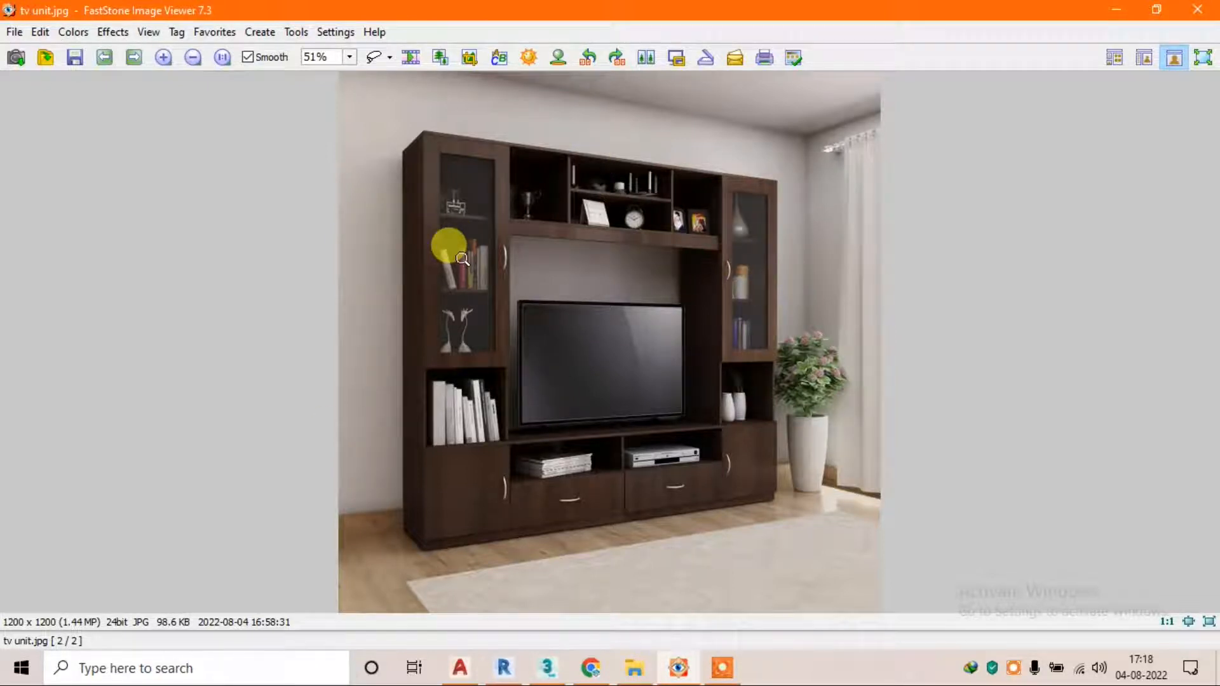
key(XF86AudioRaiseVolume)
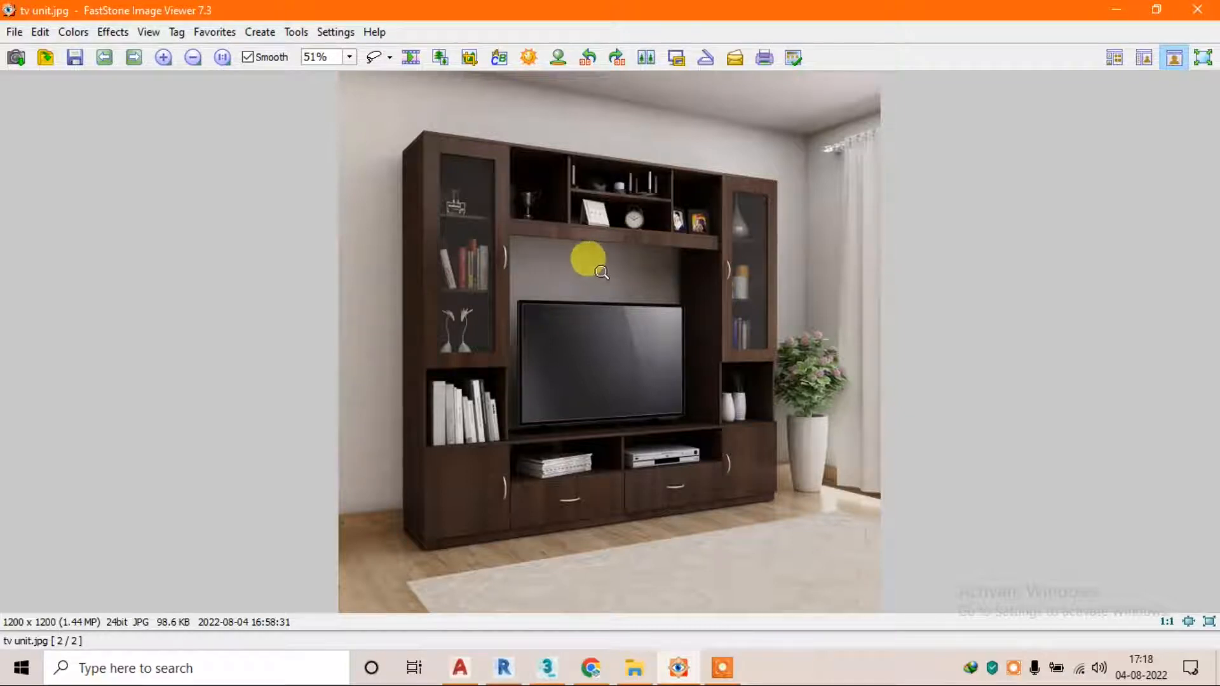
key(XF86AudioRaiseVolume)
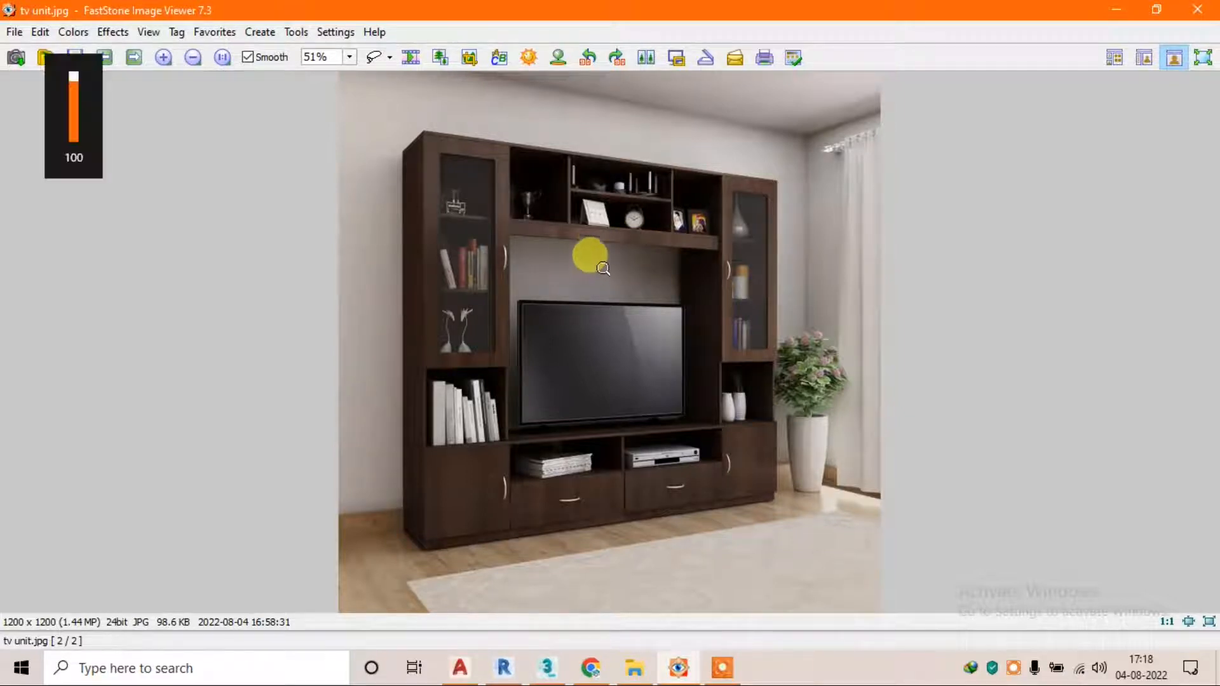
Close the tv unit reference picture and switch to AutoCAD
click(1190, 13)
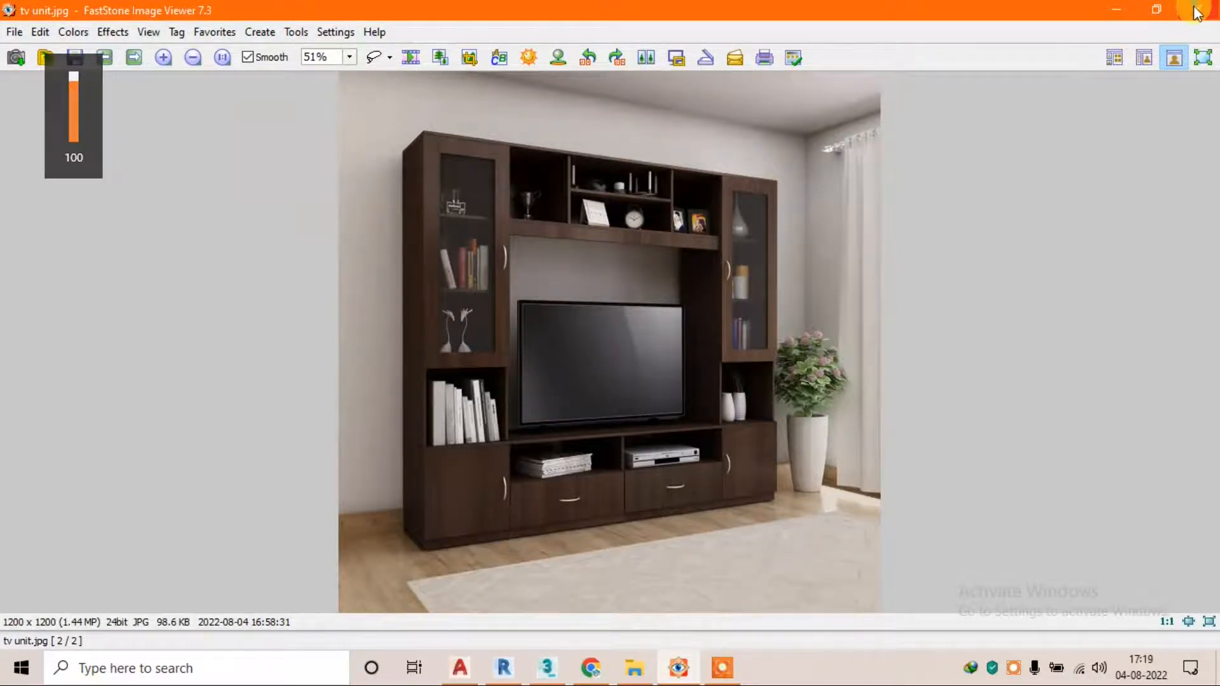
double_click(523, 426)
click(899, 59)
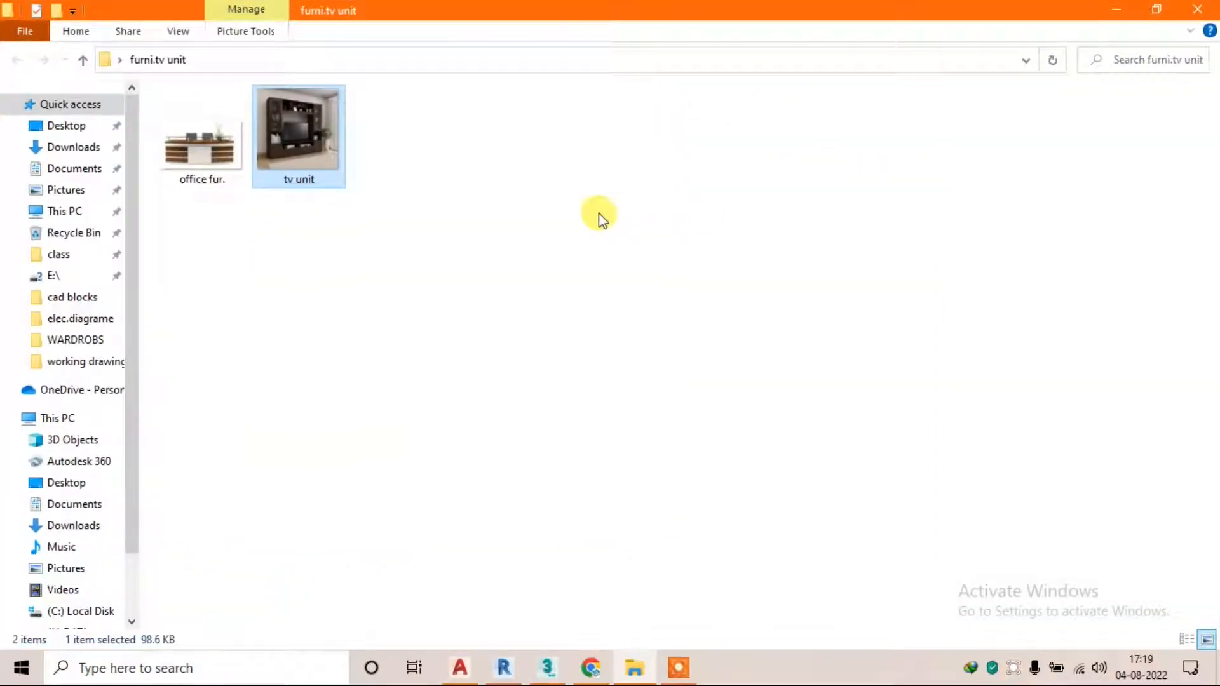
click(459, 667)
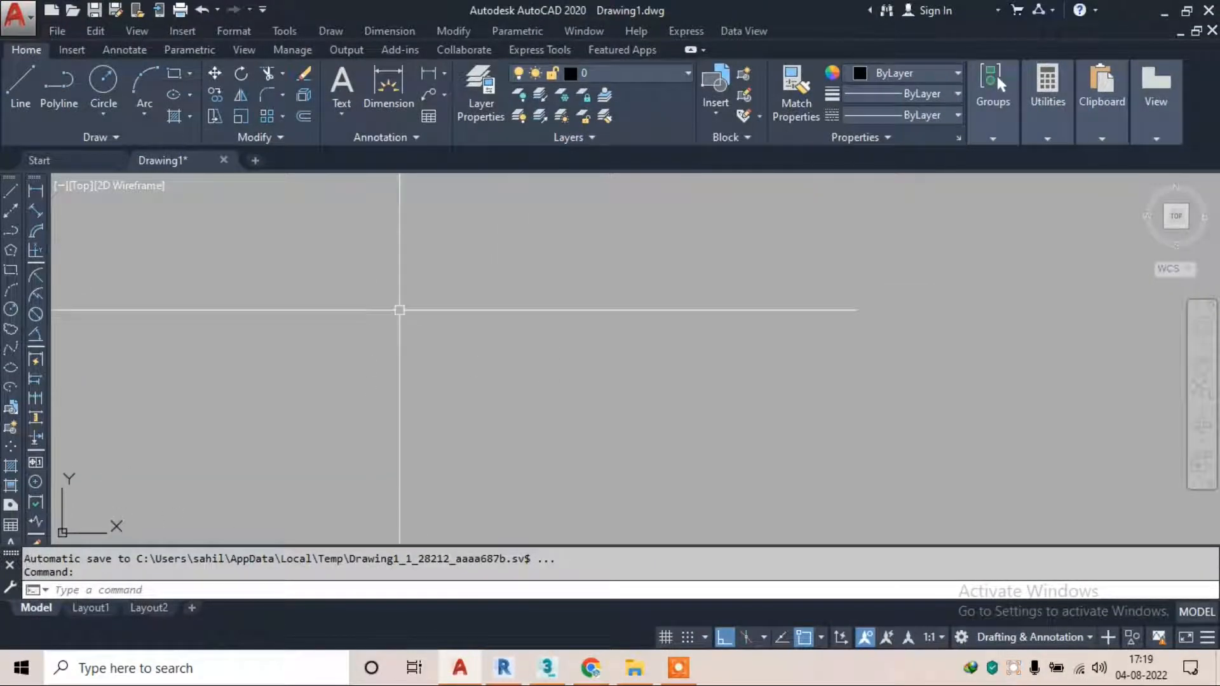
Open the drawing units settings and choose Architectural as the length type
key(Escape)
key(Escape)
text(un)
key(space)
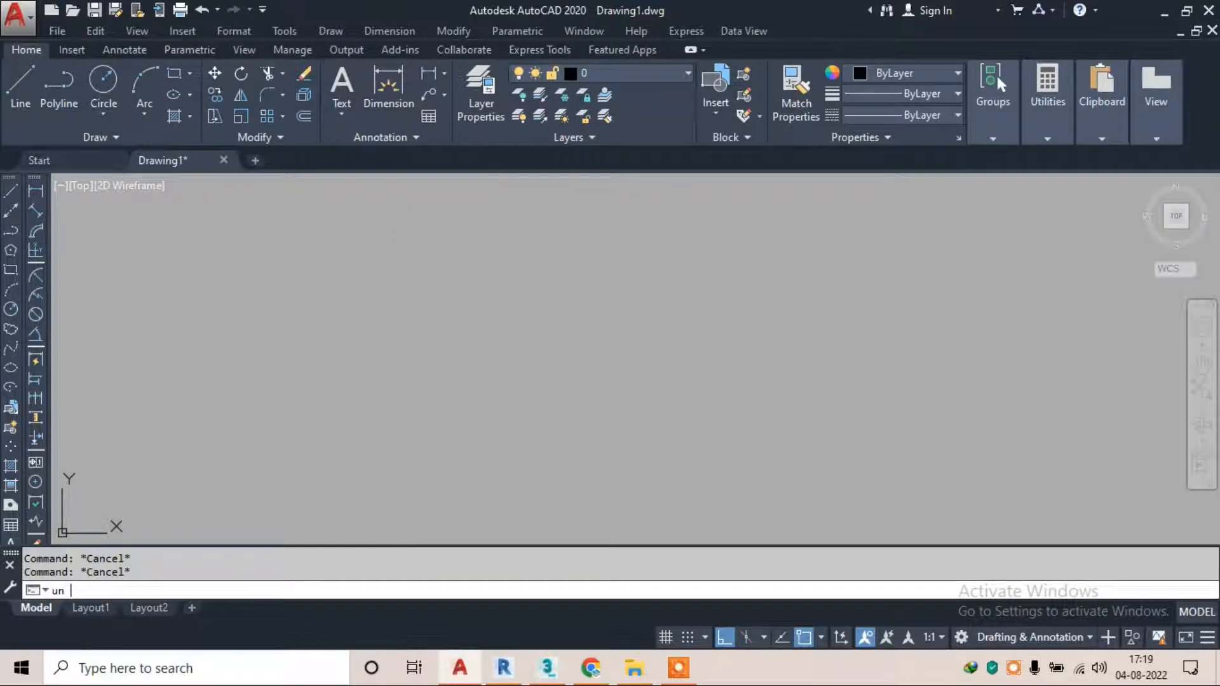
key(Return)
click(485, 156)
click(461, 168)
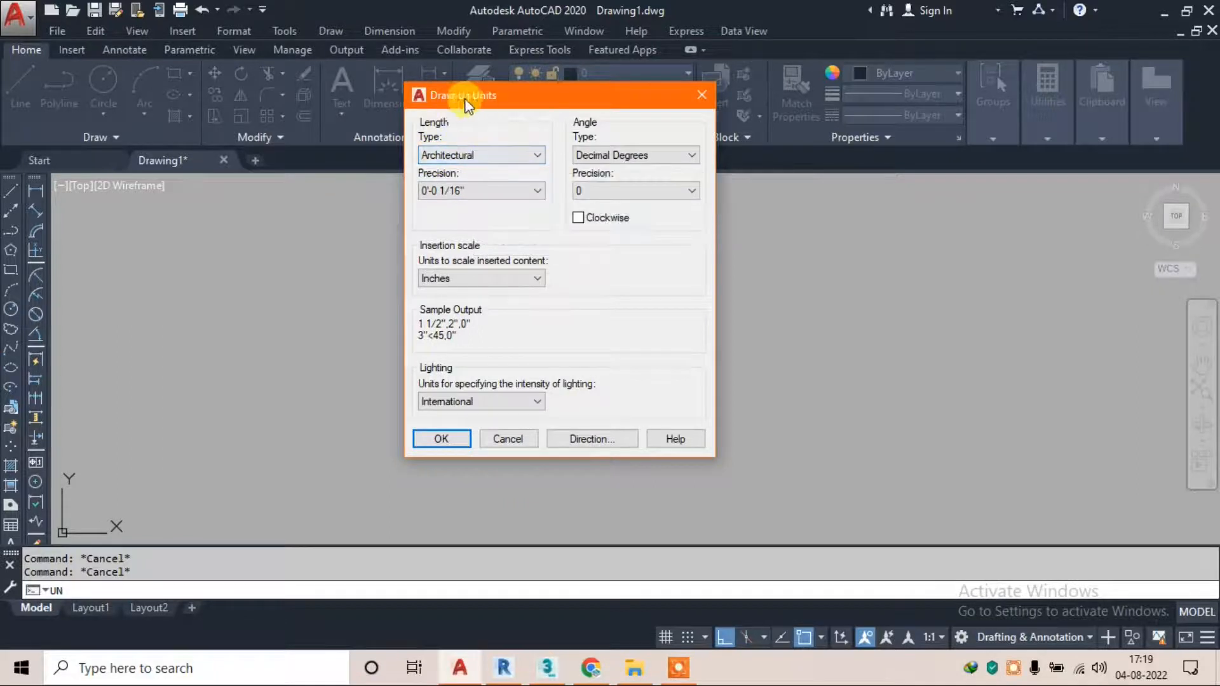
drag(468, 102, 547, 91)
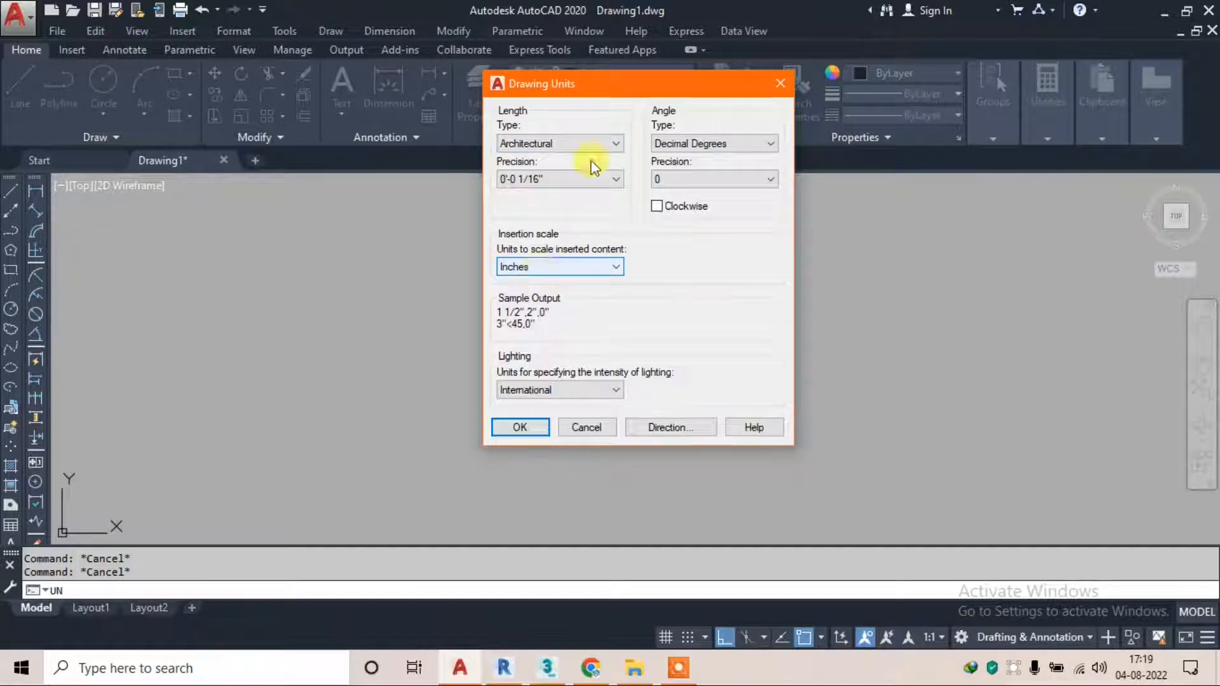
Try the Decimal length type with Millimeters as the insertion scale
click(571, 155)
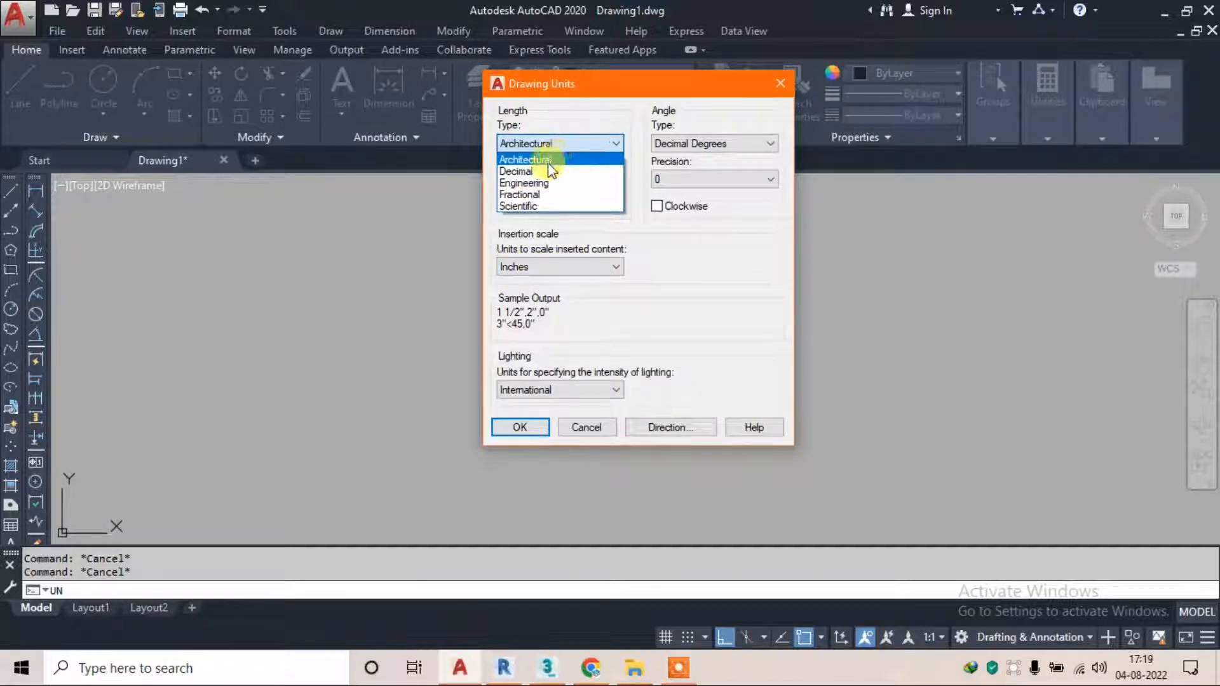
click(550, 171)
click(596, 265)
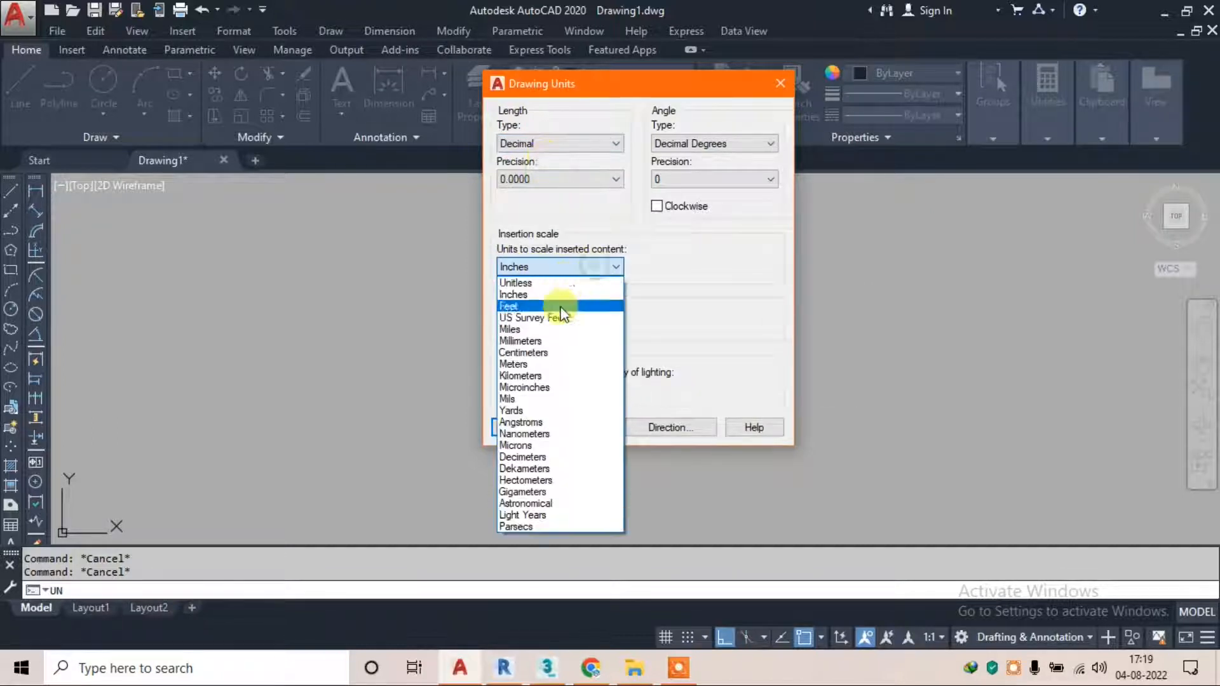
click(545, 337)
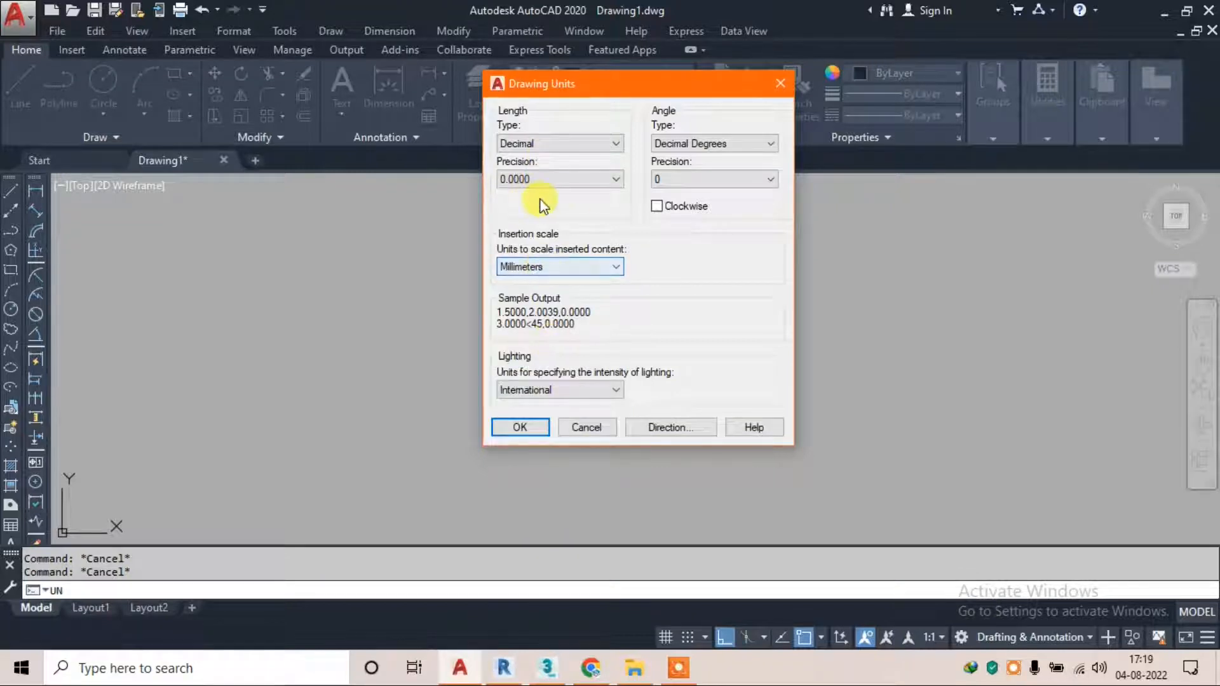
Set the length type to Architectural and the insertion scale to Inches, and apply the drawing units
click(572, 142)
click(546, 159)
click(556, 267)
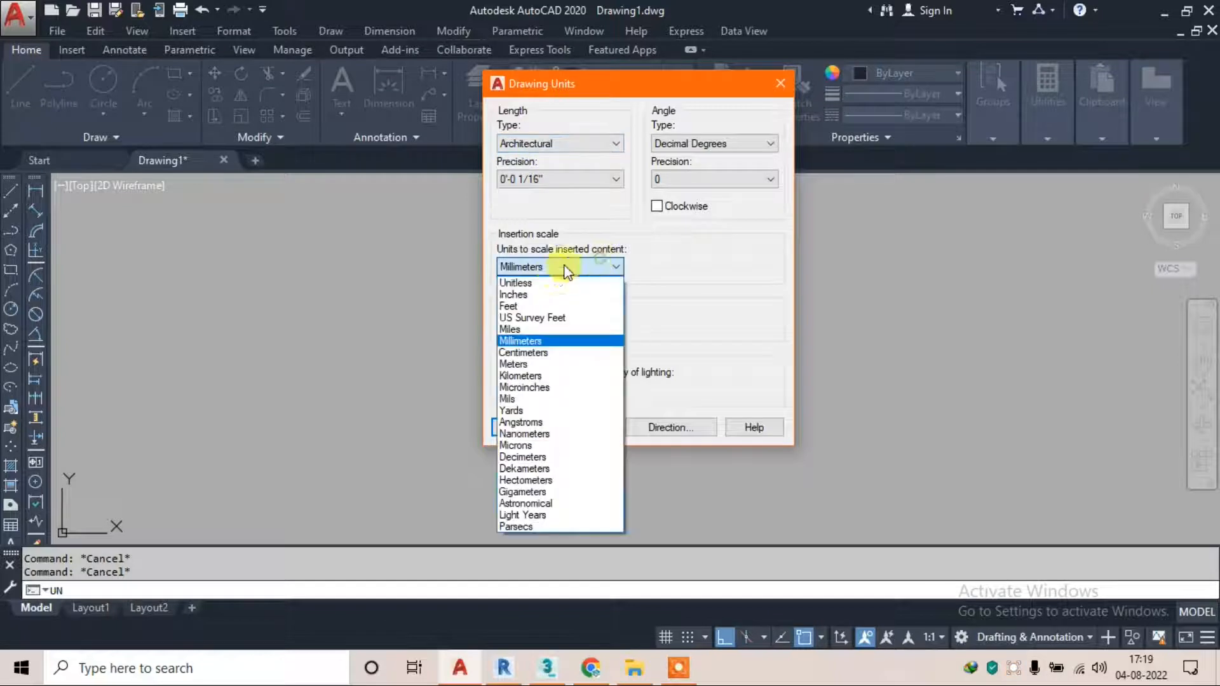
click(551, 283)
click(532, 427)
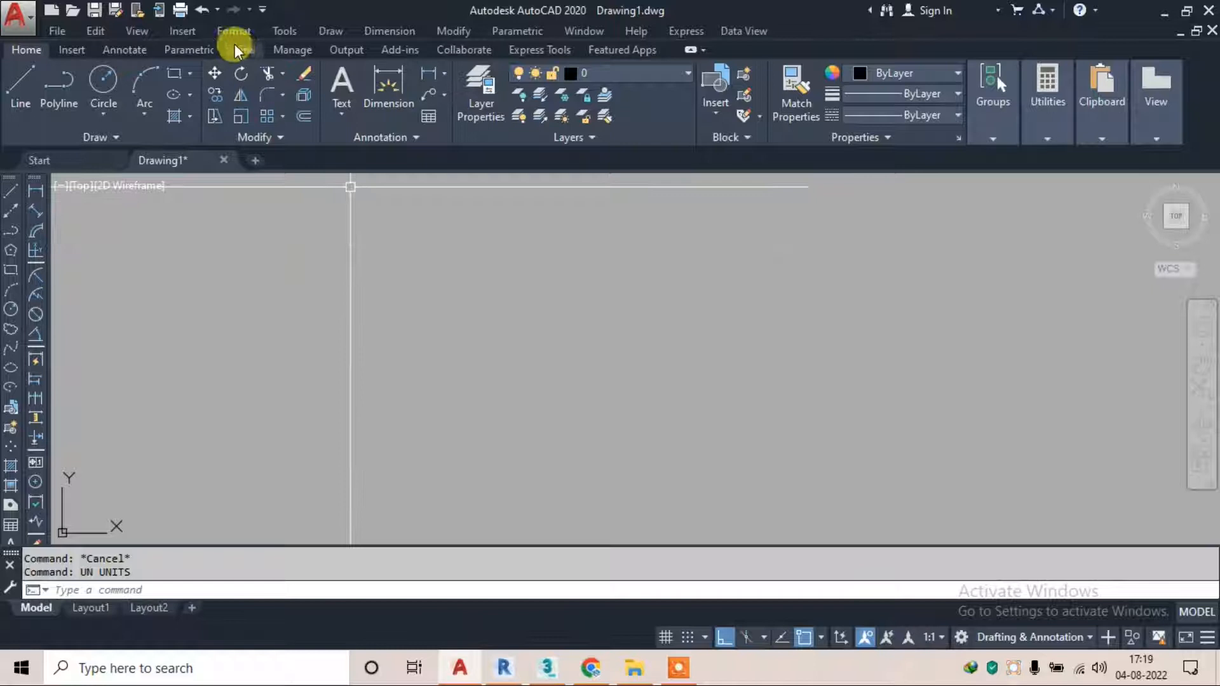
Attach the tv unit picture from the furni.tv unit folder as a raster image reference
click(188, 32)
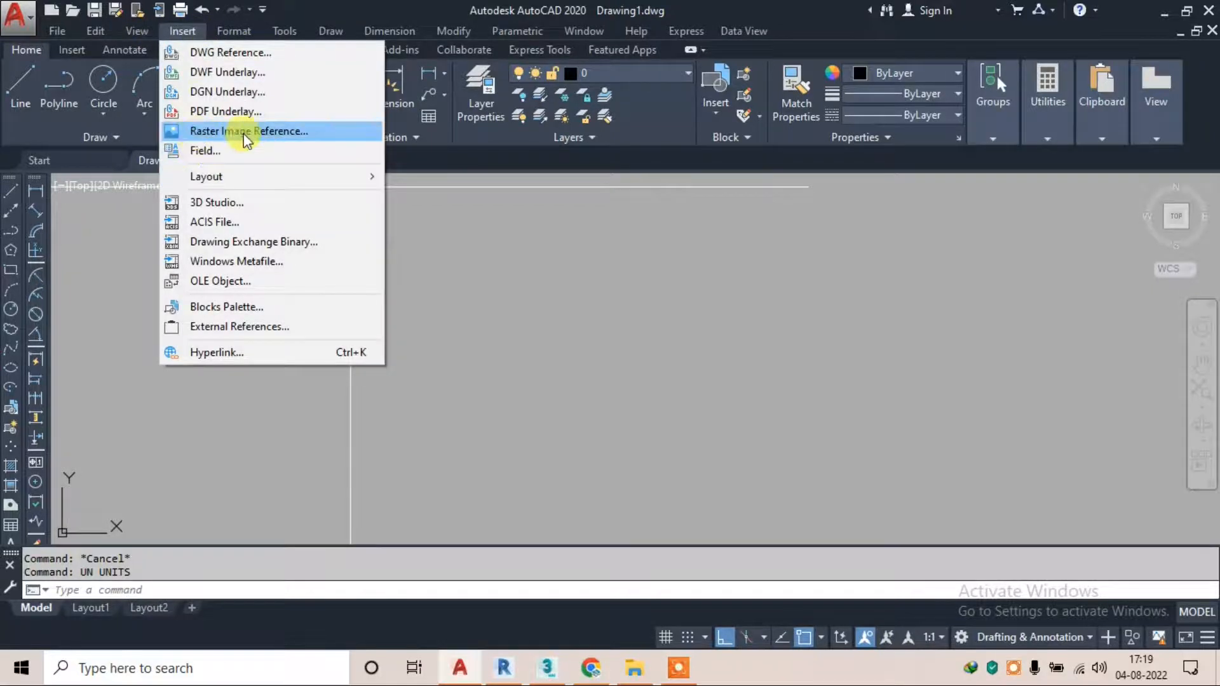
click(306, 133)
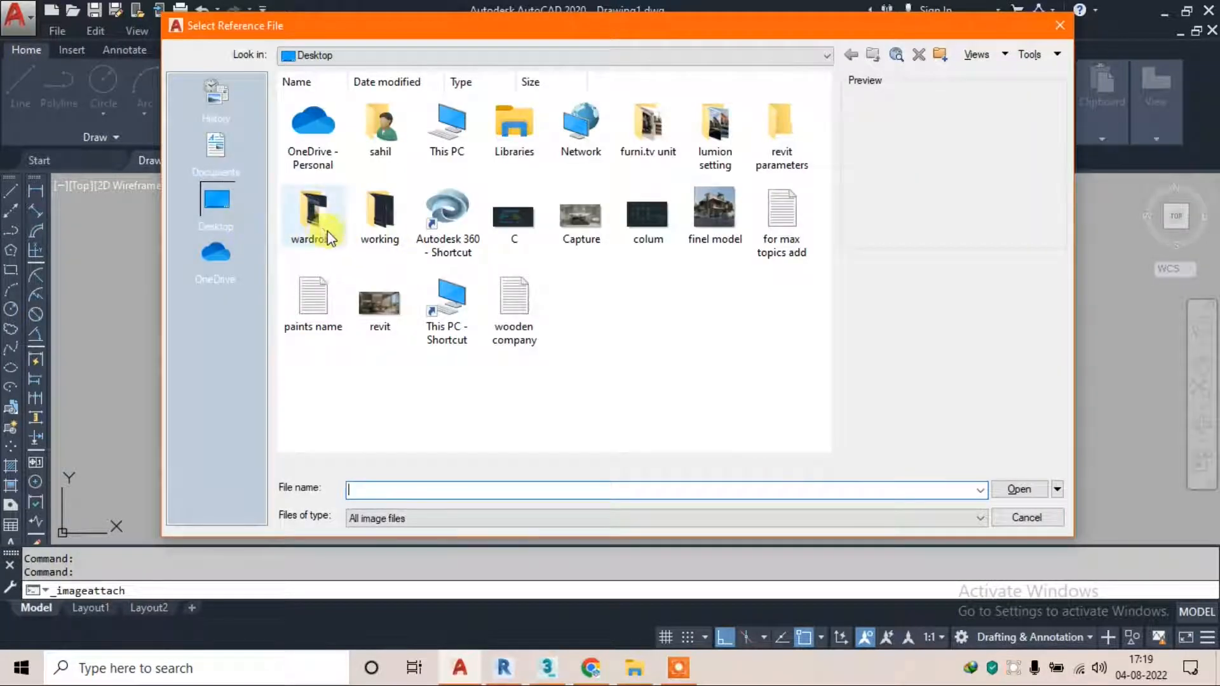
double_click(630, 146)
click(378, 143)
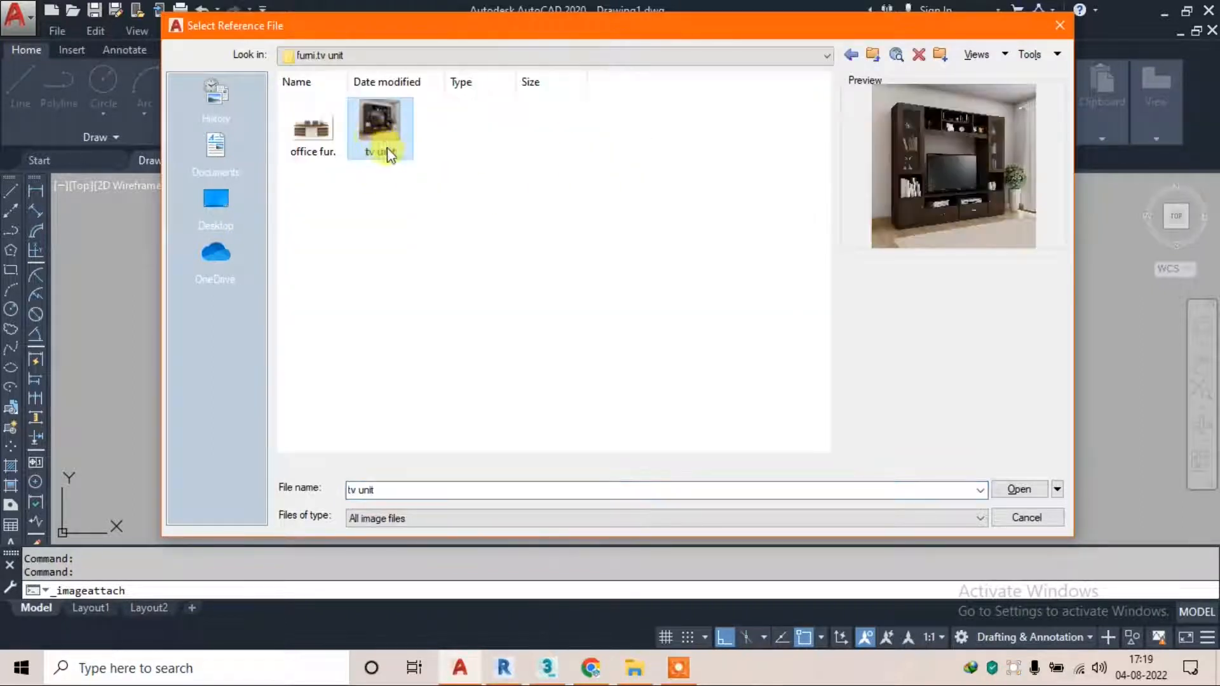
click(1016, 488)
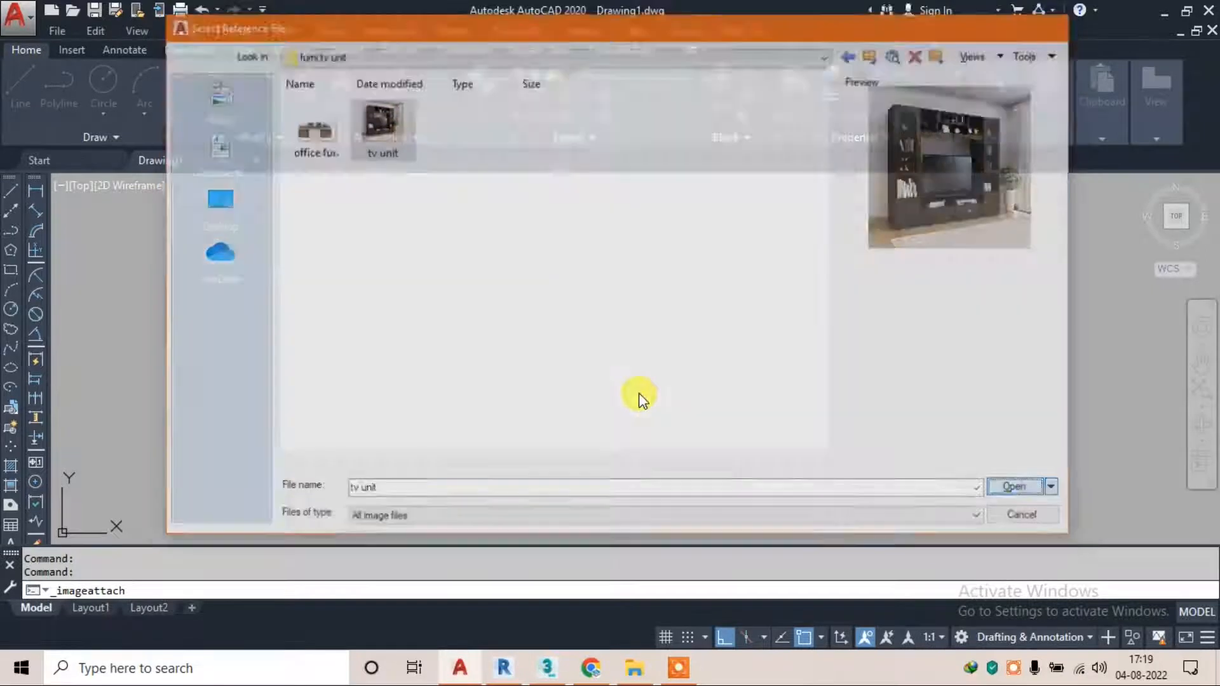
click(613, 465)
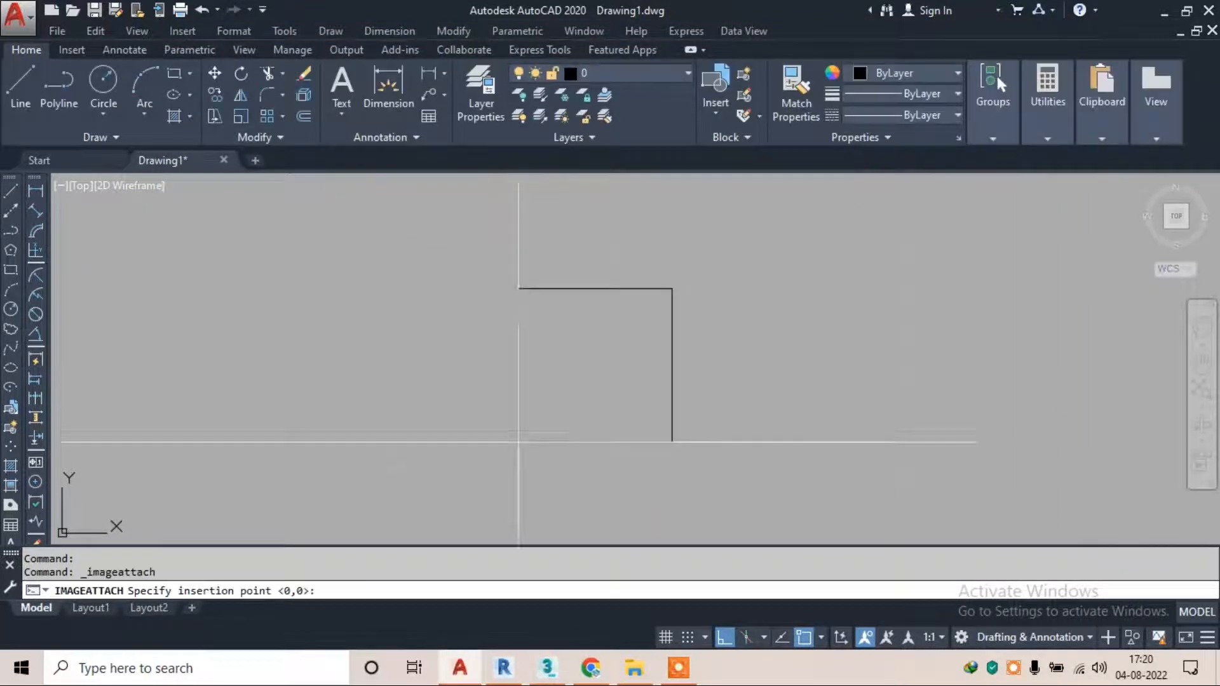
Place the attached TV unit image in model space, setting its insertion point and scale freehand
click(496, 439)
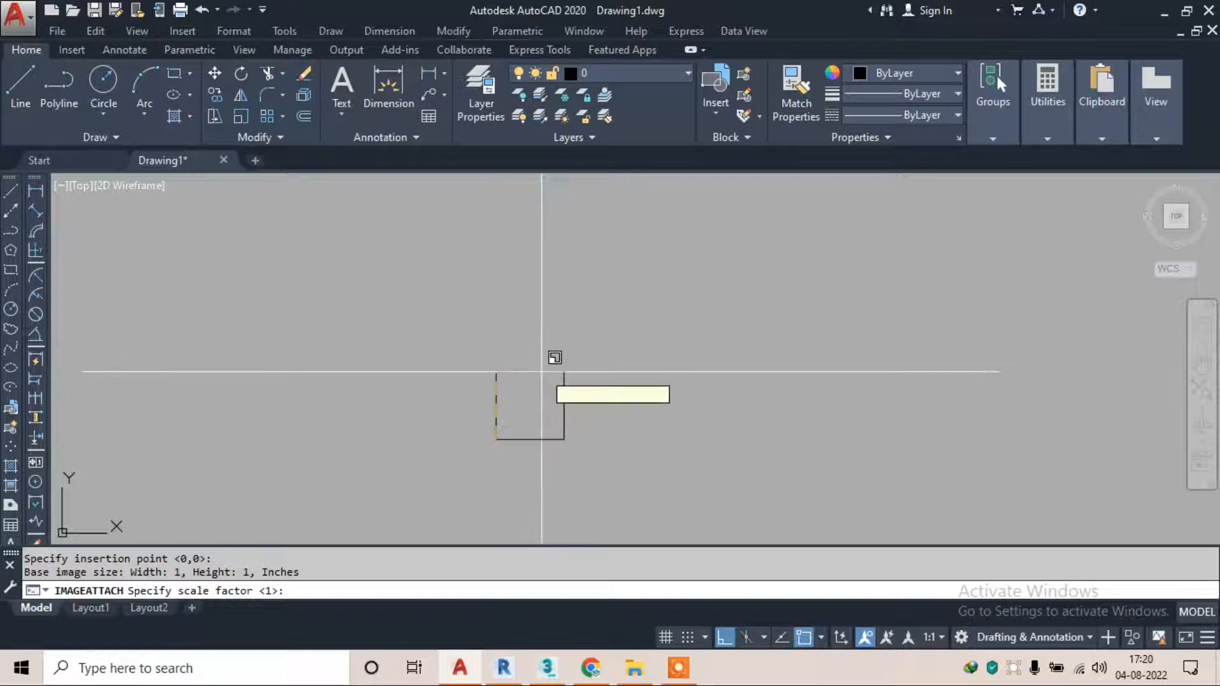
click(574, 371)
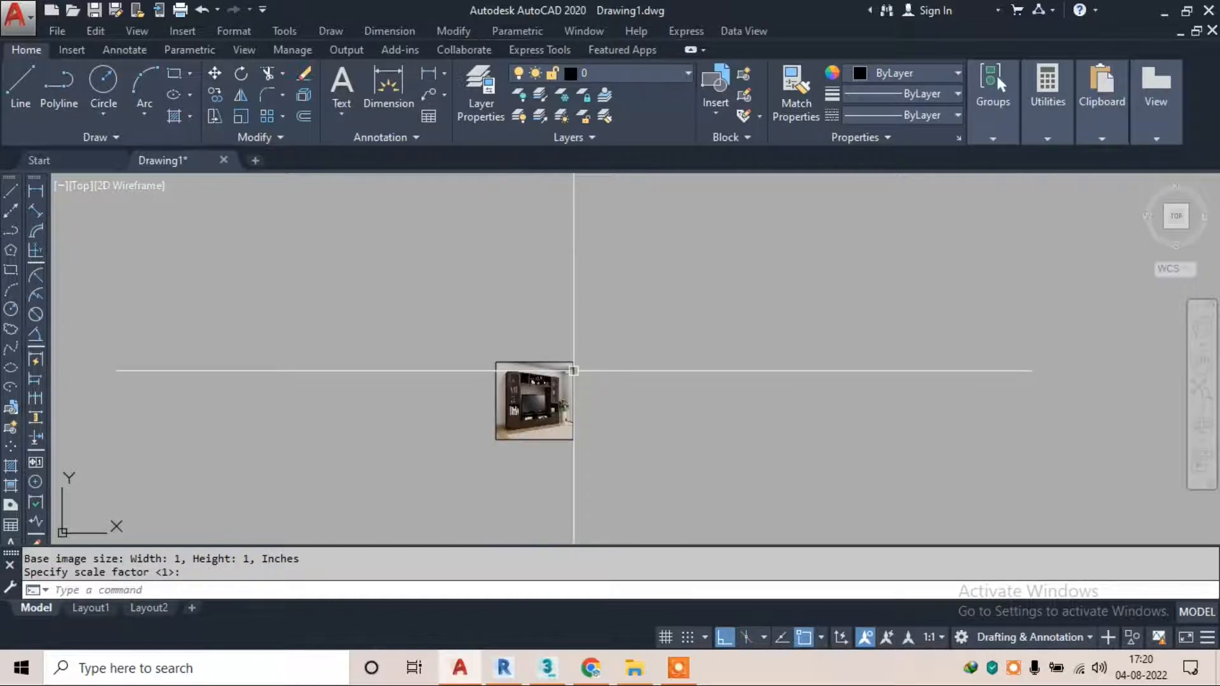
scroll(538, 465, up, 4)
scroll(555, 362, up, 2)
middle_drag(598, 266, 380, 324)
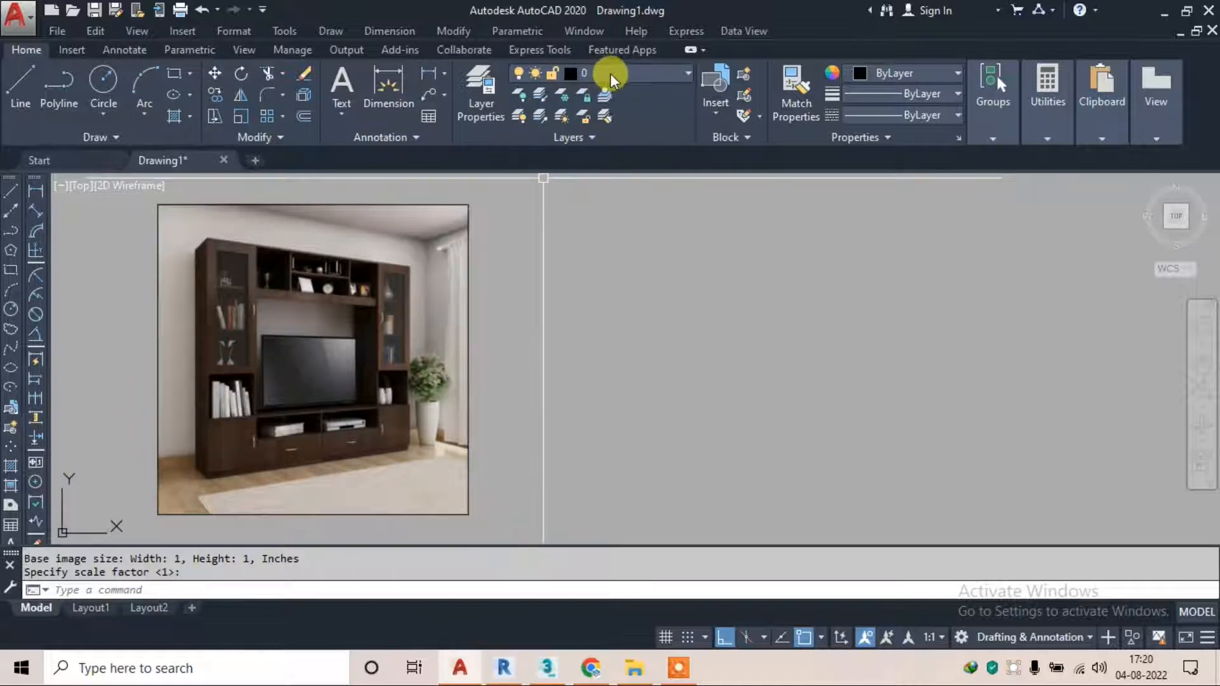
Open the layer properties manager with the LA command
click(632, 74)
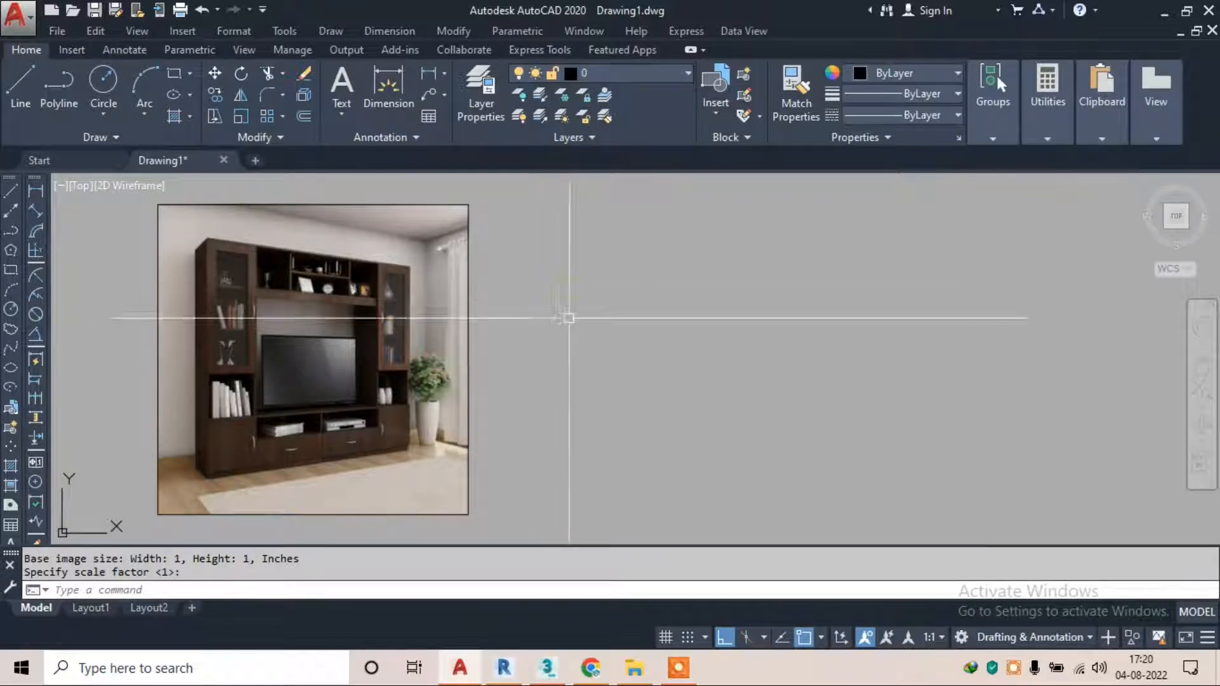
key(Escape)
key(Escape)
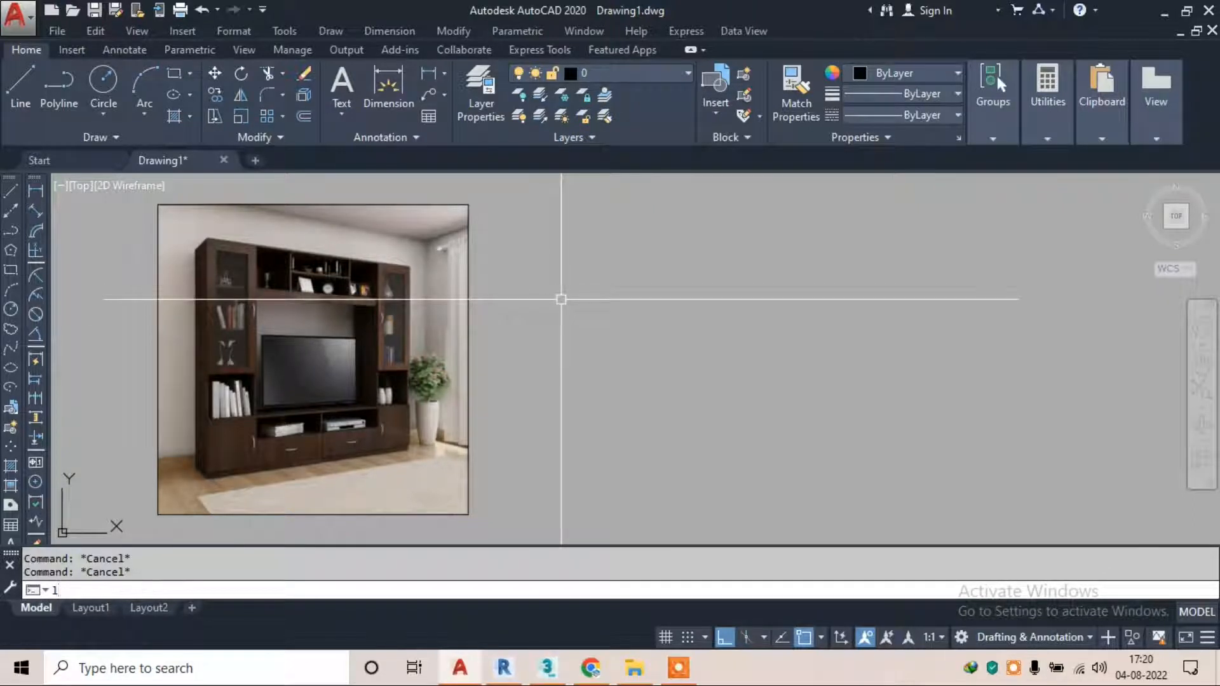
text(La)
key(Return)
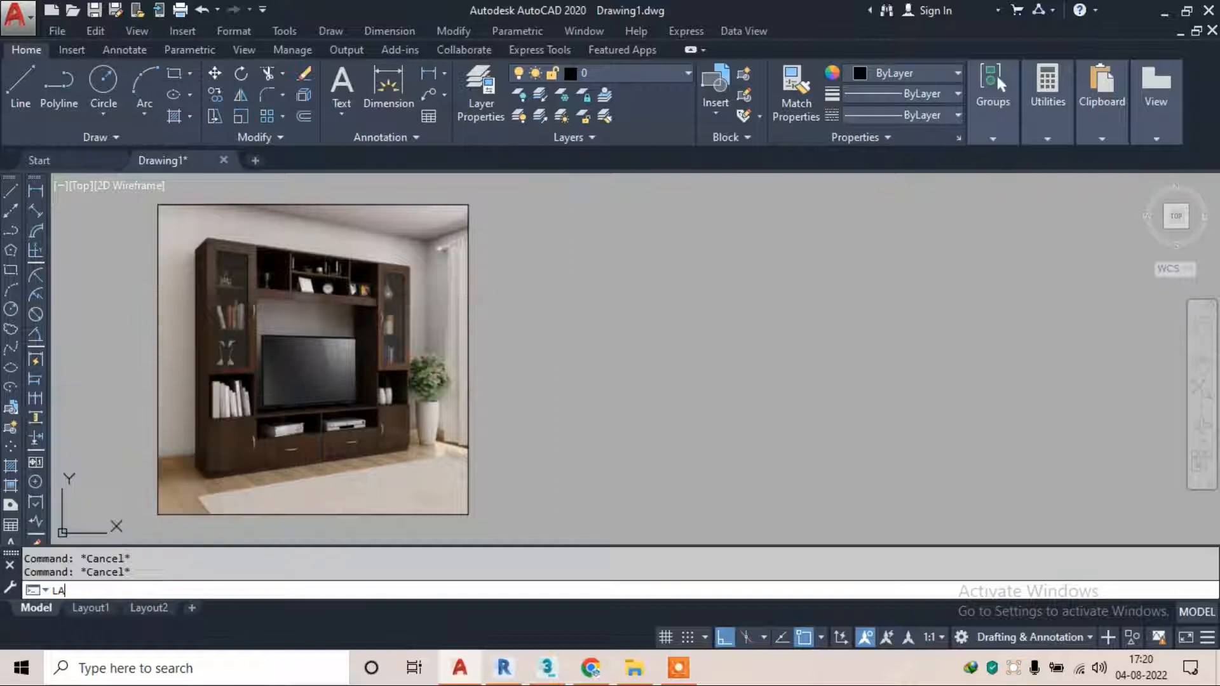
Search Windows for "note" and open Notepad
click(202, 669)
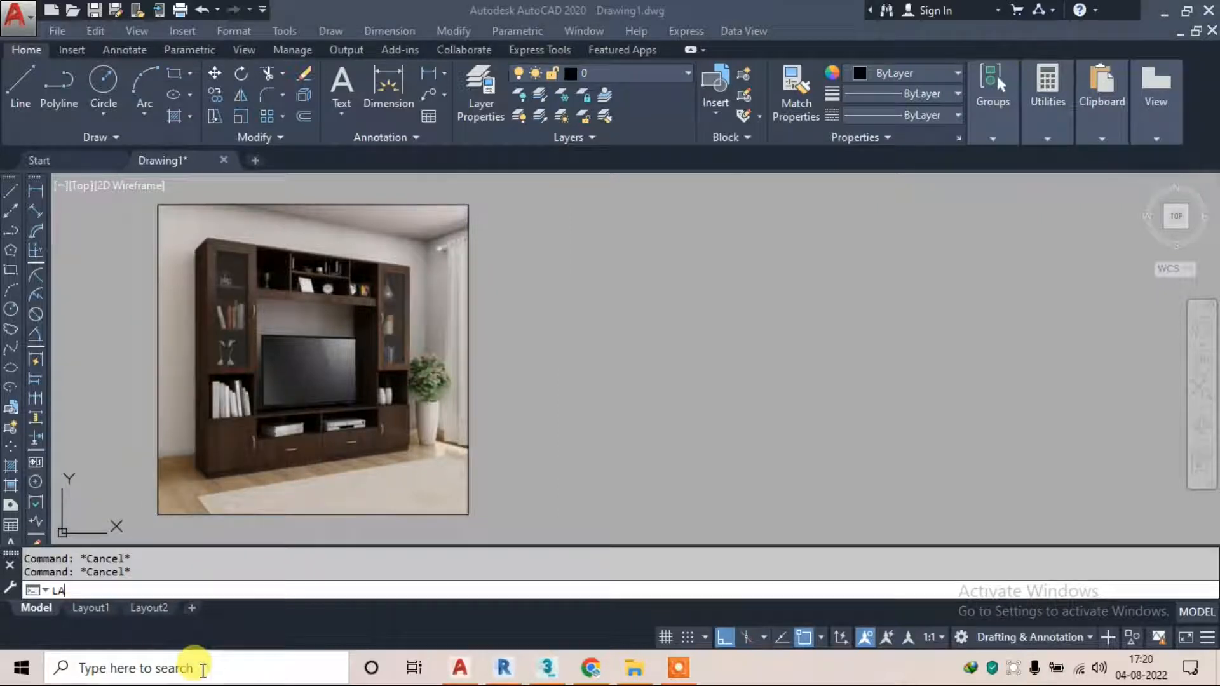
text(ote)
key(BackSpace)
key(BackSpace)
key(BackSpace)
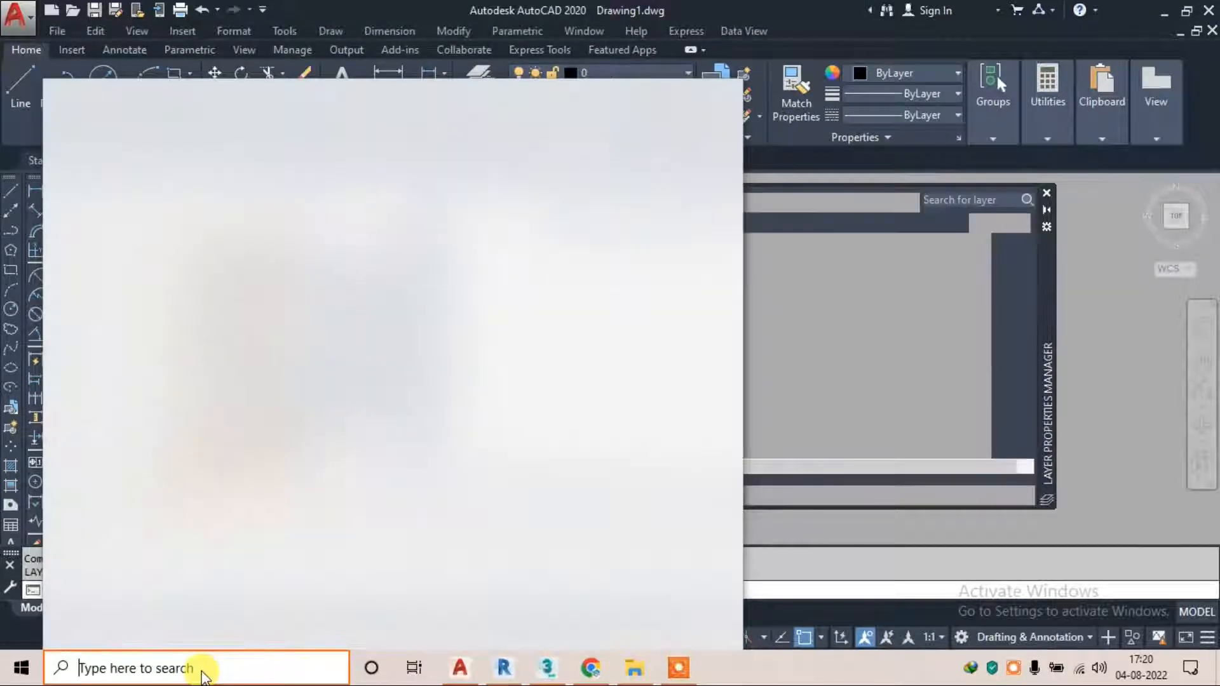
text(note)
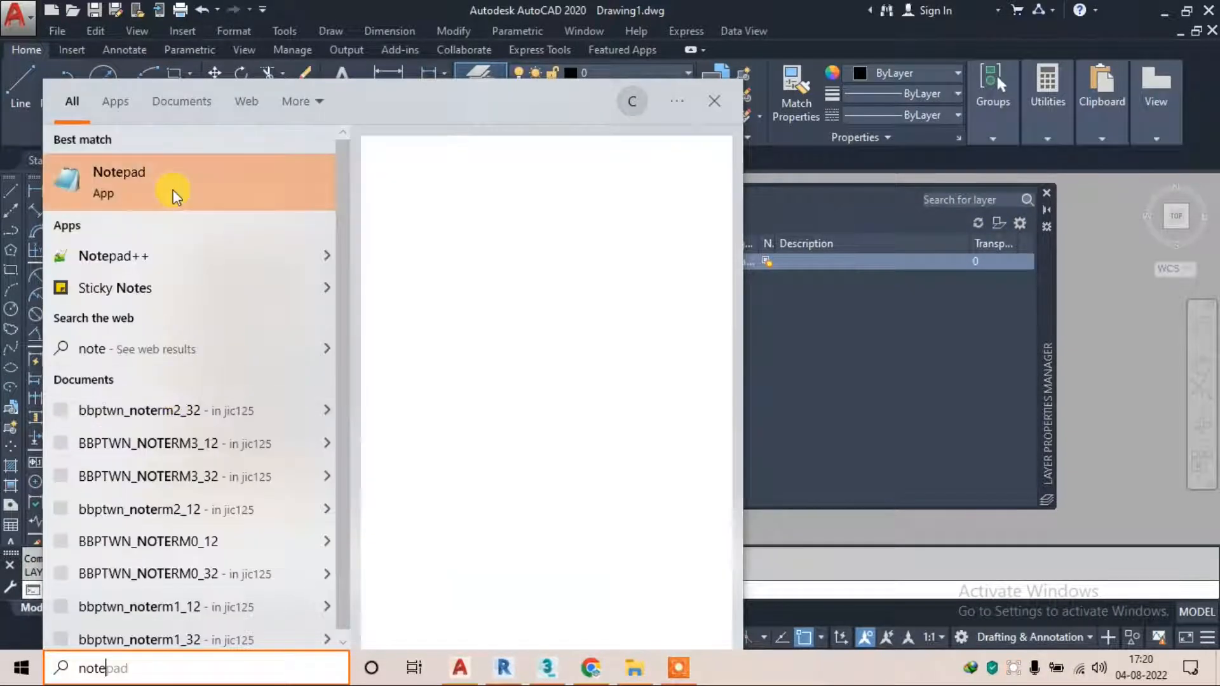
click(175, 195)
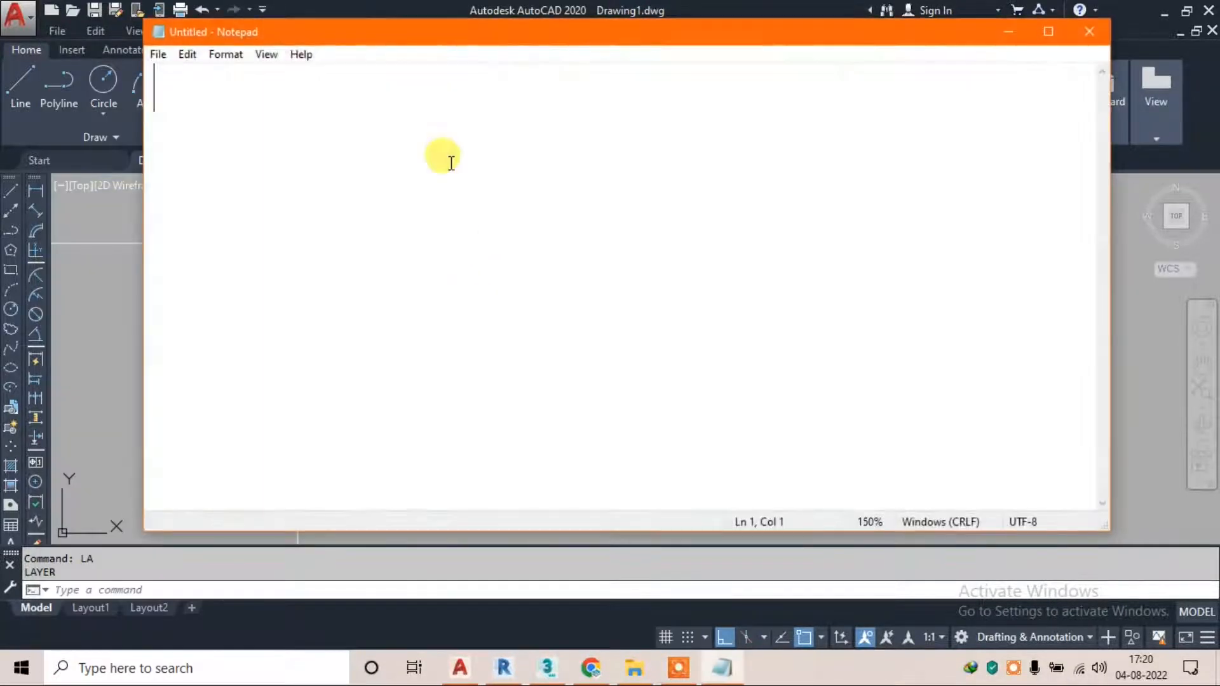
Write the note "1- layer -la enter" in Notepad and return to the layer properties manager in AutoCAD
click(449, 161)
text(1- )
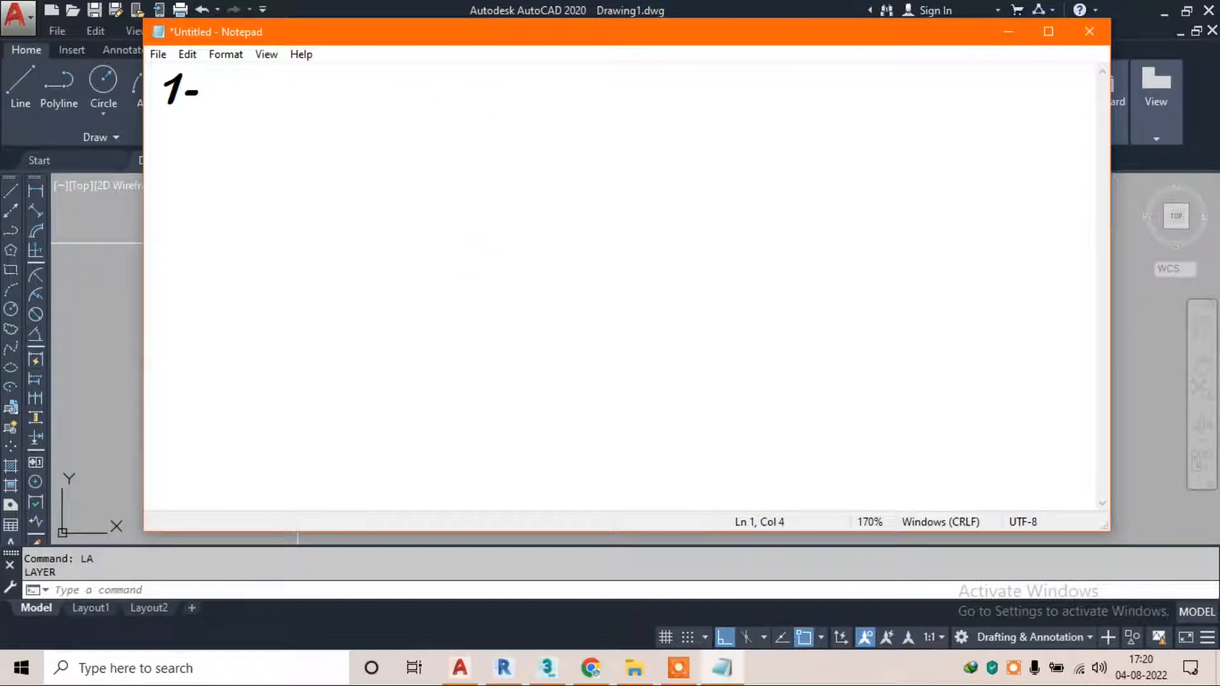
text(layer -la enter)
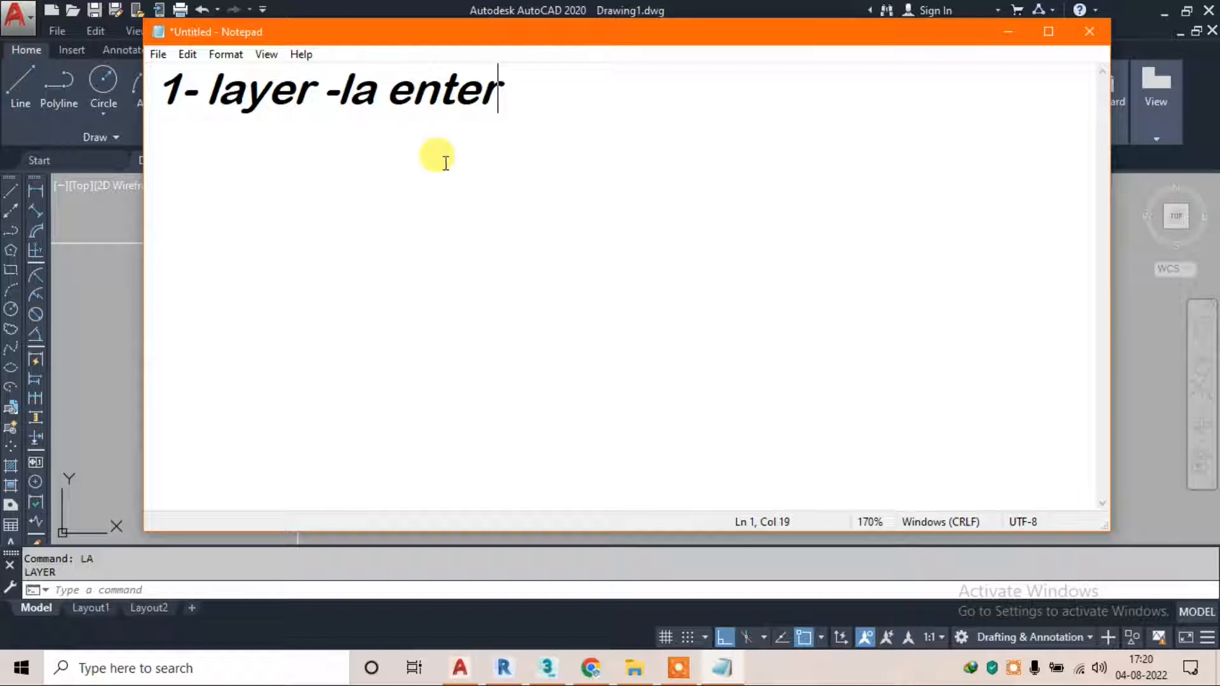
click(1008, 31)
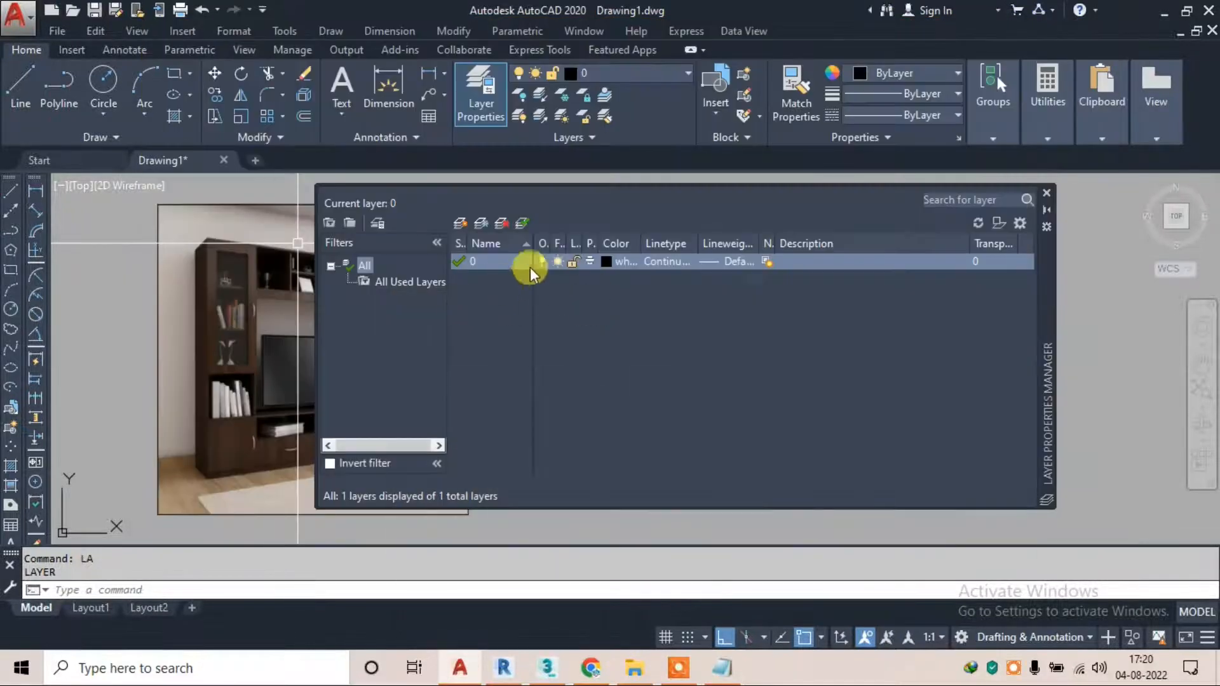
Create a new layer named dim
click(462, 224)
text(dim)
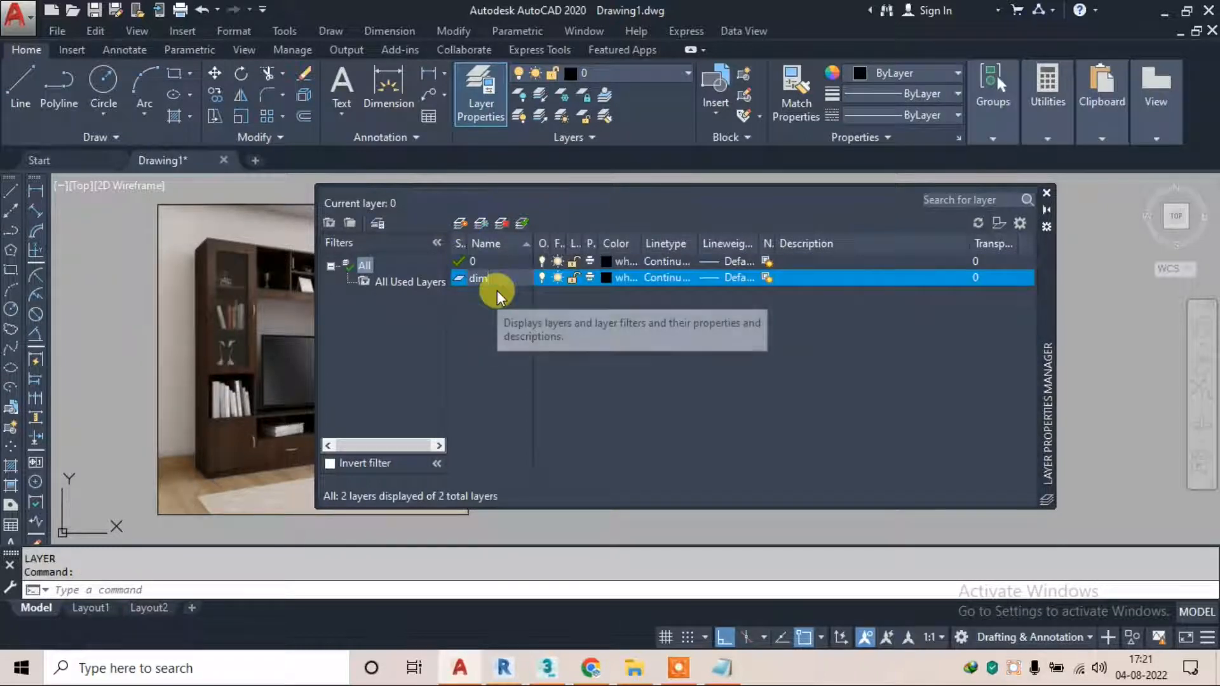
key(Return)
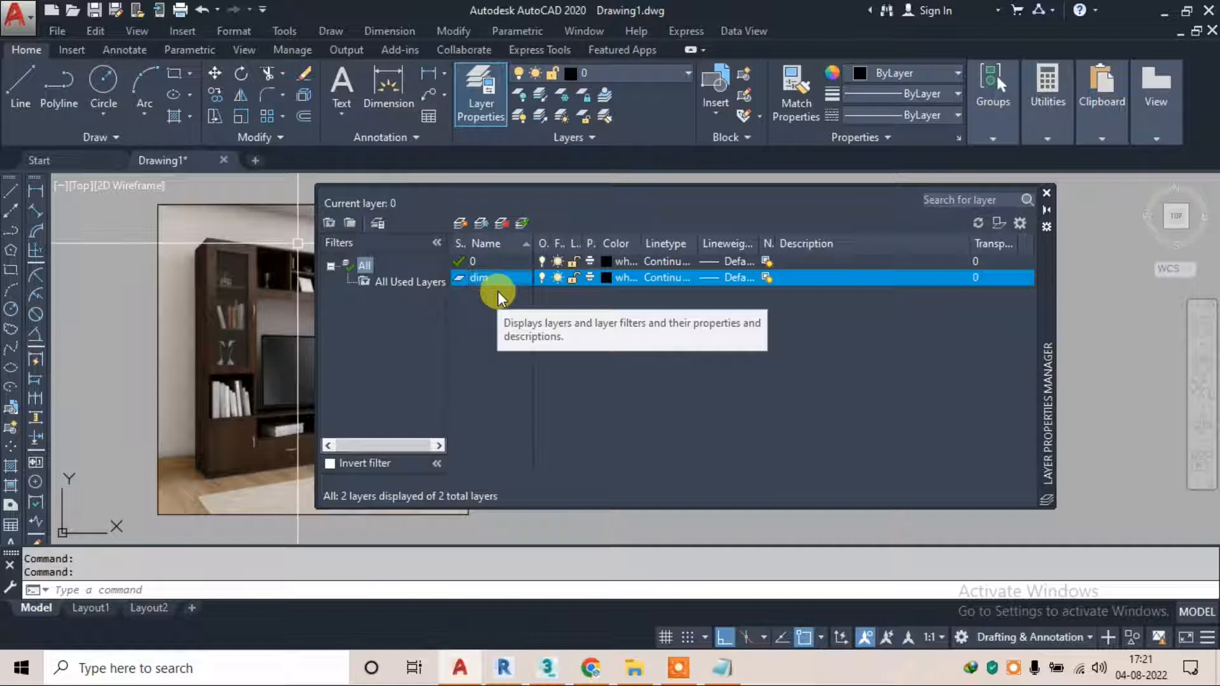
Create a new layer named sec.line
drag(1043, 253, 1079, 249)
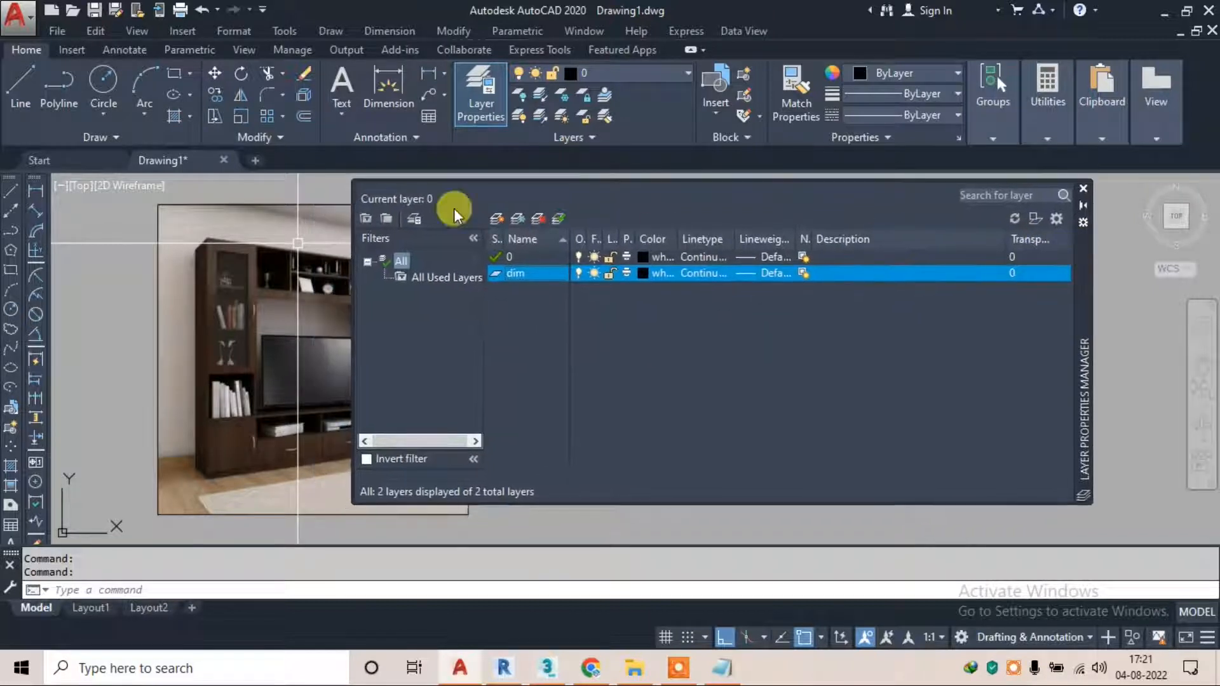
click(497, 220)
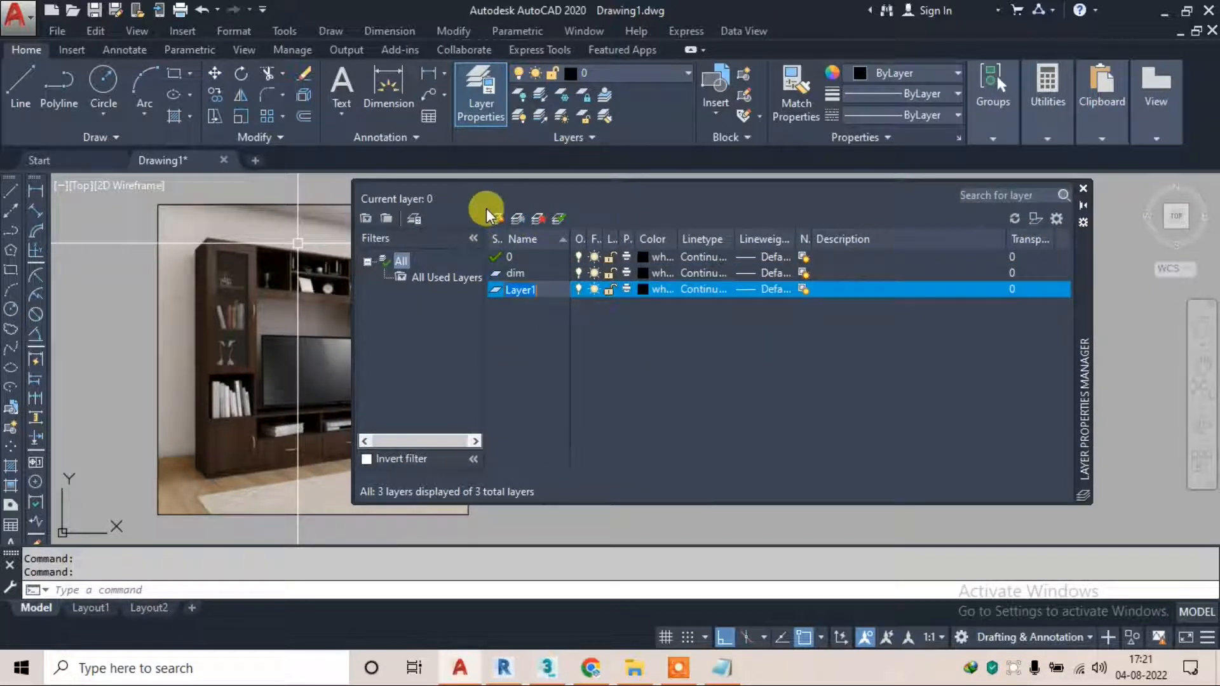
text(be)
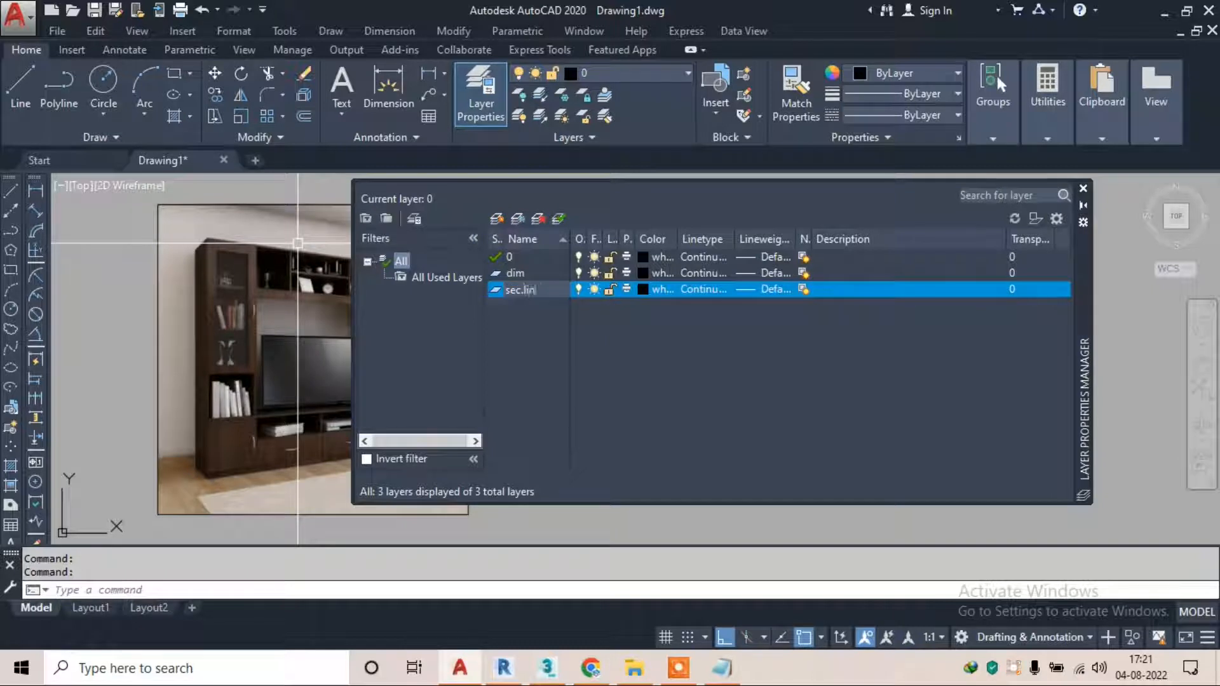
key(Return)
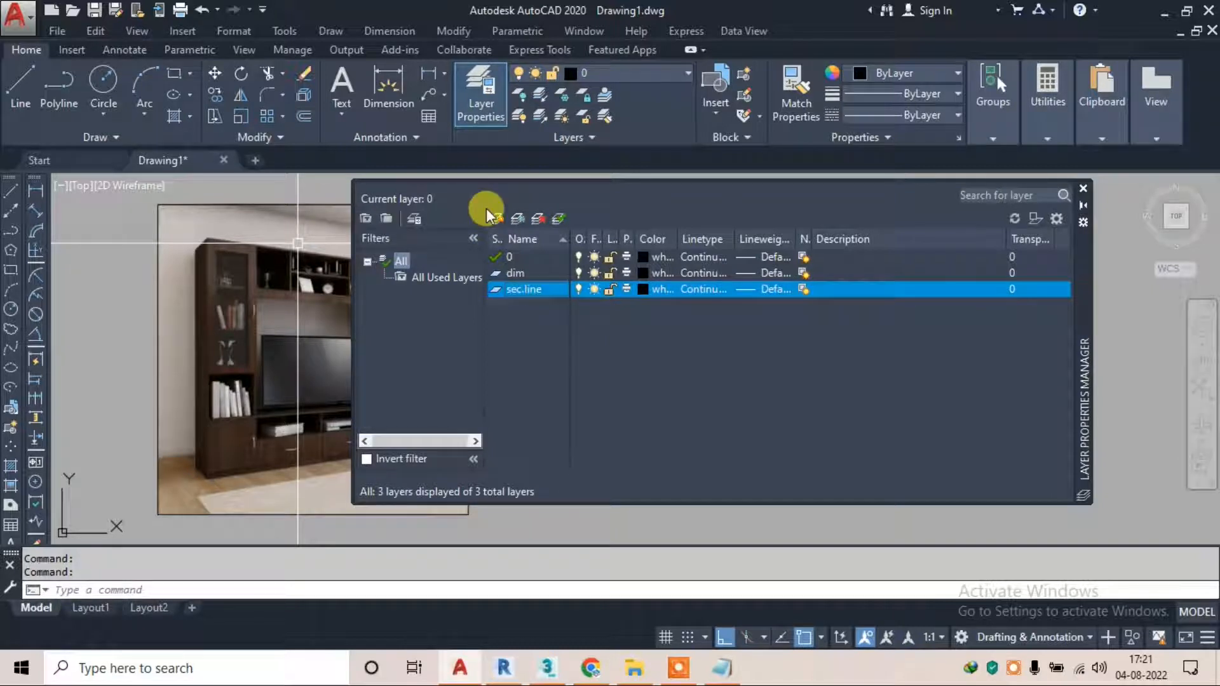
Create two more layers named wood and text
click(498, 220)
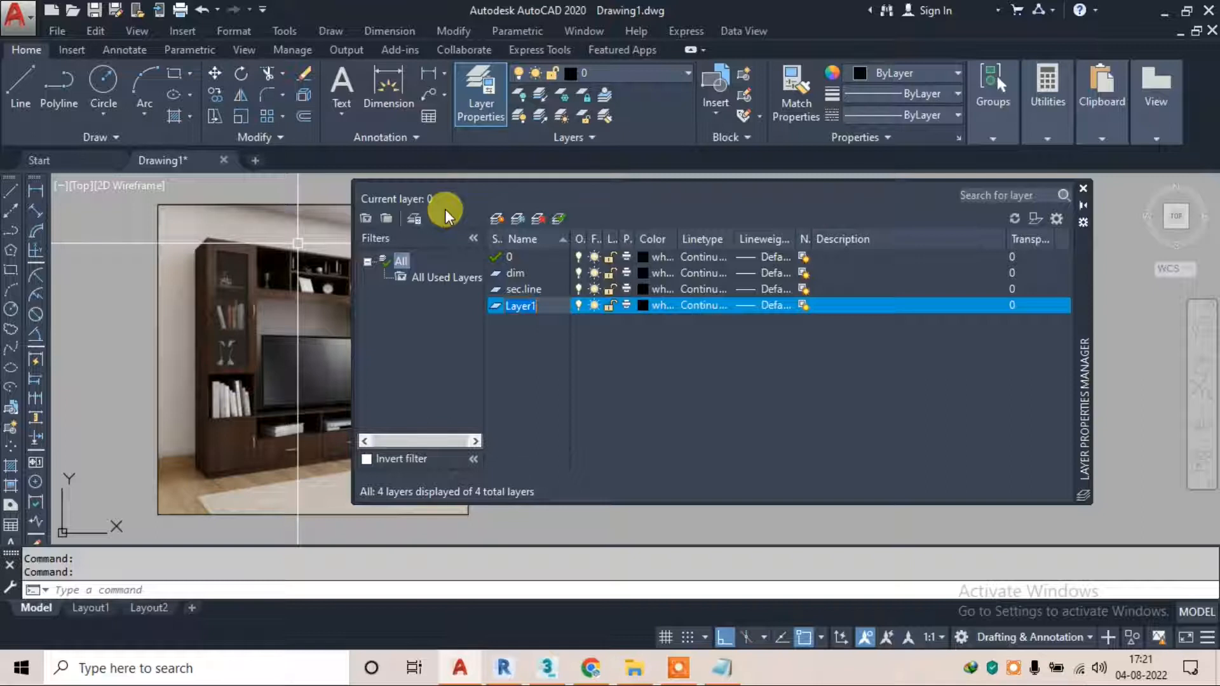
text(wood)
key(Return)
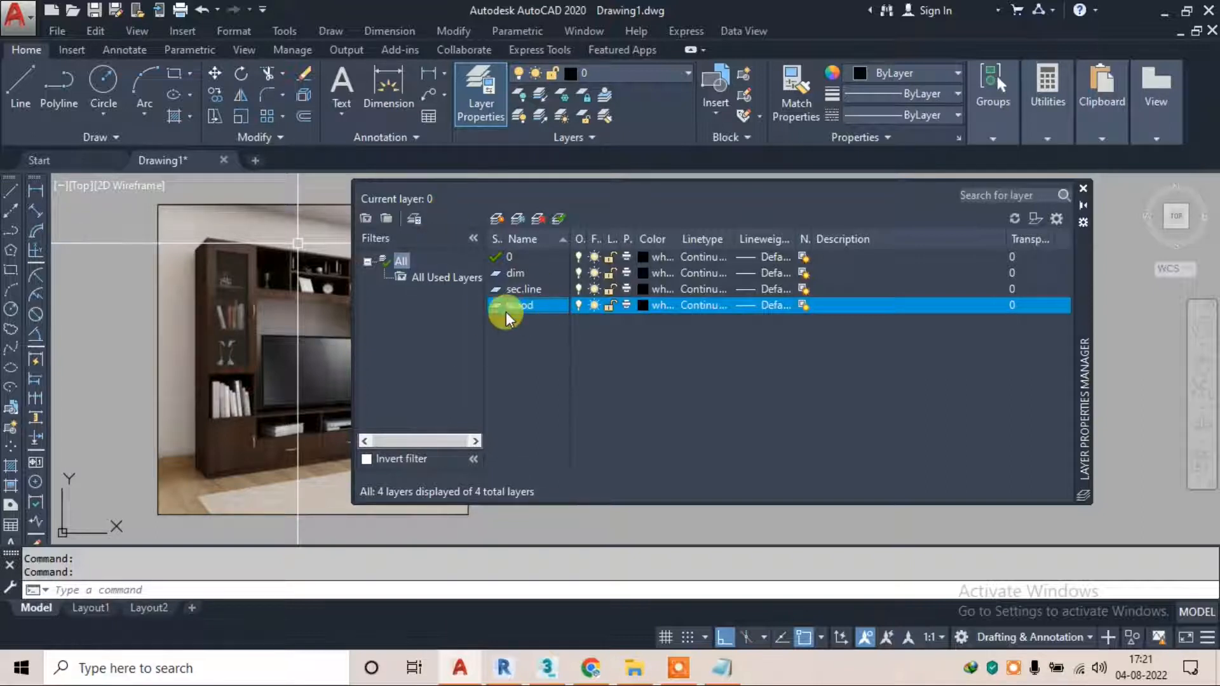
click(497, 219)
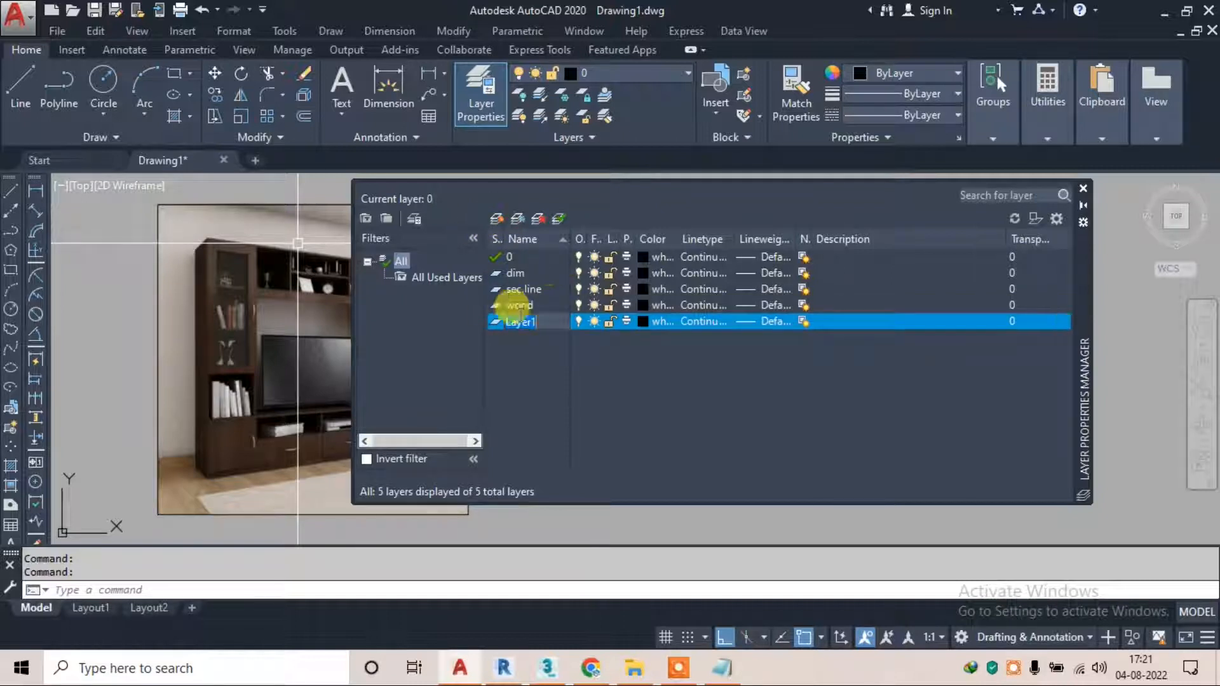
text(text)
click(529, 321)
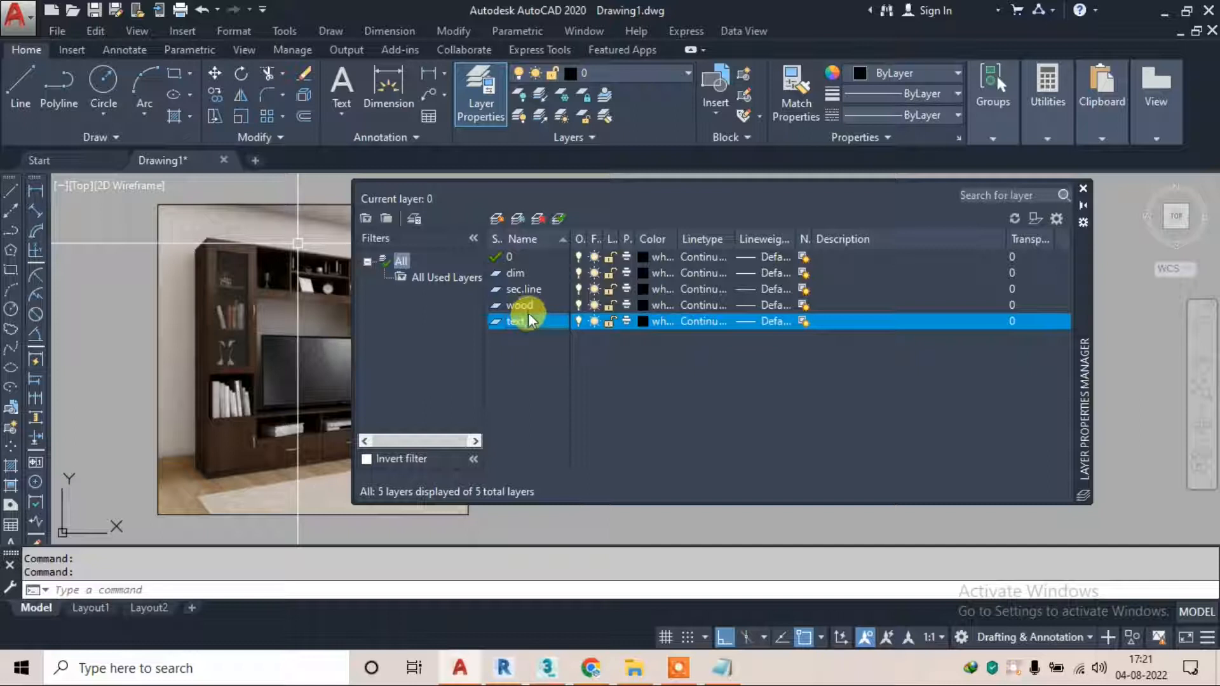
Set the dim layer's color to index 200 and the sec.line layer's color to index 132
click(644, 272)
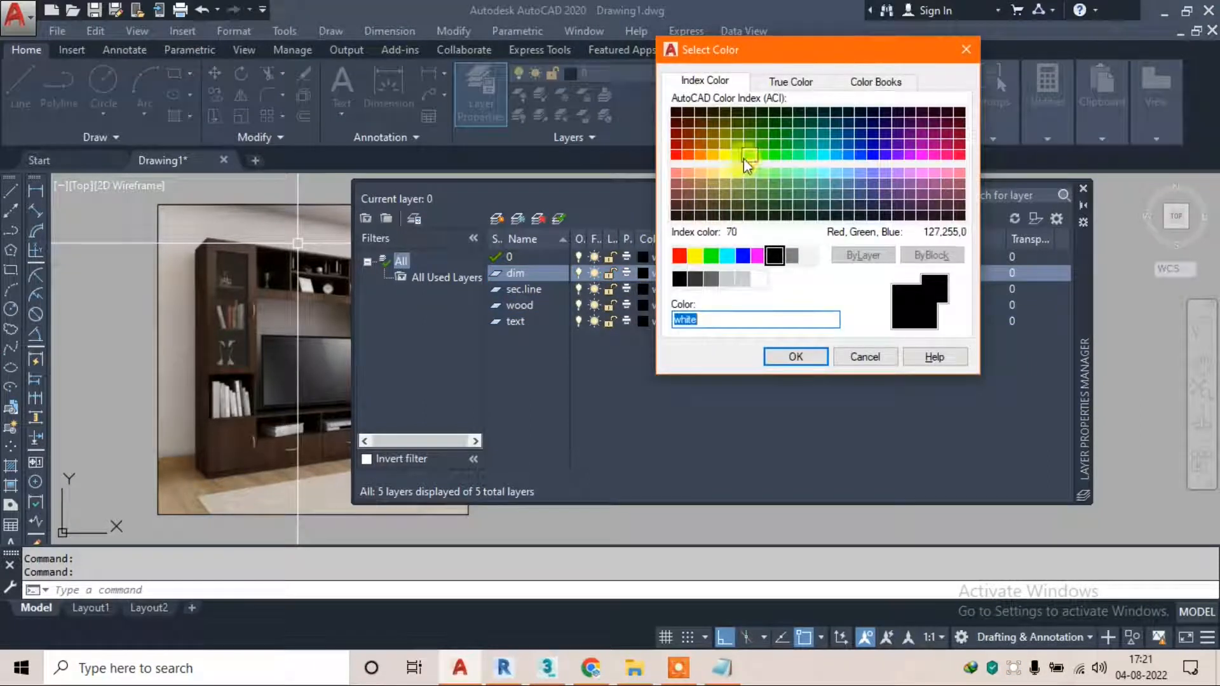
click(909, 156)
click(793, 356)
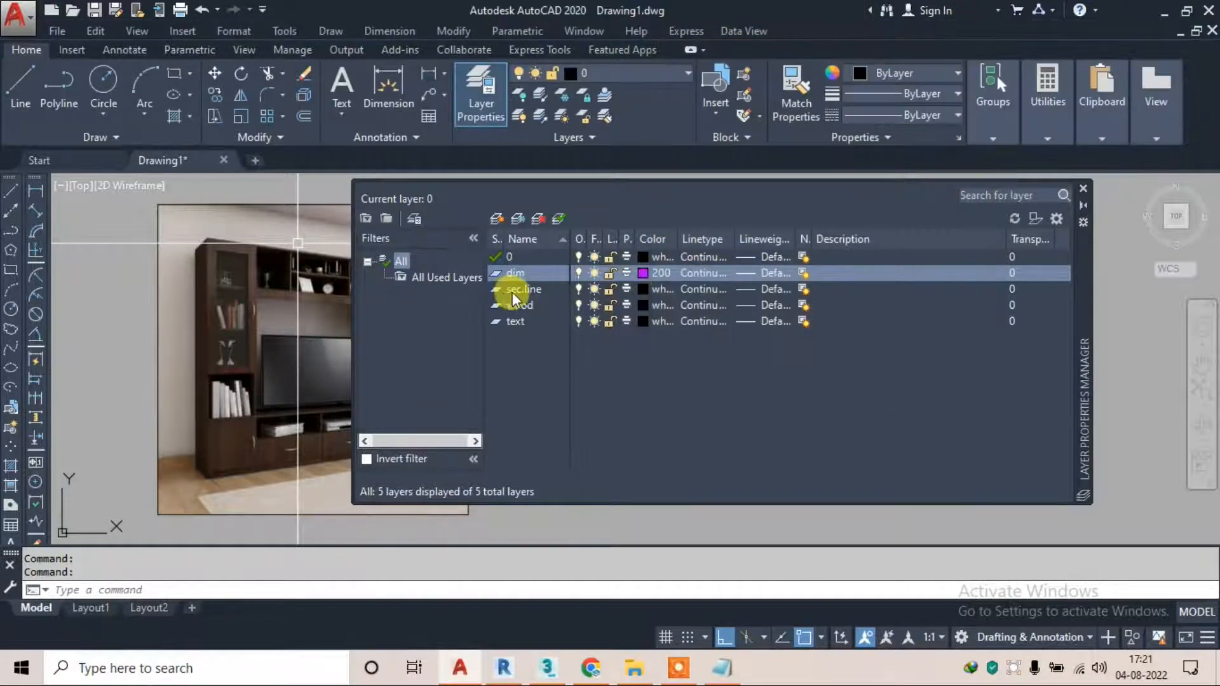
click(647, 292)
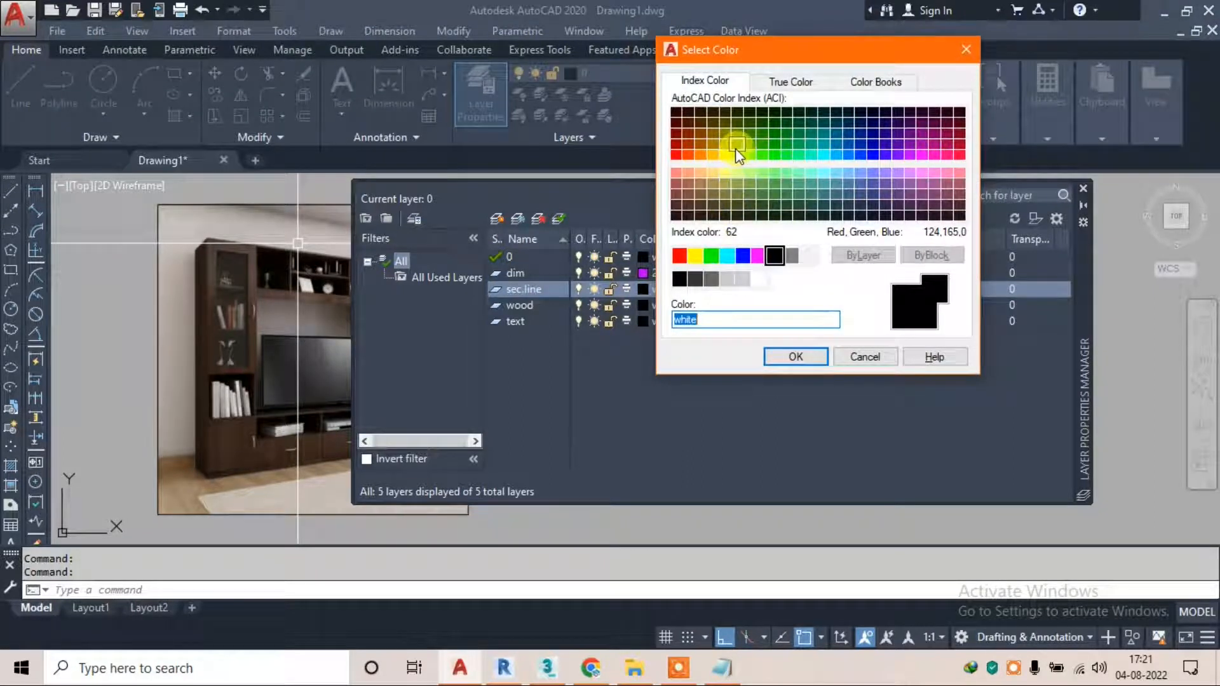
click(824, 146)
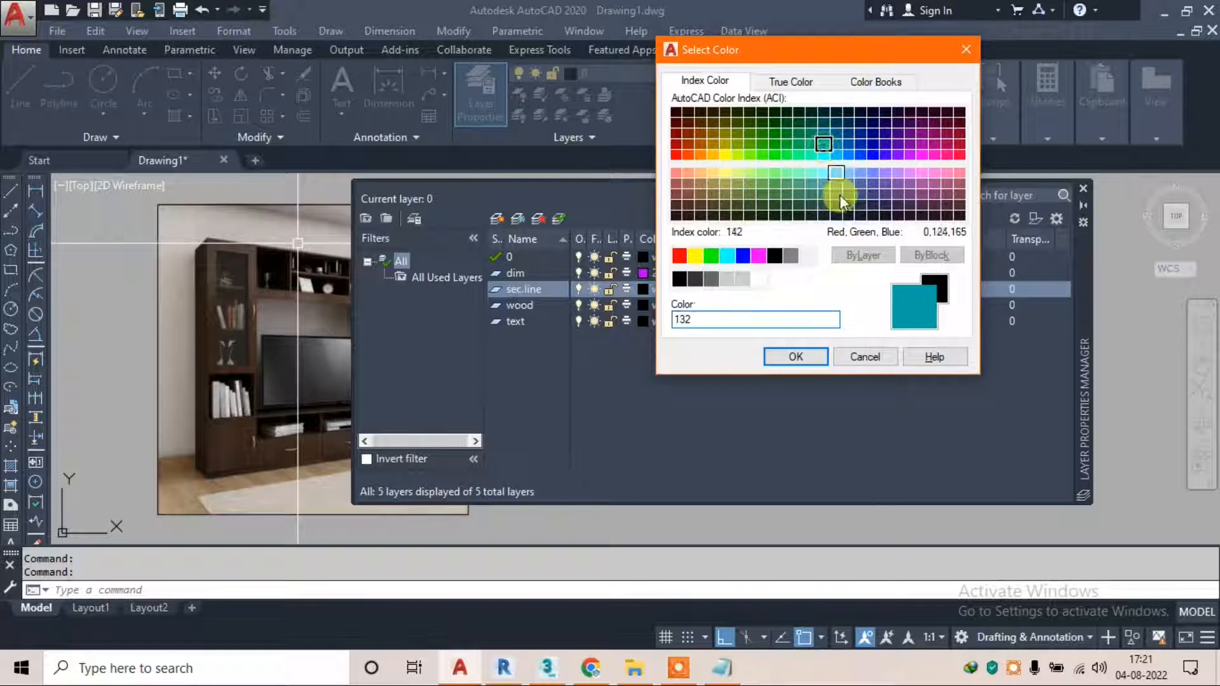
click(796, 357)
Set the wood layer's color to brown, index 32
click(642, 306)
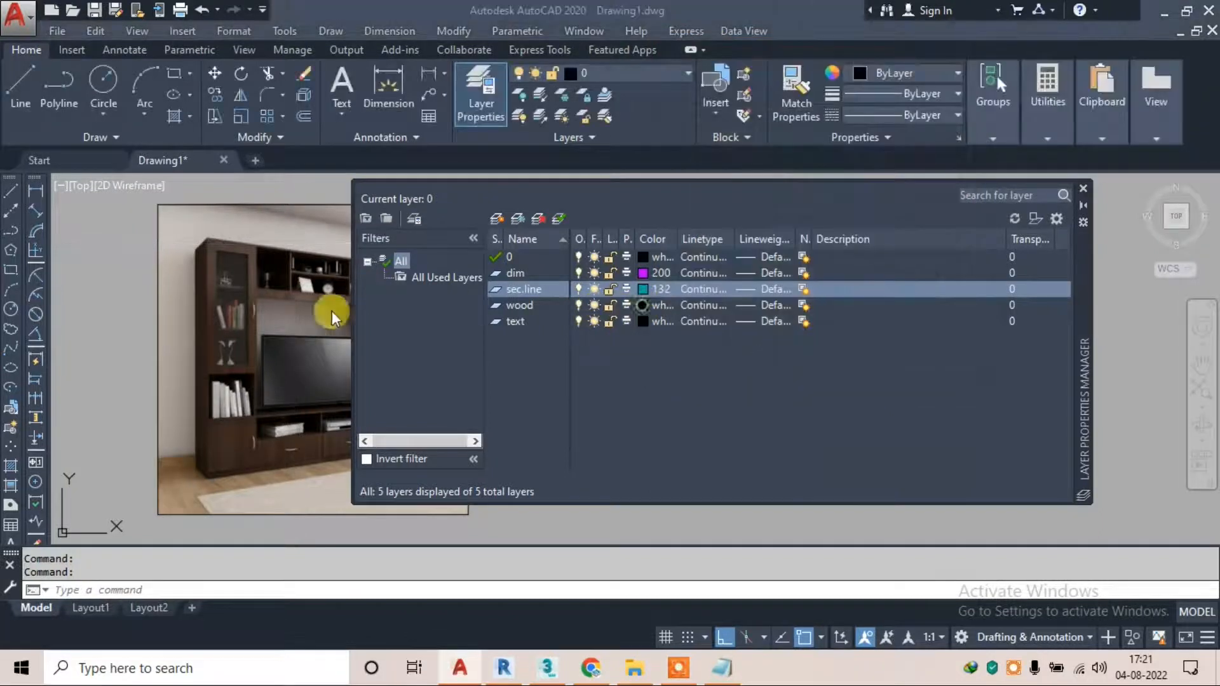
click(700, 131)
click(700, 144)
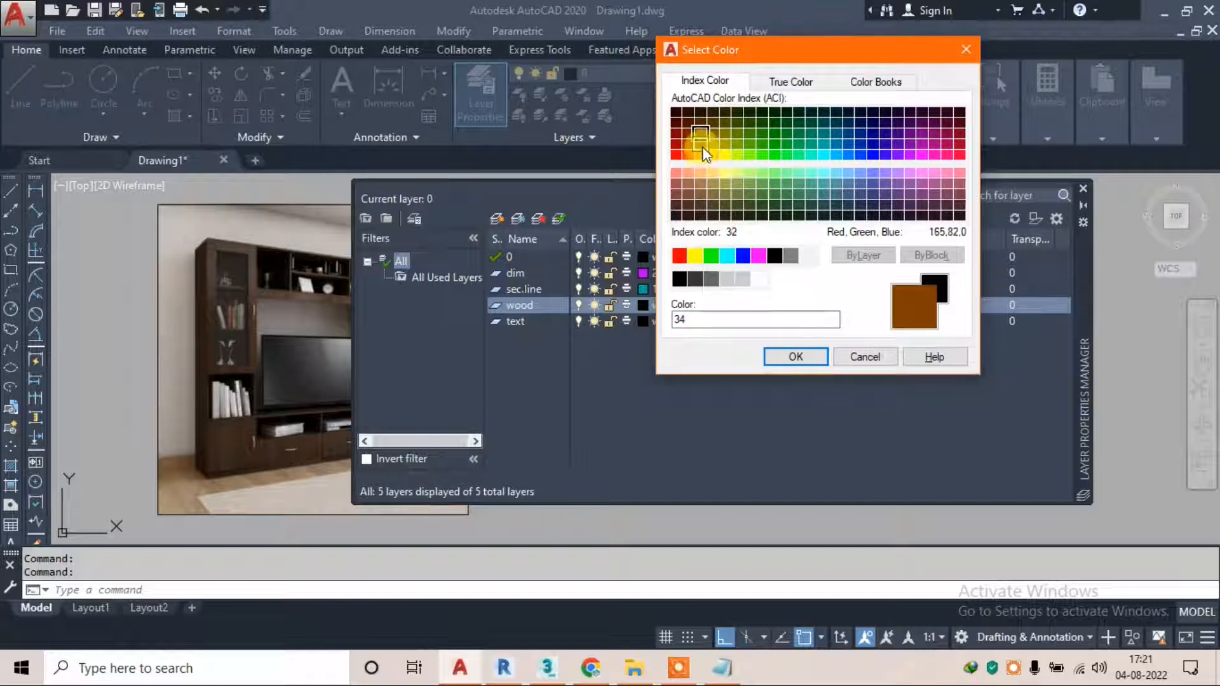
click(699, 157)
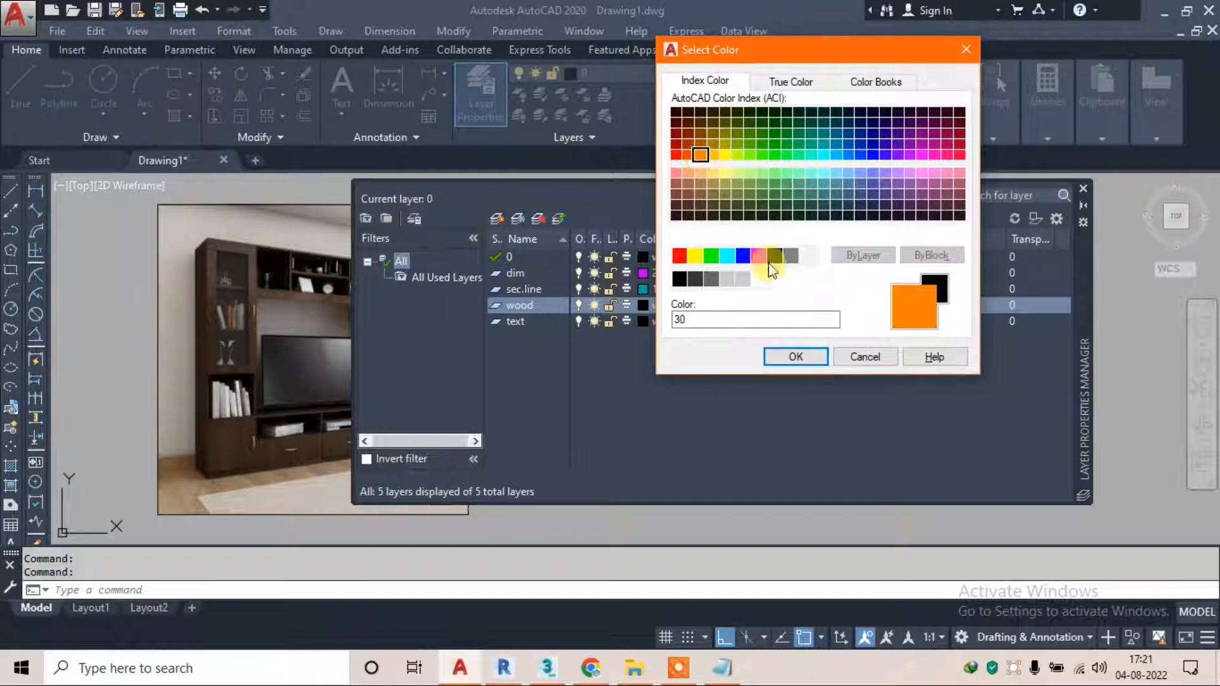
click(697, 145)
click(787, 355)
Set the text layer's color to index 40 and close the layer properties manager
click(644, 320)
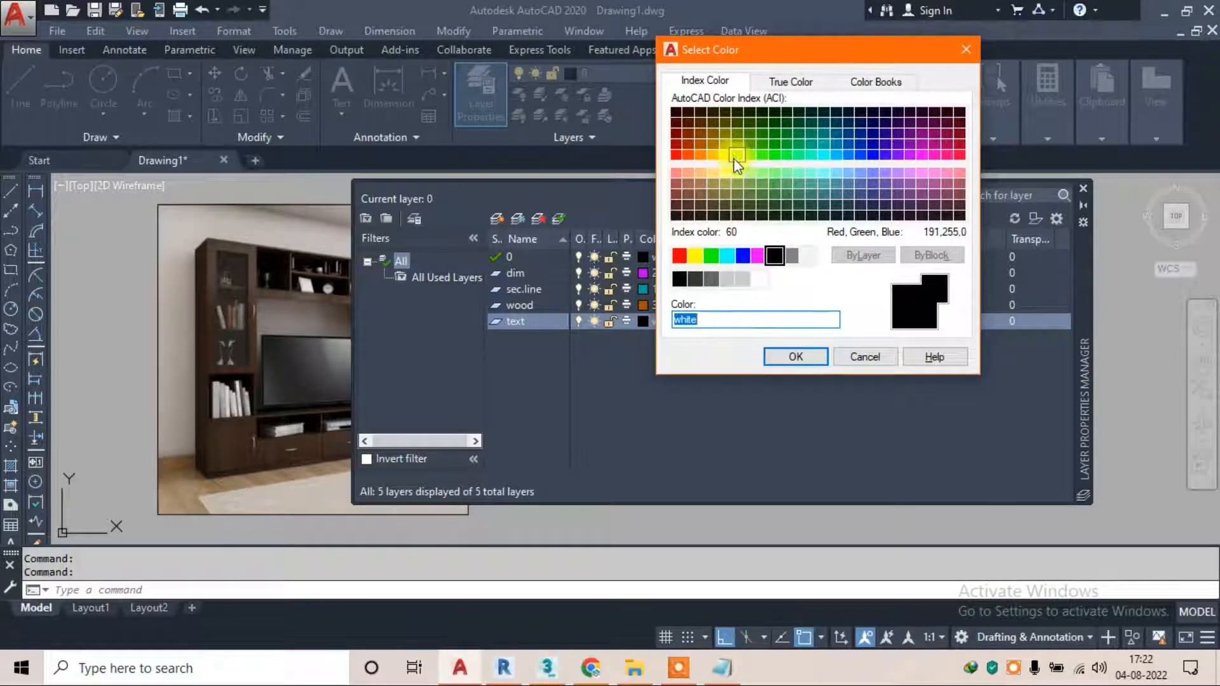
click(716, 159)
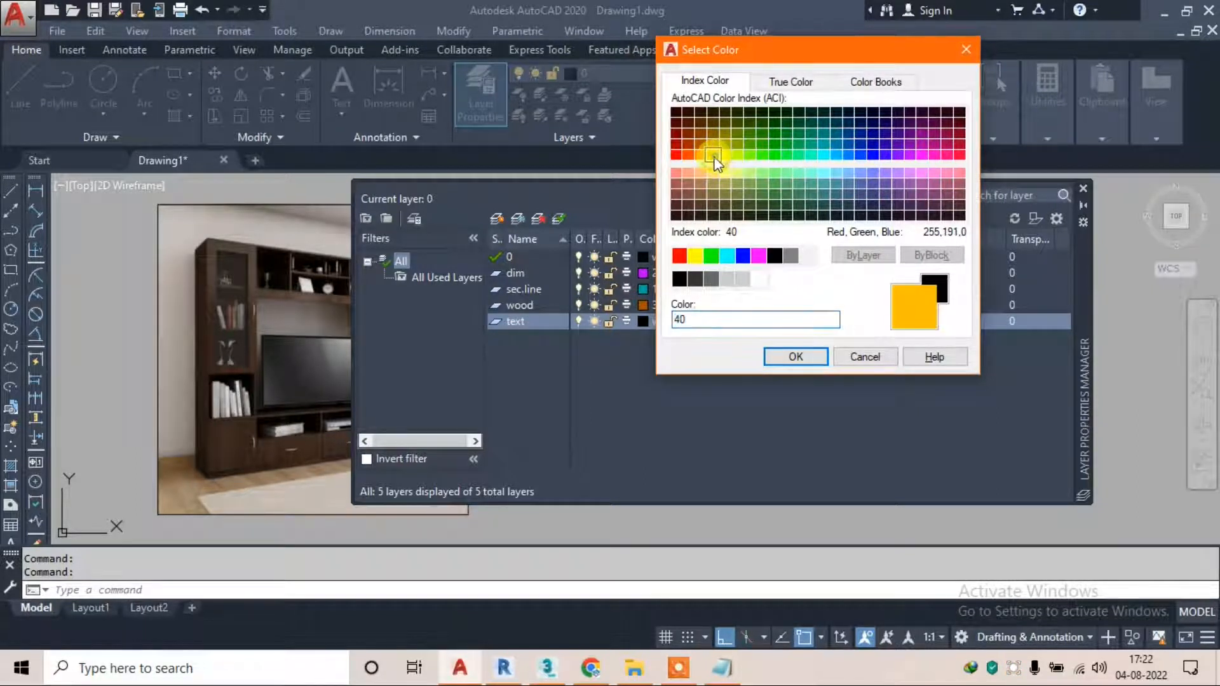
click(777, 358)
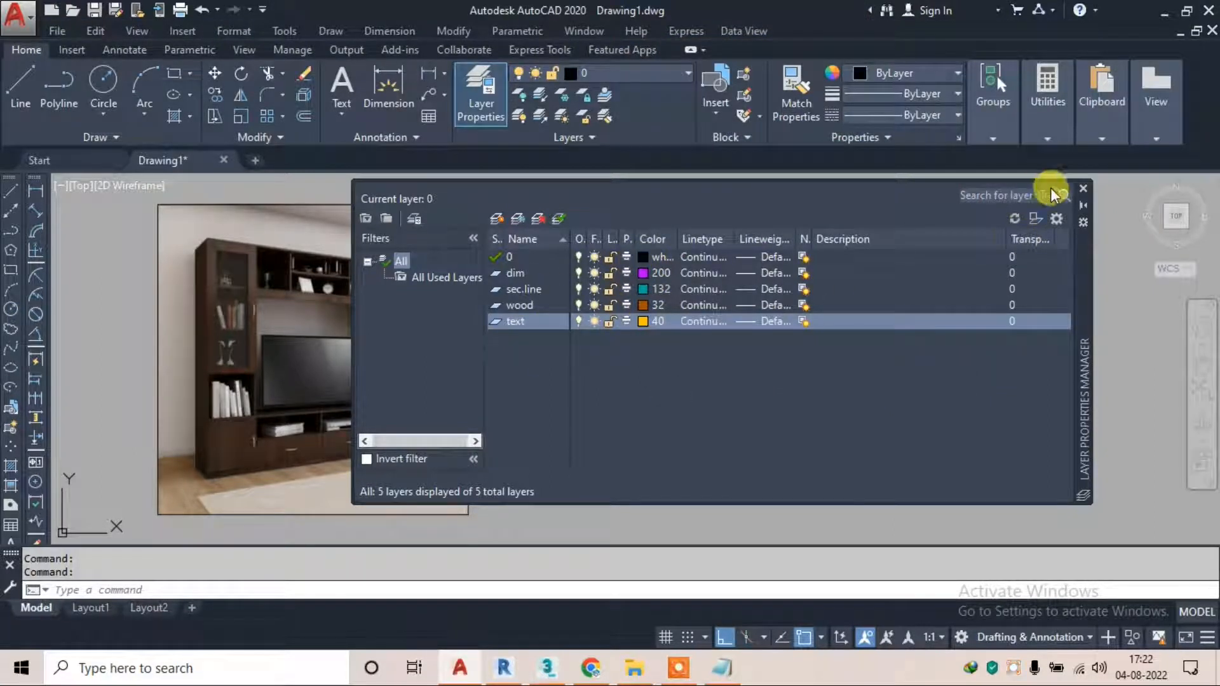
click(1083, 188)
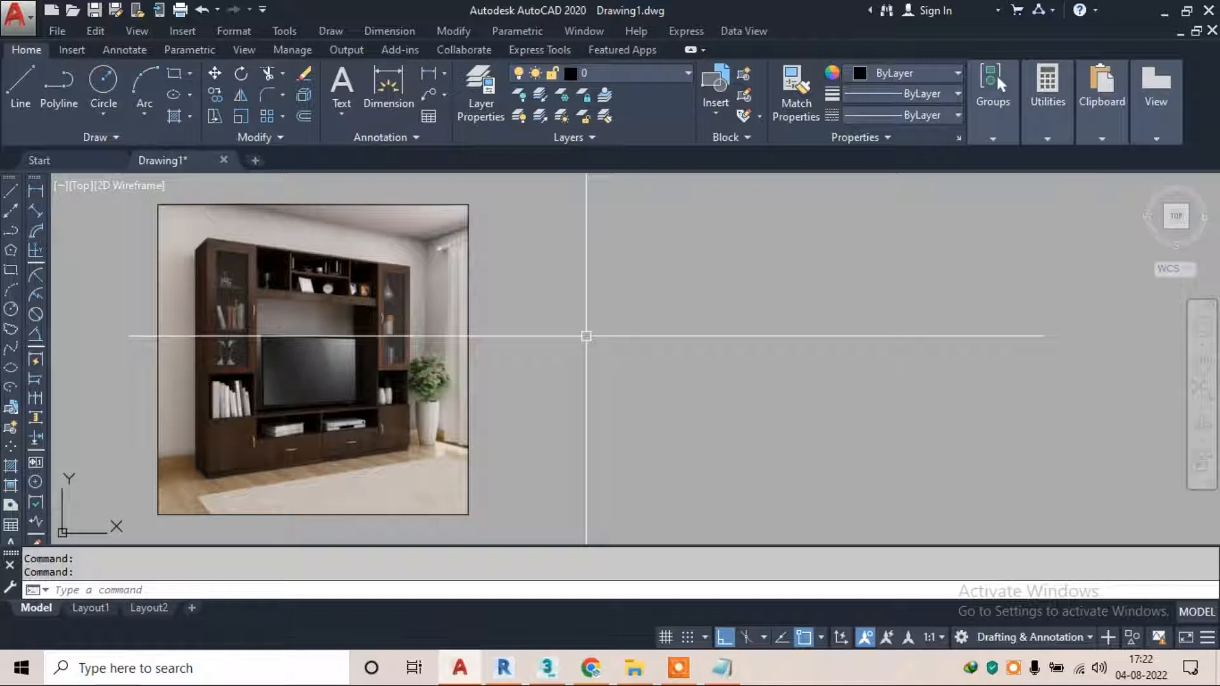
Draw a vertical line 7' long with the Line command, downward beside the reference image's right edge
scroll(509, 304, down, 3)
scroll(381, 305, up, 3)
scroll(419, 295, up, 2)
scroll(449, 292, down, 2)
scroll(467, 301, up, 2)
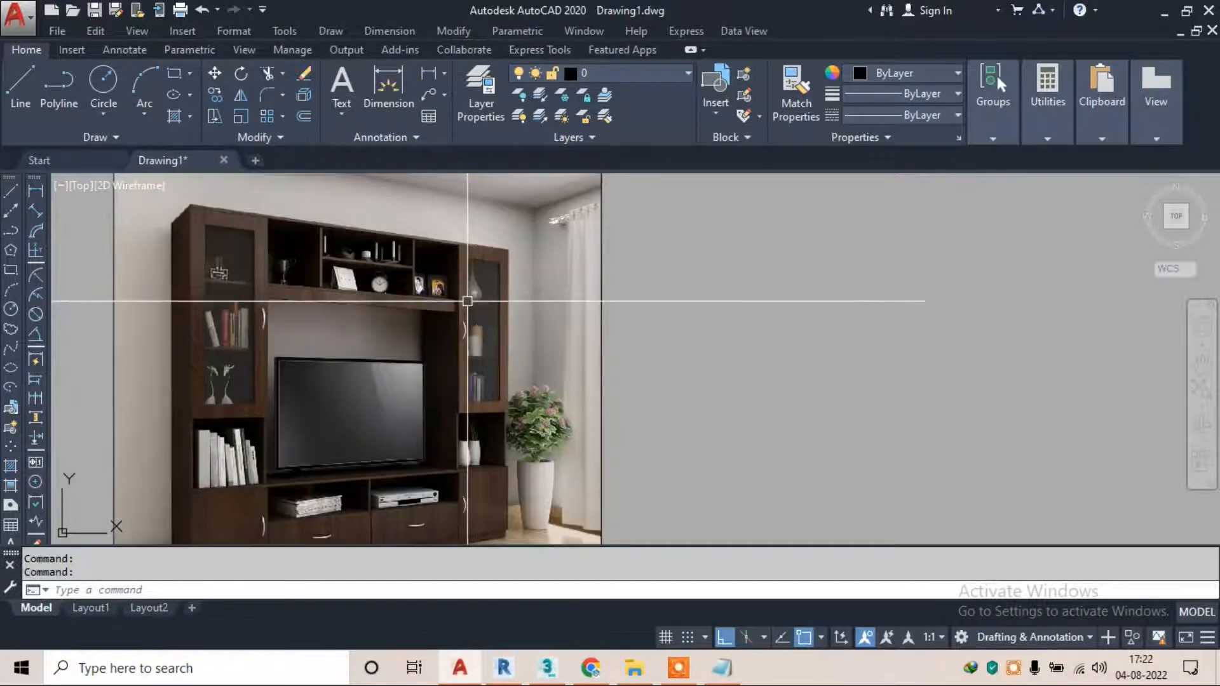
scroll(467, 301, down, 2)
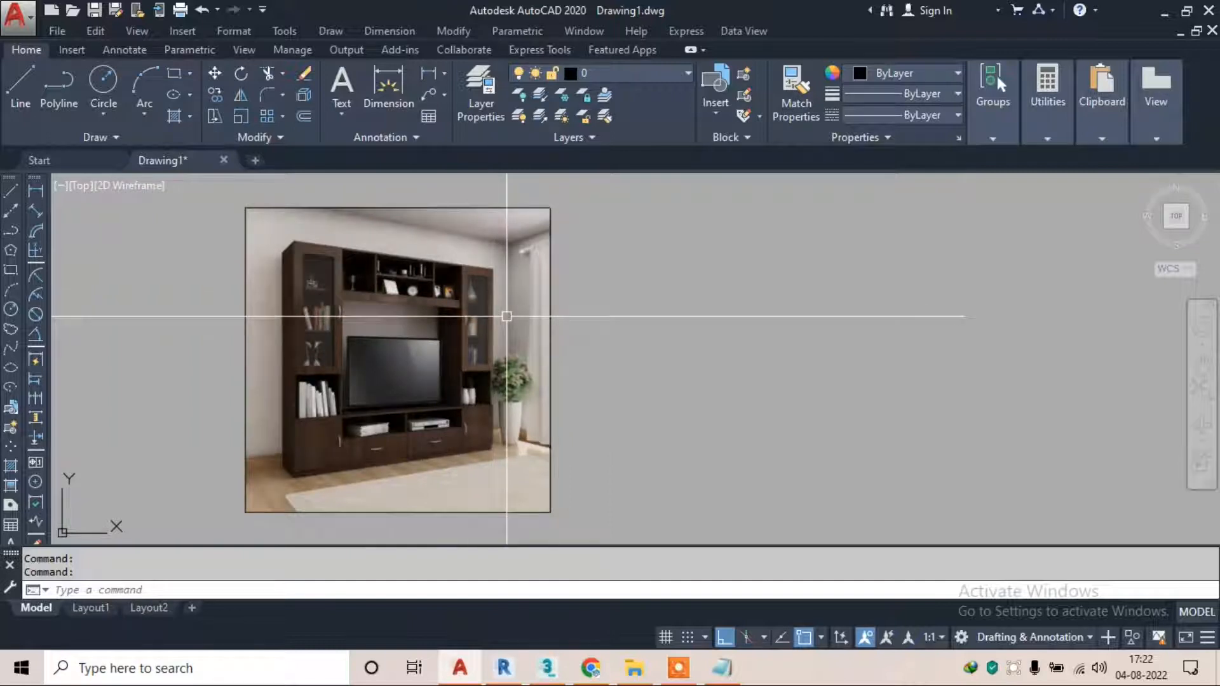
text(l)
key(Return)
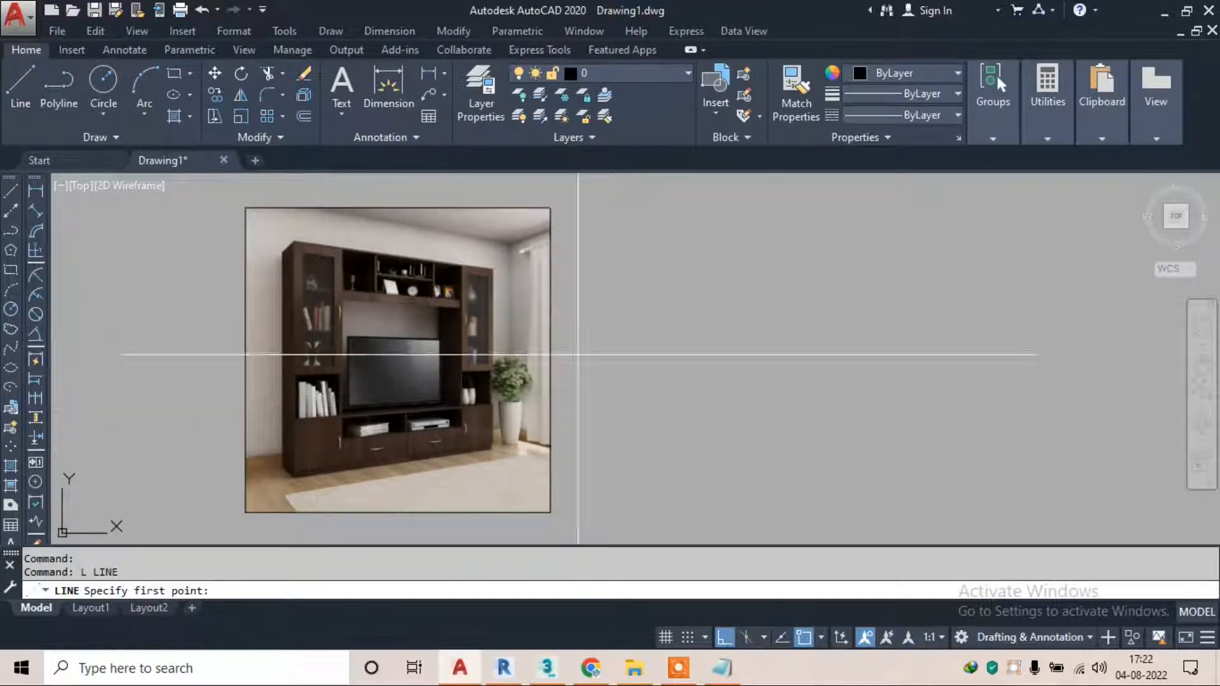
click(672, 227)
text(7)
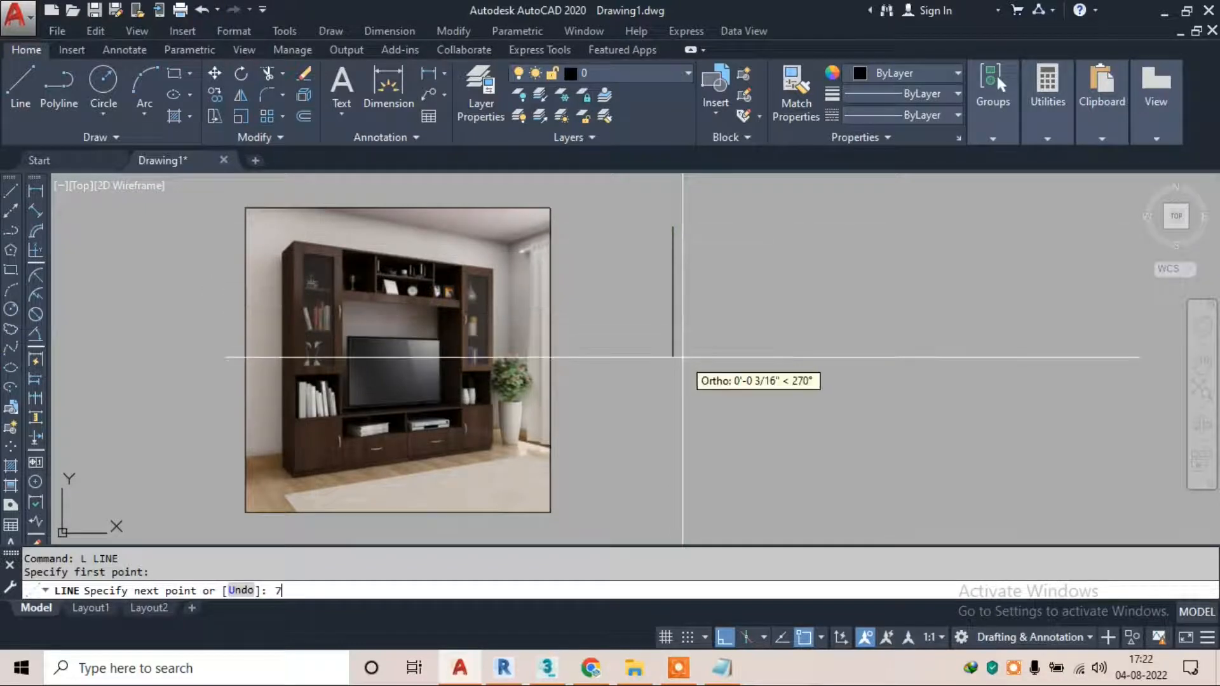
text(')
key(Return)
scroll(682, 357, down, 10)
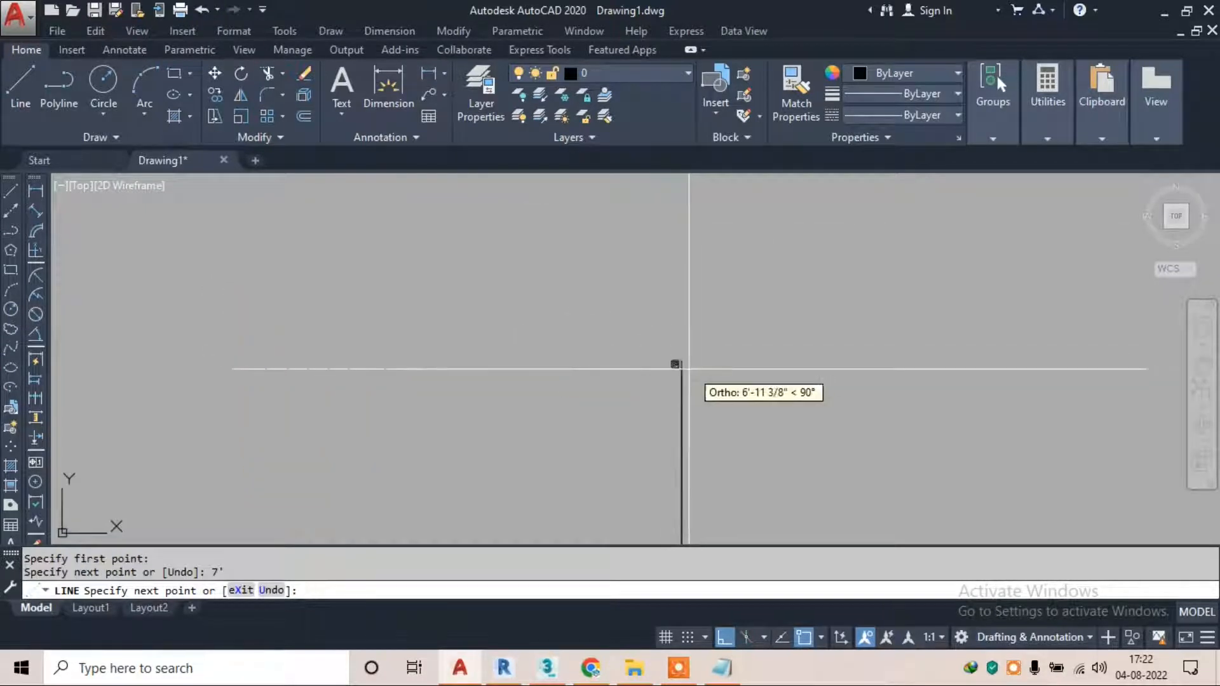
key(Escape)
key(Escape)
middle_drag(712, 414, 666, 299)
scroll(665, 300, down, 6)
scroll(692, 301, up, 5)
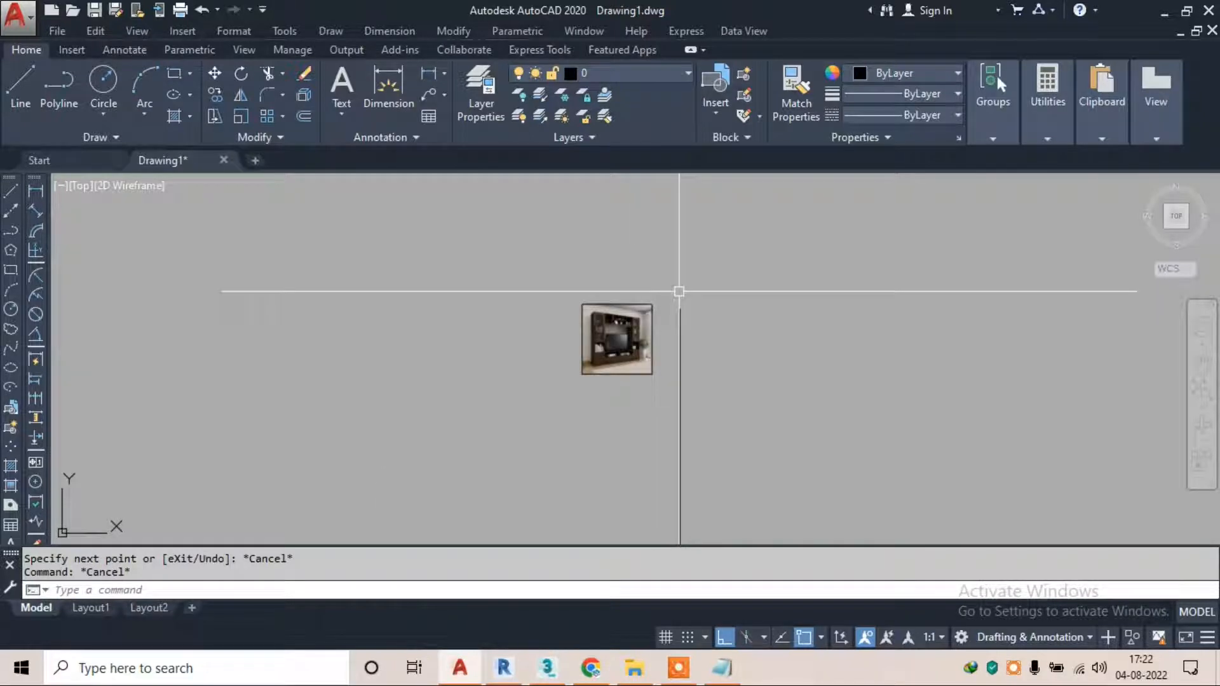
scroll(654, 282, down, 8)
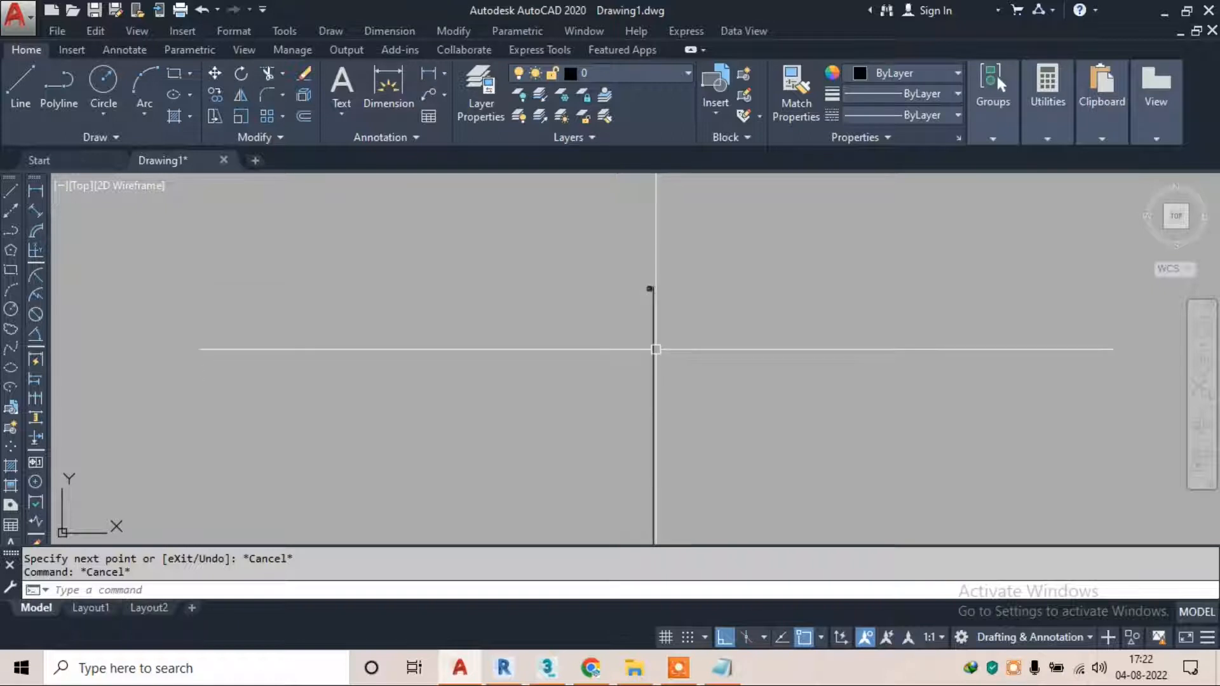
scroll(645, 279, up, 10)
Switch to Notepad, add the second note line "2-scale-sc enter", and return to AutoCAD
click(723, 667)
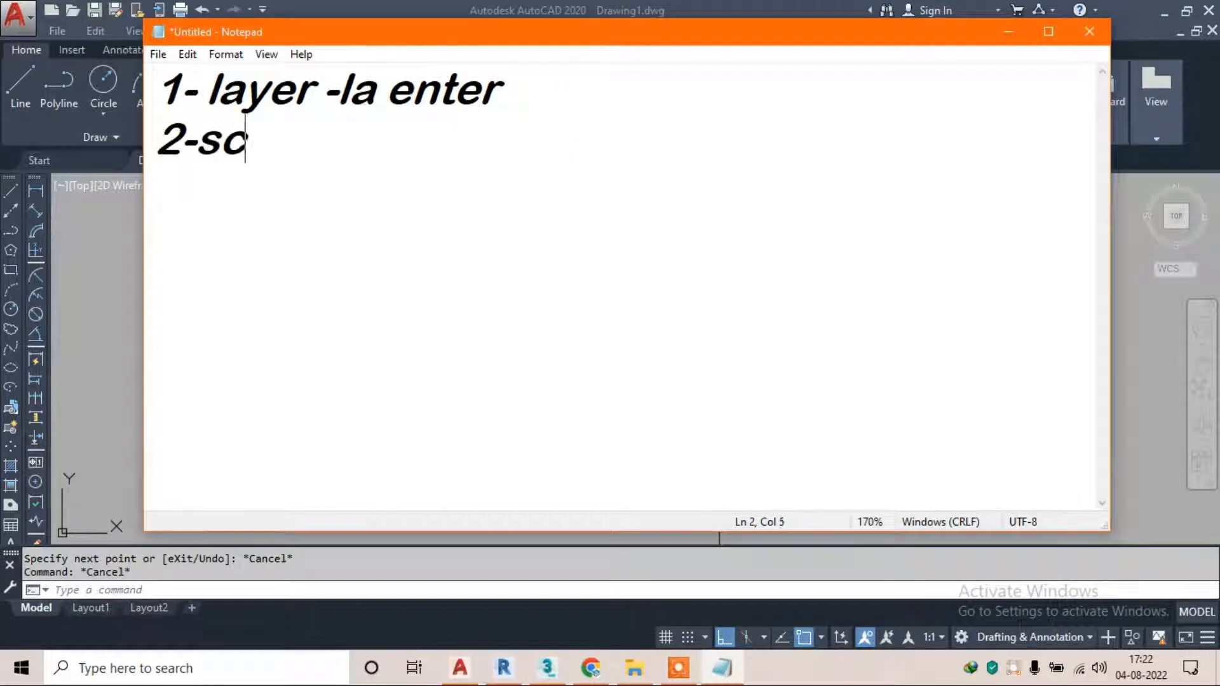
text(2-scale-sc )
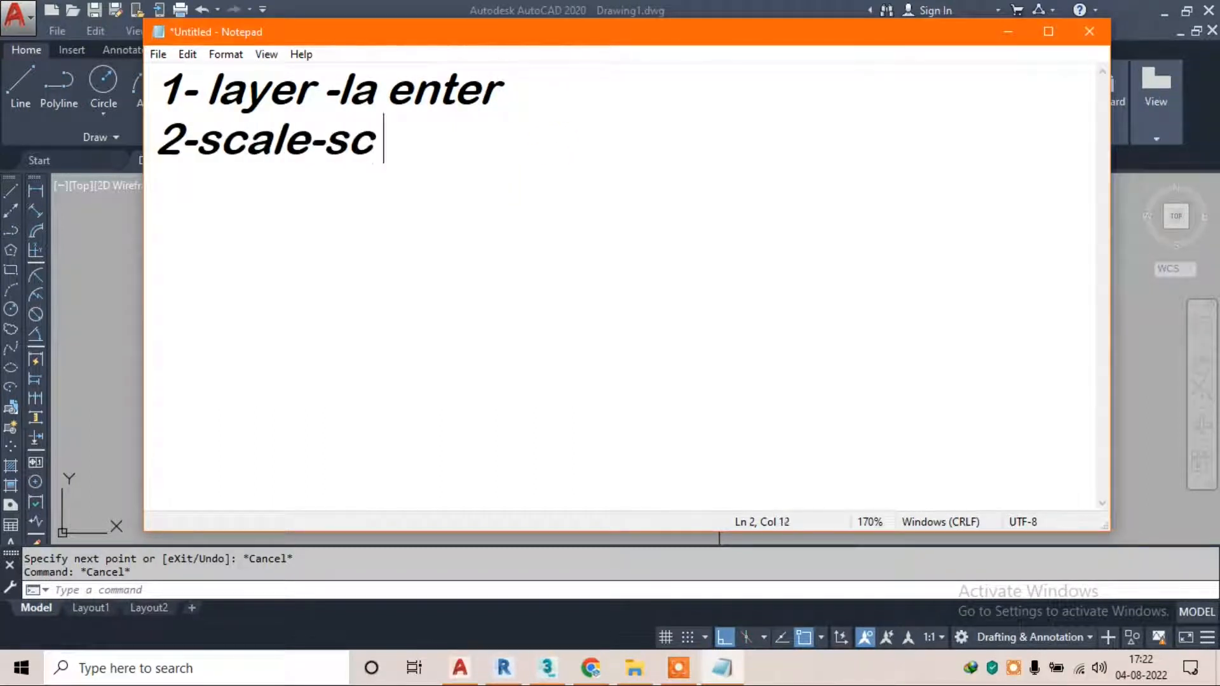
text(enter)
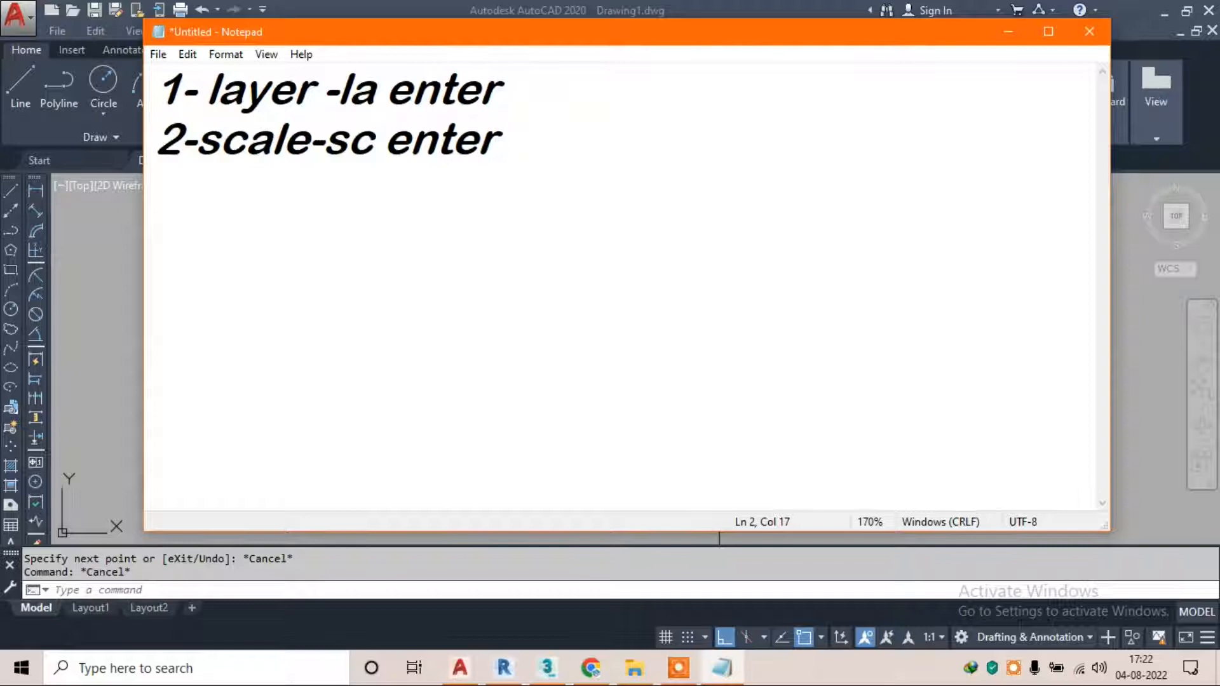
click(1012, 32)
Scale the reference image by reference from its lower-right corner, using its right edge as reference length and the 7' line's endpoints as new length
scroll(654, 240, up, 3)
click(714, 210)
click(434, 465)
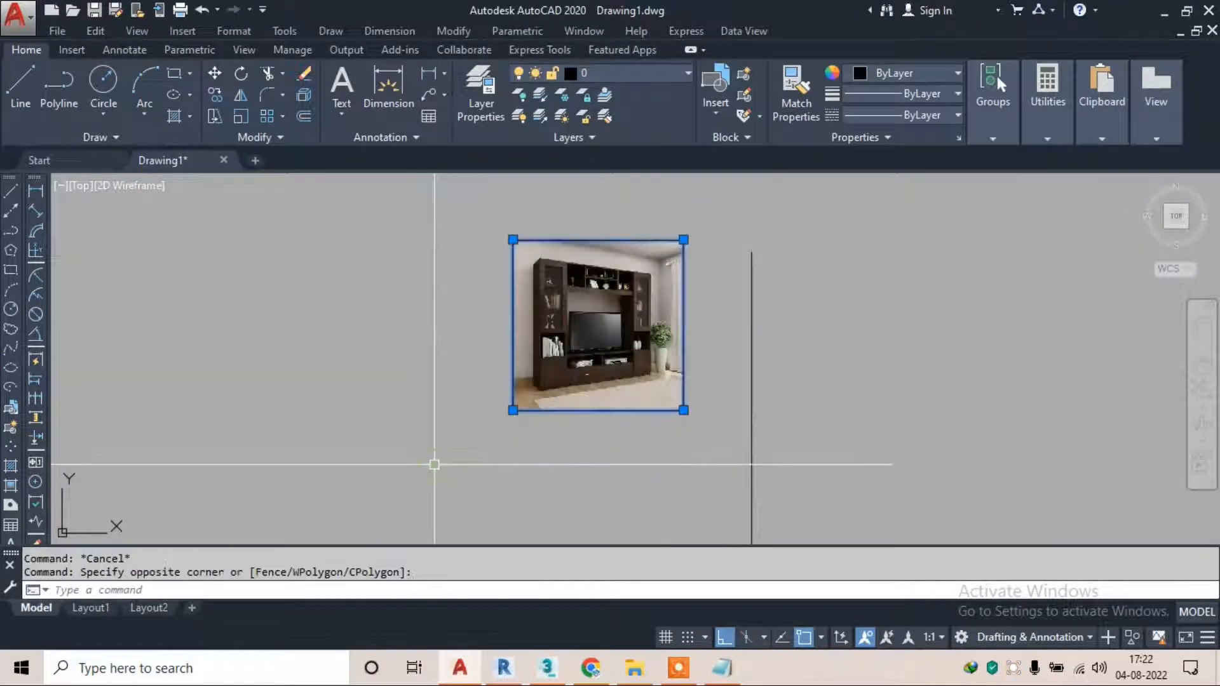
text(sc)
key(Return)
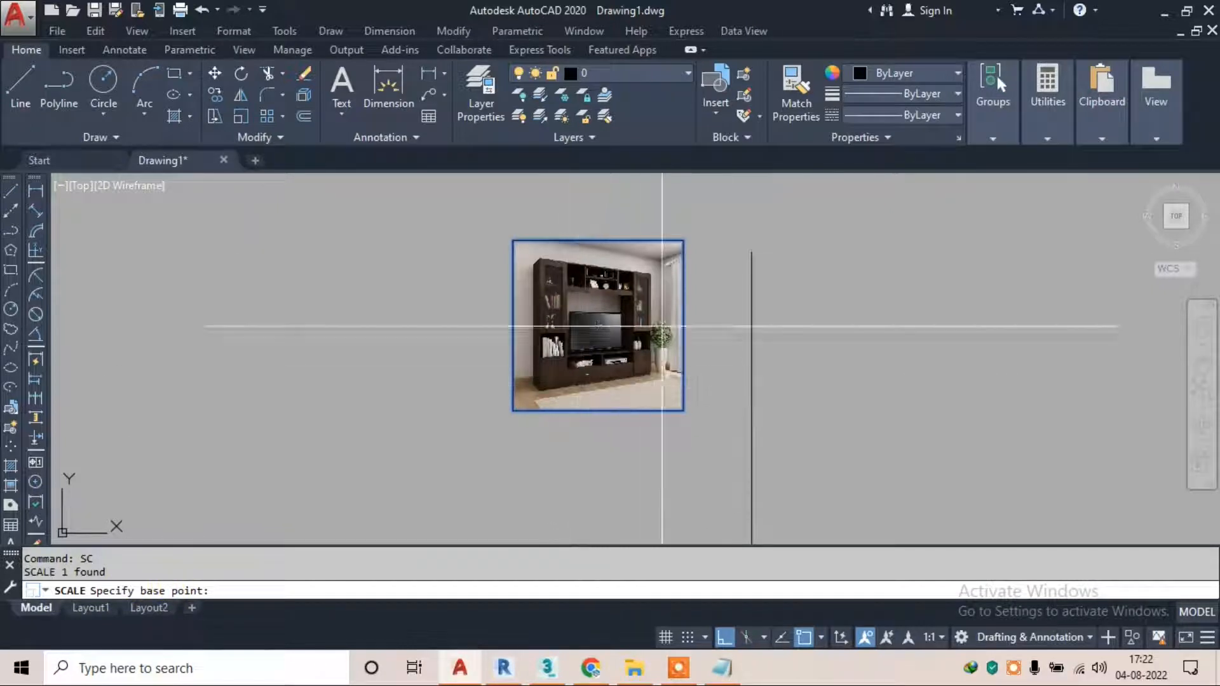
scroll(684, 284, up, 2)
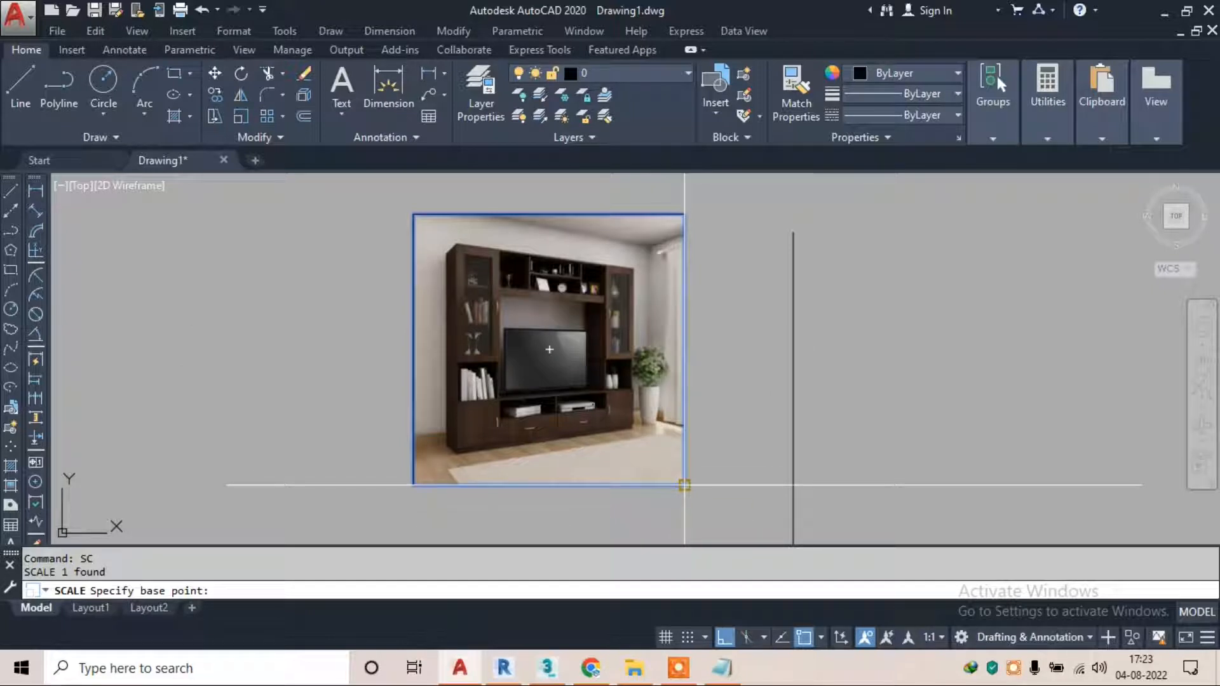
click(684, 485)
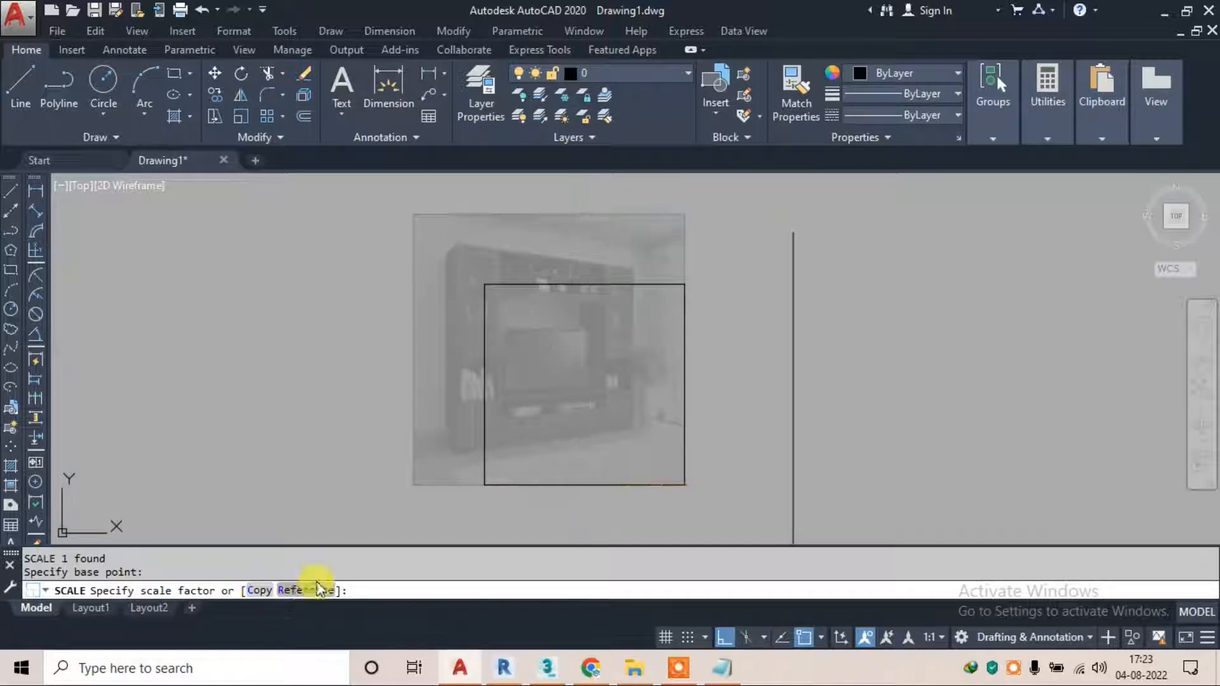
click(296, 590)
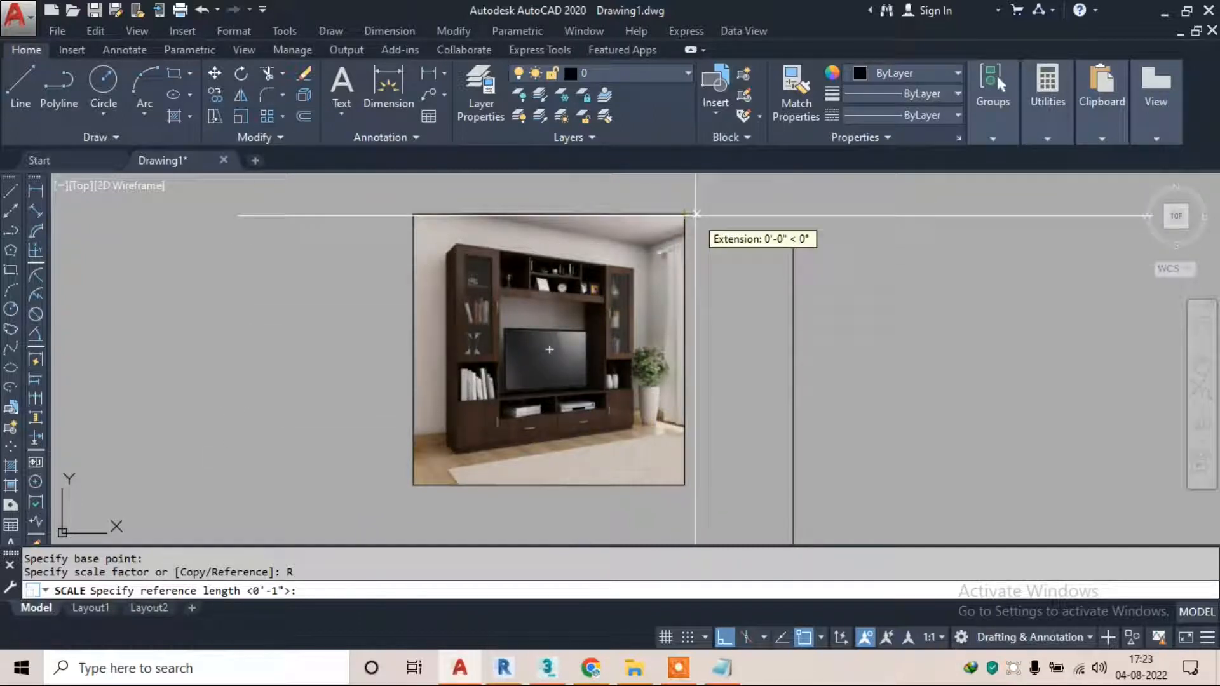
click(685, 215)
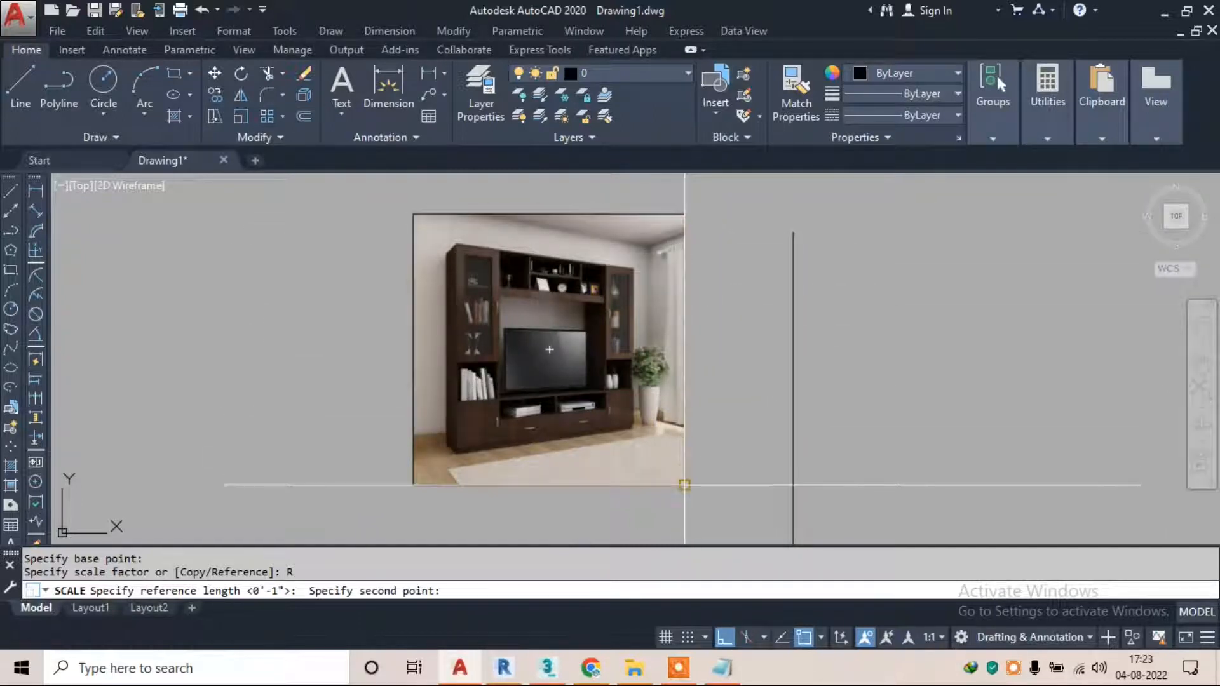
click(684, 485)
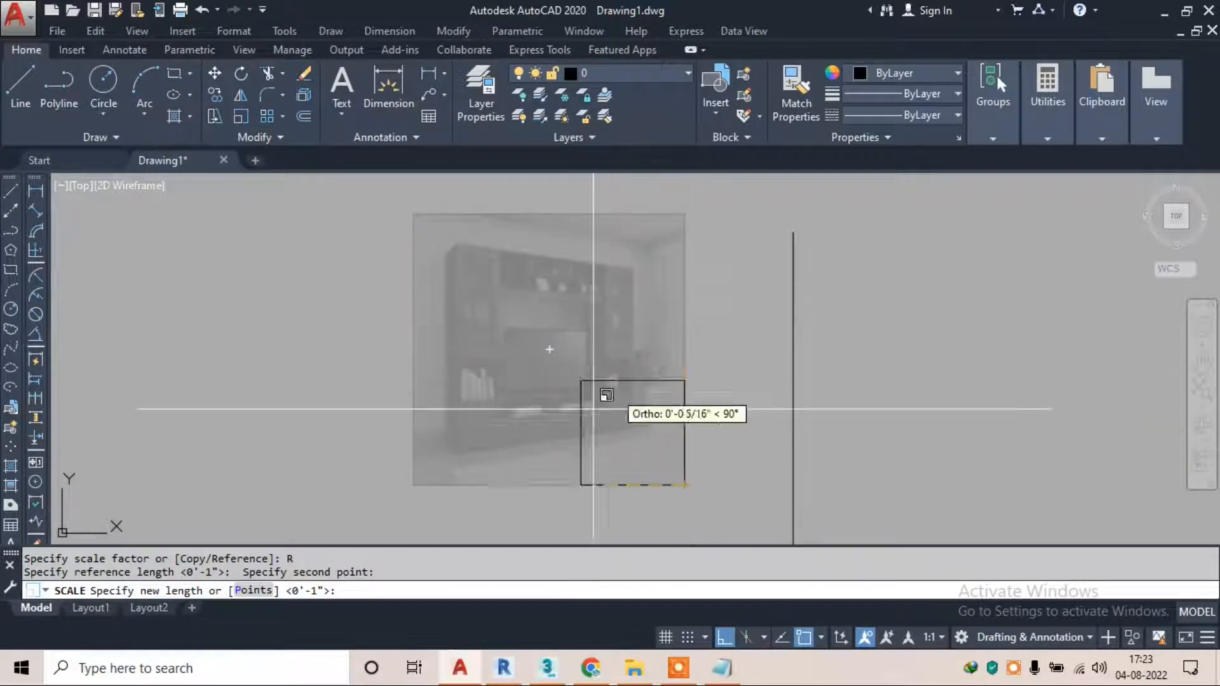
click(254, 590)
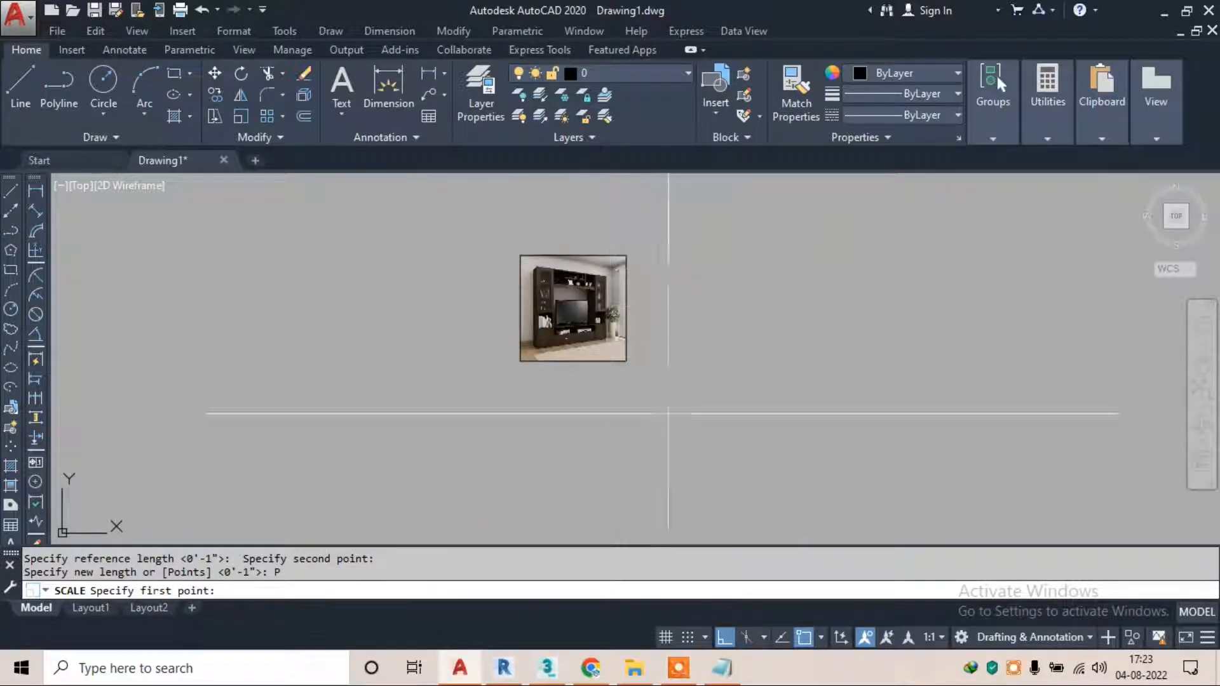
click(648, 246)
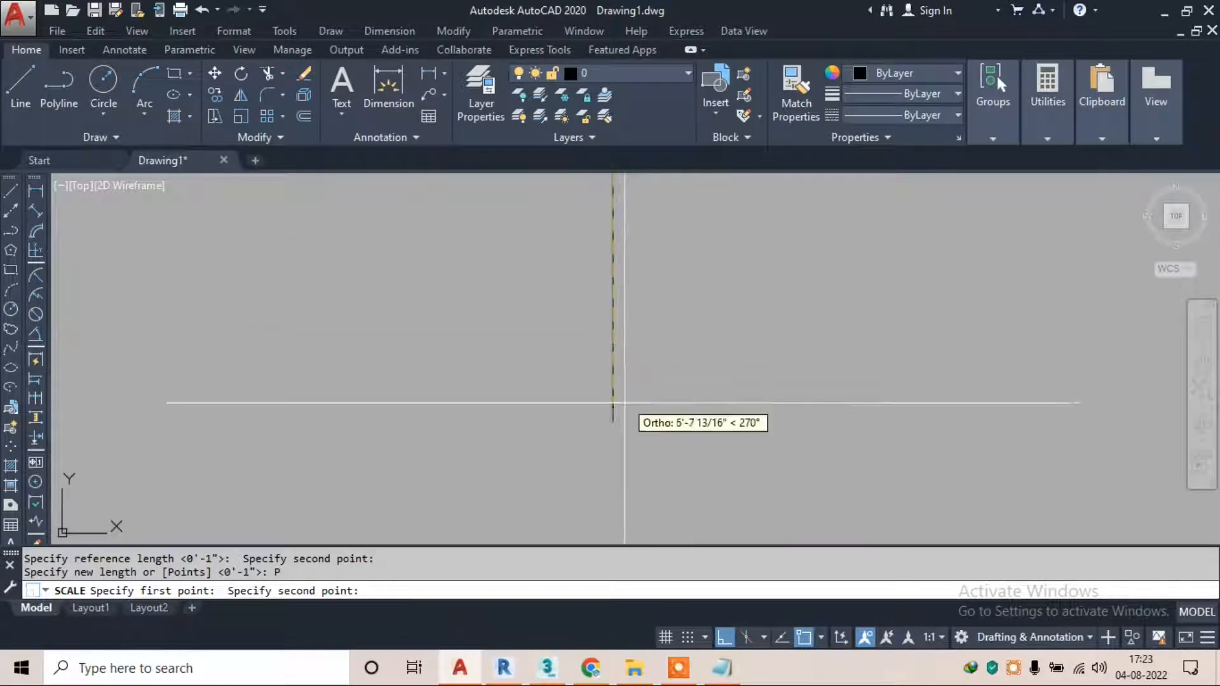
click(613, 421)
scroll(625, 419, down, 7)
scroll(610, 309, up, 4)
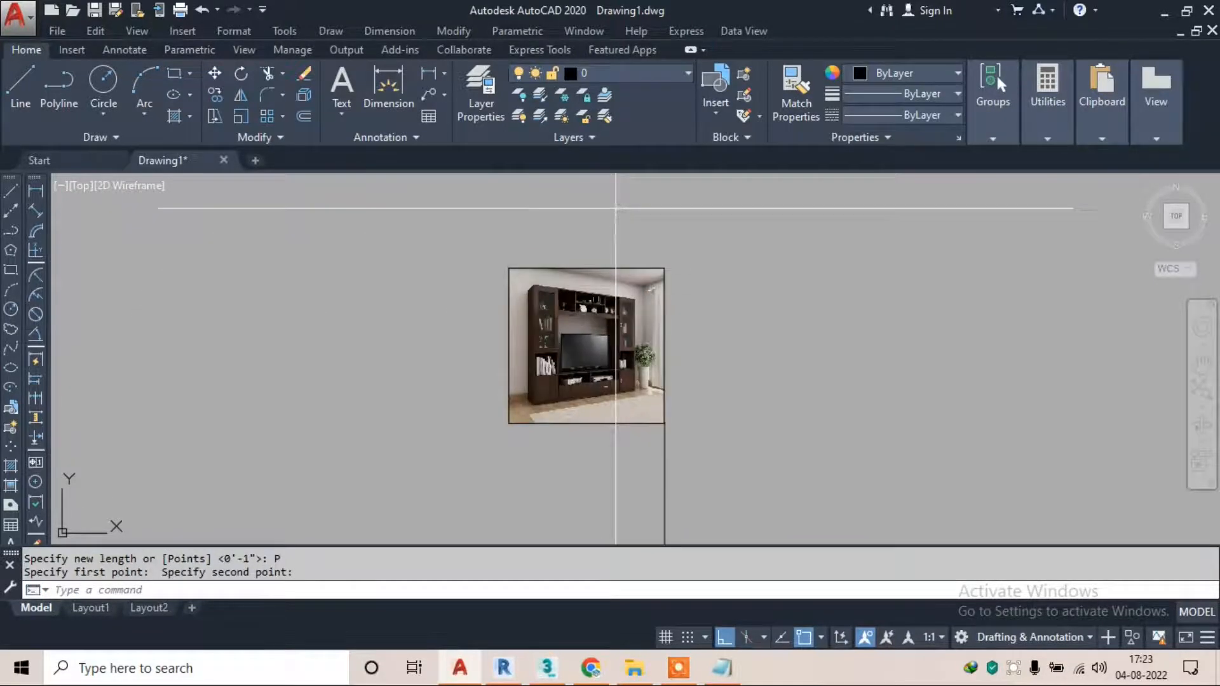
Turn ortho off and move the scaled reference image down beside the 7' vertical line, leaving a small gap
click(615, 211)
click(524, 287)
text(m)
key(Return)
click(601, 309)
click(719, 636)
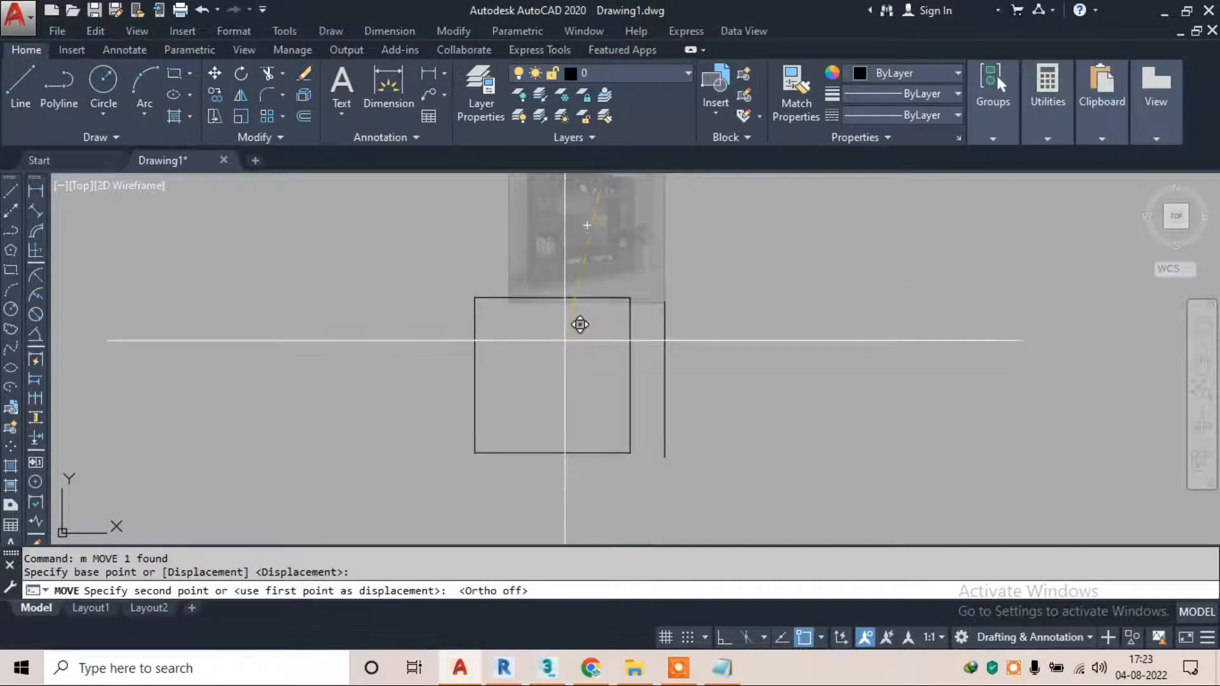
click(564, 343)
key(Escape)
key(Escape)
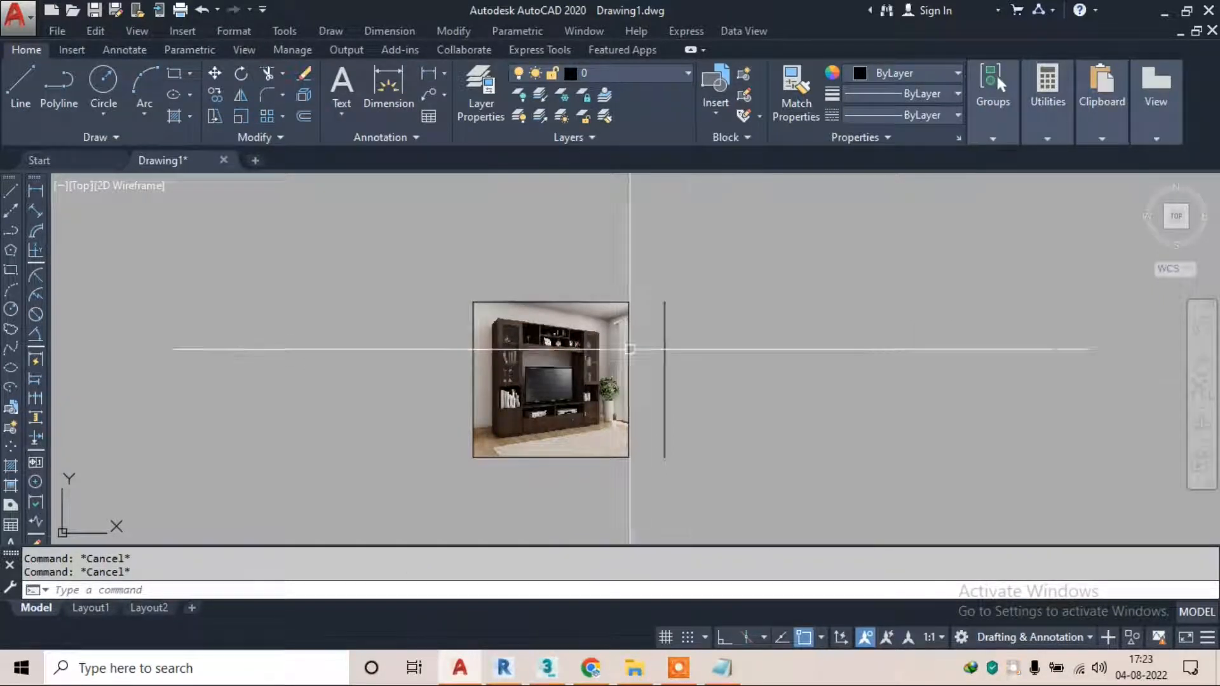
Erase the 7' vertical line beside the reference image
scroll(678, 338, up, 2)
middle_drag(556, 338, 487, 292)
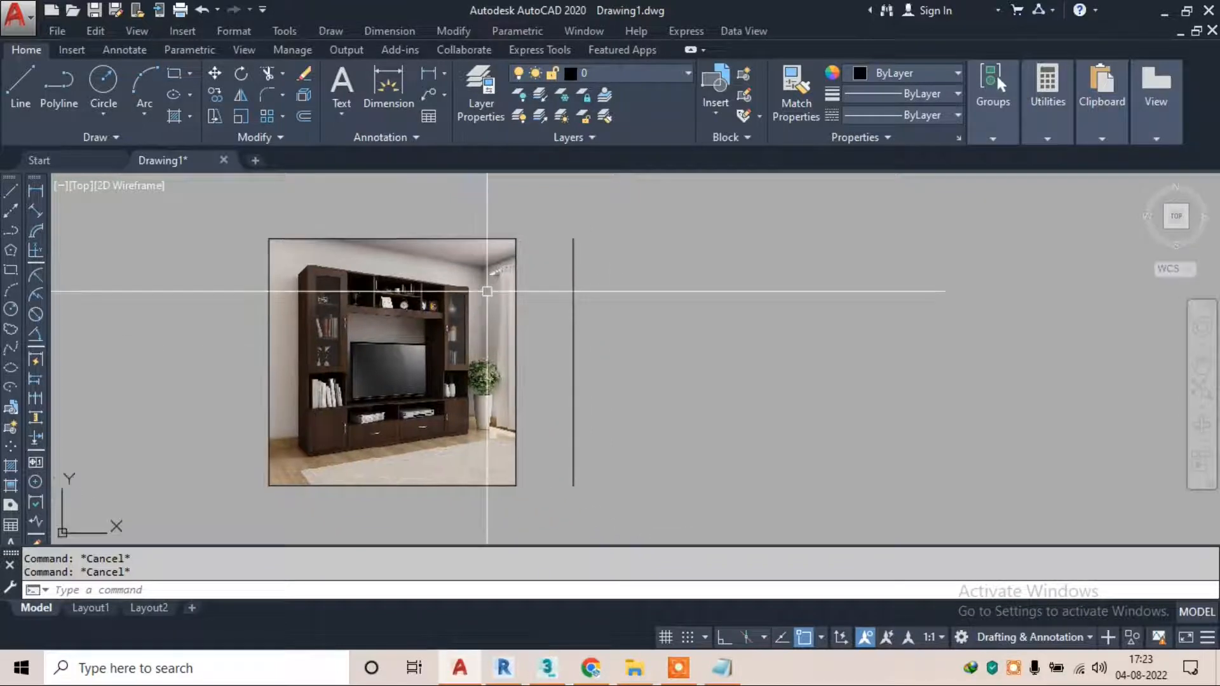
click(610, 283)
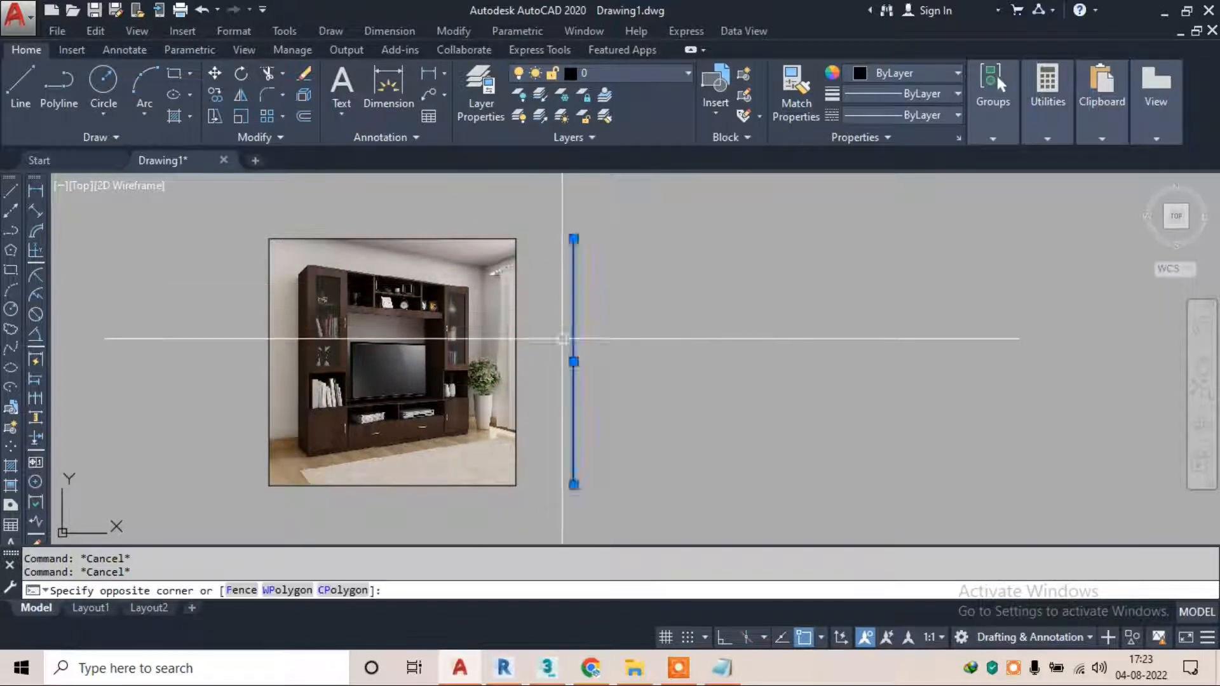
click(566, 348)
text(e)
key(Return)
key(Escape)
Make the wood layer current
click(630, 71)
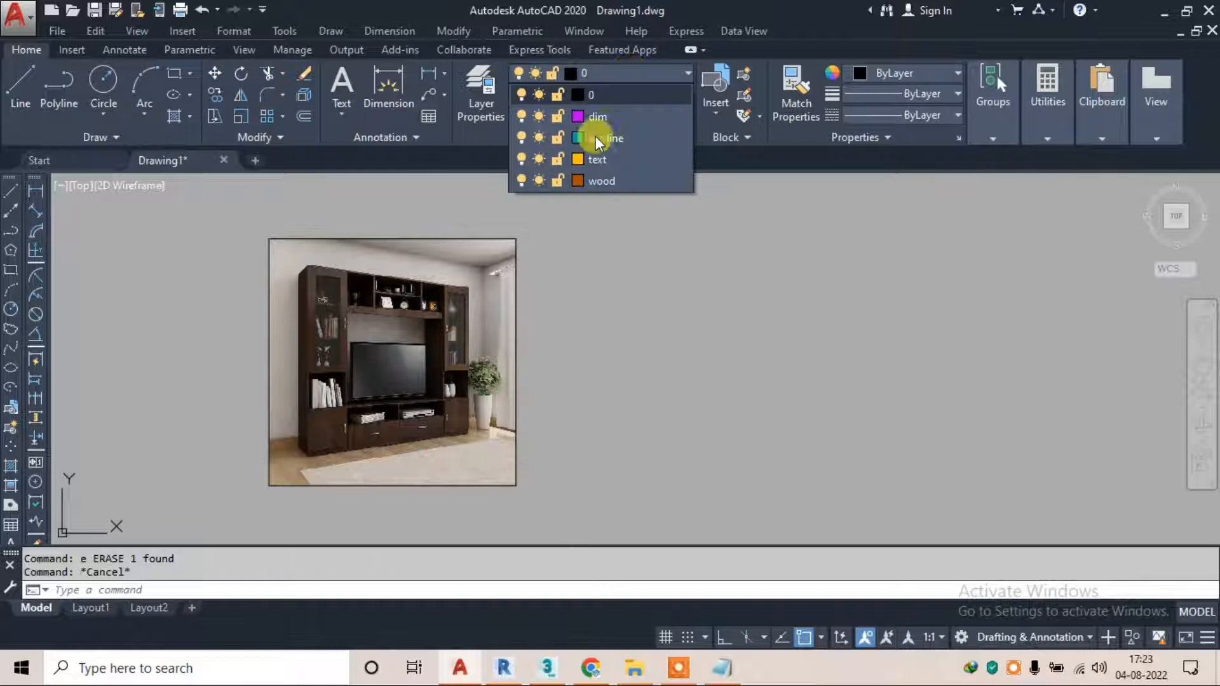
click(639, 181)
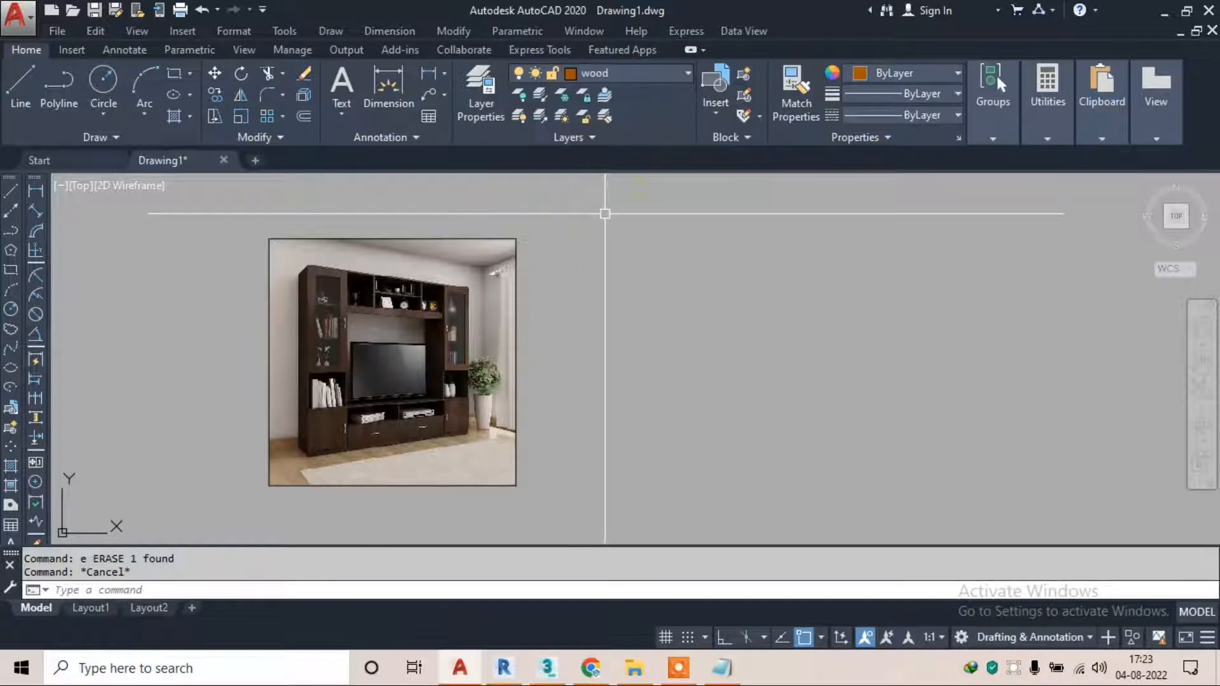
scroll(426, 315, up, 2)
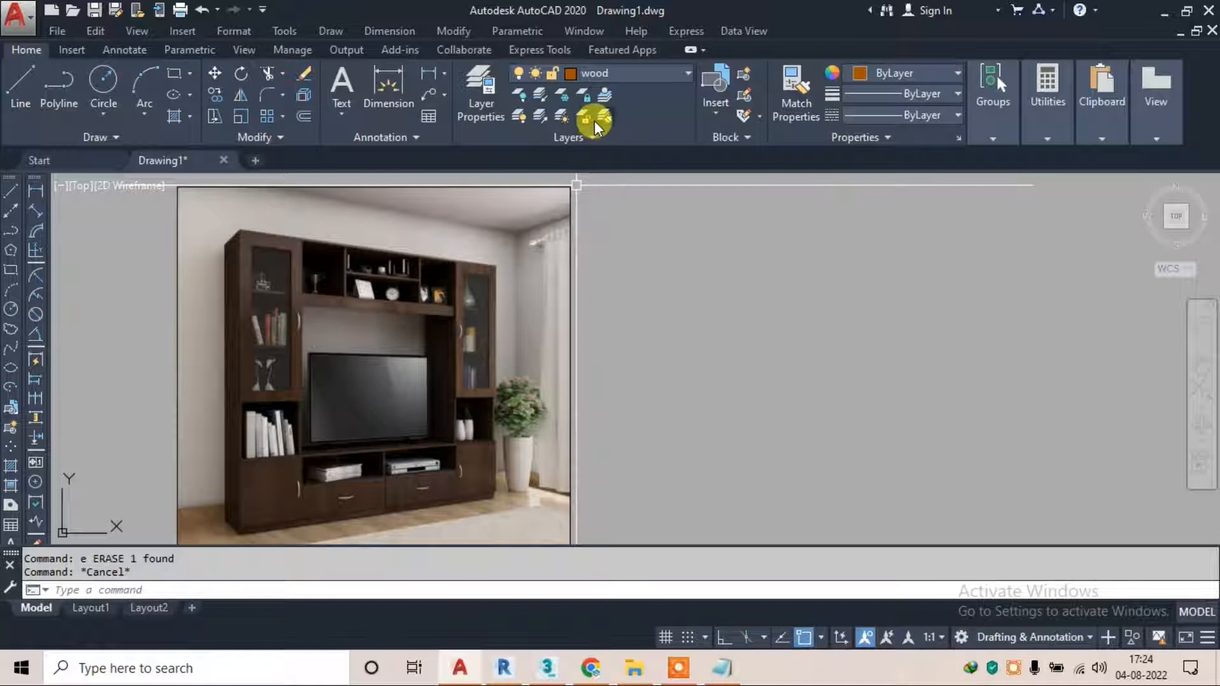
Switch to Notepad, add the third note line "3-dimensions- d enter", and return to AutoCAD
click(722, 668)
key(Return)
text(3-dime)
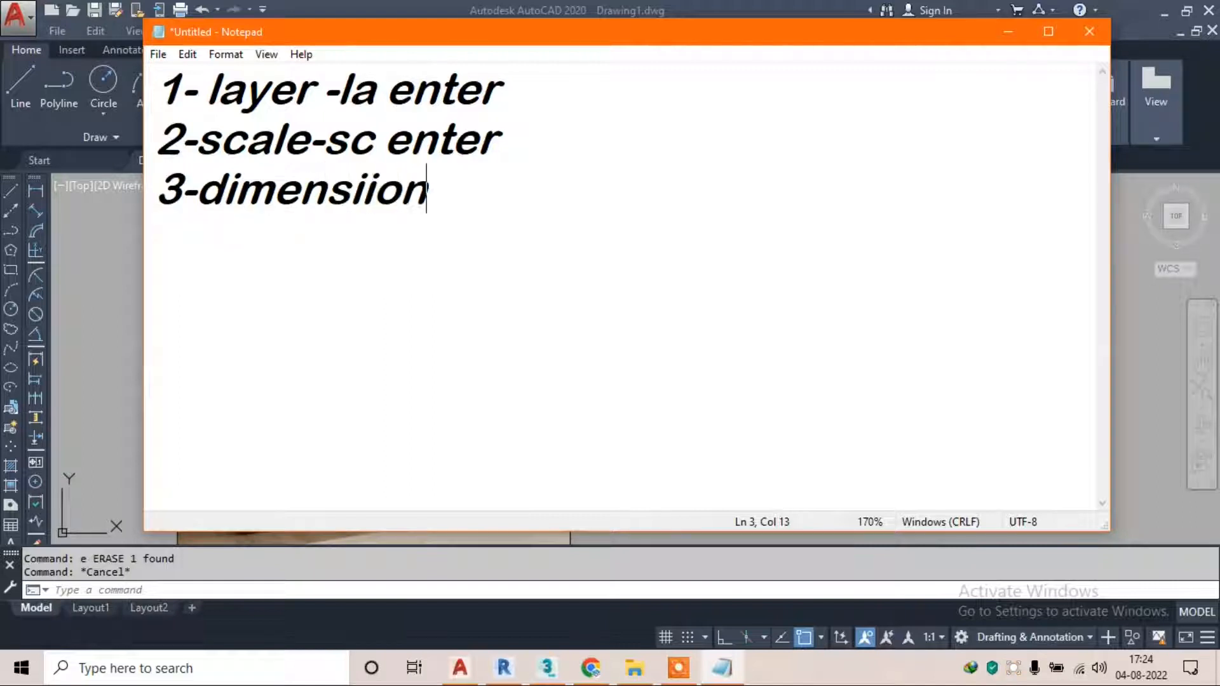
text(nsions- d e)
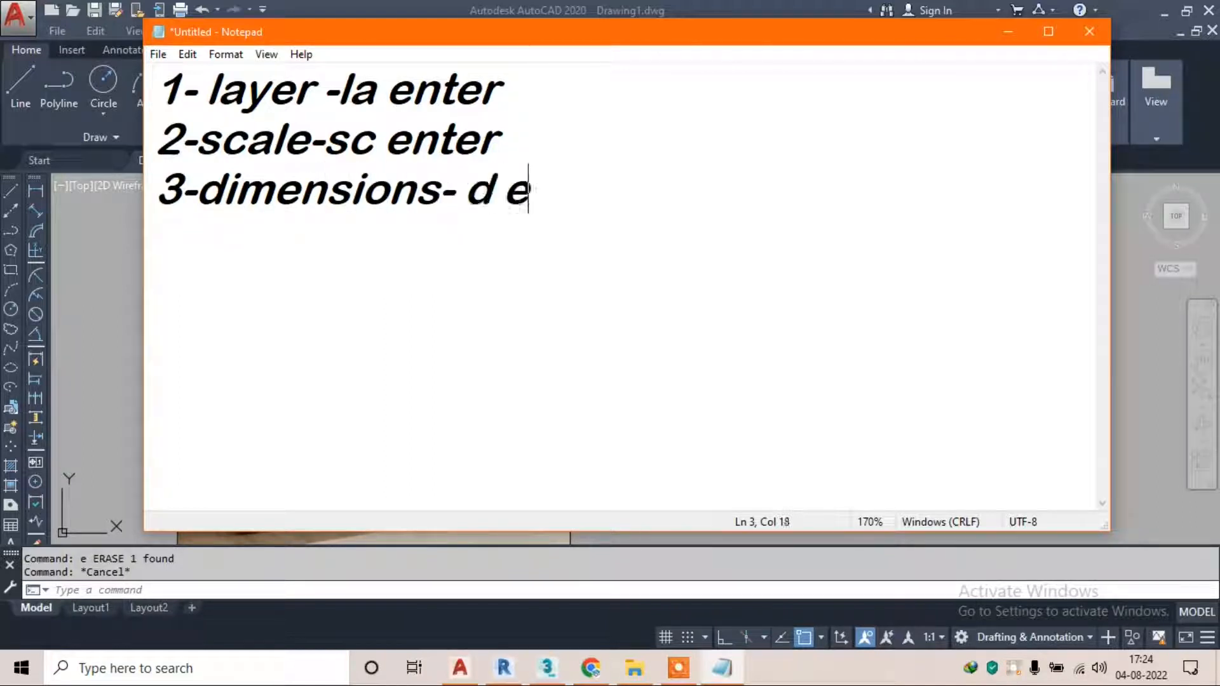
text(nter)
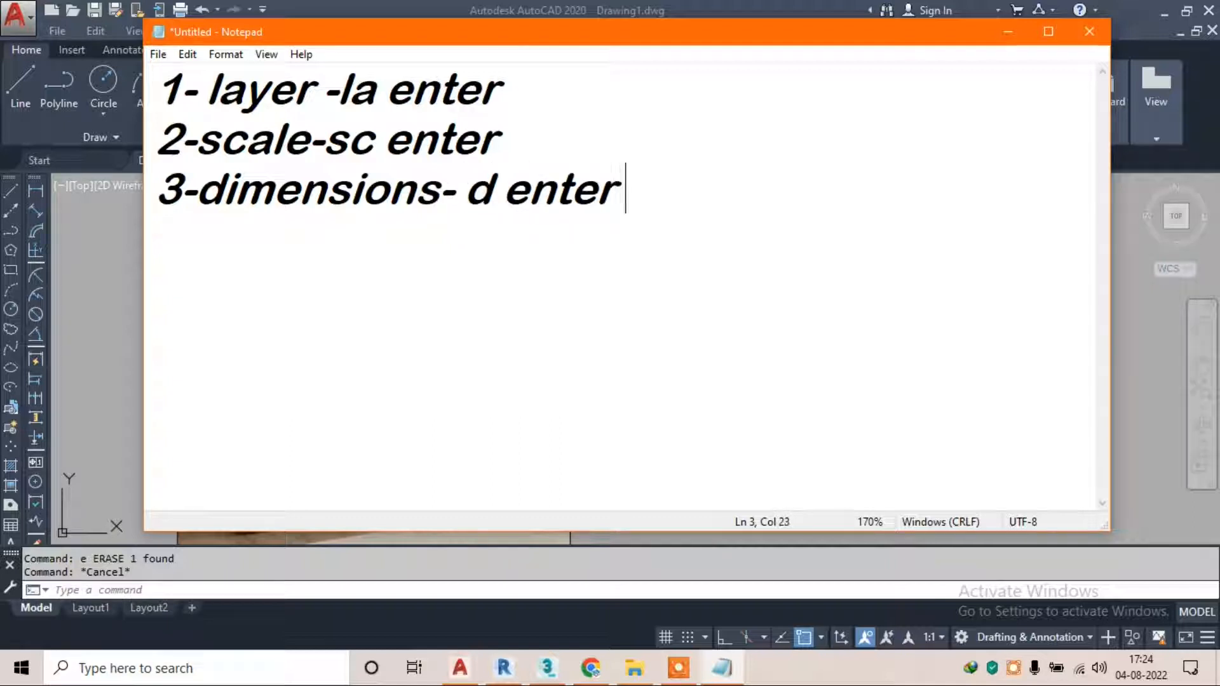
click(1003, 31)
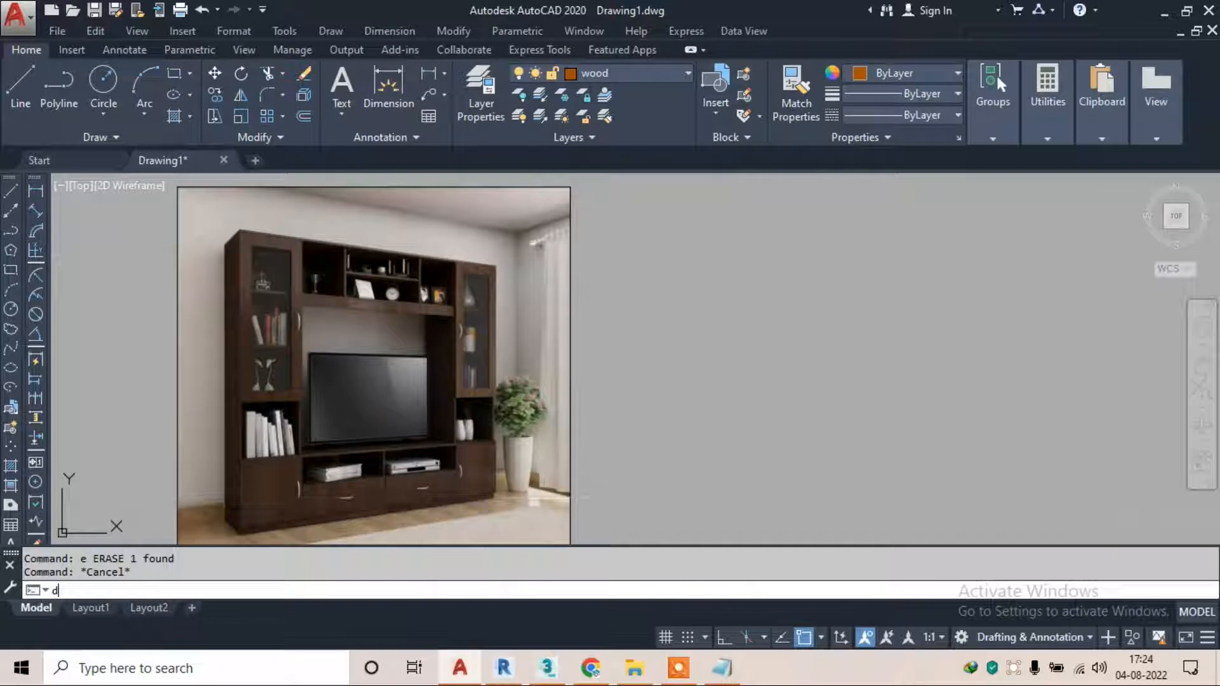
Modify the Standard dimension style to use the Architectural unit format for its primary units
text(d)
key(Return)
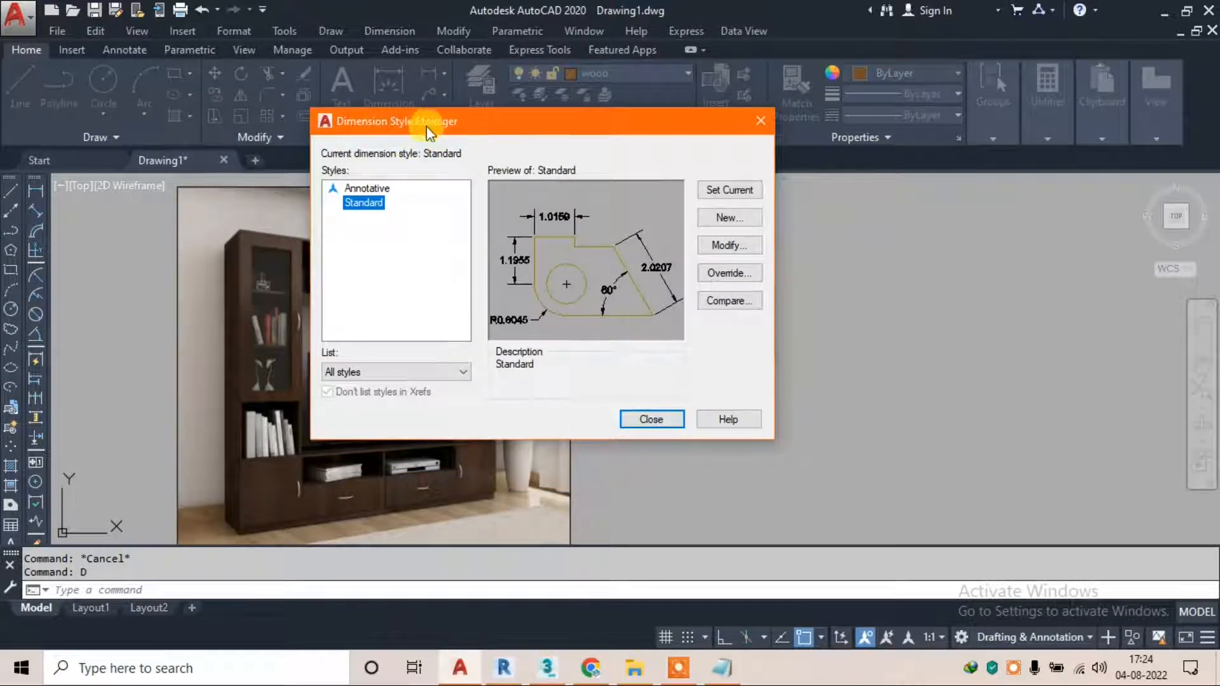
click(742, 249)
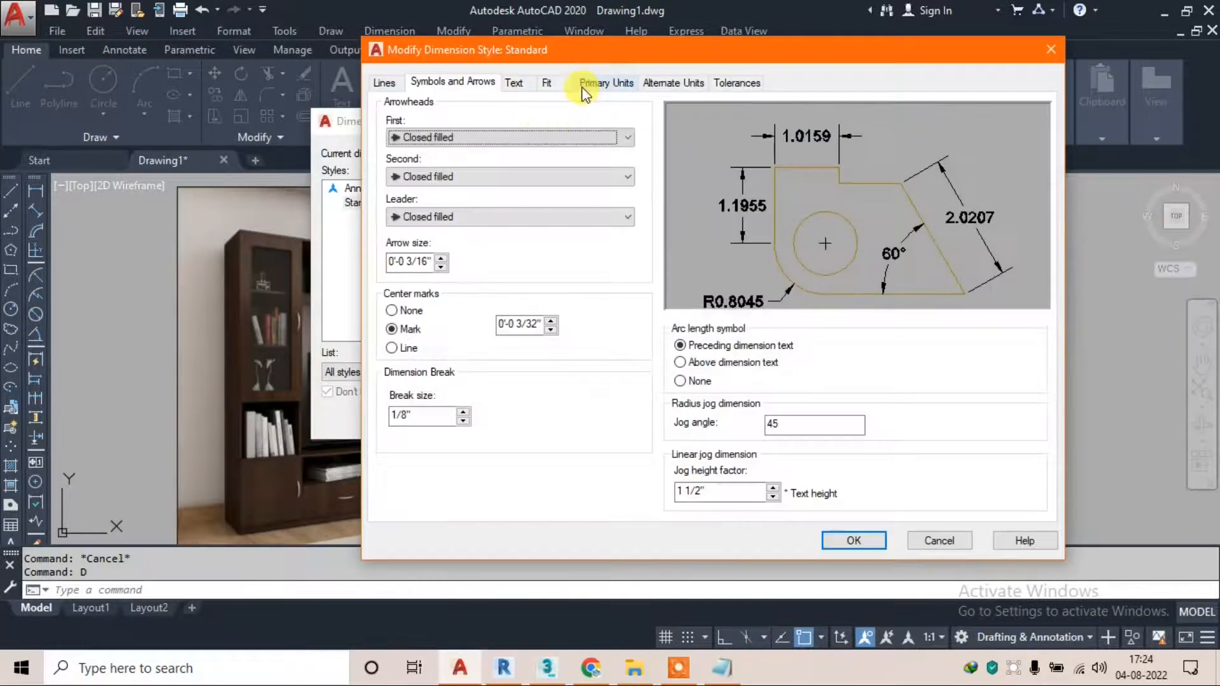
click(603, 84)
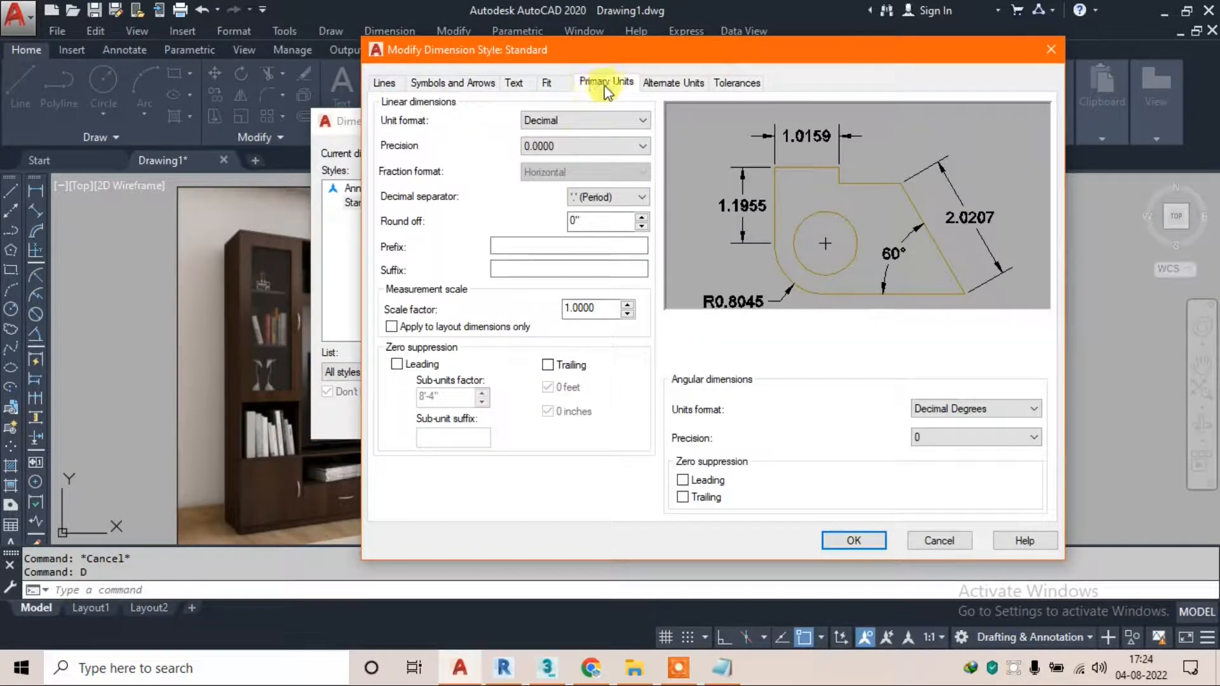
click(559, 120)
click(579, 173)
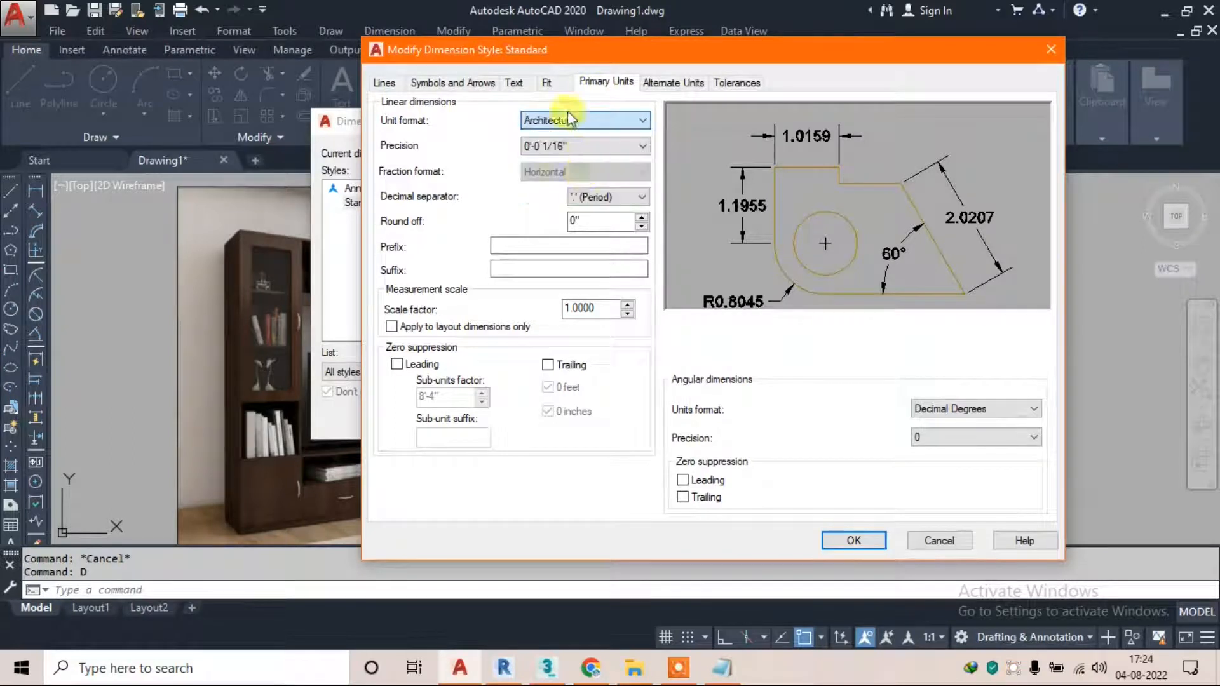
Set the Standard dimension style's text height to 3" and its arrow size to 3"
click(513, 83)
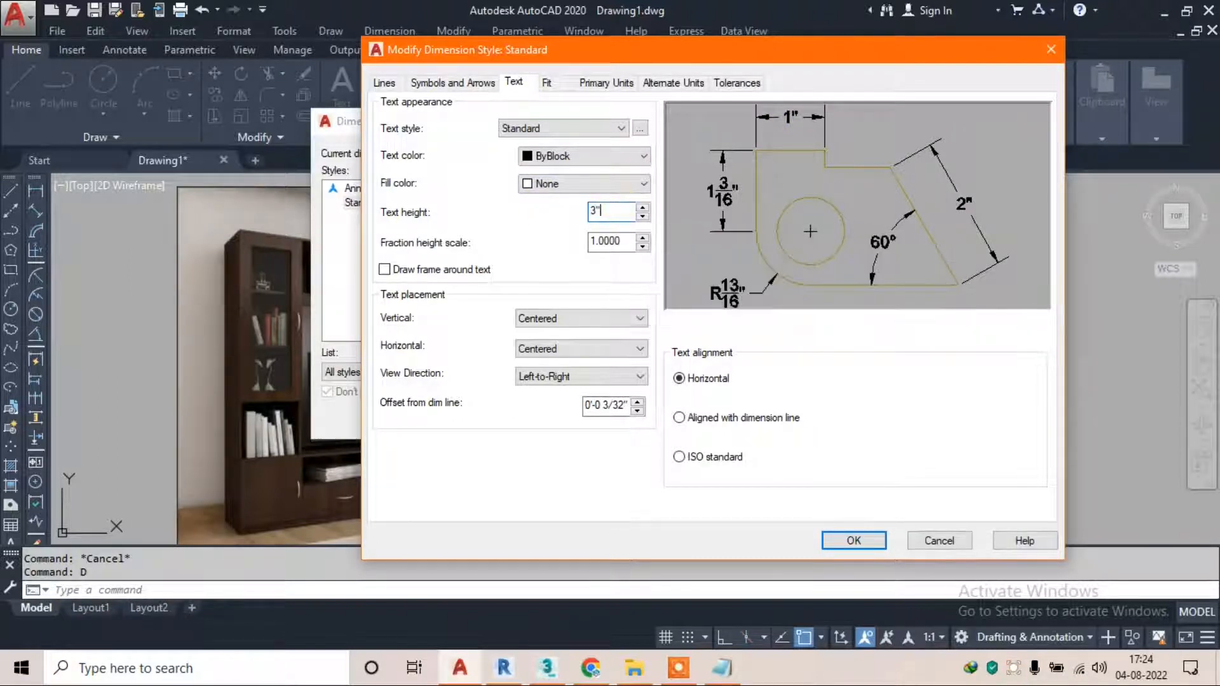
key(Return)
click(573, 128)
click(569, 127)
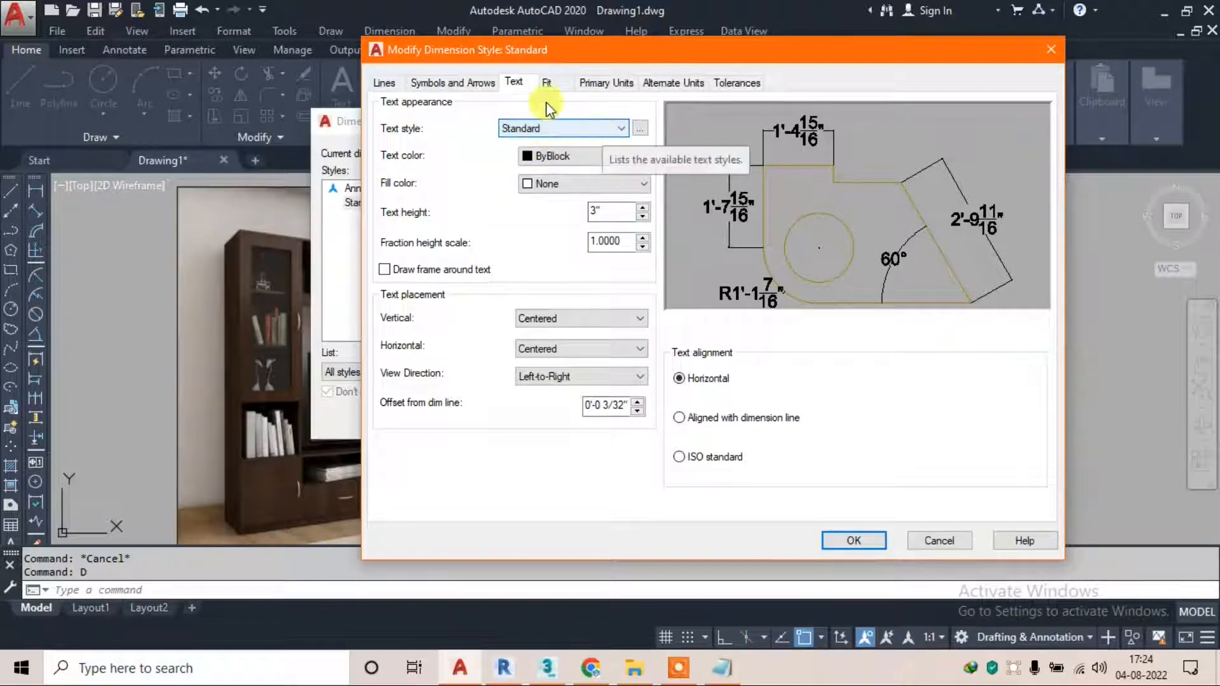
click(452, 82)
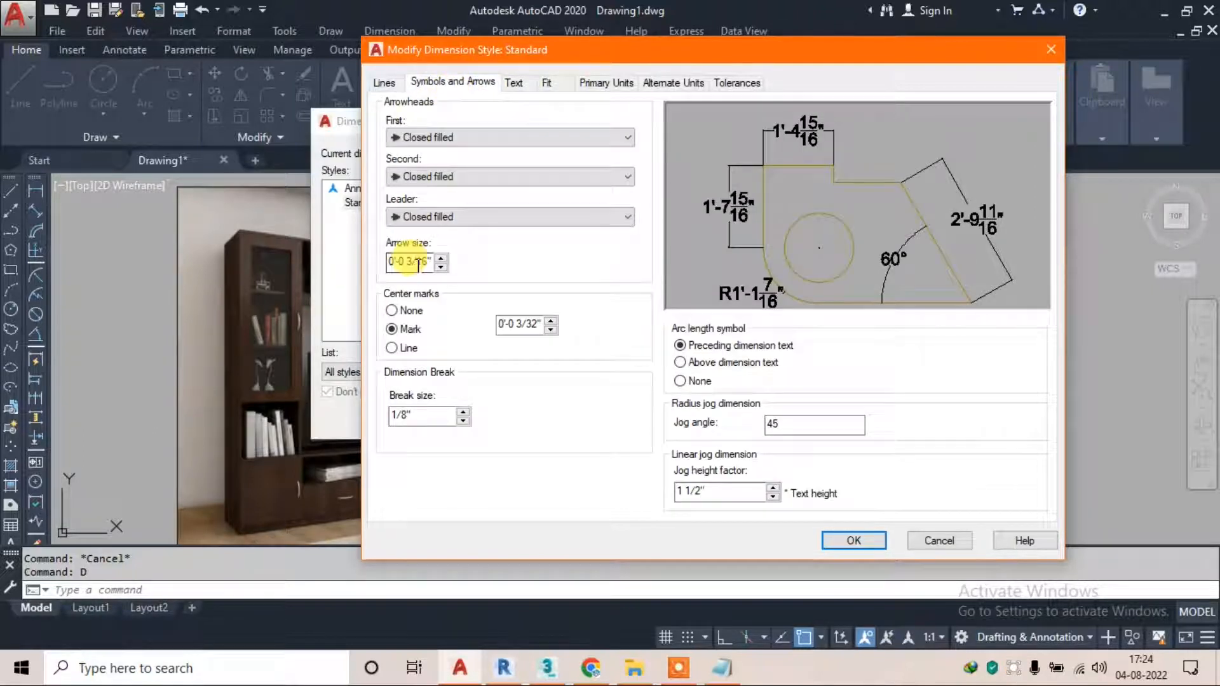
text(3")
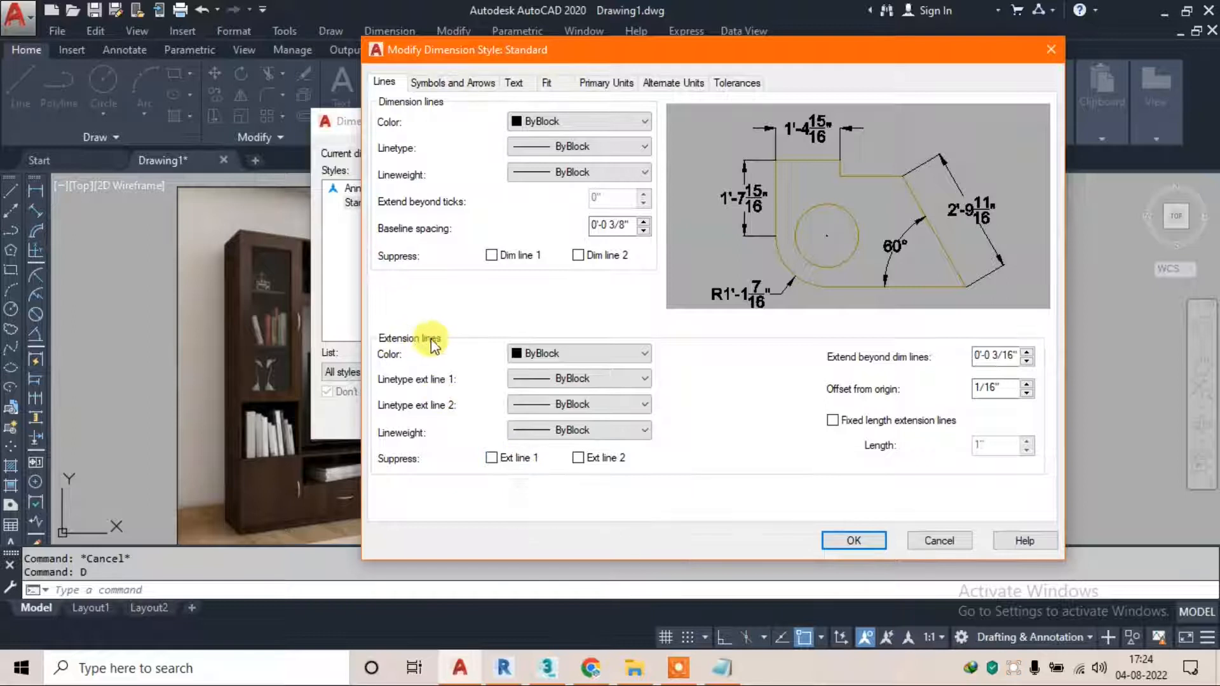
Suppress extension lines 1 and 2 in the Standard dimension style, save the changes and close the Dimension Style Manager
click(493, 458)
click(579, 458)
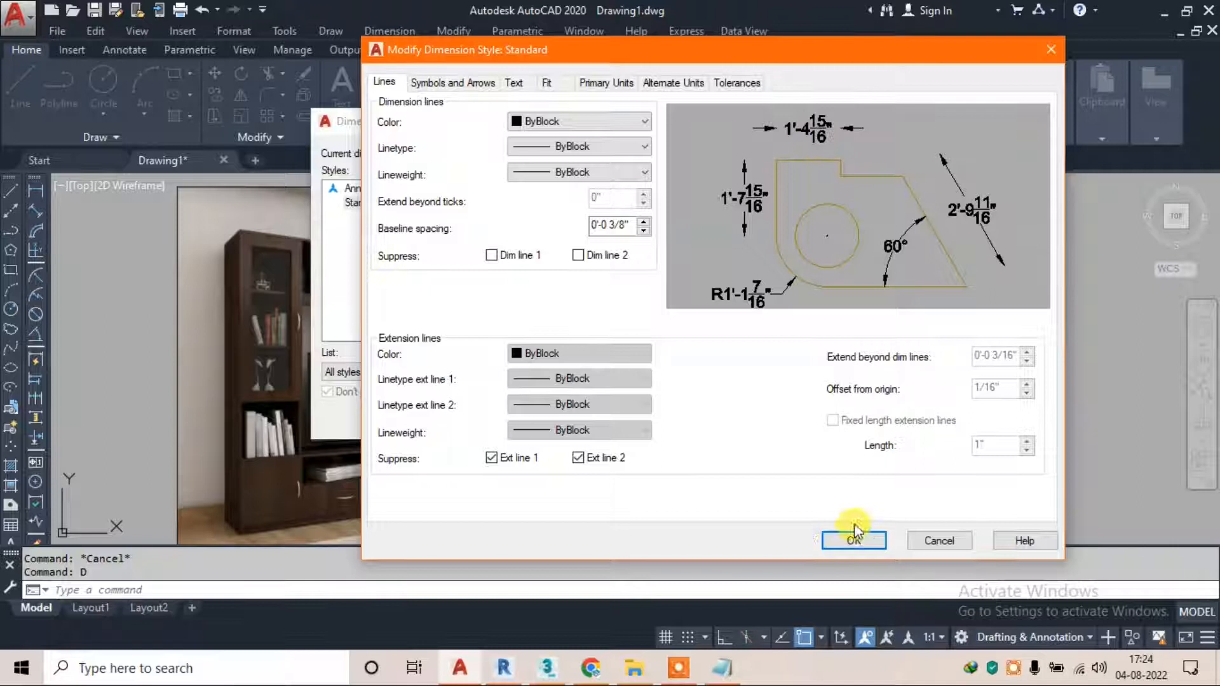
click(855, 540)
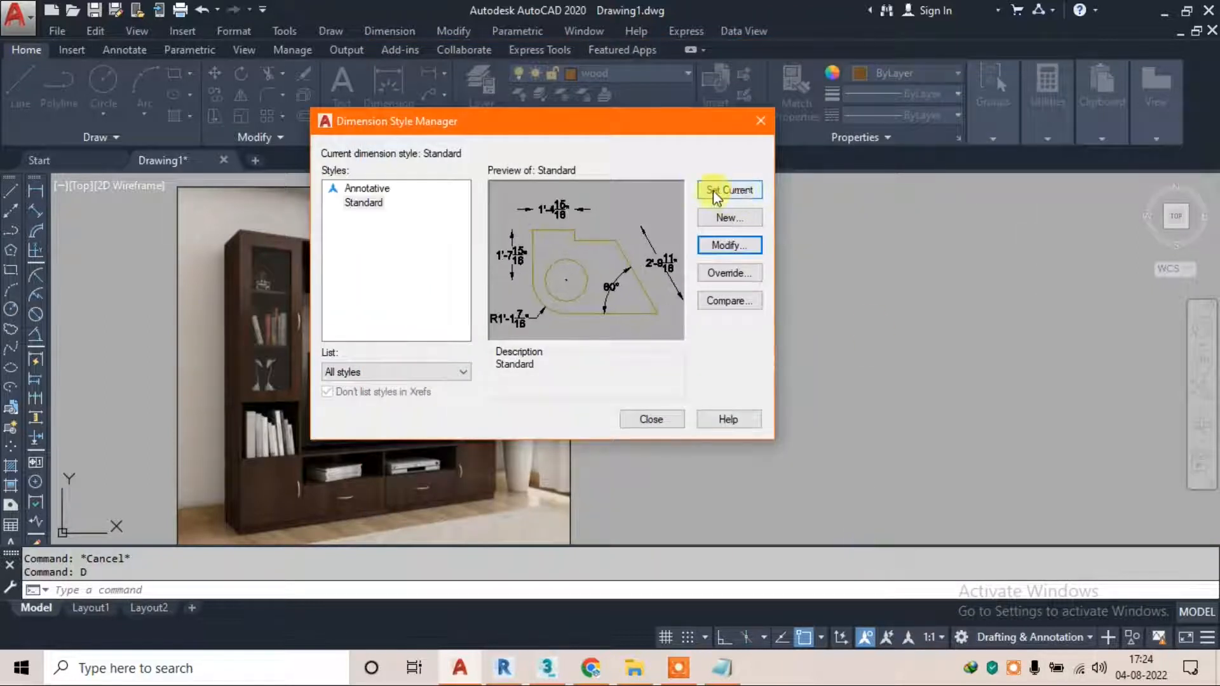
click(651, 418)
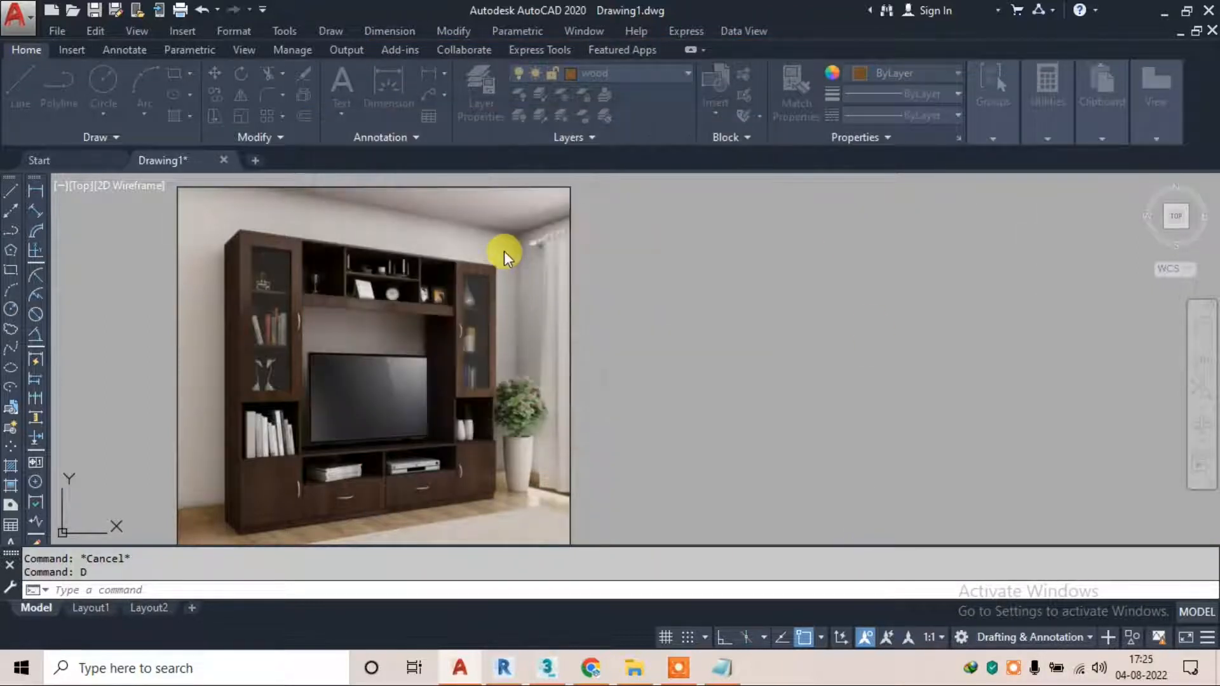
Draw a 7' vertical line downward with ortho on, just beyond the reference image's right edge, on the wood layer
scroll(540, 257, down, 4)
click(23, 86)
click(602, 234)
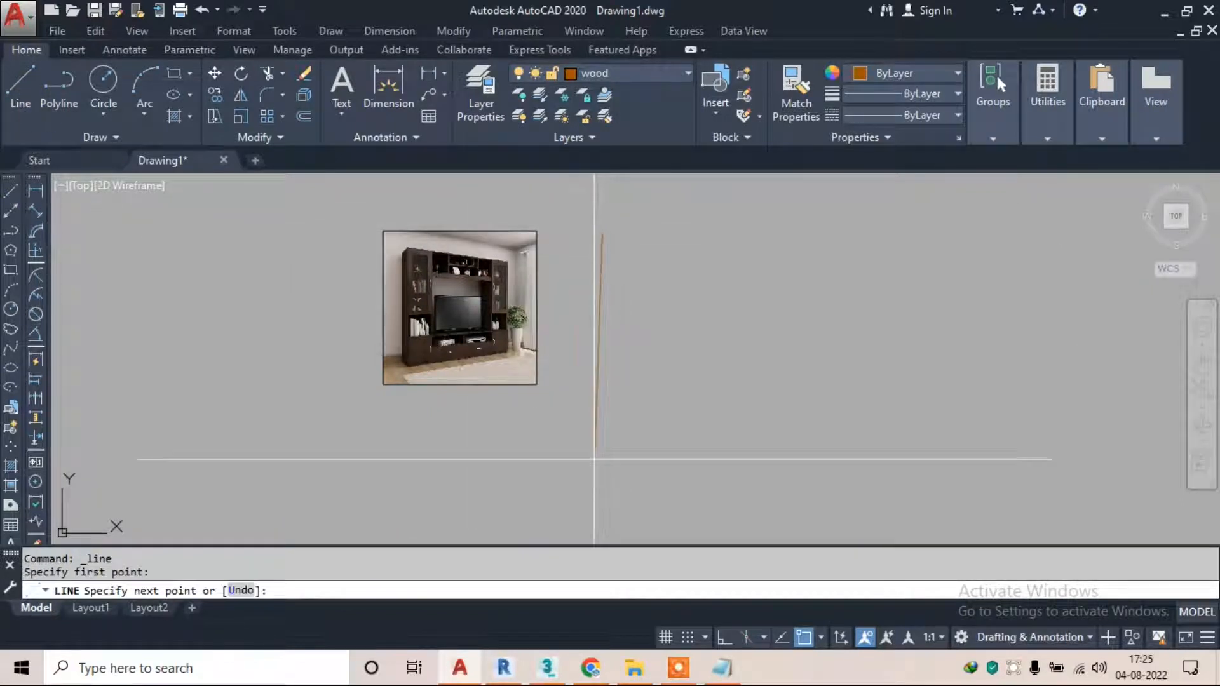
click(725, 636)
text(7)
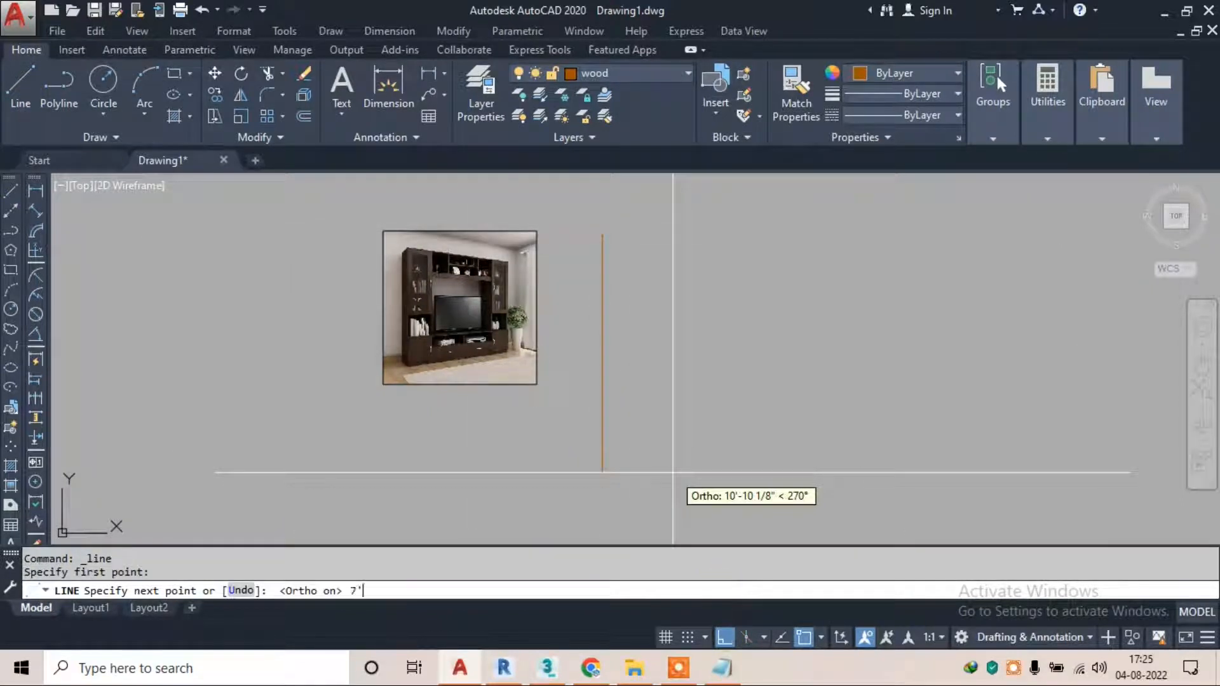
text(')
key(Return)
key(Escape)
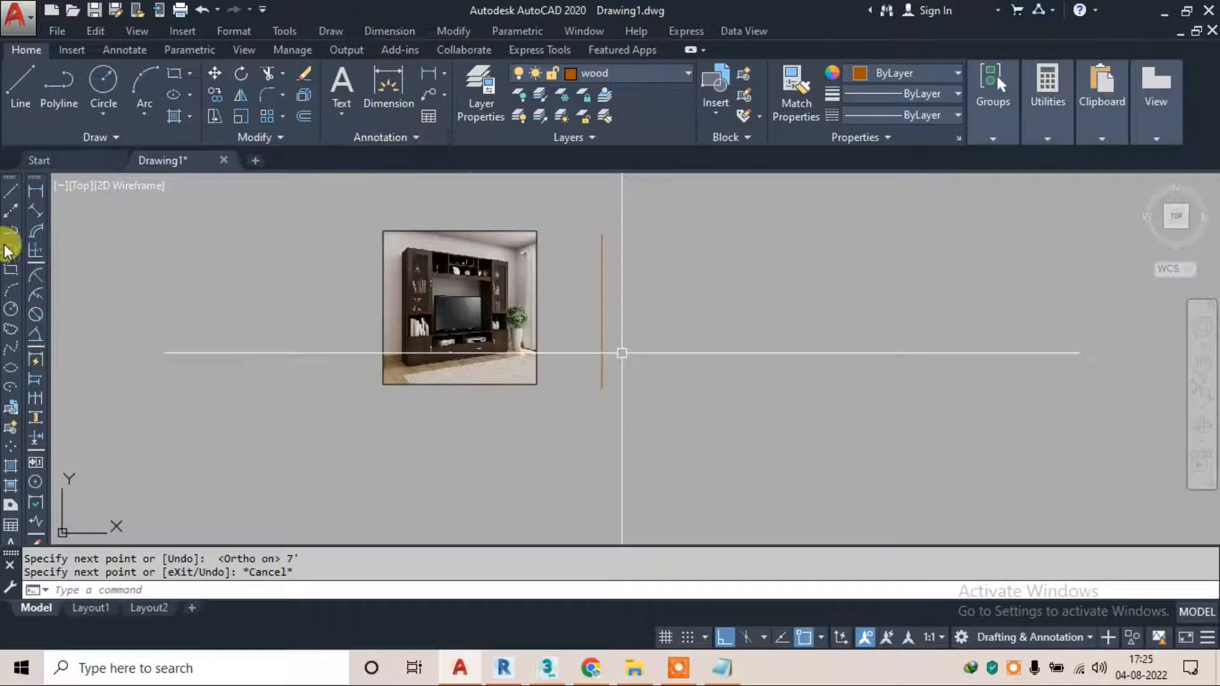
Add a vertical linear dimension from end to end of the 7' line, placed just to the line's left
click(37, 190)
click(602, 236)
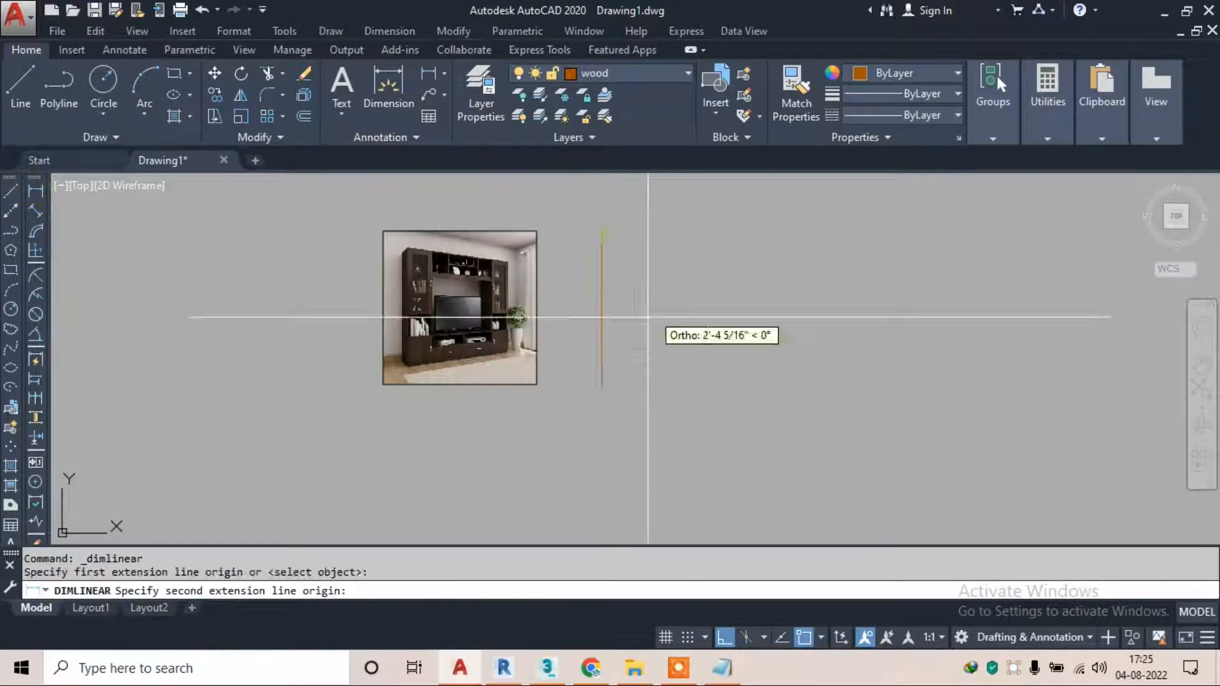
click(602, 384)
scroll(601, 384, up, 3)
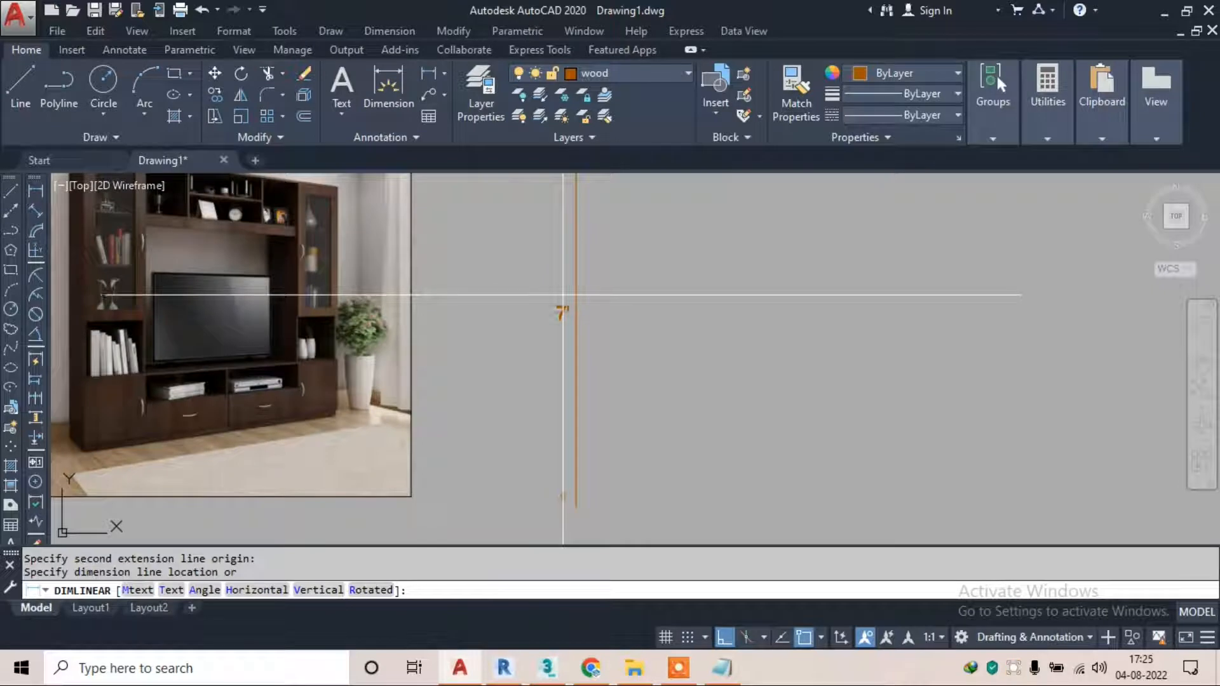
click(557, 295)
key(Escape)
scroll(585, 348, down, 3)
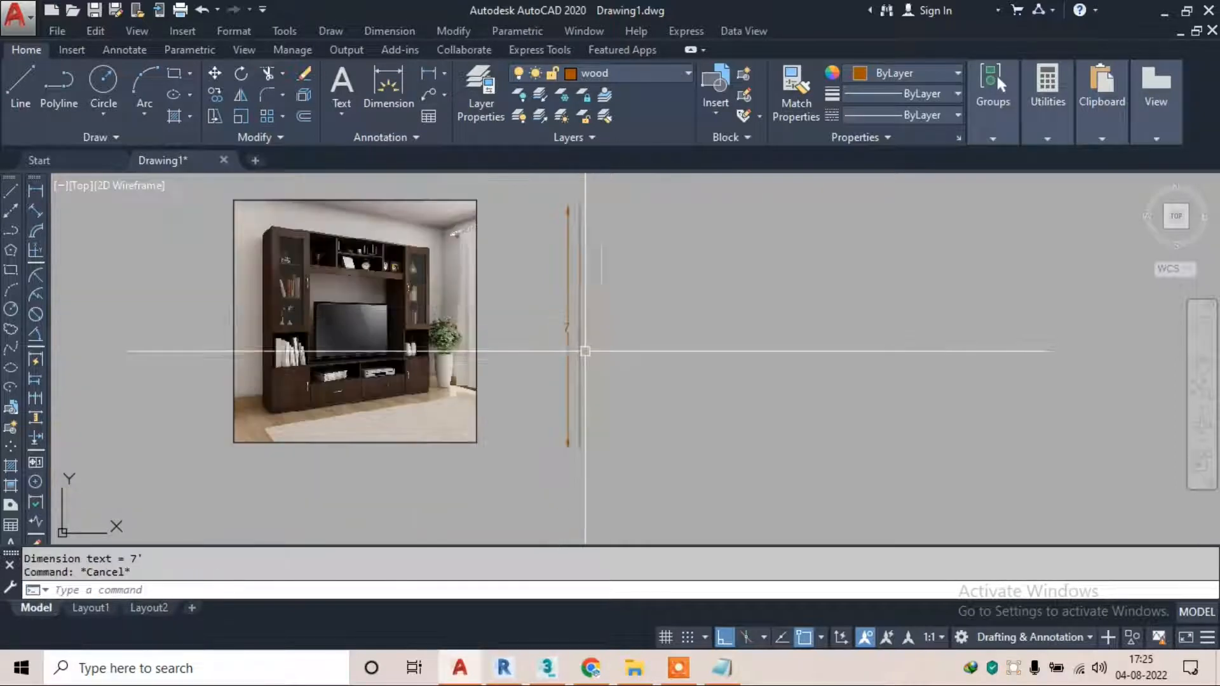
scroll(599, 265, up, 3)
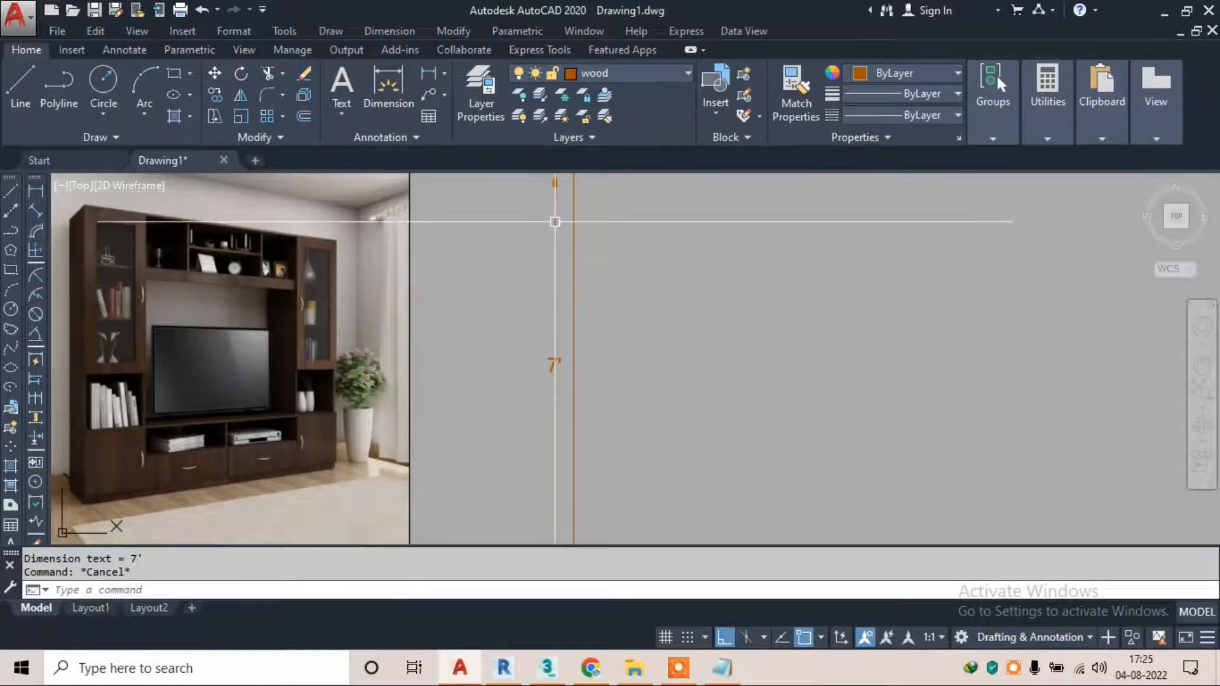
Erase the linear dimension beside the 7' vertical line
click(554, 361)
text(e)
key(Return)
scroll(545, 328, down, 4)
key(Escape)
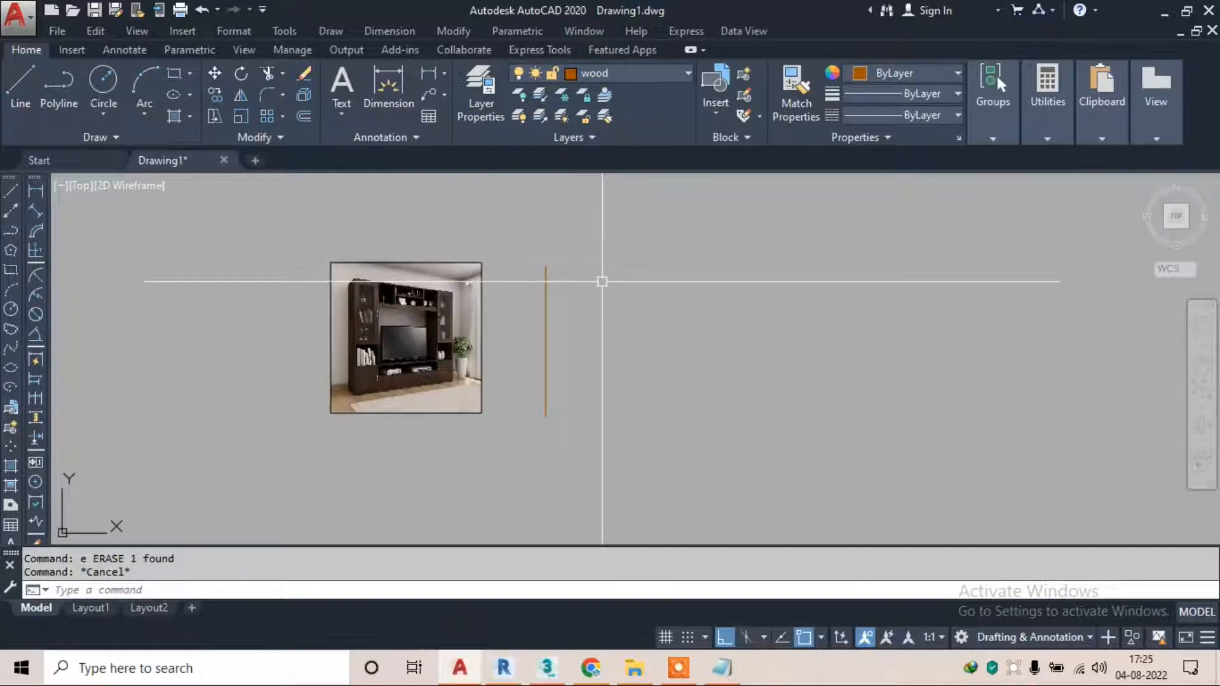
Erase the 7' vertical line beside the reference image
key(Escape)
click(585, 290)
click(540, 333)
text(E)
key(Return)
Draw a slanted line with ortho off from the cabinet's top edge to the empty space above the reference image
scroll(409, 260, up, 4)
middle_drag(366, 240, 563, 271)
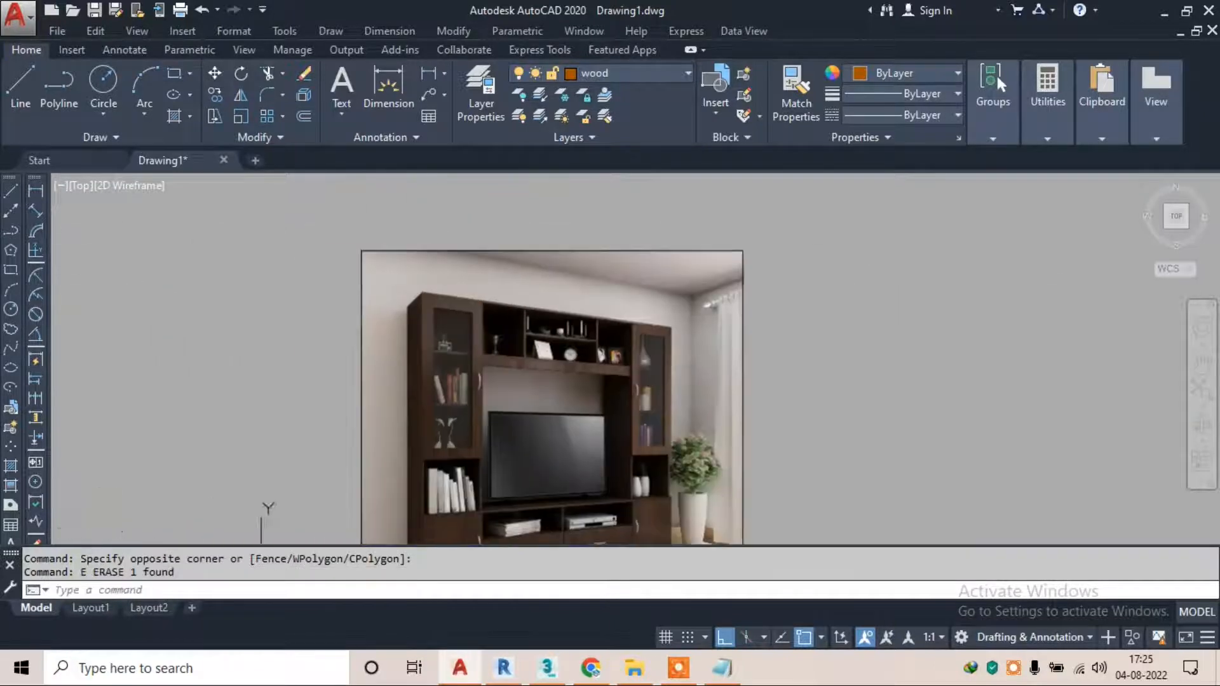
scroll(416, 323, up, 2)
click(22, 82)
scroll(470, 229, up, 2)
click(589, 476)
scroll(589, 476, down, 4)
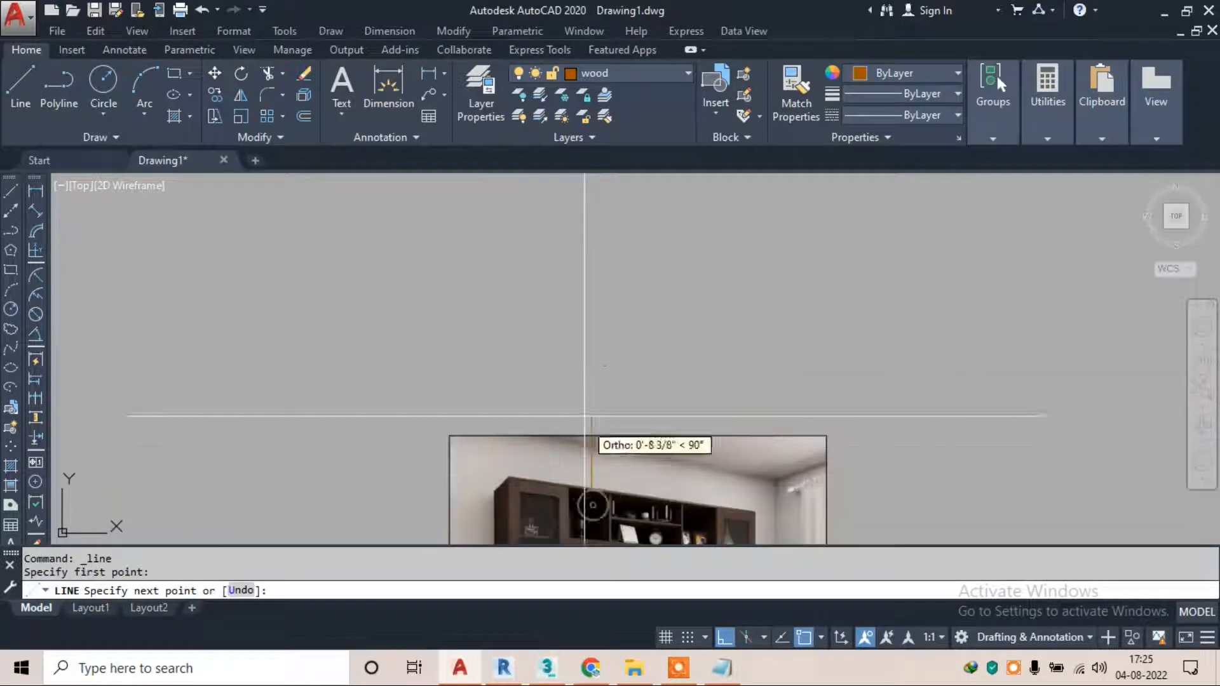
click(722, 635)
click(515, 310)
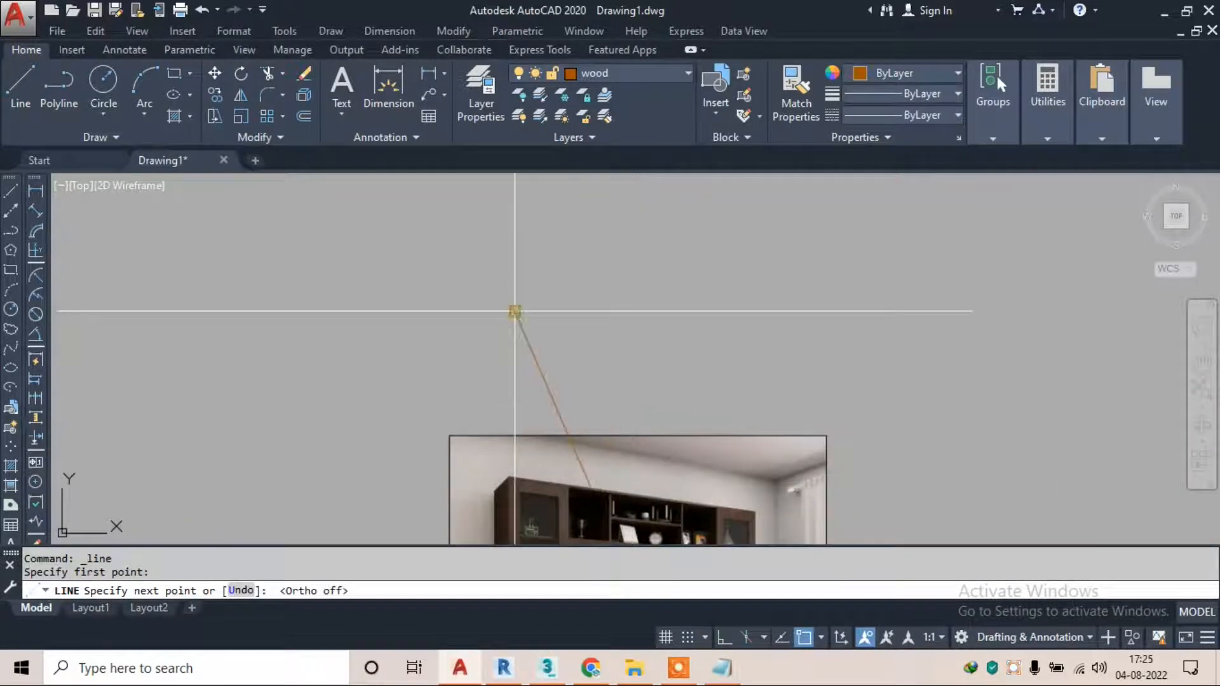
key(Escape)
Draw a nearly horizontal pointer line from the front of the left glass-door cabinet to beyond the image's left edge
scroll(544, 356, down, 2)
middle_drag(544, 368, 541, 239)
scroll(521, 286, up, 2)
key(Escape)
key(space)
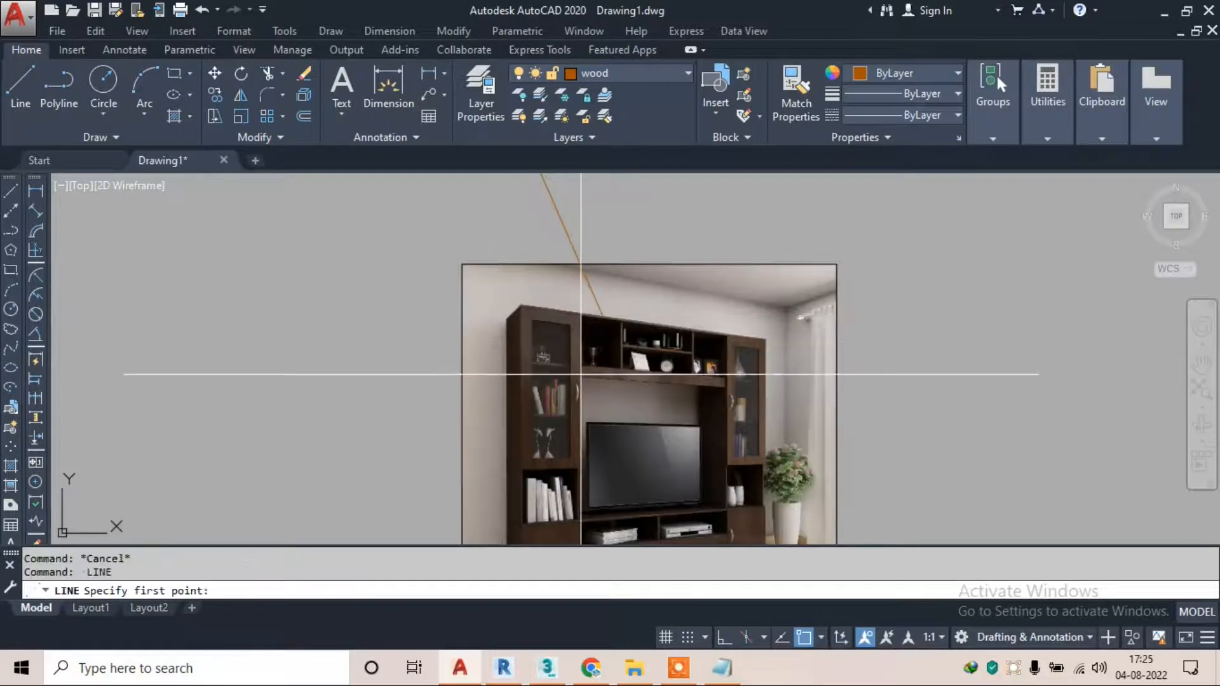
click(582, 371)
click(328, 365)
key(Escape)
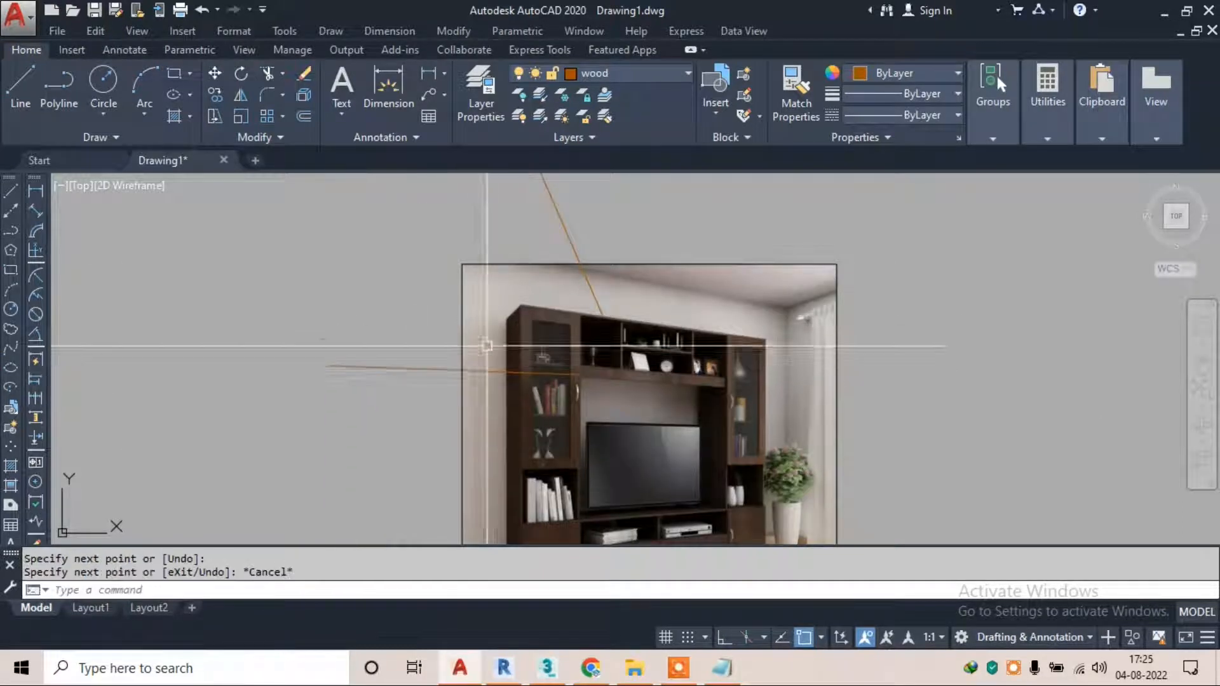
Draw a slanted pointer line from the cabinet's left side panel up and out past the image's left edge
key(Escape)
middle_drag(492, 334, 489, 308)
key(space)
click(502, 308)
click(225, 259)
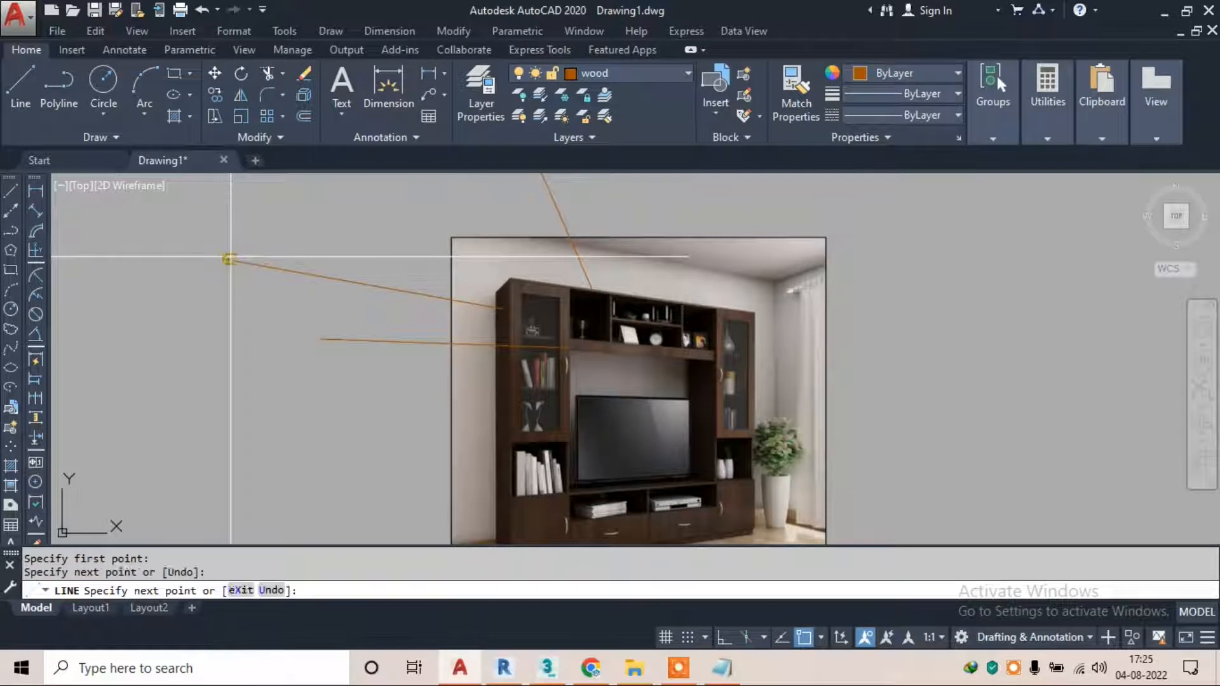
key(Escape)
Erase the three pointer lines drawn from the cabinet's top, front and side
scroll(451, 324, down, 2)
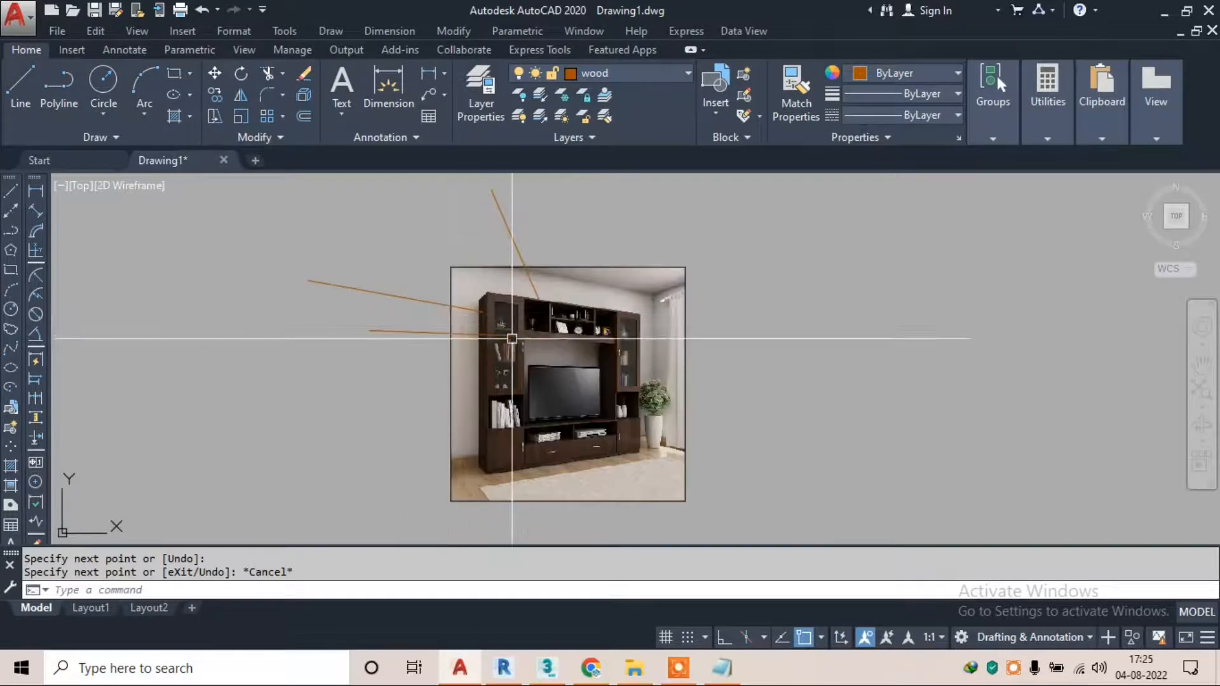
scroll(515, 221, up, 2)
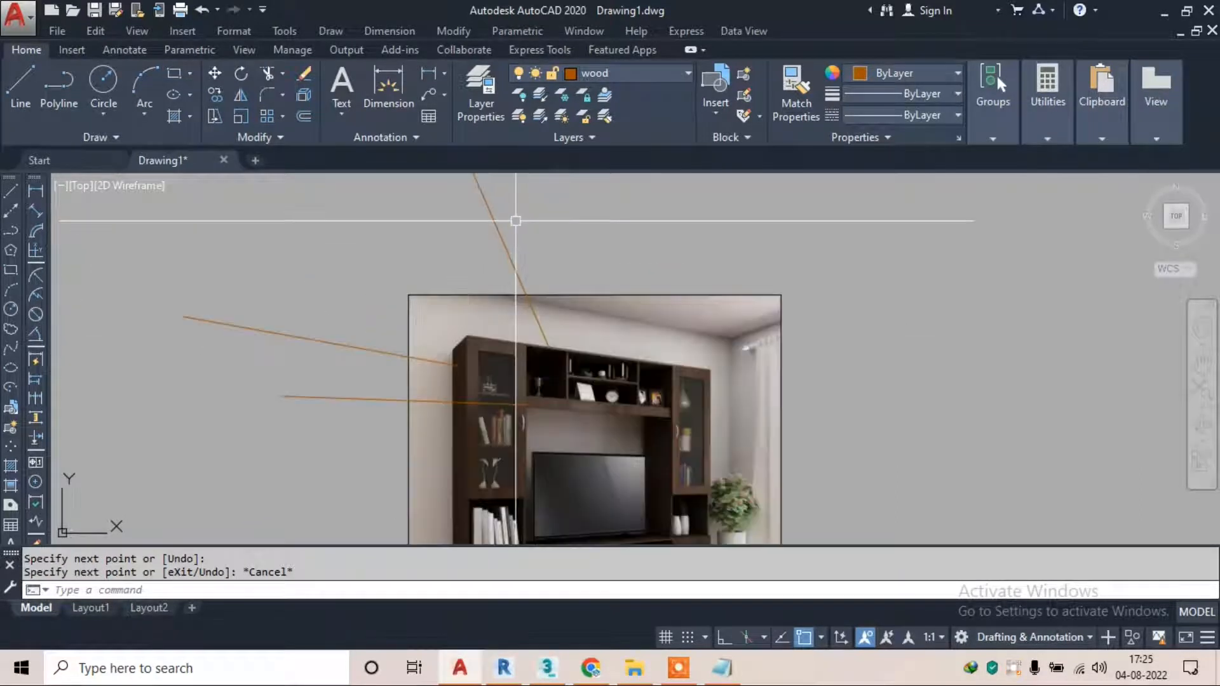
click(531, 213)
click(450, 245)
text(e)
click(325, 248)
click(278, 392)
text(e)
click(345, 349)
click(301, 414)
text(e)
Start a line just right of the reference image, near the level of its upper edge, with ortho on
scroll(266, 293, down, 2)
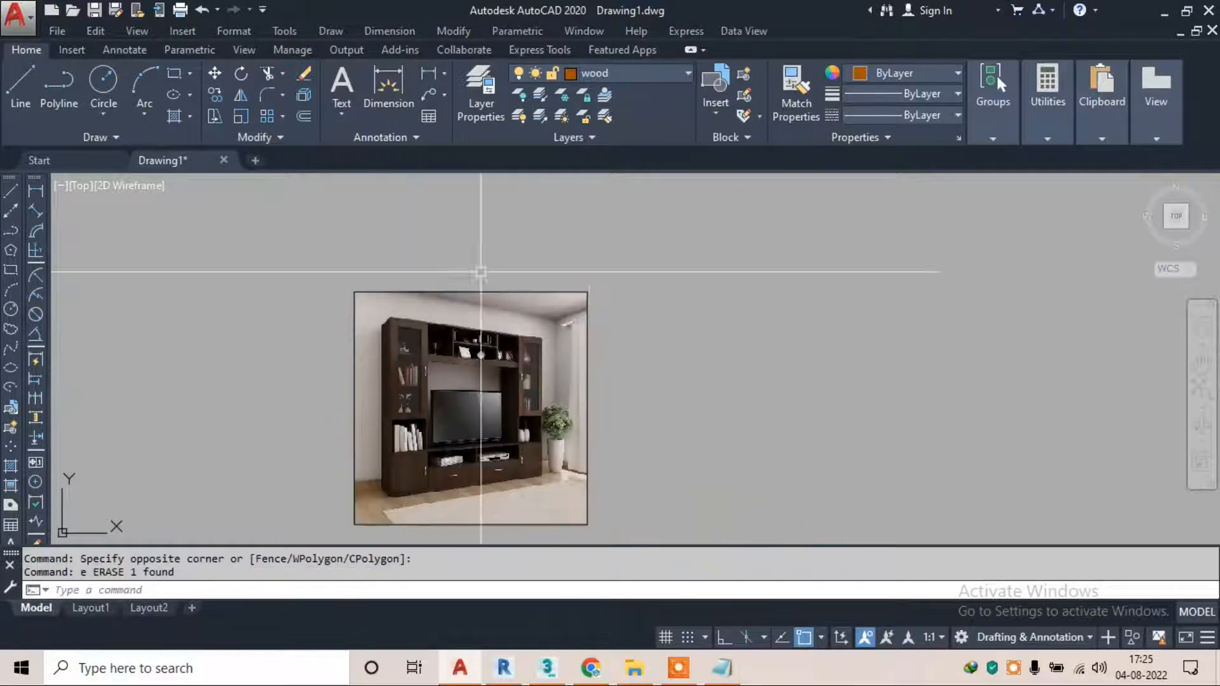
click(28, 105)
middle_drag(620, 301, 474, 308)
click(523, 306)
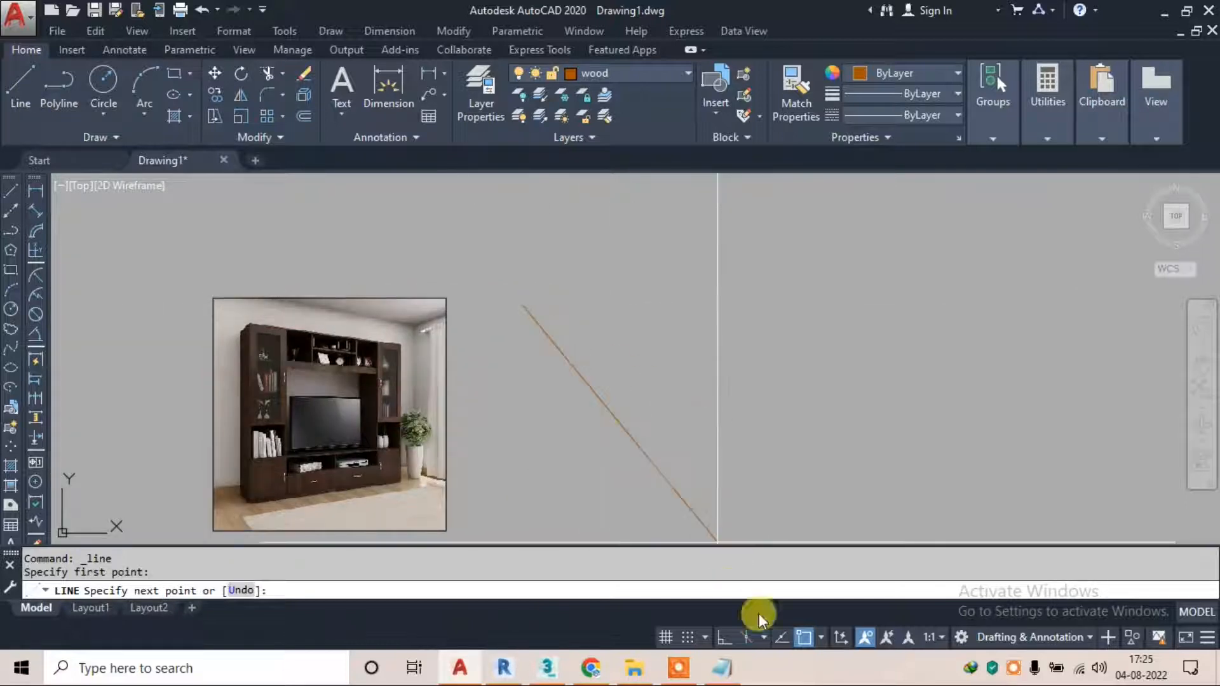
click(722, 636)
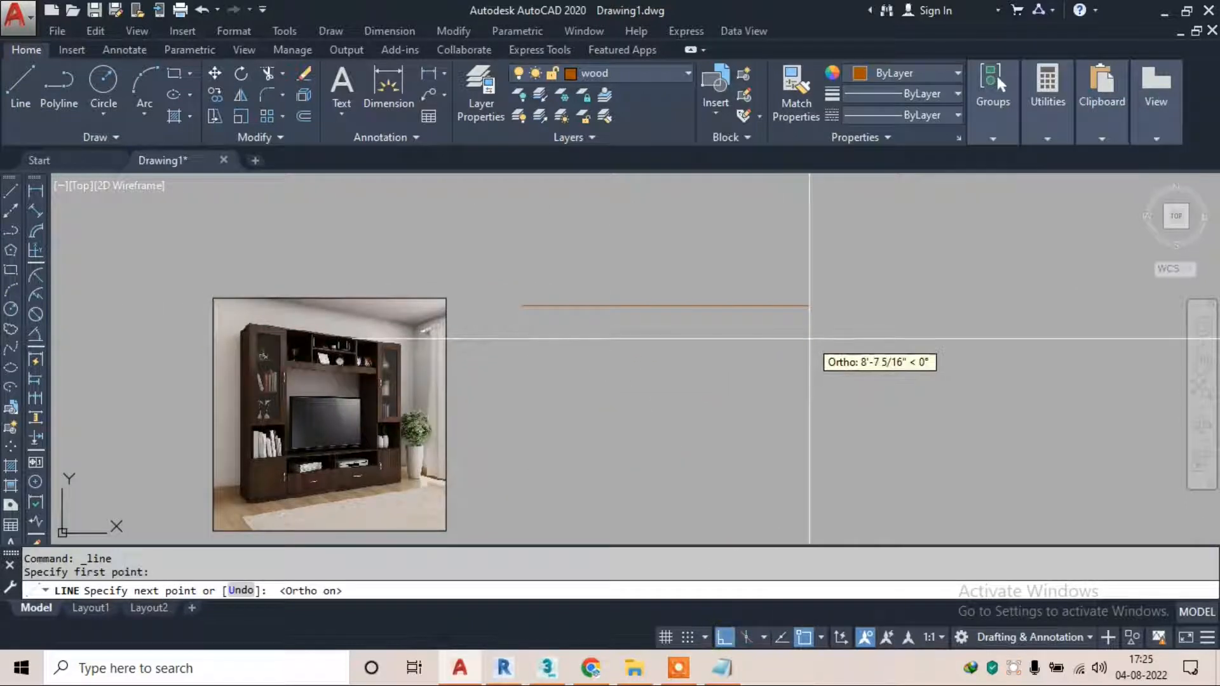
scroll(228, 349, up, 2)
scroll(352, 344, up, 2)
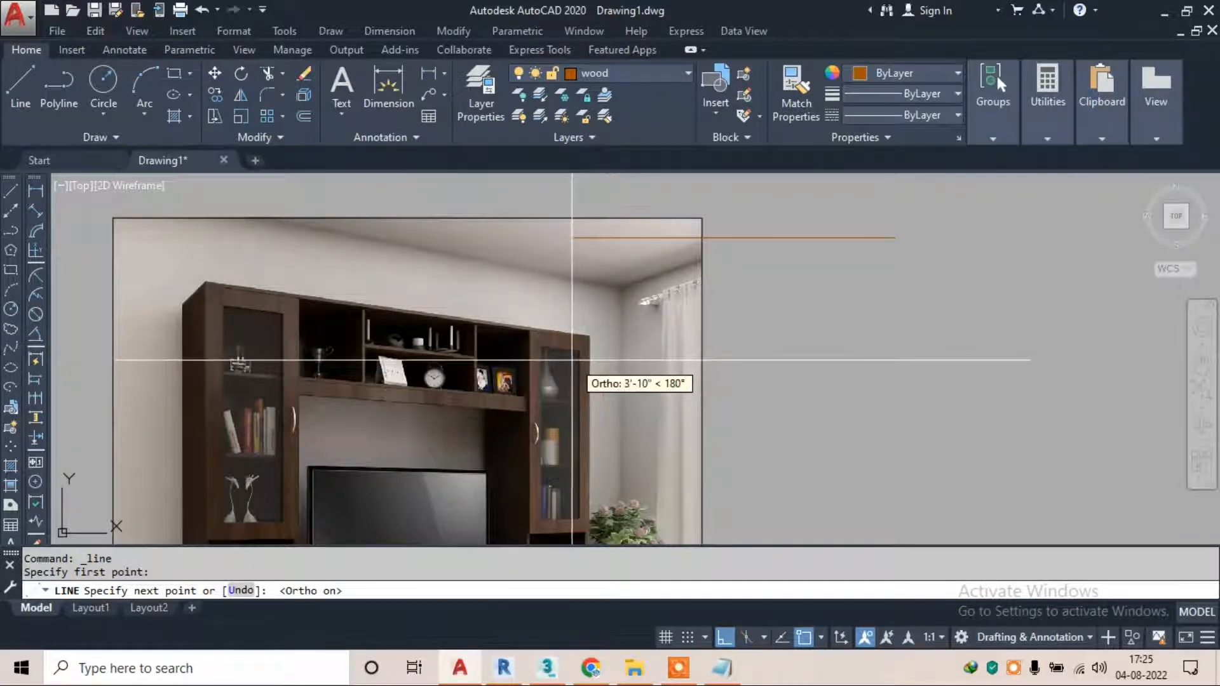
click(677, 673)
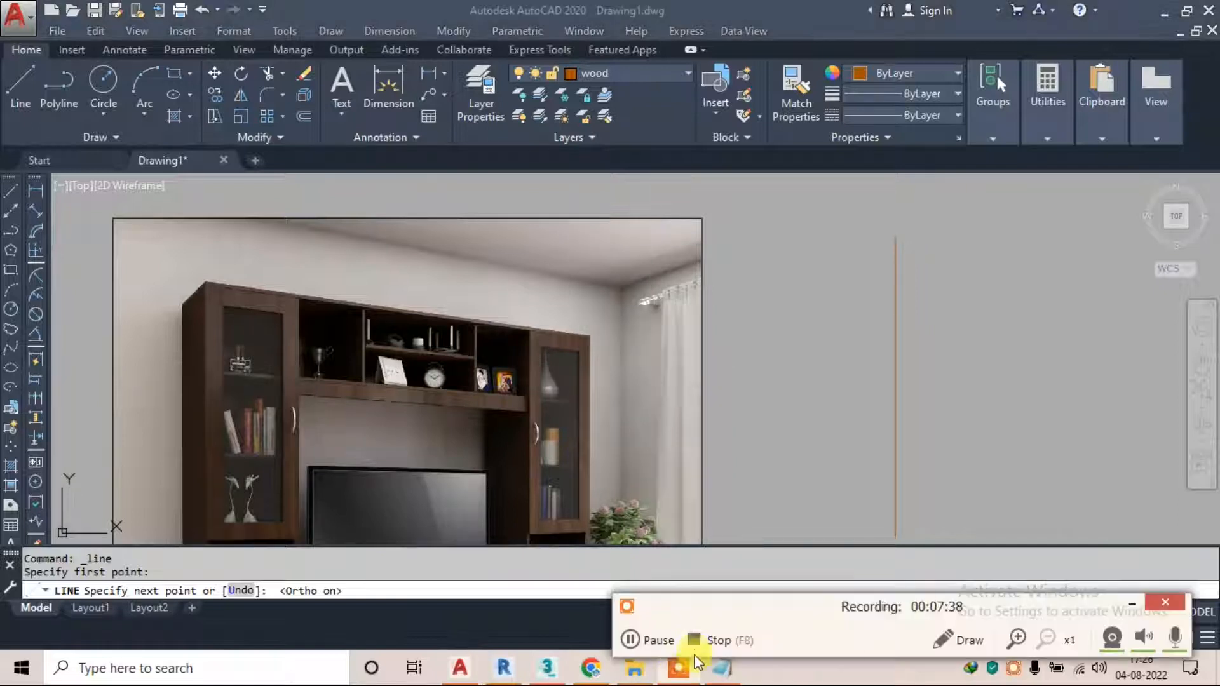
click(662, 639)
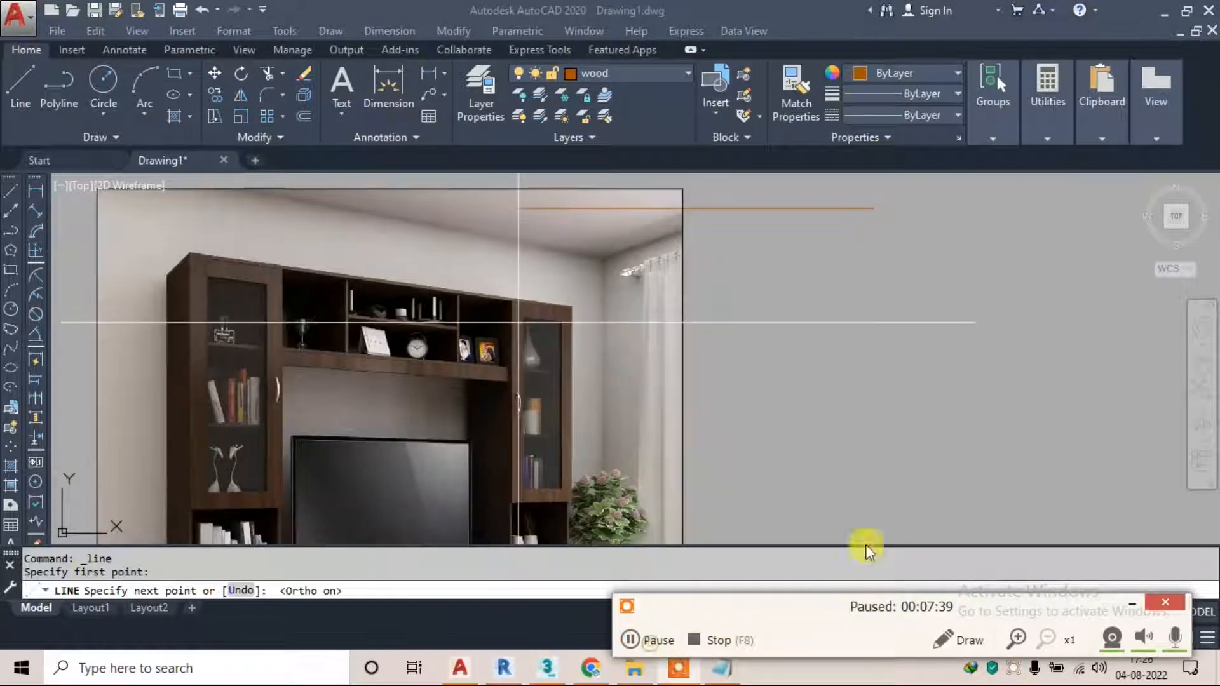
key(F9)
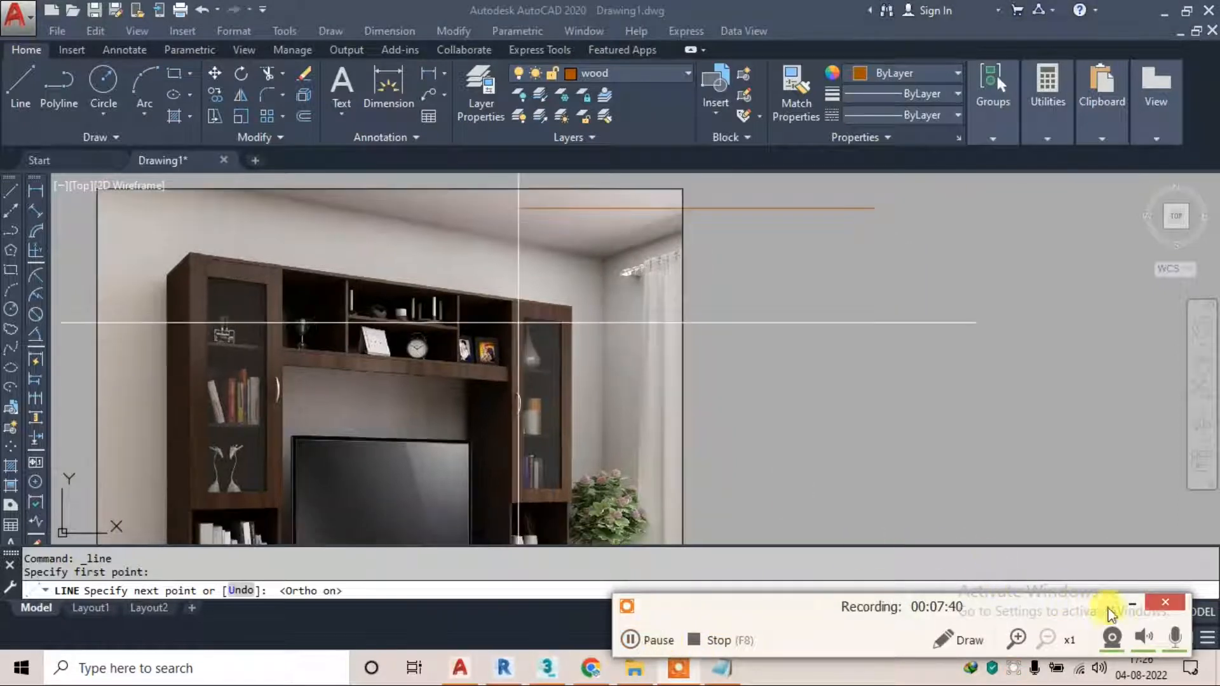
click(1132, 603)
Draw the plan rectangle's upper edge 8' to the right and its right side 1'6" downward
scroll(694, 258, down, 4)
scroll(621, 261, up, 2)
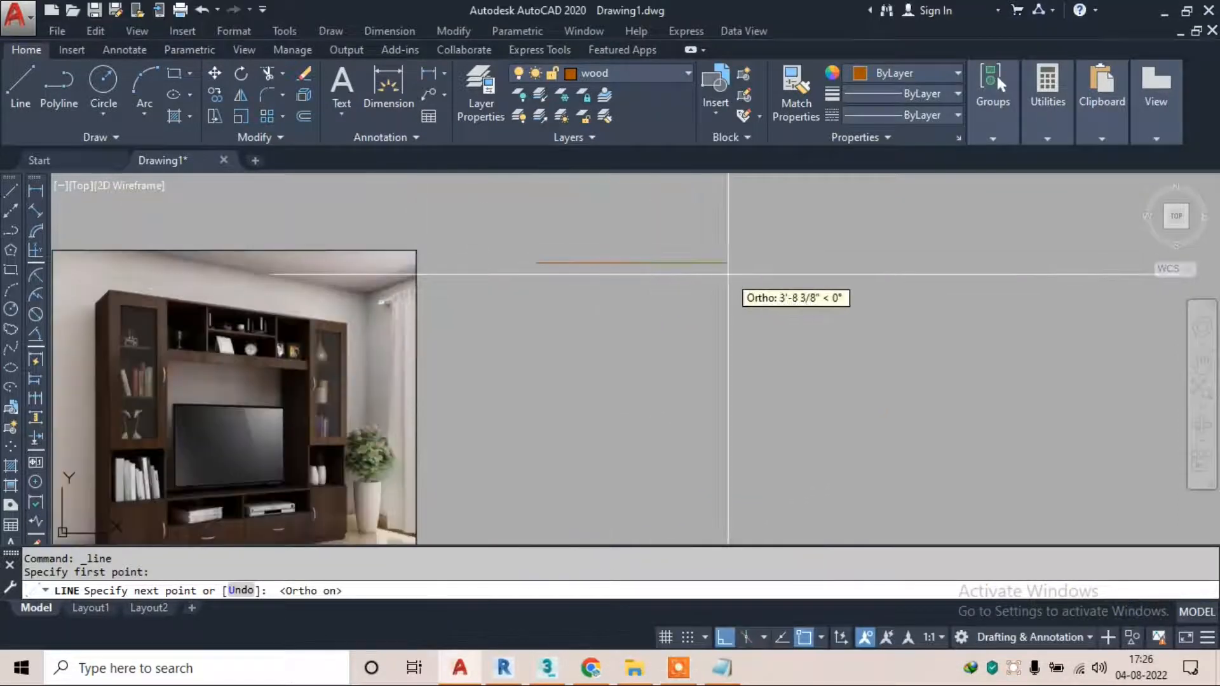
text(')
key(Return)
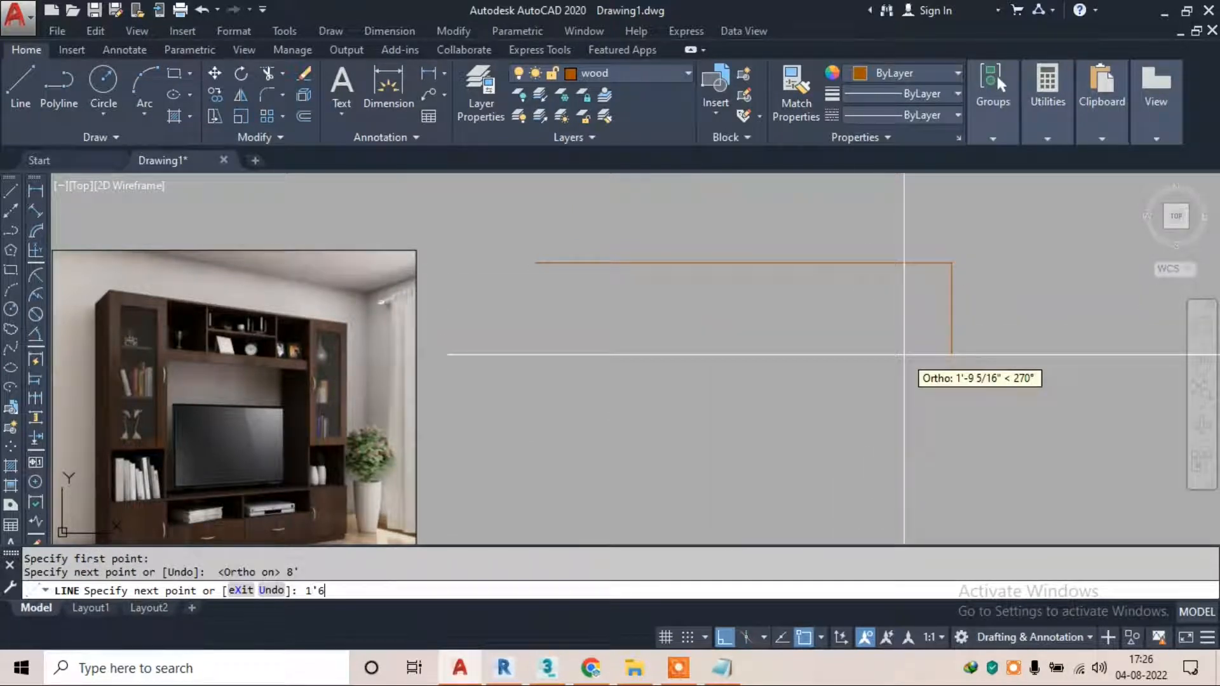
text(1'6")
key(Return)
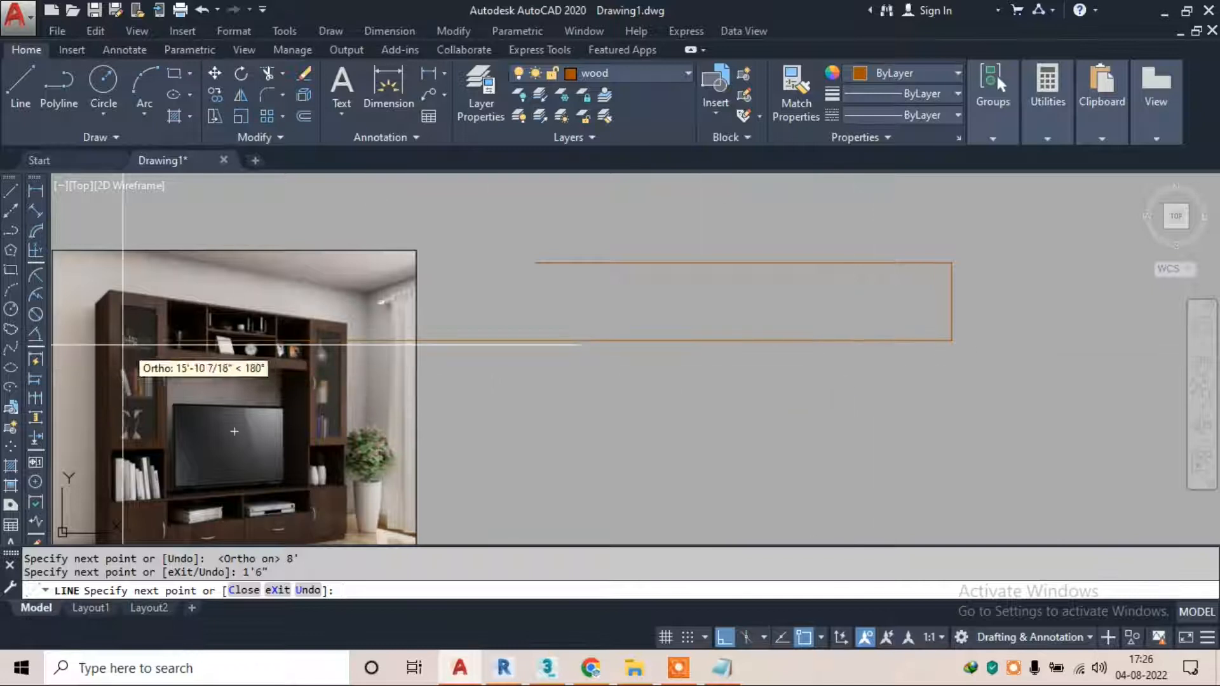
Complete the plan rectangle with an 8' lower edge to the left and a 1'6" left side upward
scroll(143, 328, up, 4)
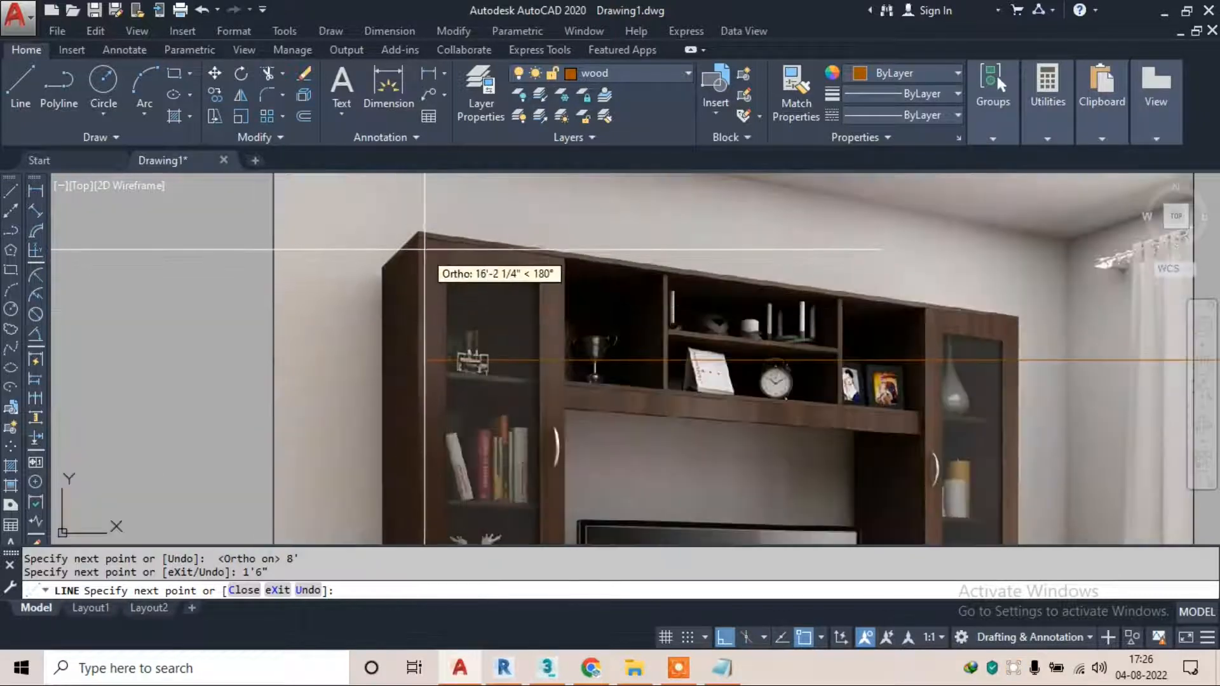
scroll(620, 271, down, 7)
scroll(667, 294, up, 3)
scroll(630, 307, down, 1)
text(8')
key(Return)
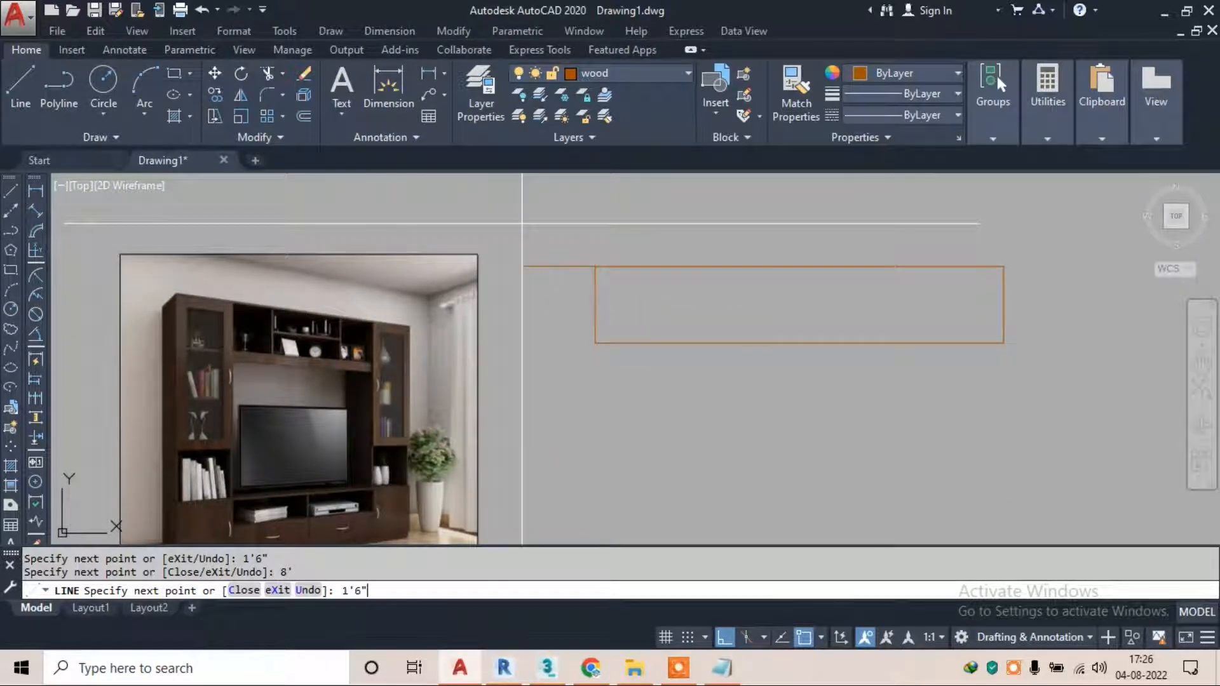
text(1'6")
key(Return)
key(Escape)
Add the multiline text "PLAN" in a text box just below the 8' by 1'6" rectangle
scroll(528, 264, down, 2)
scroll(564, 281, up, 2)
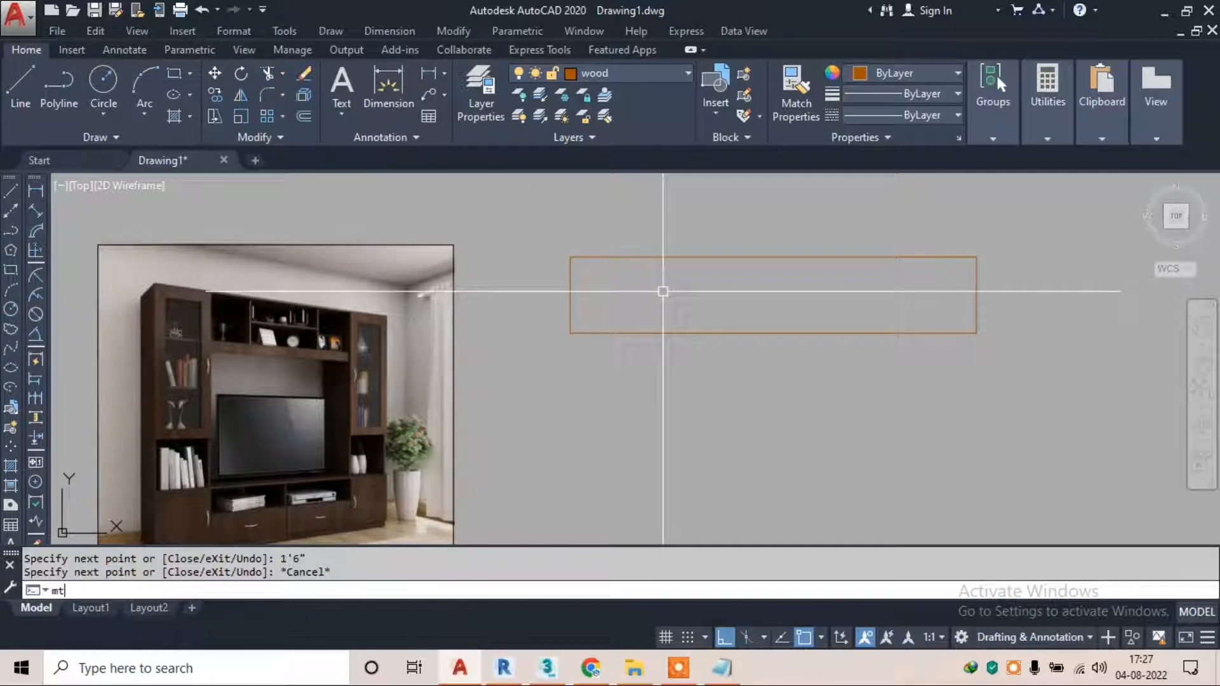
key(Return)
click(688, 358)
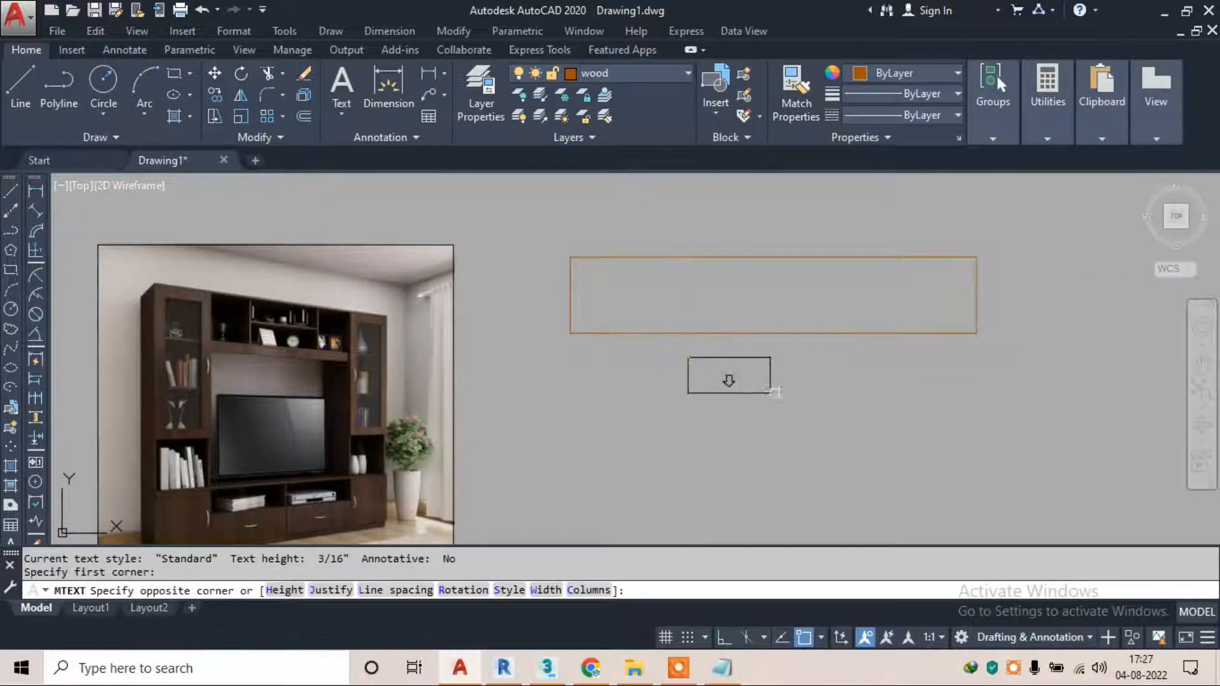
click(800, 403)
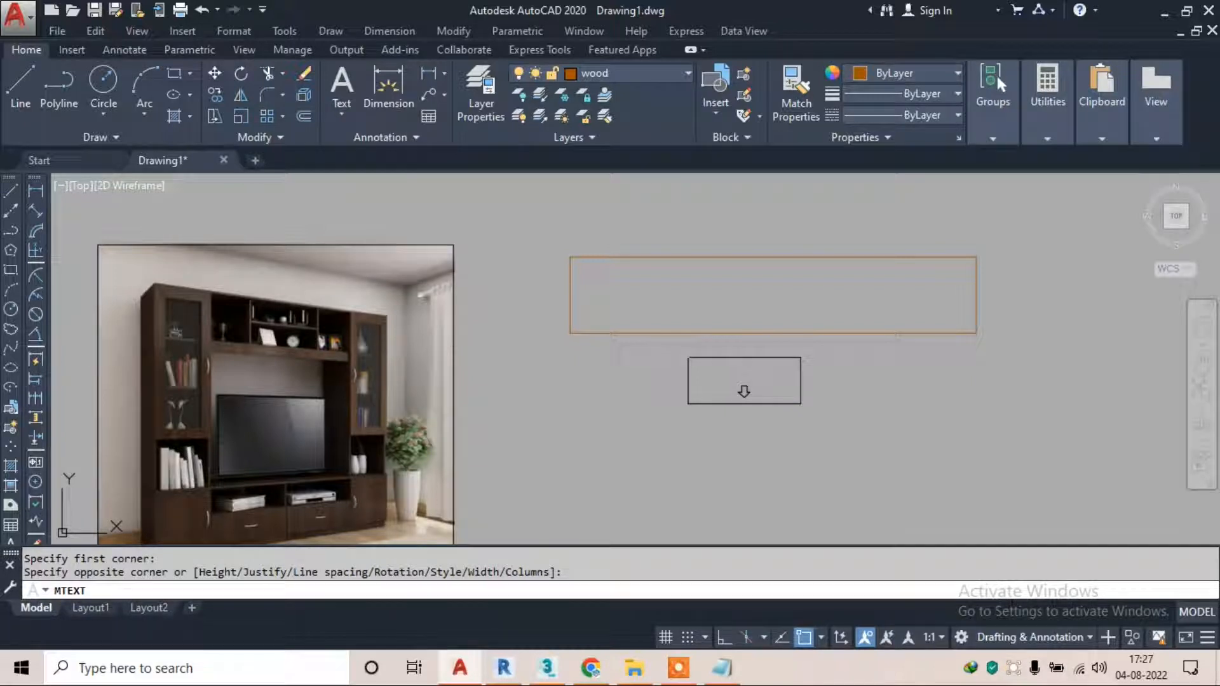
text(PLAN)
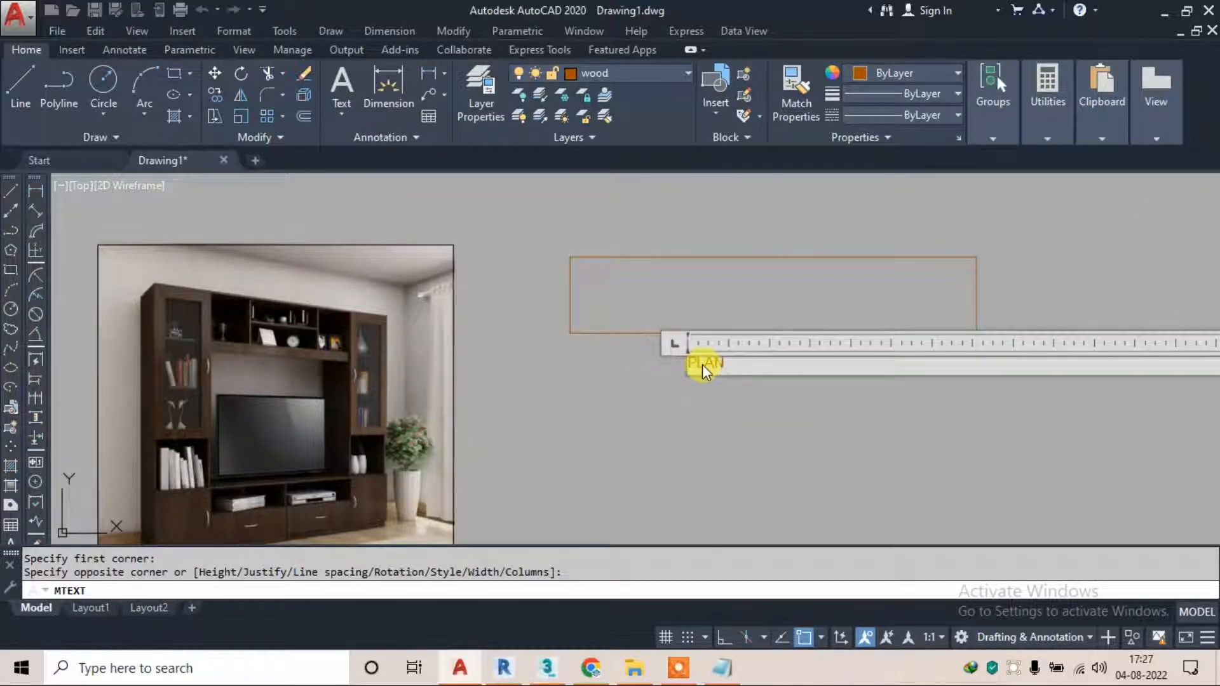
Colour the PLAN text red (237,31,36) and set its text height to 2"
drag(744, 365, 664, 371)
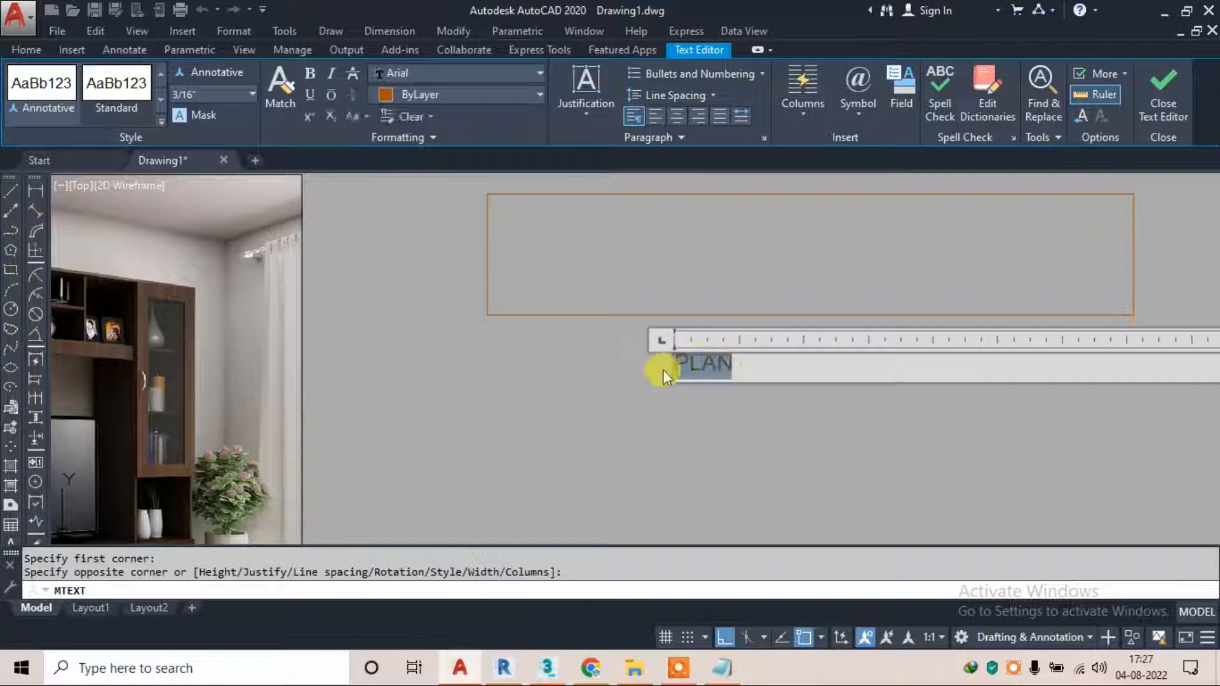
click(424, 94)
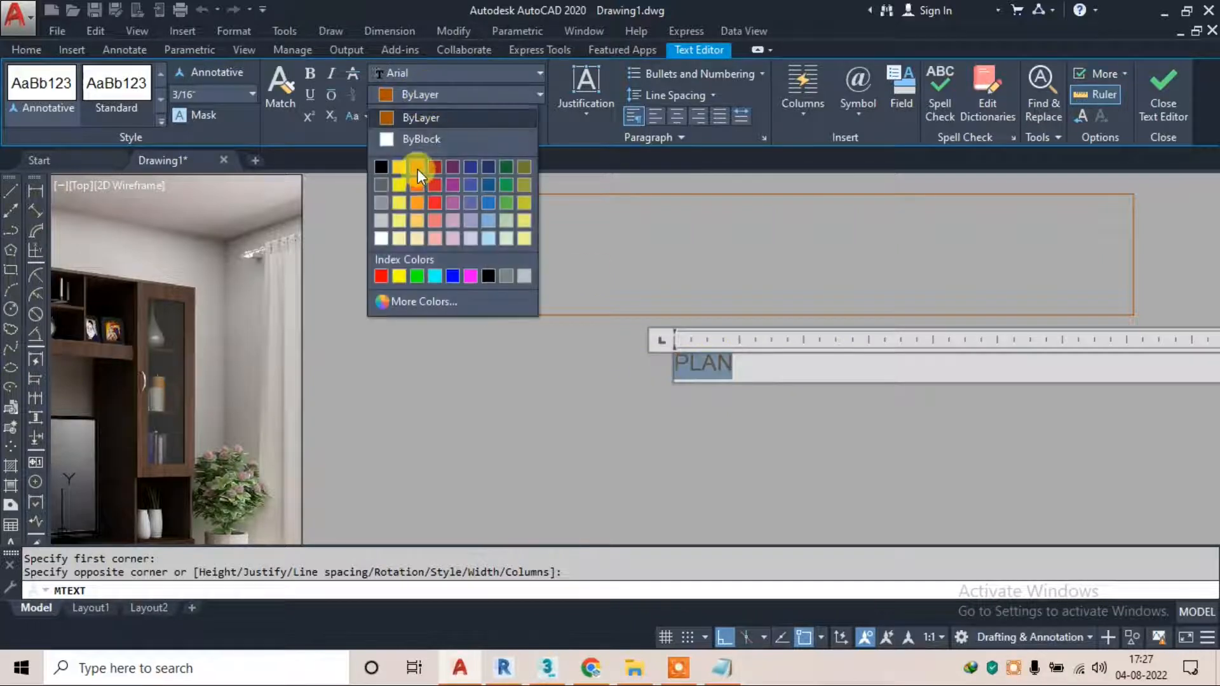
click(415, 187)
click(464, 97)
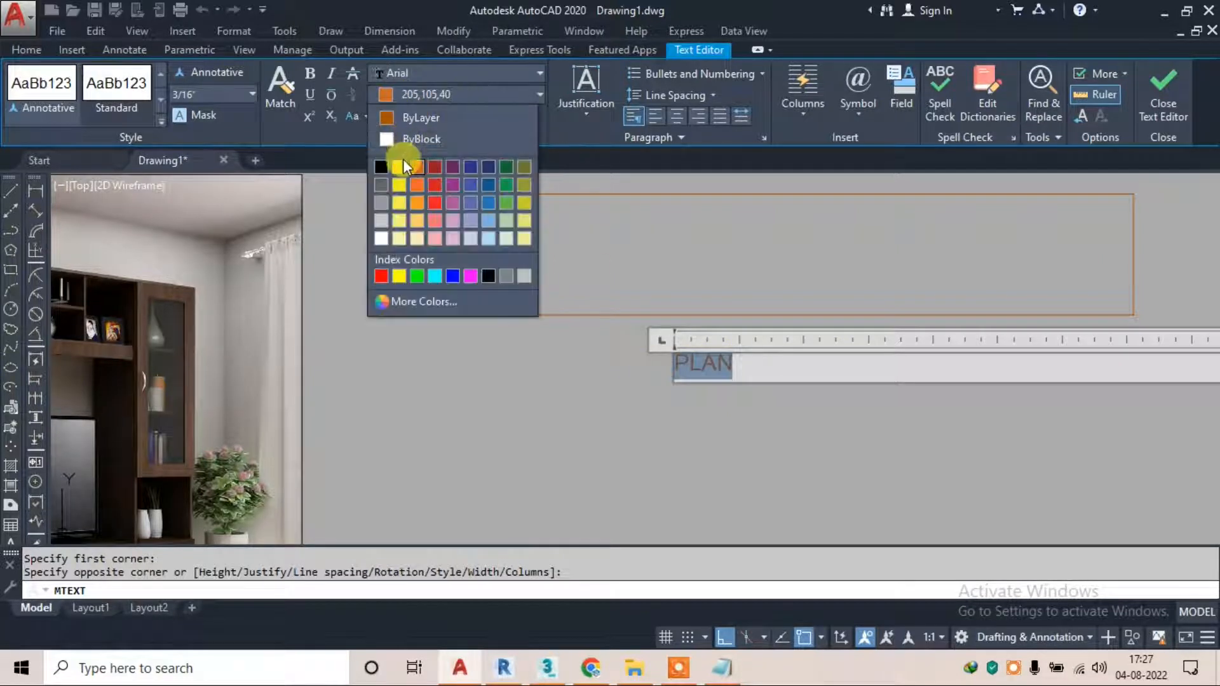
click(421, 204)
click(446, 92)
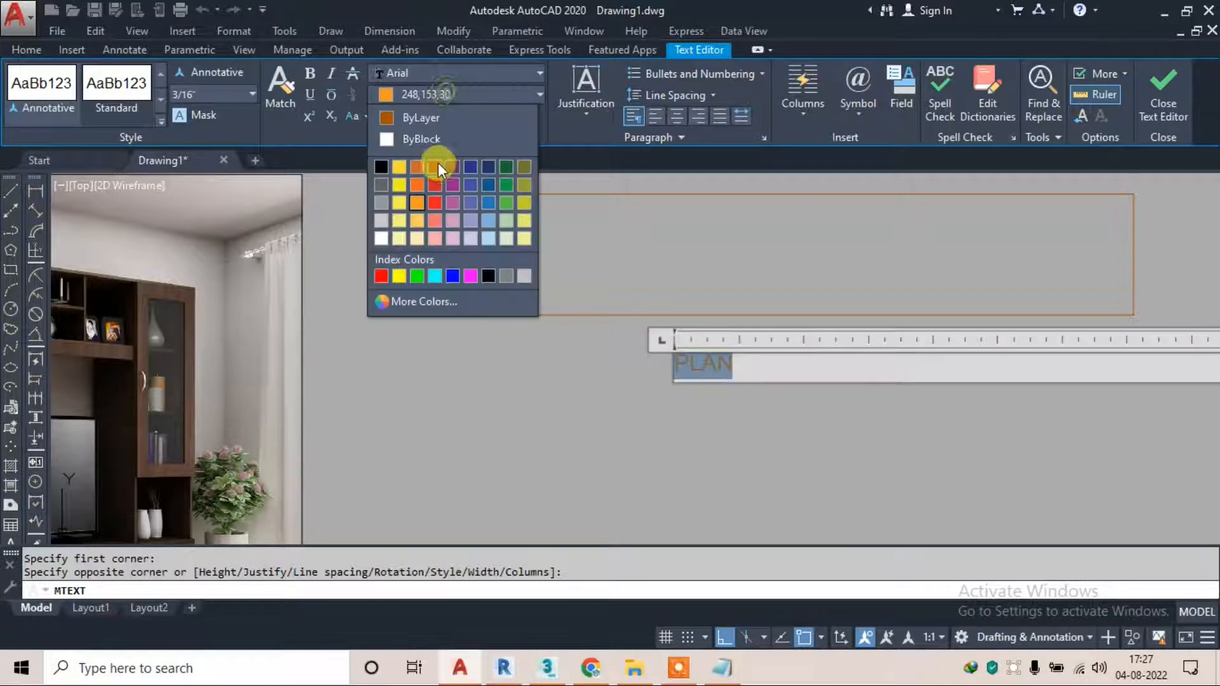
click(435, 202)
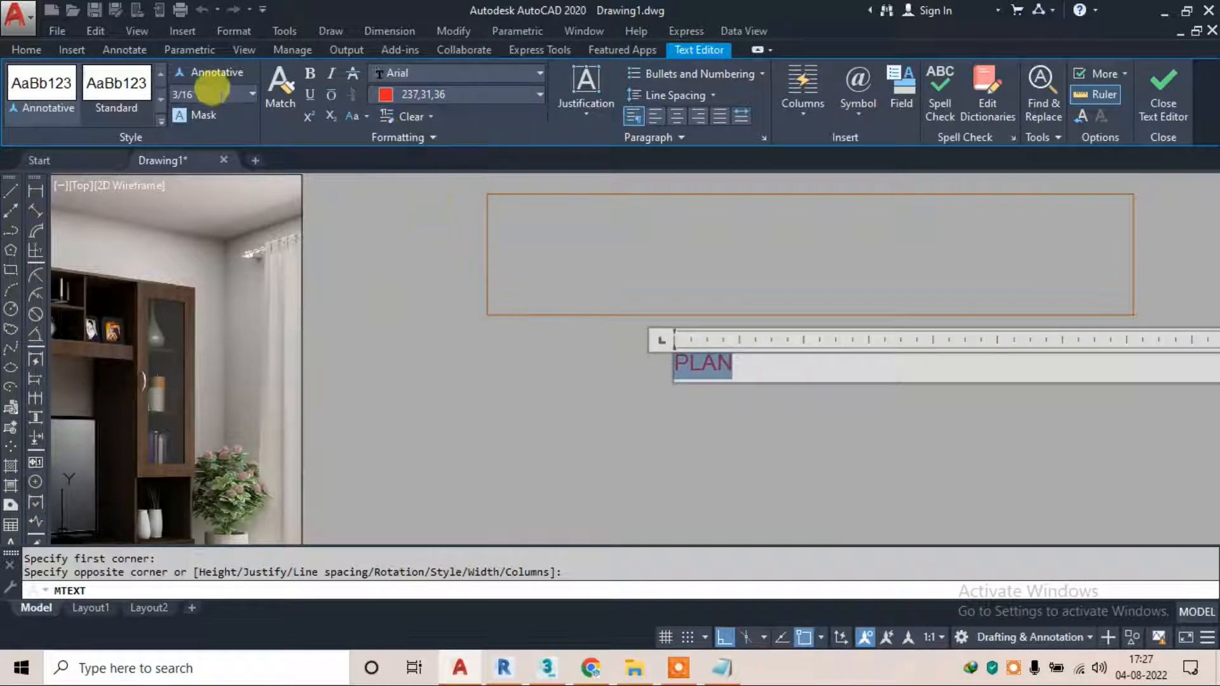
click(129, 102)
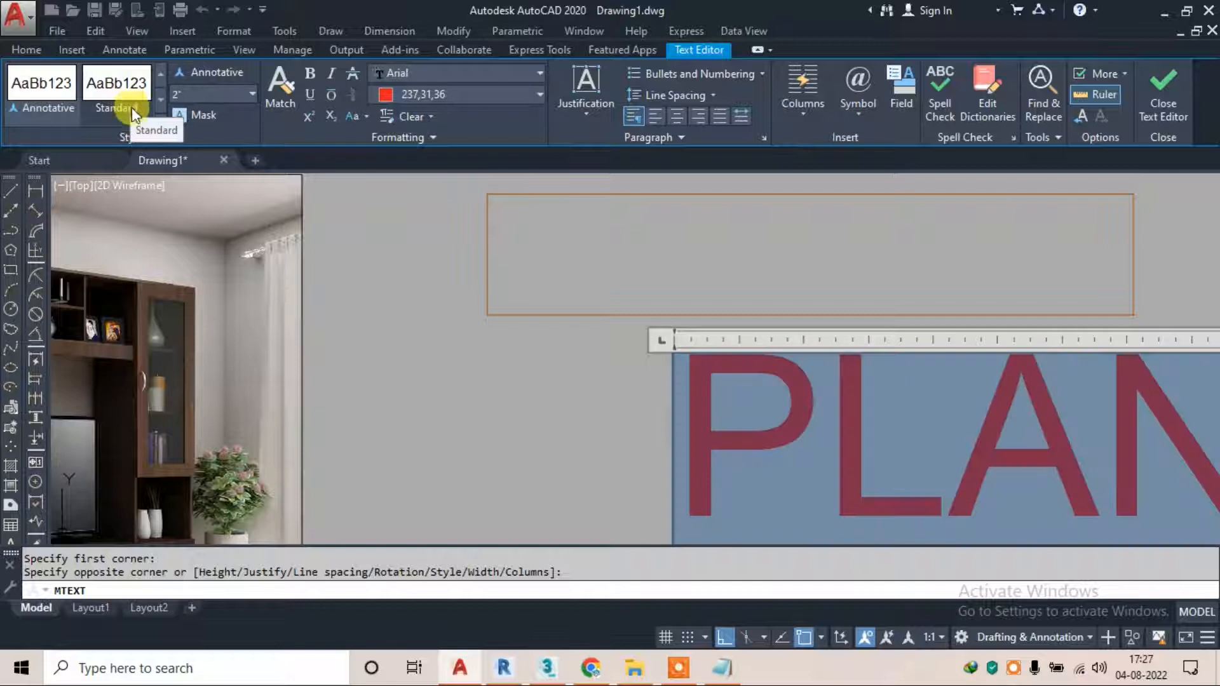
Make the PLAN text bold in the Bahnschrift SemiLight Condensed font and finish editing it
click(309, 74)
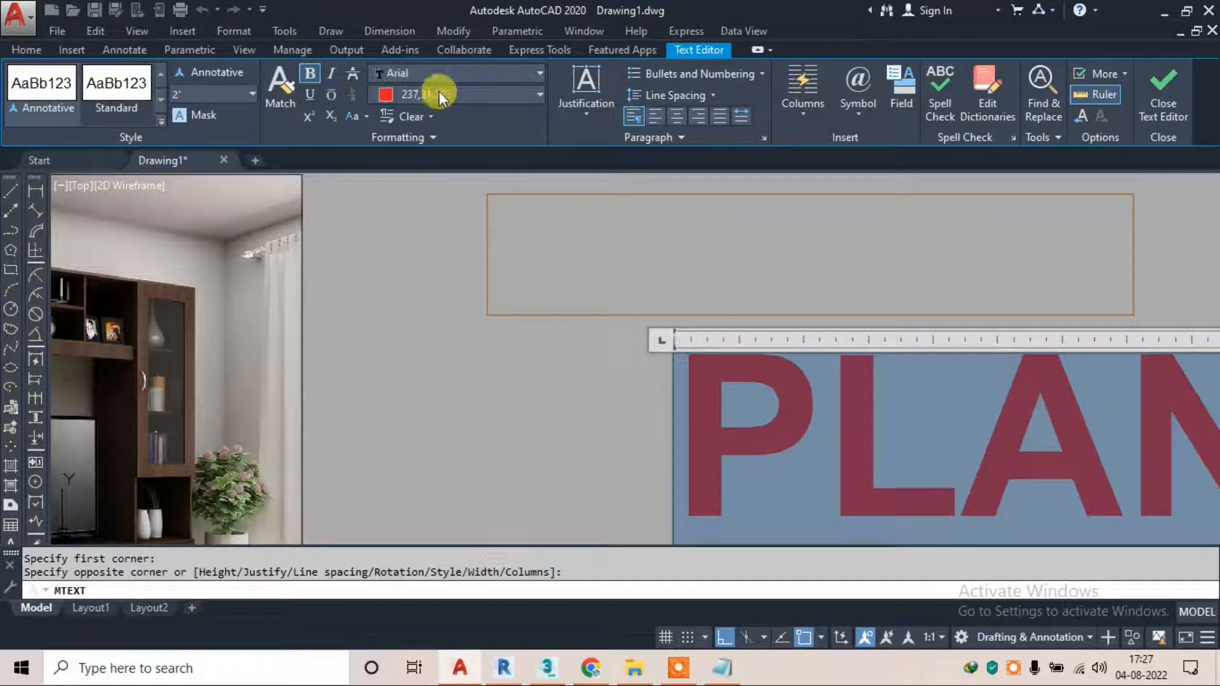
click(462, 78)
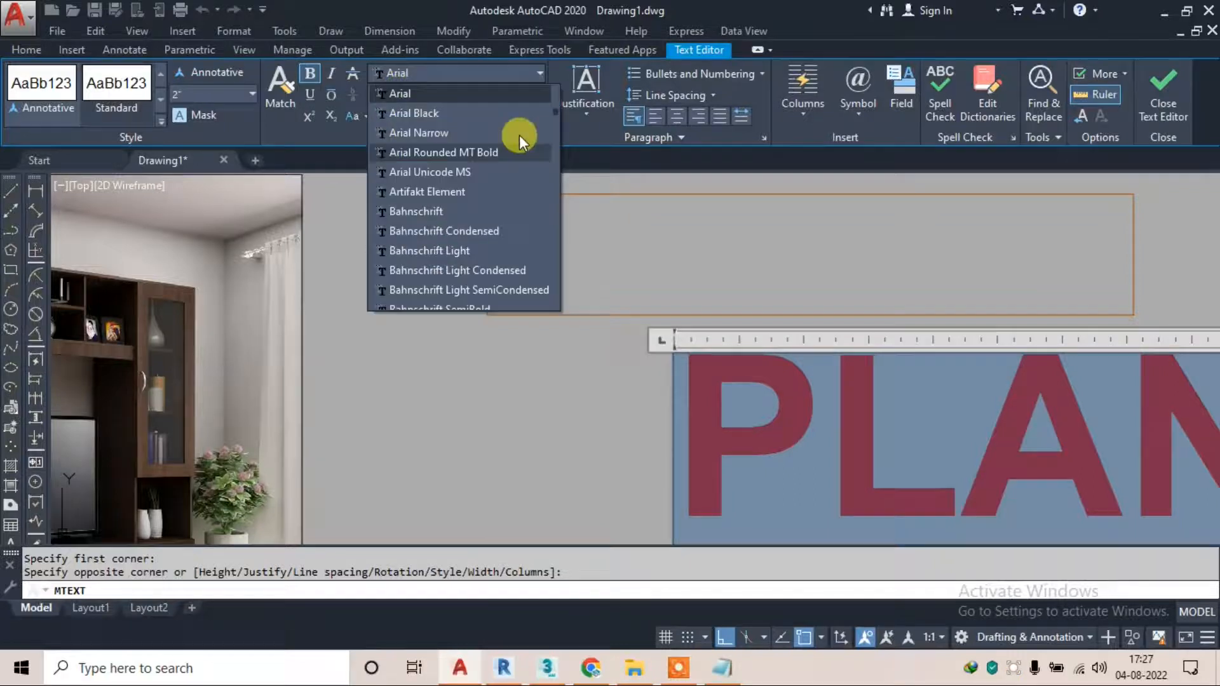
scroll(455, 238, down, 2)
click(456, 239)
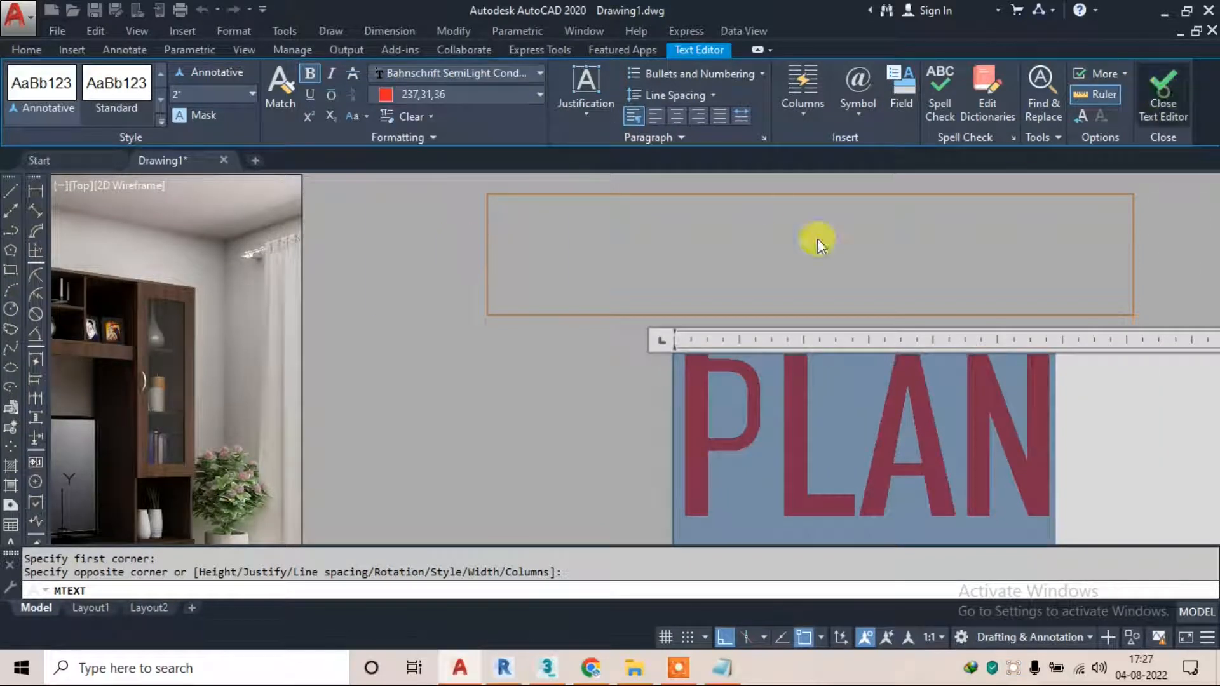
click(783, 253)
scroll(701, 361, up, 2)
Reopen the PLAN text for editing and set its text height to 4"
click(699, 362)
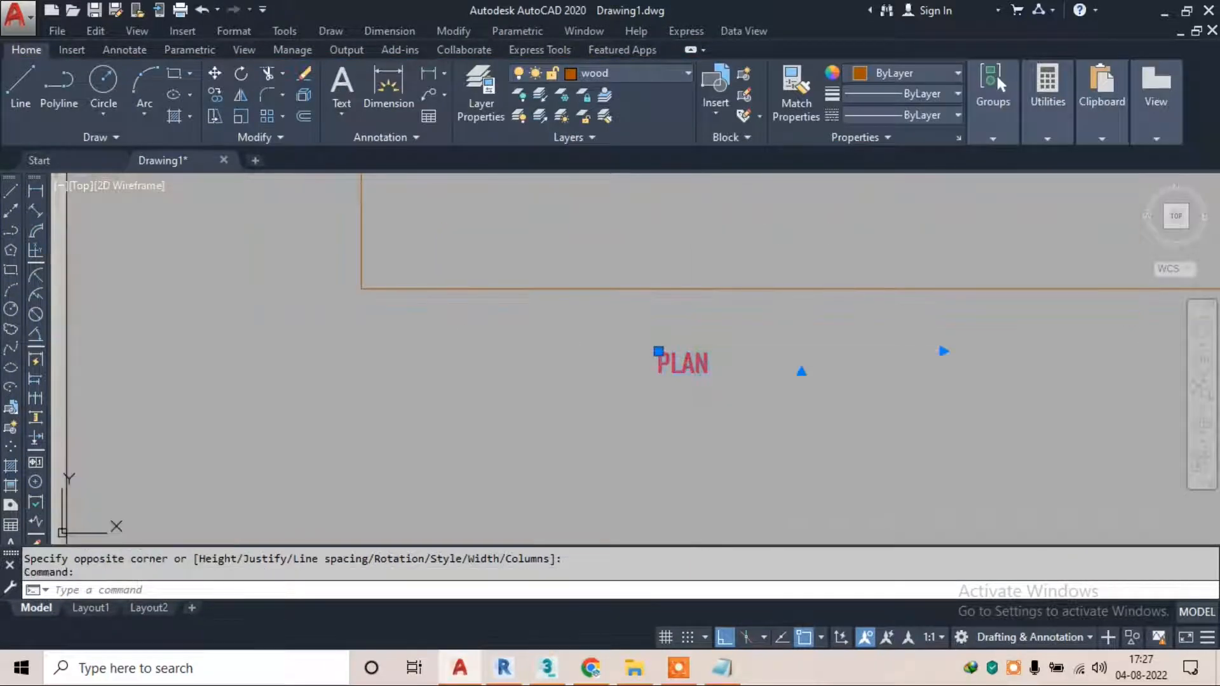
double_click(683, 363)
drag(202, 94, 114, 103)
text(3)
key(Return)
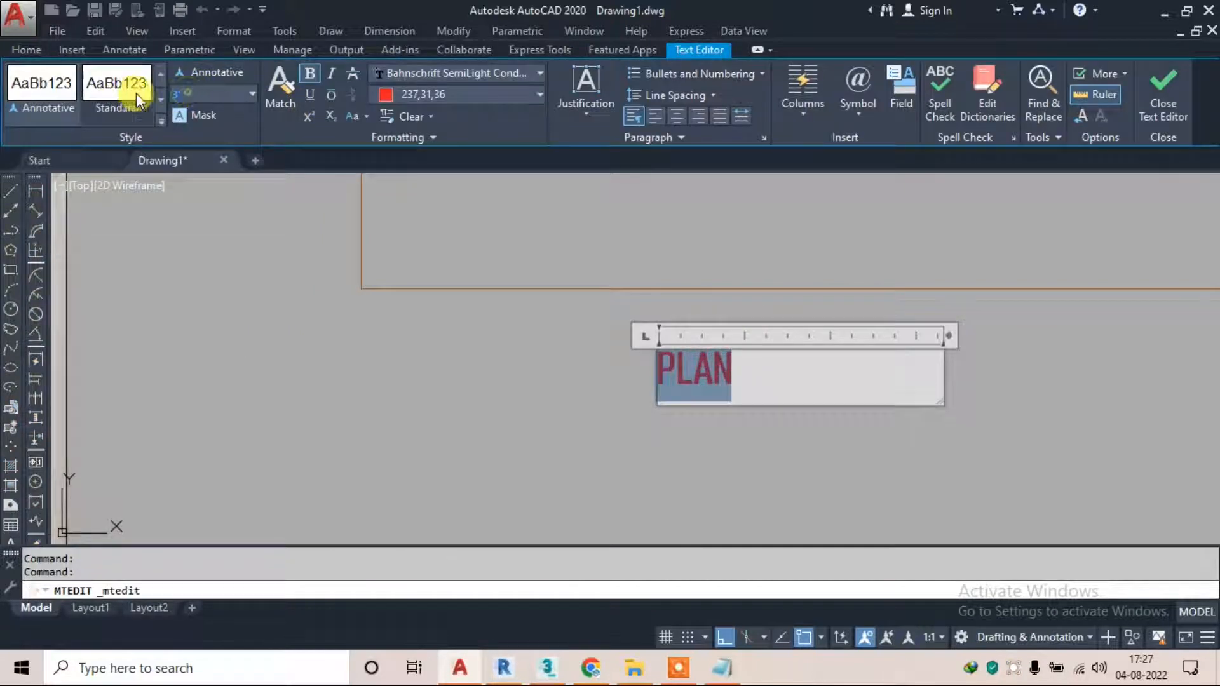
key(Return)
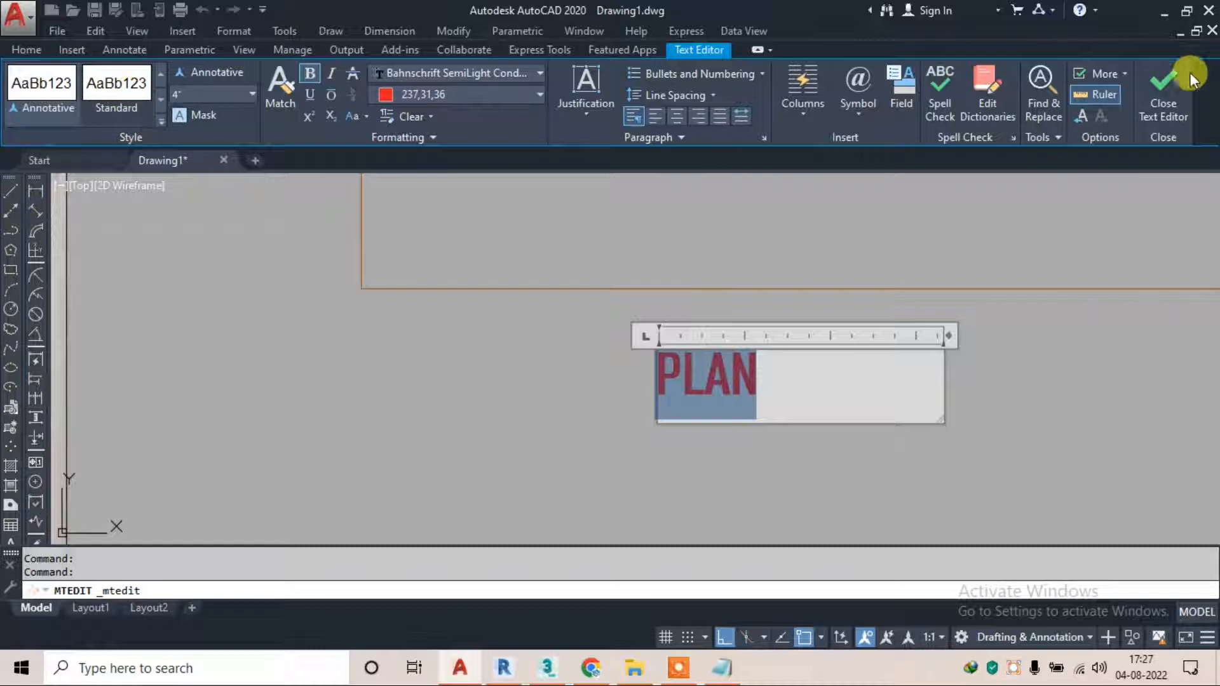
click(1171, 84)
Move the PLAN text with ortho off to just below the middle of the plan rectangle
scroll(449, 275, down, 2)
scroll(683, 328, up, 2)
click(676, 332)
click(555, 371)
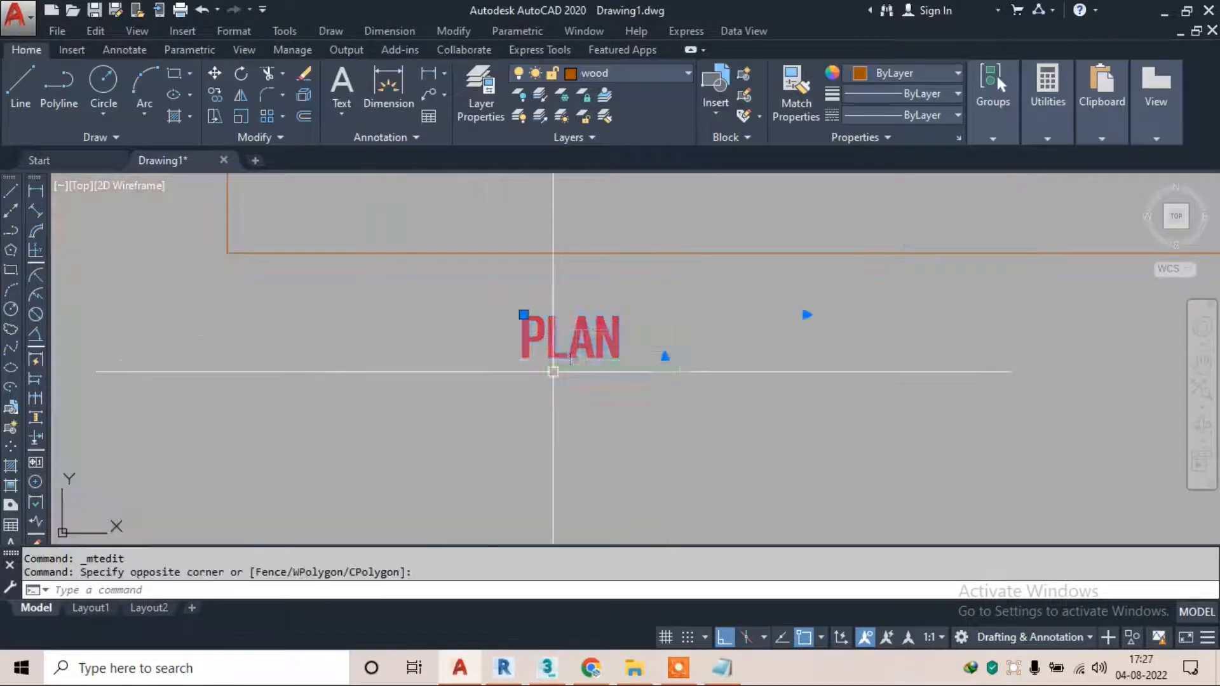
text(M)
key(Return)
click(522, 357)
click(725, 636)
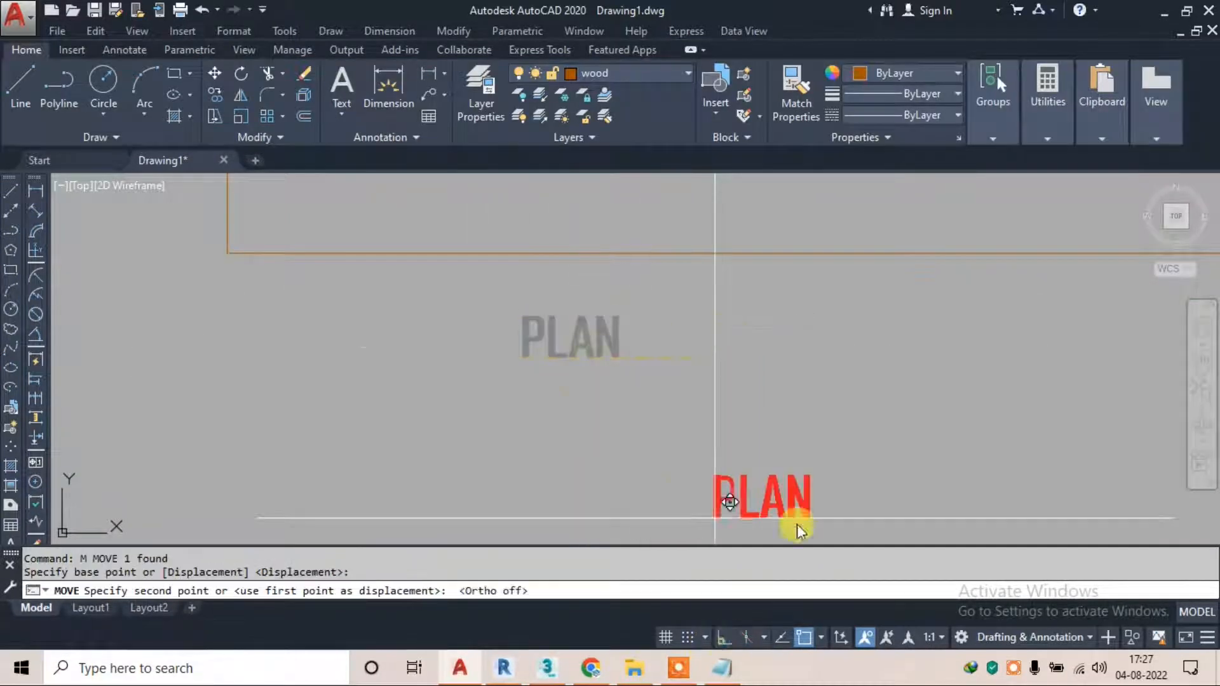
click(763, 325)
Draw a rectangle as a close frame around the PLAN text
middle_drag(763, 325, 508, 305)
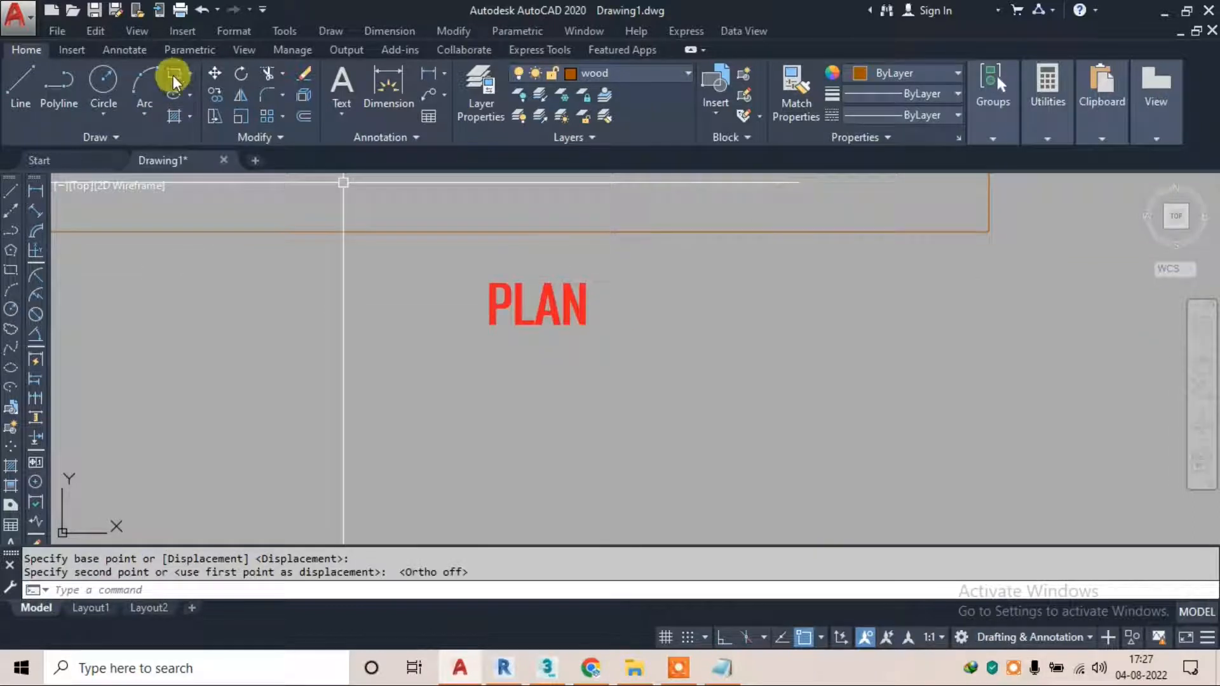
click(175, 74)
scroll(461, 270, up, 4)
click(486, 291)
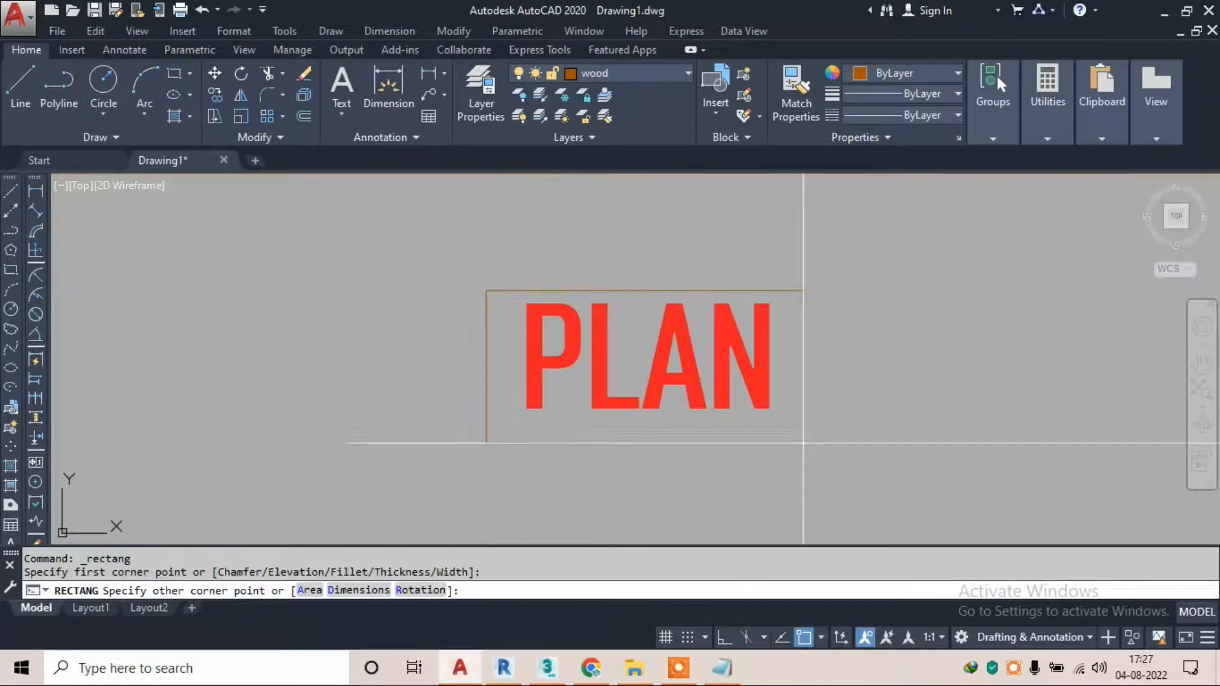
click(789, 422)
Move the PLAN text and its frame slightly left to centre them beneath the plan rectangle
scroll(591, 339, down, 9)
scroll(760, 369, up, 4)
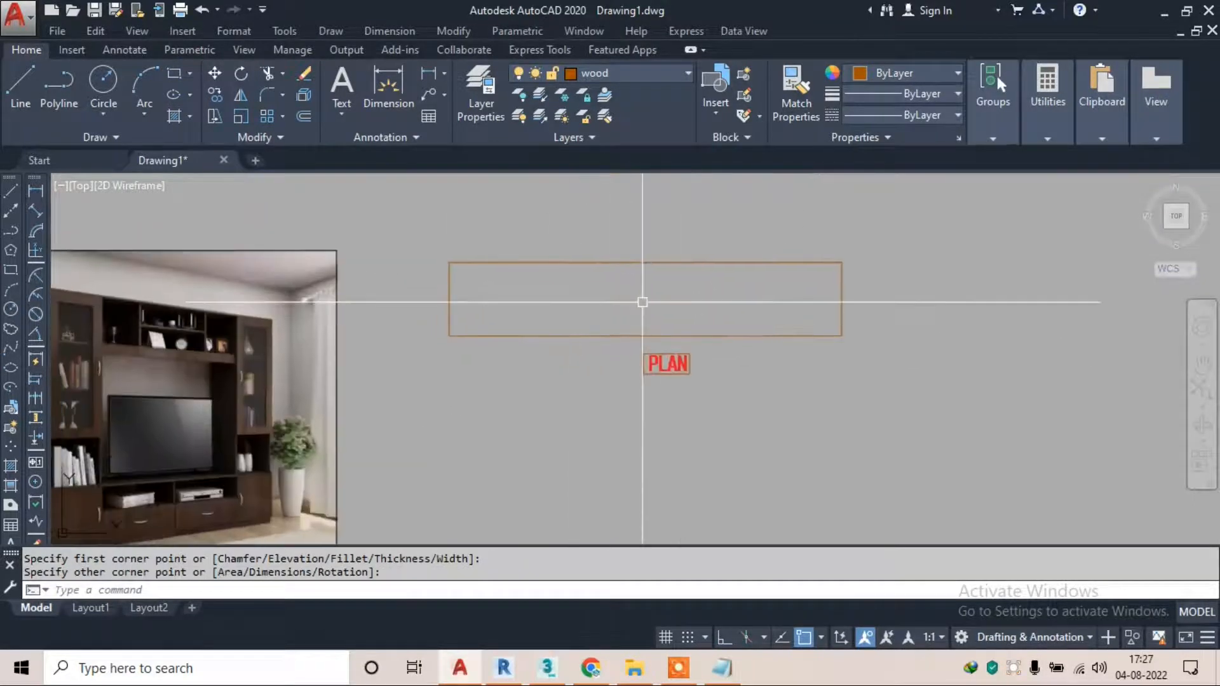
click(635, 378)
click(725, 419)
text(m)
key(Return)
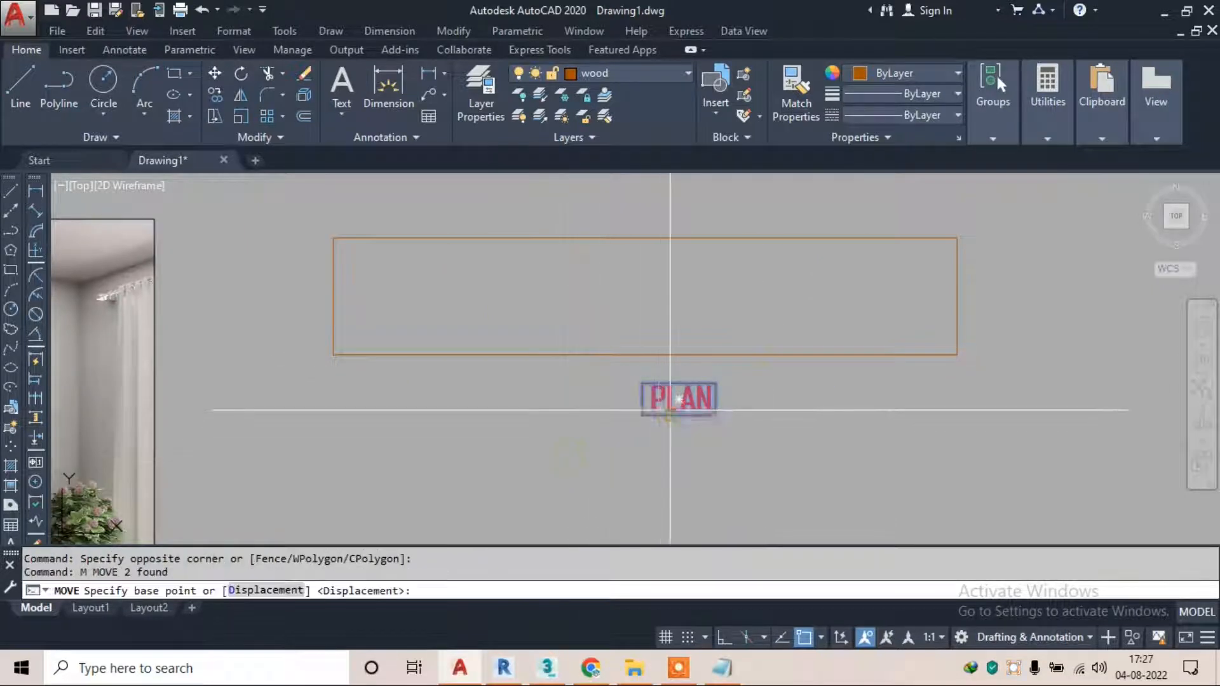
click(666, 413)
click(616, 412)
Start a hatch with the ANSI33 pattern and apply it inside the 8' by 1'6" plan rectangle
scroll(610, 303, down, 2)
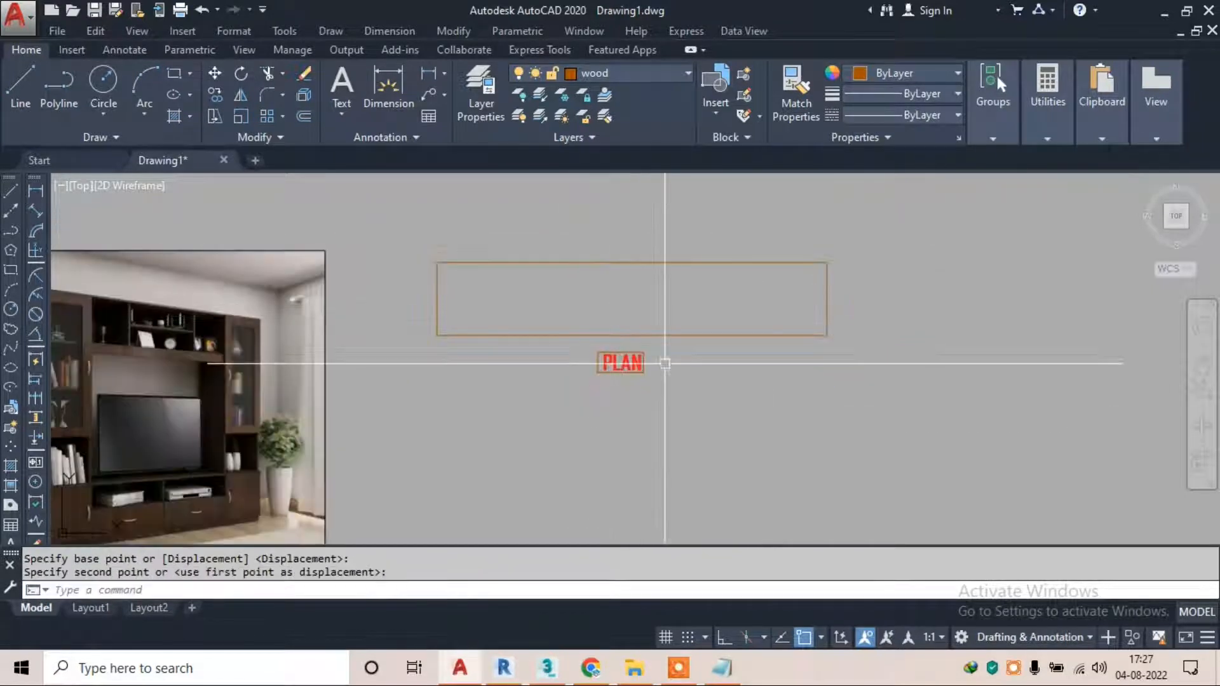
text(h)
key(Return)
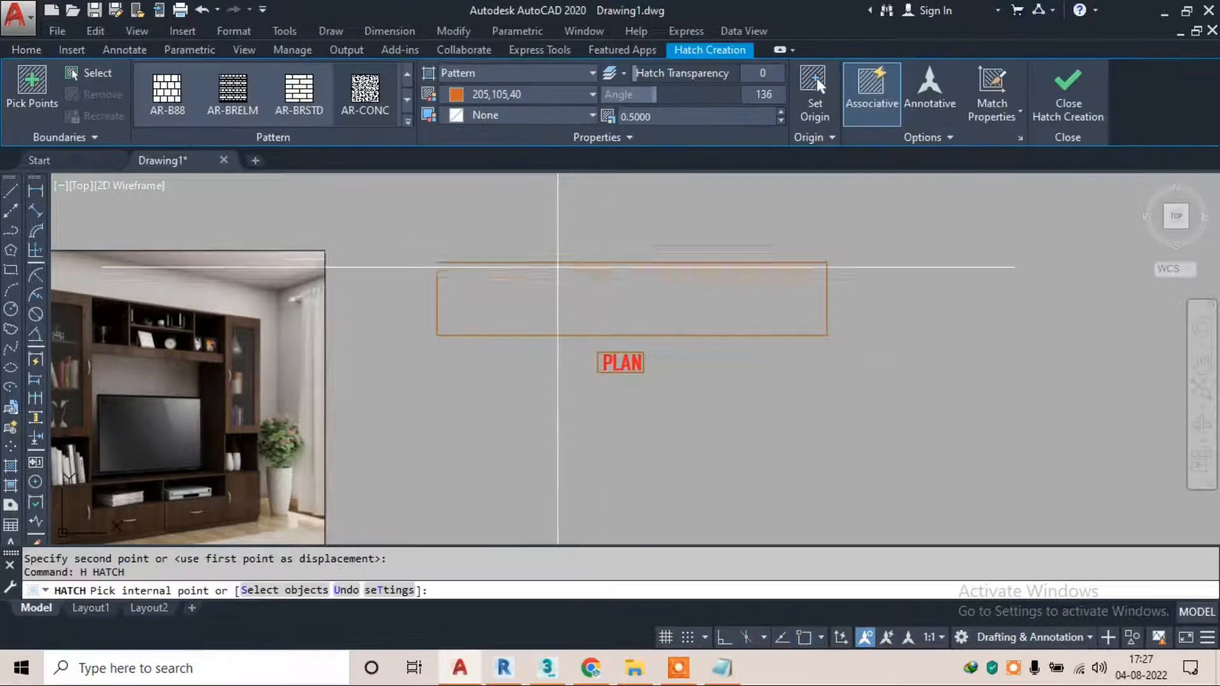
click(407, 121)
scroll(236, 223, down, 1)
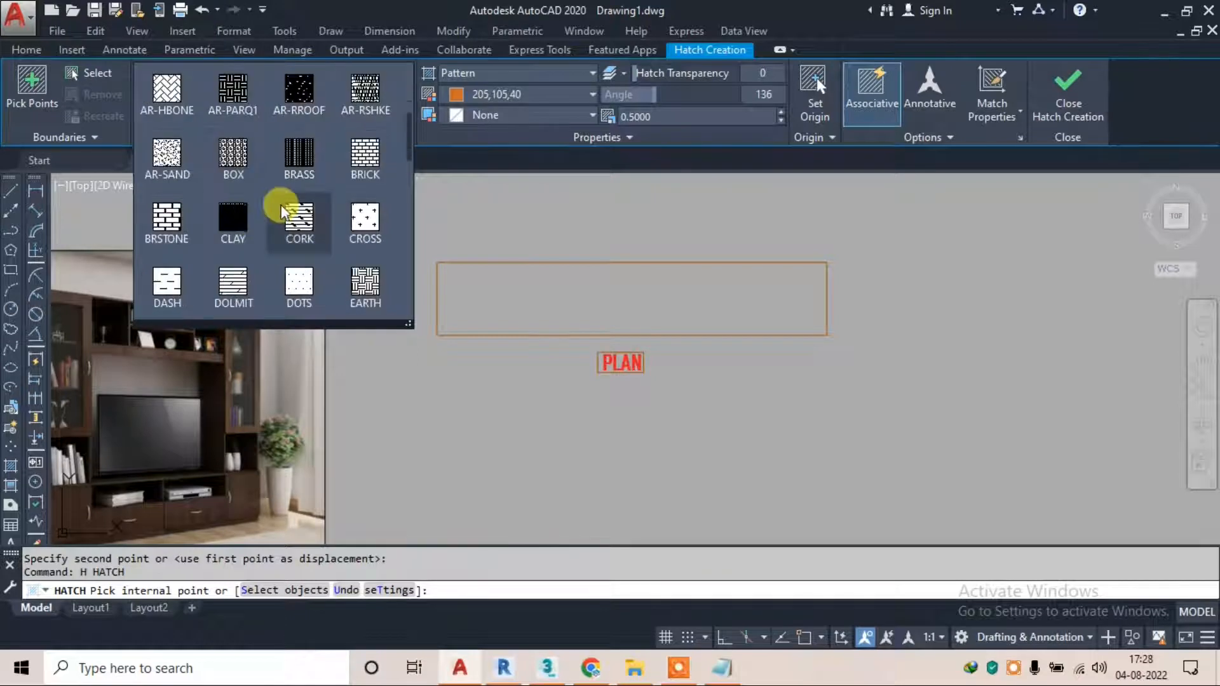
scroll(283, 213, down, 2)
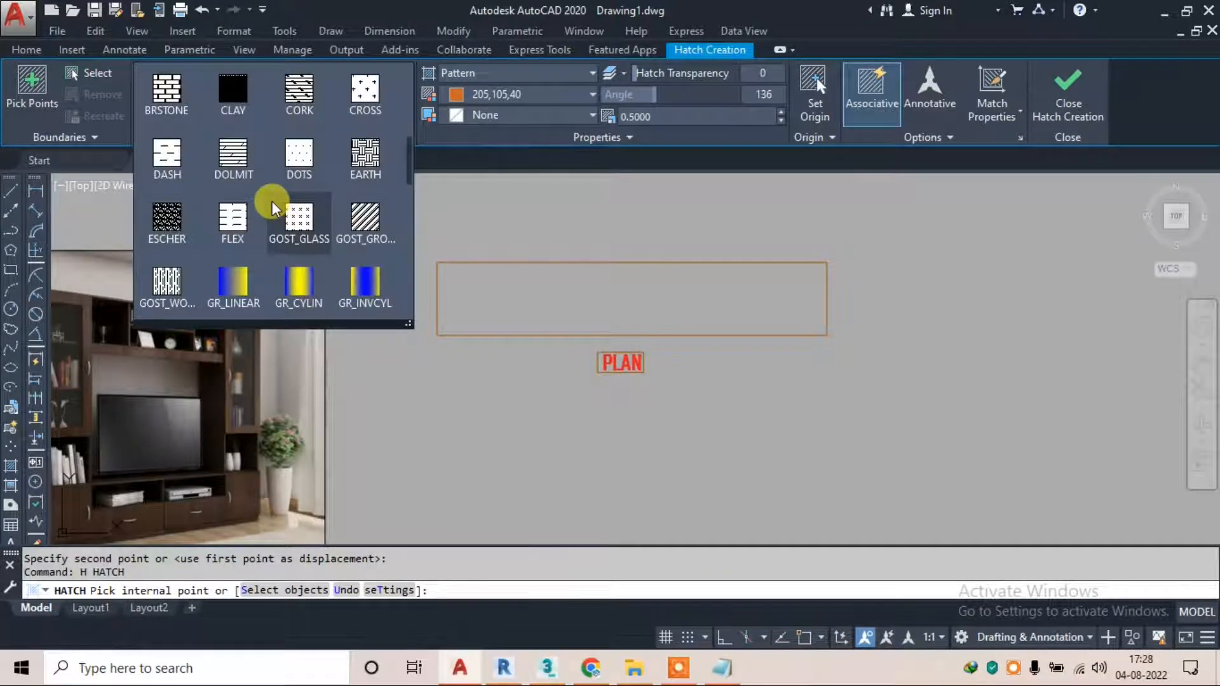
scroll(273, 209, up, 3)
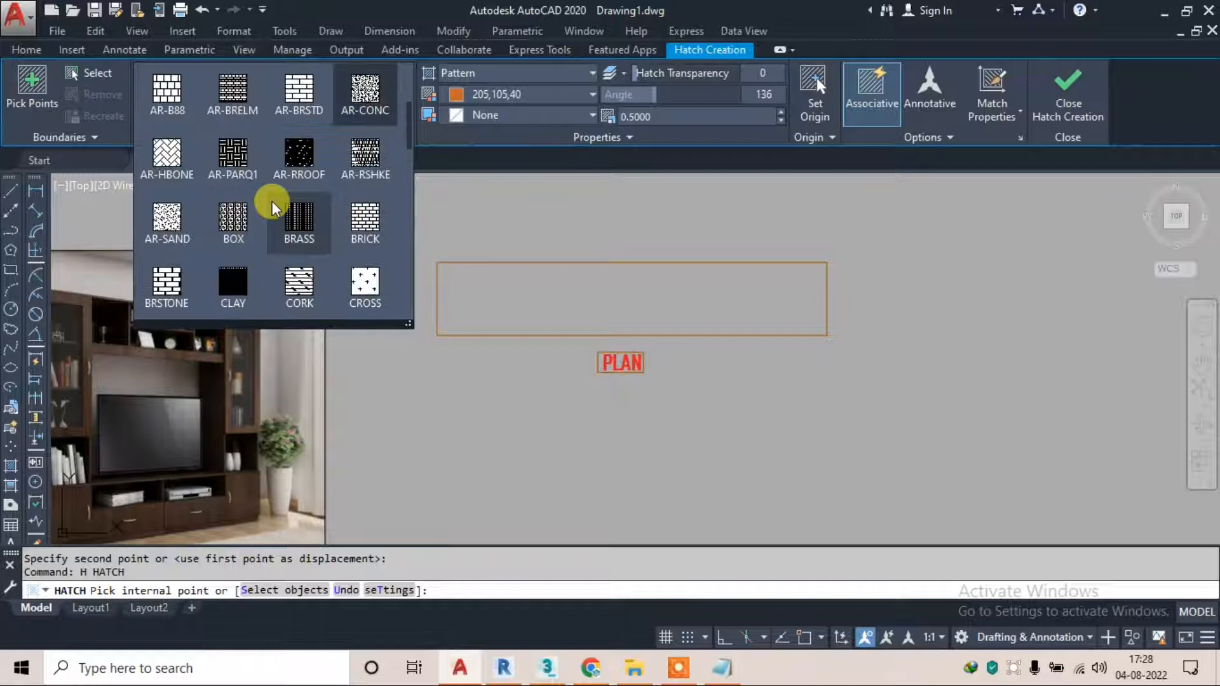
scroll(280, 200, up, 2)
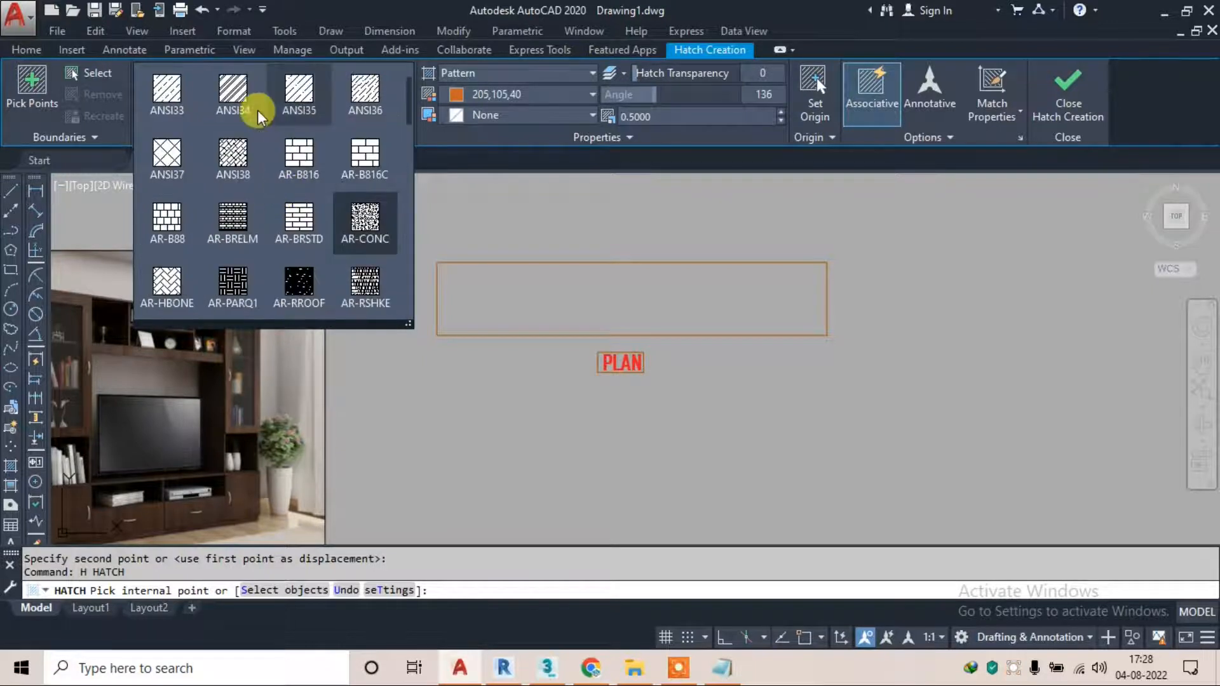
click(168, 90)
click(536, 282)
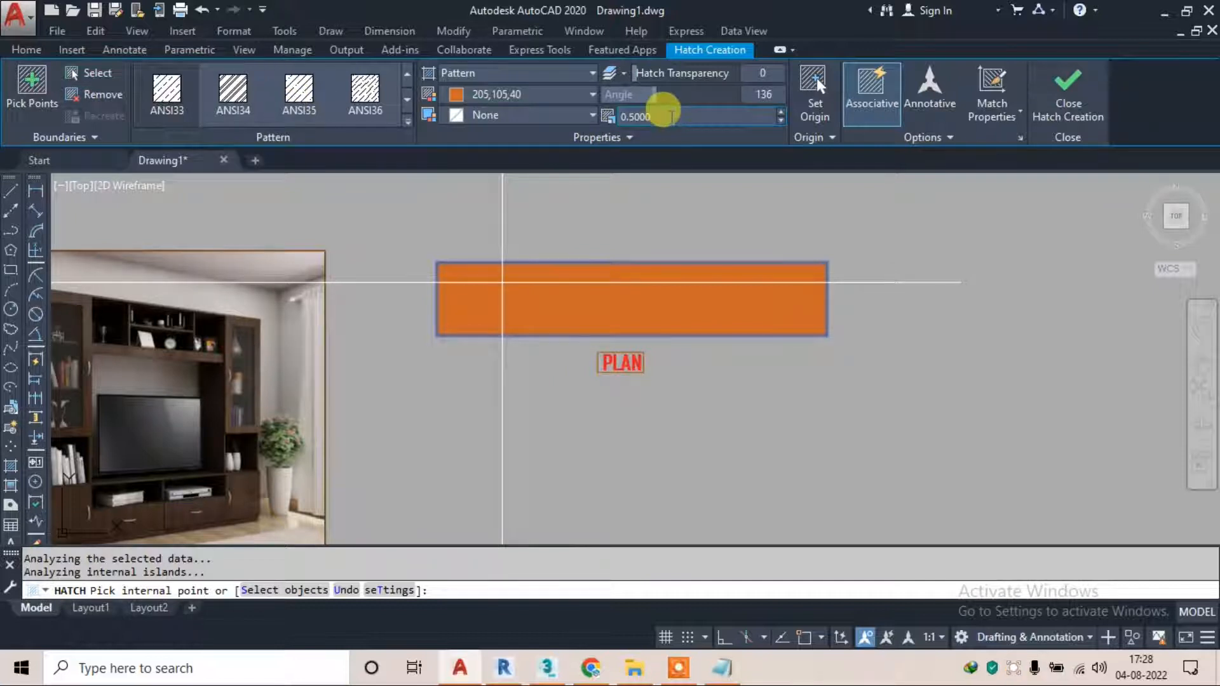
Set the hatch angle to 199, enlarge the pattern scale for widely spaced lines, and finish the hatch
drag(669, 116, 608, 117)
text(10)
key(Return)
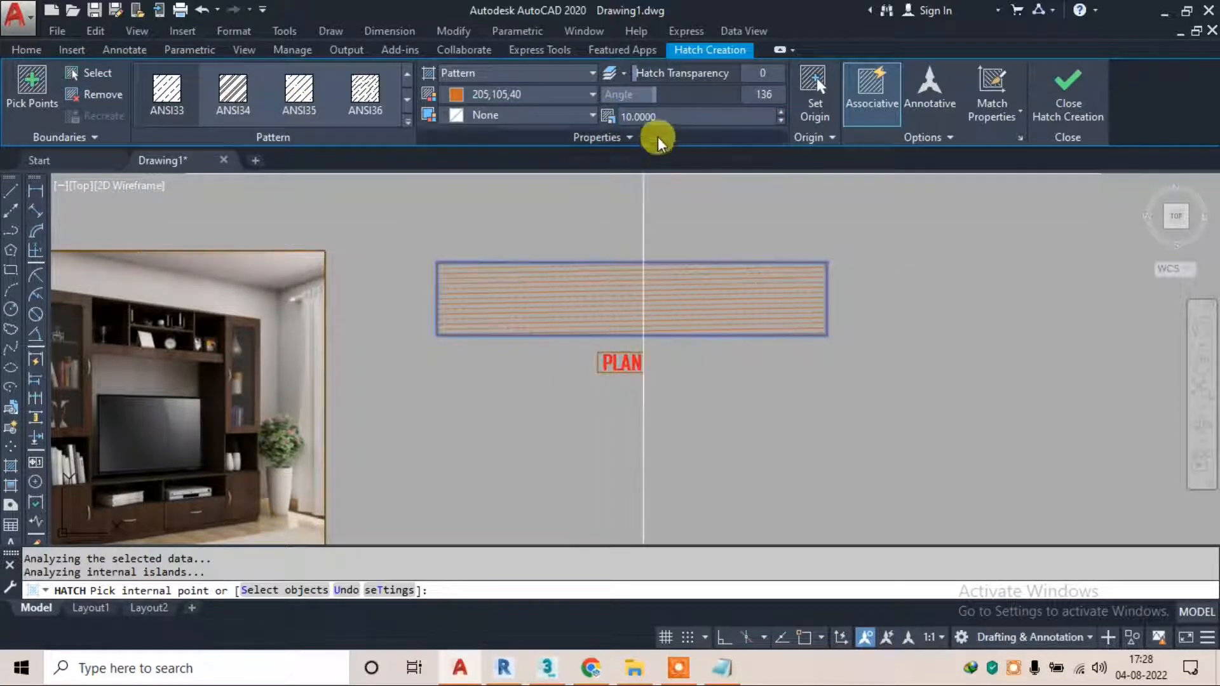
mouse_move(680, 96)
mouse_down()
mouse_move(648, 98)
mouse_move(710, 100)
mouse_move(698, 105)
mouse_up()
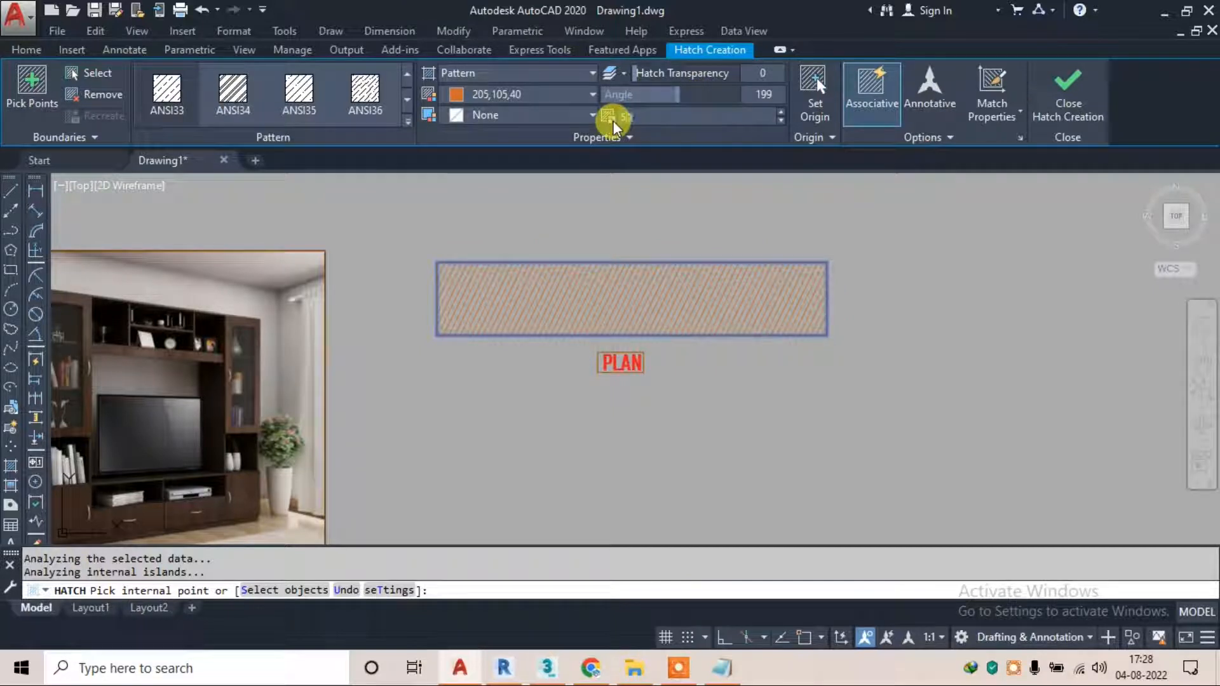
click(1067, 89)
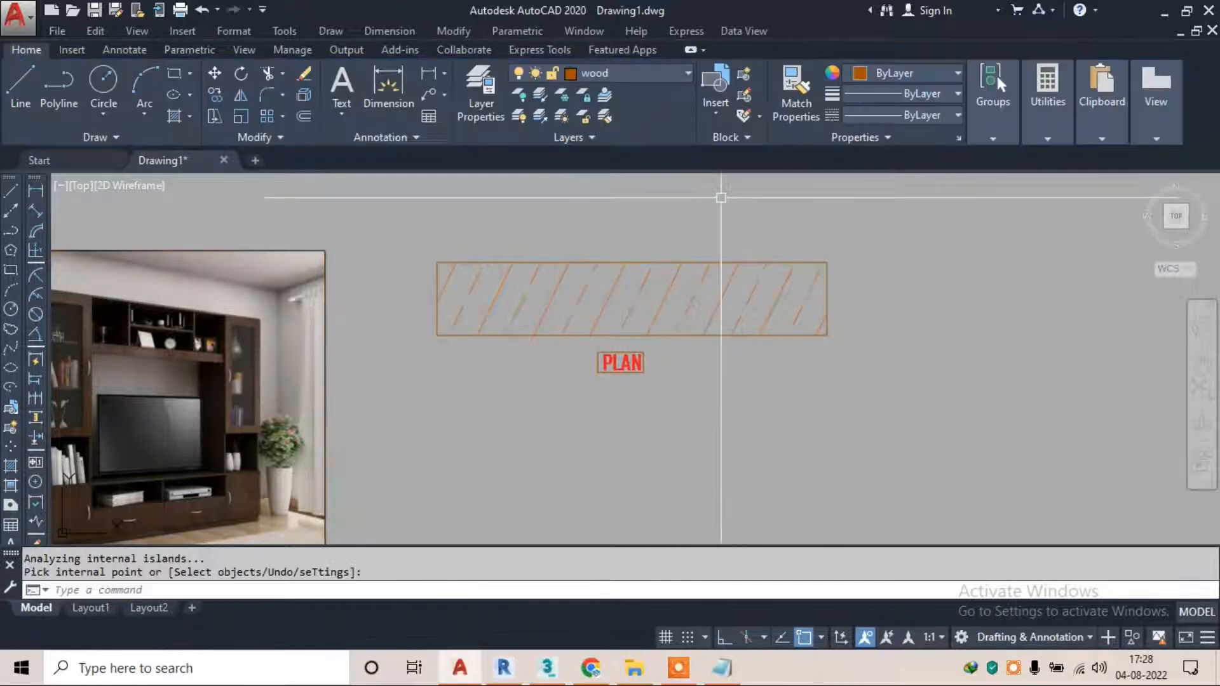
Make the dim layer current and add a linear dimension above the plan rectangle's upper edge
scroll(720, 198, down, 2)
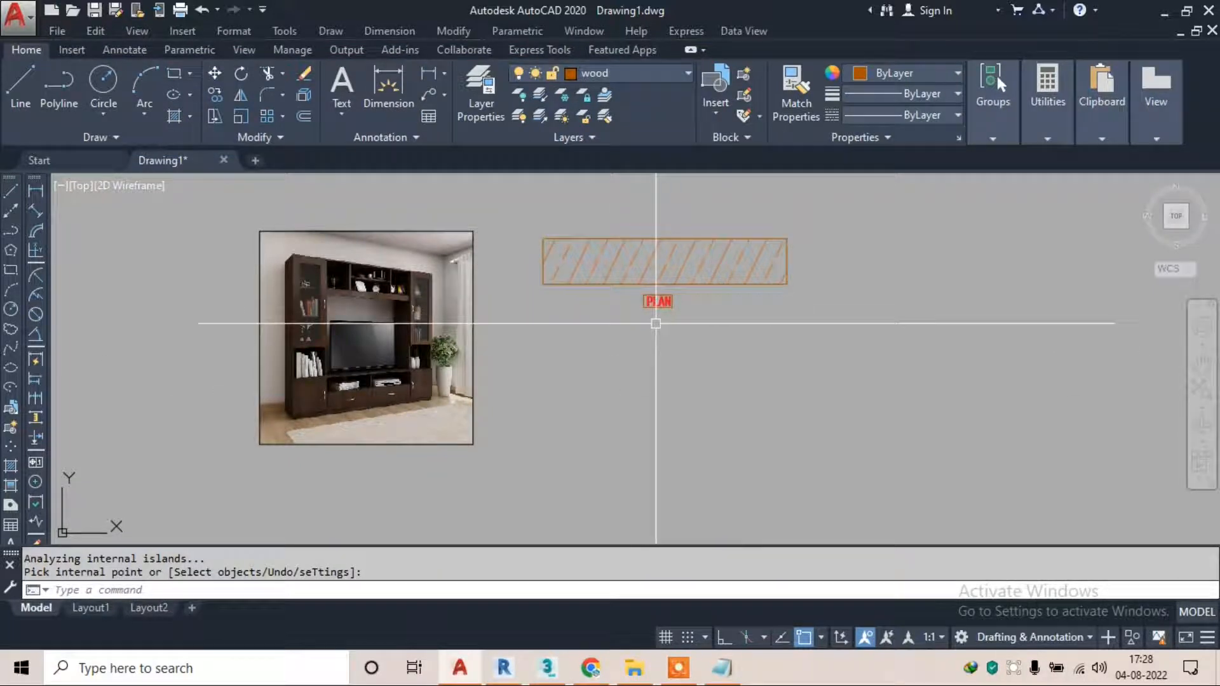
scroll(658, 201, up, 3)
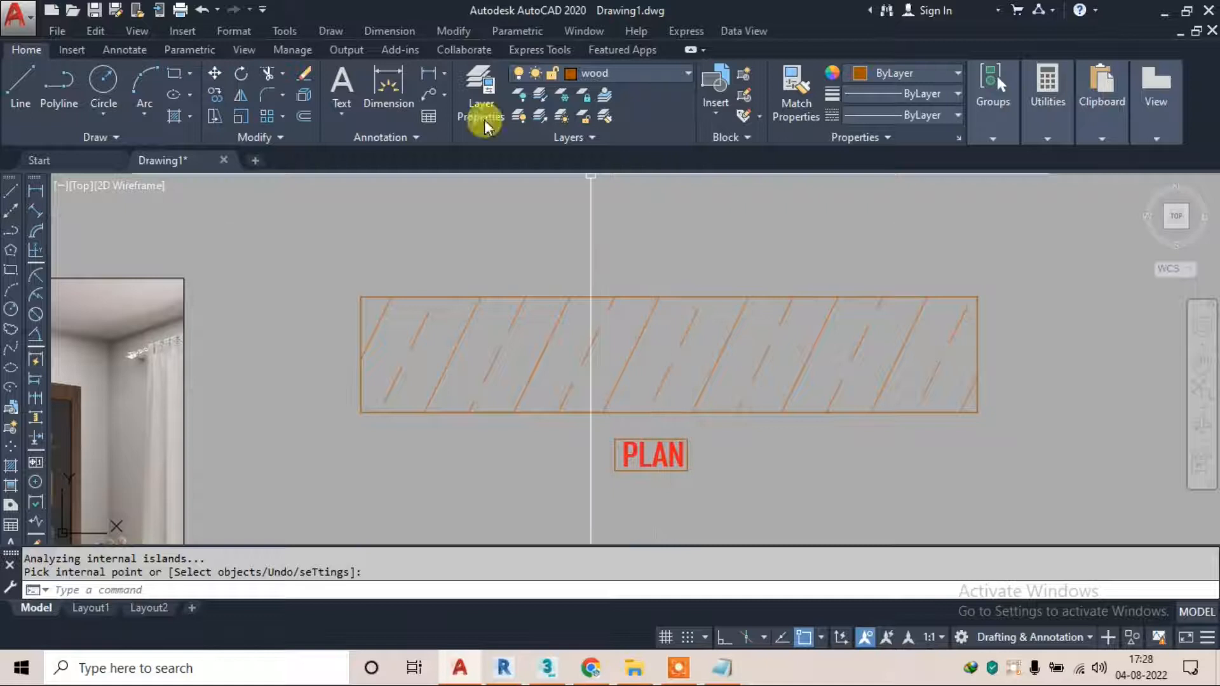
click(620, 74)
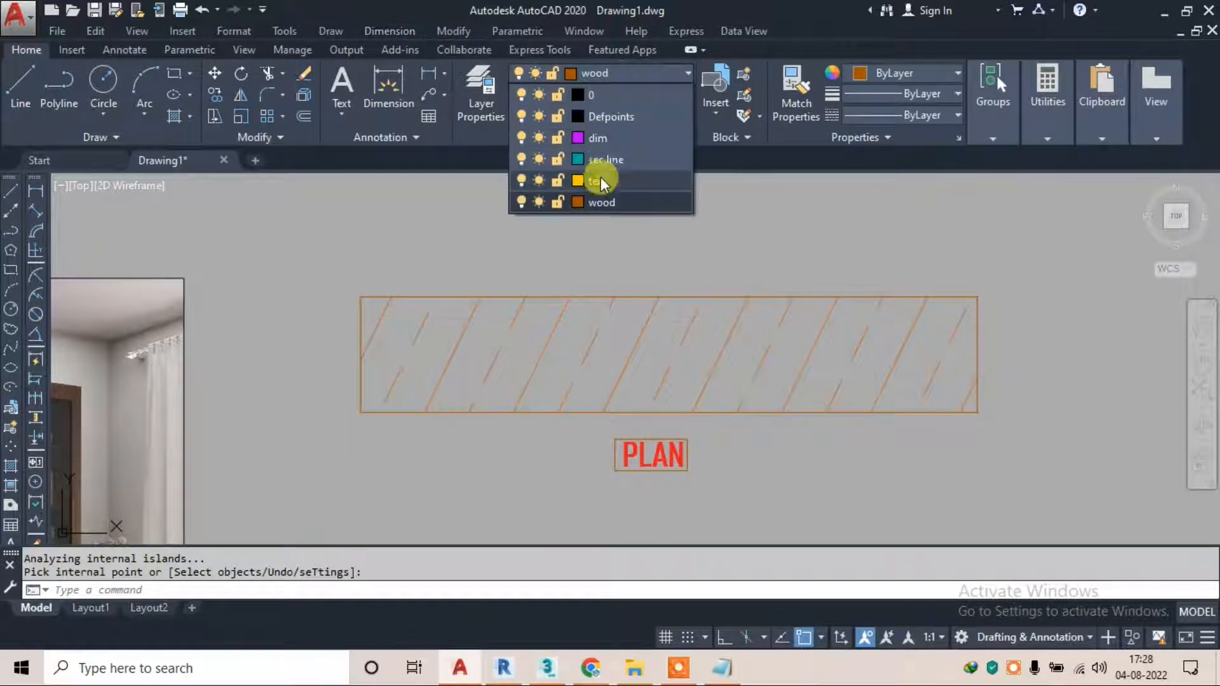
click(611, 139)
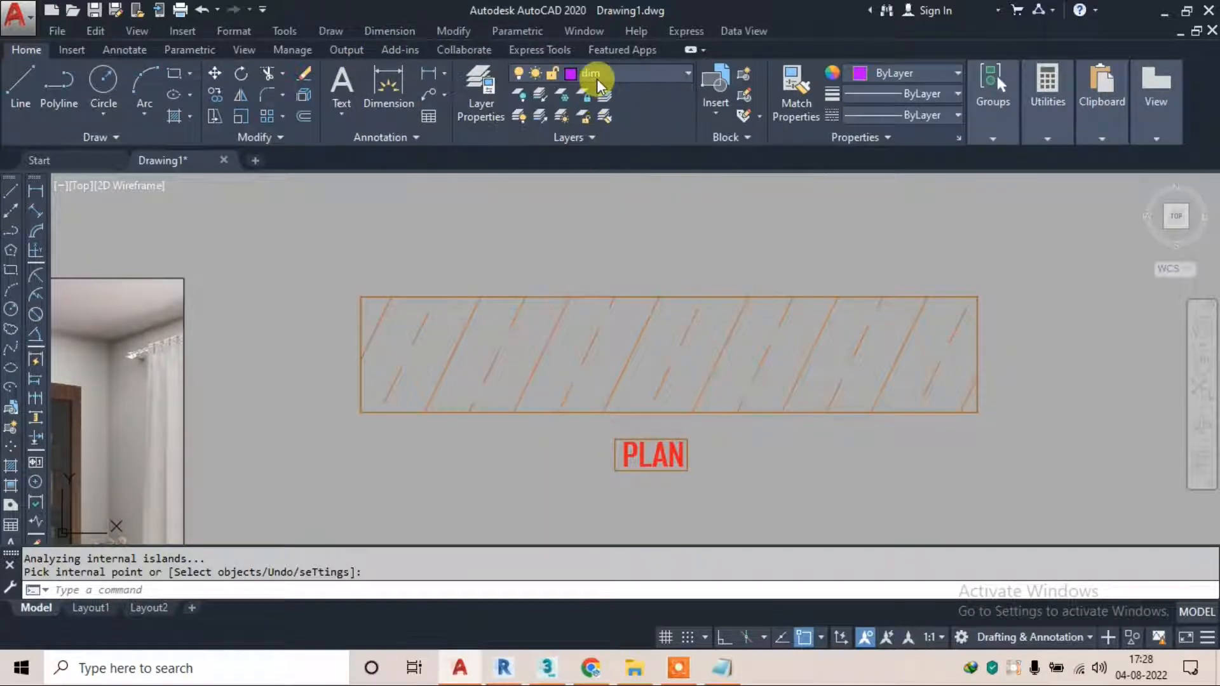
click(388, 34)
click(419, 77)
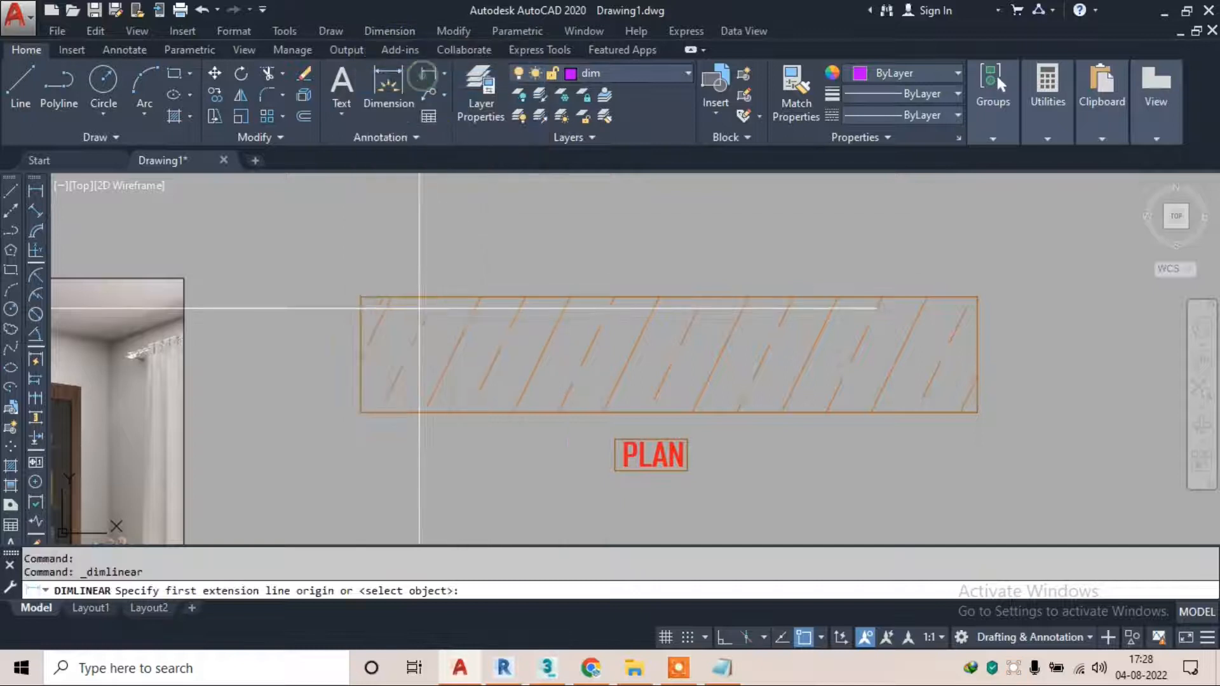
click(361, 296)
click(976, 297)
click(904, 275)
key(Escape)
Add a vertical linear dimension outside the plan rectangle's right side
key(Return)
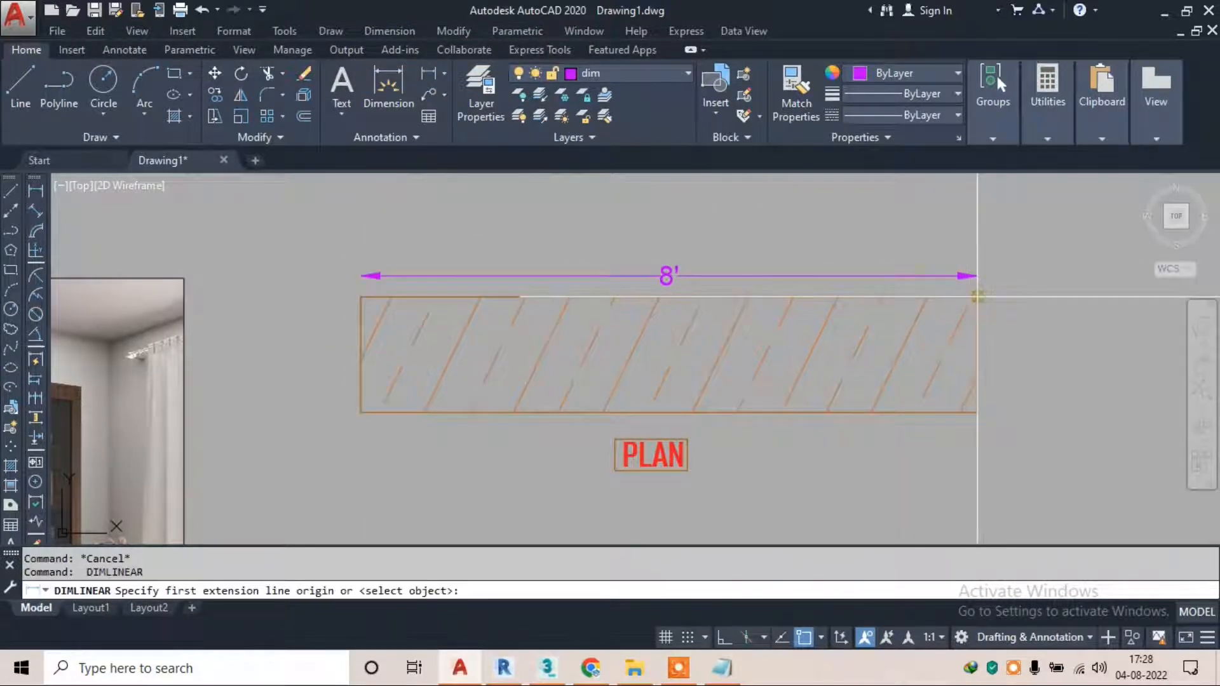
click(976, 297)
click(977, 413)
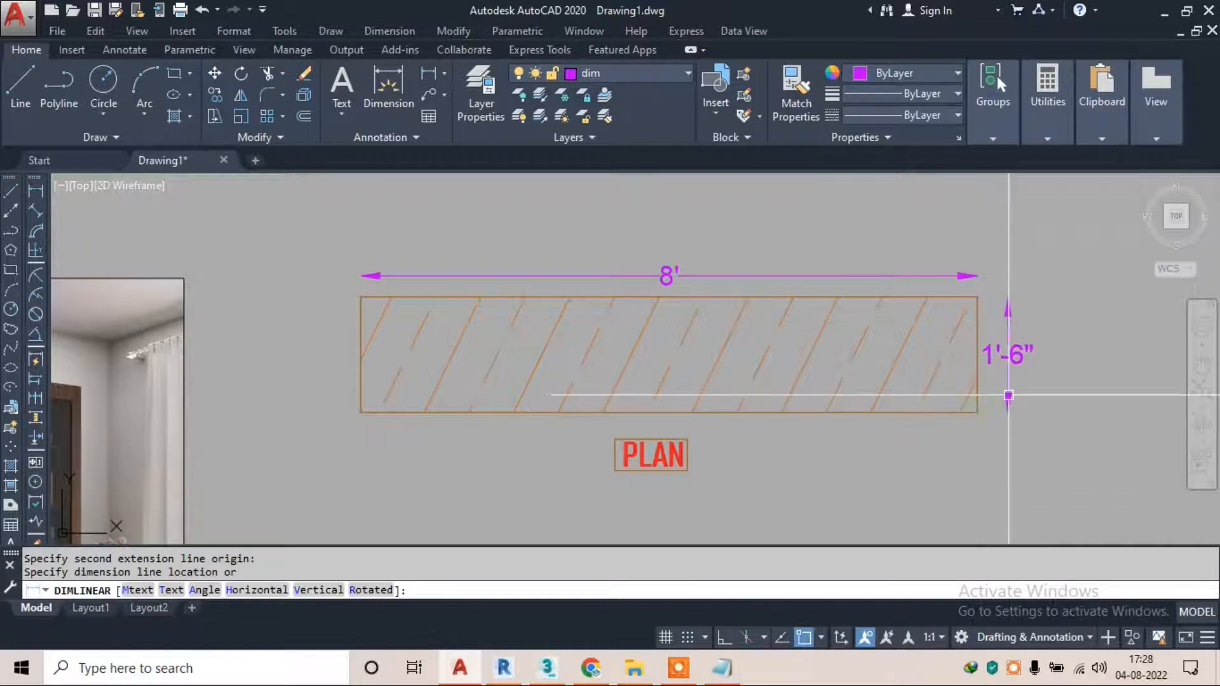
click(1005, 356)
scroll(544, 349, down, 4)
scroll(544, 349, up, 2)
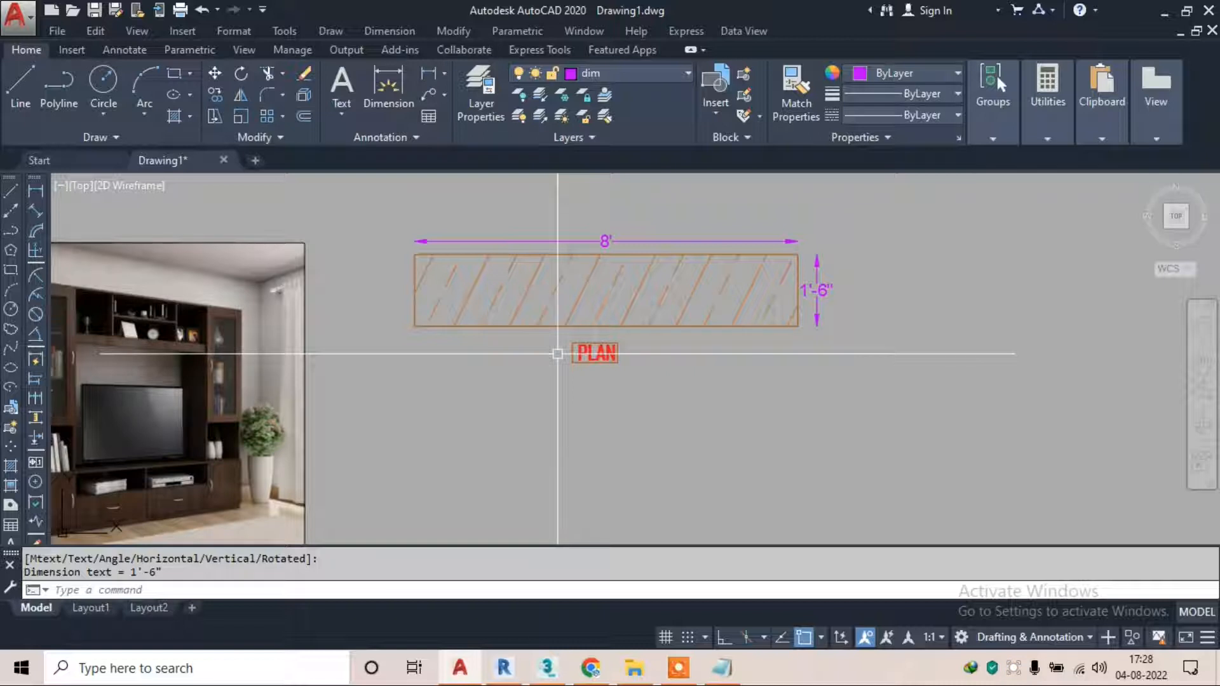
Switch to Notepad, add the line "4-XLINE- XL -ENTER" to the command notes, and return to AutoCAD
scroll(588, 264, down, 2)
scroll(228, 258, up, 2)
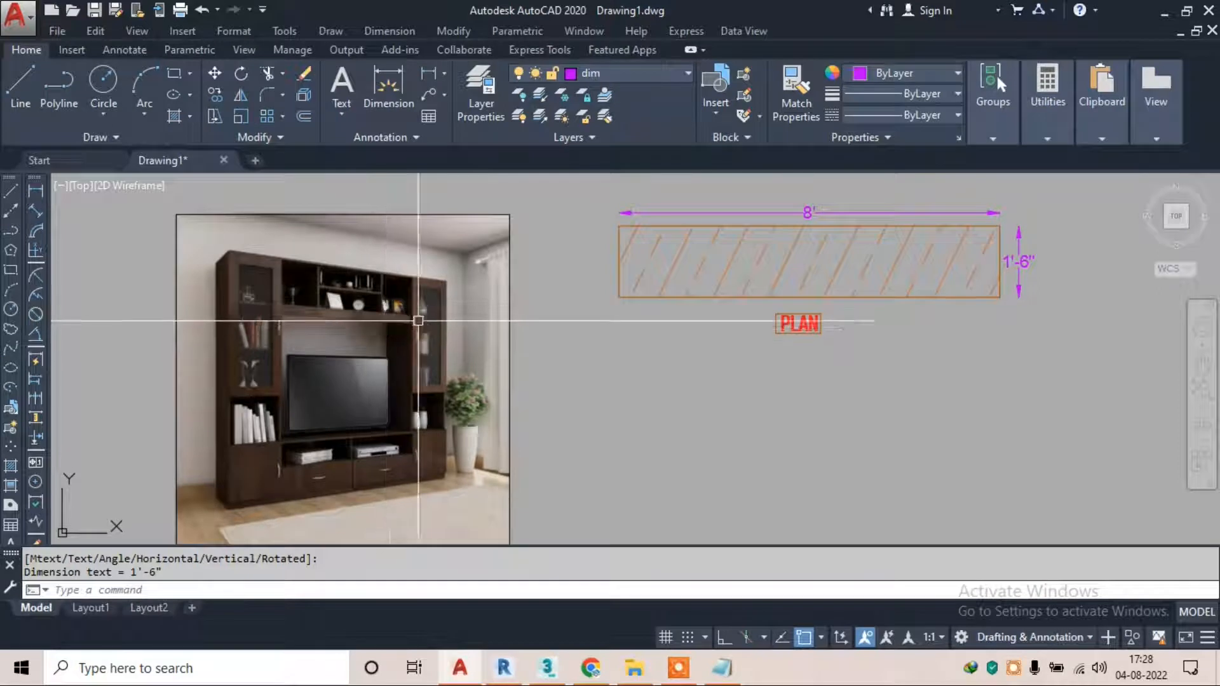
scroll(474, 282, down, 2)
click(722, 668)
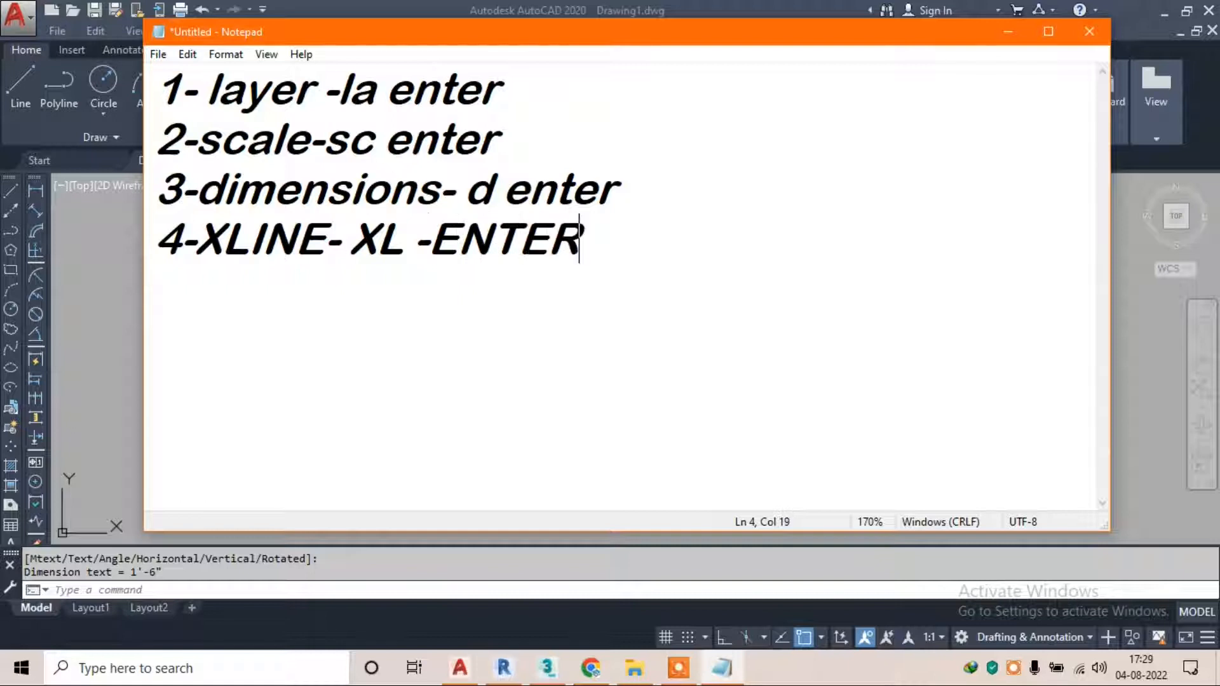
key(alt+Tab)
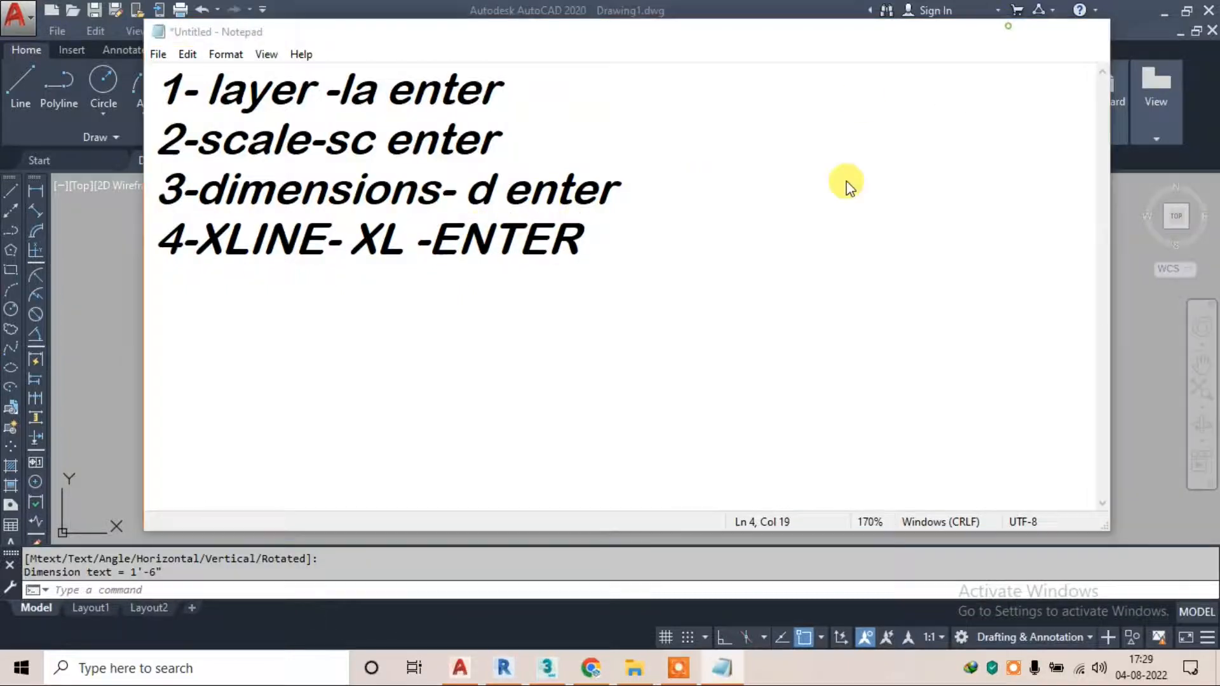
text(xl)
key(Return)
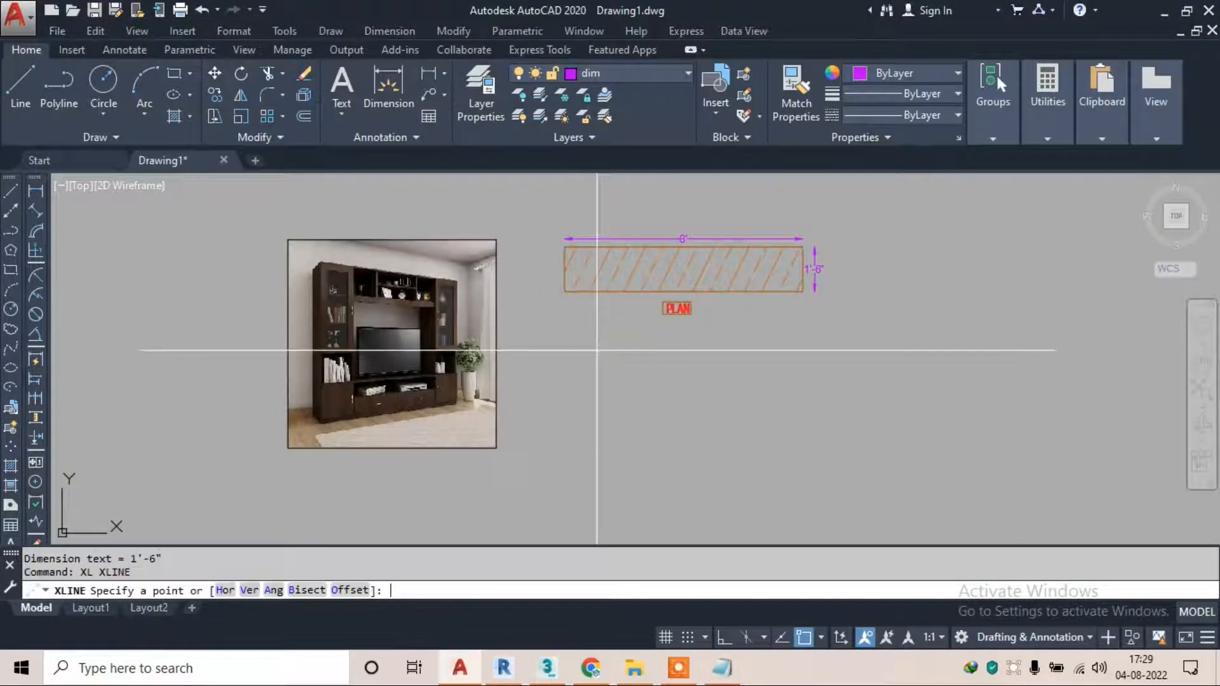
scroll(575, 299, up, 2)
click(549, 288)
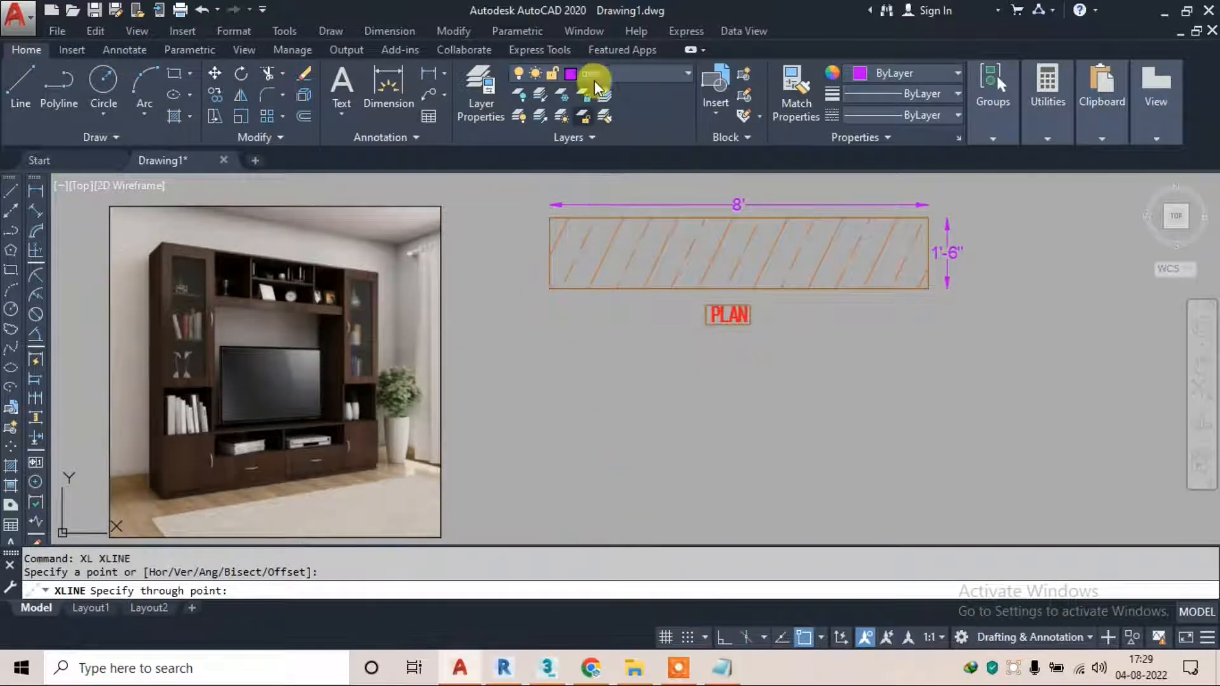
key(Escape)
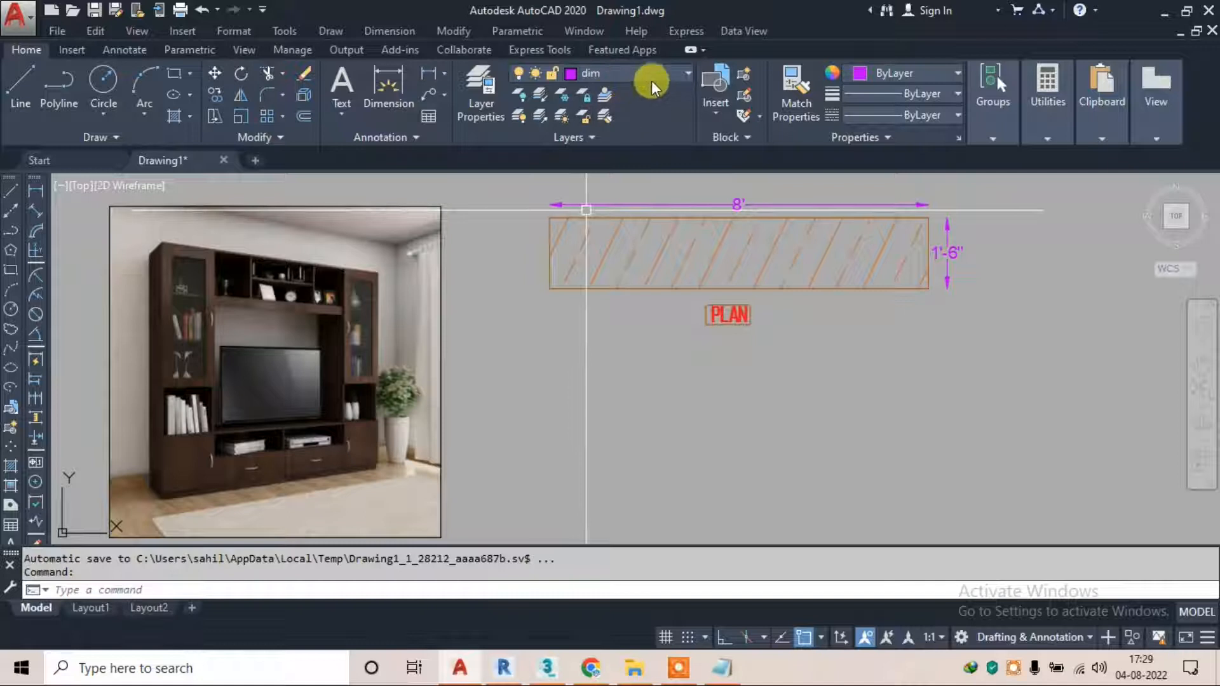
Make the wood layer current and draw a vertical construction line with Ortho through the plan rectangle's lower-left corner
click(658, 75)
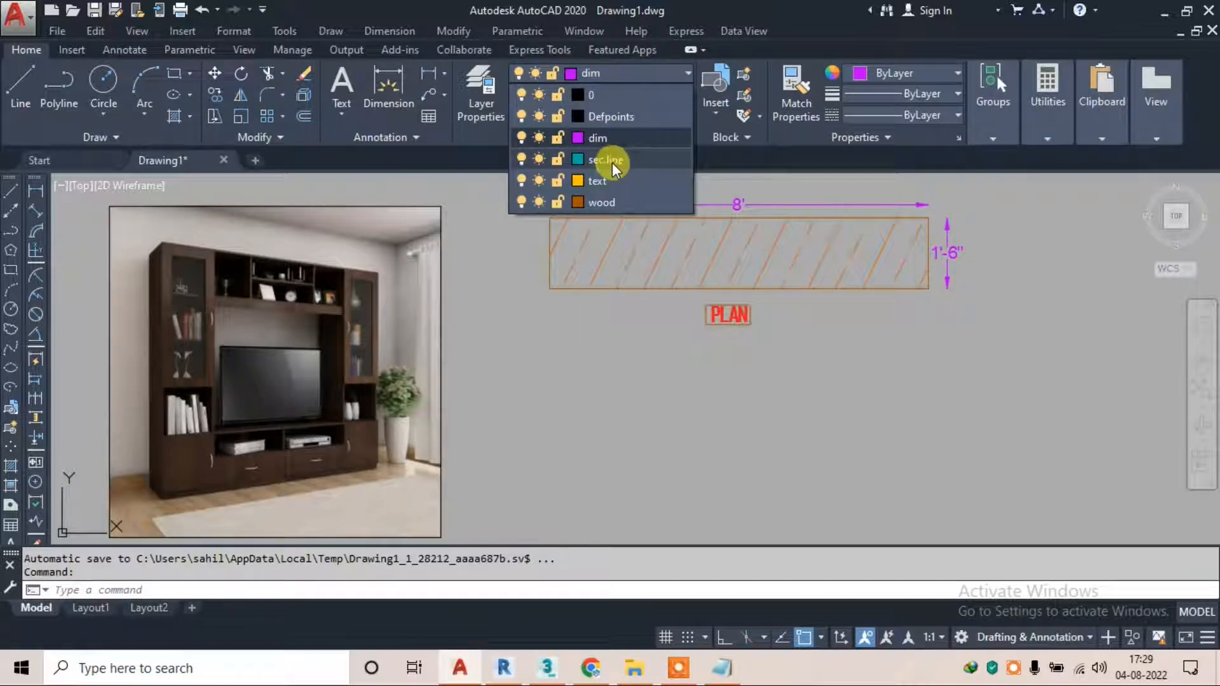
click(605, 205)
key(Escape)
key(Escape)
text(xl)
key(Return)
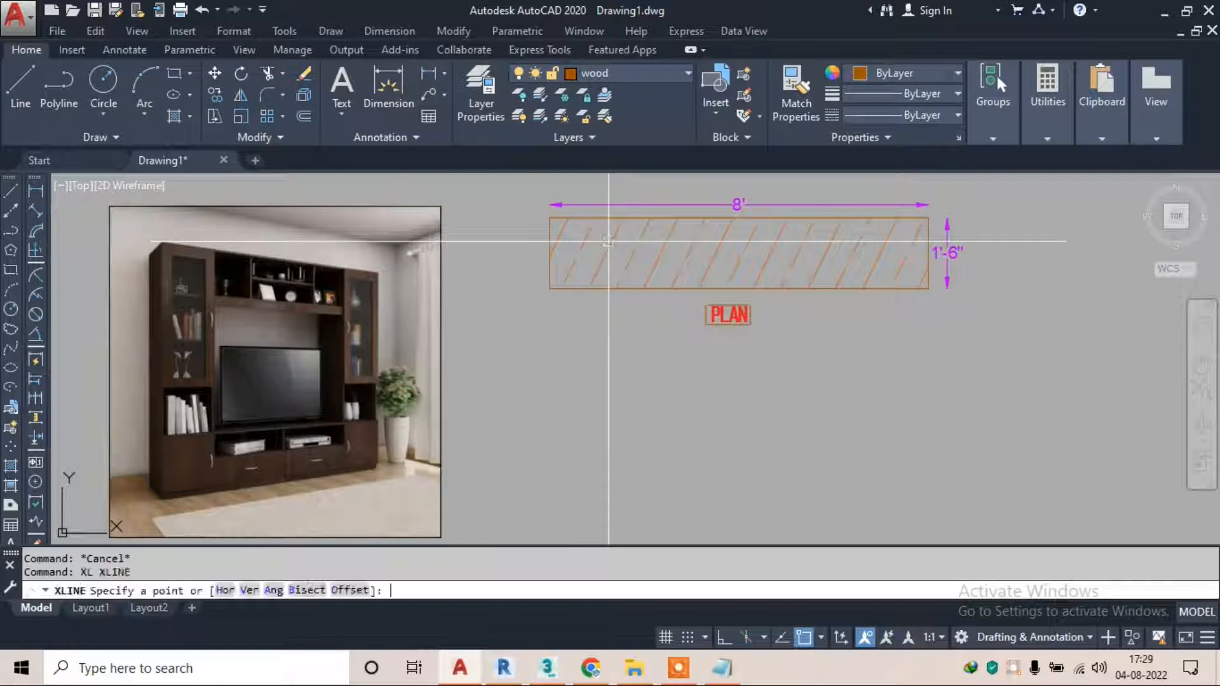
click(549, 287)
click(723, 636)
click(559, 468)
key(Escape)
Draw a second vertical construction line through the plan rectangle's lower-right corner
key(Return)
click(929, 289)
click(929, 328)
key(Escape)
scroll(667, 342, down, 3)
middle_drag(671, 364, 599, 294)
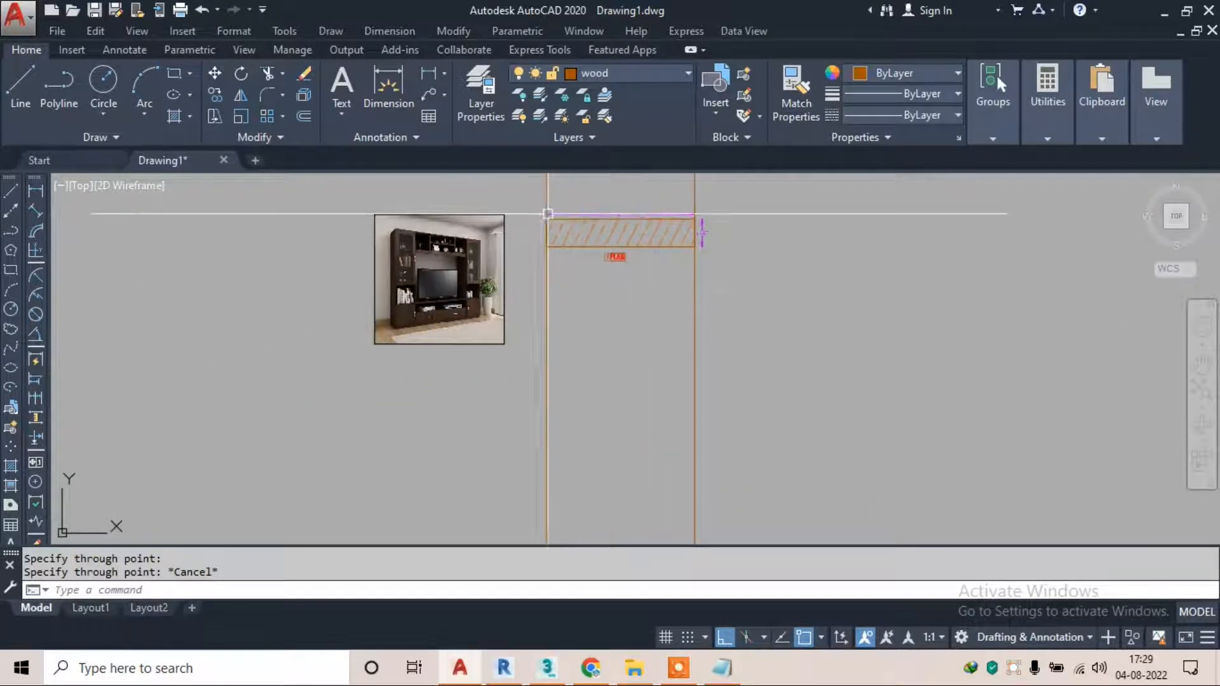
Draw a horizontal line well below the plan, crossing both vertical construction lines
scroll(541, 211, up, 2)
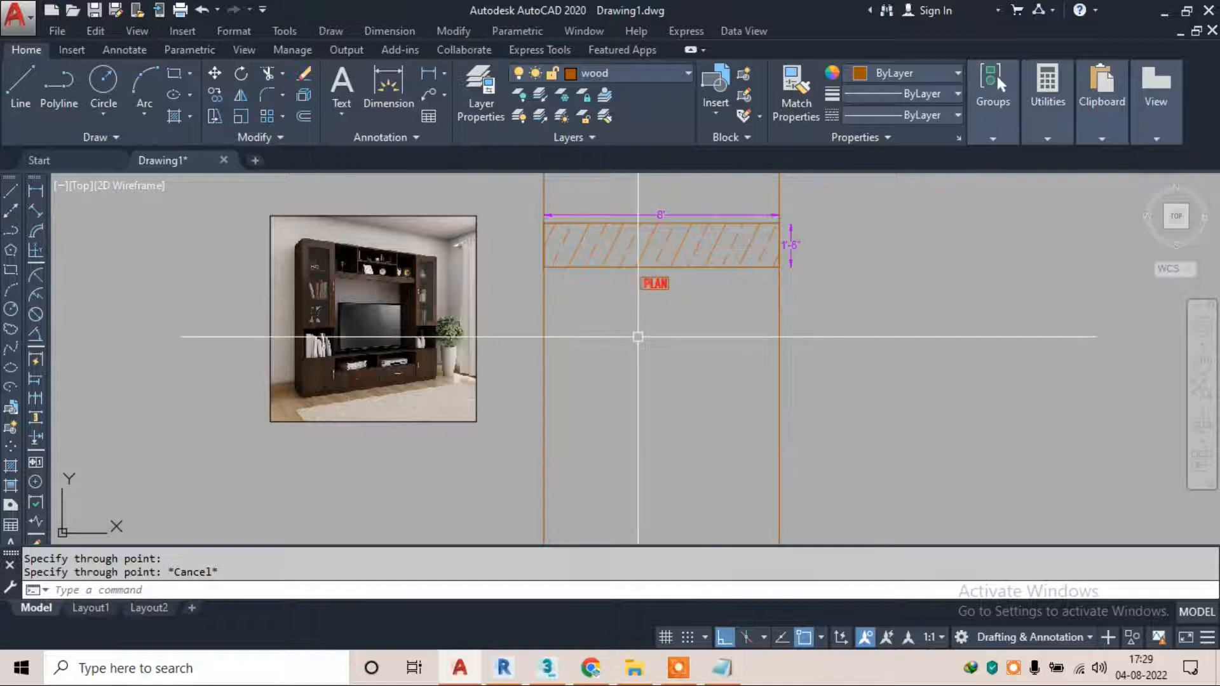
text(l)
key(Return)
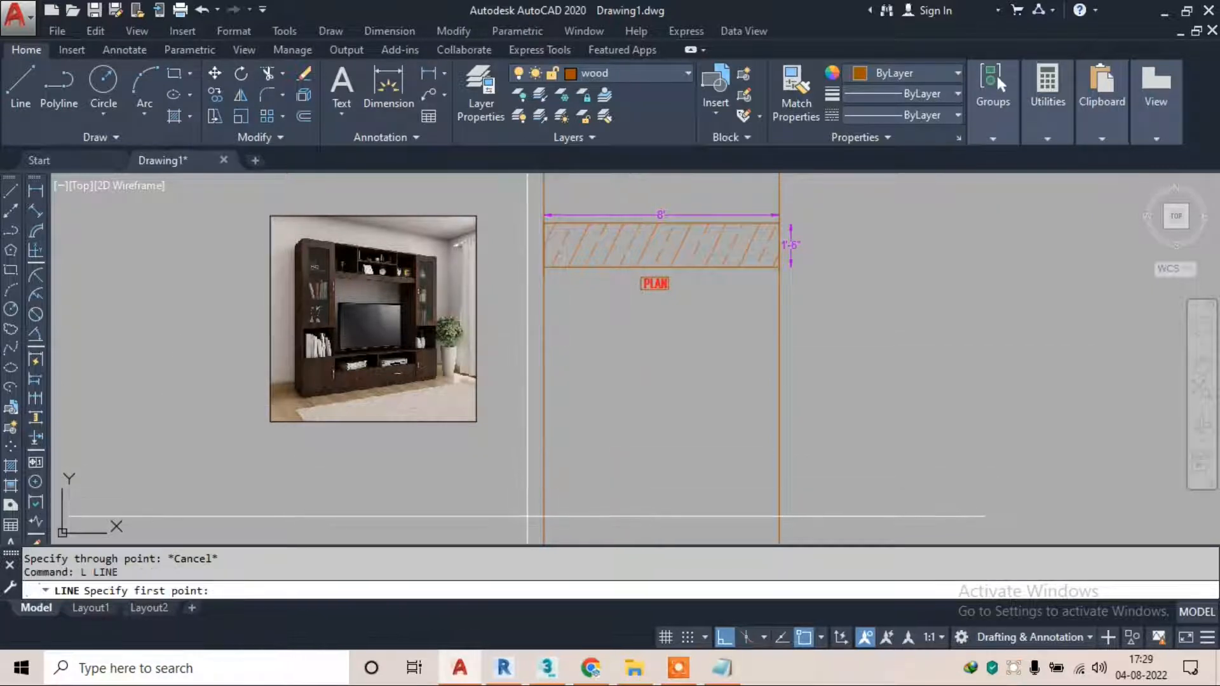
click(530, 516)
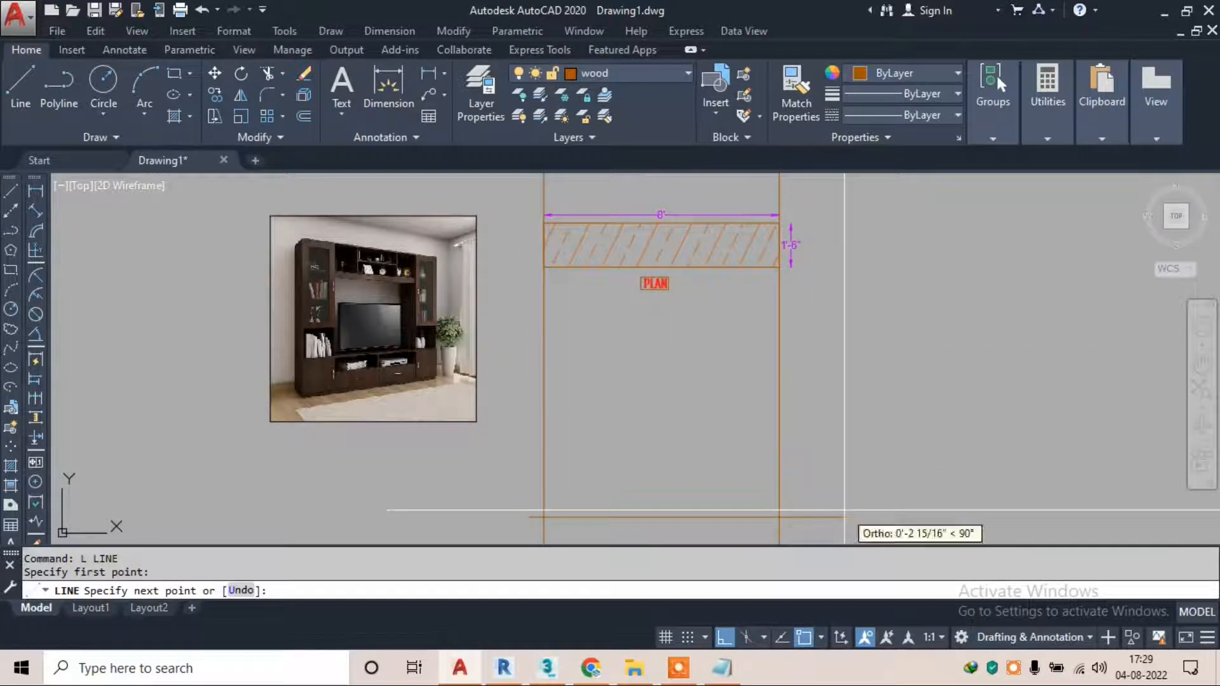
key(Escape)
key(Escape)
Trim the horizontal line's overhanging ends and the parts of the construction lines below it
middle_drag(744, 386, 720, 330)
text(Tr)
key(Return)
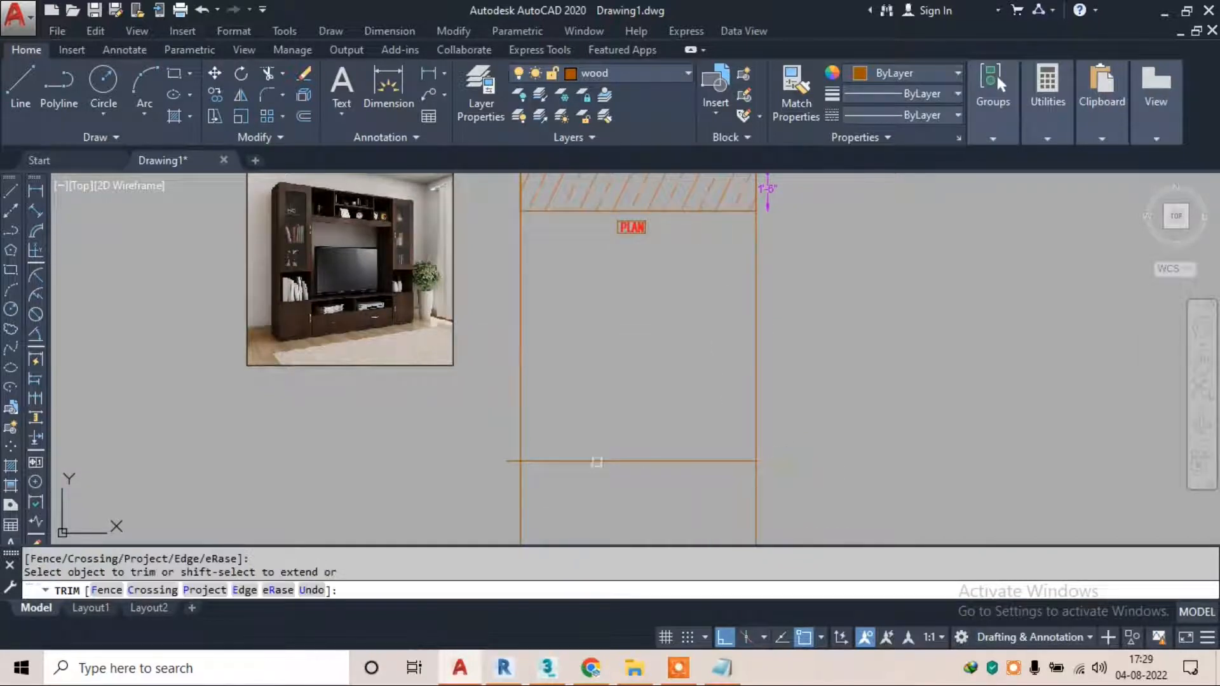
click(483, 468)
click(705, 493)
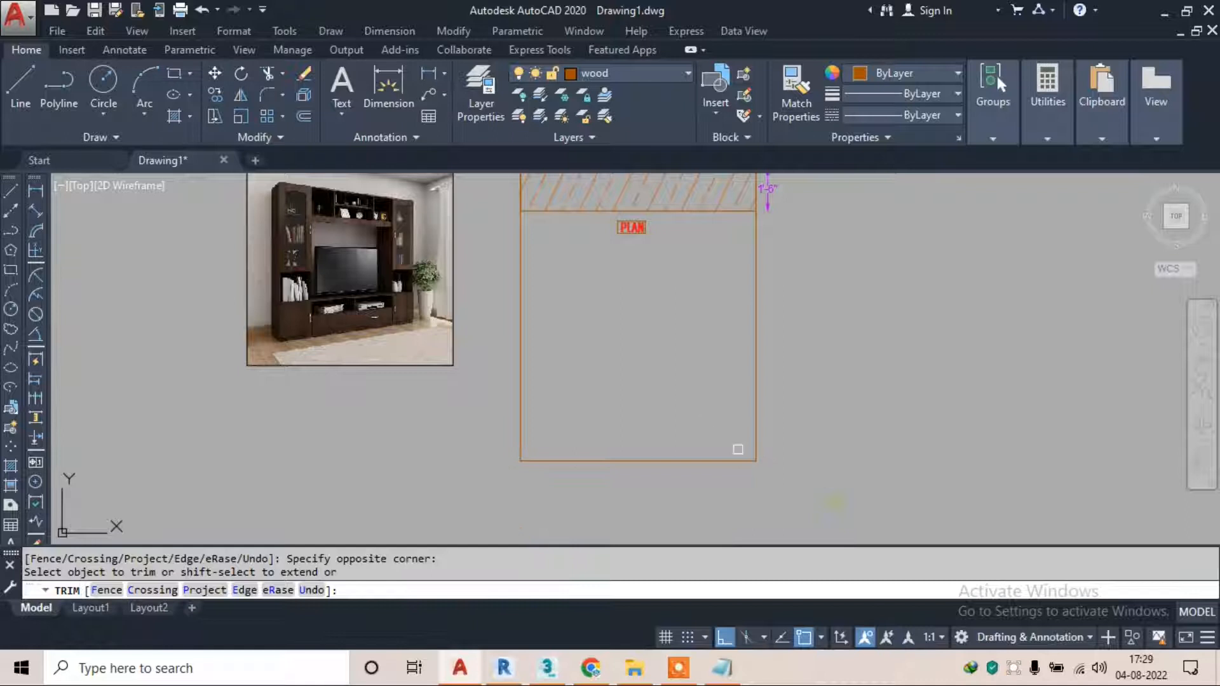
scroll(670, 356, down, 2)
scroll(616, 341, up, 2)
key(Escape)
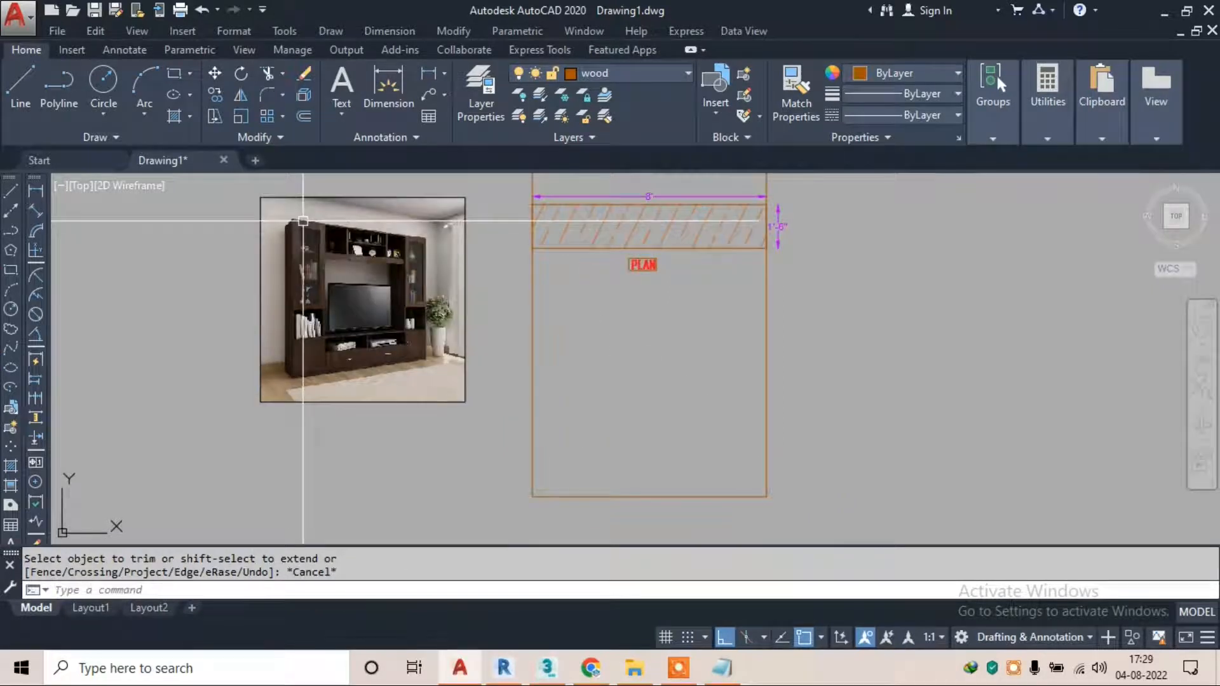
Draw a vertical line on the reference image beside the TV unit's left side to mark its height
scroll(311, 226, up, 2)
click(21, 86)
scroll(281, 247, up, 2)
click(241, 209)
scroll(238, 296, down, 2)
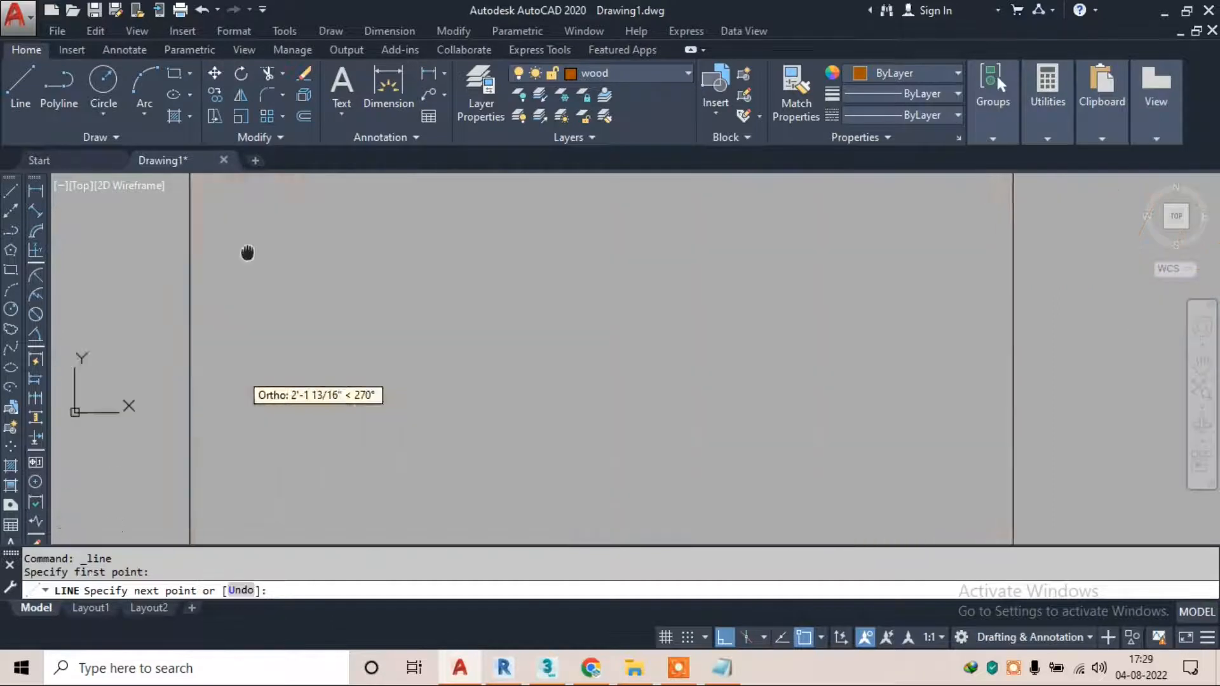
scroll(251, 331, up, 2)
click(256, 469)
scroll(280, 438, down, 3)
key(Escape)
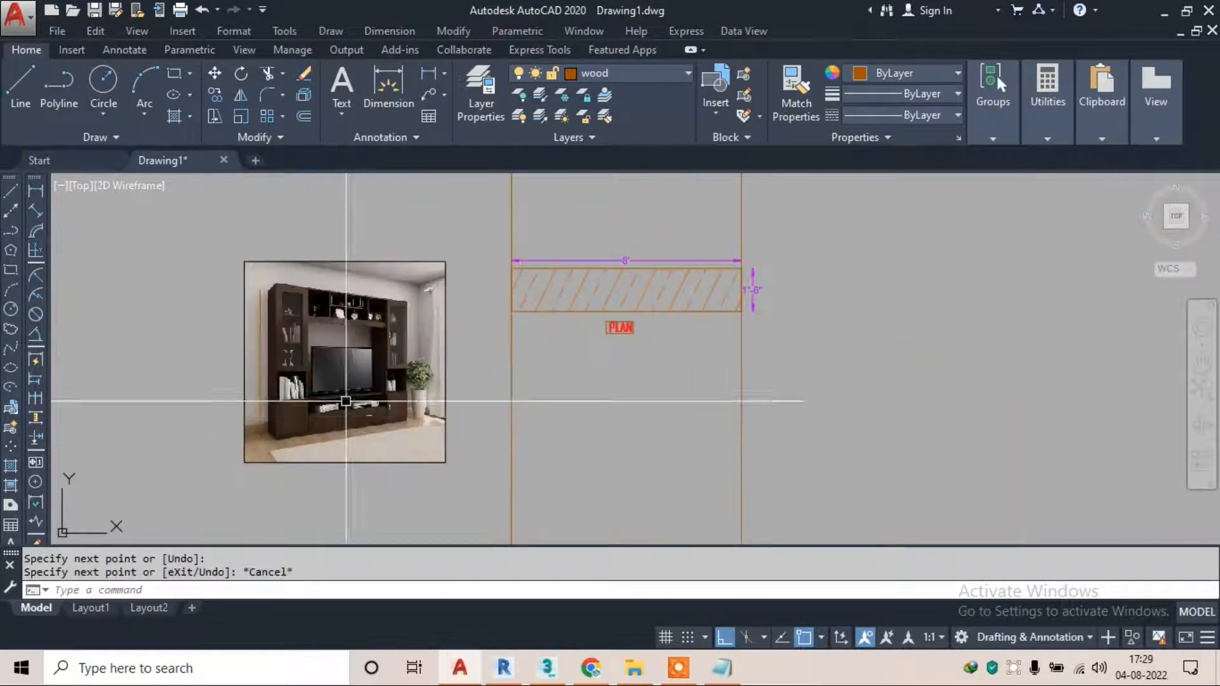
Offset the horizontal base line 7' upward to form the top edge of the elevation
text(o)
key(Return)
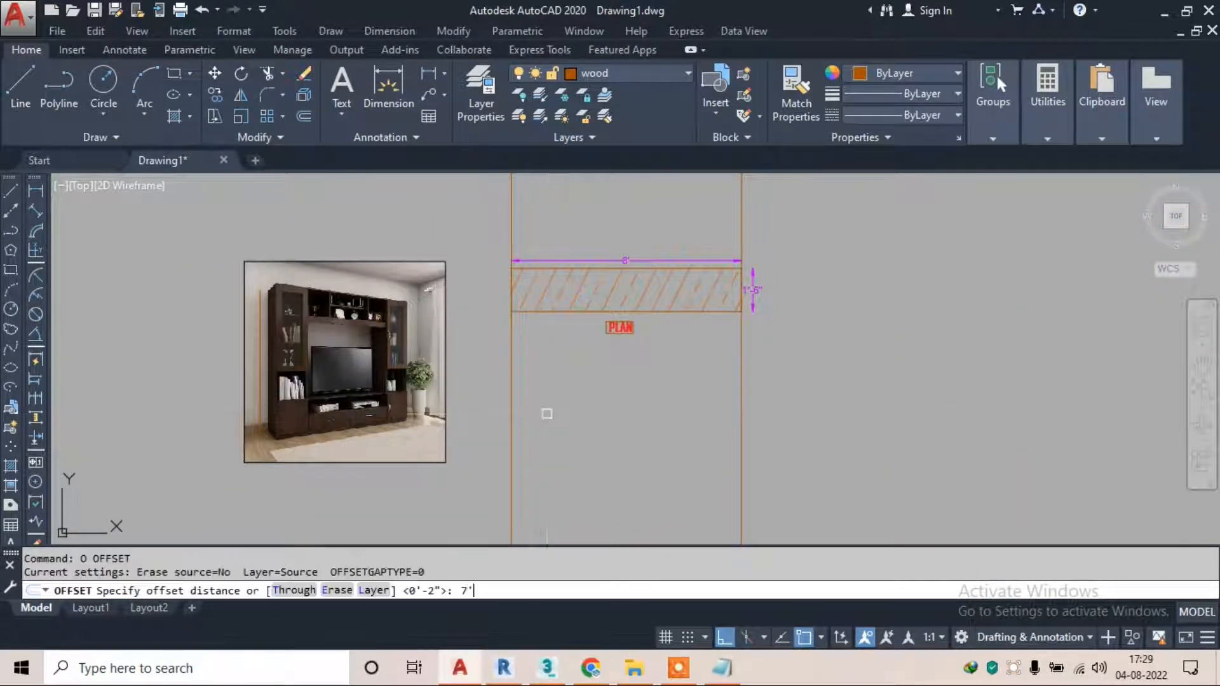
text(7')
key(Return)
middle_drag(566, 398, 573, 312)
click(644, 463)
click(646, 409)
key(Escape)
key(Escape)
key(Escape)
Trim the construction line segments between the plan and the elevation's top edge
middle_drag(611, 337, 611, 373)
text(tr)
key(Return)
key(Return)
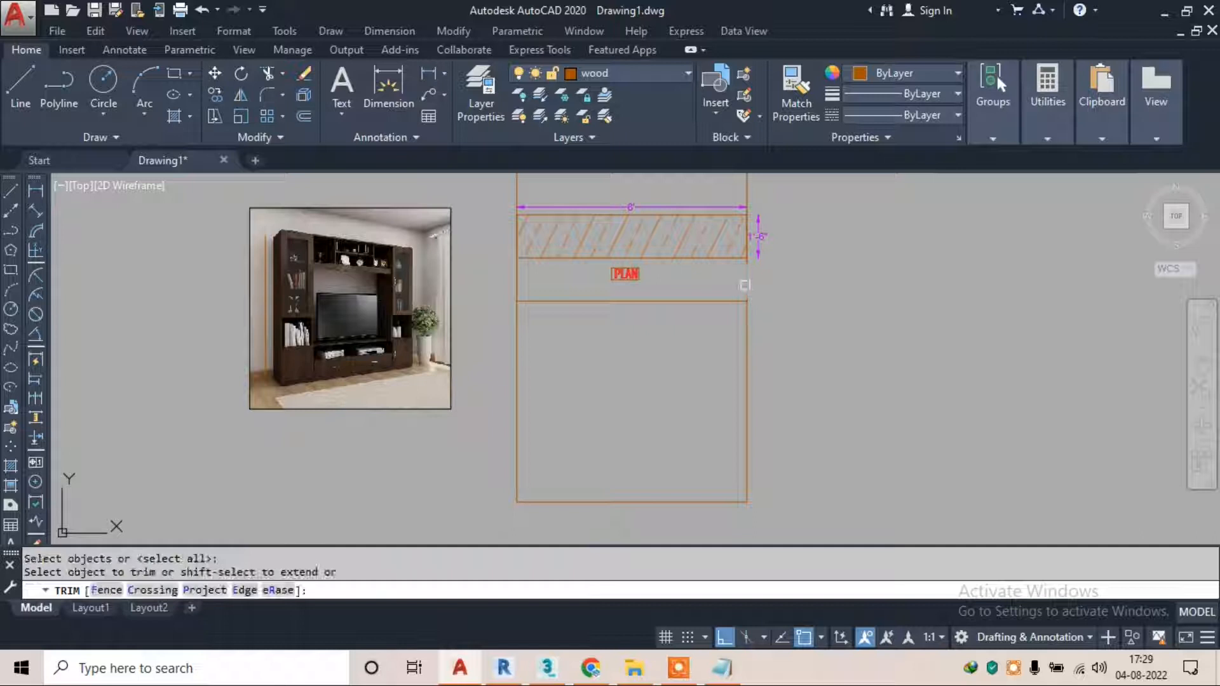
scroll(616, 316, down, 3)
key(Escape)
Erase the two leftover construction lines extending above the plan
click(714, 250)
click(468, 283)
text(e)
key(Return)
scroll(632, 429, up, 3)
scroll(661, 261, up, 6)
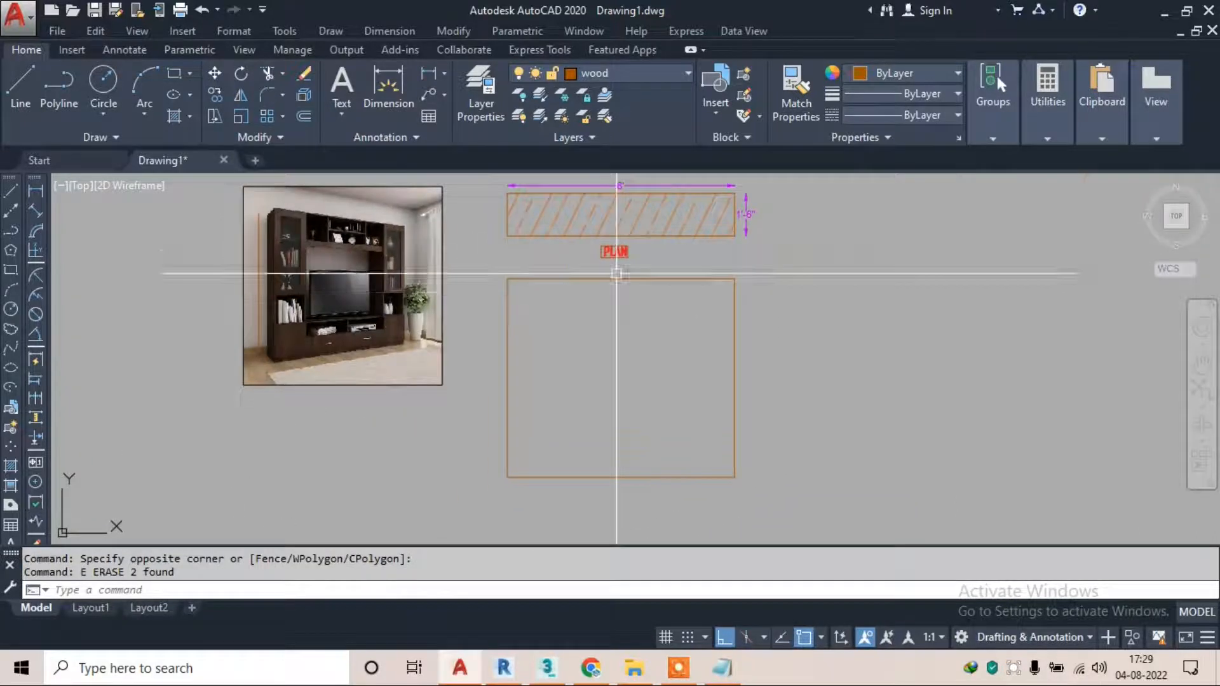
Copy the framed PLAN label straight down to just below the elevation outline
click(687, 220)
click(511, 296)
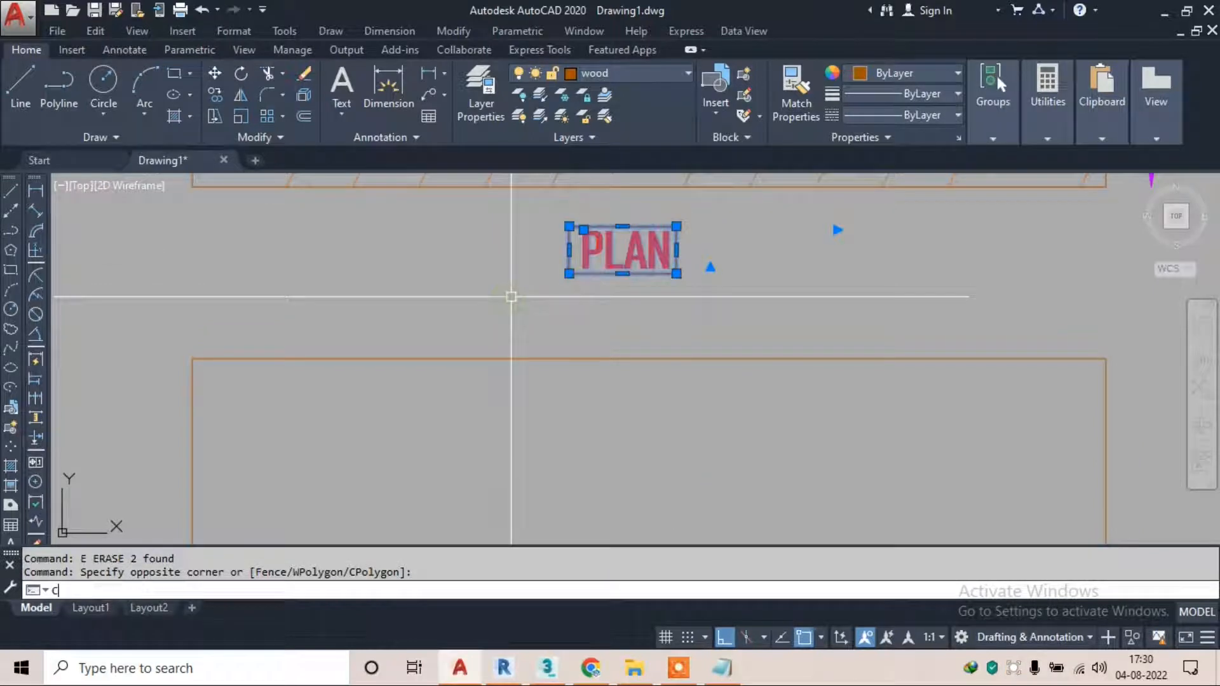
text(CO)
key(Return)
click(584, 270)
scroll(573, 255, down, 4)
middle_drag(546, 476, 536, 310)
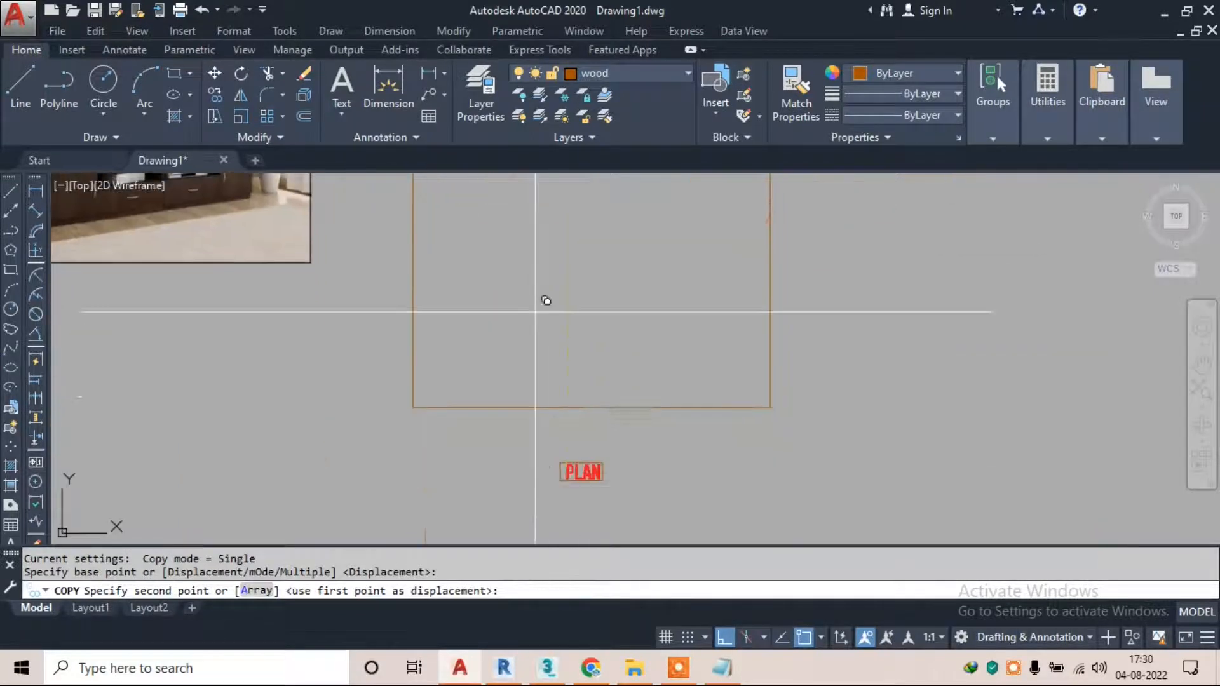
scroll(540, 415, up, 2)
key(Escape)
Erase the frame around the copied label and change its text to ELEVATION
scroll(575, 428, up, 3)
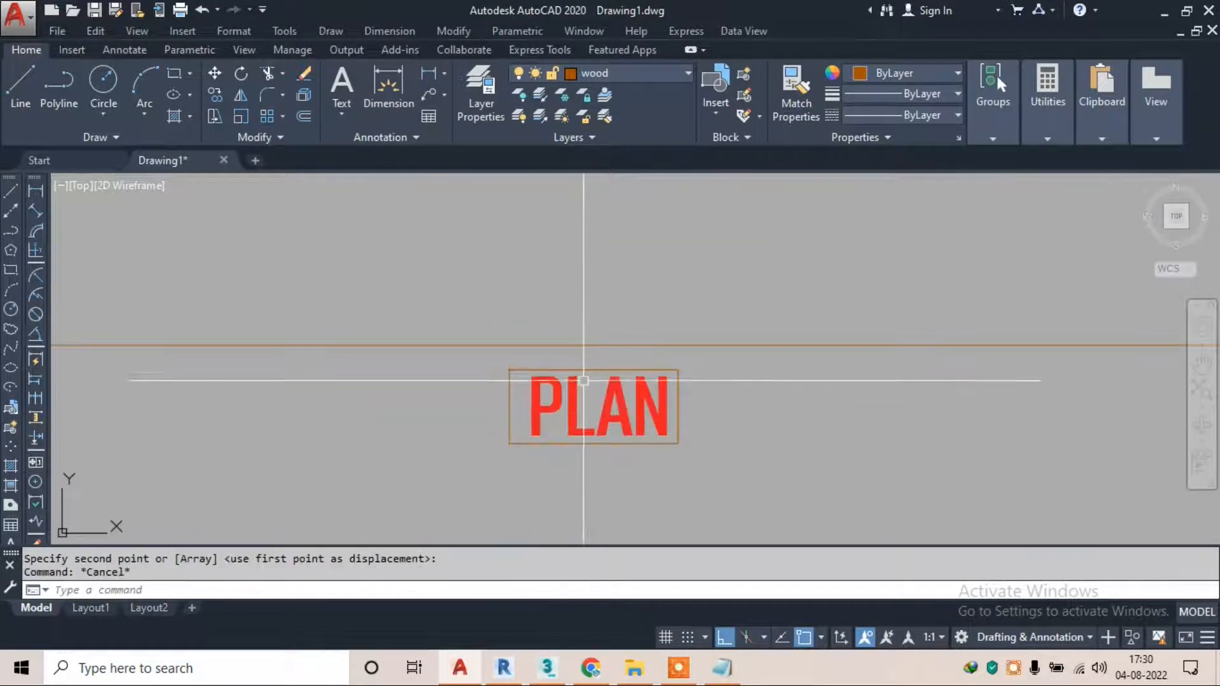
text(e)
key(Return)
click(557, 387)
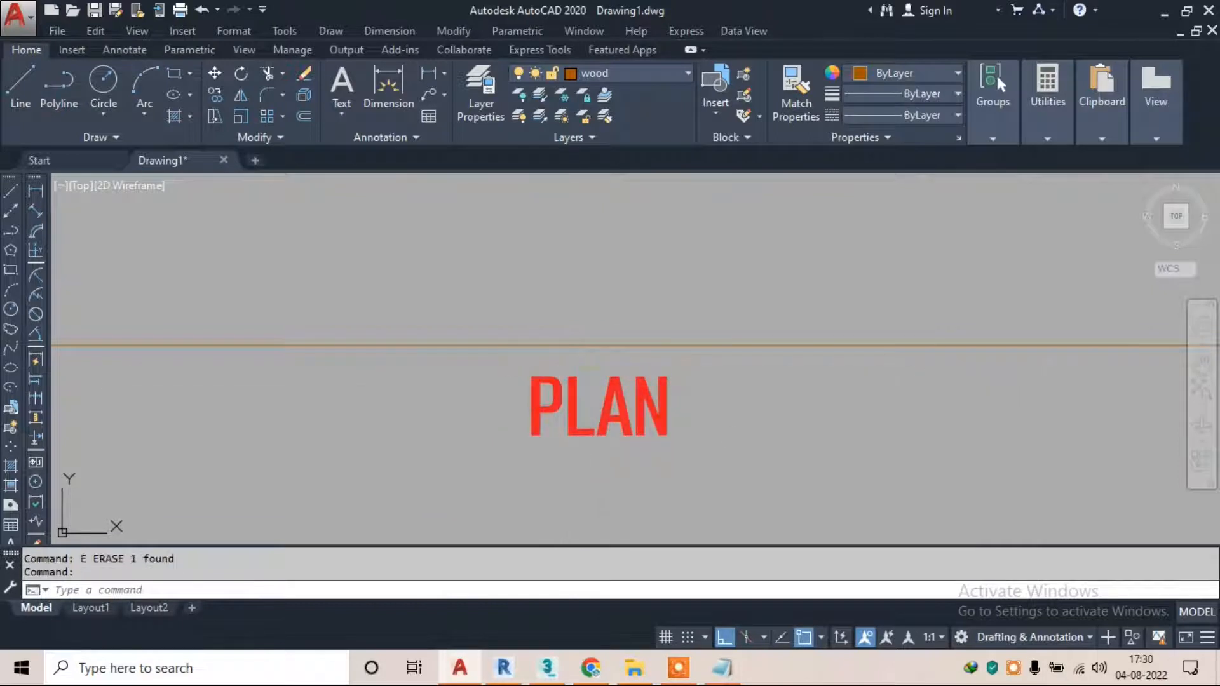
double_click(559, 387)
text(ELEVA)
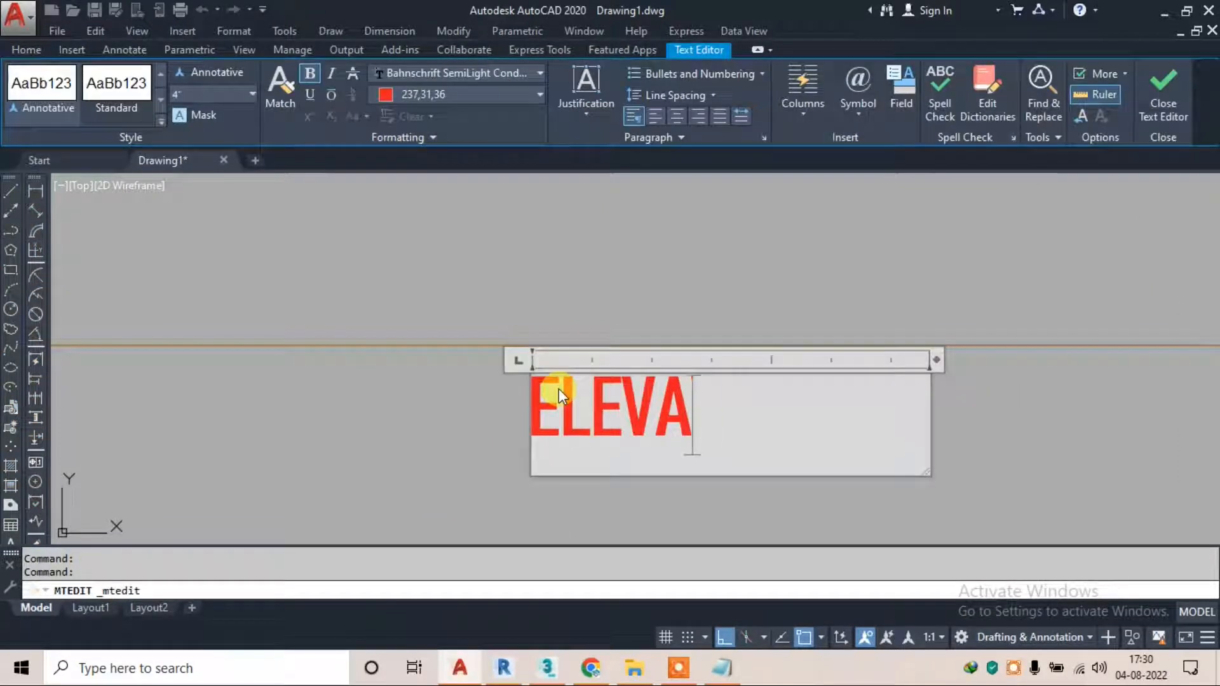
text(TION)
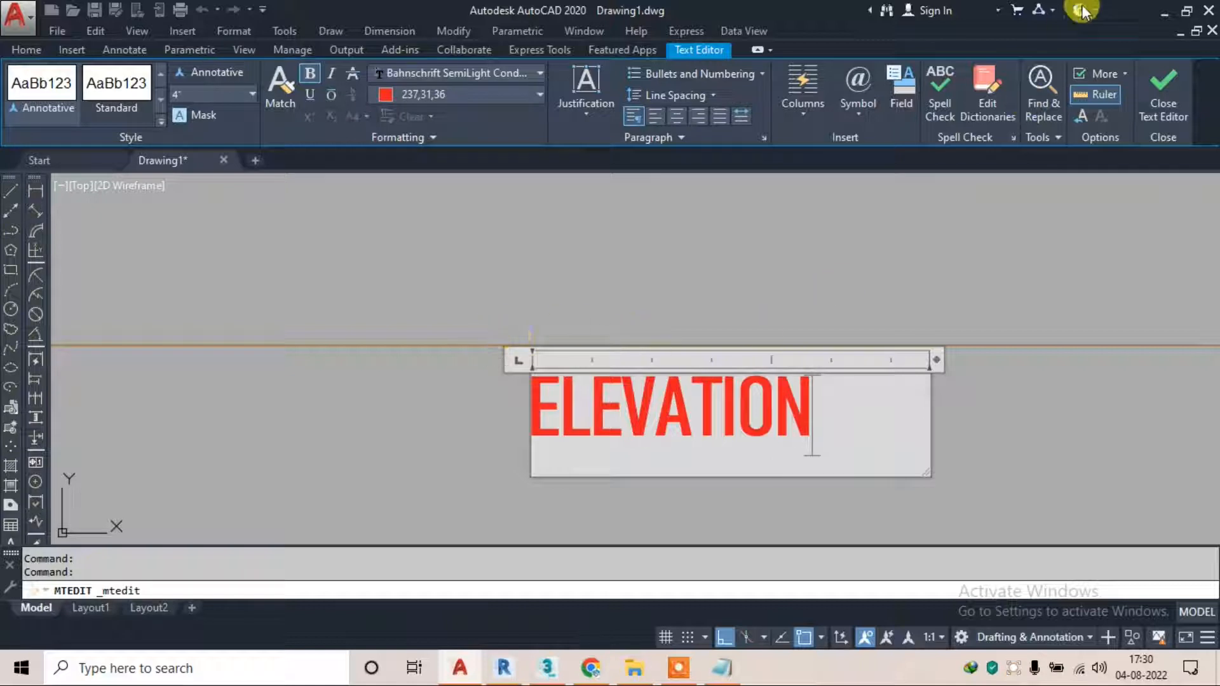
click(1160, 107)
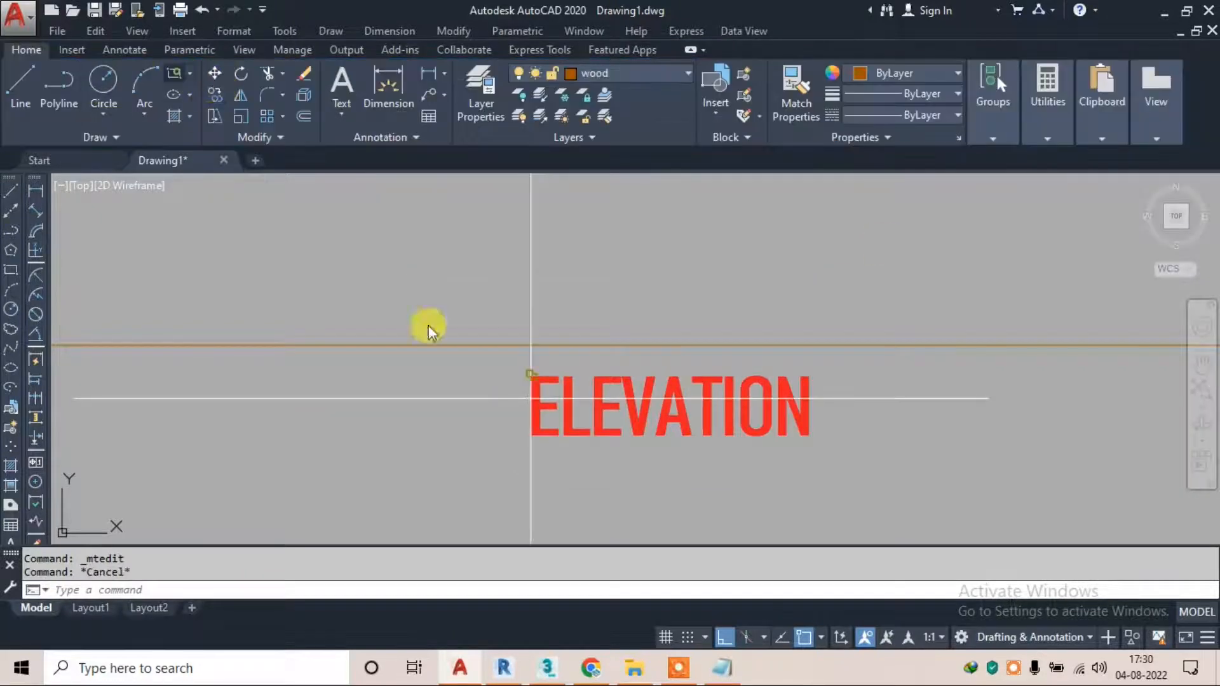
Draw a rectangular frame around the ELEVATION label
scroll(575, 428, up, 2)
click(478, 331)
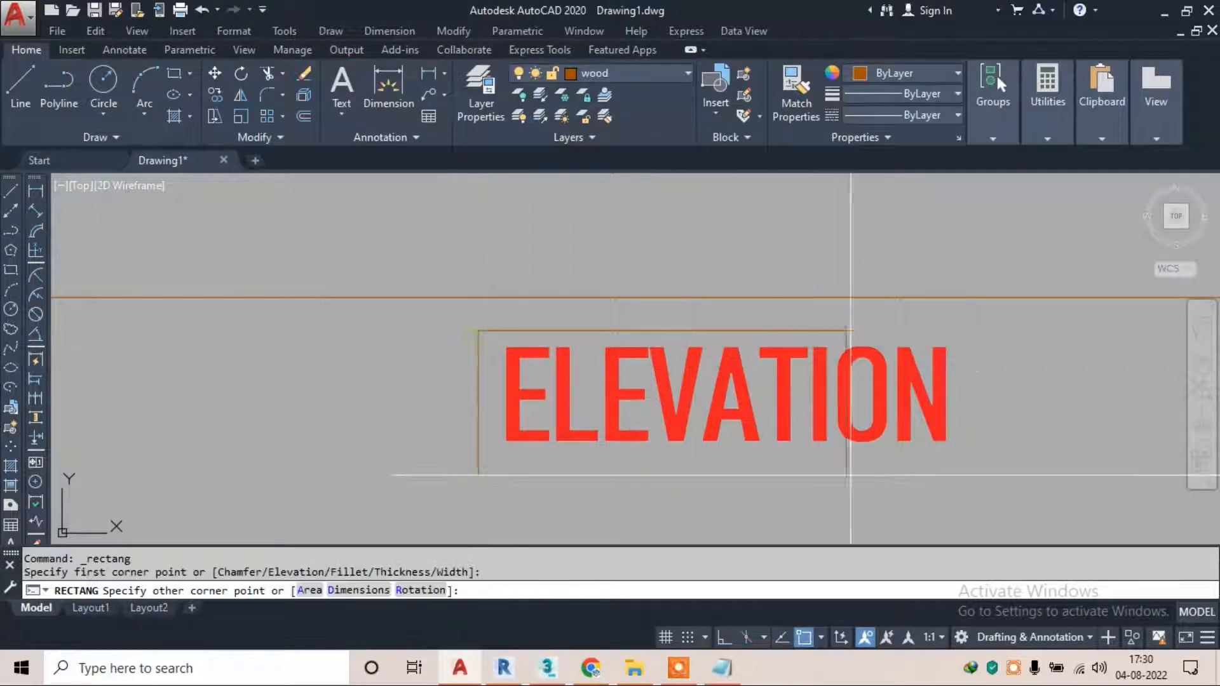
click(974, 465)
scroll(631, 397, down, 5)
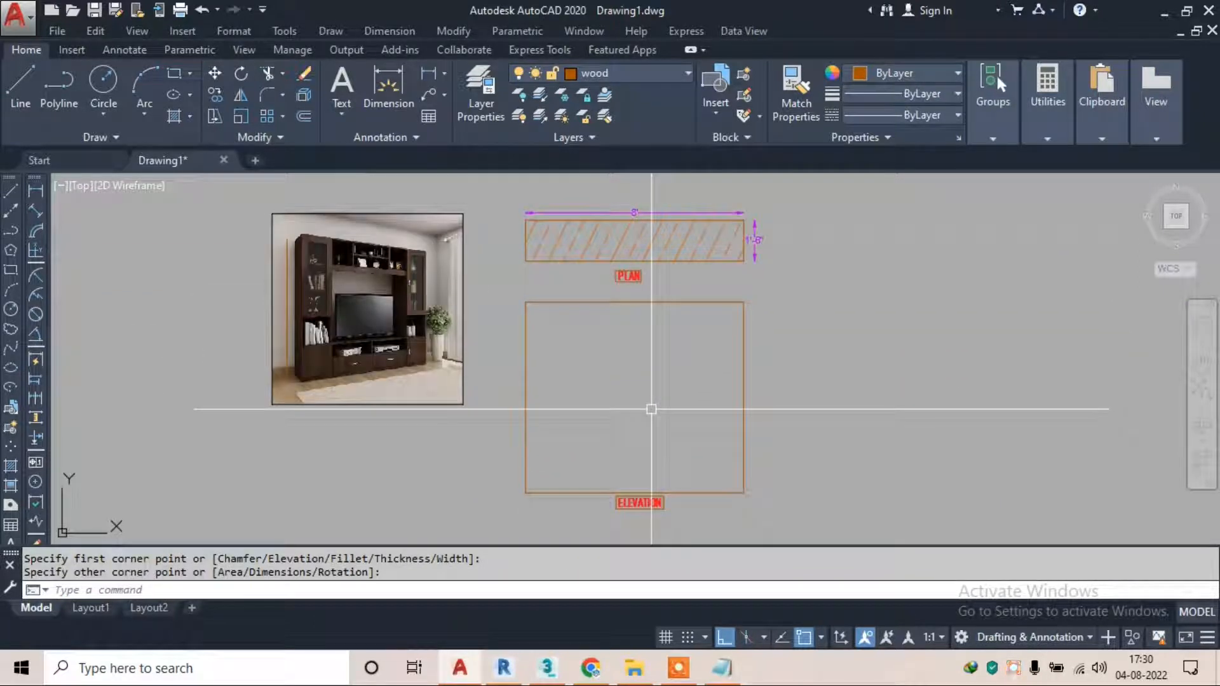
Examine the TV unit's top edge, cabinet door frames, shelves and base in the reference image
scroll(299, 254, up, 6)
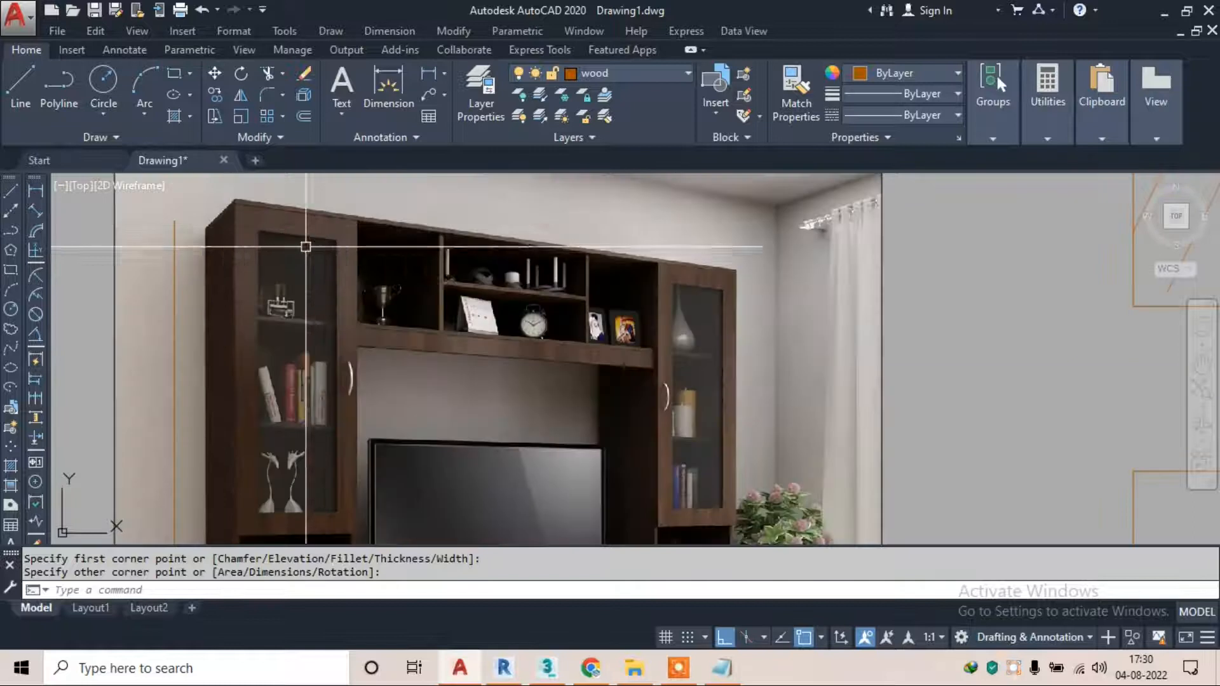
scroll(251, 208, up, 4)
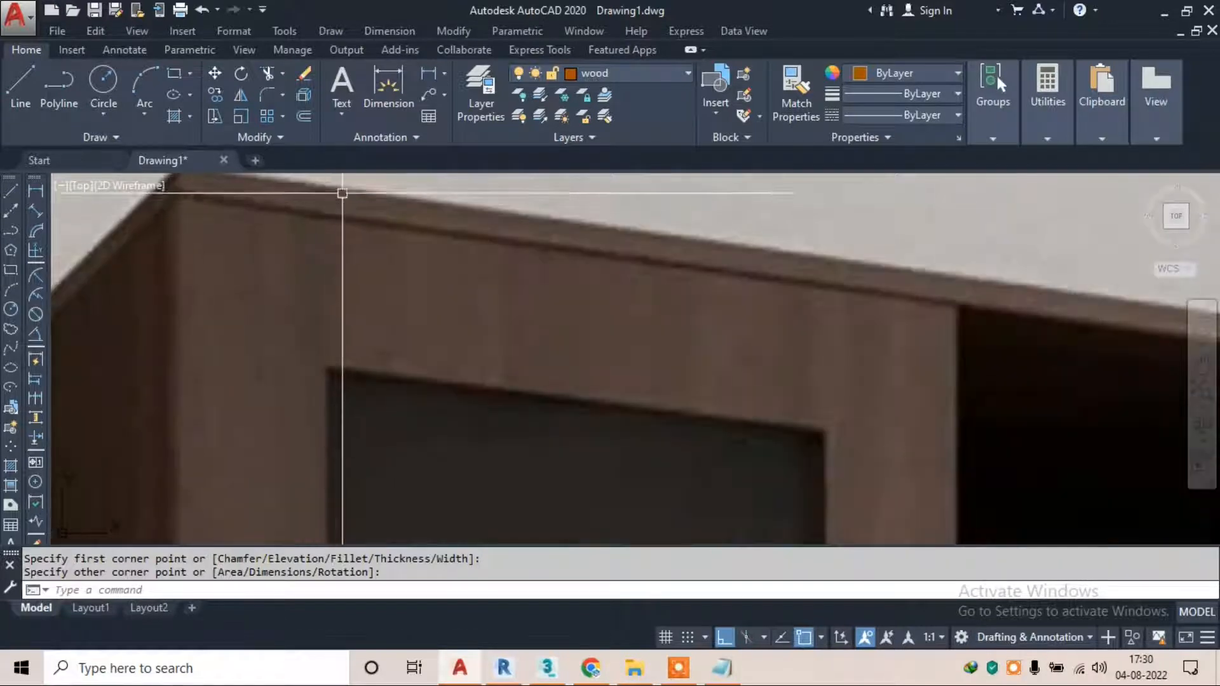
scroll(343, 205, down, 4)
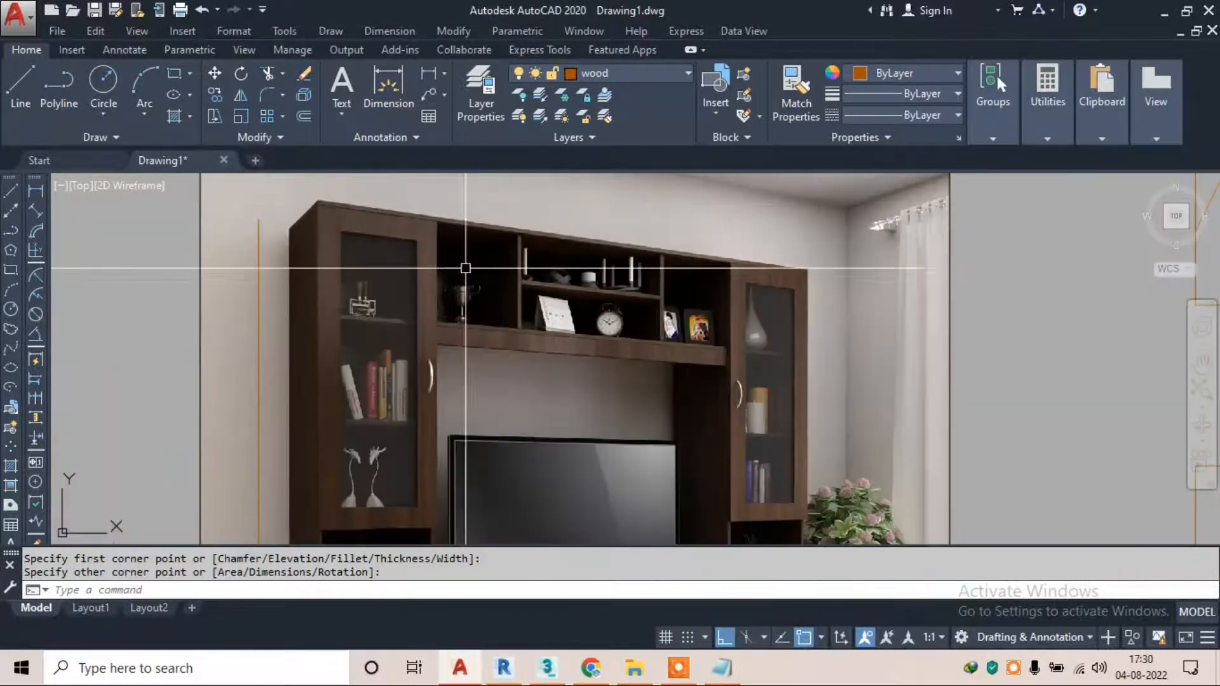
middle_drag(625, 469, 593, 439)
scroll(349, 422, up, 6)
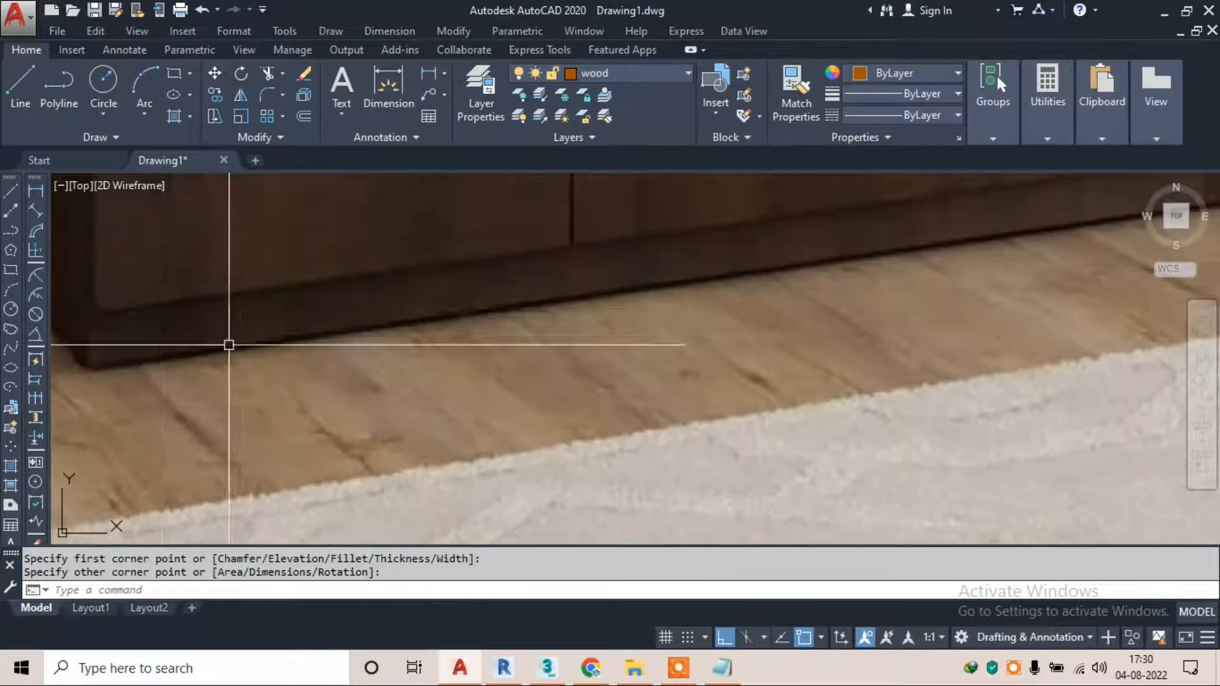
middle_drag(173, 315, 390, 330)
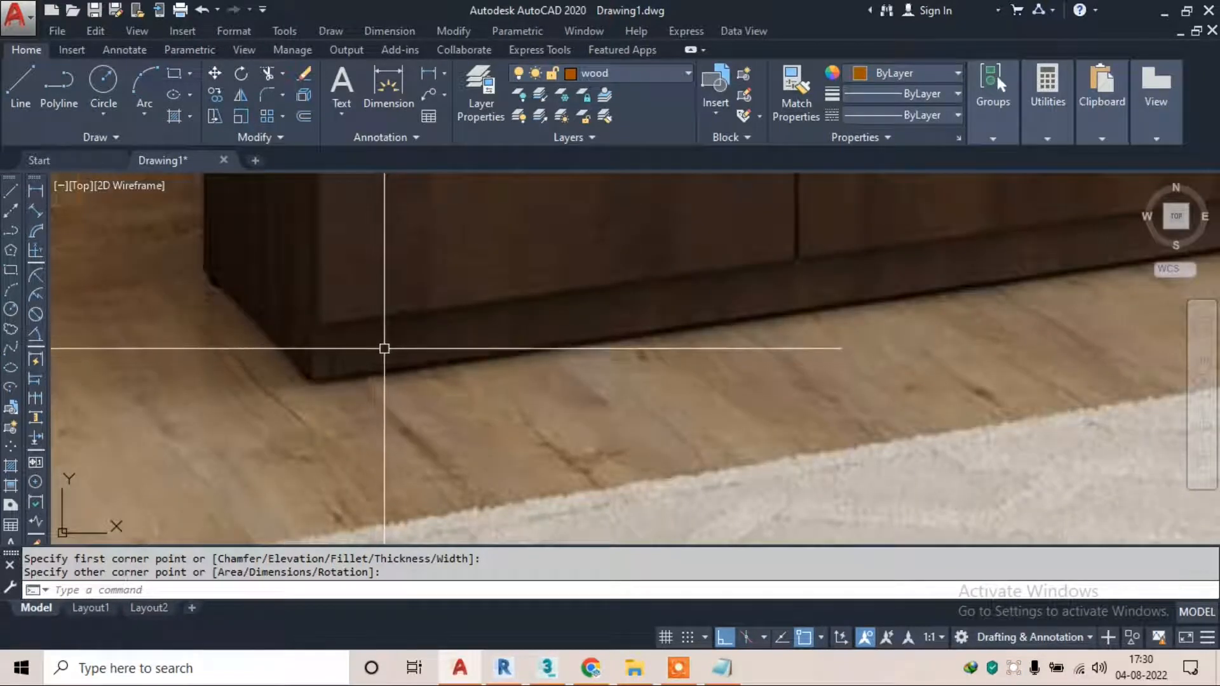
scroll(382, 343, down, 6)
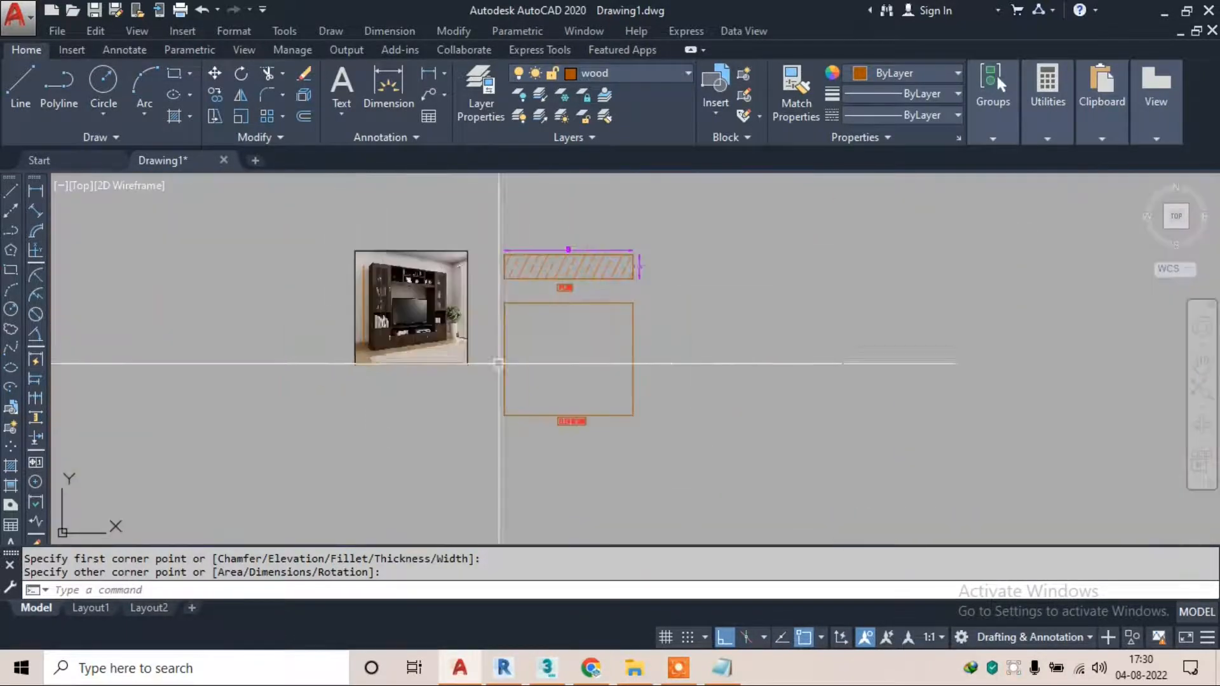
scroll(453, 272, up, 6)
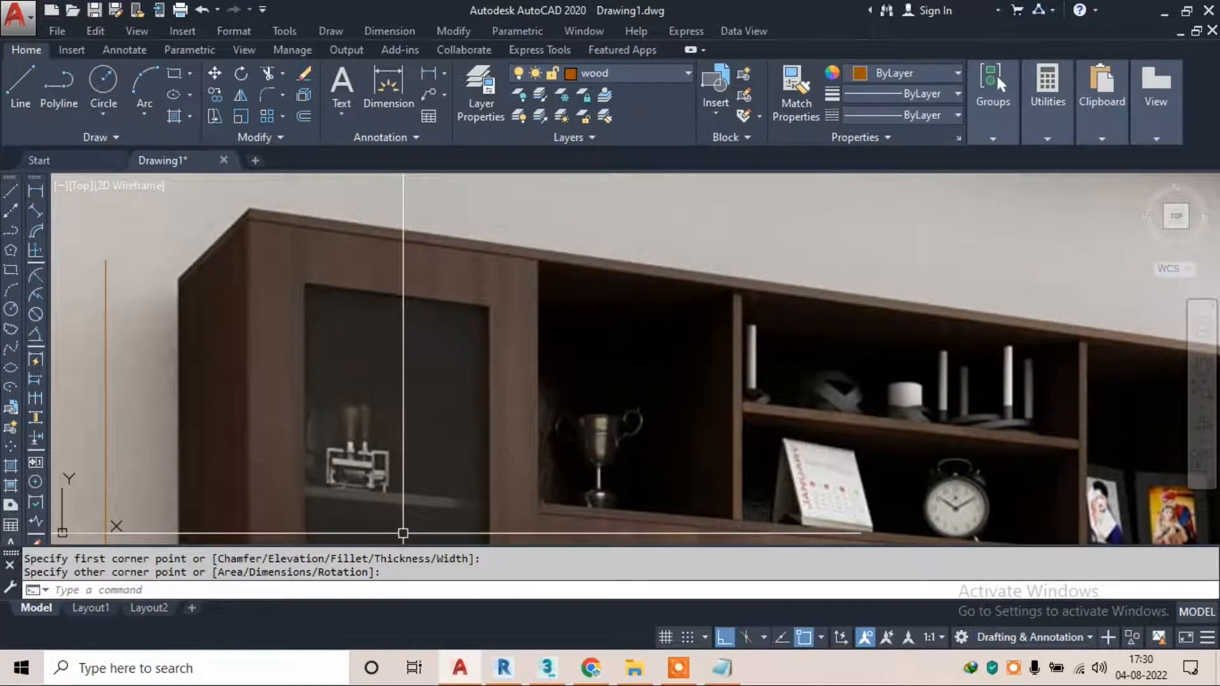
Switch to Calculator and convert 4 millimetres to inches
click(282, 665)
text(B)
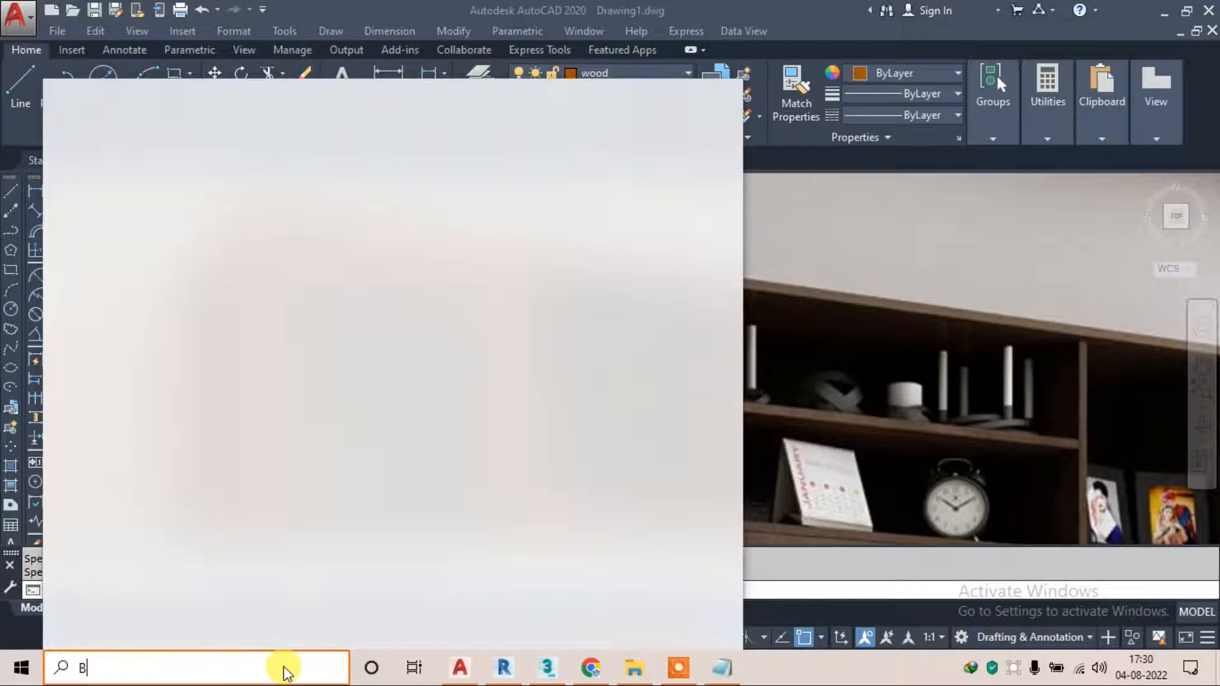
key(BackSpace)
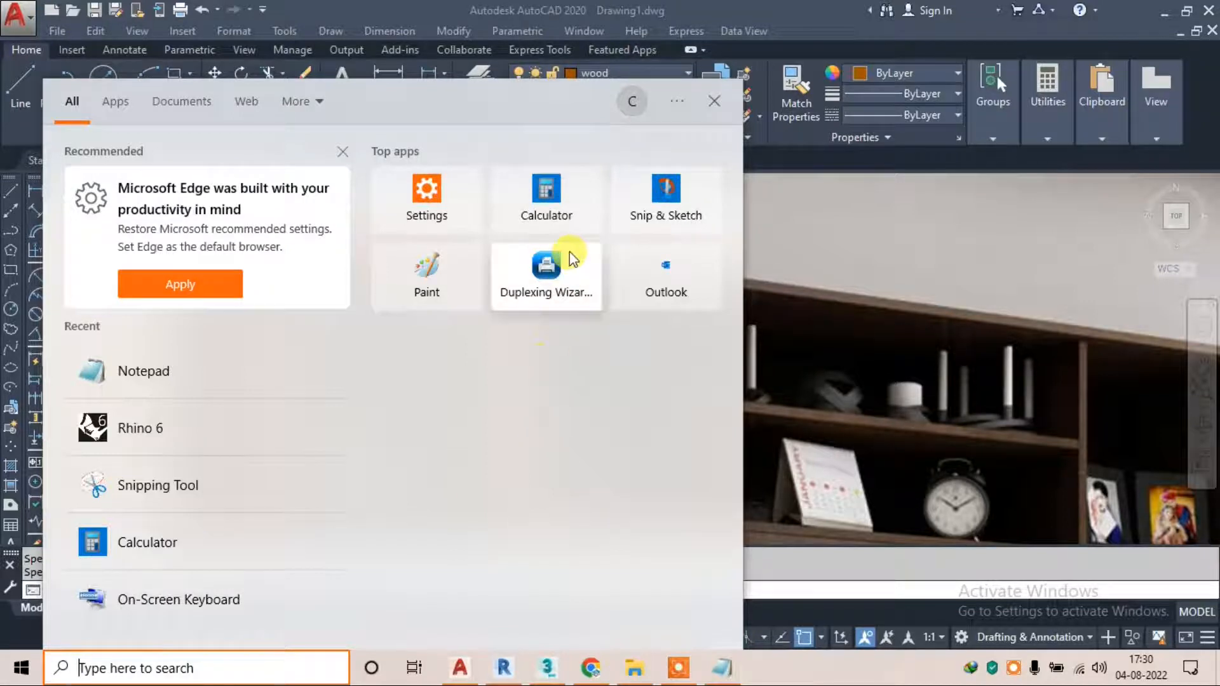
click(498, 197)
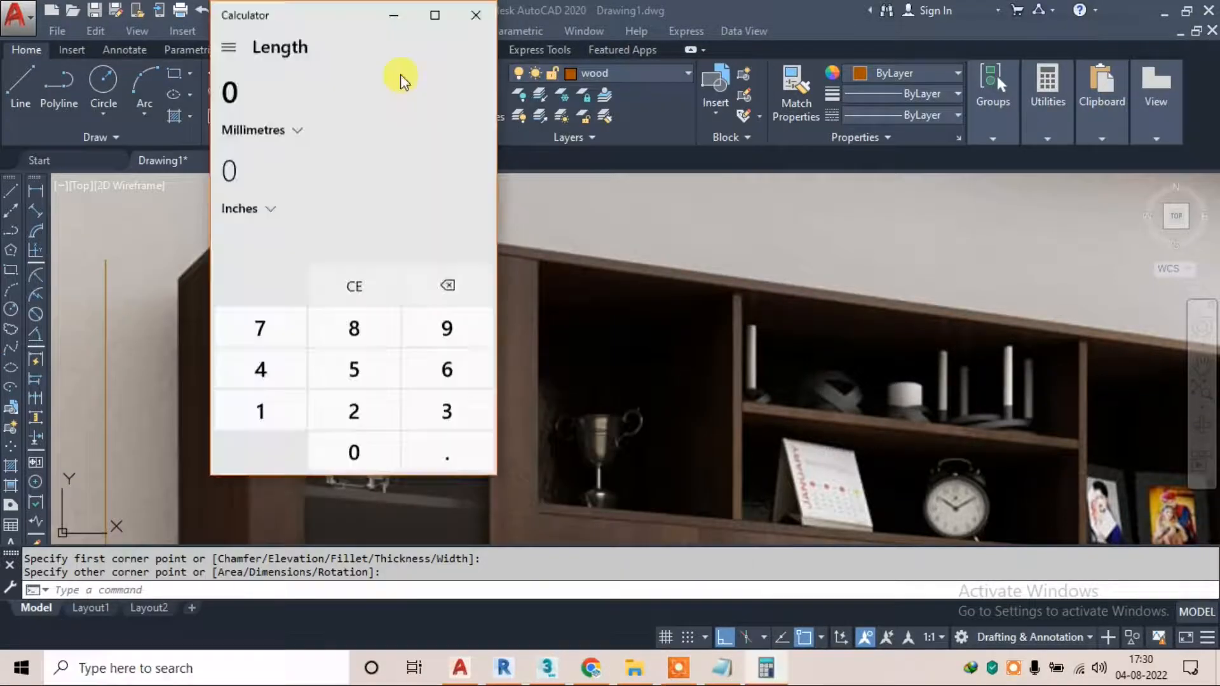
drag(299, 22, 597, 55)
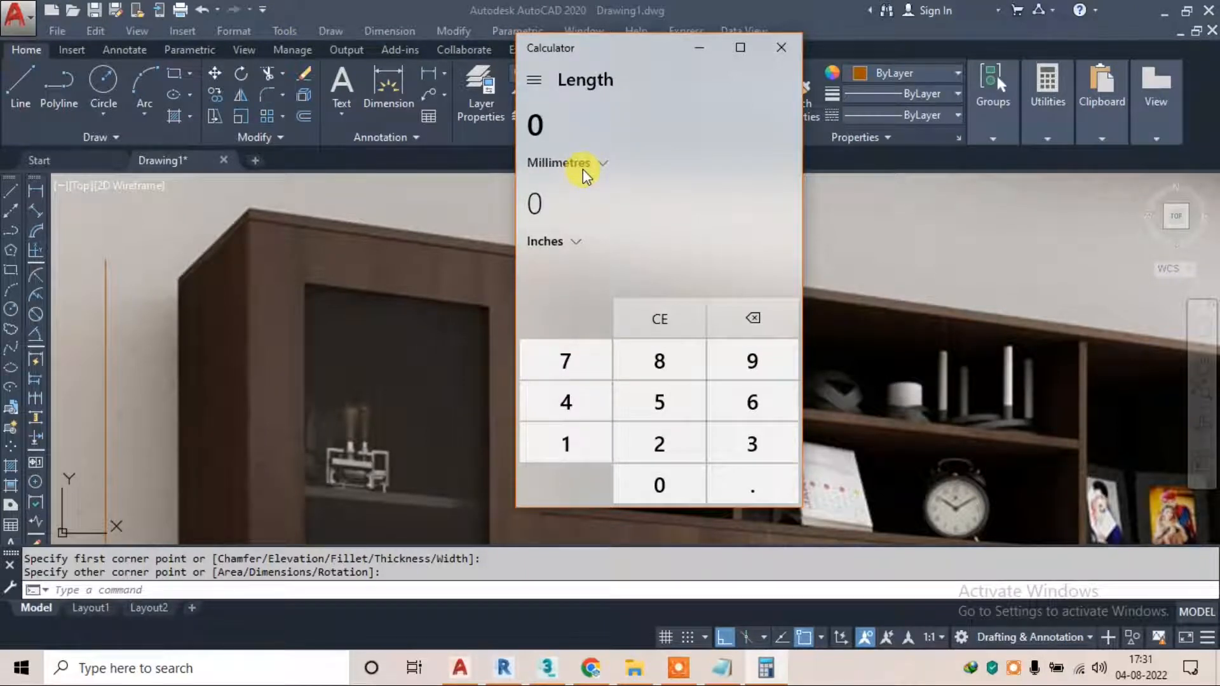
text(4)
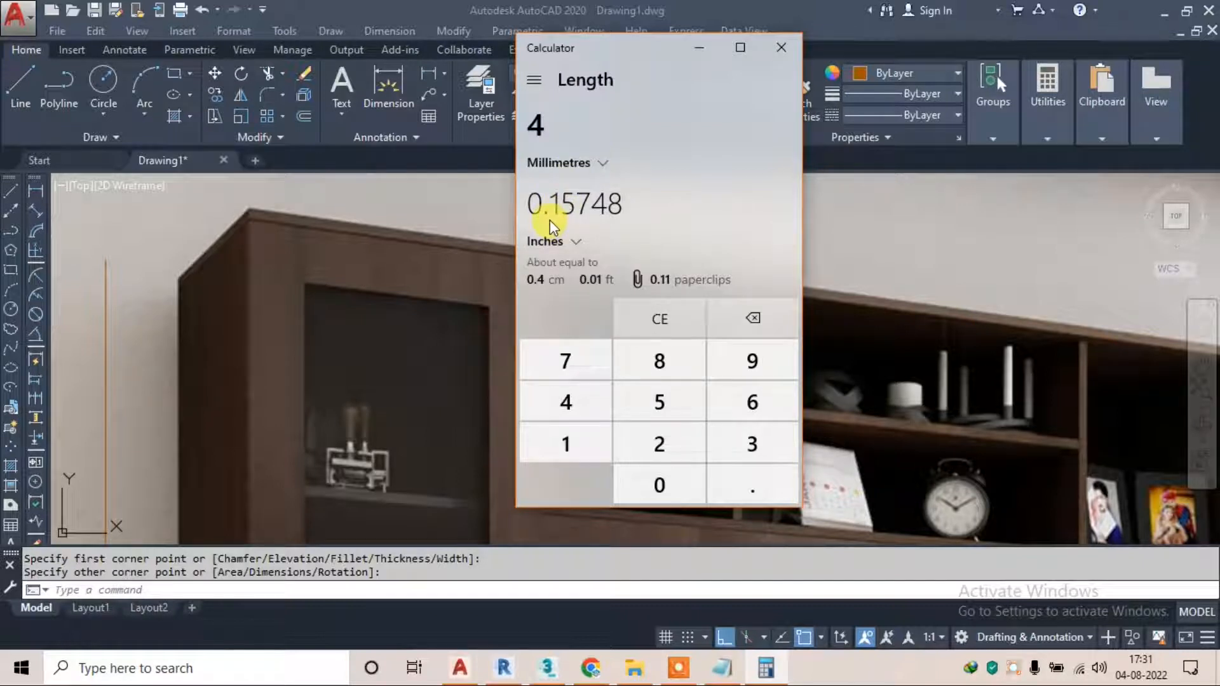
click(697, 47)
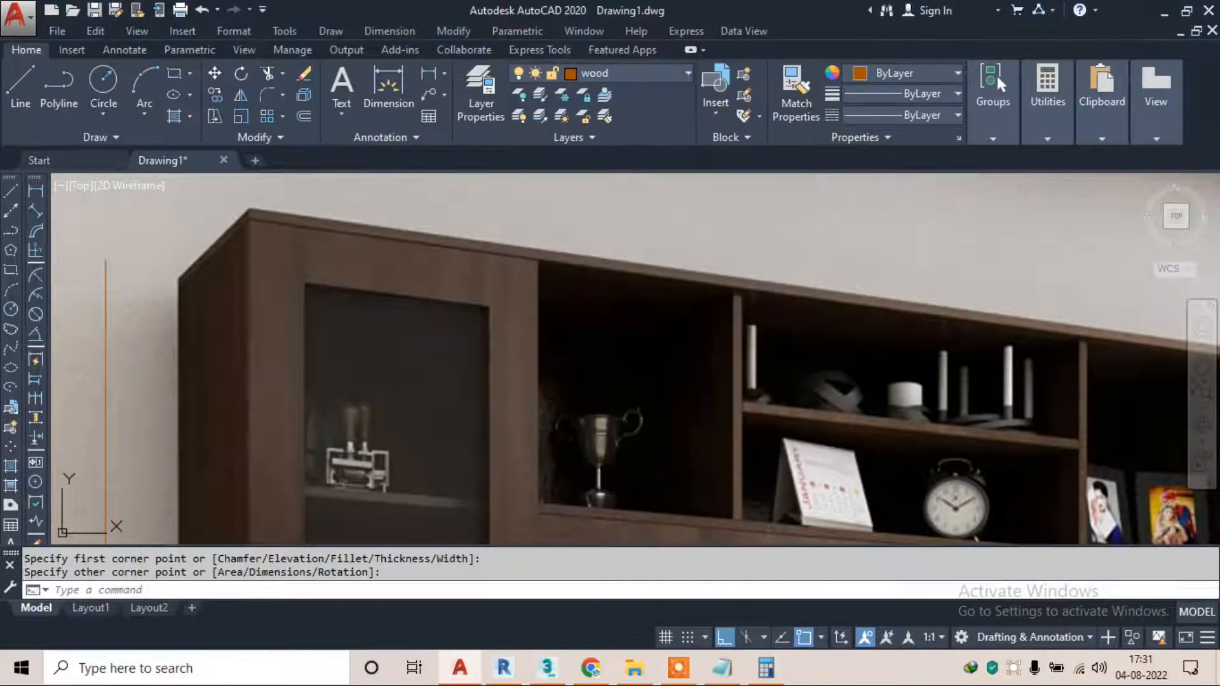
Offset the elevation outline's top edge downward by .15 inch
scroll(676, 281, down, 5)
middle_drag(811, 424, 644, 322)
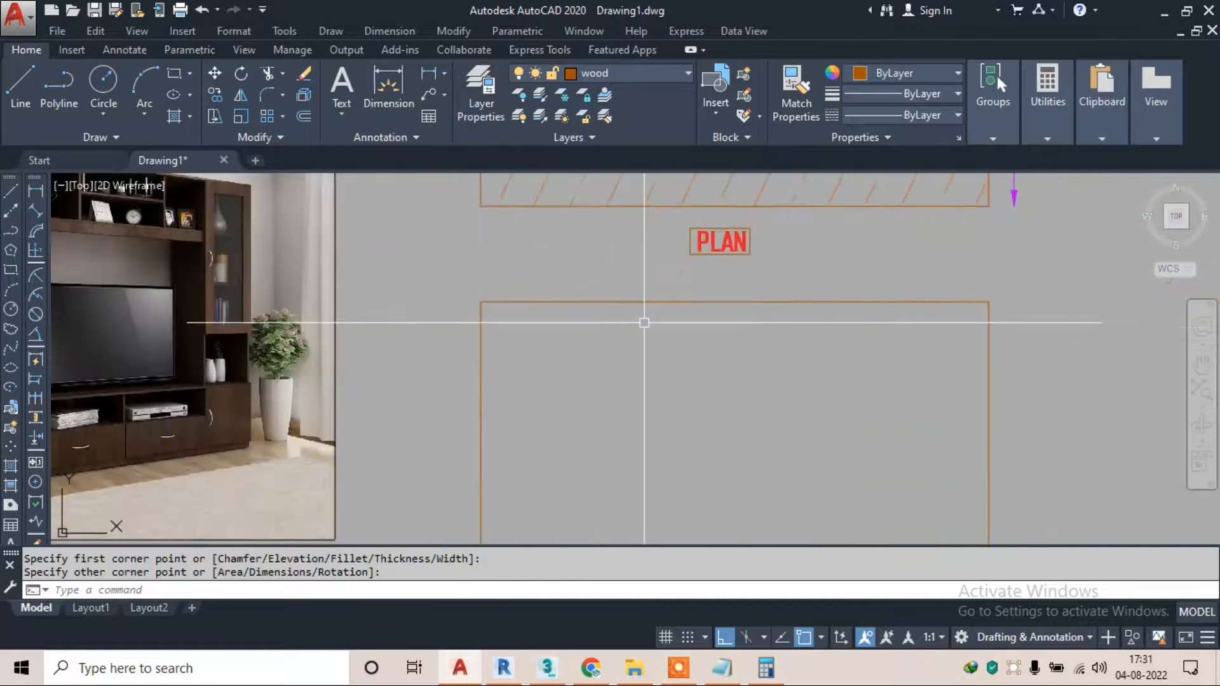
key(Escape)
key(Escape)
text(o)
key(Return)
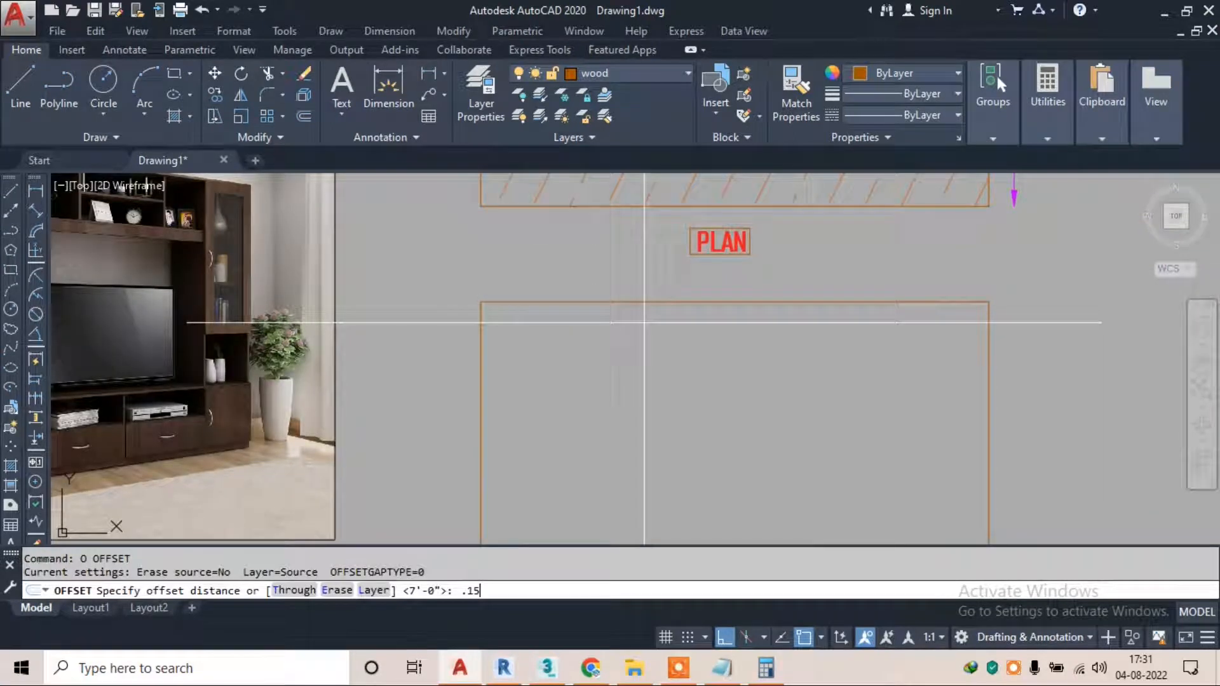
key(Return)
click(612, 301)
click(601, 350)
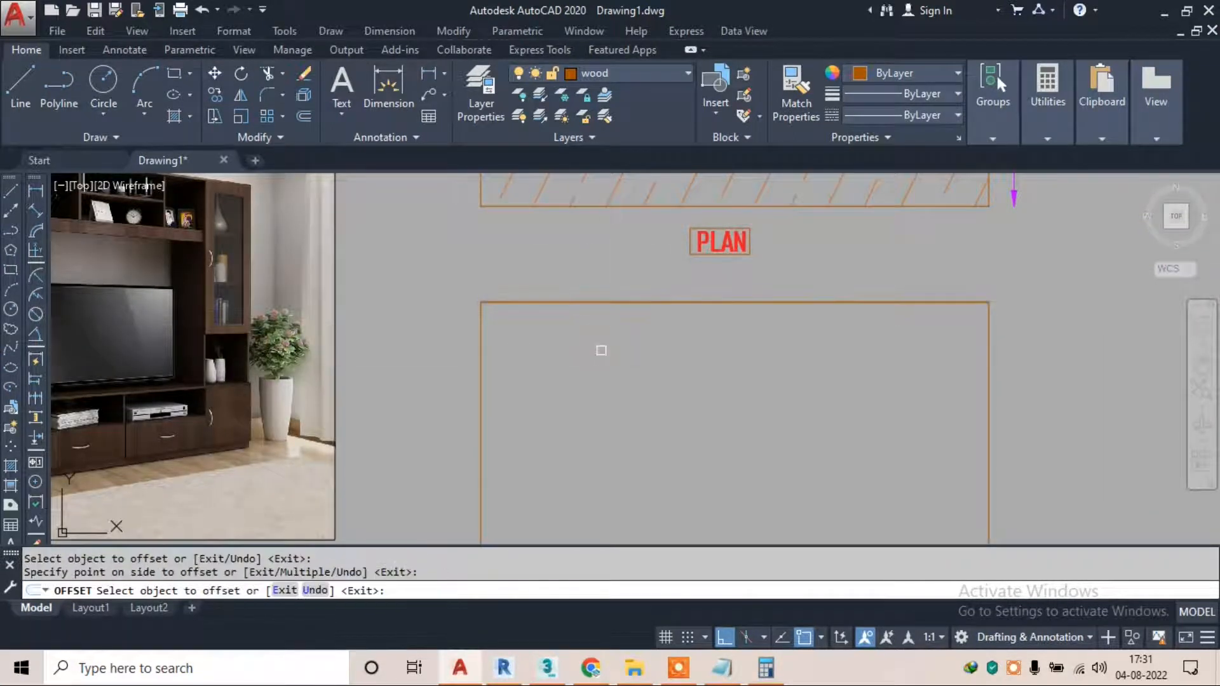
scroll(449, 292, up, 5)
scroll(619, 343, up, 4)
Erase the offset line just below the elevation's top edge
key(Escape)
click(601, 311)
text(e)
key(Return)
key(Escape)
Offset the elevation's top edge downward by .5 inch and compare it with the unit's top panel in the reference image
scroll(491, 287, down, 4)
text(o)
key(Return)
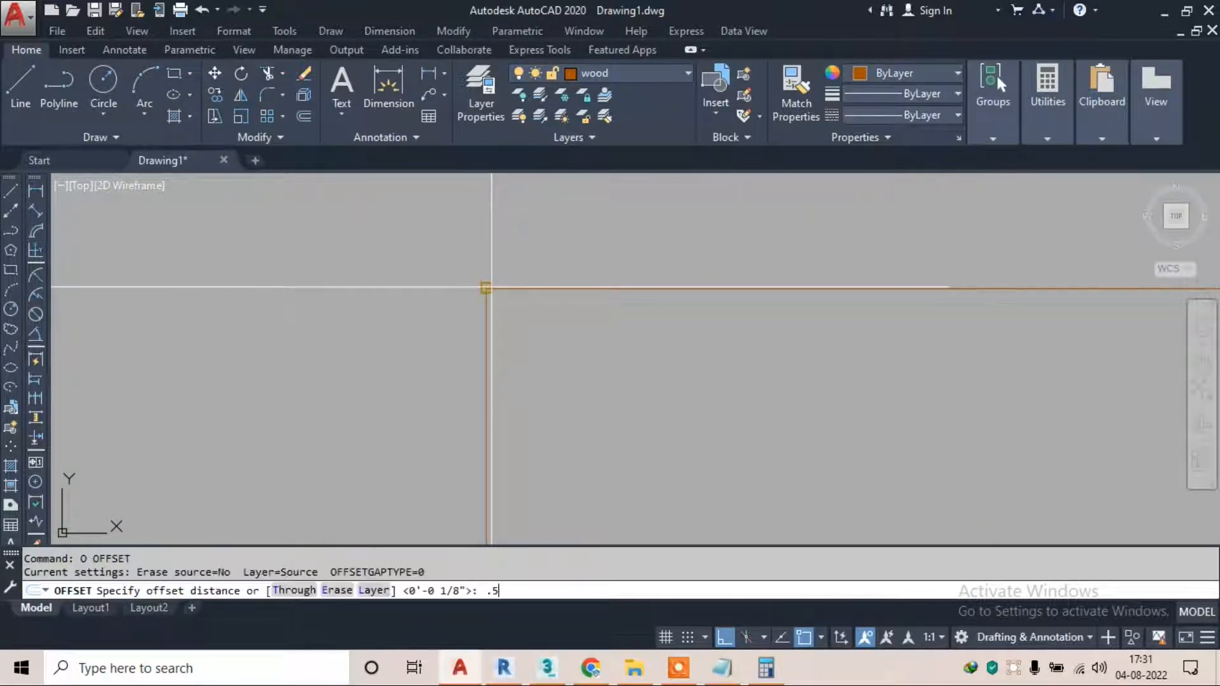
key(Return)
click(526, 289)
click(534, 328)
scroll(534, 327, down, 6)
scroll(591, 313, up, 7)
scroll(441, 311, down, 4)
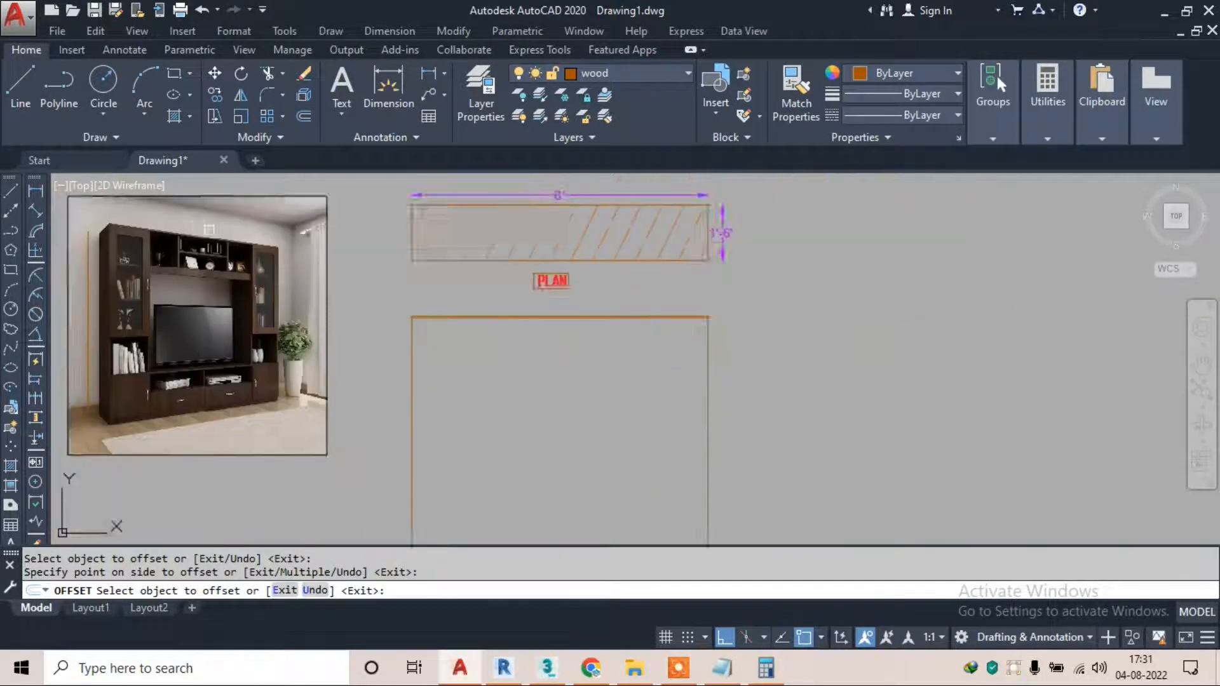
middle_drag(112, 217, 251, 234)
scroll(251, 234, up, 7)
scroll(251, 234, down, 7)
scroll(600, 352, up, 5)
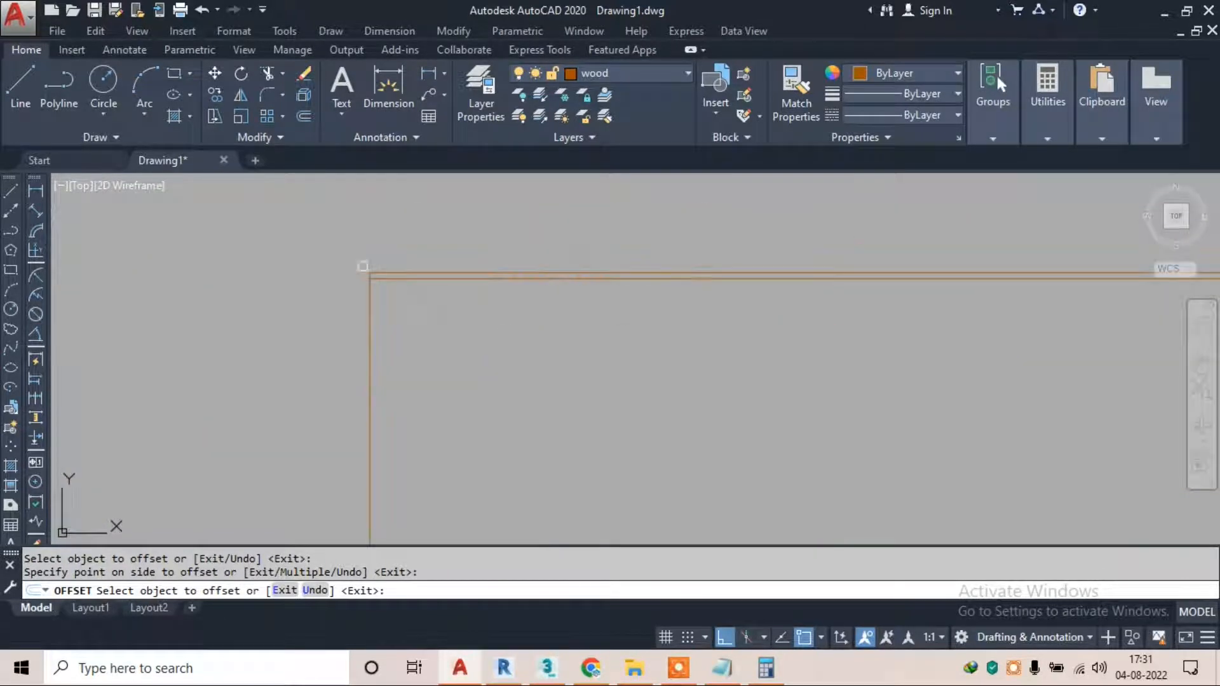
Erase the half-inch offset line below the elevation's top edge
key(Escape)
scroll(389, 283, up, 4)
click(389, 287)
key(Escape)
Offset the elevation's top edge downward by 1 inch to form the top panel thickness
text(o)
key(Return)
text(1)
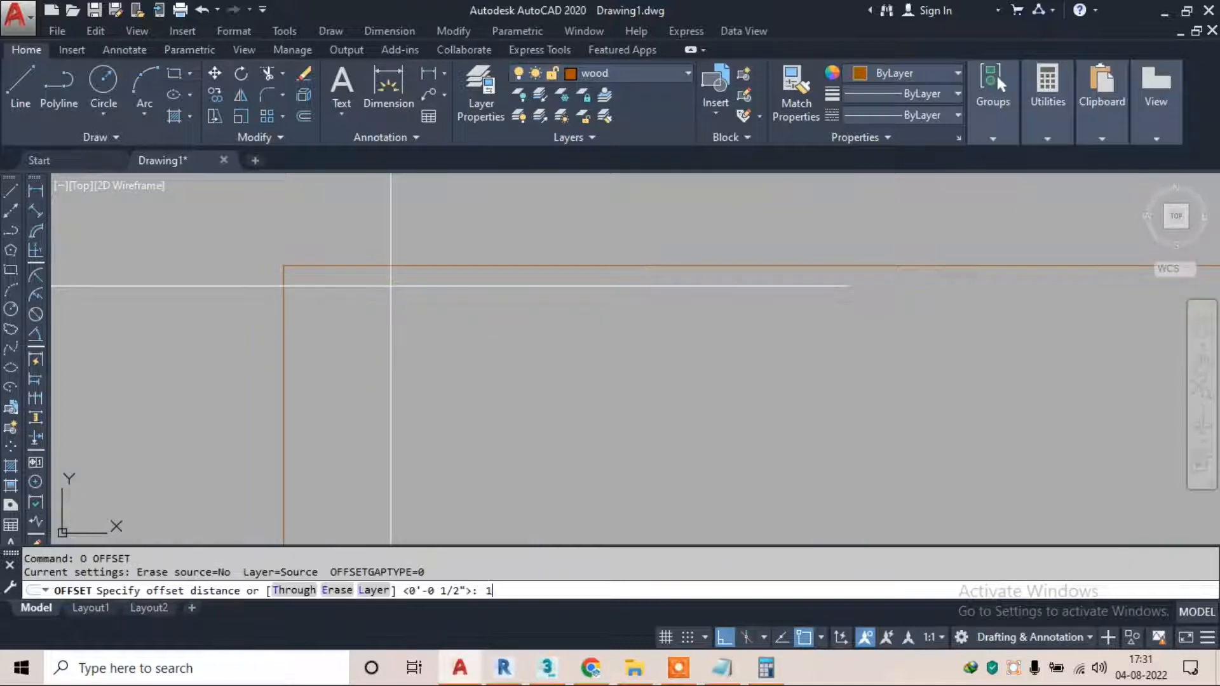
key(Return)
click(399, 267)
click(381, 297)
scroll(459, 283, down, 15)
scroll(476, 318, up, 2)
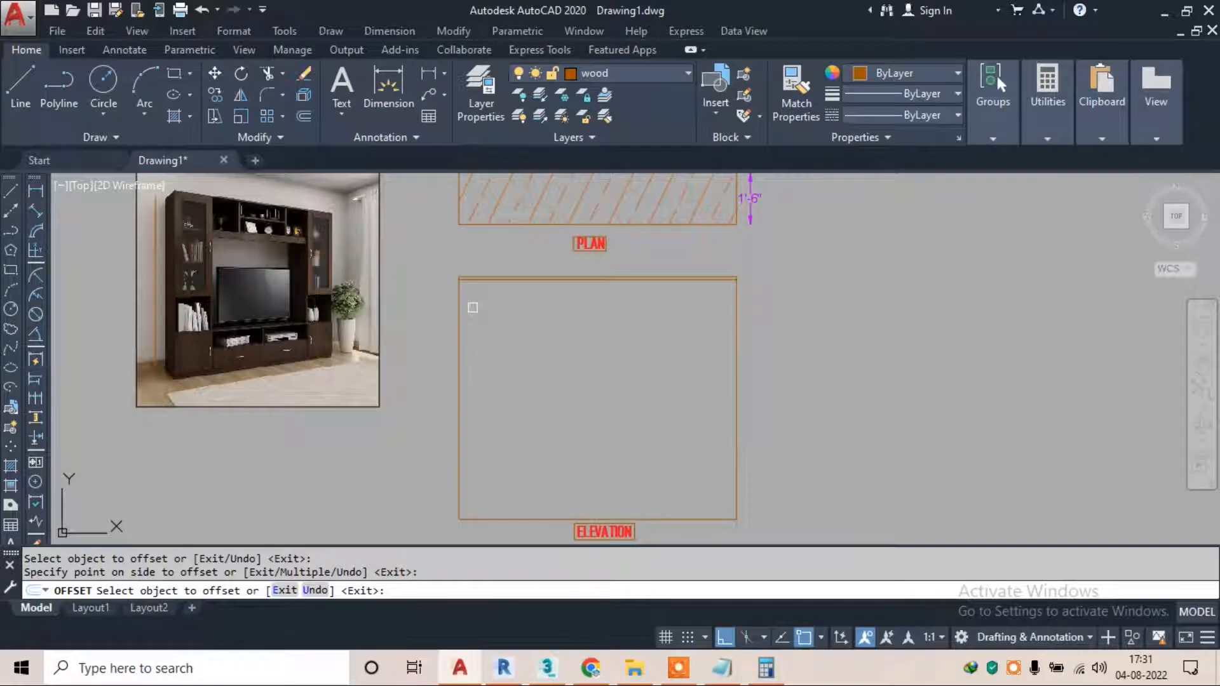
scroll(193, 359, up, 6)
scroll(216, 329, down, 6)
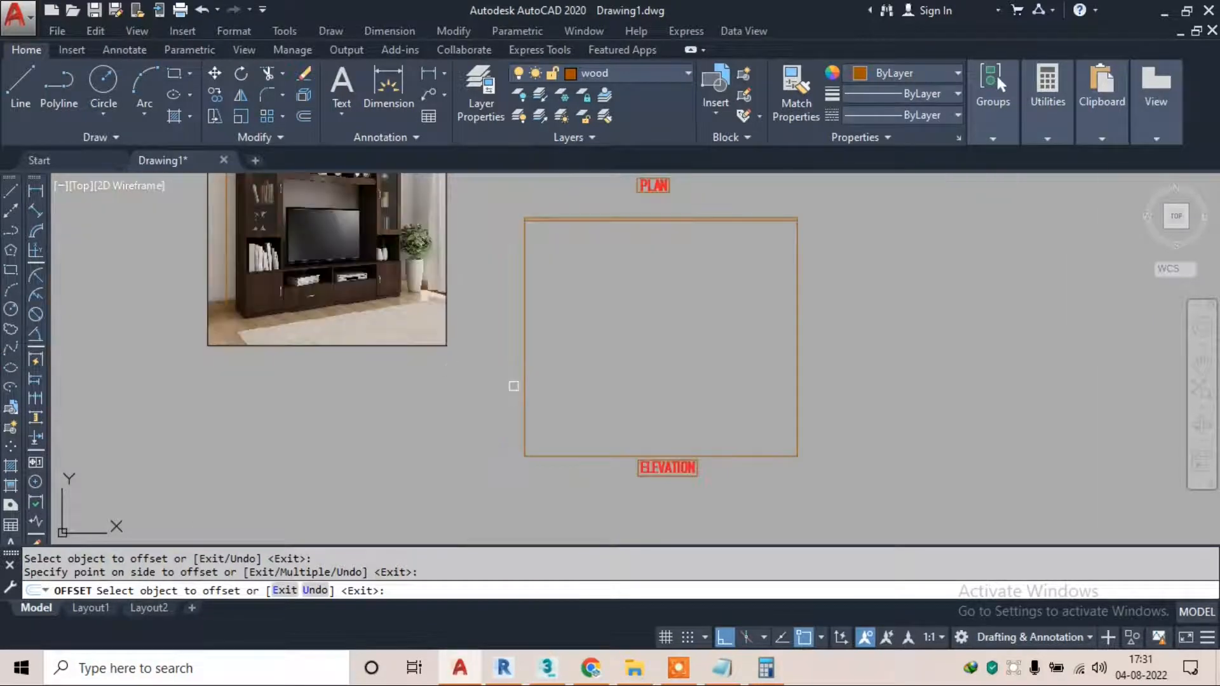
Offset the elevation's bottom edge upward by 3" to form the base skirting
key(Escape)
key(Escape)
text(o)
key(Return)
text(3)
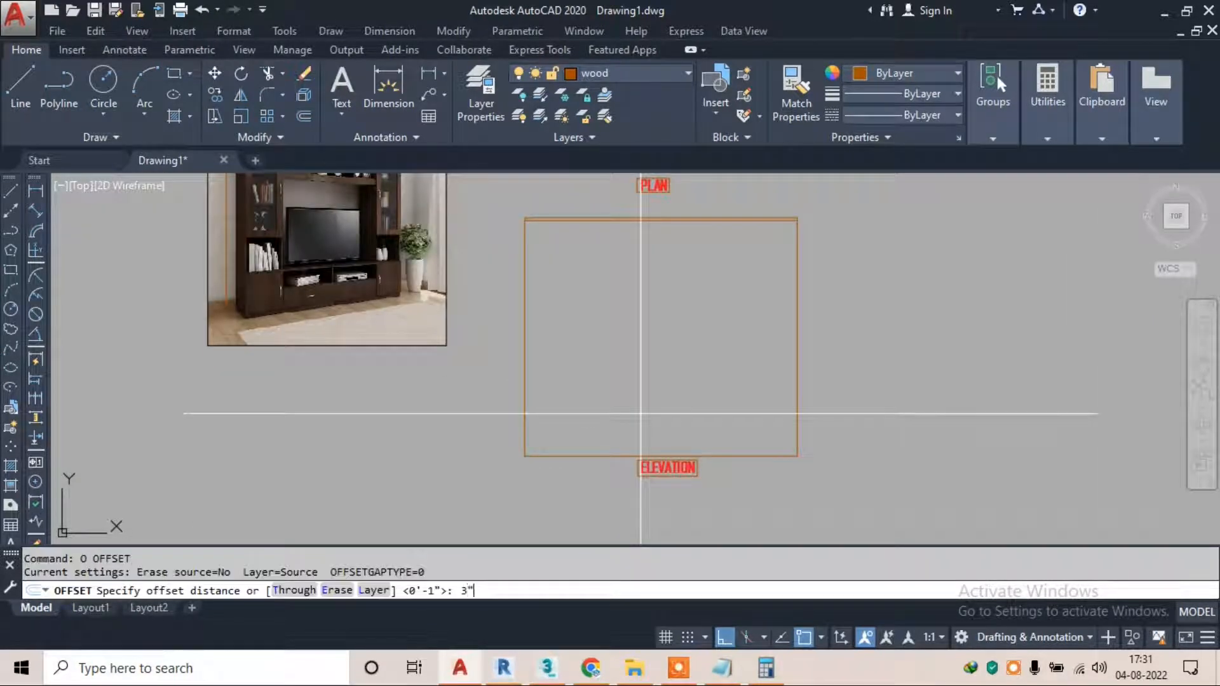
text(")
key(Return)
scroll(623, 413, up, 5)
click(560, 479)
click(561, 434)
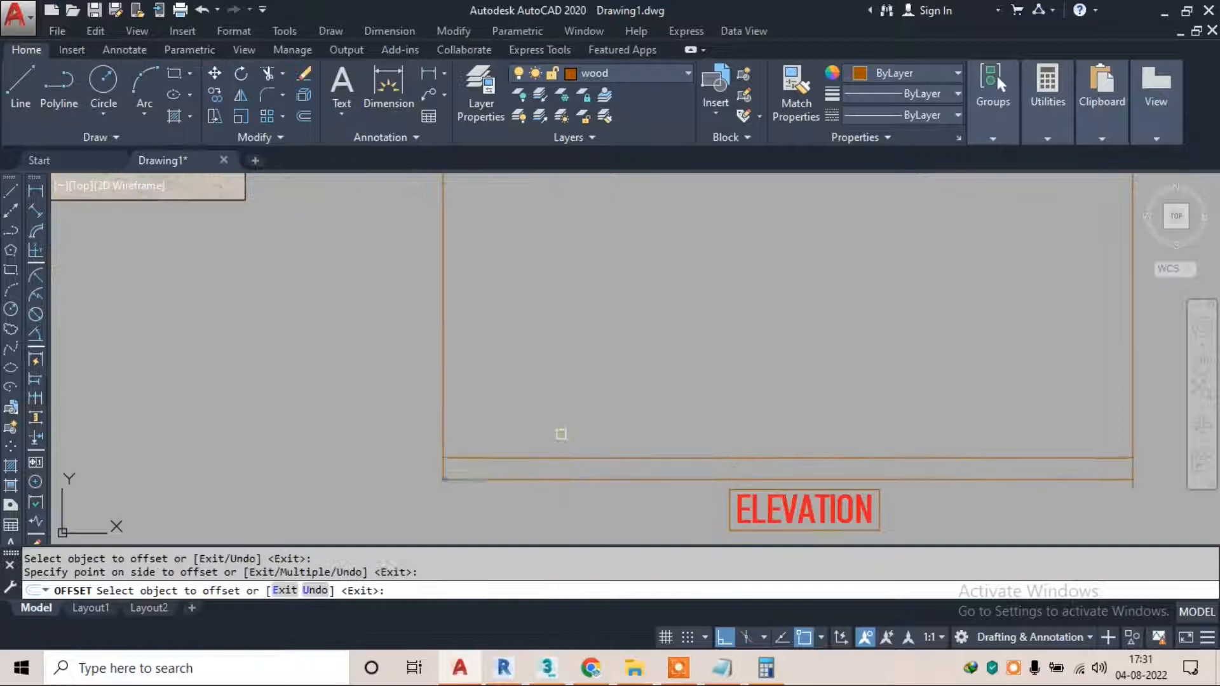
scroll(560, 434, down, 4)
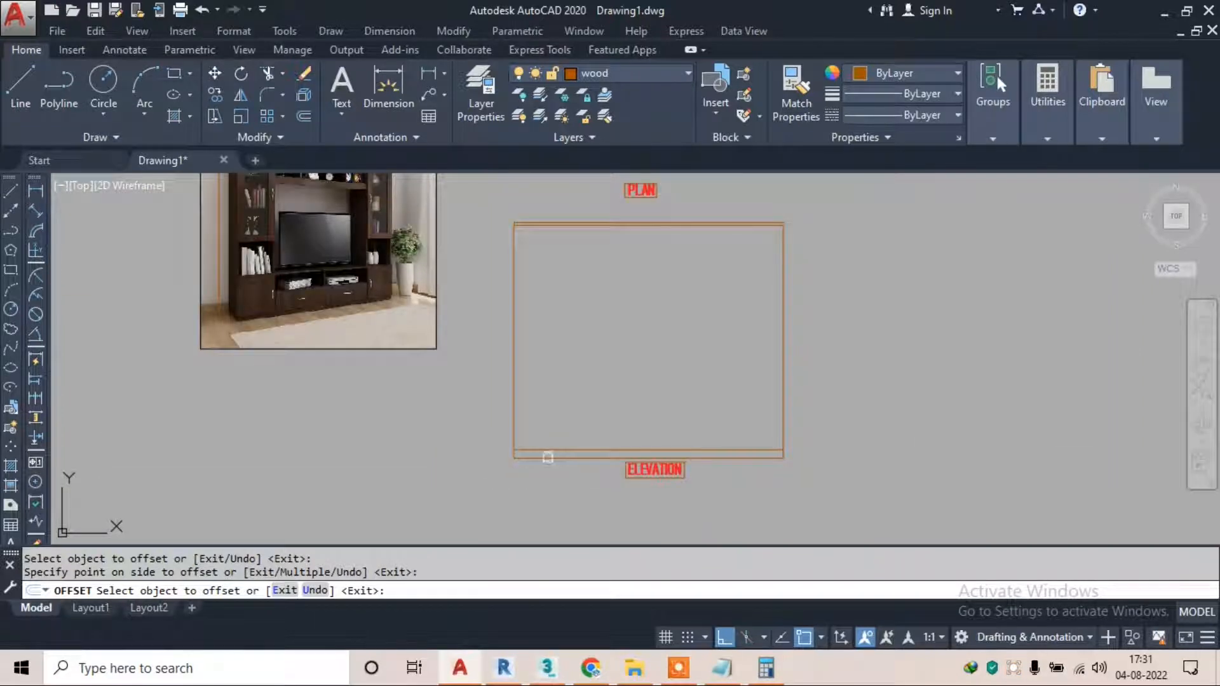
Examine the TV unit's base, side cabinets and middle section in the reference image against the plan
scroll(548, 457, up, 2)
middle_drag(146, 299, 422, 354)
scroll(316, 296, up, 6)
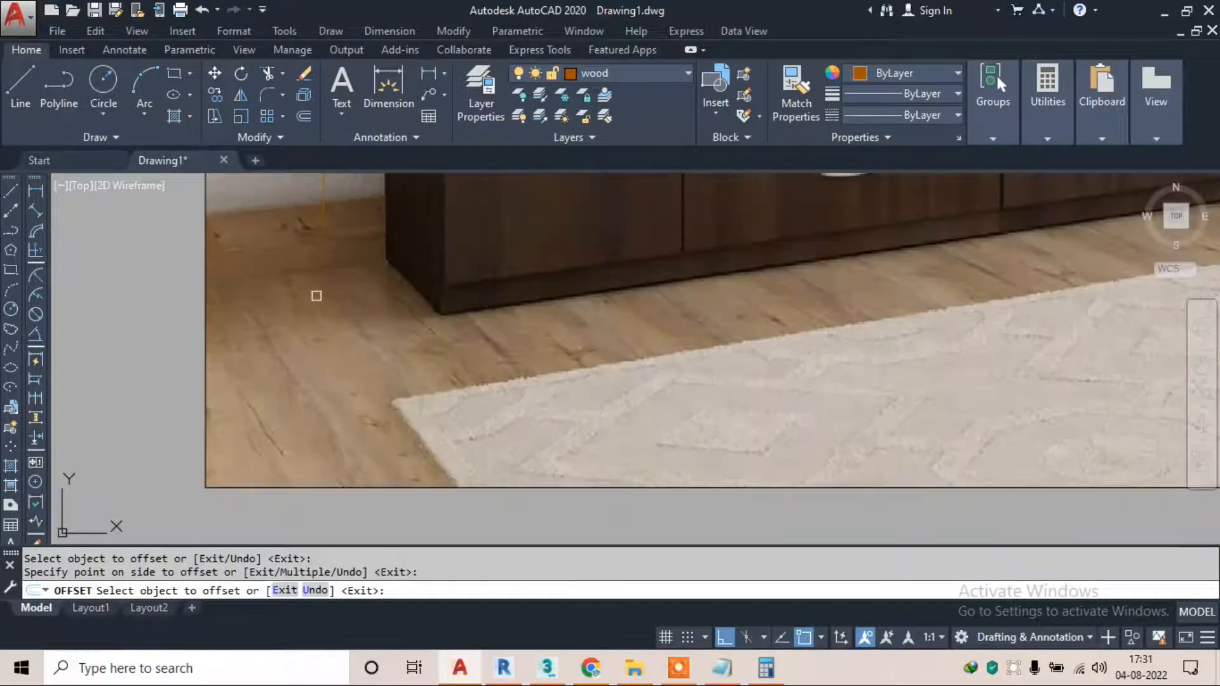
scroll(496, 303, down, 8)
middle_drag(473, 299, 392, 360)
scroll(443, 219, up, 2)
scroll(473, 205, up, 2)
mouse_move(473, 205)
middle_down()
mouse_move(457, 231)
mouse_move(388, 241)
middle_up()
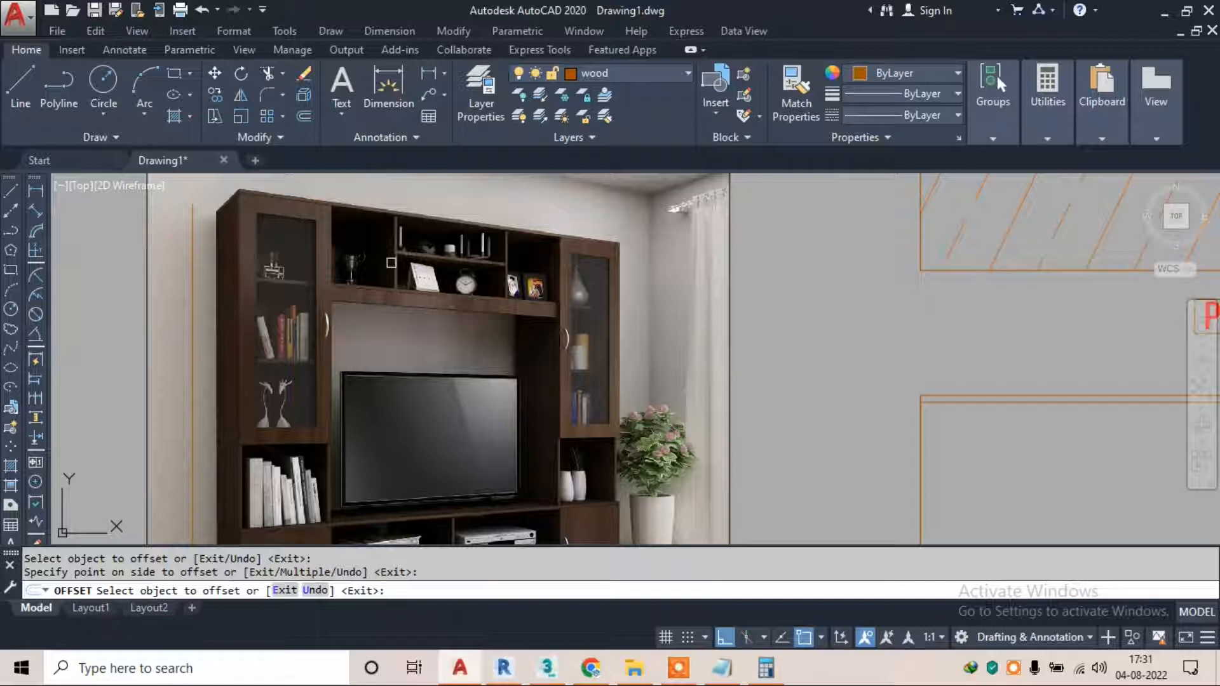
scroll(413, 276, down, 2)
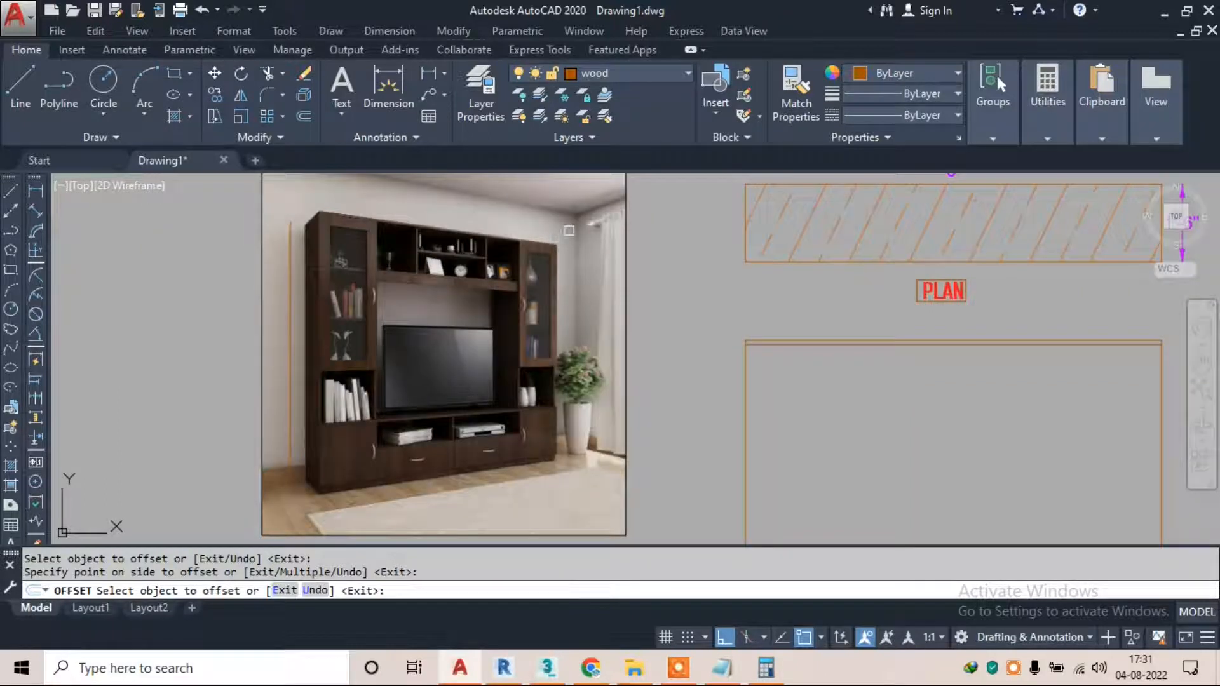
middle_drag(806, 242, 706, 289)
click(706, 288)
key(Escape)
key(Escape)
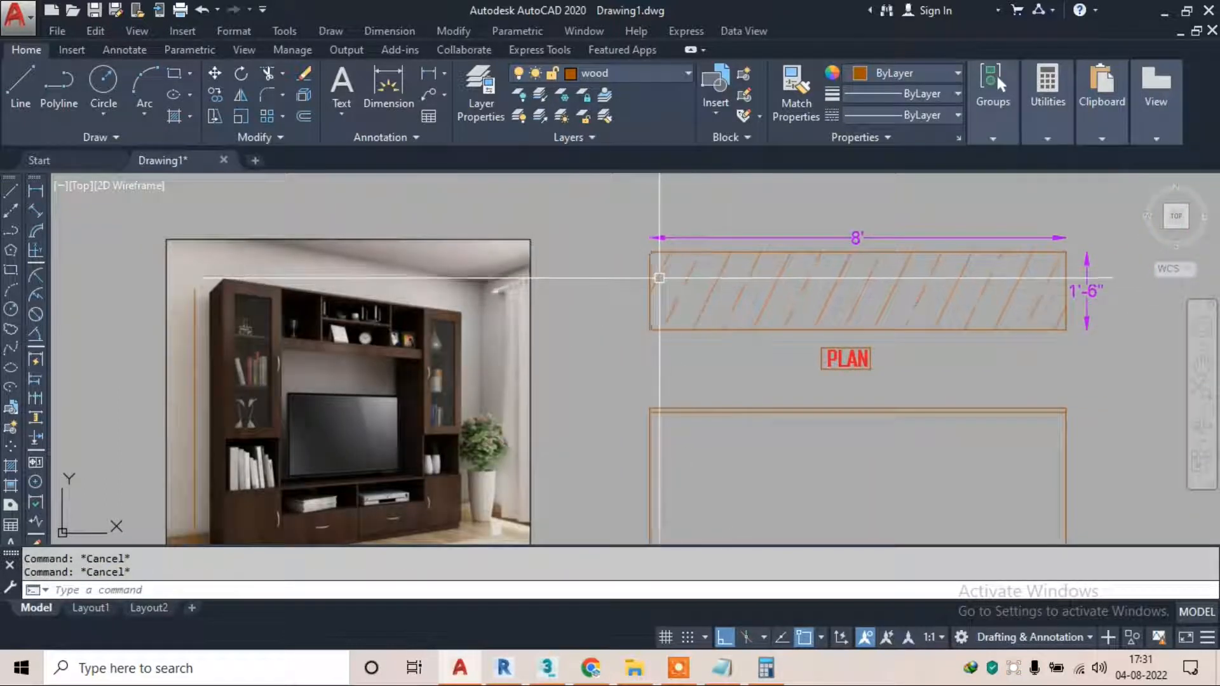
scroll(292, 325, up, 2)
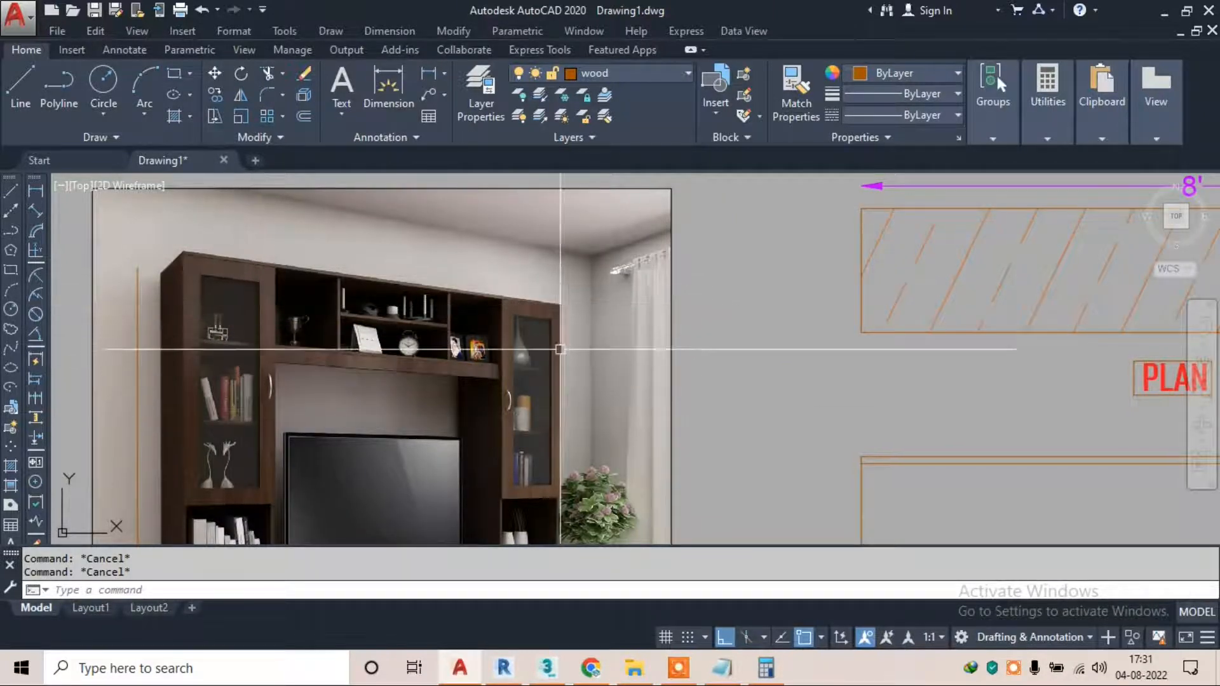
middle_drag(904, 290, 782, 317)
scroll(860, 266, down, 2)
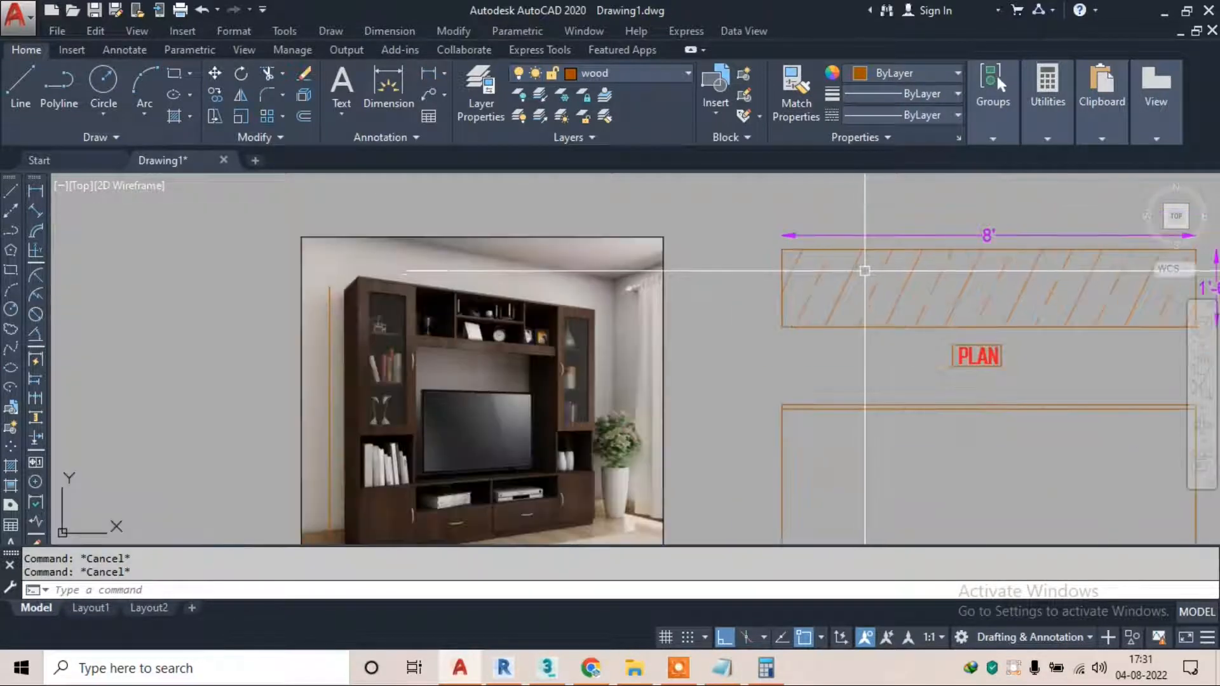
middle_drag(877, 267, 763, 268)
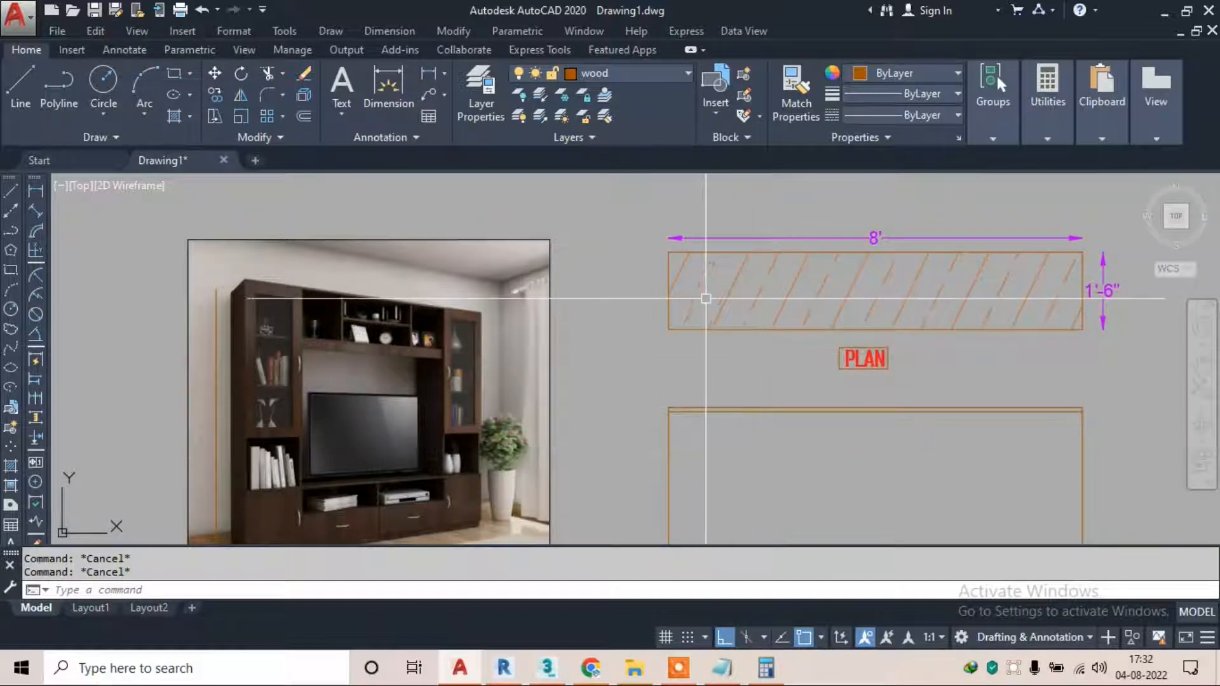
Erase the hatch from the plan rectangle
click(729, 283)
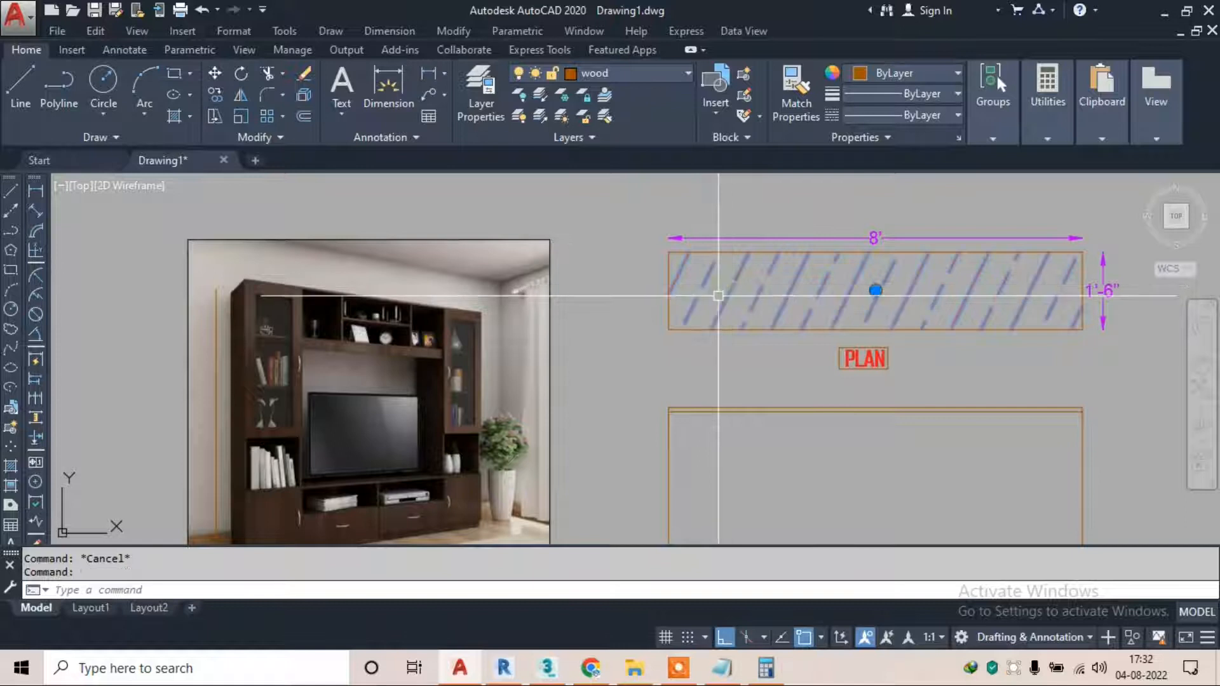
key(Delete)
key(Escape)
key(Escape)
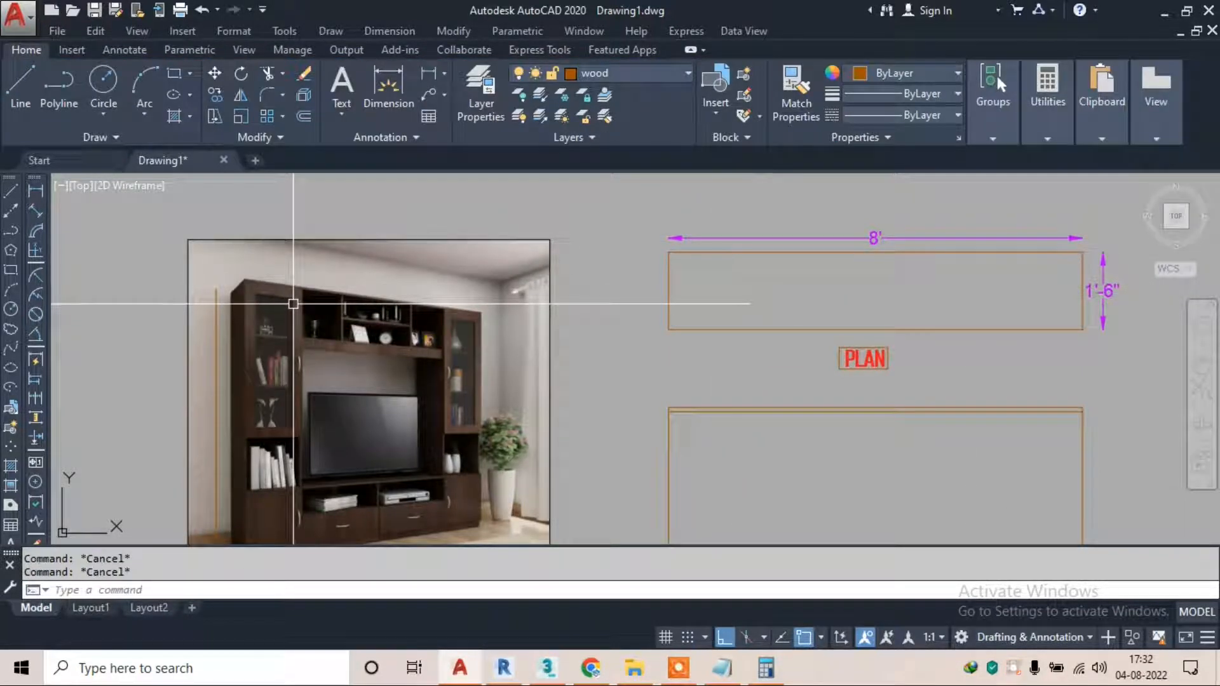
Offset the plan's left and right edges inward by 1'6" to mark the side cabinets
text(o)
key(Return)
text(1'6)
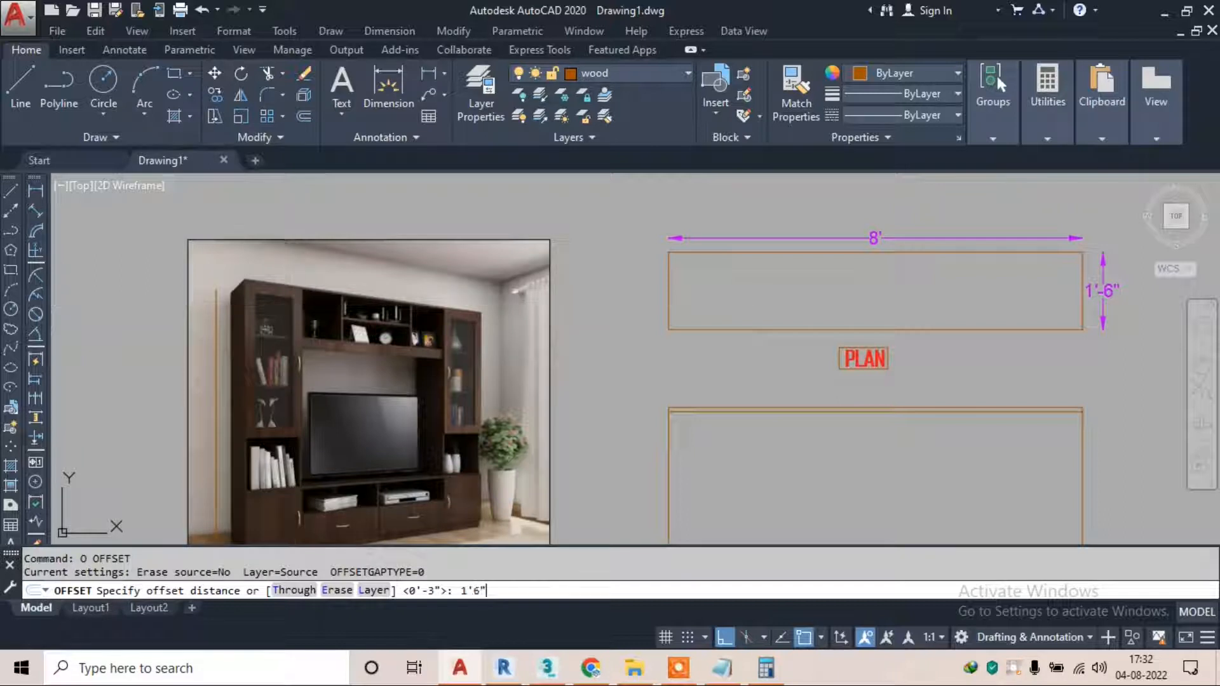
text(")
key(Return)
click(668, 306)
click(706, 327)
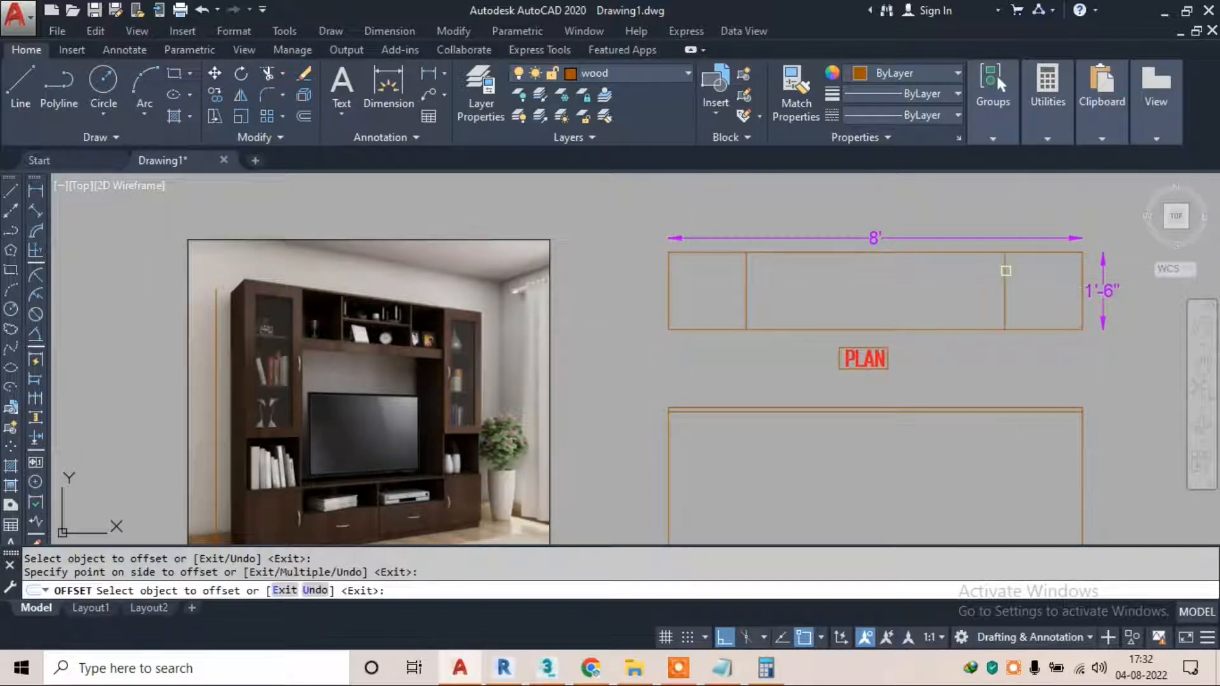
key(Escape)
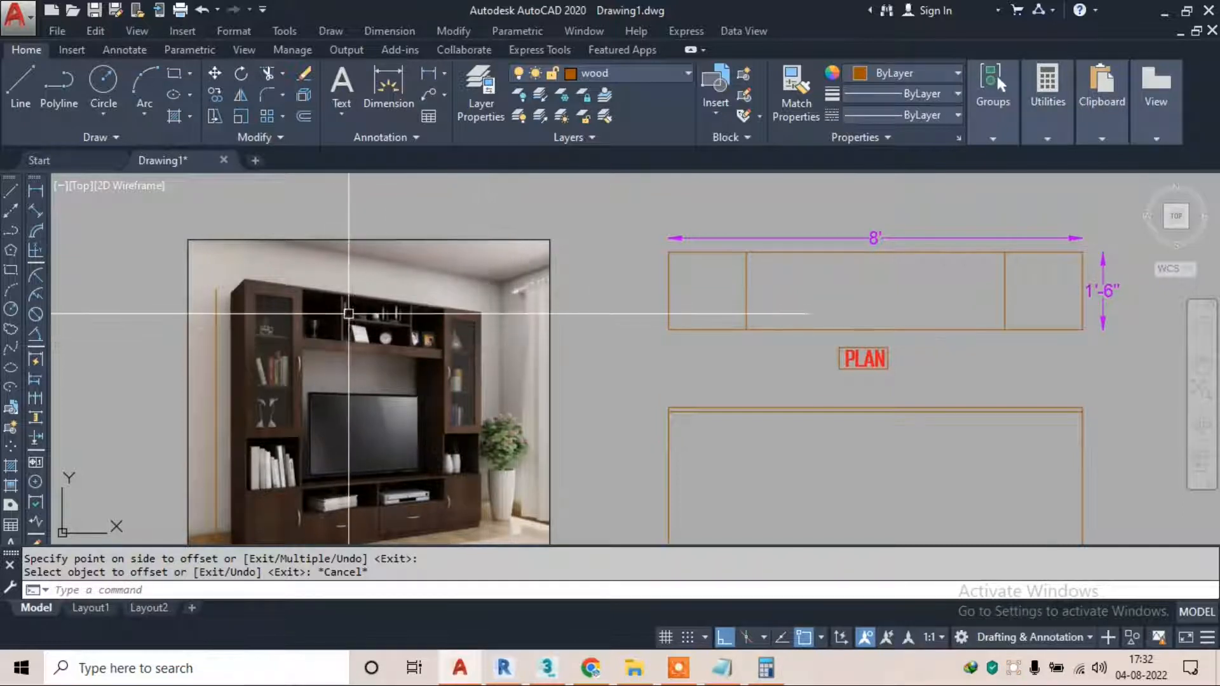
Measure the width of the plan's middle section between the two cabinet divider lines using a linear dimension
middle_drag(699, 248, 623, 235)
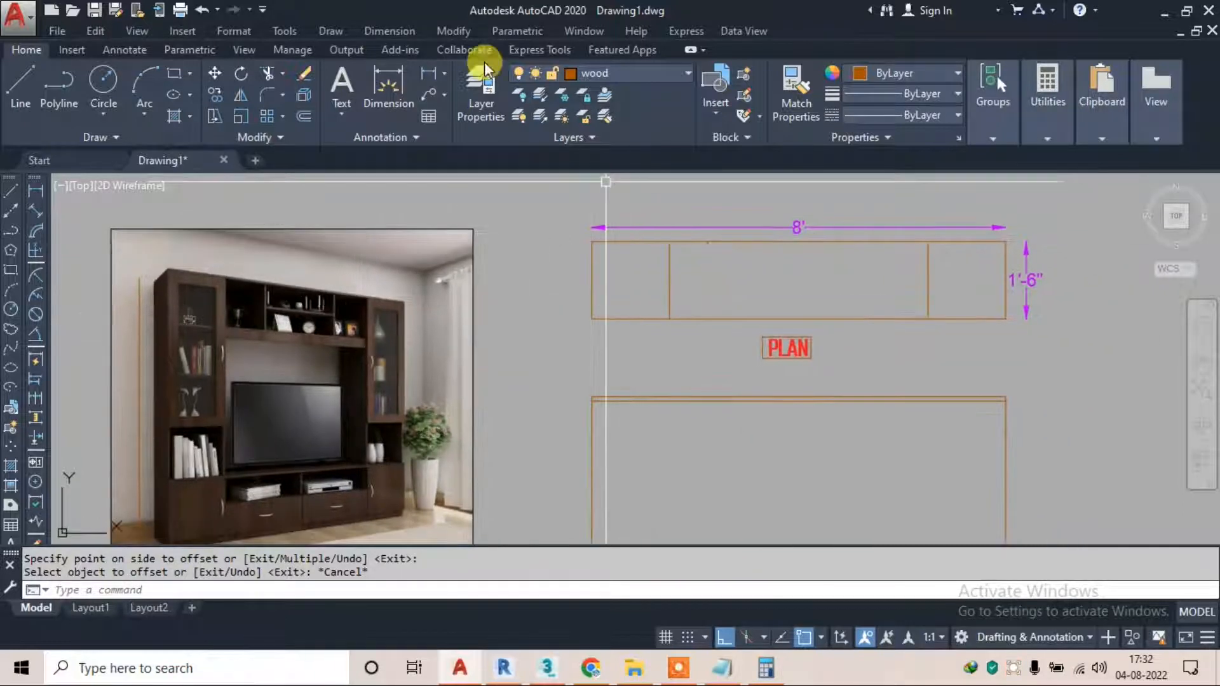
key(Escape)
click(389, 31)
click(403, 77)
scroll(670, 292, up, 2)
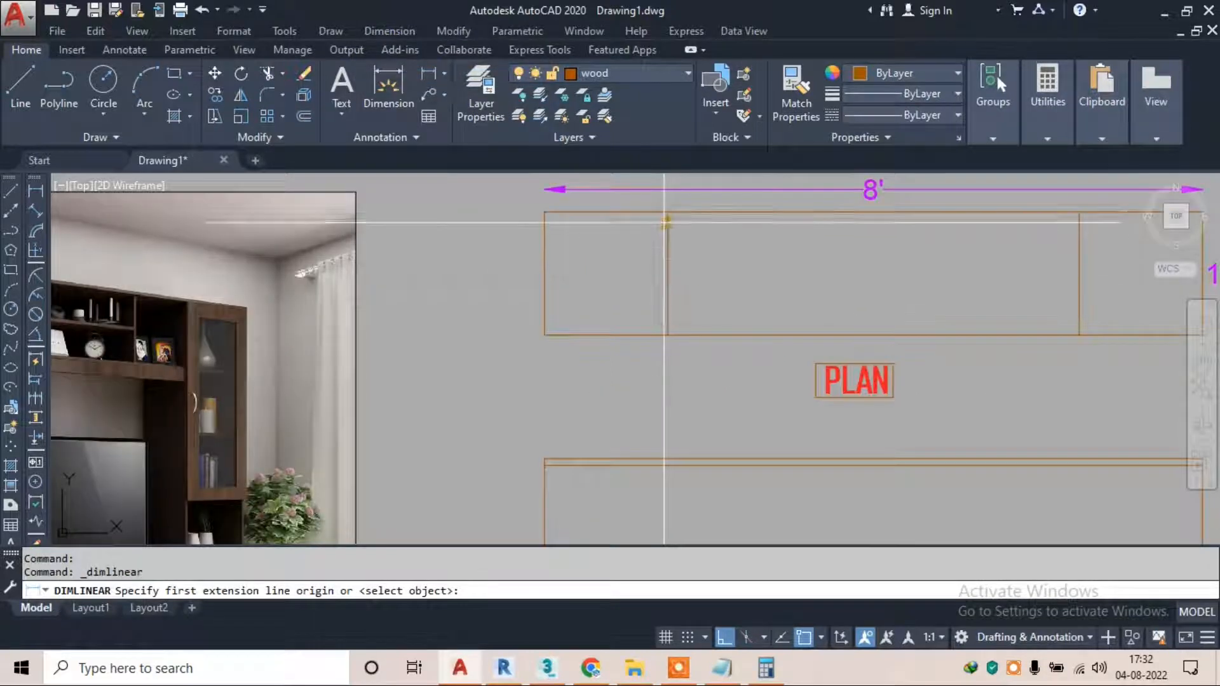
click(668, 211)
click(1078, 212)
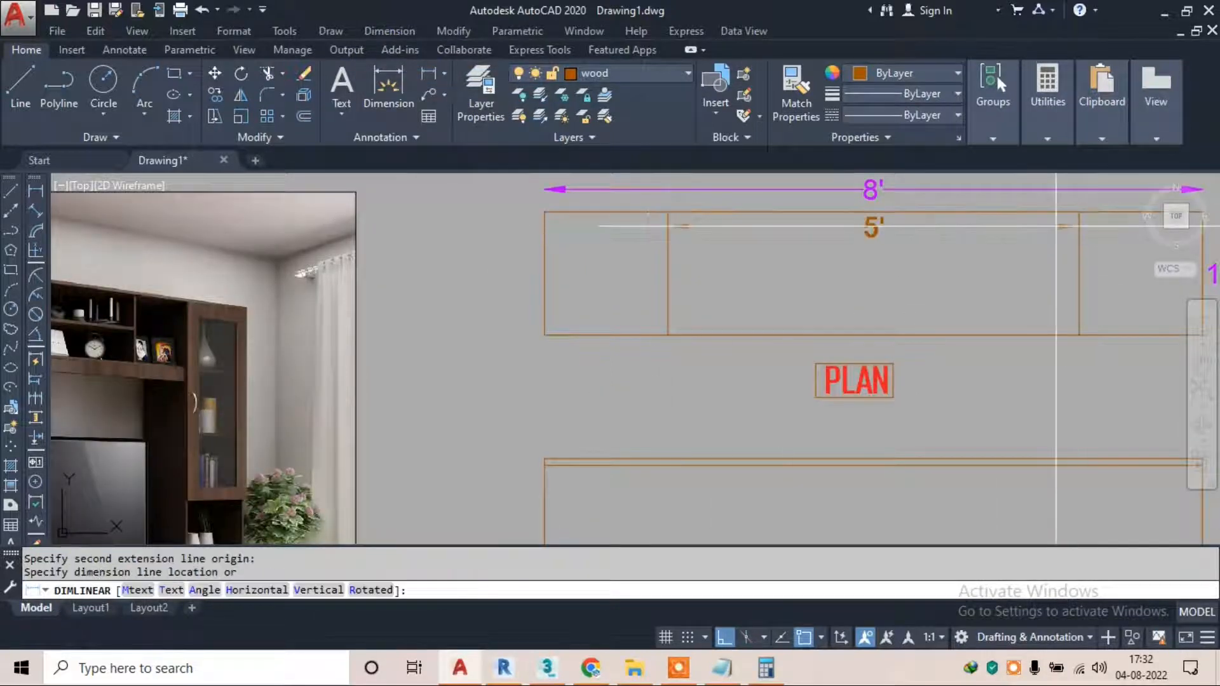
scroll(1033, 226, down, 2)
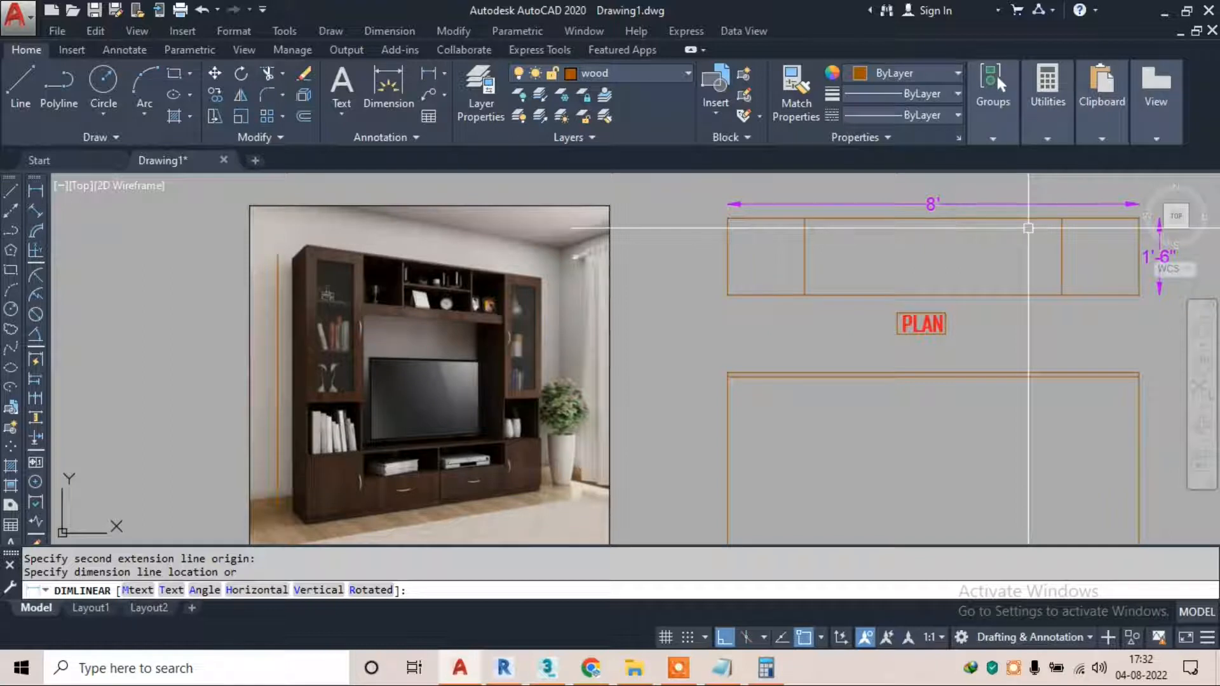
key(Escape)
key(Escape)
Offset the plan's two cabinet divider lines inward by 1' to add a second pair of dividers
text(o)
key(Return)
text(1')
key(Return)
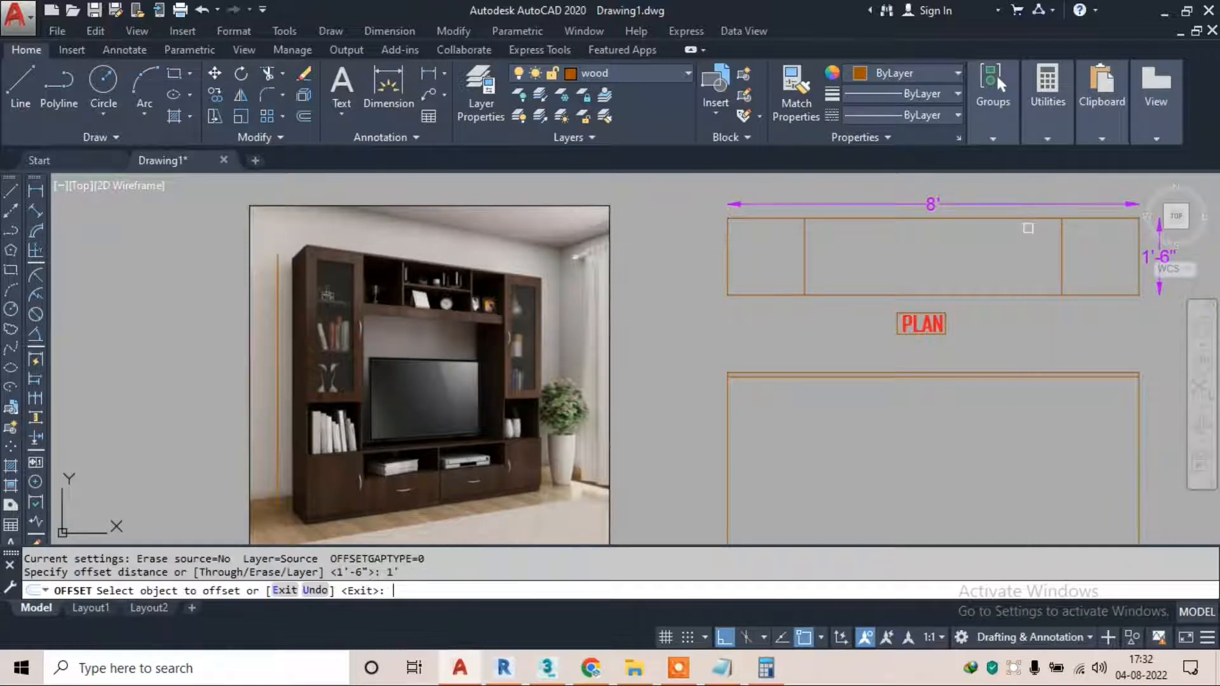
scroll(972, 223, up, 2)
click(713, 283)
click(763, 288)
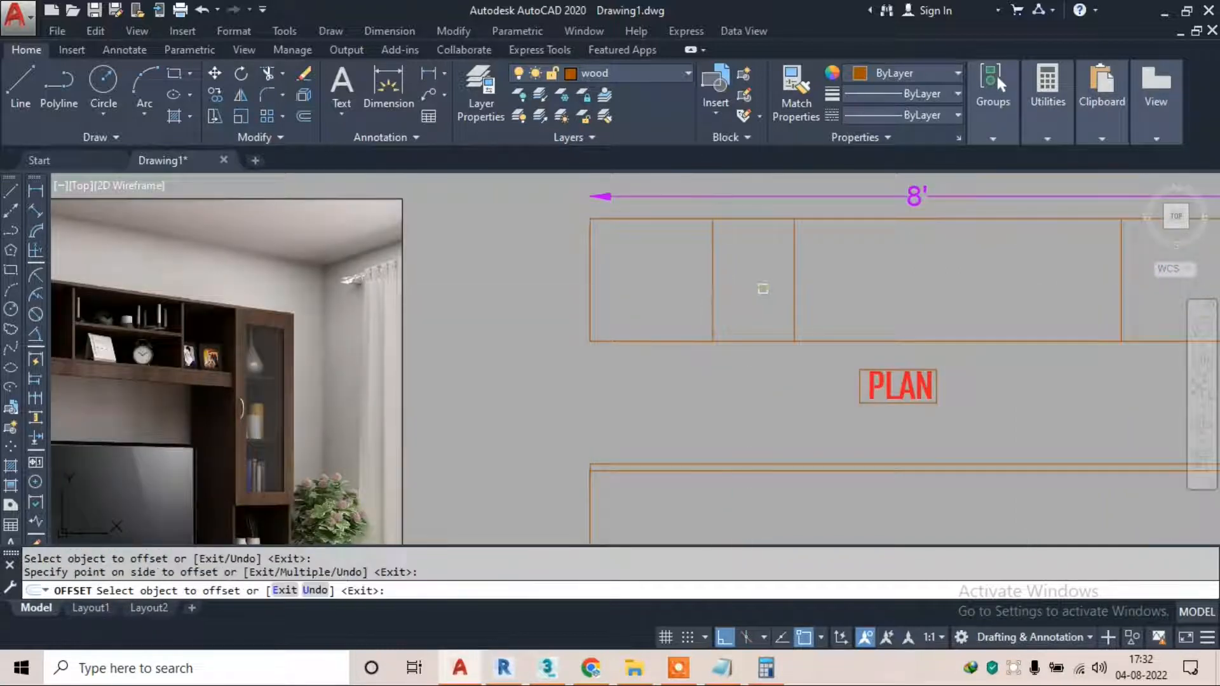
click(1122, 274)
click(999, 275)
scroll(1000, 275, down, 4)
key(Escape)
scroll(771, 303, up, 2)
middle_drag(808, 295, 686, 269)
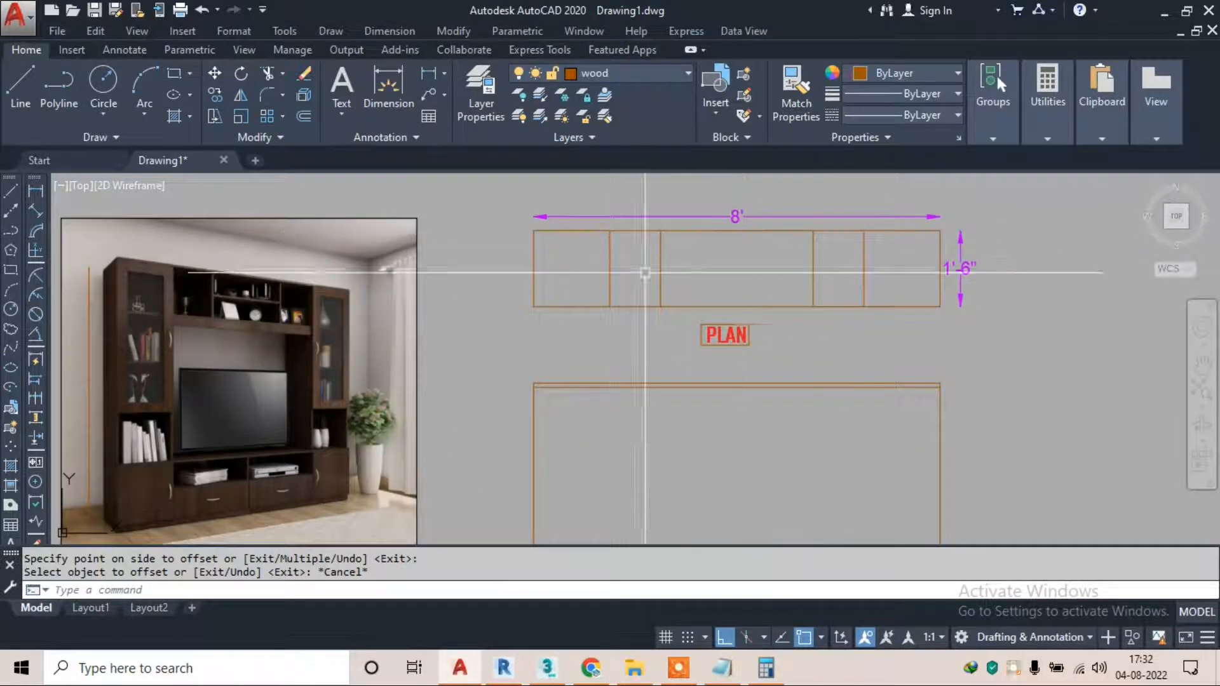
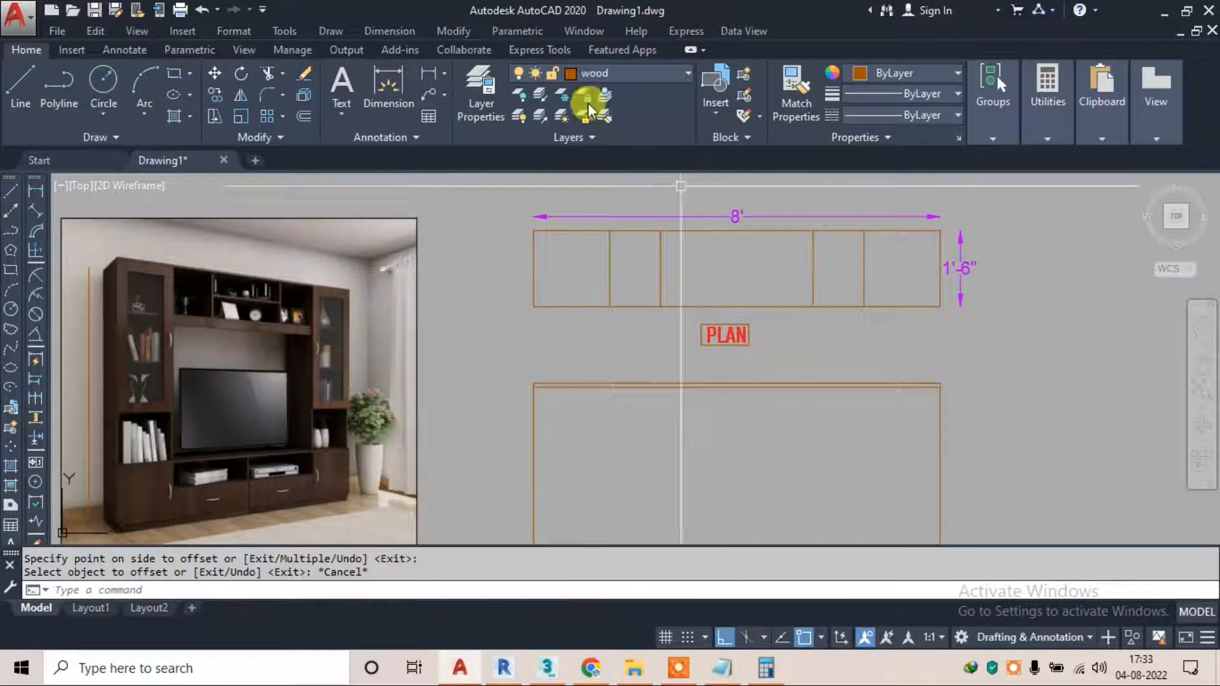
Create a new layer named REF. with index color 252
scroll(743, 242, up, 2)
middle_drag(737, 220, 674, 224)
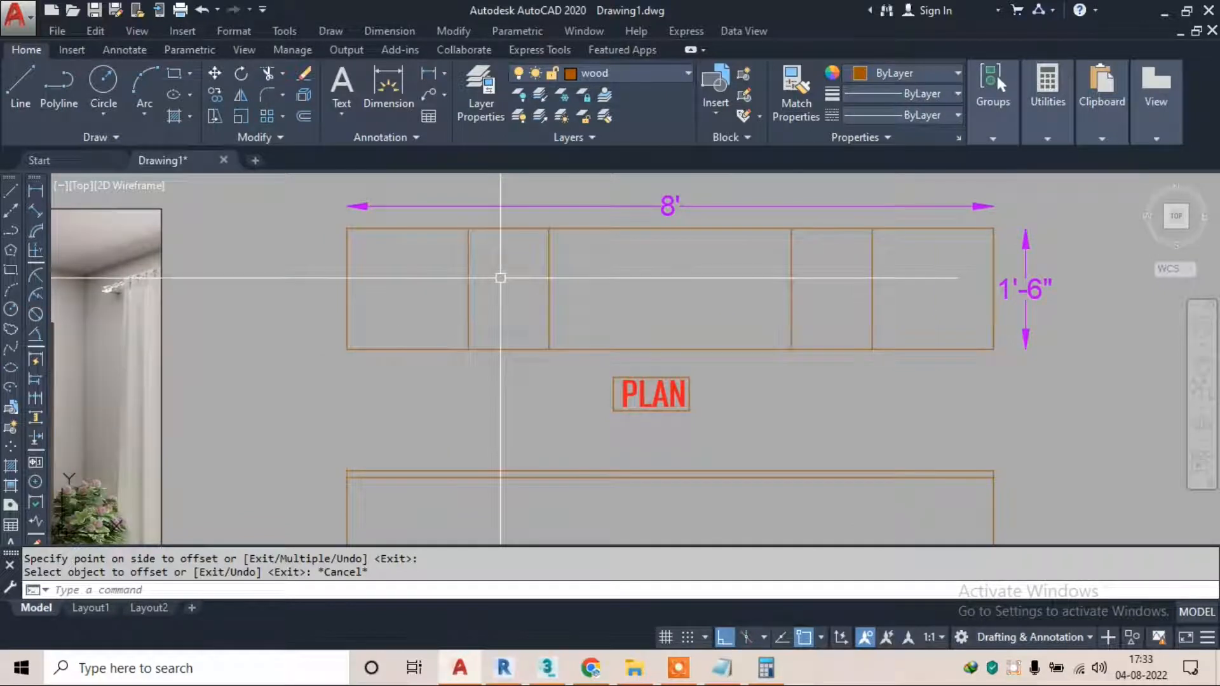
text(LA)
key(Return)
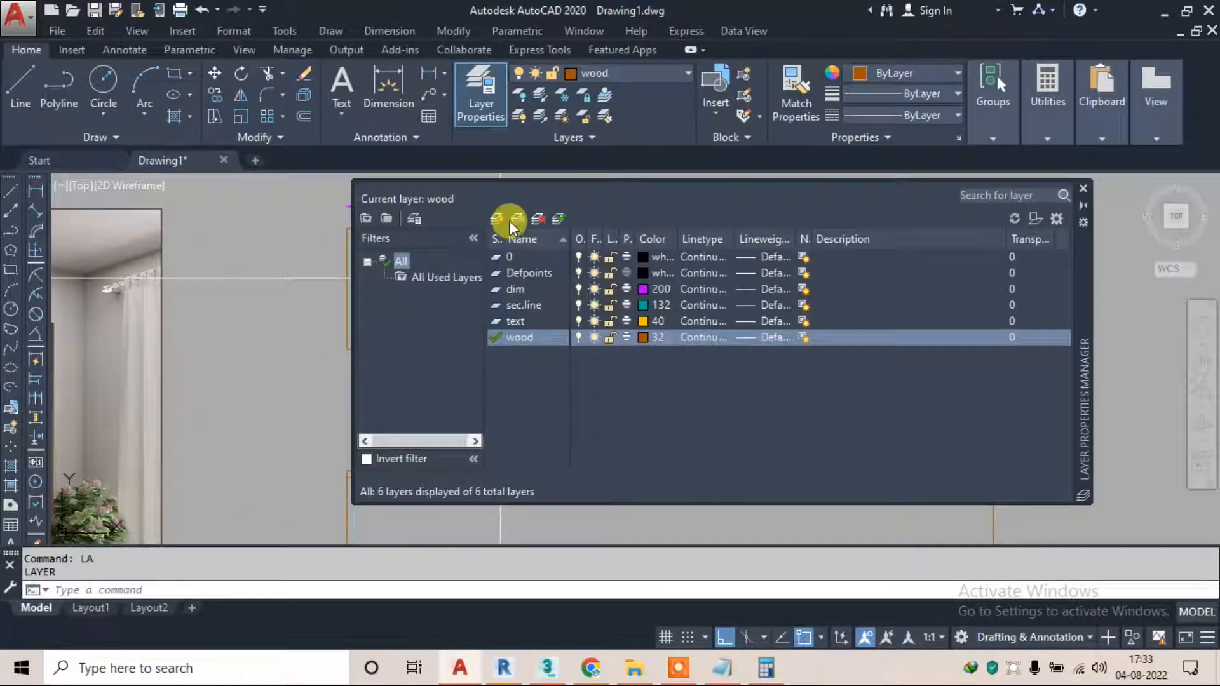
text(REF.)
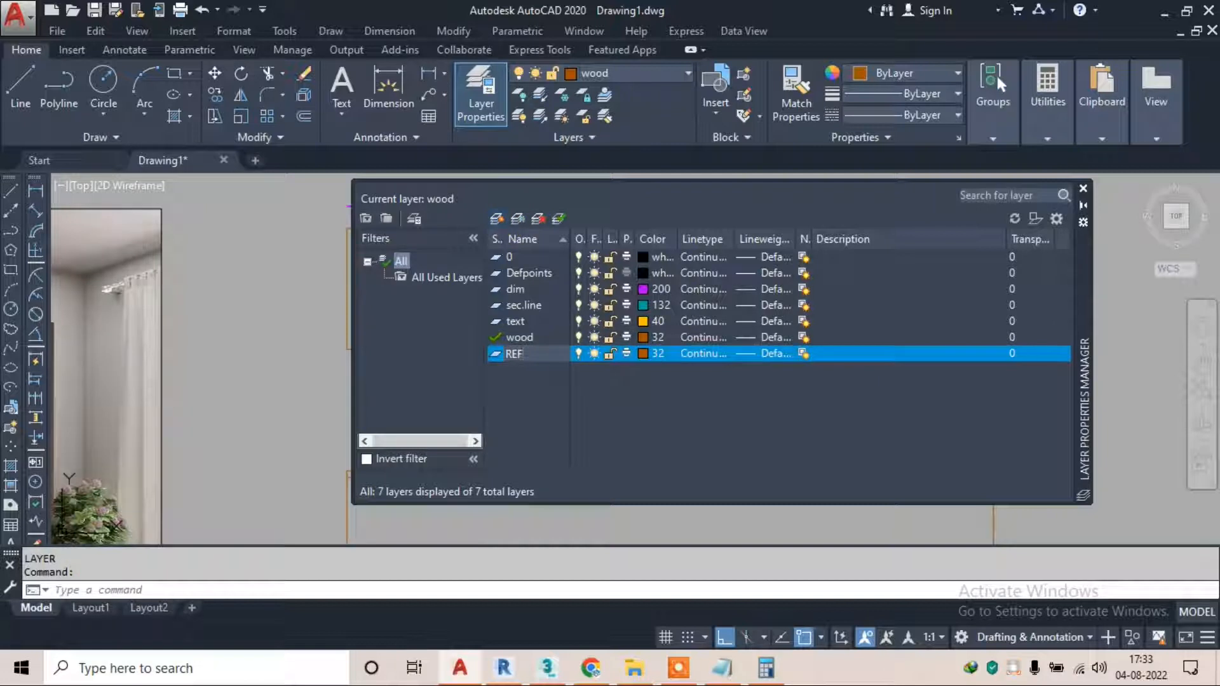
click(641, 354)
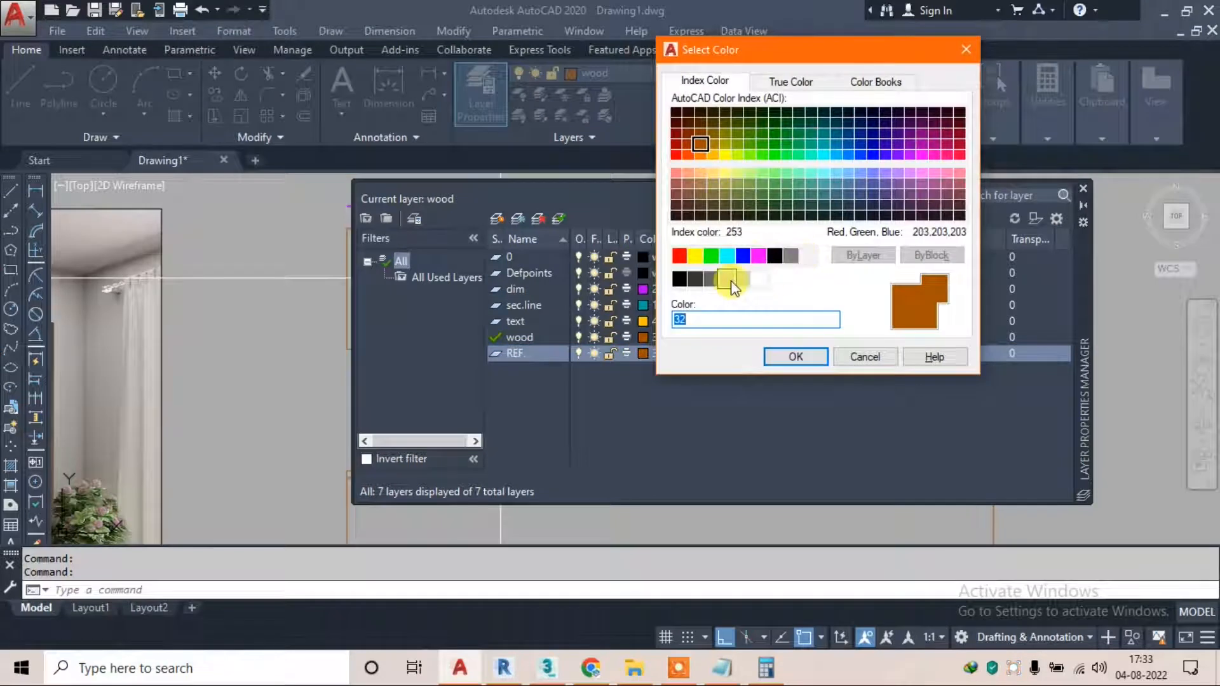
click(711, 280)
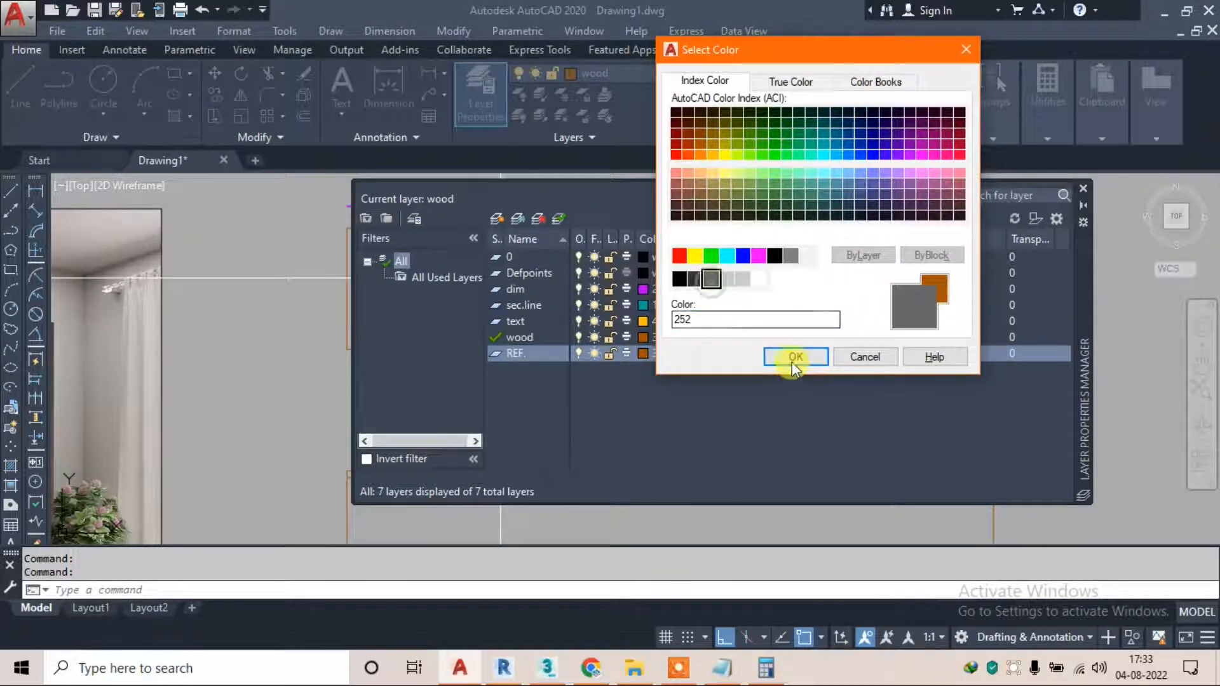
click(792, 356)
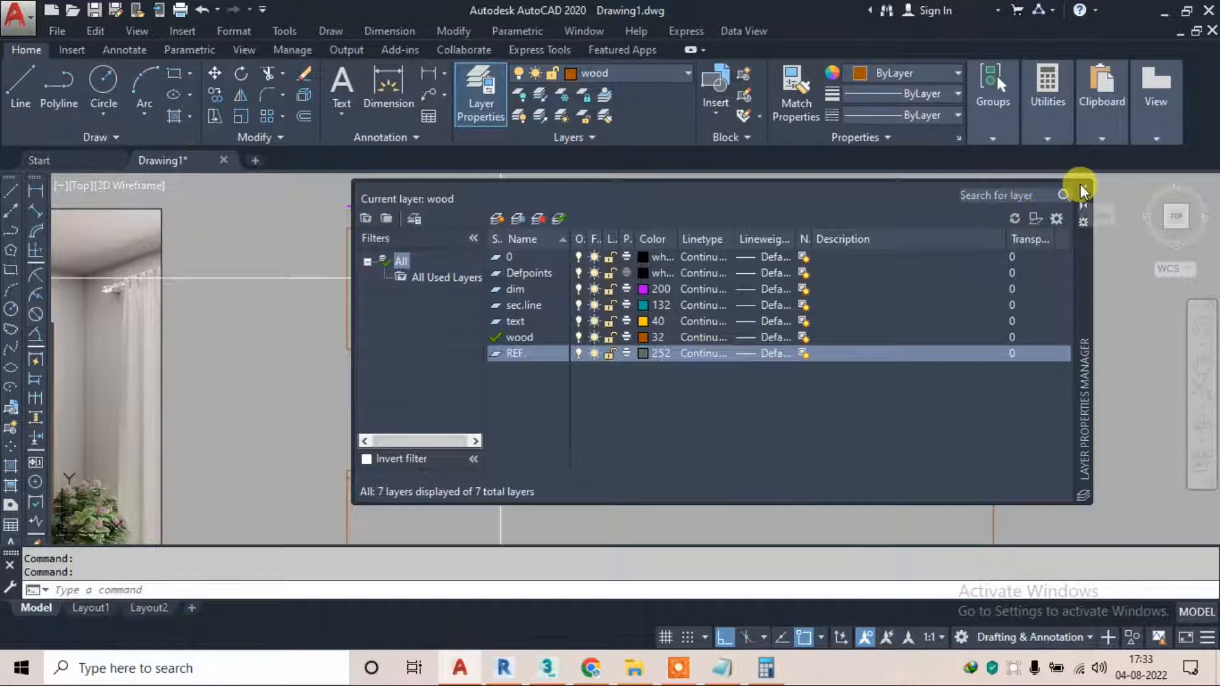
click(1083, 189)
Move the plan's four vertical divider lines to the REF. layer
click(909, 259)
click(432, 308)
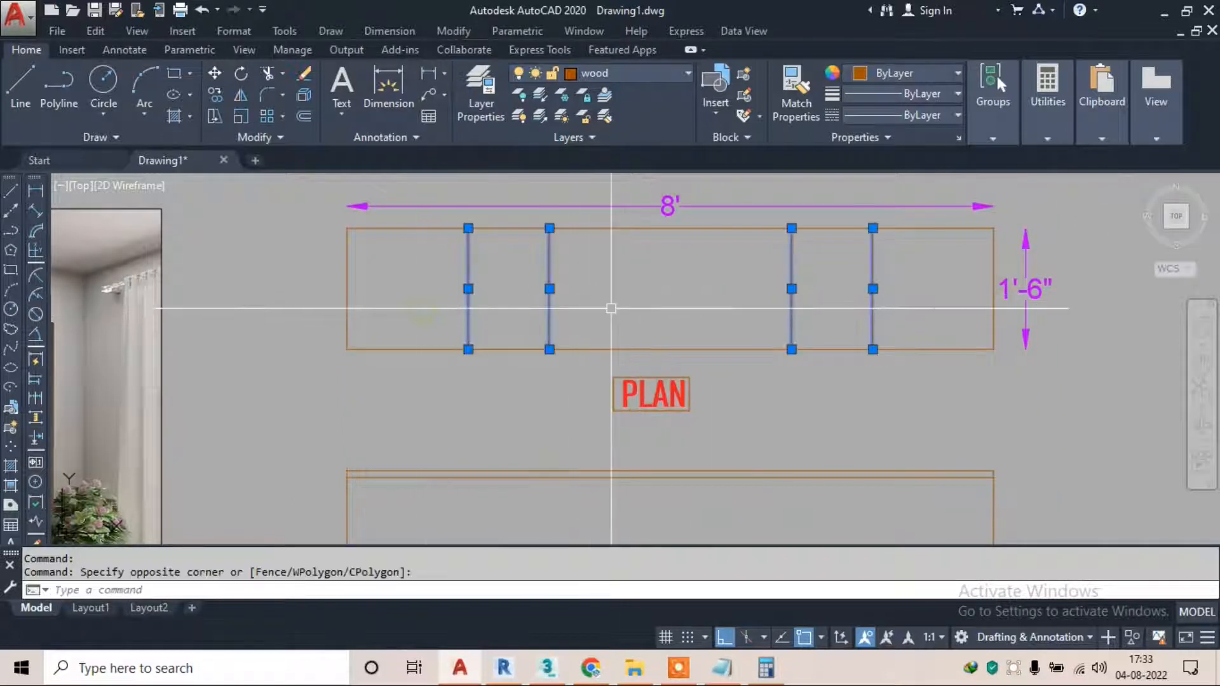
click(623, 77)
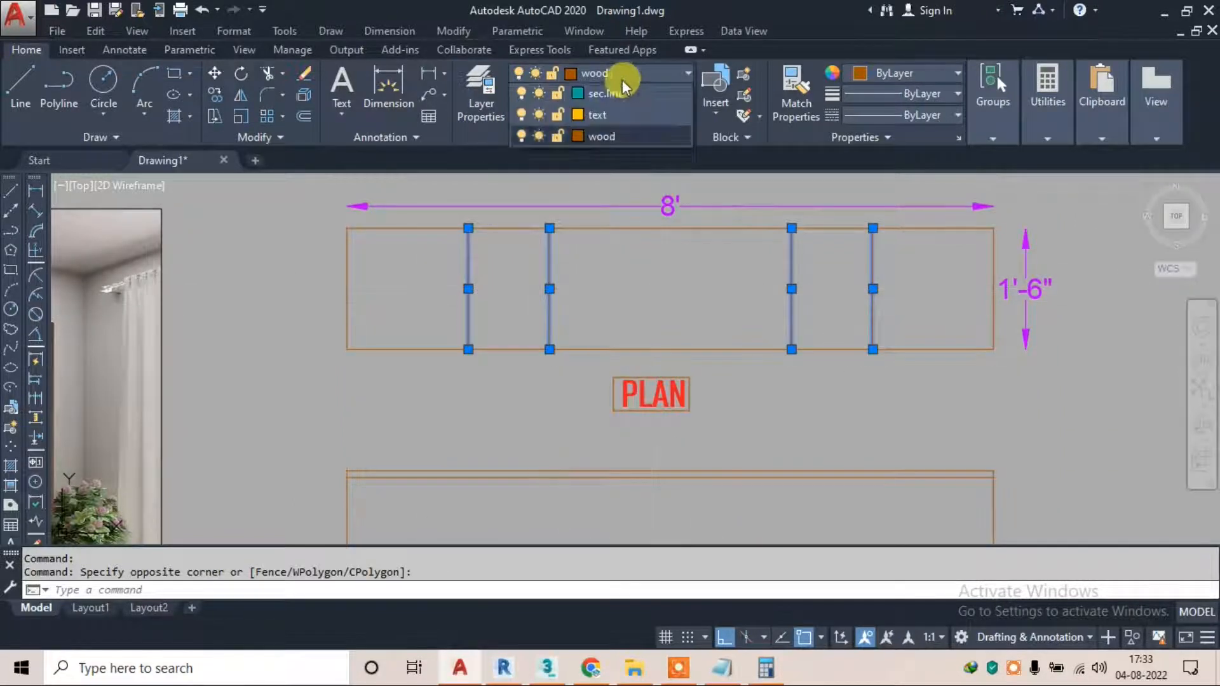
click(585, 181)
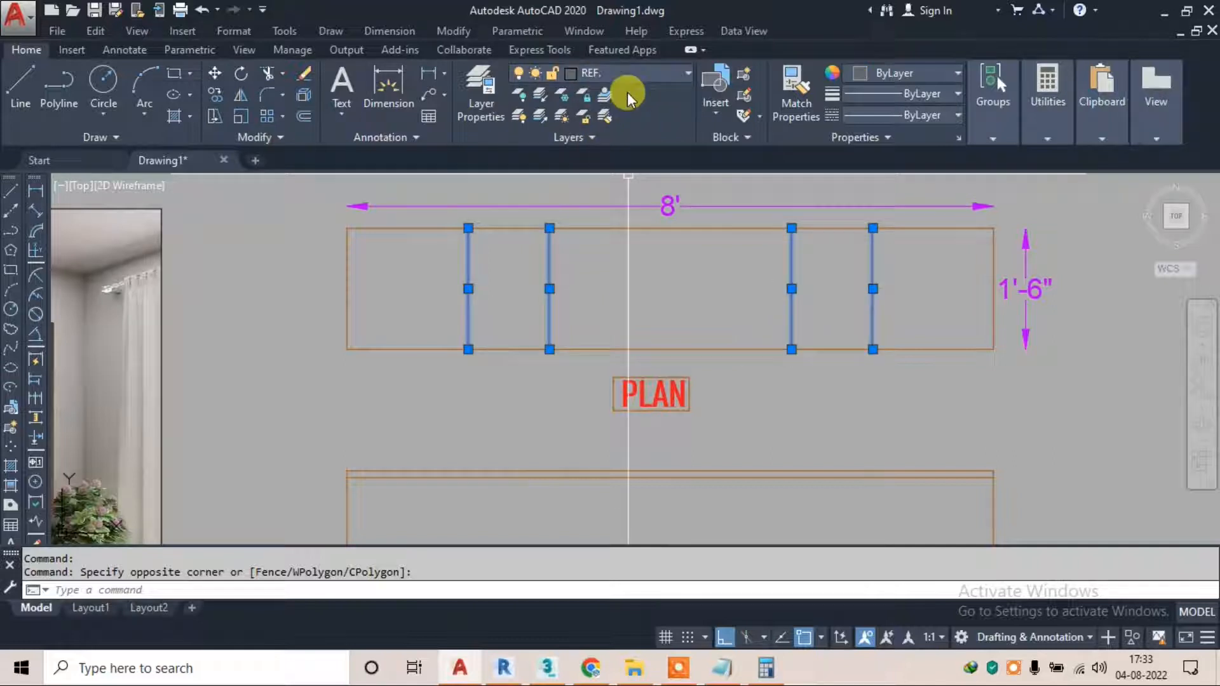
Load the ACAD_ISO02W100 ISO dash linetype and apply it to the plan's four divider lines
click(909, 116)
click(905, 204)
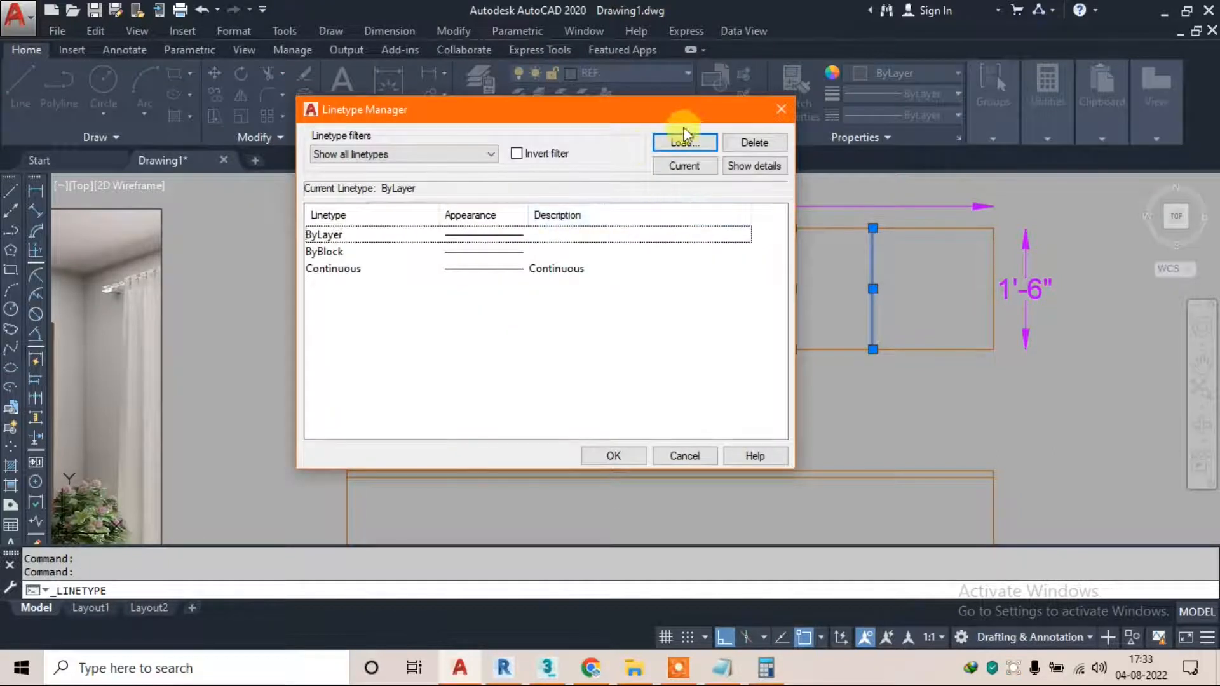
click(681, 148)
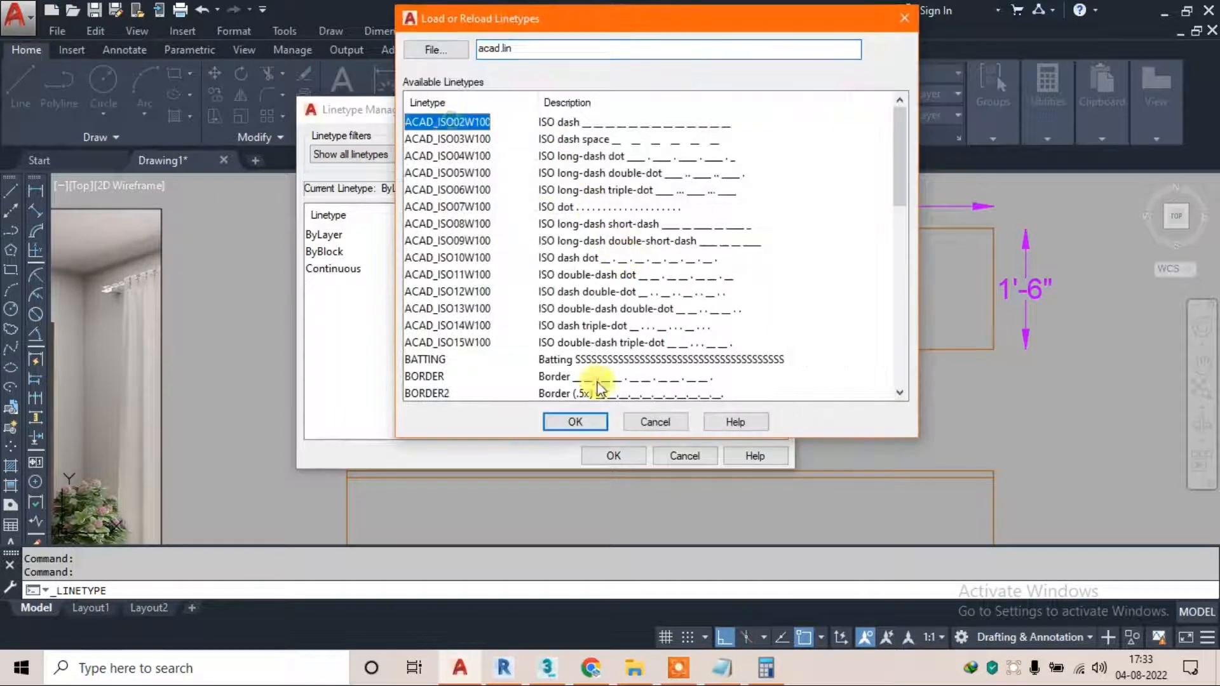
click(575, 421)
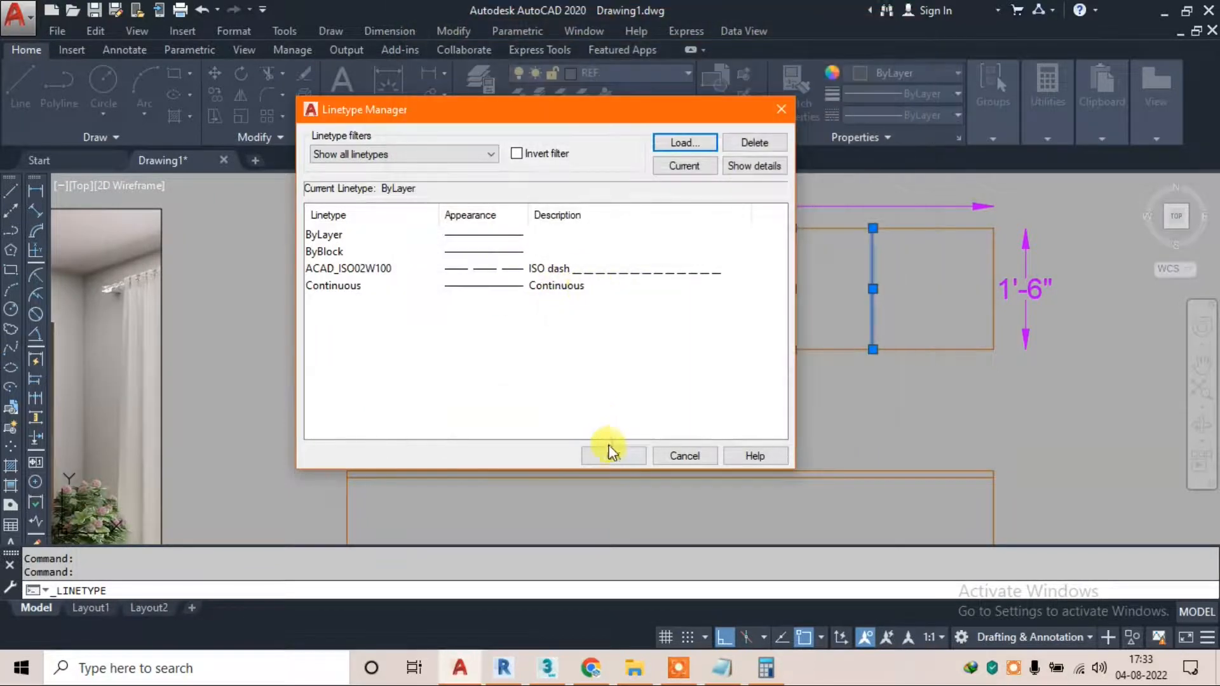
click(627, 459)
click(905, 252)
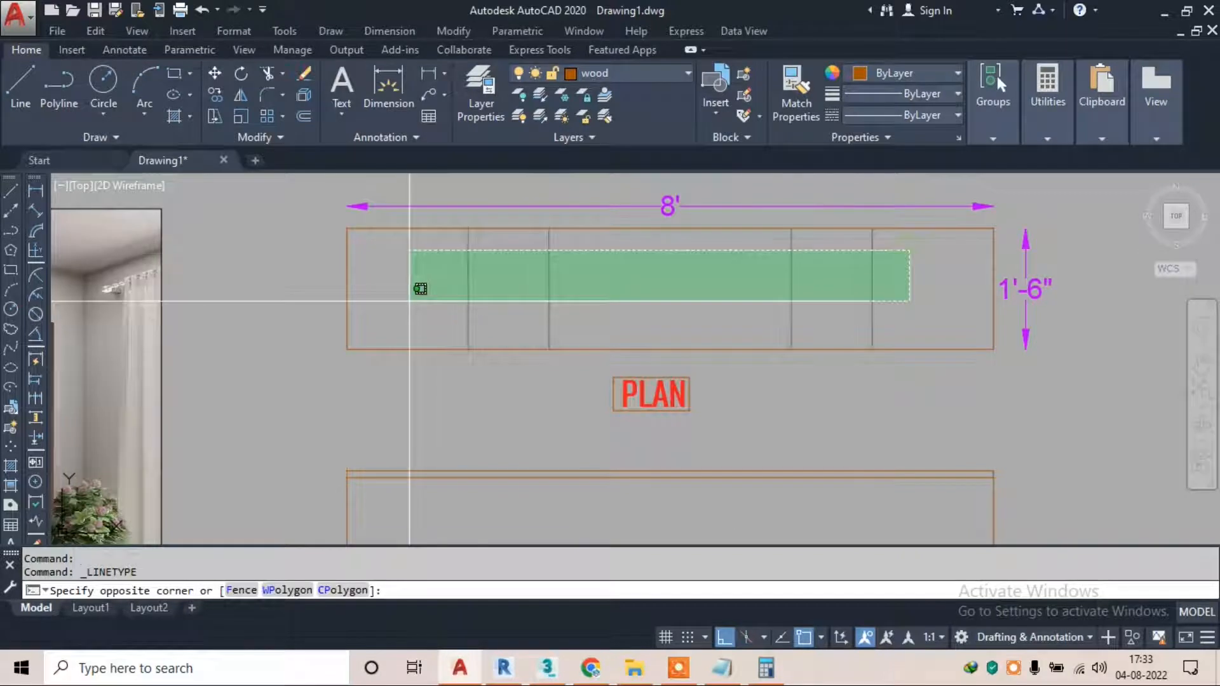
click(417, 287)
click(882, 115)
click(909, 178)
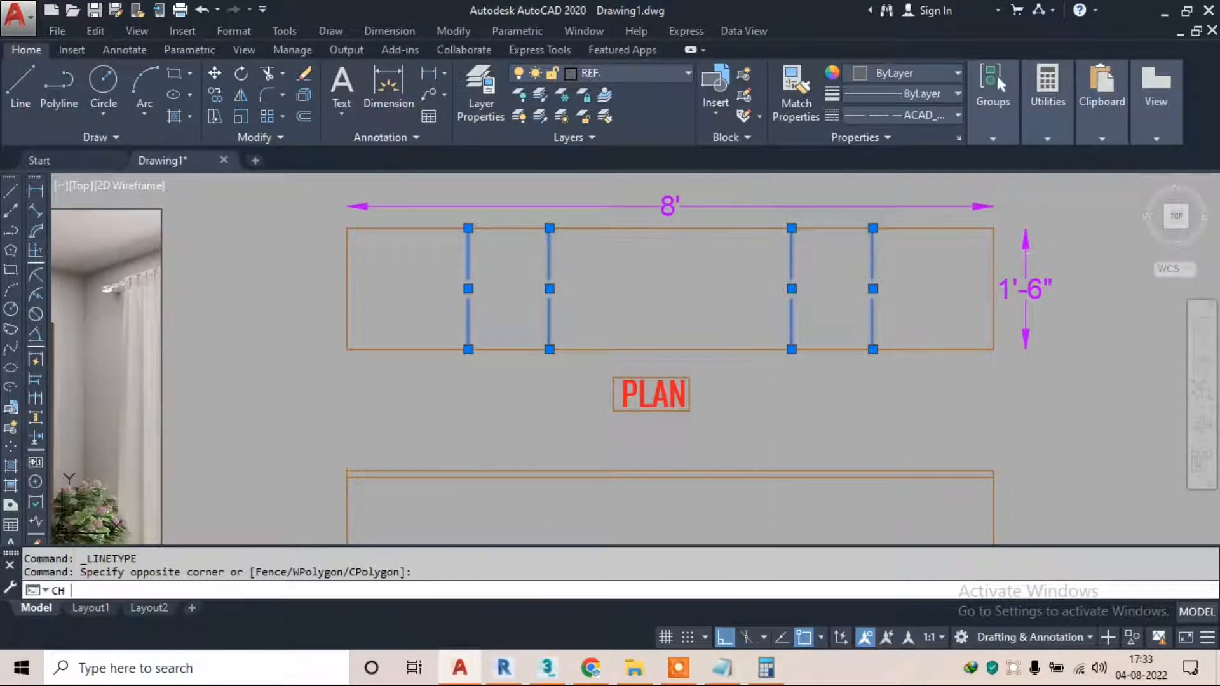
Try a linetype scale of 0.4 on the four dashed divider lines, and settle on 0.2
key(Return)
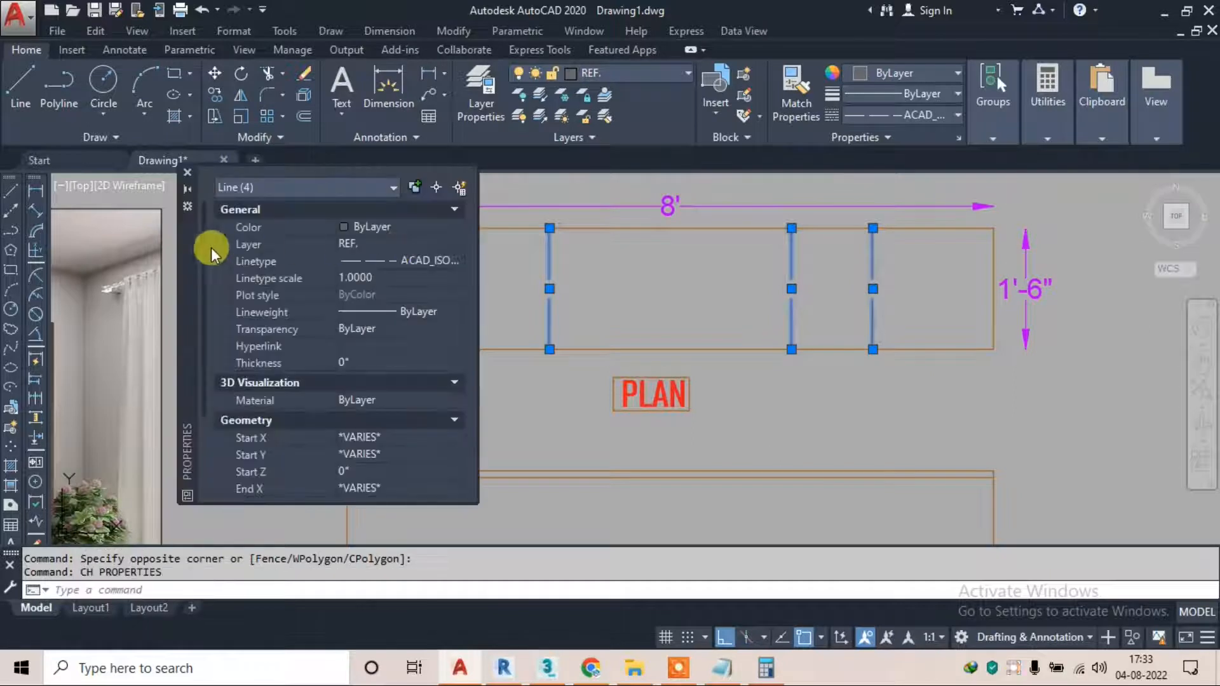
drag(158, 223, 157, 223)
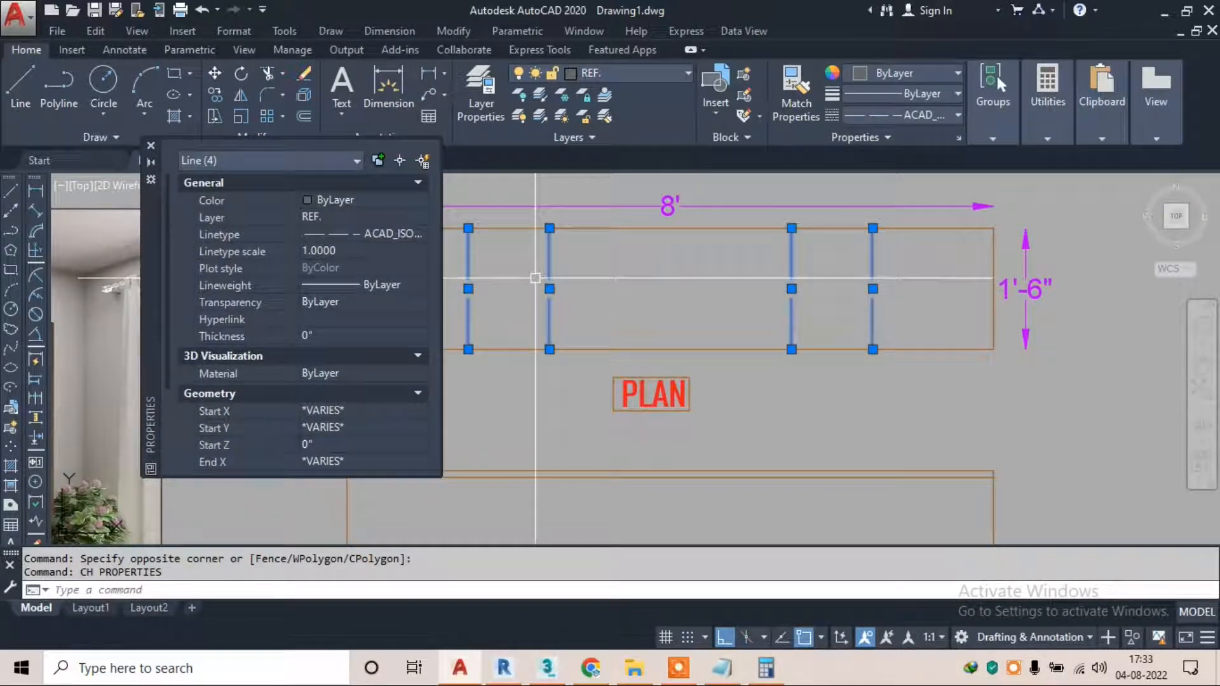
click(350, 254)
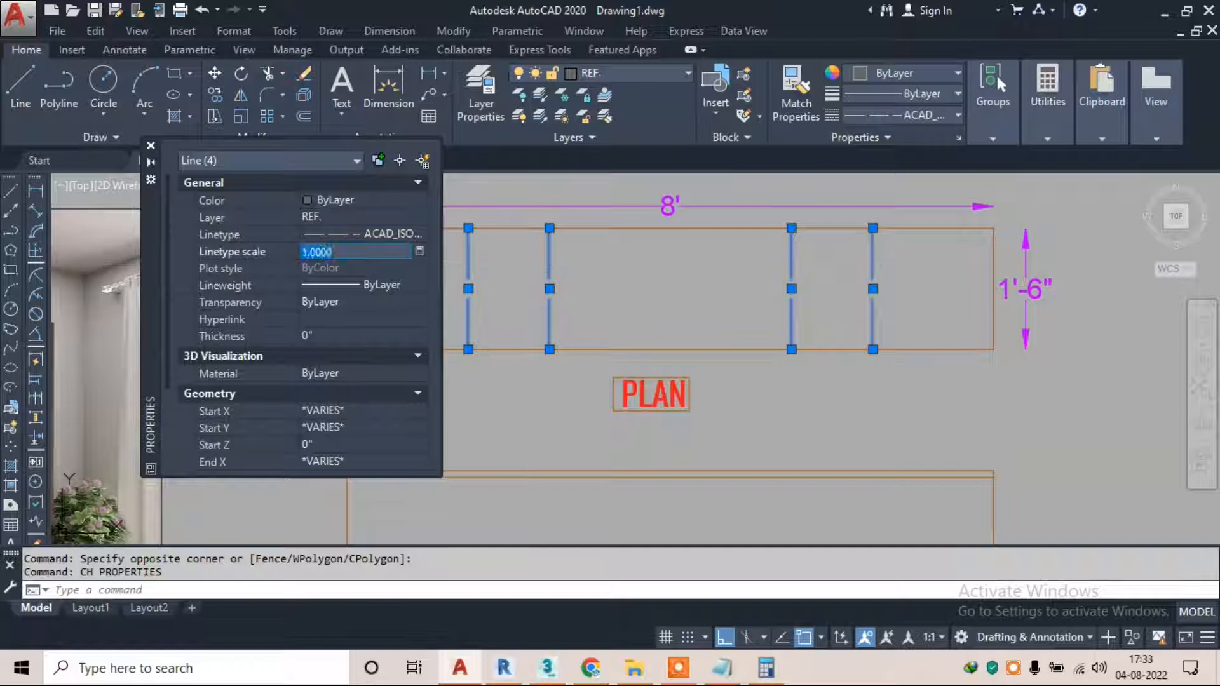
text(0.4)
key(Return)
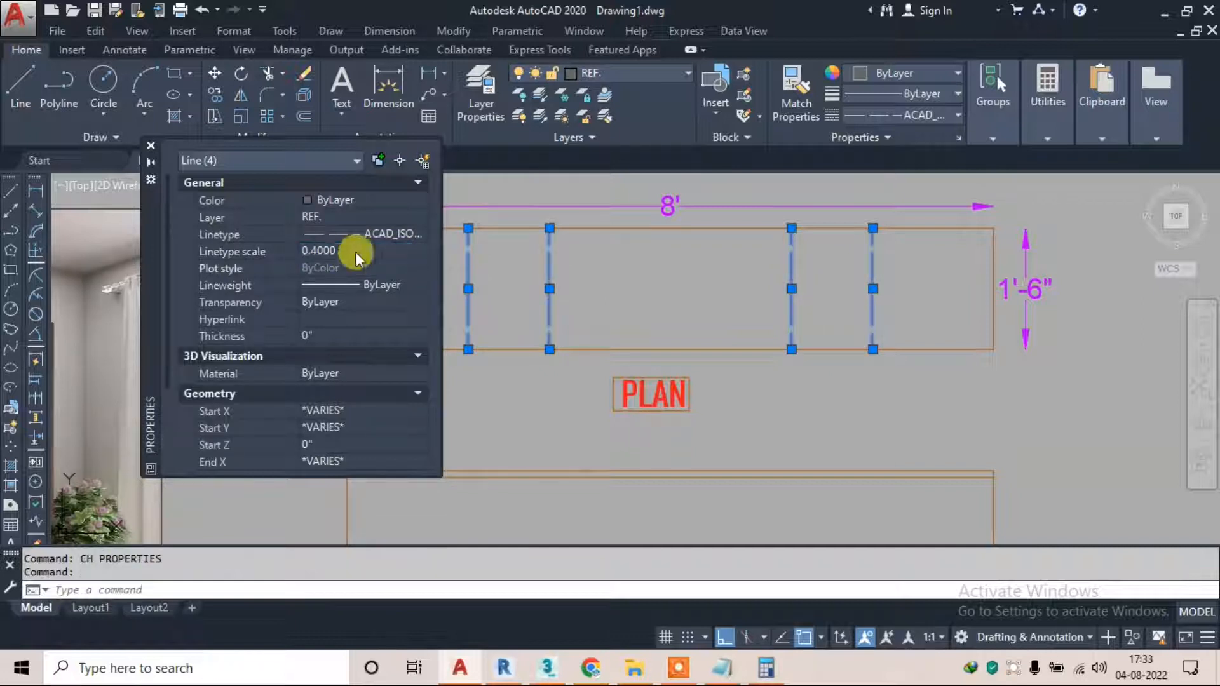
click(336, 251)
text(0)
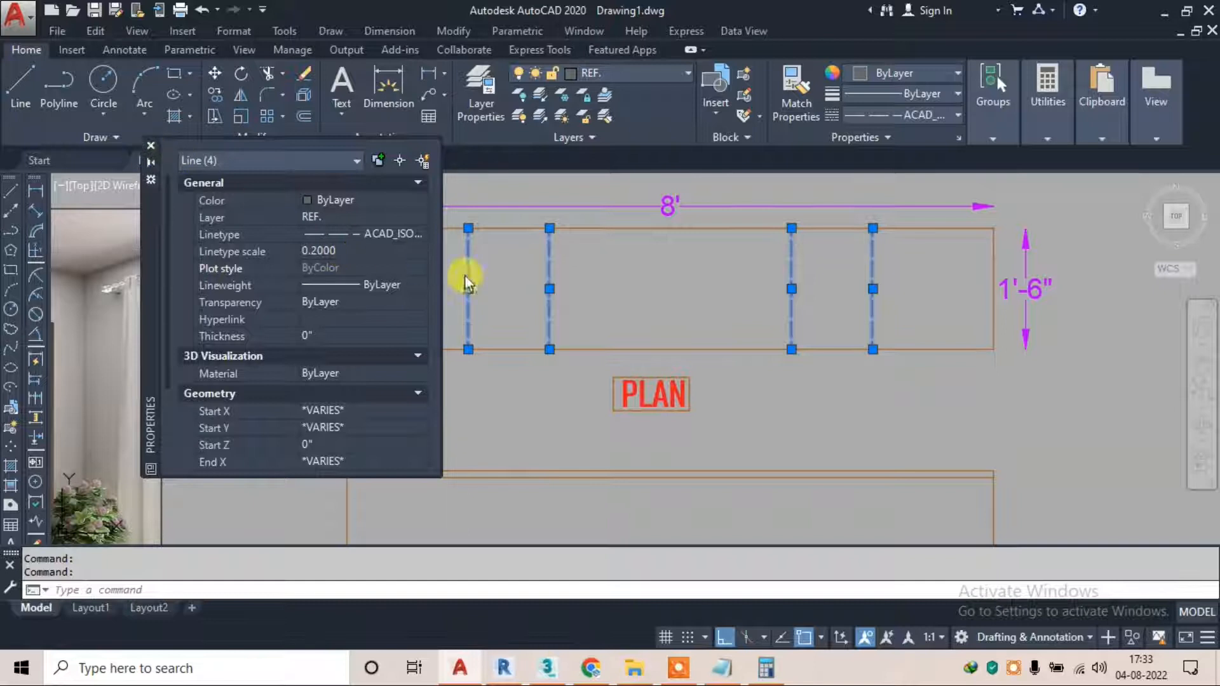
key(Escape)
click(151, 145)
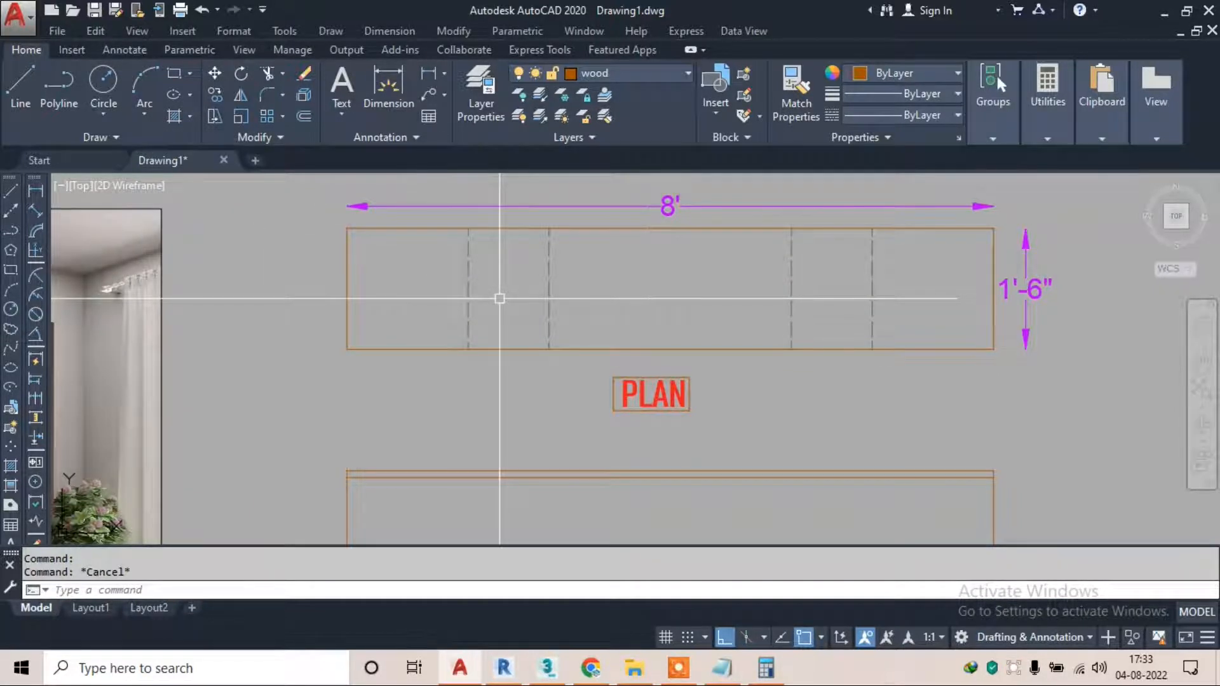
Draw vertical construction lines through the lower ends of the plan's four divider lines, running down across the elevation
scroll(575, 280, down, 4)
scroll(583, 280, up, 2)
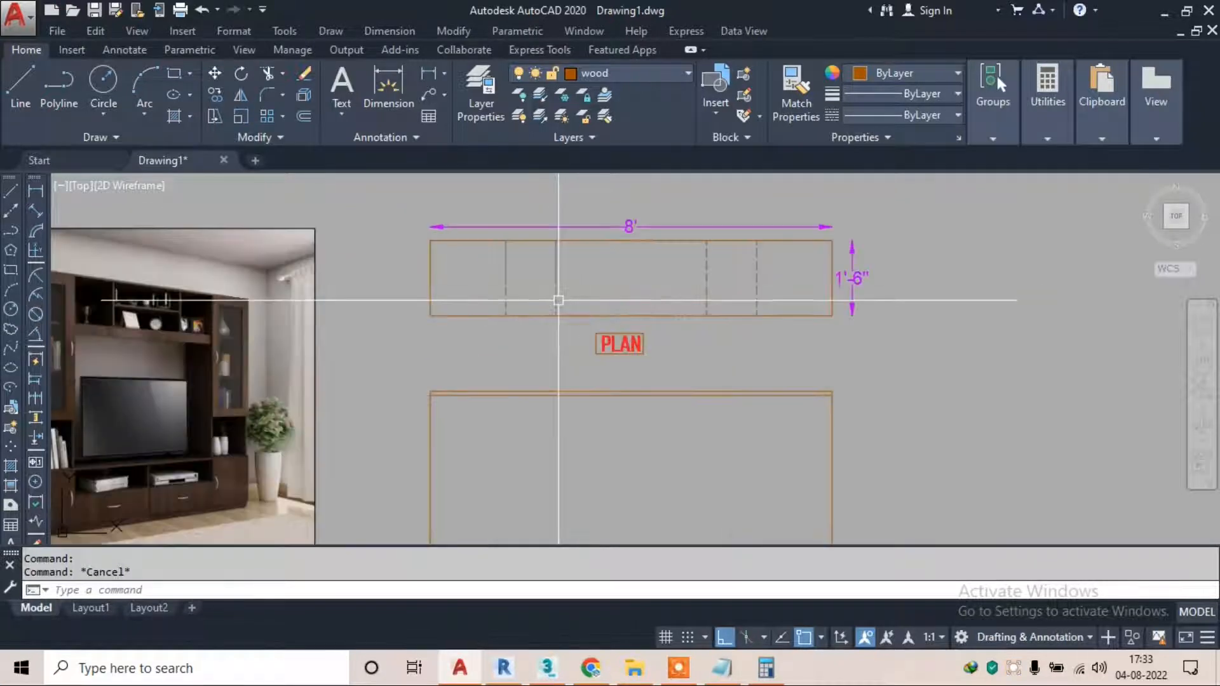
text(XL)
key(Return)
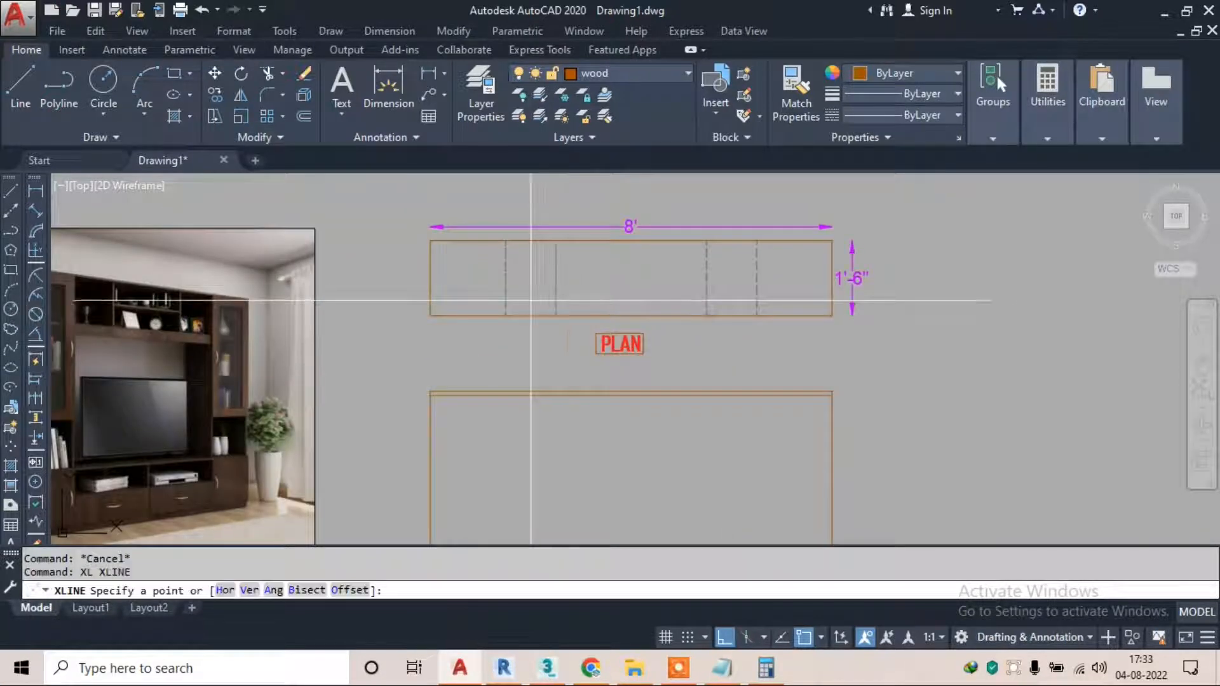
click(506, 316)
click(514, 460)
key(Escape)
key(Return)
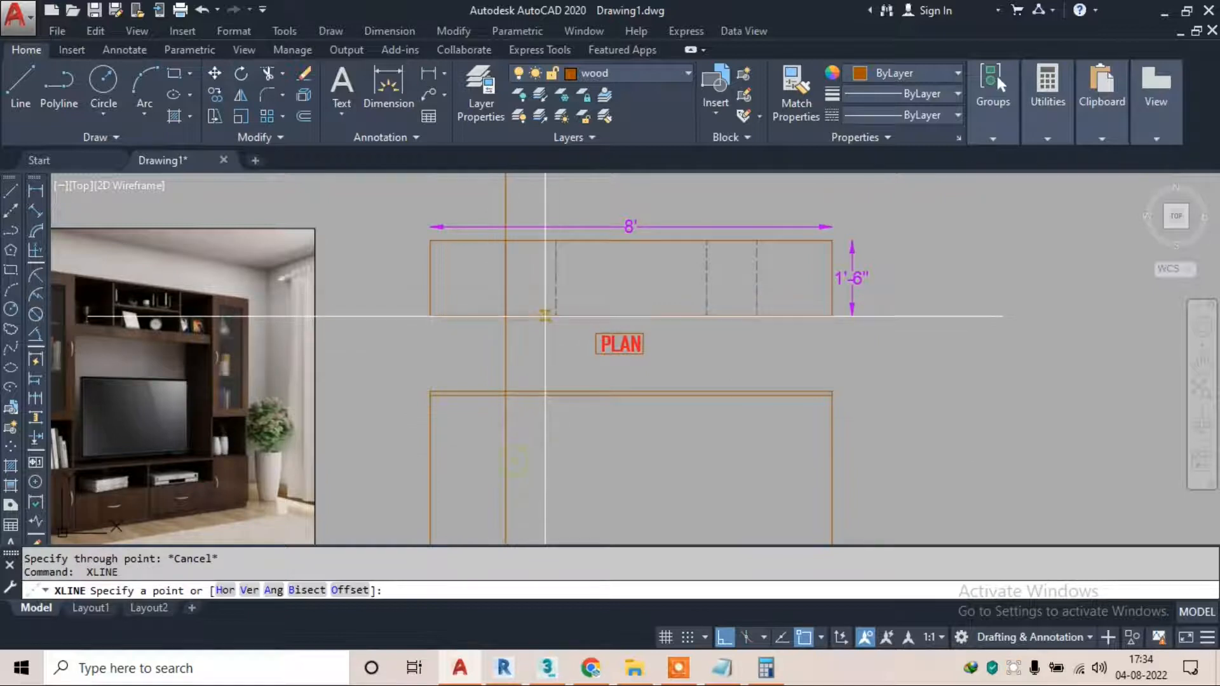
click(556, 316)
click(589, 472)
key(Escape)
key(Return)
click(705, 316)
click(706, 457)
key(Escape)
key(Return)
click(756, 316)
click(759, 468)
key(Escape)
scroll(656, 333, down, 4)
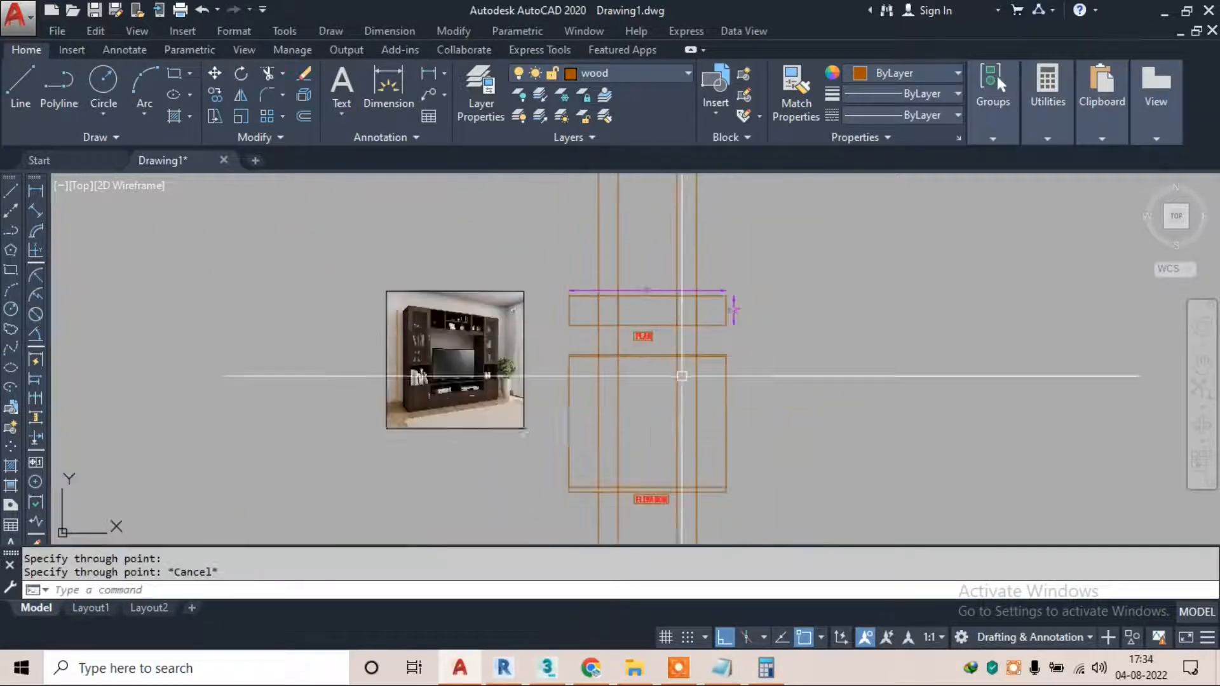
Trim the four construction lines in the gap between the plan and the elevation
scroll(612, 409, up, 2)
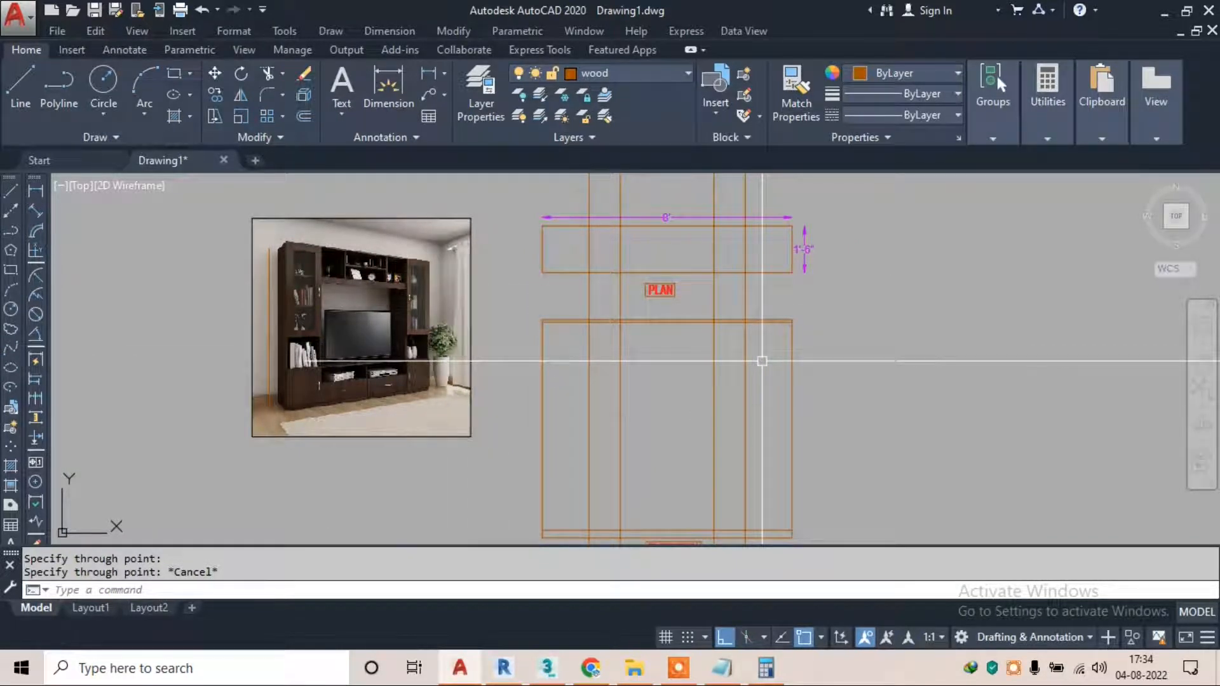
text(tr)
key(Return)
key(Return)
scroll(735, 327, up, 2)
click(790, 305)
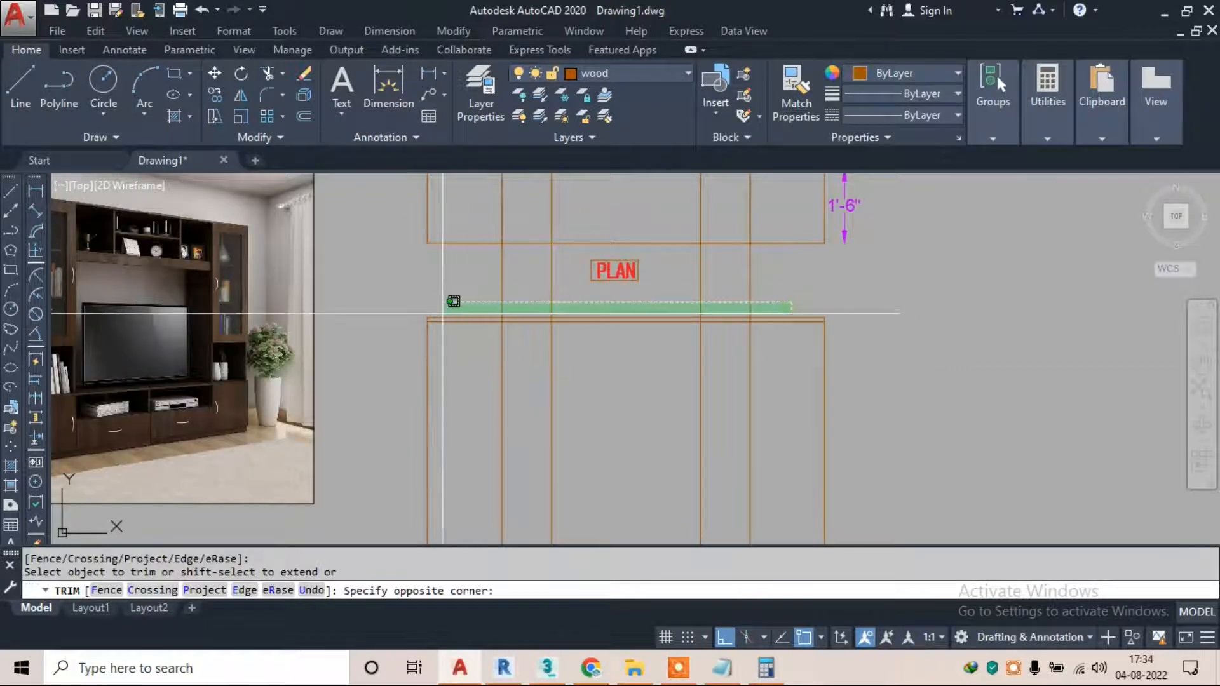
click(445, 308)
scroll(598, 307, down, 2)
middle_drag(598, 307, 597, 420)
key(Escape)
Erase the leftover construction line pieces running through and above the plan
click(750, 226)
click(468, 258)
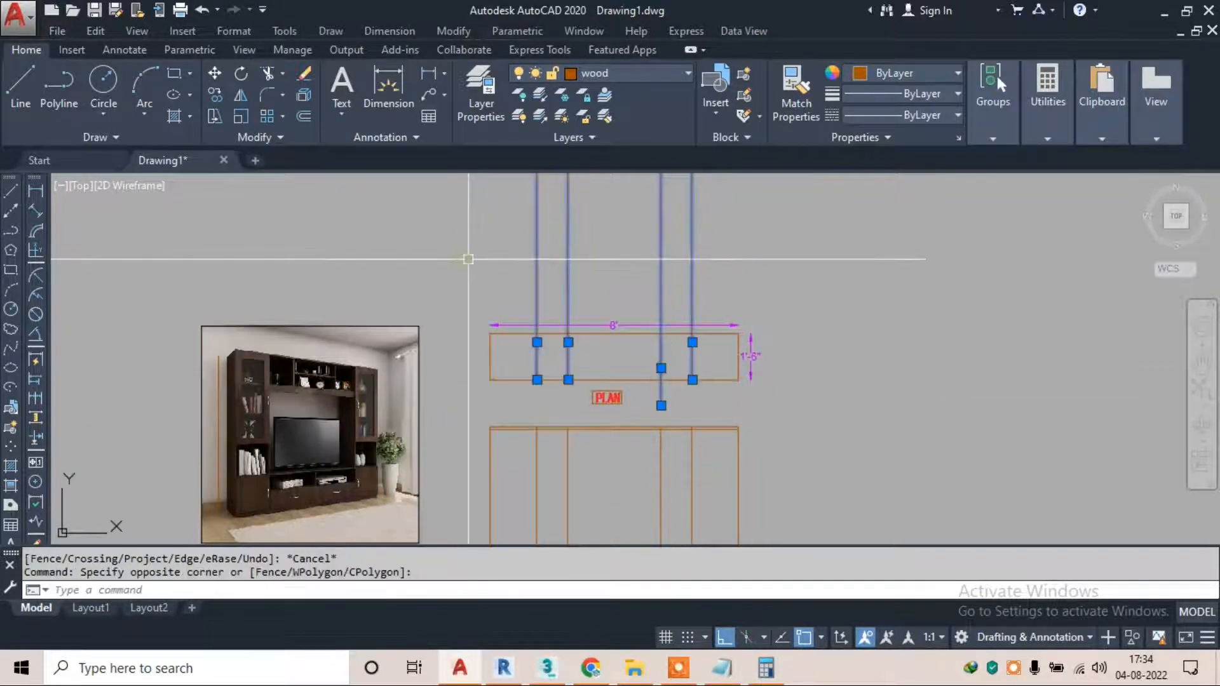
text(e)
key(Return)
Trim the four vertical lines out of the thin top panel of the elevation
middle_drag(483, 394, 490, 230)
scroll(545, 257, up, 3)
text(TR)
key(Return)
key(Return)
scroll(549, 258, up, 5)
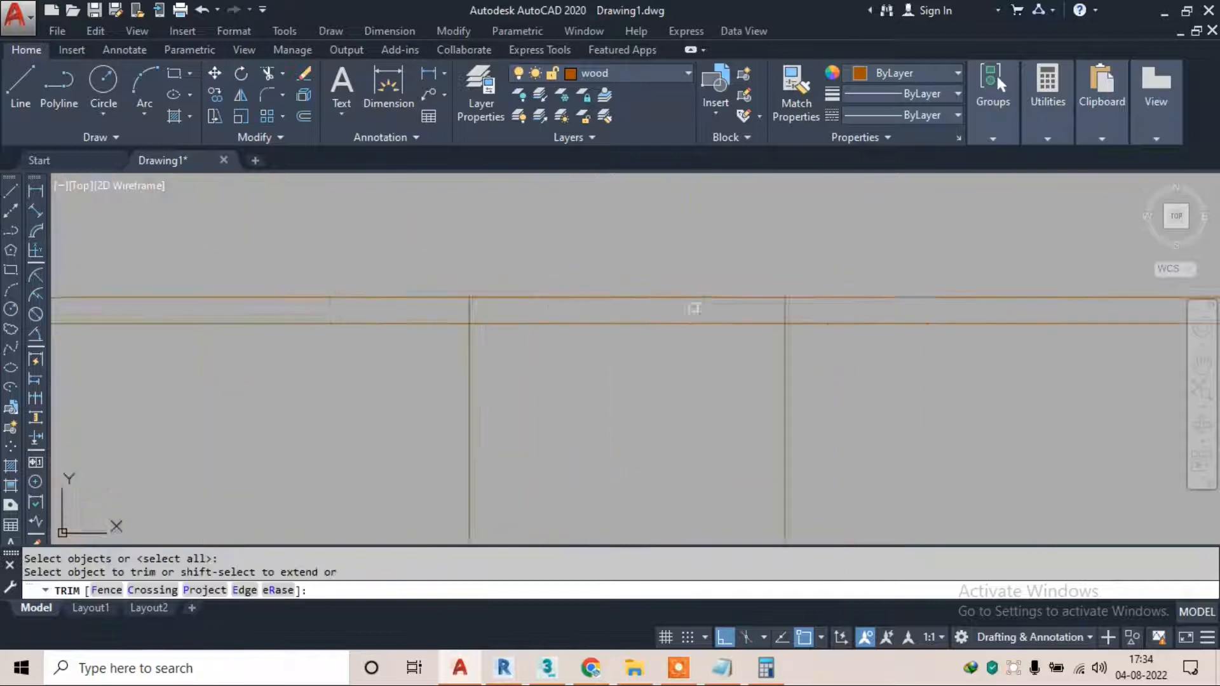
click(849, 305)
scroll(293, 308, down, 5)
scroll(928, 314, up, 5)
click(896, 299)
click(356, 289)
scroll(703, 251, down, 6)
click(701, 251)
scroll(701, 250, down, 2)
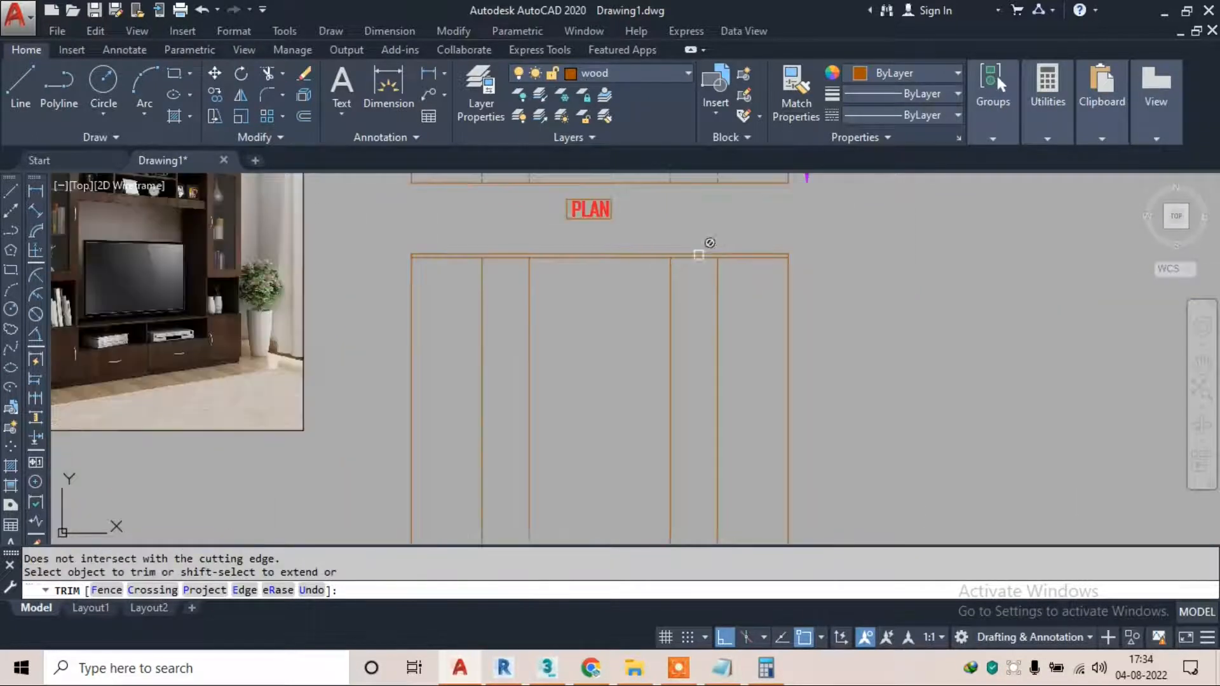
Trim the vertical lines below the elevation and inside its base strip
middle_drag(677, 326, 675, 285)
click(780, 476)
click(402, 505)
scroll(602, 420, up, 4)
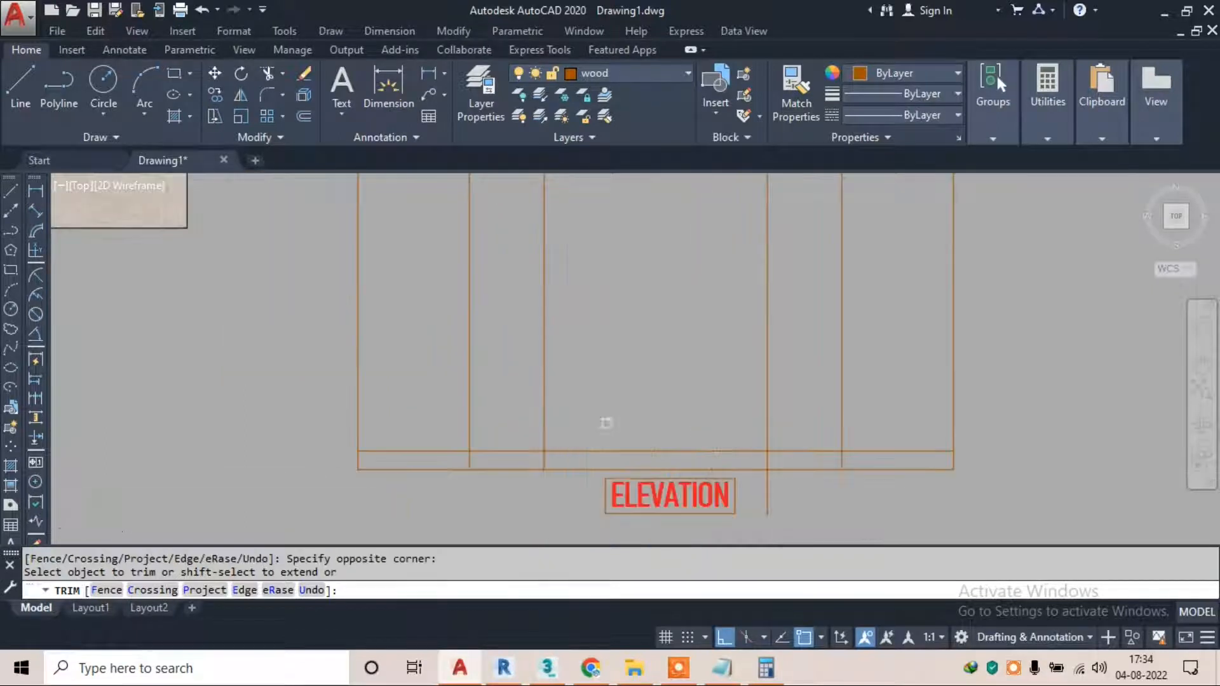
scroll(755, 451, up, 2)
click(930, 458)
click(241, 457)
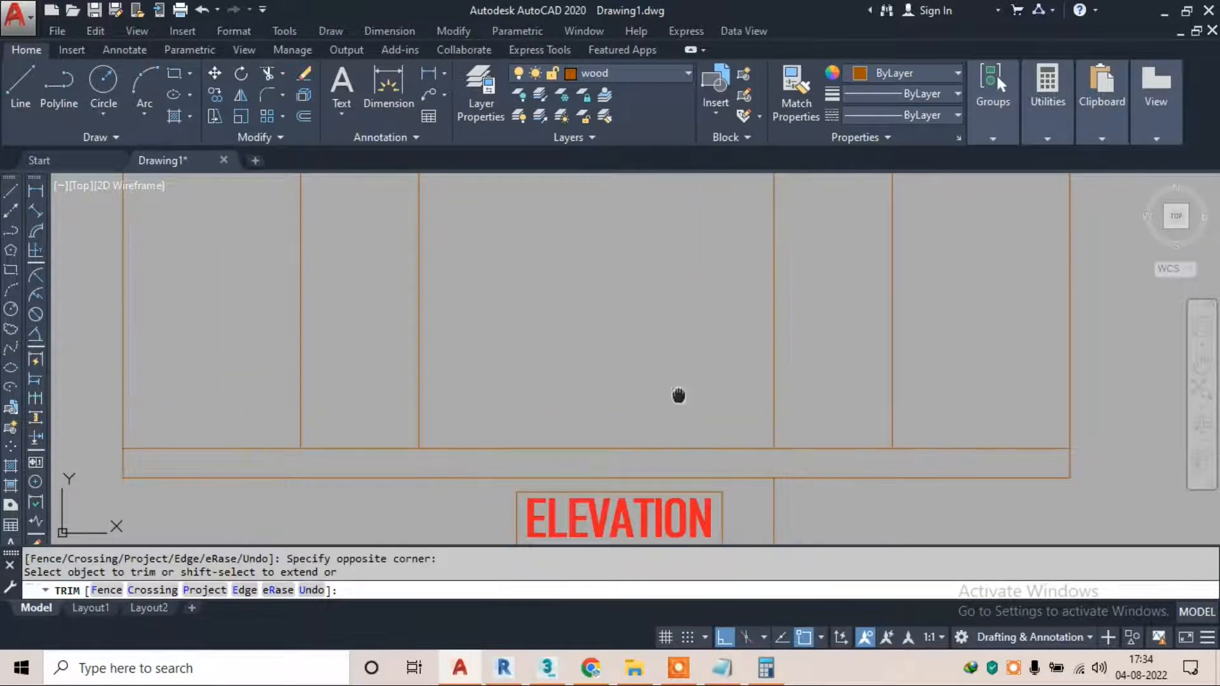
Erase the leftover vertical line piece below the elevation's base strip, beside the elevation label
key(Escape)
middle_drag(678, 398, 629, 285)
click(765, 409)
click(695, 457)
text(e)
key(Return)
scroll(619, 452, down, 3)
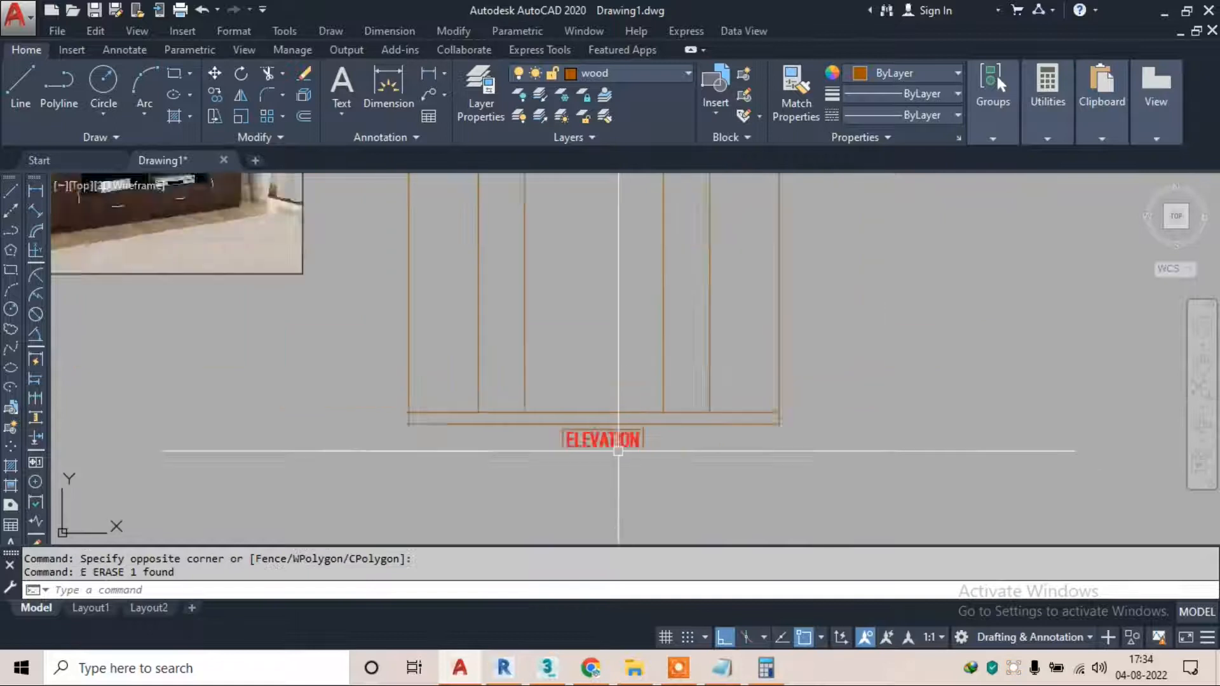
Offset the upper line of the elevation's base strip 2' upward to mark the top of the lower cabinets
mouse_move(504, 305)
middle_down()
mouse_move(580, 373)
mouse_move(591, 408)
middle_up()
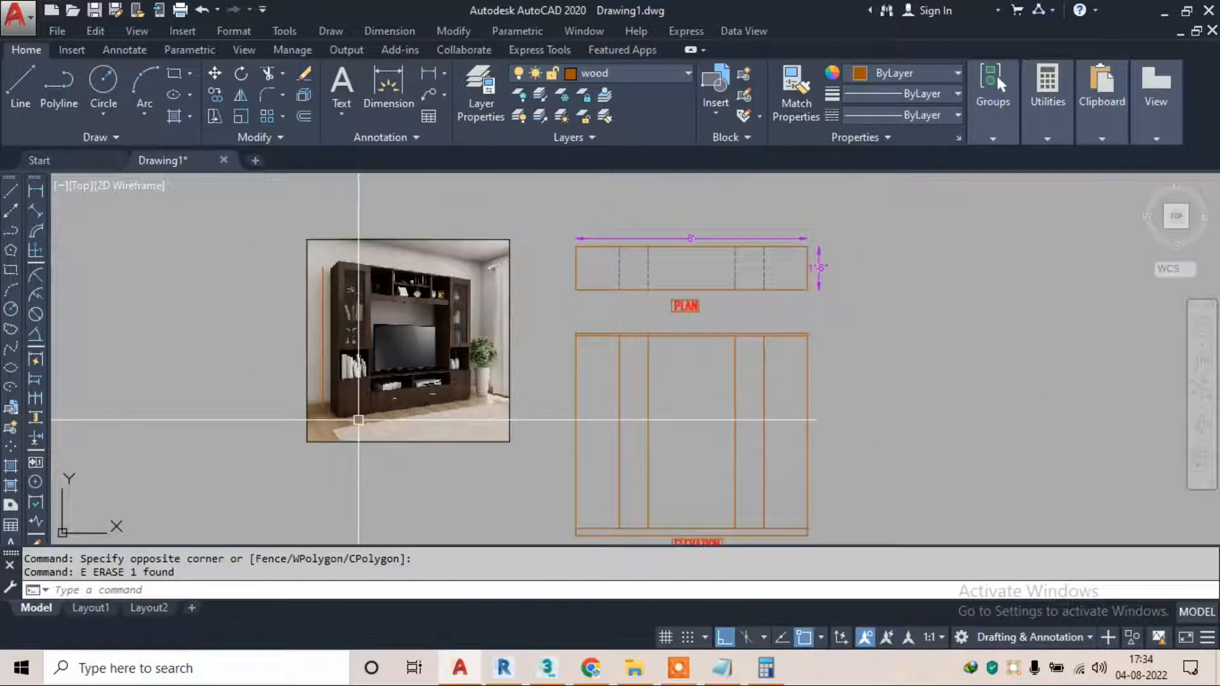
scroll(358, 420, up, 5)
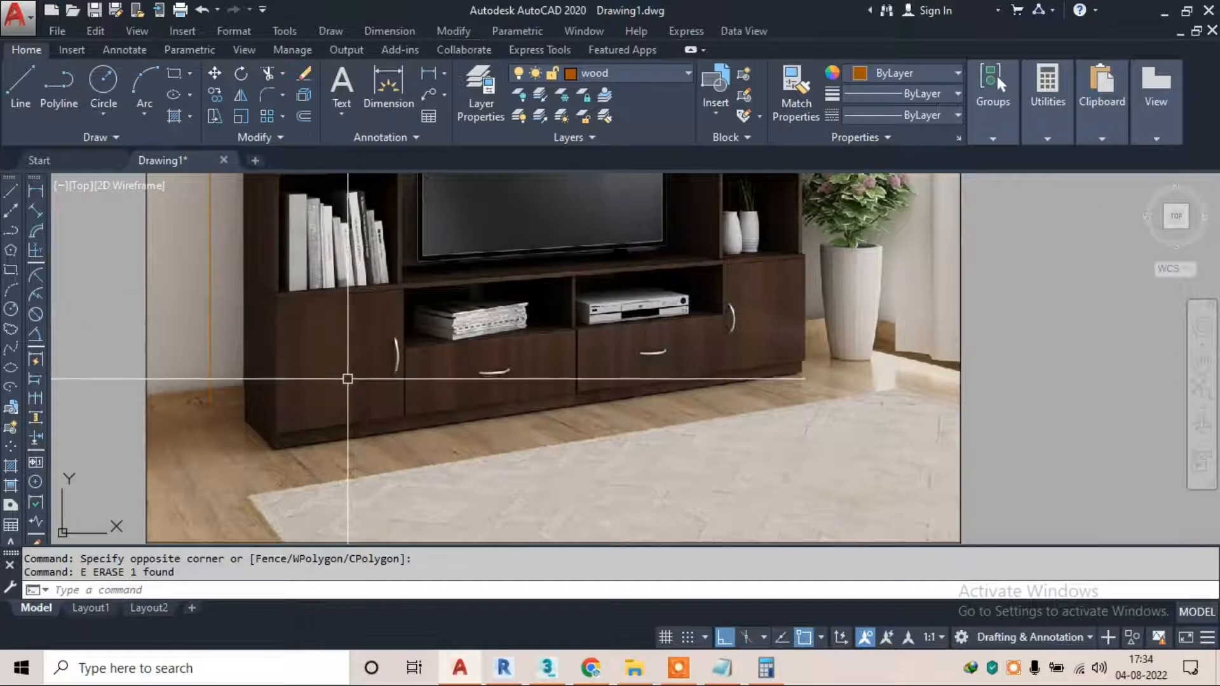
scroll(349, 375, down, 4)
scroll(381, 394, down, 2)
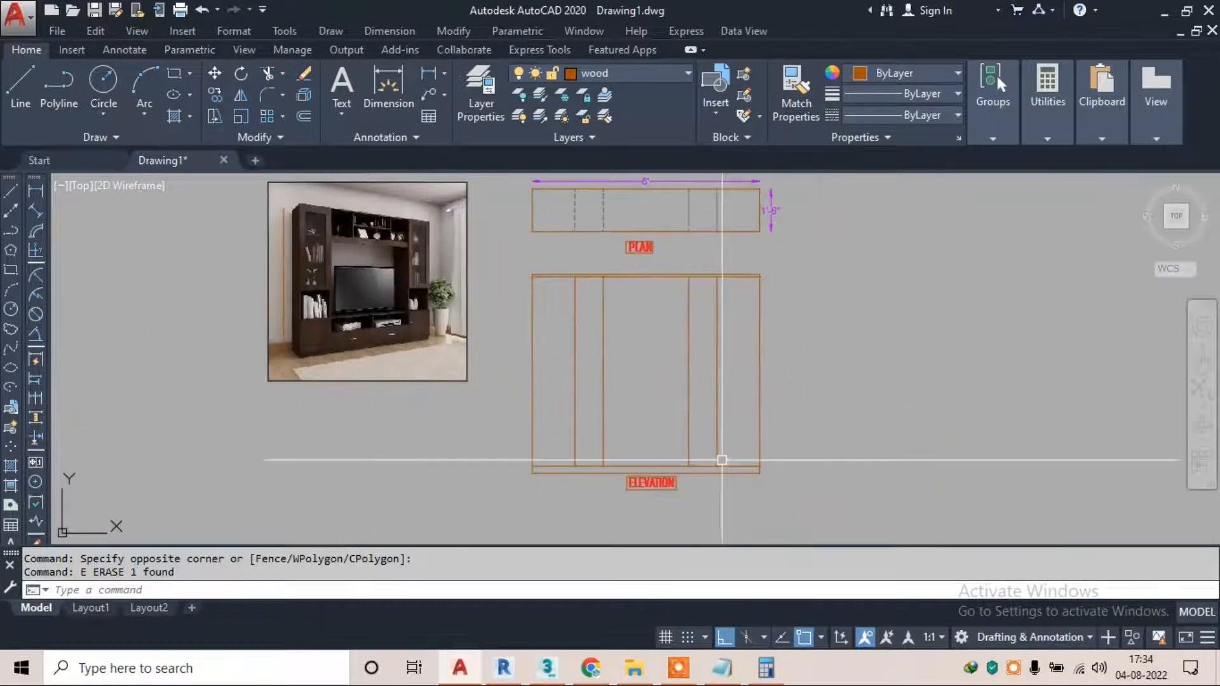
scroll(634, 490, up, 4)
key(Return)
text(2')
key(Return)
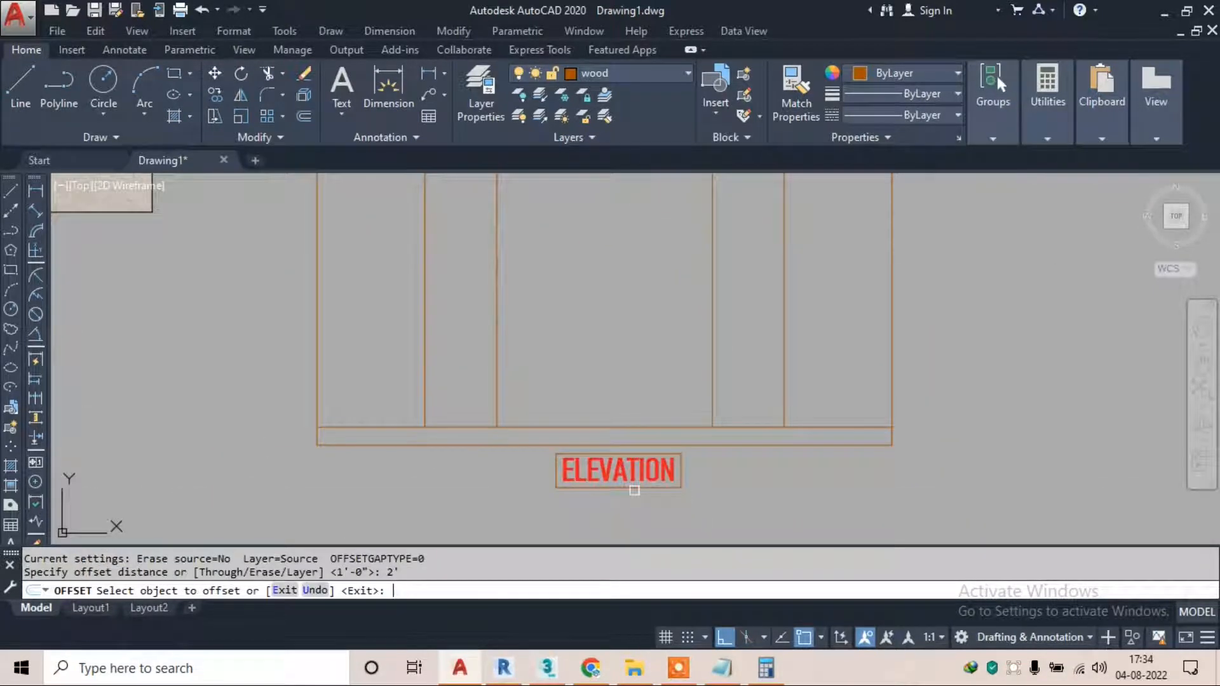
click(668, 423)
click(665, 392)
scroll(597, 365, down, 4)
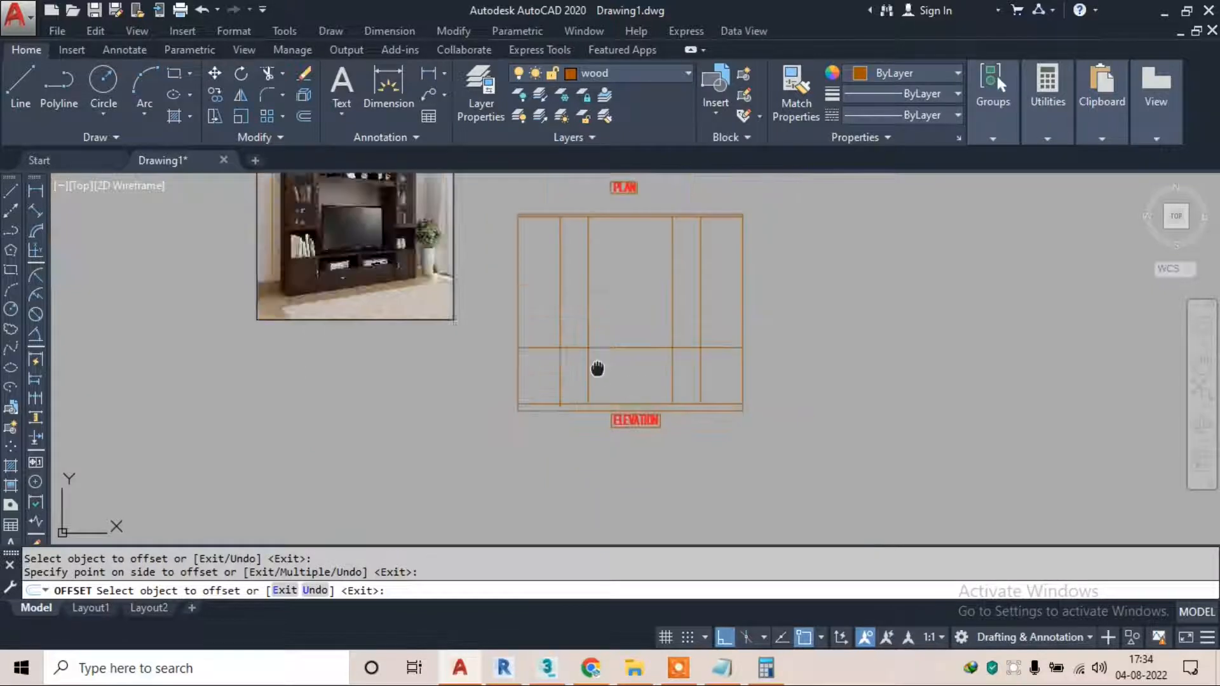
scroll(596, 397, up, 2)
middle_drag(533, 388, 602, 422)
key(Escape)
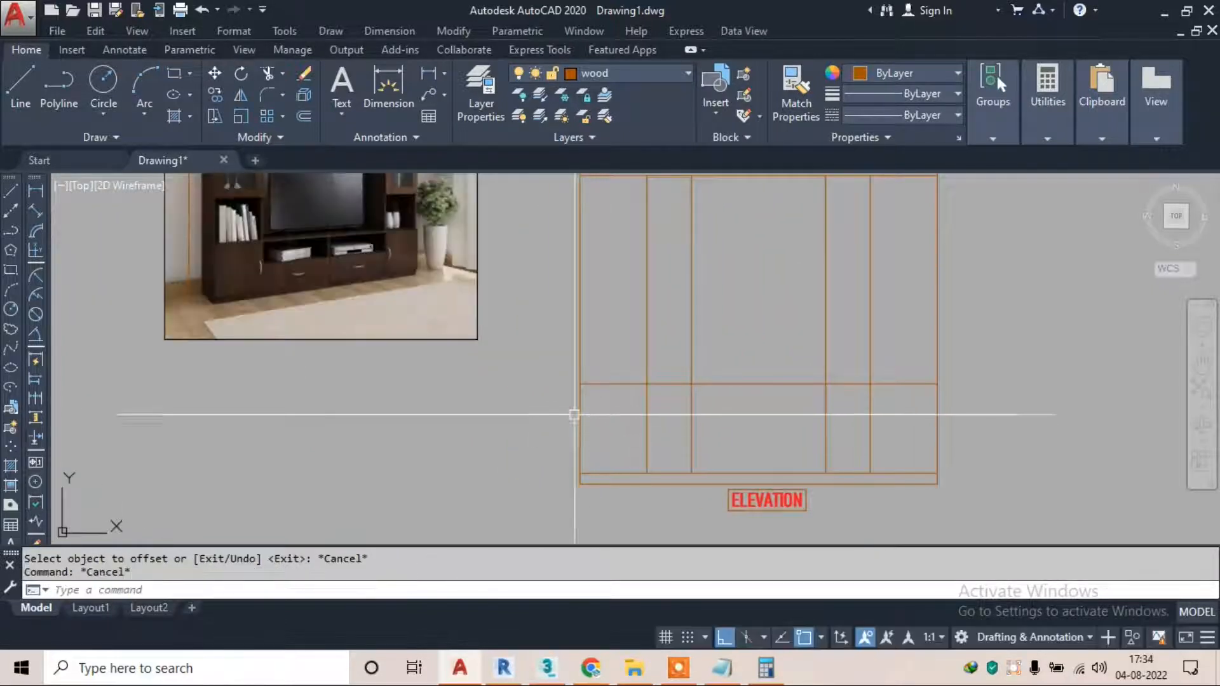
Move the reference image down with Ortho off so that it sits directly beside the elevation
scroll(267, 265, up, 2)
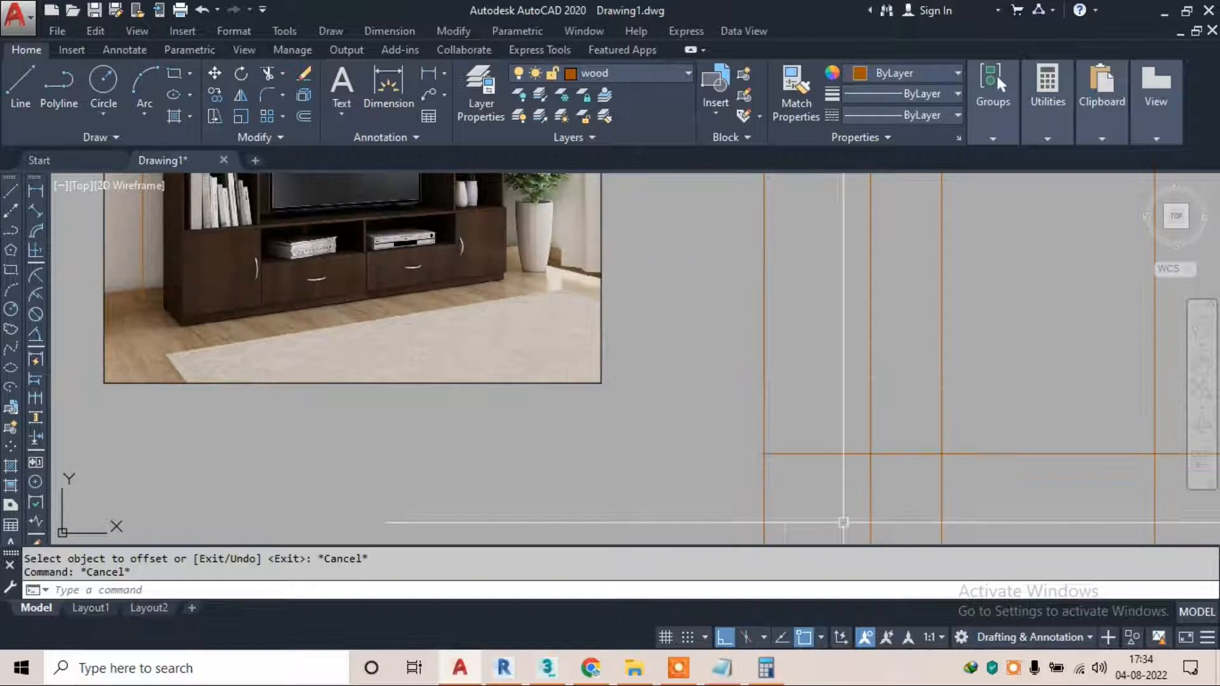
scroll(750, 451, down, 2)
click(594, 439)
click(554, 399)
text(m)
key(space)
click(551, 339)
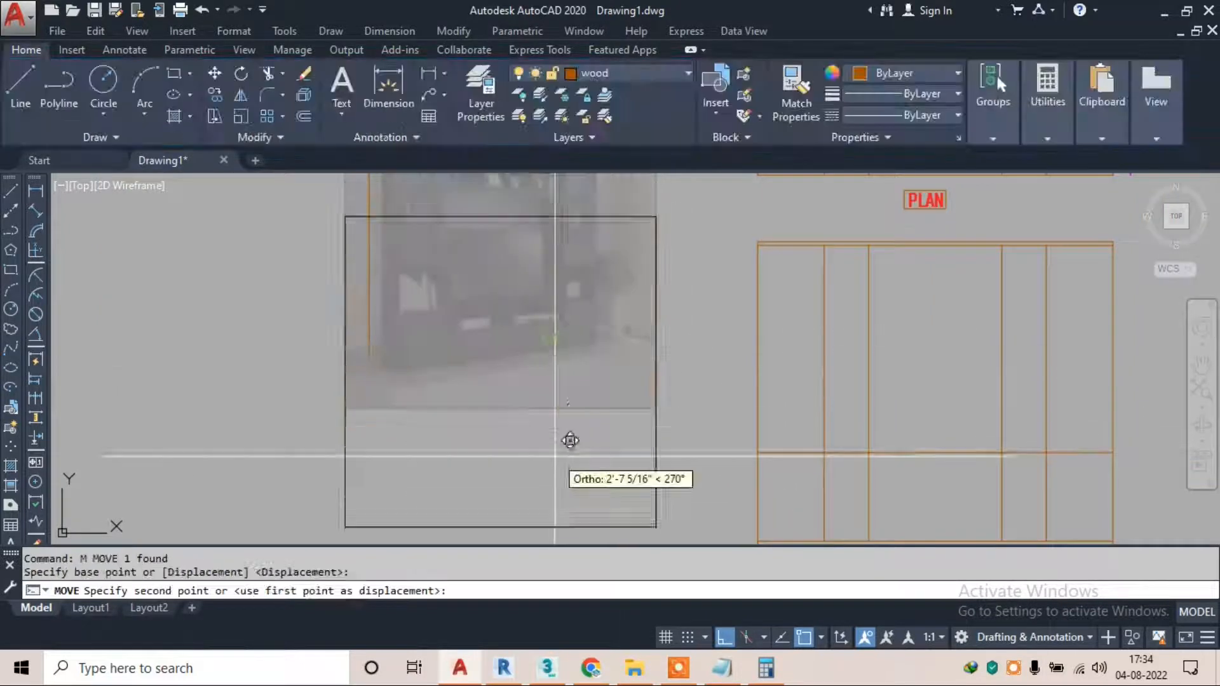
middle_drag(645, 521, 631, 416)
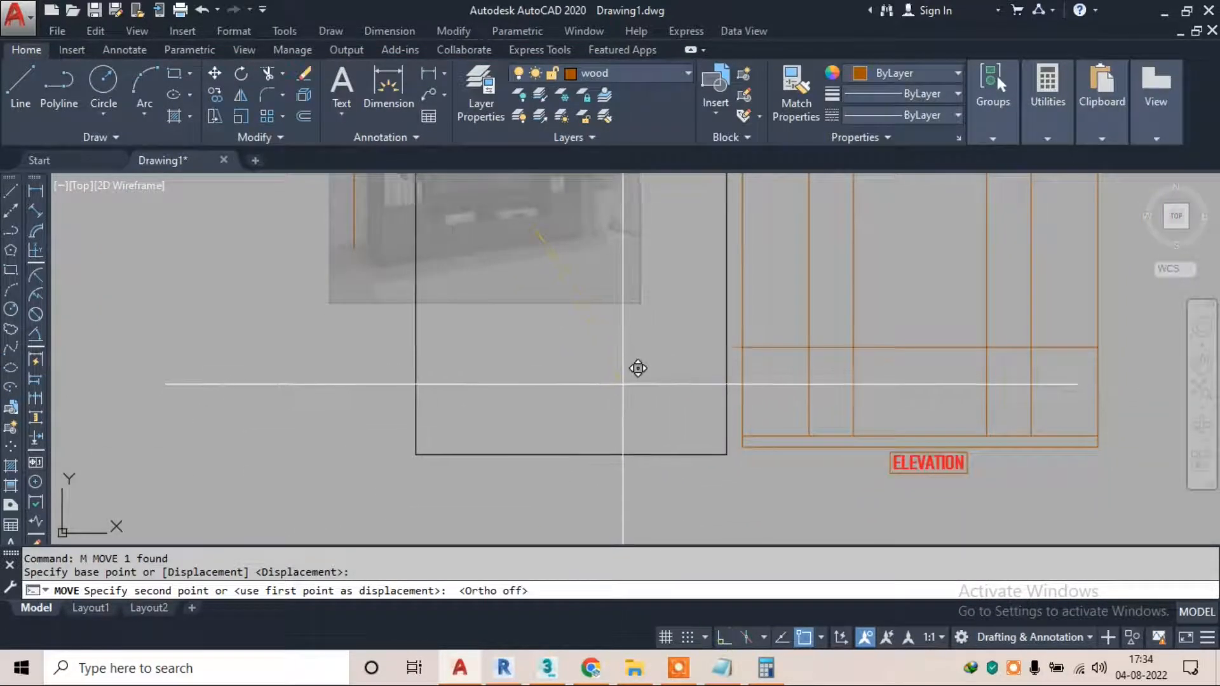
click(624, 368)
scroll(790, 381, up, 2)
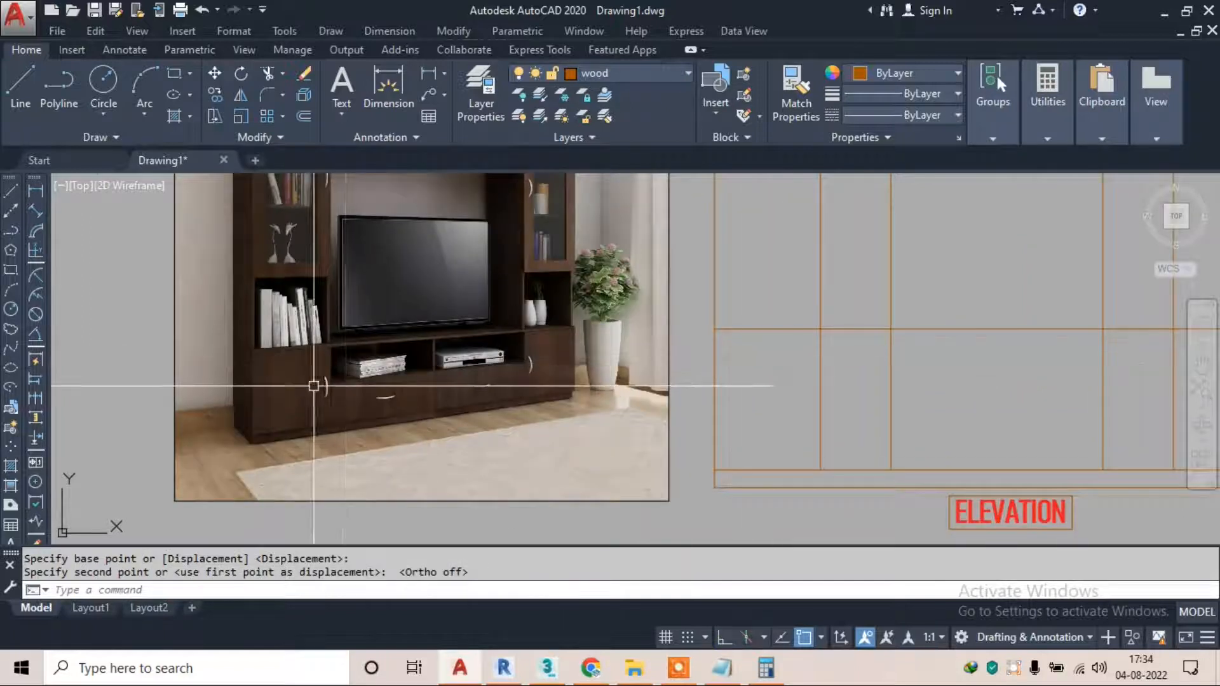
Trim the two inner vertical lines out of the lower cabinet section, below the new horizontal line
middle_drag(541, 363, 372, 348)
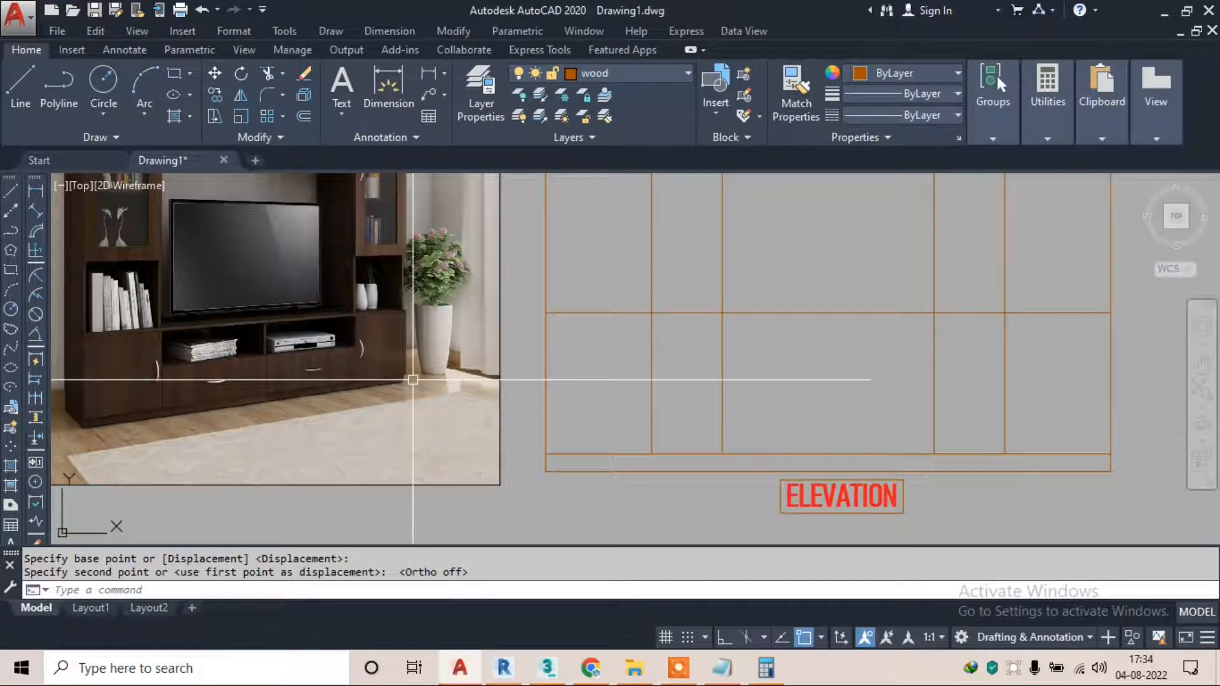
key(Escape)
text(tr)
key(Return)
key(Return)
click(951, 359)
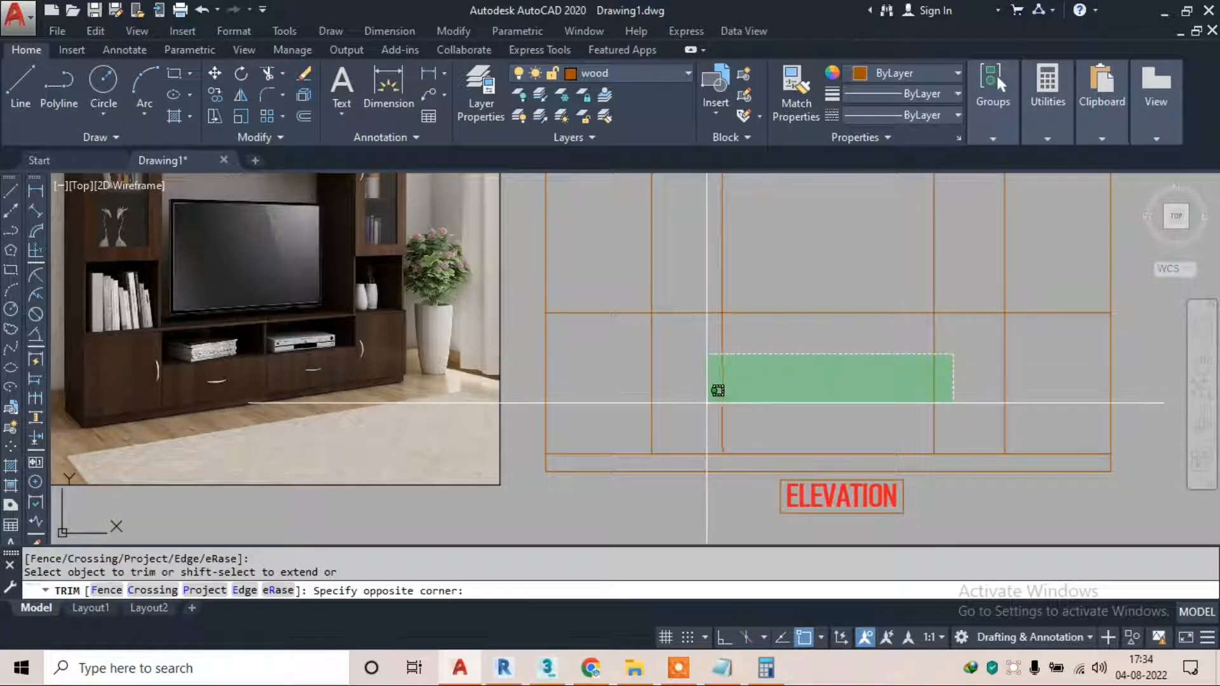
click(715, 395)
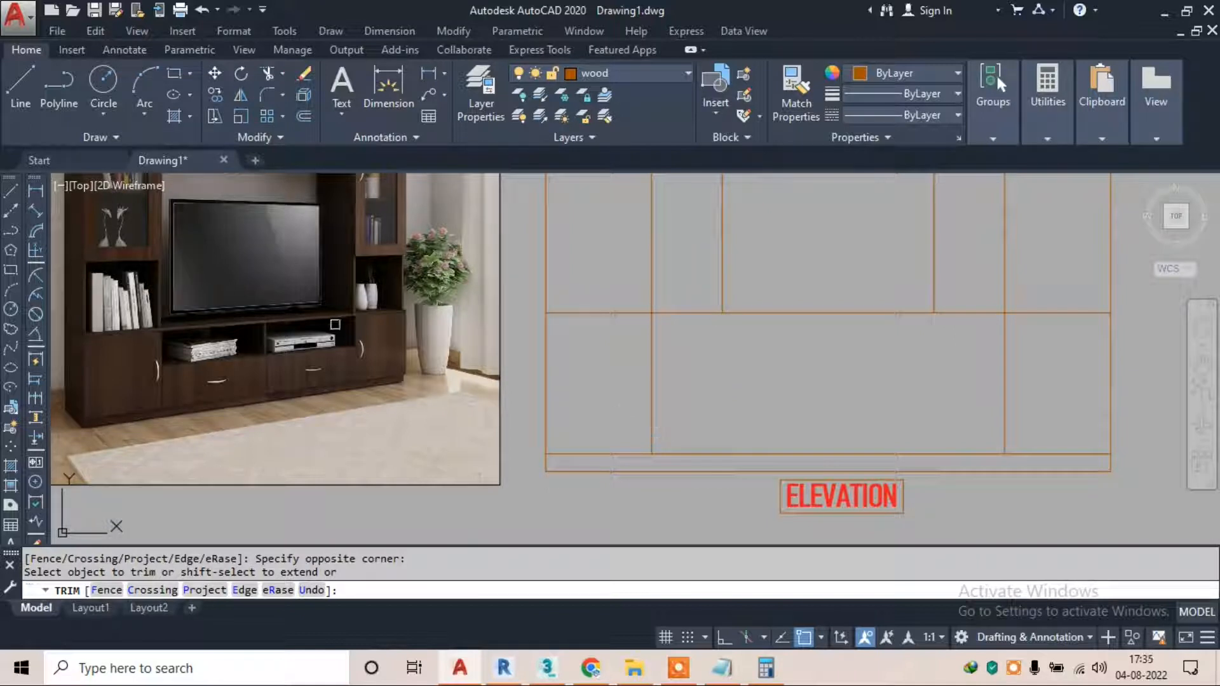
Trim the two outer divider lines out of the upper section, above the lower cabinets' top line
click(971, 272)
click(661, 258)
click(587, 284)
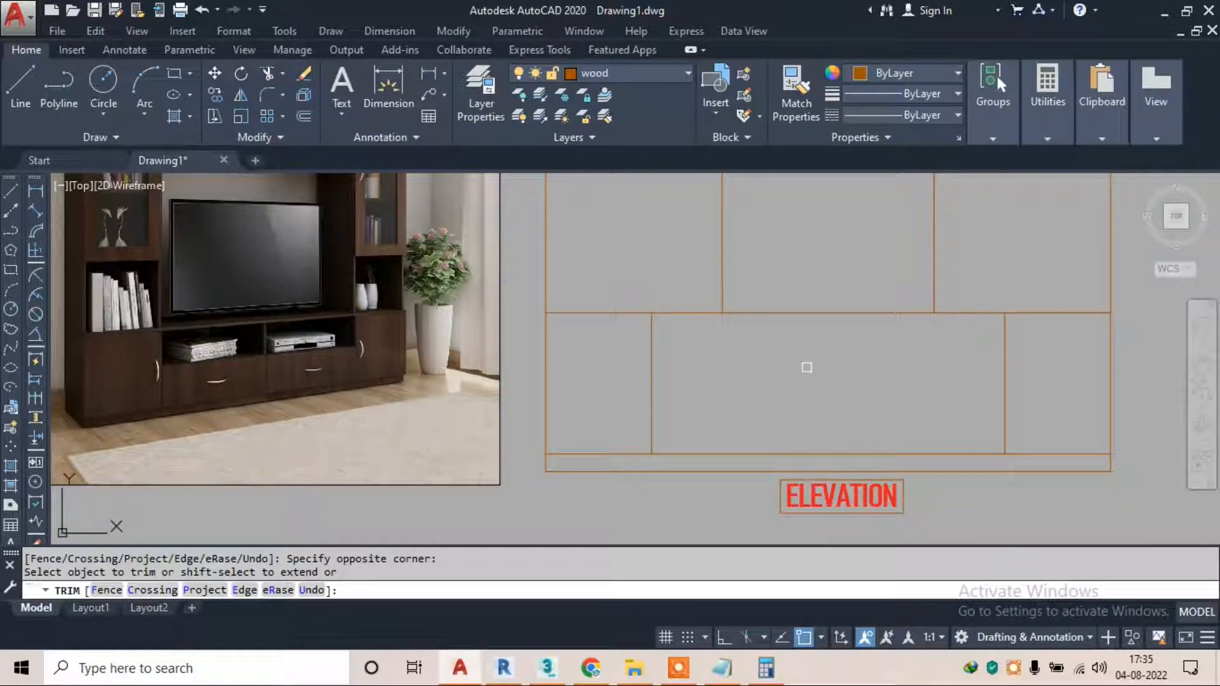
key(Escape)
key(Escape)
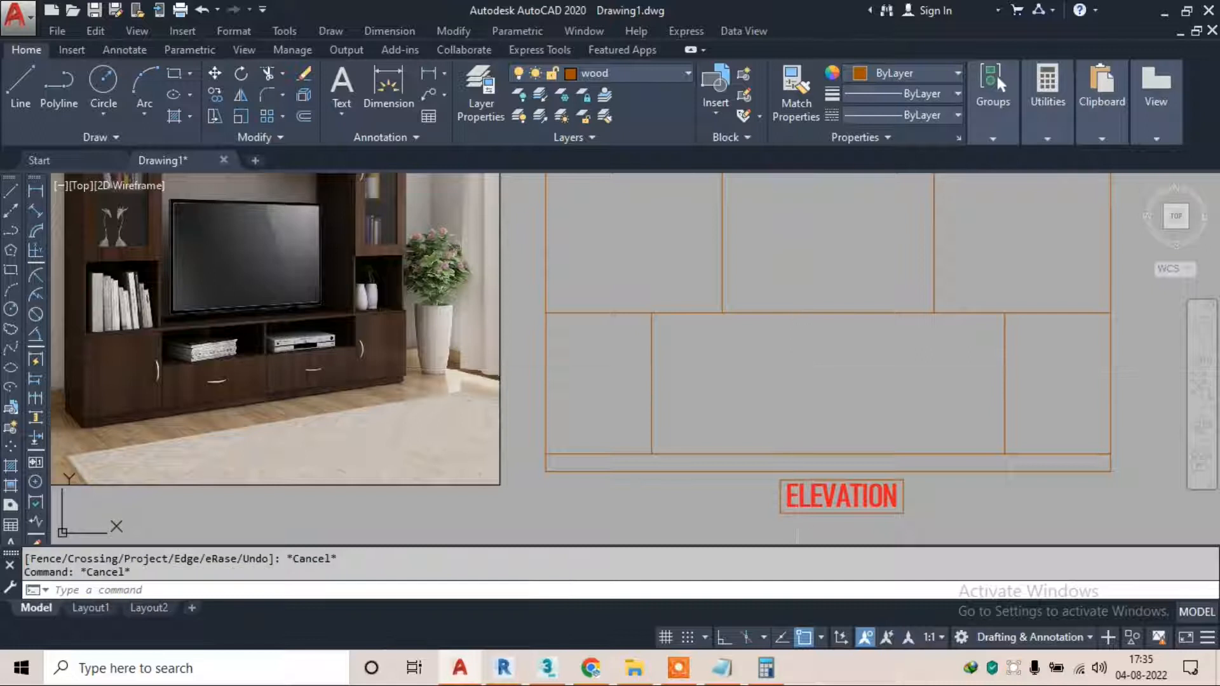
Offset the lower cabinets' top line 1" downward to give the countertop its thickness
scroll(97, 330, up, 5)
scroll(330, 337, down, 5)
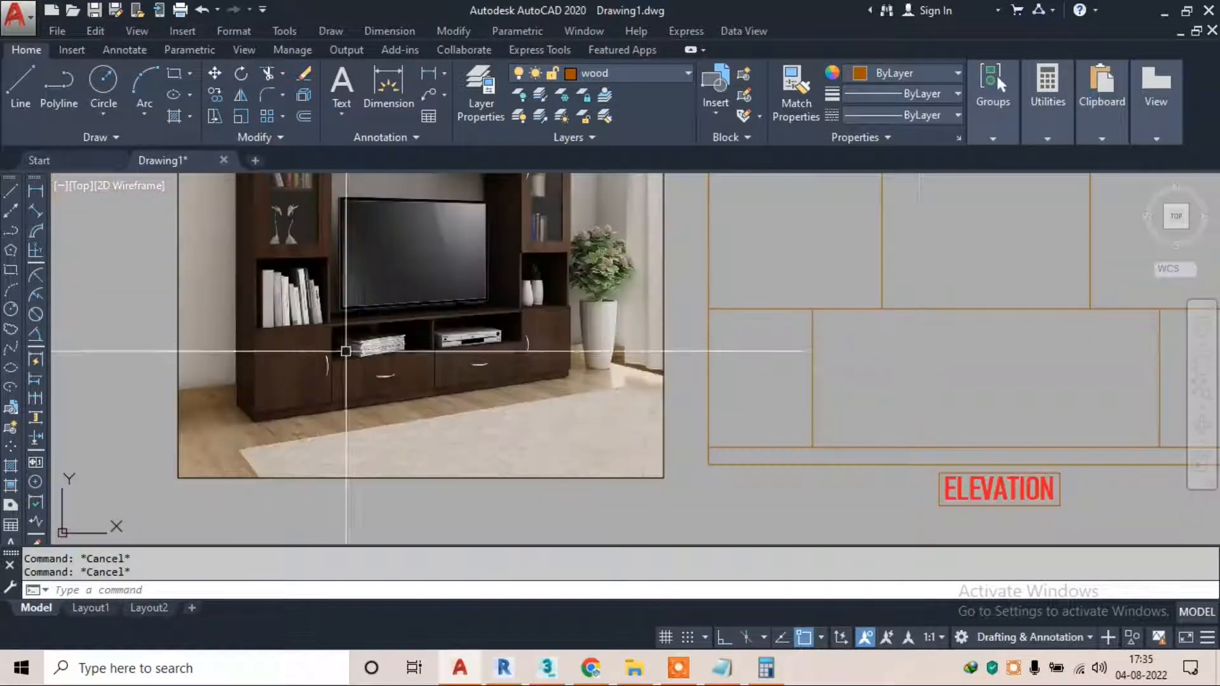
middle_drag(884, 355, 635, 380)
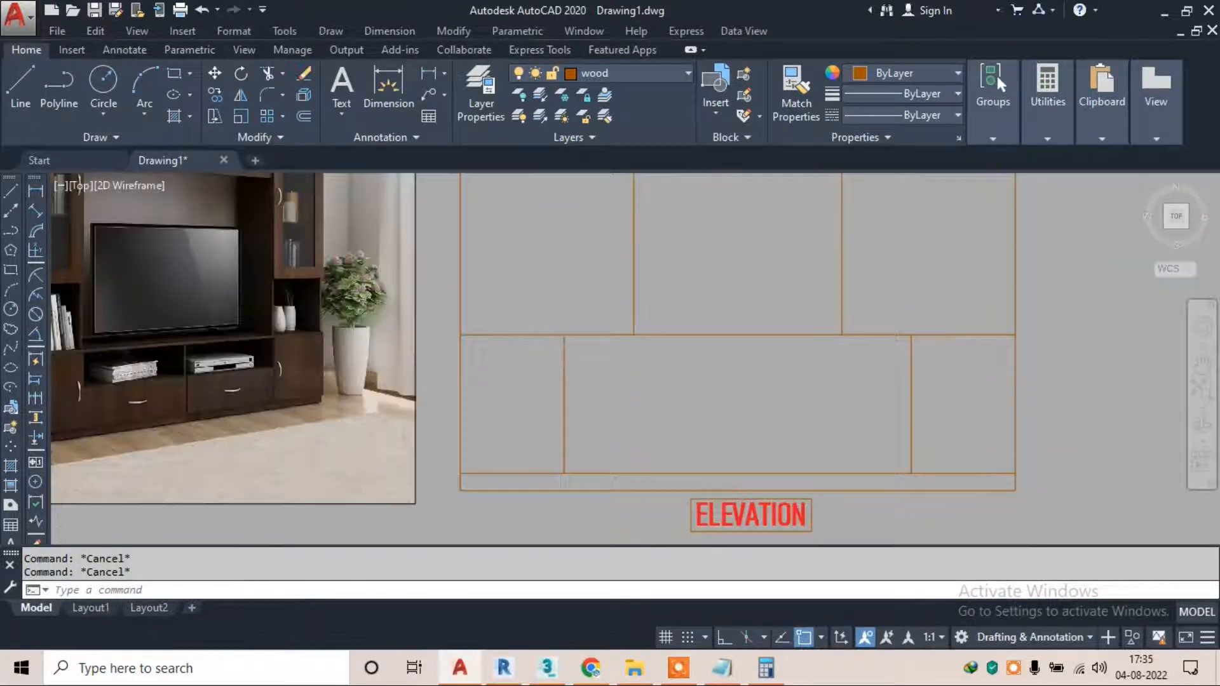
text(o)
key(Return)
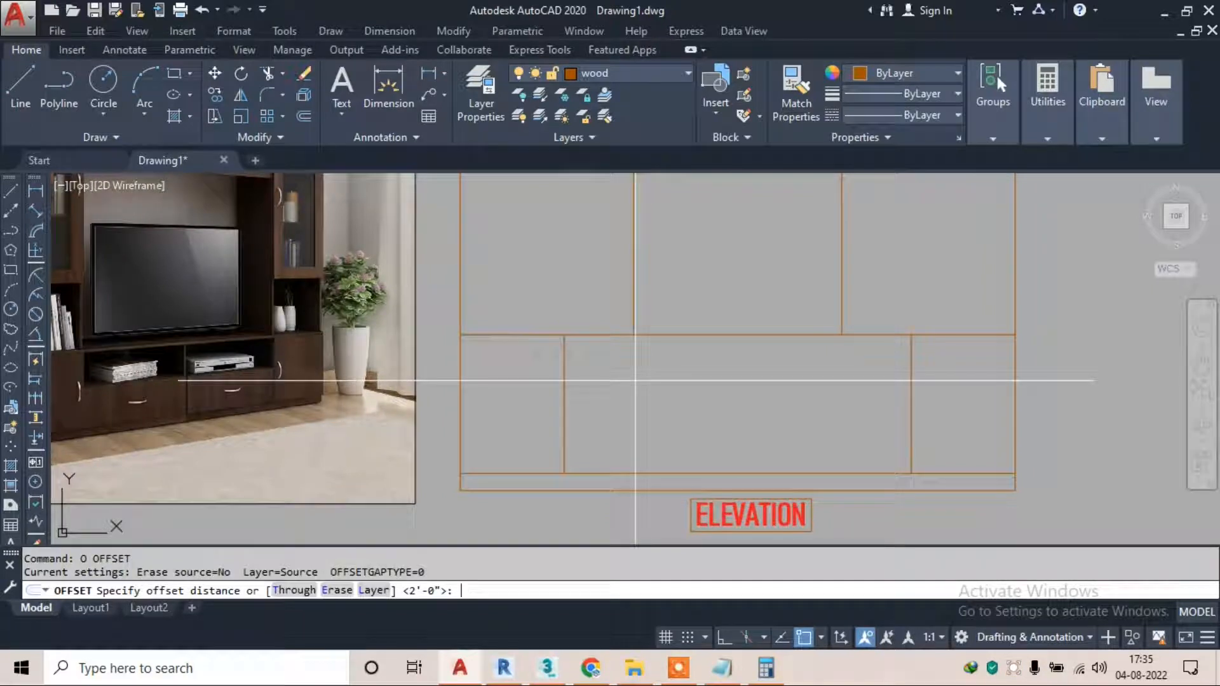
text(1")
key(Return)
click(585, 334)
click(599, 365)
key(Escape)
Trim the ends of the two lower cabinet dividers out of the 1" countertop strip
text(tr)
key(Return)
scroll(559, 332, up, 6)
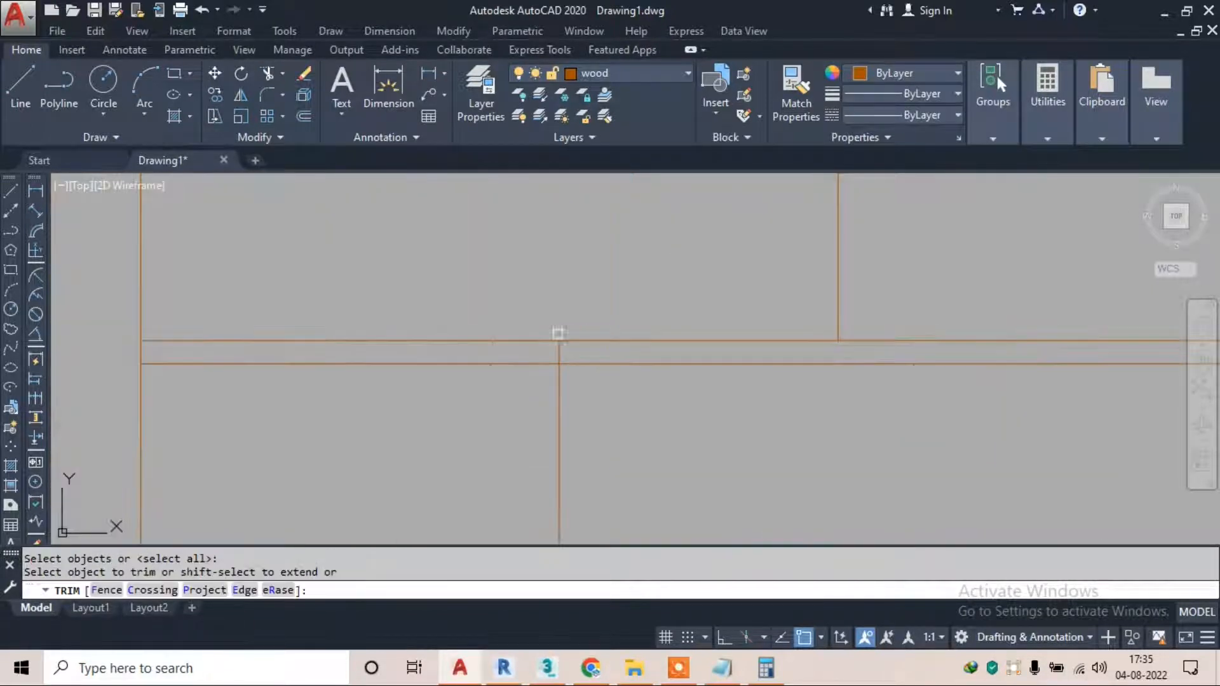
click(559, 354)
scroll(492, 341, down, 6)
scroll(883, 339, up, 6)
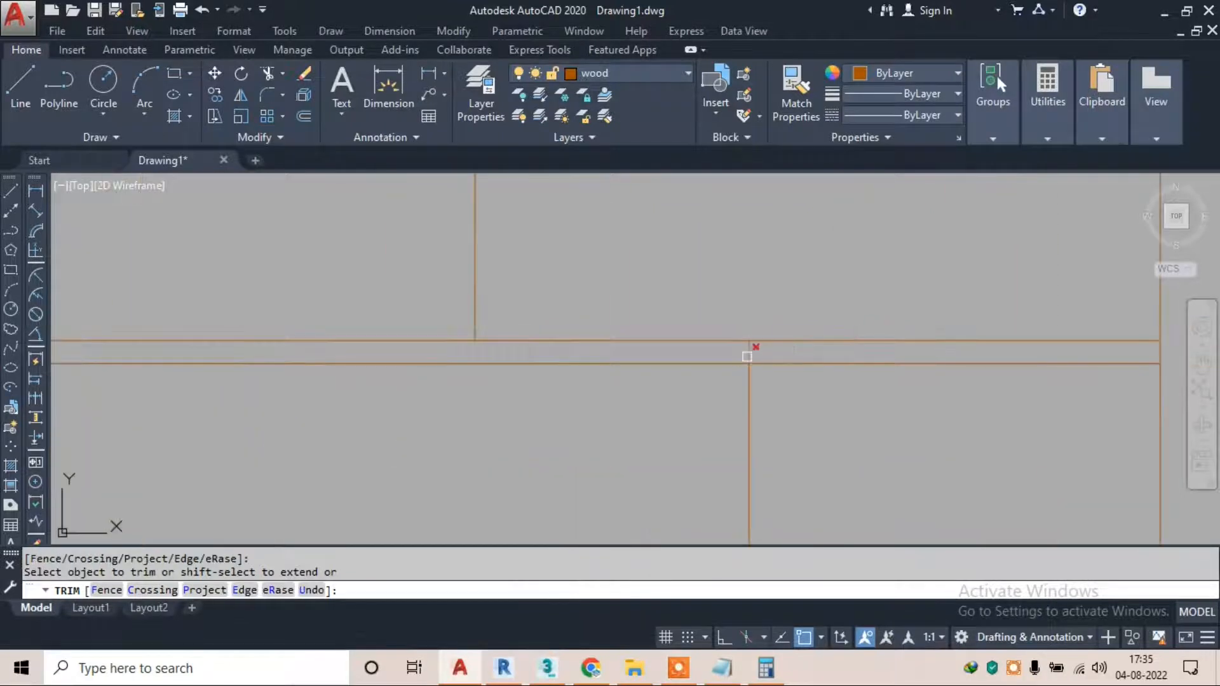
scroll(751, 351, down, 6)
key(Escape)
Draw a vertical centre line through the lower middle compartment, from the countertop's underside to the base strip
scroll(530, 327, up, 8)
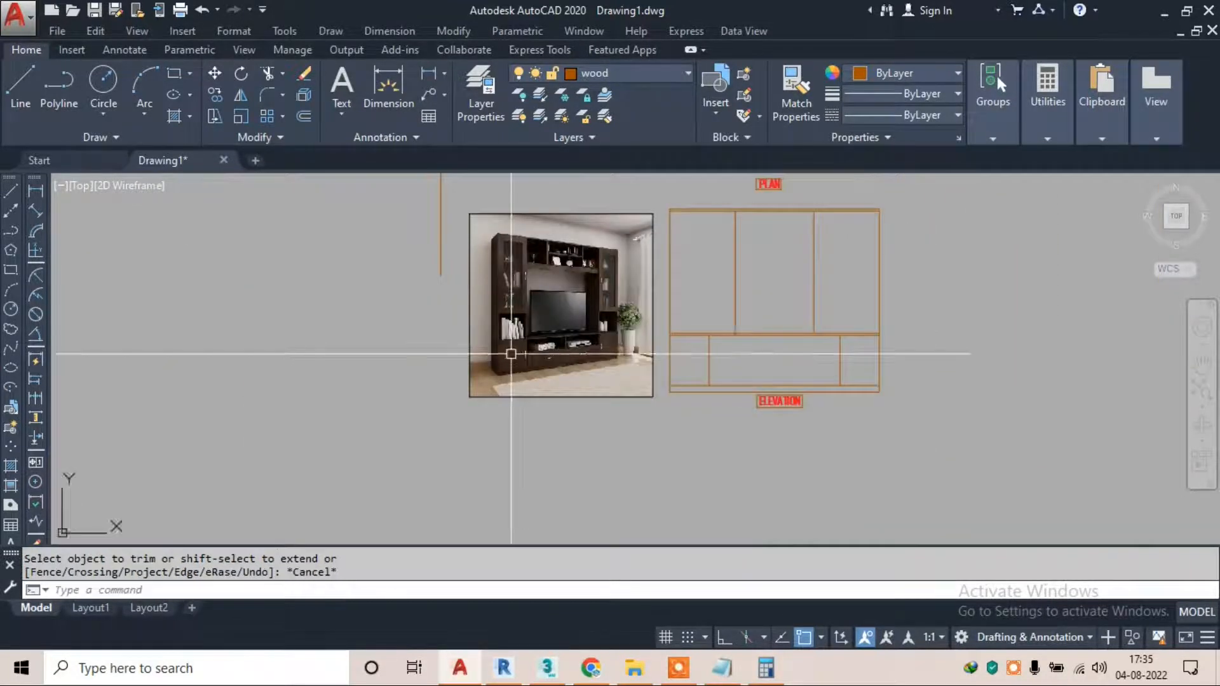
scroll(530, 327, down, 5)
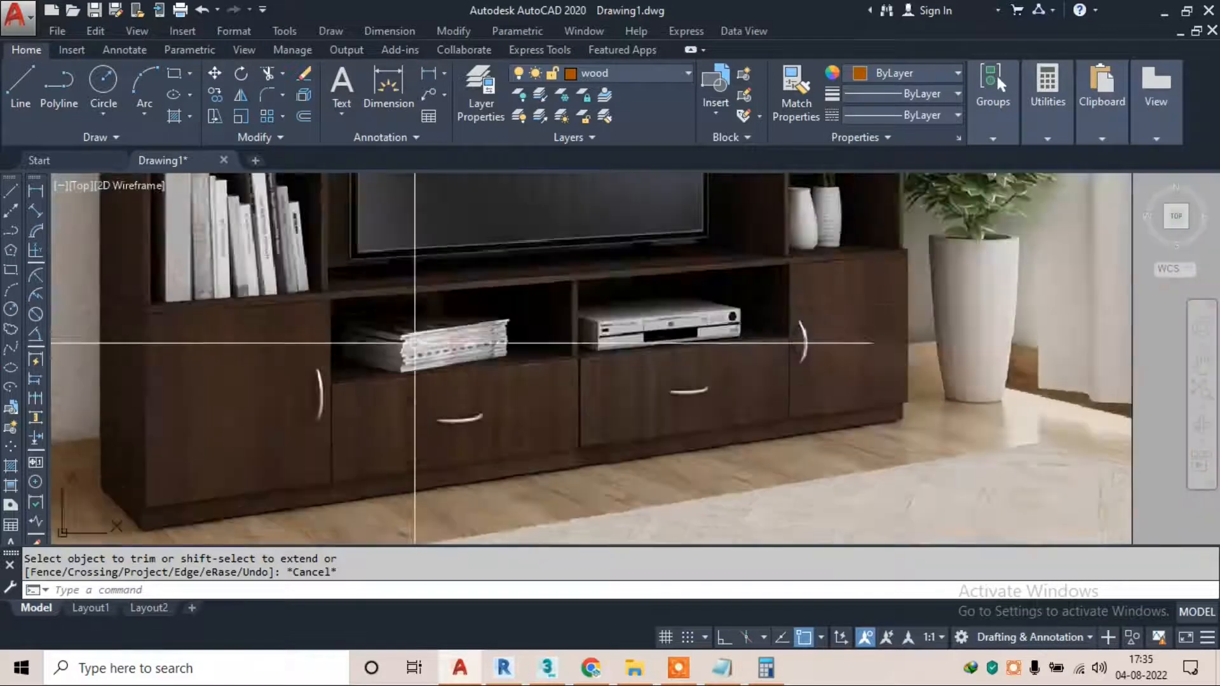
scroll(483, 362, down, 3)
text(l)
key(Return)
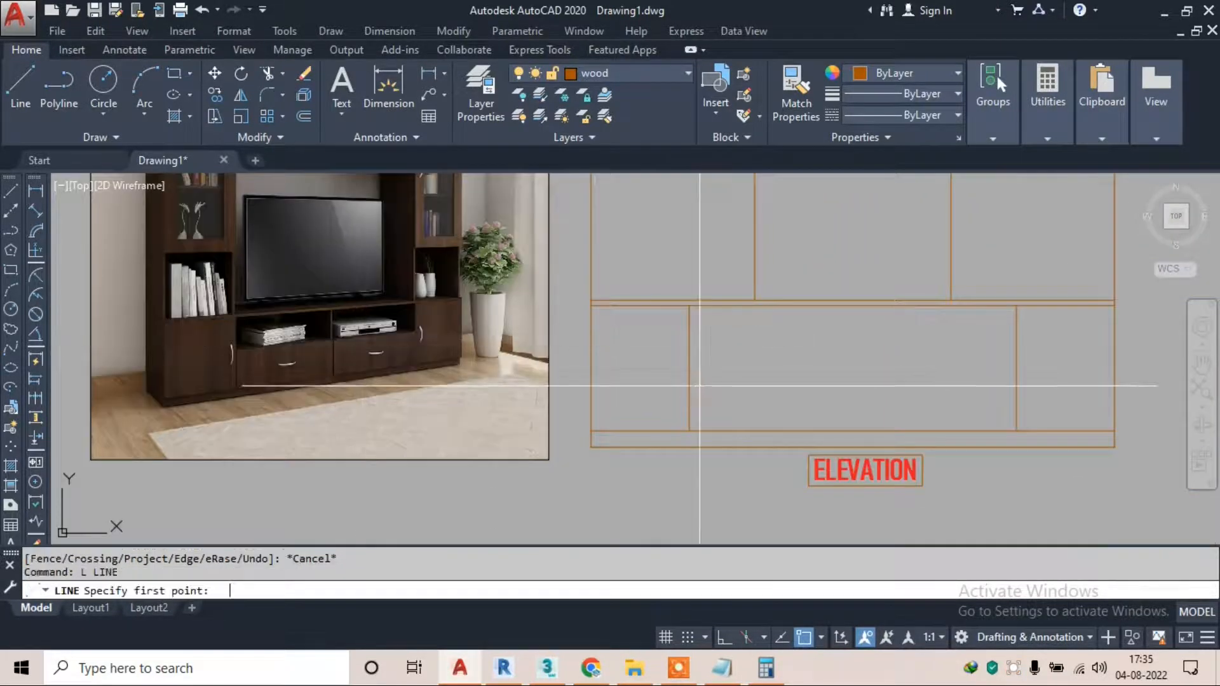
click(855, 306)
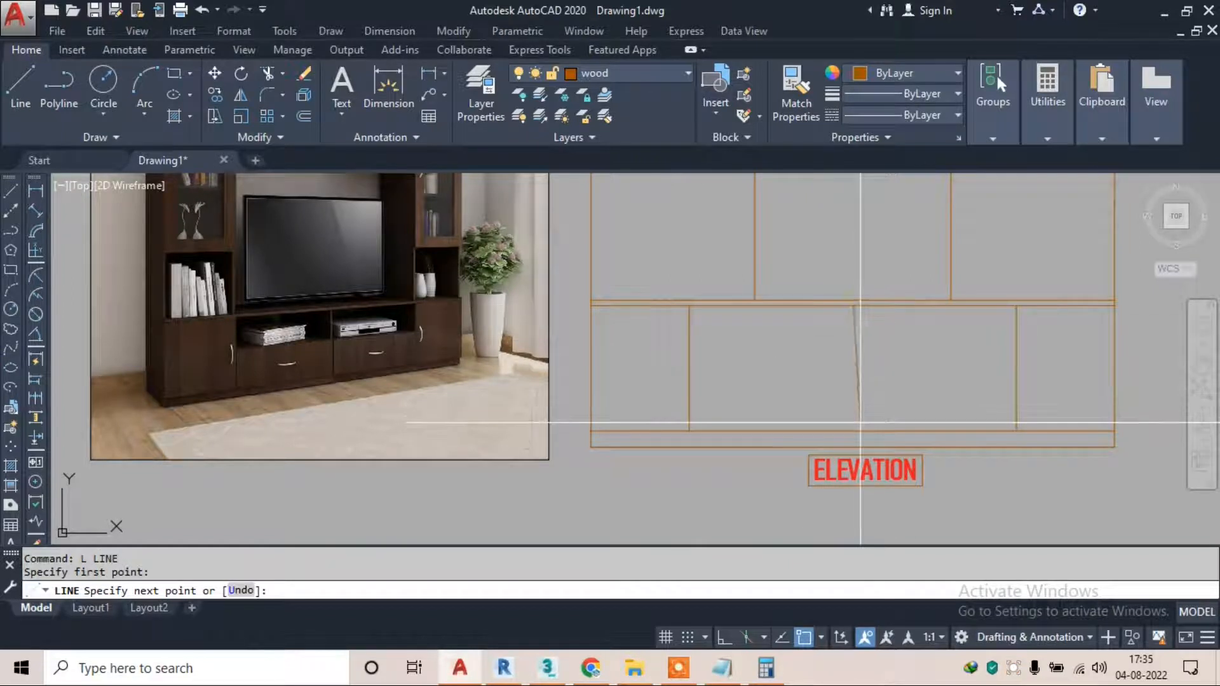
click(852, 430)
key(Escape)
key(Escape)
Offset the centre line of the lower middle compartment 0.5" to each side
scroll(862, 355, up, 2)
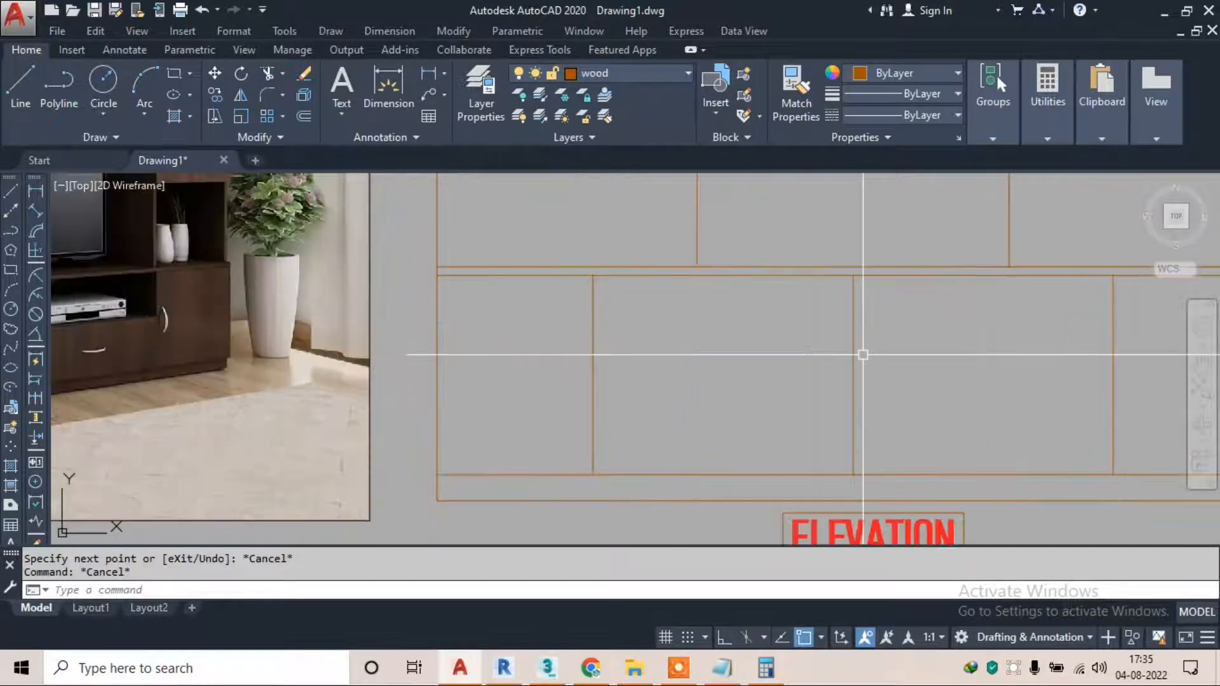
text(o)
key(Return)
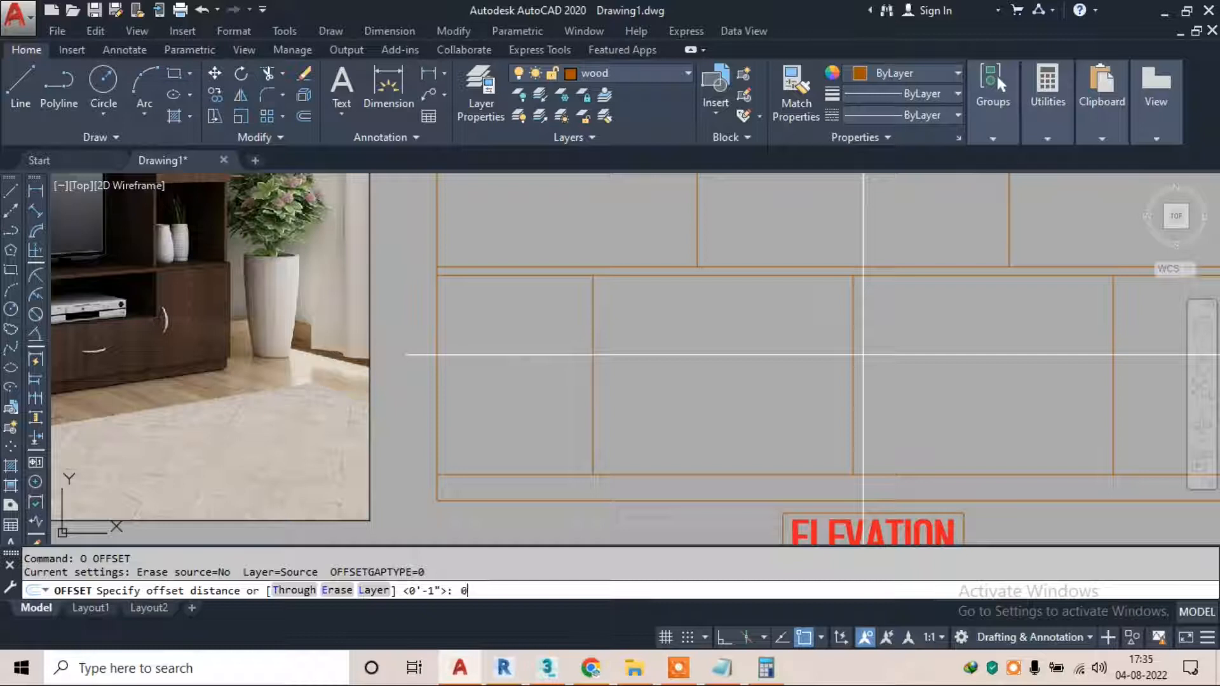
key(Return)
scroll(853, 337, up, 2)
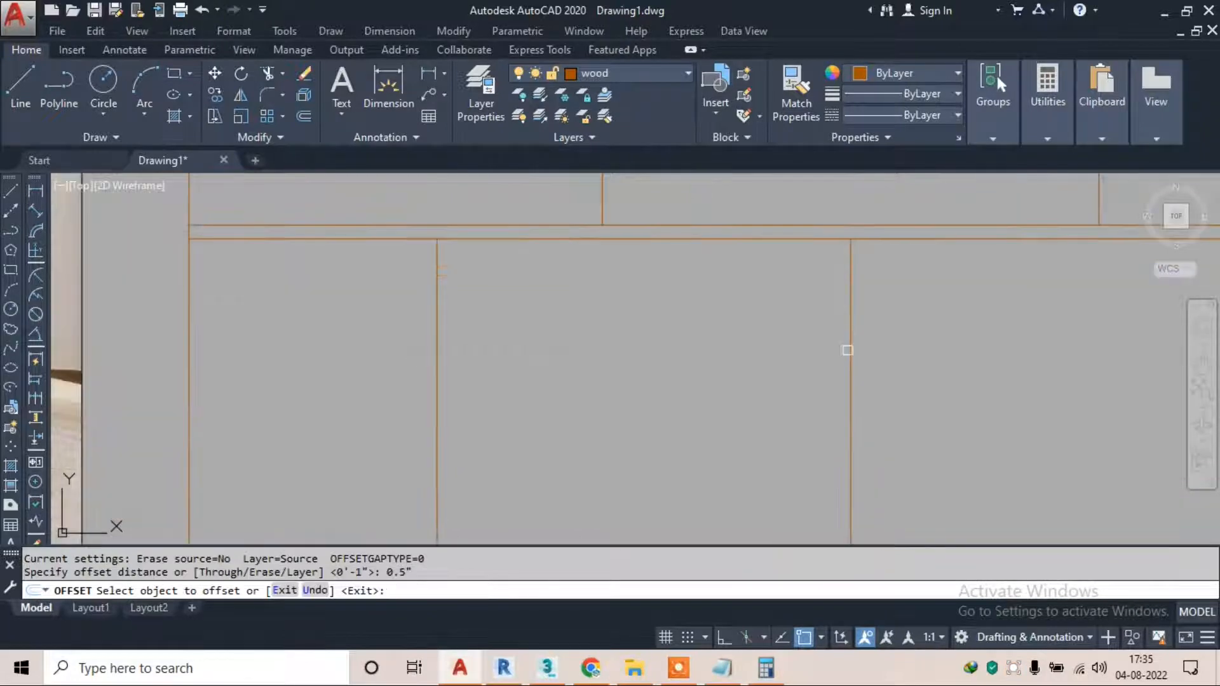
click(848, 352)
click(818, 362)
scroll(852, 370, up, 3)
key(Escape)
Erase the original centre line between the two offset divider lines
click(858, 376)
text(e)
key(Return)
scroll(811, 356, down, 6)
Draw a horizontal line across the lower middle compartment at mid-height, from the left cabinet divider to the right one
scroll(308, 284, up, 3)
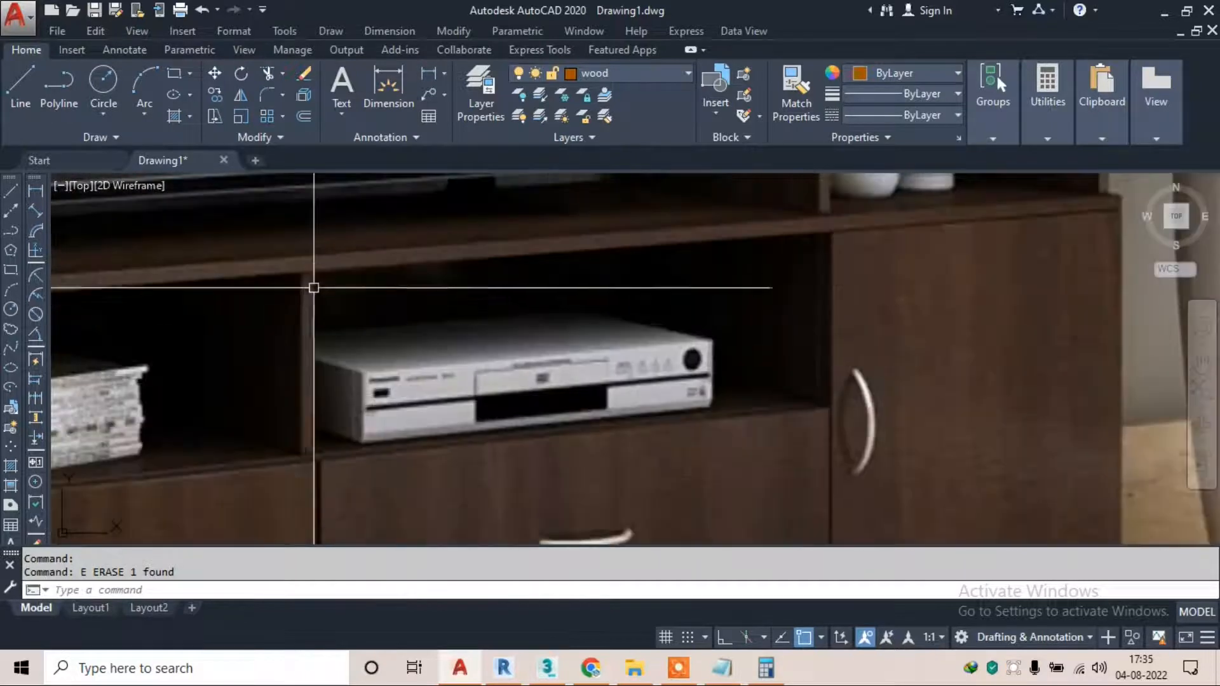
scroll(330, 316, down, 5)
mouse_move(329, 315)
middle_down()
mouse_move(328, 351)
mouse_move(361, 324)
mouse_move(301, 323)
middle_up()
scroll(360, 324, down, 2)
middle_drag(934, 362, 659, 355)
scroll(661, 303, down, 2)
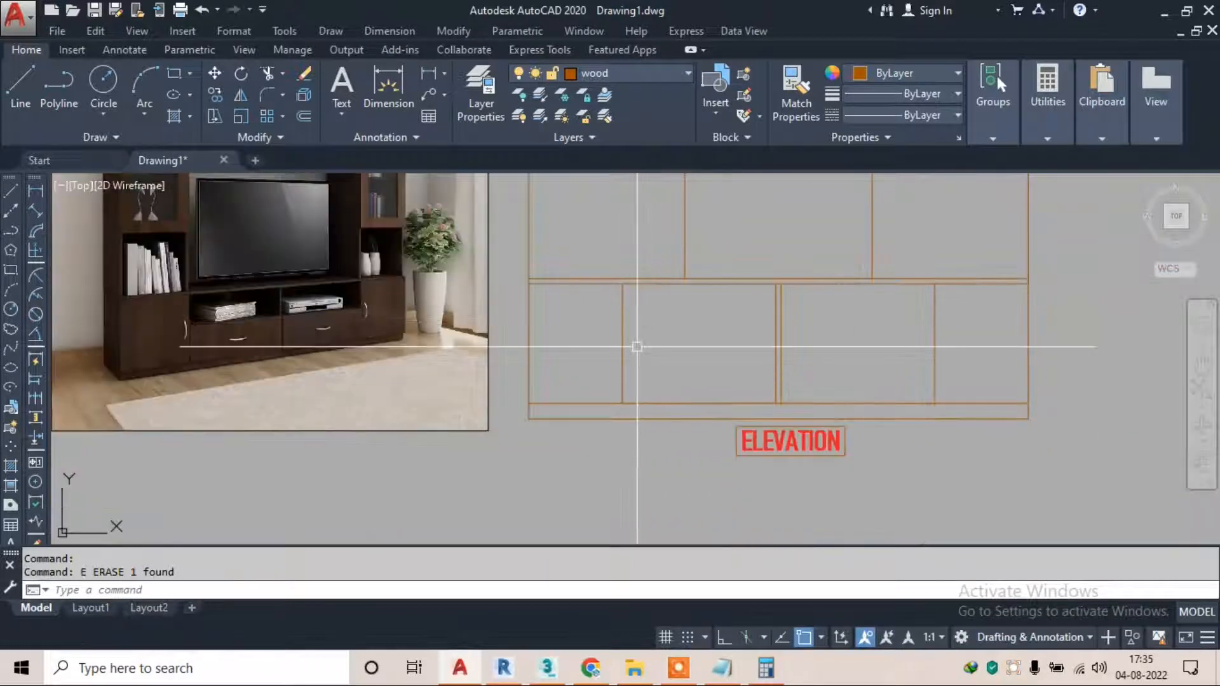
key(Return)
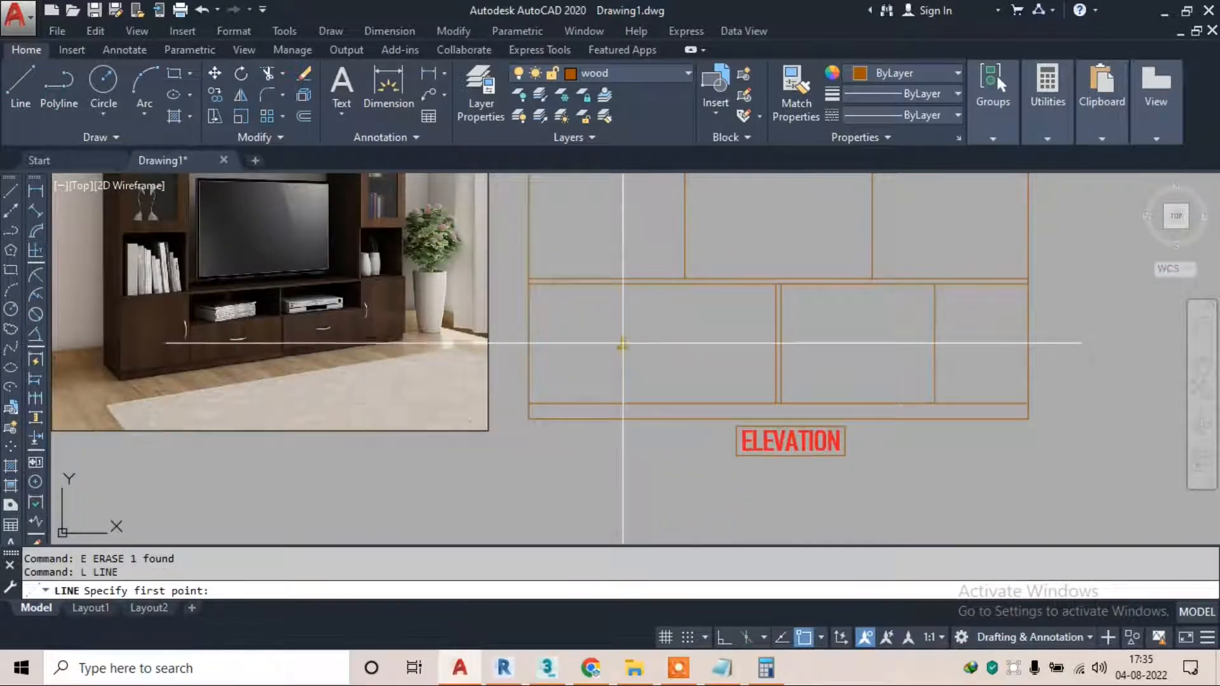
click(622, 343)
click(935, 343)
key(Escape)
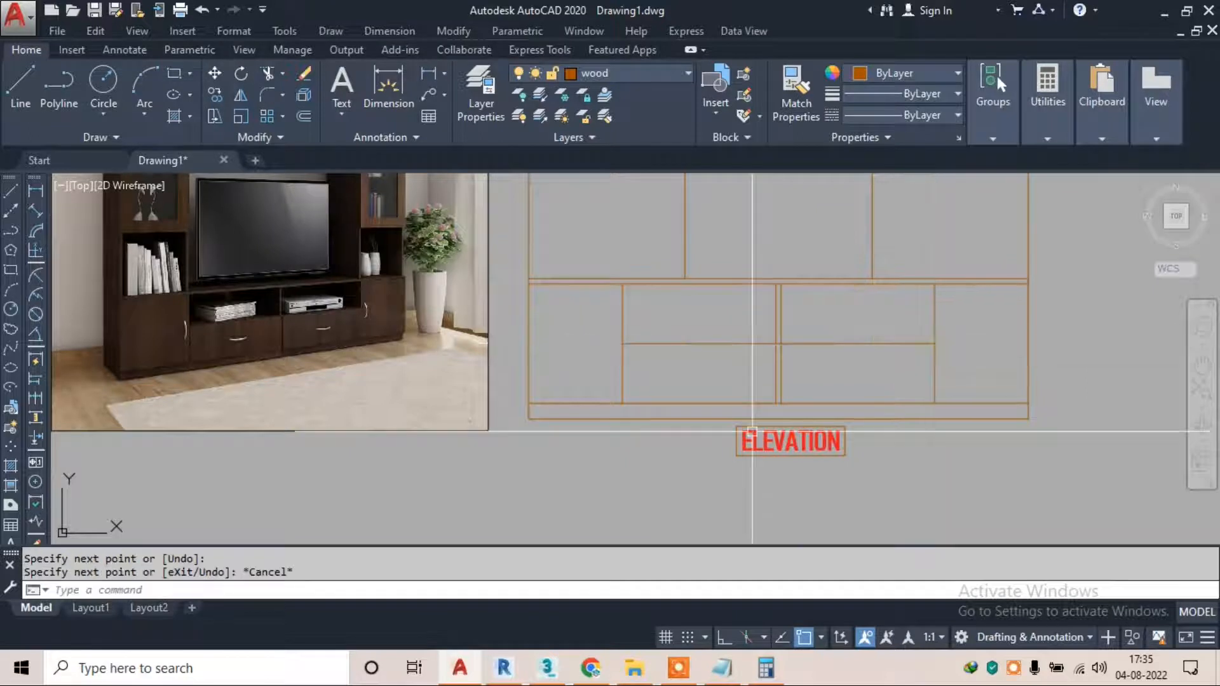
Trim the mid-height shelf line between the two central divider lines of the lower compartment
scroll(285, 296, up, 5)
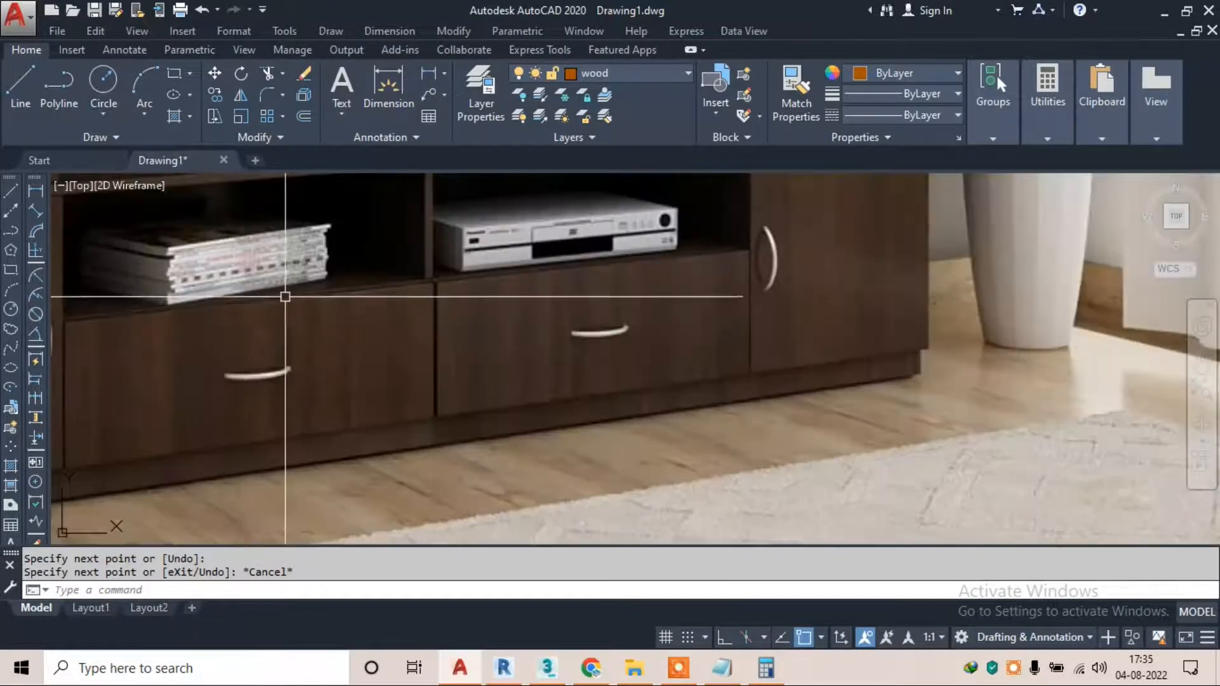
scroll(289, 298, down, 6)
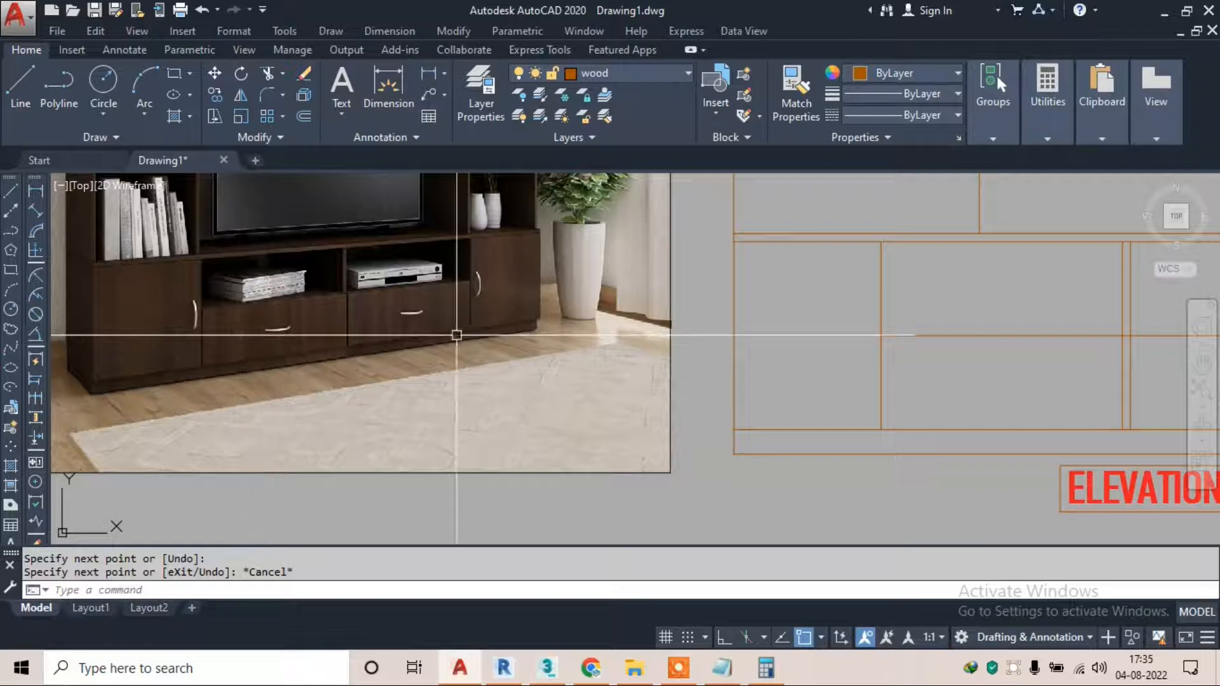
text(T)
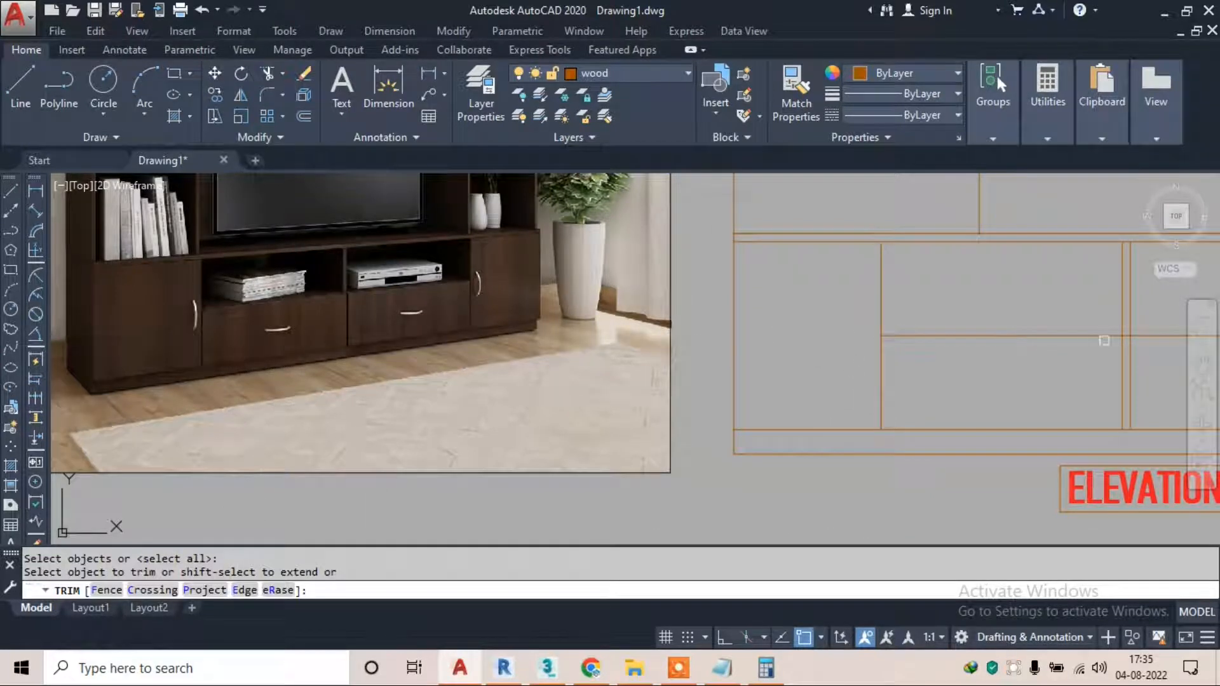
scroll(1104, 341, up, 7)
click(1128, 323)
scroll(917, 362, down, 7)
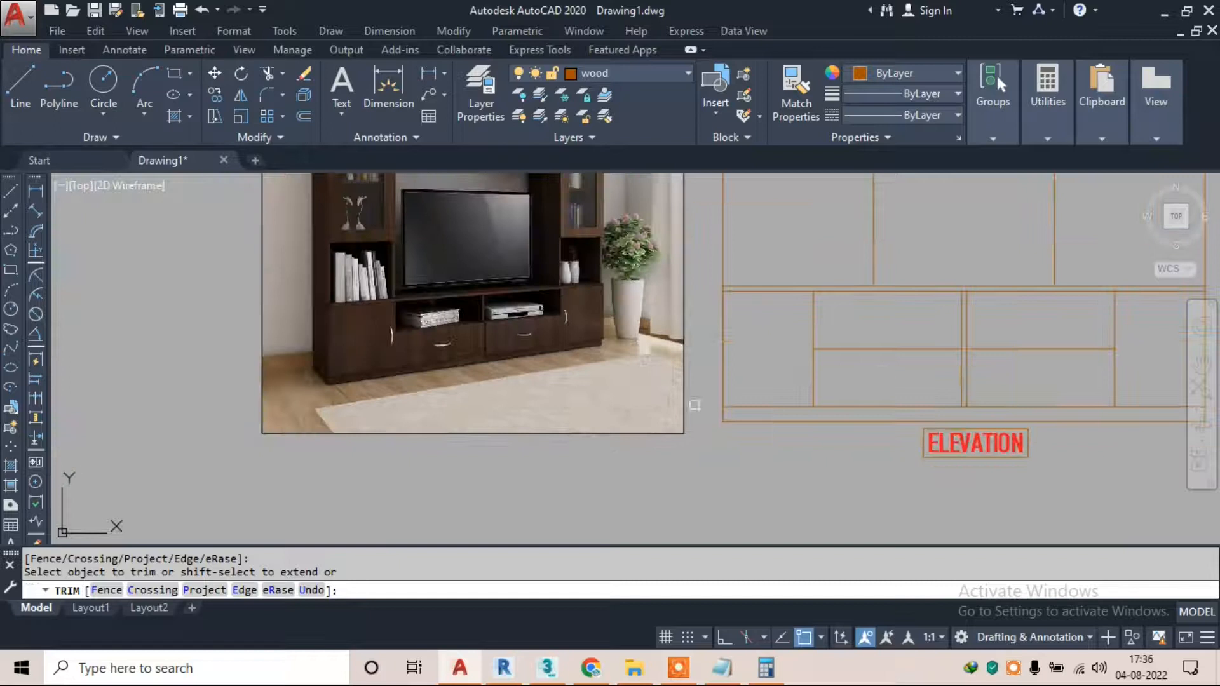
Examine the drawers and the central divider in the TV unit's reference image
scroll(473, 354, up, 4)
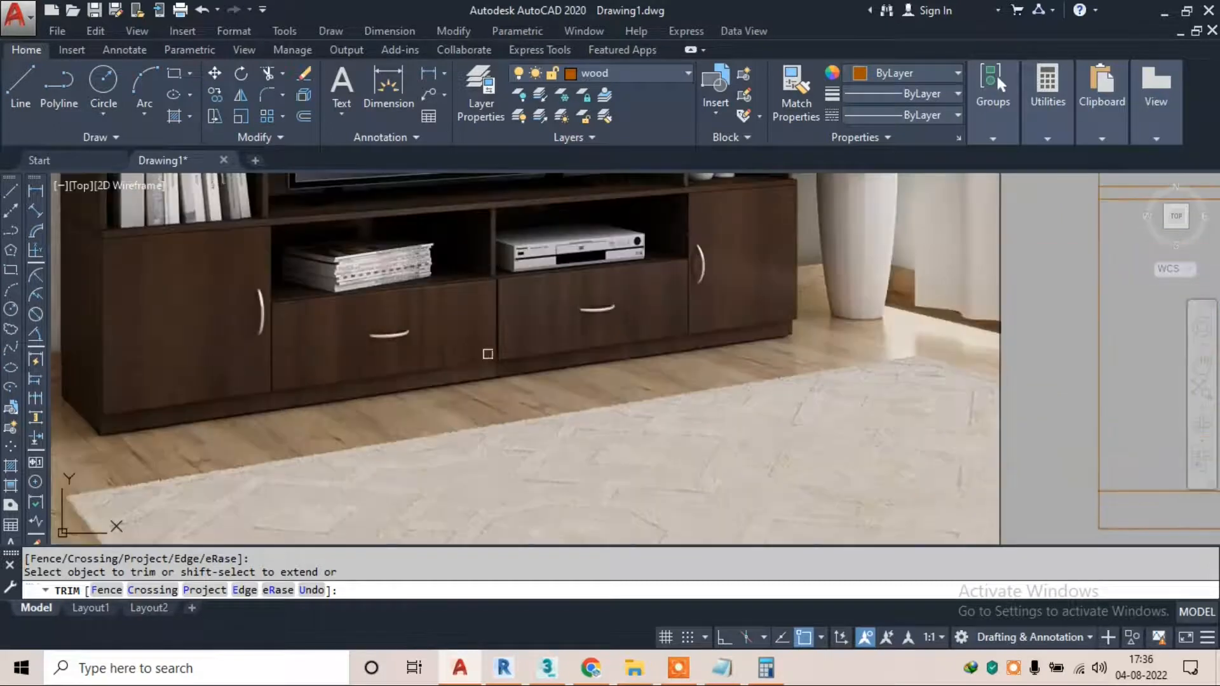
scroll(487, 354, down, 3)
scroll(487, 354, up, 2)
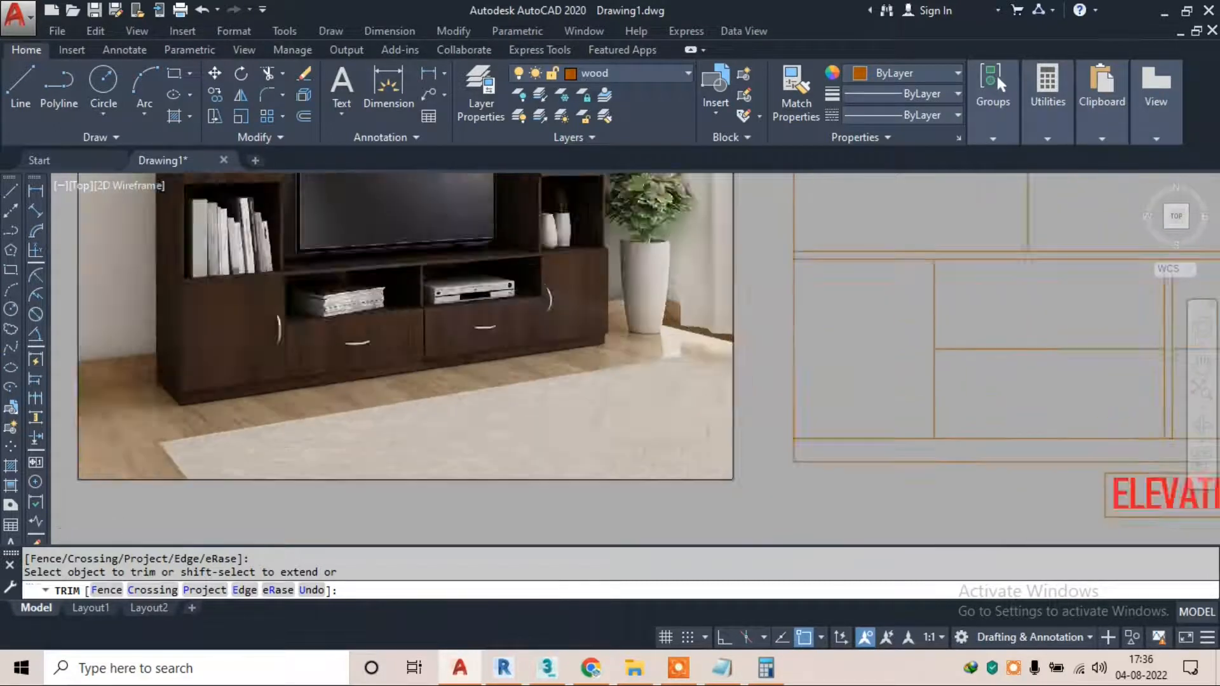
scroll(395, 275, up, 6)
scroll(395, 284, down, 10)
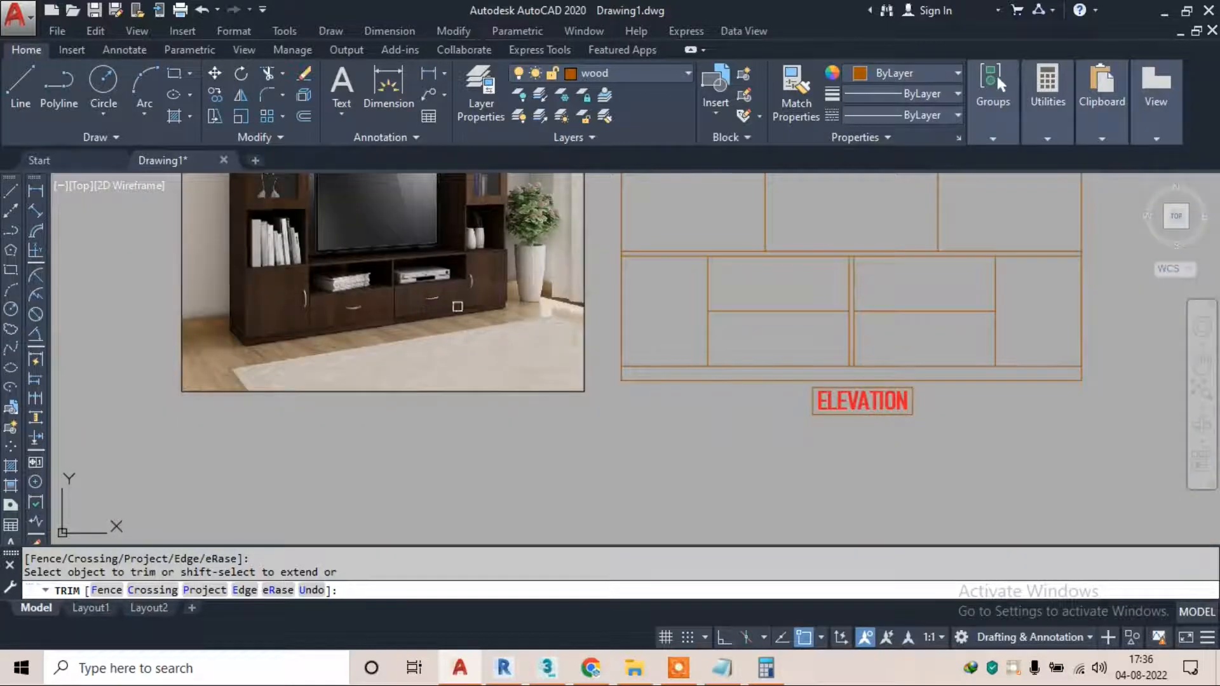
scroll(695, 308, up, 3)
scroll(653, 309, up, 4)
Extend the mid-height shelf line across the gap between the two central divider lines
click(645, 311)
scroll(648, 312, down, 4)
middle_drag(660, 316, 745, 327)
scroll(730, 311, up, 6)
key(Escape)
key(Escape)
text(EX)
key(Return)
key(Return)
click(838, 325)
key(Escape)
text(EX)
key(Return)
key(Return)
key(Escape)
Trim both central divider lines below the mid-height shelf line
text(TR)
key(Return)
key(Return)
click(847, 340)
click(754, 349)
scroll(754, 346, down, 6)
scroll(754, 345, up, 4)
key(Escape)
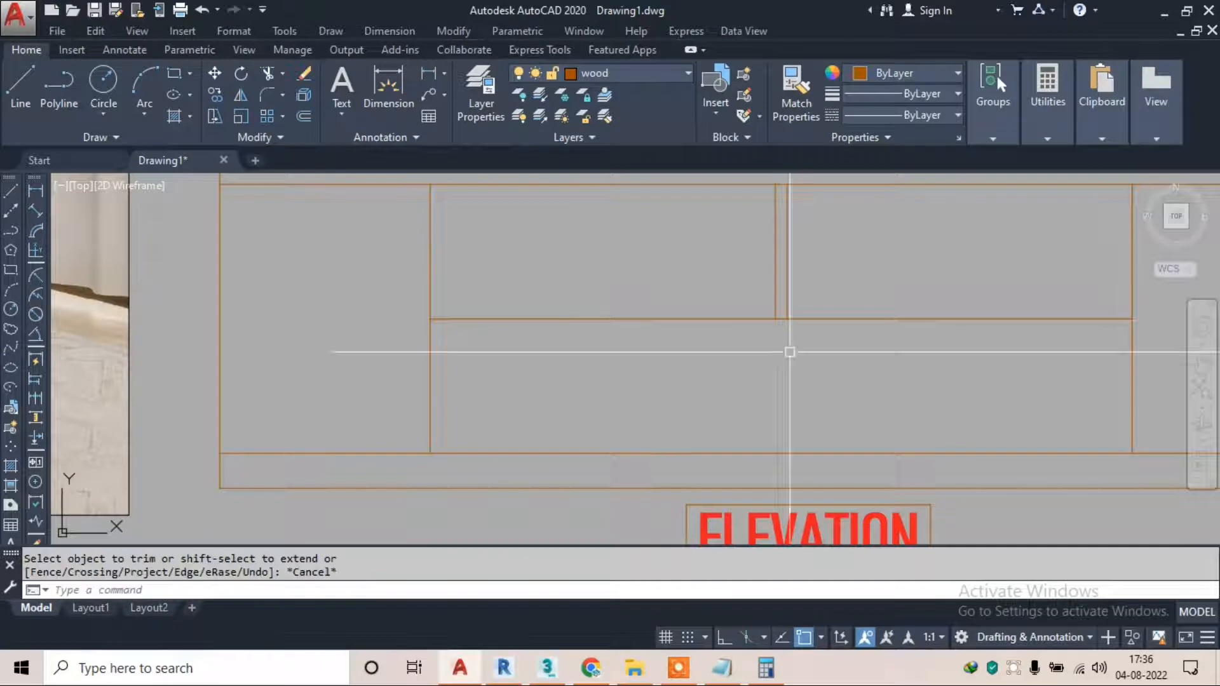
Draw a vertical line from the shelf line's midpoint under the central divider down to the base strip
click(20, 82)
scroll(771, 316, up, 3)
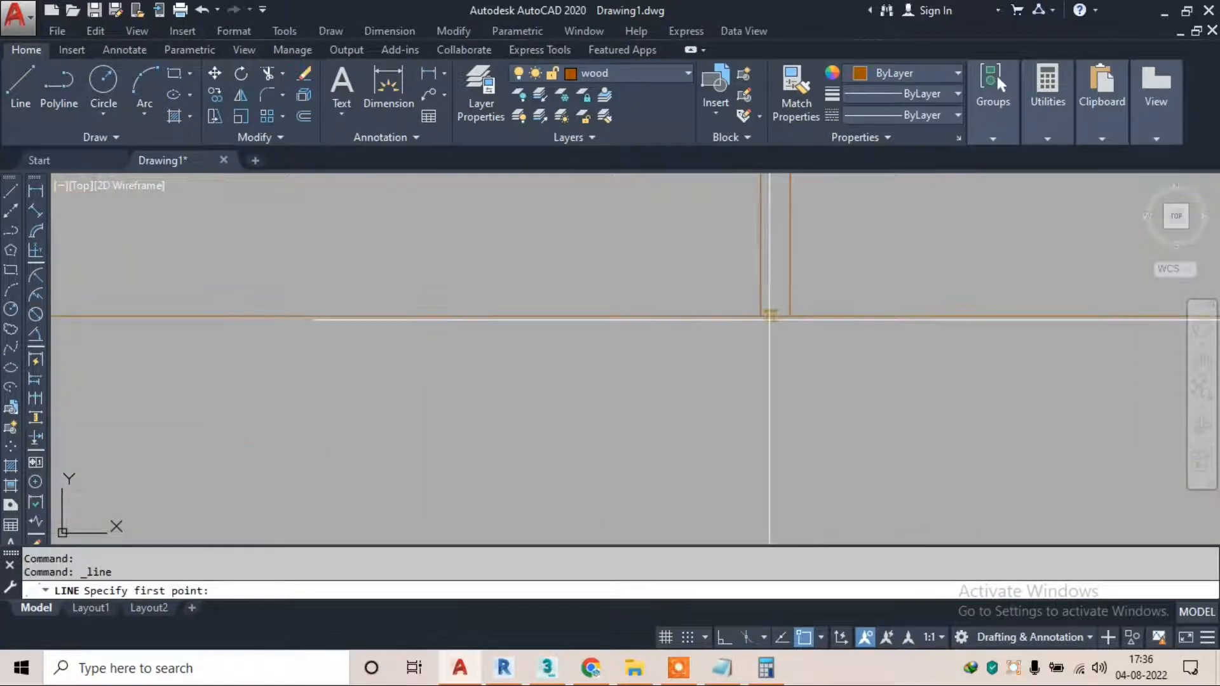
click(788, 317)
key(Escape)
key(space)
click(775, 316)
scroll(765, 298, down, 4)
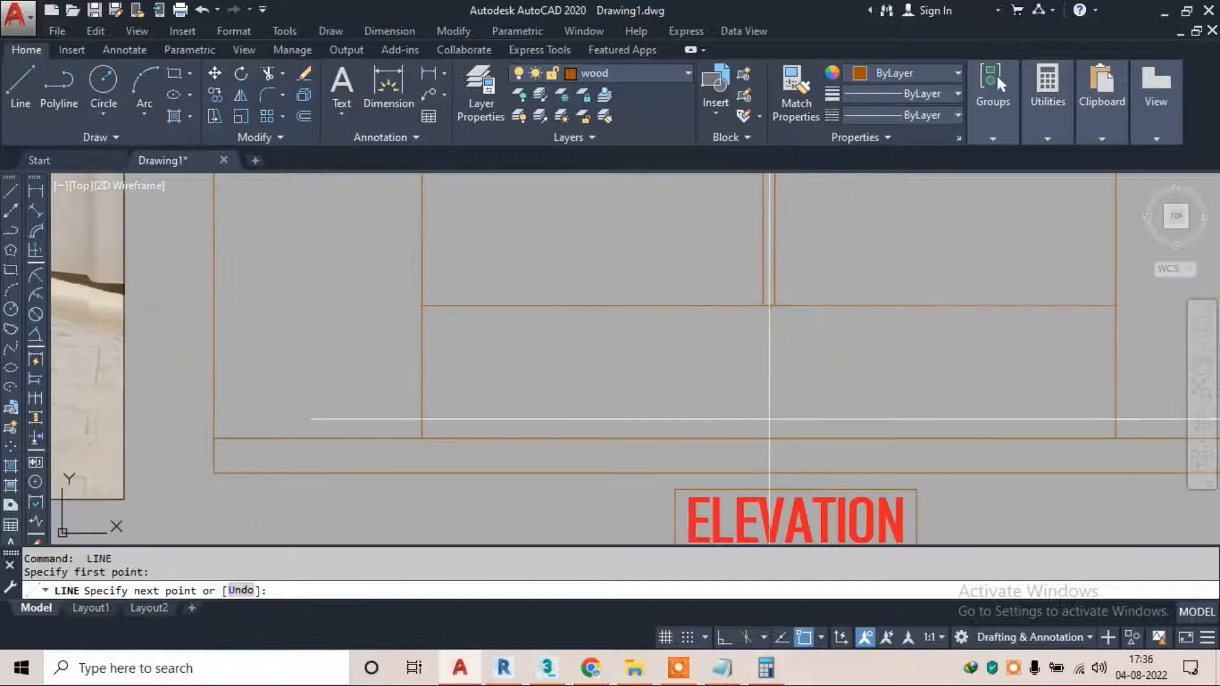
click(769, 438)
key(Escape)
key(Escape)
key(Escape)
Offset the vertical line between the two drawers 0.25" to each side
text(o)
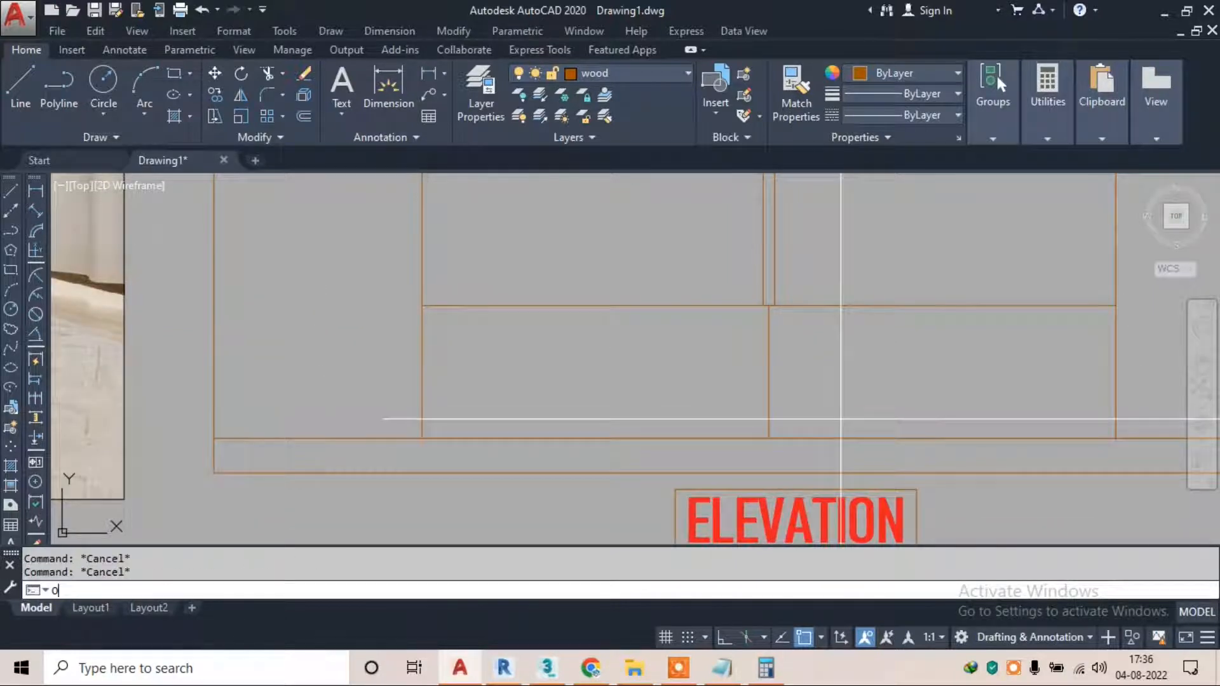
key(Return)
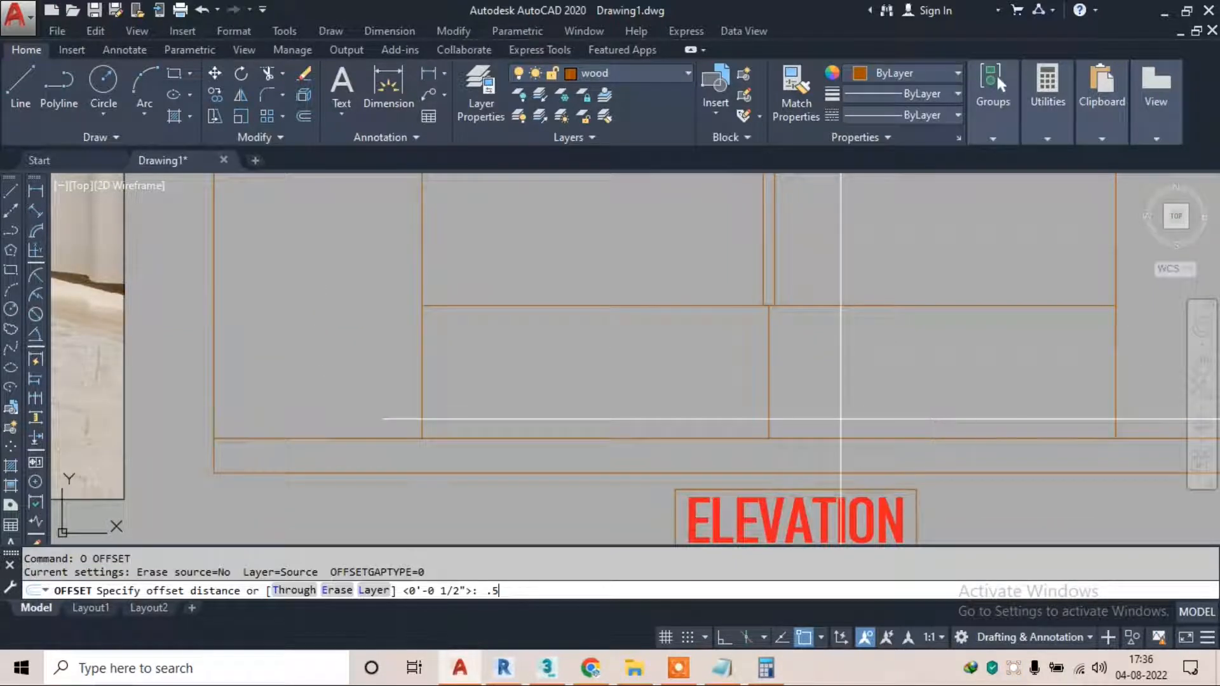
key(Escape)
key(Return)
text(.25")
key(Return)
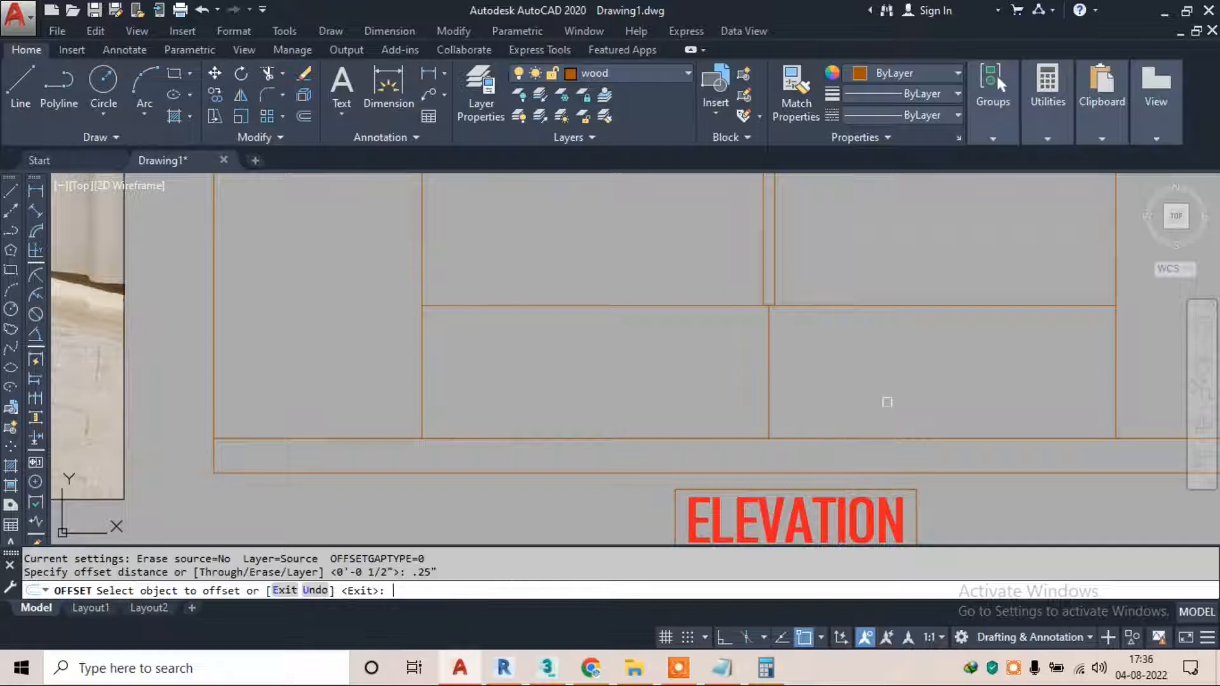
scroll(785, 348, up, 2)
click(750, 360)
click(722, 359)
scroll(751, 316, up, 5)
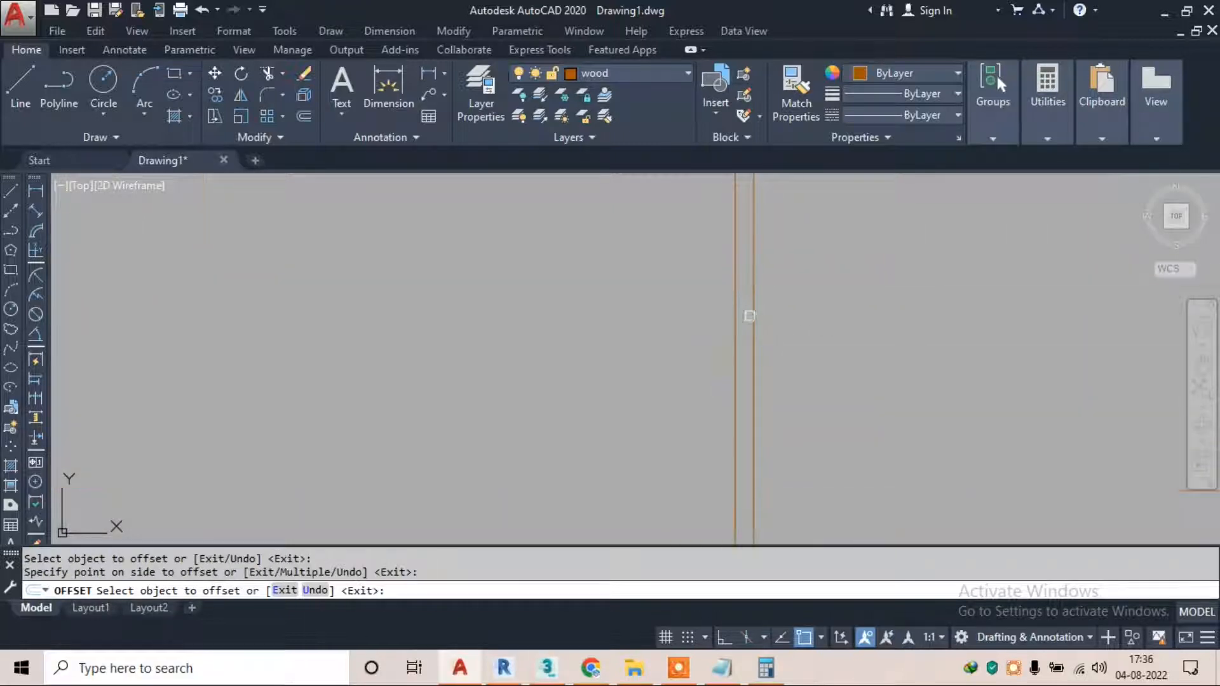
Erase the original centre line between the two offset drawer lines
key(Escape)
click(754, 316)
text(e)
key(Return)
scroll(764, 321, down, 4)
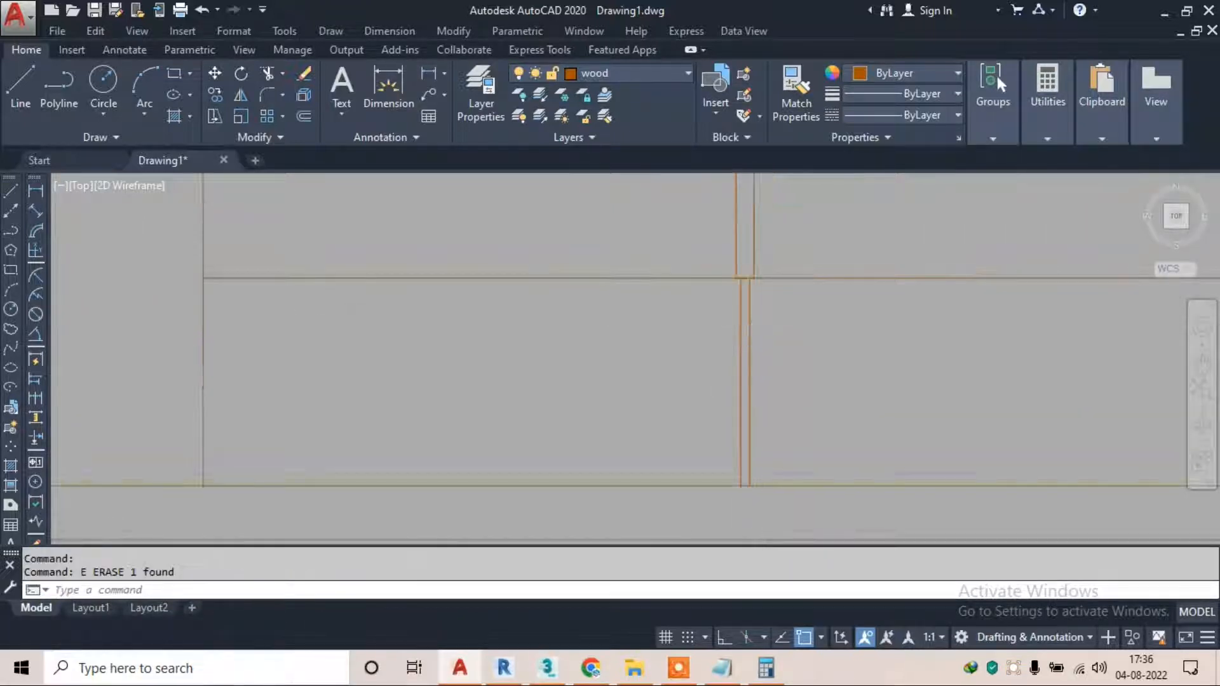
Compare the drawer fronts and the joint between them in the reference image with the lower part of the elevation
scroll(381, 318, up, 8)
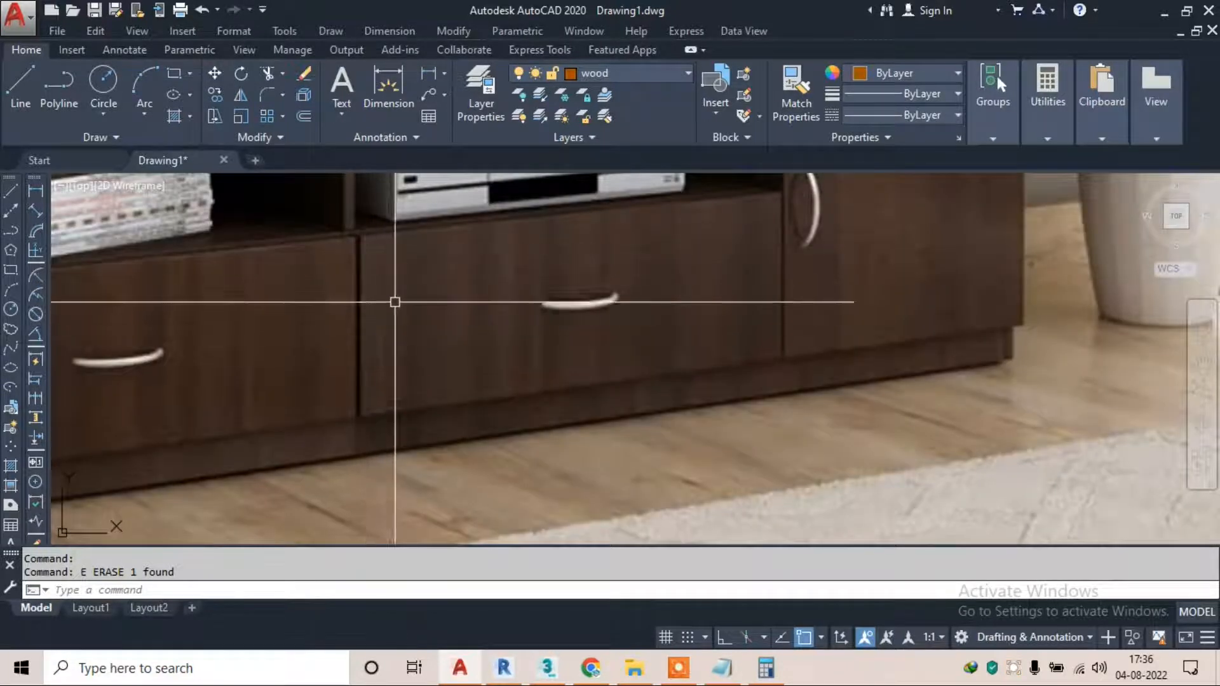
scroll(543, 287, down, 5)
scroll(543, 287, down, 2)
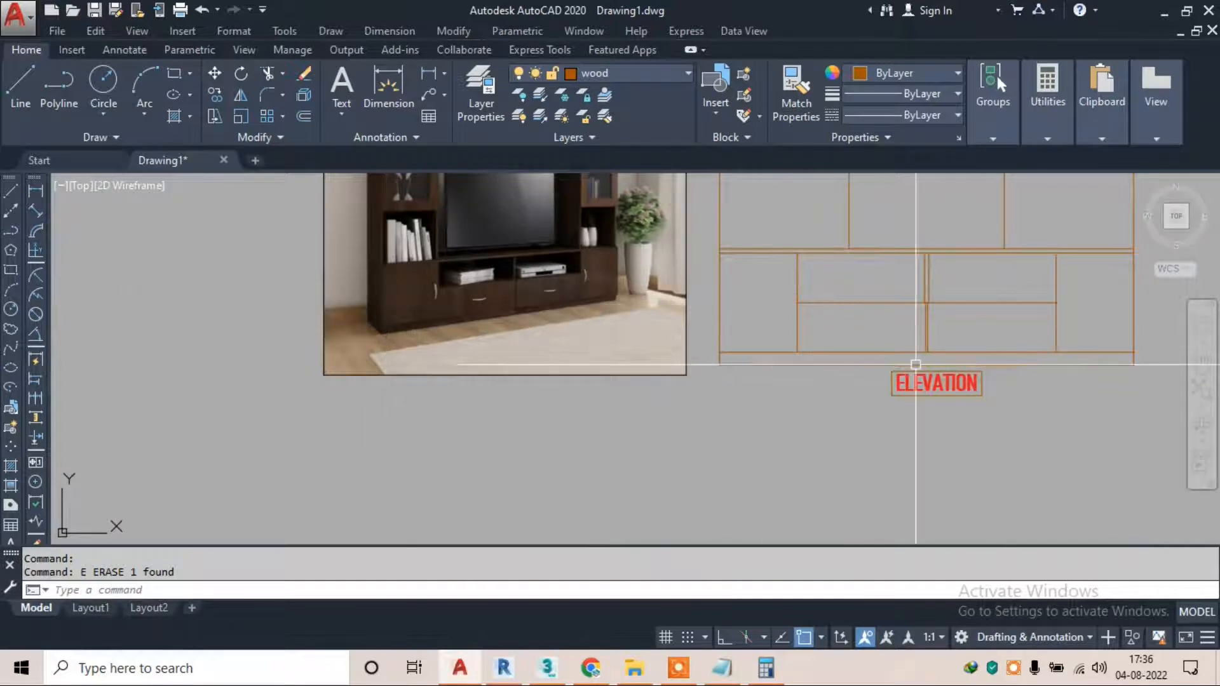
scroll(915, 359, up, 2)
middle_drag(460, 286, 606, 331)
scroll(509, 283, up, 5)
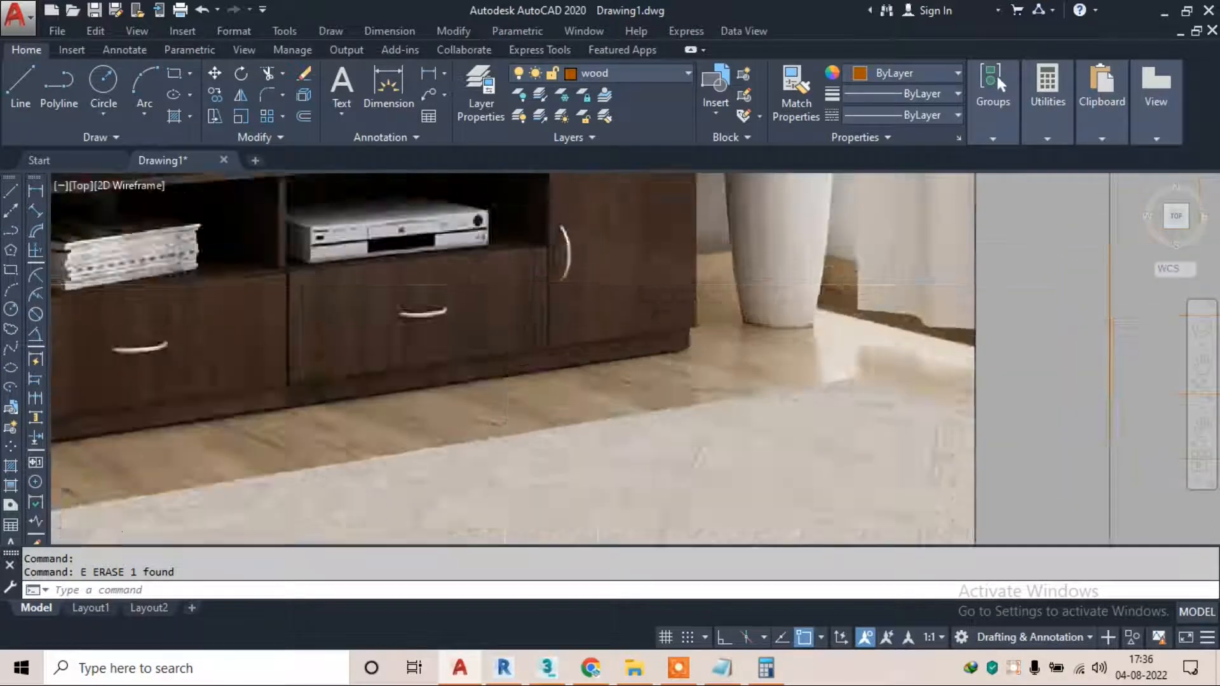
scroll(546, 269, down, 5)
middle_drag(1017, 313, 732, 313)
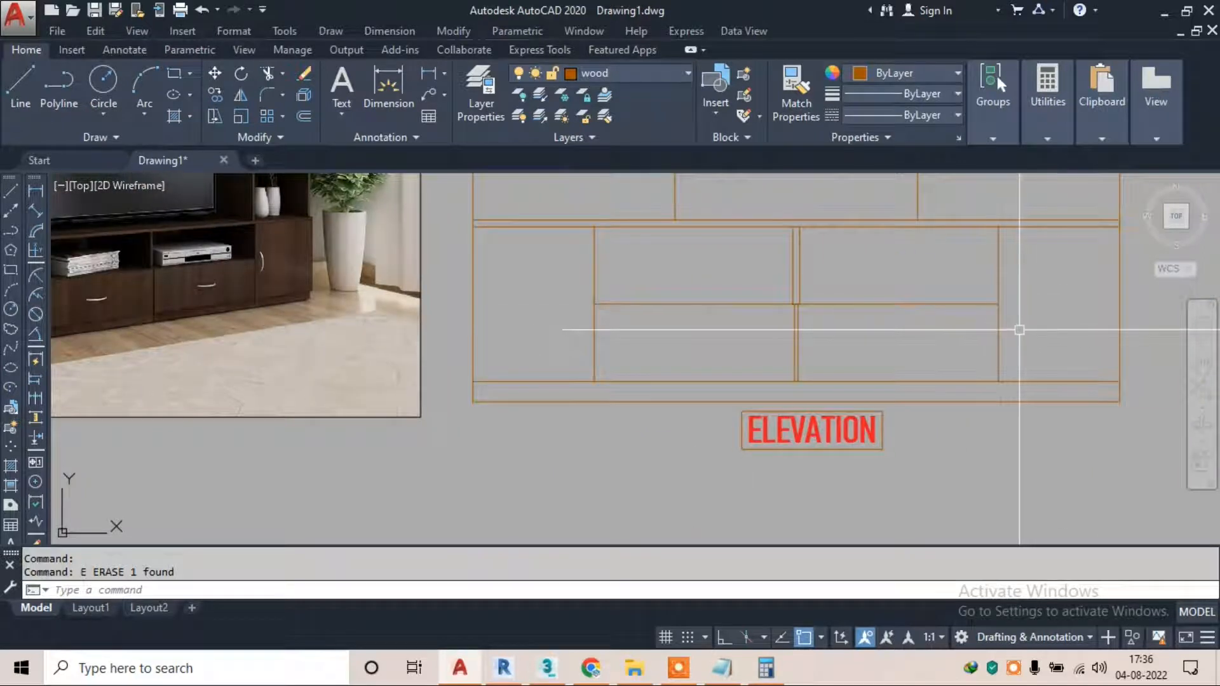
middle_drag(235, 274, 662, 289)
scroll(565, 294, up, 4)
middle_drag(583, 257, 671, 305)
scroll(670, 305, up, 2)
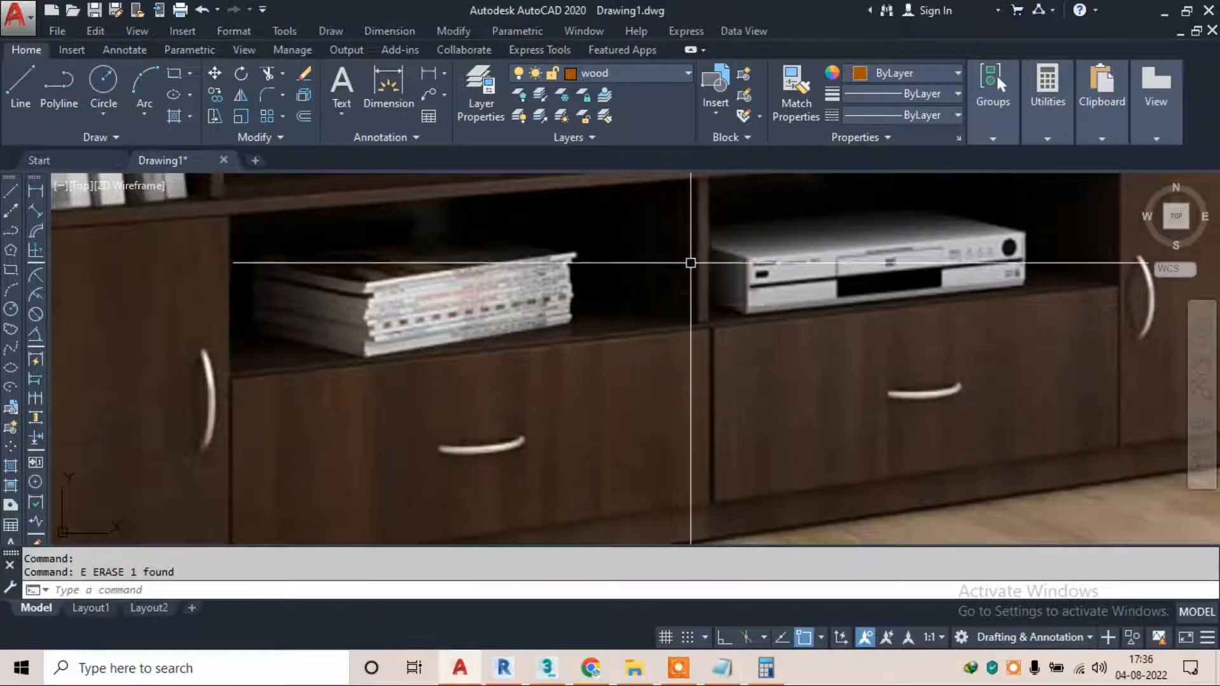
scroll(1012, 359, down, 4)
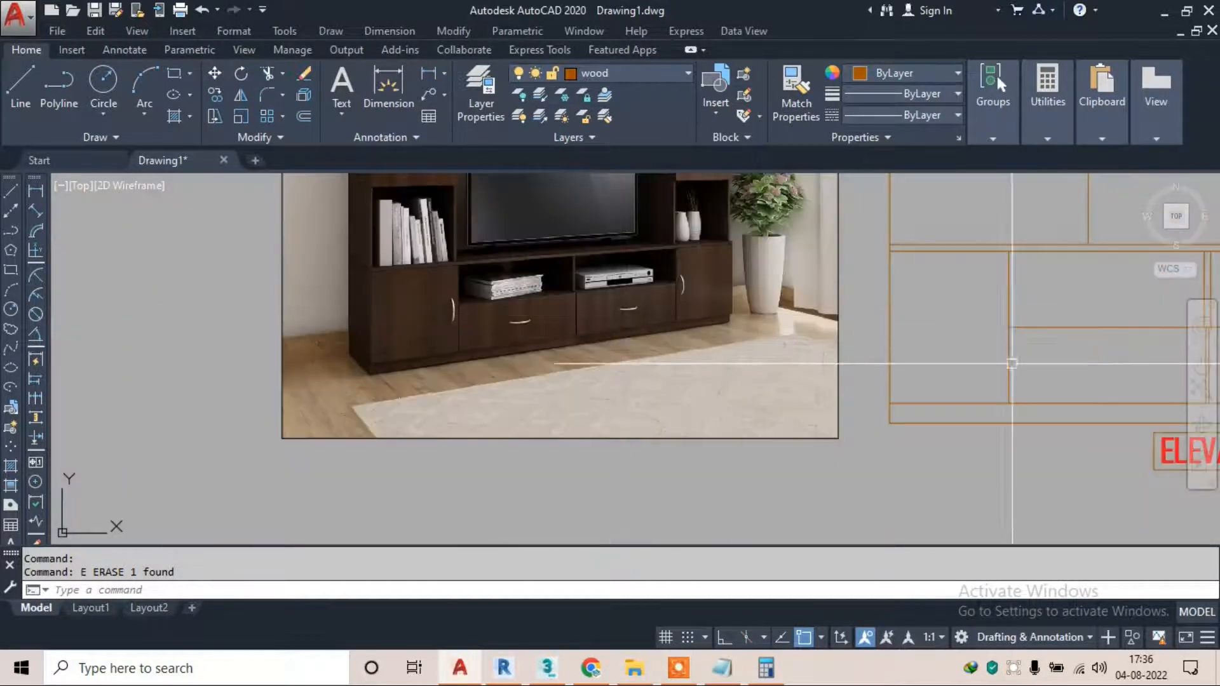
middle_drag(1012, 359, 722, 357)
scroll(801, 329, up, 3)
scroll(797, 325, down, 3)
scroll(797, 325, down, 2)
middle_drag(373, 311, 568, 312)
scroll(512, 307, up, 4)
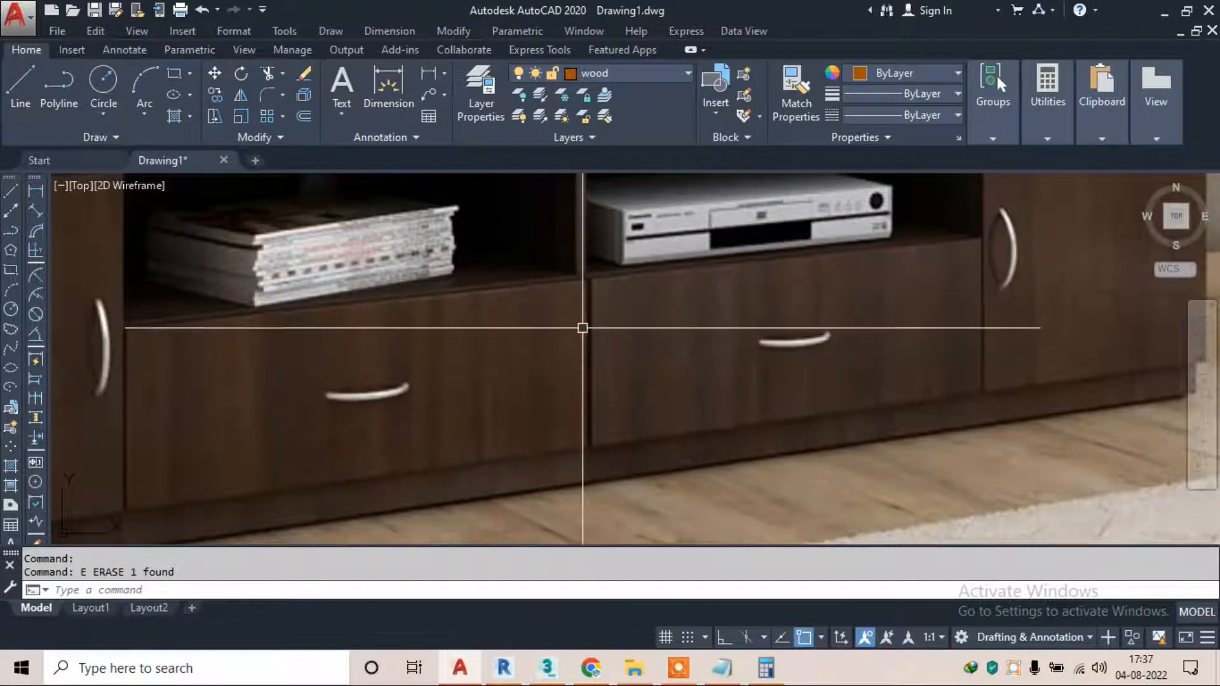
scroll(547, 324, down, 2)
middle_drag(843, 351, 461, 313)
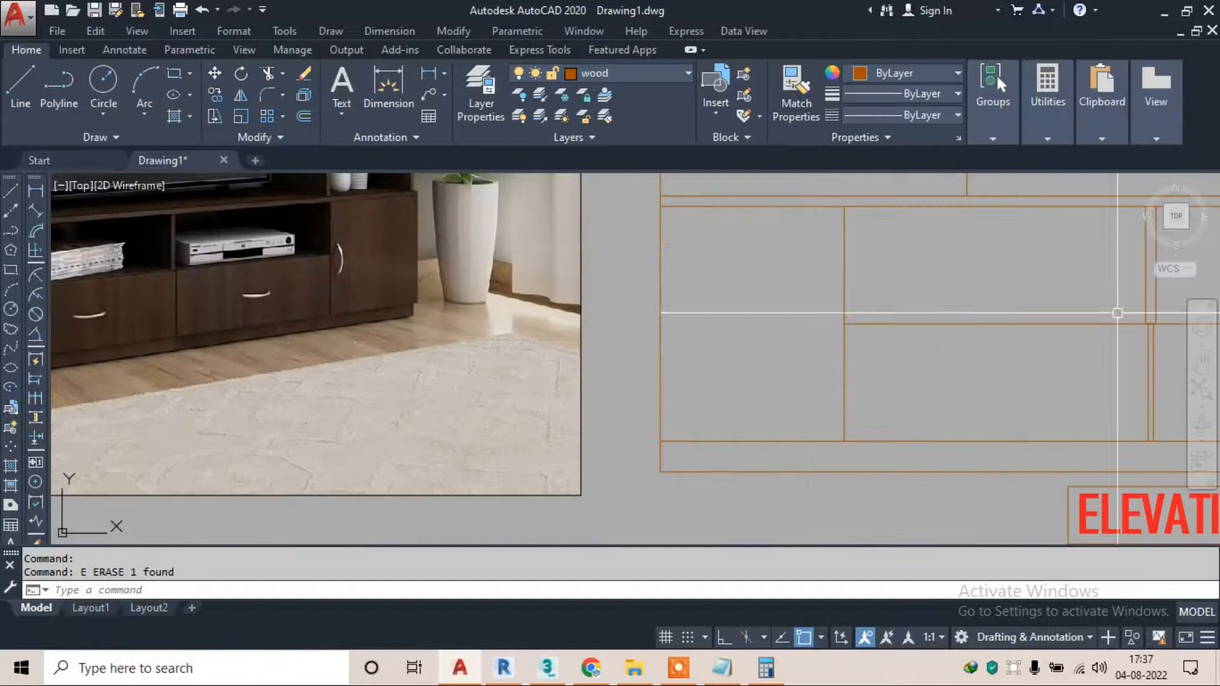
middle_drag(95, 374, 445, 378)
scroll(474, 313, up, 4)
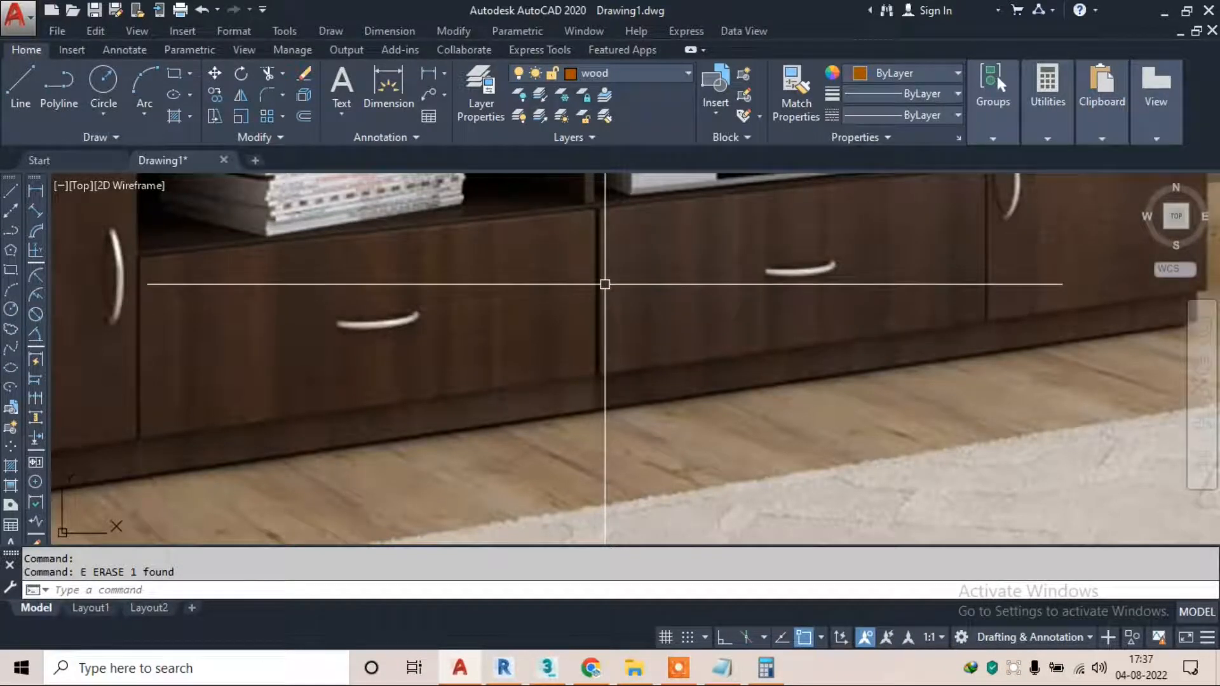
scroll(585, 281, down, 5)
scroll(806, 312, up, 5)
Erase the two offset lines between the drawers below the mid-height shelf line
key(Escape)
click(826, 308)
click(609, 340)
key(e)
key(space)
Extend both central divider lines down to the base strip
text(ex)
key(space)
key(space)
click(780, 195)
key(Escape)
key(Escape)
Erase and trim the pieces of the mid-height shelf line lying between the two central divider lines
text(TR)
key(space)
scroll(711, 255, up, 4)
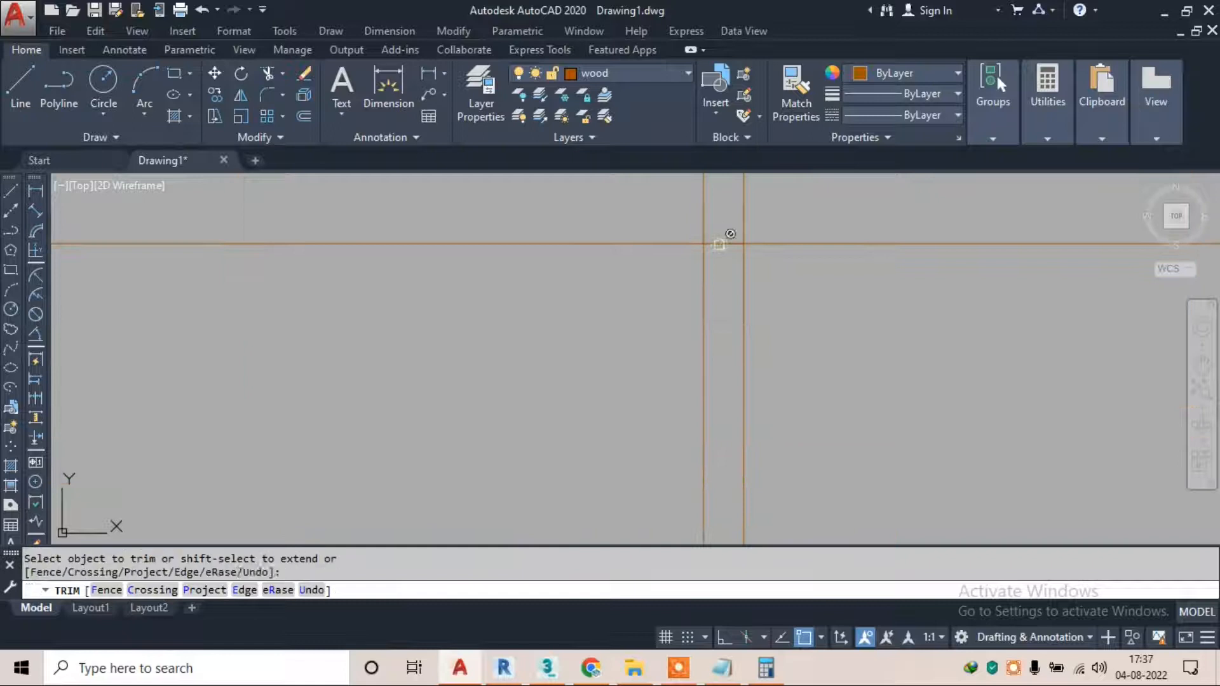
key(Escape)
click(720, 243)
key(e)
key(space)
text(T)
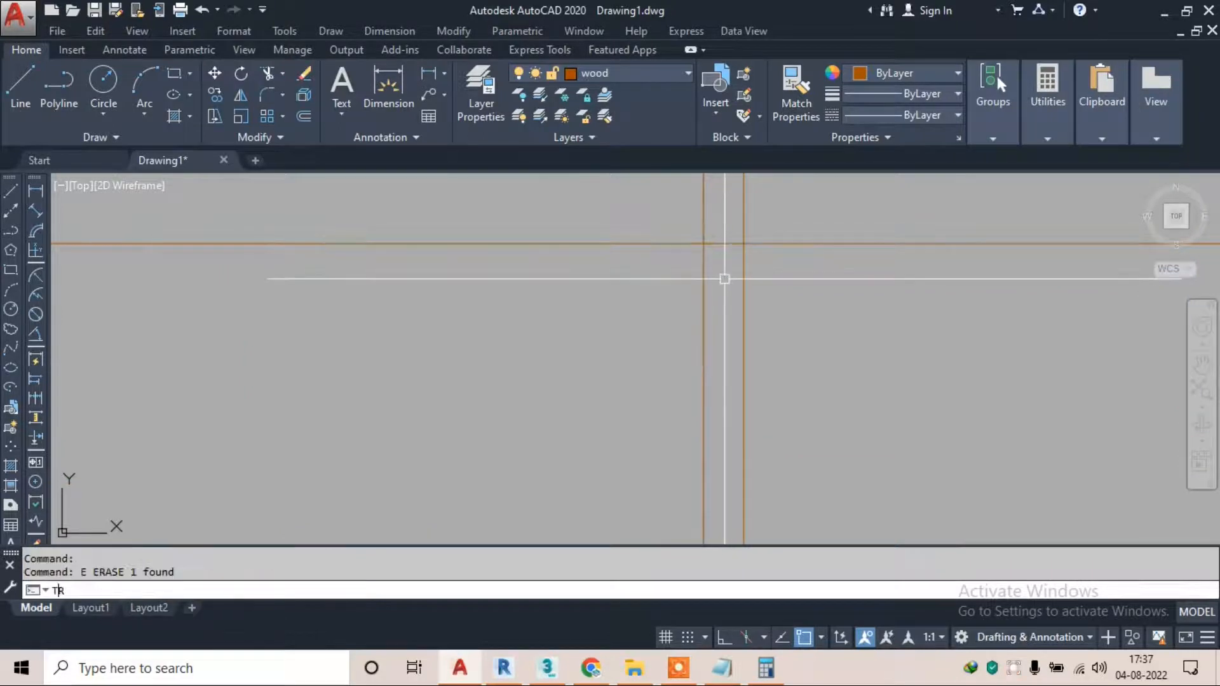
text(R)
key(space)
key(space)
click(722, 249)
click(717, 238)
scroll(711, 286, down, 5)
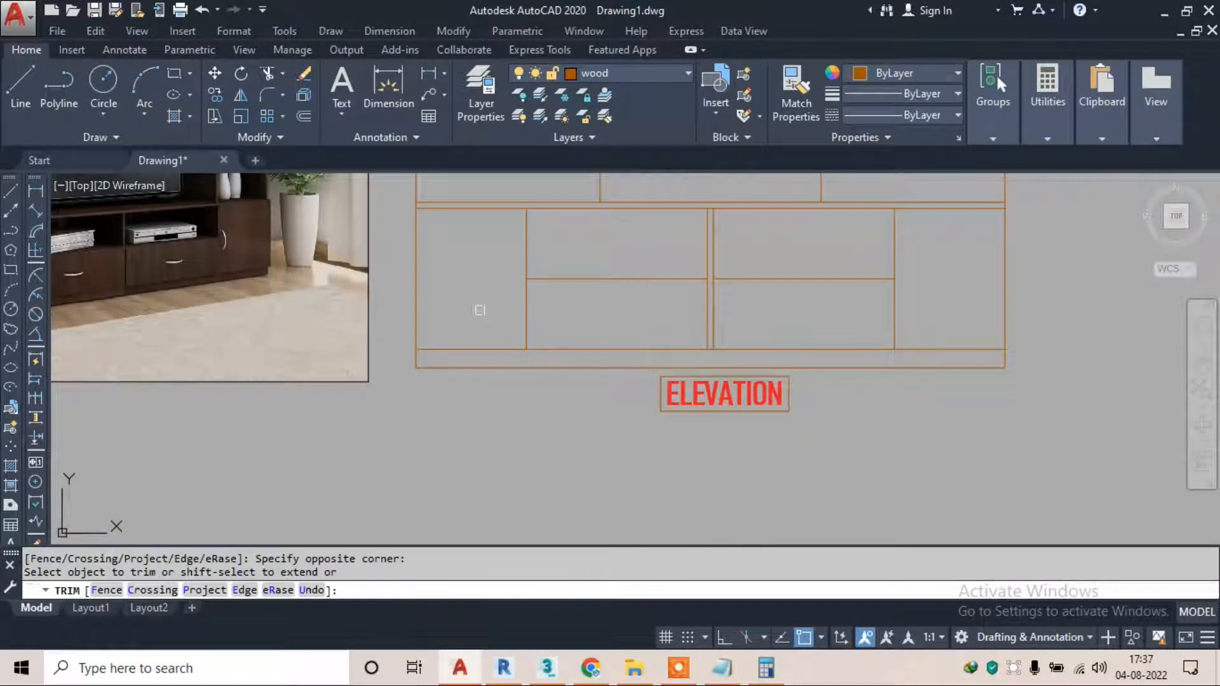
middle_drag(480, 311, 663, 374)
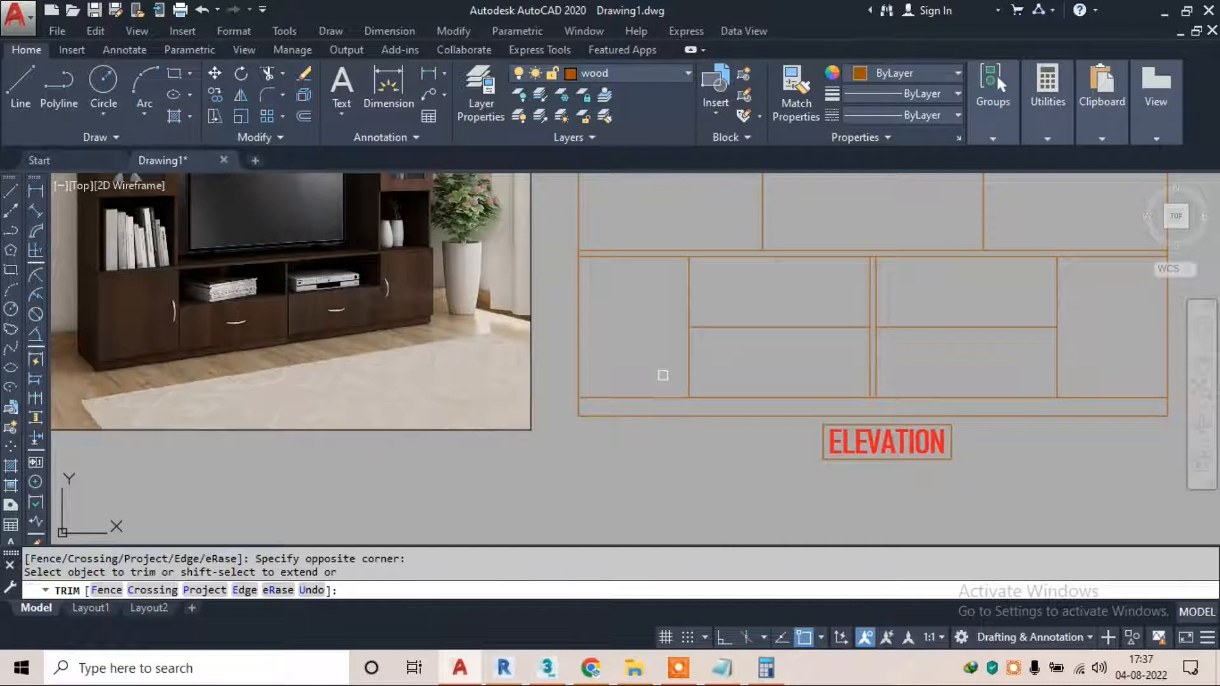
key(Escape)
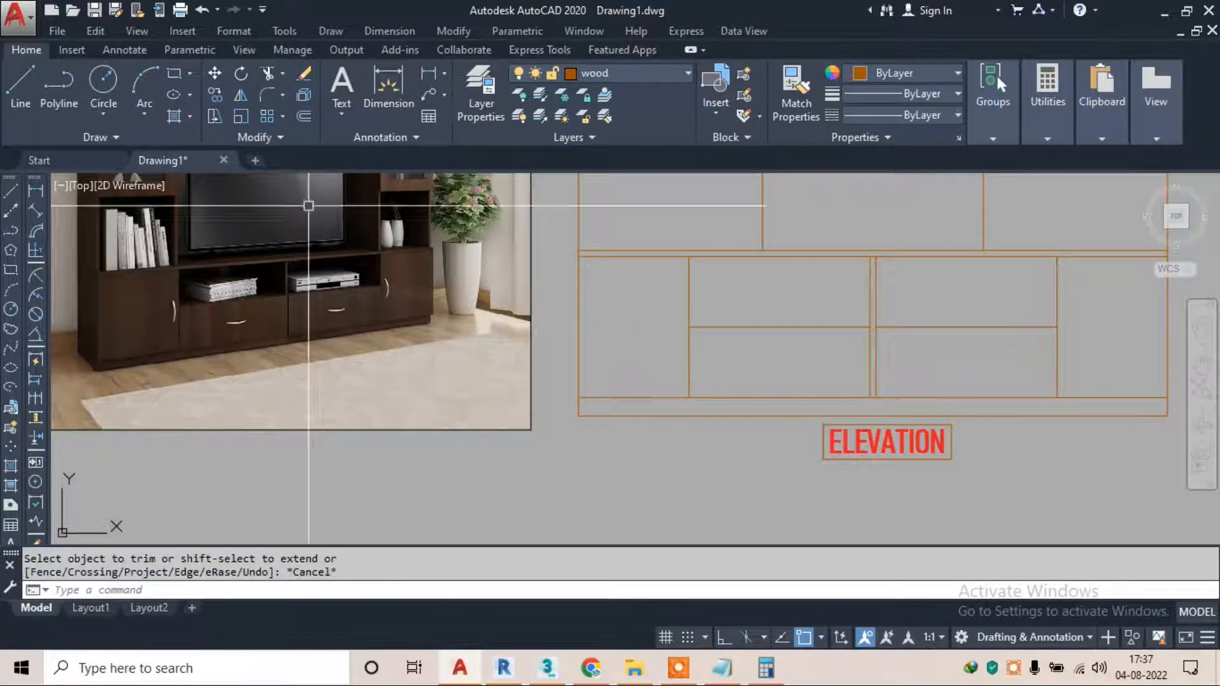
Draw a narrow upright rectangle as the left cabinet door's handle, near the door's inner edge at about mid-height
click(169, 75)
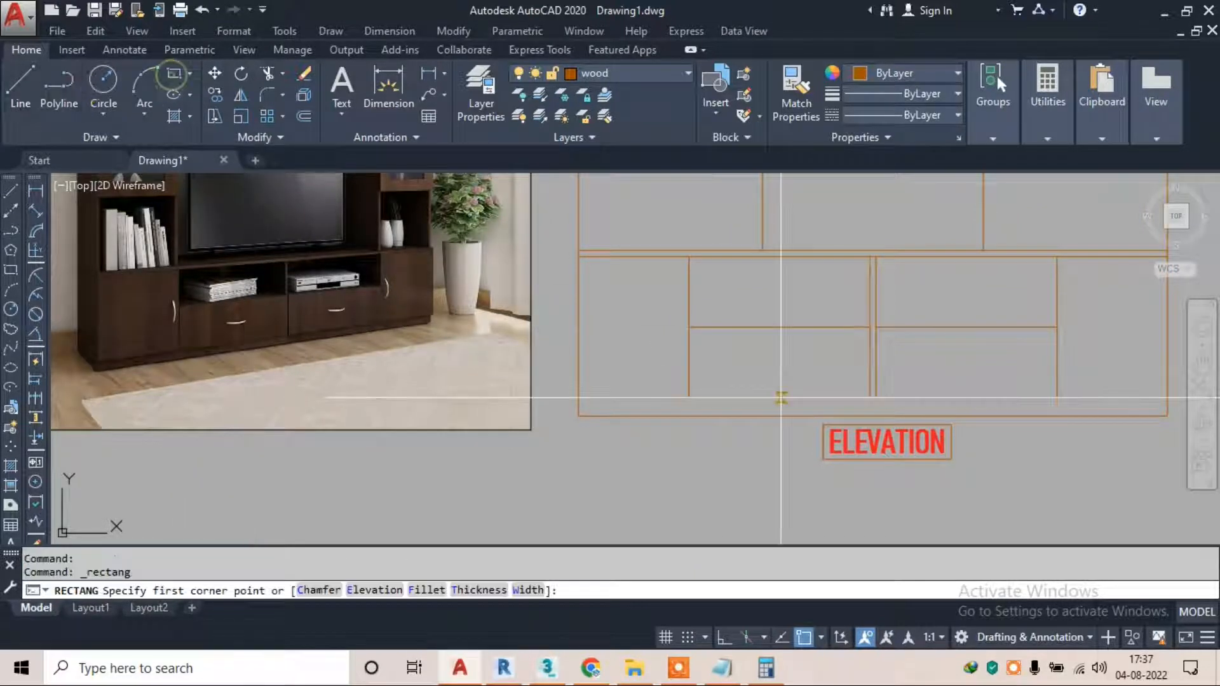
scroll(754, 312, up, 5)
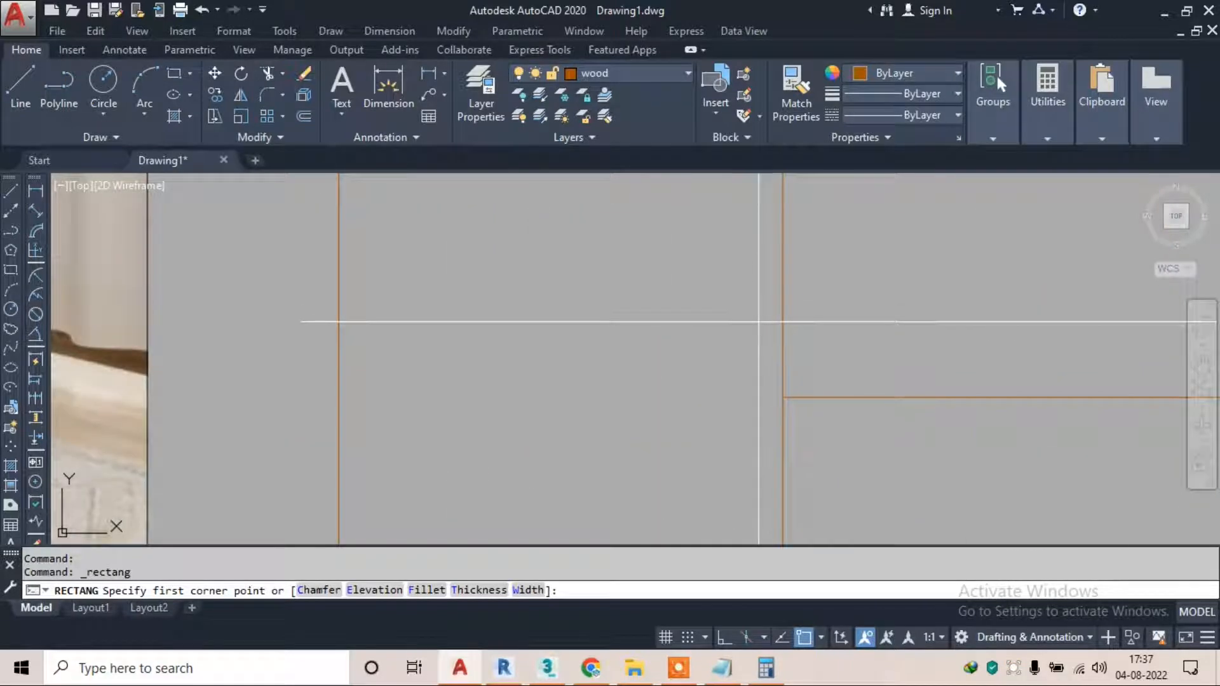
click(762, 321)
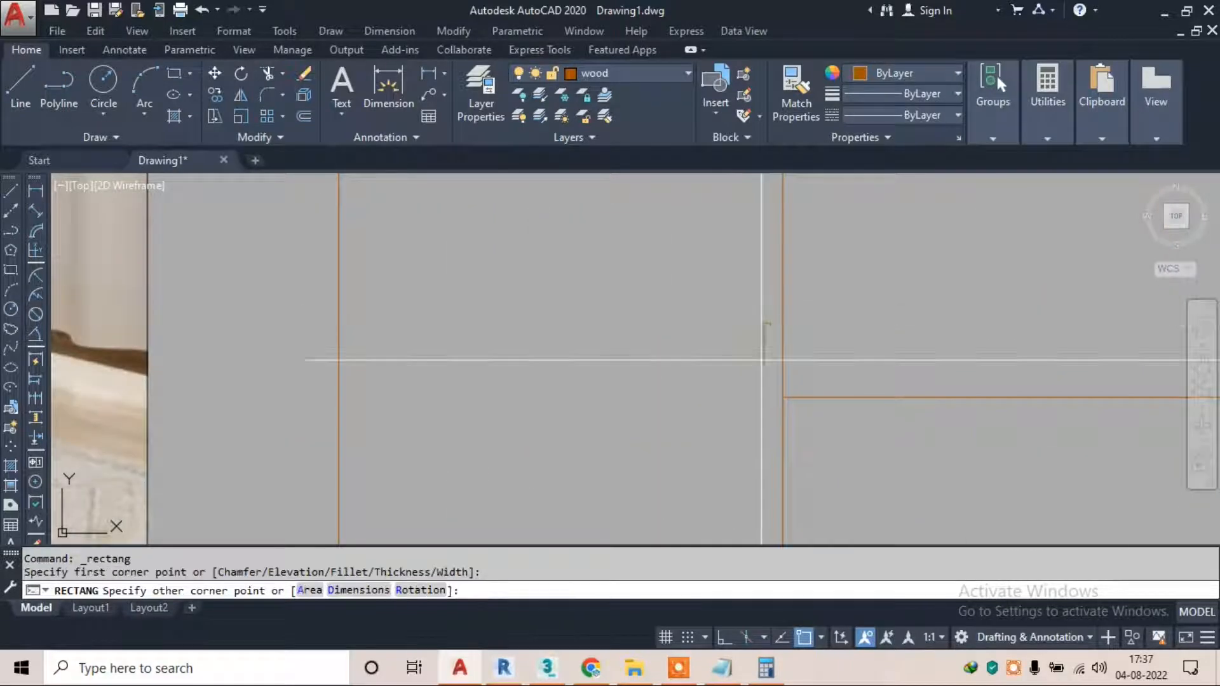
click(753, 481)
scroll(638, 358, down, 4)
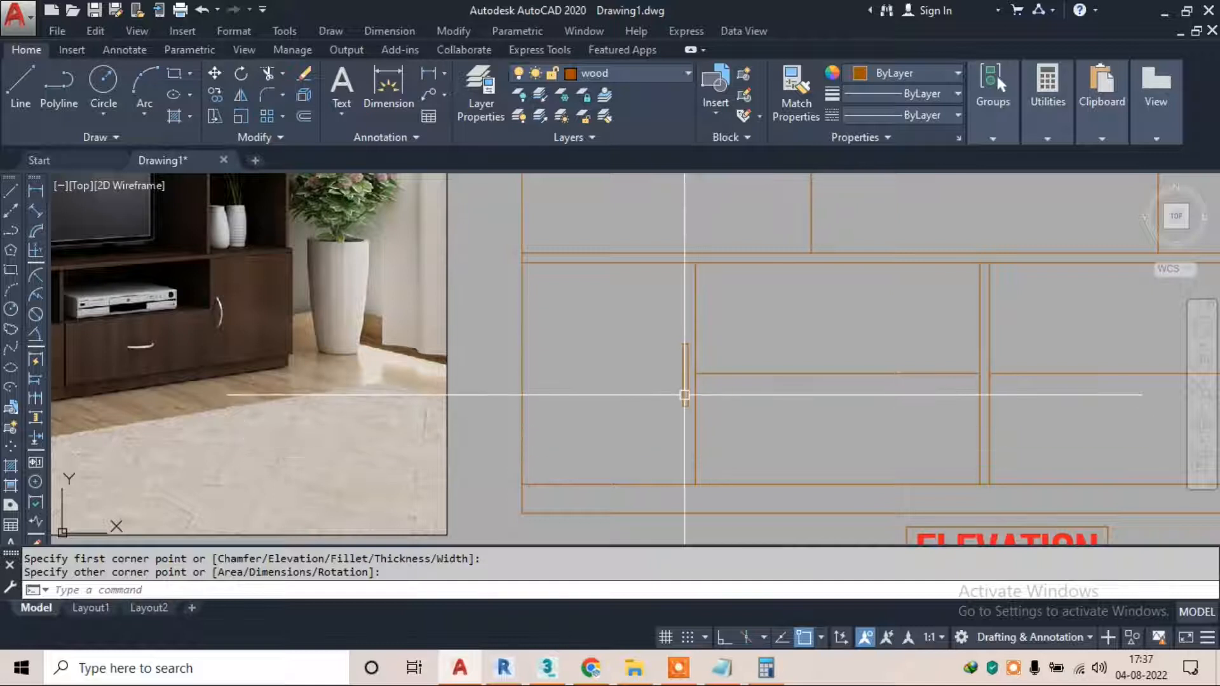
Copy the left cabinet door's handle horizontally to just past the central divider, beside the right-hand drawers
text(co)
key(Return)
click(685, 375)
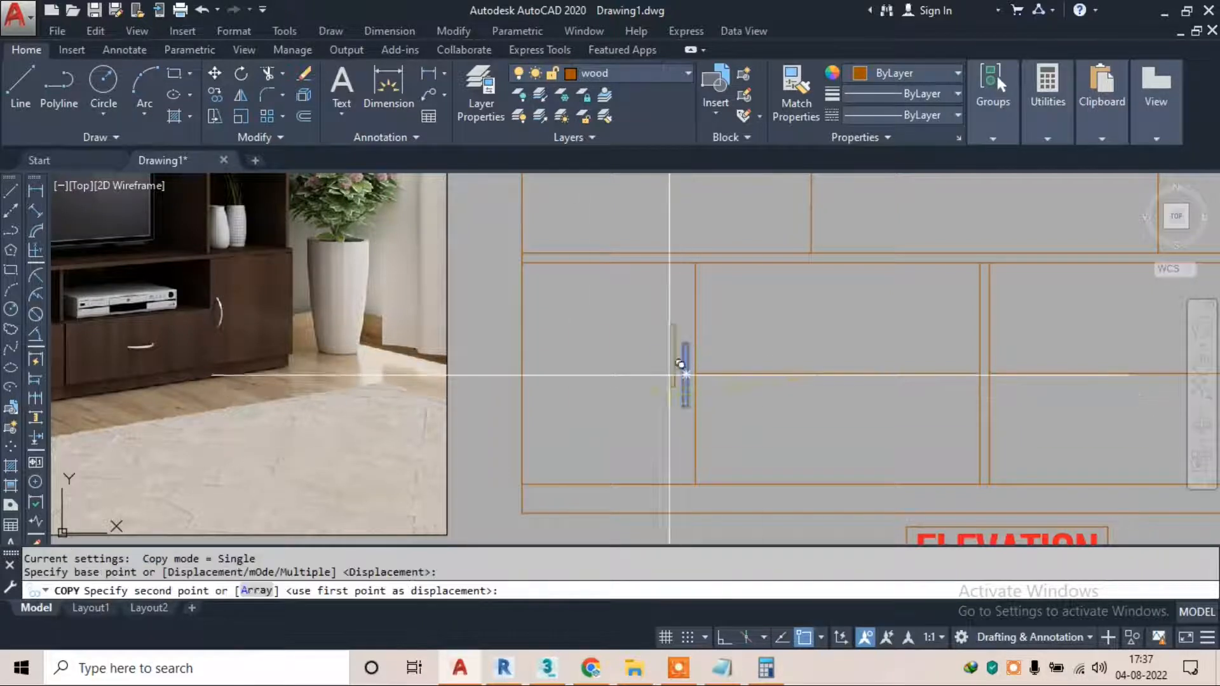
middle_drag(805, 373, 621, 373)
scroll(724, 388, up, 2)
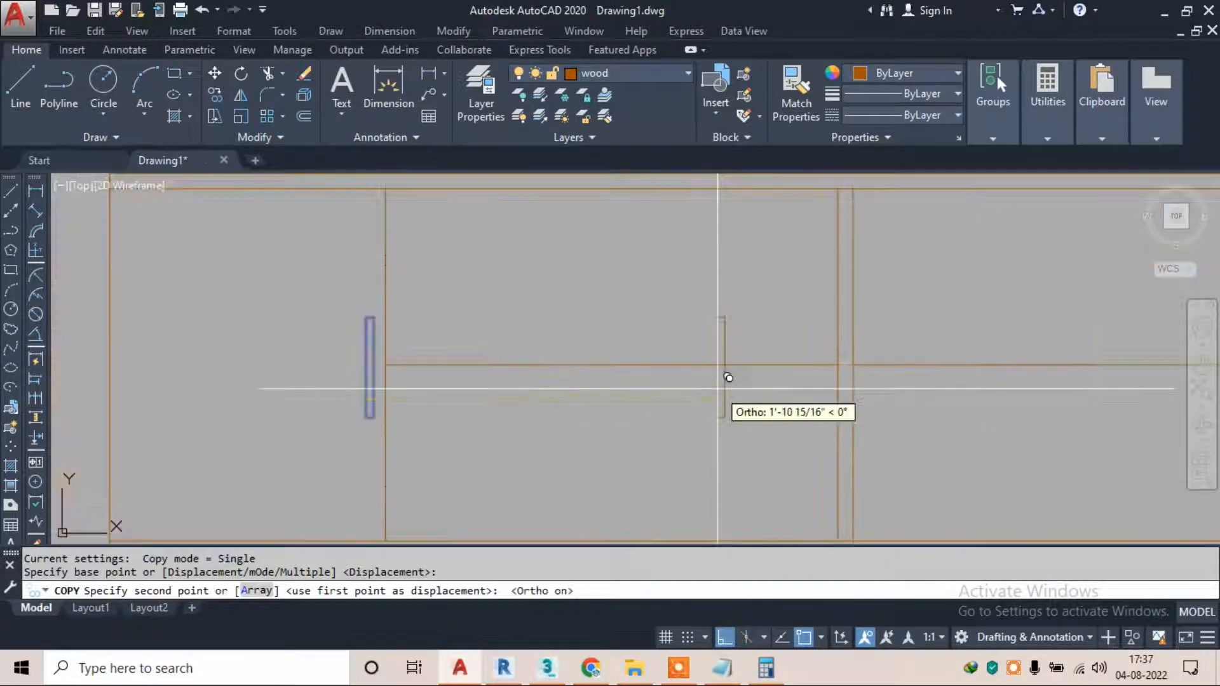
scroll(879, 375, down, 2)
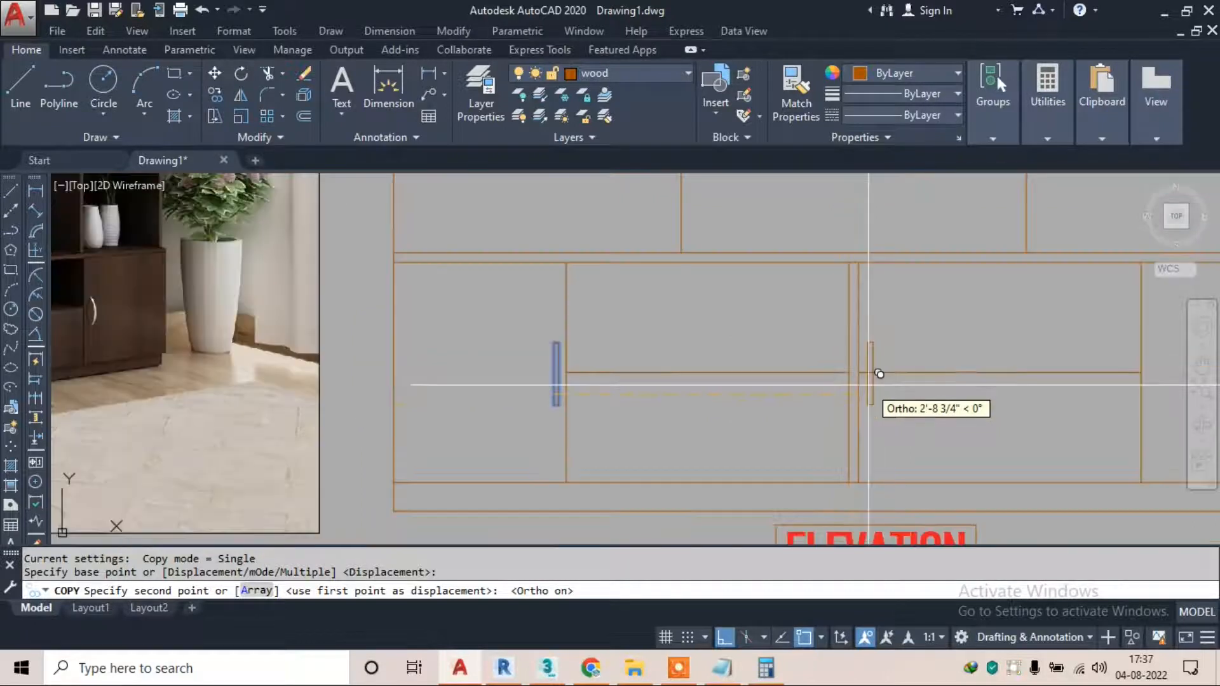
scroll(866, 385, up, 2)
key(Escape)
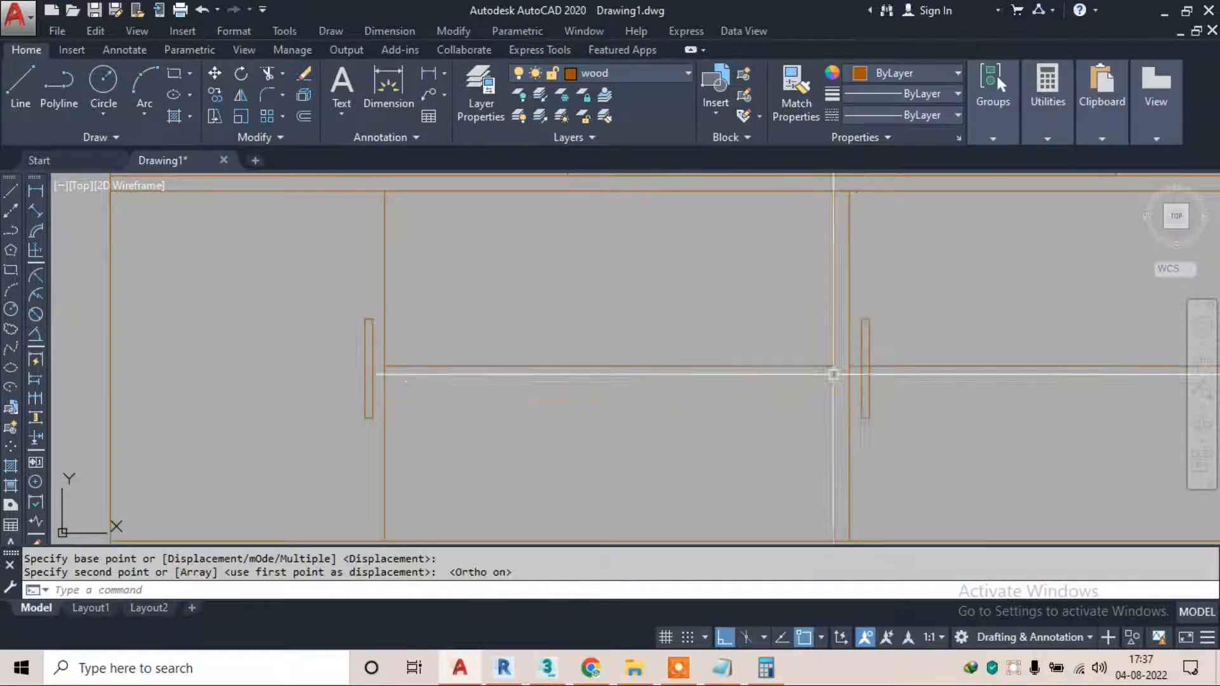
Move the copied handle horizontally onto the right cabinet door, close to its inner edge
scroll(832, 381, down, 4)
scroll(800, 407, up, 4)
click(659, 275)
click(864, 464)
text(m)
key(Return)
click(763, 418)
scroll(763, 418, down, 4)
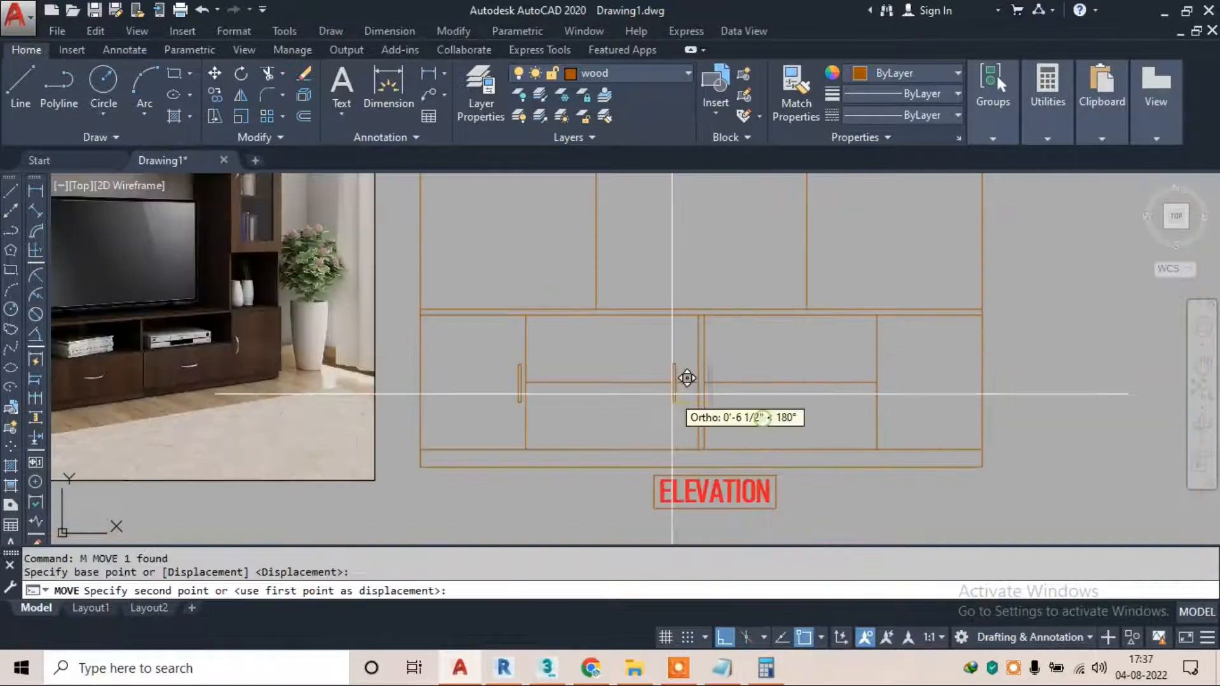
scroll(885, 389, up, 3)
scroll(889, 394, up, 3)
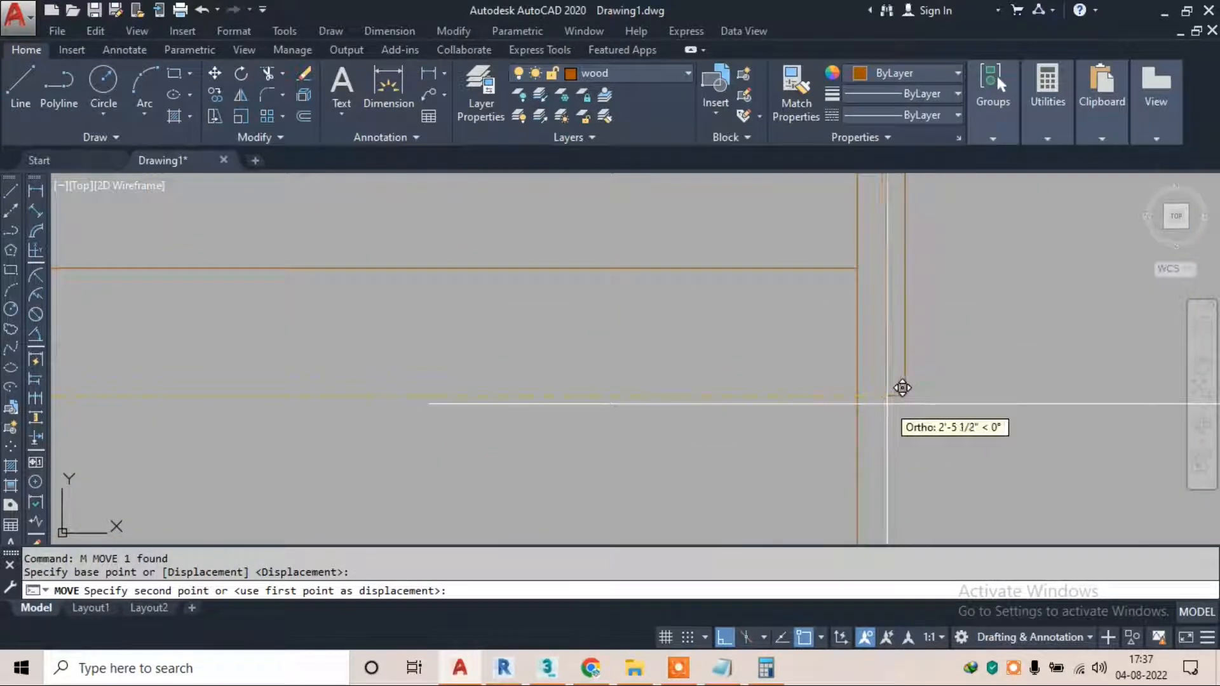
scroll(902, 388, down, 5)
key(Escape)
middle_drag(590, 436, 845, 435)
scroll(875, 422, down, 3)
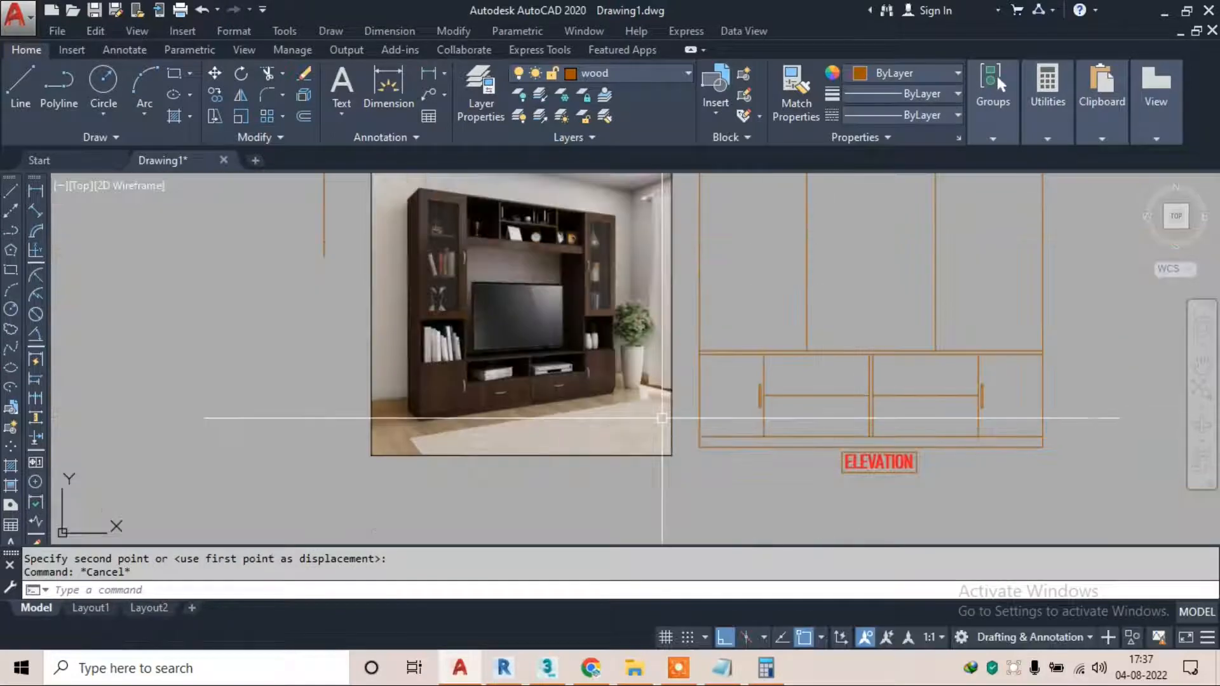
Draw a thin horizontal rectangle as the left drawer's handle, centred just above the base strip
scroll(628, 418, up, 2)
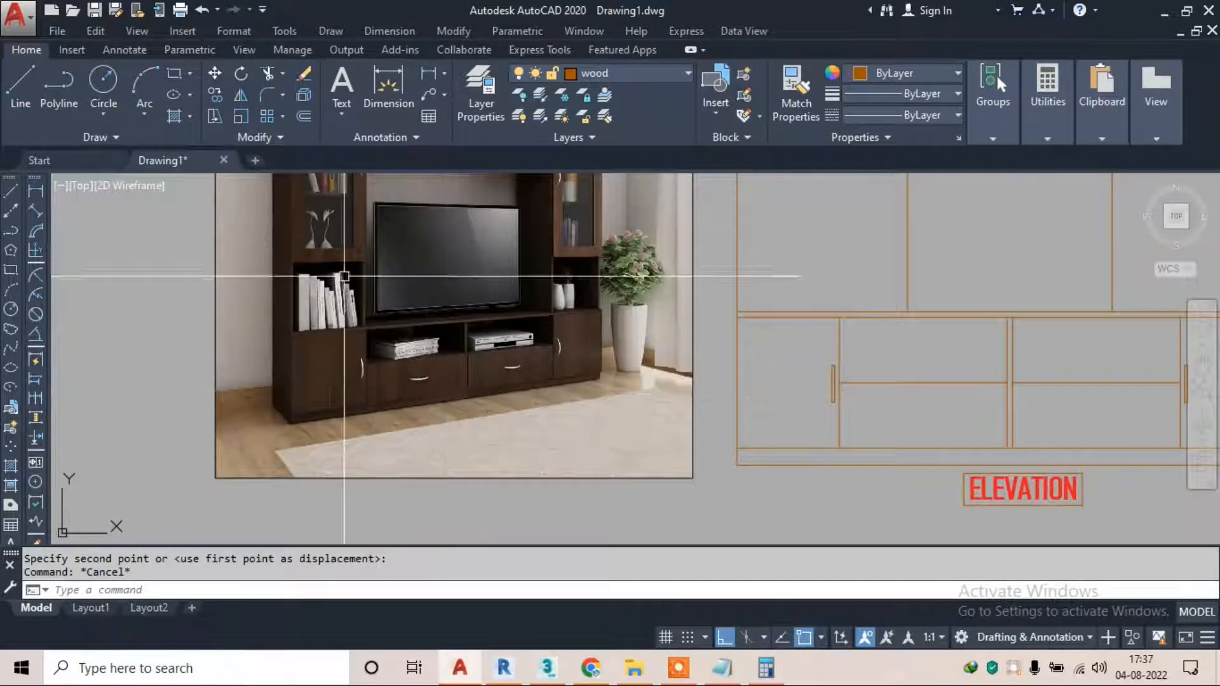
middle_drag(906, 438, 648, 346)
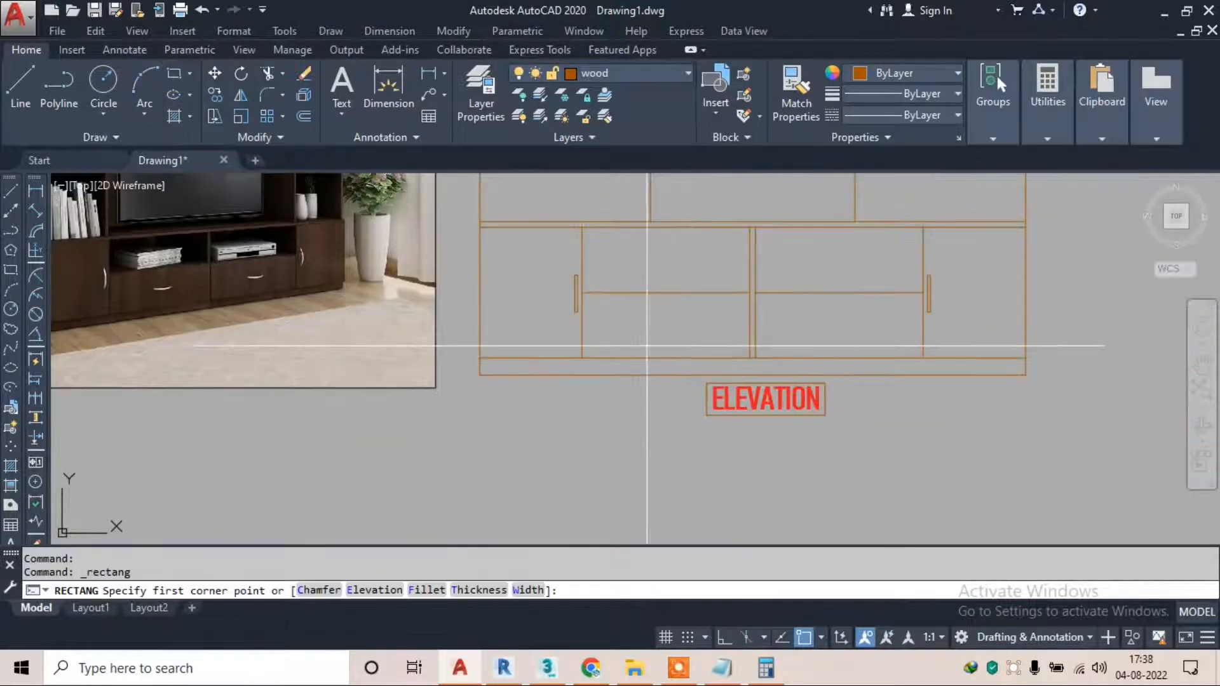
scroll(661, 338, up, 6)
click(554, 353)
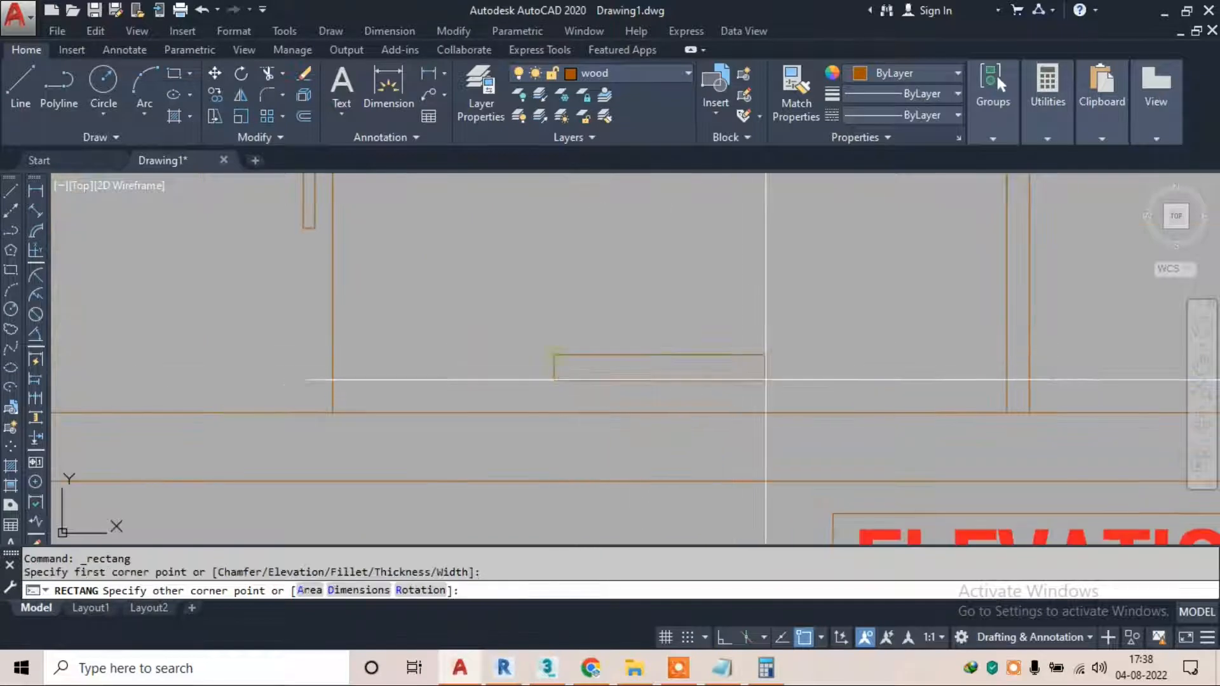
click(804, 369)
Copy the drawer handle horizontally to the middle of the right drawer
click(730, 375)
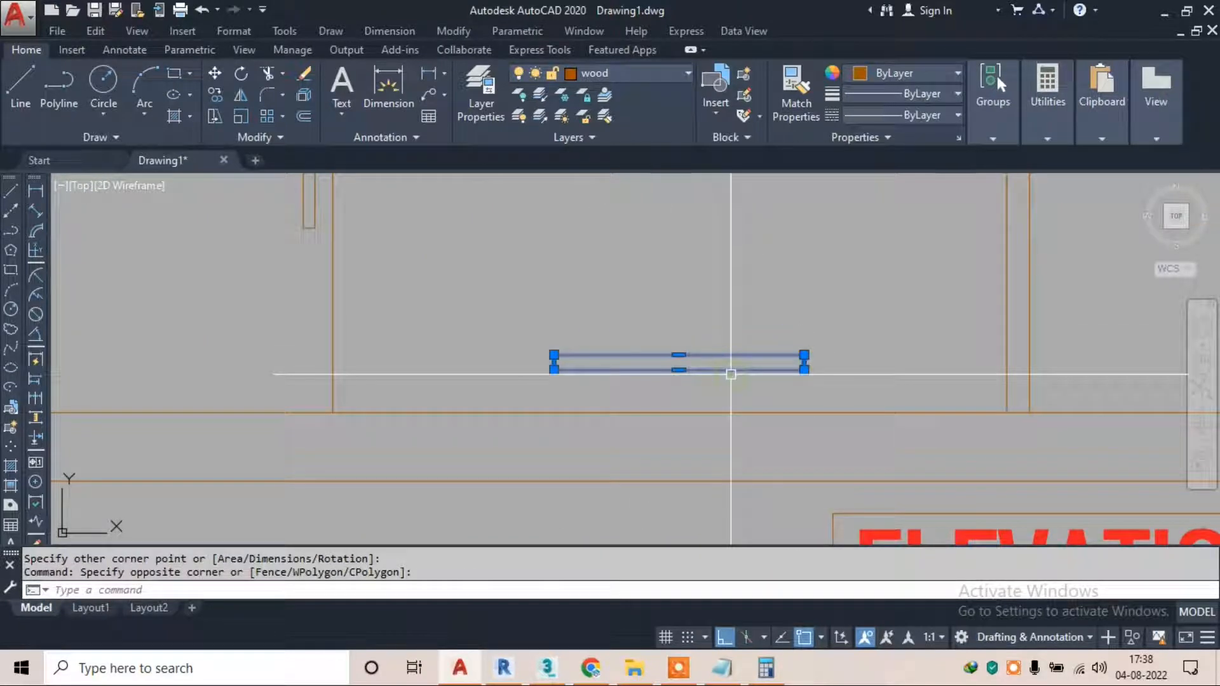
key(space)
click(721, 371)
scroll(597, 371, down, 4)
scroll(798, 378, up, 2)
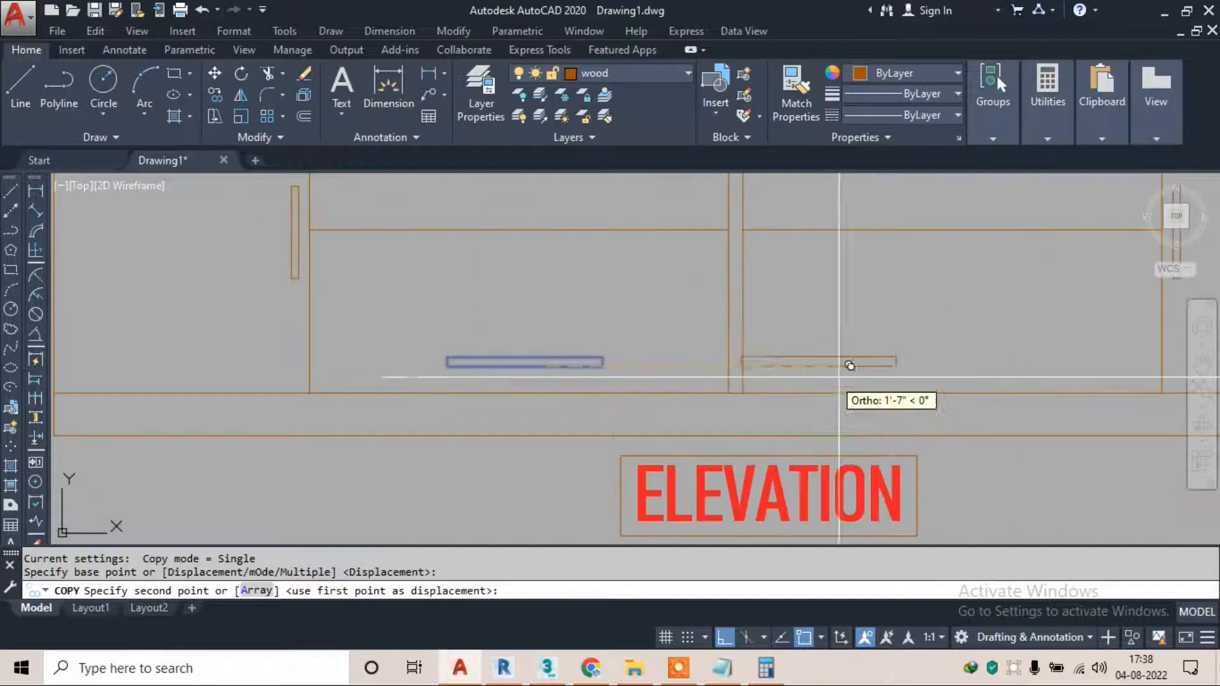
click(1001, 366)
key(Escape)
scroll(659, 413, down, 6)
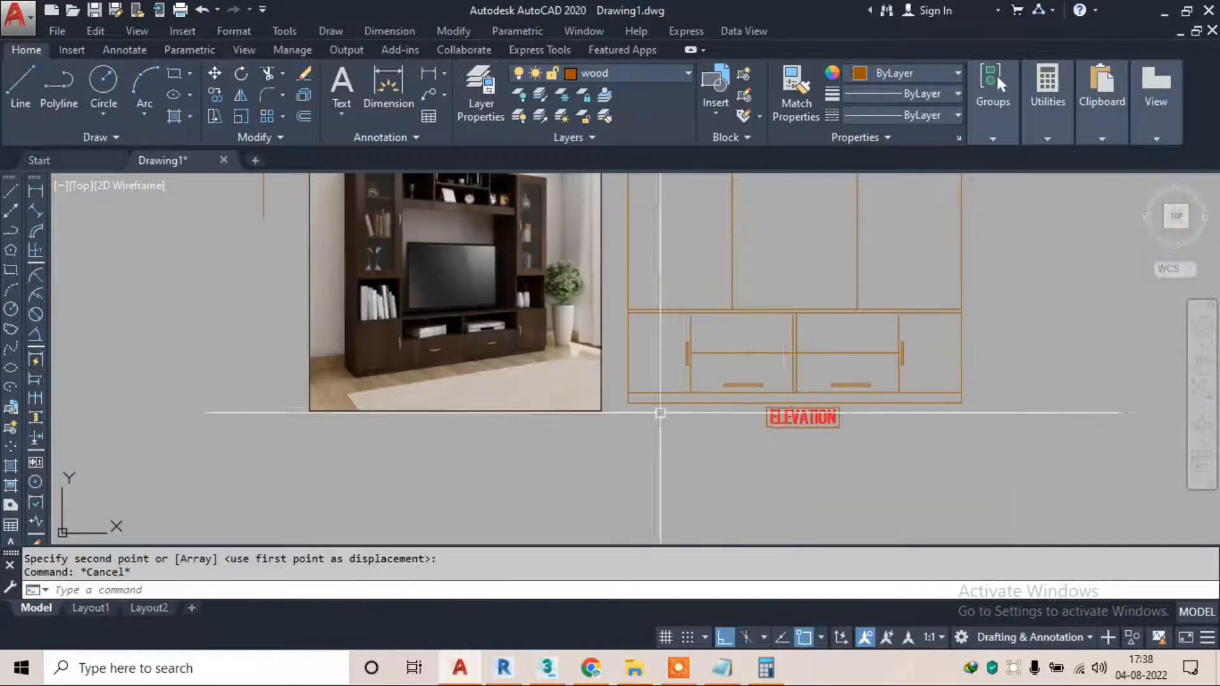
middle_drag(480, 365, 485, 378)
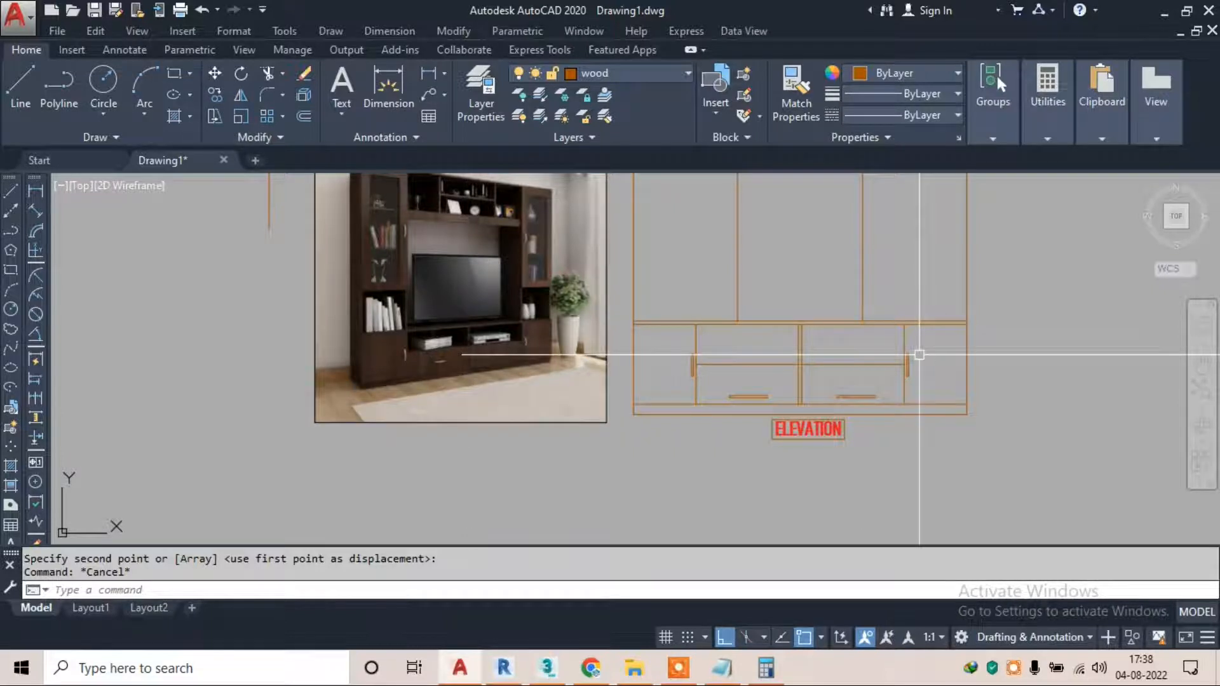
middle_drag(901, 354, 888, 454)
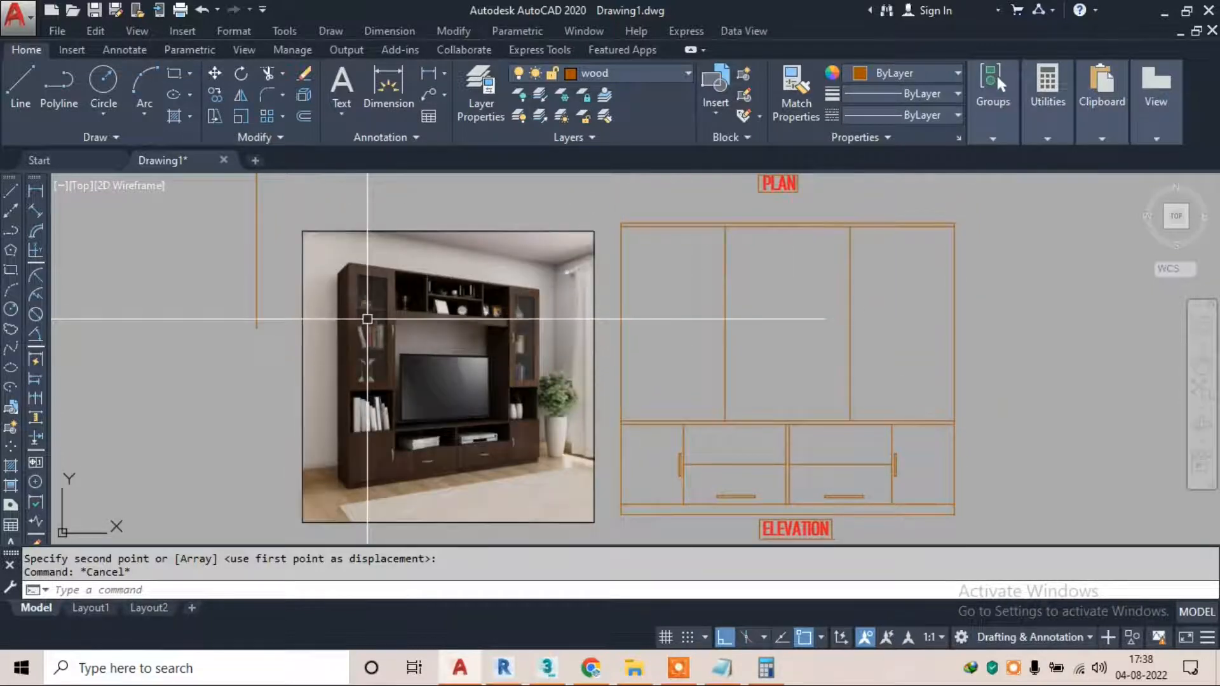
scroll(379, 401, up, 2)
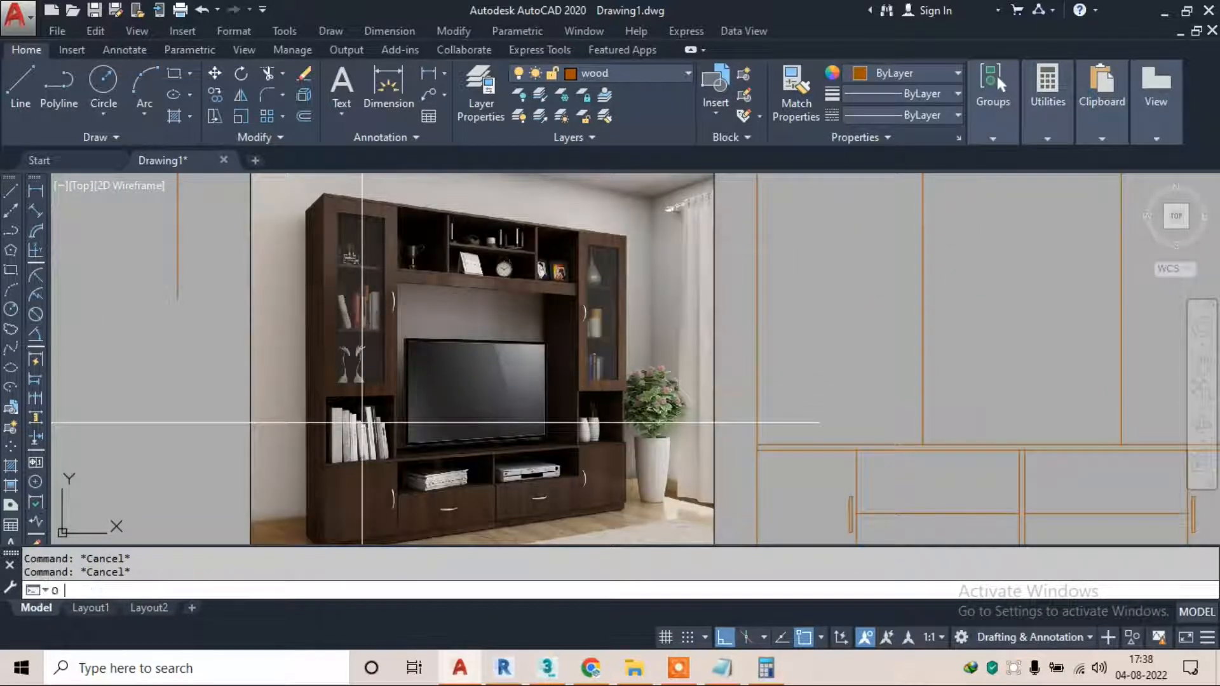
key(Return)
text(1'6")
key(Return)
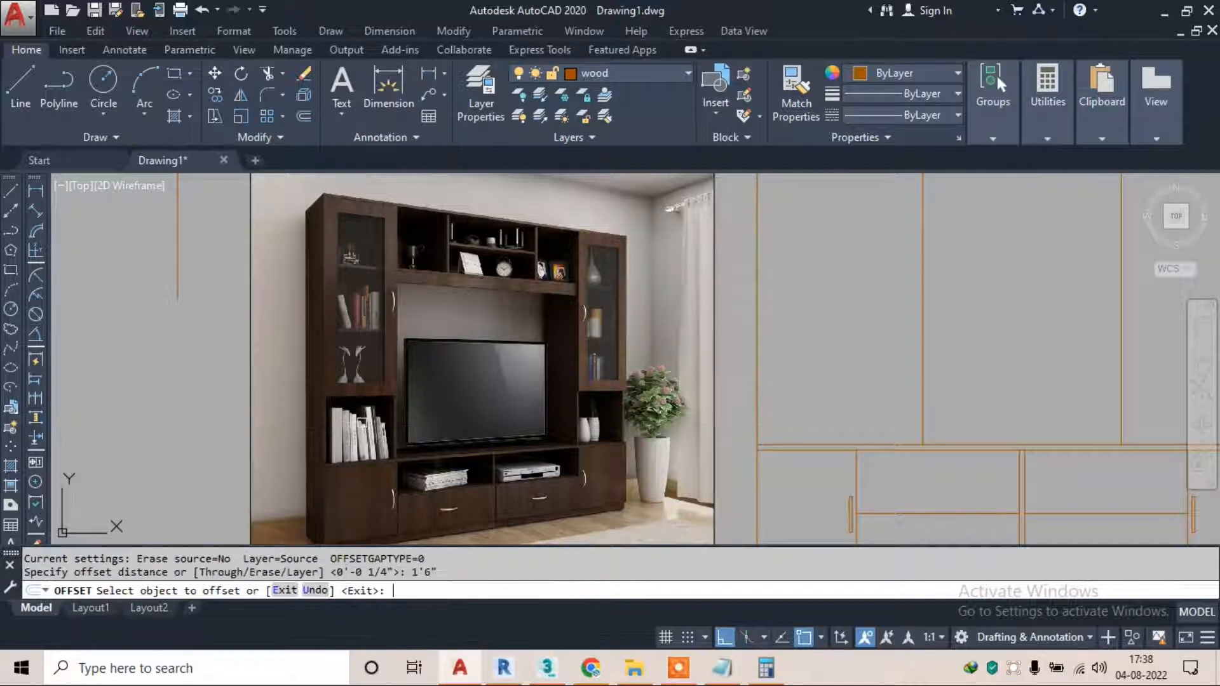
click(798, 443)
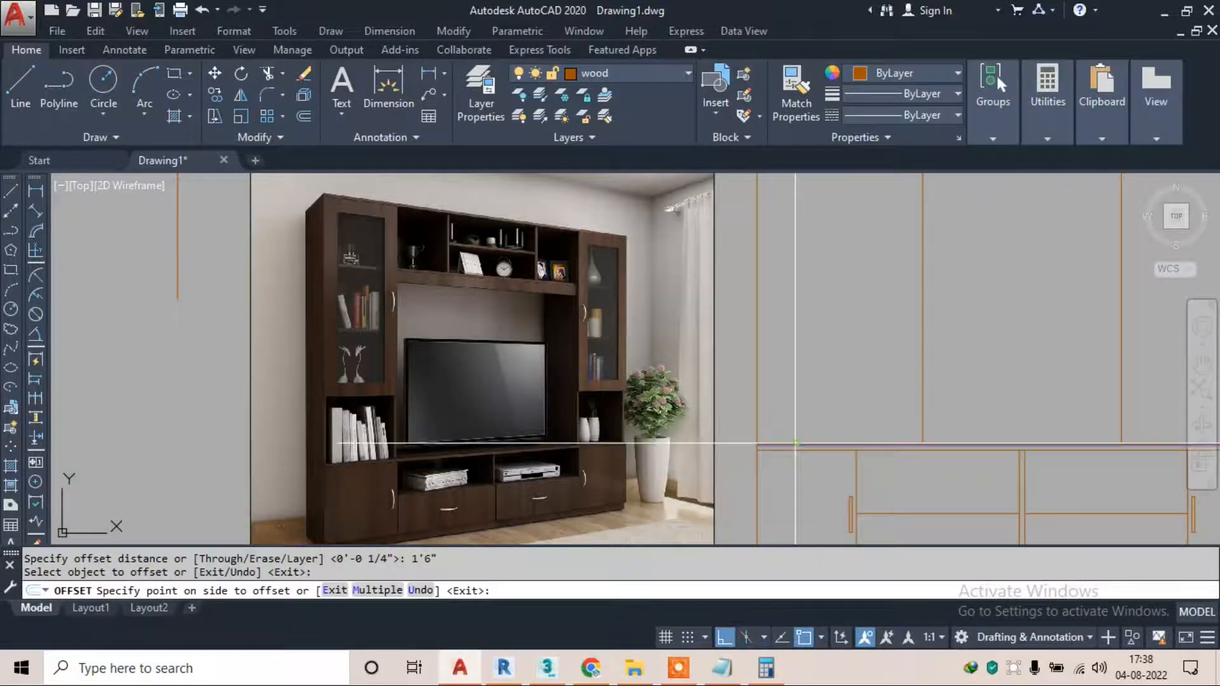
scroll(798, 420, down, 2)
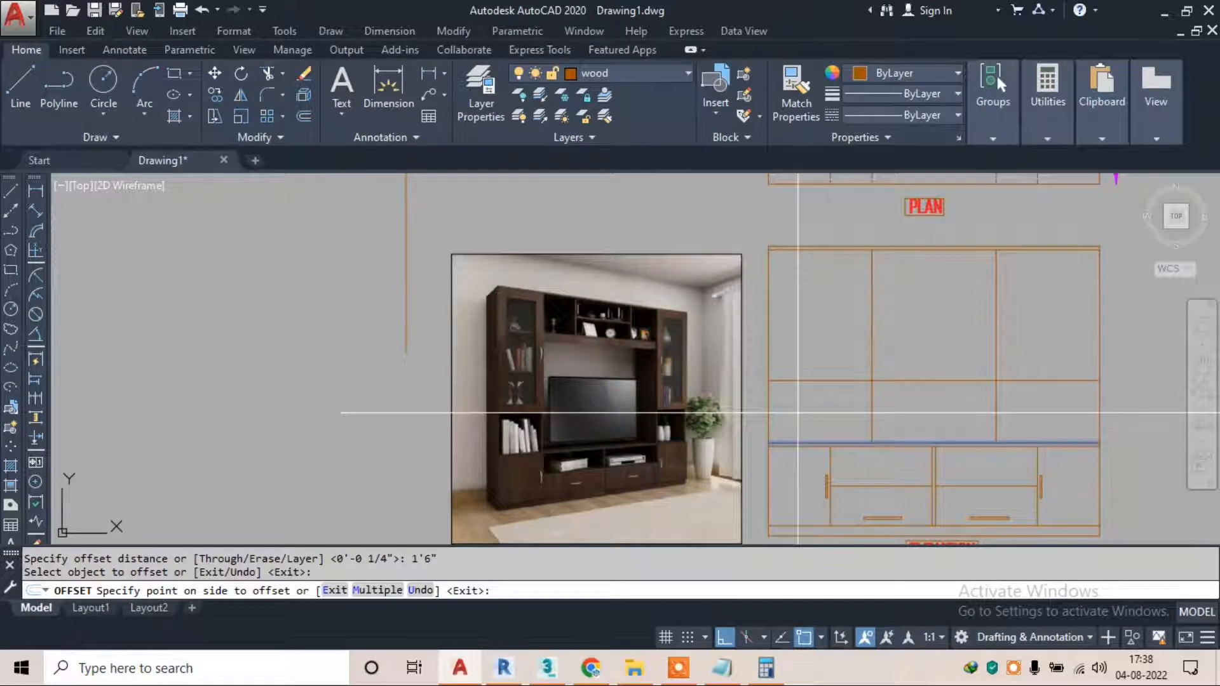
key(Escape)
Offset the upper line of the lower cabinet's top 1' upward as a shelf line
text(O)
key(Return)
text(1')
key(Return)
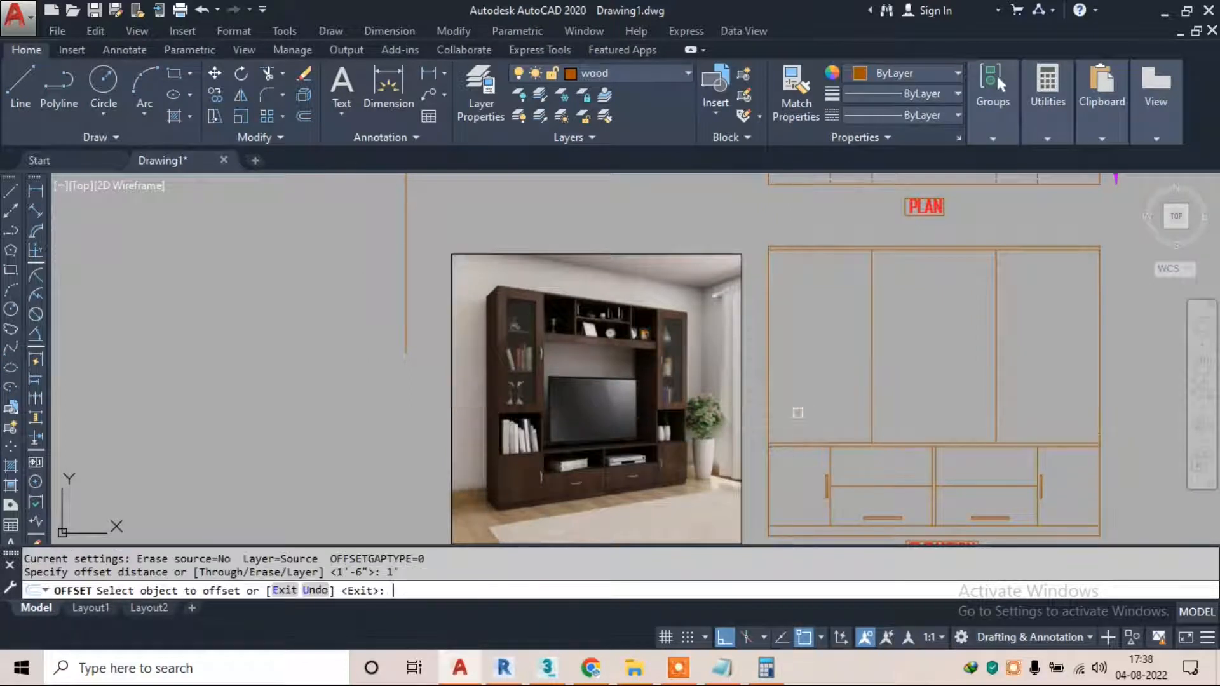
click(800, 441)
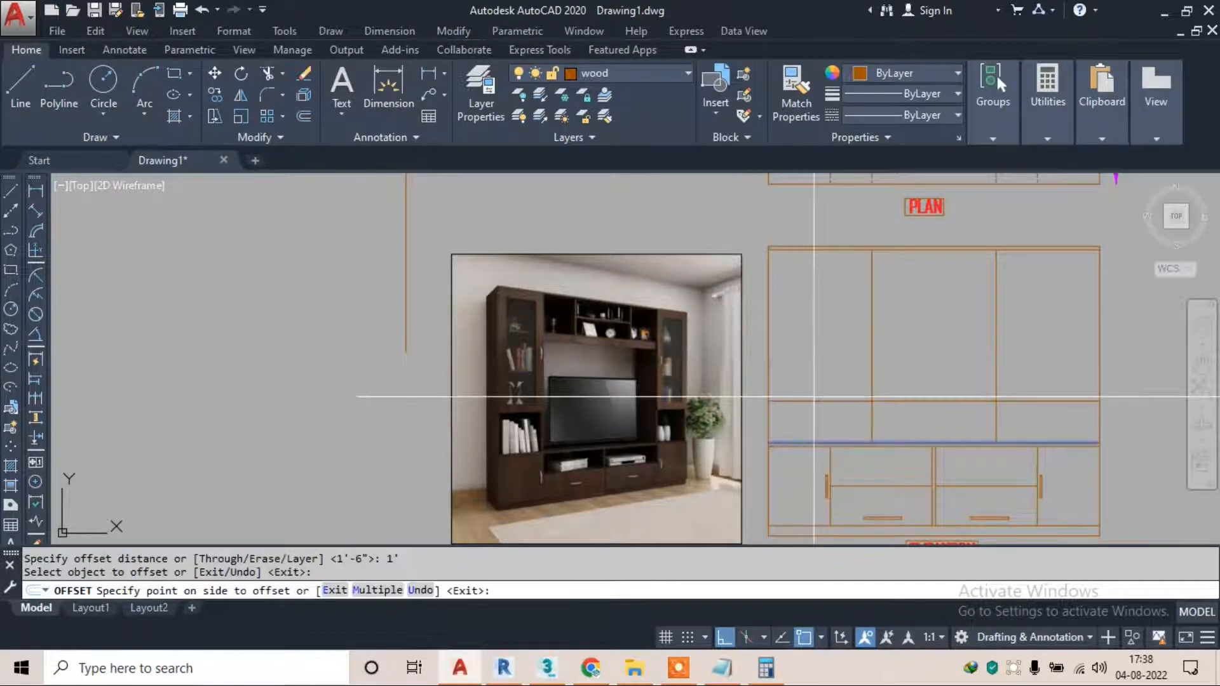
click(815, 394)
key(Escape)
Trim the new shelf line out of the central TV bay, keeping it in both side columns
text(T)
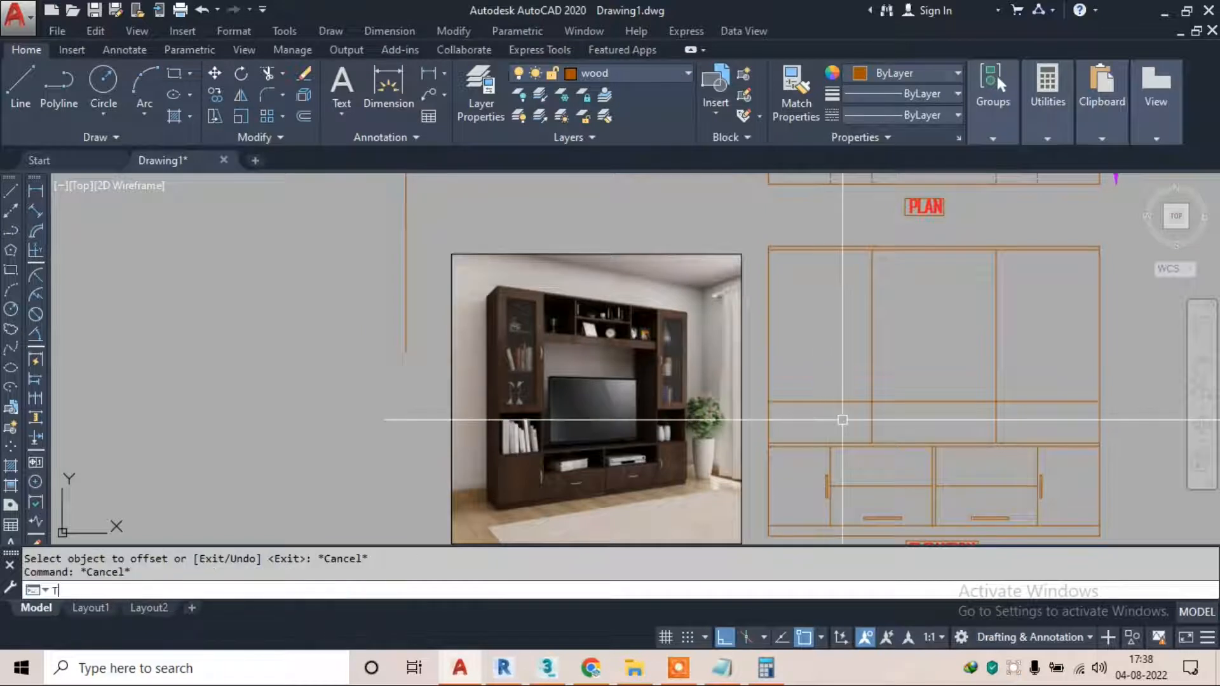
text(R)
key(Return)
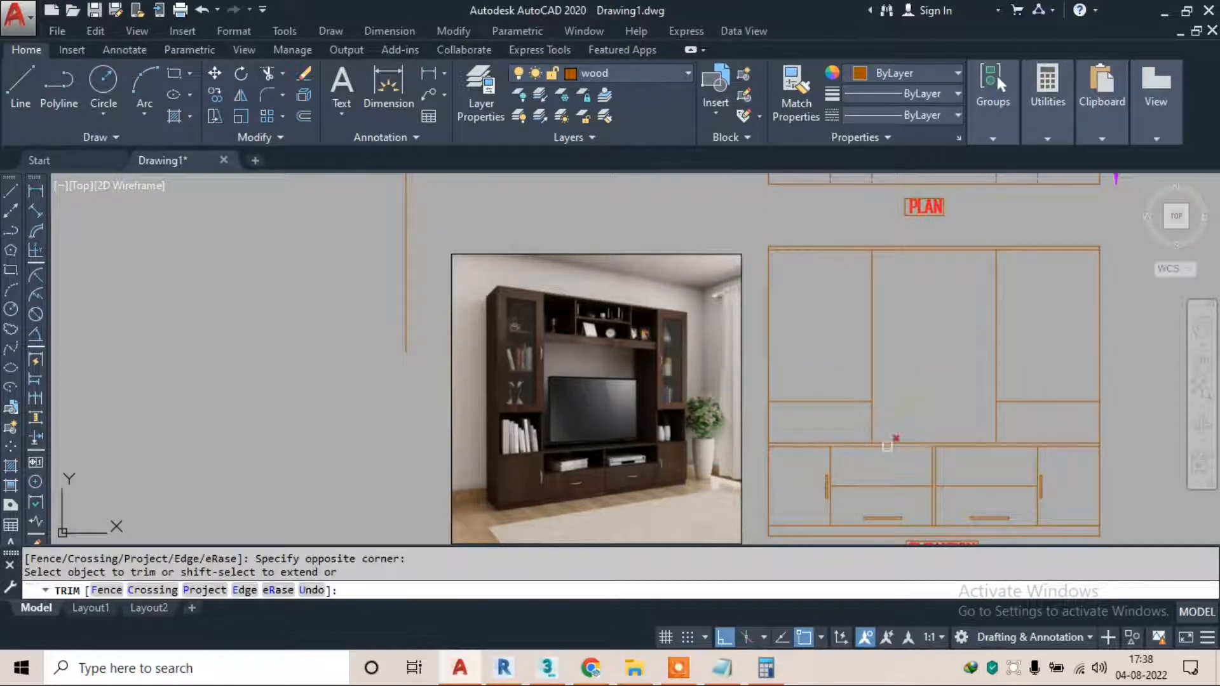
scroll(562, 418, up, 4)
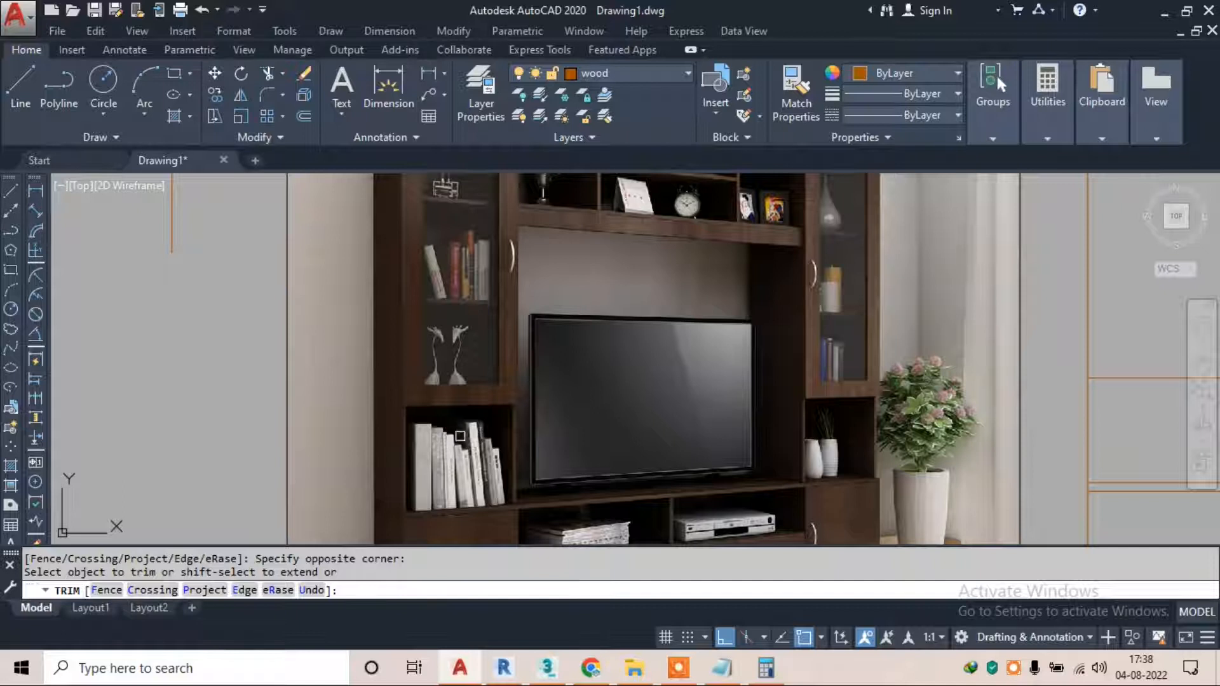
scroll(460, 437, down, 2)
middle_drag(1015, 421, 651, 416)
scroll(912, 420, down, 2)
middle_drag(905, 422, 950, 422)
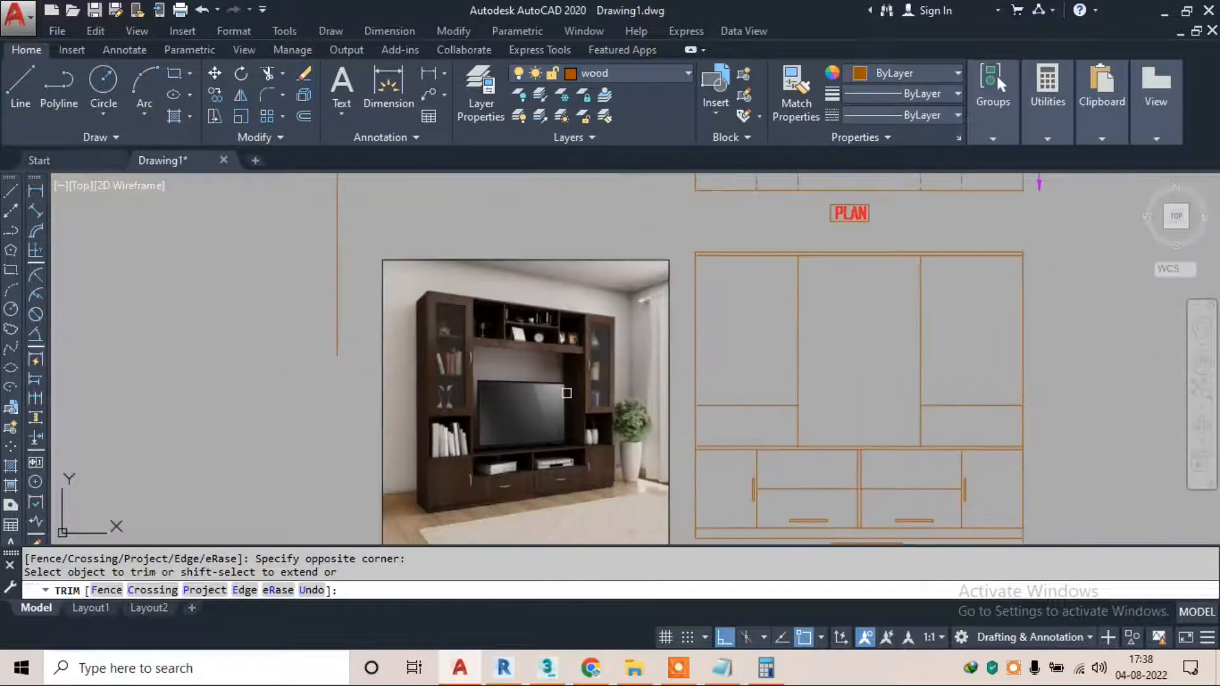
scroll(462, 374, up, 2)
key(Escape)
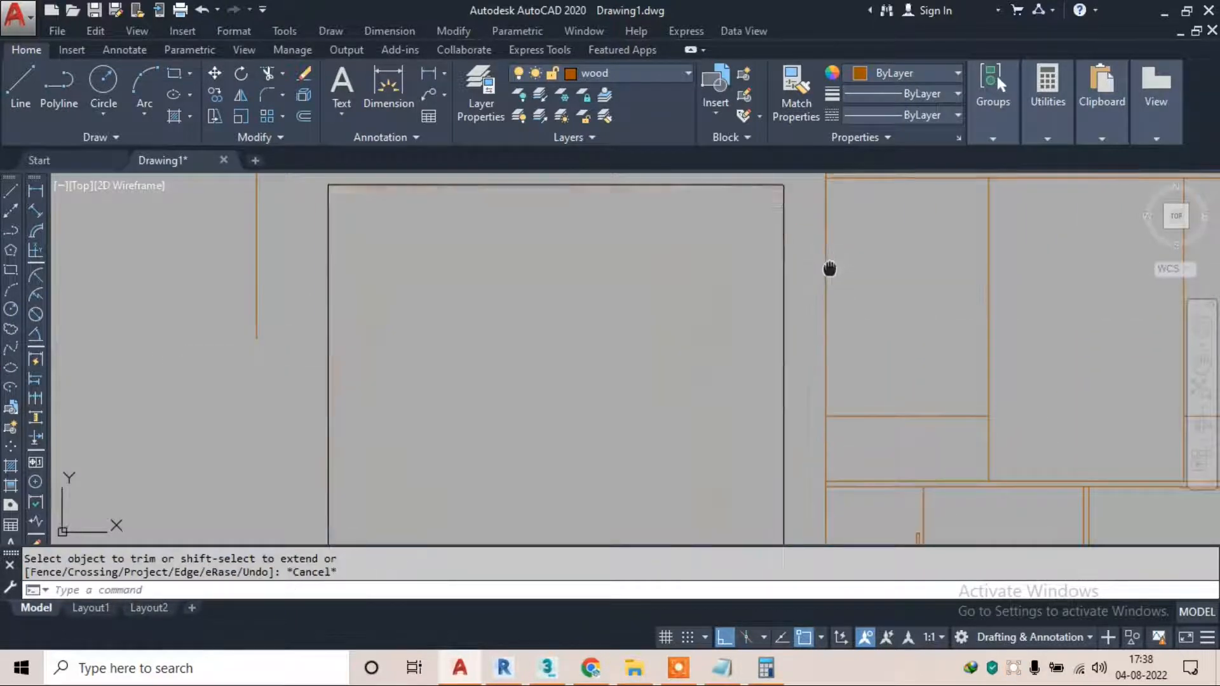
Trim the elevation's left outer edge below the lowest shelf line of the upper left cabinet
middle_drag(830, 267, 815, 298)
click(811, 295)
key(Escape)
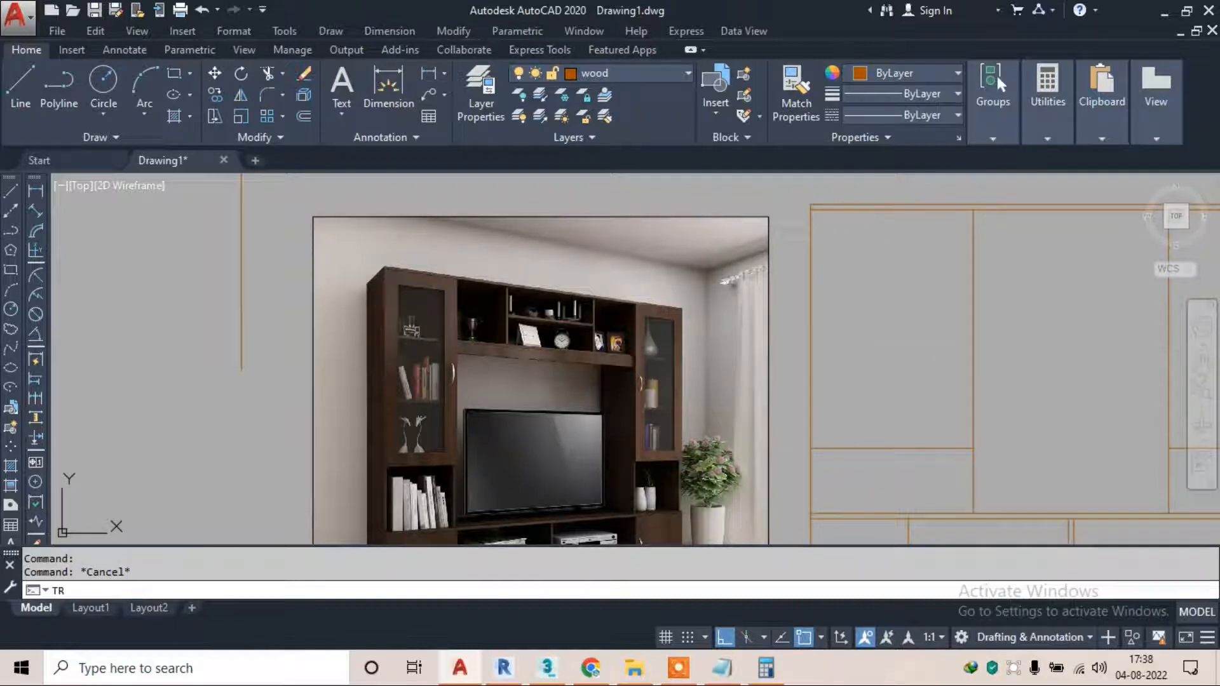
key(Return)
click(808, 449)
key(Escape)
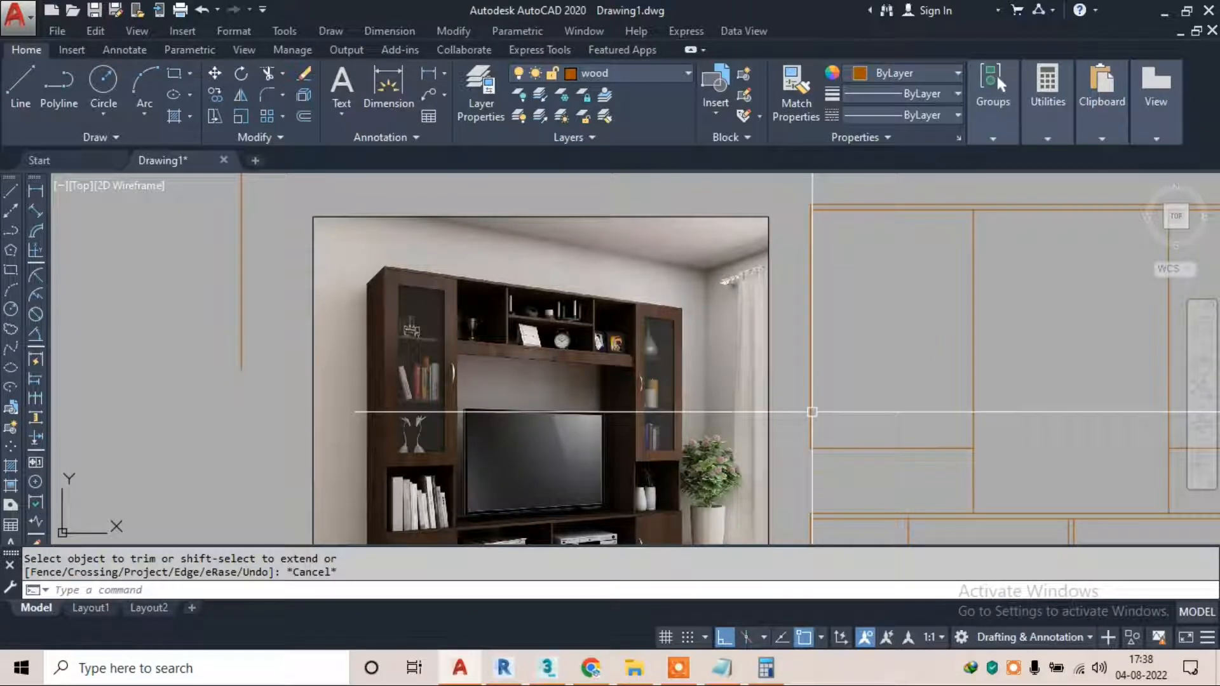
Divide the left cabinet's outer edge line into 3 equal segments
text(DIV)
key(Return)
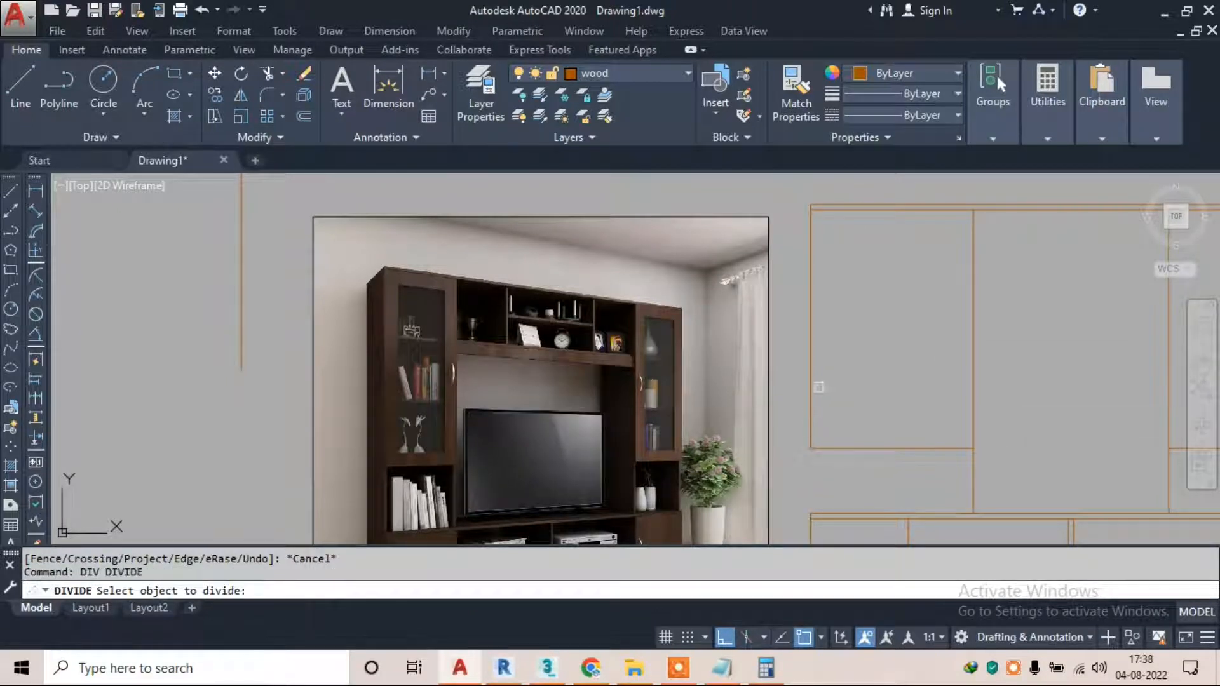
click(812, 392)
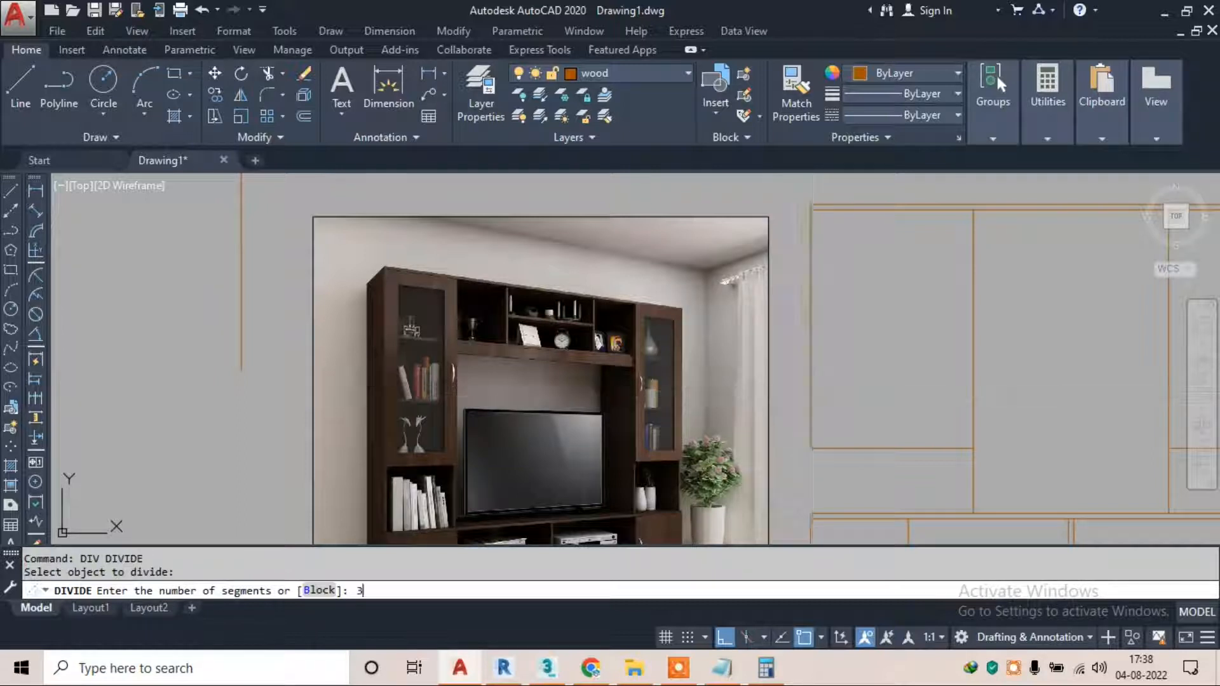
text(3)
key(Return)
Change the point style to the X marker so the division points show
text(DDPTYPE)
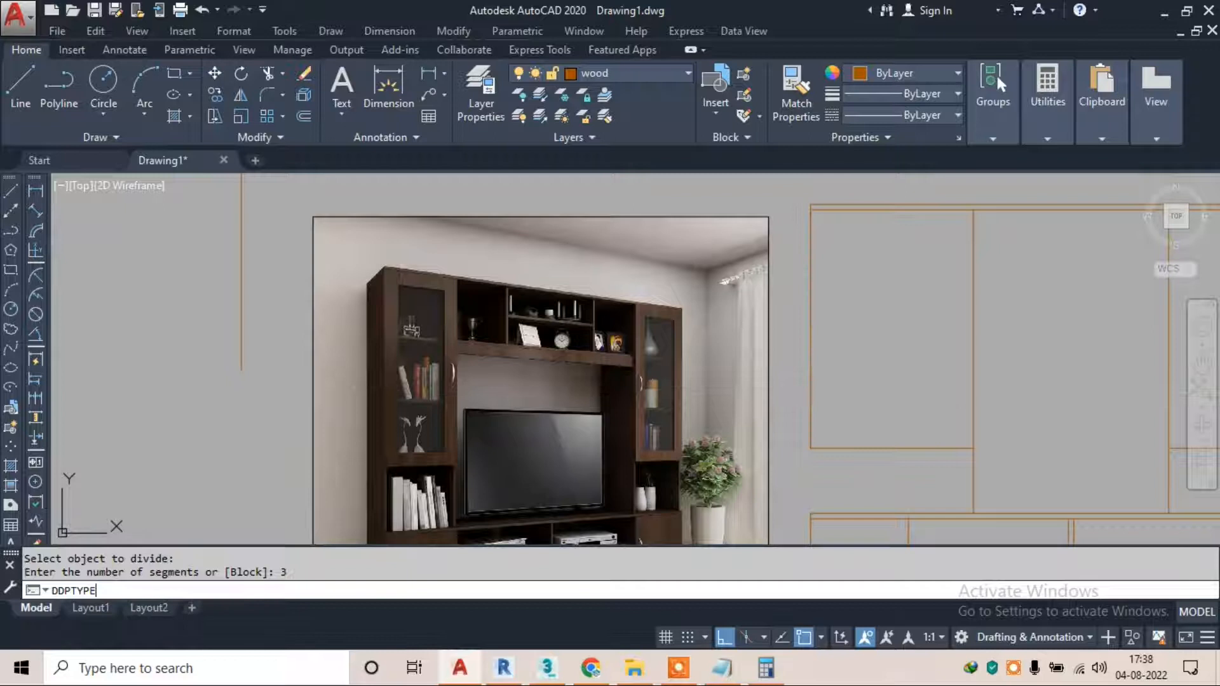
key(Return)
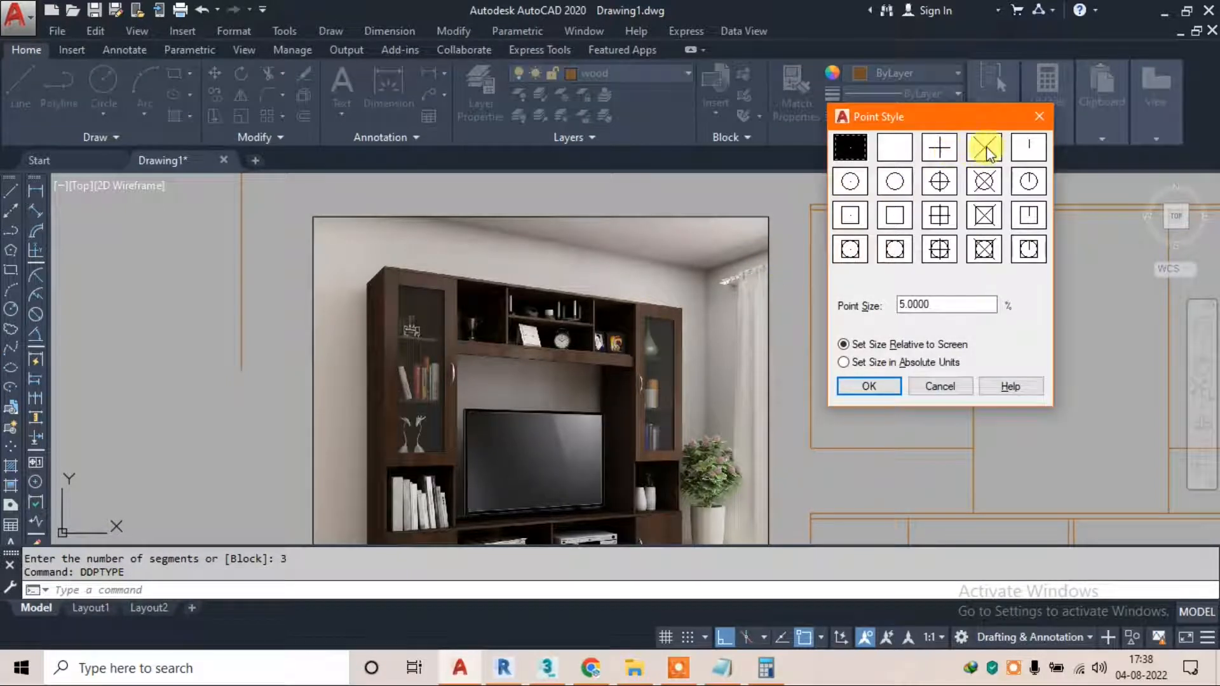
click(869, 385)
Draw two horizontal shelf lines from the division points across the upper left cabinet, extending past its inner side
text(l)
key(Return)
click(811, 286)
click(1038, 286)
key(Escape)
key(Return)
click(811, 368)
click(1082, 367)
key(Escape)
Trim both new shelf lines where they extend beyond the left cabinet's inner side
text(tr)
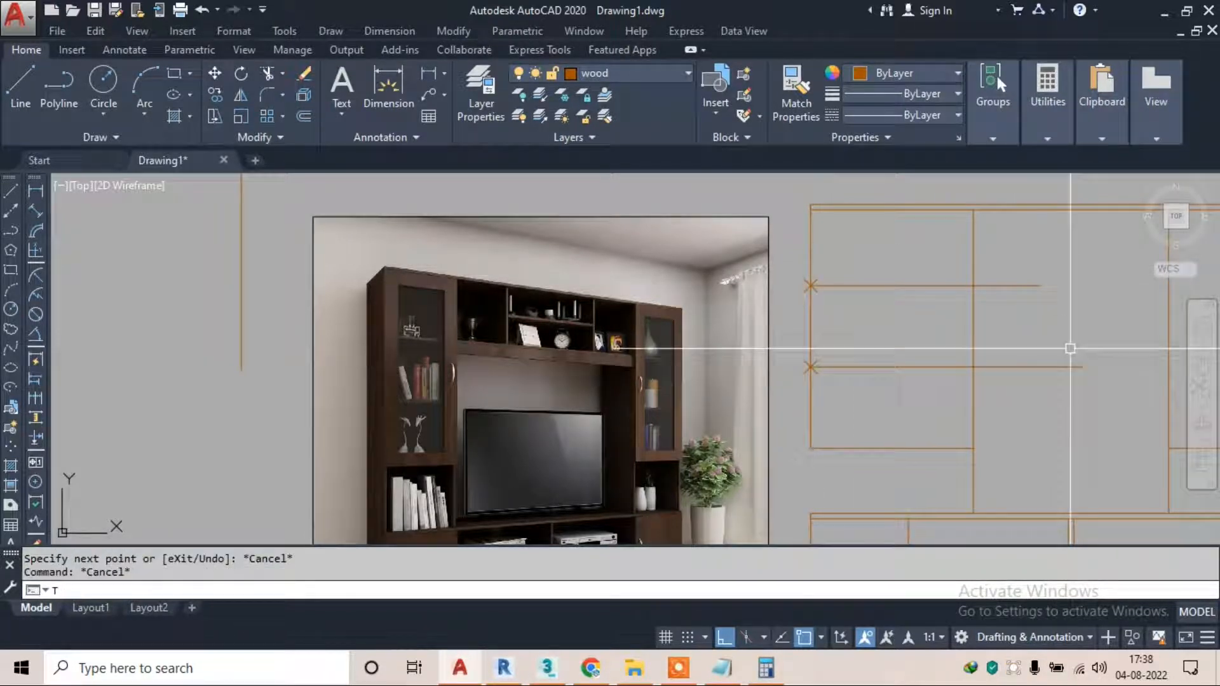
key(Return)
key(Return)
click(1045, 246)
click(1007, 383)
key(Escape)
Erase the two division point markers on the left cabinet's outer edge
click(782, 254)
click(841, 408)
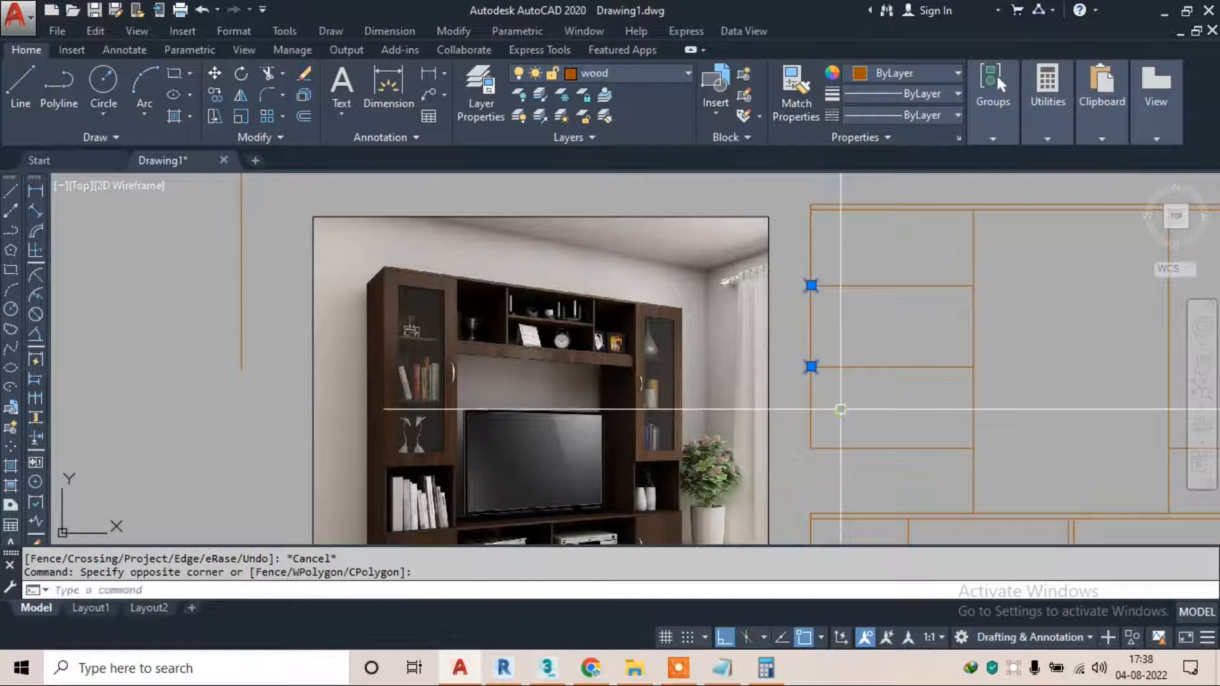
text(e)
key(Return)
Redraw the missing left edge segment from the lowest shelf line down to the base unit's top
scroll(762, 328, down, 2)
key(Return)
scroll(804, 422, up, 3)
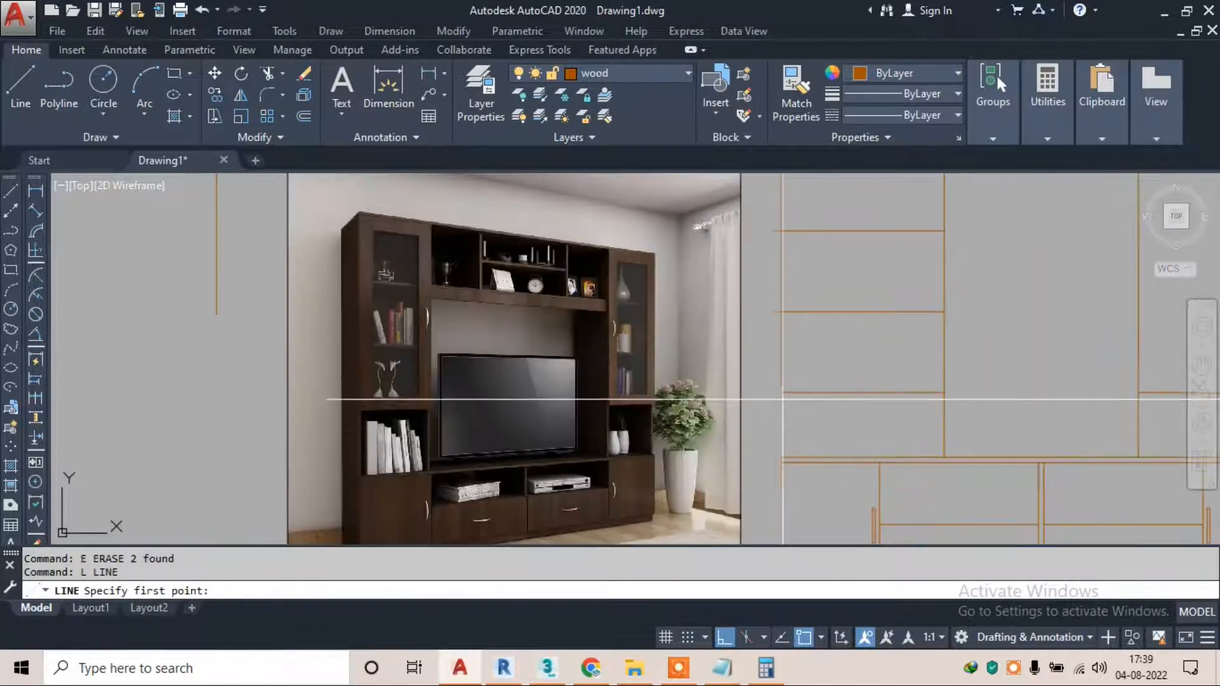
click(784, 403)
scroll(784, 403, up, 5)
click(747, 488)
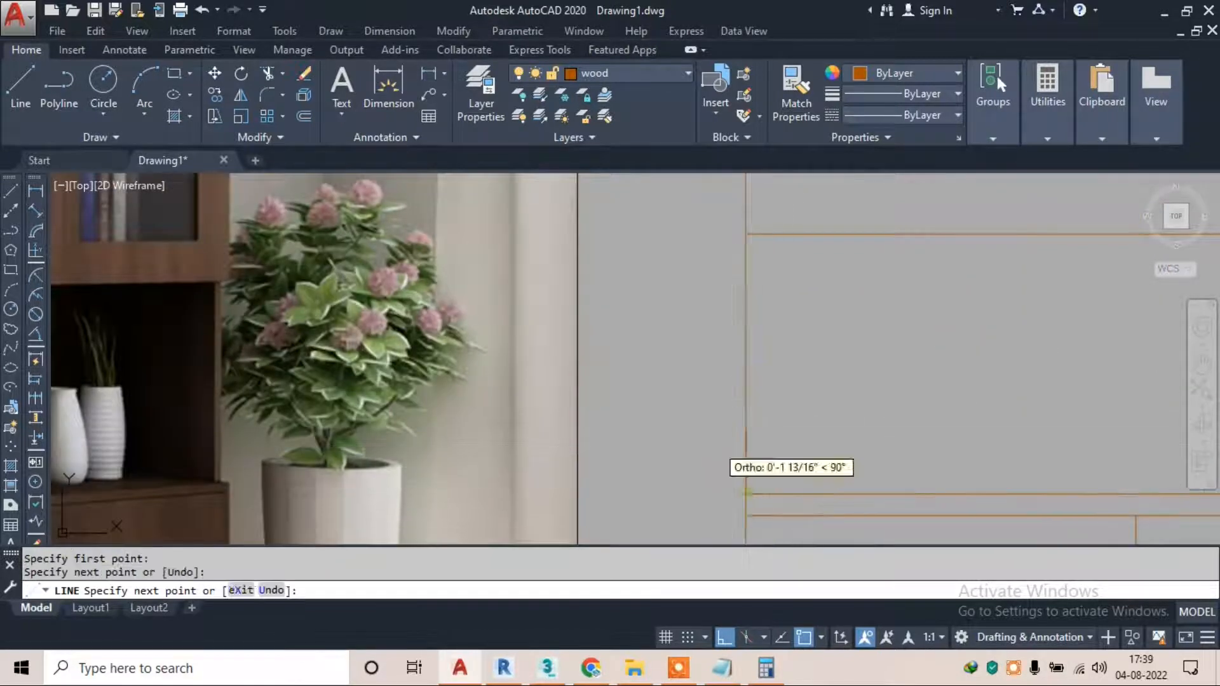
key(Escape)
Draw two horizontal lines from the left cabinet's shelf ends across the middle bay and past the right cabinet's outer edge
scroll(675, 391, down, 8)
middle_drag(816, 365, 781, 367)
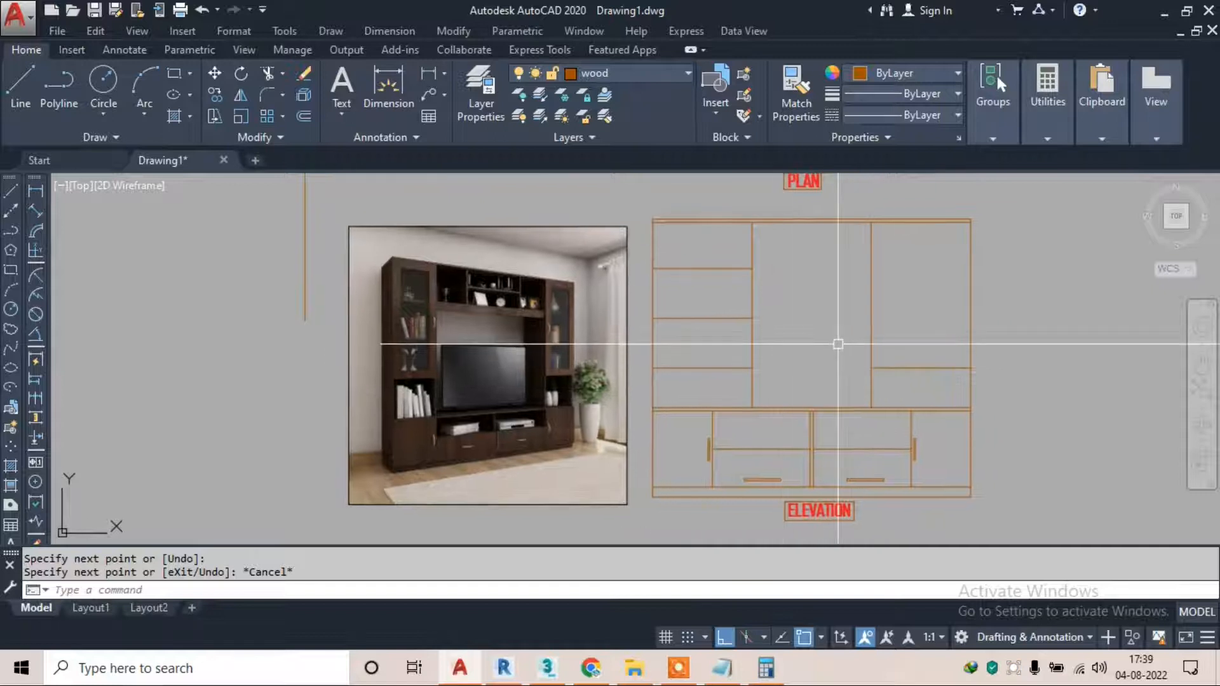
text(L)
key(Return)
click(752, 269)
click(1046, 269)
key(Escape)
key(Return)
click(752, 318)
click(1067, 318)
key(Escape)
Trim the two extended shelf lines in the middle bay and beyond the right outer edge
key(Escape)
text(tr)
key(Return)
click(829, 254)
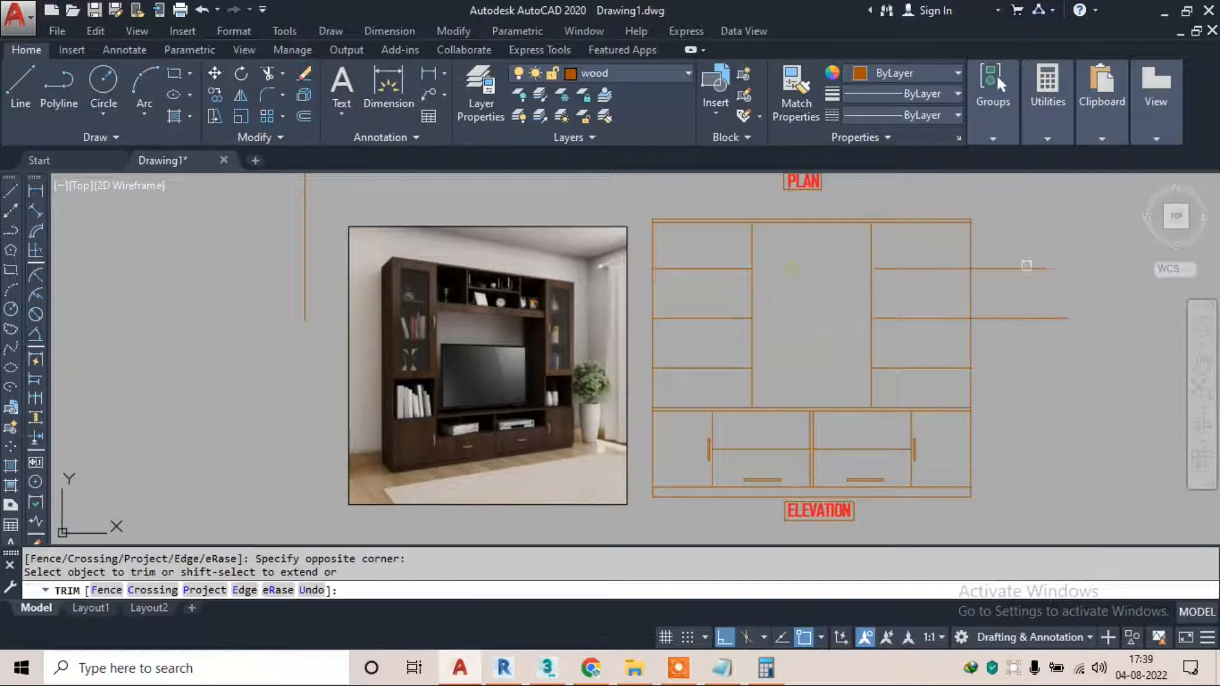
key(Escape)
key(Escape)
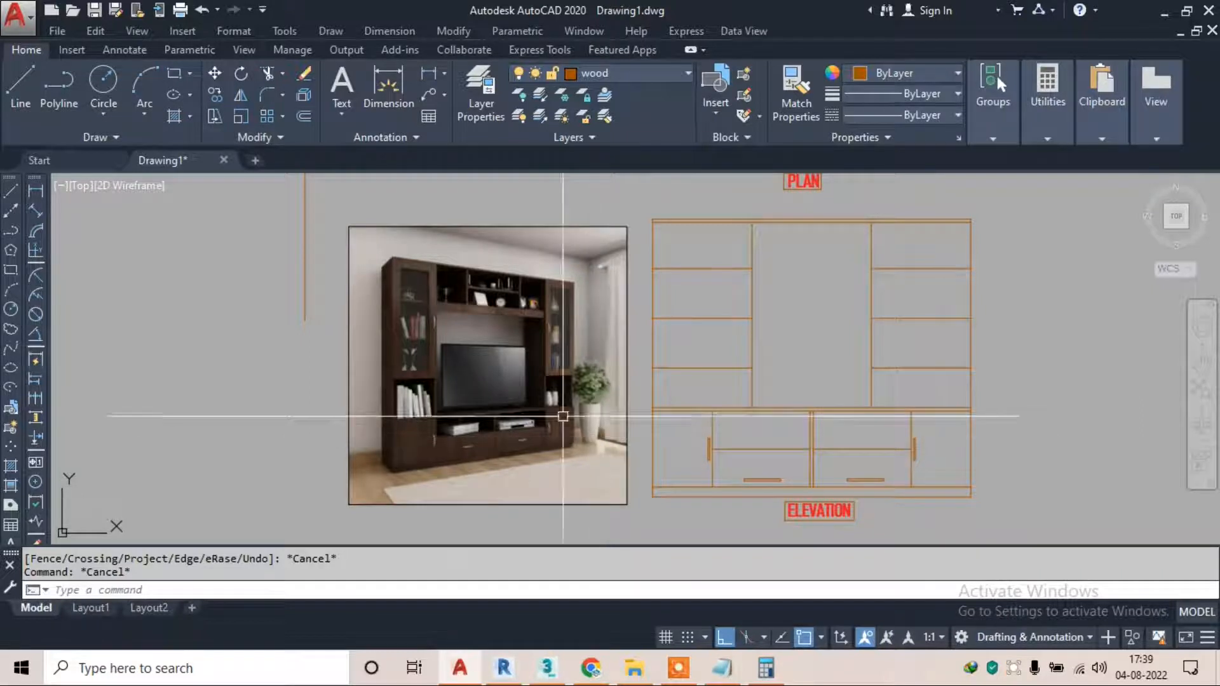
Offset the upper left cabinet's bottom, side and top lines 4" inward to outline its glass door frame
scroll(470, 273, up, 2)
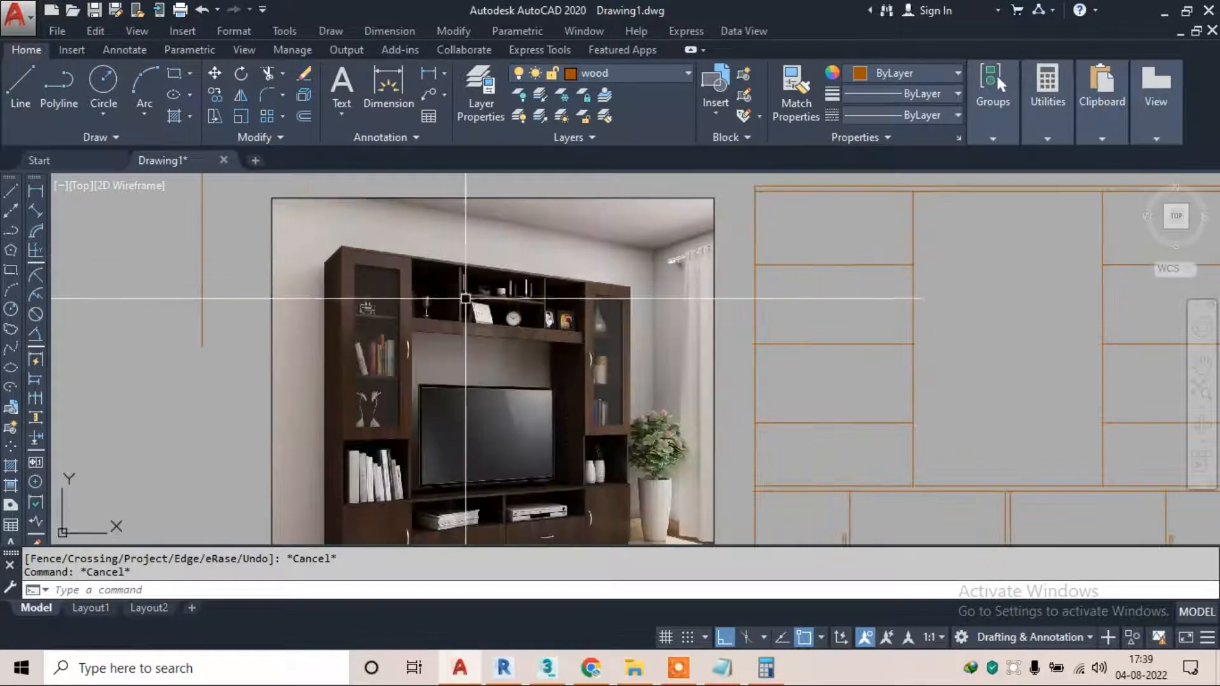
scroll(345, 244, up, 3)
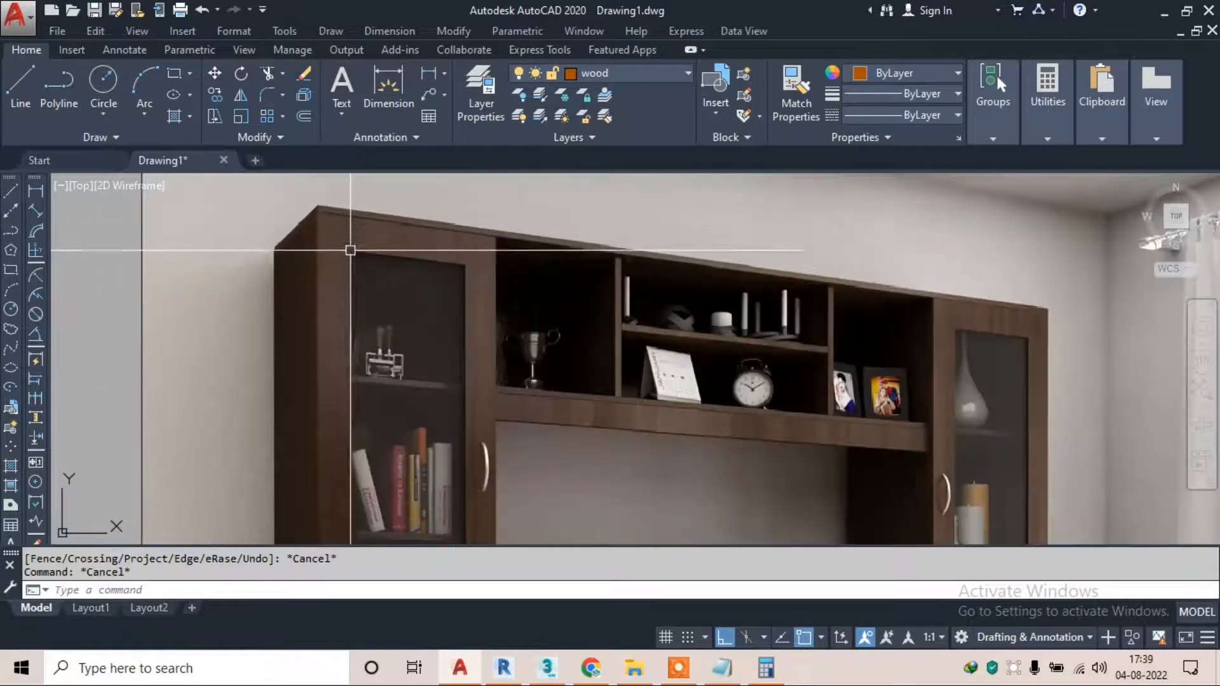
scroll(400, 234, down, 2)
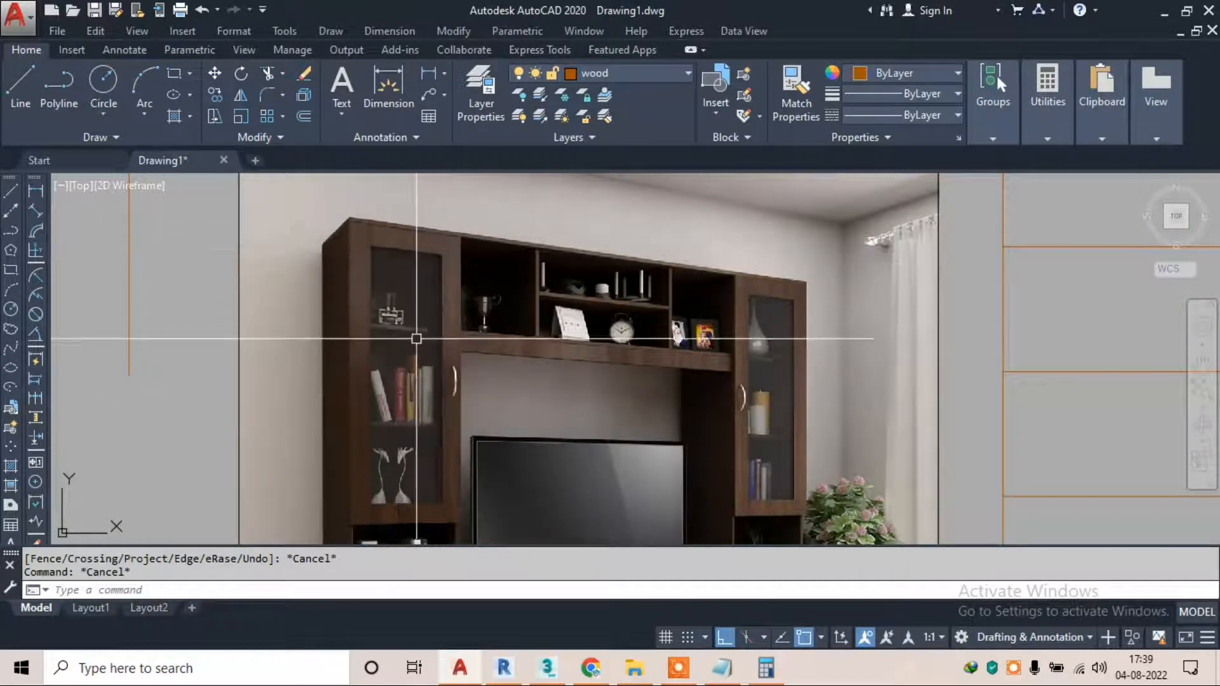
scroll(457, 299, down, 2)
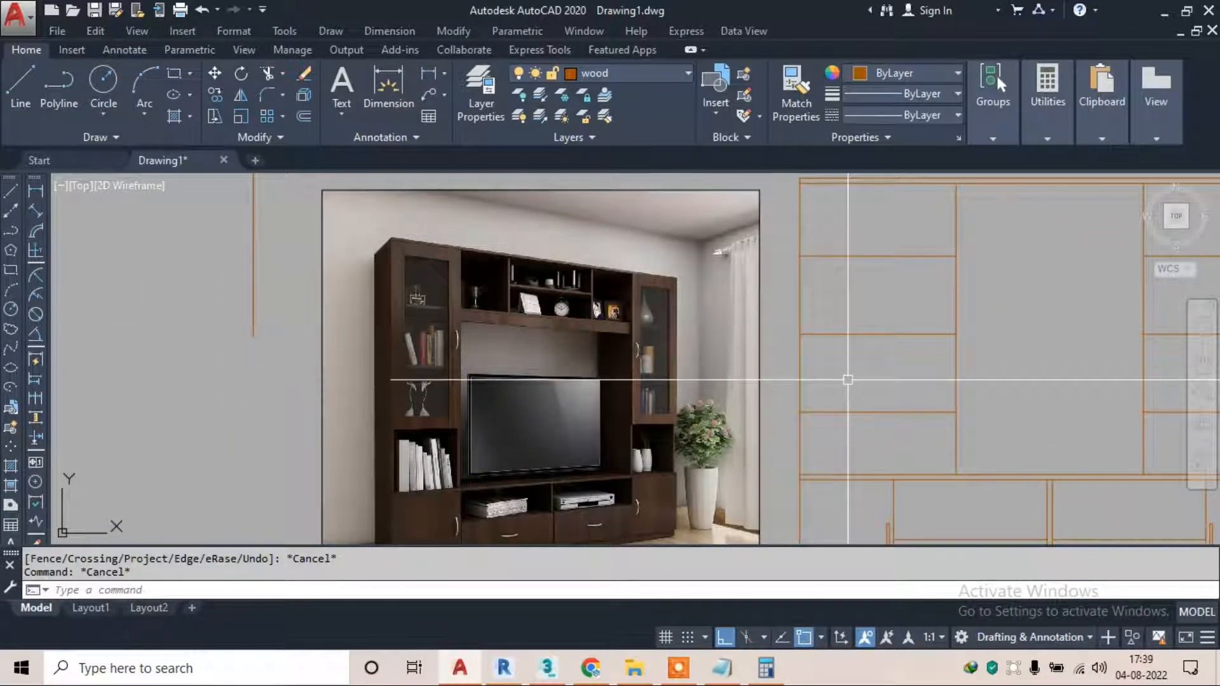
middle_drag(875, 341, 866, 347)
text(o)
key(Return)
text(4")
key(Return)
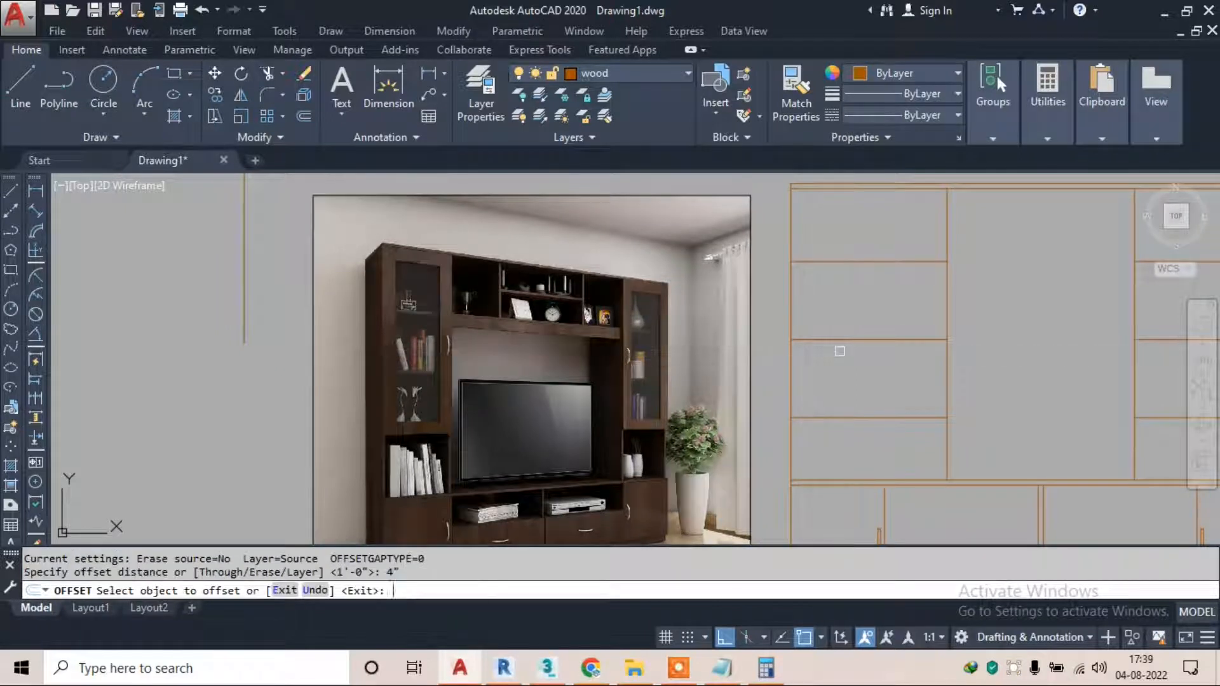
click(850, 420)
click(868, 379)
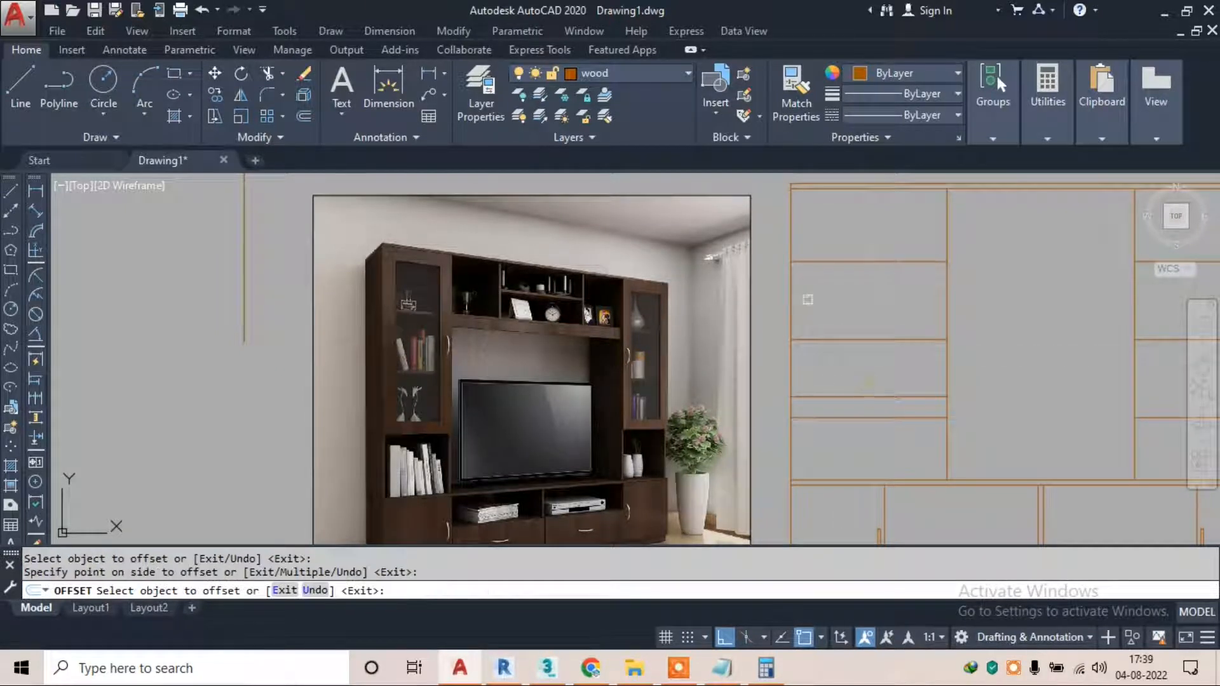
click(845, 303)
click(946, 292)
click(885, 279)
click(869, 190)
click(867, 217)
key(Escape)
Trim the overshooting shelf and offset lines around the left door frame to leave a clean inner rectangle
text(tr)
key(Return)
key(Return)
scroll(816, 186, up, 5)
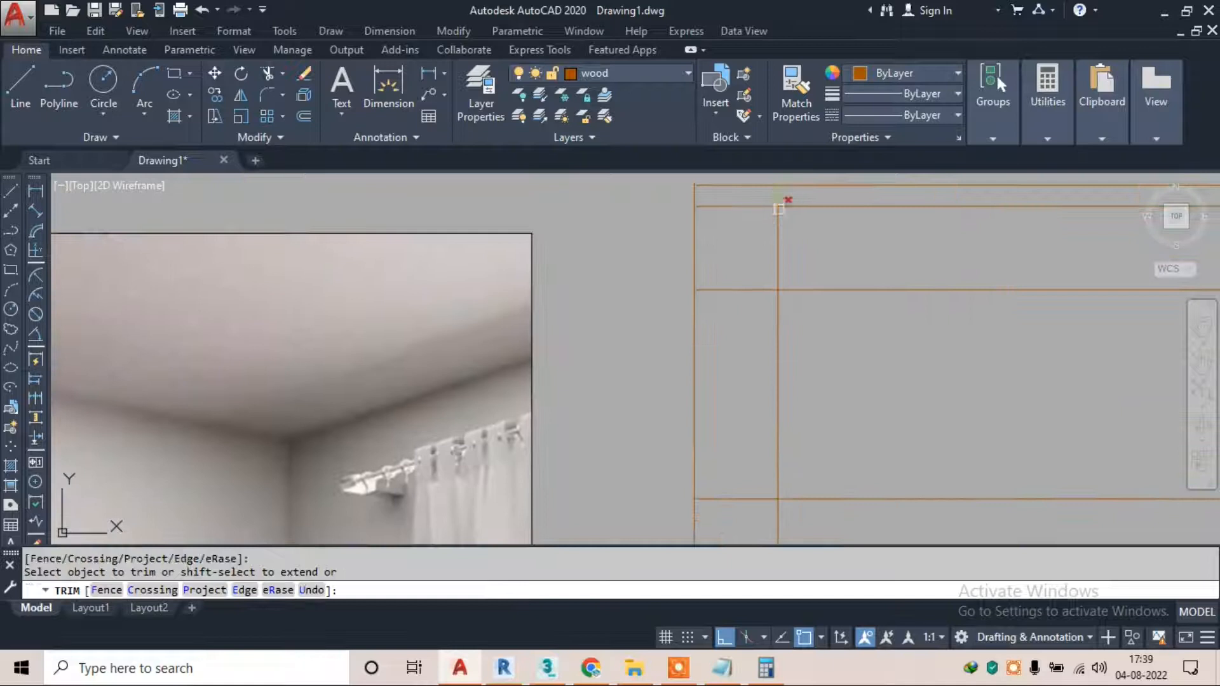
click(748, 318)
scroll(751, 324, down, 4)
middle_drag(735, 396, 727, 265)
click(733, 243)
click(741, 458)
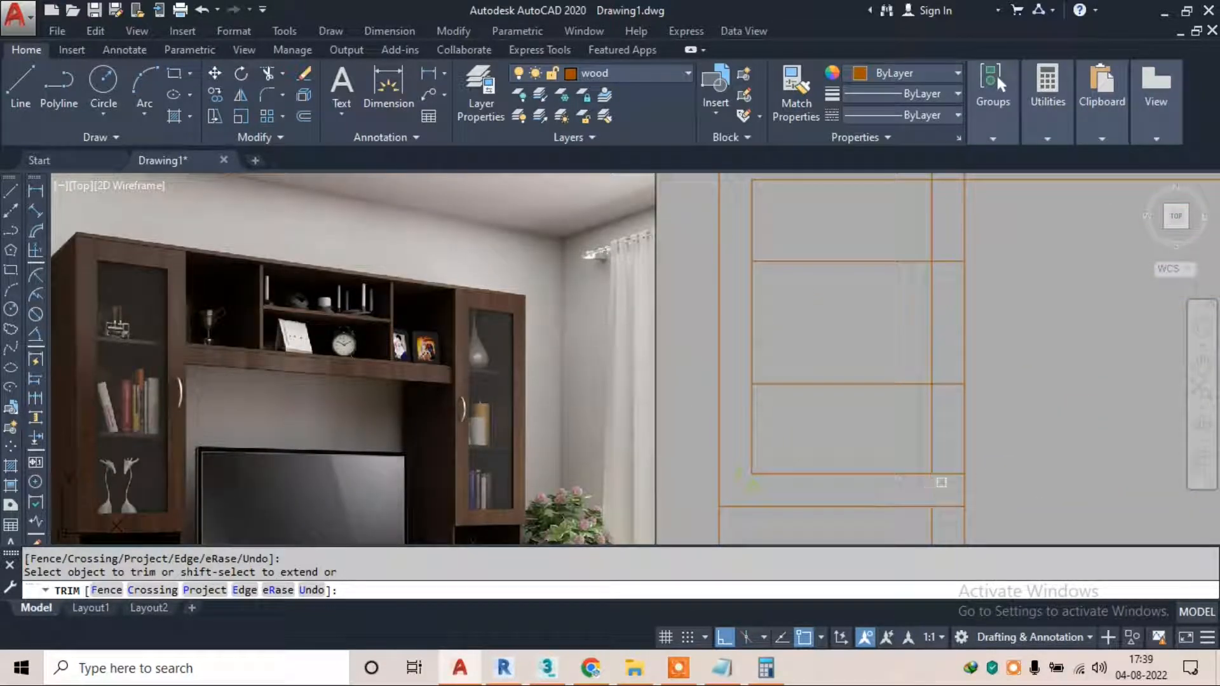
scroll(931, 197, up, 3)
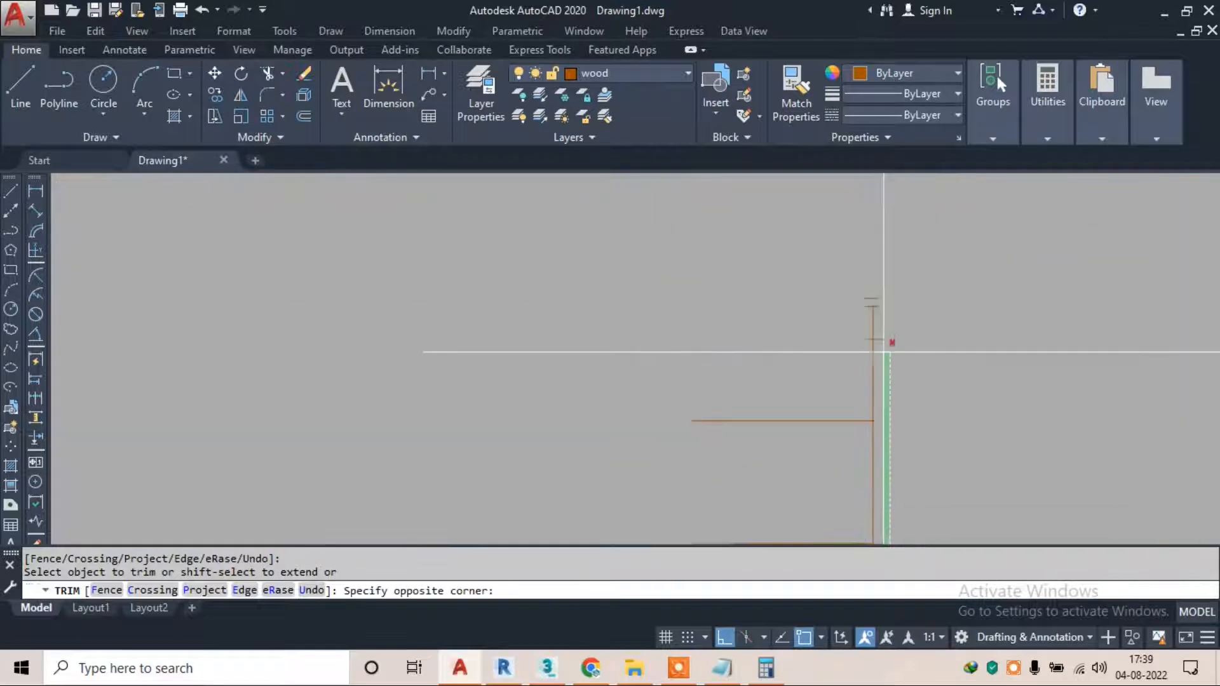
key(Escape)
Offset both shelf lines inside the left door frame 0.5" upward and downward to give the shelves thickness
scroll(651, 413, down, 4)
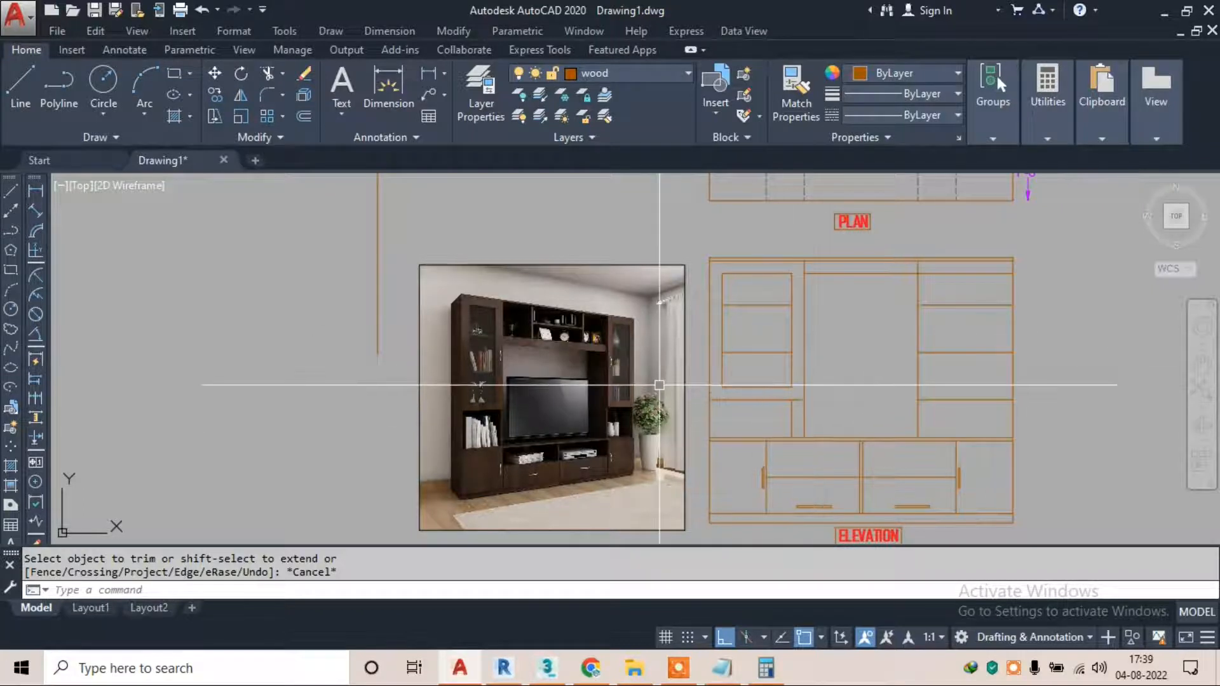
scroll(502, 321, up, 6)
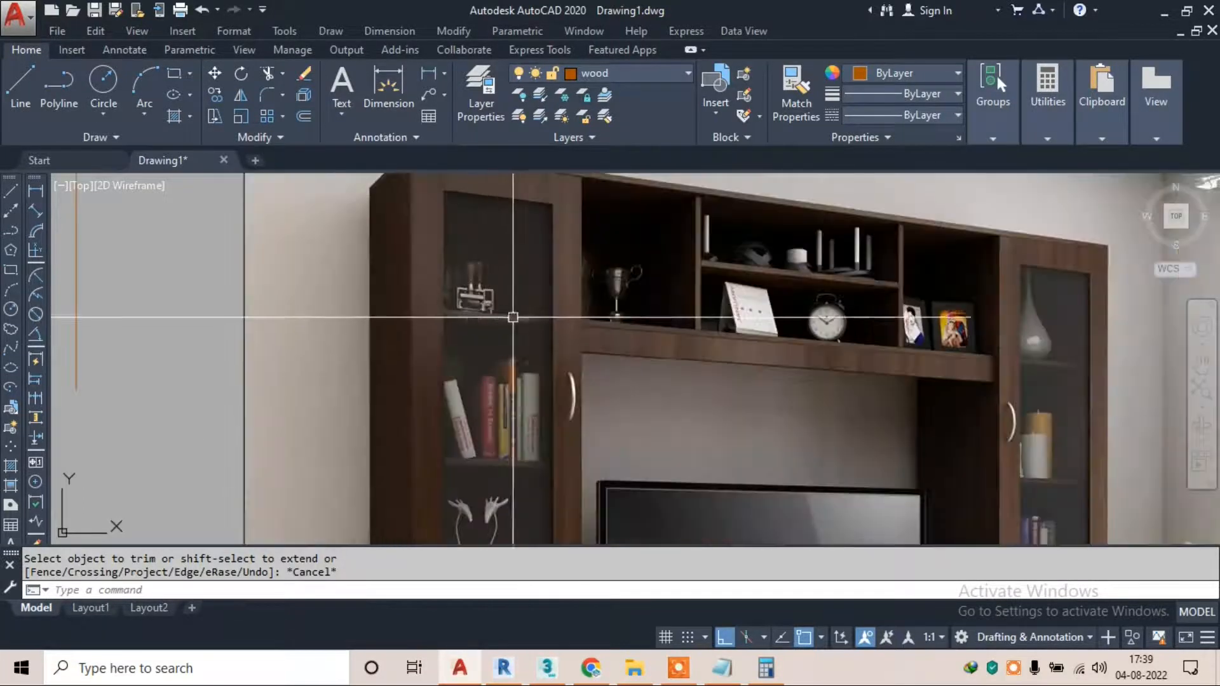
scroll(956, 267, down, 5)
scroll(956, 268, up, 5)
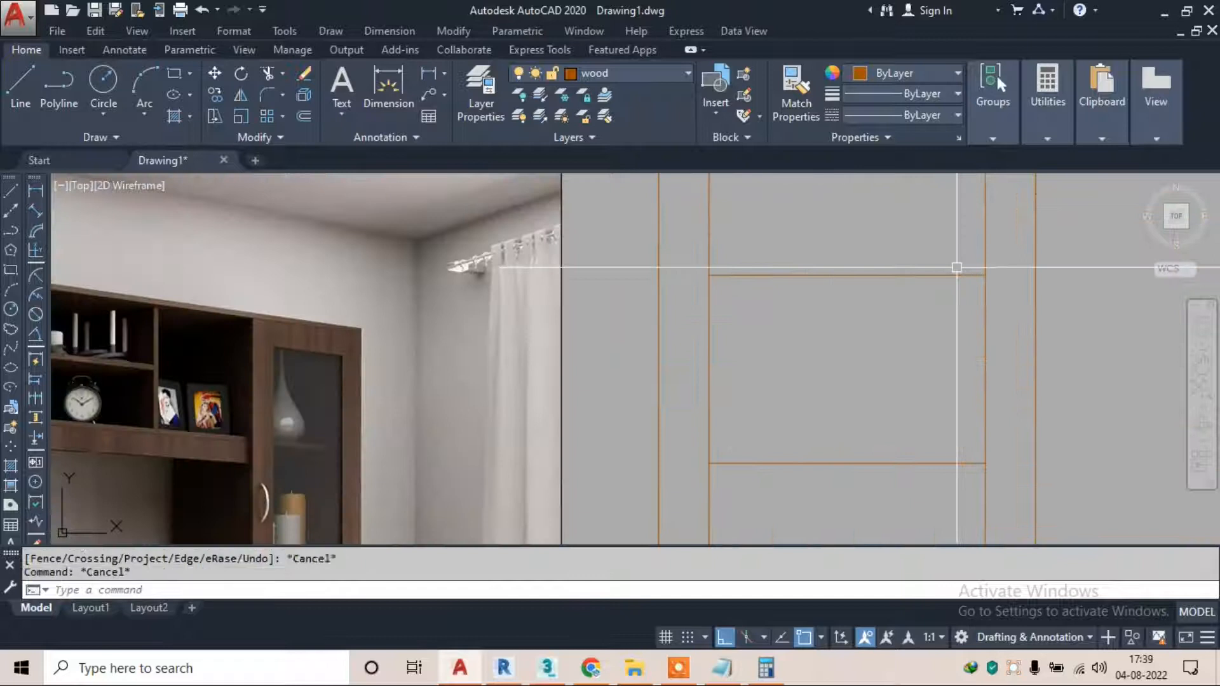
text(o)
key(Return)
key(Return)
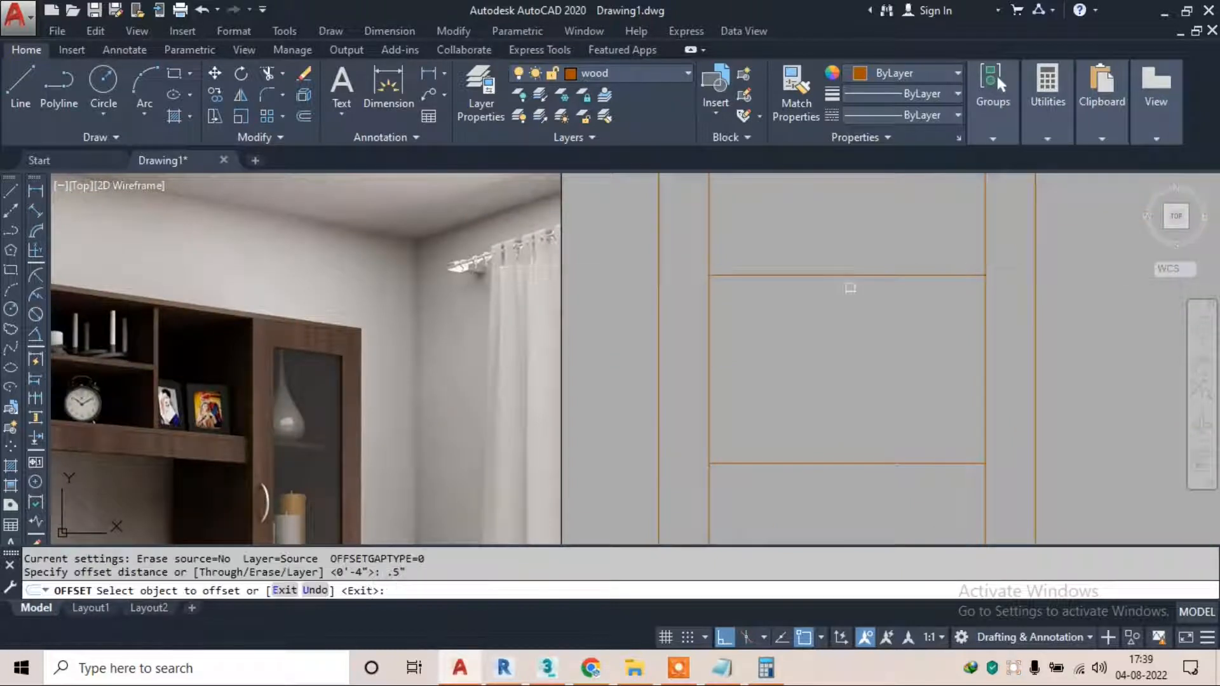
click(831, 275)
click(831, 264)
scroll(828, 284, up, 2)
click(829, 271)
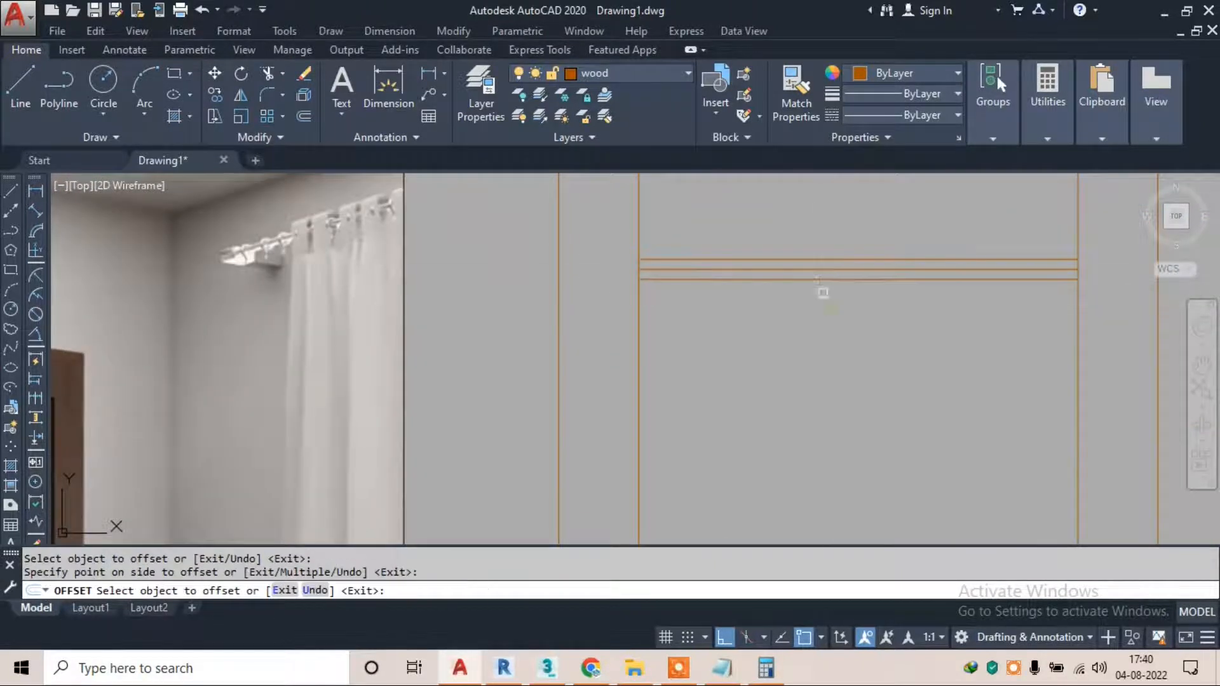
click(830, 306)
scroll(821, 307, down, 4)
scroll(820, 408, up, 5)
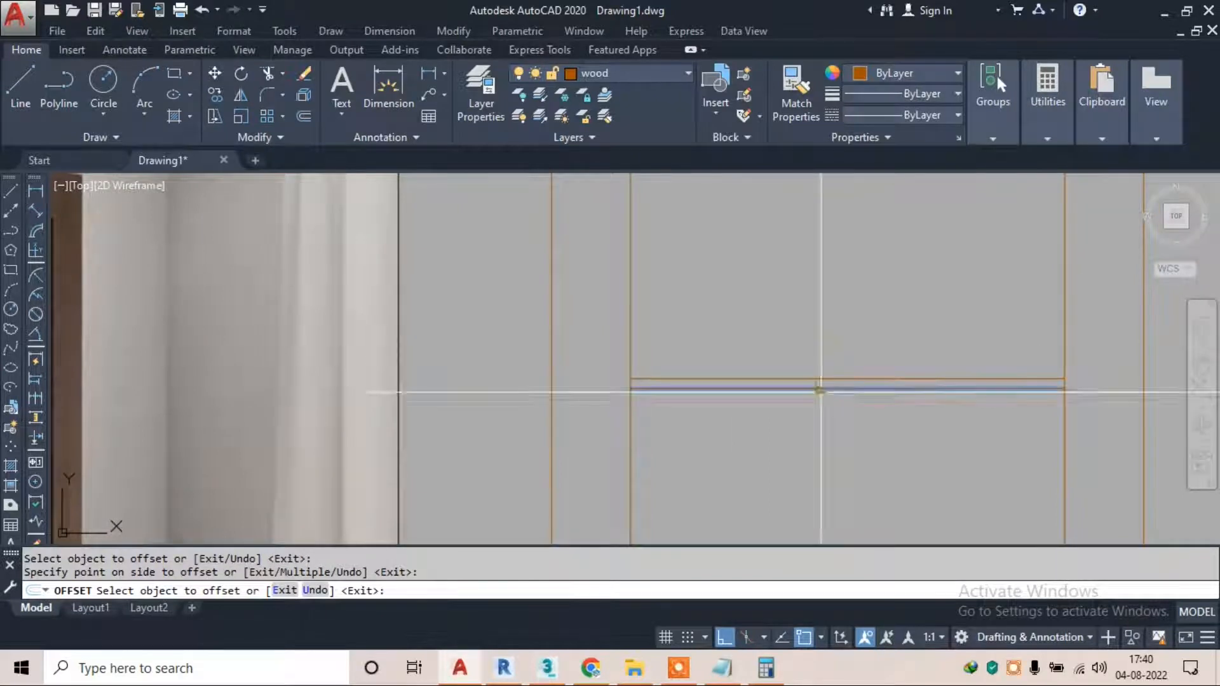
key(Escape)
Erase the original centre line of the lower shelf inside the left door frame
click(820, 388)
text(e)
key(Return)
scroll(831, 234, down, 1)
scroll(793, 221, up, 1)
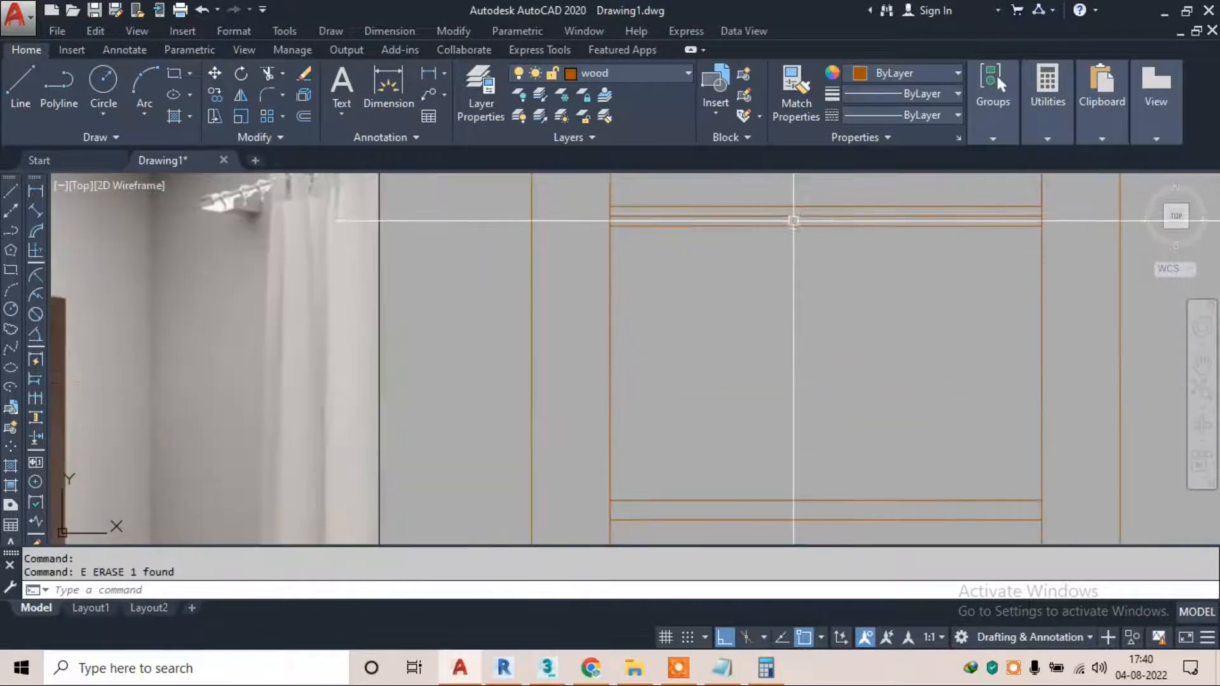
Erase the leftover offset lines: the horizontal one across the middle and right bays and the vertical one in the lower left compartment
scroll(887, 485, down, 5)
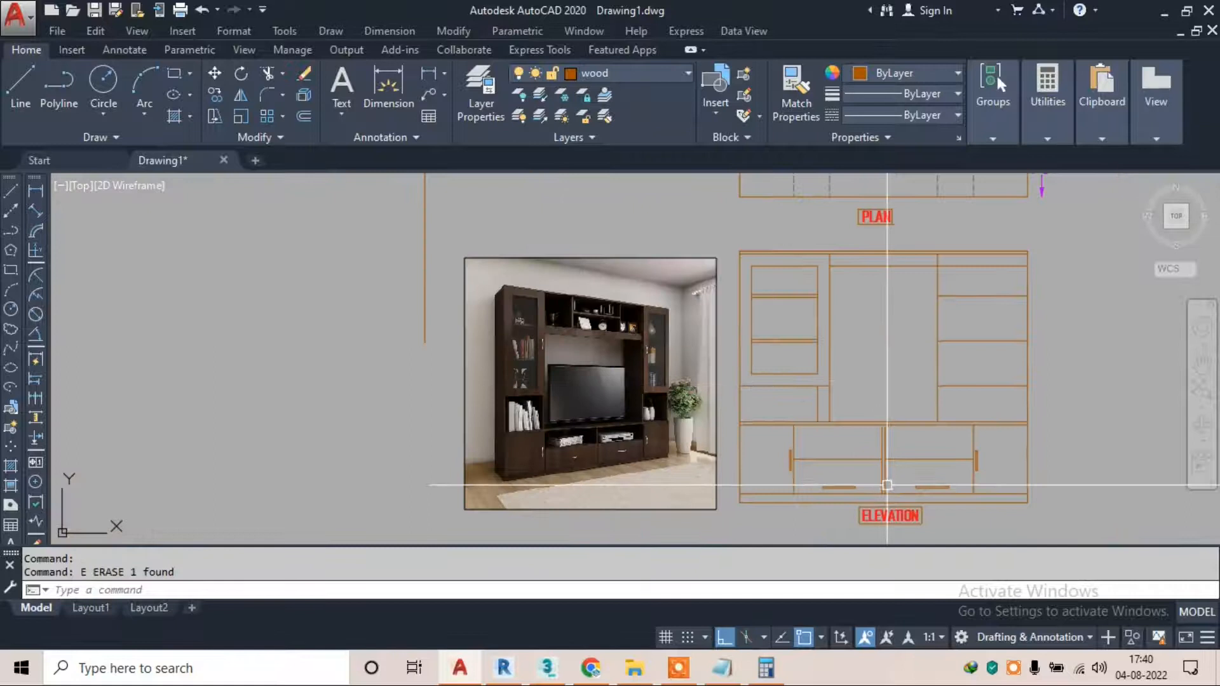
scroll(534, 311, up, 2)
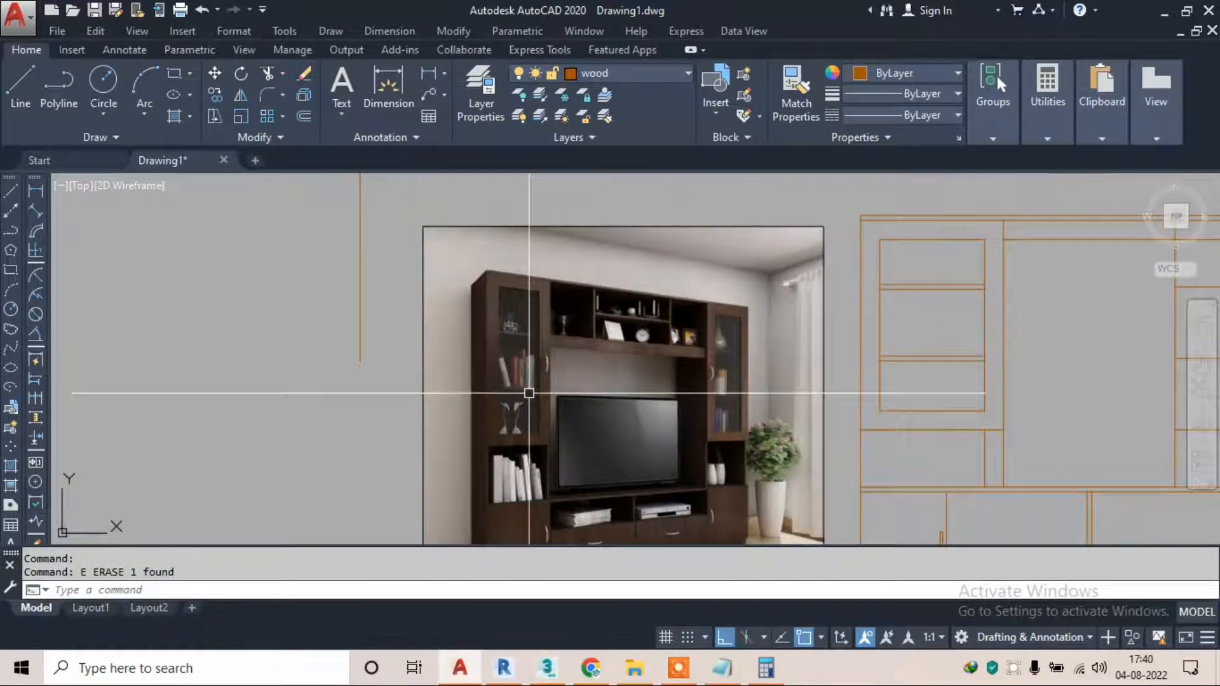
middle_drag(909, 347, 590, 297)
middle_drag(903, 270, 924, 317)
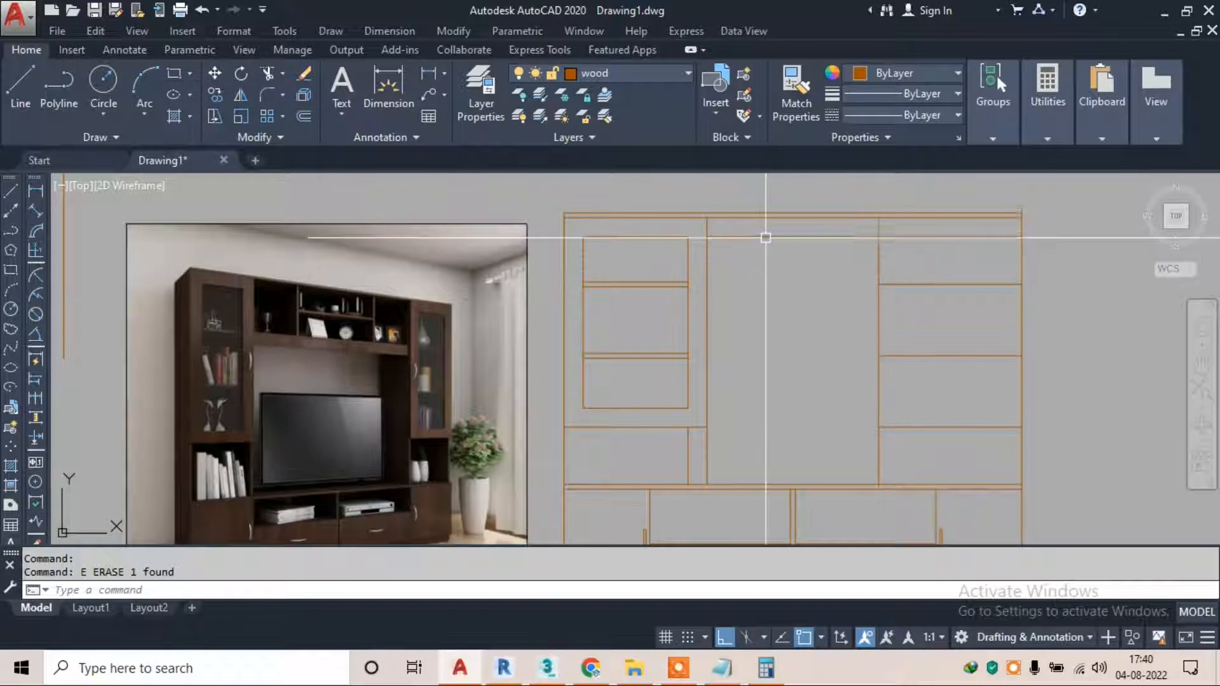
key(Return)
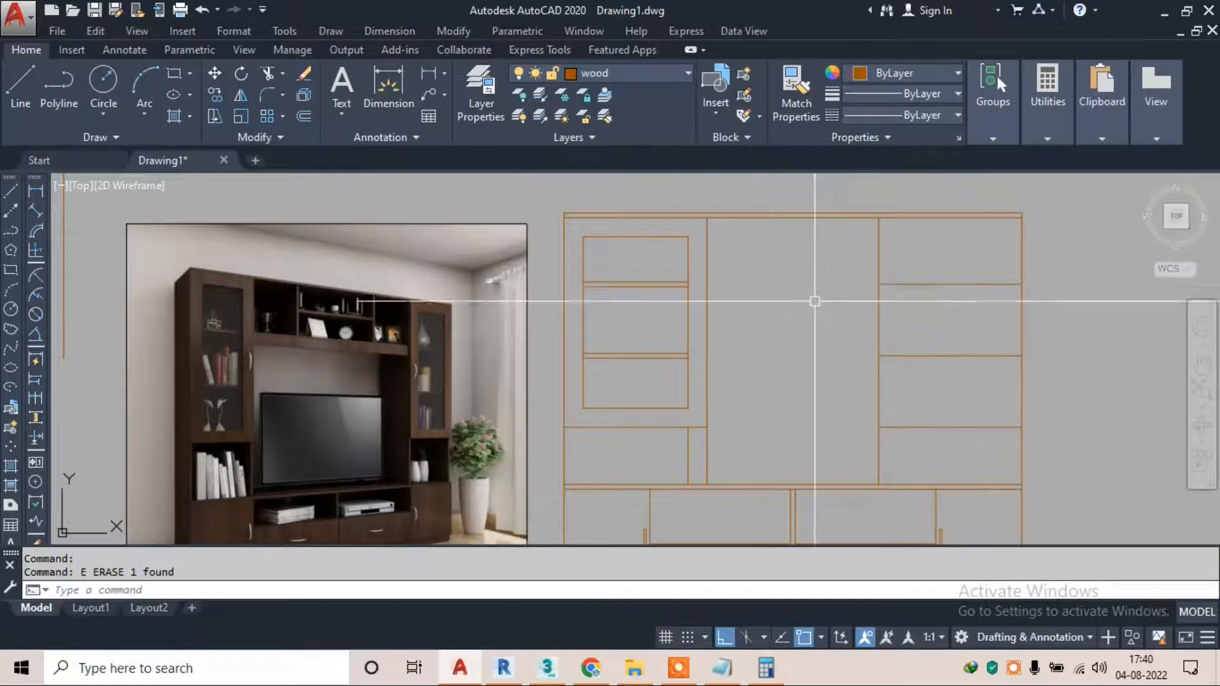
middle_drag(779, 303, 788, 289)
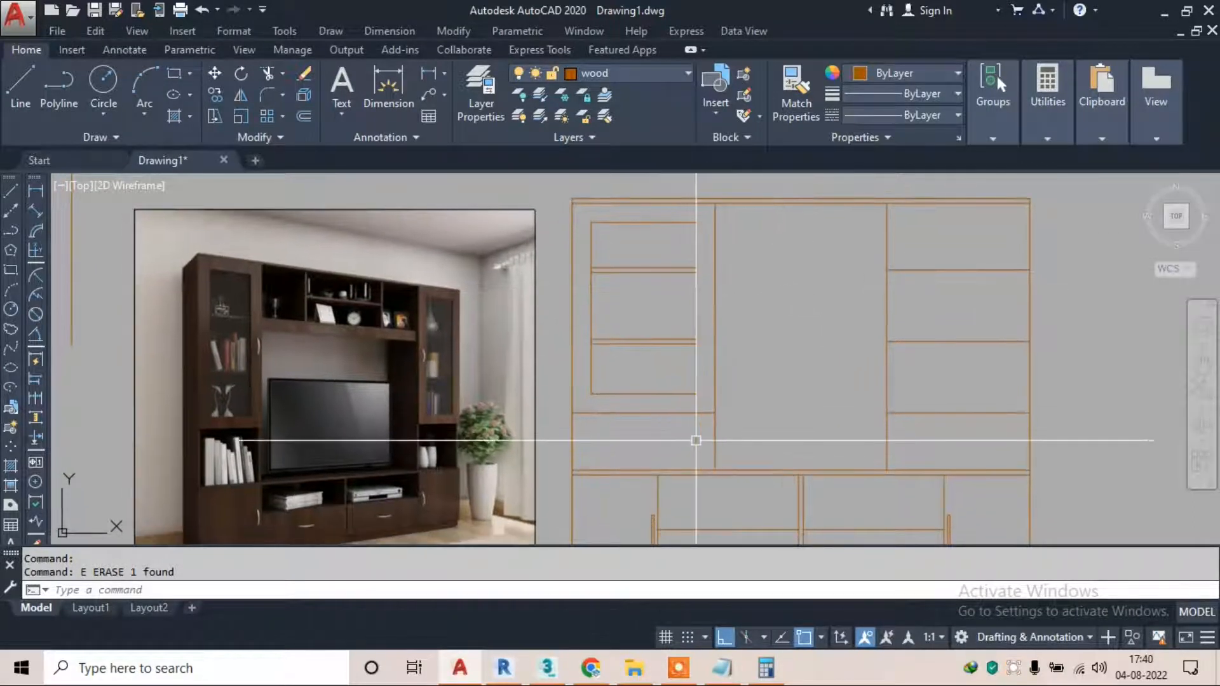
text(e)
key(Return)
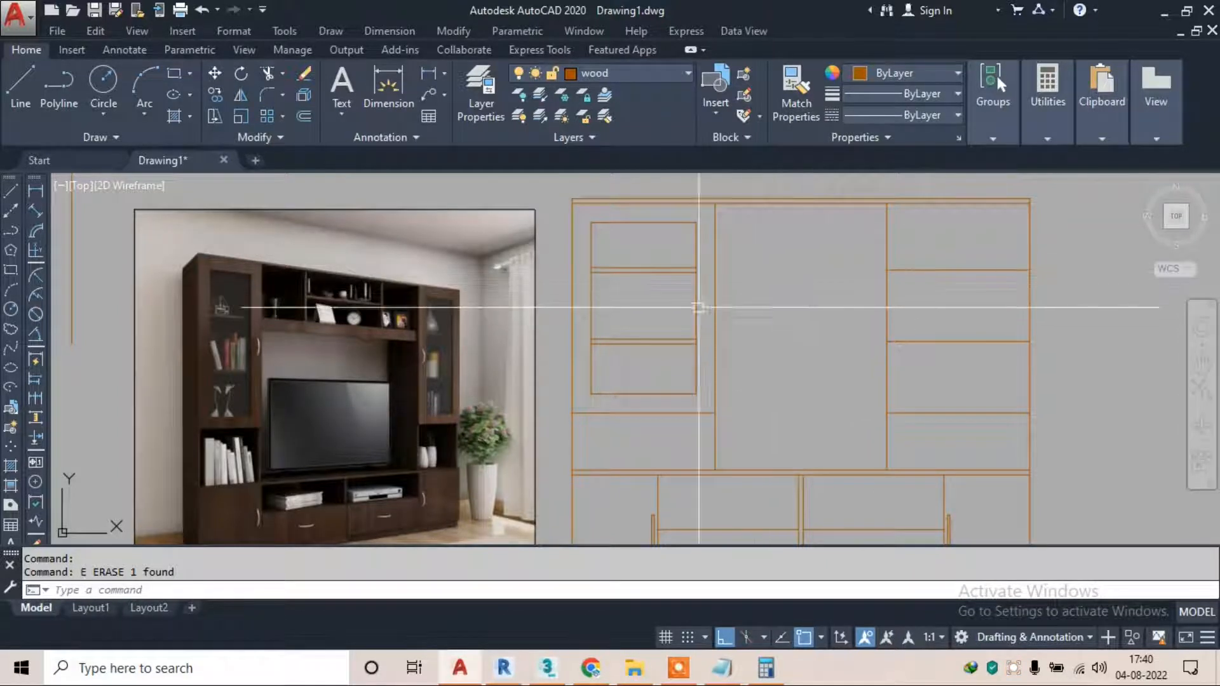
Copy the left door frame with its shelves, side lines and base line to the upper corner of the right bay
click(581, 215)
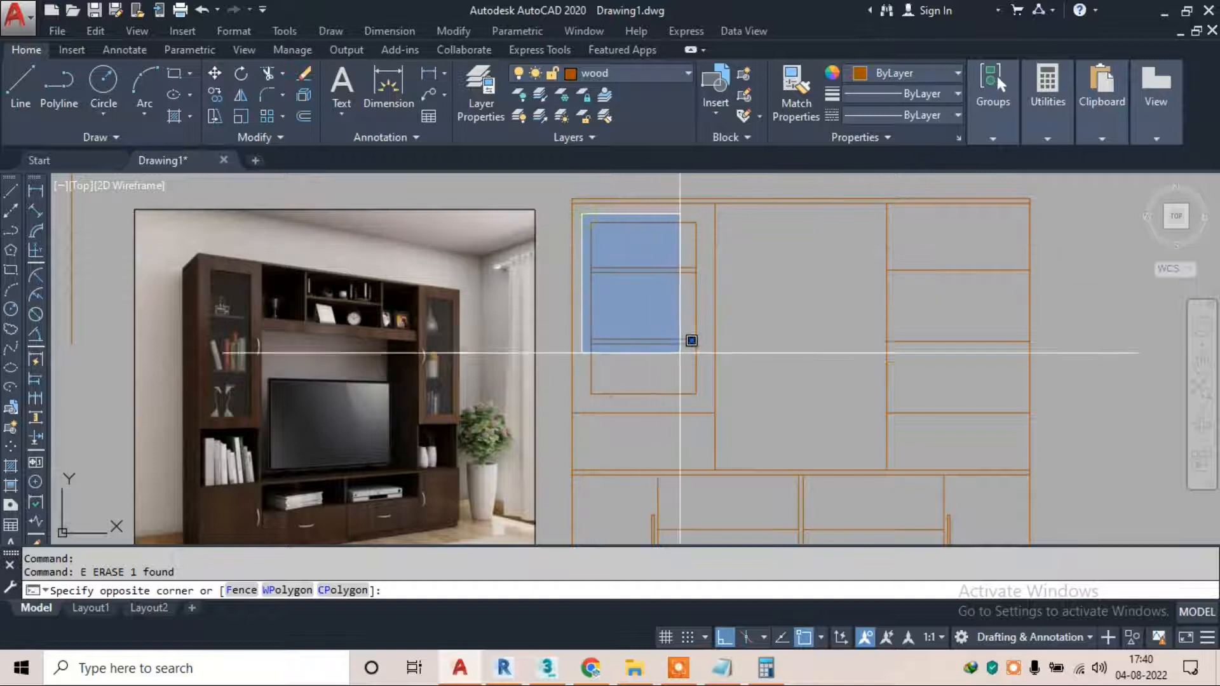
click(703, 388)
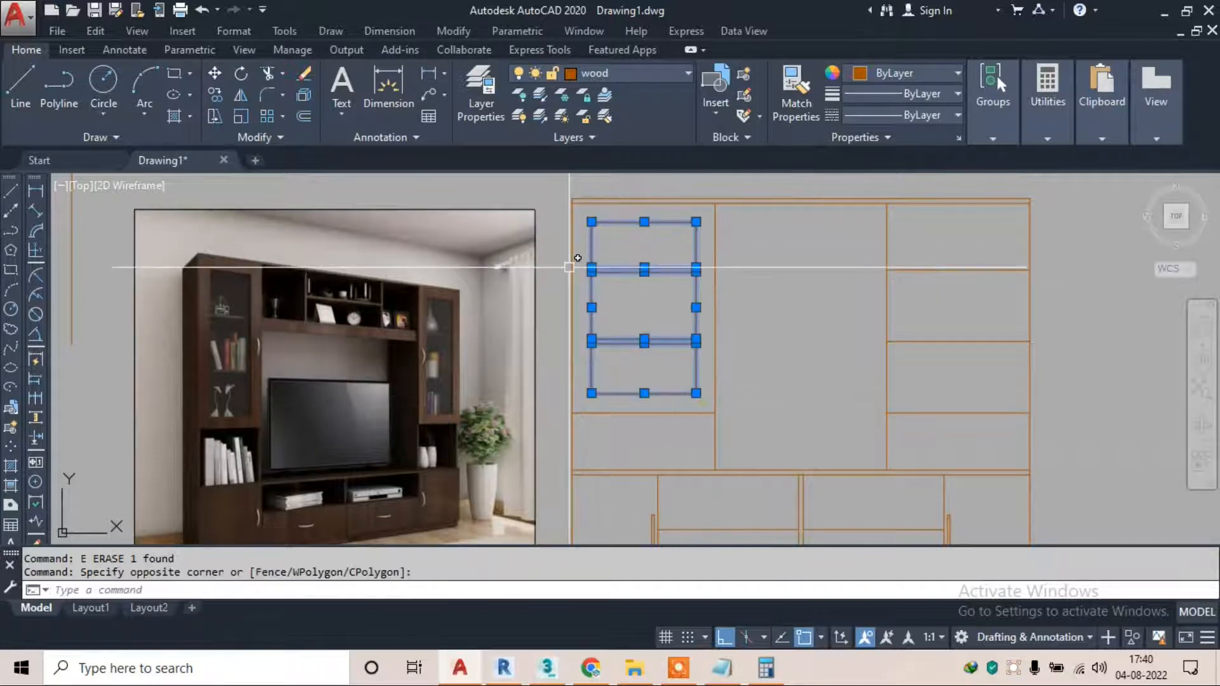
click(716, 334)
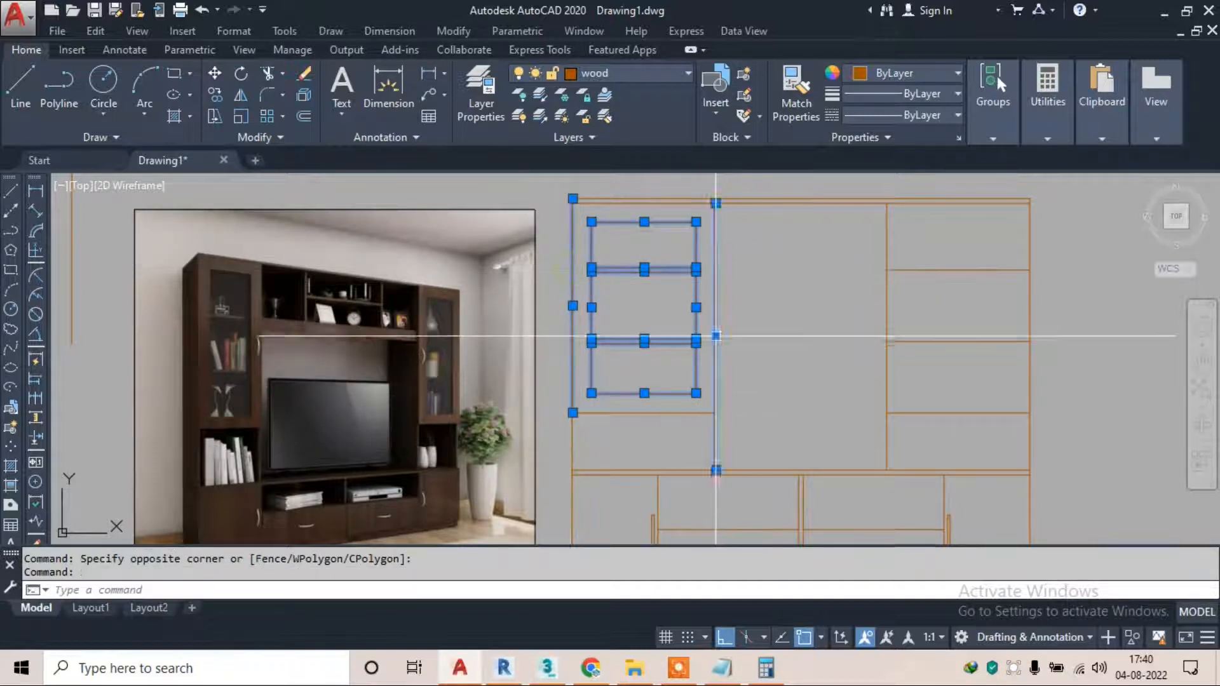
click(697, 411)
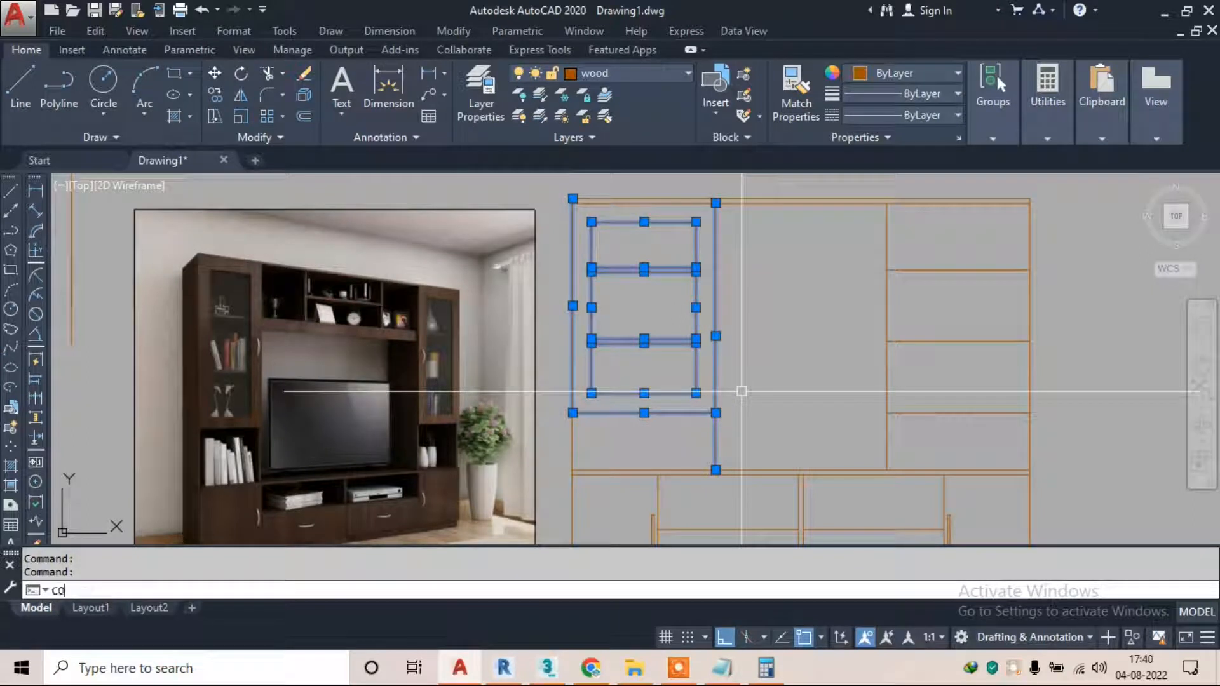
text(co)
key(Return)
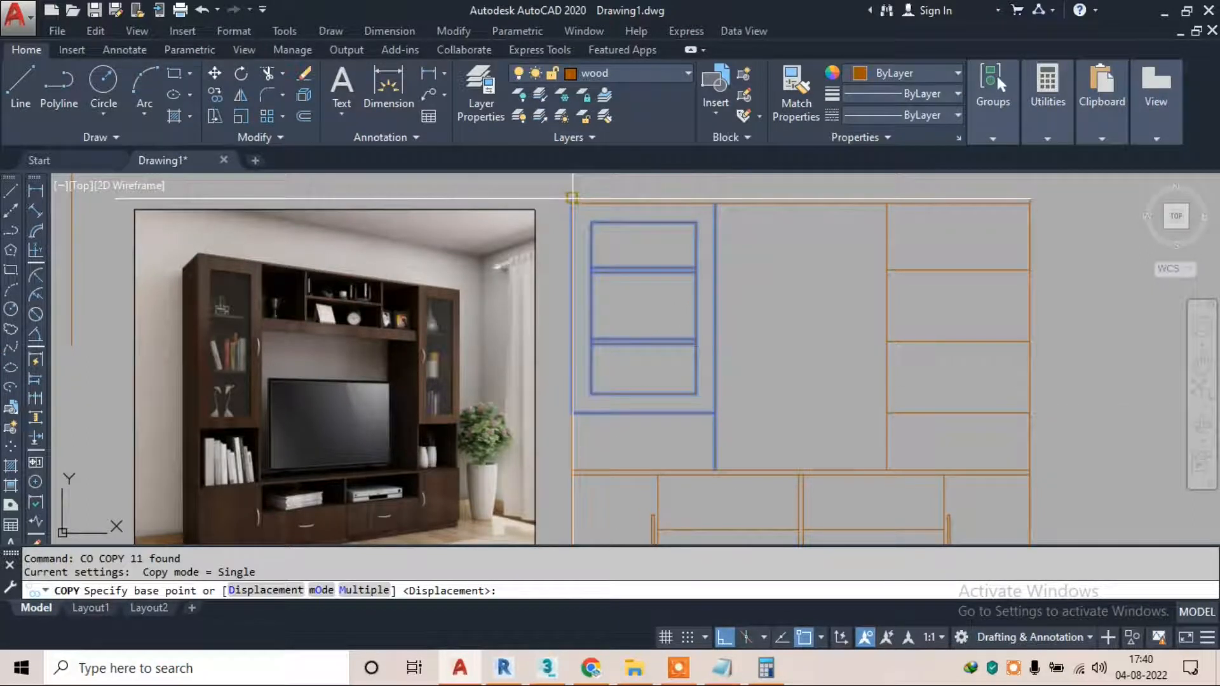
scroll(572, 198, up, 4)
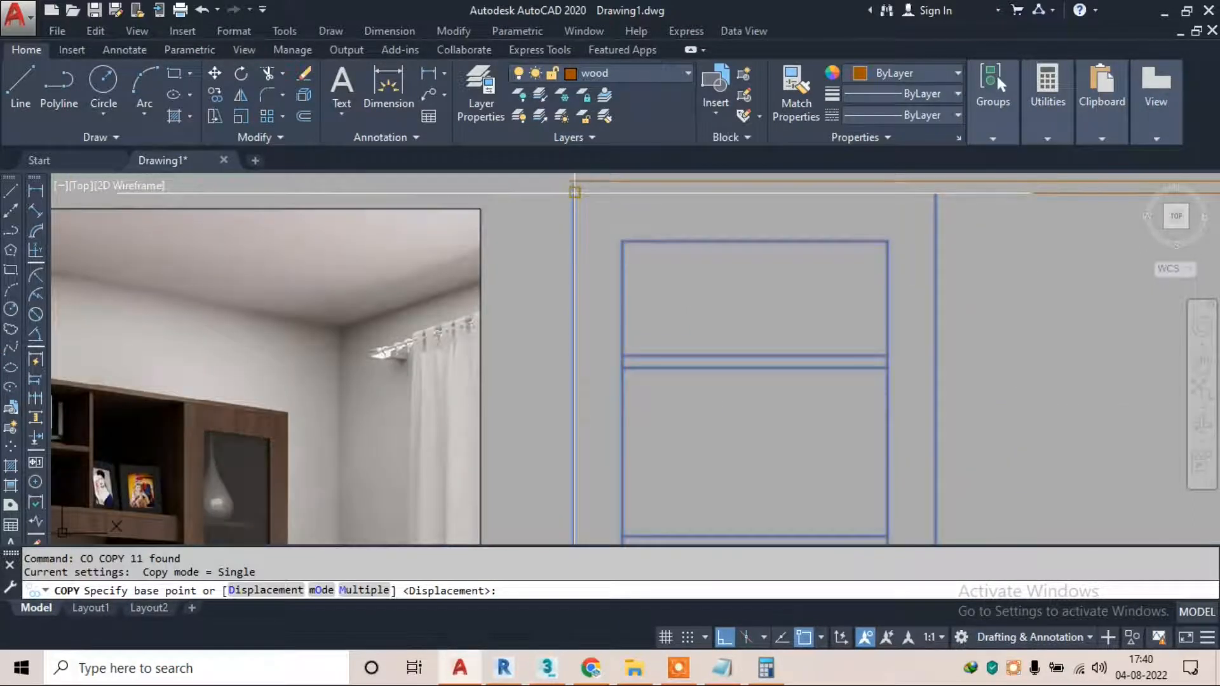
click(573, 181)
scroll(912, 185, down, 2)
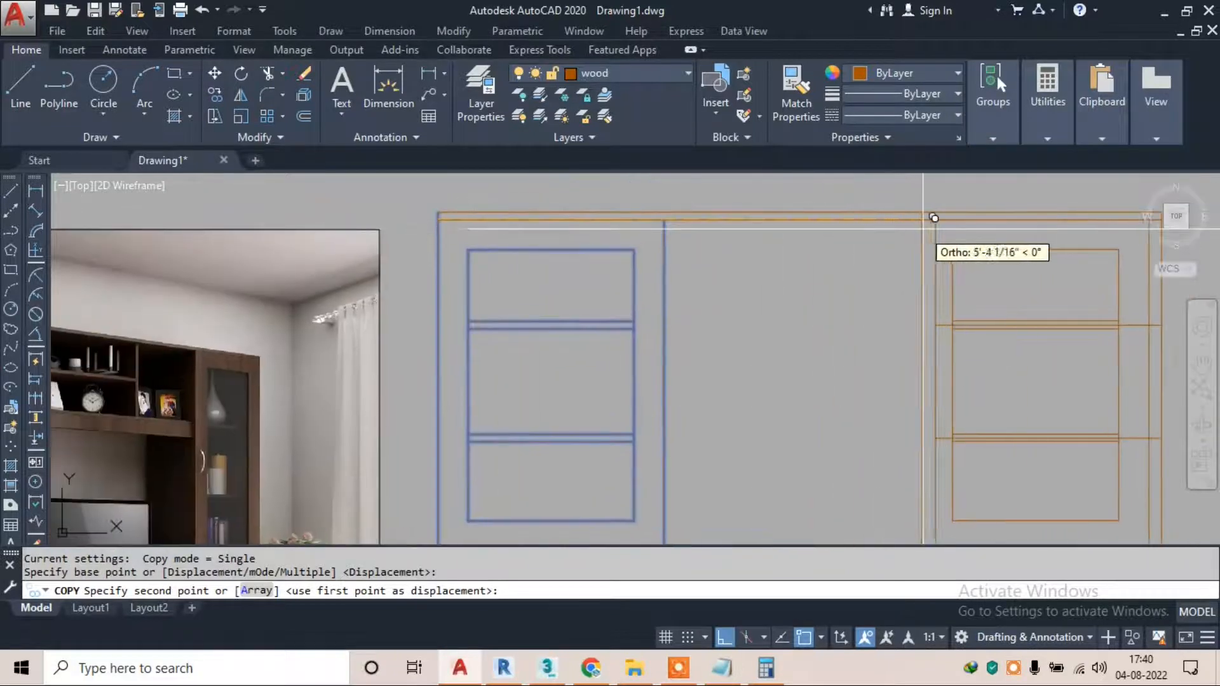
key(Escape)
scroll(974, 362, down, 2)
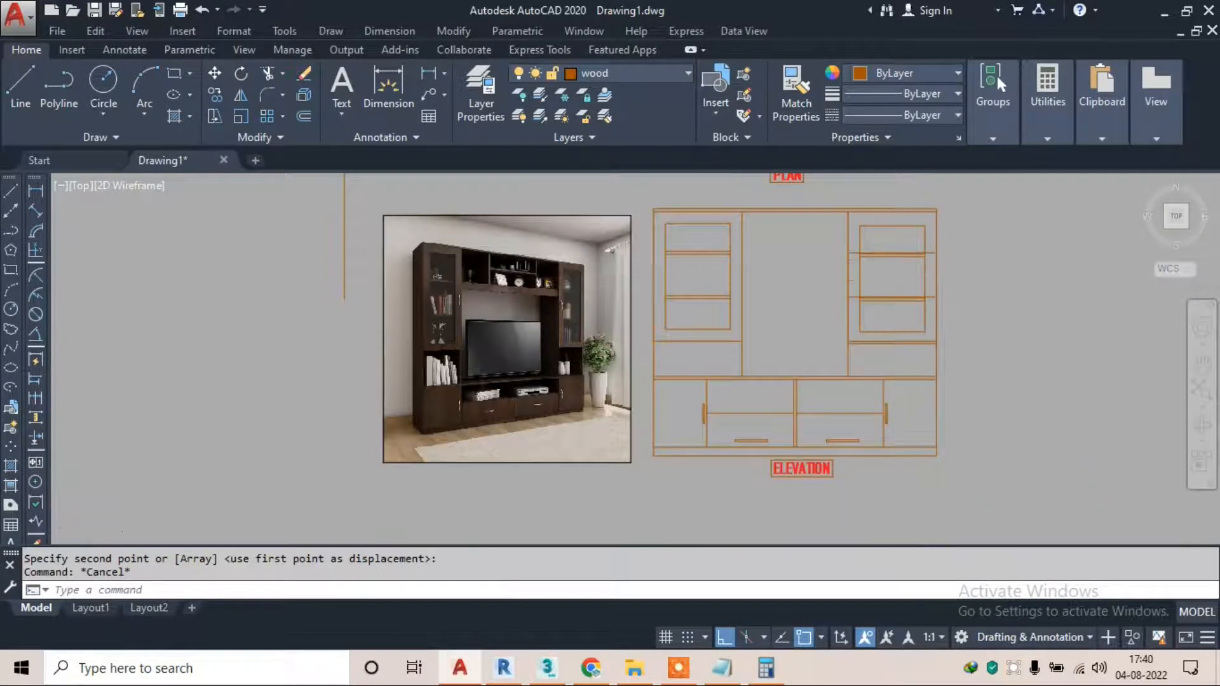
Erase the two old full-width shelf lines running across the right bay behind the copied door frame
scroll(841, 273, up, 5)
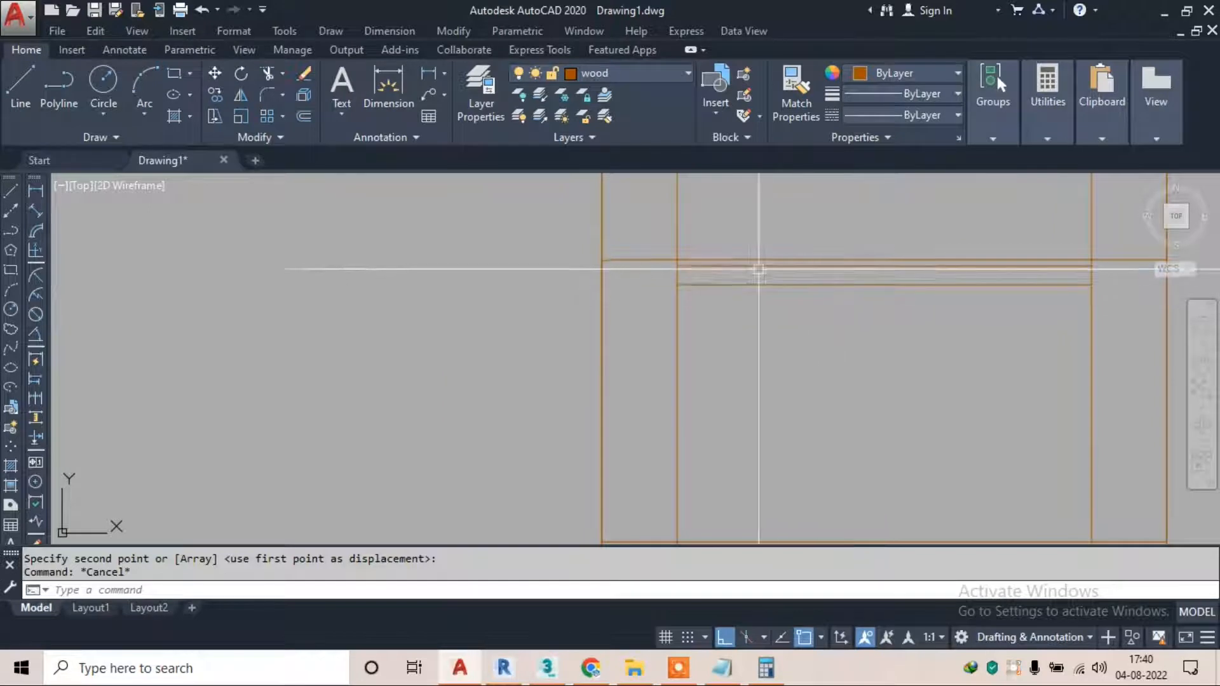
scroll(726, 266, up, 2)
scroll(670, 264, down, 3)
scroll(923, 275, up, 1)
click(932, 252)
text(e)
key(Return)
scroll(836, 242, down, 3)
scroll(878, 356, up, 2)
text(e)
key(Return)
scroll(837, 337, down, 3)
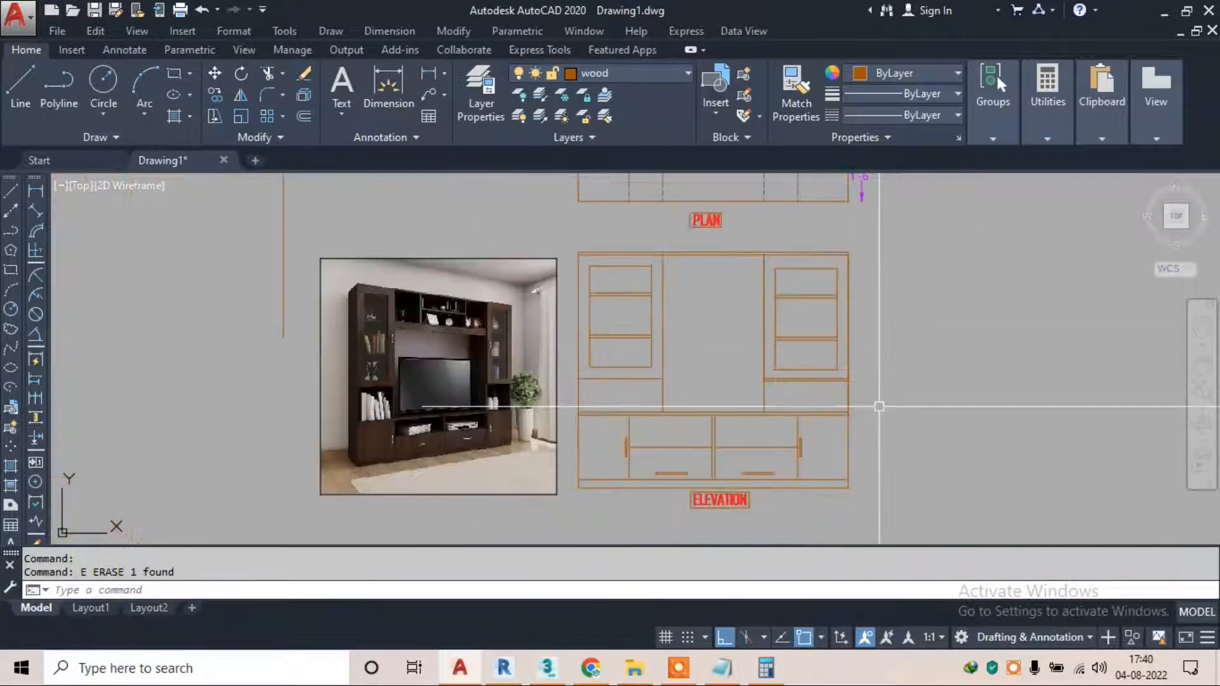
Erase the lower of the two parallel lines directly below the right door frame
scroll(775, 381, up, 3)
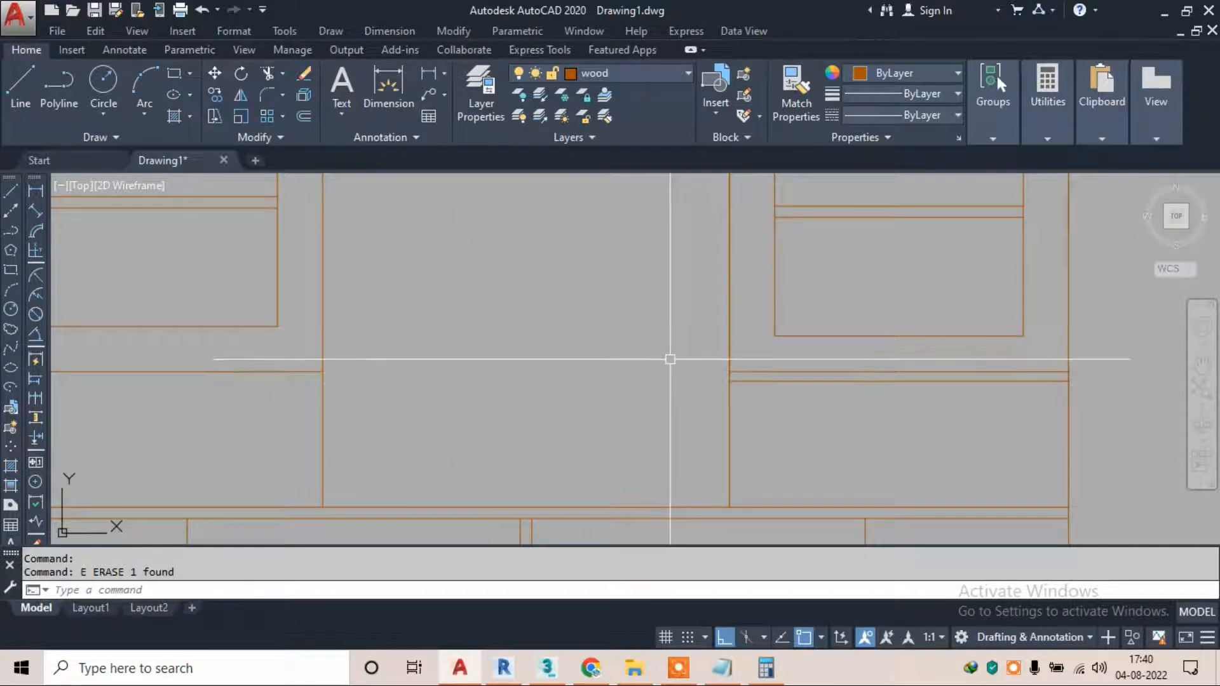
key(Return)
click(321, 371)
key(Escape)
click(737, 380)
text(e)
key(Return)
scroll(807, 393, down, 5)
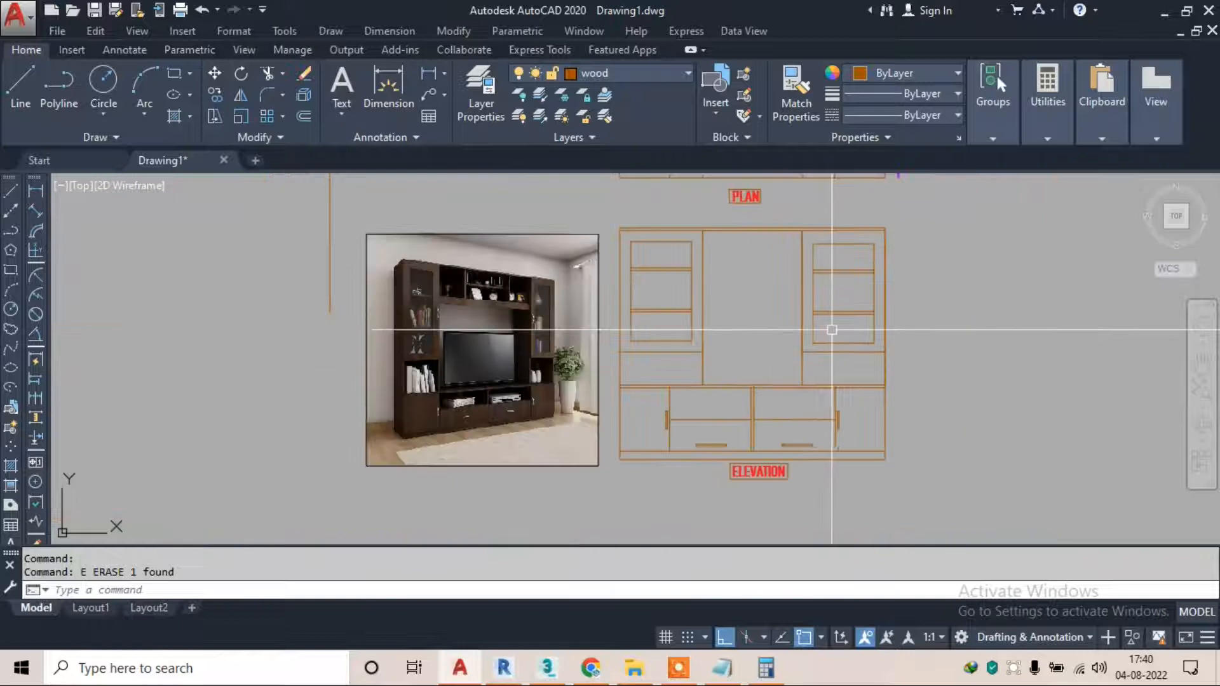
Examine the open shelving between the two glass-door cabinets in the reference photo
scroll(714, 266, up, 2)
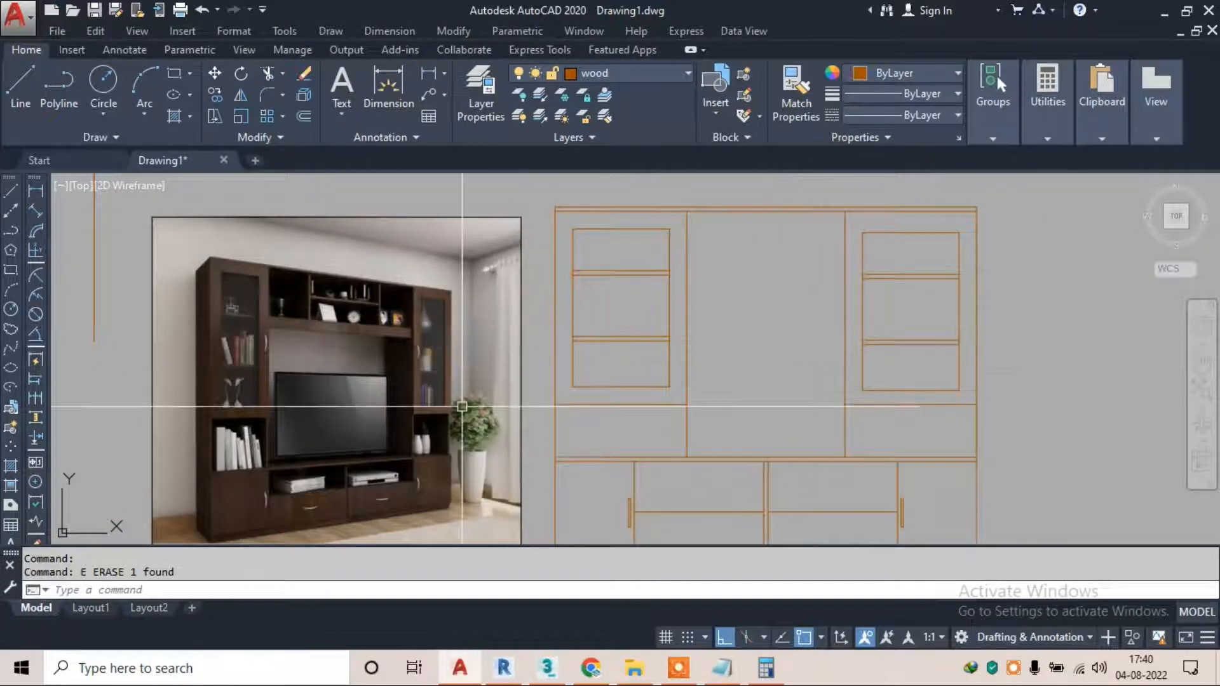
middle_drag(612, 389, 673, 340)
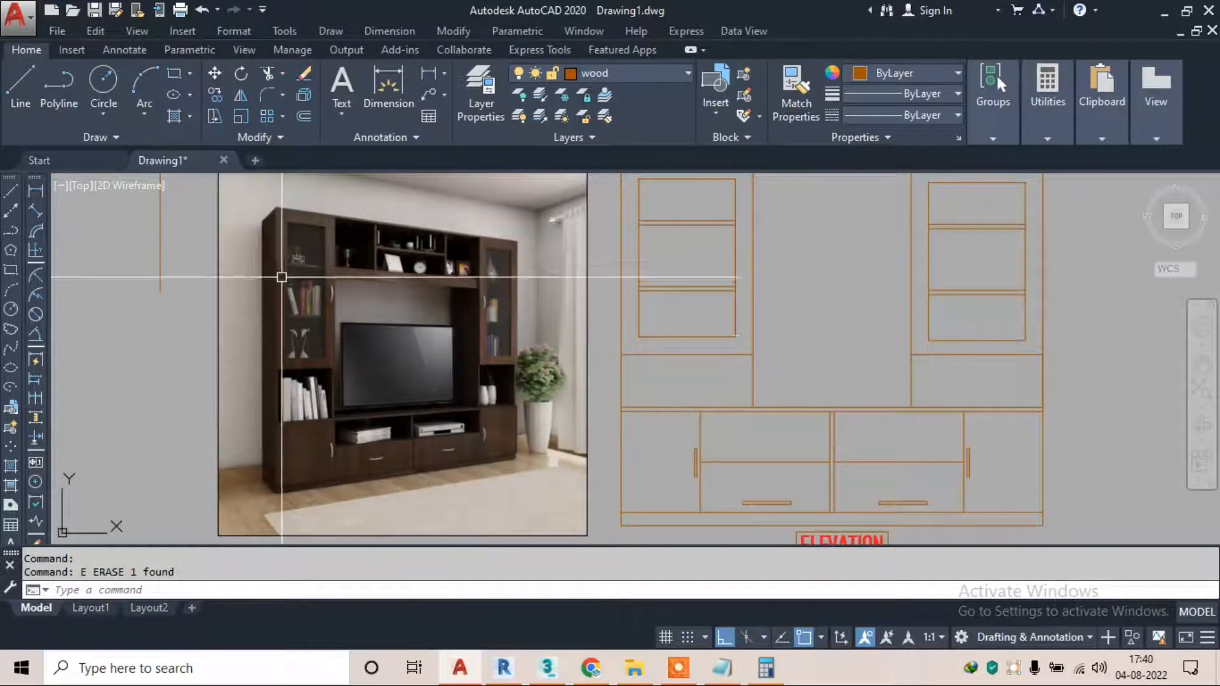
middle_drag(790, 293, 741, 373)
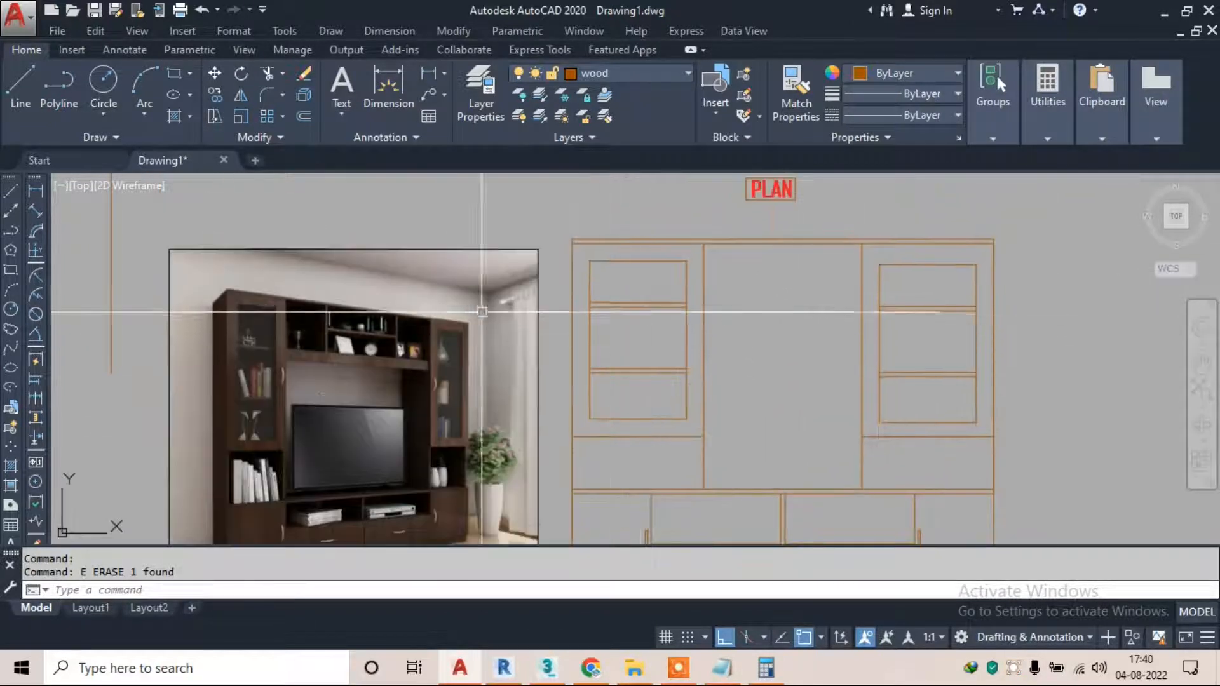
scroll(284, 329, up, 4)
scroll(230, 394, up, 2)
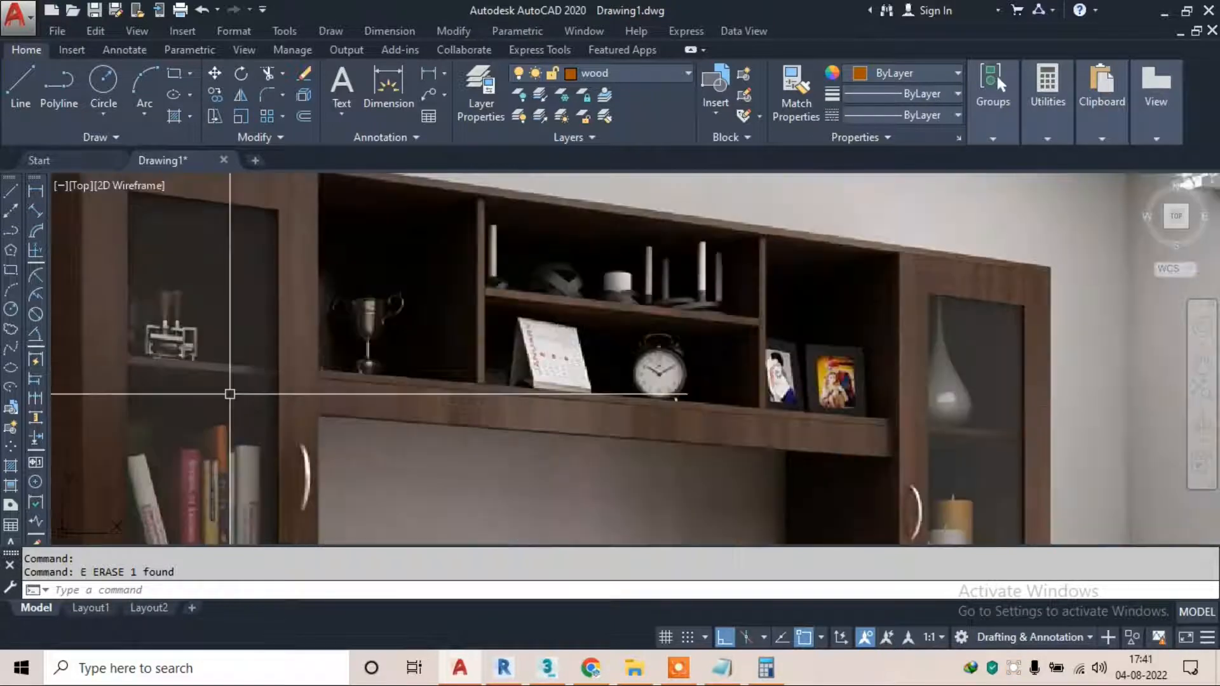
scroll(284, 386, up, 2)
scroll(387, 291, down, 6)
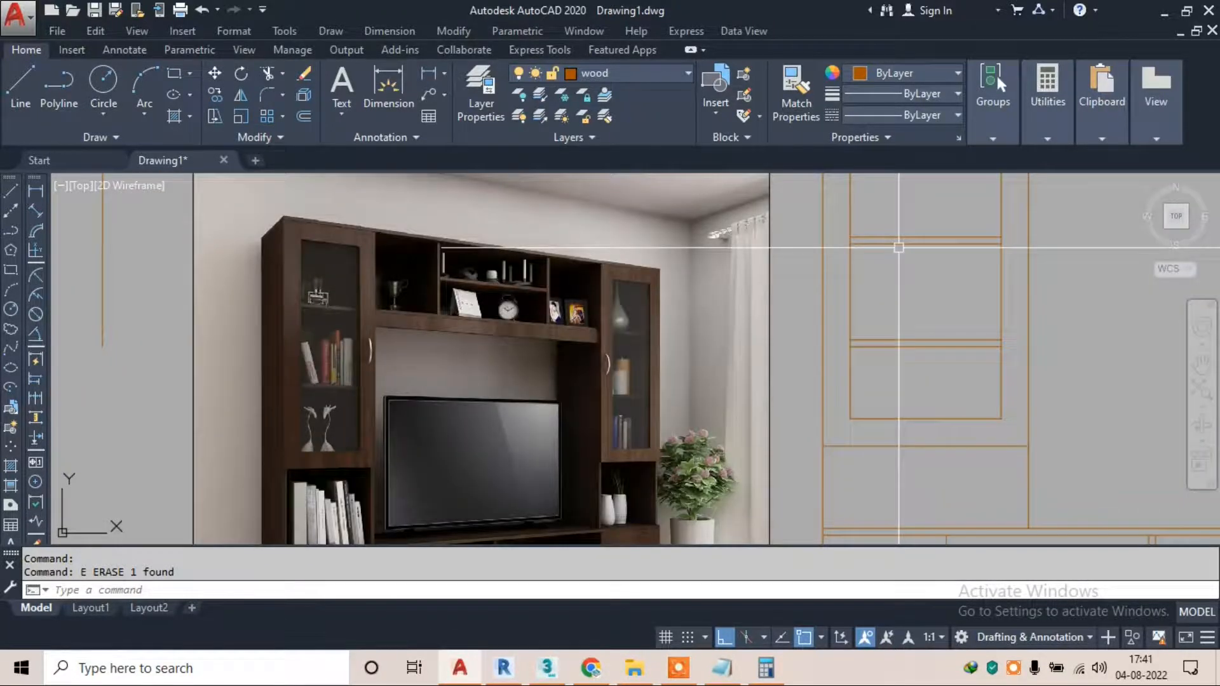
middle_drag(855, 261, 488, 331)
text(l)
key(Return)
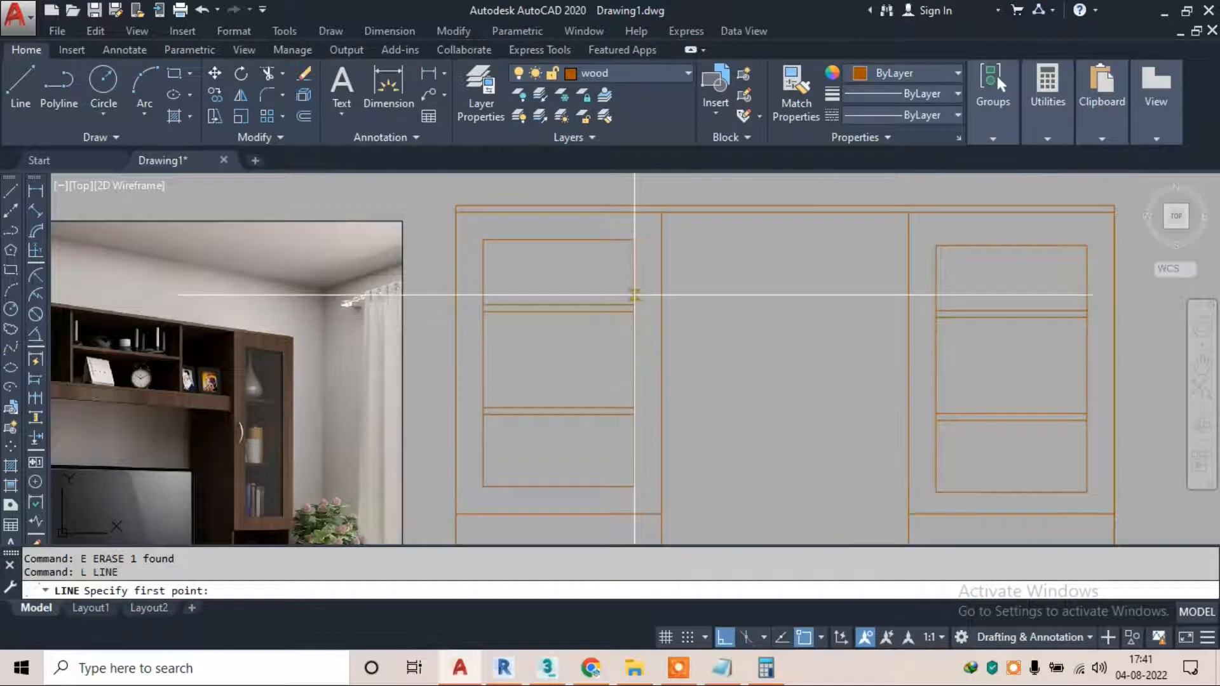
click(634, 304)
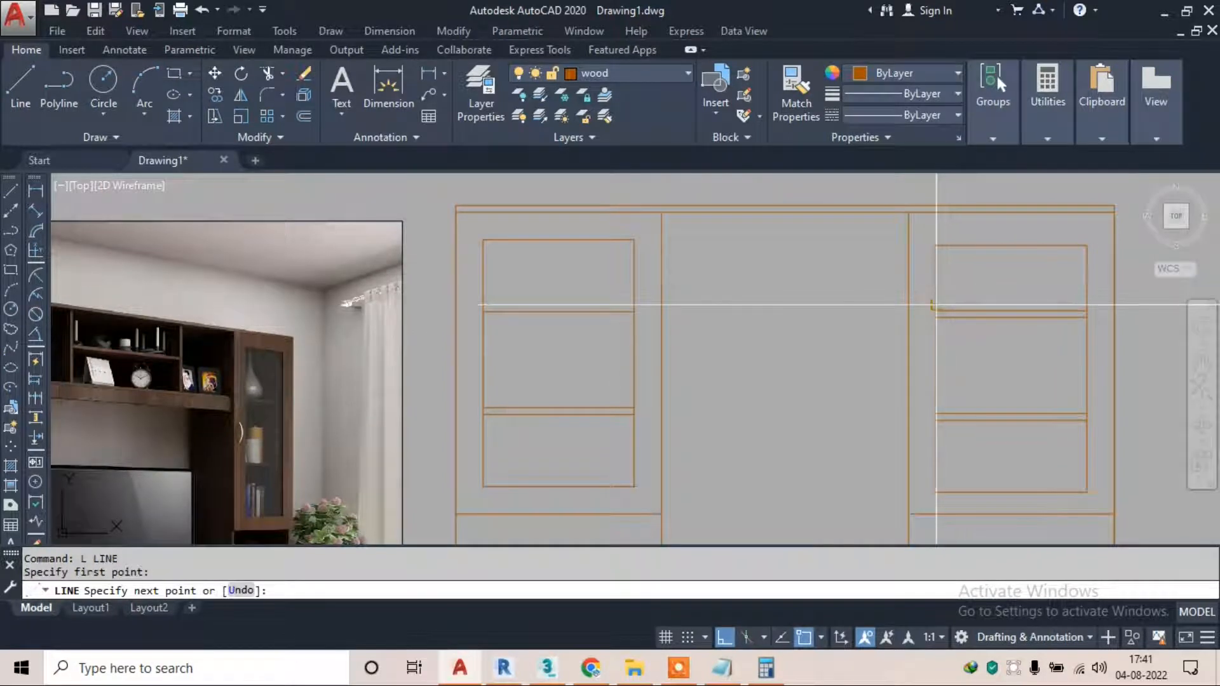
scroll(902, 304, up, 2)
scroll(978, 302, down, 3)
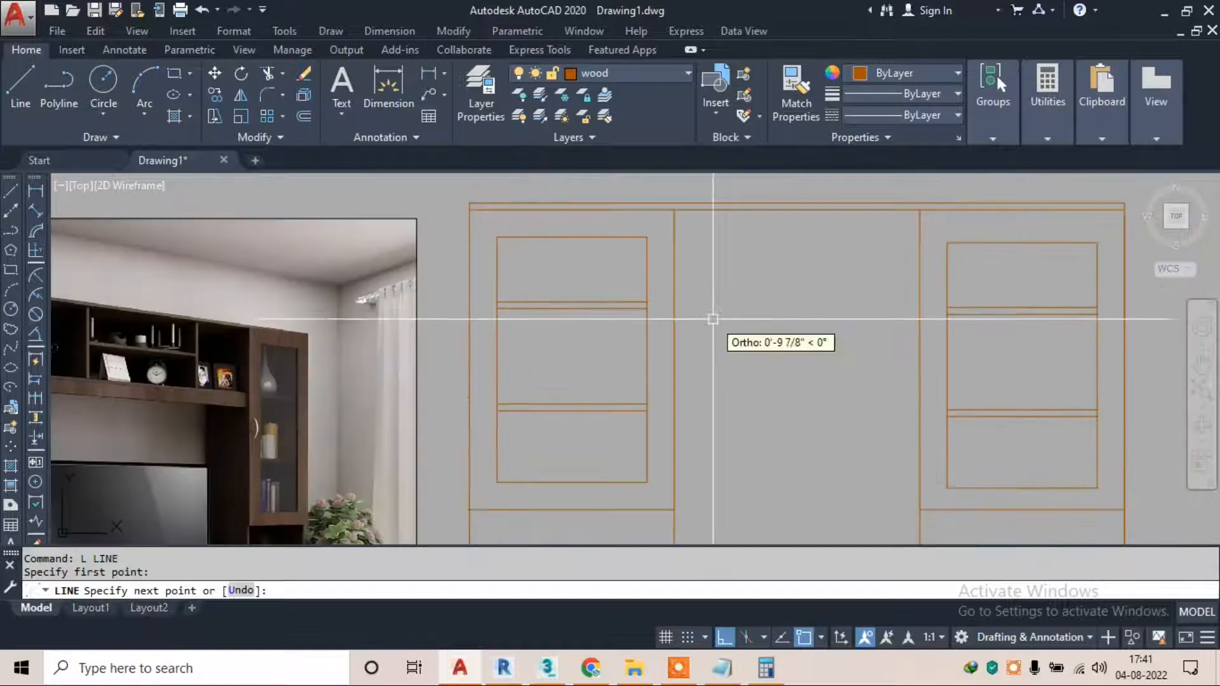
key(Escape)
key(Return)
click(647, 309)
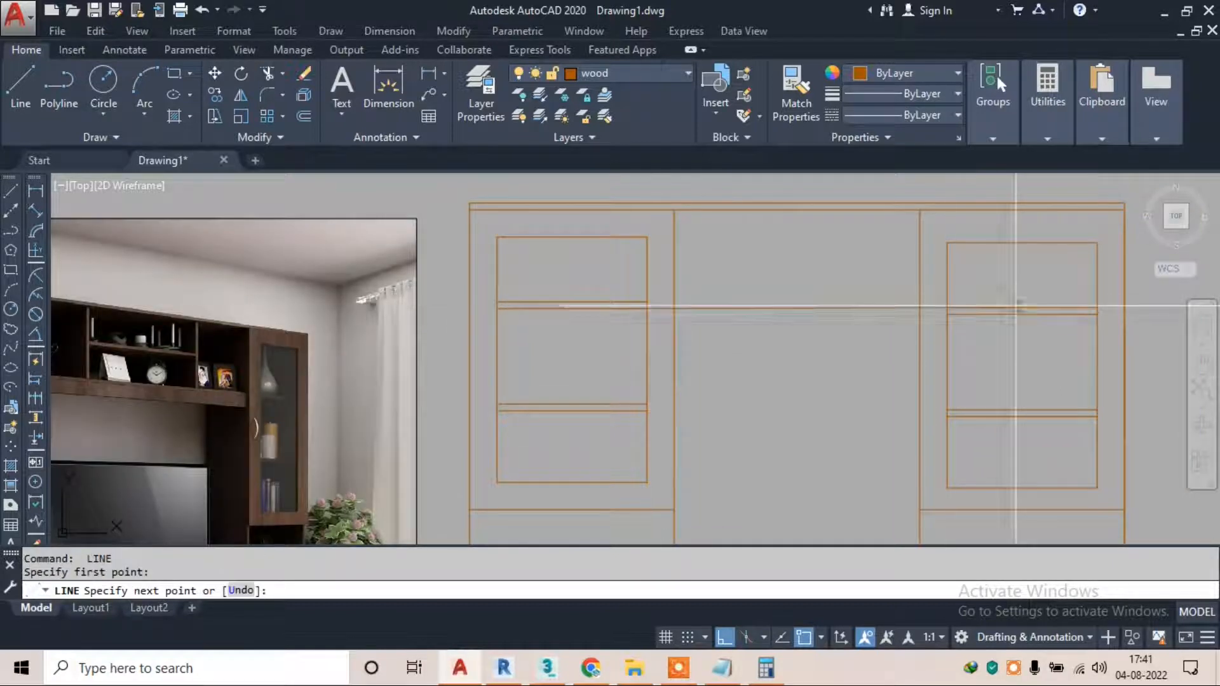
key(Escape)
key(Return)
key(Escape)
Draw a horizontal line from the left door's upper shelf top edge across the middle bay and past the right door frame
key(Return)
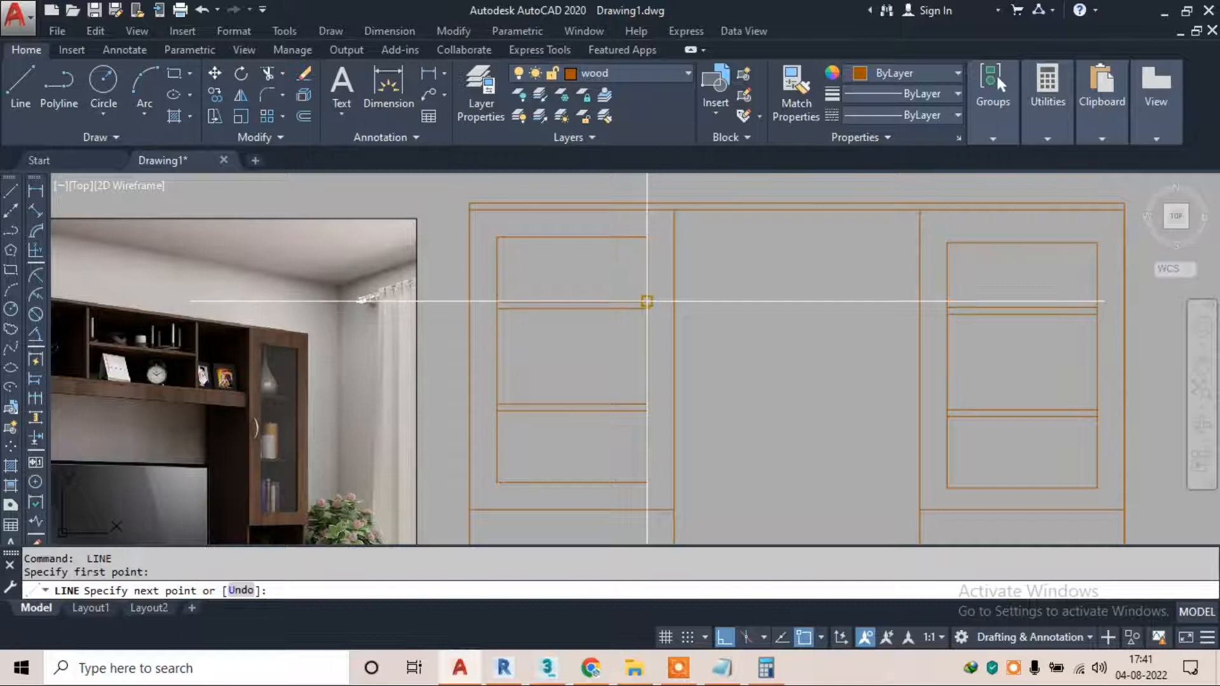
middle_drag(769, 284, 613, 284)
click(1040, 302)
key(Escape)
Erase the four misaligned shelf lines inside the right door frame
scroll(812, 312, up, 5)
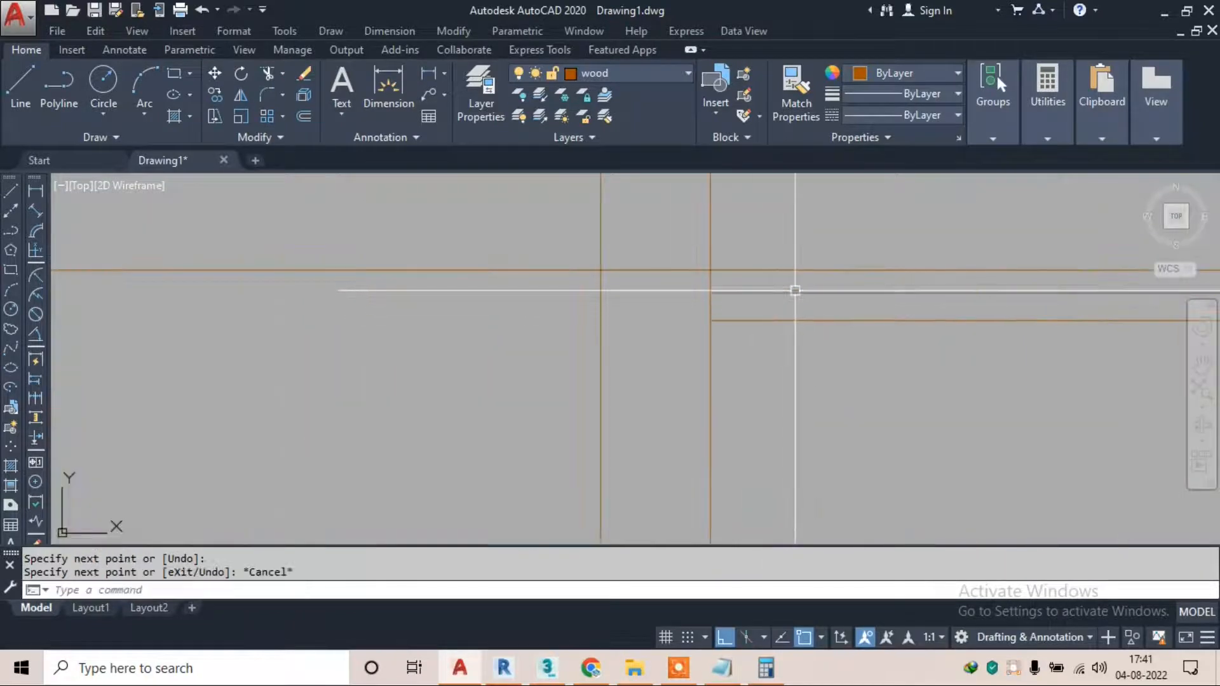
scroll(796, 298, down, 3)
click(730, 417)
text(e)
key(Return)
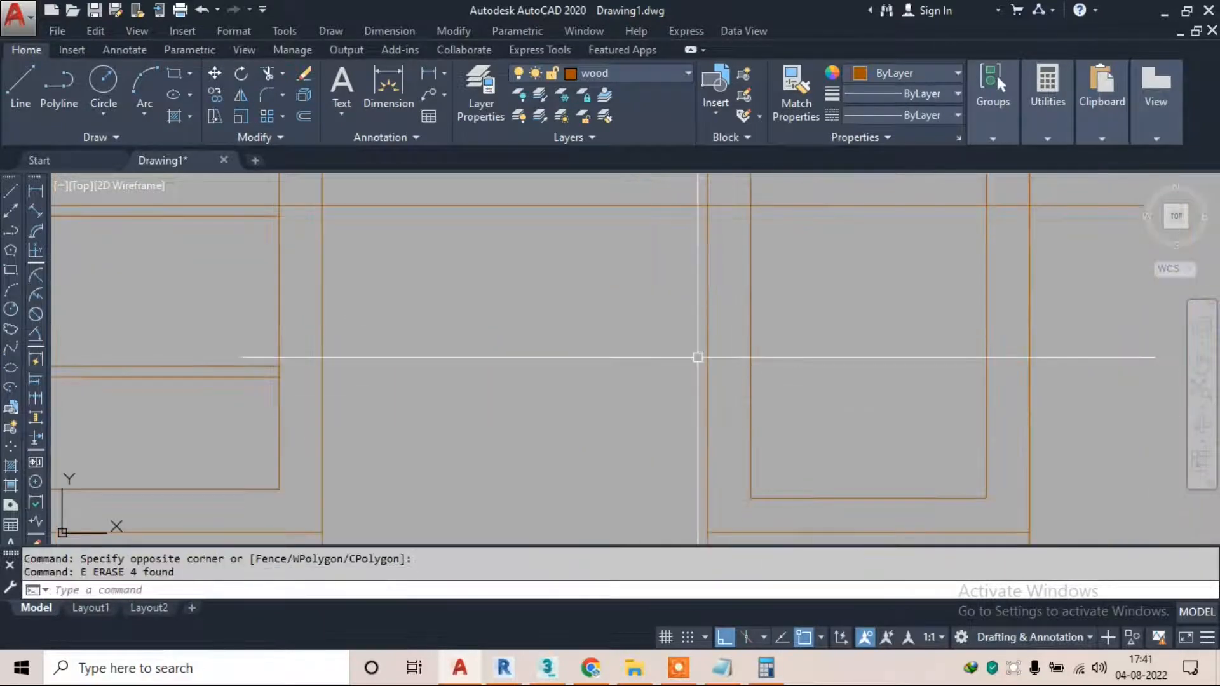
Draw horizontal lines from the remaining shelf edges of the left door across the middle bay and past the right cabinet
text(l)
key(Return)
middle_drag(406, 252, 500, 301)
click(374, 264)
scroll(392, 270, down, 4)
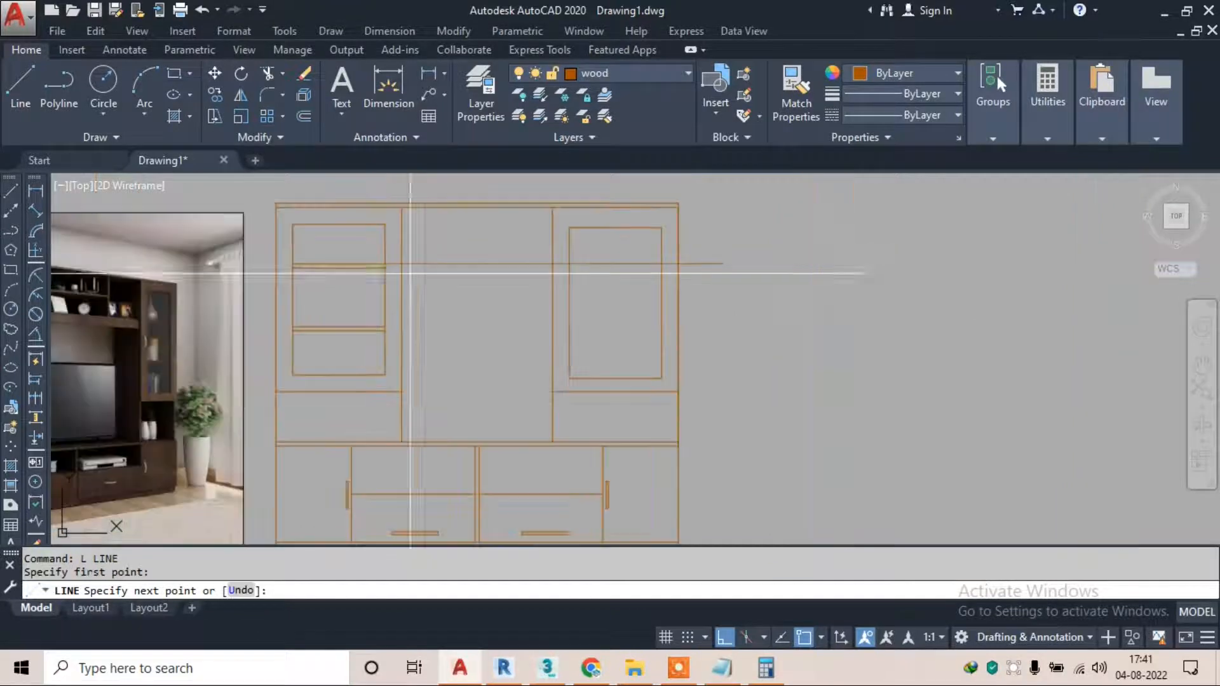
key(Escape)
key(Return)
scroll(407, 337, up, 3)
click(381, 313)
click(898, 324)
key(Escape)
key(Return)
click(385, 324)
click(974, 348)
key(Escape)
Trim the four shelf lines extending beyond the inner right edge of the right door frame
text(tr)
key(Return)
key(Return)
middle_drag(857, 228, 786, 312)
click(883, 231)
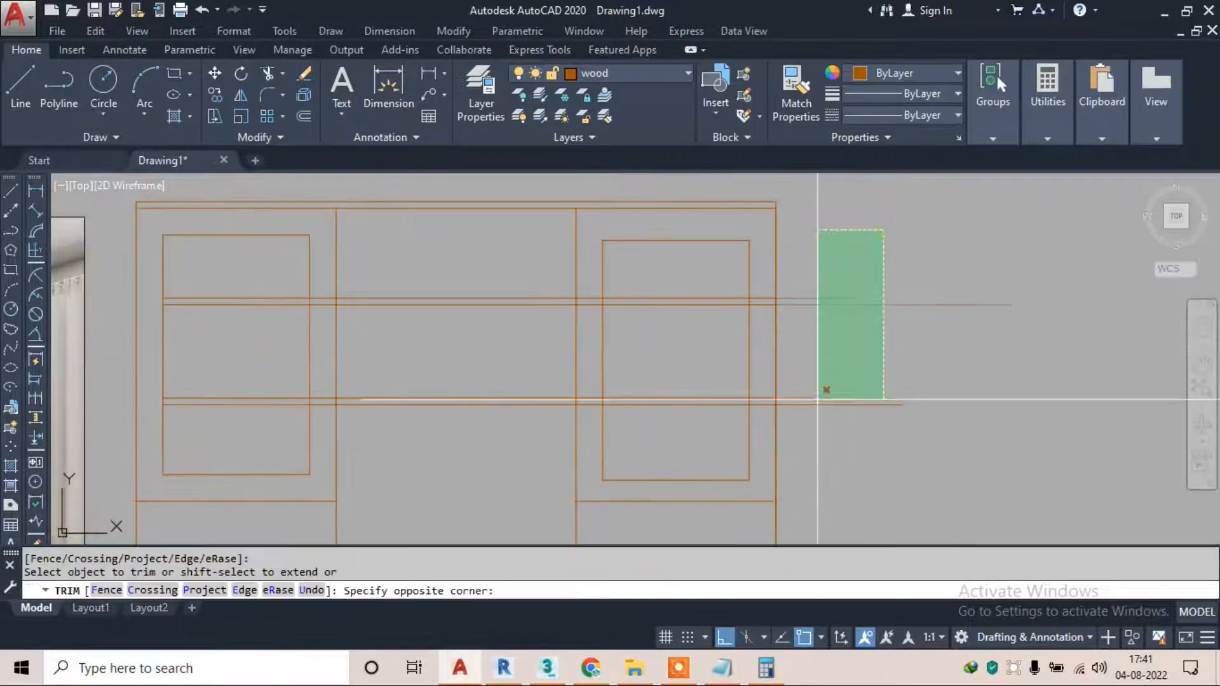
scroll(774, 300, up, 2)
click(755, 484)
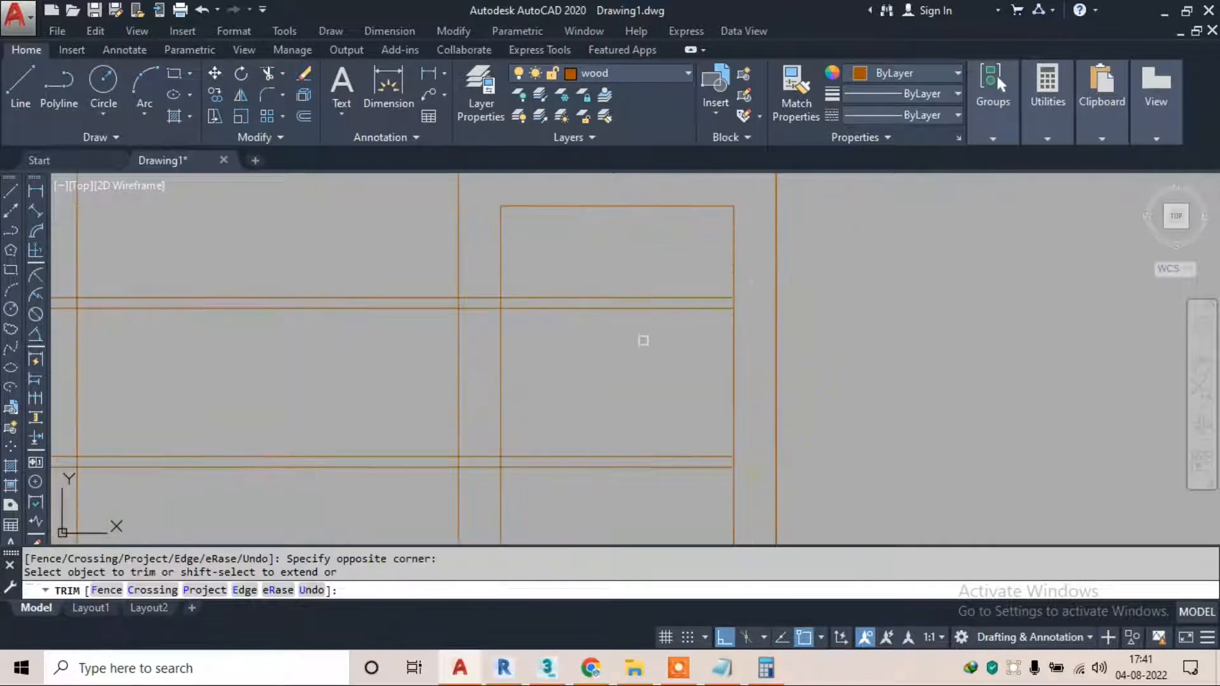
Trim the shelf lines crossing the door frame borders on either side of the middle bay
middle_drag(531, 256, 723, 221)
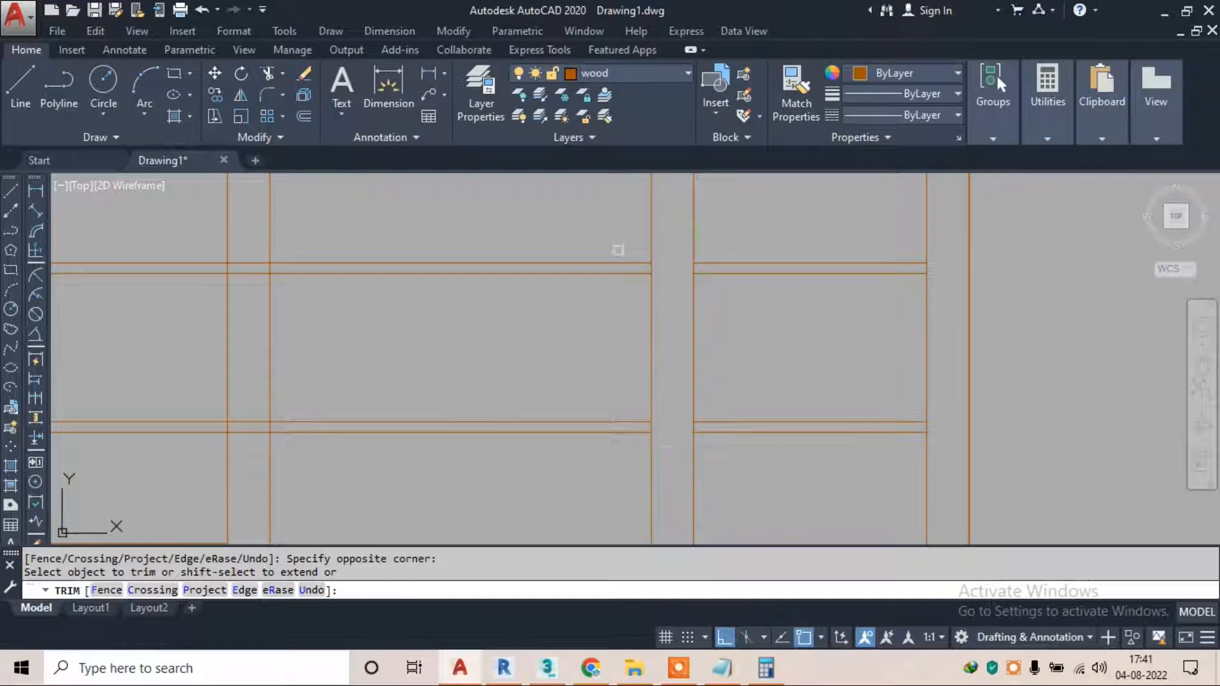
scroll(864, 254, down, 2)
scroll(638, 255, up, 2)
click(648, 244)
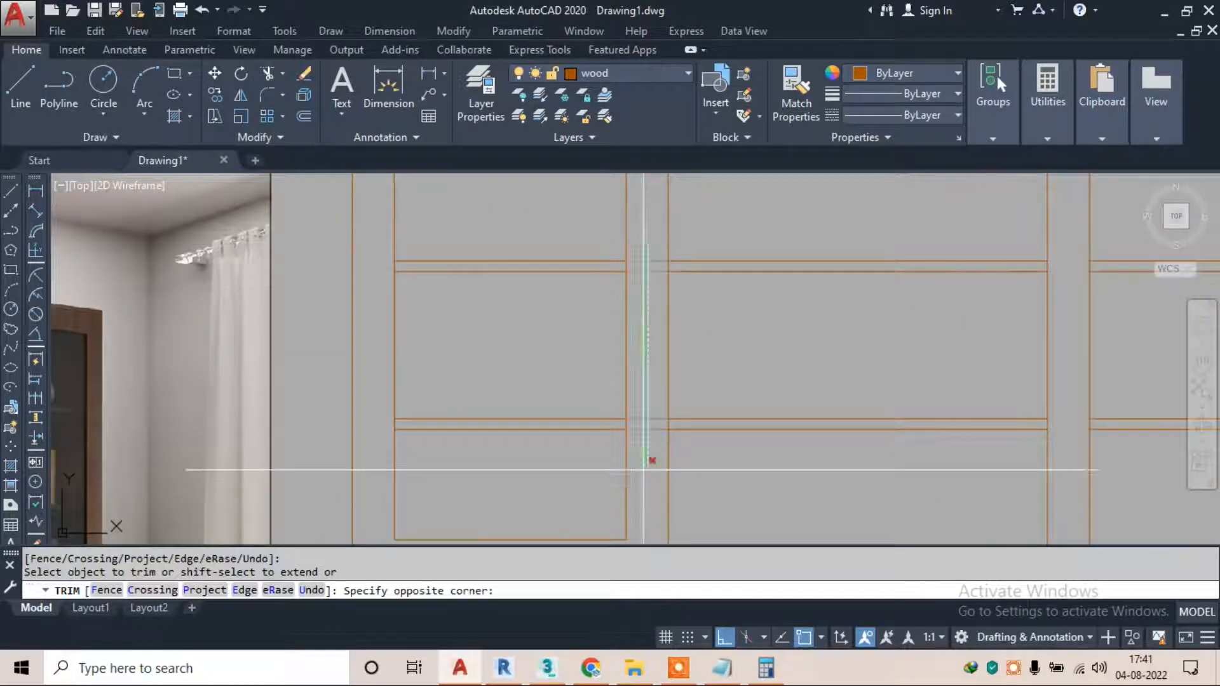
click(642, 468)
scroll(643, 326, down, 4)
key(Escape)
Erase the two lower shelf lines crossing the middle bay
click(699, 353)
click(683, 375)
text(e)
key(Return)
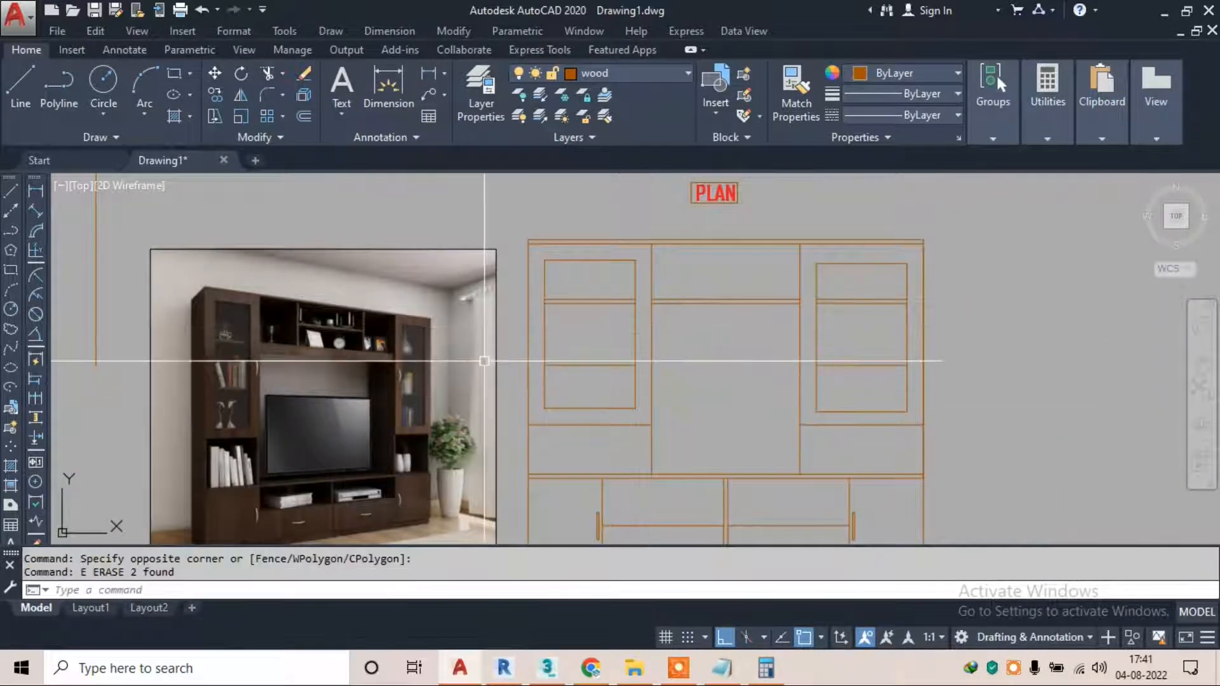
Examine the middle shelf, its front panel and the dividers above it in the reference photo against the elevation
scroll(286, 306, up, 4)
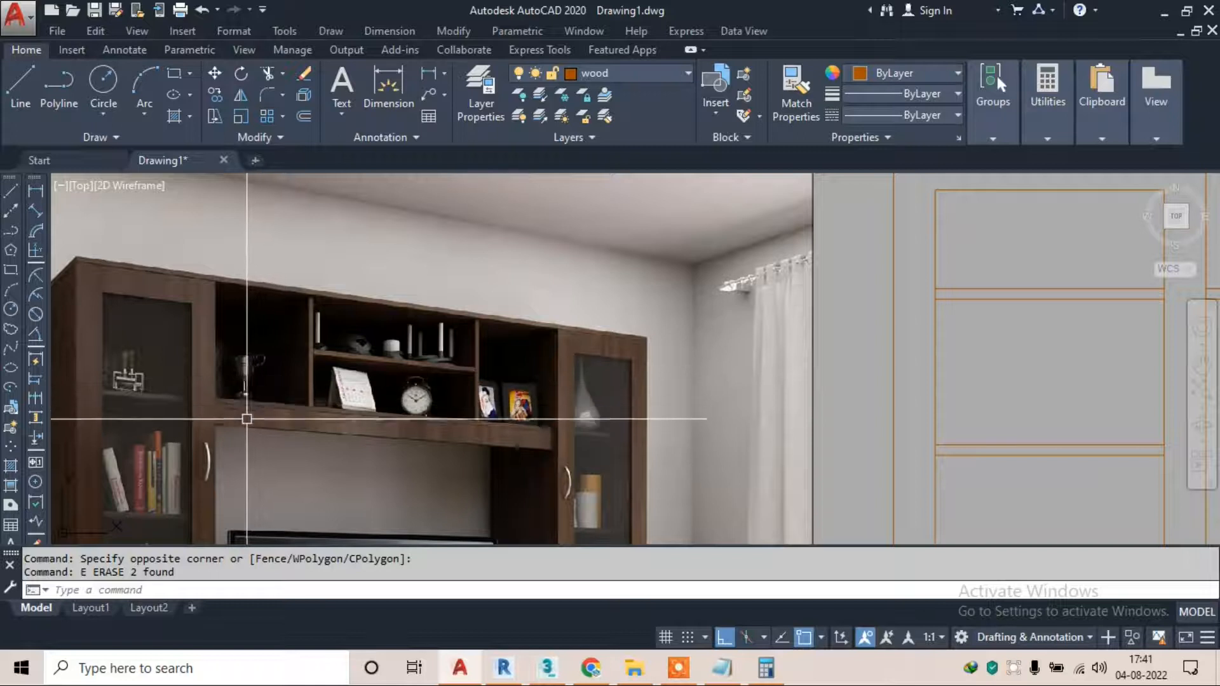
scroll(248, 400, up, 2)
scroll(239, 402, down, 2)
middle_drag(982, 318, 445, 318)
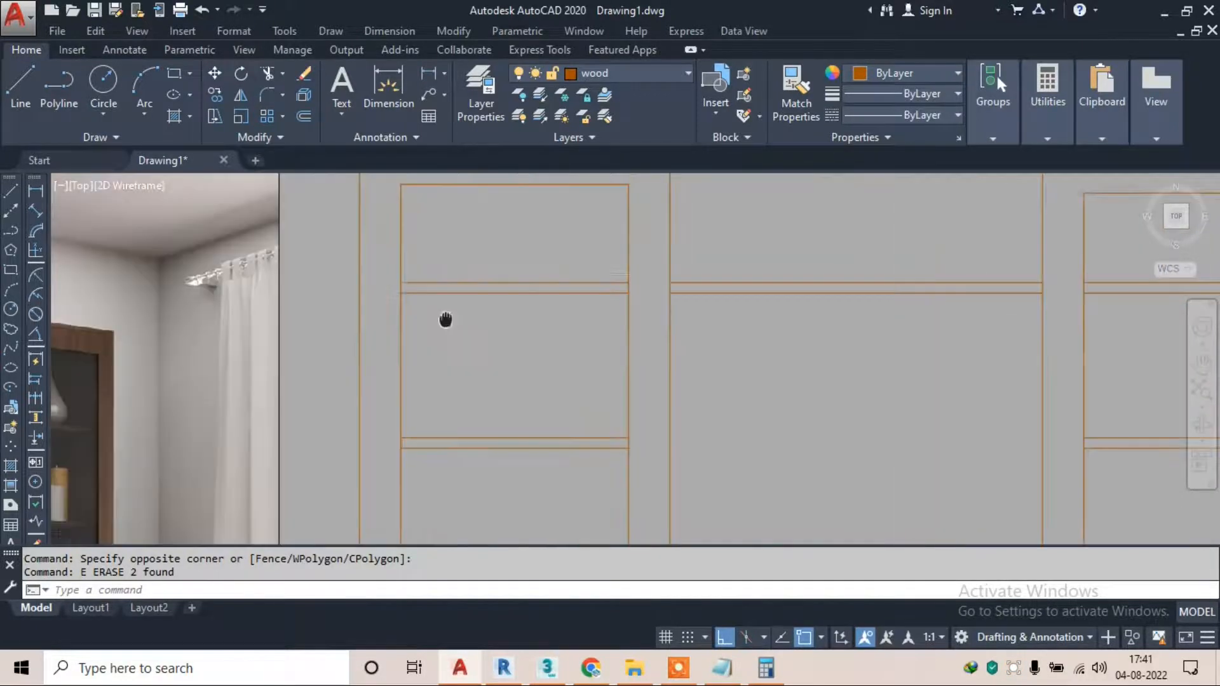
scroll(198, 316, down, 2)
scroll(443, 332, up, 5)
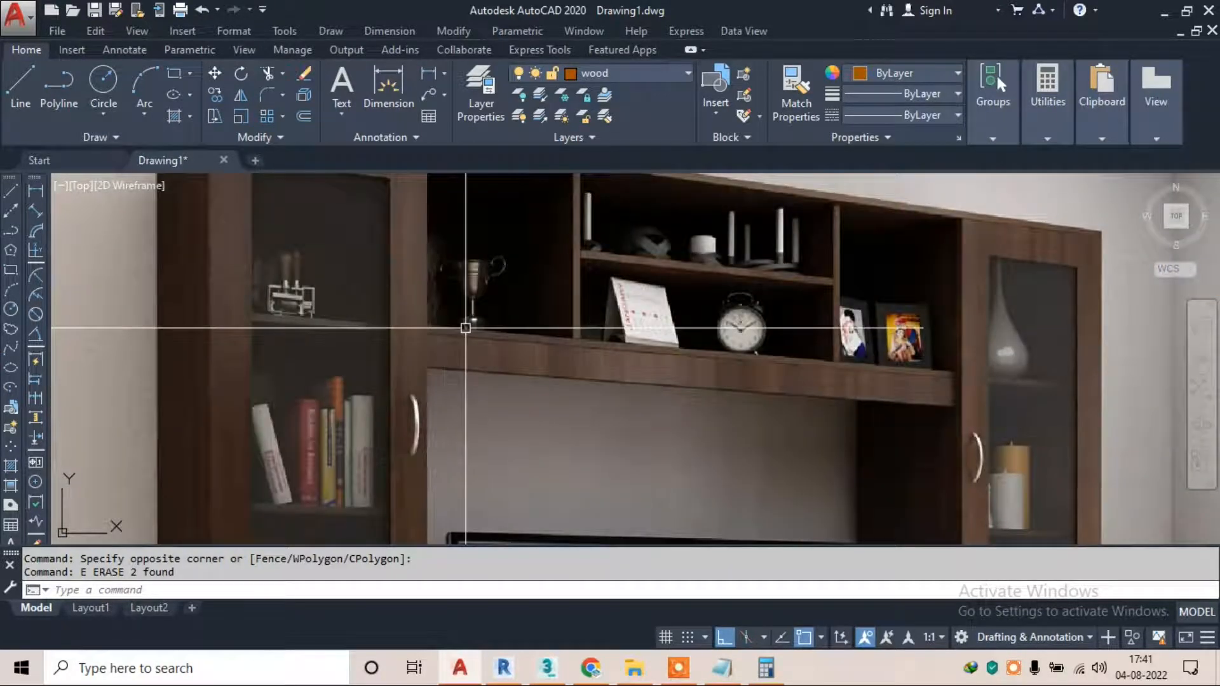
scroll(448, 340, down, 3)
scroll(755, 311, up, 3)
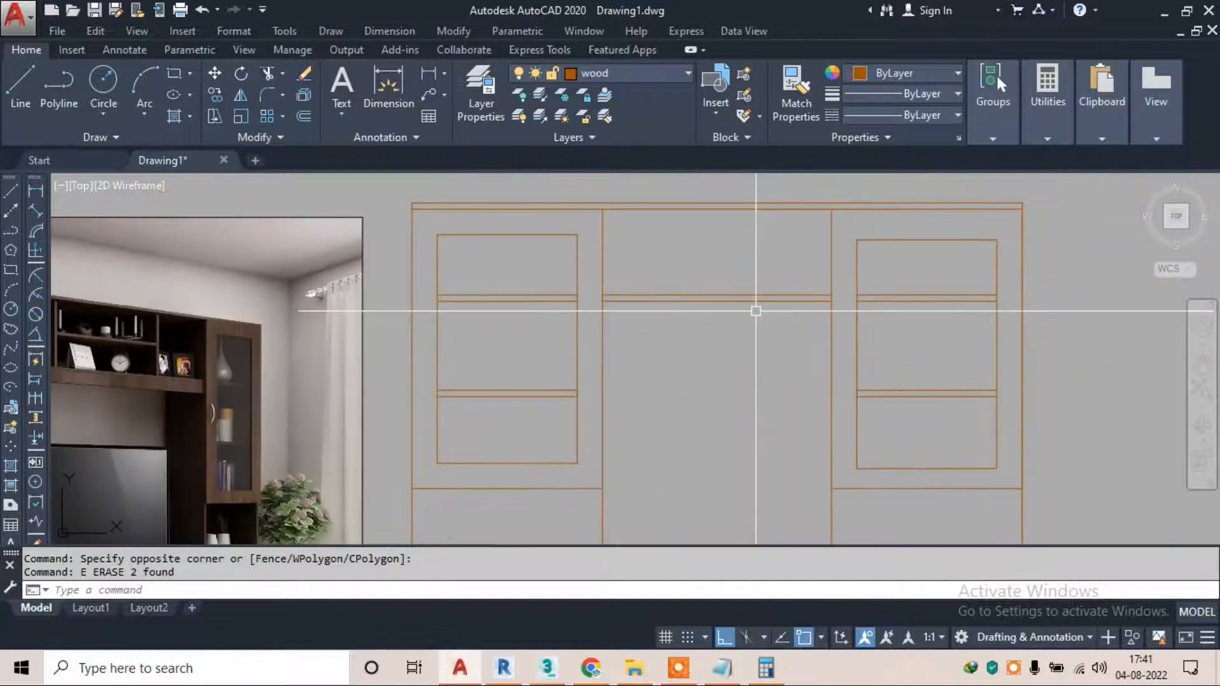
Offset the lower line of the middle bay's shelf 3" downward to form its front panel
scroll(756, 311, up, 2)
key(Escape)
text(o)
key(Return)
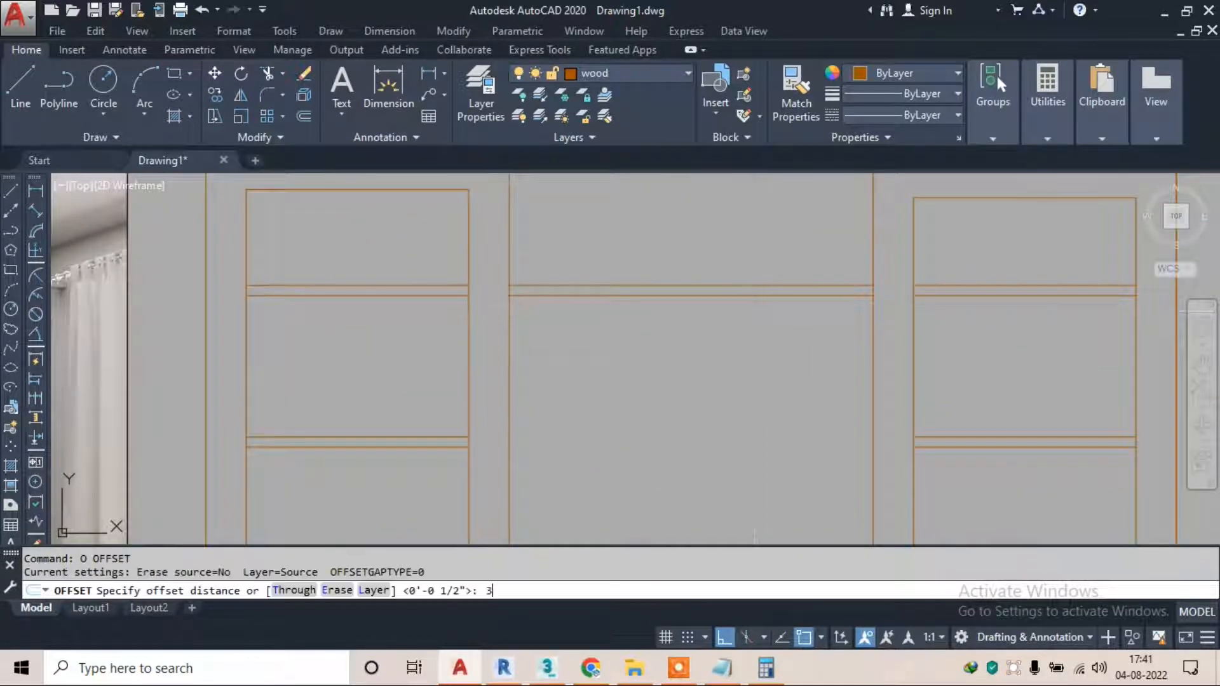
text(3")
key(Return)
click(712, 296)
click(714, 346)
key(Escape)
scroll(653, 341, down, 3)
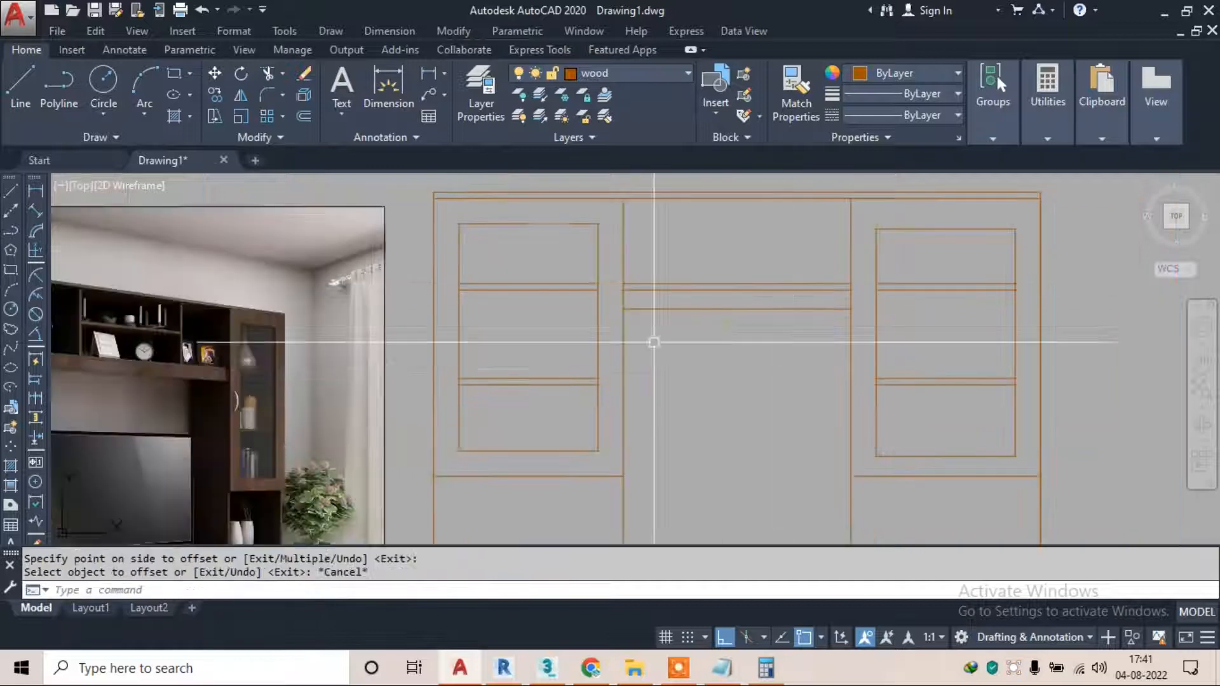
Compare the open compartments above the TV in the reference photo with the elevation and the plan
scroll(547, 338, up, 2)
scroll(253, 349, up, 2)
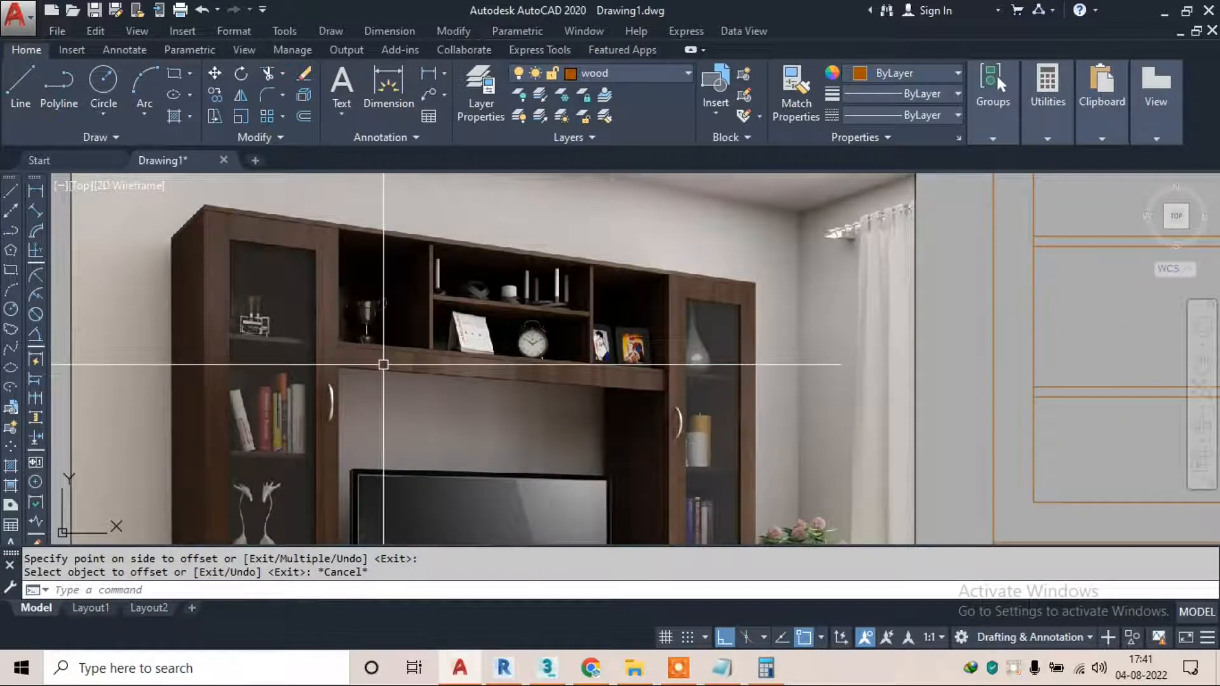
scroll(383, 364, down, 3)
middle_drag(420, 327, 291, 348)
scroll(291, 349, up, 1)
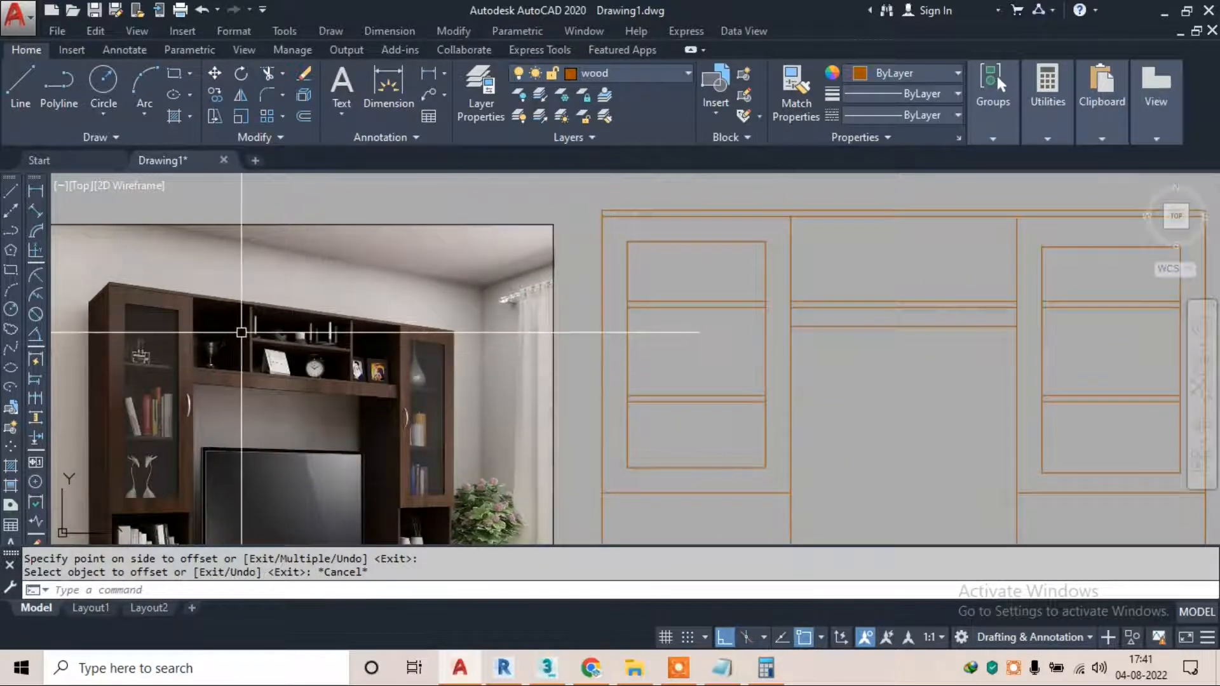
scroll(241, 331, down, 3)
scroll(360, 351, up, 3)
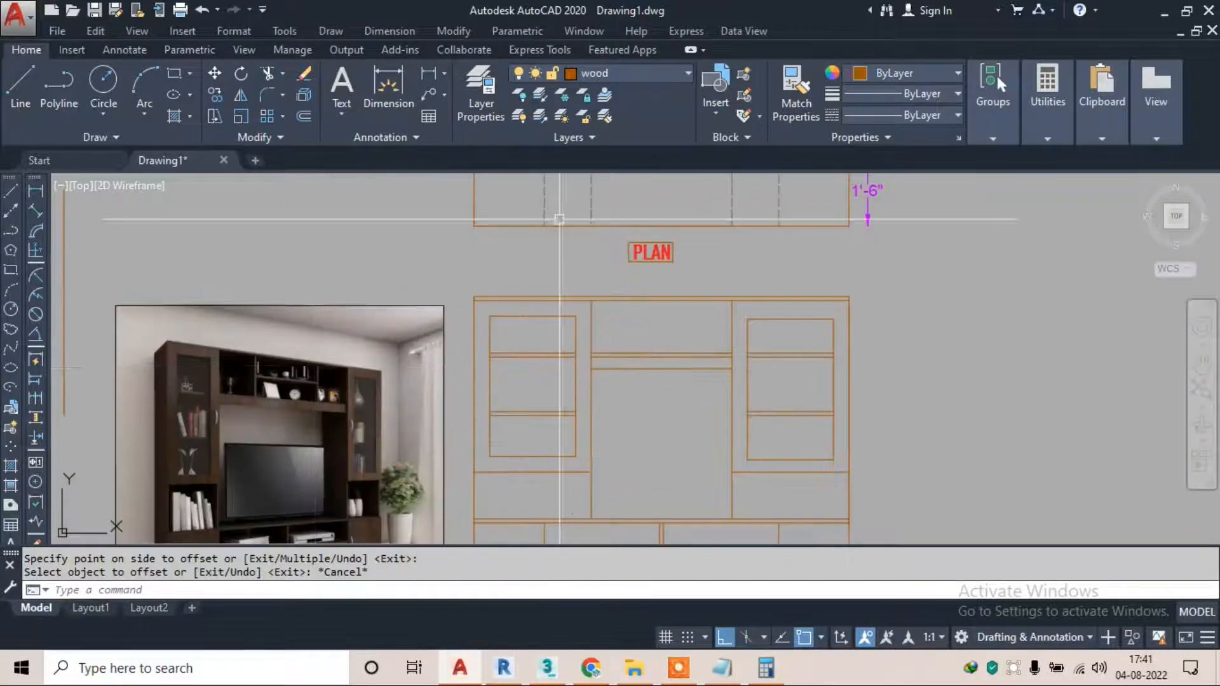
middle_drag(360, 351, 372, 393)
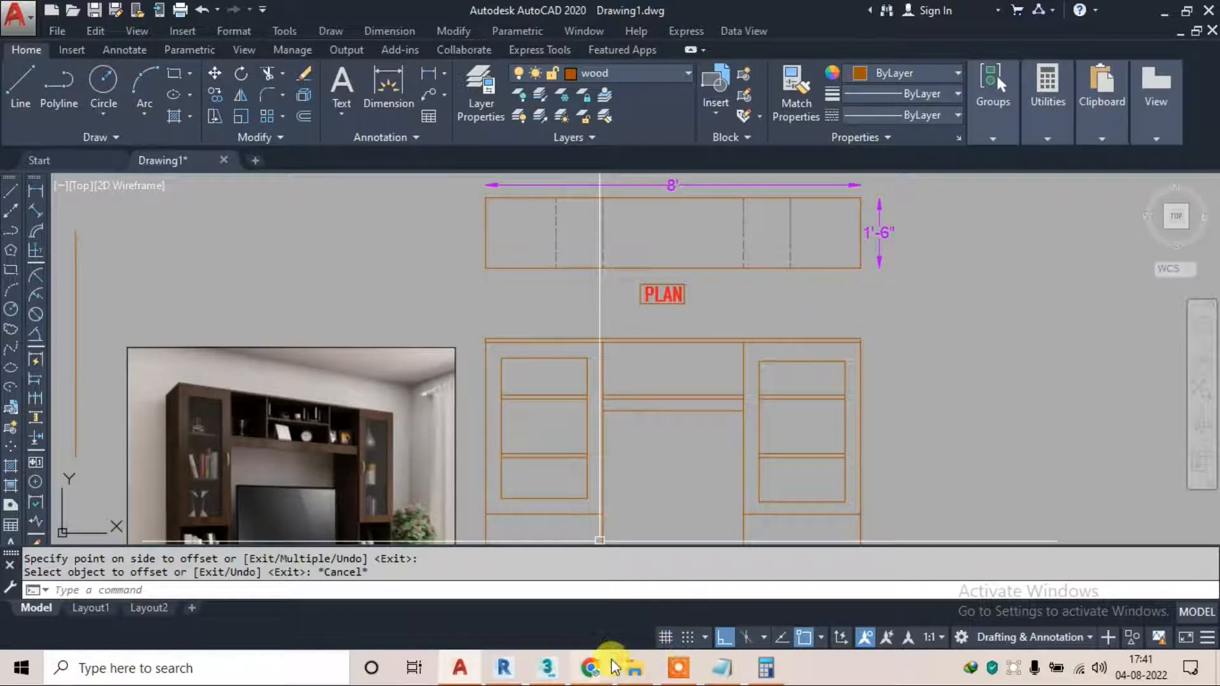
click(679, 667)
click(654, 637)
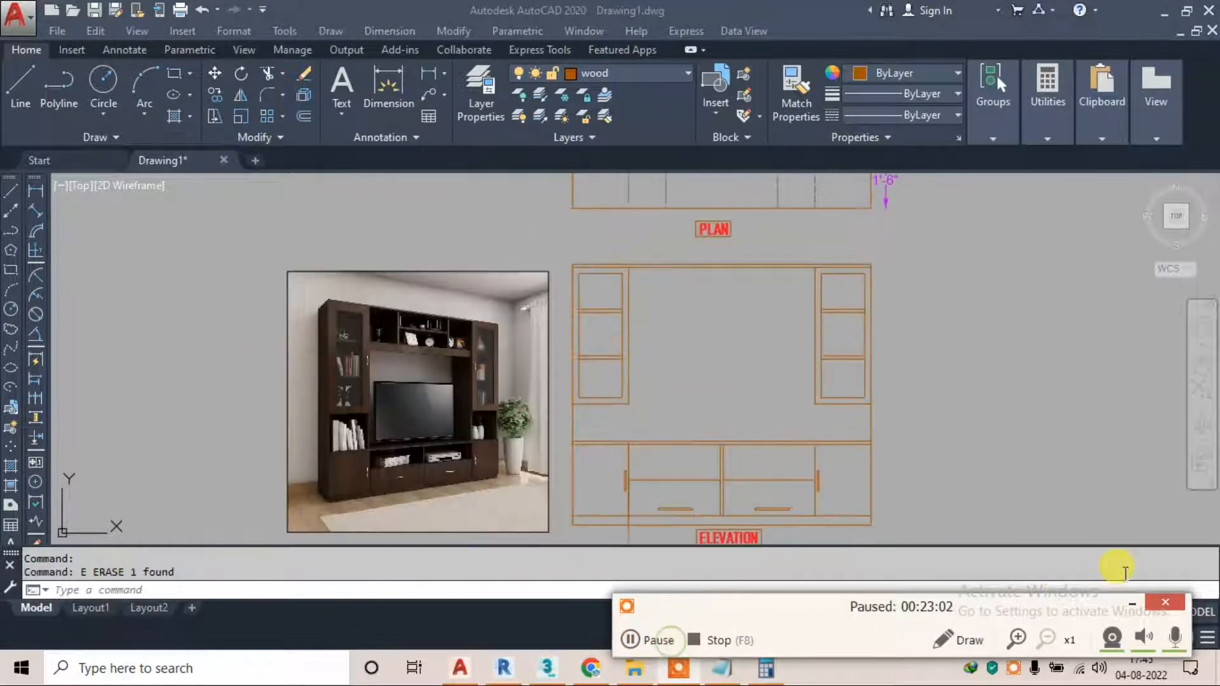
click(1131, 607)
Draw two vertical construction lines from the plan's inner dashed lines down through the elevation's middle bay
middle_drag(599, 237, 594, 274)
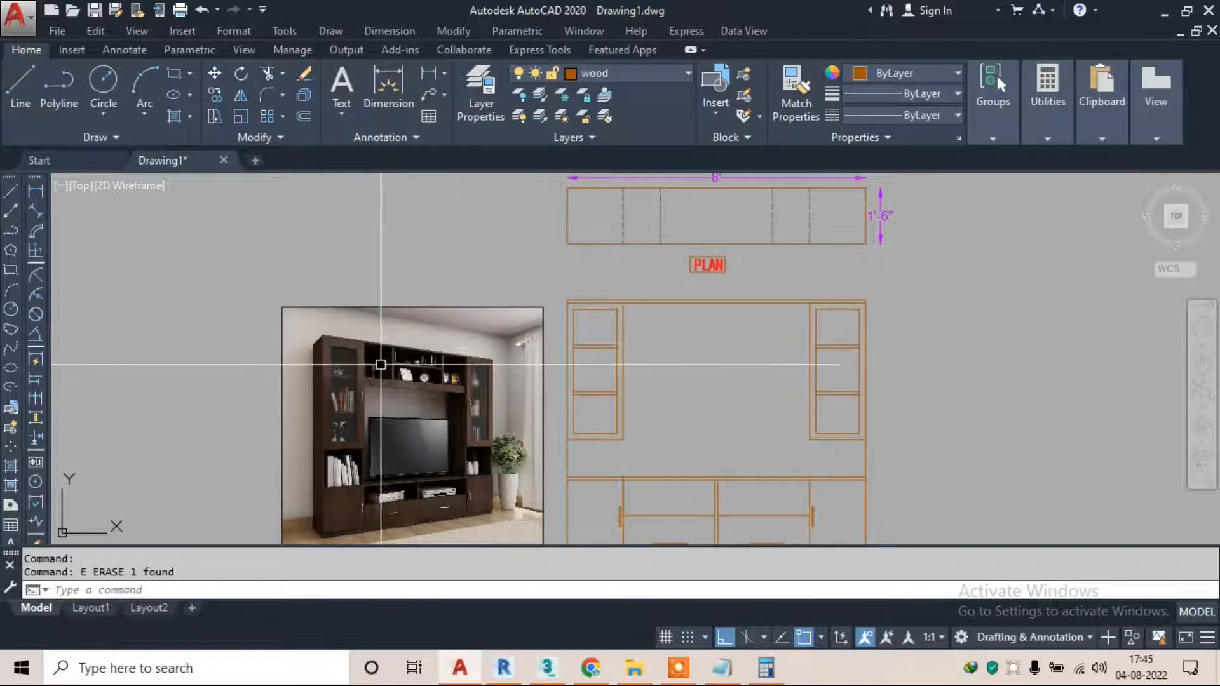
scroll(382, 361, up, 2)
middle_drag(735, 255, 617, 366)
text(l)
key(Return)
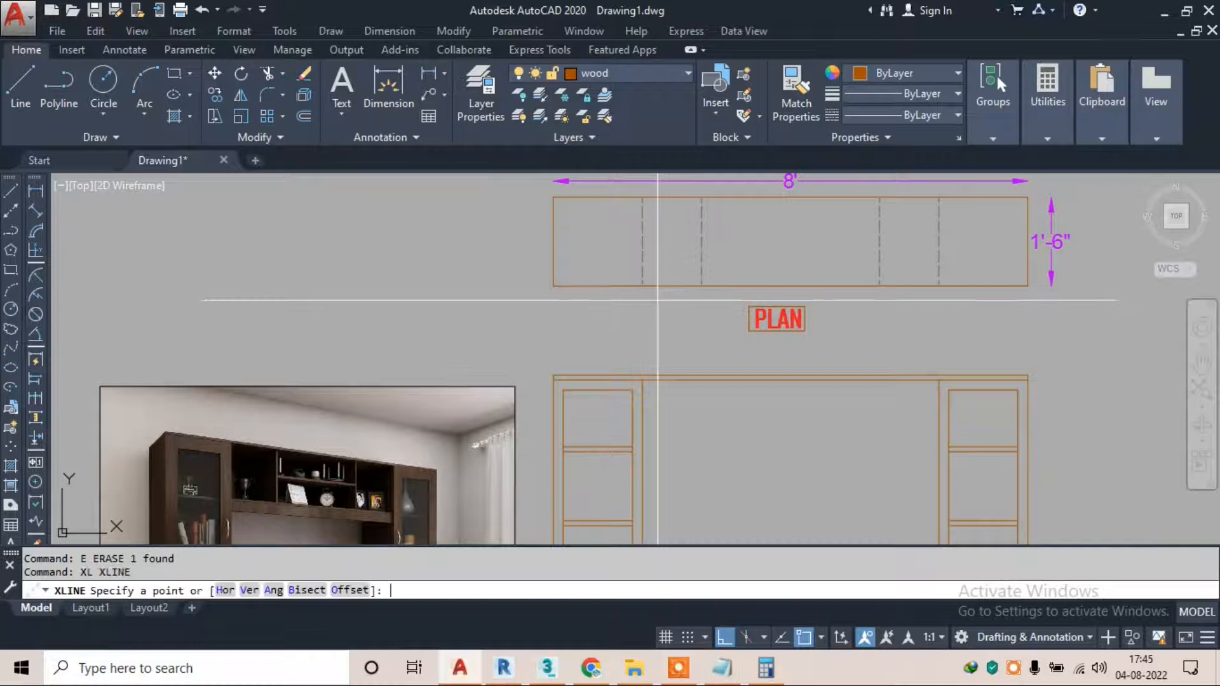
click(702, 438)
key(Escape)
key(Return)
click(879, 285)
click(883, 462)
key(Escape)
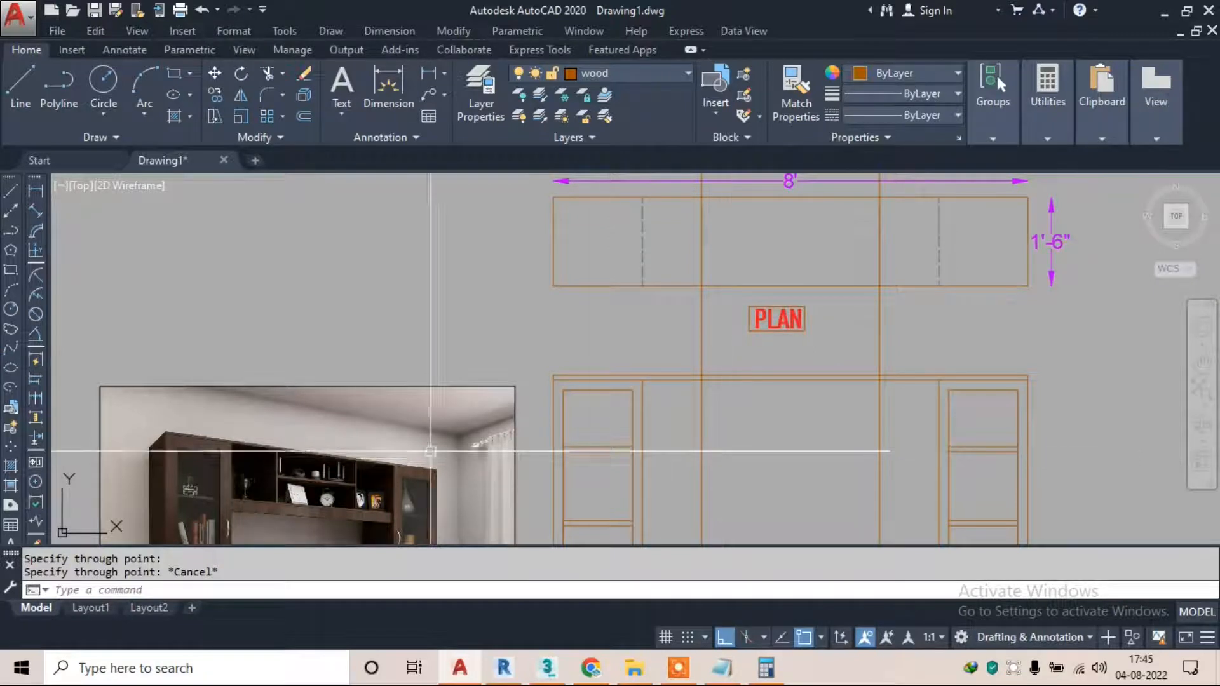
Draw the middle bay's shelf as two horizontal lines level with the upper door shelf, reaching from the left door to the right one
middle_drag(289, 458, 294, 332)
scroll(224, 374, up, 2)
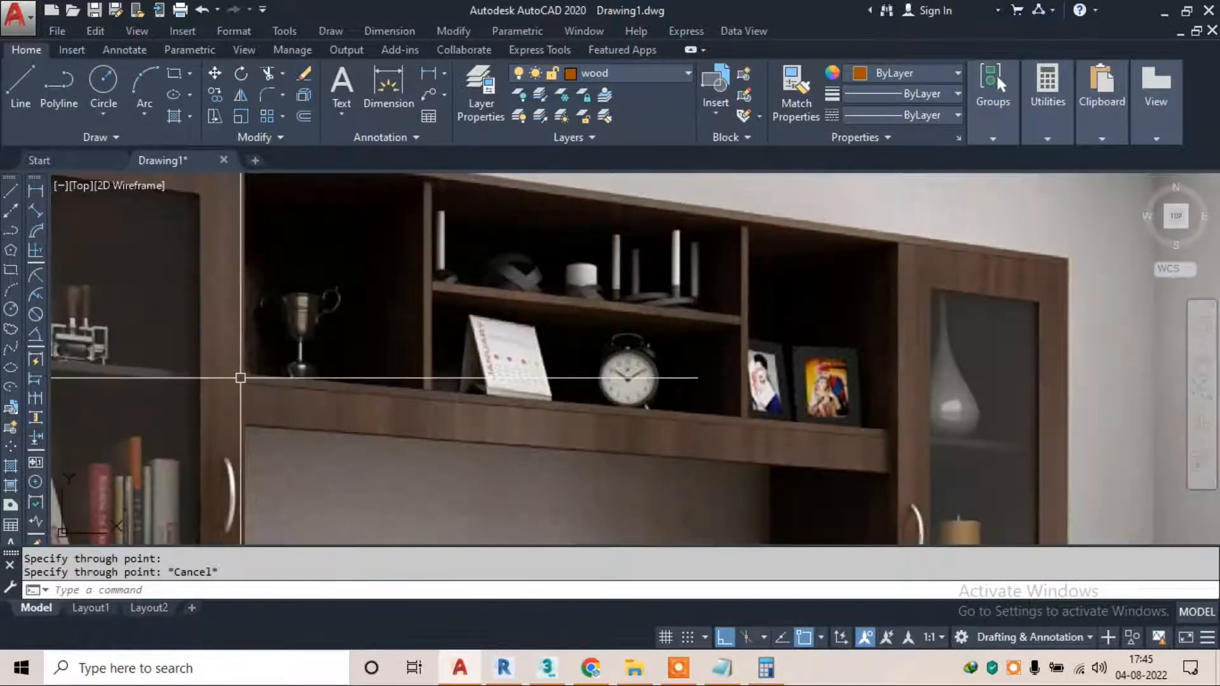
scroll(305, 382, down, 5)
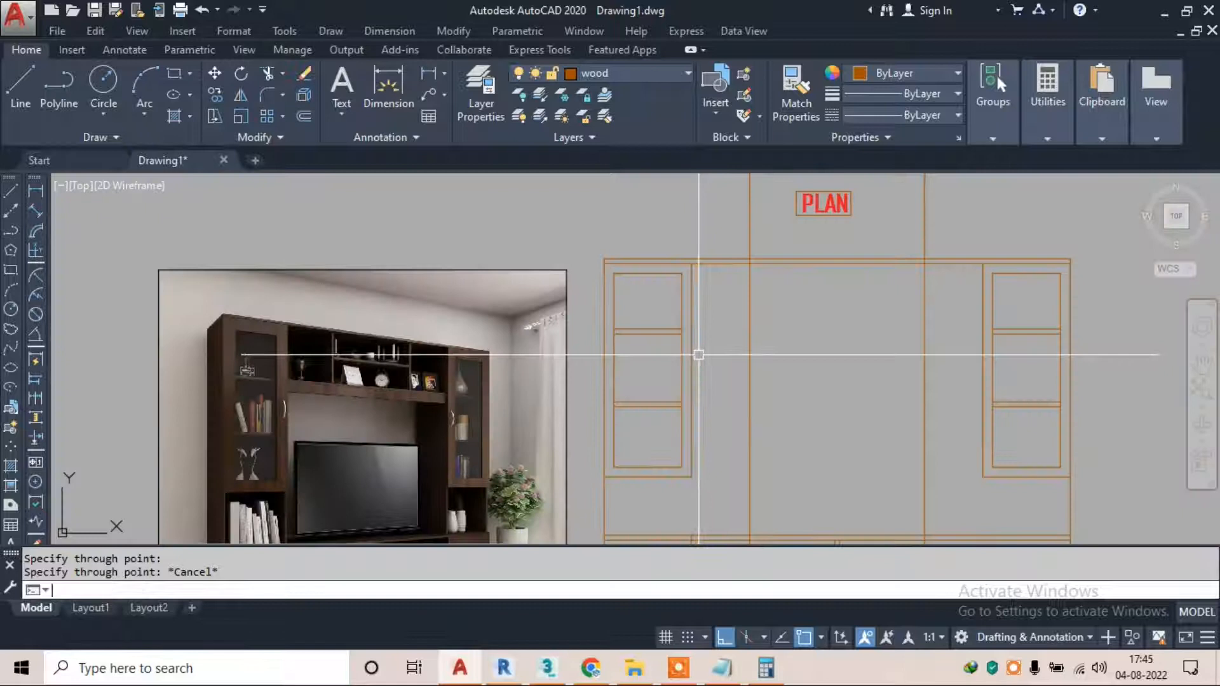
text(l)
key(Return)
scroll(705, 332, up, 2)
click(664, 327)
middle_drag(1086, 324, 935, 320)
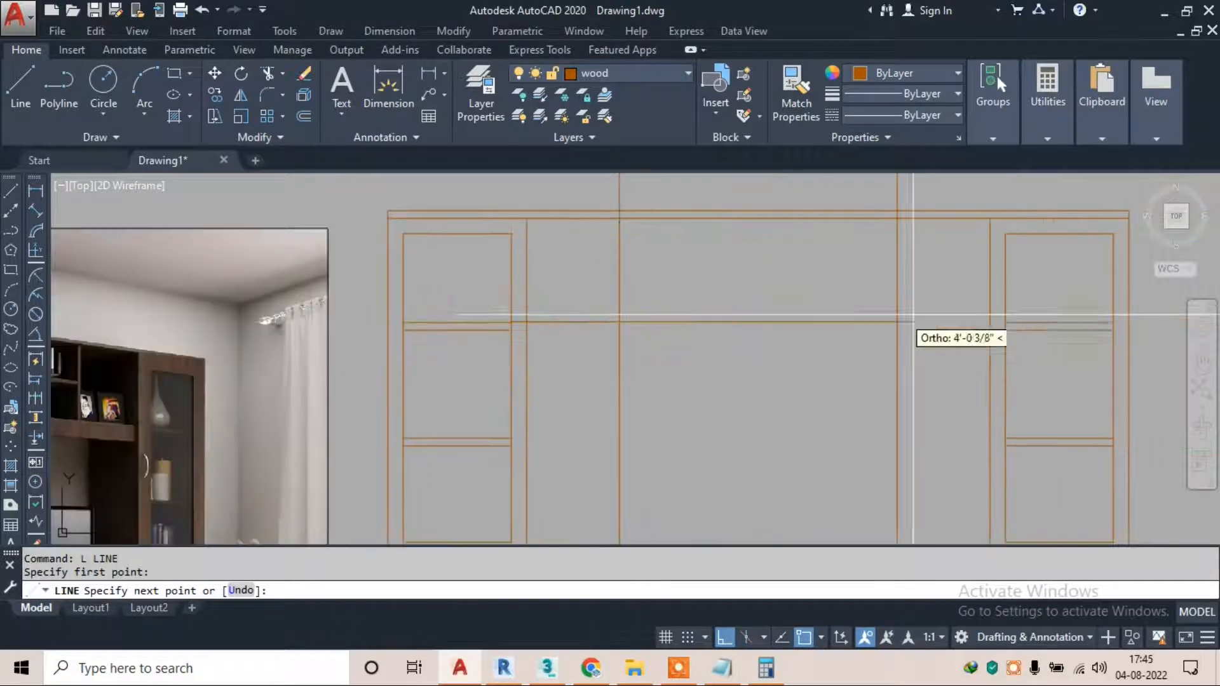
click(992, 322)
key(Escape)
key(Return)
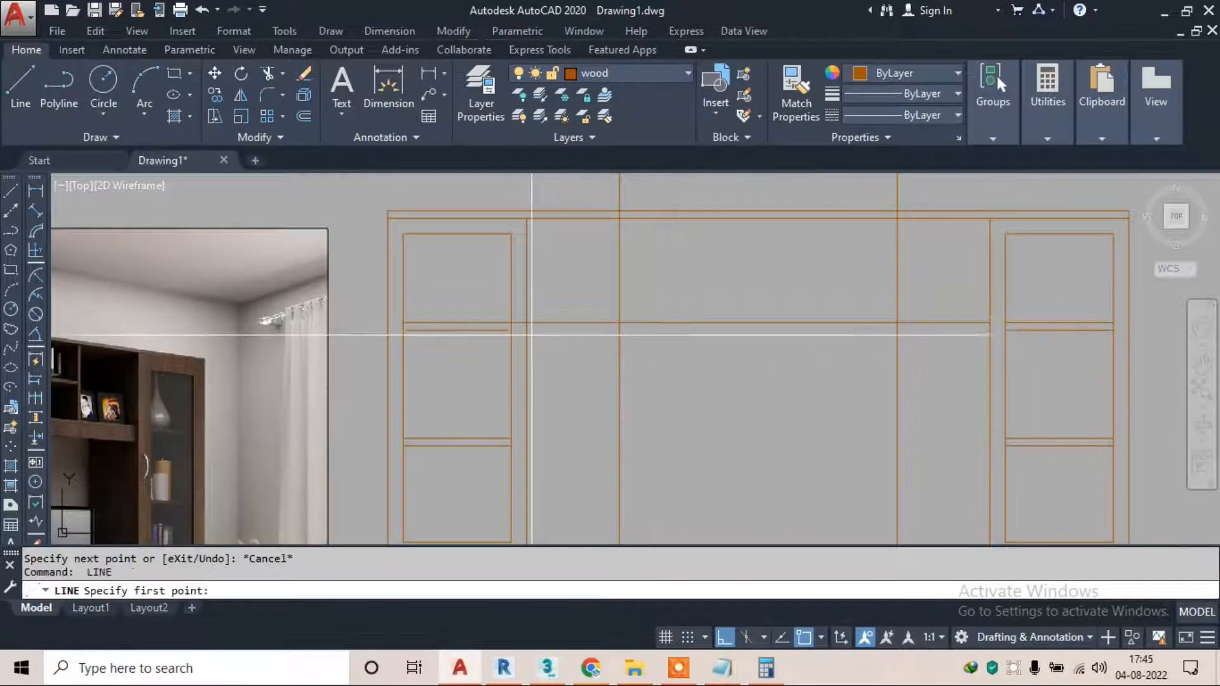
click(510, 330)
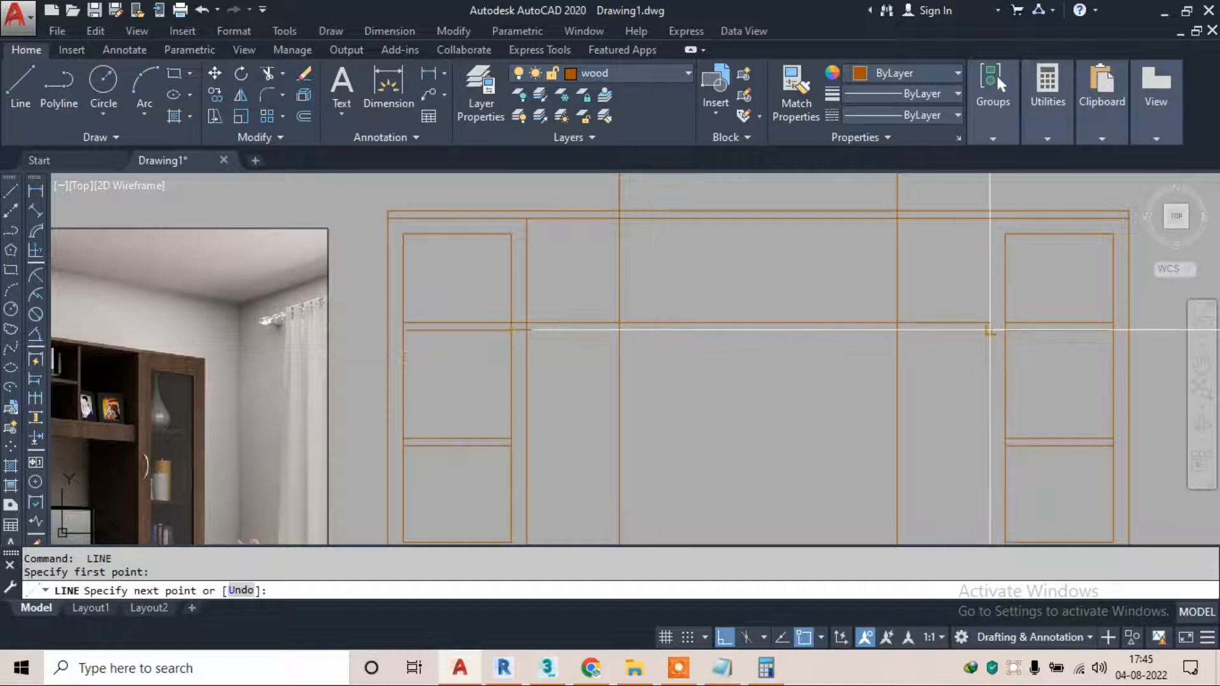
click(988, 329)
key(Escape)
Trim the two vertical construction lines below the middle shelf and at the top board of the elevation
text(TR)
key(Return)
click(950, 359)
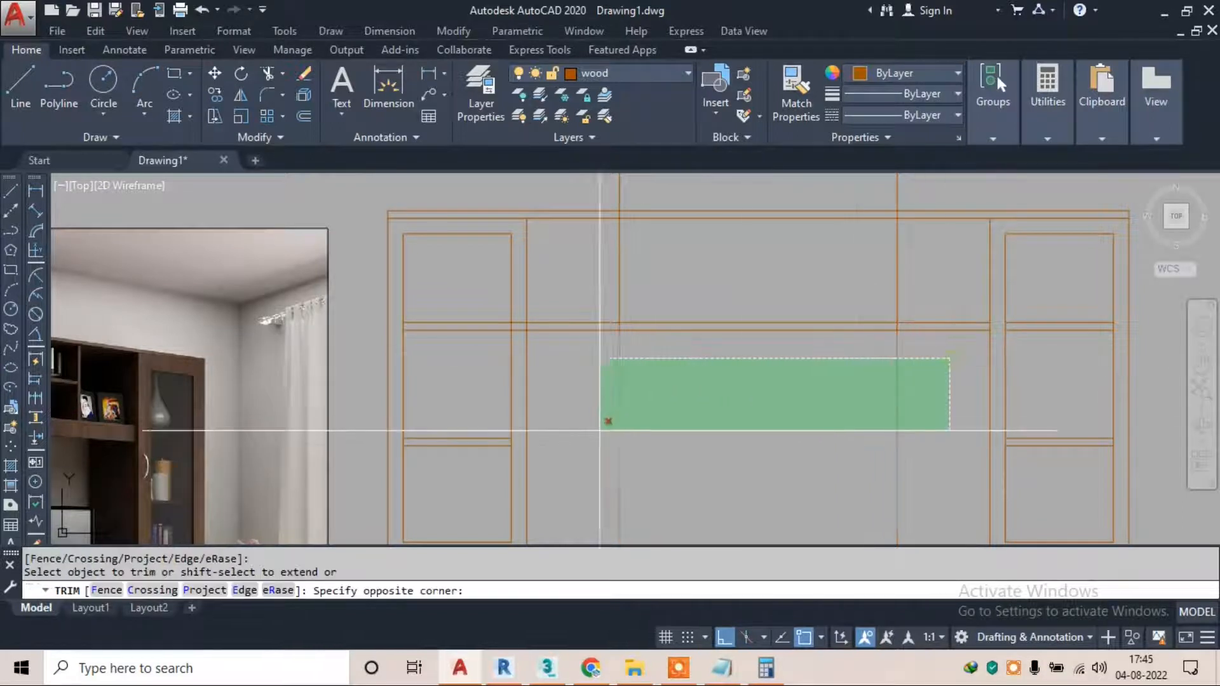
scroll(743, 375, down, 2)
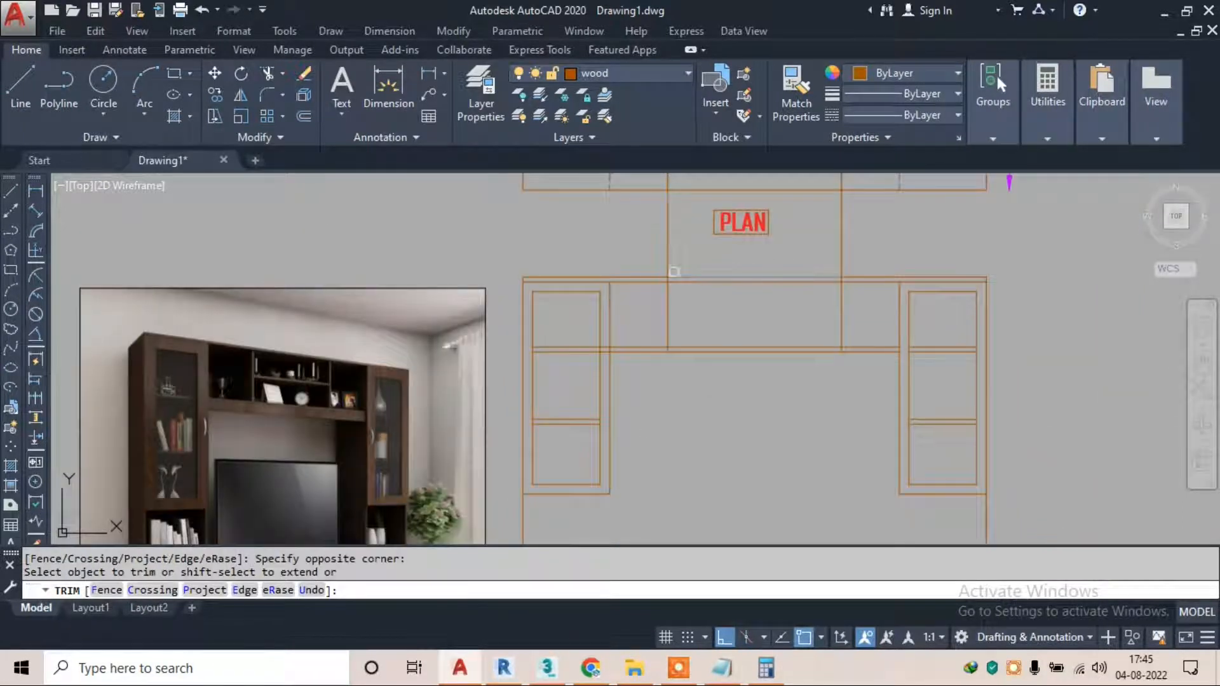
scroll(861, 269, up, 5)
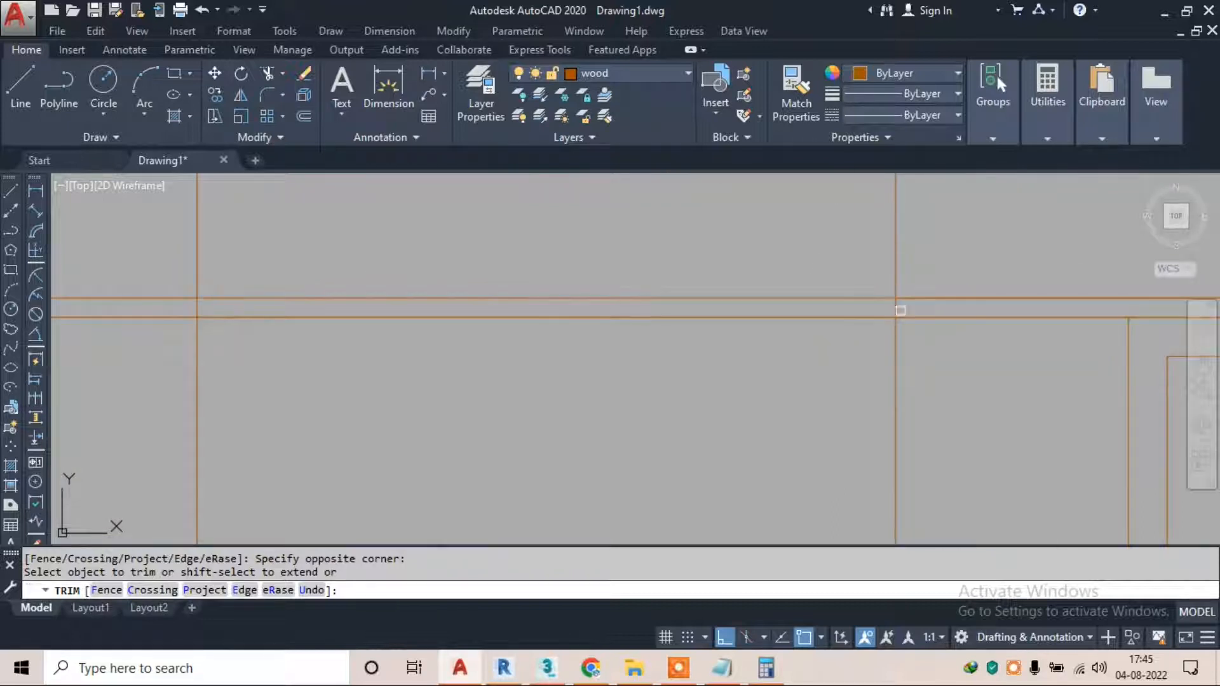
scroll(496, 315, down, 3)
scroll(451, 295, up, 3)
scroll(664, 419, down, 10)
key(Escape)
Erase the two leftover construction line pieces above the elevation
click(746, 270)
click(518, 313)
text(e)
key(Return)
Trim the end of the left divider line that runs into the thickness of the middle shelf
scroll(638, 432, up, 4)
middle_drag(629, 434, 742, 382)
scroll(399, 368, up, 7)
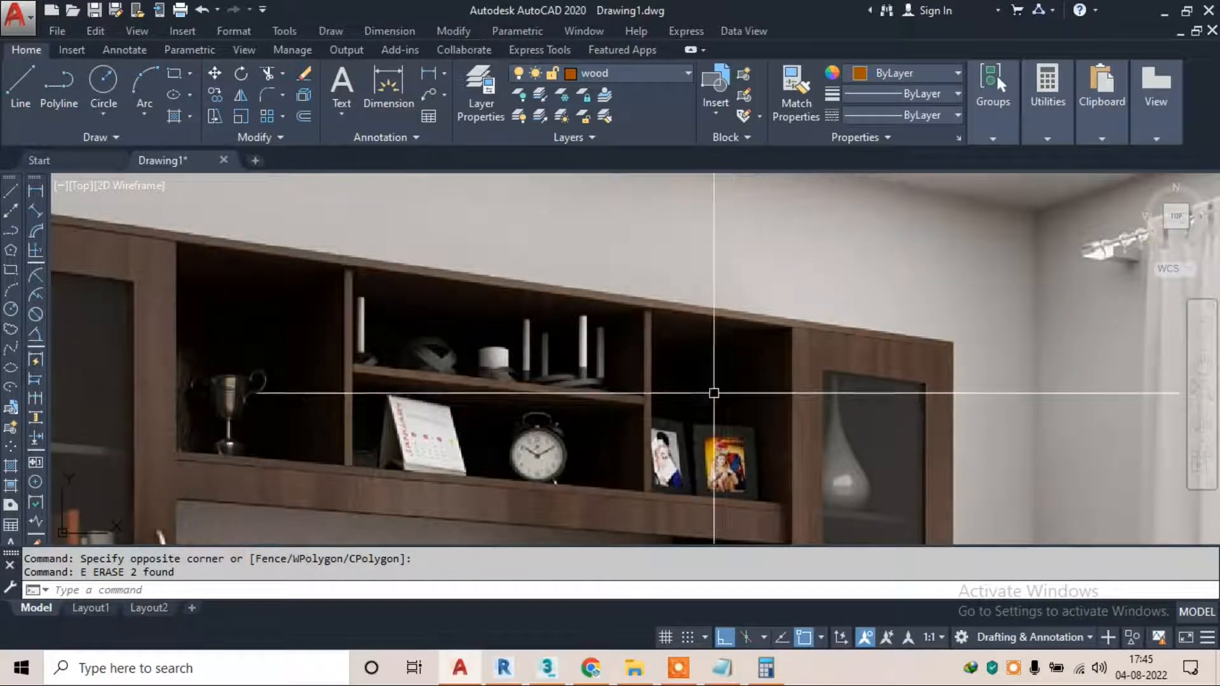
scroll(467, 342, down, 5)
middle_drag(978, 271, 596, 300)
scroll(675, 323, up, 4)
text(t)
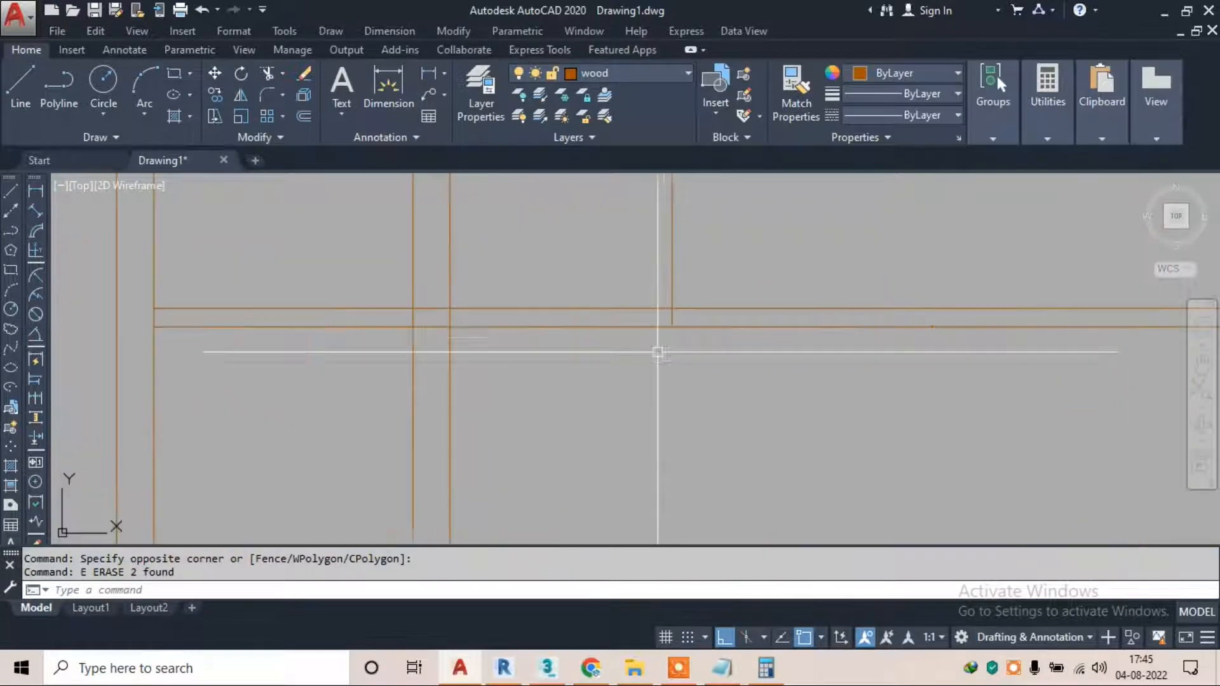
text(r)
key(Return)
key(Return)
key(Escape)
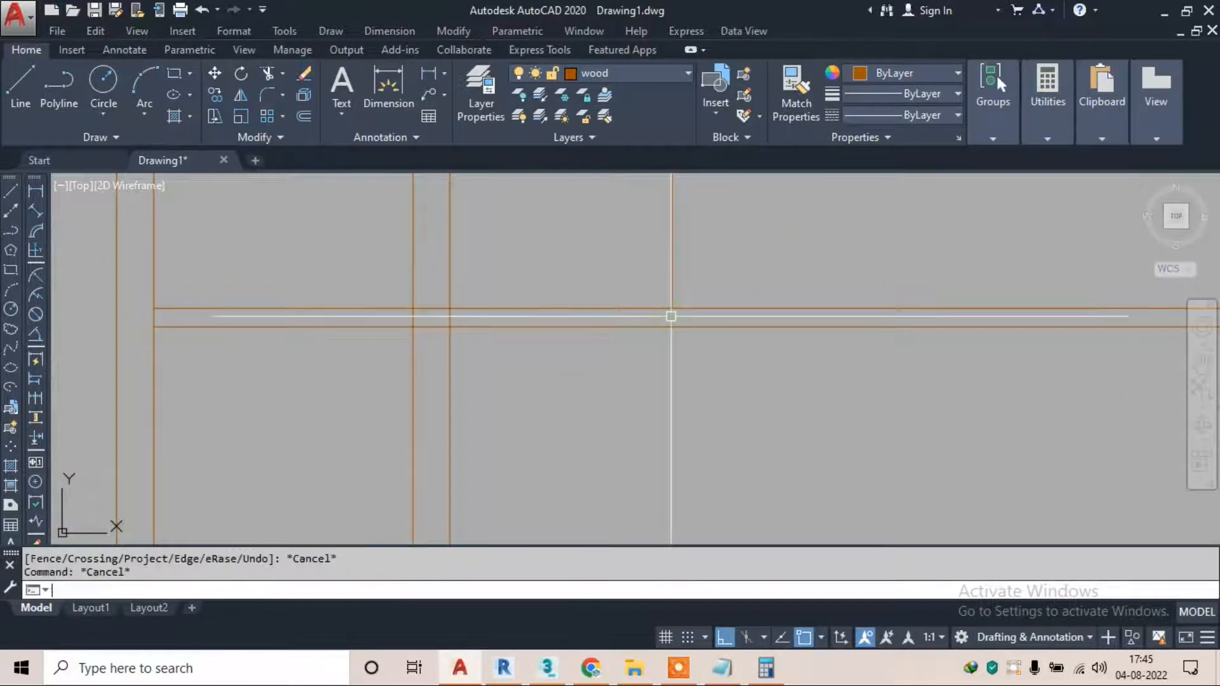
Offset both vertical divider lines in the middle bay by 1" to give the dividers thickness
text(o)
key(Return)
text(1")
key(Return)
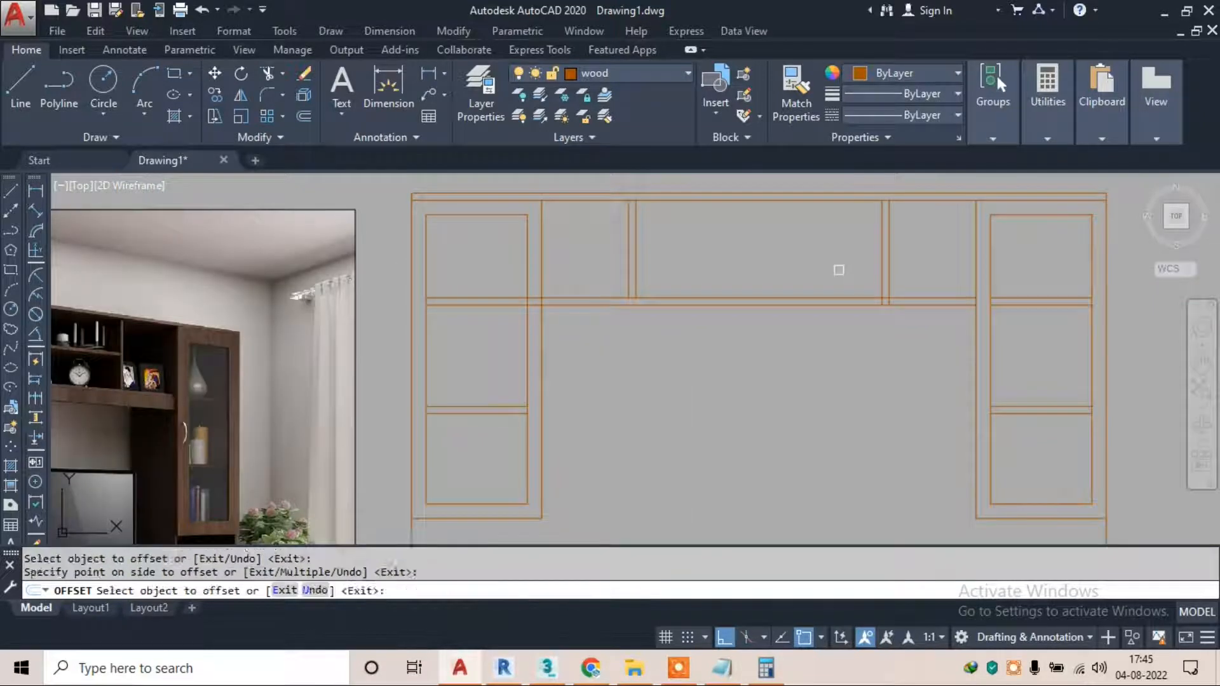
key(Escape)
Trim the right divider's line ends that run into the thickness of the middle shelf
scroll(921, 313, up, 4)
key(Return)
click(845, 292)
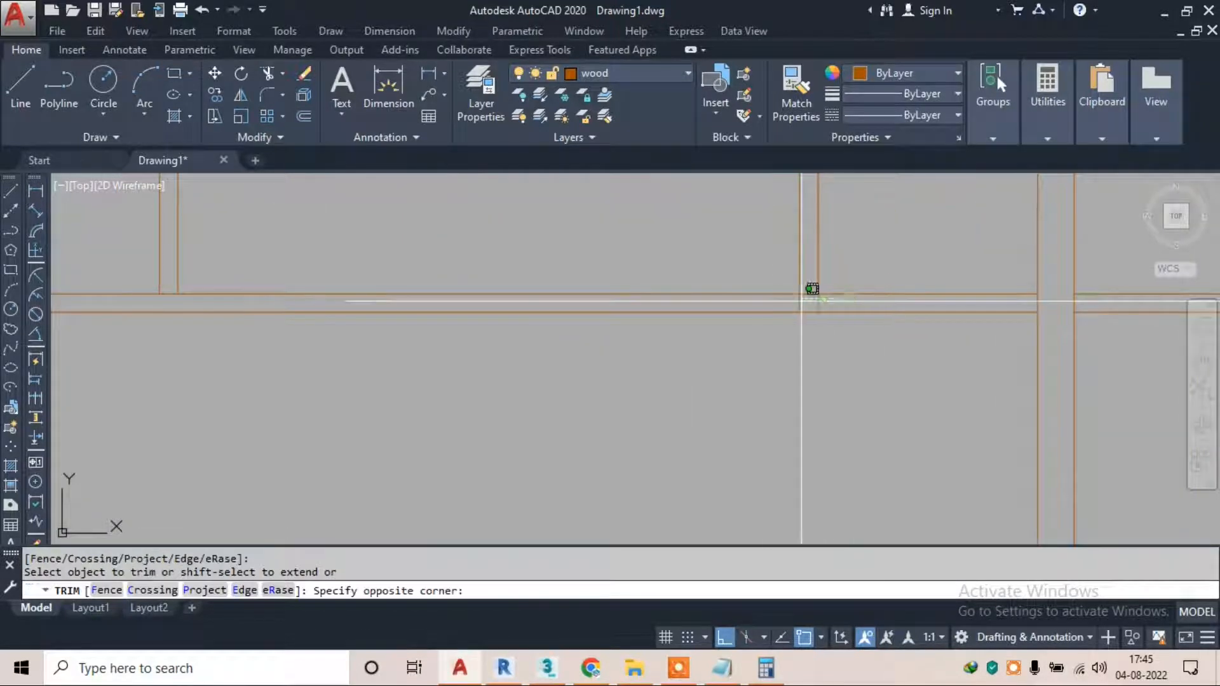
scroll(820, 307, down, 4)
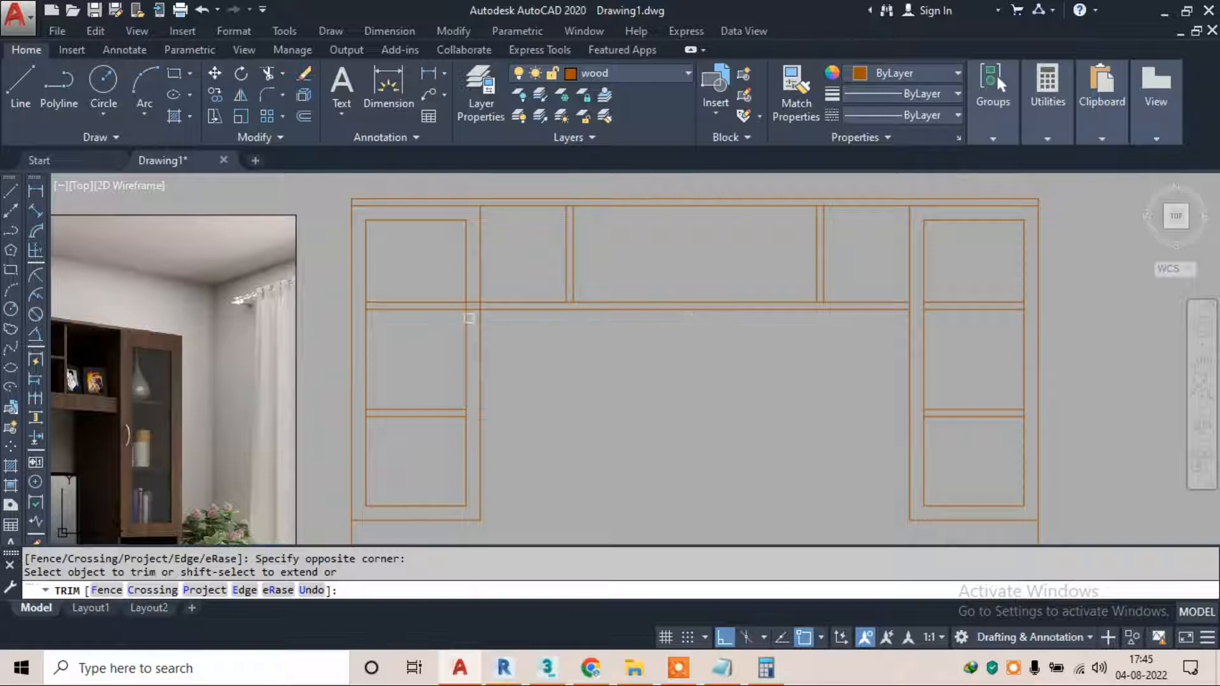
Trim the two middle shelf lines where they cross the inner frame of the left door
scroll(466, 315, up, 5)
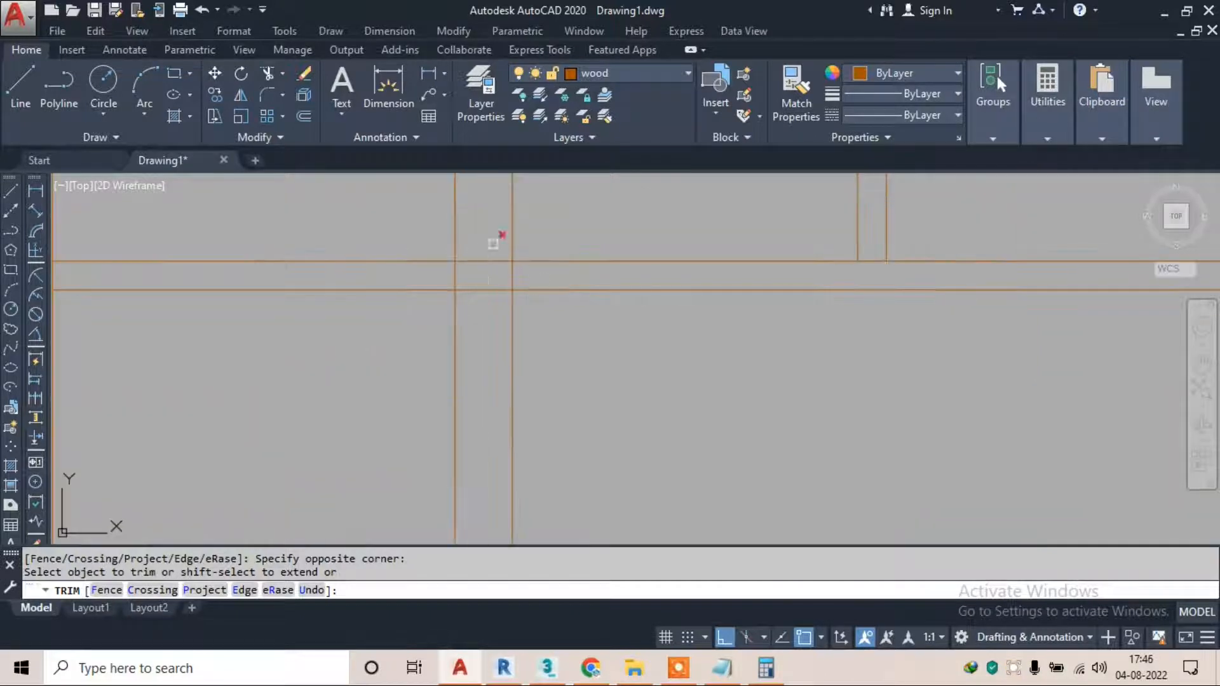
scroll(596, 292, down, 5)
scroll(588, 324, up, 3)
key(Escape)
scroll(594, 346, down, 2)
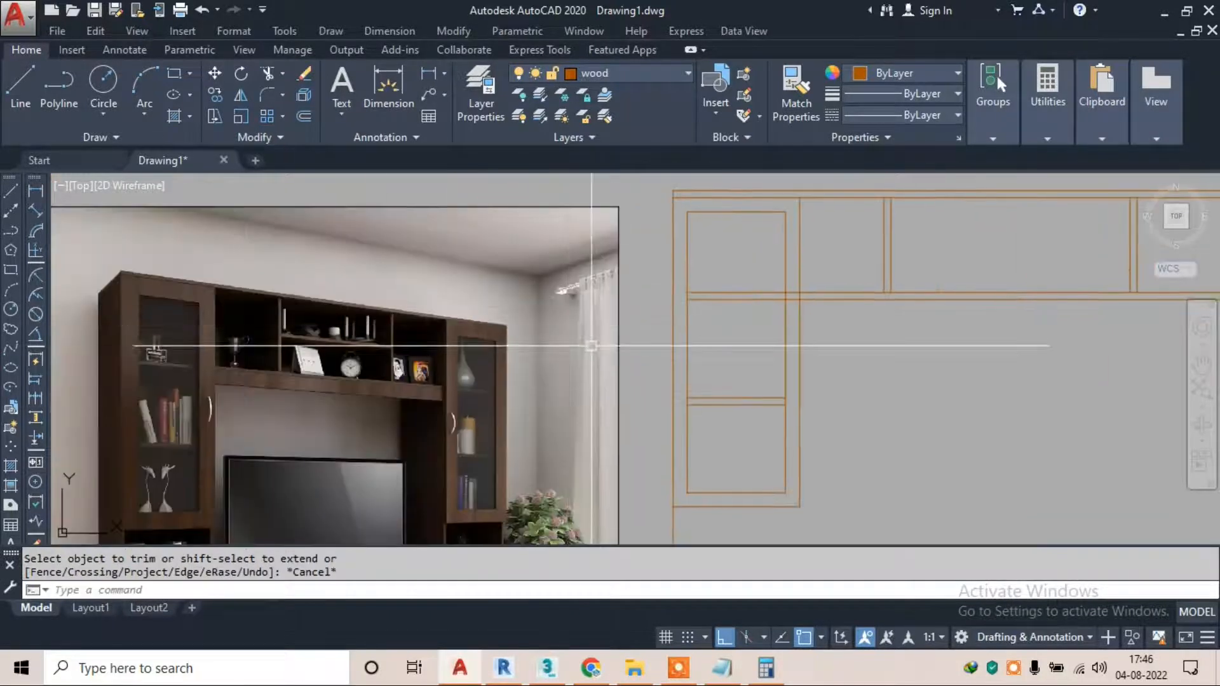
key(Return)
key(Return)
scroll(792, 300, up, 8)
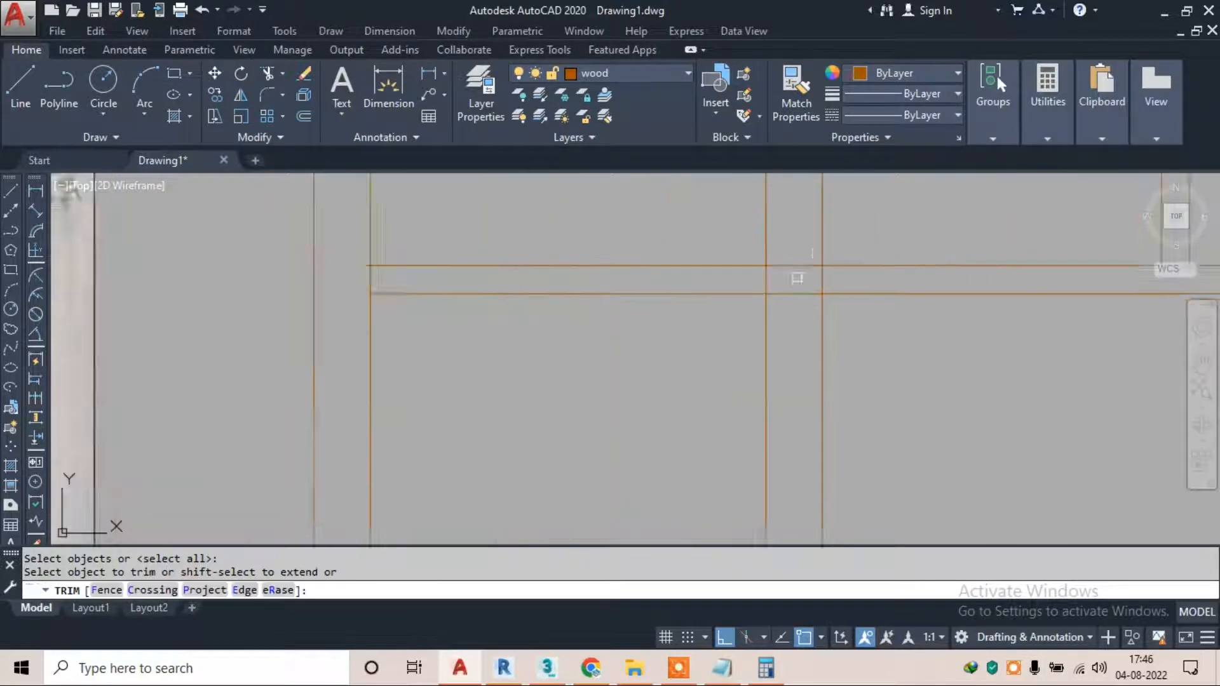
click(802, 275)
click(787, 312)
scroll(757, 290, down, 12)
key(Escape)
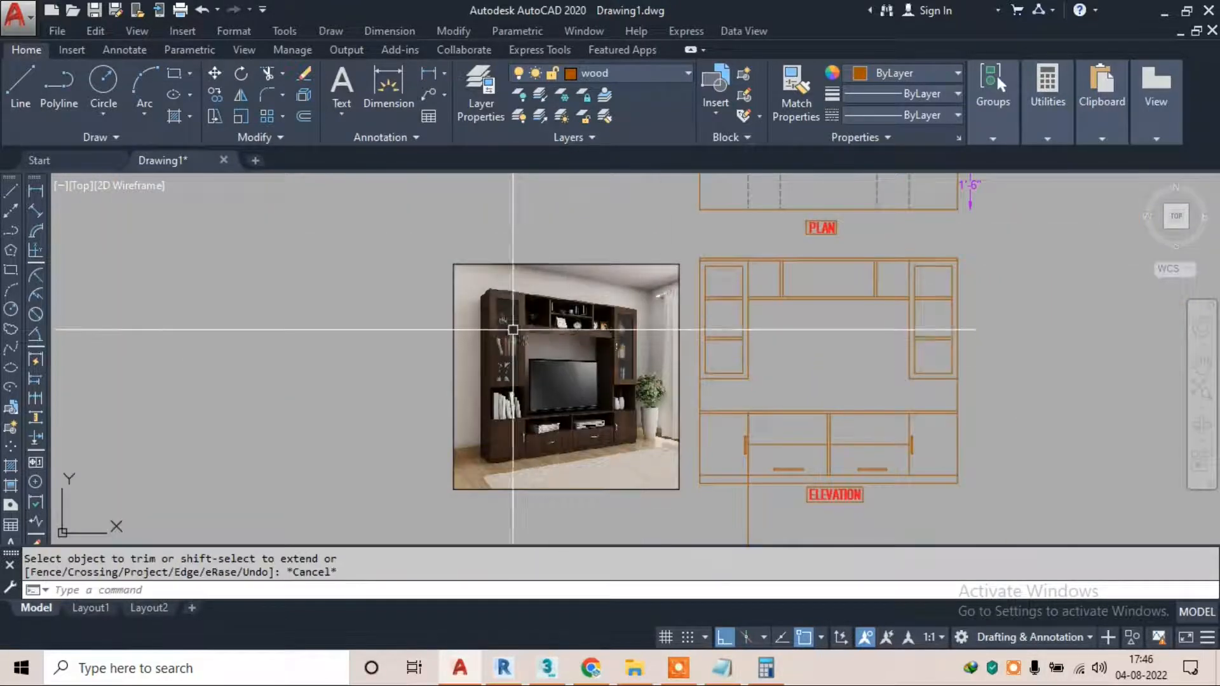
Draw a horizontal line between the two dividers at about mid-height for the small upper shelf
scroll(553, 320, up, 4)
scroll(474, 309, up, 4)
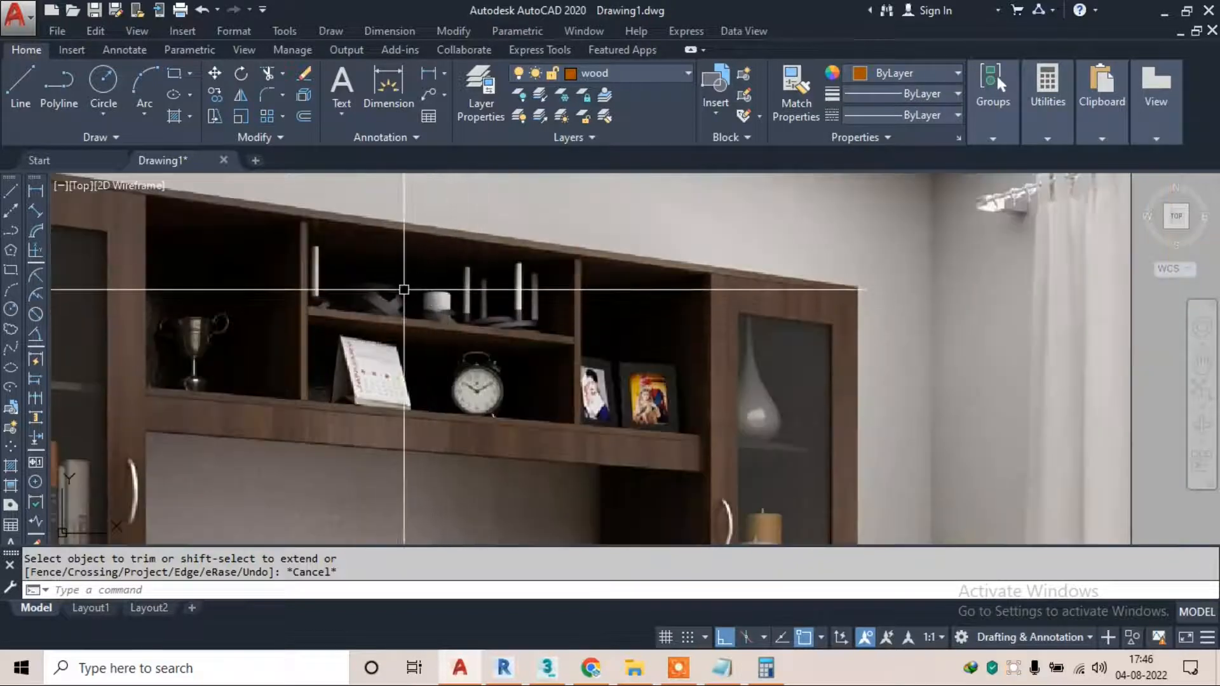
scroll(436, 381, down, 6)
scroll(803, 310, up, 4)
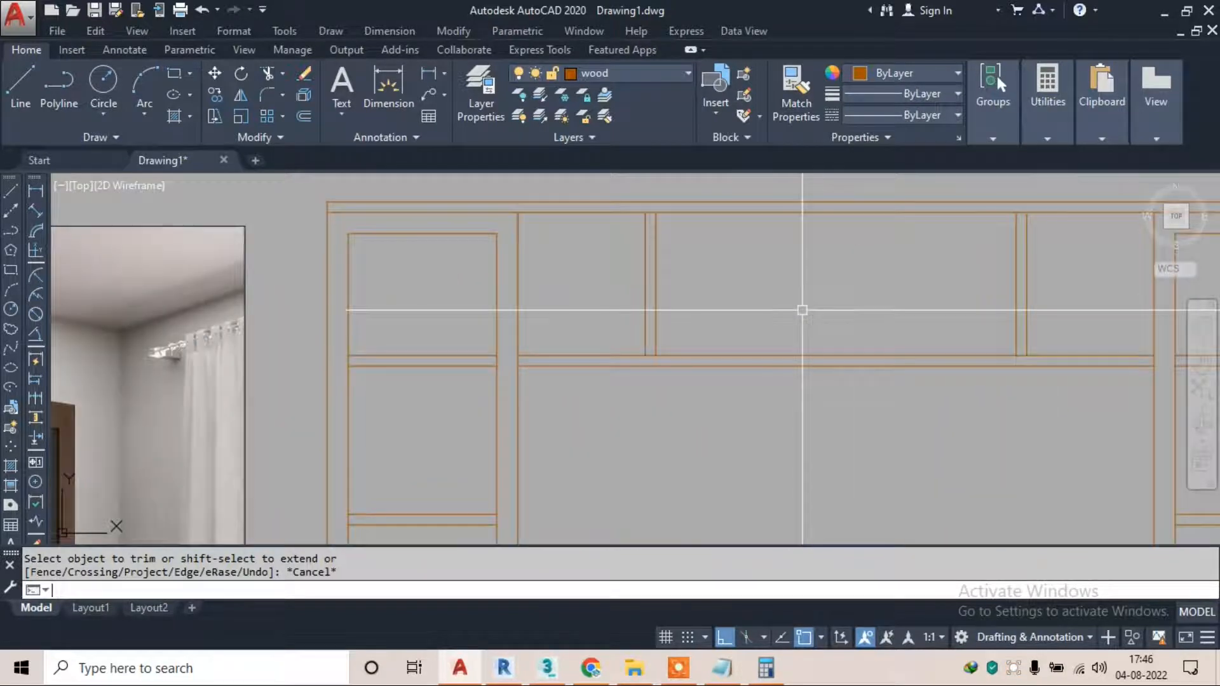
text(l)
key(Return)
click(655, 280)
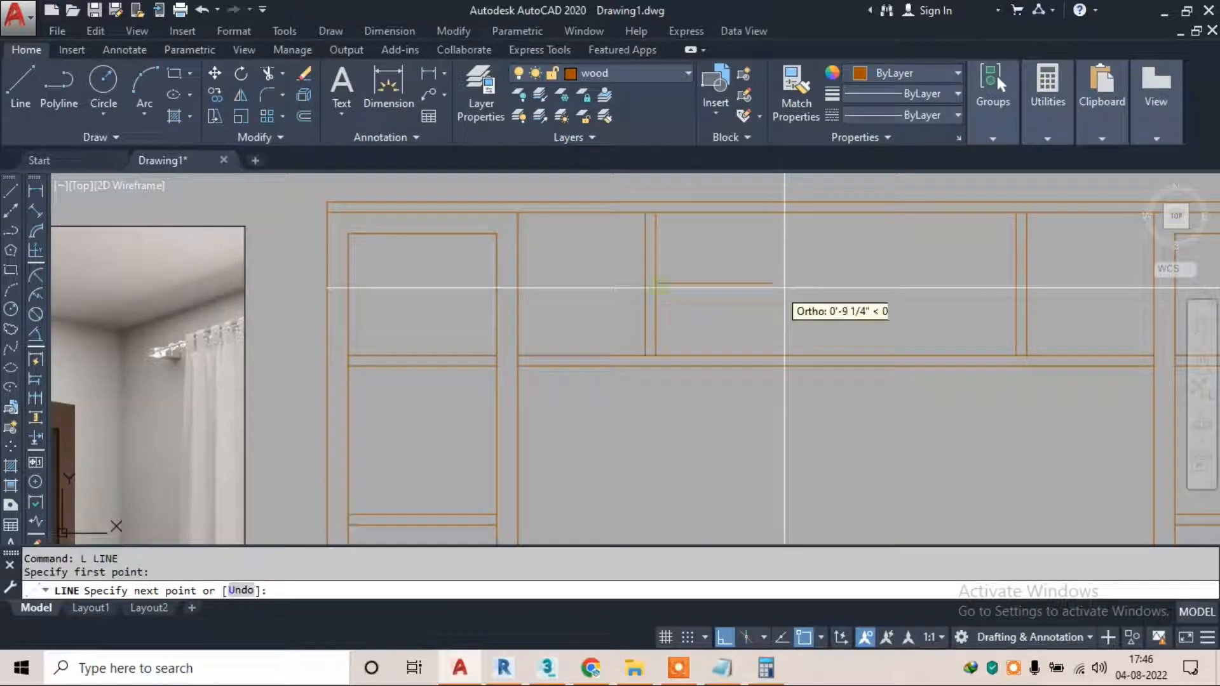
click(1015, 283)
key(Escape)
Offset the line between the dividers 0.5" to both sides and erase the original centre line
text(o)
key(Return)
text(0.5")
key(Return)
scroll(698, 283, up, 2)
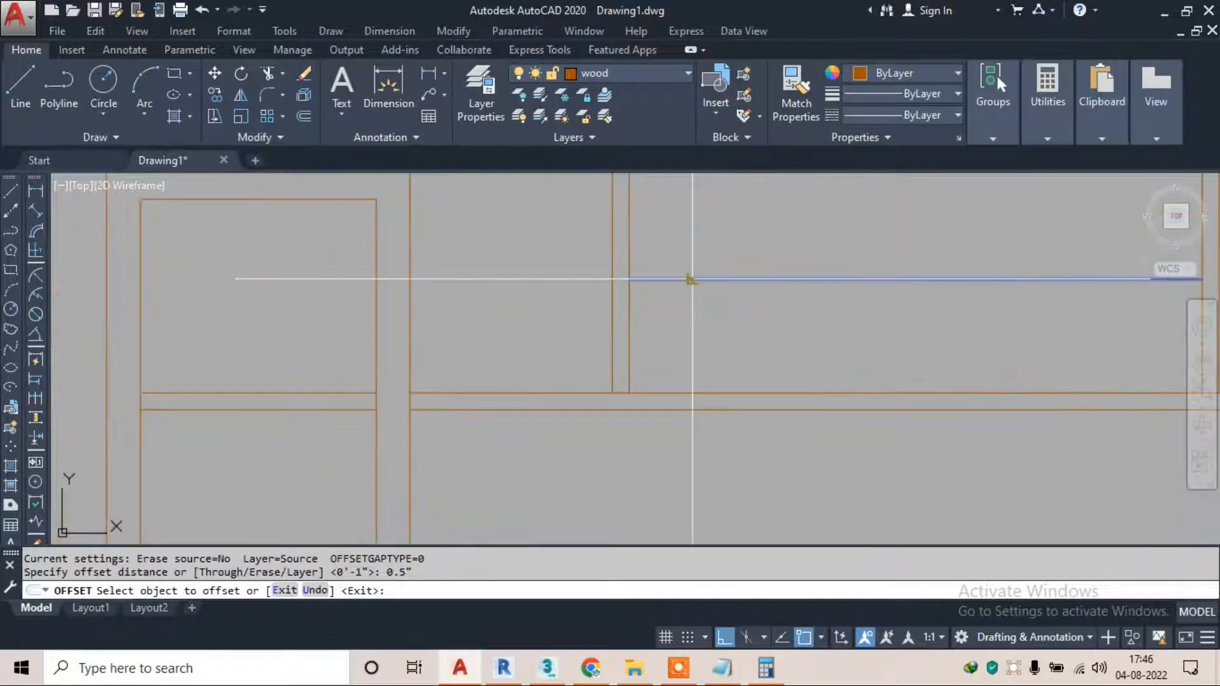
click(684, 275)
click(684, 277)
click(683, 278)
click(695, 279)
key(Escape)
click(695, 280)
text(e)
key(Return)
scroll(705, 343, down, 4)
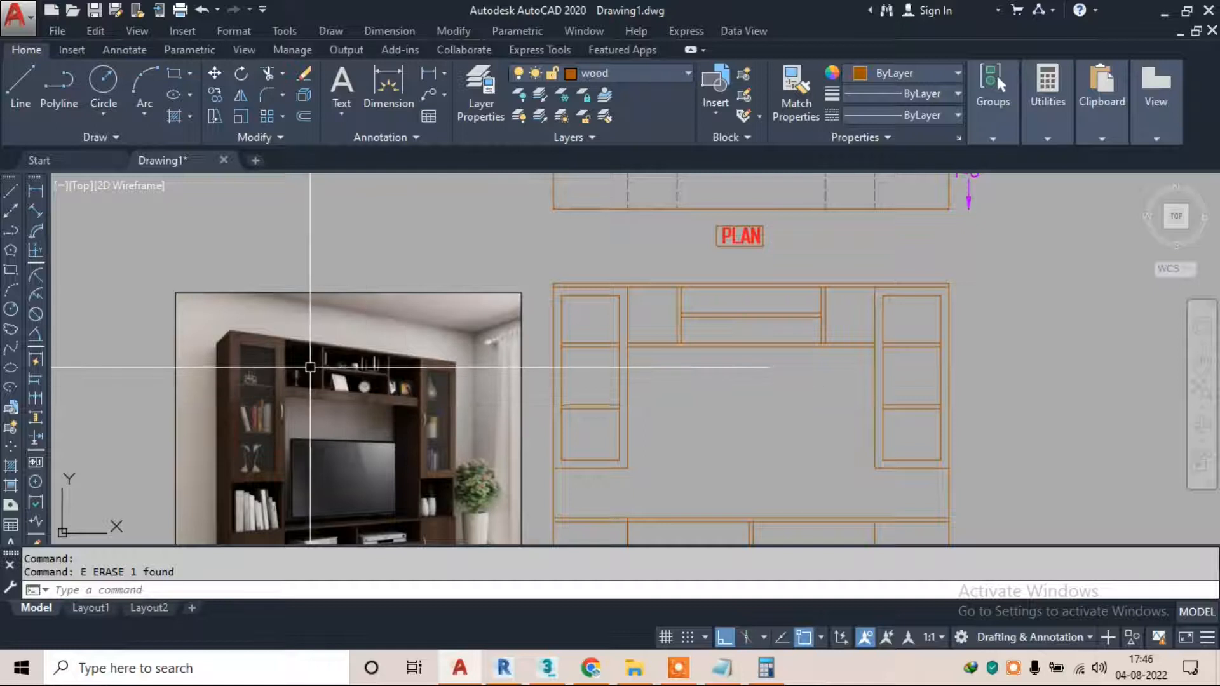
scroll(313, 362, up, 2)
middle_drag(819, 337, 653, 293)
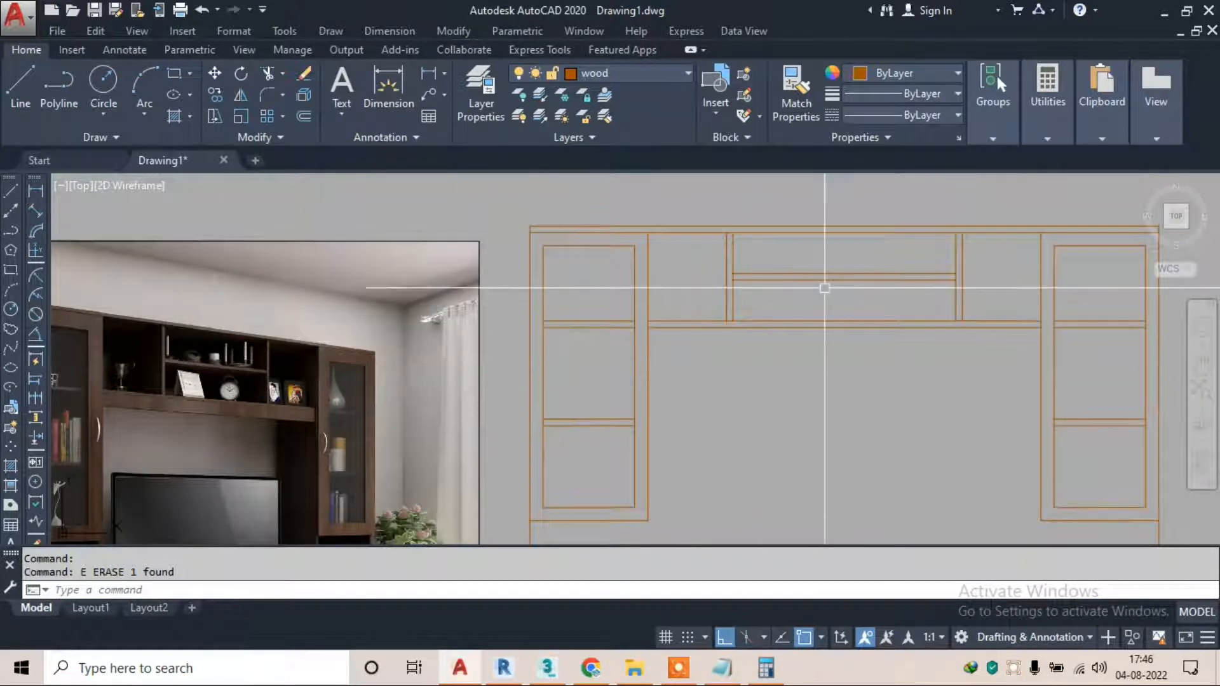
scroll(818, 295, down, 4)
middle_drag(772, 242, 727, 351)
scroll(760, 334, up, 2)
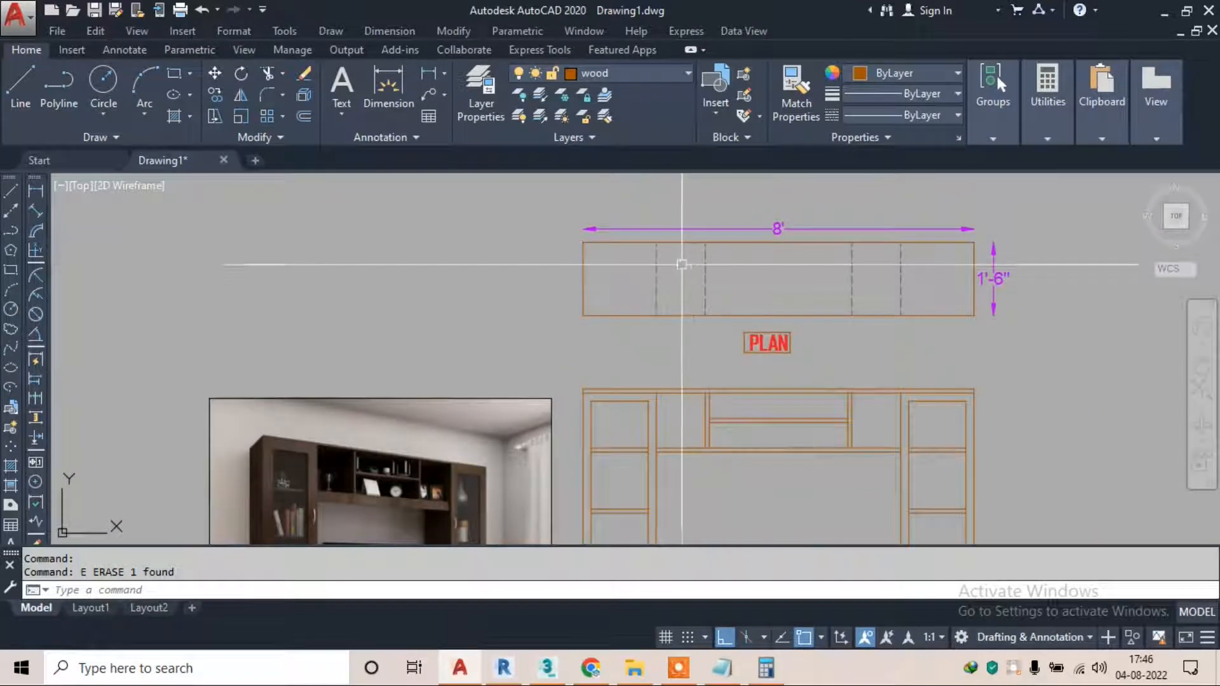
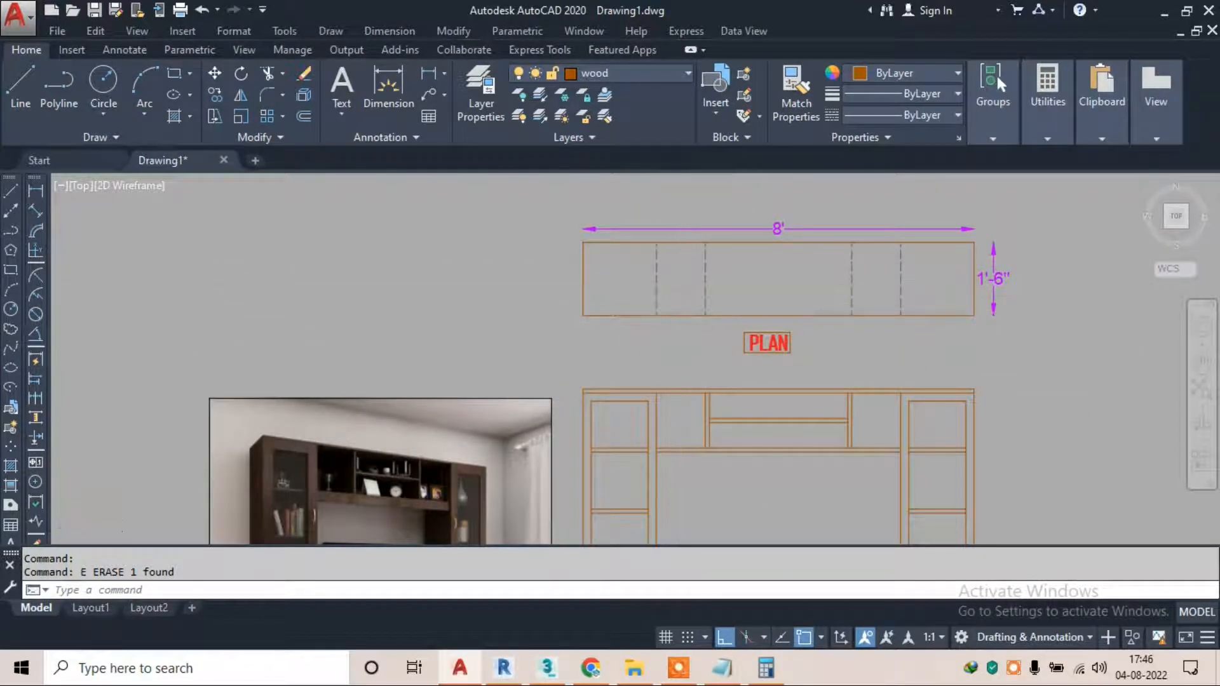
Erase the stray vertical line that extends below the base of the elevation
scroll(669, 310, up, 2)
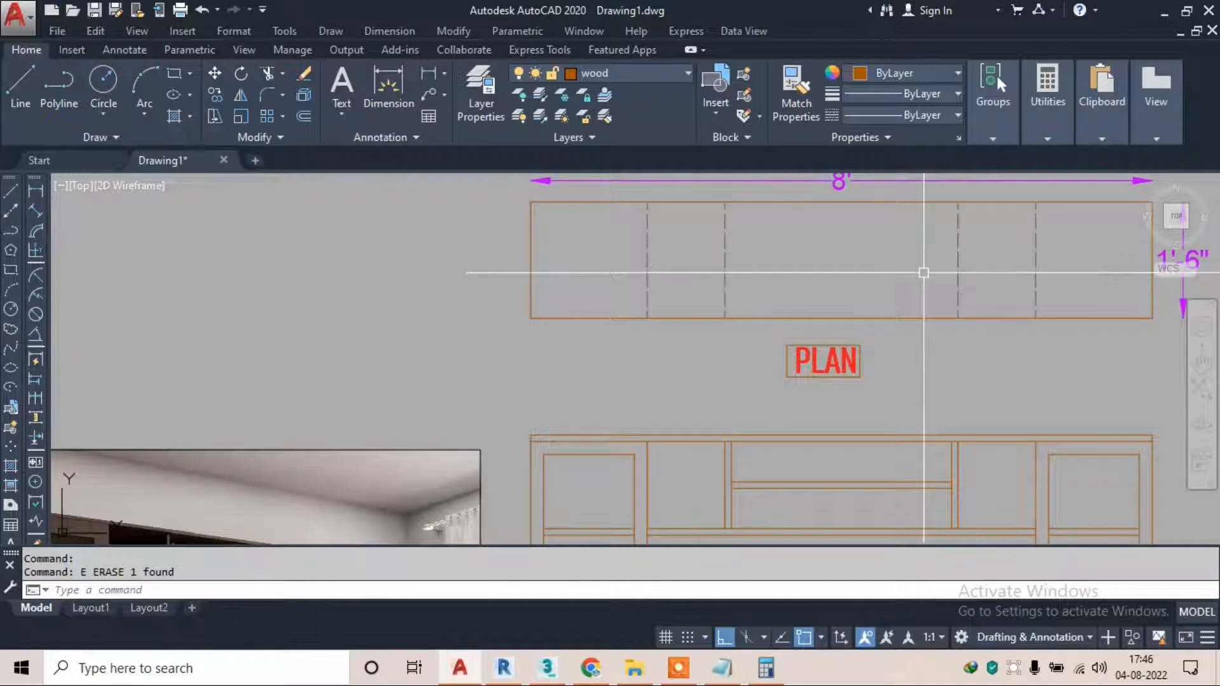
scroll(920, 376, down, 4)
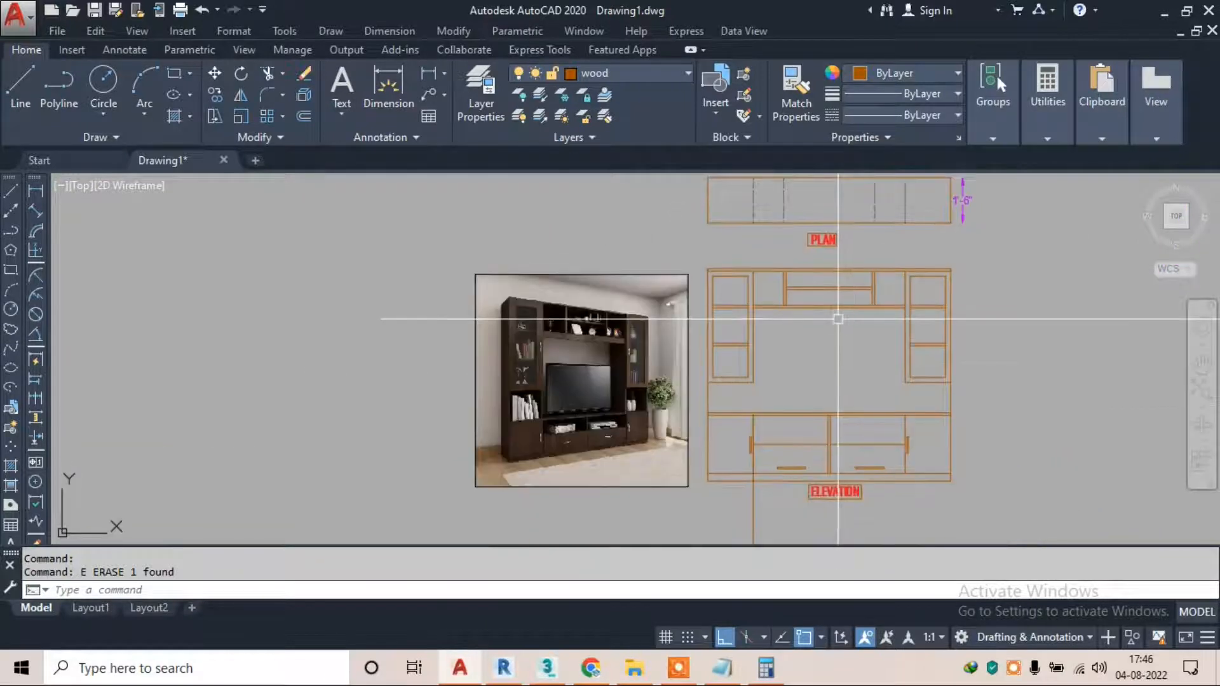
click(751, 413)
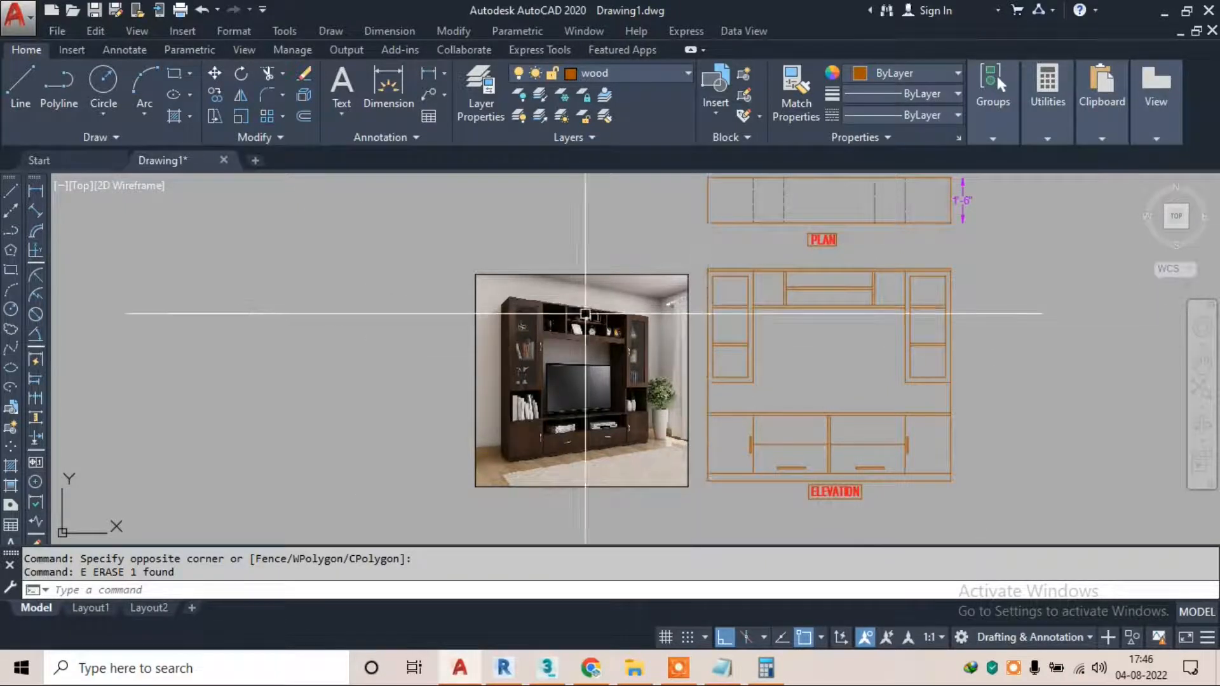
Offset the lower line of the middle shelf 3" downward to form the front panel beneath the open shelving
scroll(536, 349, up, 6)
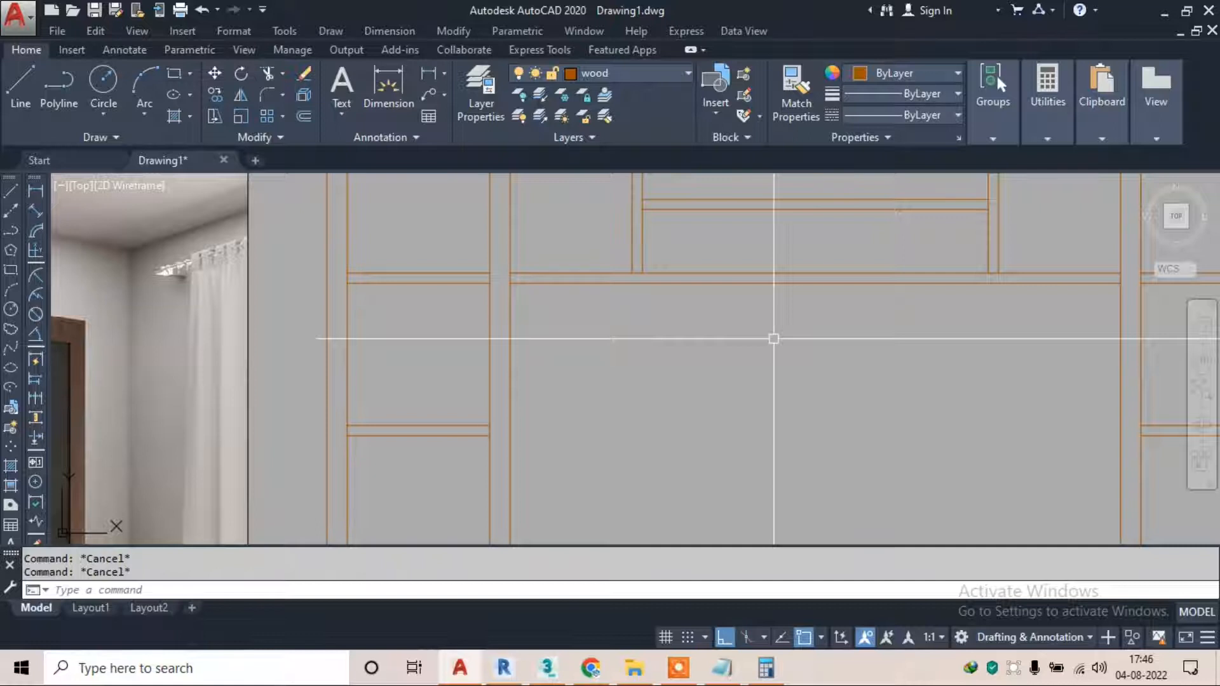
text(o)
key(Return)
text(3")
key(Return)
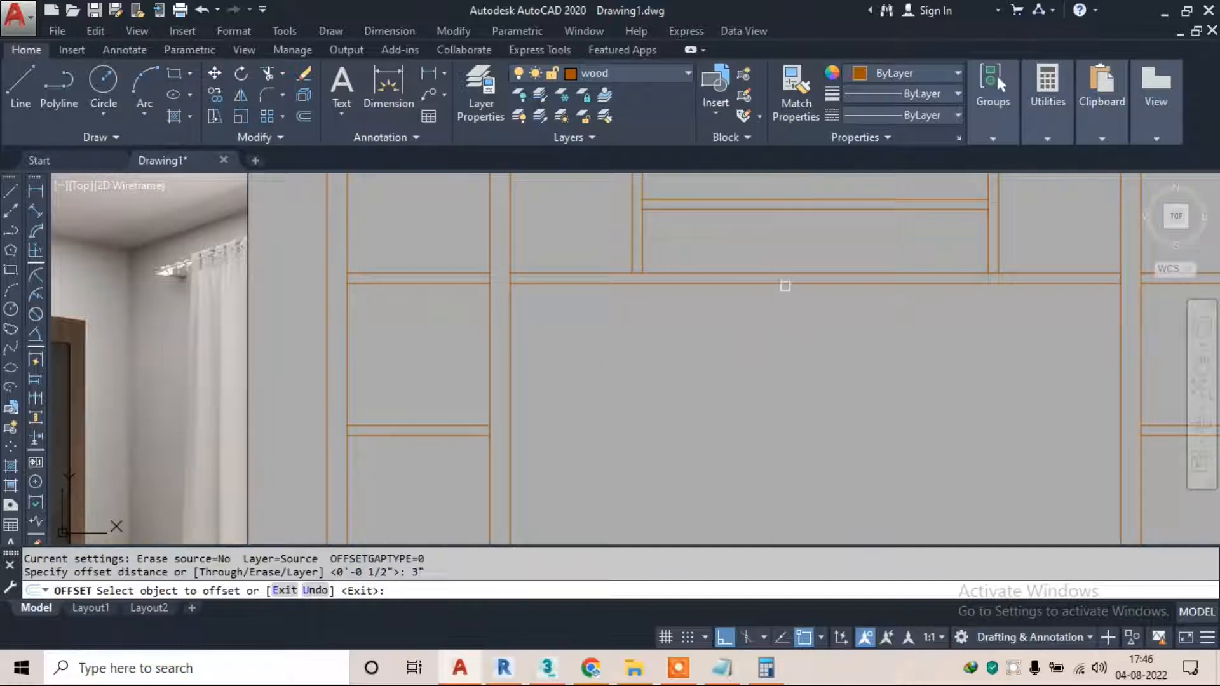
click(786, 286)
click(790, 315)
scroll(846, 267, down, 3)
key(Escape)
Draw a narrow vertical rectangle as the handle on the inner frame of the left glass door, following the reference photo
scroll(391, 317, up, 5)
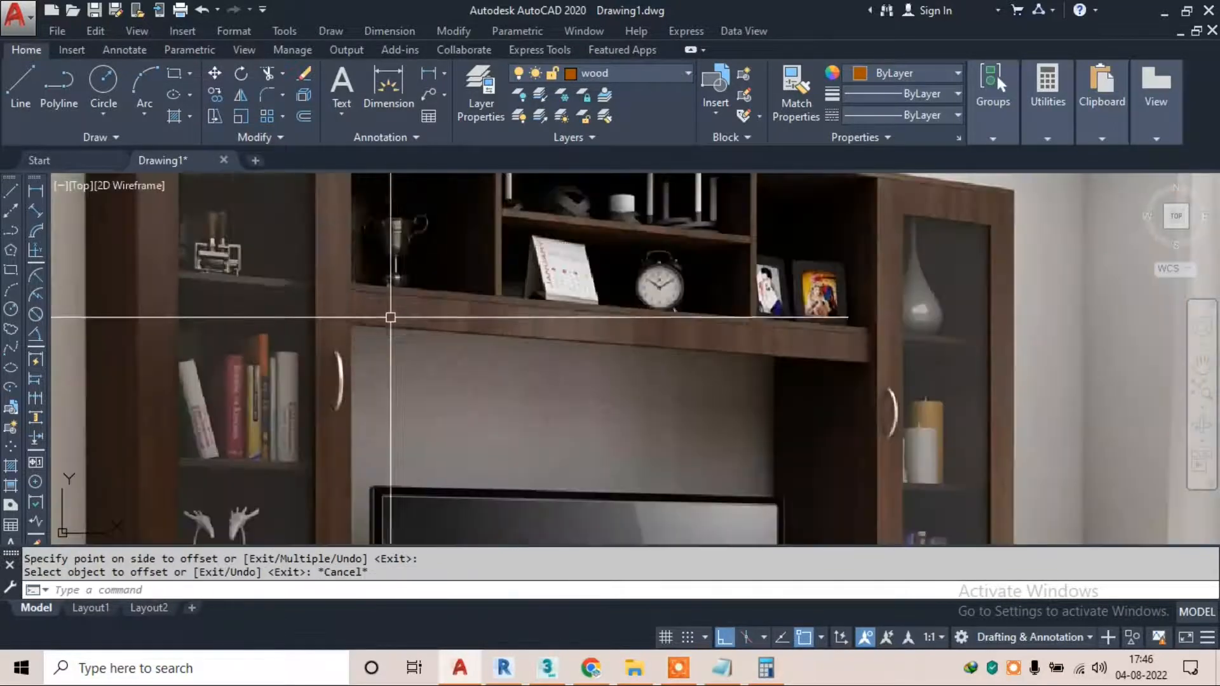
scroll(441, 308, down, 4)
scroll(444, 307, up, 3)
scroll(457, 321, down, 3)
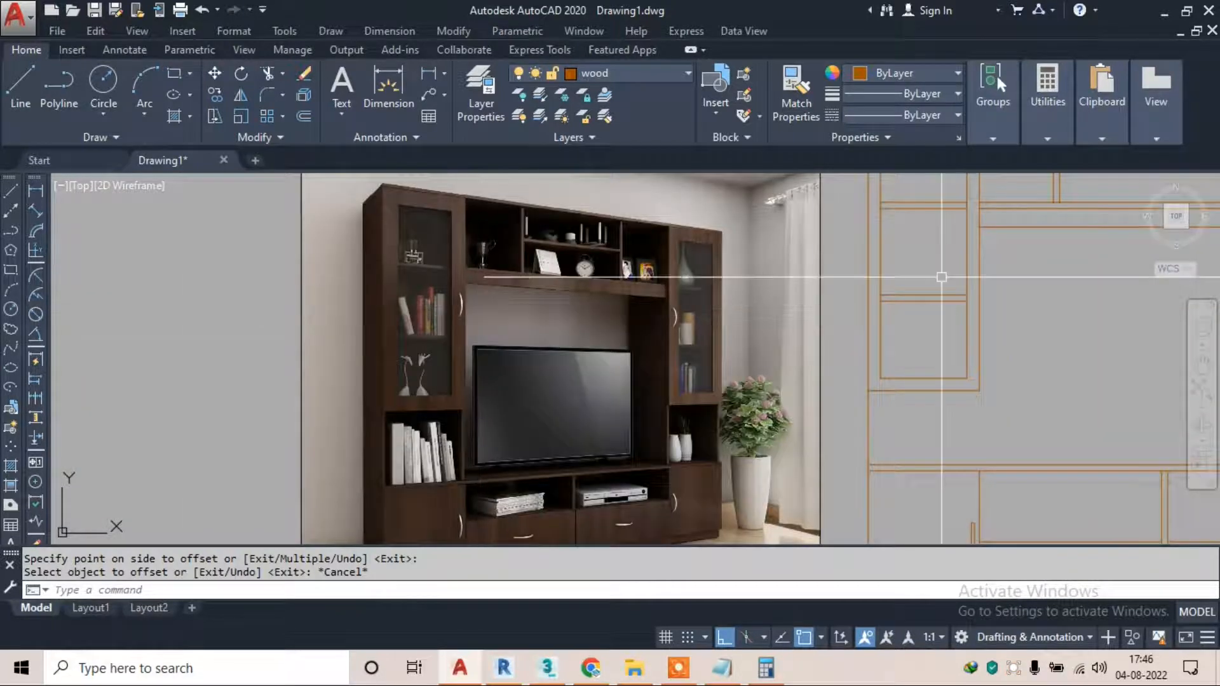
middle_drag(939, 273, 798, 349)
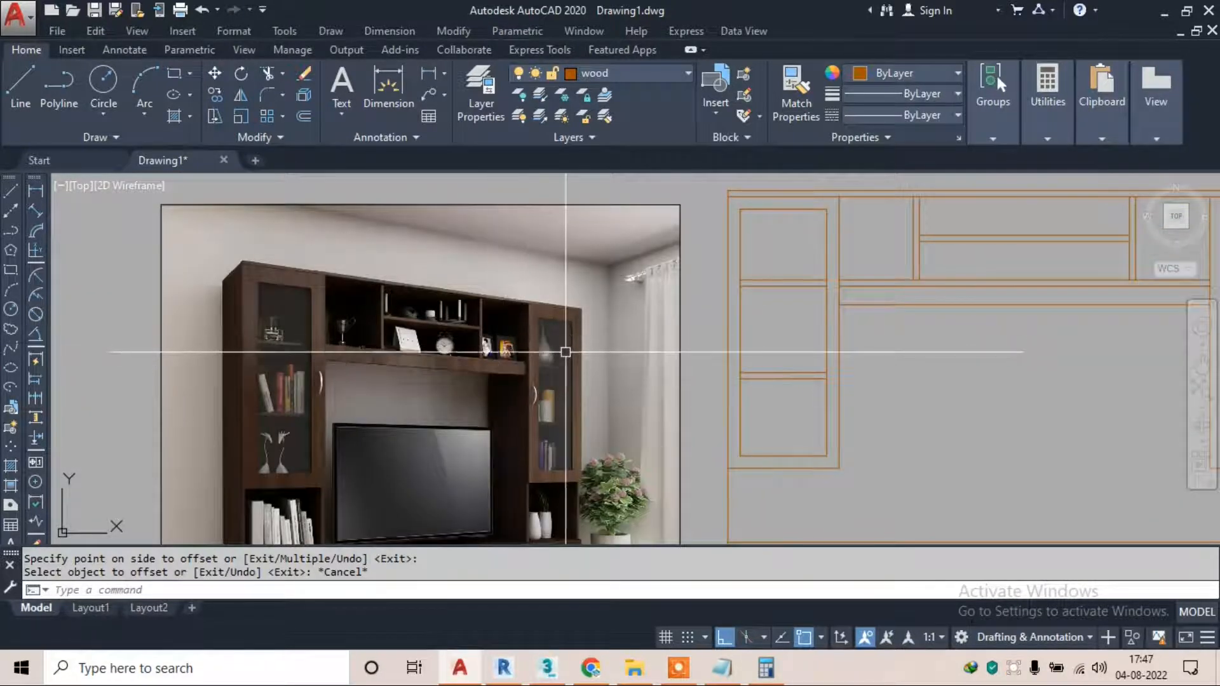
scroll(845, 337, up, 2)
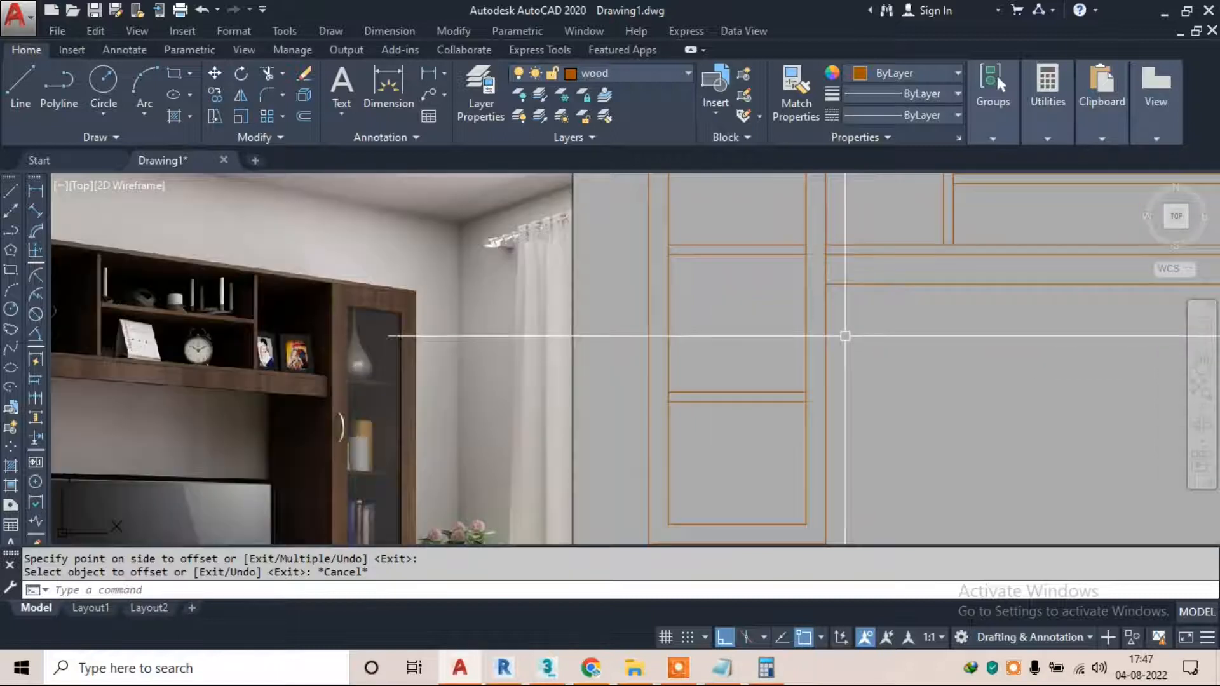
click(171, 75)
scroll(797, 300, up, 3)
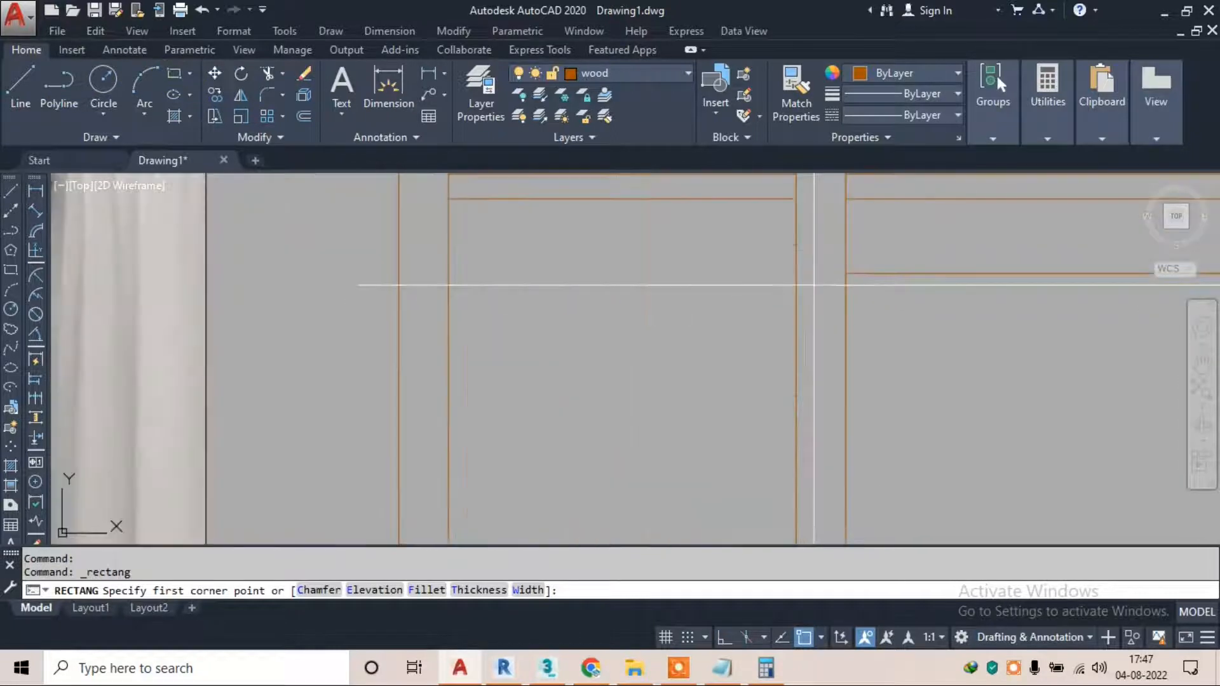
click(811, 249)
click(826, 447)
click(810, 416)
scroll(580, 380, down, 4)
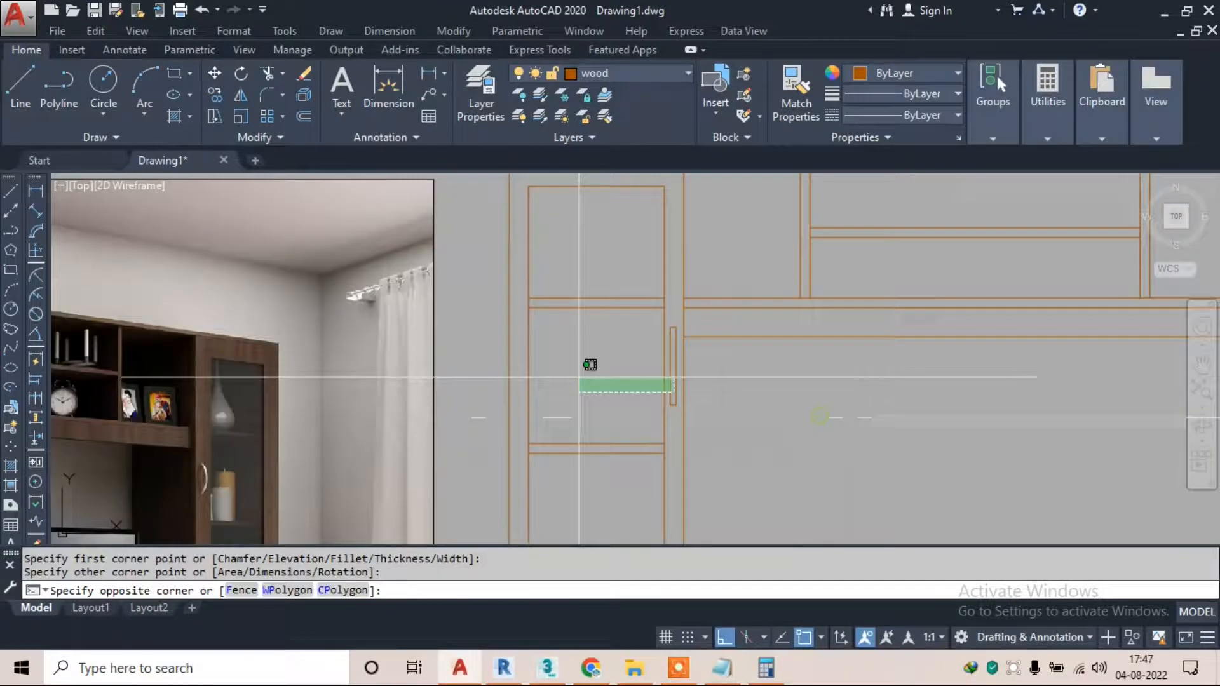
scroll(676, 383, up, 2)
key(Escape)
Copy the left glass door's handle horizontally onto the inner frame of the right glass door
click(677, 383)
text(CO)
key(Return)
click(671, 383)
scroll(580, 374, down, 2)
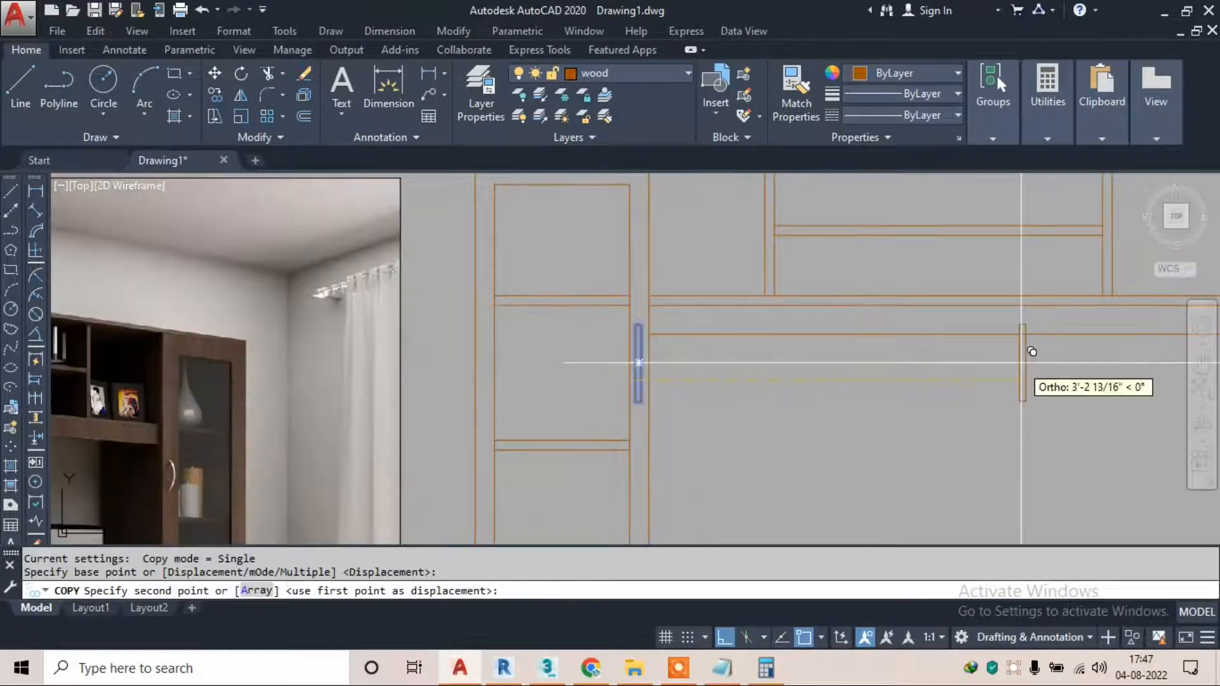
middle_drag(1080, 364, 705, 375)
scroll(858, 357, down, 4)
scroll(859, 357, up, 8)
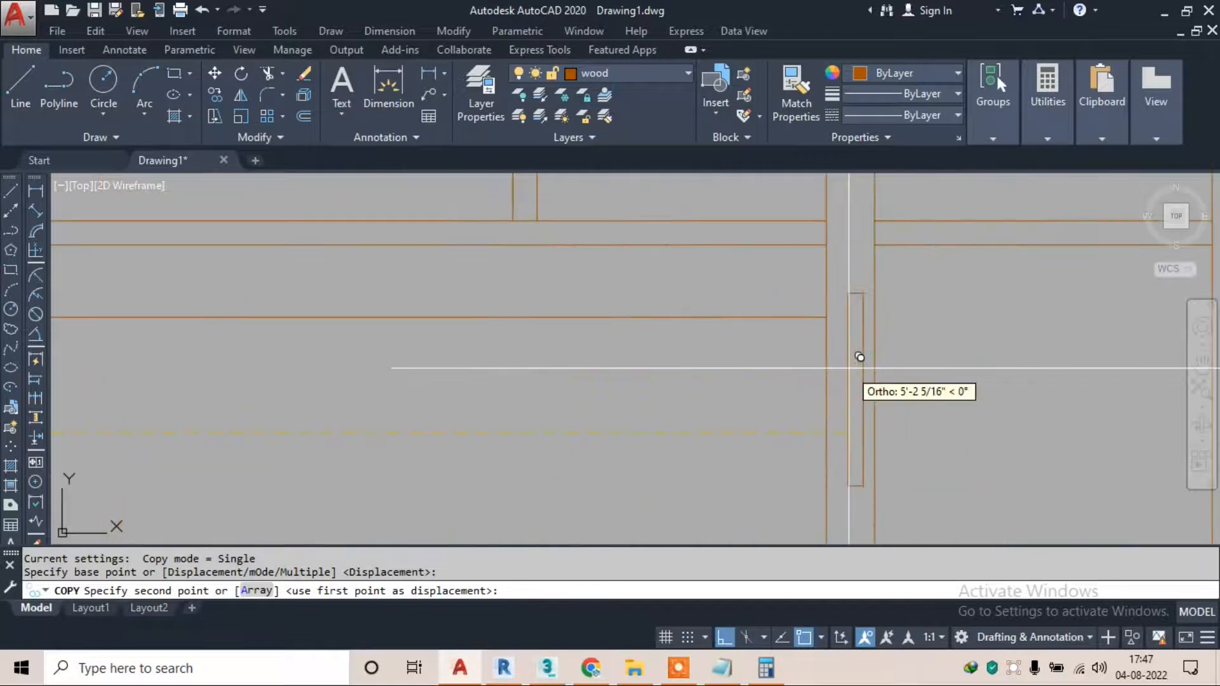
click(843, 364)
key(Escape)
scroll(814, 346, down, 8)
middle_drag(565, 421, 735, 376)
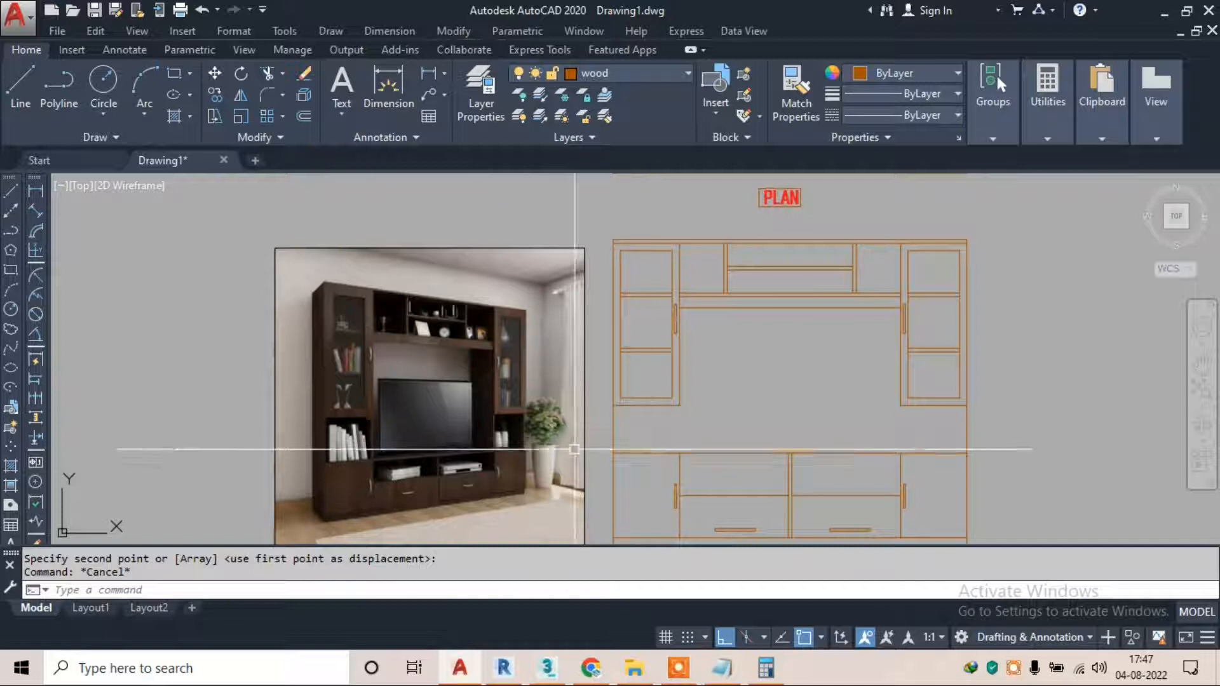
Draw a vertical line from the left glass door's lower inner corner down to the top of the base cabinet
scroll(395, 371, up, 2)
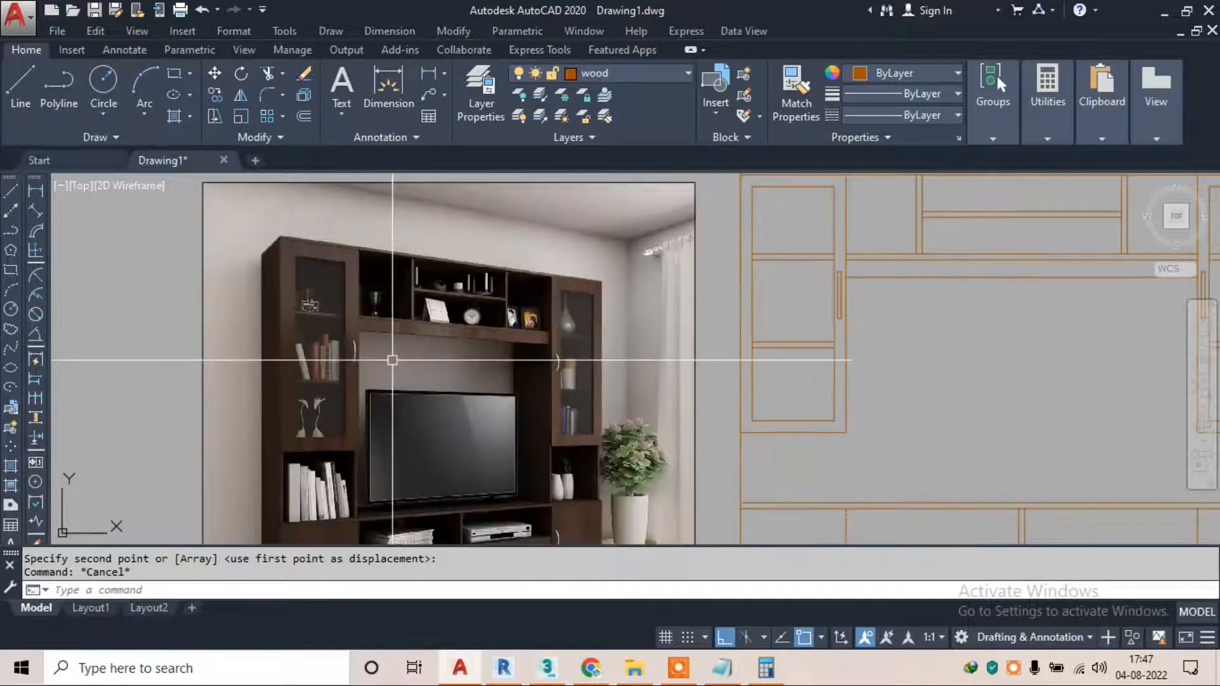
middle_drag(394, 371, 394, 371)
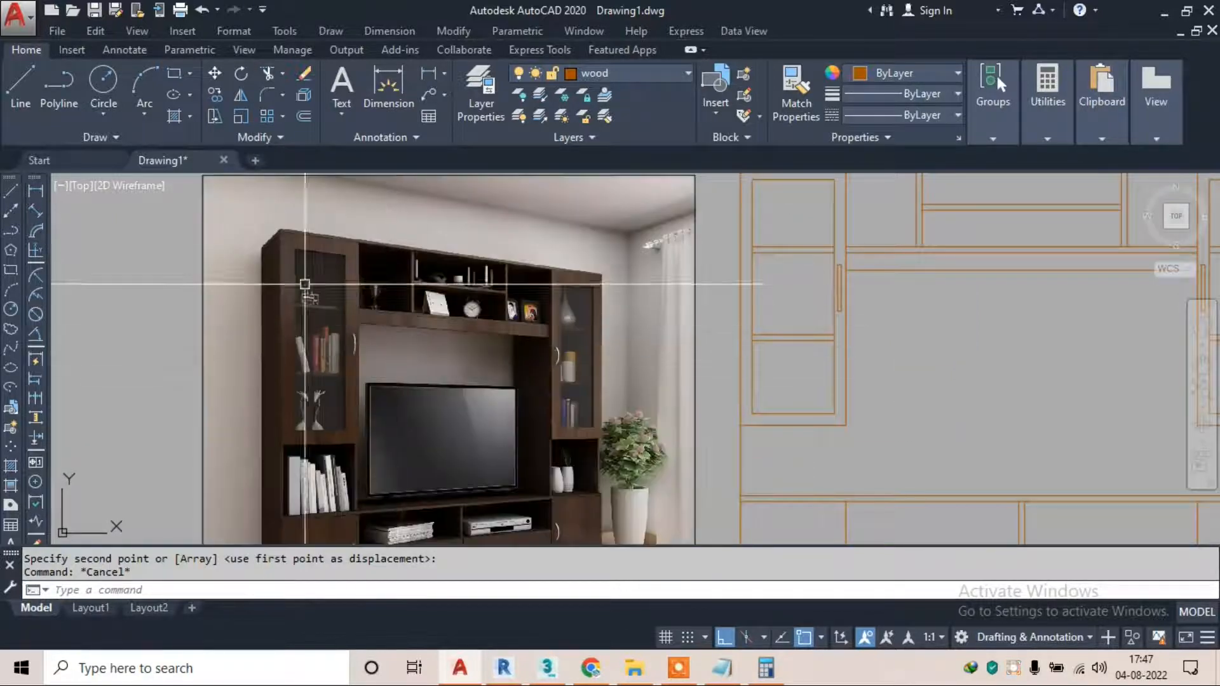
scroll(354, 272, down, 2)
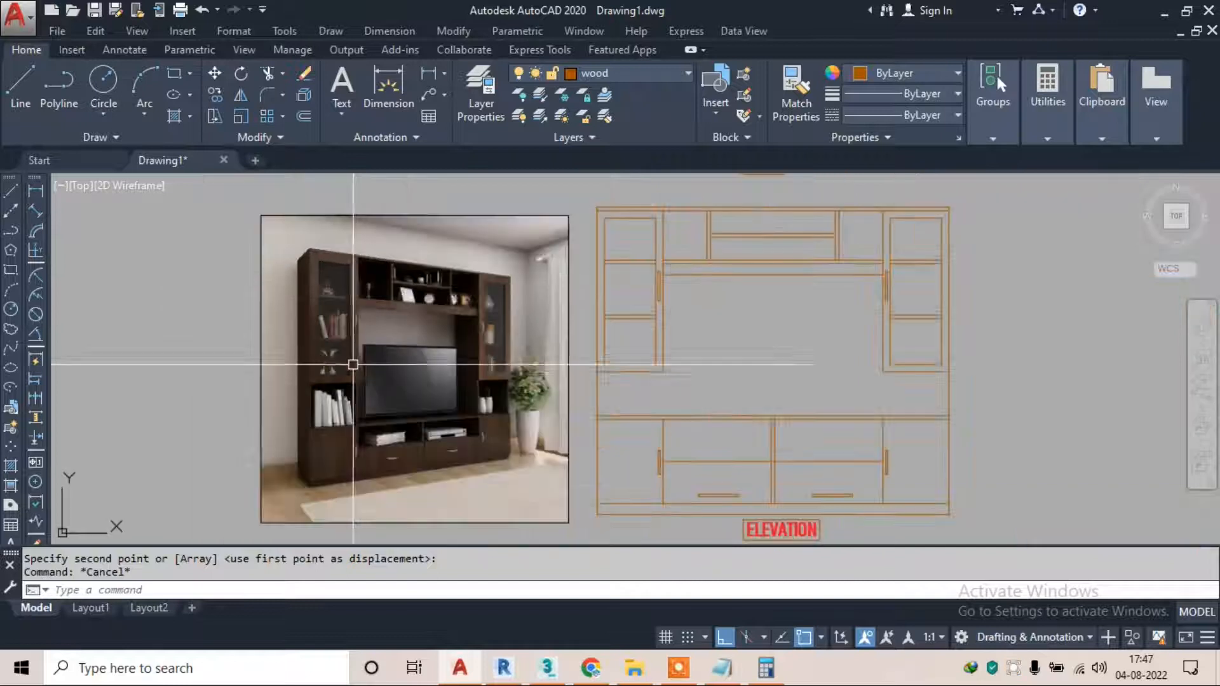
scroll(335, 427, up, 6)
scroll(351, 379, down, 3)
scroll(351, 379, up, 2)
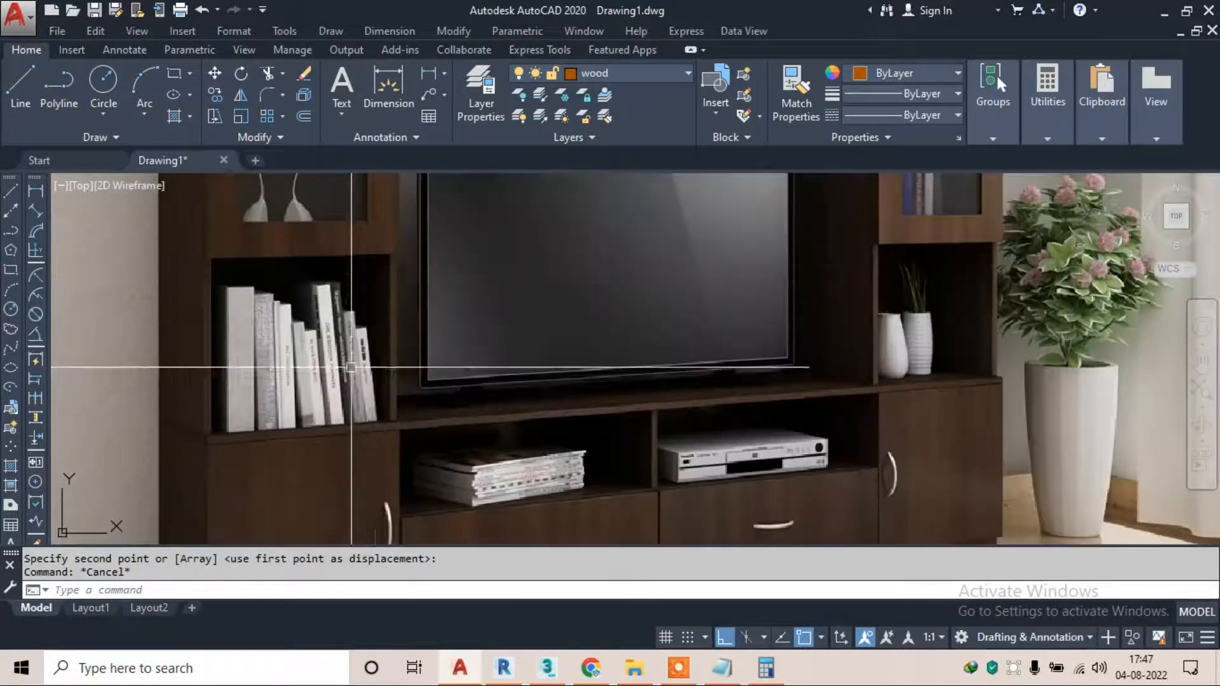
scroll(375, 268, down, 4)
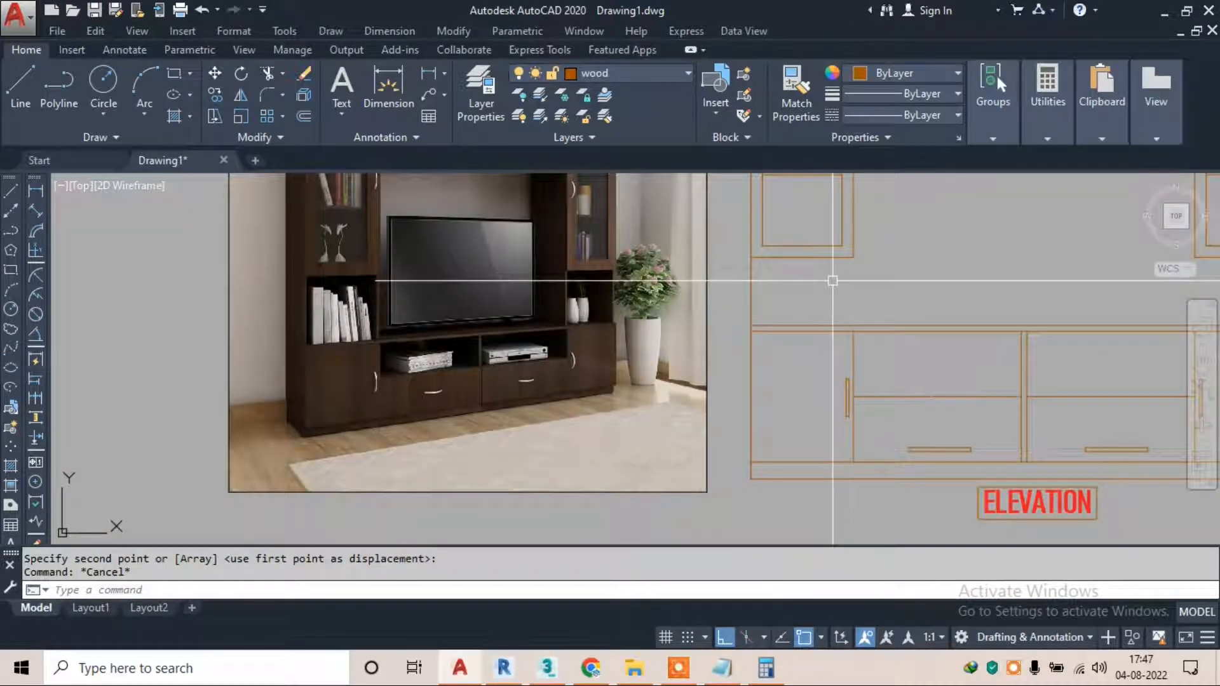
text(l)
key(Return)
click(853, 257)
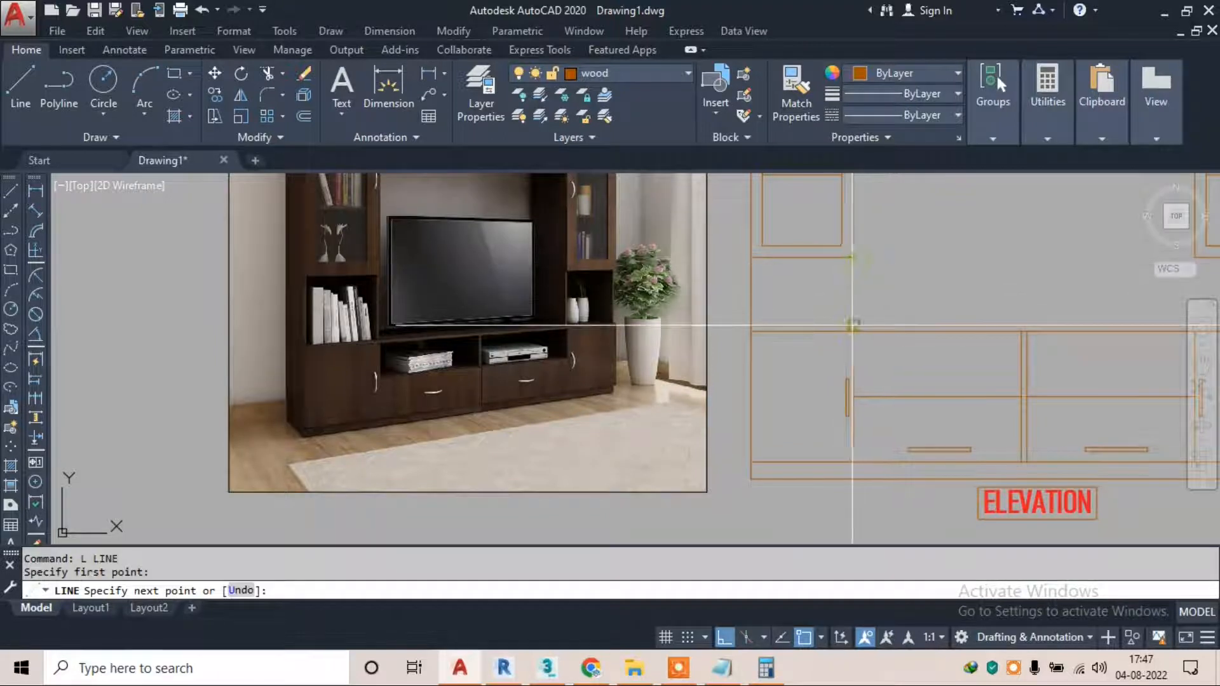
key(Escape)
Examine the open book compartment below the left glass door in the reference photo and compare it with the elevation
scroll(289, 440, up, 5)
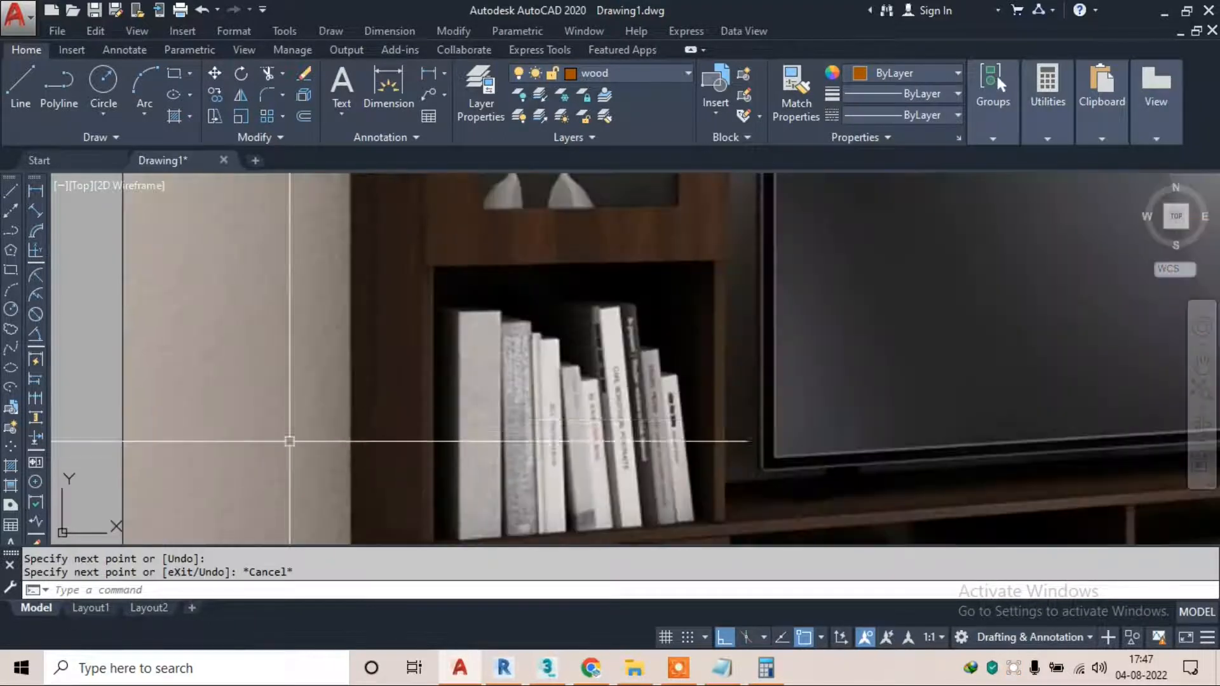
scroll(513, 311, down, 4)
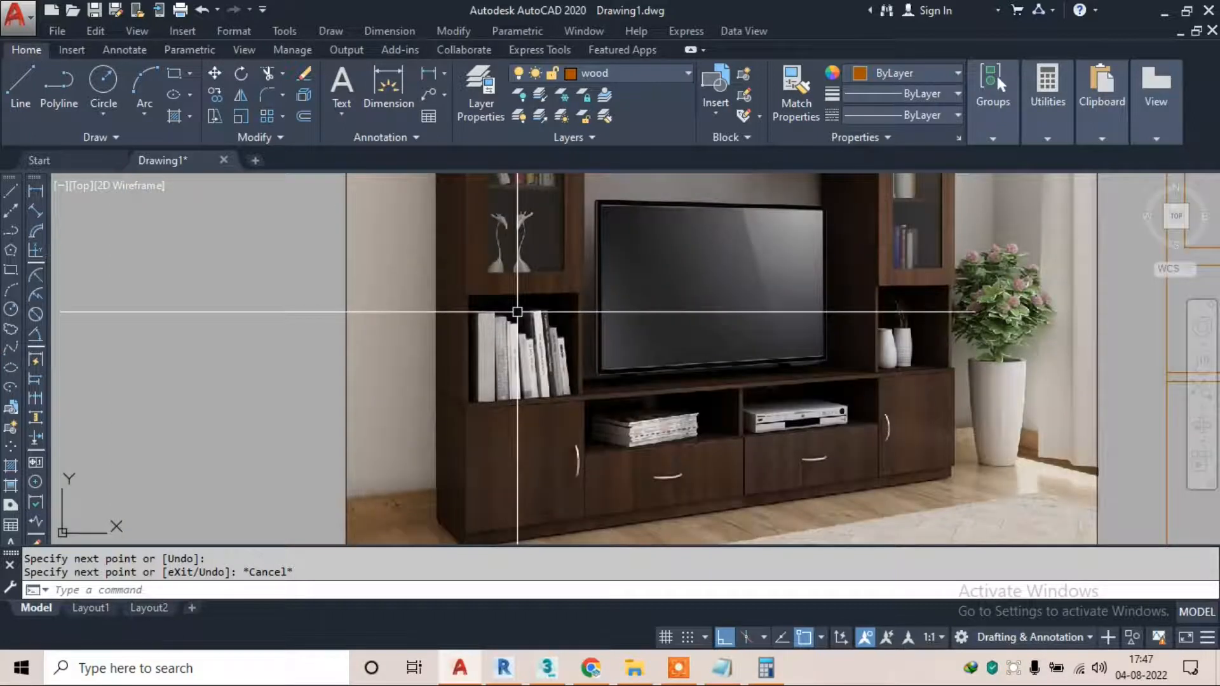
middle_drag(852, 389, 408, 392)
scroll(566, 364, down, 4)
middle_drag(640, 272, 637, 368)
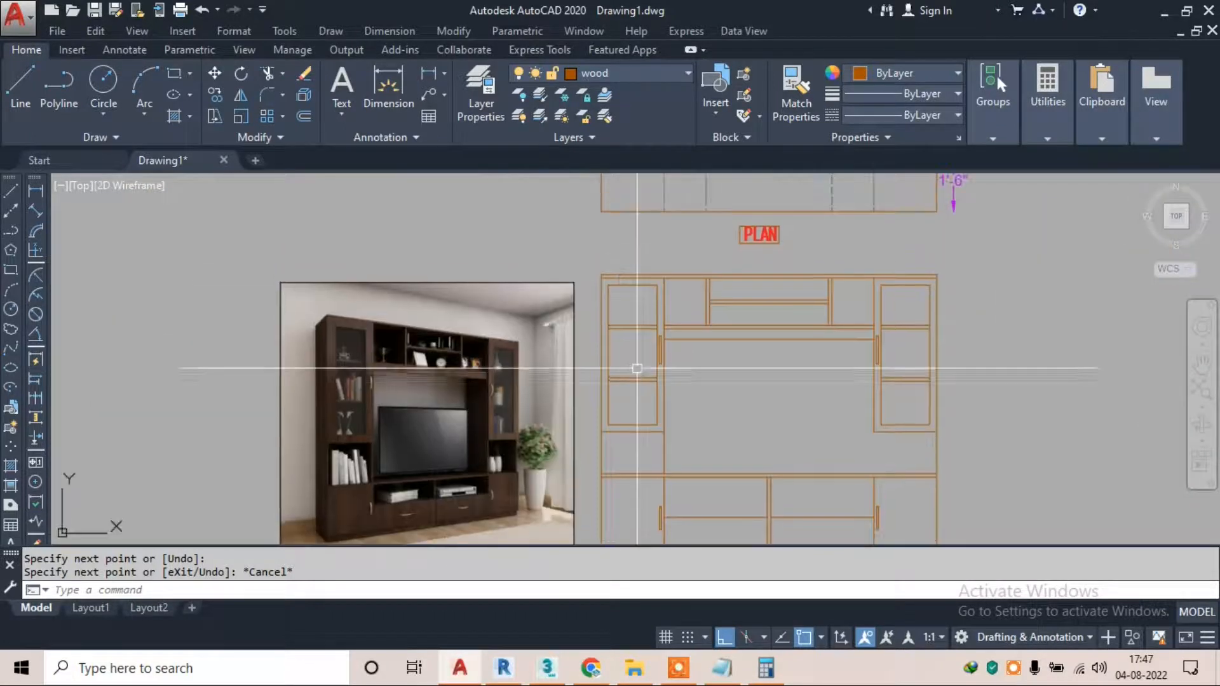
scroll(641, 264, up, 6)
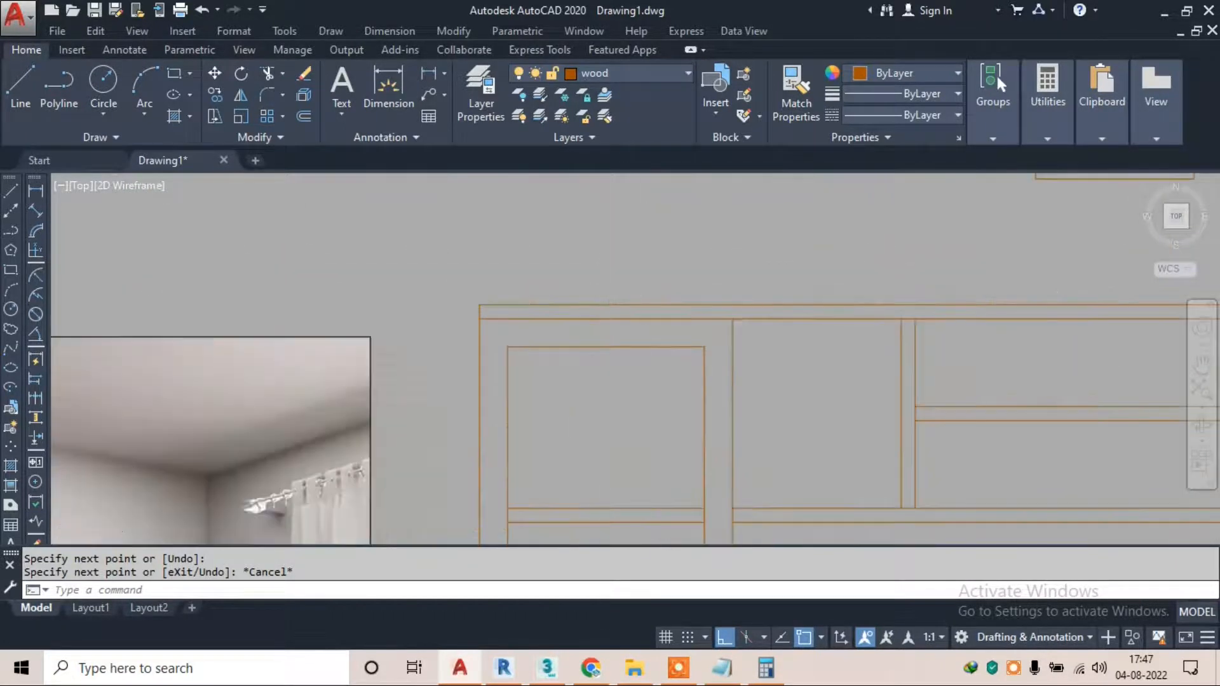
scroll(607, 269, down, 6)
middle_drag(320, 435, 523, 354)
scroll(523, 353, up, 6)
scroll(440, 357, down, 4)
middle_drag(805, 406, 699, 398)
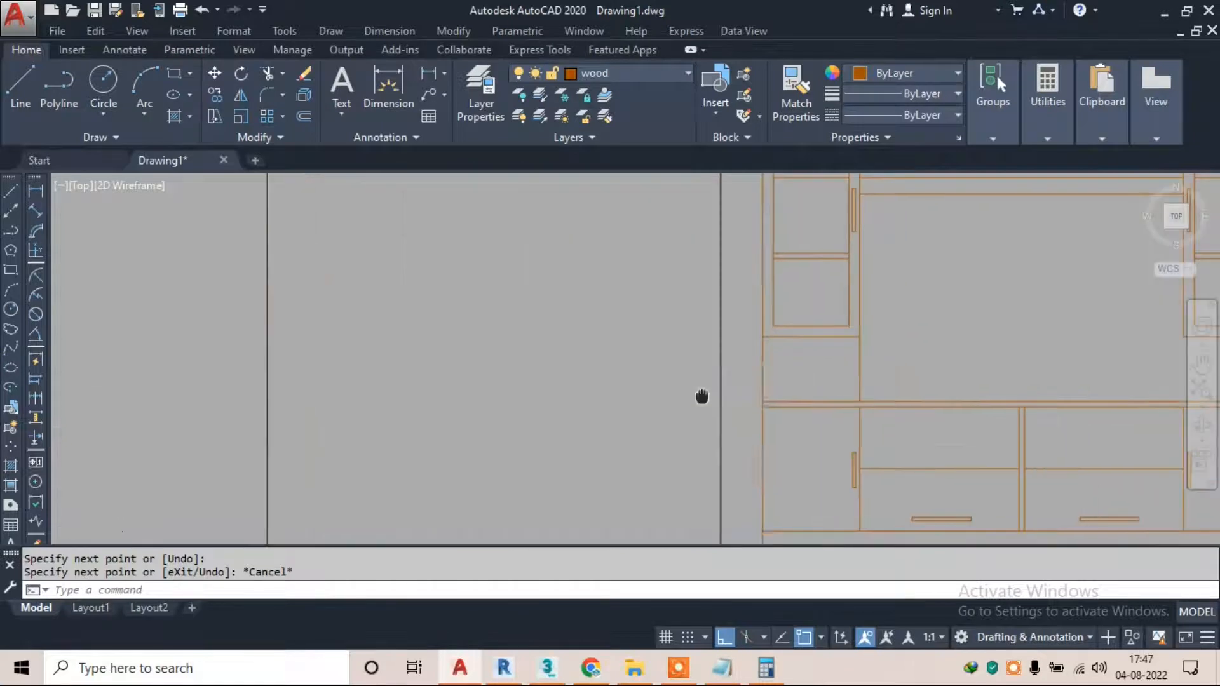
Offset both side lines of the open compartment below the left door 1" inward
scroll(764, 378, up, 2)
key(Return)
text(1")
key(Return)
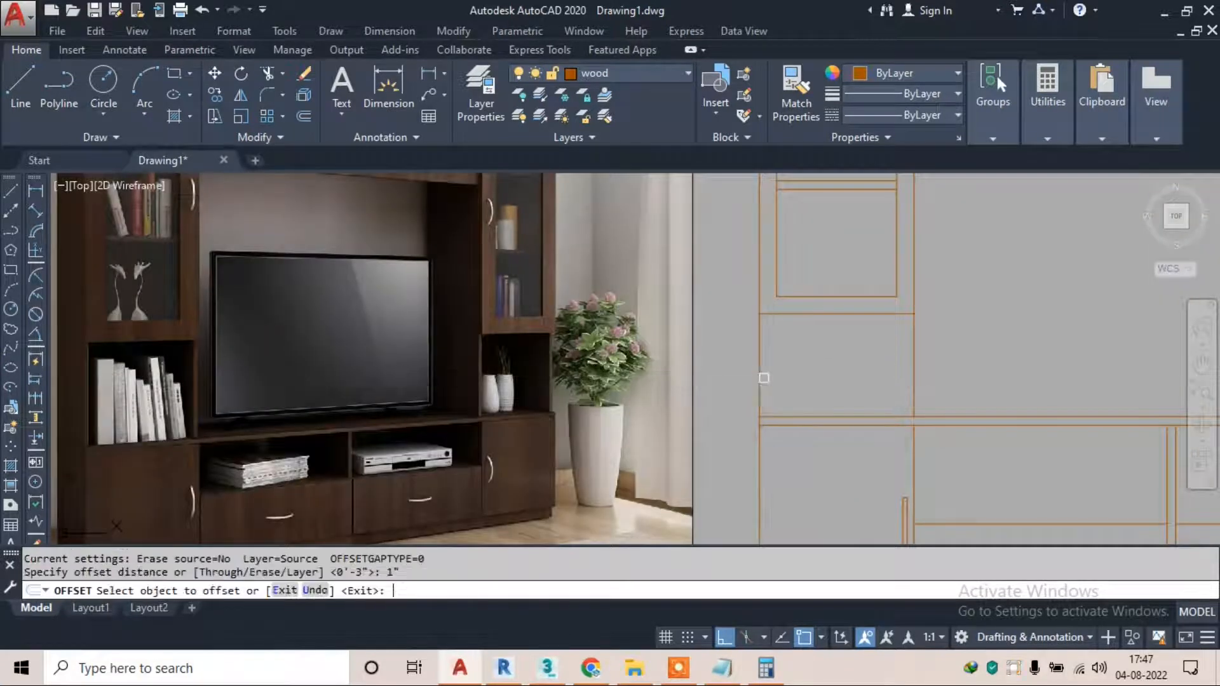
click(754, 380)
click(826, 374)
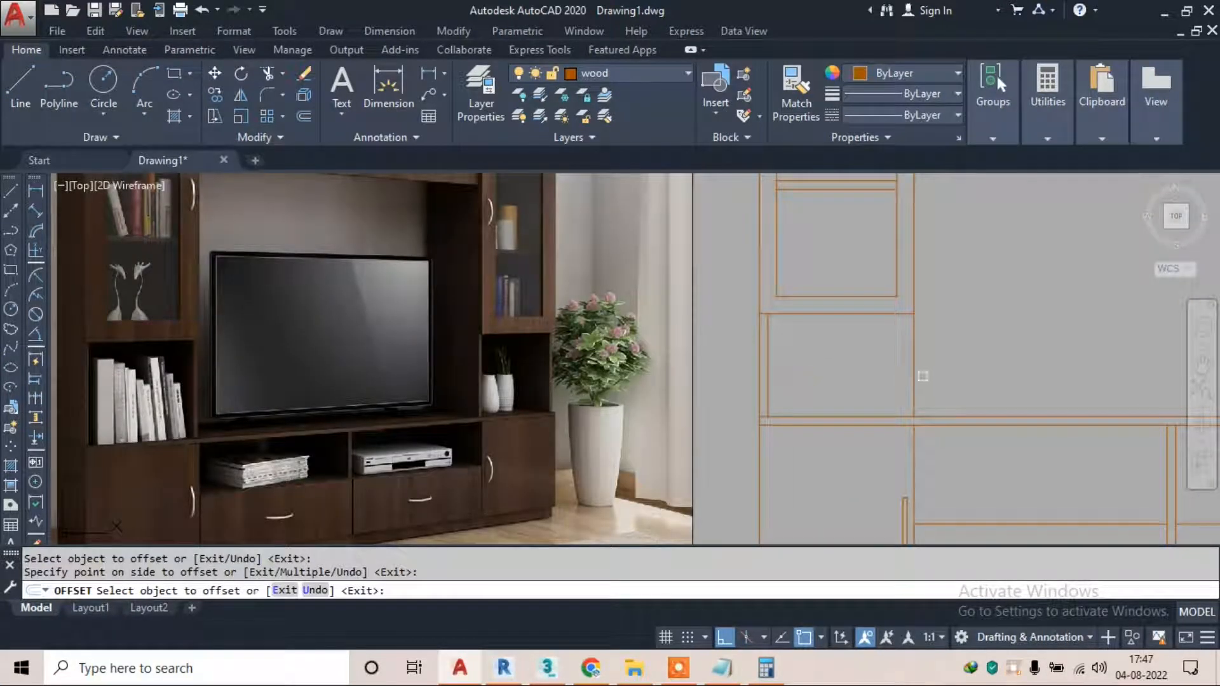
click(912, 377)
click(849, 386)
key(Escape)
Draw a vertical line from the right glass door's lower inner corner down to the top of the base cabinet
middle_drag(119, 377, 374, 364)
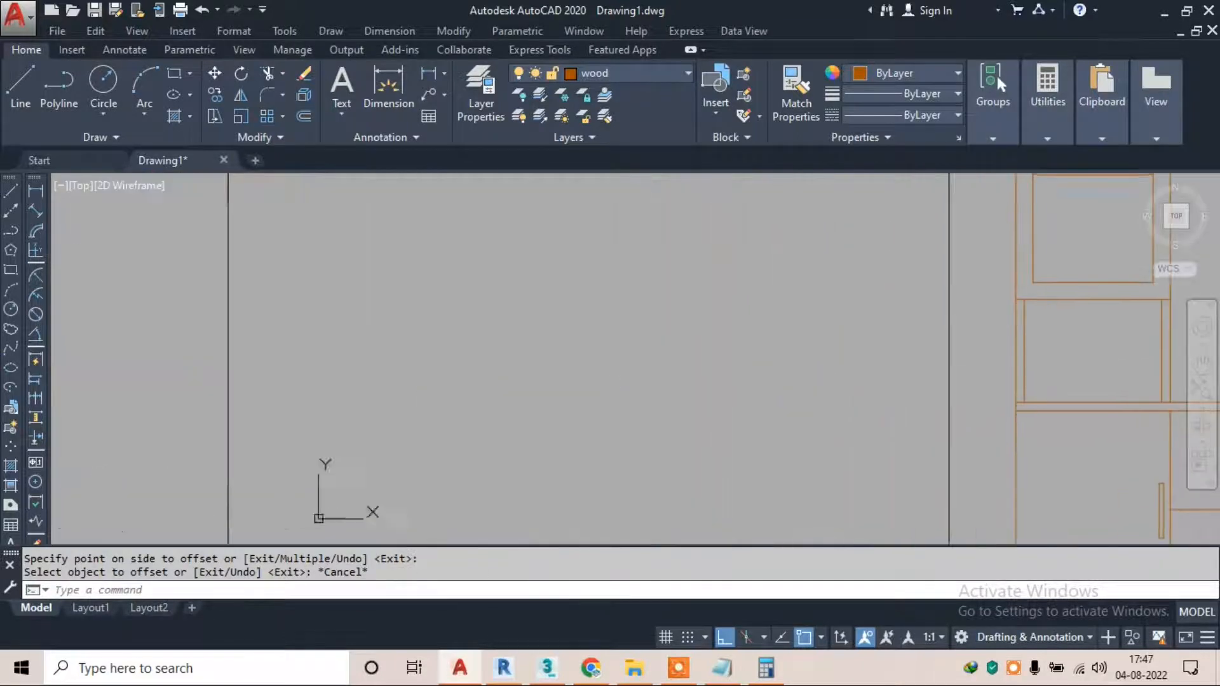
scroll(373, 364, up, 2)
scroll(373, 364, up, 2)
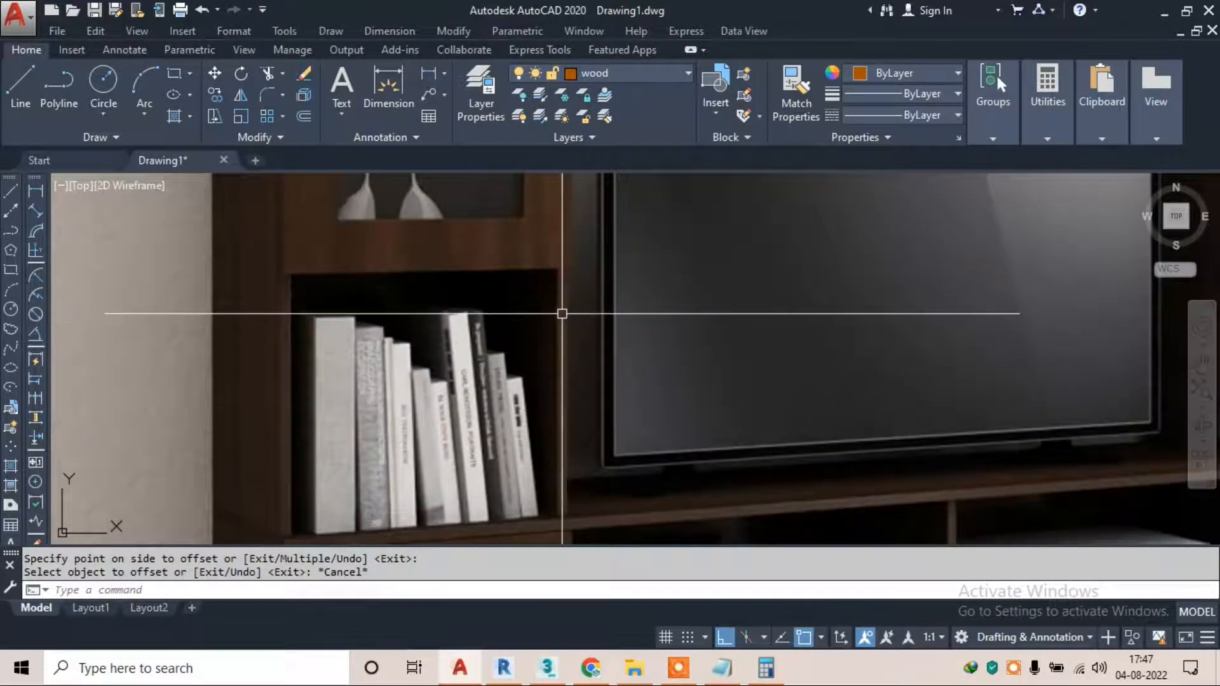
scroll(449, 282, down, 4)
middle_drag(660, 385, 524, 338)
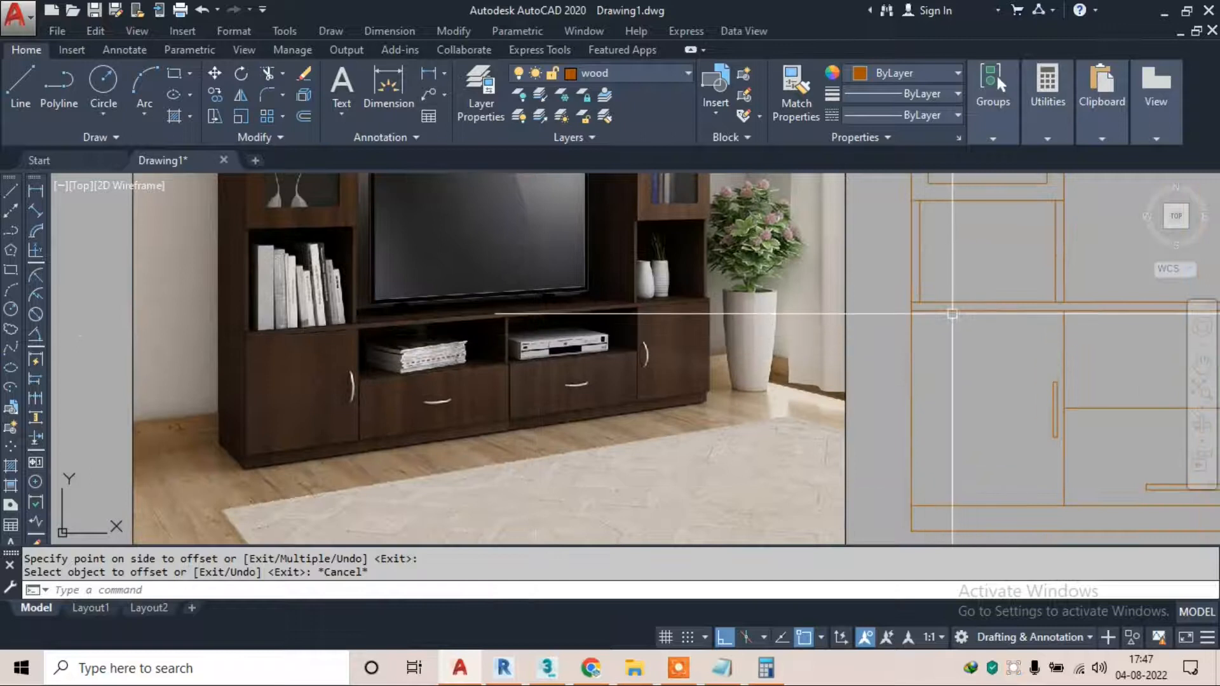
middle_drag(912, 354, 784, 354)
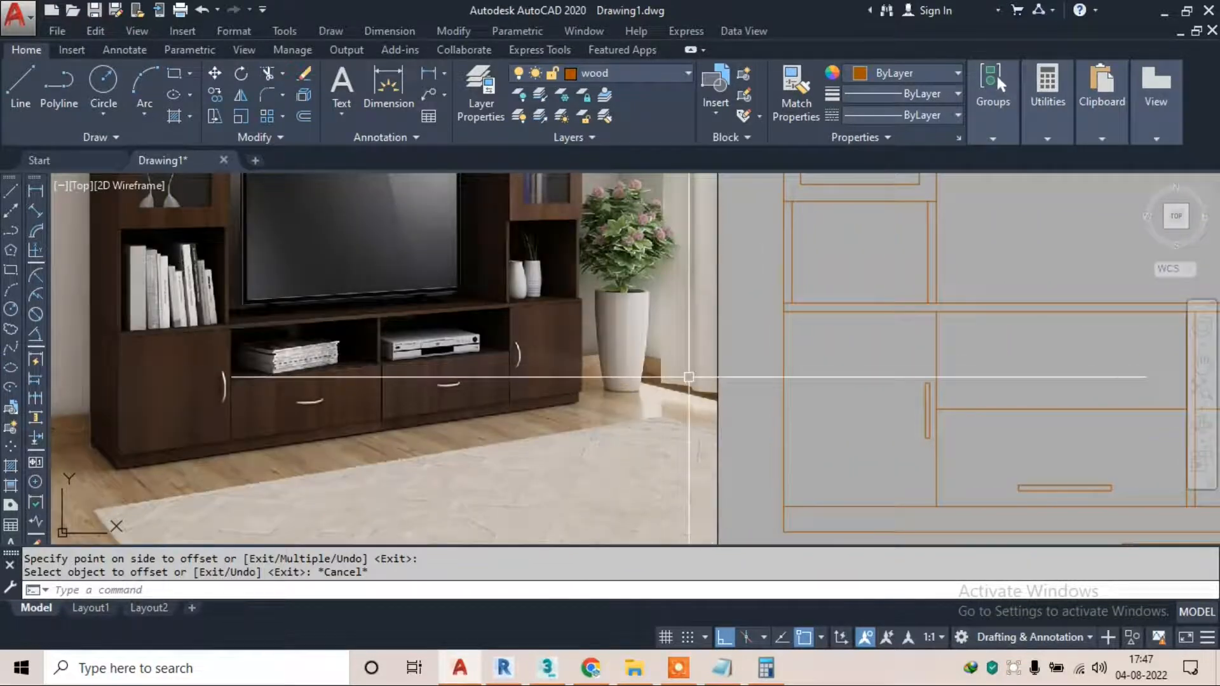
middle_drag(1180, 318, 653, 405)
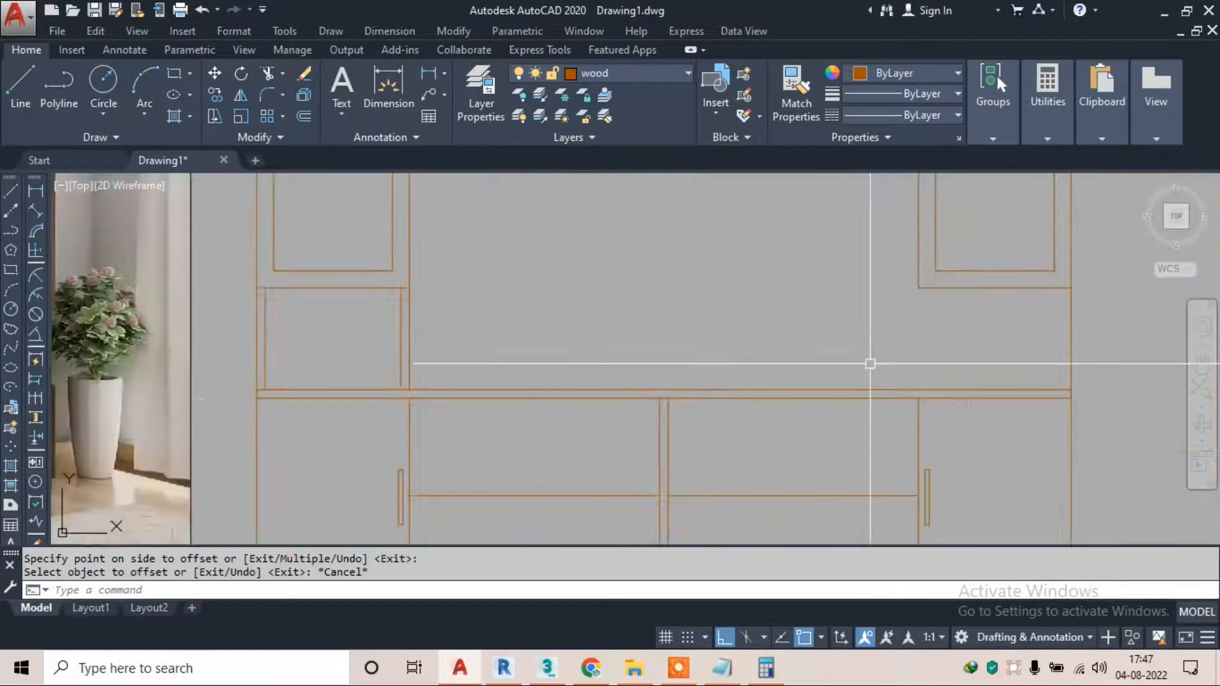
text(l)
key(Return)
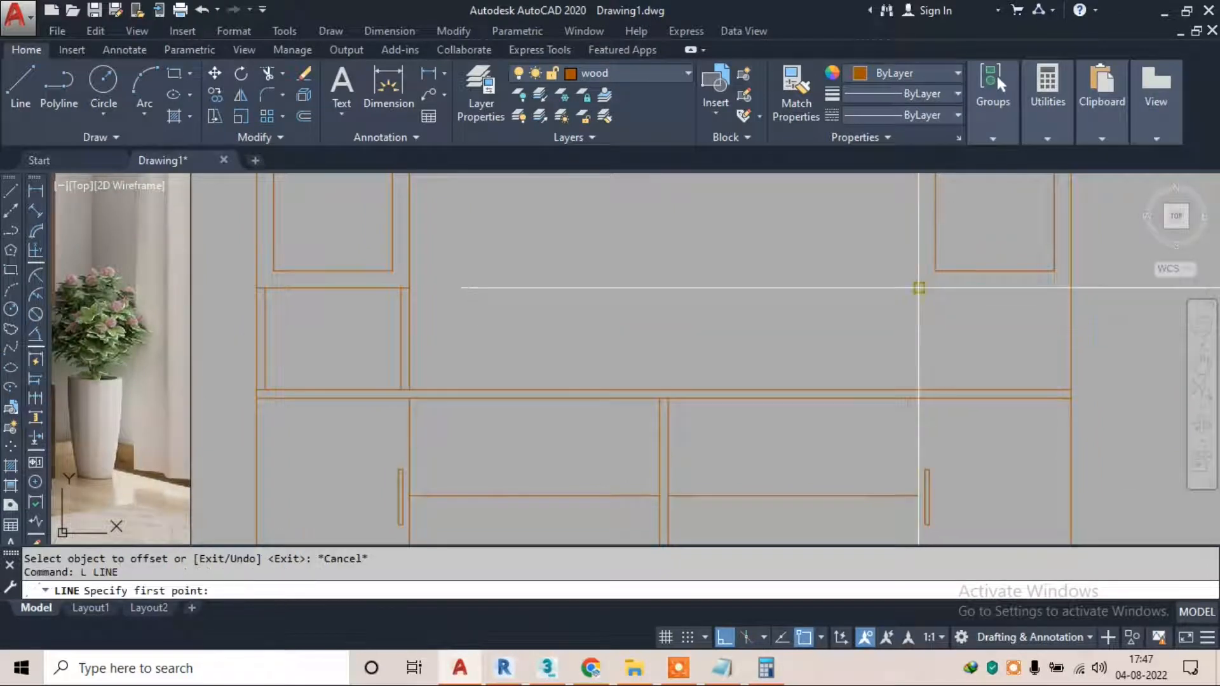
click(918, 287)
click(918, 390)
key(Escape)
Offset both side lines of the open compartment below the right glass door 1" inward
text(o)
key(Return)
text(1")
key(Return)
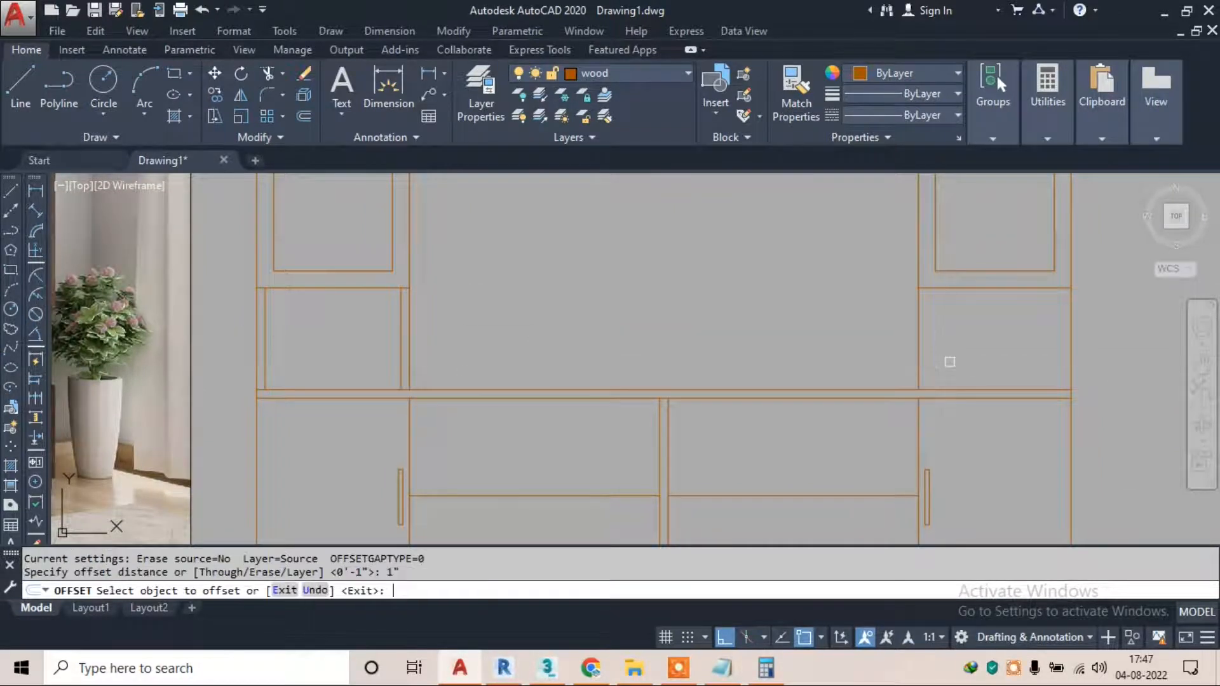
click(918, 343)
click(1067, 346)
key(Escape)
Trim the new right-hand offset line so it spans only the height of the open compartment below the right door
text(Tr)
key(Return)
scroll(1055, 404, up, 2)
click(1065, 427)
scroll(1076, 216, up, 2)
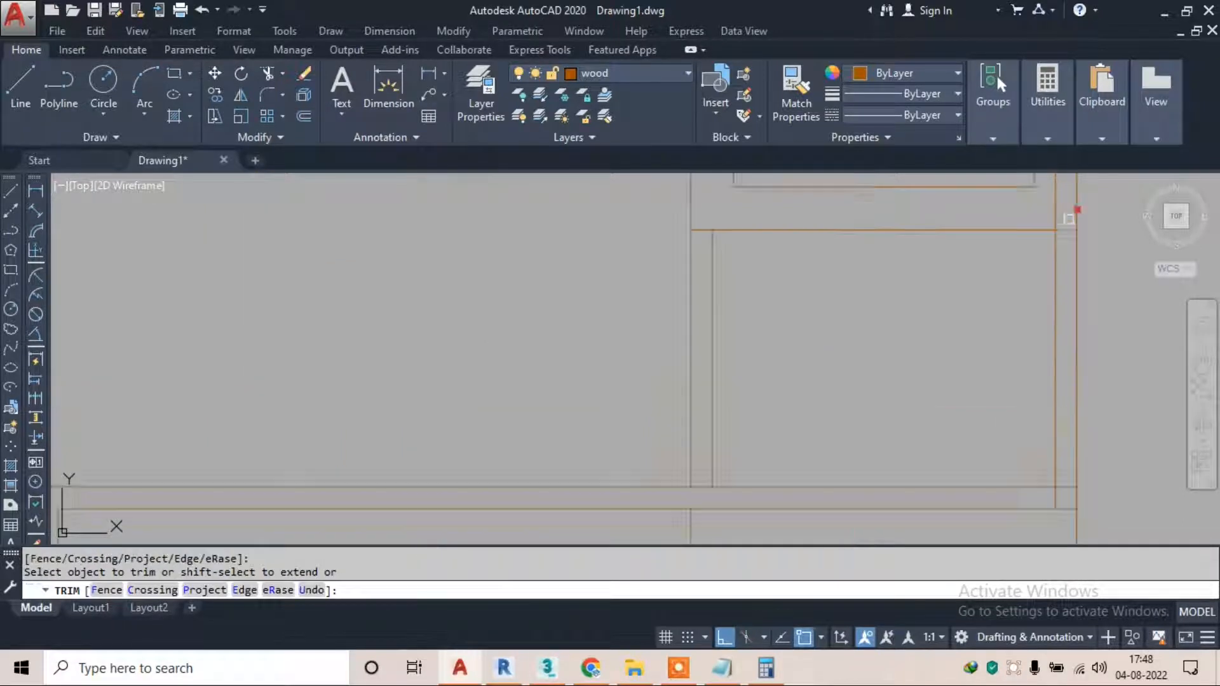
scroll(1007, 355, down, 5)
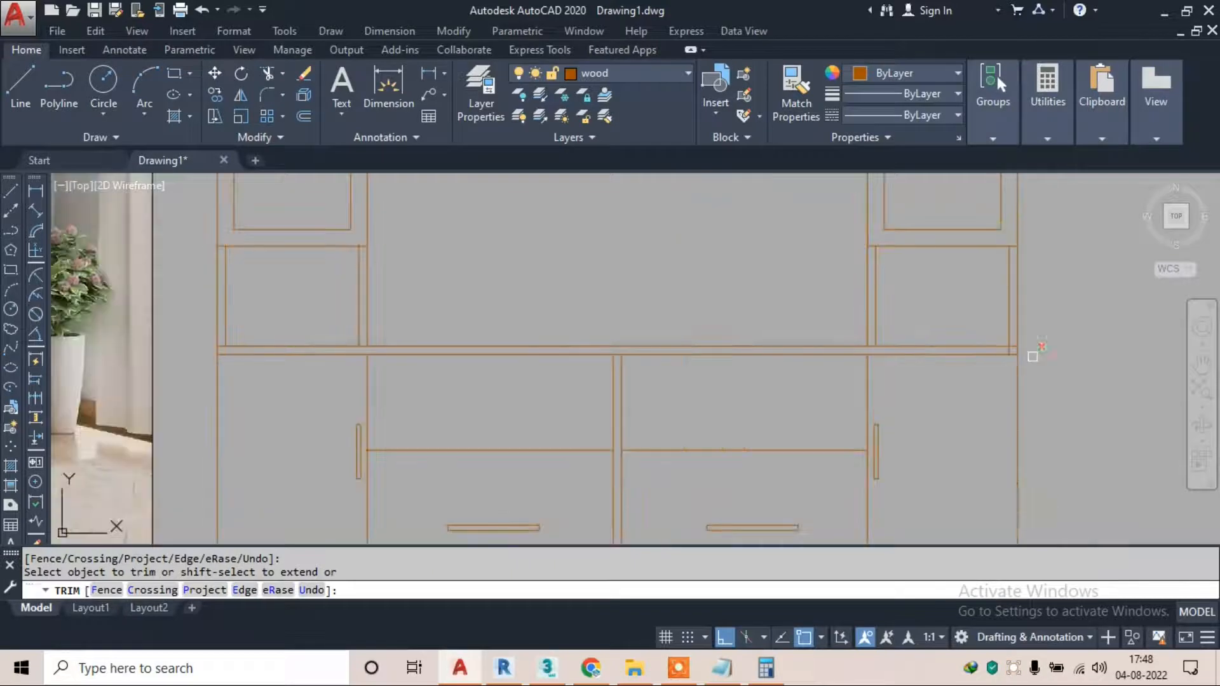
scroll(1014, 348, up, 3)
scroll(1043, 350, down, 5)
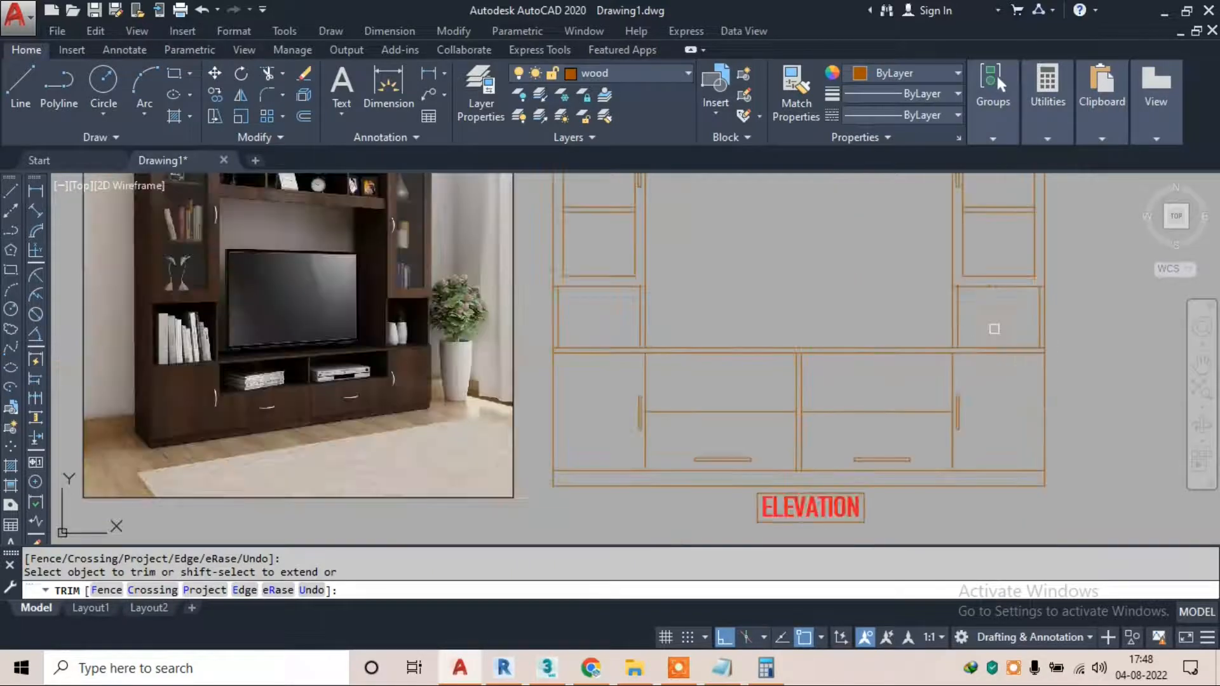
Examine the shelves, drawers and displayed objects in the reference photo and compare them with the elevation
click(377, 319)
scroll(377, 320, up, 5)
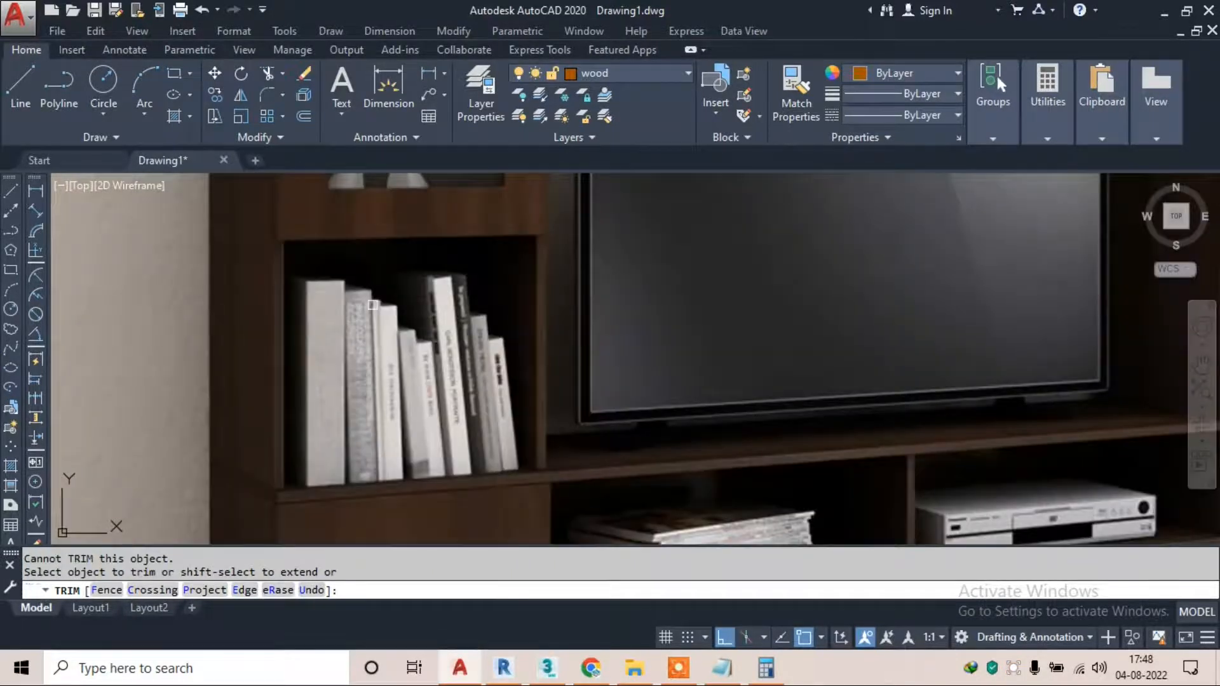
scroll(372, 306, down, 5)
scroll(576, 311, up, 3)
scroll(427, 350, down, 3)
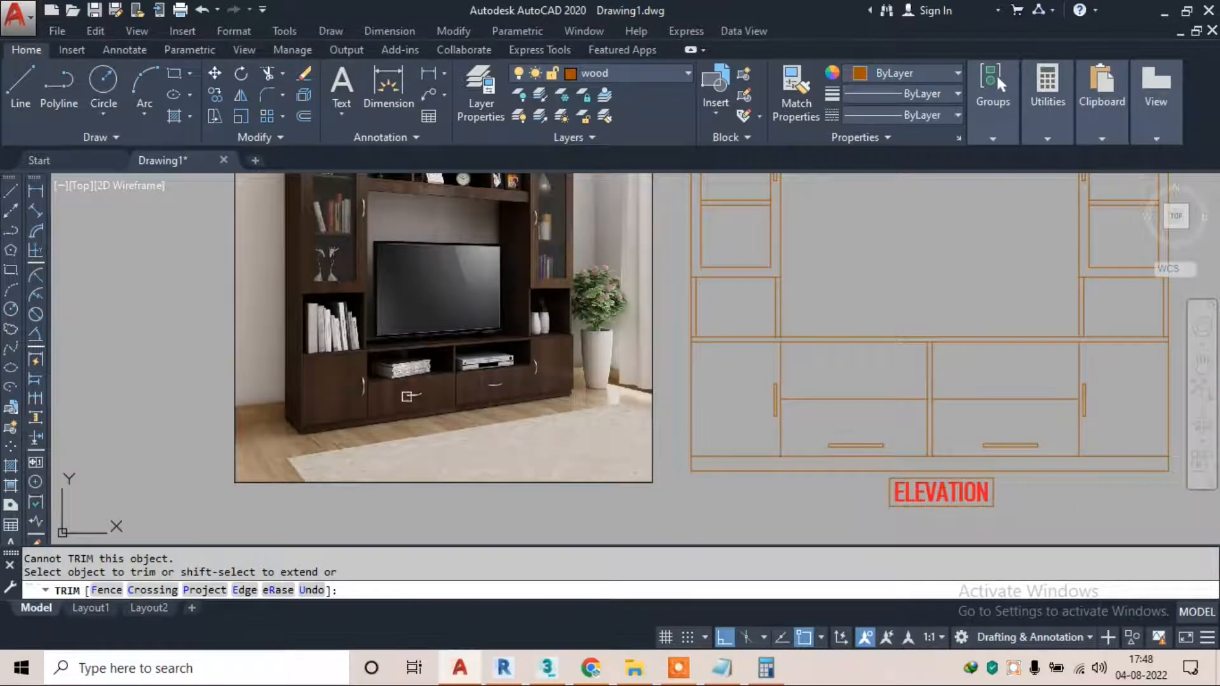
scroll(379, 401, up, 4)
scroll(660, 392, down, 6)
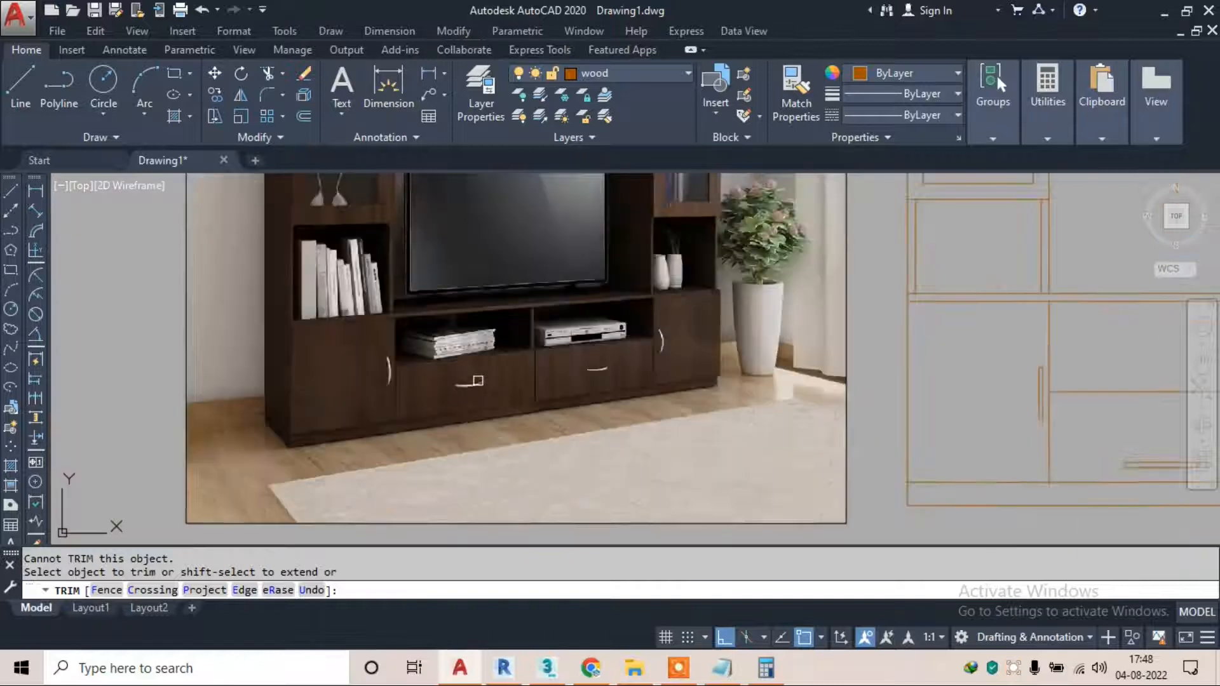
scroll(613, 334, up, 6)
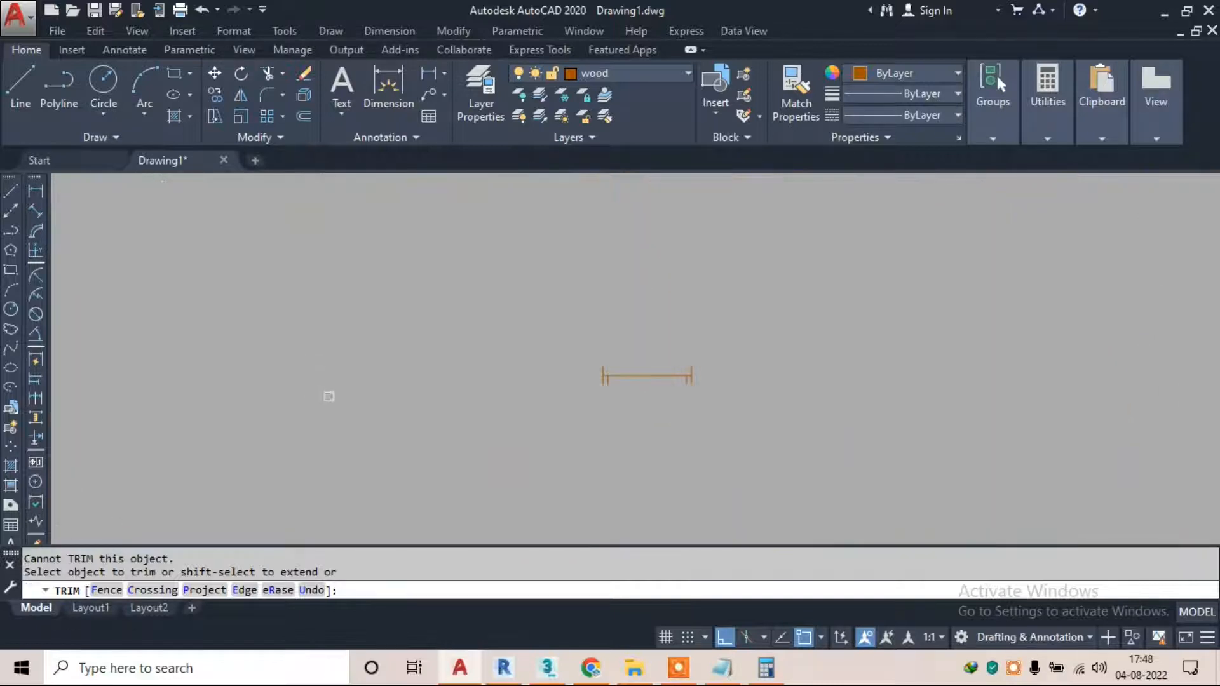
key(Escape)
scroll(317, 396, down, 5)
scroll(425, 351, up, 6)
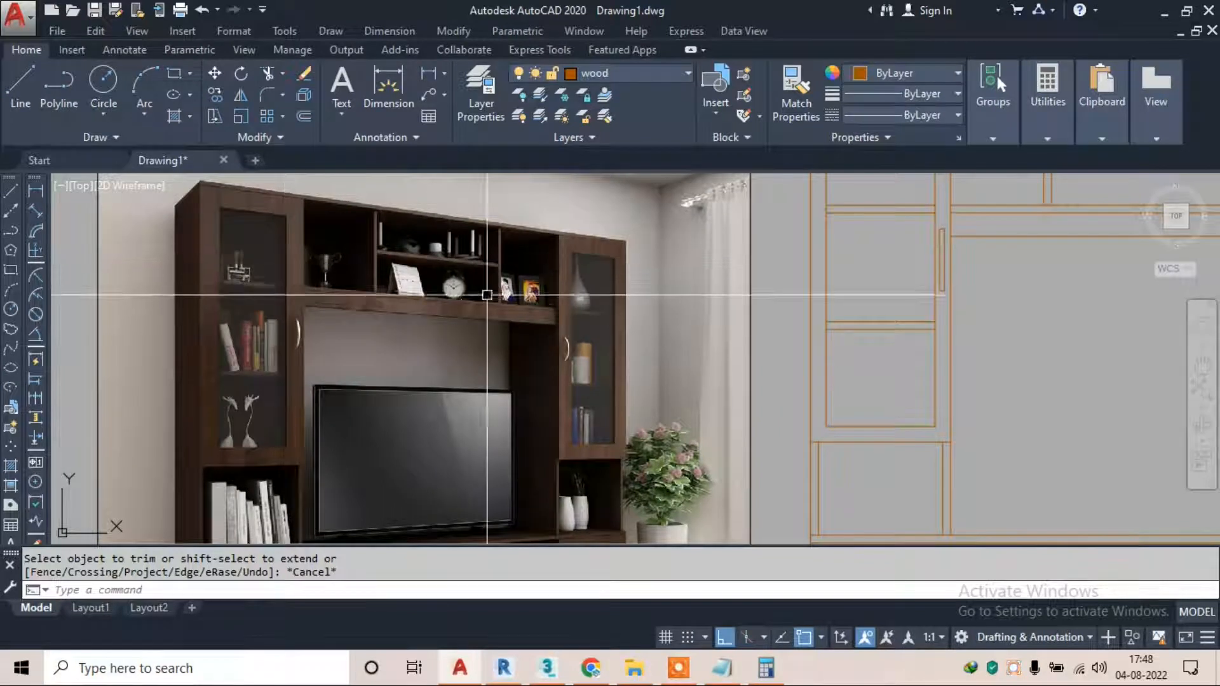
scroll(472, 273, down, 2)
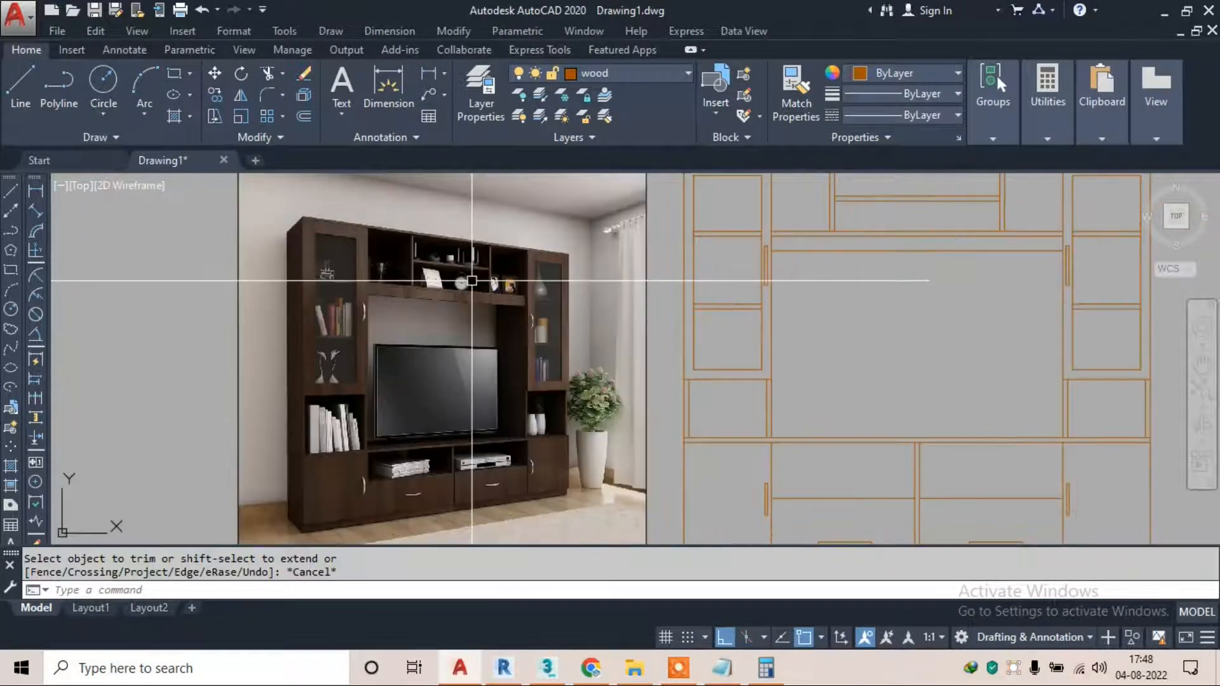
middle_drag(594, 325, 585, 313)
scroll(495, 267, down, 2)
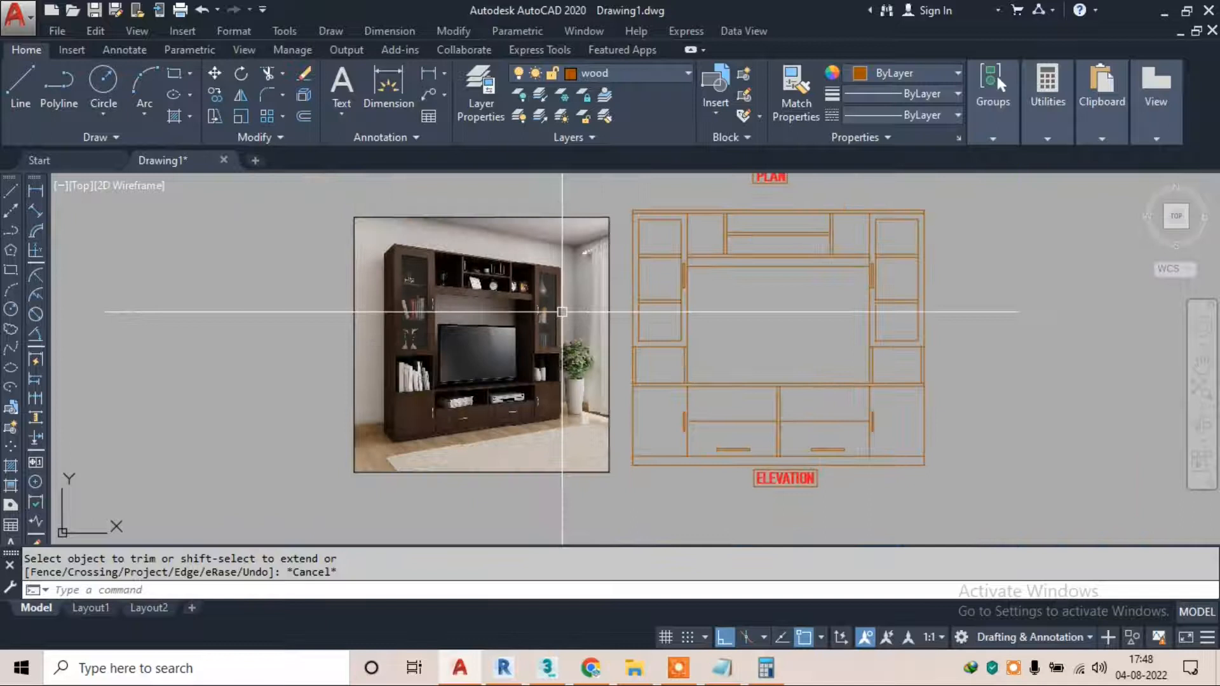
scroll(471, 421, up, 2)
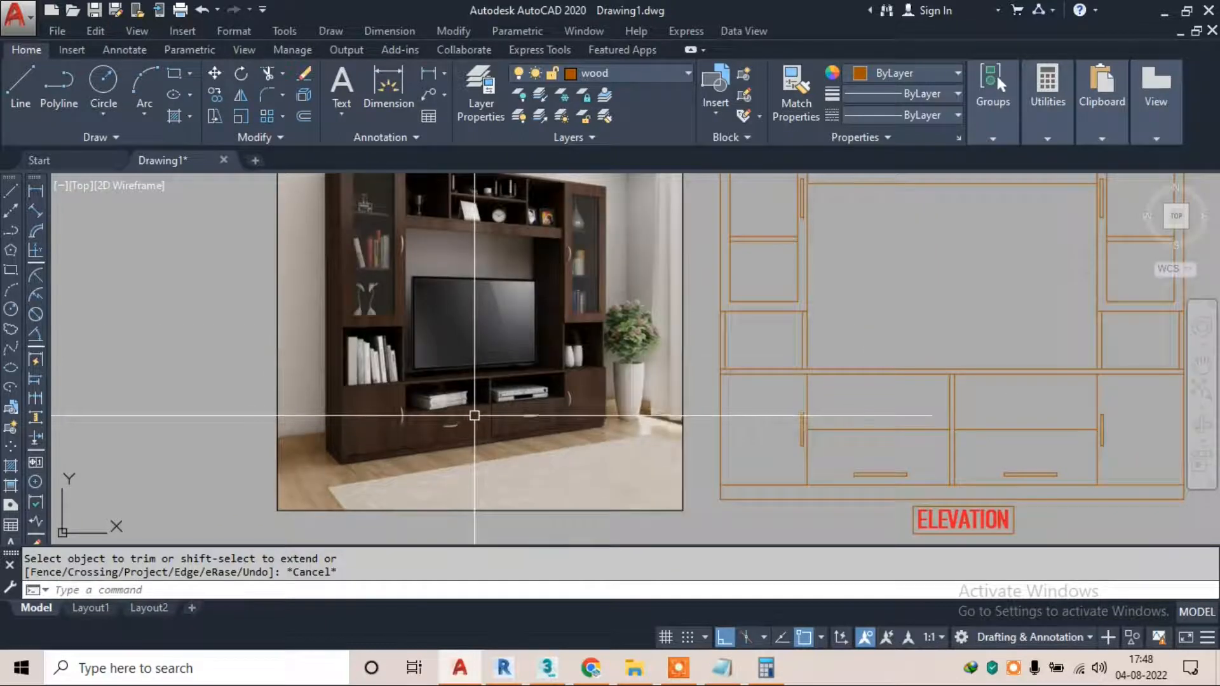
scroll(474, 407, down, 2)
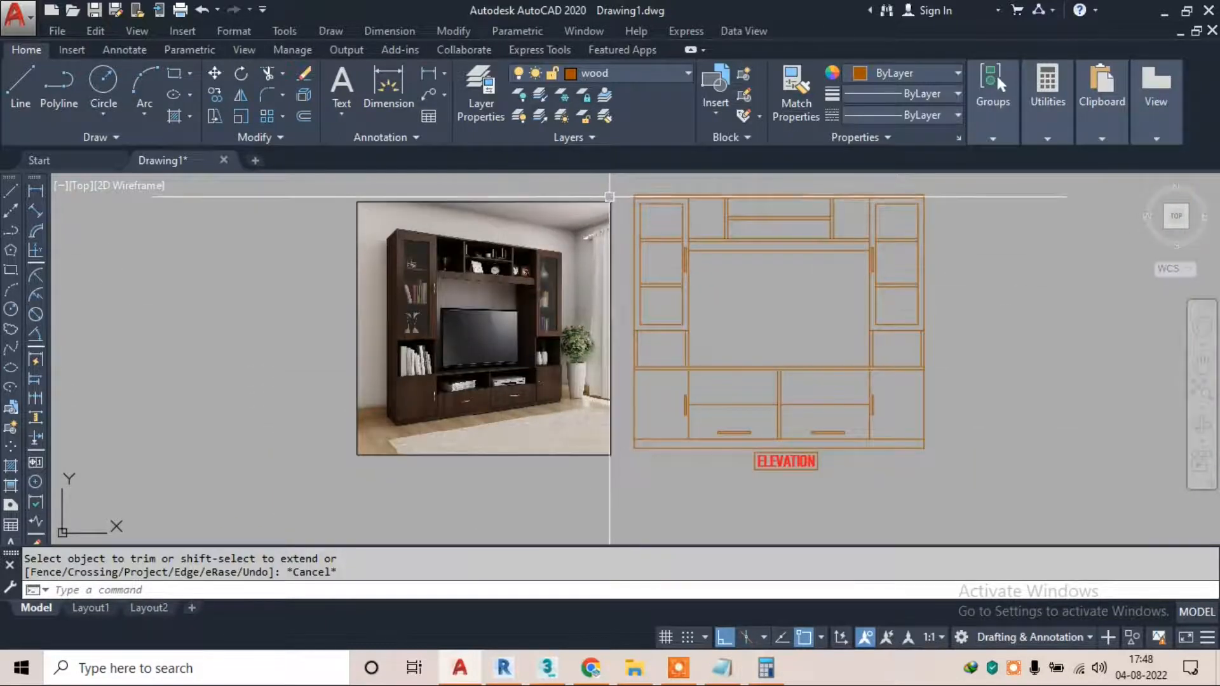
Move the reference photo about 1'-8" to the left, away from the elevation
click(609, 197)
text(m)
key(Return)
click(580, 191)
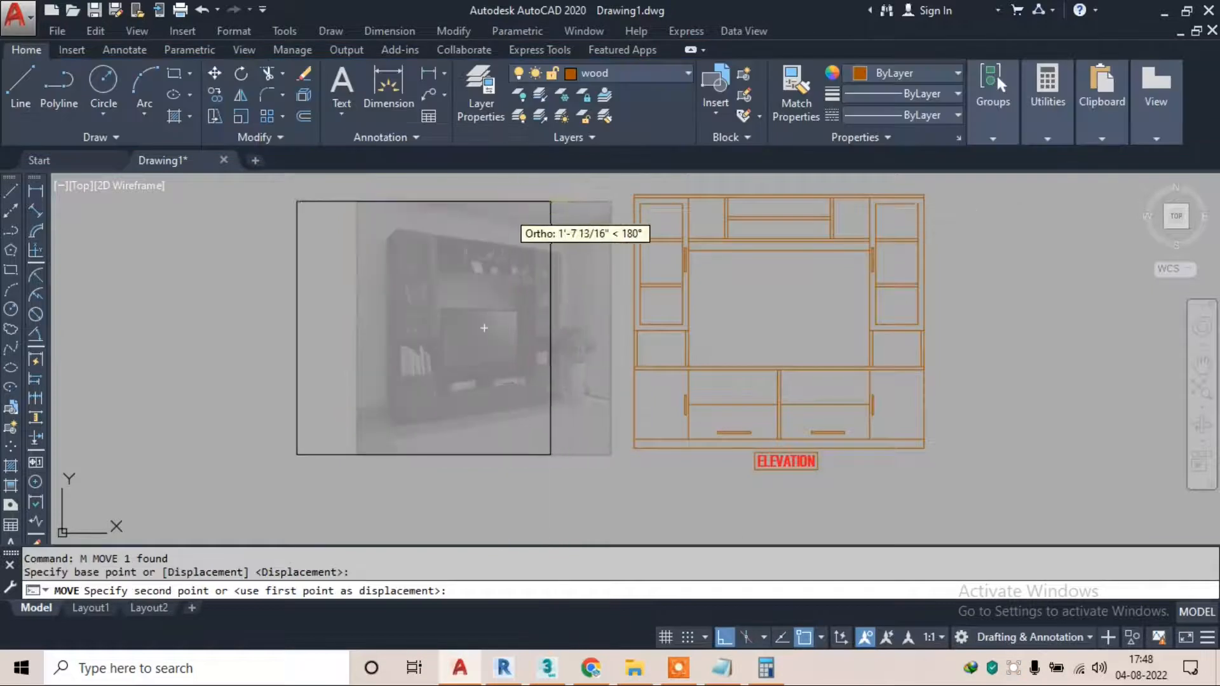
click(484, 328)
key(Escape)
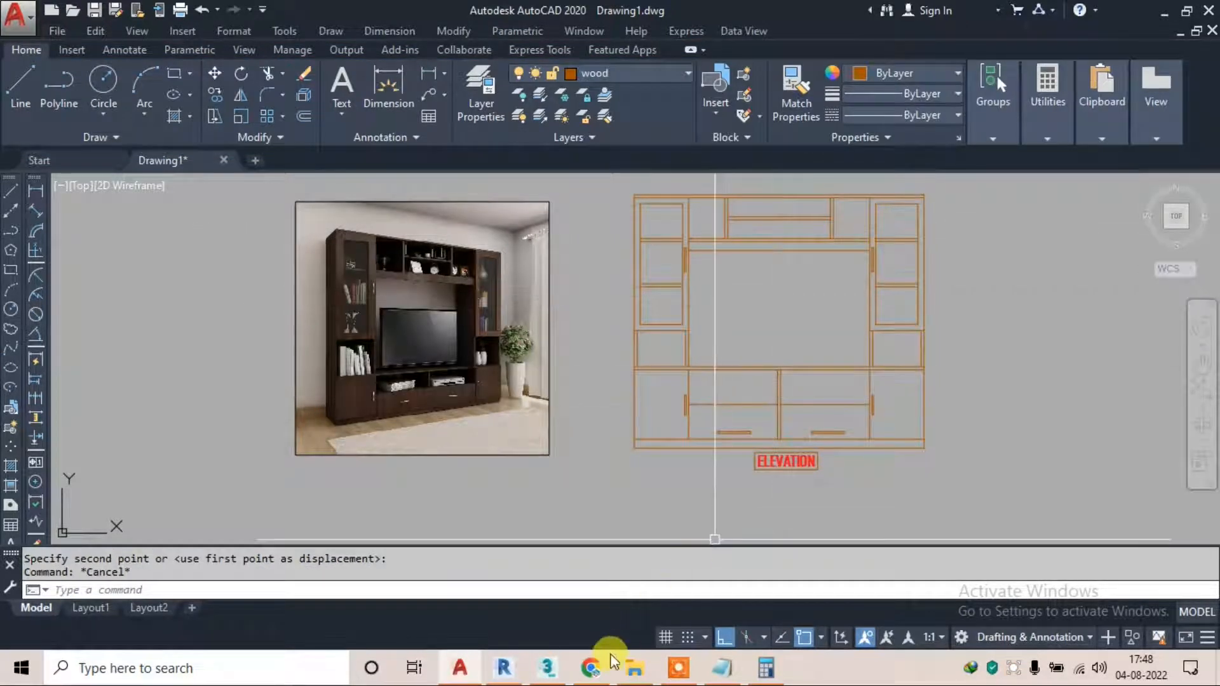
click(679, 667)
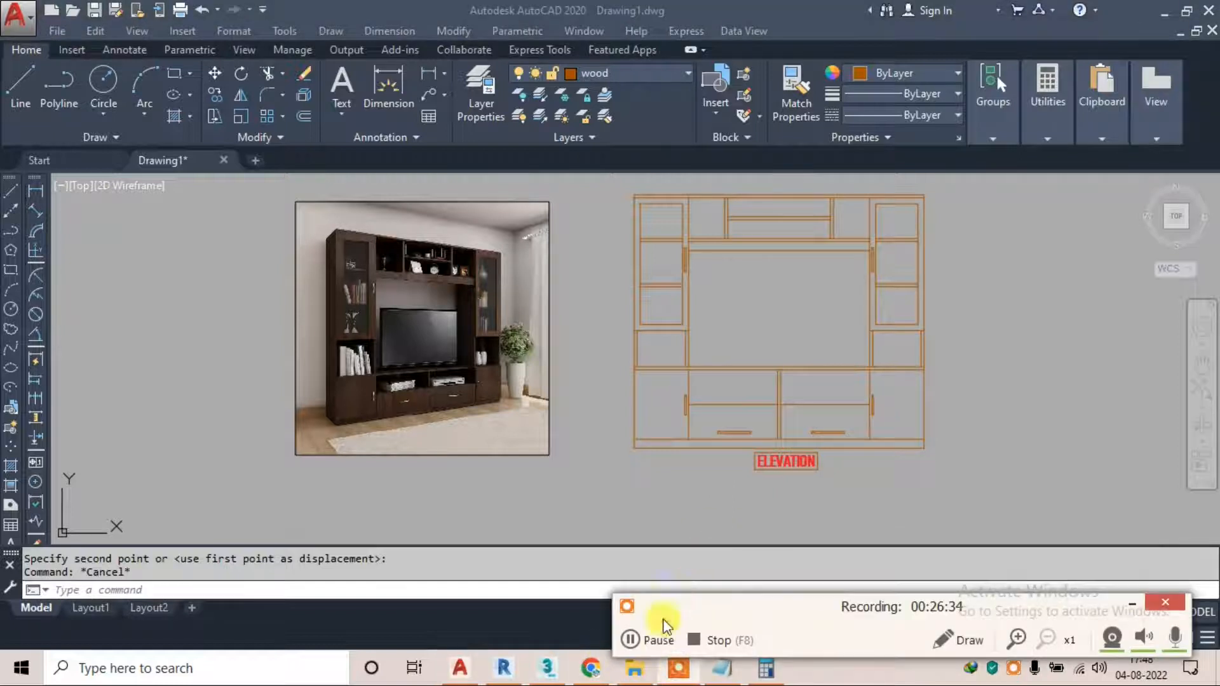
click(662, 639)
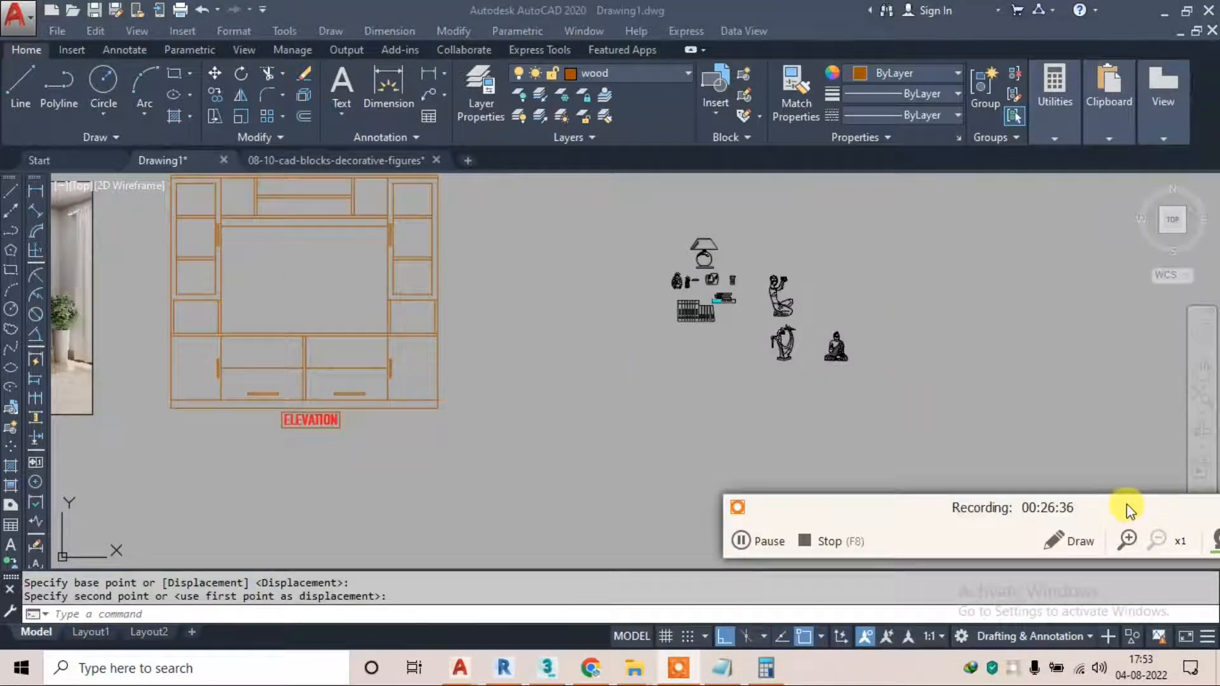
drag(1124, 506, 923, 540)
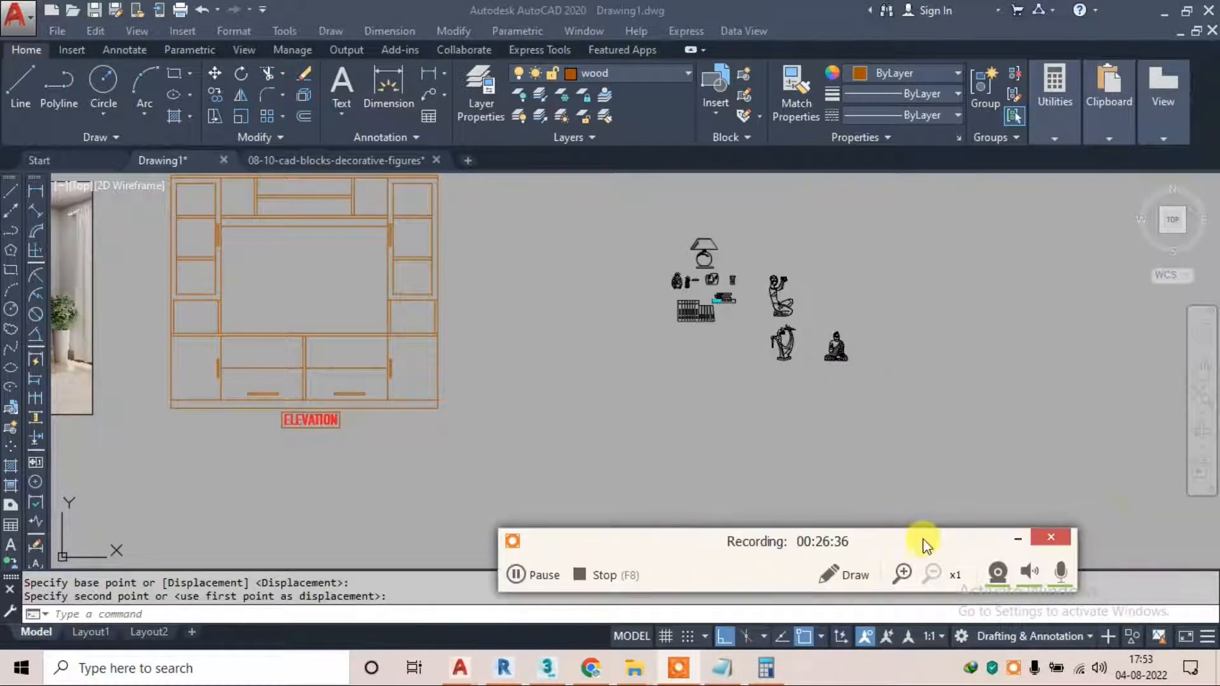
click(1020, 547)
Draw a line across the open foot of the large round vase to close its base
scroll(403, 269, up, 2)
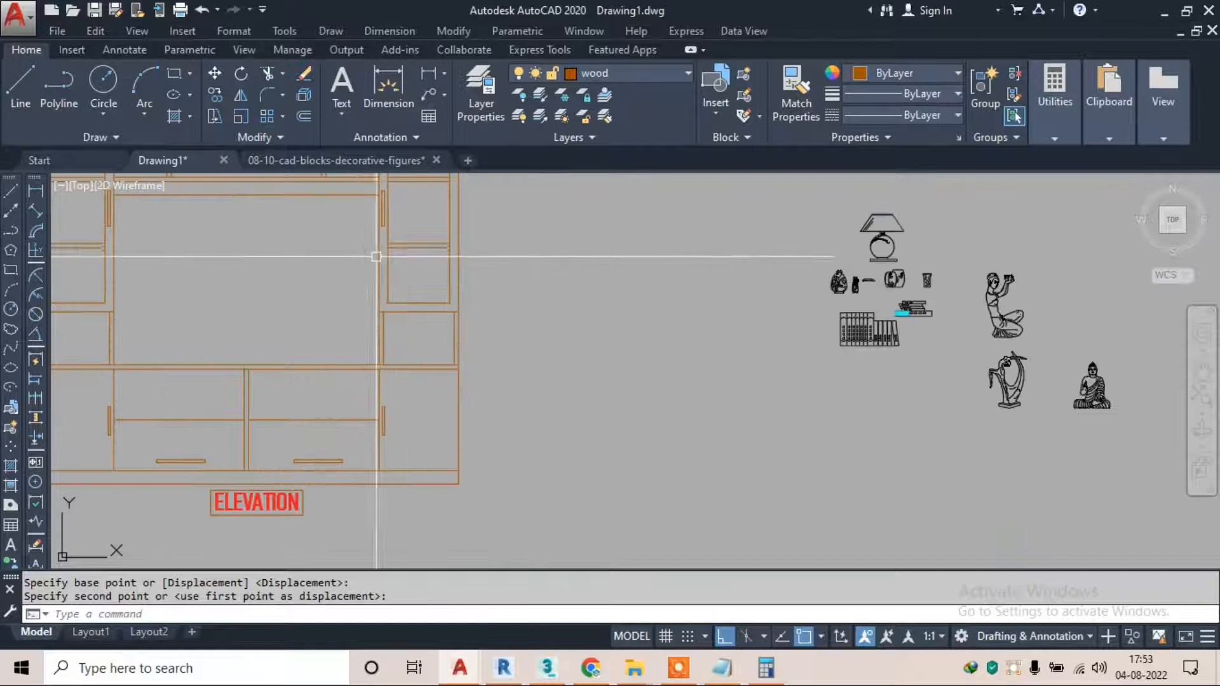
middle_drag(267, 338, 502, 329)
middle_drag(839, 285, 610, 279)
scroll(886, 299, up, 4)
click(819, 216)
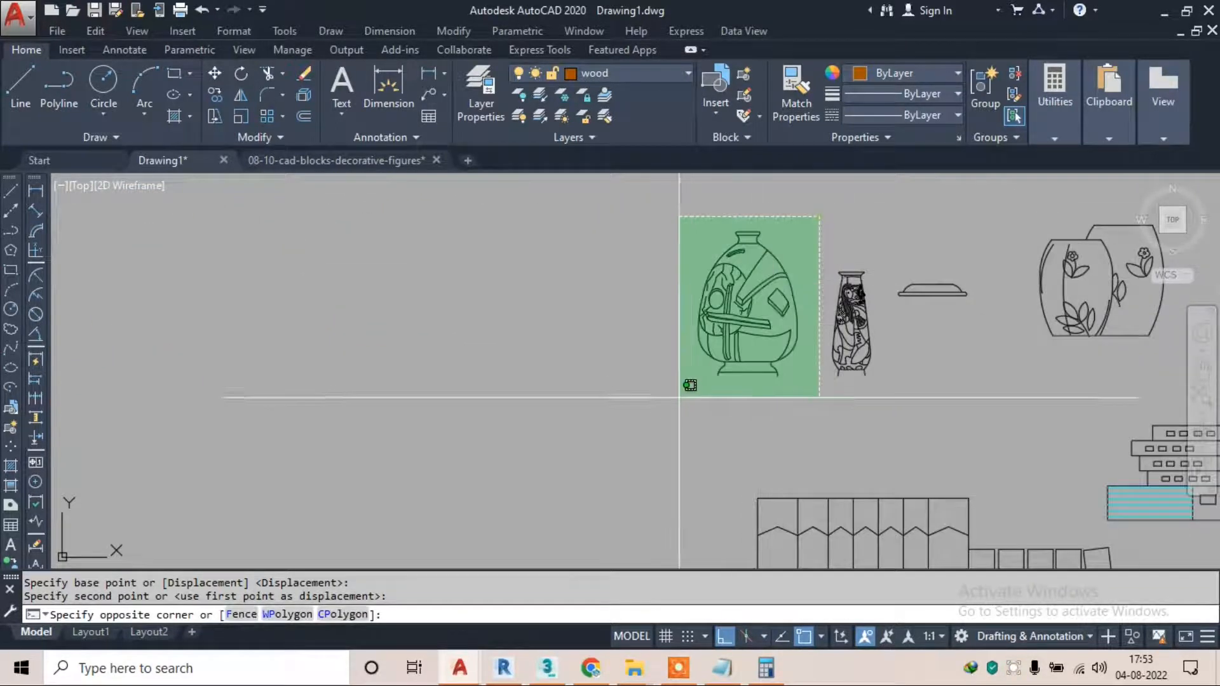
key(Escape)
scroll(763, 374, up, 5)
text(l)
key(Return)
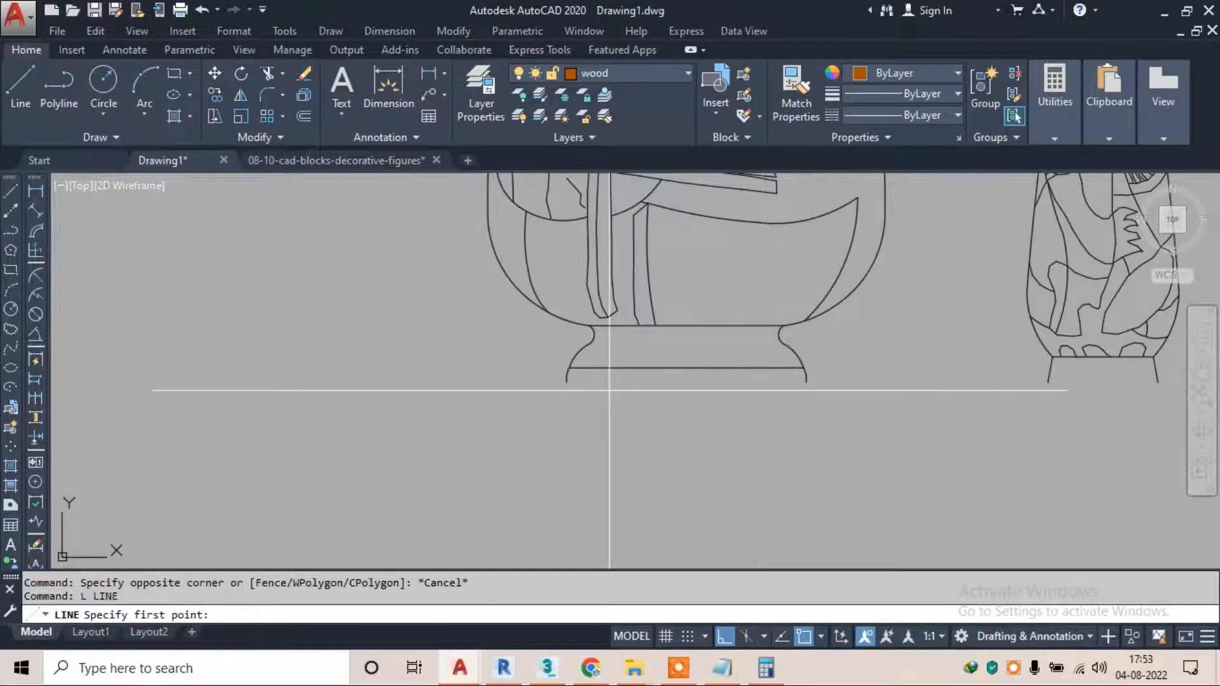
click(566, 382)
click(807, 381)
key(Escape)
scroll(804, 375, down, 5)
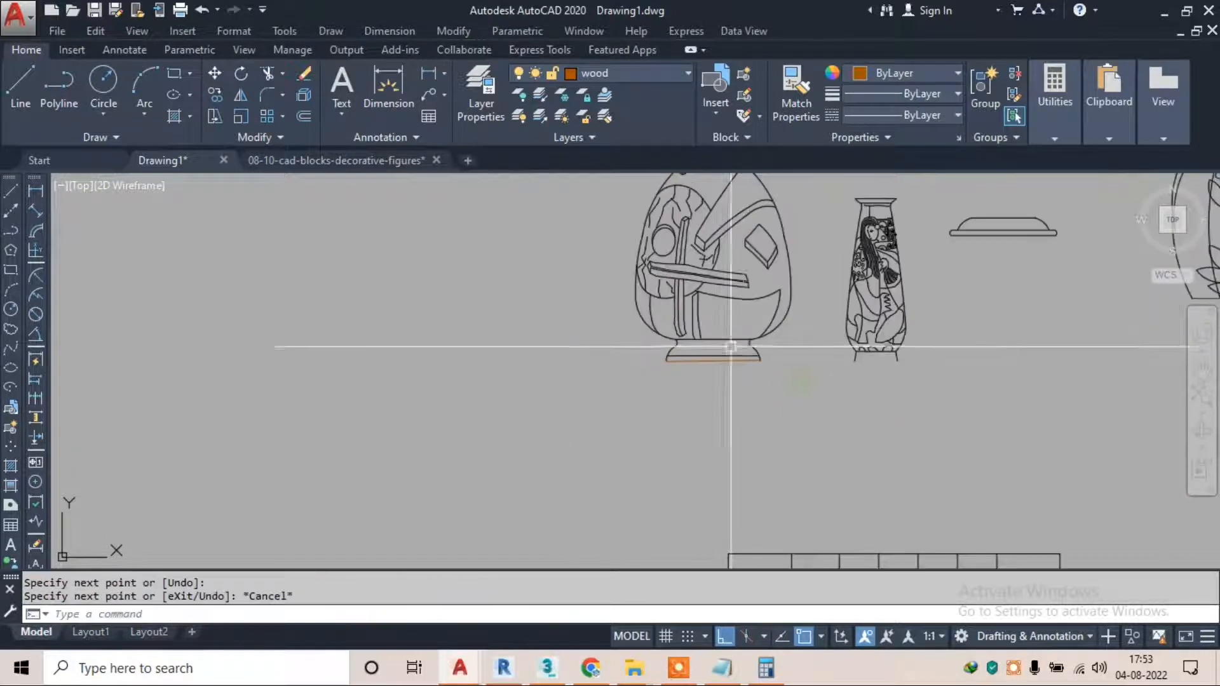
Put the whole round vase, including its new base line, on the dim layer
middle_drag(803, 178, 806, 269)
key(Escape)
click(803, 212)
click(613, 492)
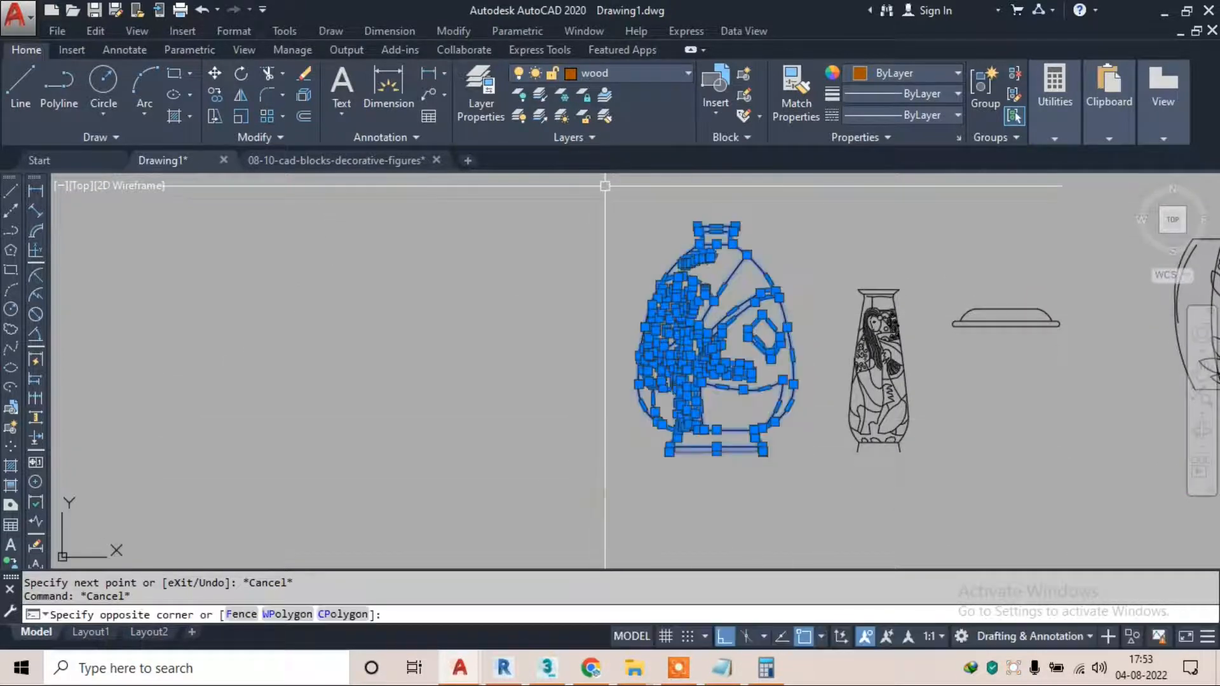
click(623, 73)
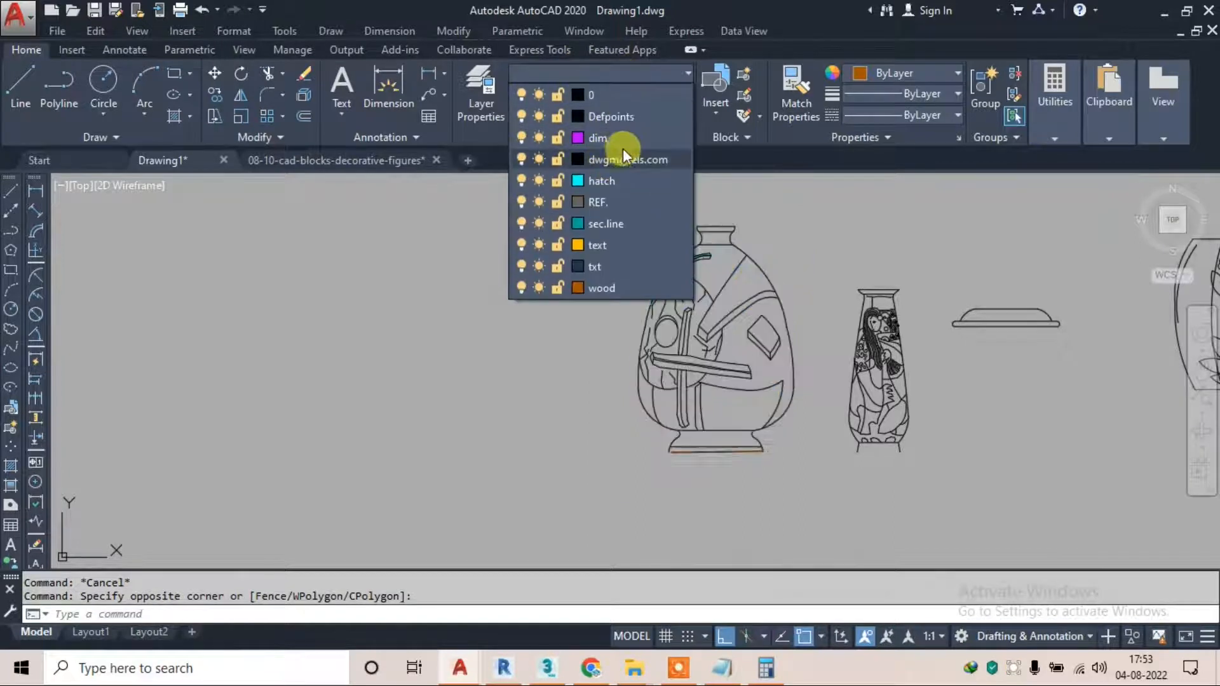
click(631, 141)
key(Escape)
Move the round vase onto the top shelf inside the right glass door of the elevation, with Ortho off
click(806, 210)
click(686, 404)
text(m)
key(Return)
click(752, 383)
scroll(437, 363, down, 5)
middle_drag(347, 508, 819, 550)
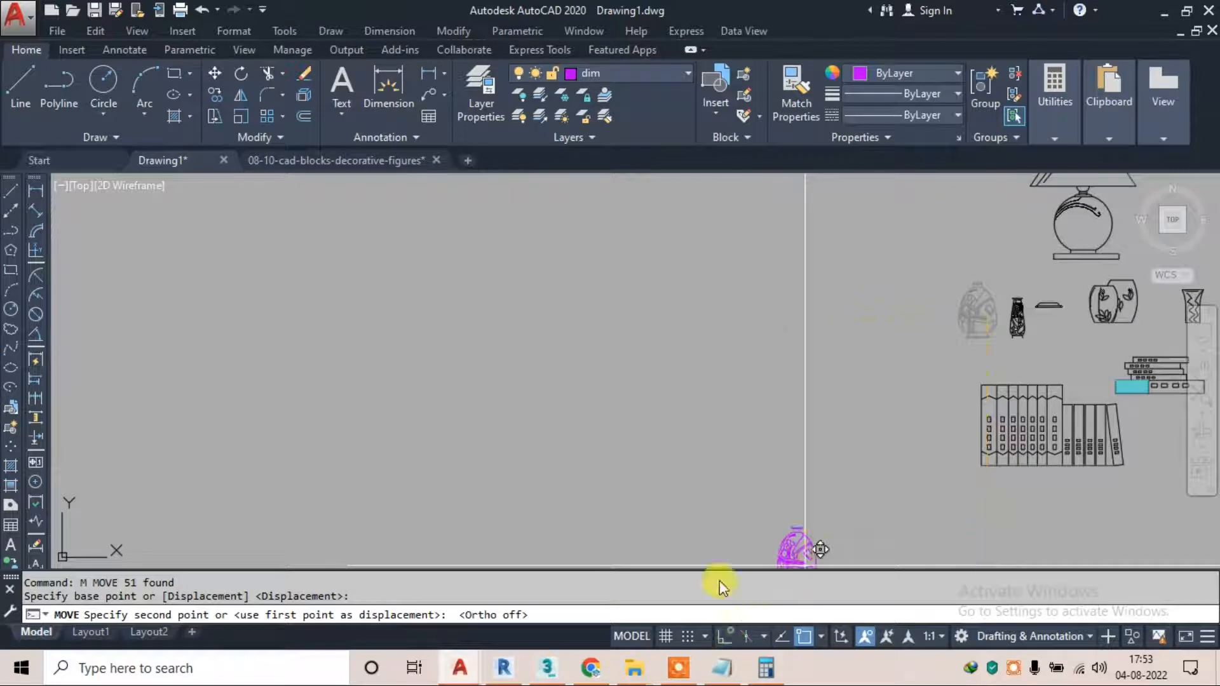
scroll(723, 422, down, 4)
scroll(391, 270, up, 10)
middle_drag(486, 269, 580, 346)
click(492, 289)
scroll(491, 289, down, 6)
scroll(488, 305, up, 3)
Set the round vase's colour to dark red 153,27,30
key(Escape)
click(448, 210)
click(556, 368)
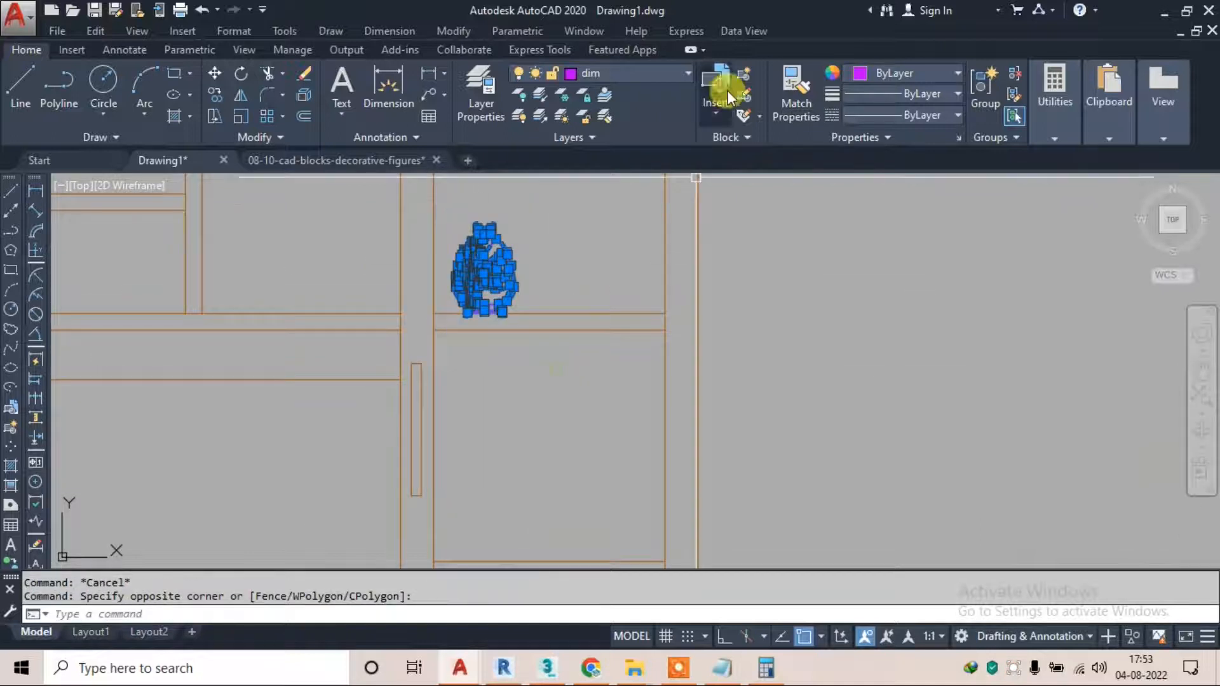
click(883, 78)
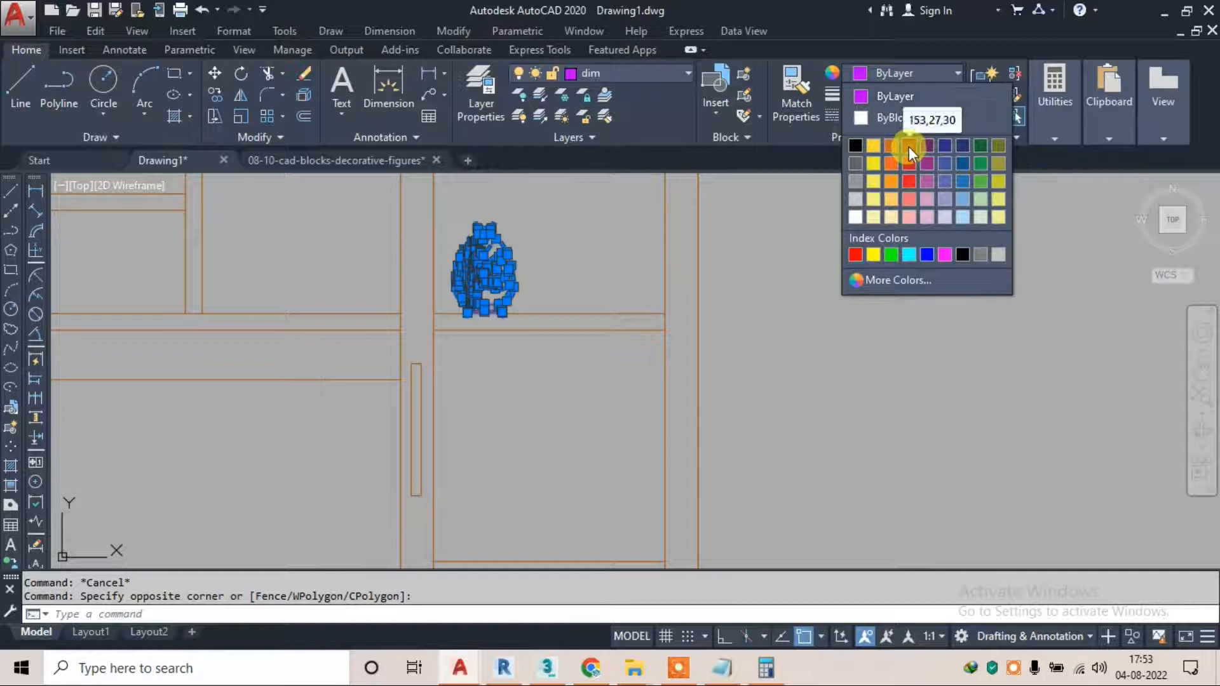
click(909, 146)
scroll(539, 210, down, 6)
scroll(529, 252, up, 8)
scroll(438, 235, down, 6)
Move the flared zigzag vase onto the right door's top shelf beside the round vase
middle_drag(1000, 323, 605, 321)
scroll(834, 423, up, 6)
click(808, 288)
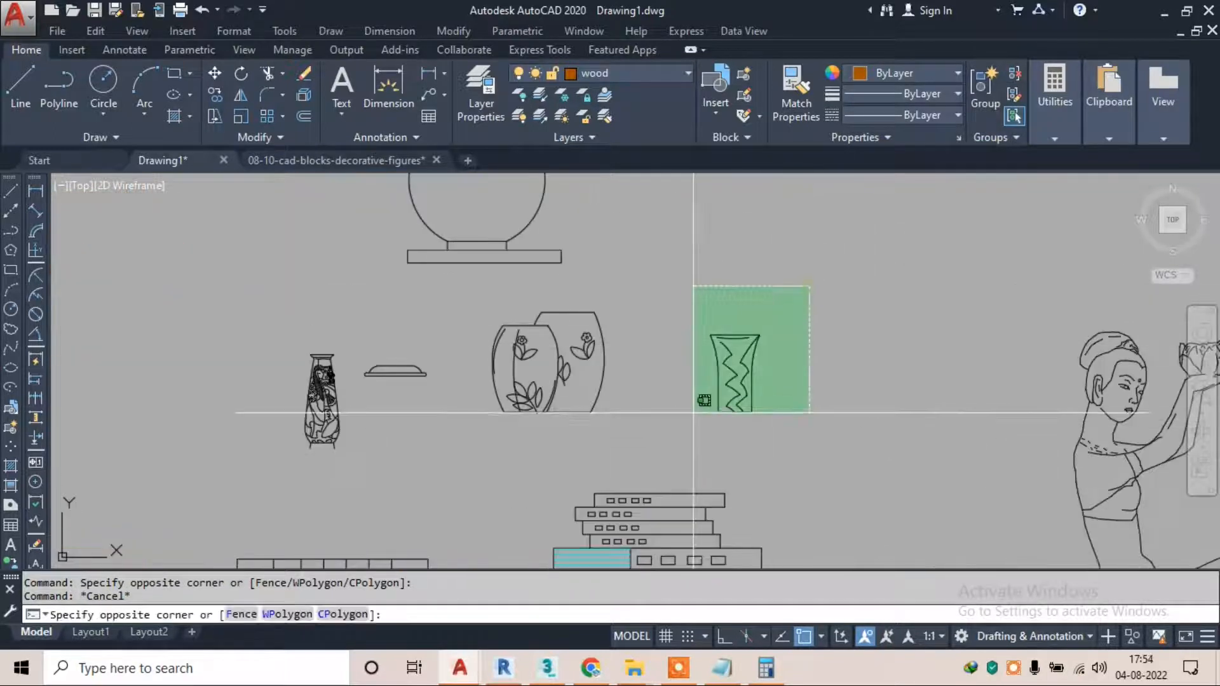
click(693, 421)
text(m)
key(space)
click(762, 370)
scroll(763, 371, down, 4)
middle_drag(534, 327, 1051, 334)
middle_drag(375, 223, 854, 203)
scroll(637, 223, up, 2)
scroll(636, 224, up, 4)
click(605, 263)
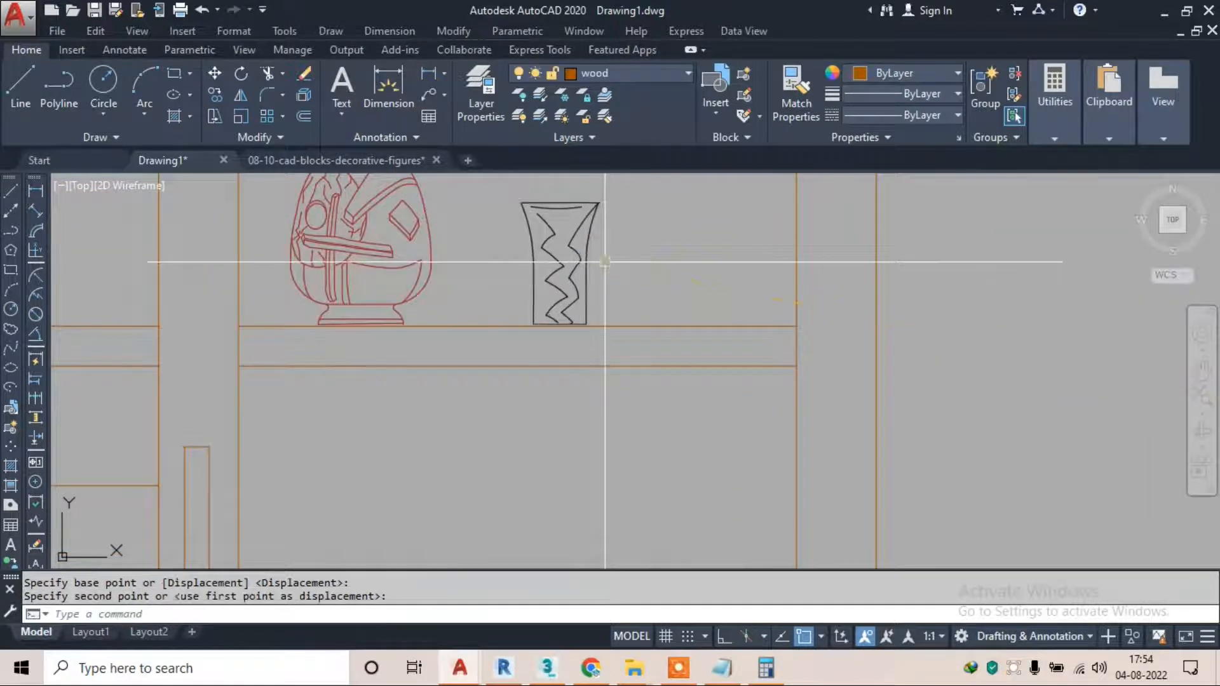
Set the flared zigzag vase's colour to dark red like the round vase
scroll(605, 263, down, 4)
key(Escape)
click(553, 210)
click(629, 337)
click(917, 74)
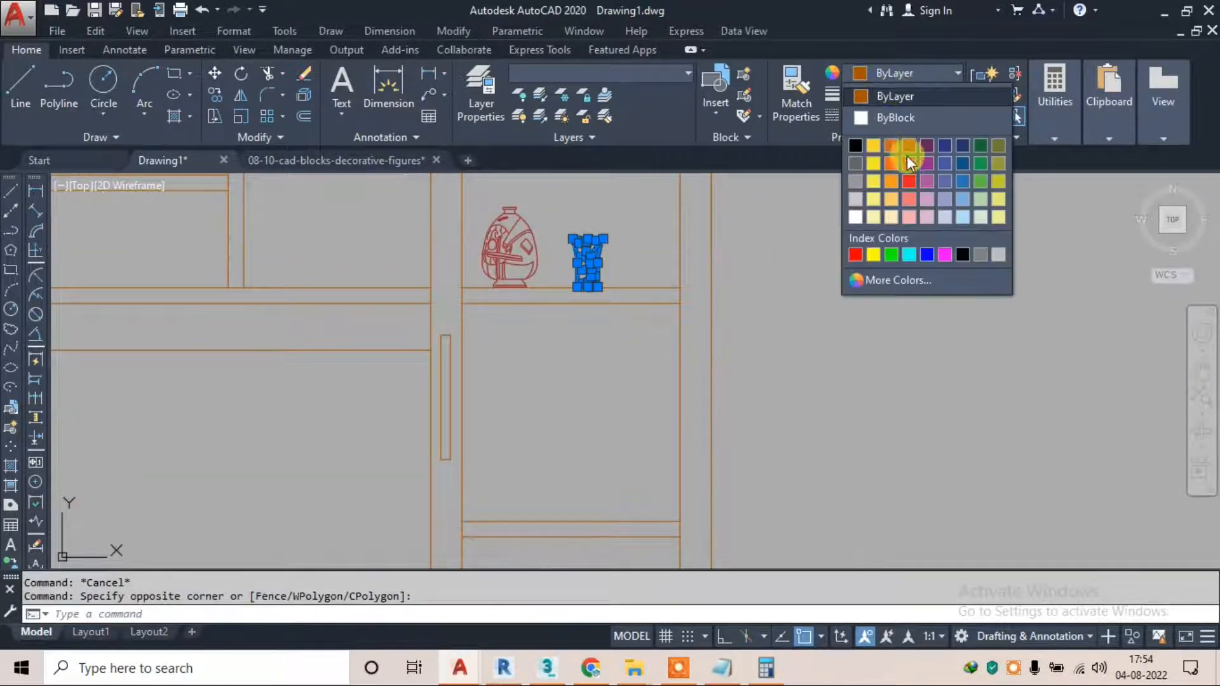
key(Escape)
Scale up the flared zigzag vase from its base to about the height of the round vase
click(562, 209)
click(611, 329)
text(sc)
key(Return)
scroll(611, 324, up, 3)
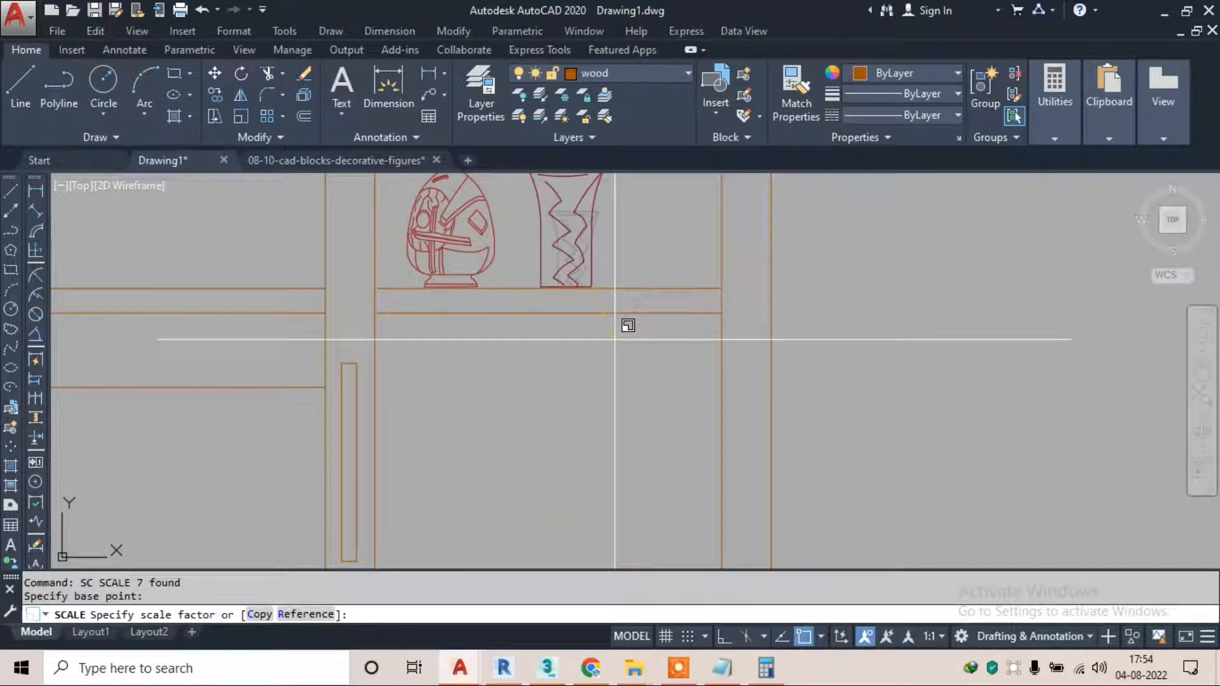
middle_drag(626, 319, 639, 387)
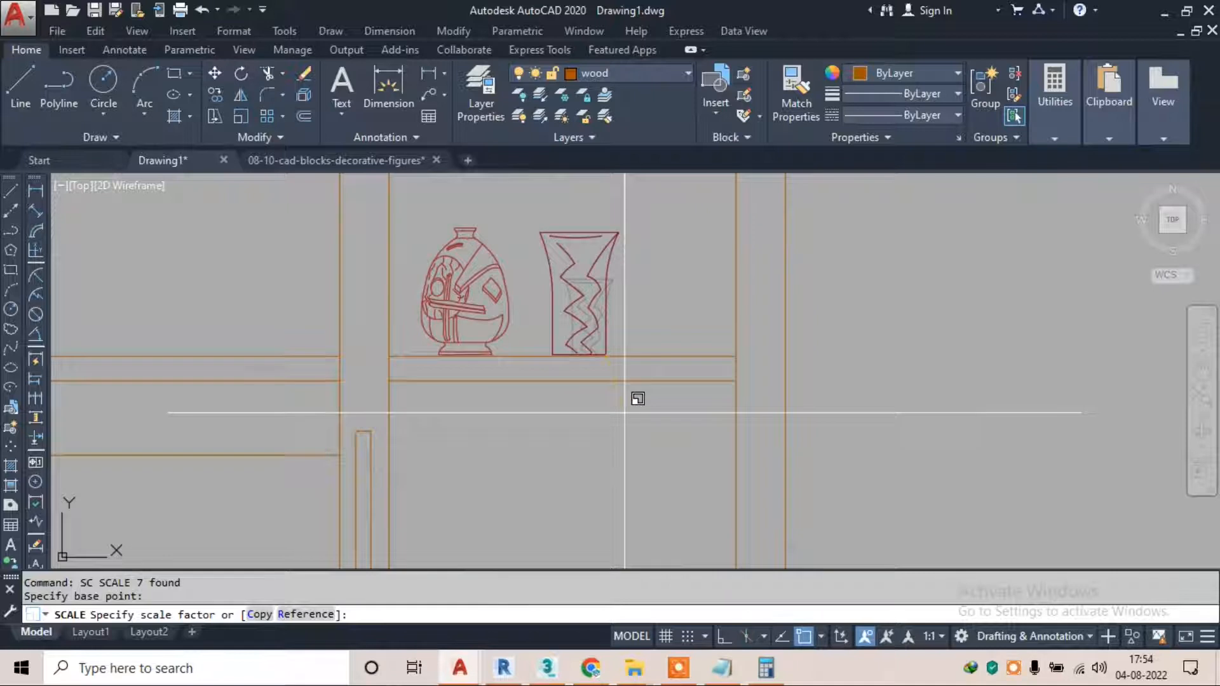
scroll(519, 268, down, 8)
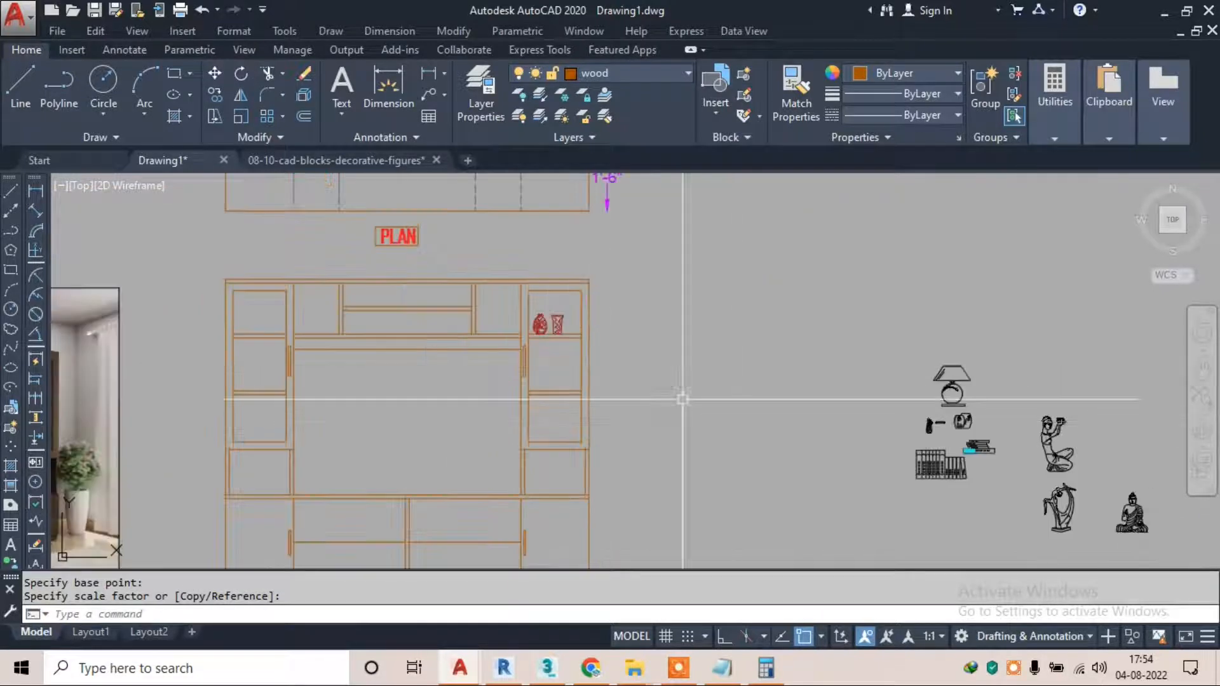
Move the pair of flowered pots onto the middle shelf of the right glass door
scroll(966, 402, up, 6)
scroll(958, 475, up, 2)
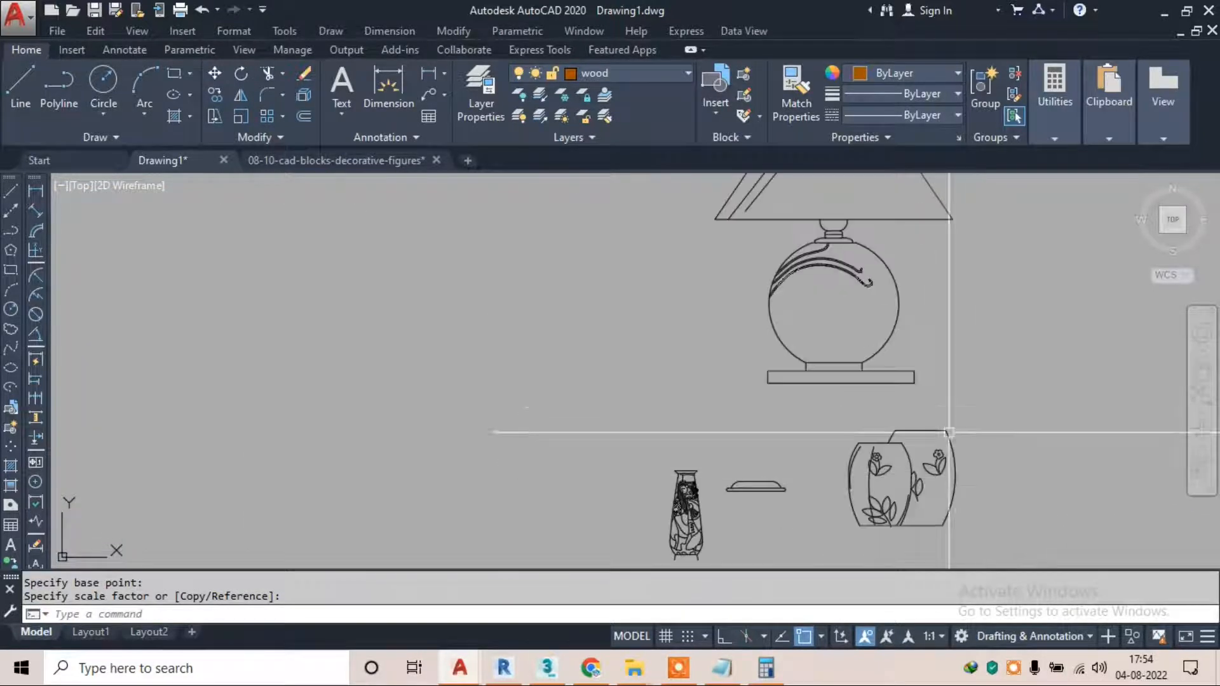
click(1010, 418)
click(836, 557)
text(m)
key(space)
click(913, 461)
scroll(889, 463, down, 4)
middle_drag(679, 507, 987, 352)
middle_drag(527, 321, 1059, 352)
middle_drag(730, 216, 612, 322)
scroll(636, 475, up, 4)
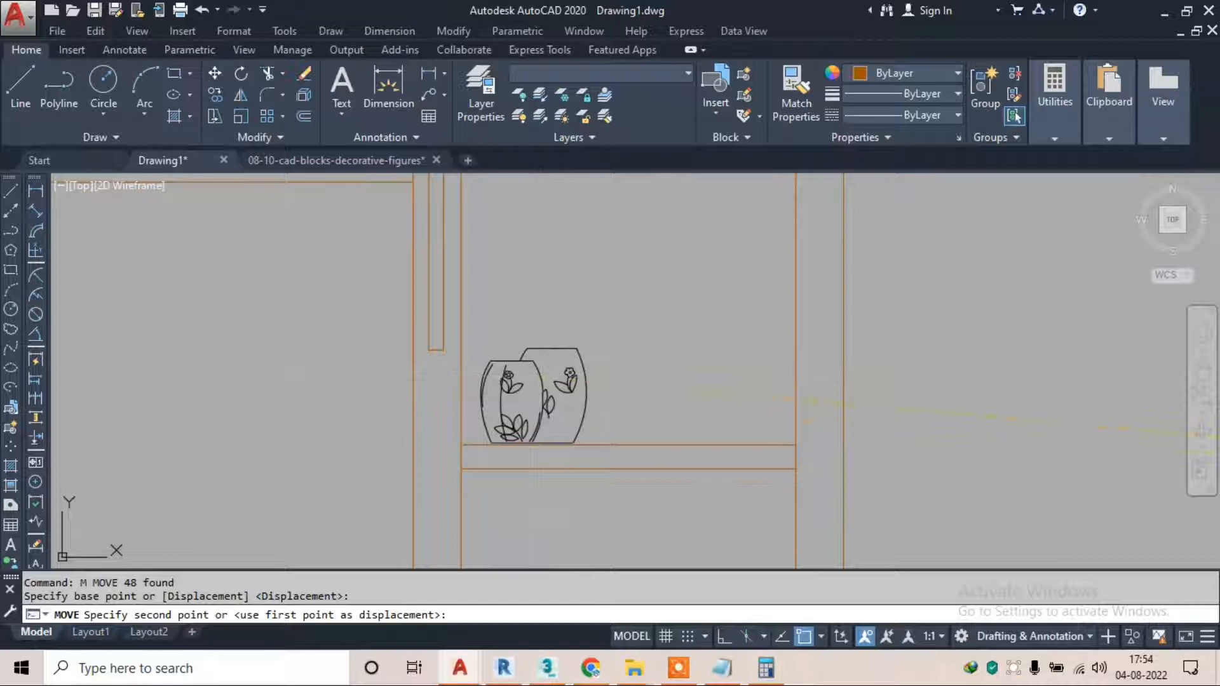
key(Escape)
Shift the flowered pots to the right half of the middle shelf, resting on the shelf line
click(471, 331)
click(606, 481)
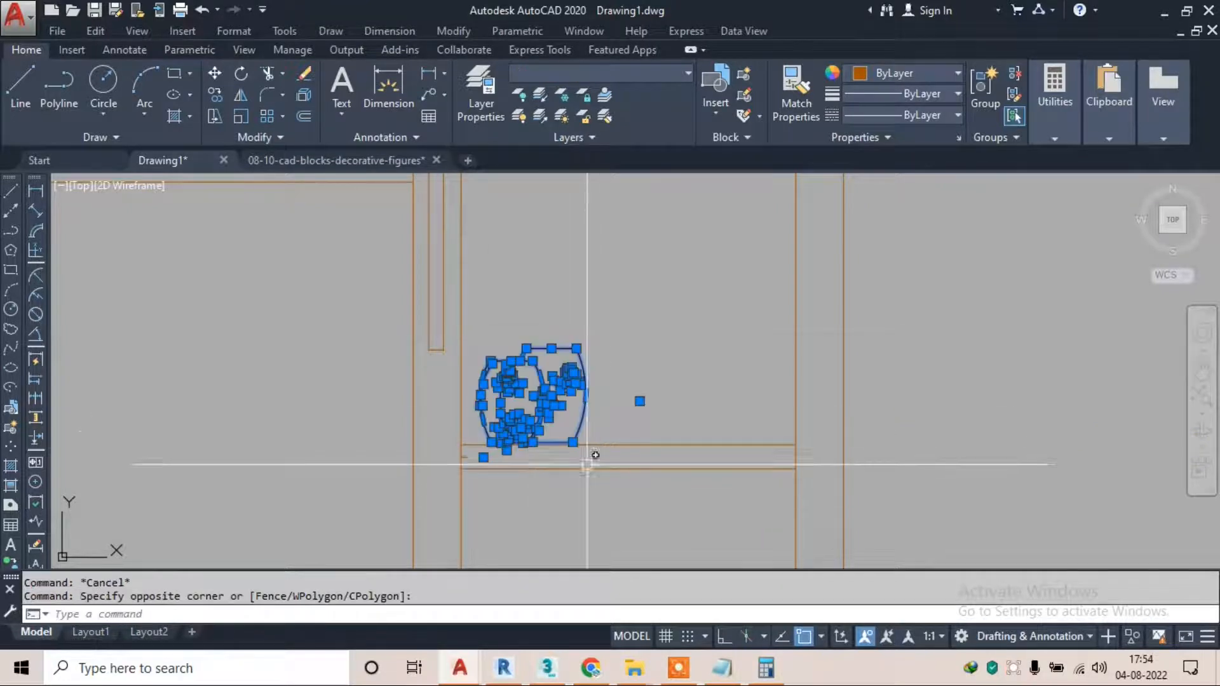
text(m)
key(Return)
click(535, 429)
key(Escape)
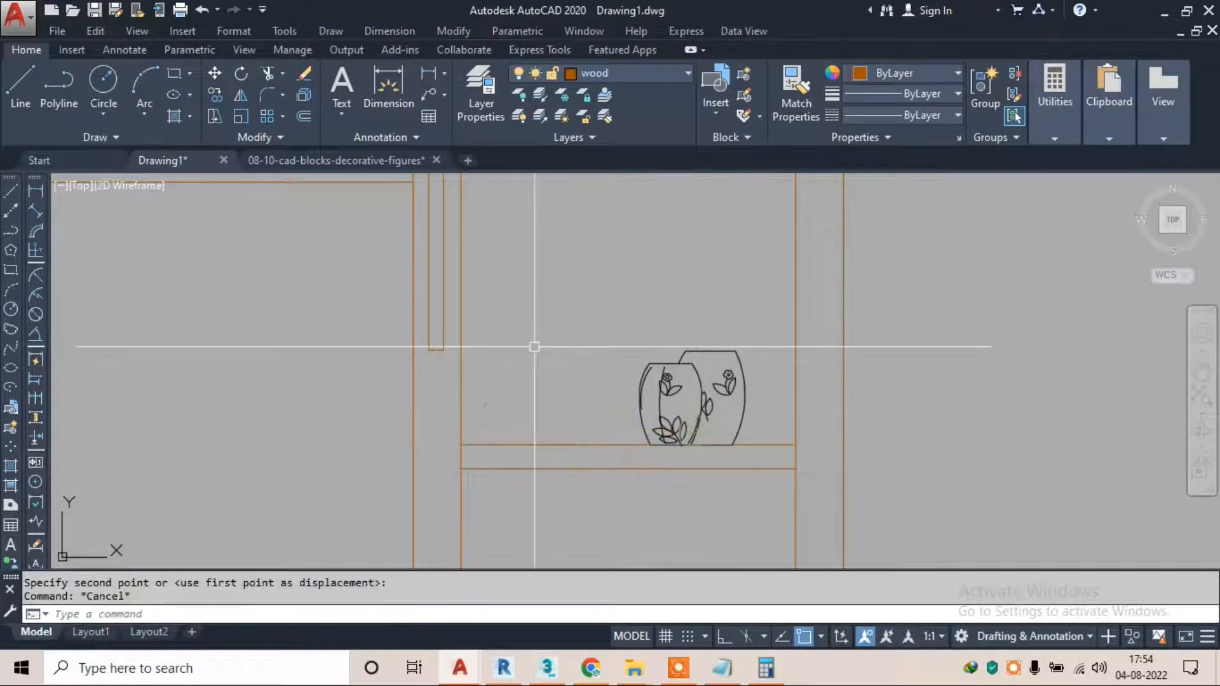
Copy the flowered pots to the left half of the same shelf
click(593, 324)
click(762, 517)
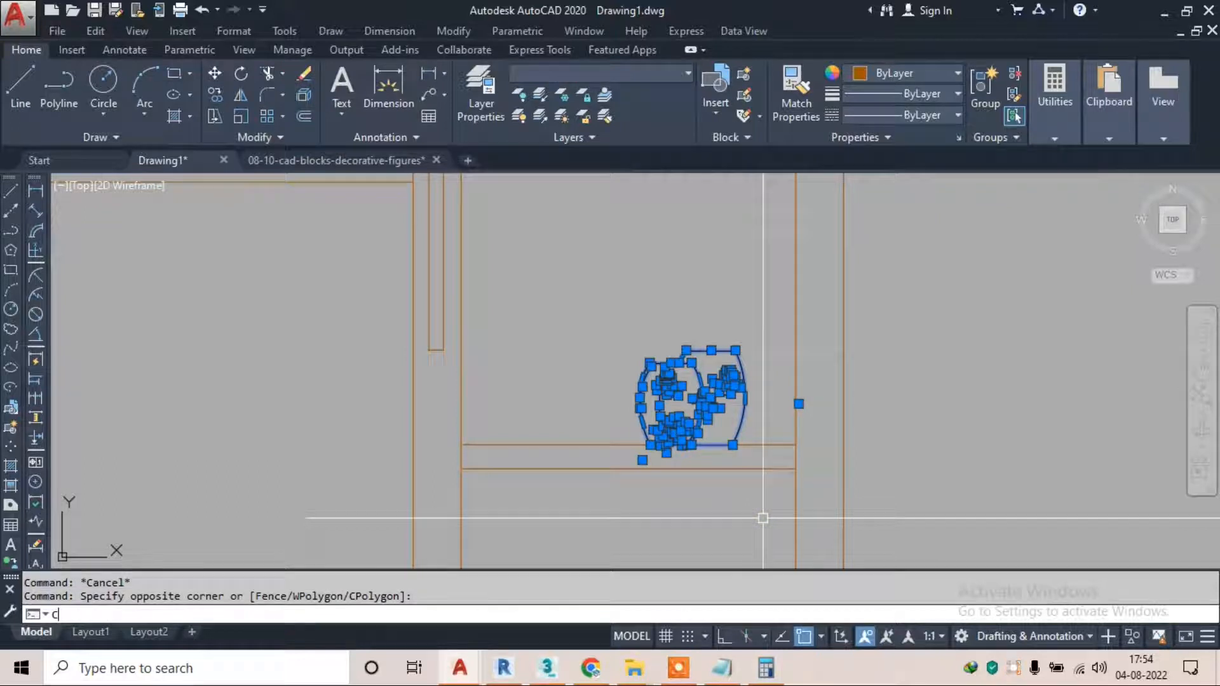
text(co)
key(Return)
click(654, 425)
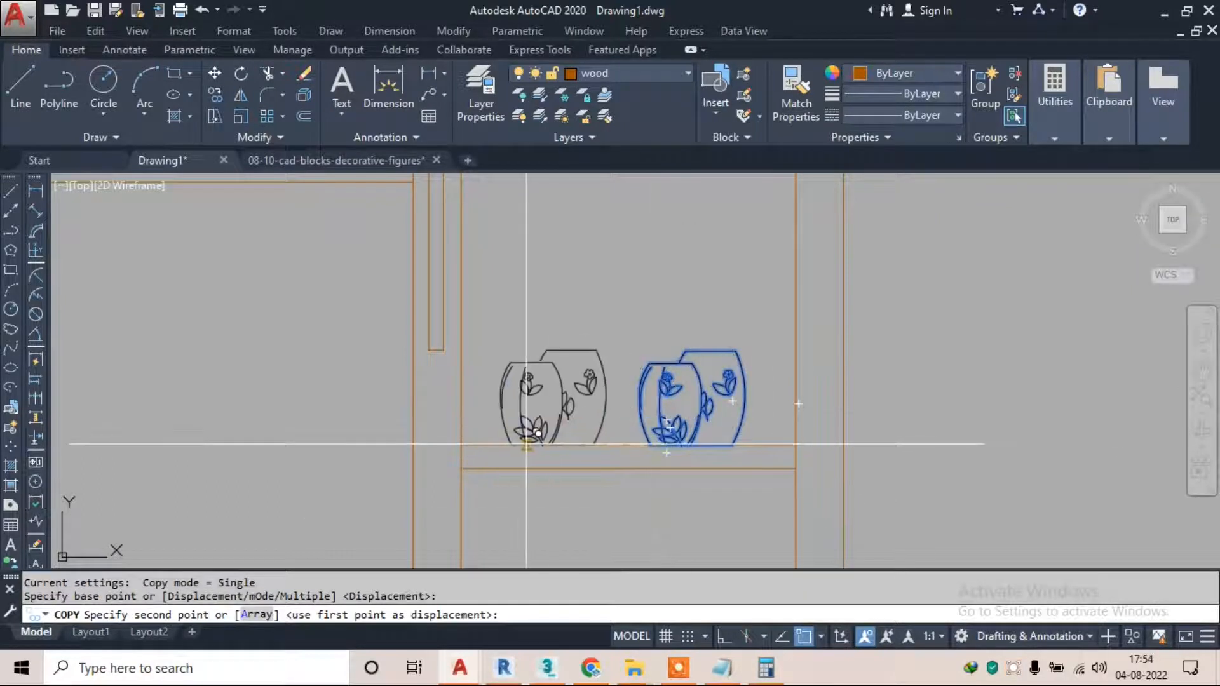
click(513, 425)
key(Escape)
Set the colour of the left pair of flowered pots to bright red
click(484, 322)
click(617, 507)
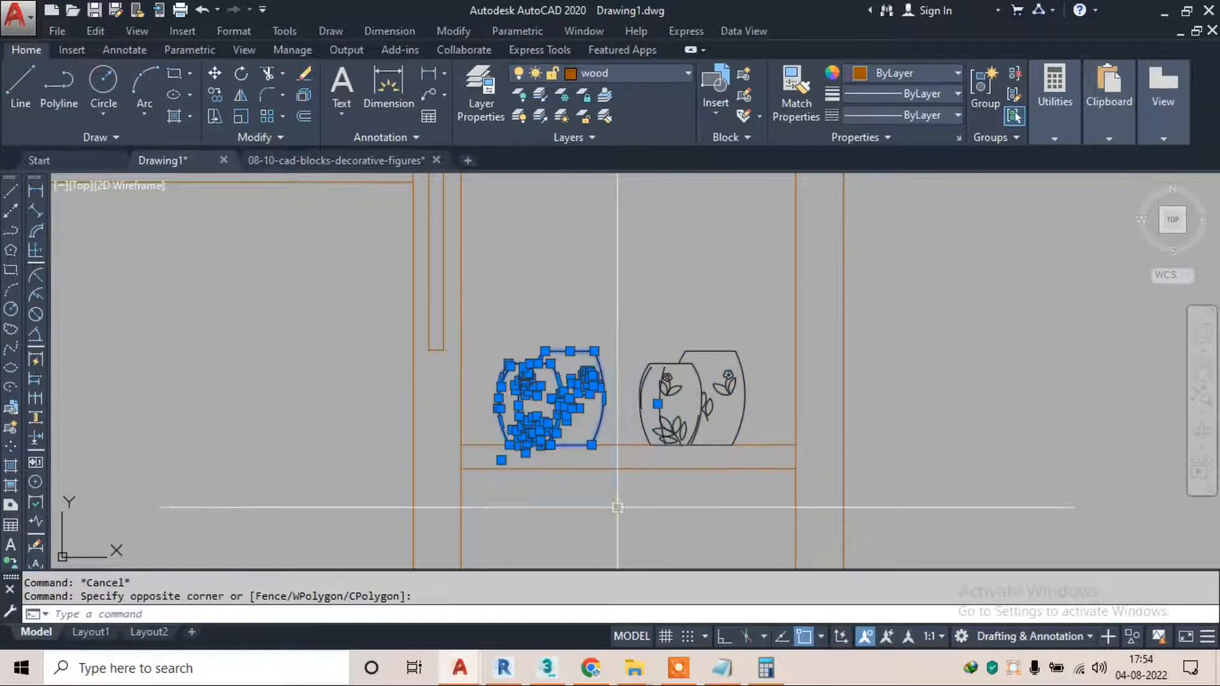
click(895, 74)
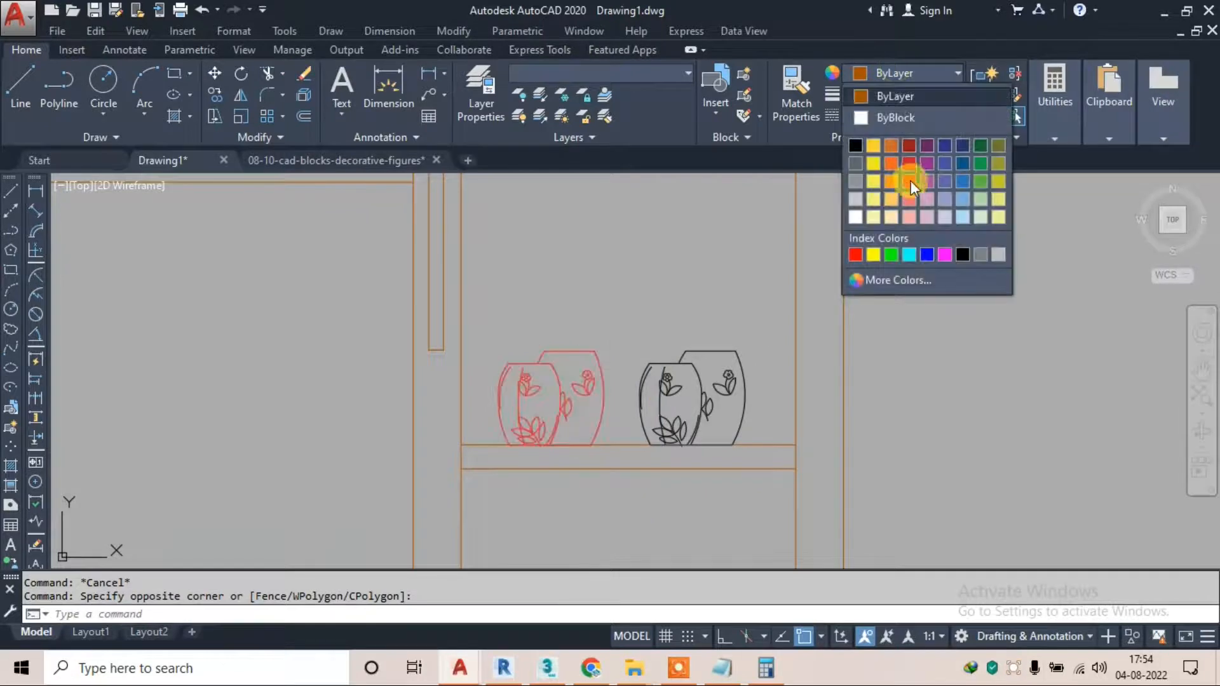
click(910, 180)
key(Escape)
Set the colour of the right pair of flowered pots to yellow
click(613, 313)
click(785, 457)
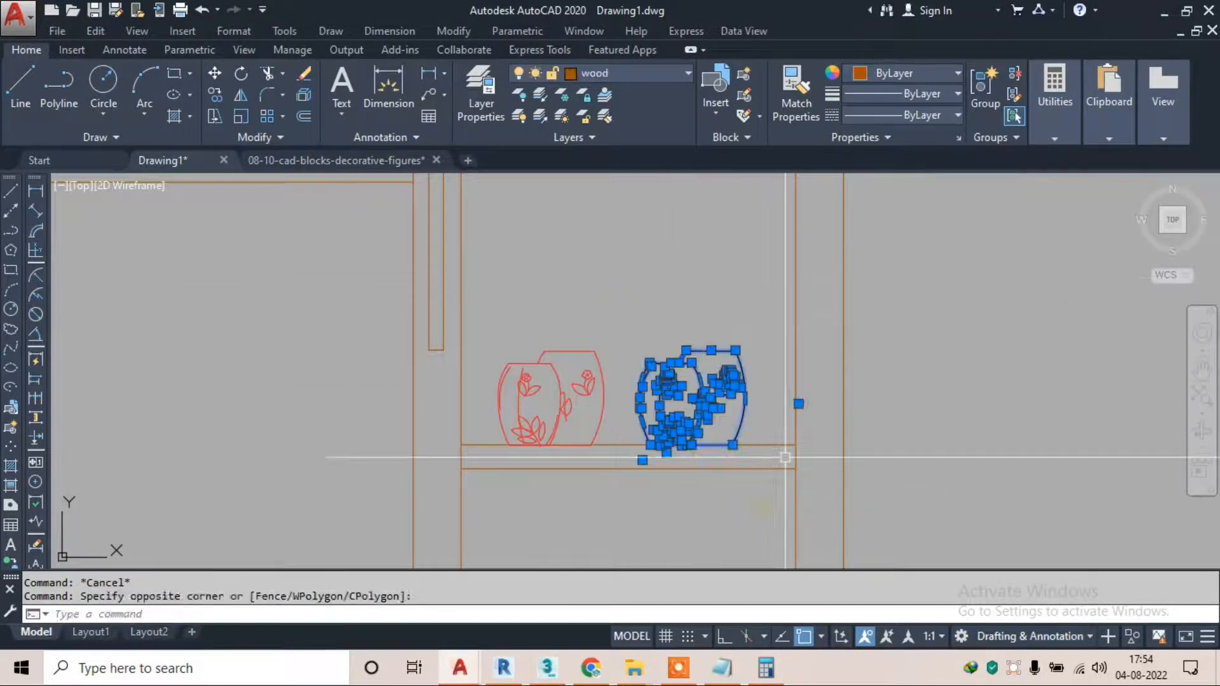
click(913, 70)
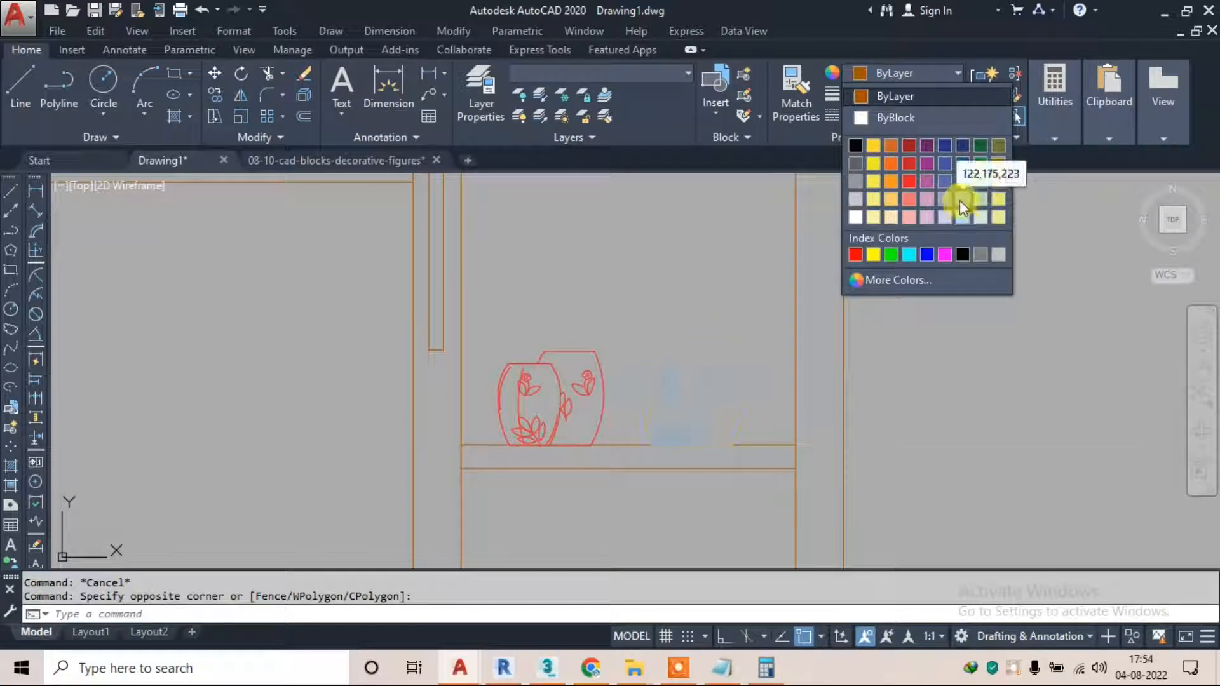
click(873, 163)
key(Escape)
scroll(592, 233, down, 2)
key(Escape)
Move the horizontal book stack into the left open compartment of the lower cabinet, near its shelf line
scroll(535, 289, down, 6)
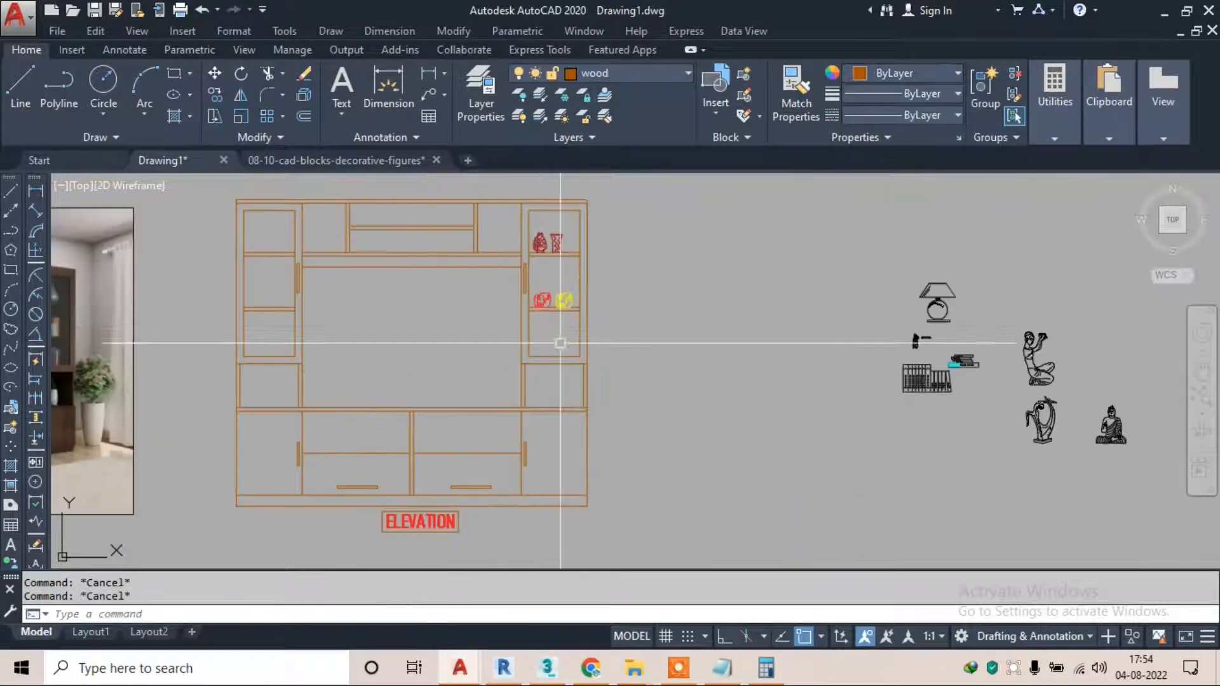
scroll(981, 363, up, 8)
click(1049, 251)
key(Escape)
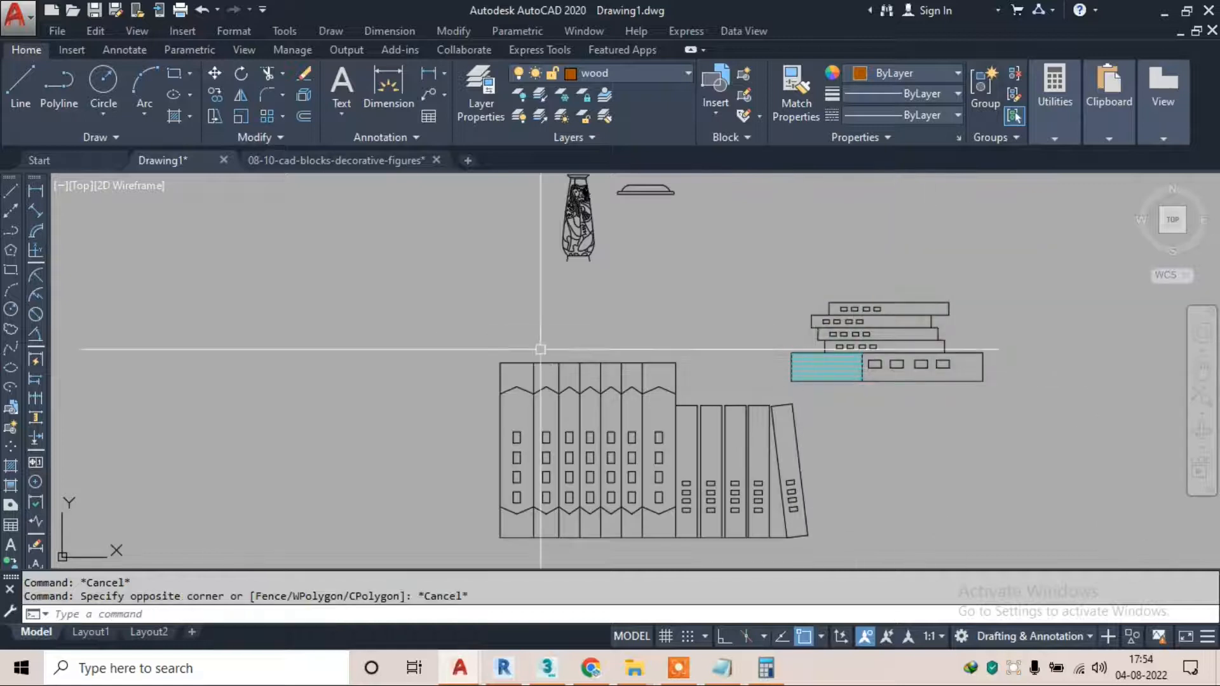
click(1008, 267)
click(789, 376)
text(m)
key(Return)
click(848, 362)
scroll(572, 330, down, 4)
middle_drag(266, 356, 913, 357)
middle_drag(383, 399, 694, 340)
middle_drag(430, 390, 684, 358)
scroll(684, 359, down, 2)
scroll(450, 426, up, 5)
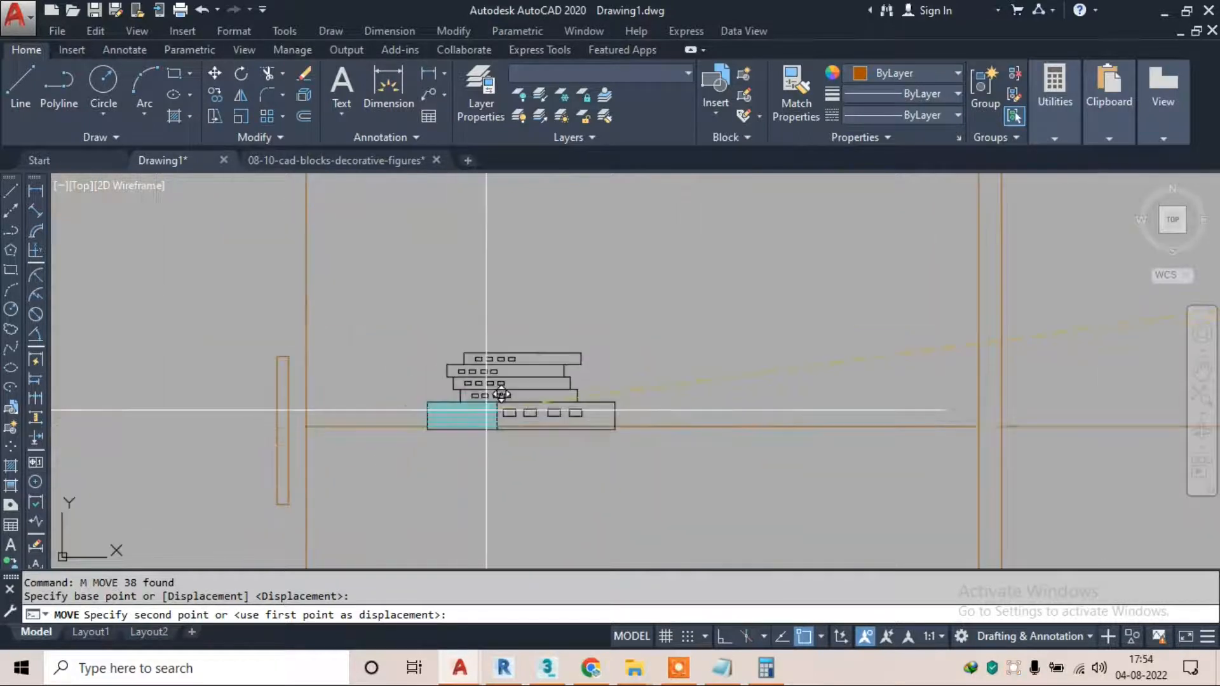
key(Escape)
Scale up the book stack from its lower right corner to about one and a half times its size
click(436, 286)
click(722, 449)
text(sc)
key(Return)
click(678, 390)
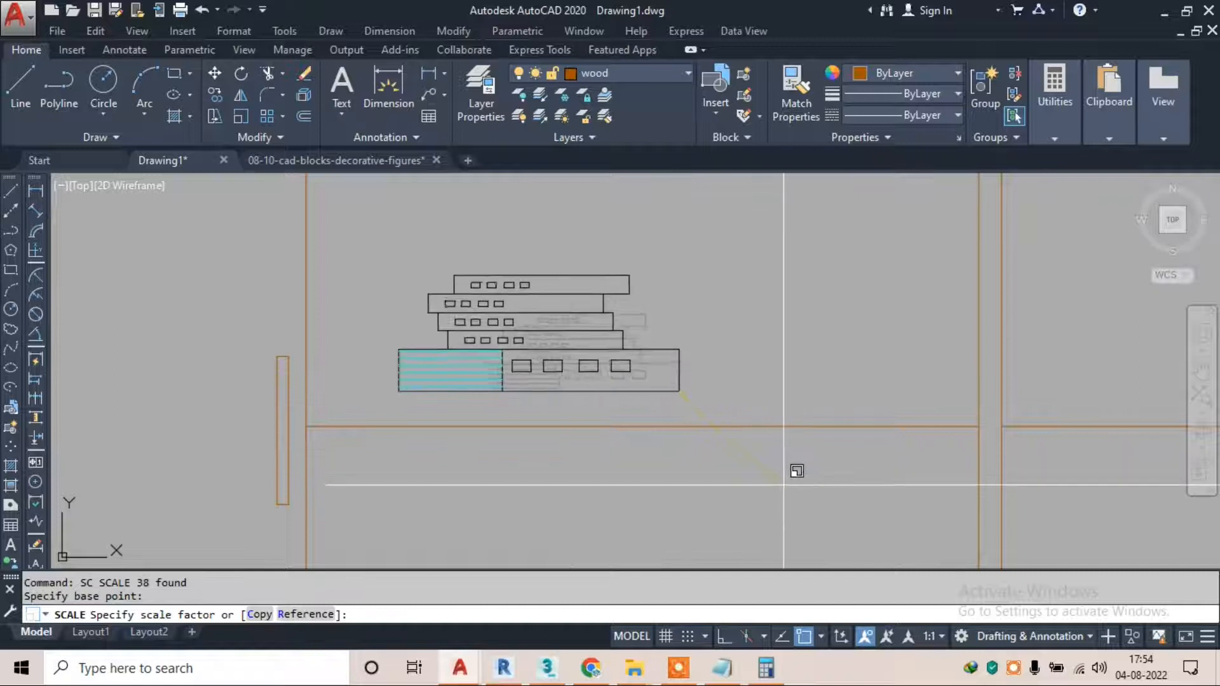
key(Escape)
Move the enlarged book stack down by its lower left corner so it rests on the compartment's shelf line
click(365, 253)
click(749, 490)
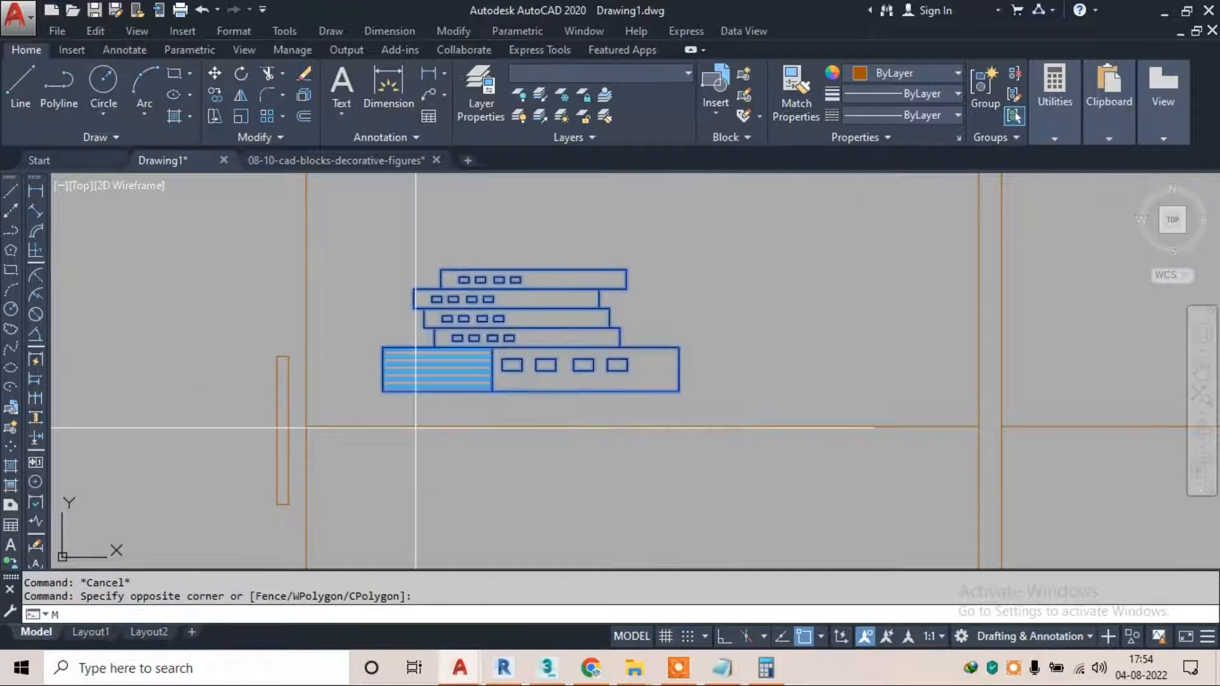
text(m)
key(Return)
click(382, 390)
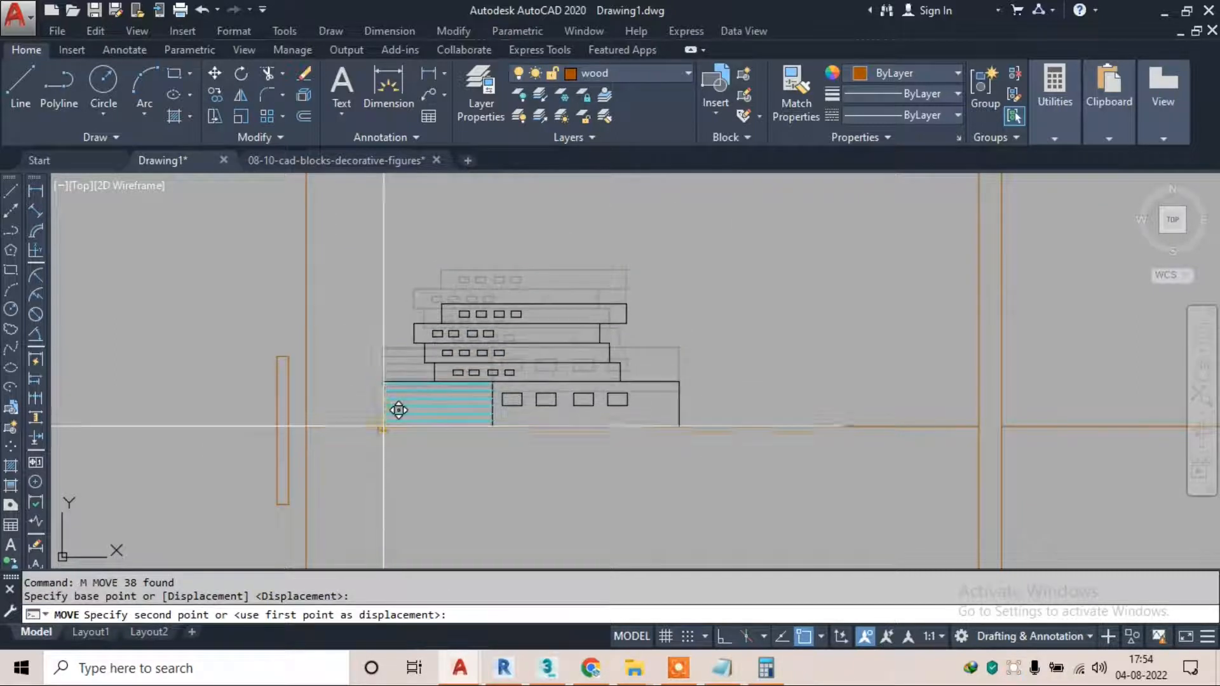
click(382, 426)
Copy the book stack along the shelf line into the right open compartment of the lower cabinet
scroll(394, 381, down, 2)
scroll(394, 355, up, 2)
click(328, 231)
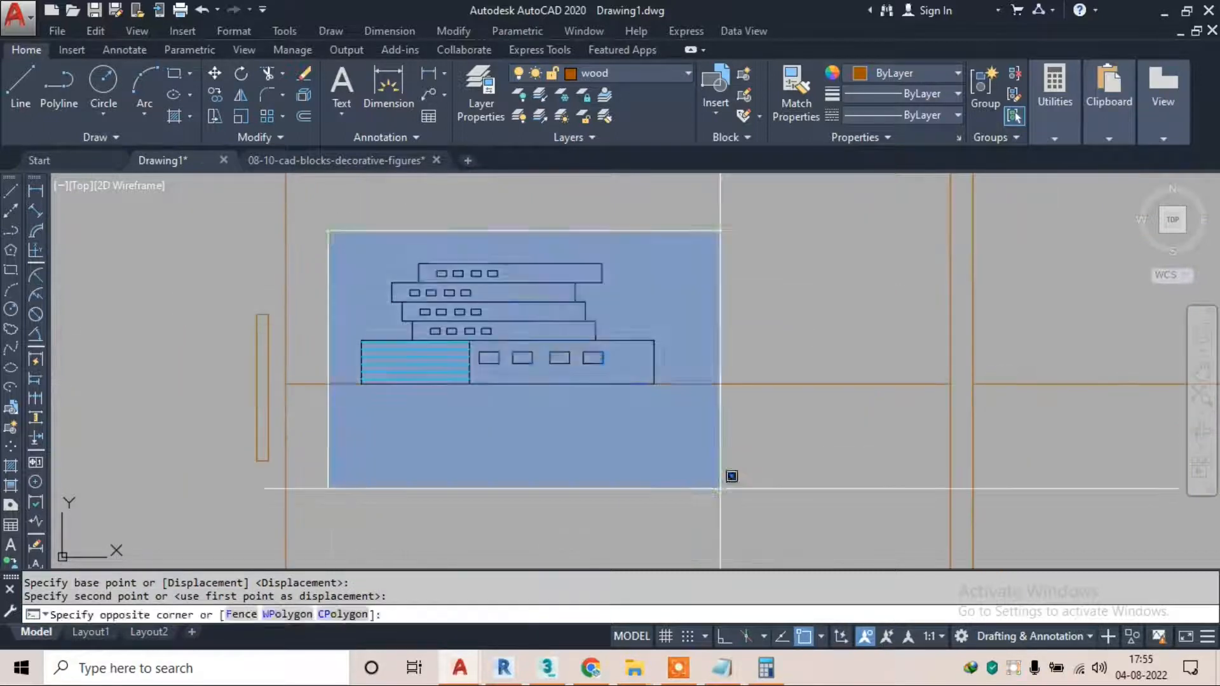
click(720, 488)
text(co)
key(Return)
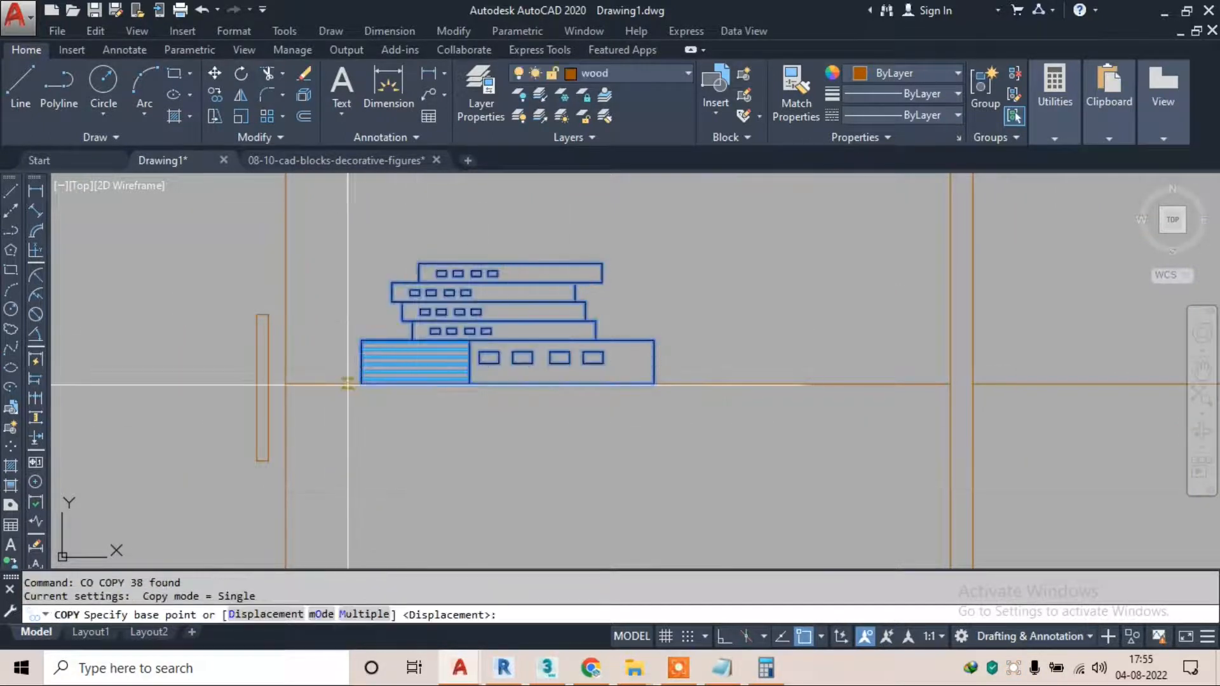
click(353, 385)
middle_drag(625, 355, 339, 358)
click(779, 388)
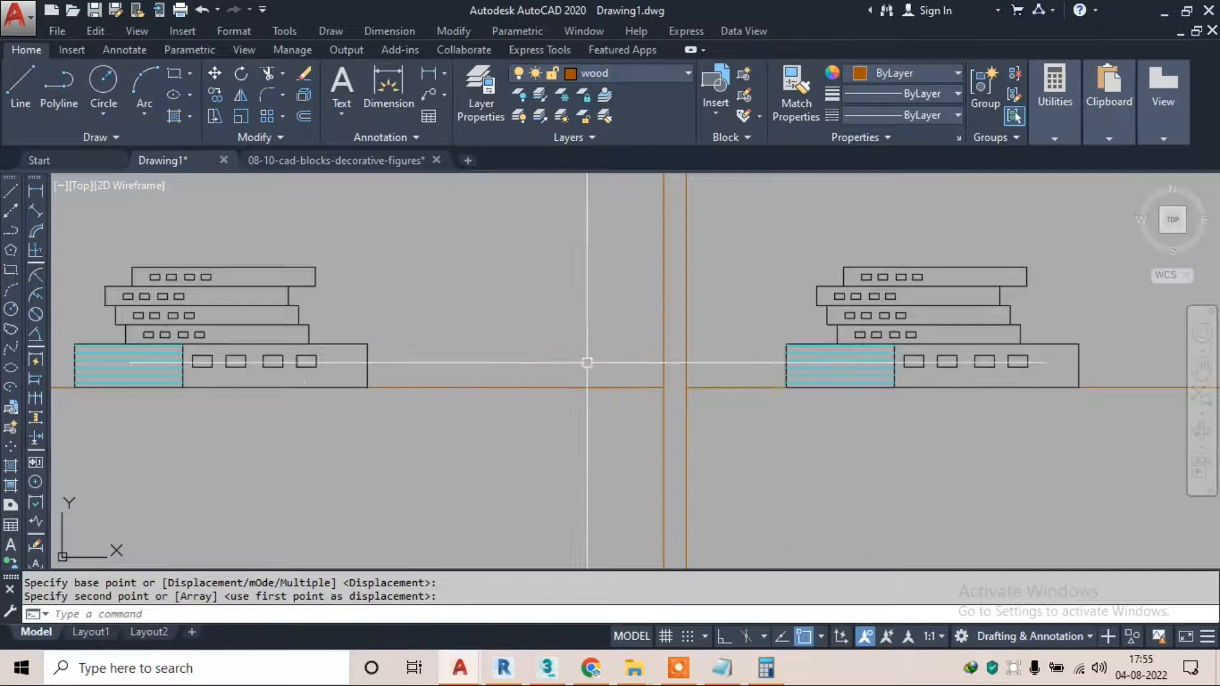
scroll(587, 363, down, 8)
key(Escape)
Move the tall patterned vase onto the bottom shelf of the right glass door, toward its left side
middle_drag(666, 344, 541, 361)
scroll(985, 323, up, 4)
scroll(731, 350, up, 10)
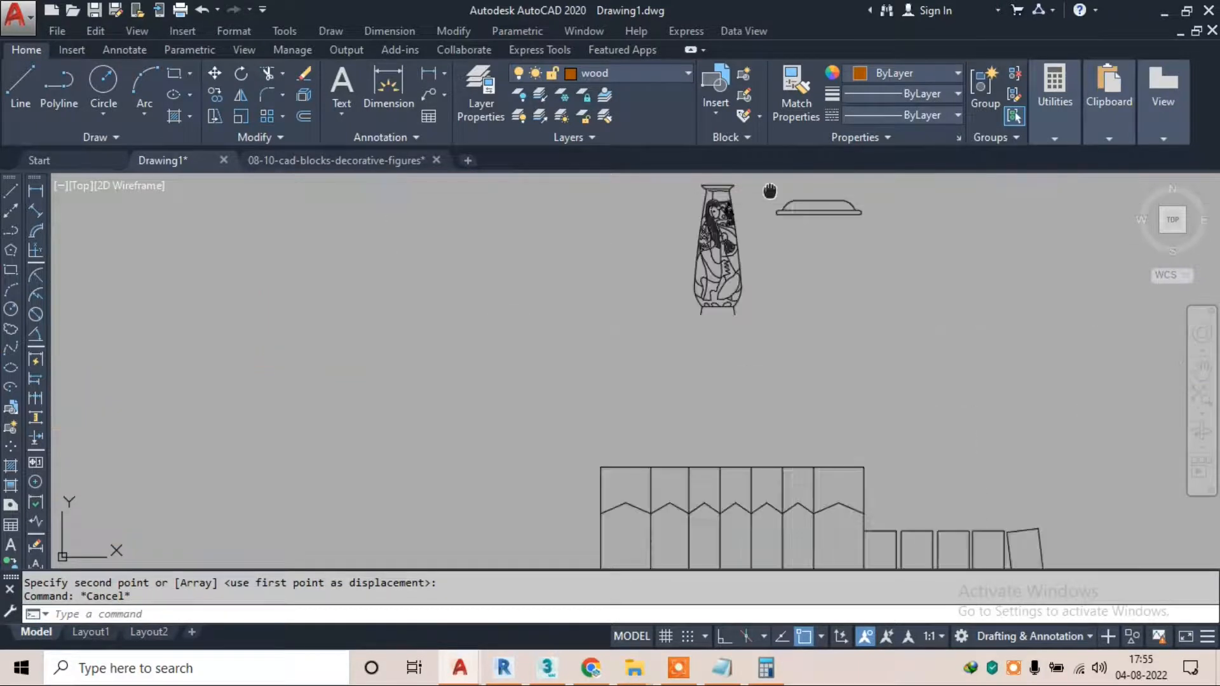
click(836, 320)
key(Escape)
scroll(836, 324, down, 6)
click(777, 191)
click(608, 468)
text(m)
key(Return)
click(723, 327)
middle_drag(486, 340, 1173, 326)
scroll(923, 329, down, 8)
middle_drag(71, 312, 603, 318)
scroll(716, 328, up, 7)
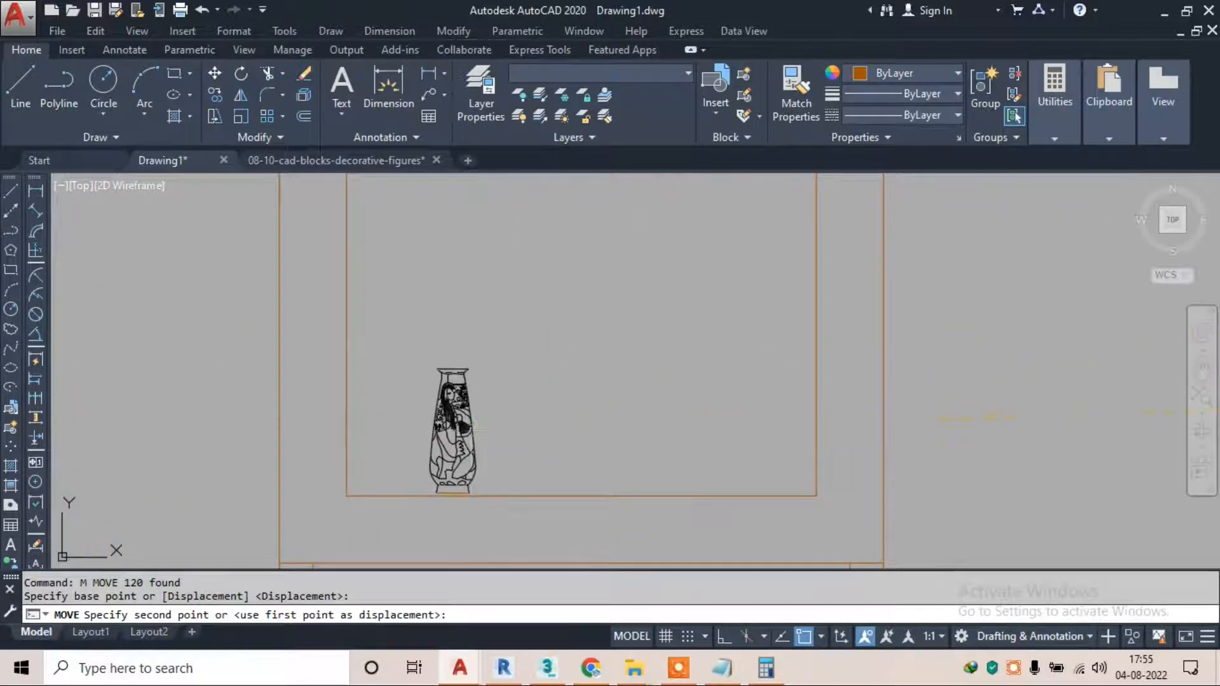
click(453, 493)
key(Escape)
Scale up the tall patterned vase from its base to about twice its height
click(394, 327)
click(512, 562)
text(sc)
key(Return)
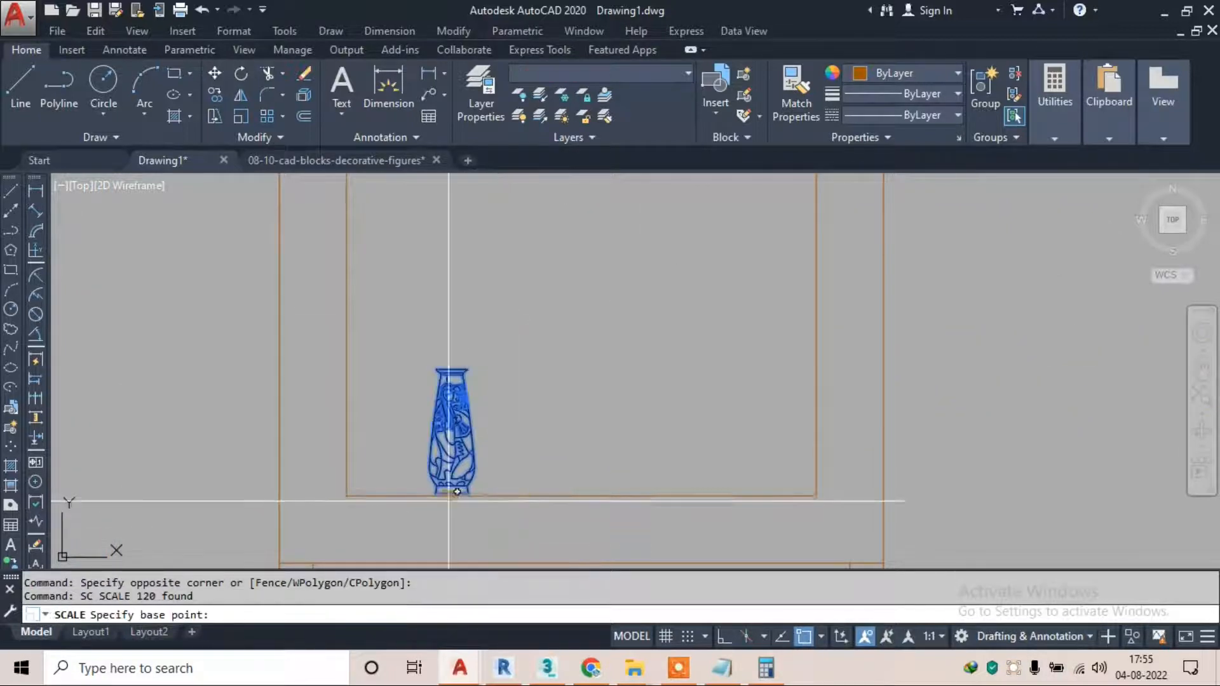
click(429, 503)
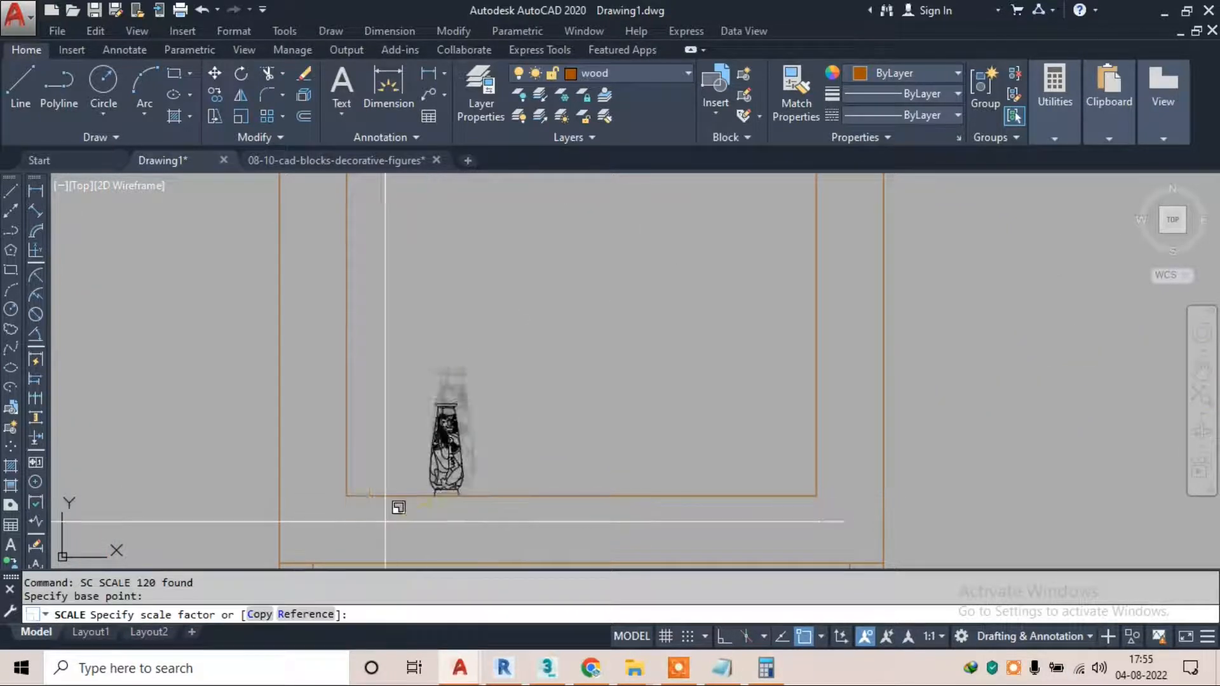
click(318, 506)
Move the enlarged tall vase down so its base rests on the bottom shelf line
click(429, 211)
click(558, 498)
text(m)
key(Return)
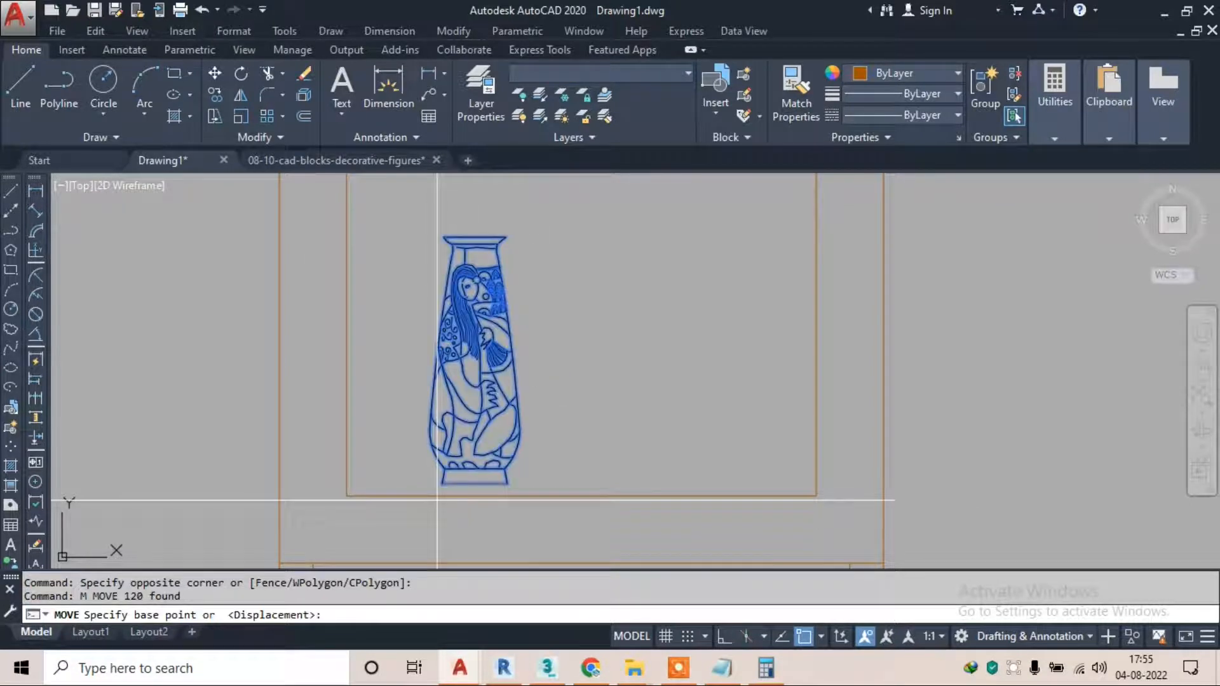
click(485, 495)
key(Escape)
Move the table lamp onto the TV counter at its right end, beside the right side cabinet
scroll(573, 338, down, 8)
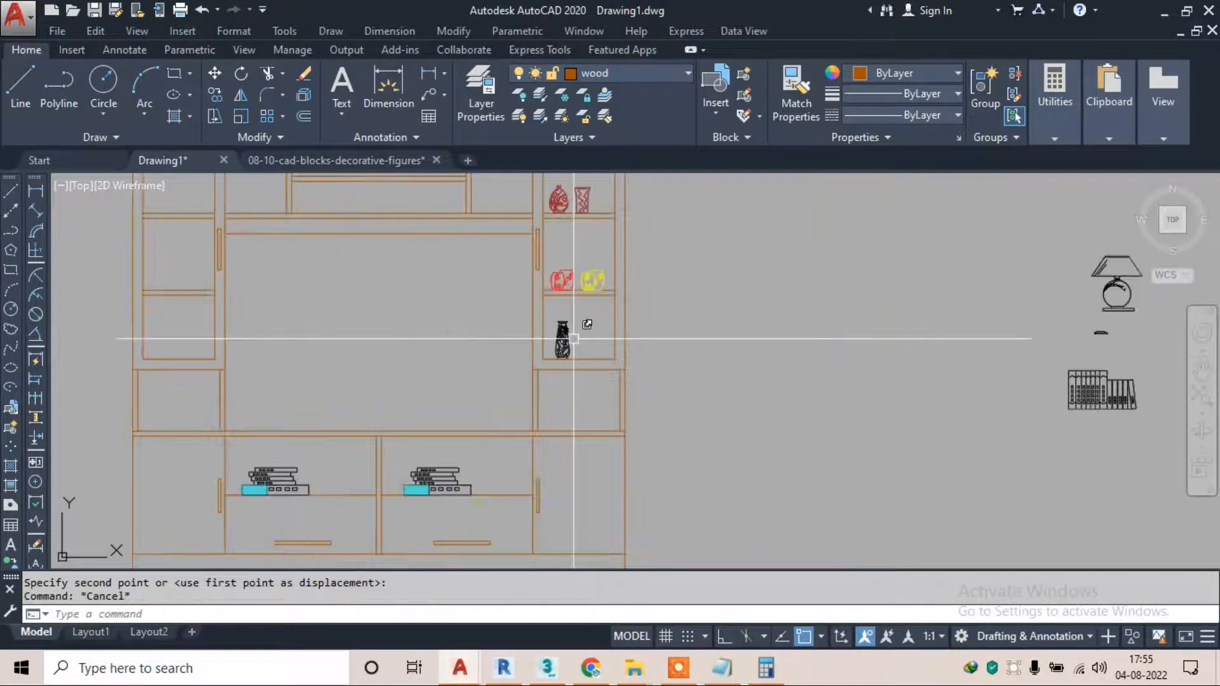
middle_drag(1066, 351, 794, 351)
scroll(869, 240, up, 4)
click(872, 240)
click(662, 425)
text(m)
key(Return)
click(751, 413)
scroll(751, 414, down, 5)
middle_drag(665, 406, 837, 365)
scroll(749, 372, up, 5)
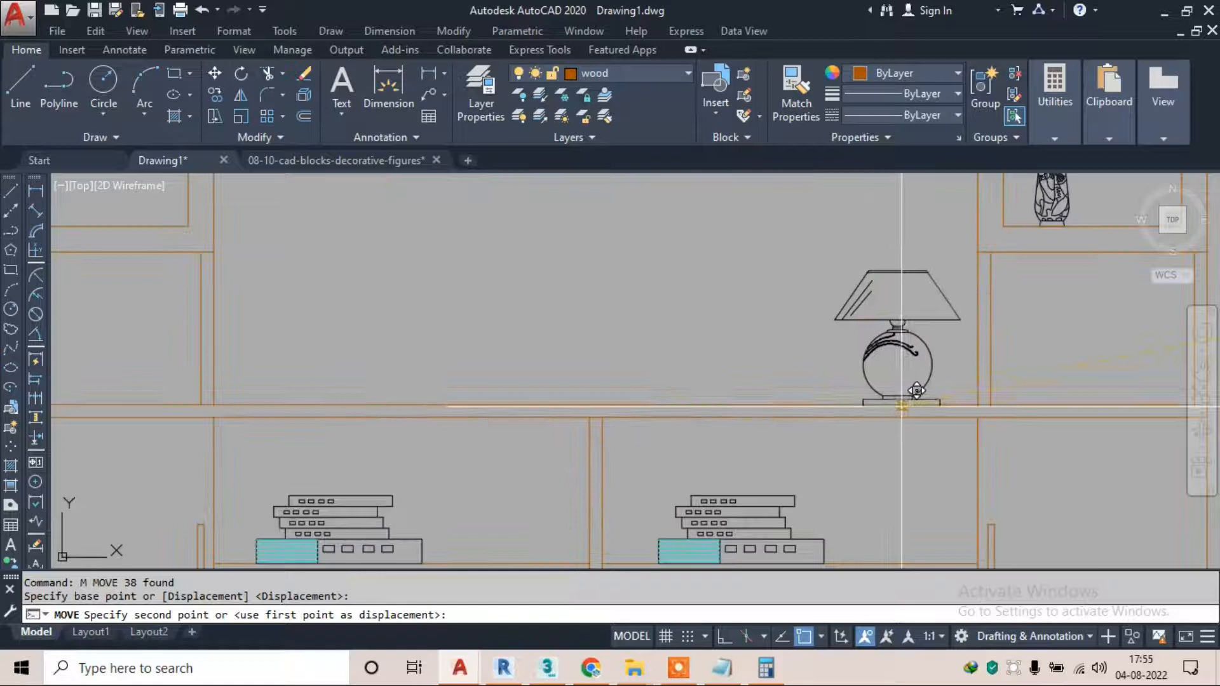
click(905, 404)
Copy the table lamp, without the cabinet's vertical line, to the left end of the TV counter
click(822, 218)
click(984, 445)
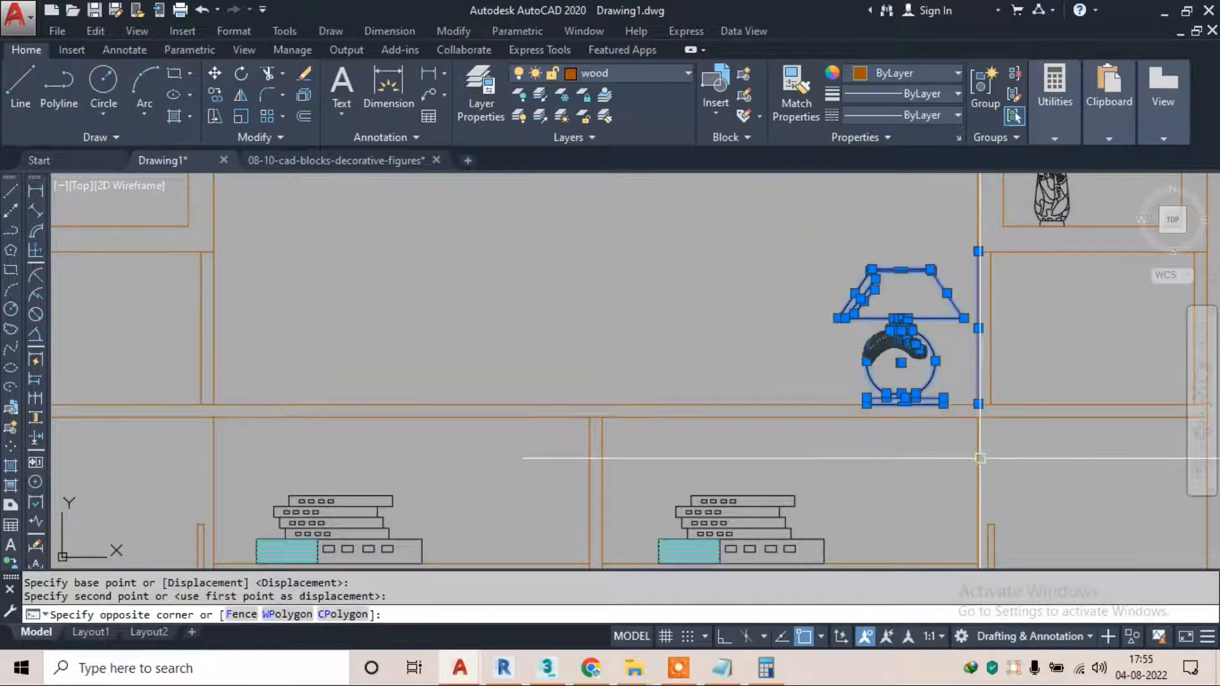
shift+click(981, 274)
text(co)
key(Return)
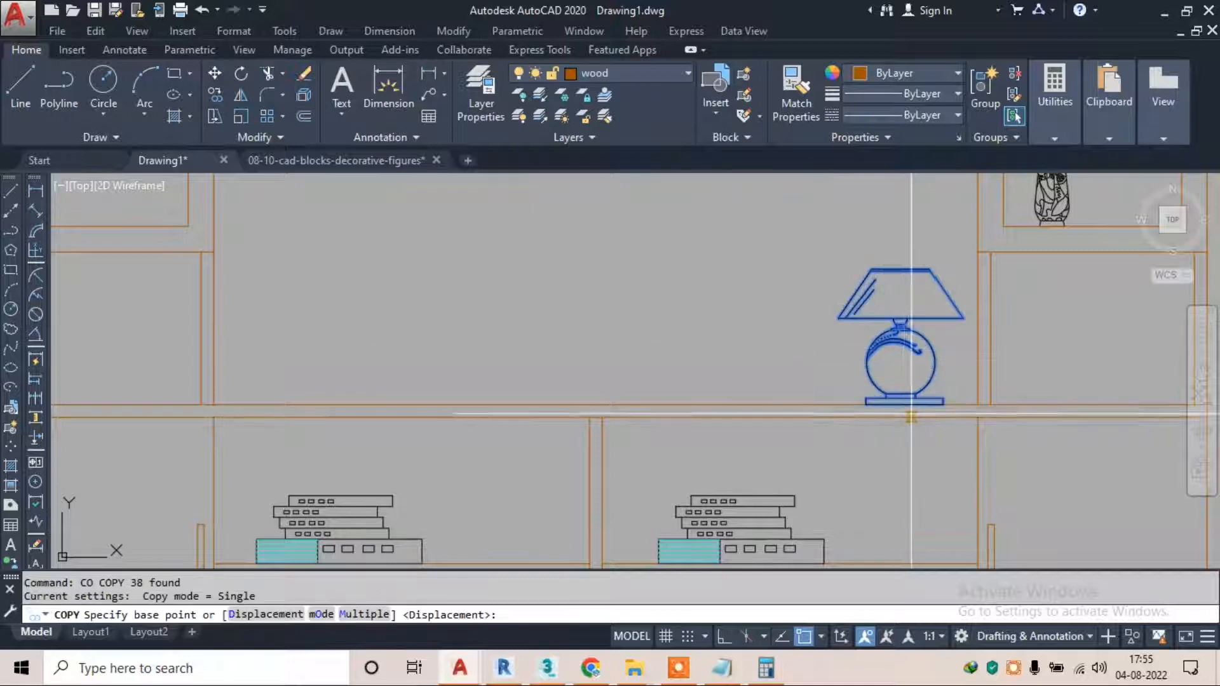
click(920, 395)
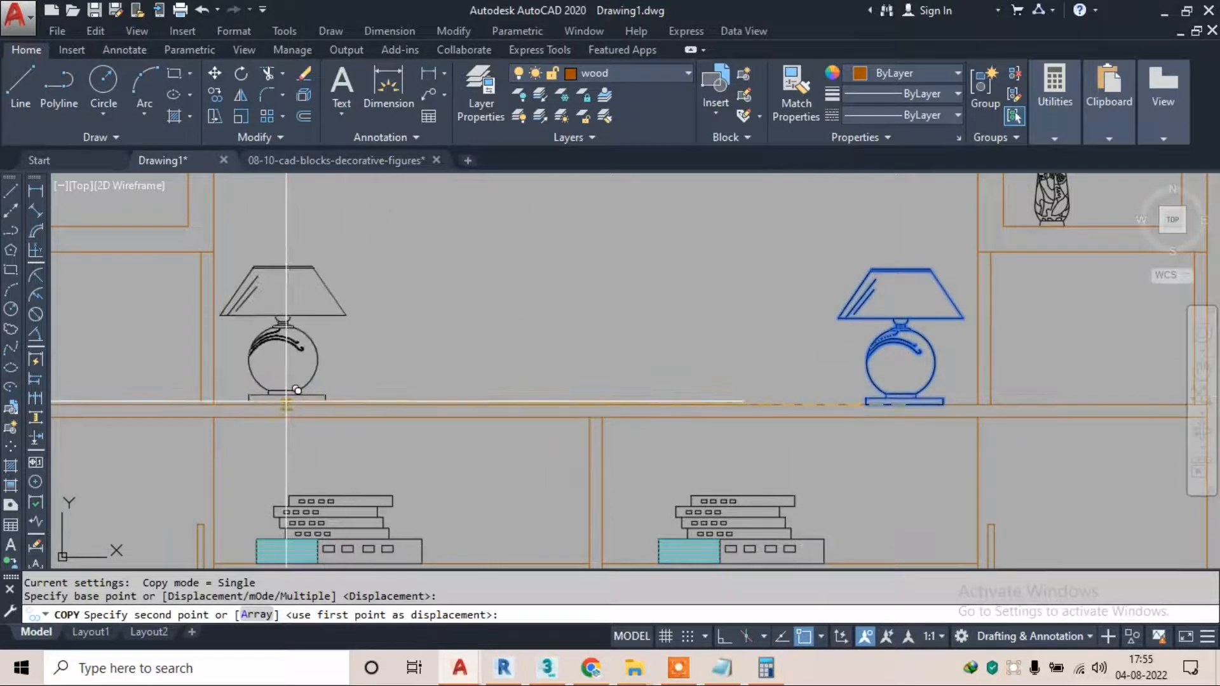
click(285, 401)
key(Escape)
Move the seated Buddha figure onto the TV counter midway between the two lamps
scroll(574, 459, down, 5)
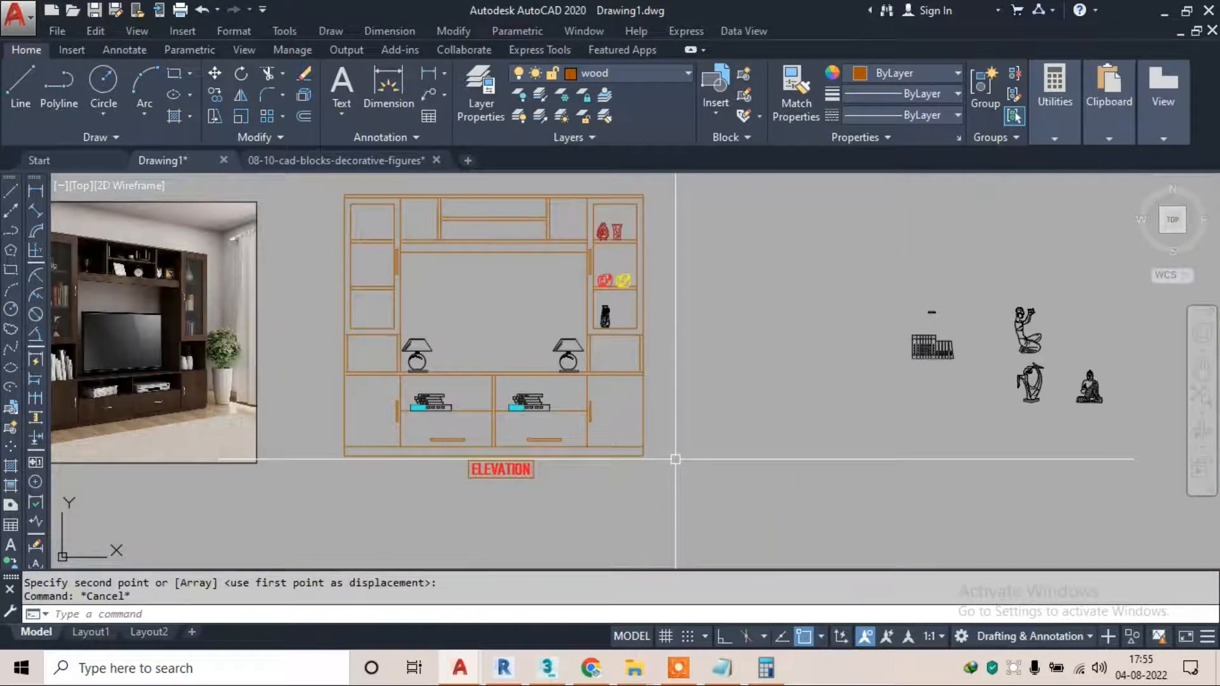
scroll(1149, 374, up, 6)
click(1069, 332)
click(812, 541)
text(m)
key(Return)
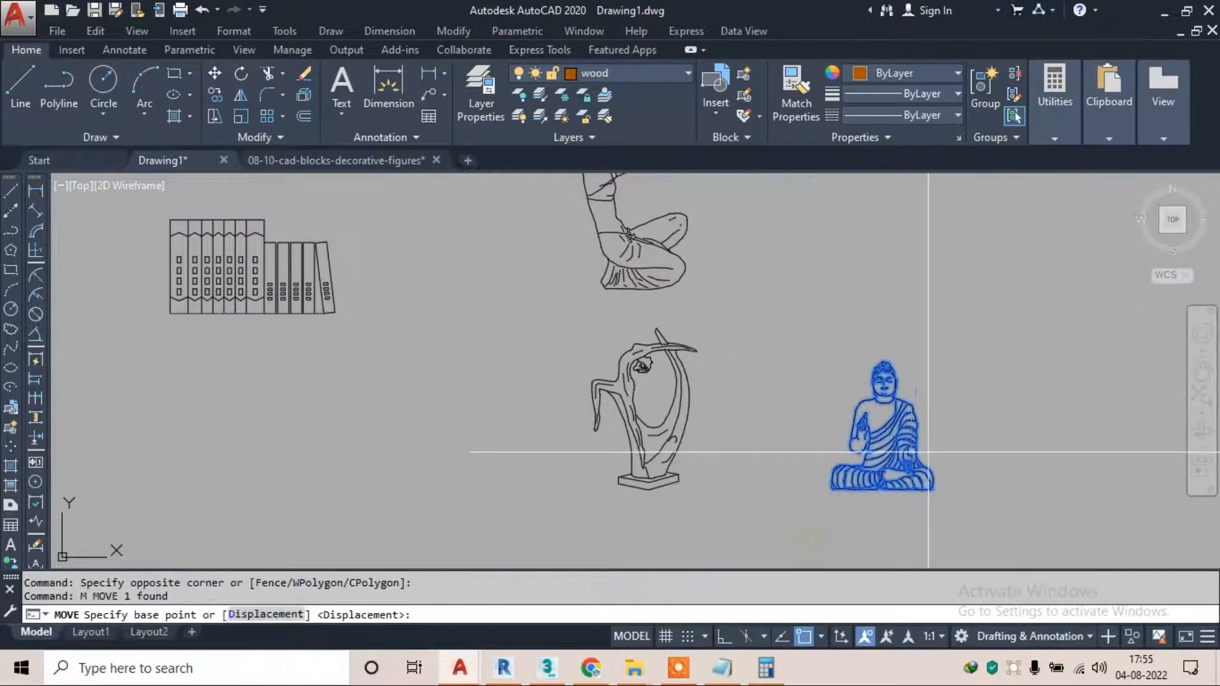
click(928, 452)
scroll(1074, 404, down, 8)
scroll(757, 294, up, 9)
scroll(796, 414, down, 6)
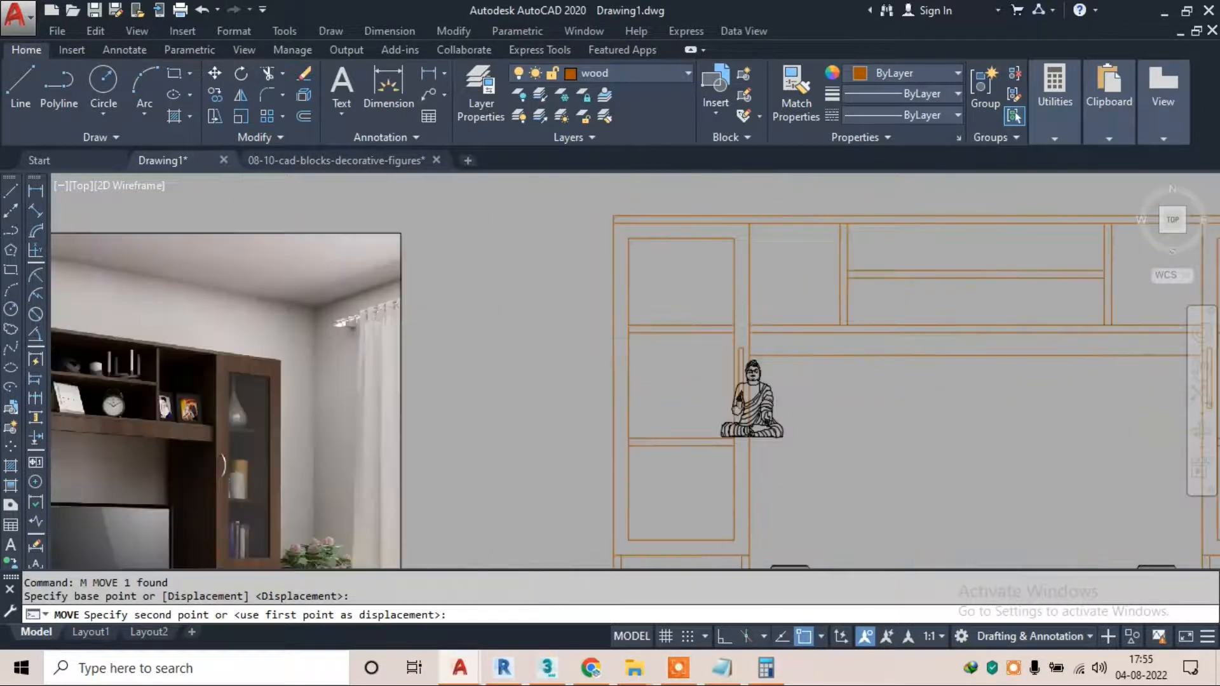
scroll(796, 415, up, 4)
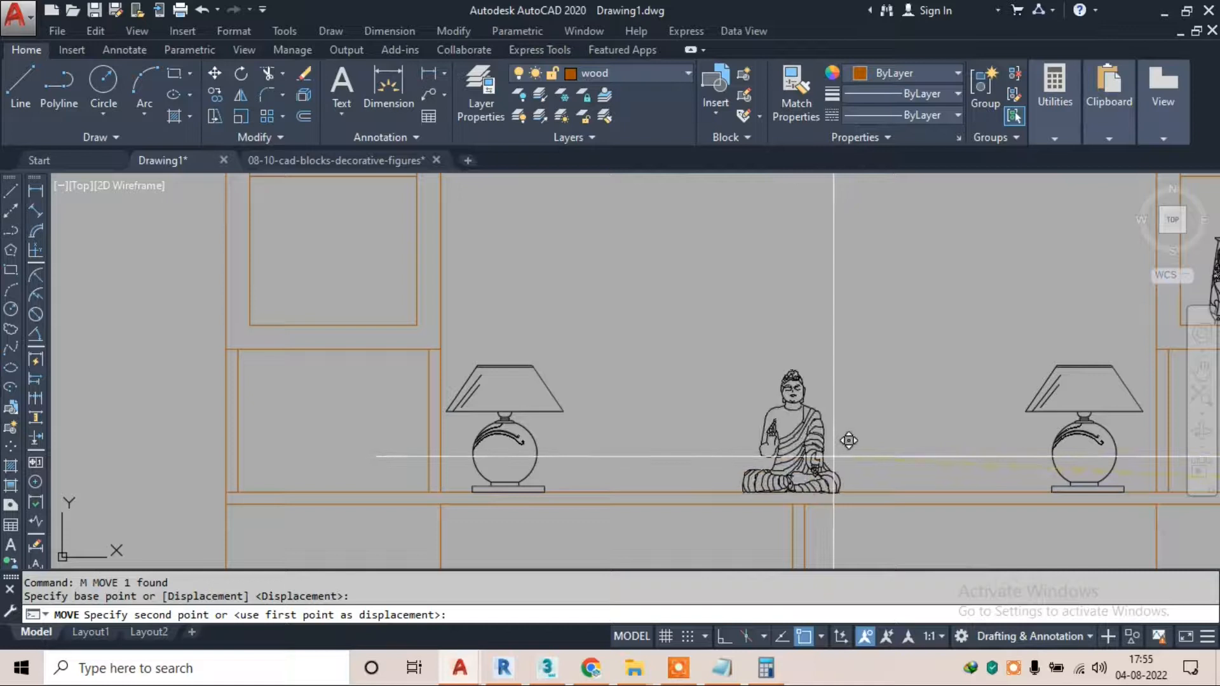
click(835, 455)
Move the seated Buddha figure from the TV counter into the left side cabinet's open compartment, seated on the counter line
scroll(564, 392, down, 6)
scroll(582, 272, up, 2)
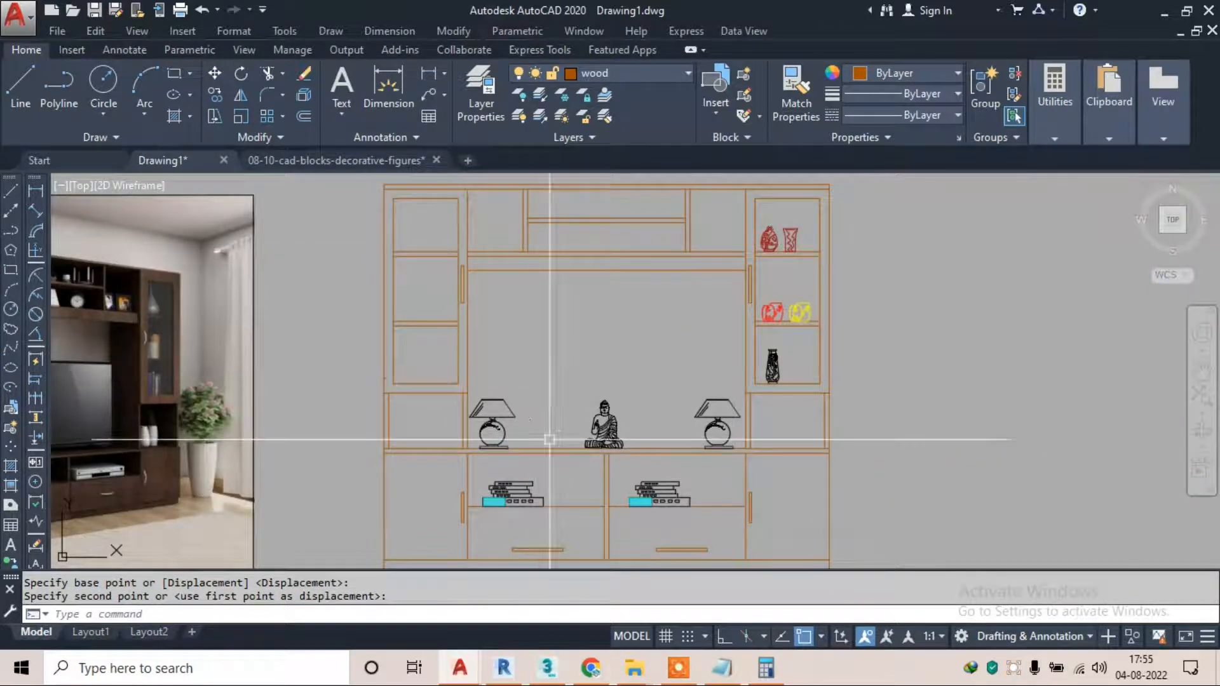
scroll(582, 414, up, 2)
click(579, 342)
click(669, 481)
text(m)
key(space)
click(606, 442)
middle_drag(422, 469, 578, 441)
scroll(520, 433, up, 4)
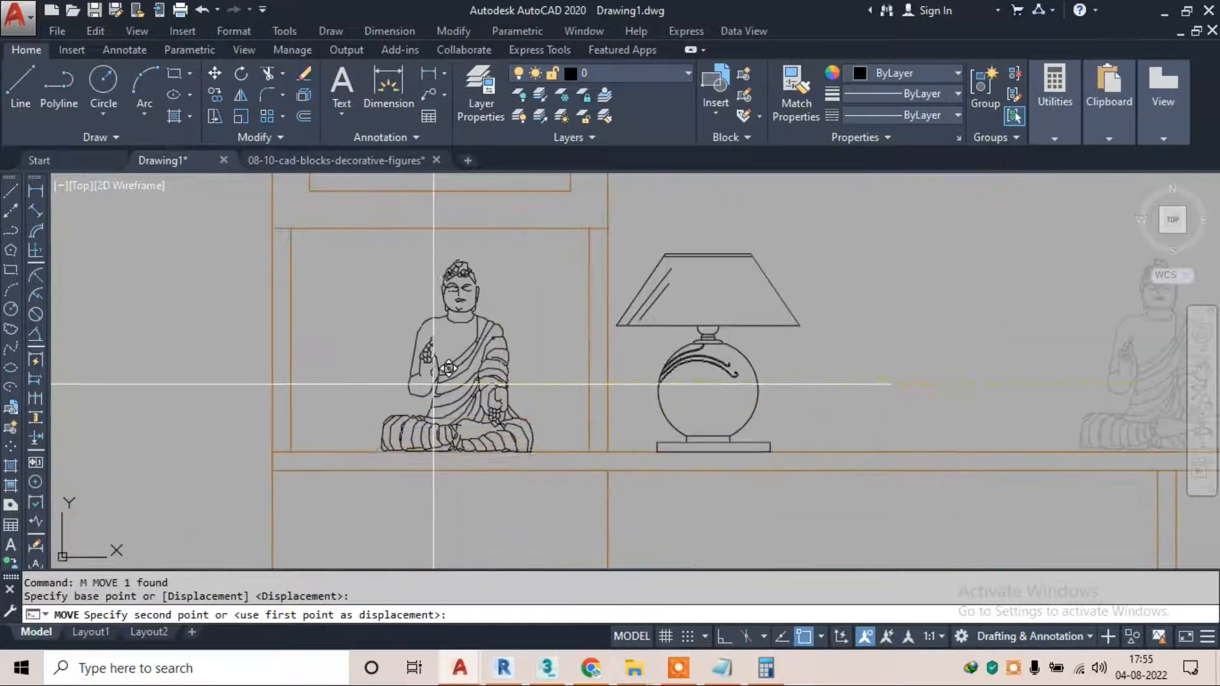
click(424, 384)
Move the kneeling woman and goat figurines together to the empty space just right of the TV unit elevation
scroll(423, 387, down, 8)
scroll(980, 380, up, 4)
middle_drag(979, 379, 779, 395)
scroll(928, 347, up, 3)
click(953, 311)
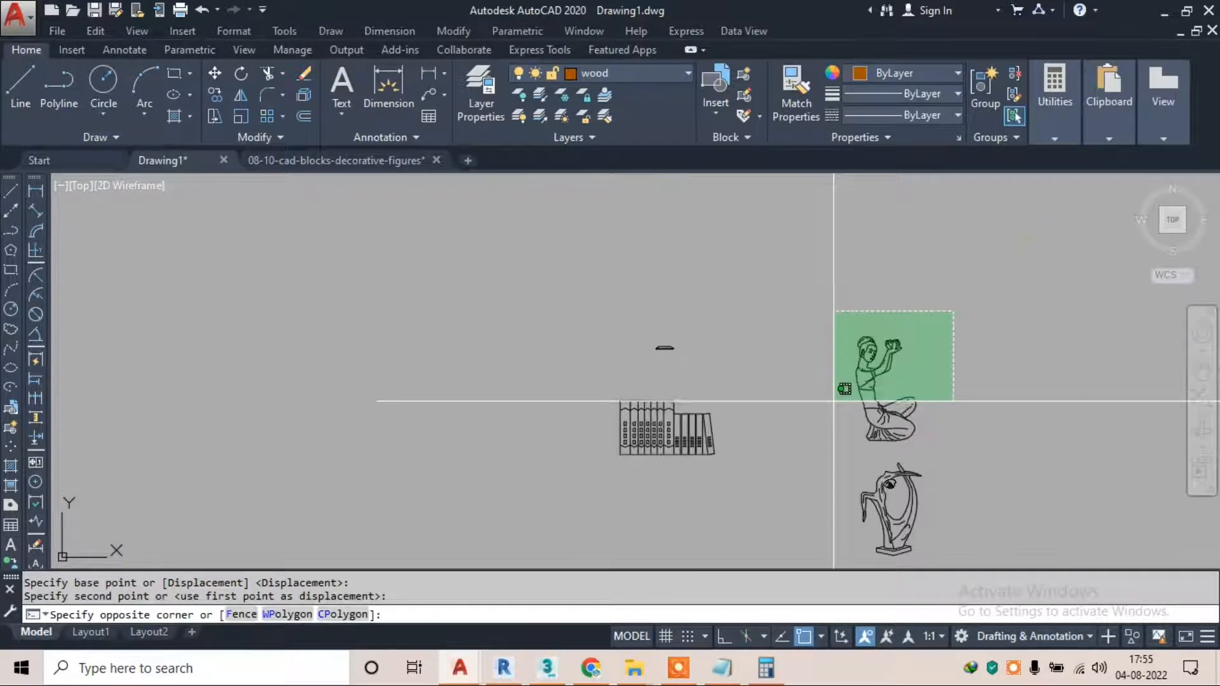
click(886, 442)
text(m)
key(space)
click(926, 455)
middle_drag(346, 463, 836, 417)
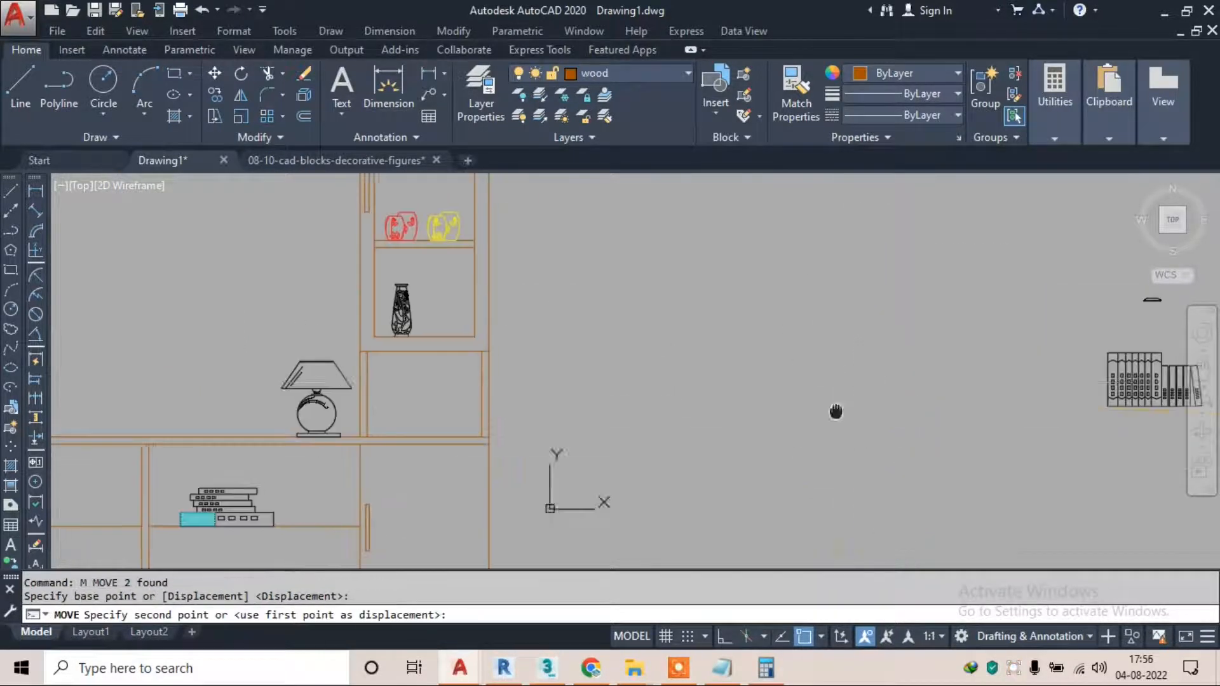
key(Escape)
Scale the goat figurine down slightly from its base so it fits the side cabinet's open compartment
click(648, 436)
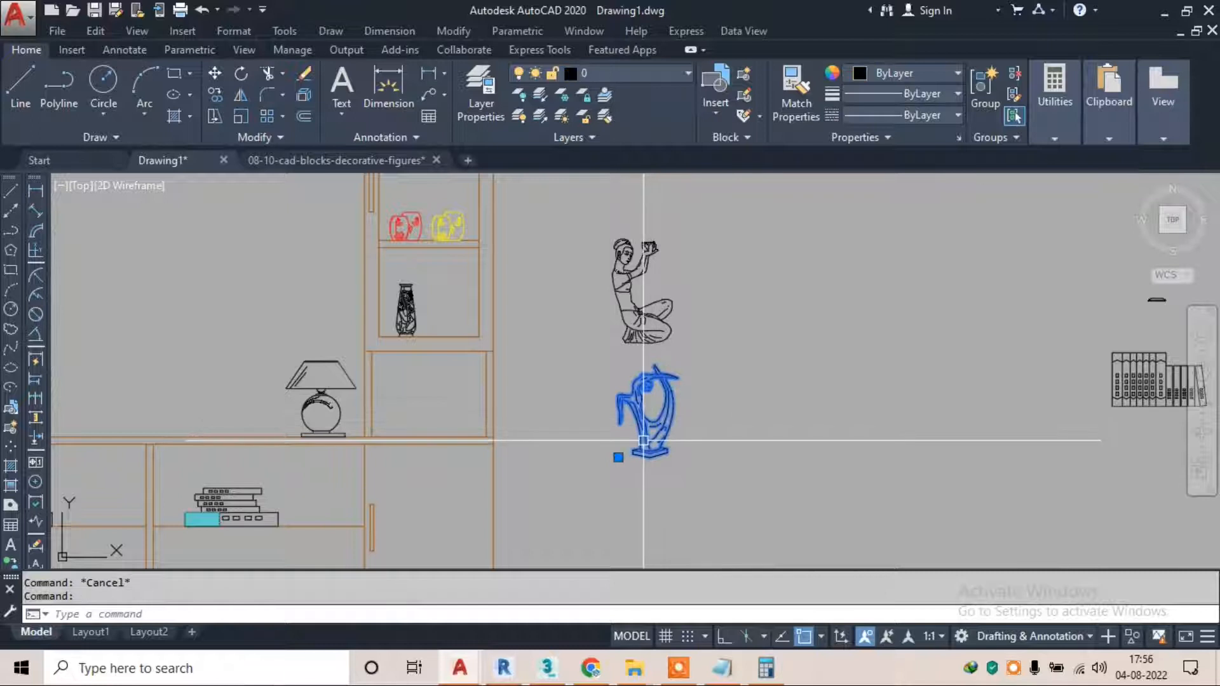
text(sc)
key(Return)
click(646, 445)
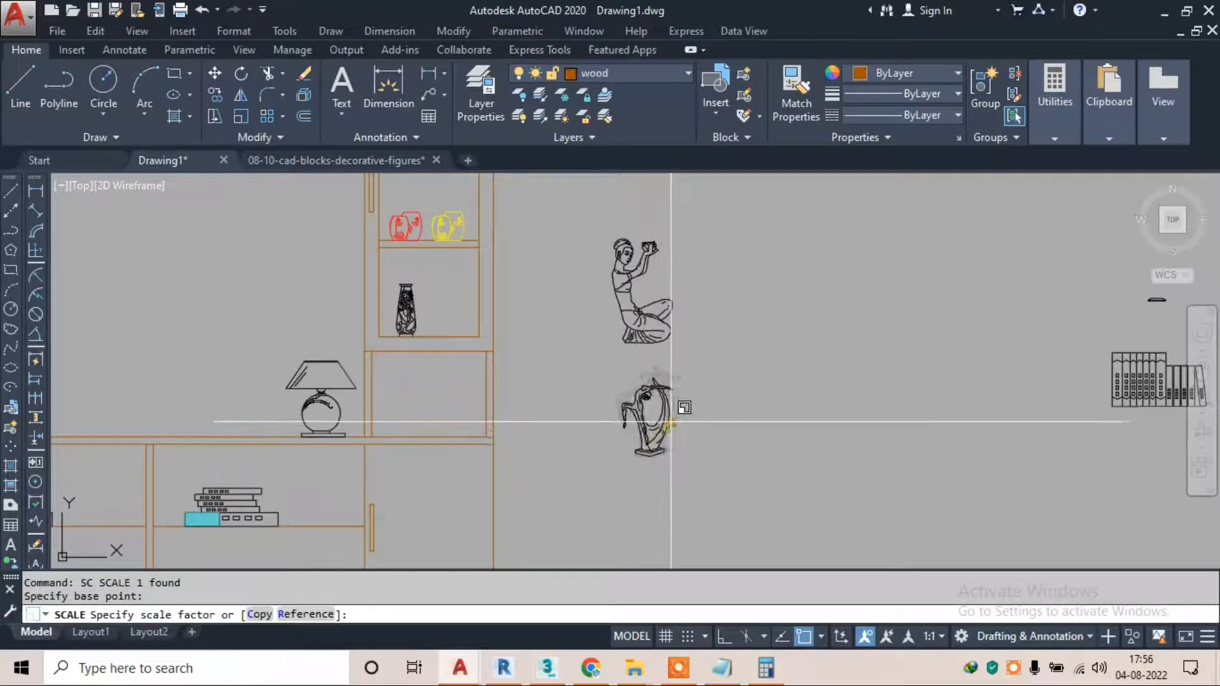
click(630, 469)
Move the goat figurine into the right side cabinet's open compartment with its base on the counter line
text(m)
key(space)
click(647, 457)
scroll(433, 435, up, 2)
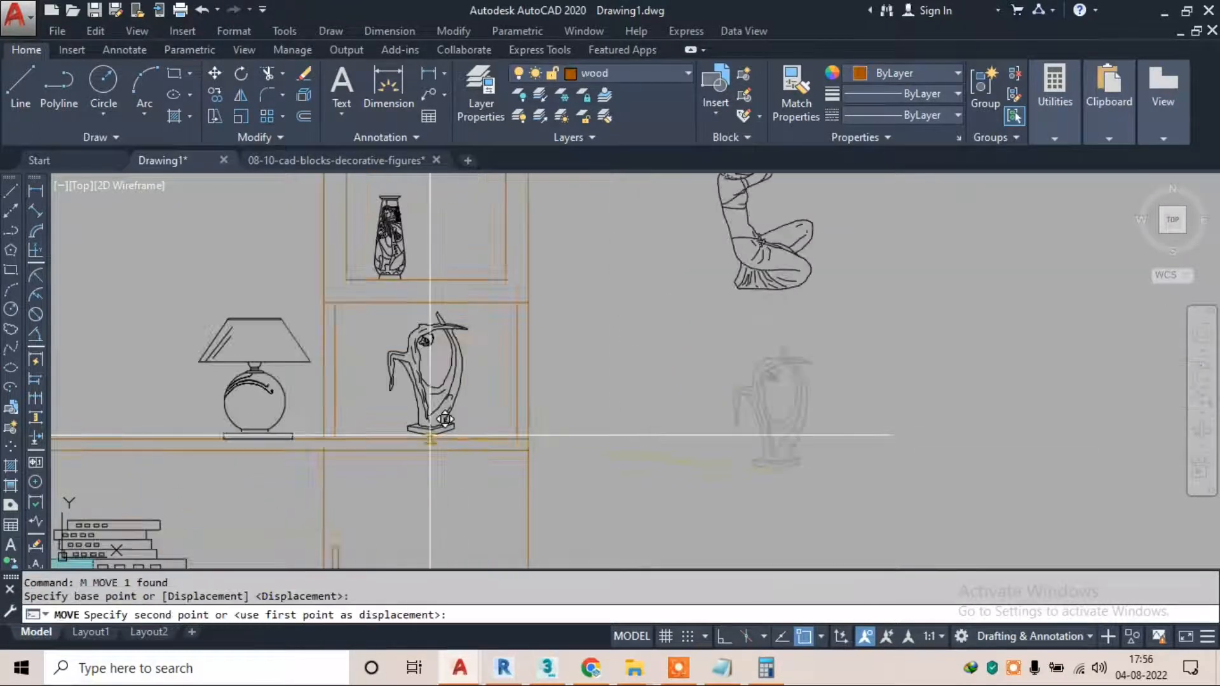
click(432, 439)
key(Escape)
Copy the goat figurine onto the bottom shelf of the left display cabinet, above the Buddha
click(442, 420)
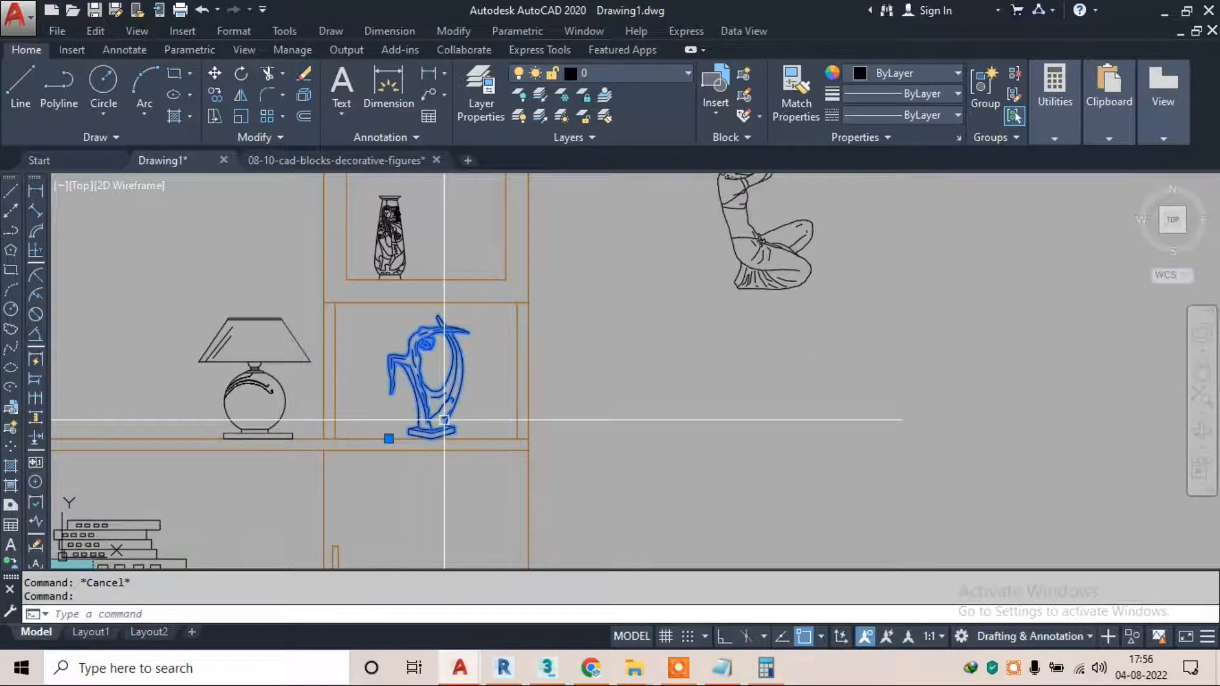
click(444, 419)
scroll(1162, 400, down, 4)
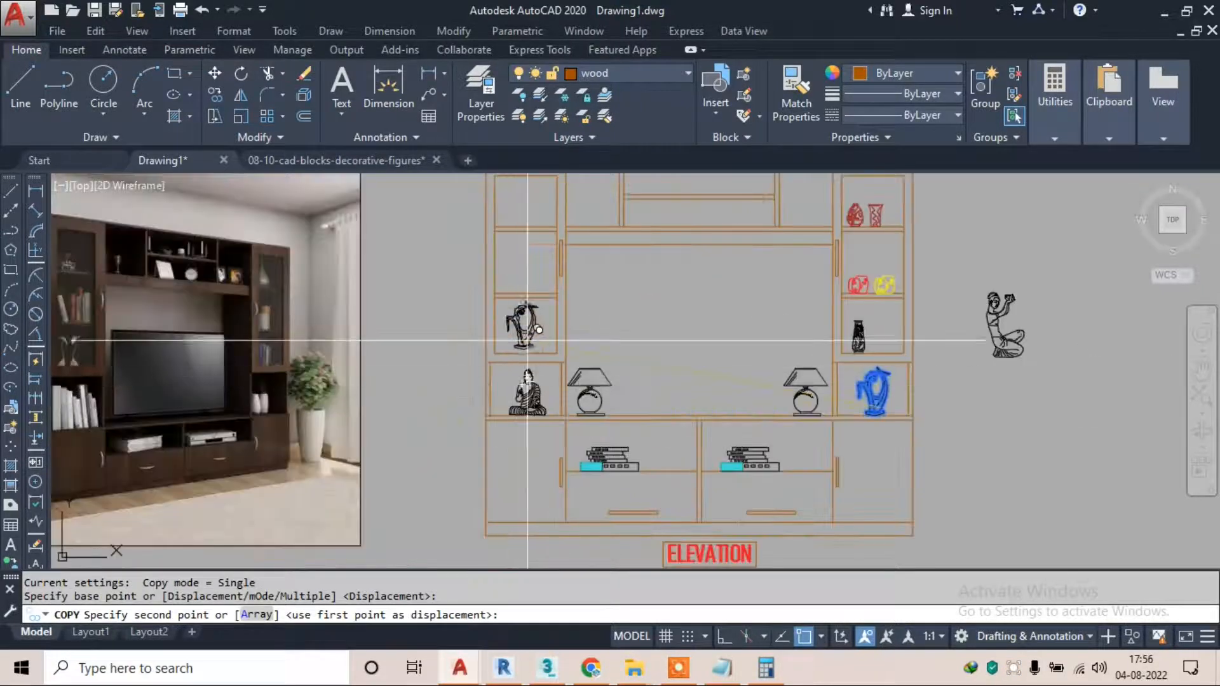
scroll(526, 340, up, 5)
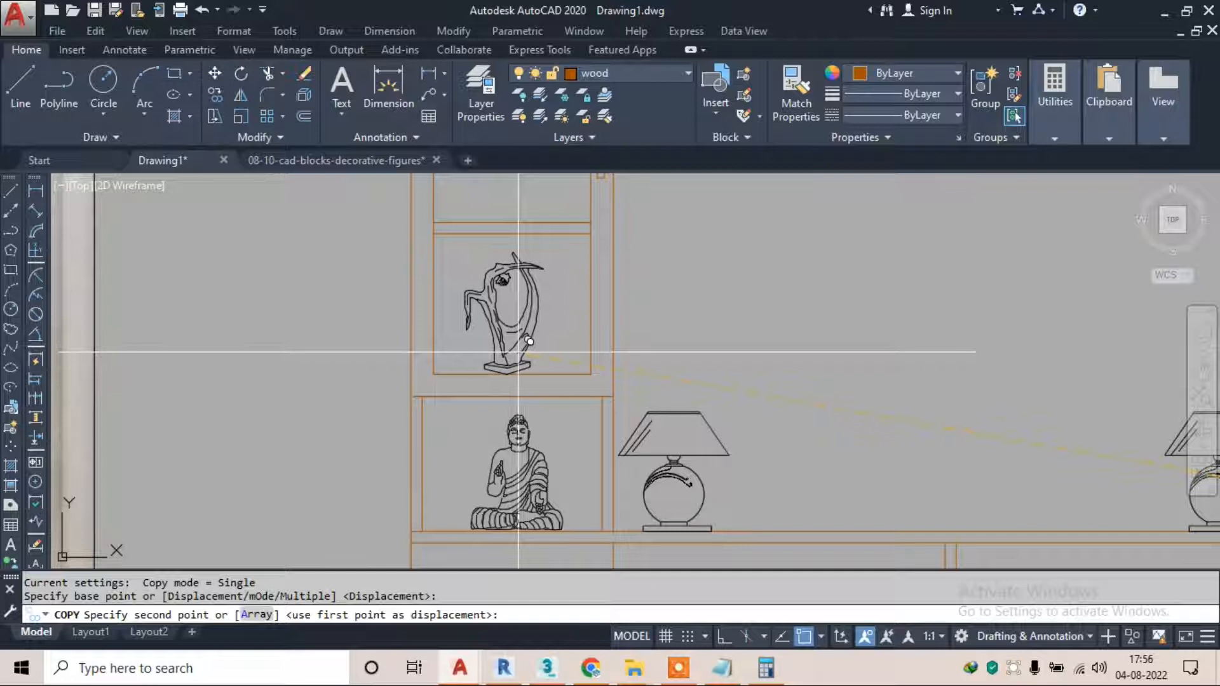
key(Escape)
scroll(444, 345, down, 5)
middle_drag(523, 328, 466, 351)
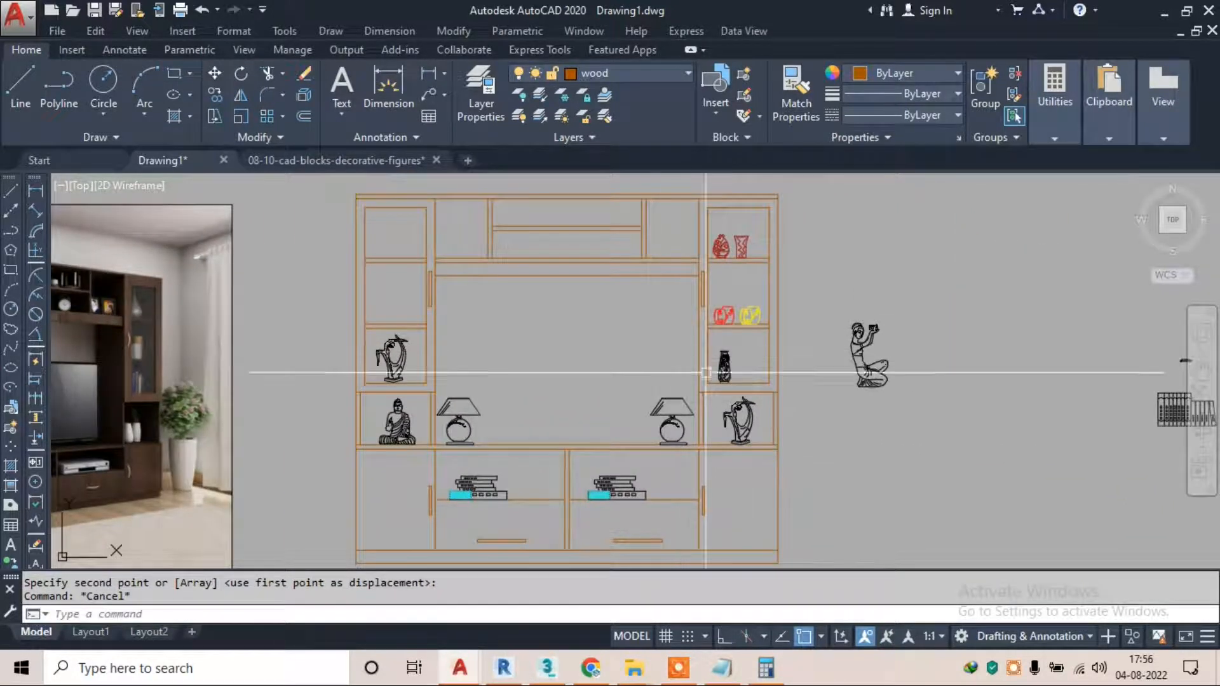
Draw a wide rectangle for the television in the open bay between the side cabinets, above the two lamps
middle_drag(683, 363, 572, 342)
click(174, 74)
scroll(371, 330, down, 2)
middle_drag(307, 321, 555, 324)
scroll(657, 362, up, 2)
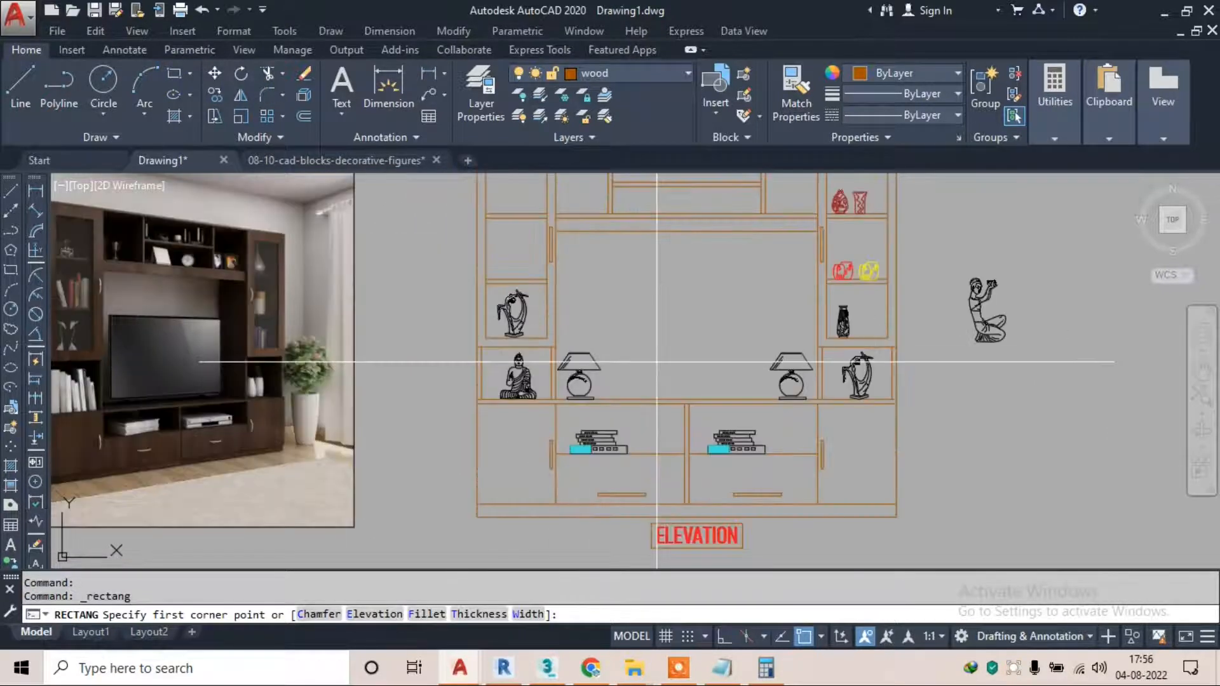
click(596, 263)
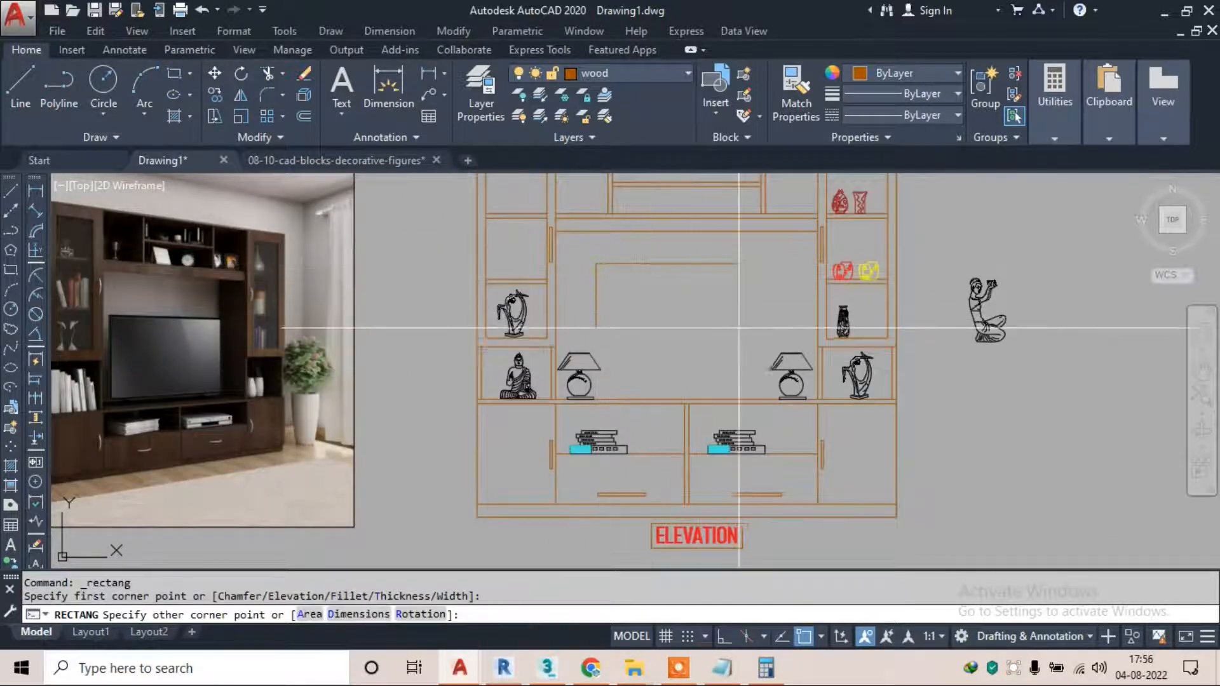
click(776, 340)
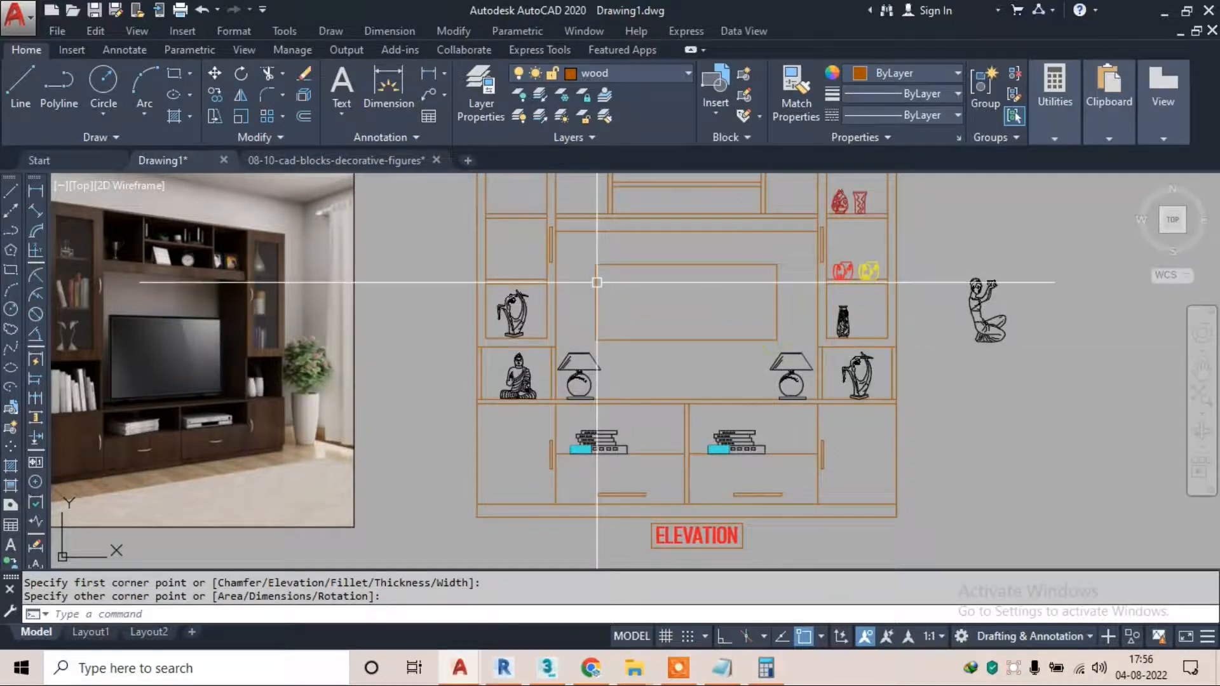
Draw a second rectangle just inside the television outline to form its thin screen frame
scroll(597, 280, up, 6)
key(Return)
click(589, 232)
scroll(523, 239, down, 4)
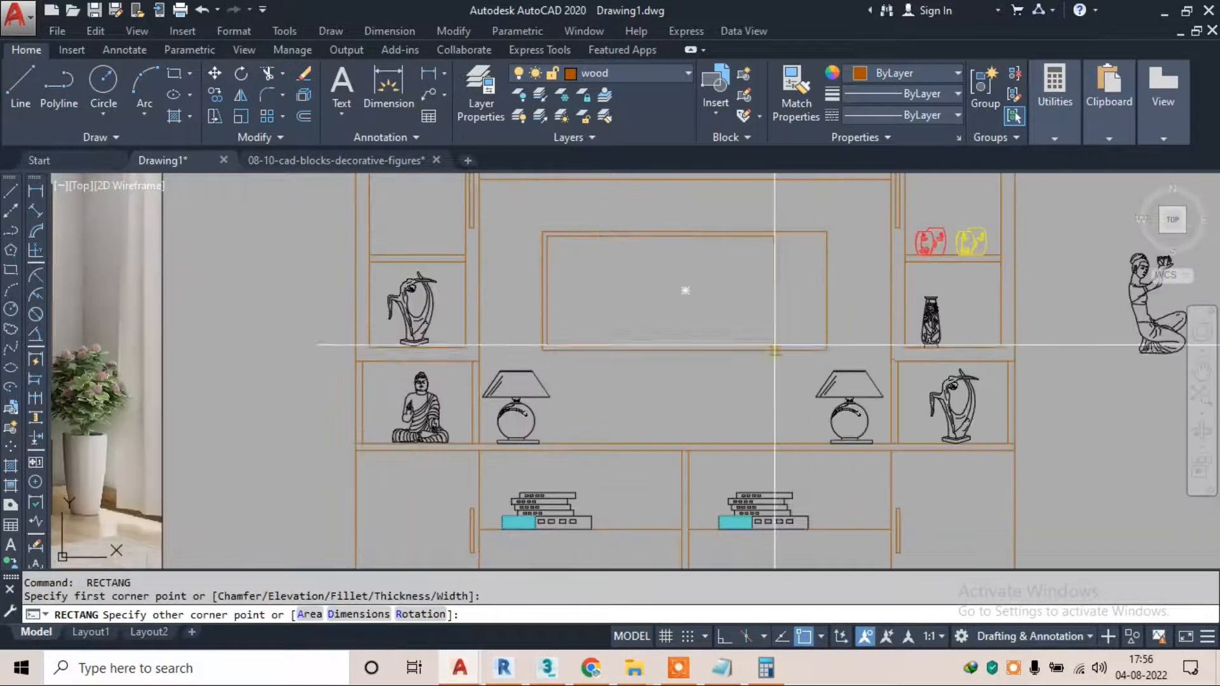
scroll(824, 350, up, 2)
scroll(816, 344, up, 5)
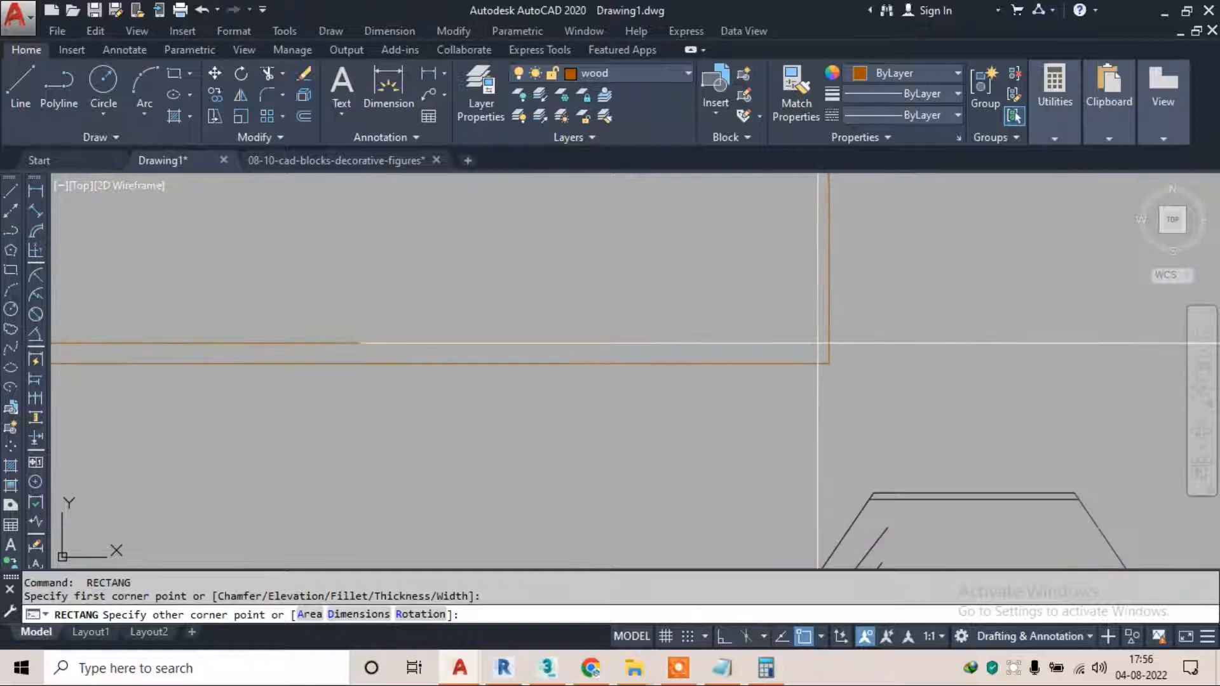
click(810, 348)
scroll(634, 388, down, 8)
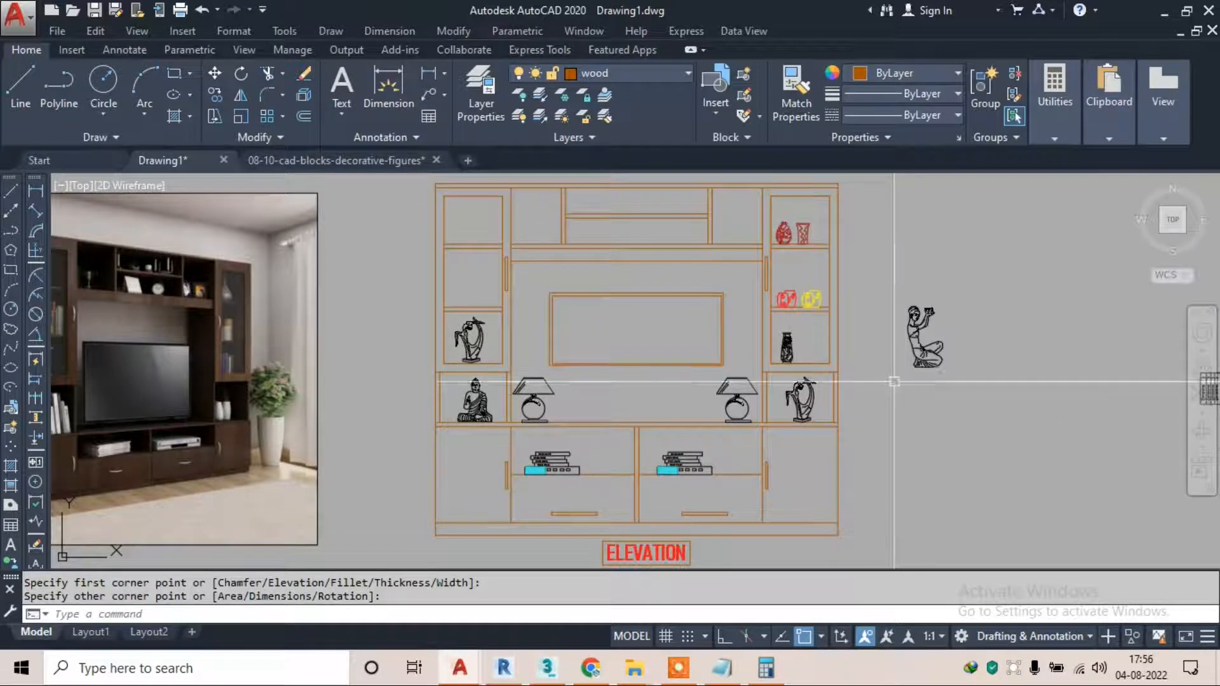
Erase the tall books, their label squares, zigzag line and baseline from the book row, keeping the five shorter books
middle_drag(842, 326, 627, 371)
scroll(1036, 385, up, 4)
scroll(943, 408, down, 4)
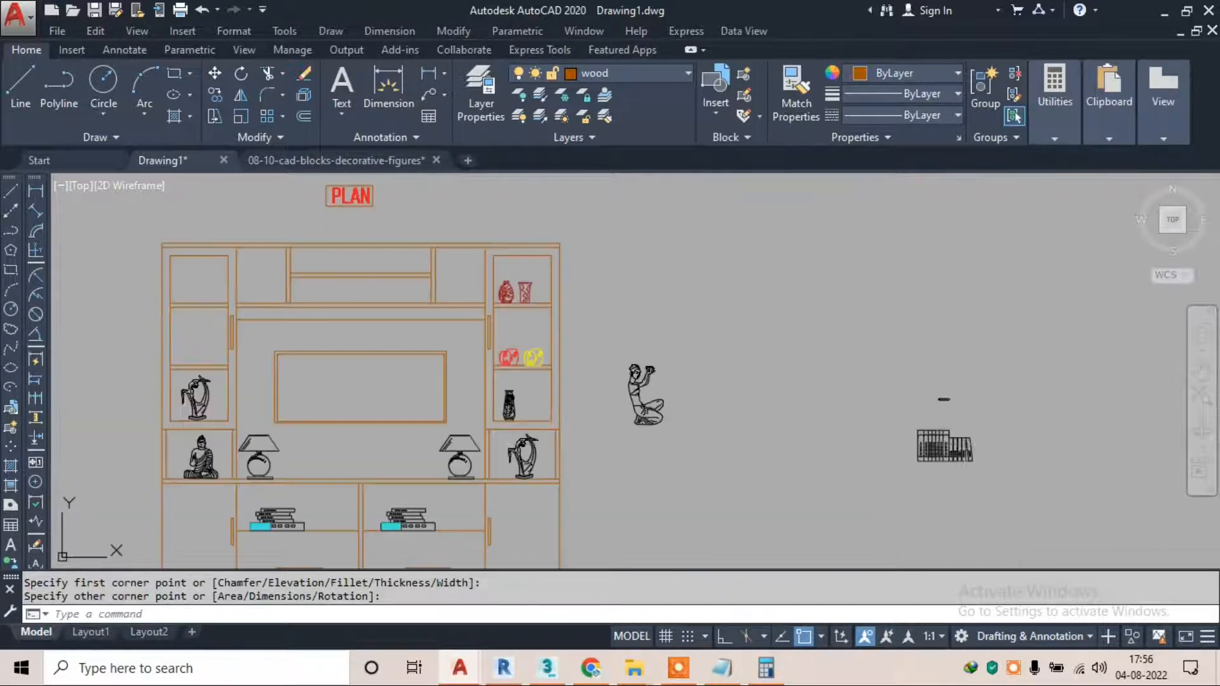
middle_drag(906, 464, 915, 419)
scroll(927, 418, up, 4)
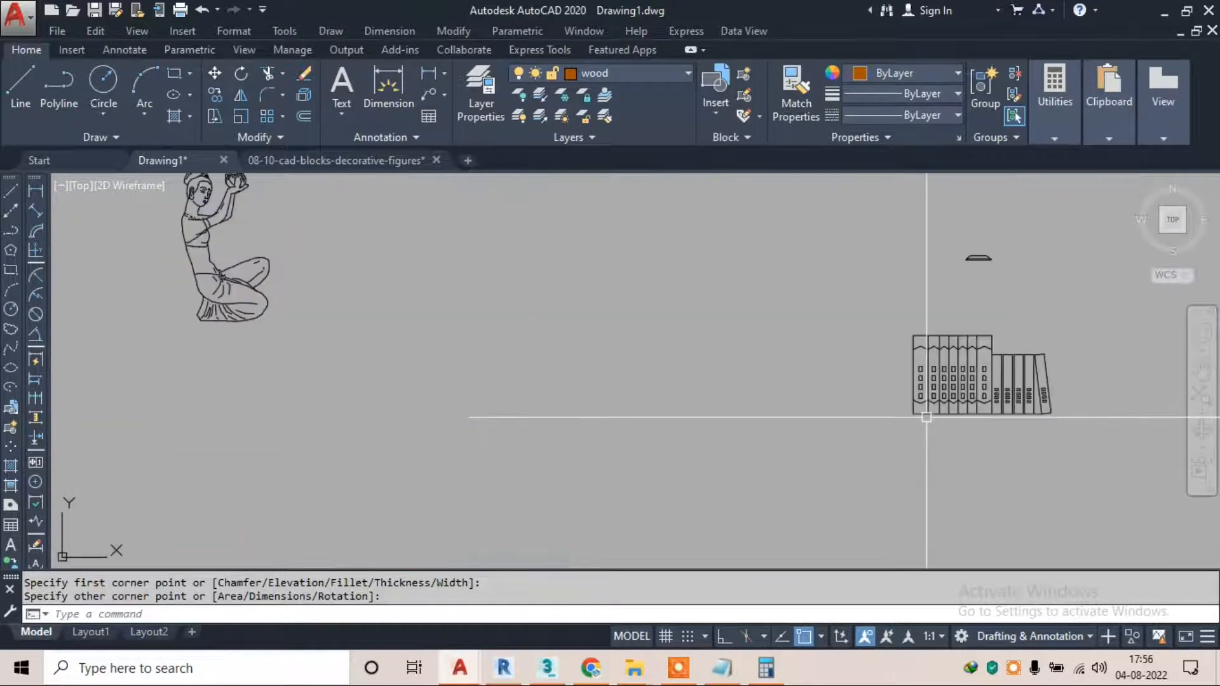
scroll(1018, 340, up, 6)
click(912, 306)
click(509, 375)
text(e)
key(Return)
middle_drag(893, 425, 874, 307)
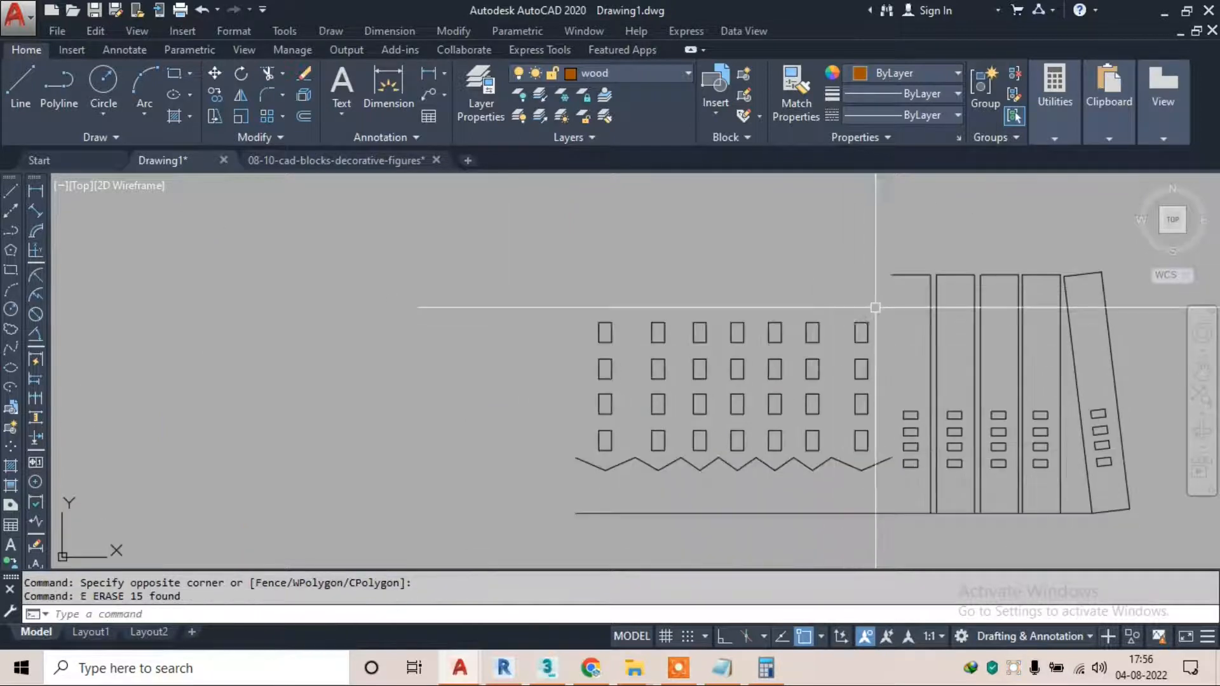
click(700, 469)
text(e)
key(Return)
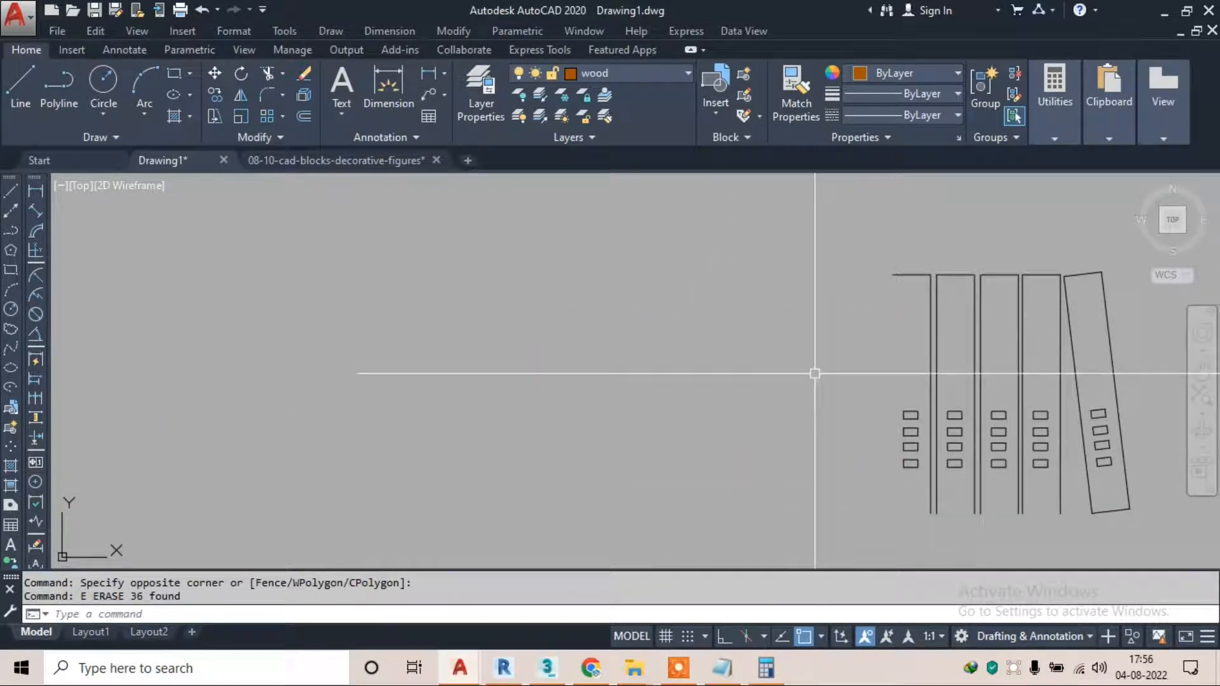
Redraw the missing left edge and bottom line of the five-book row and trim the excess line
text(l)
key(Return)
click(724, 638)
click(815, 521)
key(Escape)
middle_drag(1062, 516, 941, 455)
key(Return)
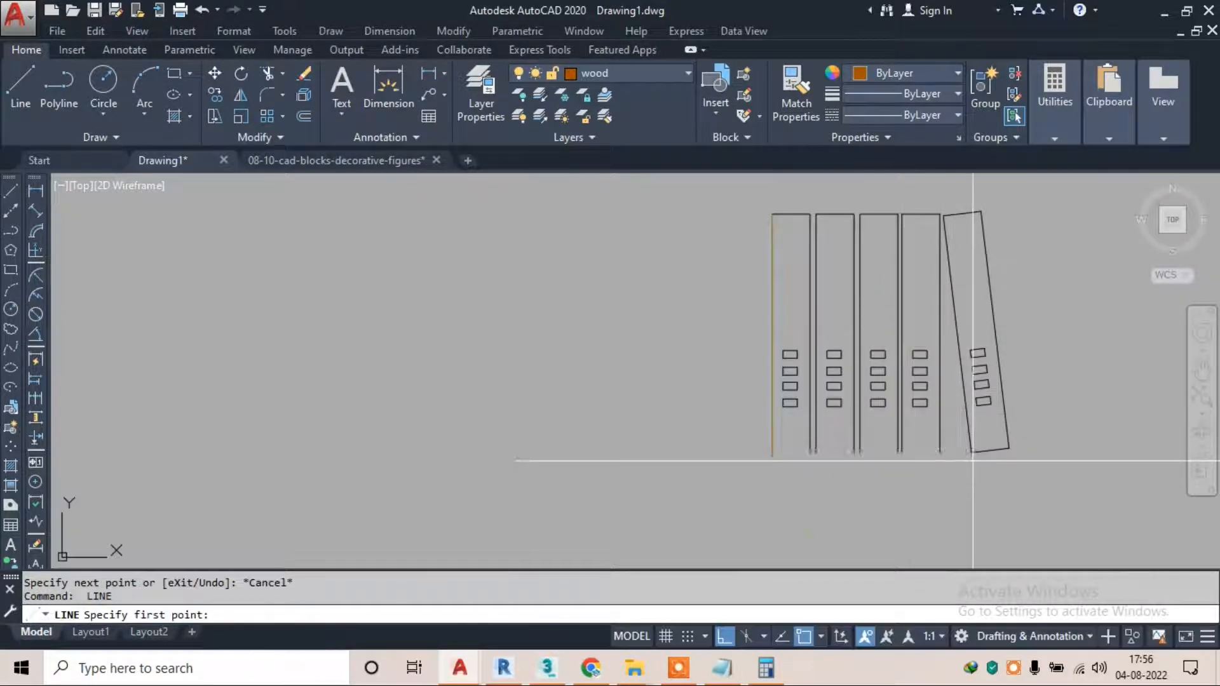
click(972, 453)
text(tr)
key(Return)
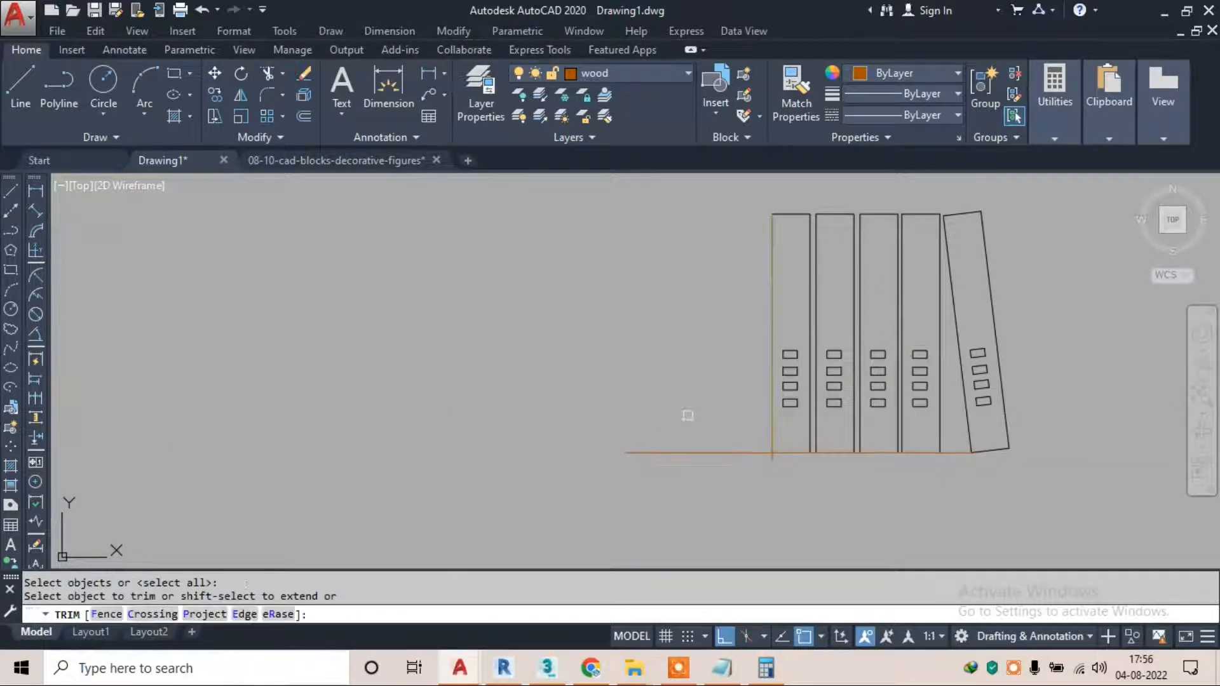
key(Escape)
Move the five-book row onto the middle shelf of the left display cabinet, near its left side
scroll(694, 331, down, 2)
click(974, 224)
click(737, 432)
text(m)
key(Return)
click(893, 403)
scroll(876, 403, down, 5)
middle_drag(458, 379, 813, 399)
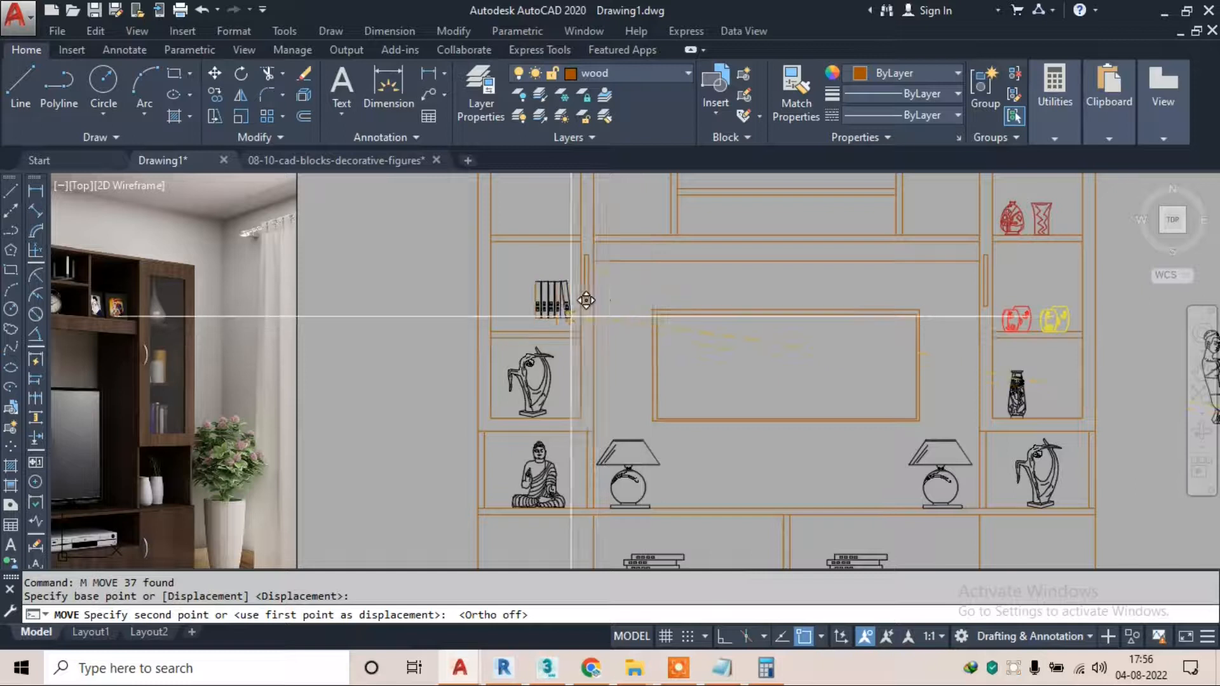
scroll(585, 301, up, 6)
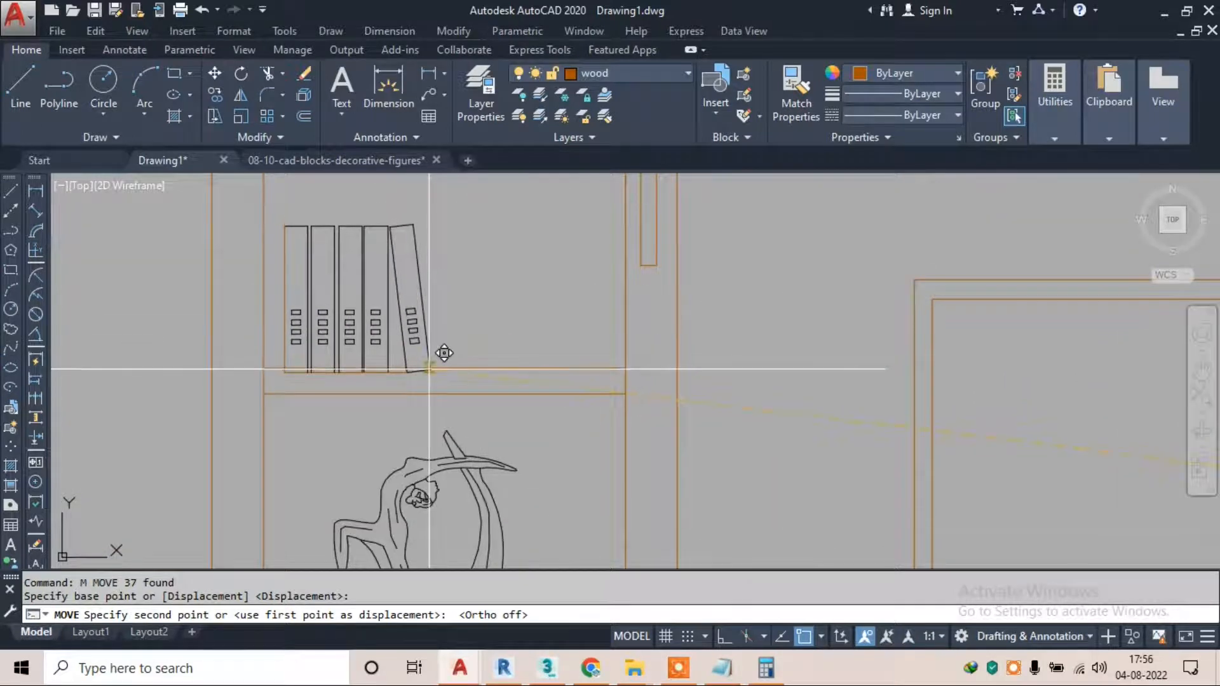
click(430, 364)
Copy the five-book row onto the top shelf of the left display cabinet
scroll(445, 355, down, 2)
click(246, 228)
click(468, 390)
text(co)
key(Return)
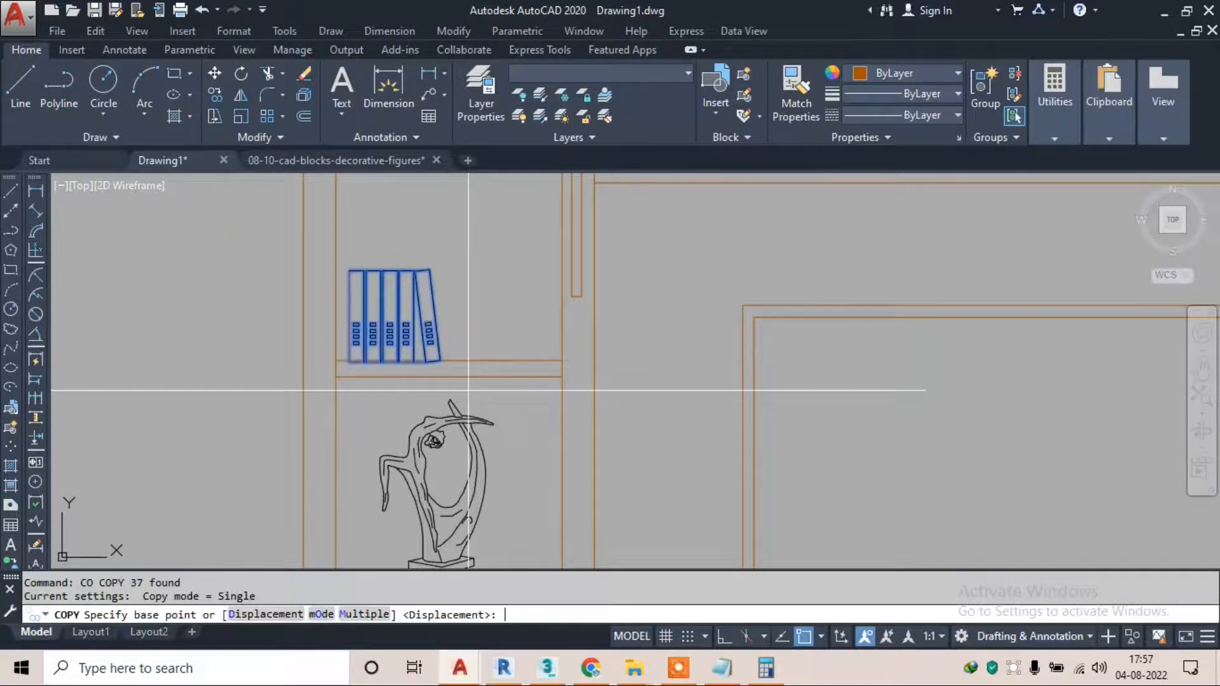
click(443, 348)
scroll(444, 348, down, 3)
scroll(491, 388, up, 3)
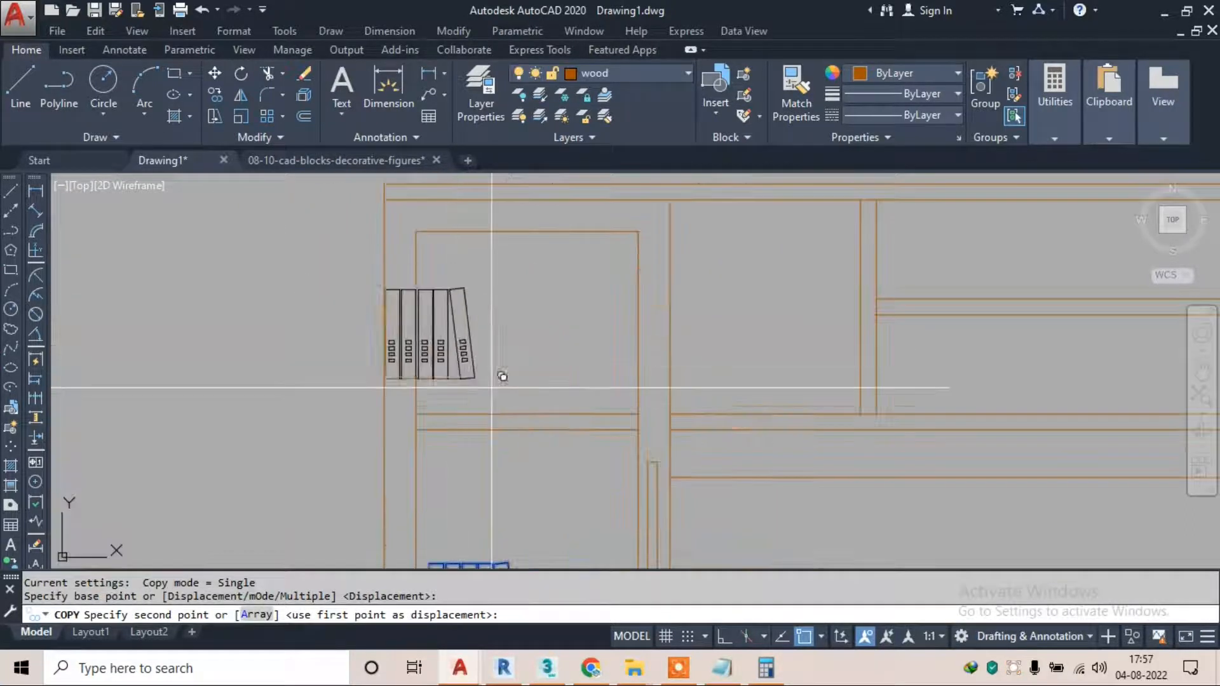
click(516, 415)
key(Escape)
scroll(356, 295, down, 3)
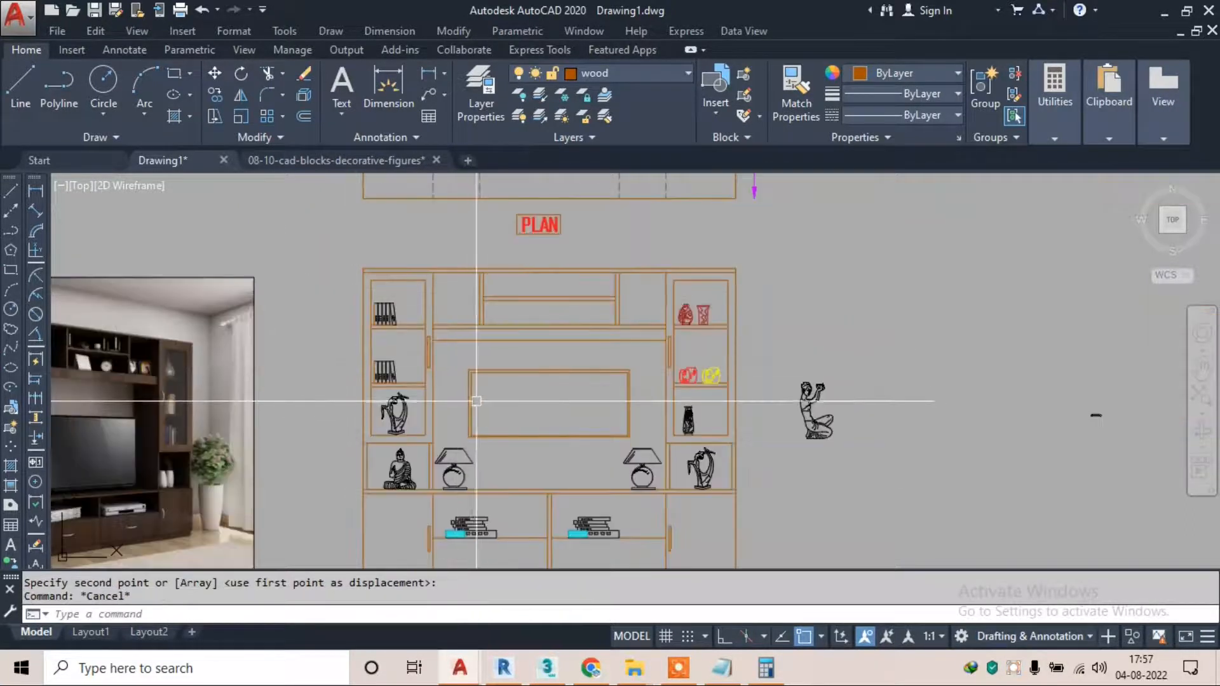
Erase the unused kneeling woman figurine to the right of the elevation
scroll(589, 327, up, 2)
scroll(472, 360, down, 2)
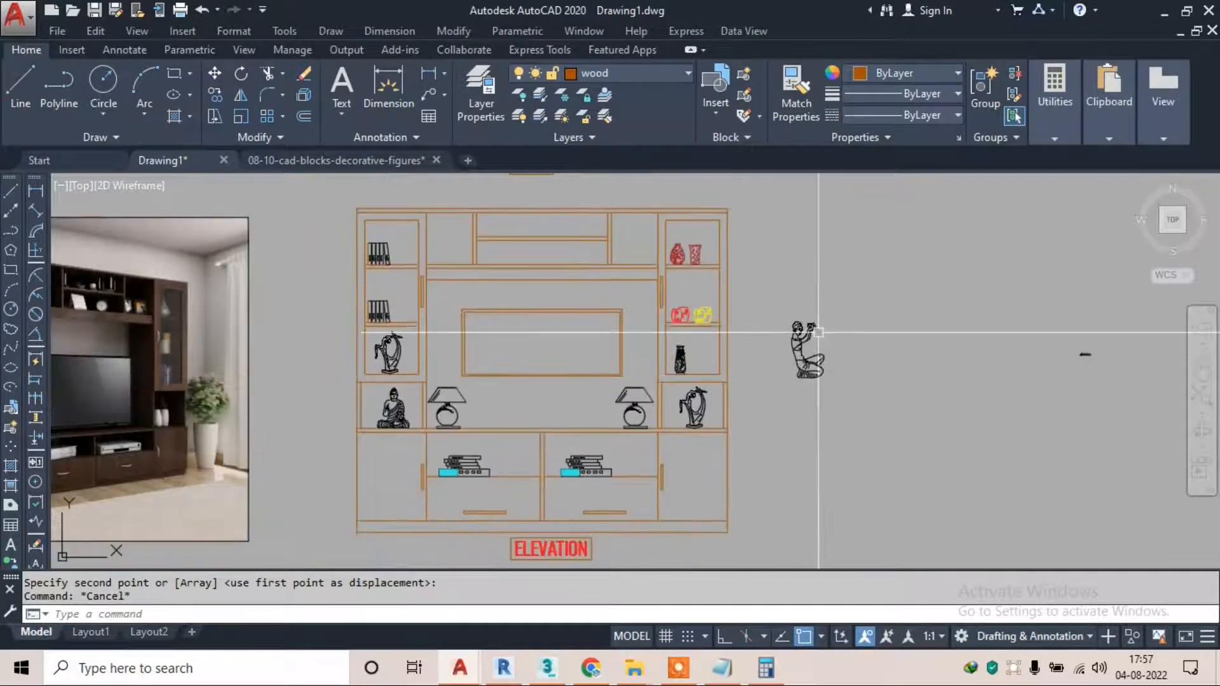
scroll(838, 331, up, 2)
click(889, 316)
click(754, 431)
key(e)
key(Return)
scroll(781, 413, down, 3)
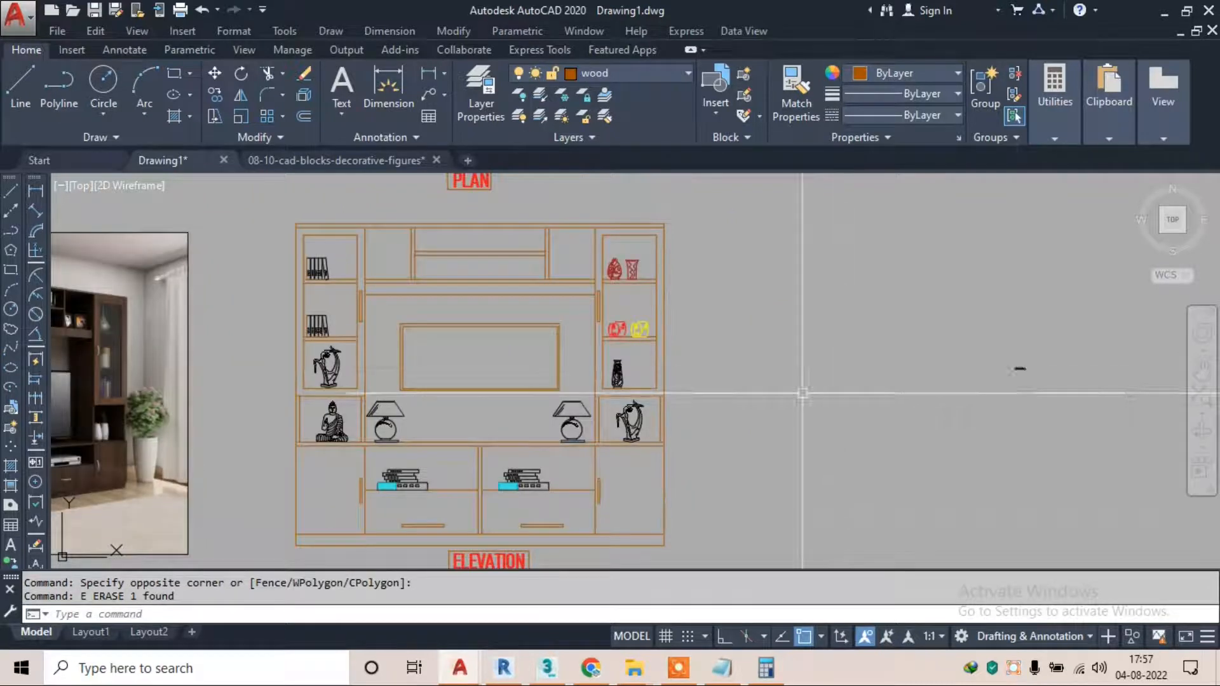
Move the small light fixture by its top midpoint to the upper edge of the right display cabinet's top compartment
scroll(577, 295, up, 2)
scroll(594, 305, down, 3)
scroll(206, 333, up, 5)
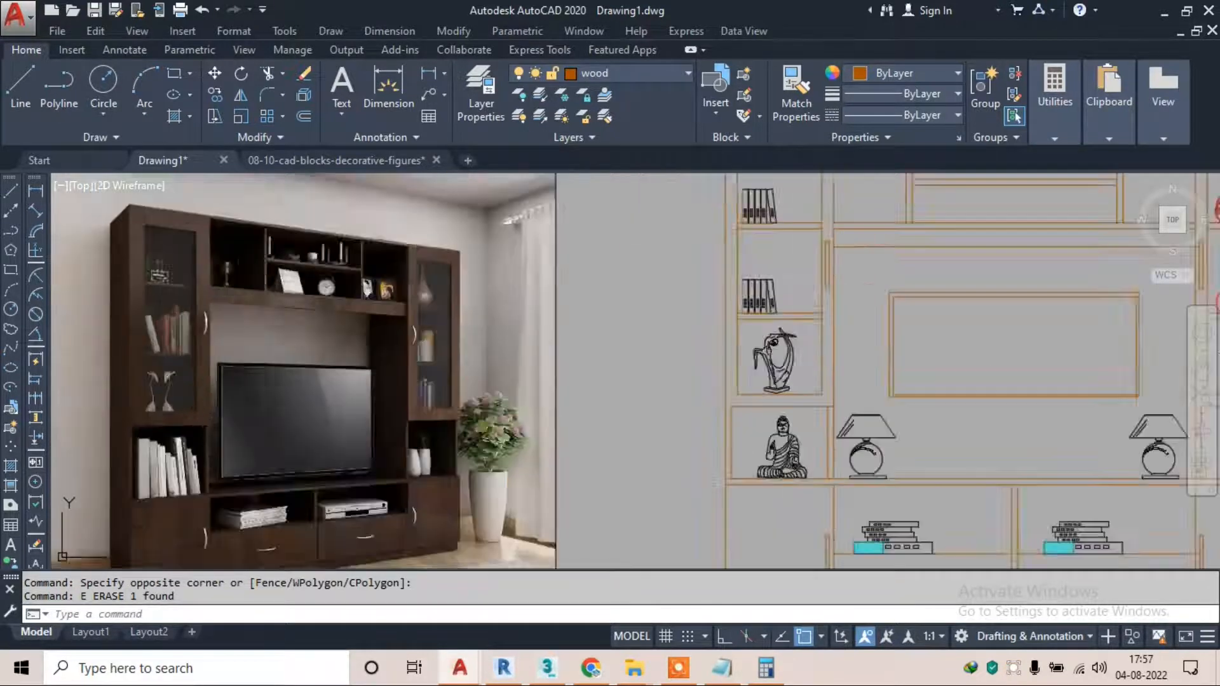
scroll(167, 278, down, 7)
scroll(514, 305, up, 2)
scroll(640, 312, up, 8)
click(793, 256)
click(572, 324)
text(m)
key(Return)
scroll(610, 274, up, 4)
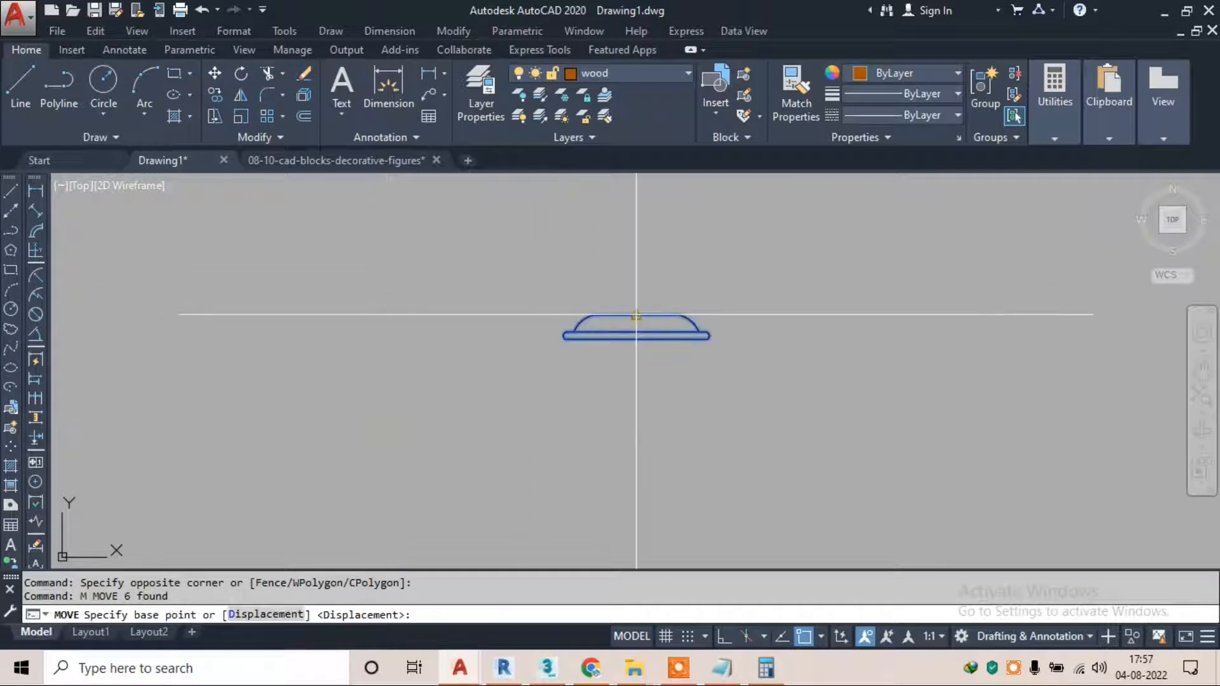
click(636, 314)
scroll(635, 317, down, 5)
scroll(564, 308, up, 4)
scroll(867, 210, up, 2)
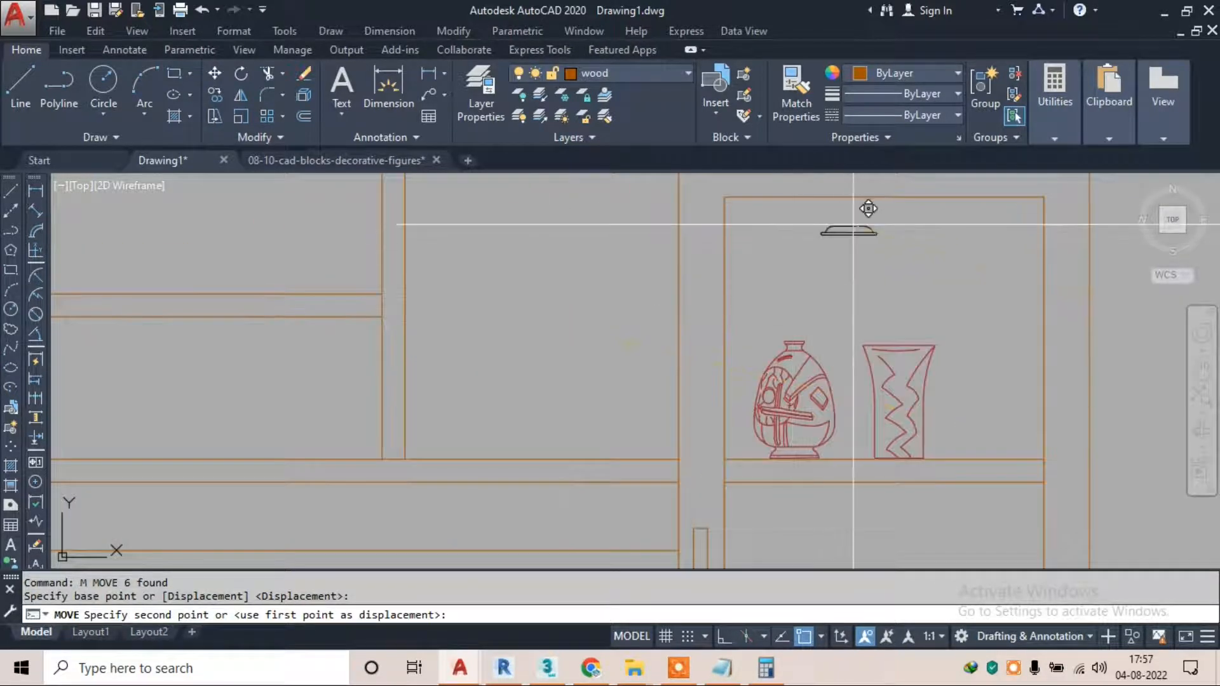
click(875, 196)
key(Escape)
Copy the light fixture in multiple mode by its top midpoint to the upper edge of the right display cabinet's second compartment
click(833, 188)
click(927, 226)
text(co)
key(Return)
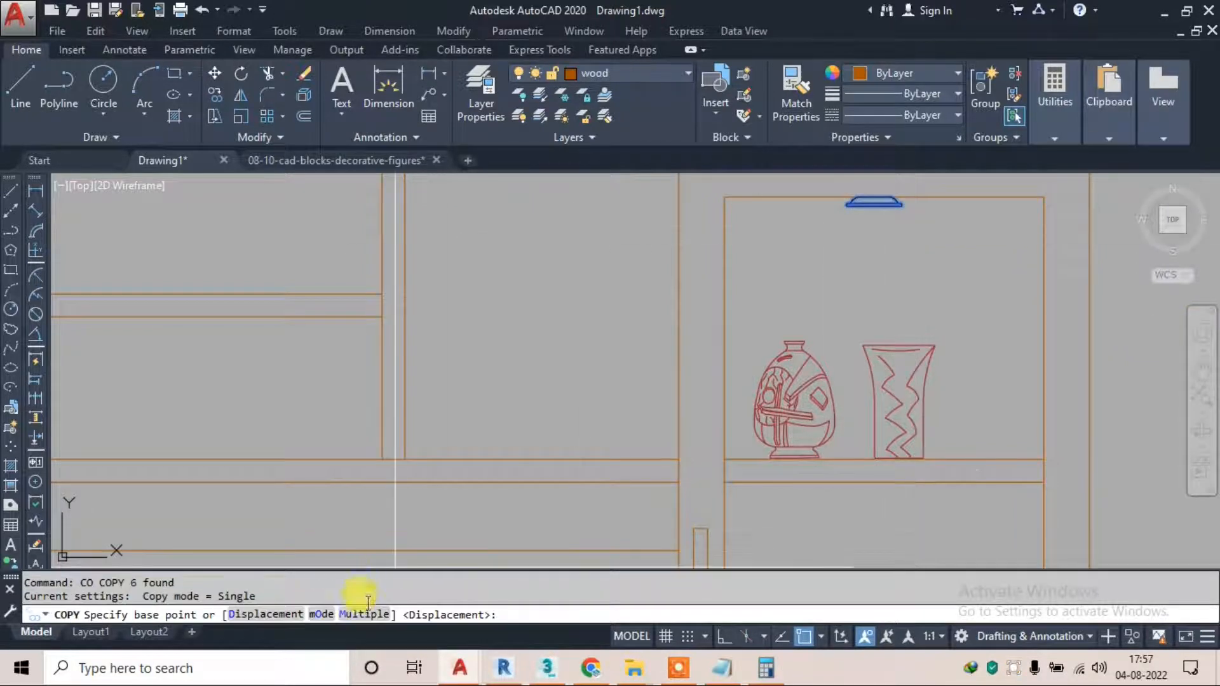
click(367, 612)
scroll(889, 209, up, 5)
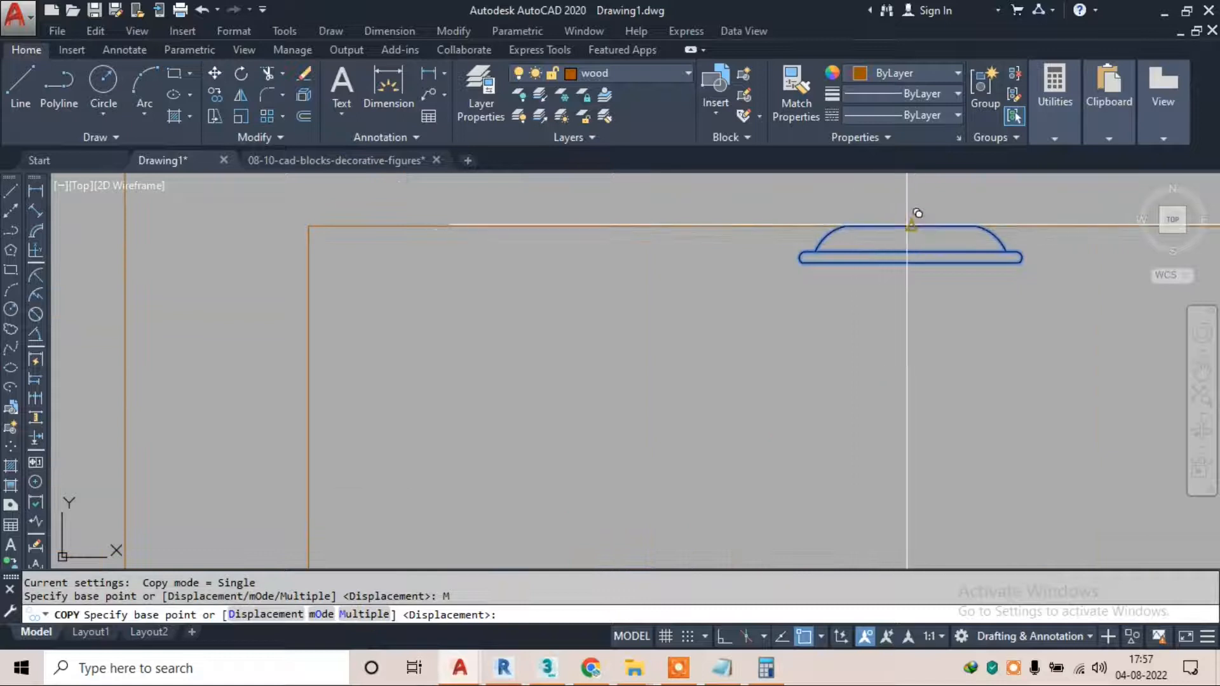
click(918, 212)
scroll(794, 235, down, 5)
middle_drag(794, 456, 793, 242)
scroll(818, 289, up, 2)
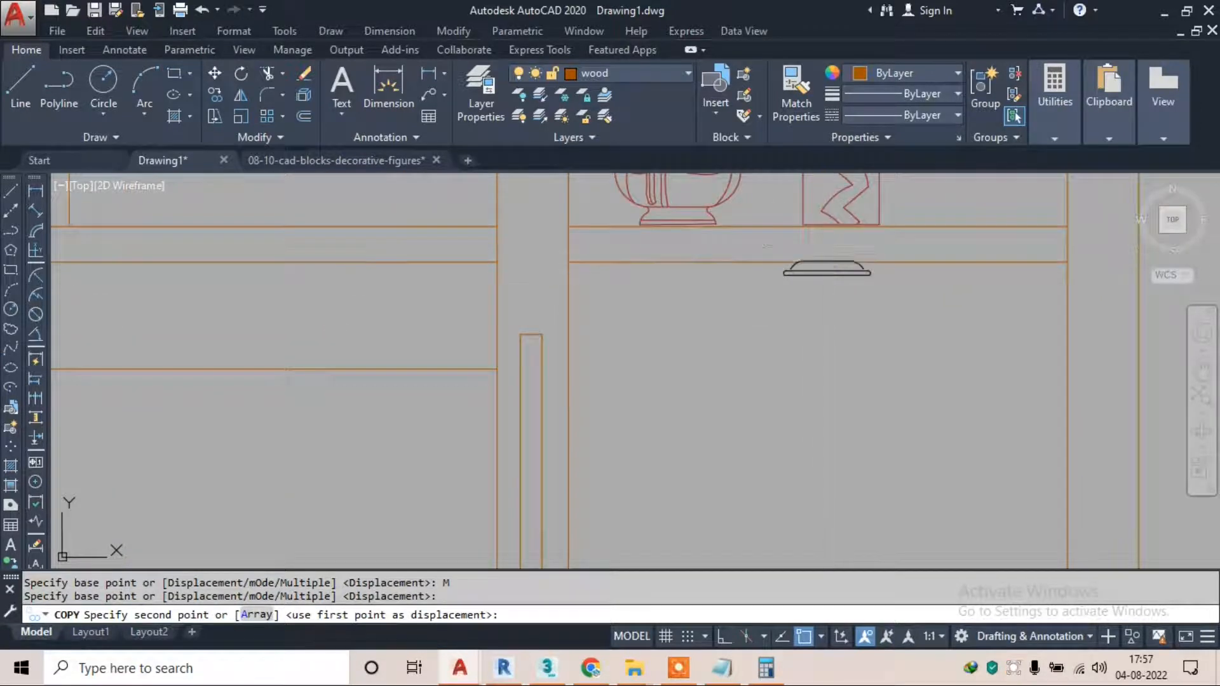
click(827, 262)
Place light fixture copies at the upper edges of the right display cabinet's third compartment and the open niche below it
scroll(790, 354, down, 5)
scroll(825, 307, up, 5)
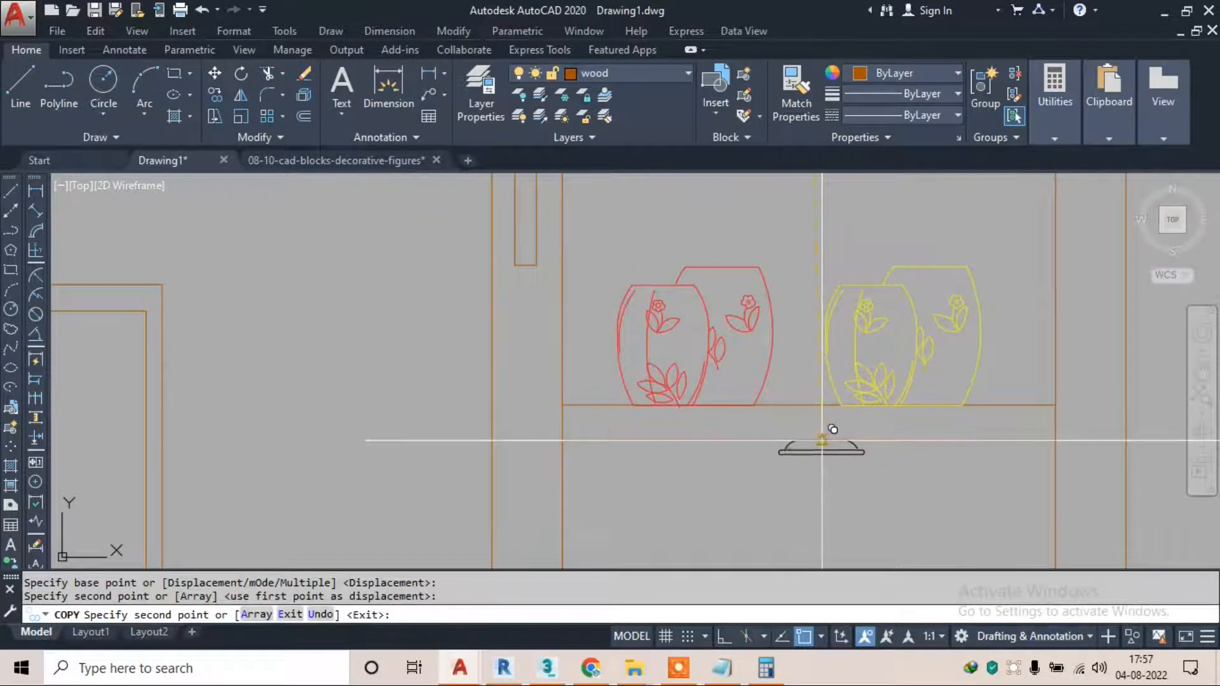
click(832, 429)
scroll(832, 430, down, 5)
scroll(869, 344, up, 5)
scroll(785, 403, up, 4)
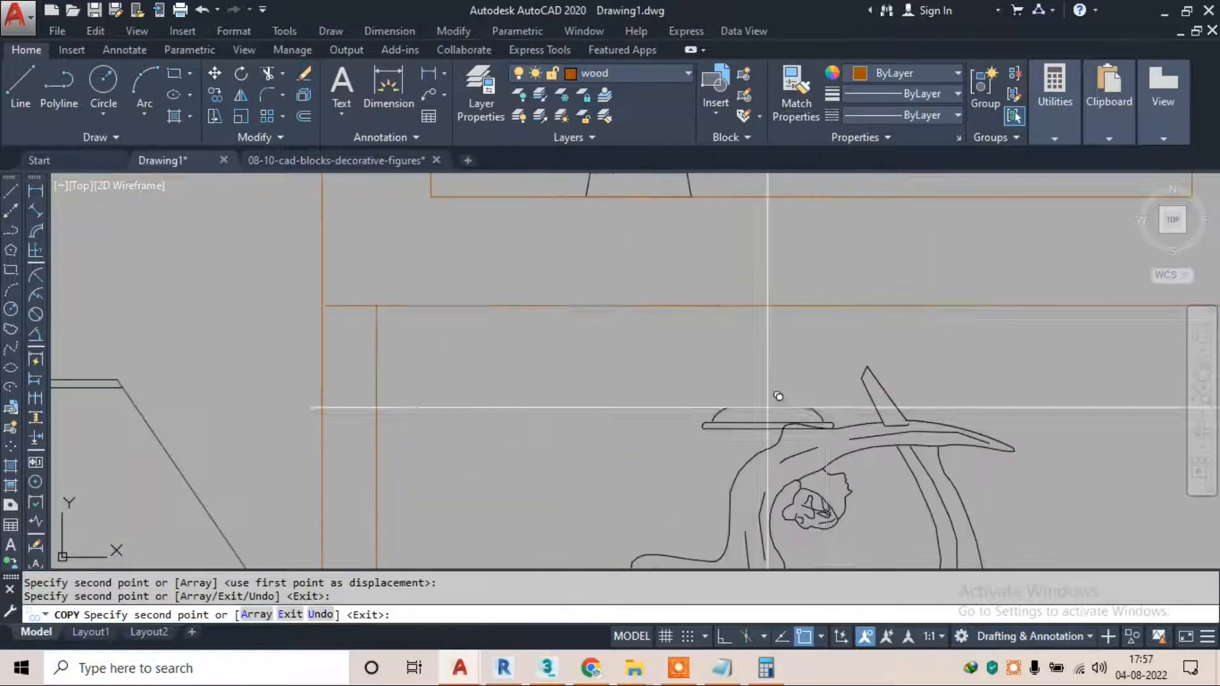
click(850, 307)
Place light fixture copies at the upper edges of the left display cabinet's bottom and middle compartments
scroll(959, 315, down, 6)
scroll(545, 368, down, 5)
scroll(620, 315, up, 5)
scroll(634, 305, down, 2)
scroll(640, 328, up, 2)
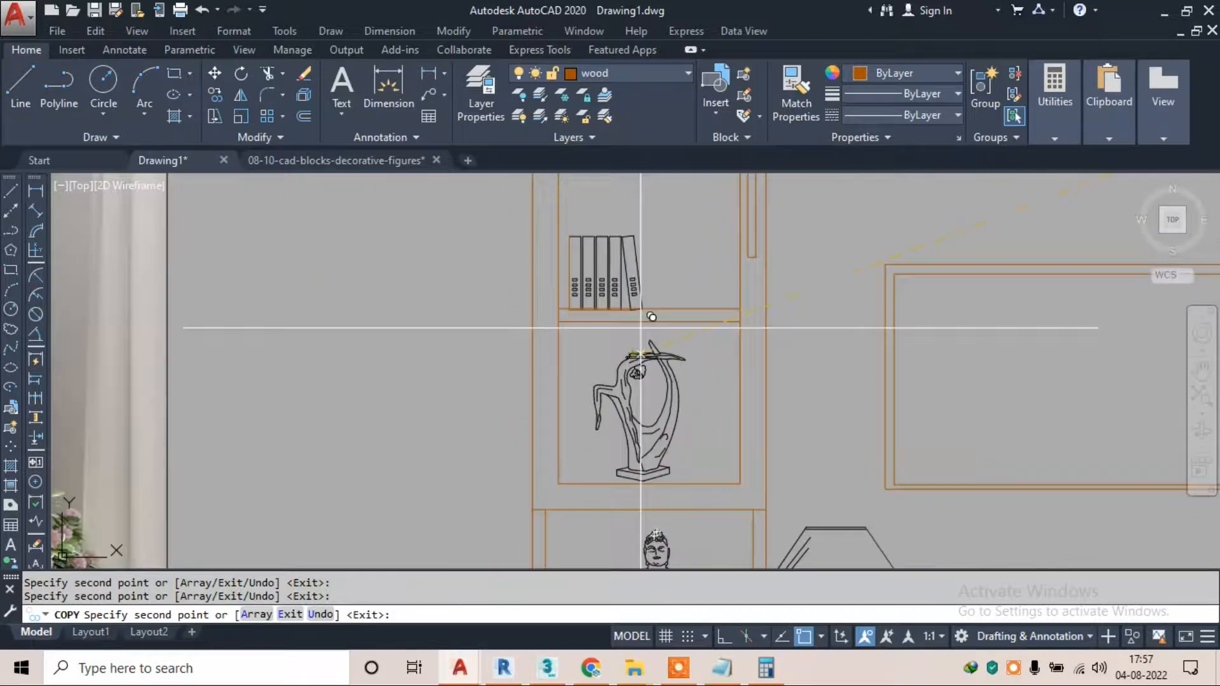
scroll(651, 317, up, 3)
click(646, 322)
scroll(648, 305, down, 3)
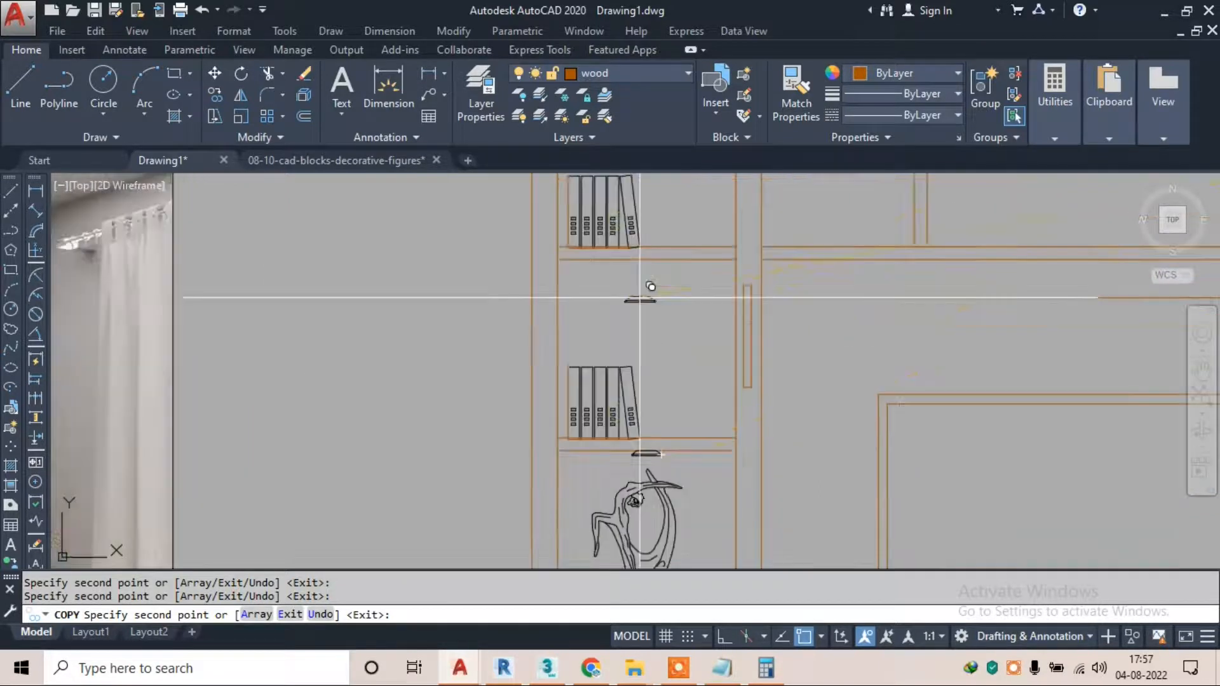
scroll(642, 296, up, 3)
click(648, 273)
Place the last light fixture copy at the upper edge of the left display cabinet's top compartment and finish copying
scroll(648, 274, down, 3)
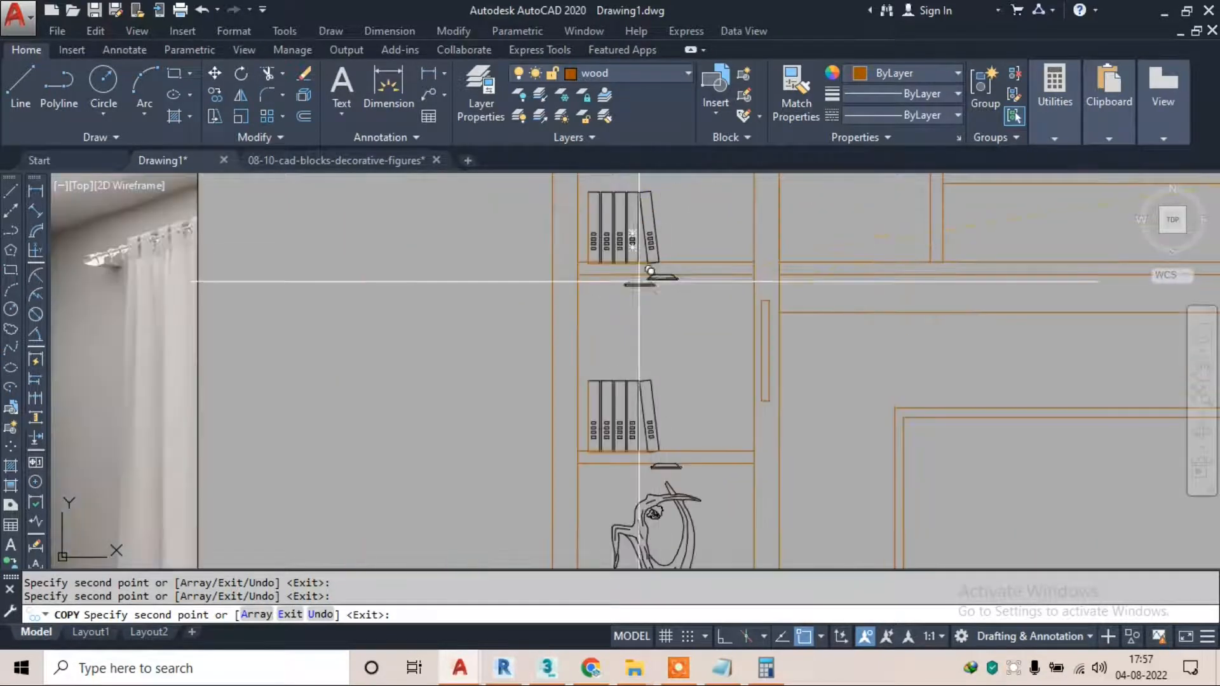
scroll(638, 281, down, 2)
scroll(602, 223, up, 4)
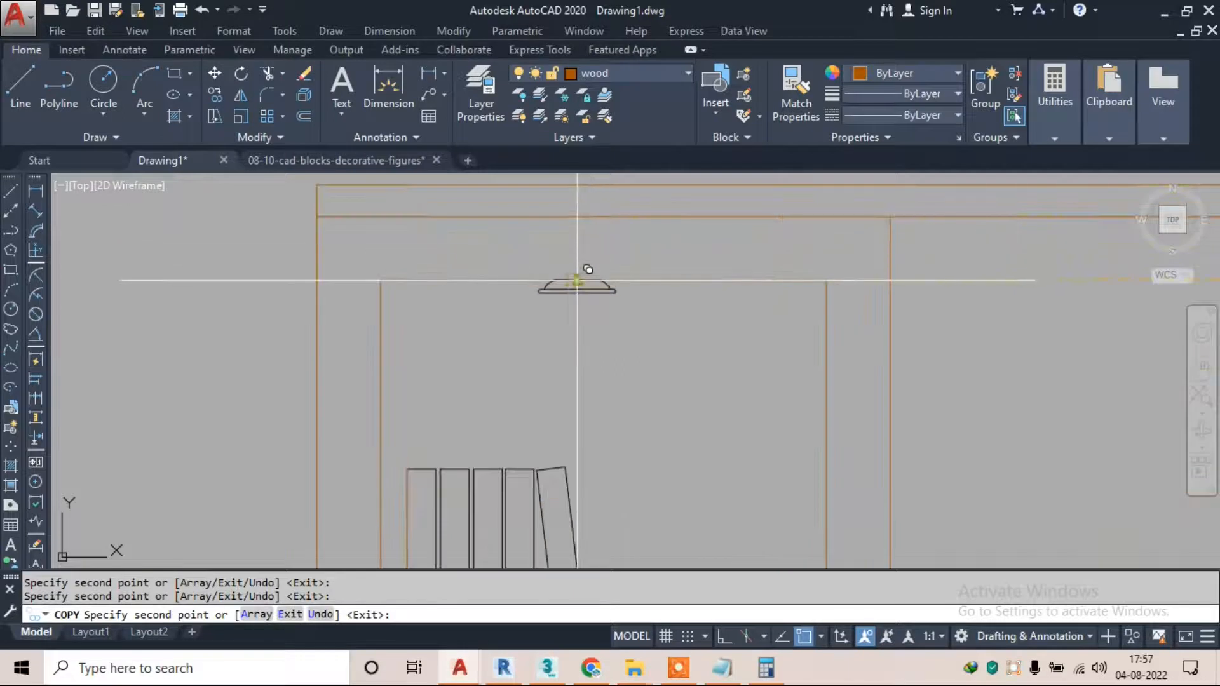
click(587, 270)
scroll(571, 273, down, 4)
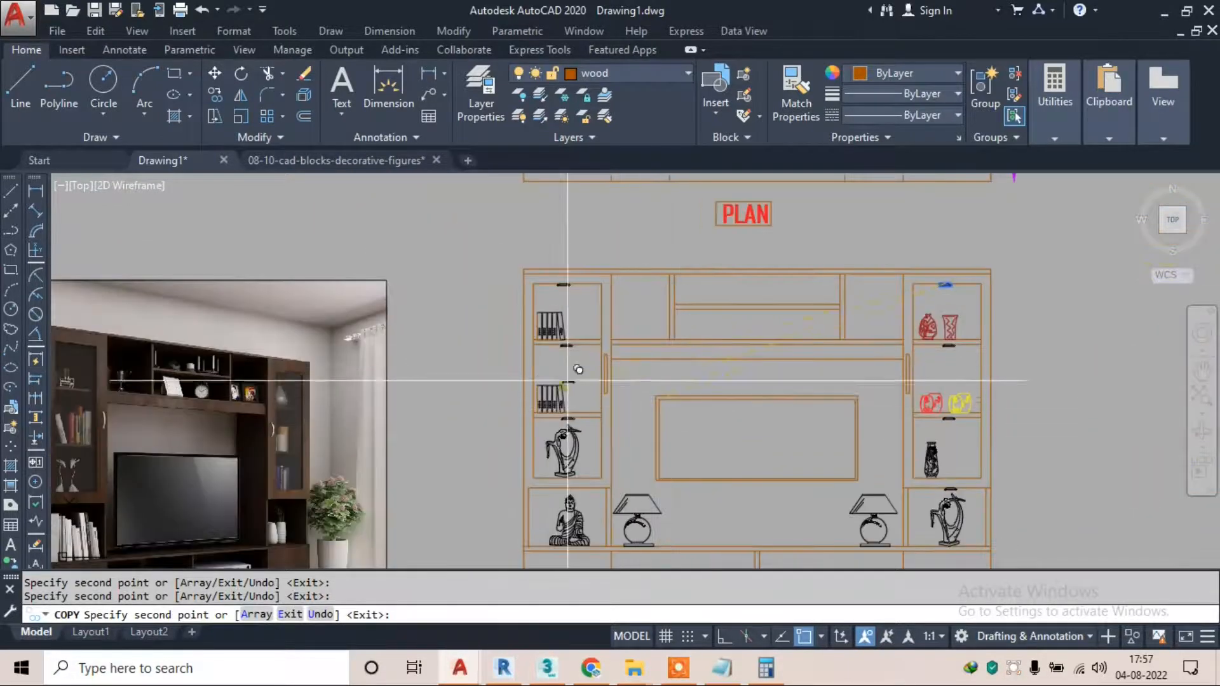
middle_drag(567, 380, 623, 373)
middle_drag(719, 358, 694, 282)
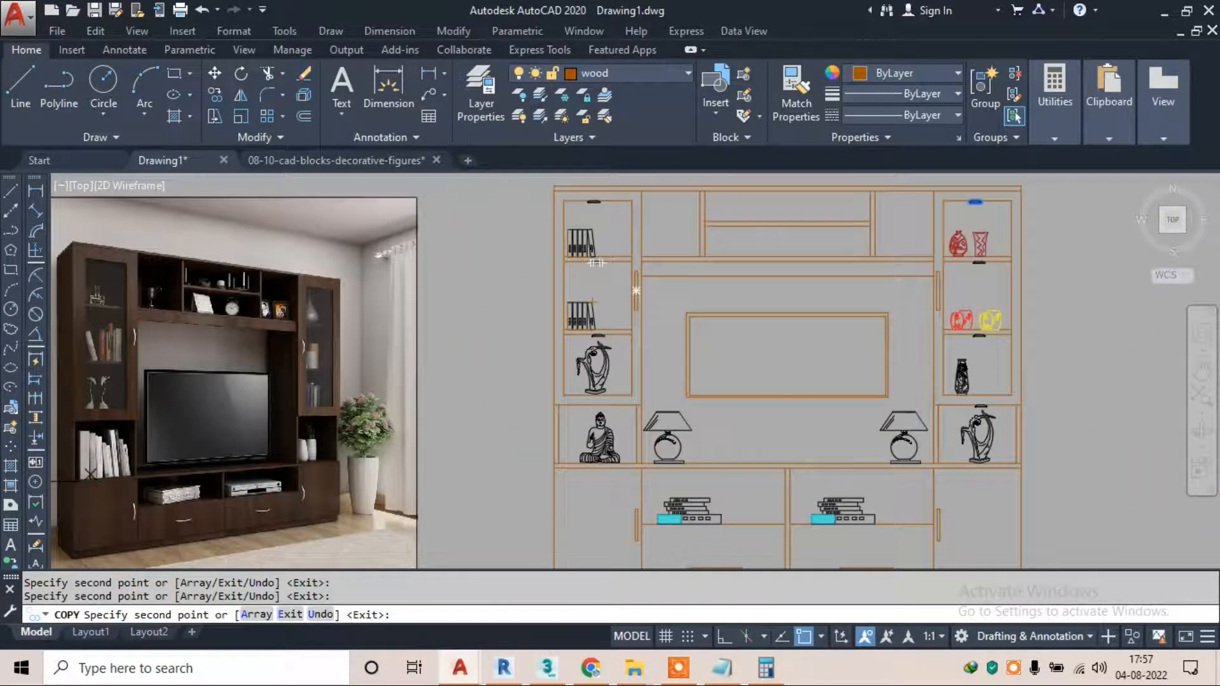
key(Escape)
key(Escape)
key(Escape)
Move the framed ELEVATION title lower and slightly left, centring it beneath the TV unit
middle_drag(644, 360, 636, 334)
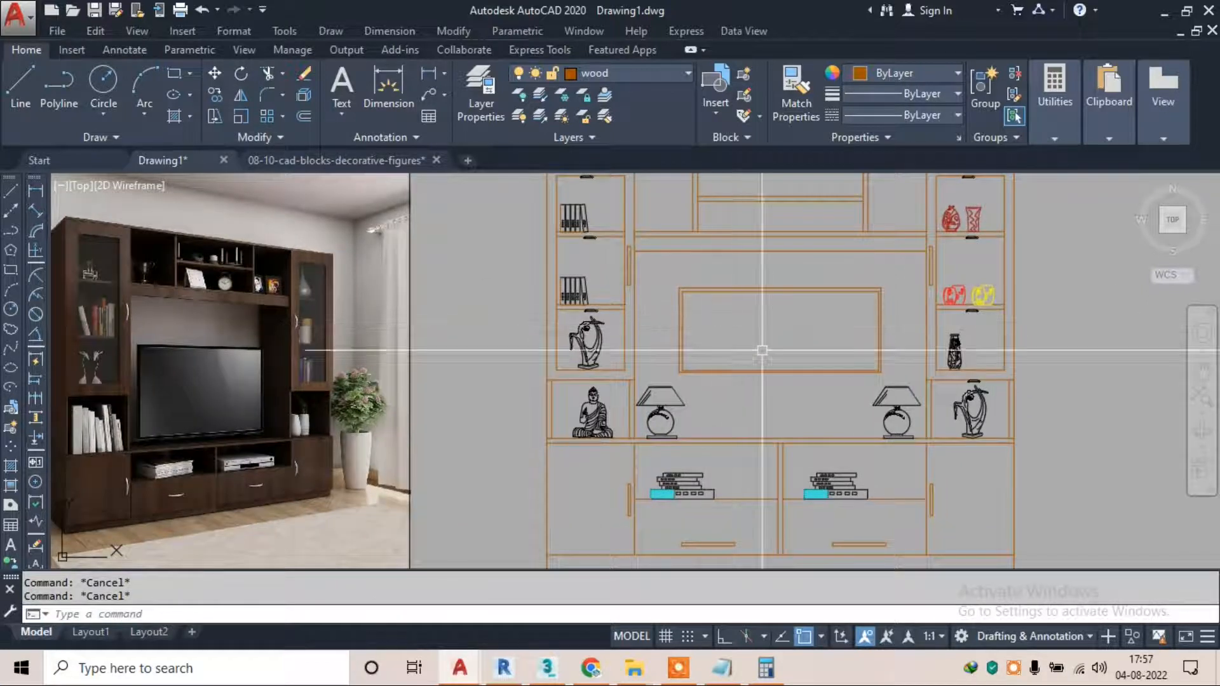
scroll(761, 350, down, 2)
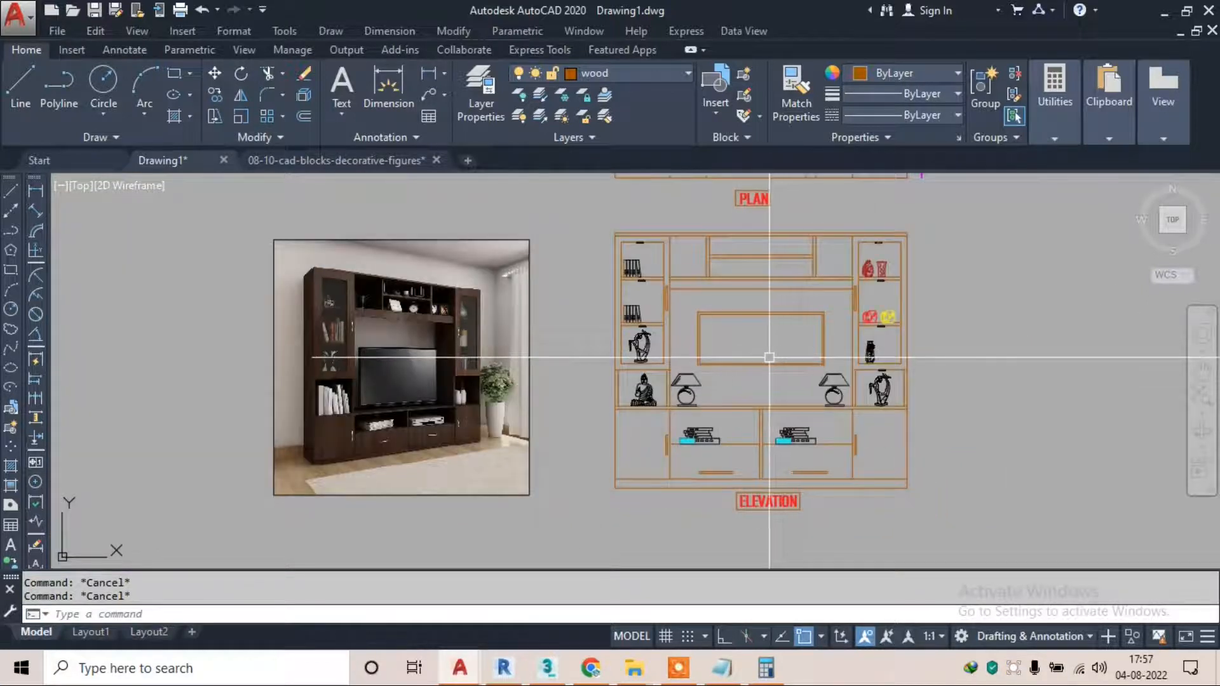
scroll(795, 546, up, 5)
click(855, 436)
click(779, 376)
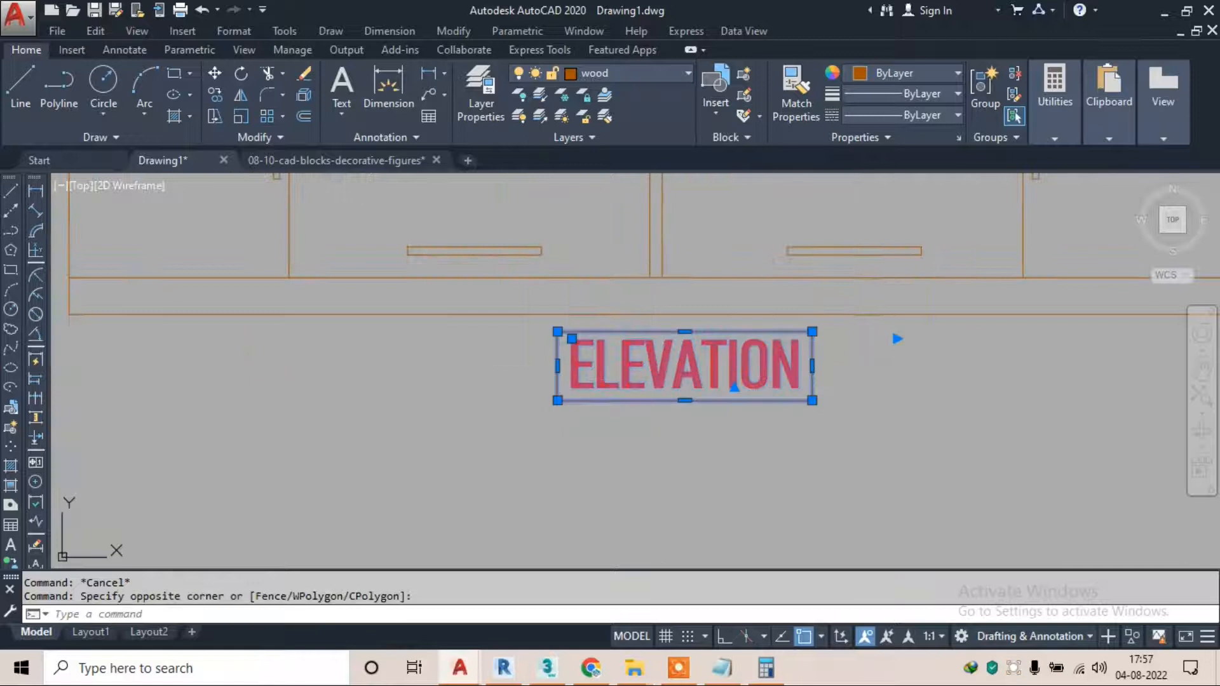
text(m)
key(space)
click(628, 369)
click(544, 410)
scroll(679, 384, down, 5)
key(Escape)
scroll(647, 271, up, 4)
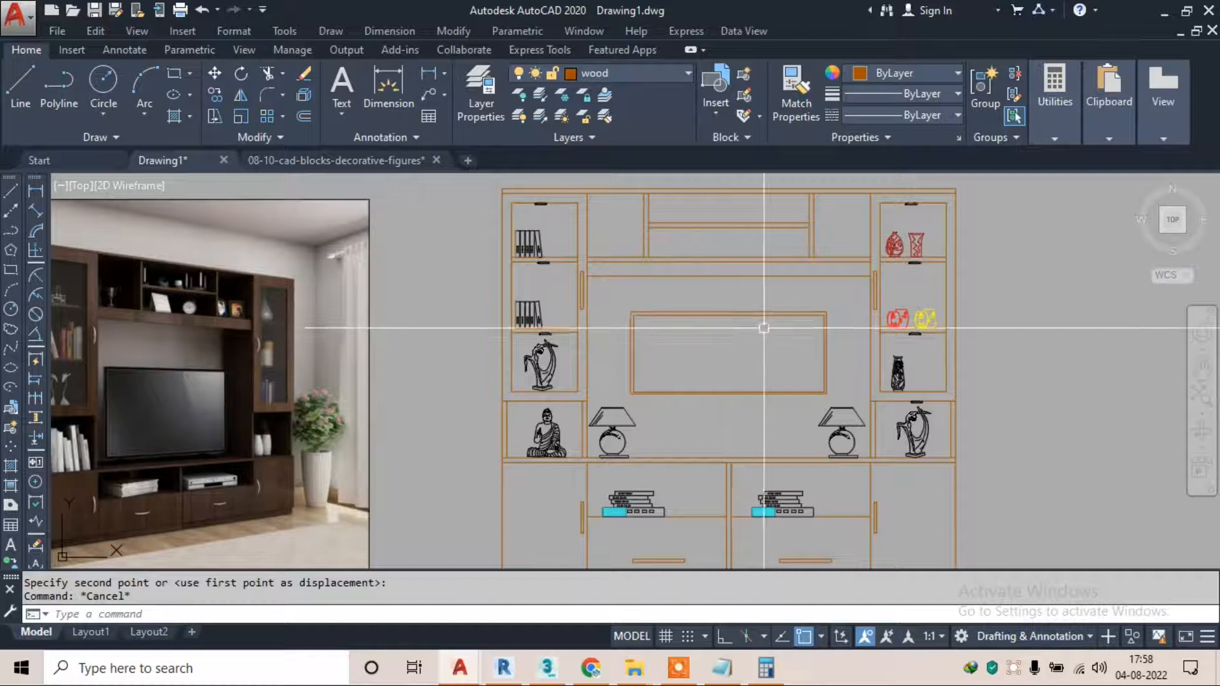
Make the dim layer current and add a linear dimension for the overall width just above the TV unit elevation
middle_drag(639, 176, 623, 215)
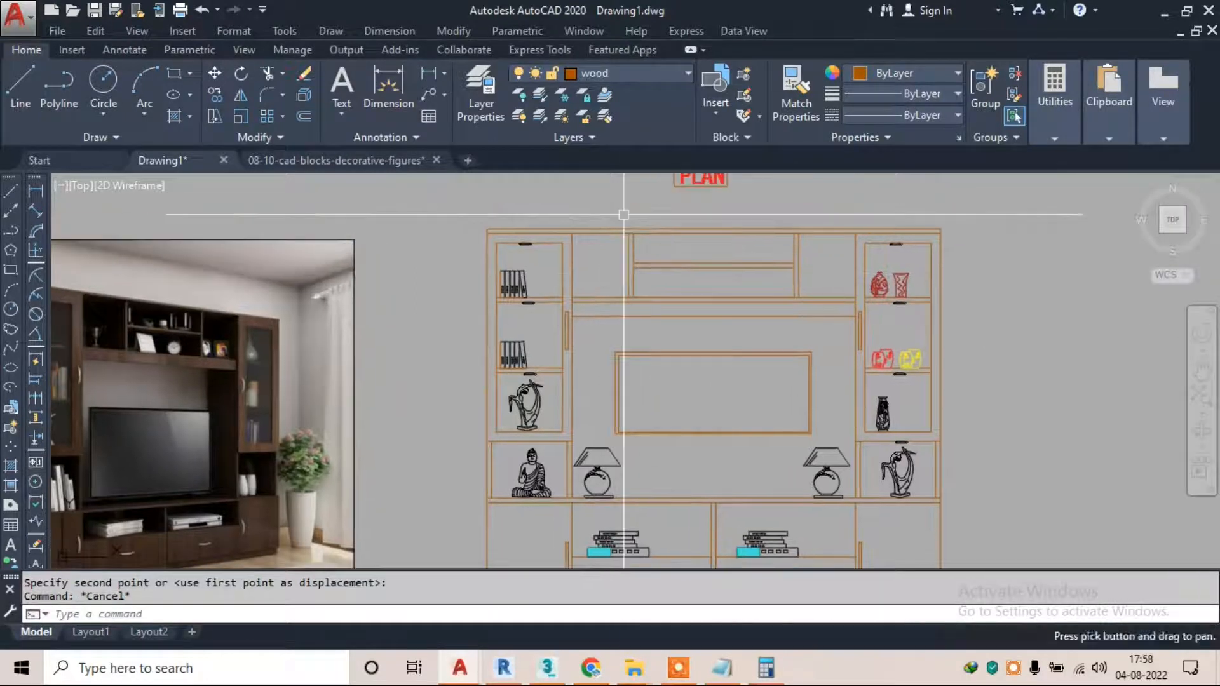
click(394, 29)
click(591, 77)
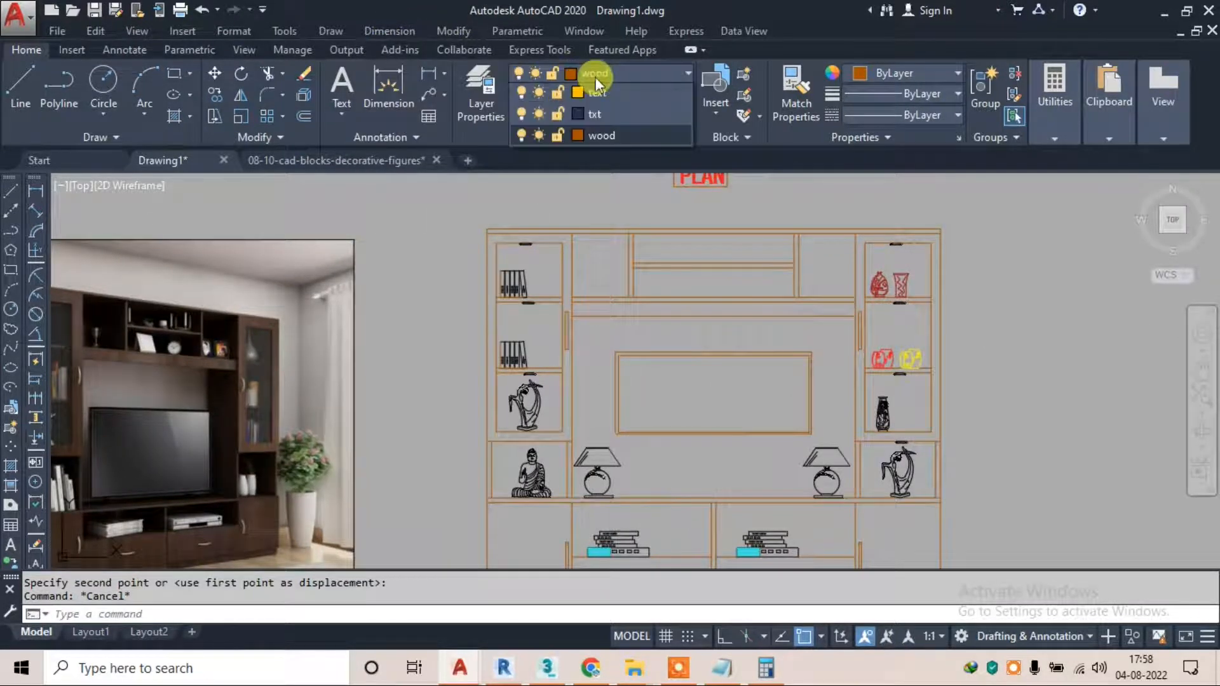
click(620, 142)
click(389, 31)
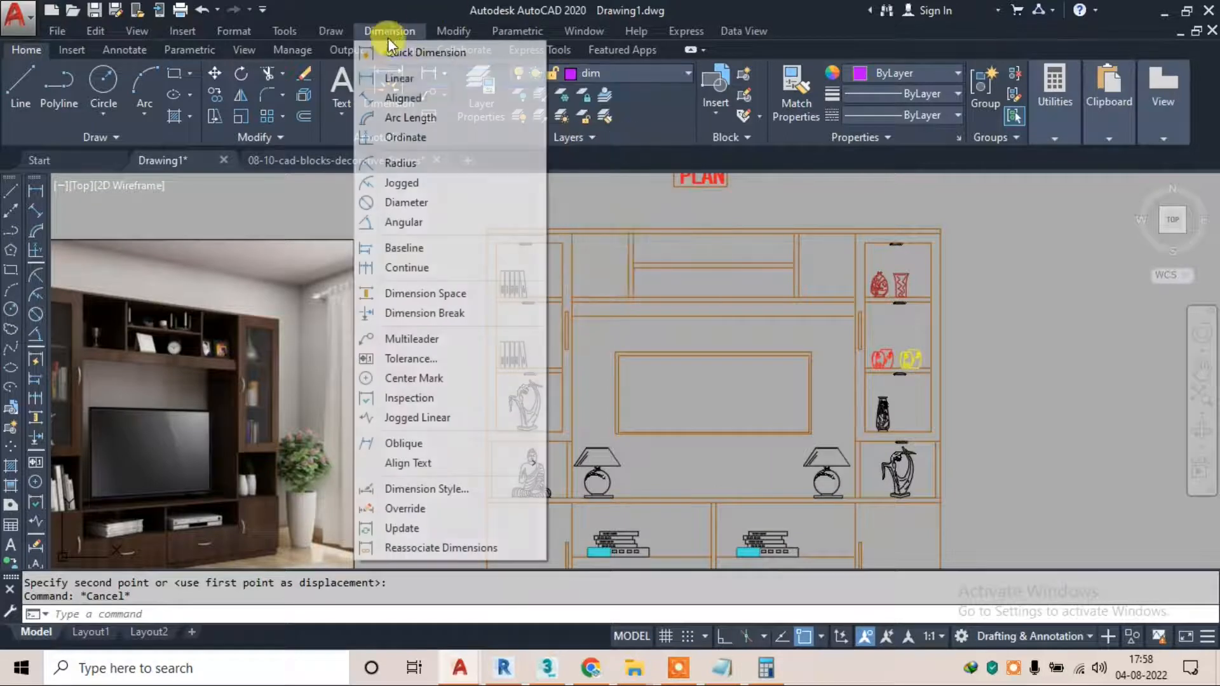
click(394, 80)
scroll(460, 242, up, 2)
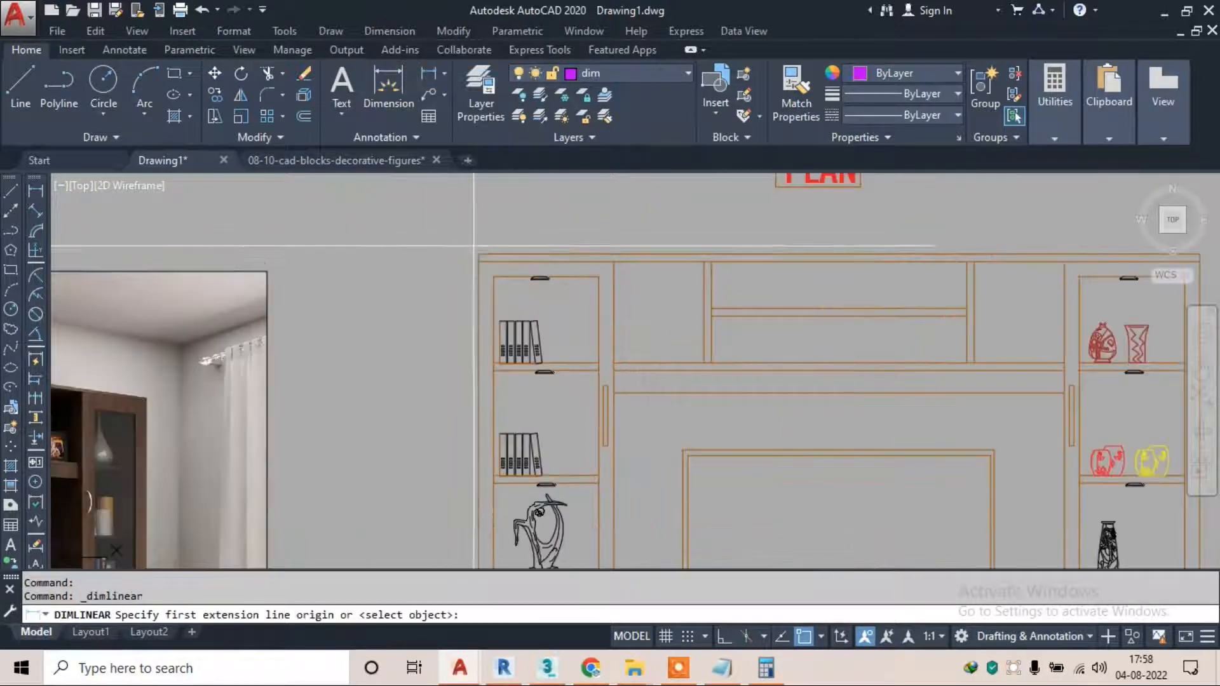
click(477, 254)
middle_drag(778, 249, 514, 274)
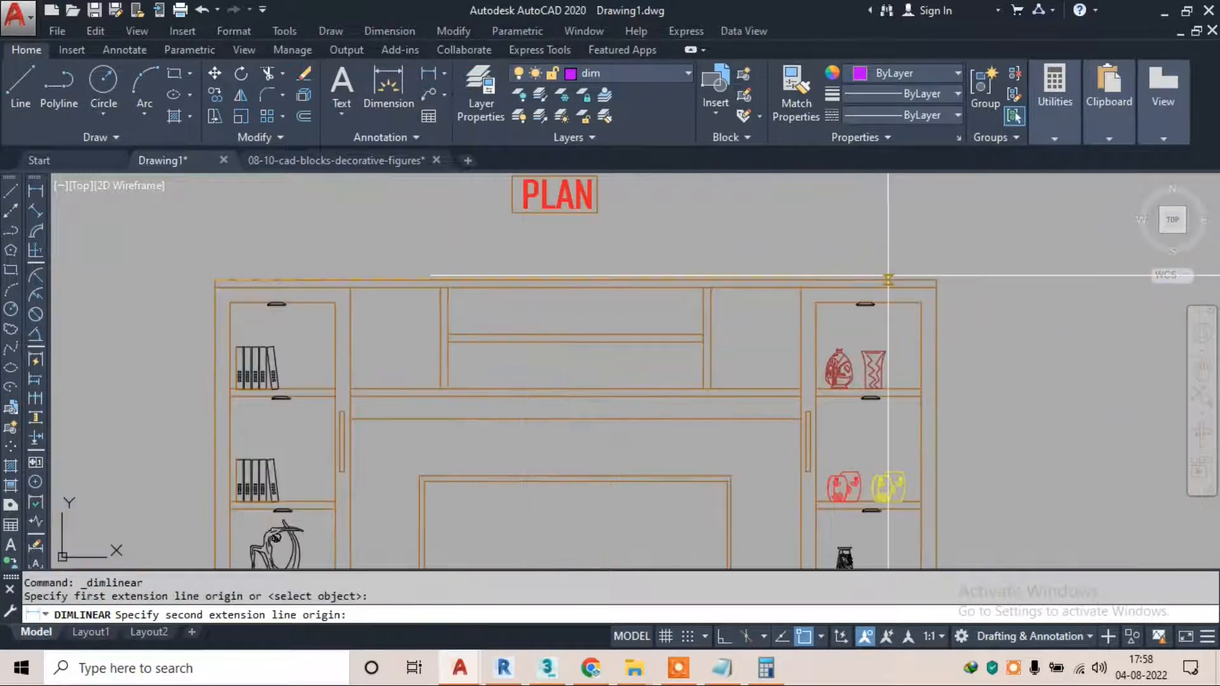
click(936, 280)
click(778, 253)
scroll(939, 275, up, 2)
key(Escape)
Add a vertical linear dimension for the overall height along the right side of the elevation
key(Return)
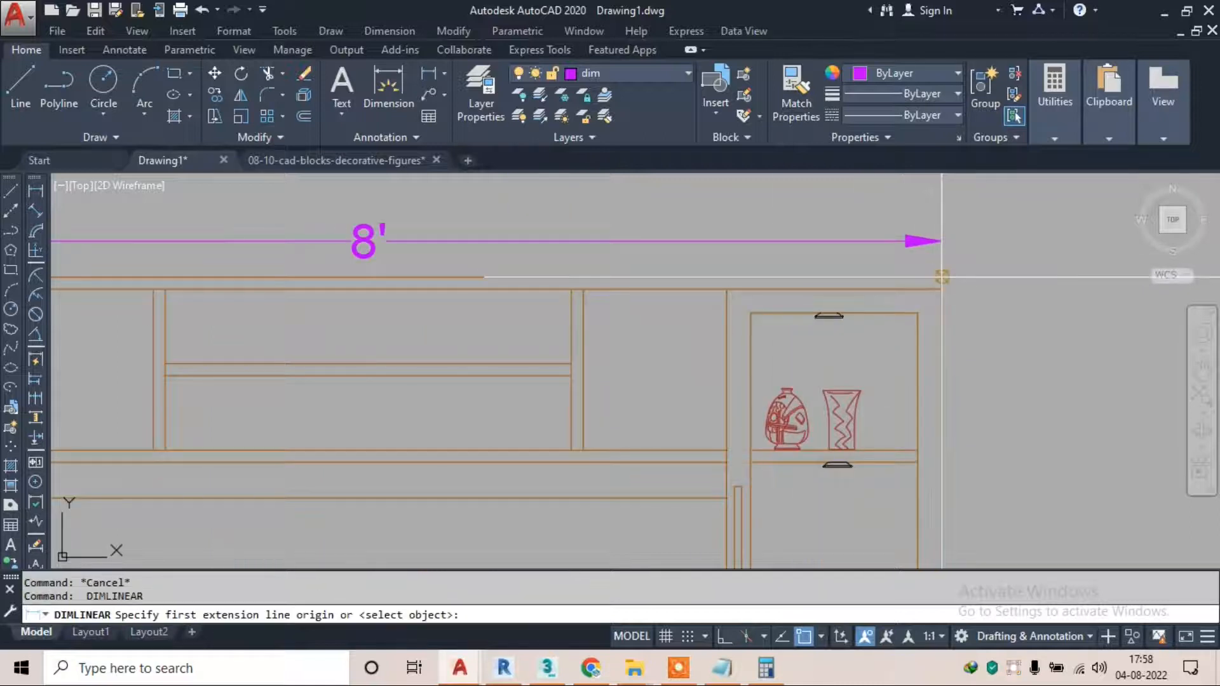
click(942, 277)
scroll(858, 543, down, 2)
middle_drag(819, 542, 774, 262)
middle_drag(875, 482, 809, 202)
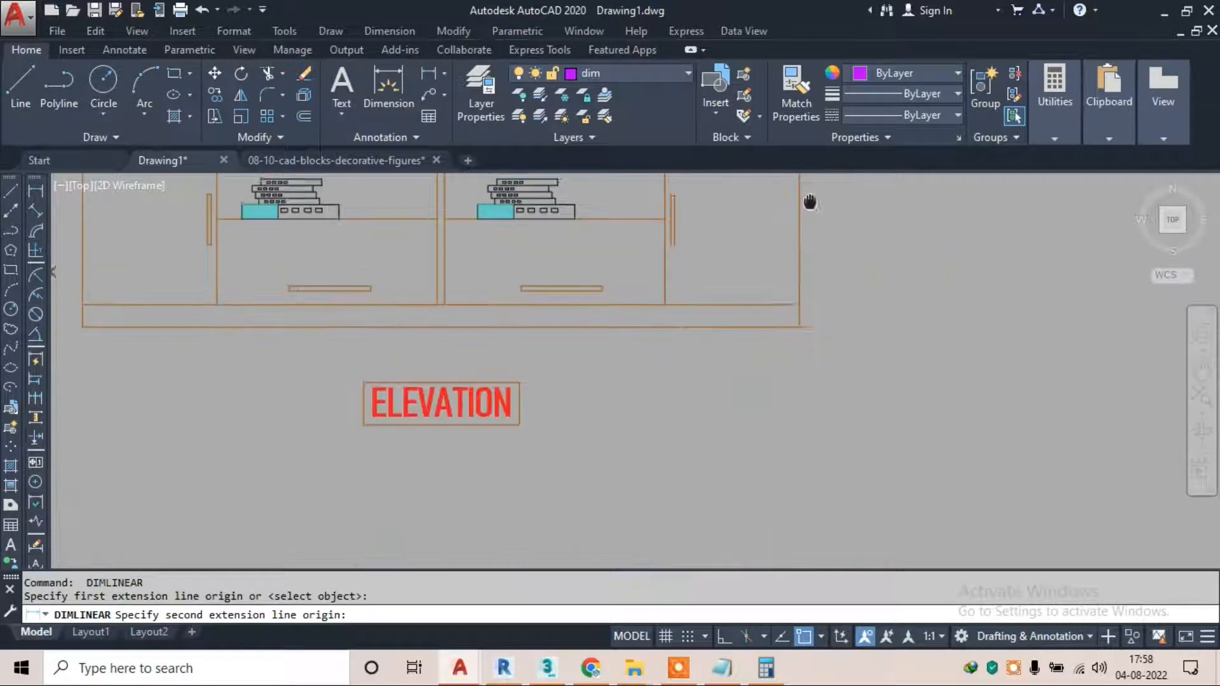
click(798, 325)
scroll(797, 325, down, 3)
scroll(826, 407, up, 3)
click(830, 346)
scroll(830, 346, down, 1)
scroll(805, 372, up, 3)
scroll(871, 277, up, 2)
key(Escape)
Add a linear dimension for the plinth height at the elevation's lower right corner, outside the overall height dimension
key(Return)
click(856, 271)
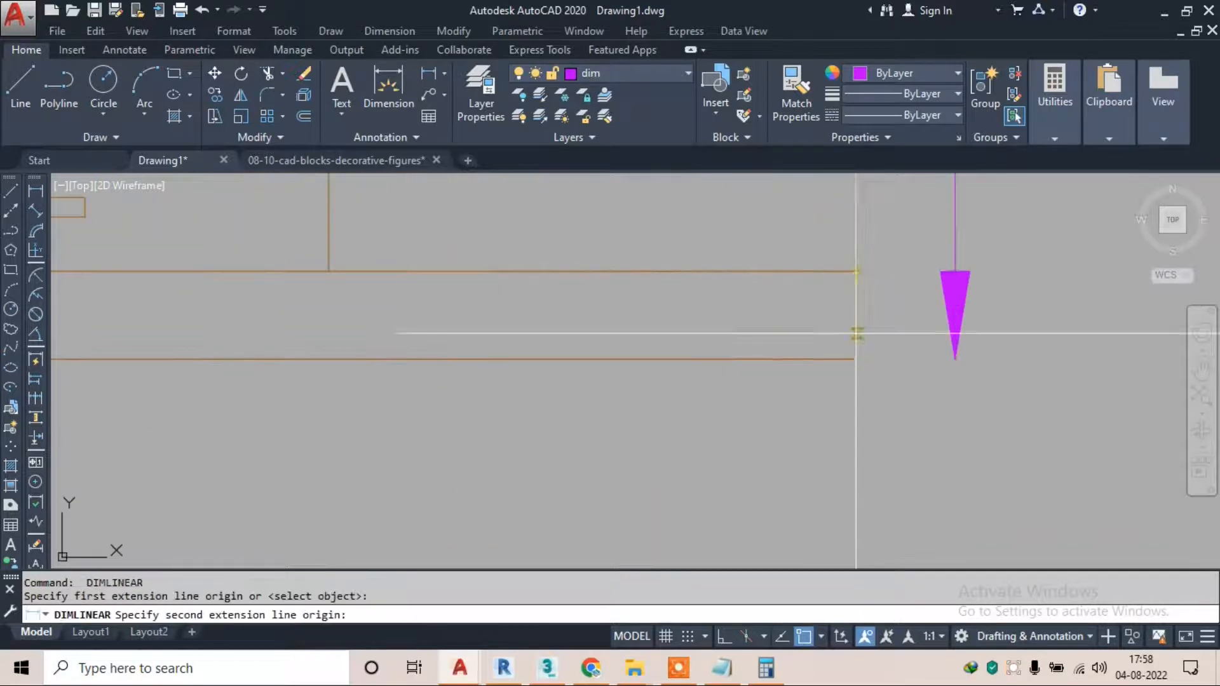
click(857, 358)
scroll(882, 286, down, 1)
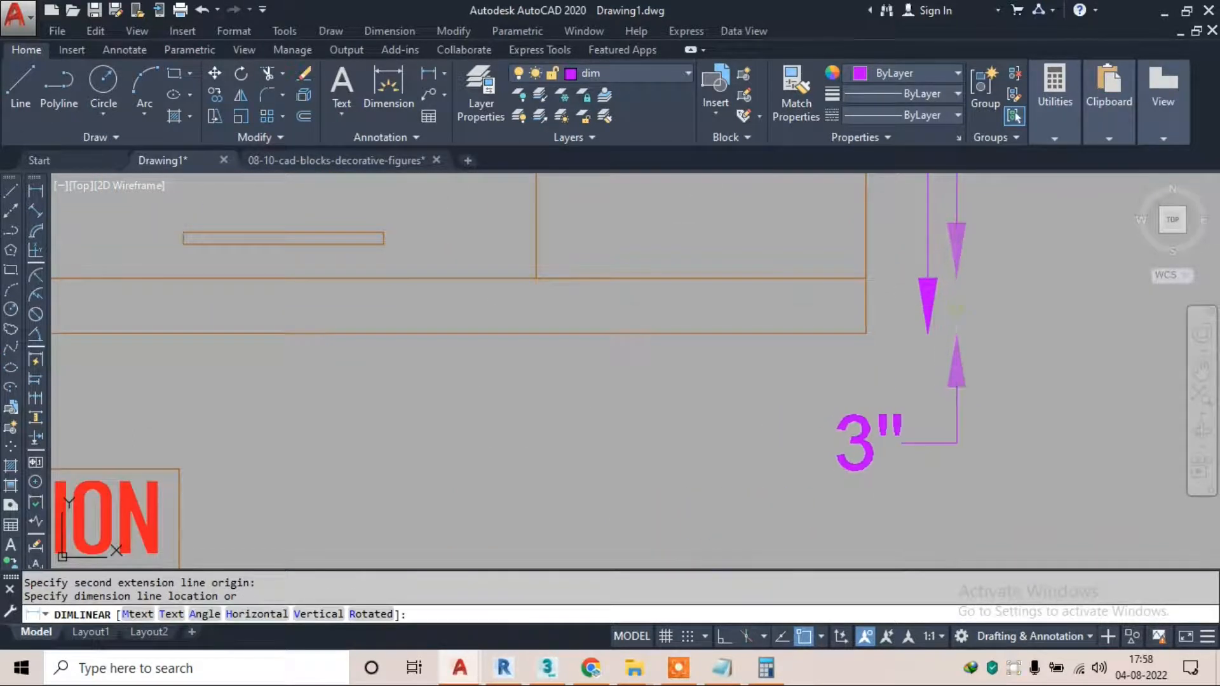
click(956, 305)
Add a linear dimension for the width of the lower left cabinet door, just inside its upper edge
scroll(801, 367, down, 3)
scroll(800, 368, down, 1)
scroll(559, 315, up, 4)
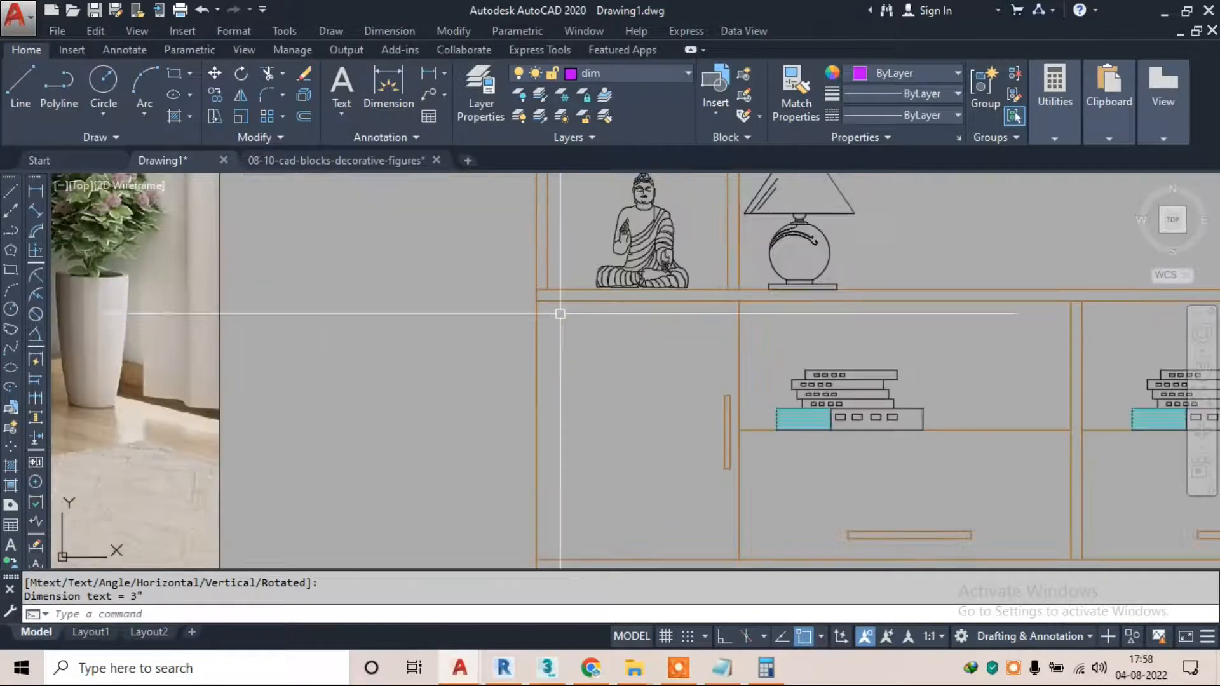
key(Escape)
key(Return)
click(519, 294)
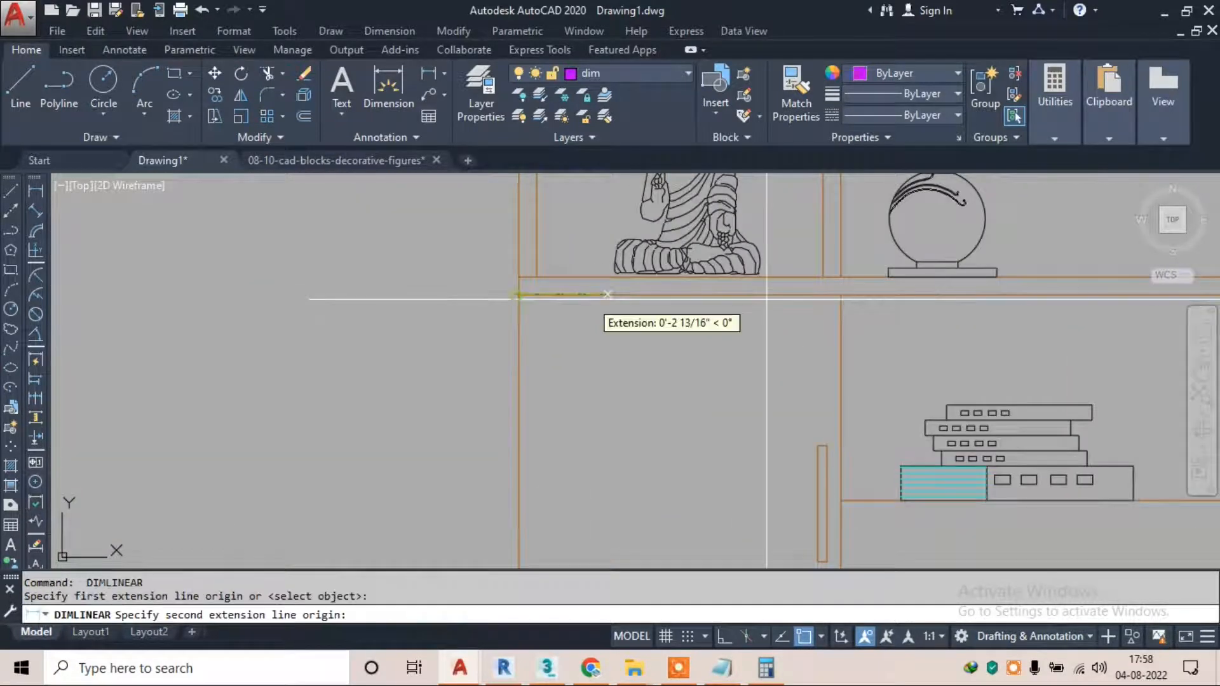
click(841, 293)
scroll(632, 331, down, 2)
click(636, 330)
key(Escape)
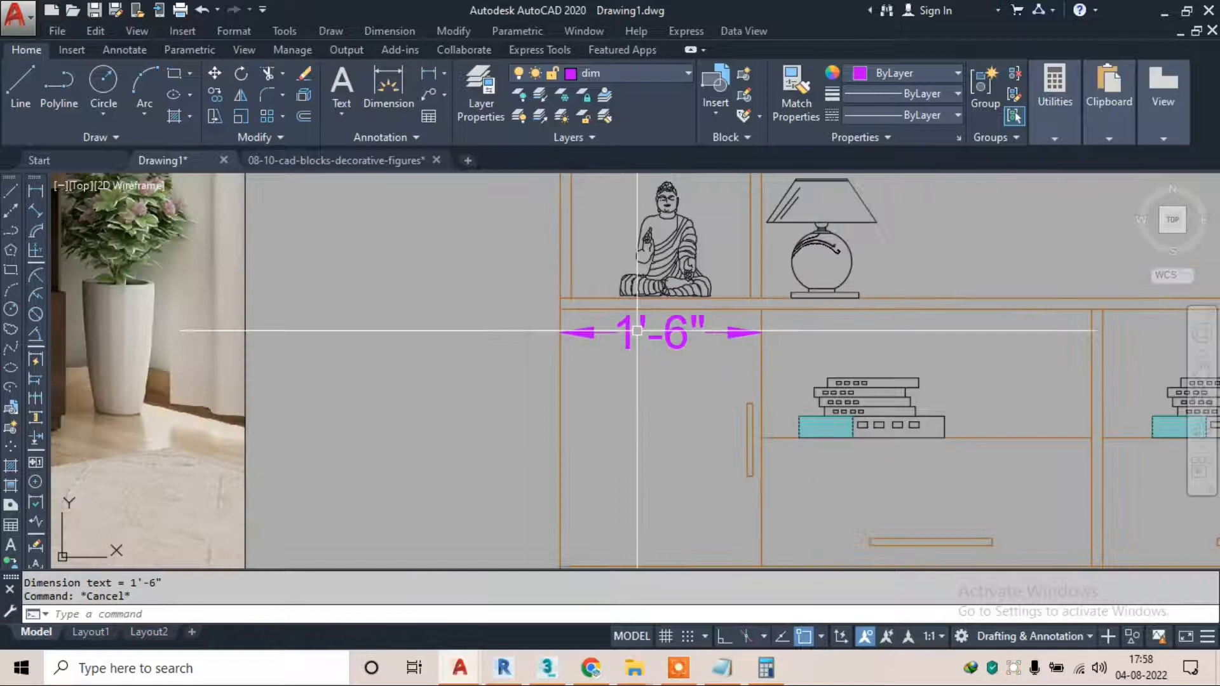
Create a new dimension style named SMALL DIM based on Standard for all dimensions
text(D)
key(Return)
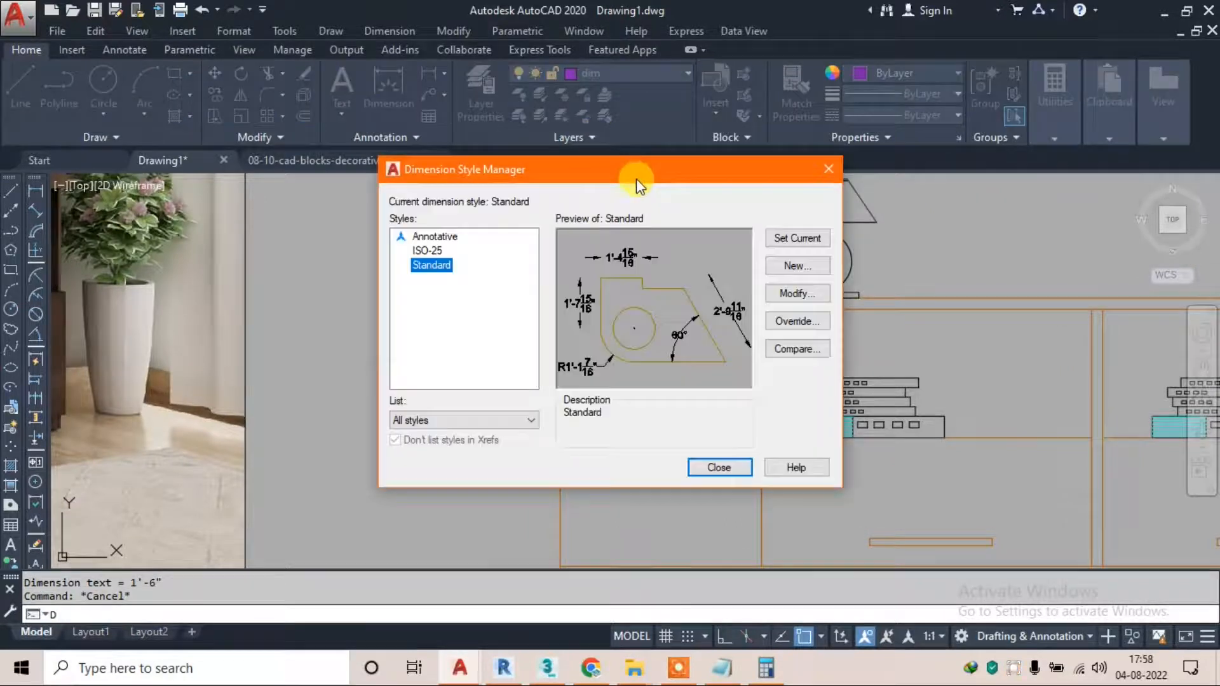
drag(635, 175, 343, 139)
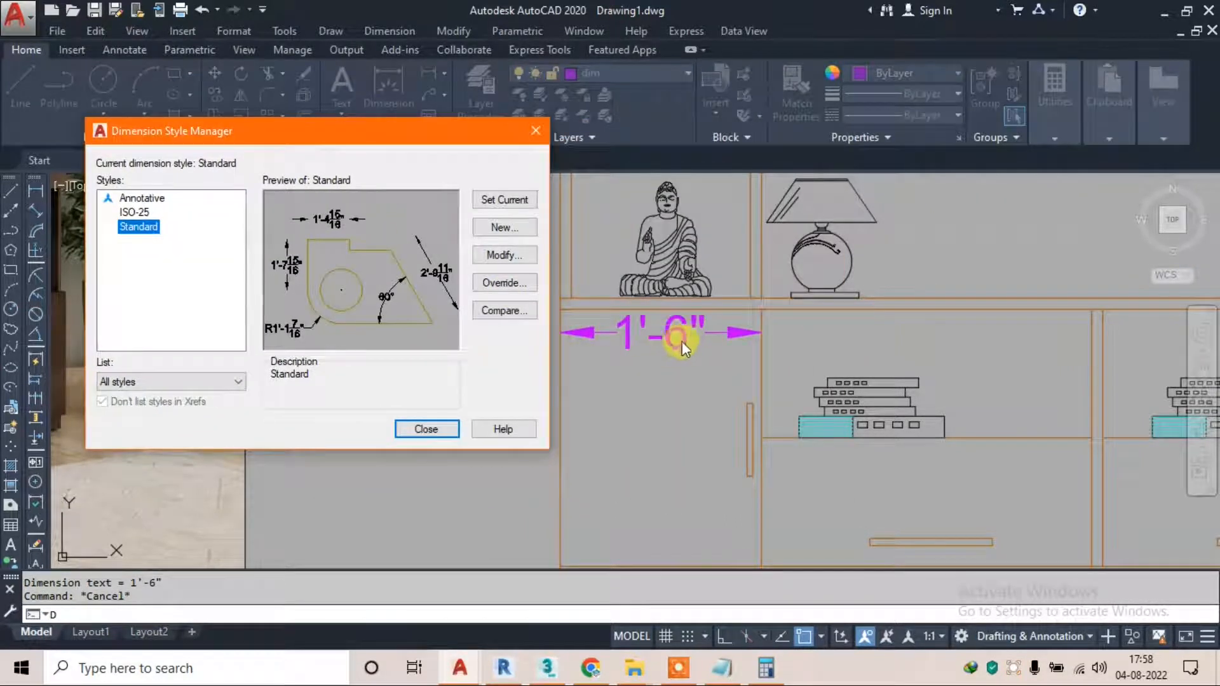
click(513, 235)
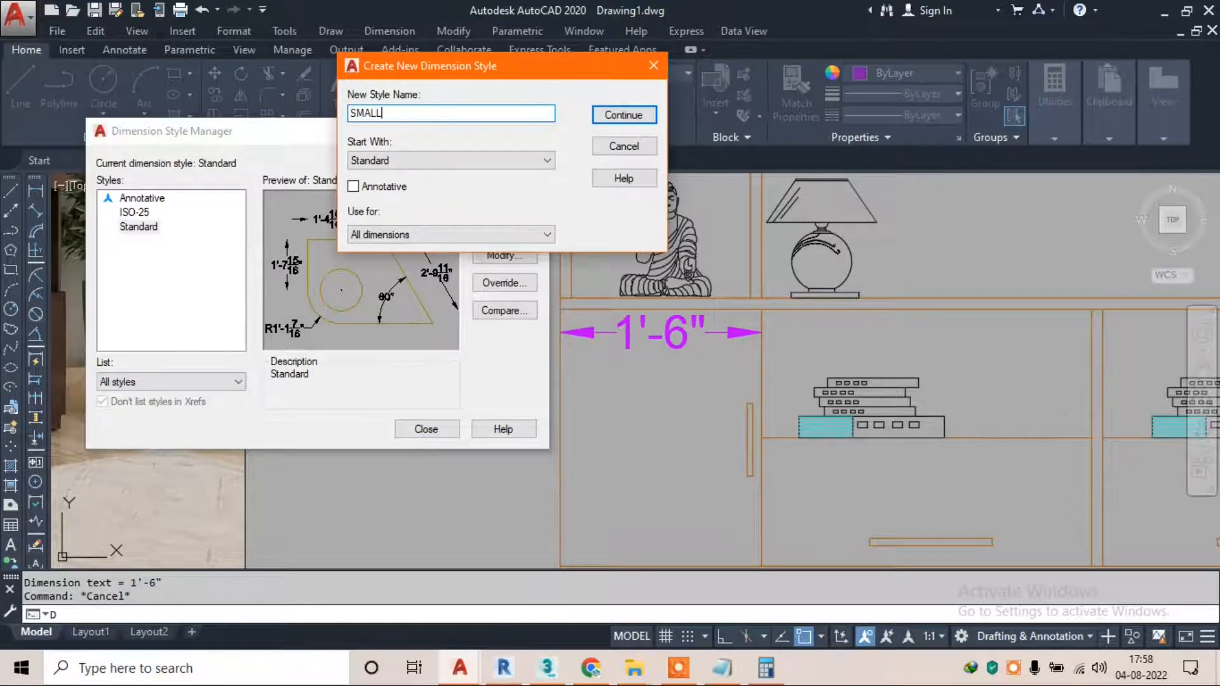
click(616, 115)
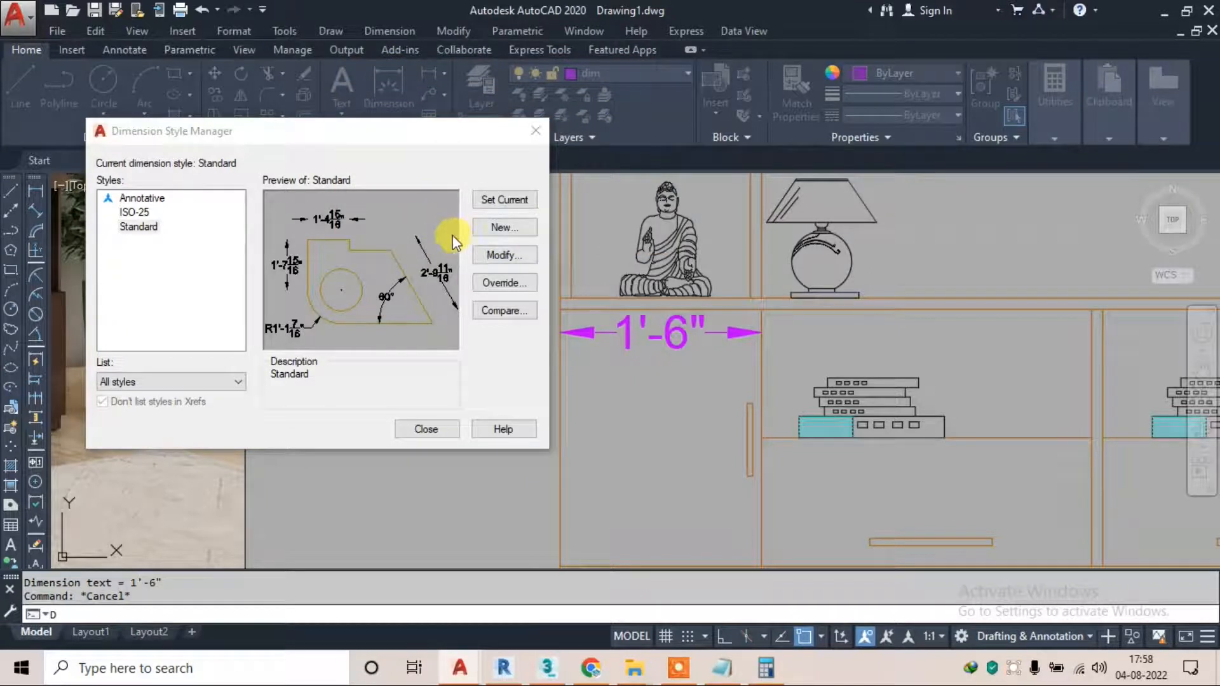
Set the SMALL DIM style's text height to 2" and arrow size to 2", and save the style
click(411, 68)
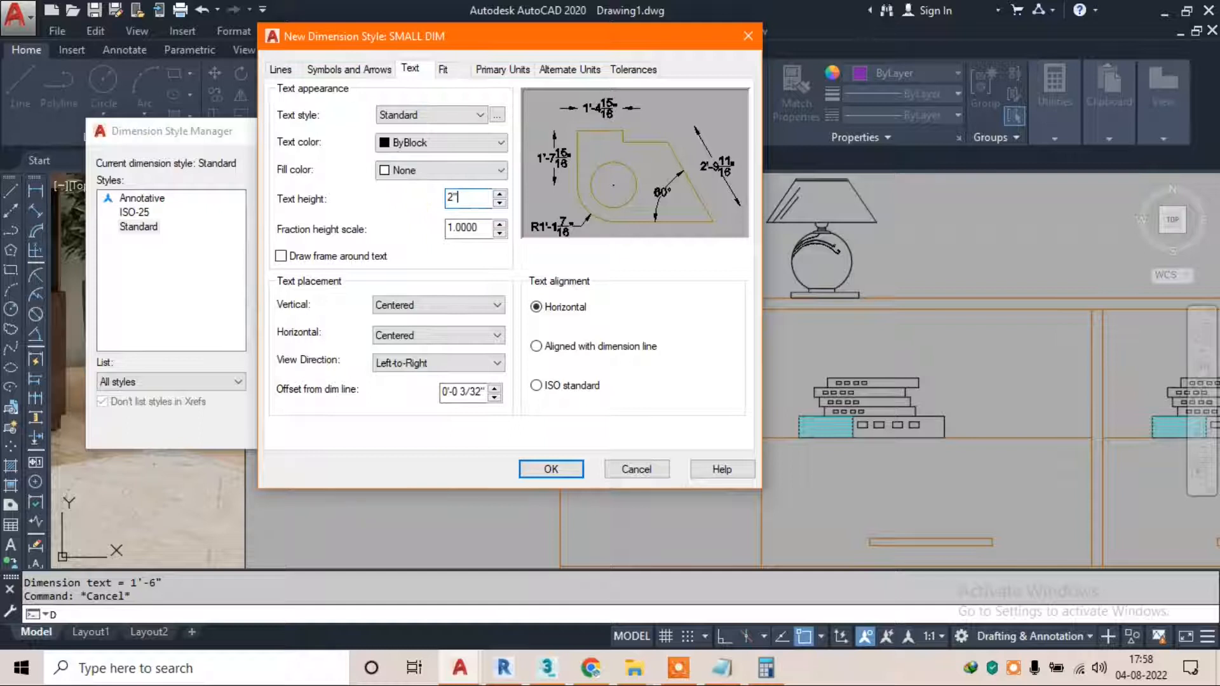
click(326, 71)
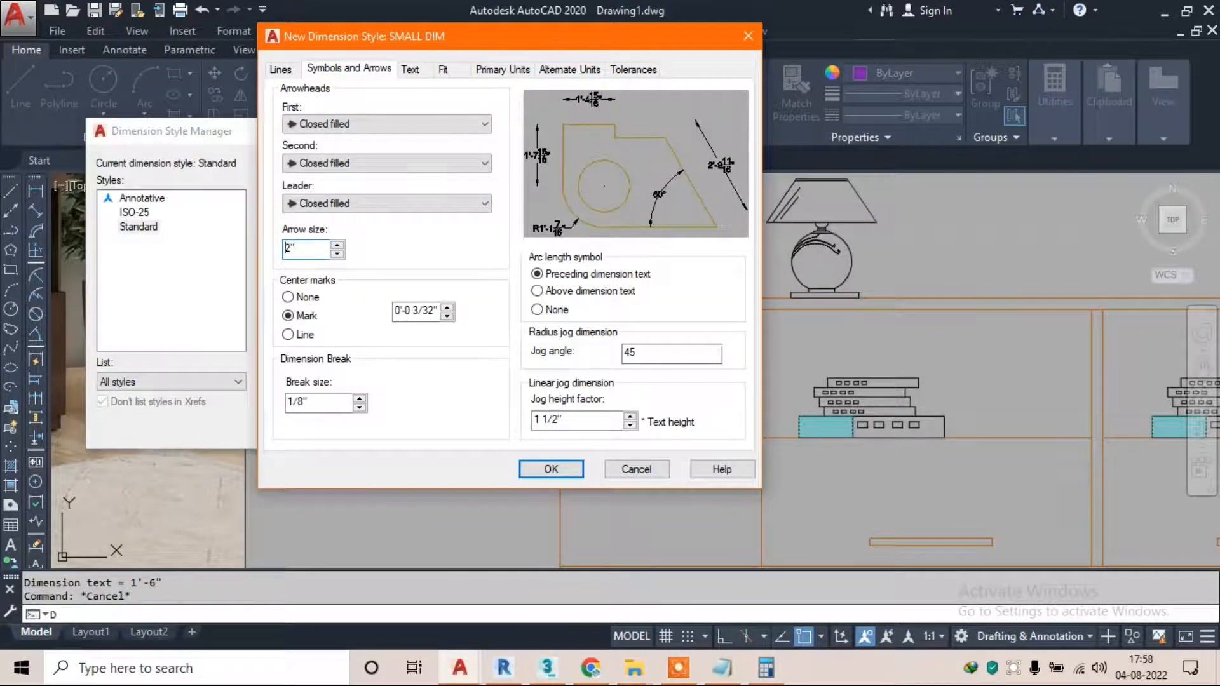
click(551, 470)
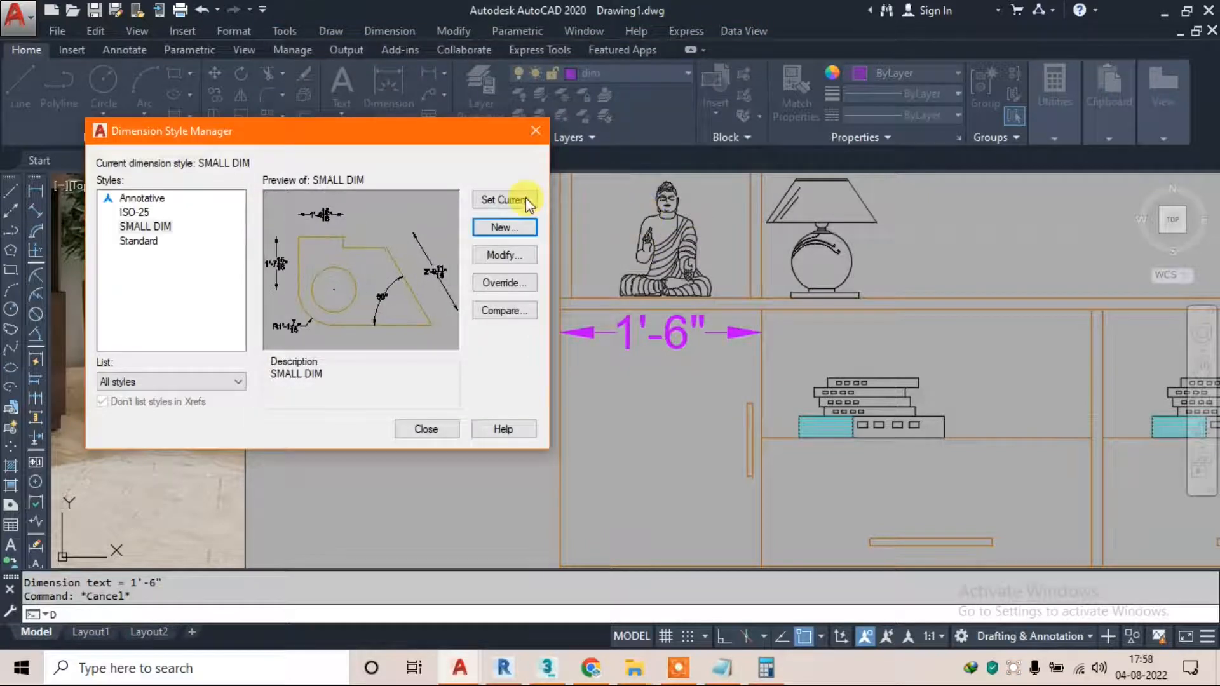
click(426, 429)
scroll(624, 339, down, 3)
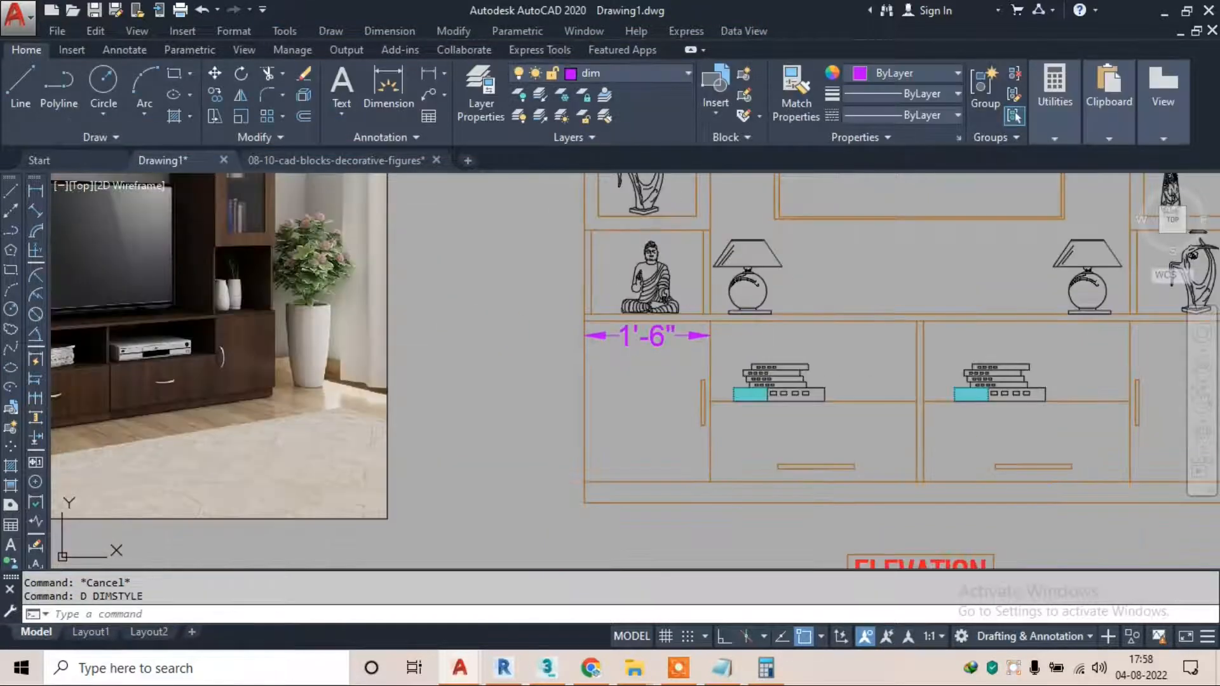
Erase the lower left door's width dimension and redo it as a linear dimension just below the door's upper edge
scroll(659, 343, up, 3)
key(Escape)
click(659, 332)
text(E)
key(Return)
click(390, 30)
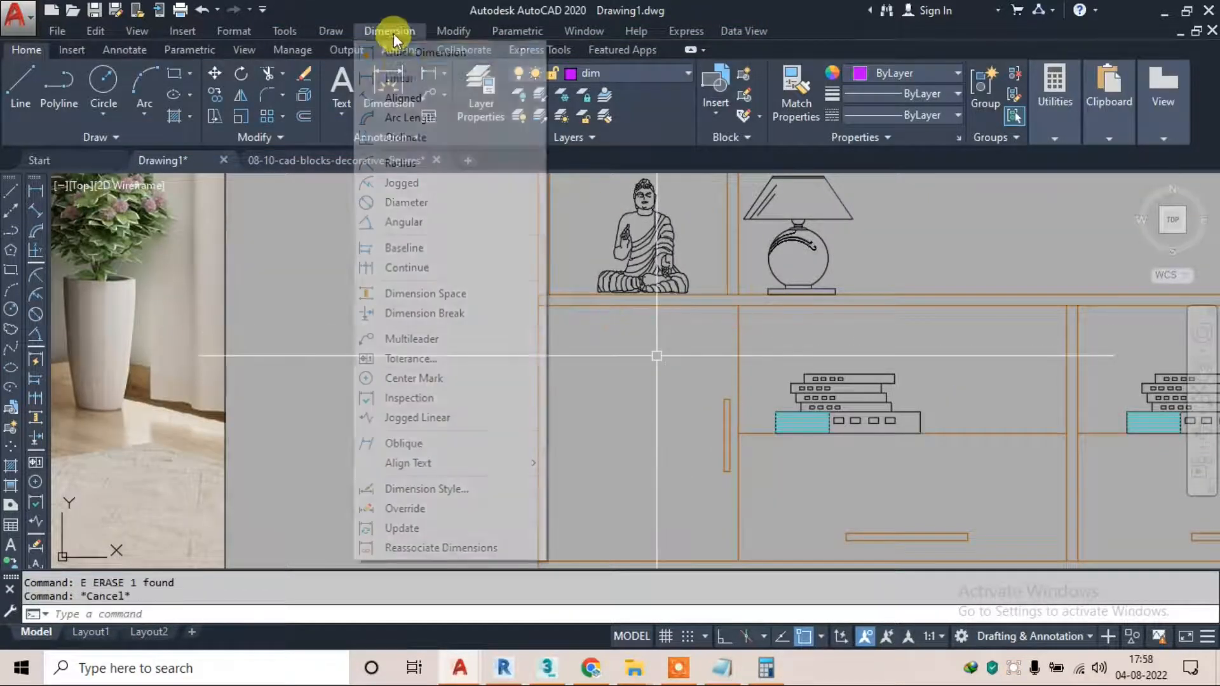
click(403, 75)
click(539, 304)
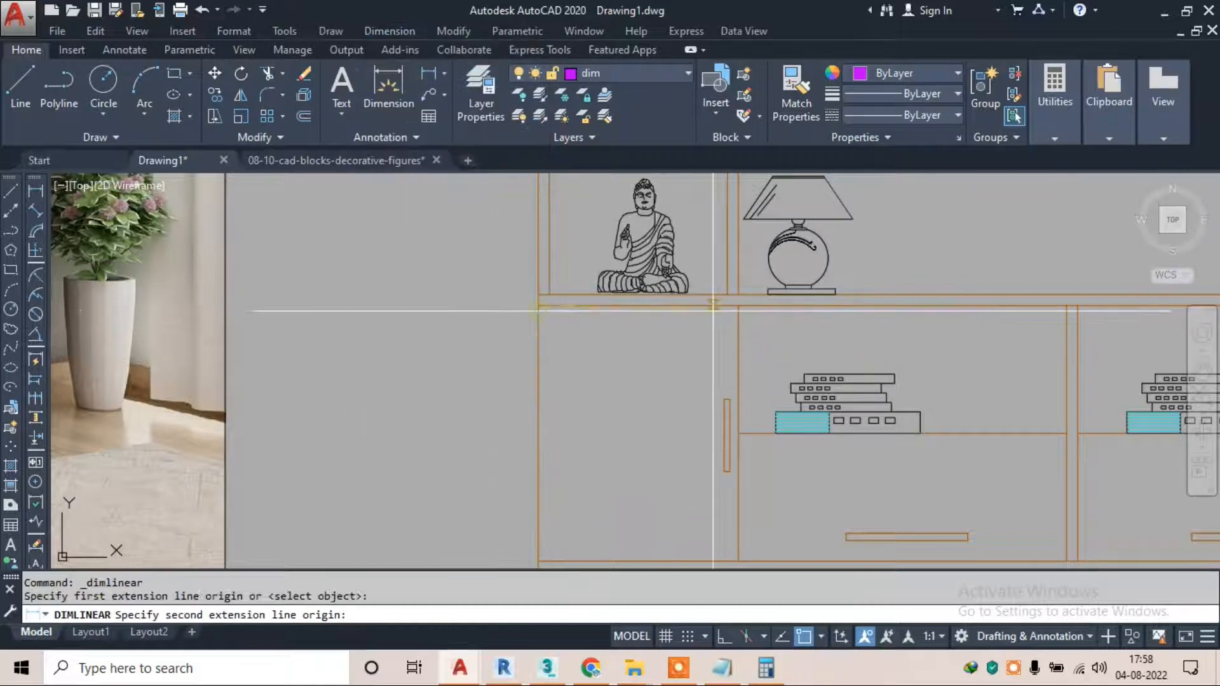
click(735, 305)
click(636, 321)
key(Escape)
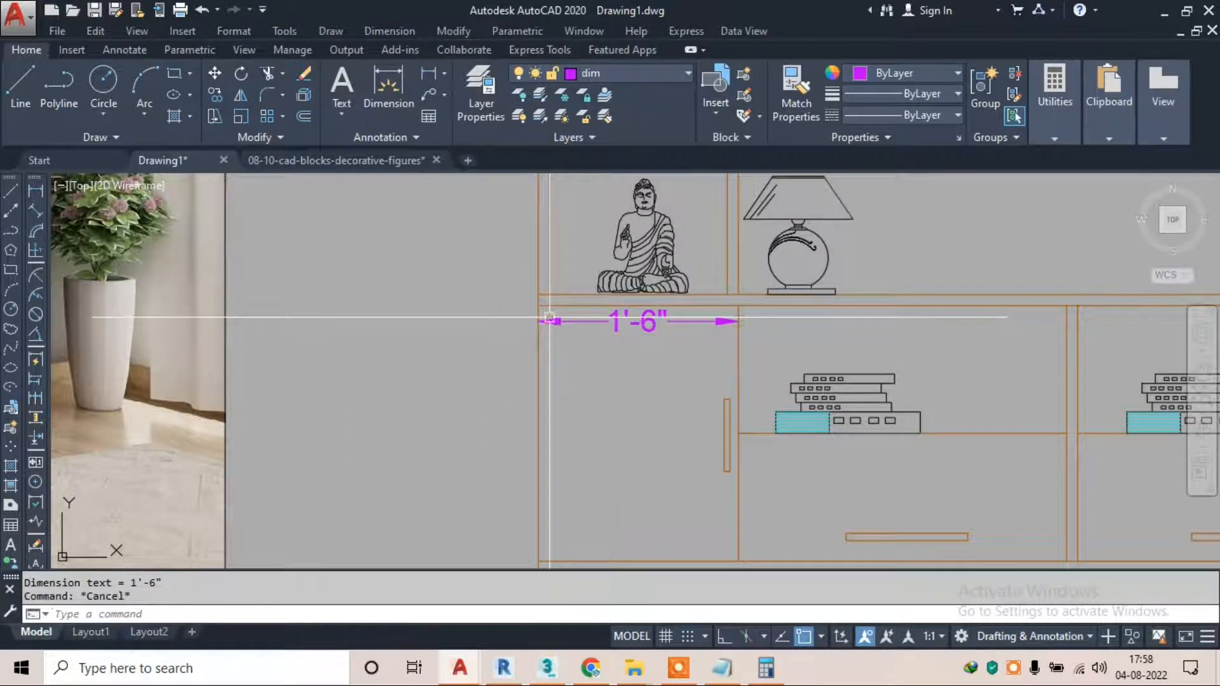
Add a vertical linear dimension for the lower left door's height, just inside its outer edge
click(539, 306)
middle_drag(539, 558, 537, 439)
click(537, 440)
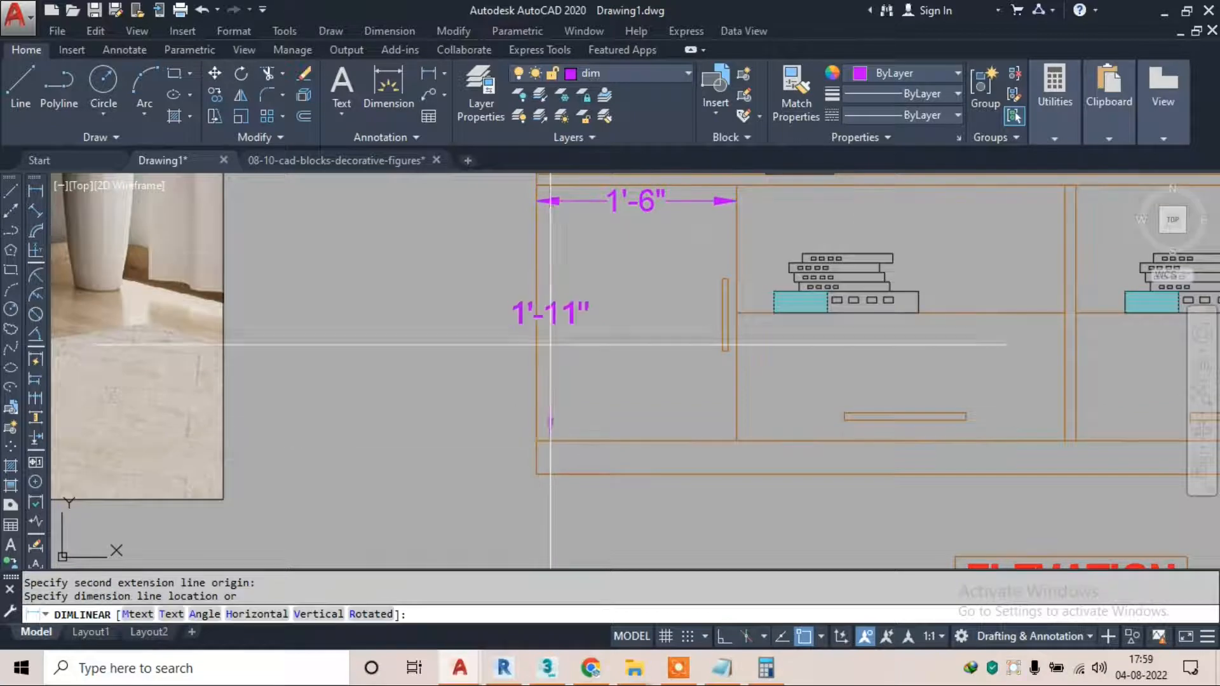
click(565, 296)
key(Escape)
Add a vertical linear dimension for the plinth height, just outside the elevation's lower left corner
key(Return)
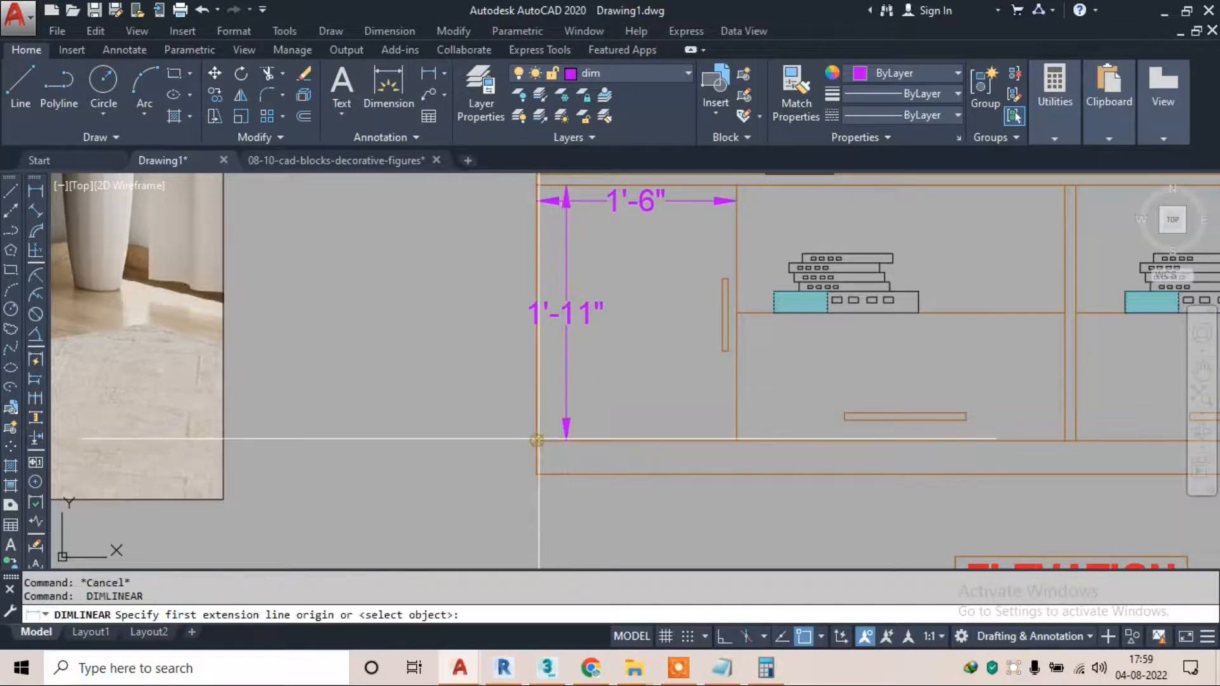
click(537, 474)
click(536, 441)
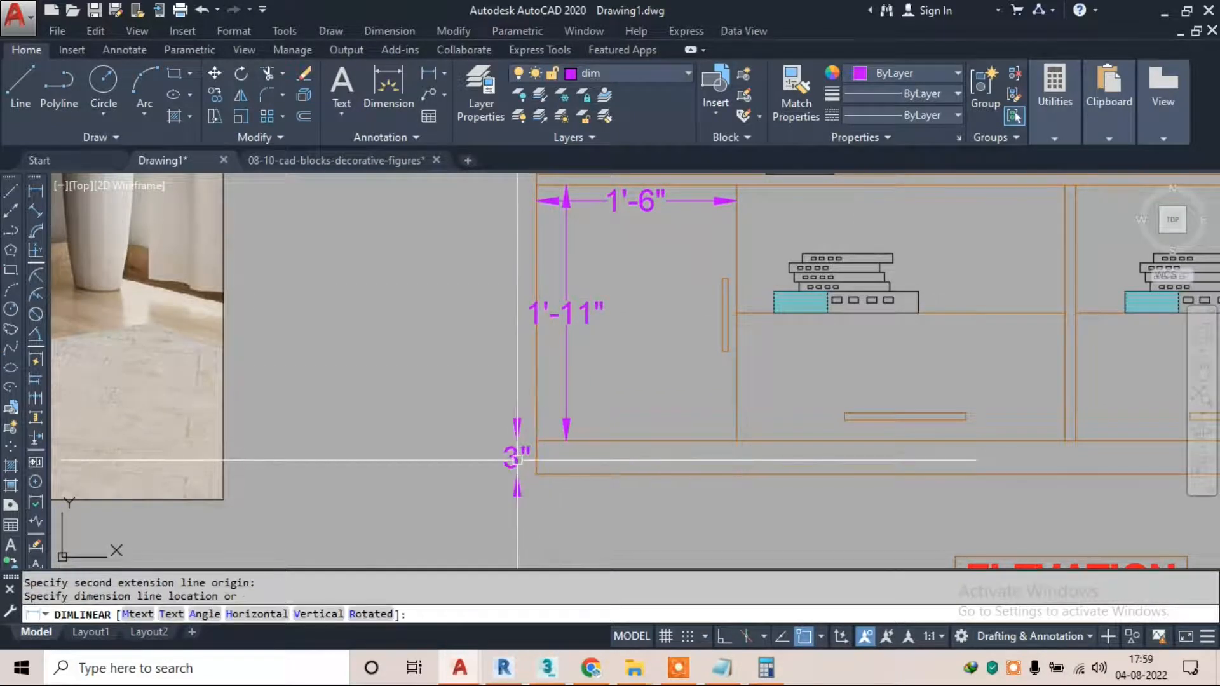
click(517, 460)
scroll(517, 460, down, 3)
scroll(518, 401, up, 4)
key(Escape)
Add a linear dimension for the left drawer's width, just below the open shelf with the books
key(Return)
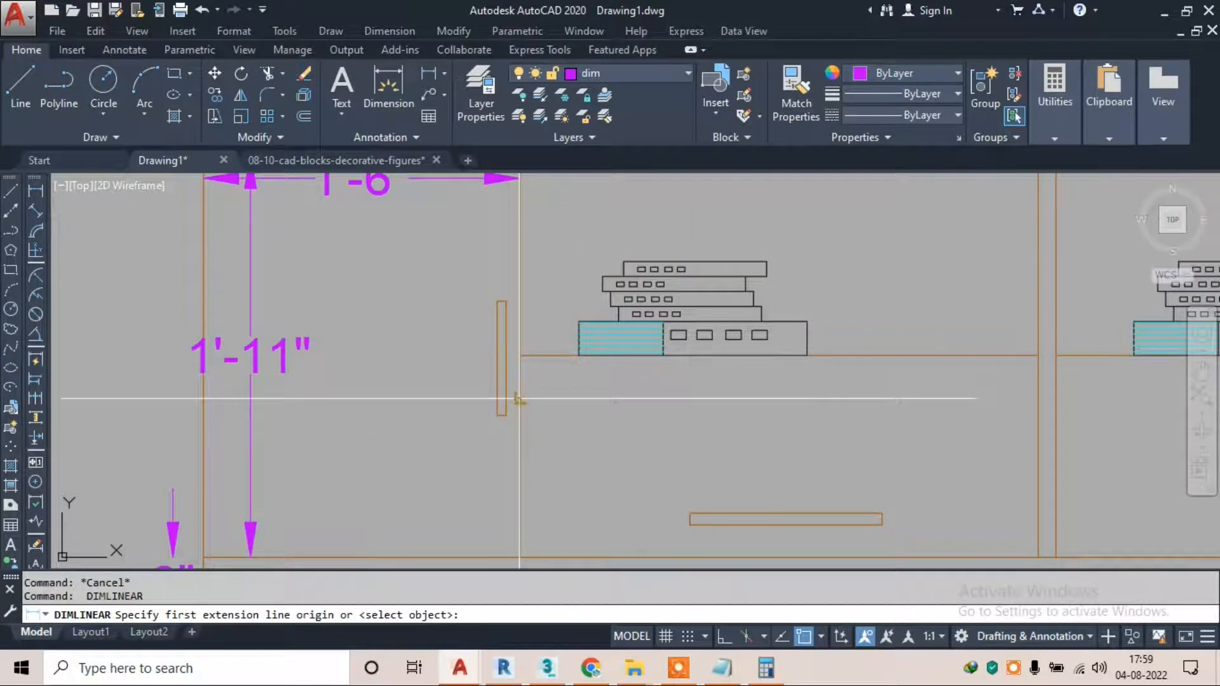
click(519, 399)
click(1040, 402)
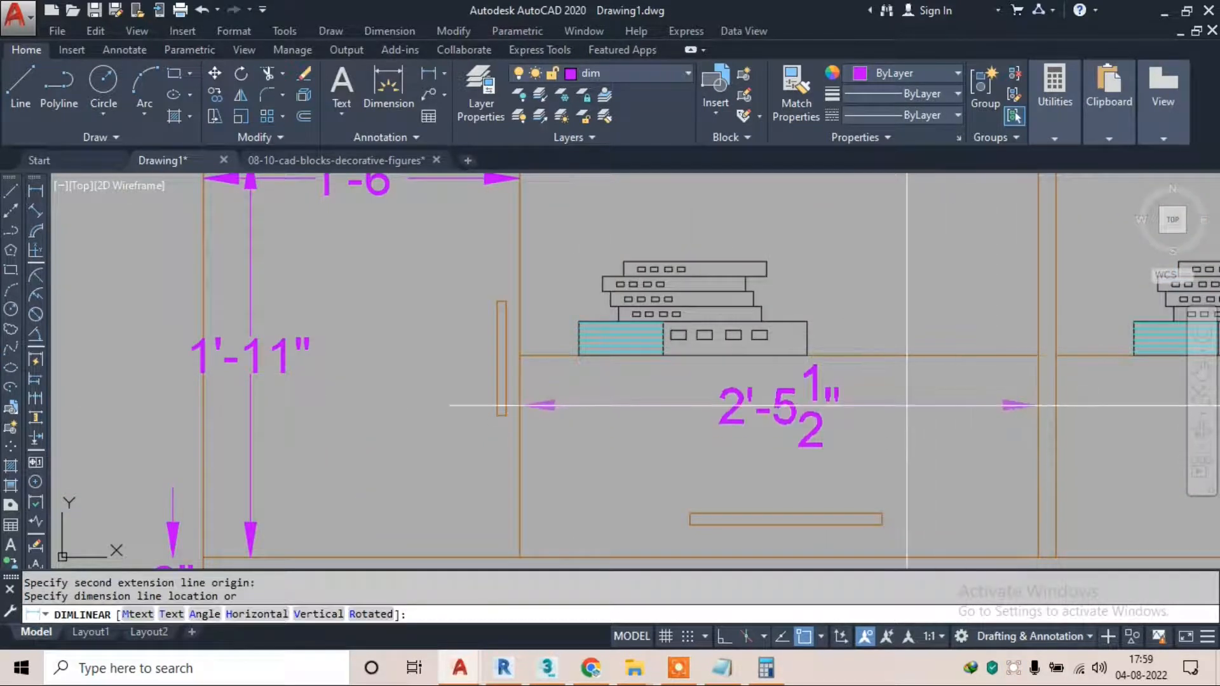
click(897, 406)
middle_drag(731, 299, 624, 420)
key(Escape)
Dimension the height of the right open compartment above the drawer, beside the central divider
key(Return)
scroll(445, 324, down, 2)
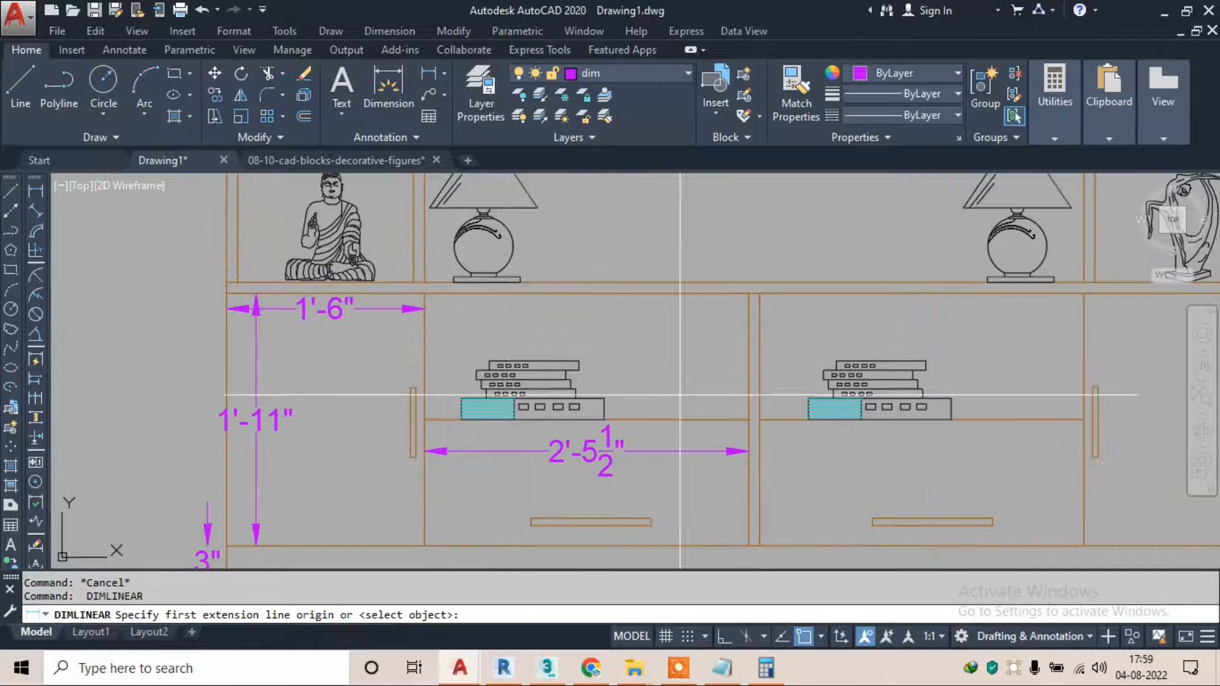
middle_drag(446, 324, 338, 254)
key(Escape)
key(Return)
click(632, 238)
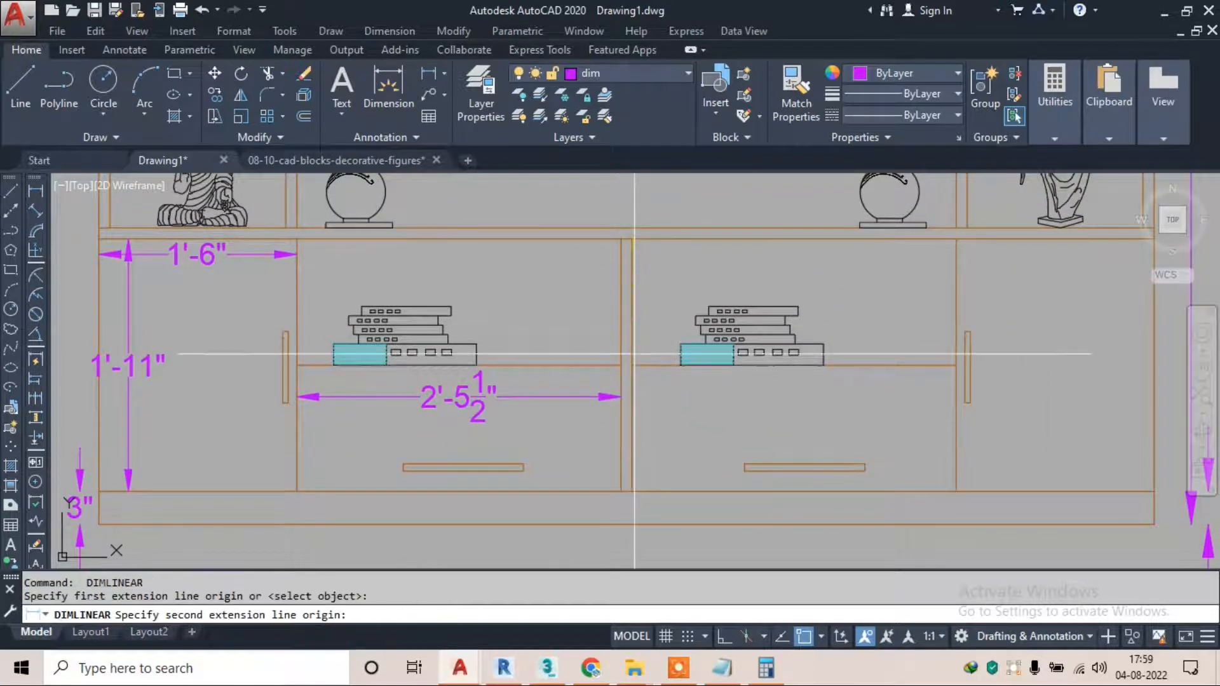
click(632, 365)
click(659, 318)
scroll(551, 305, down, 2)
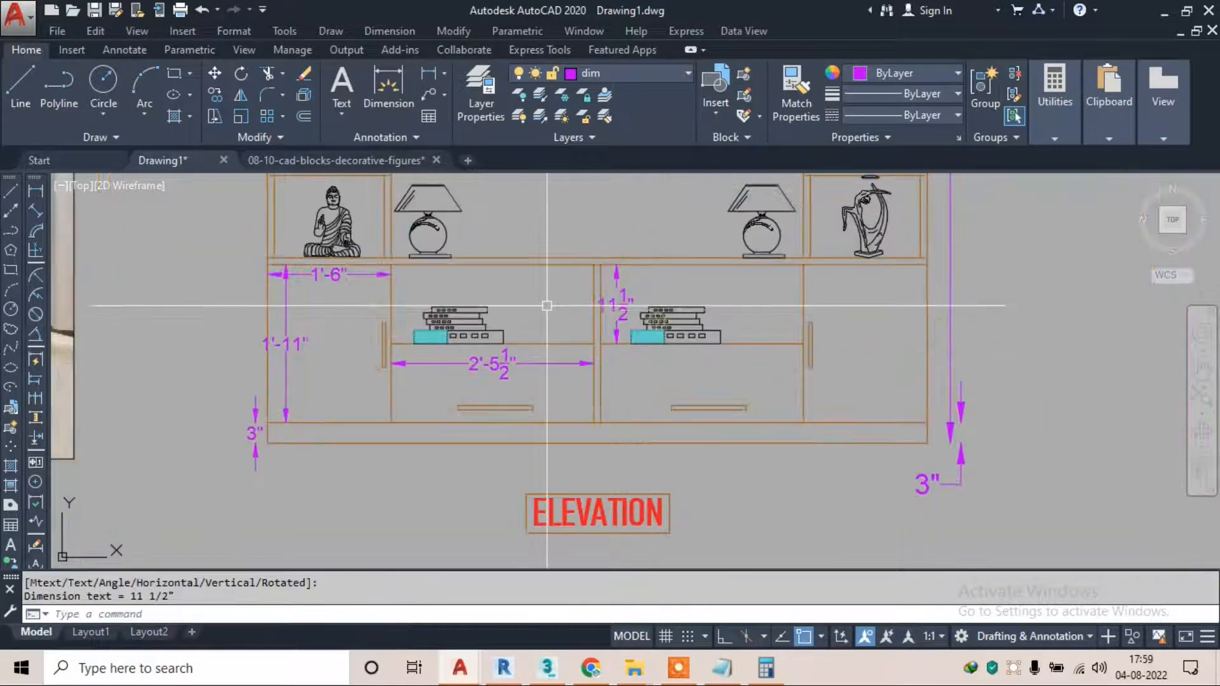
Add a linear dimension for the lower right door's width, just below the countertop
scroll(841, 278, up, 2)
key(Return)
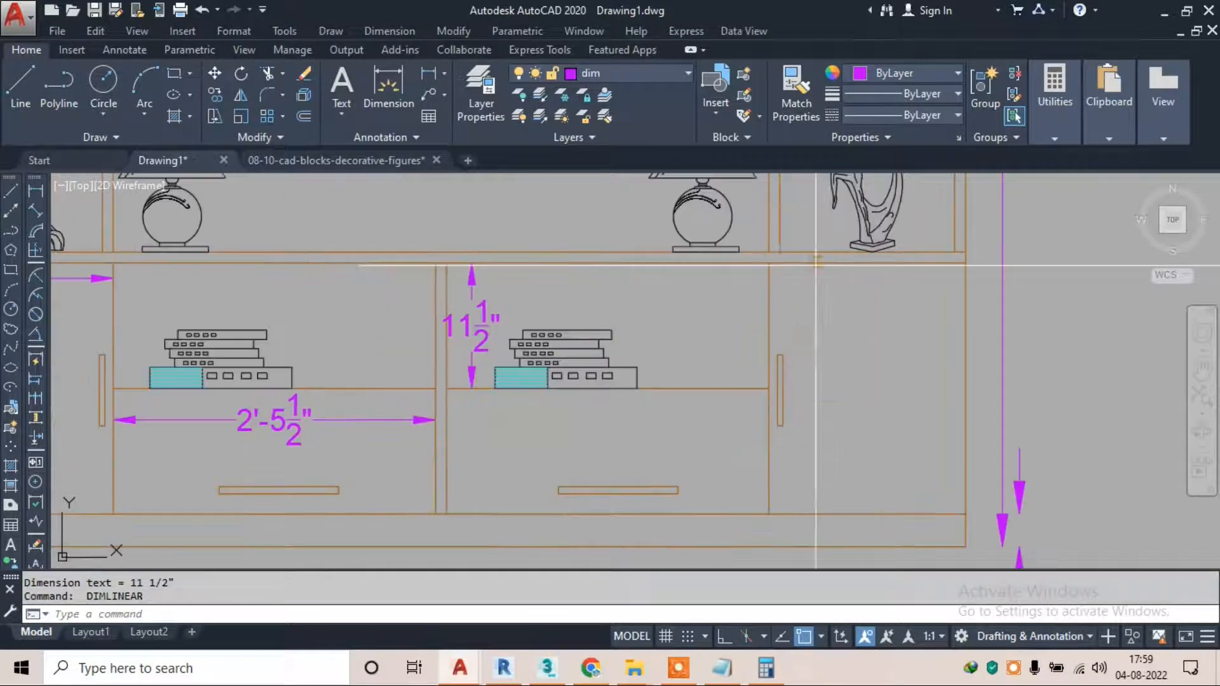
click(768, 262)
click(955, 260)
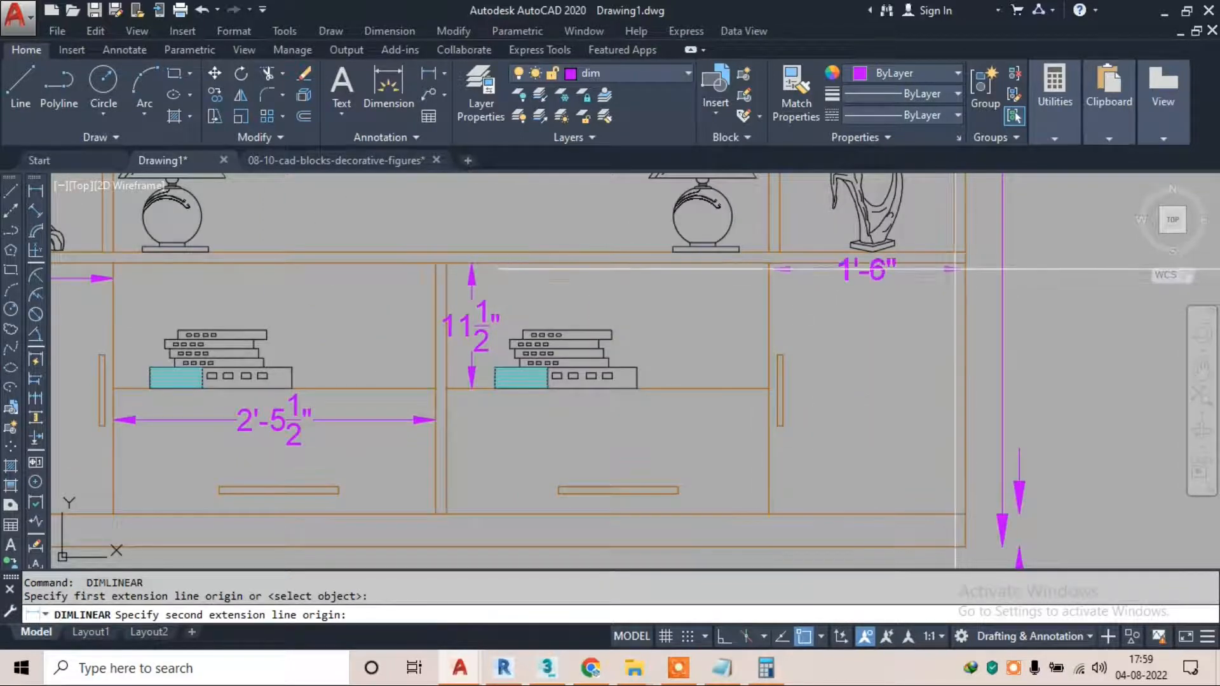
click(845, 289)
scroll(280, 318, down, 2)
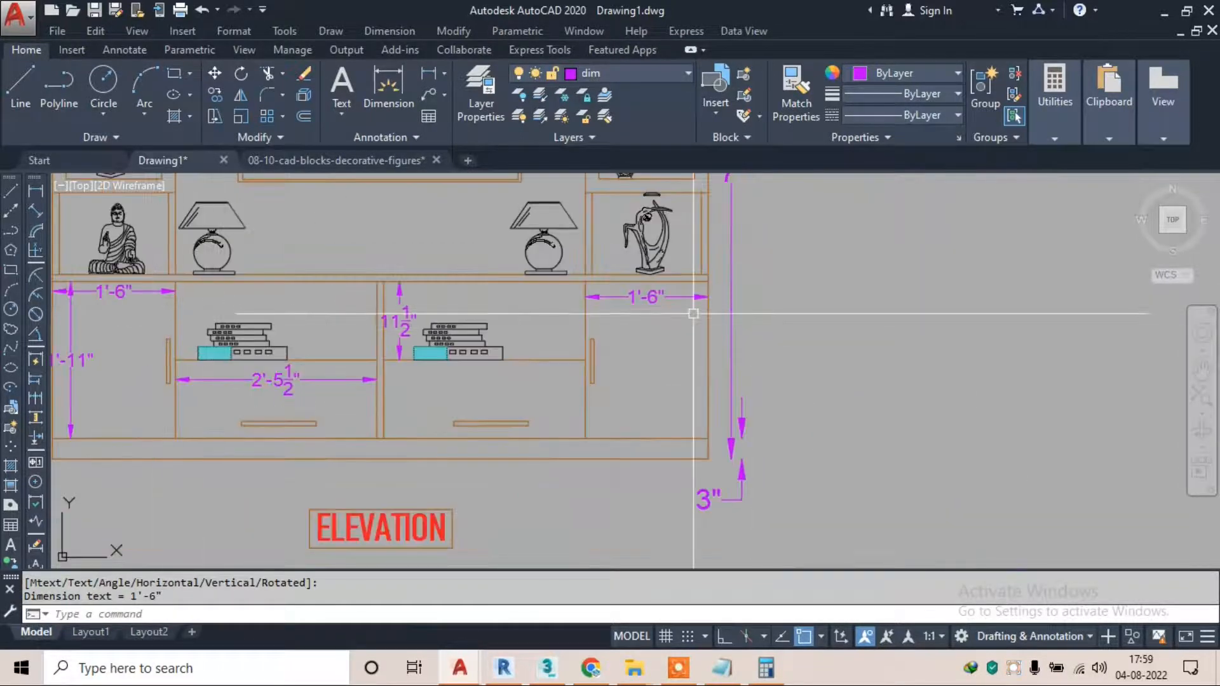
Dimension the height of the right open niche above the countertop, between the cabinet side and the overall height dimension
middle_drag(694, 313, 863, 324)
middle_drag(816, 285, 824, 403)
scroll(794, 356, up, 2)
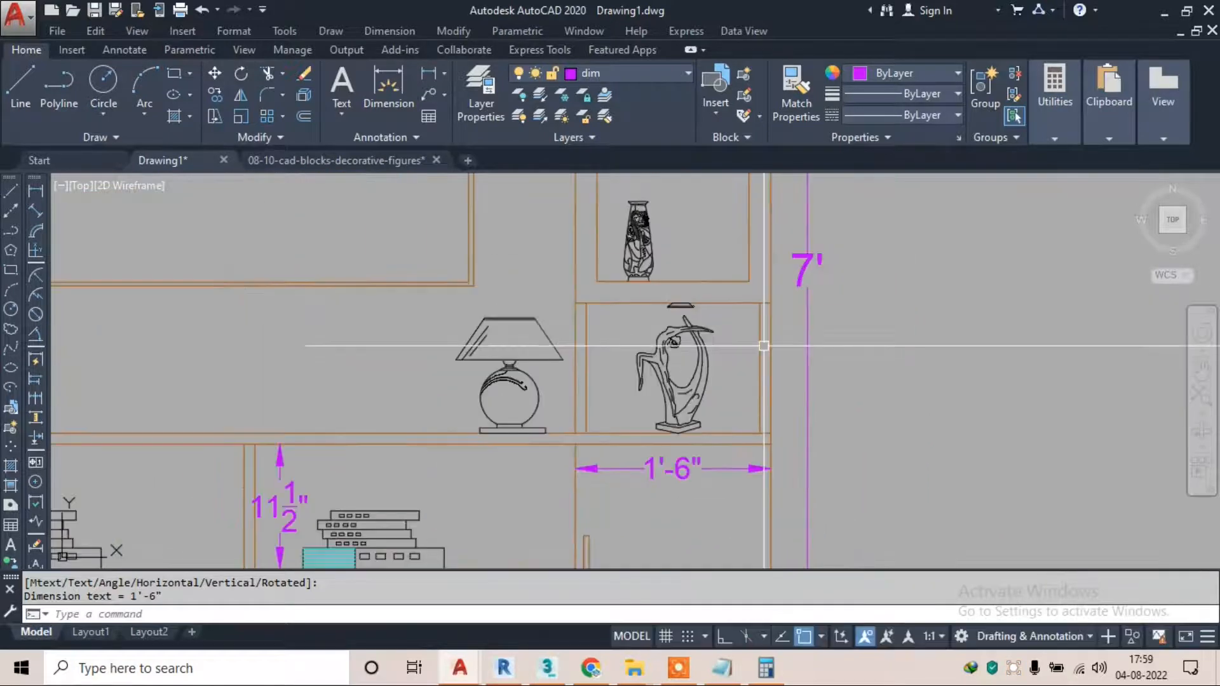
key(Escape)
key(Return)
scroll(788, 328, up, 2)
click(769, 299)
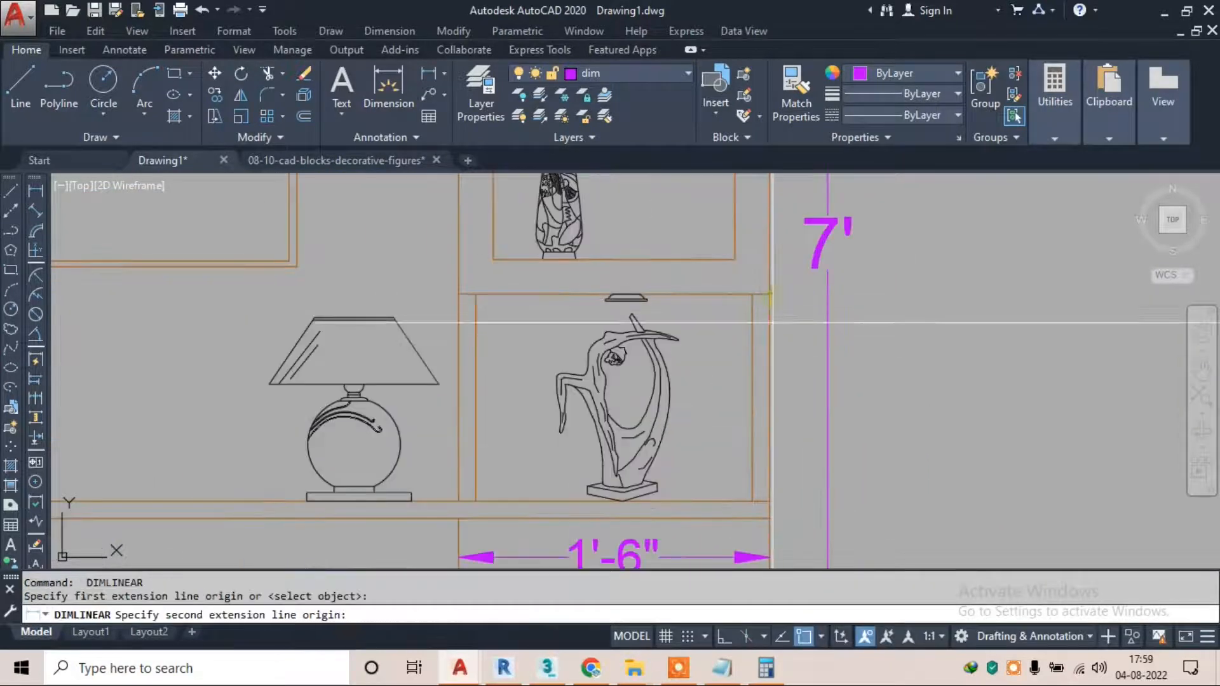
click(769, 502)
click(801, 395)
scroll(730, 356, down, 1)
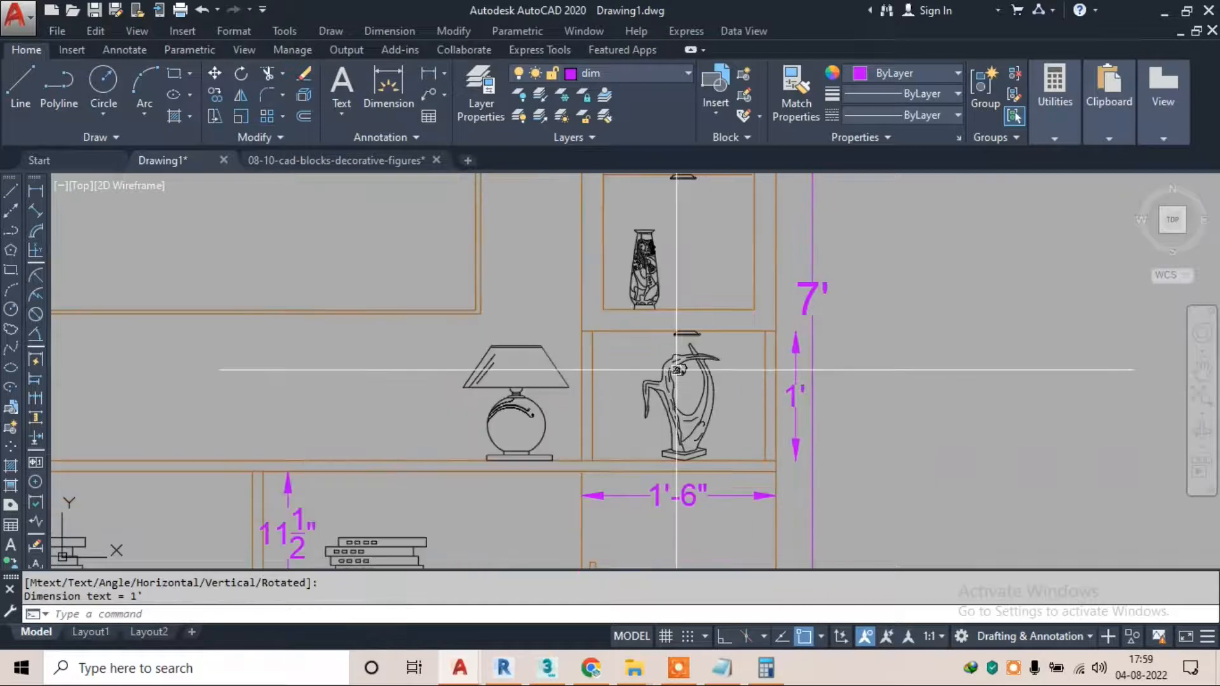
Dimension the inner width of the right open niche, placing the dimension just above its upper edge
scroll(593, 340, up, 1)
key(Return)
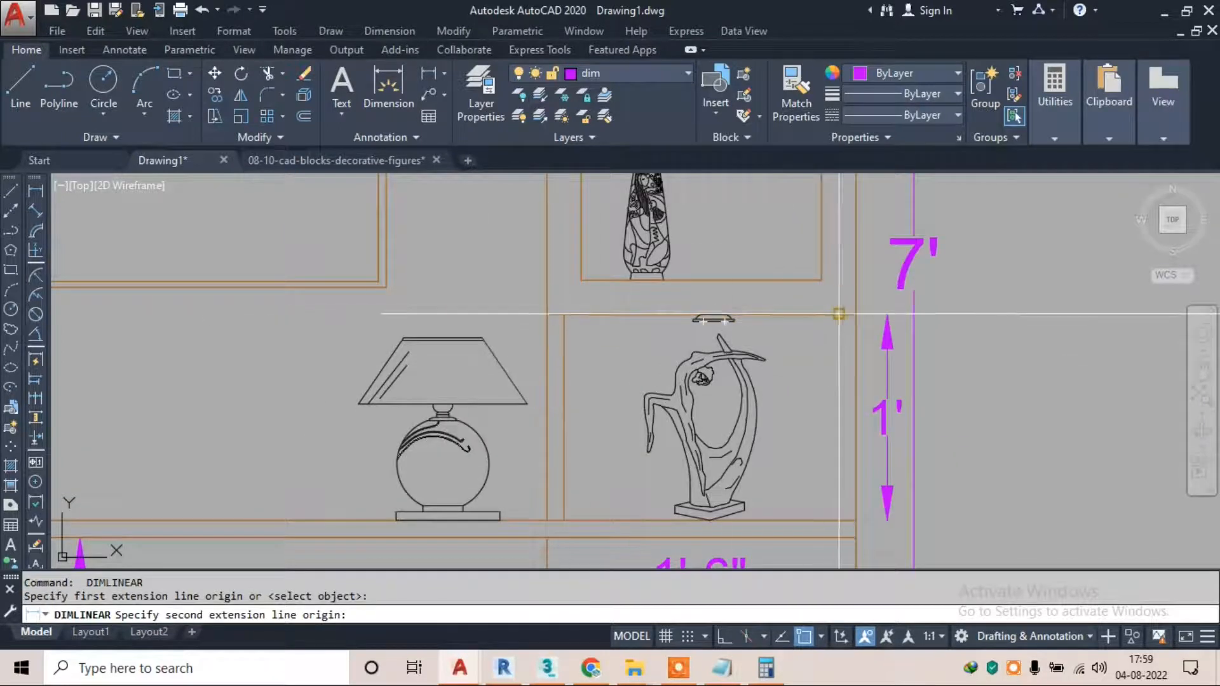
click(839, 313)
click(775, 299)
scroll(757, 291, down, 2)
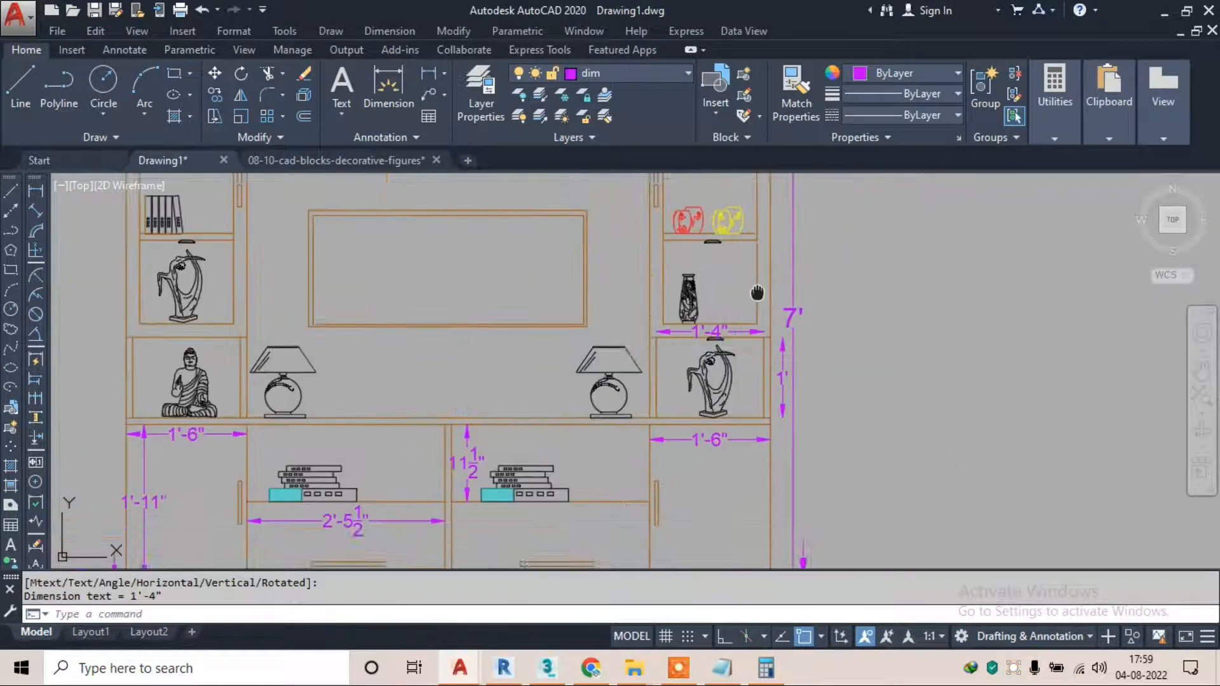
Dimension the upper right cabinet's height from below the top panel to the niche, outside the overall height dimension
scroll(745, 258, up, 2)
scroll(776, 235, up, 2)
key(Escape)
key(Return)
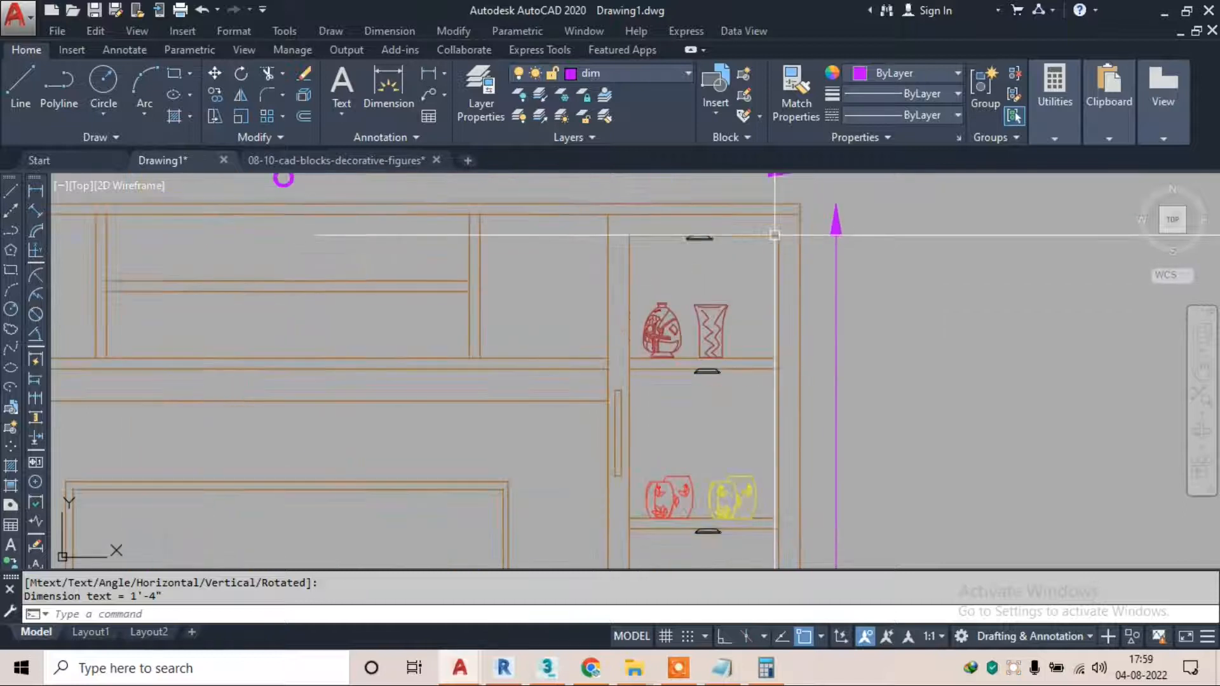
click(799, 215)
middle_drag(787, 416, 777, 221)
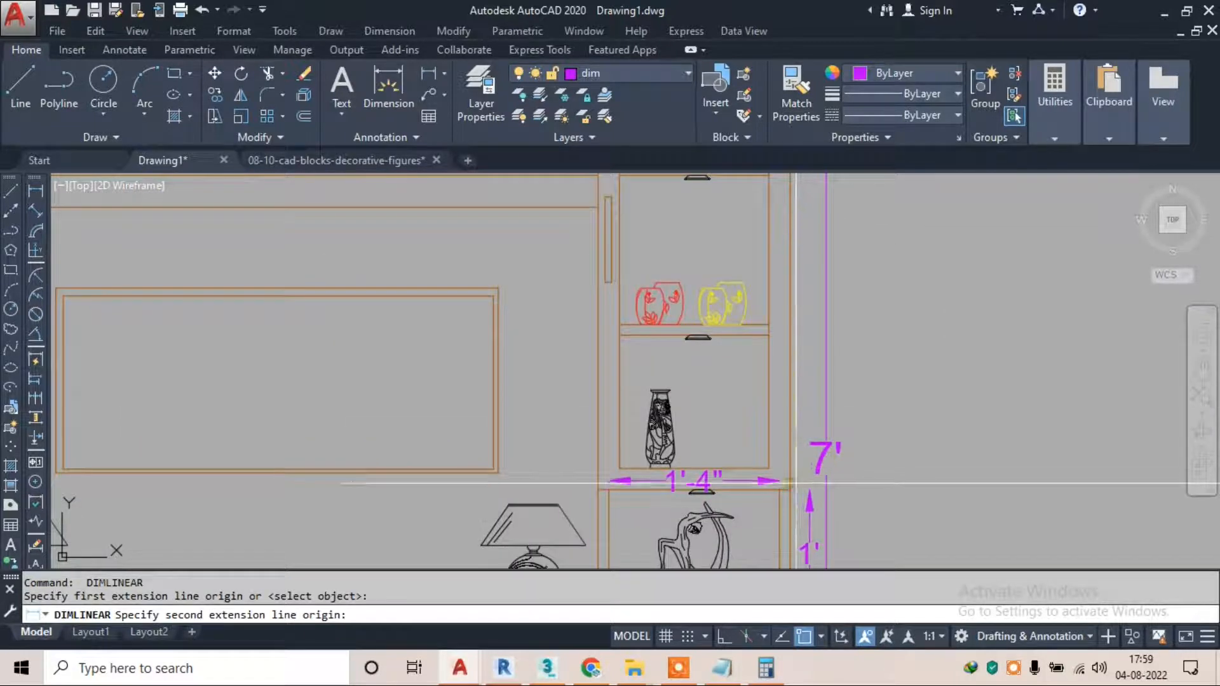
click(796, 481)
scroll(807, 356, down, 2)
click(844, 341)
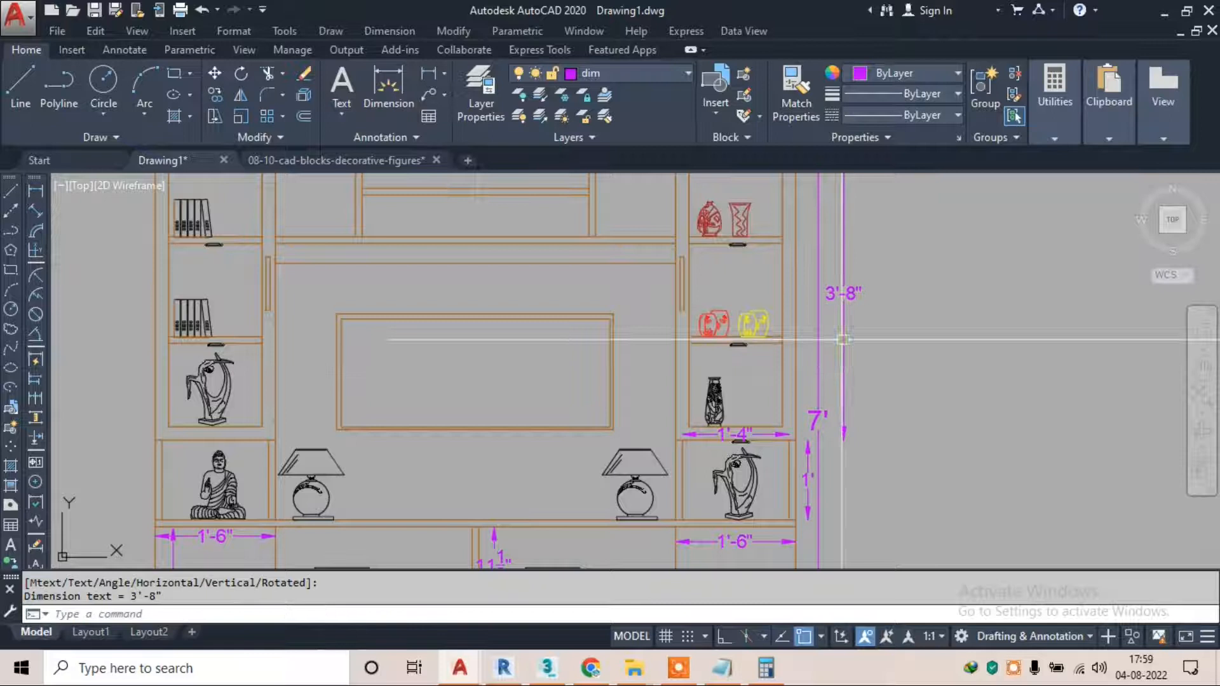
Dimension the height of the topmost compartment in the right display cabinet, inside its outer edge beside the vases
middle_drag(770, 180, 754, 273)
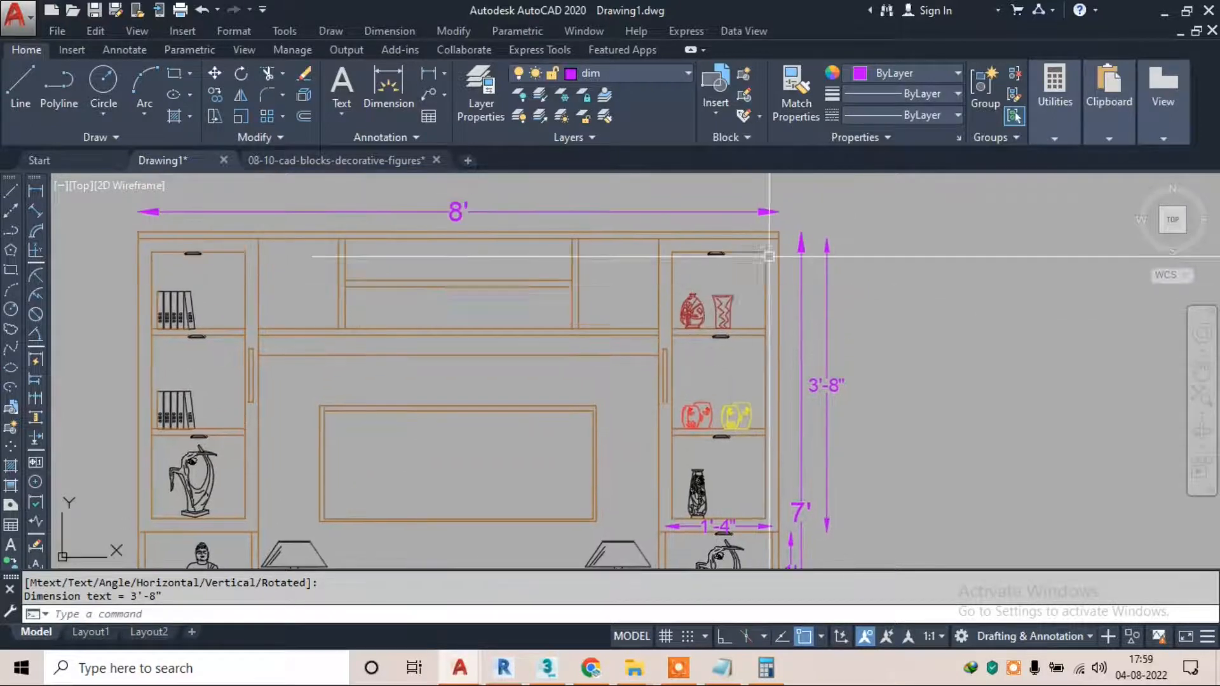
scroll(755, 267, up, 2)
key(Escape)
key(Return)
click(758, 250)
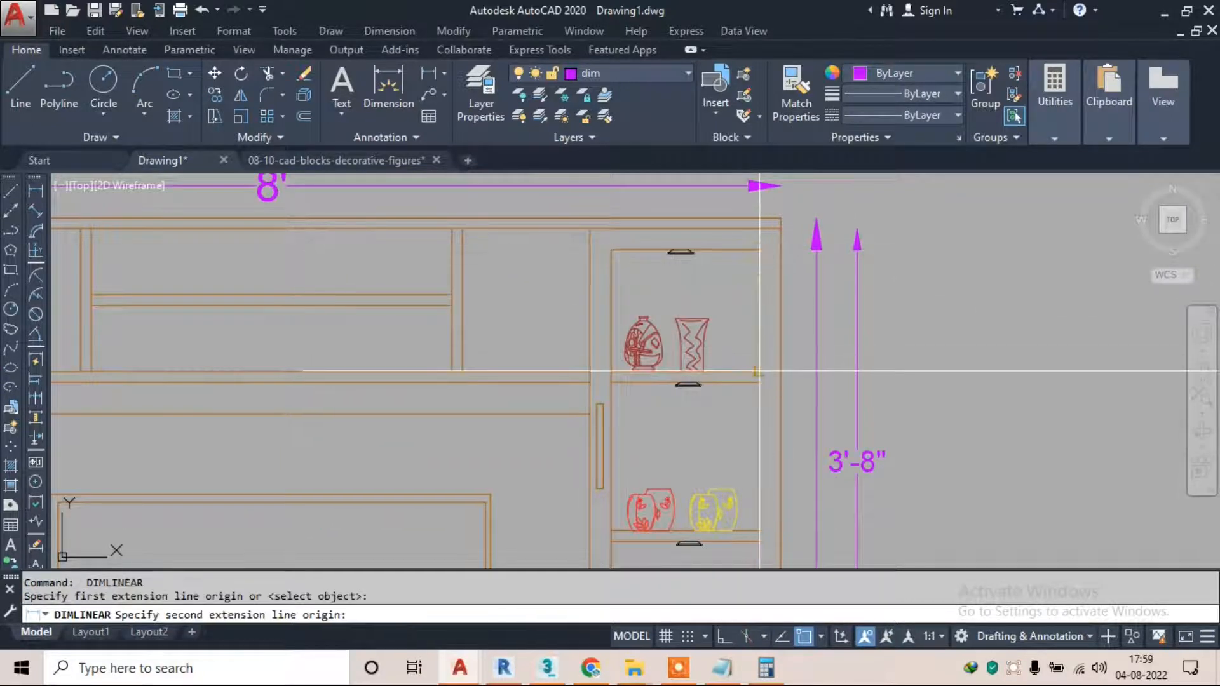
click(757, 373)
scroll(738, 325, up, 2)
click(722, 323)
scroll(721, 415, down, 3)
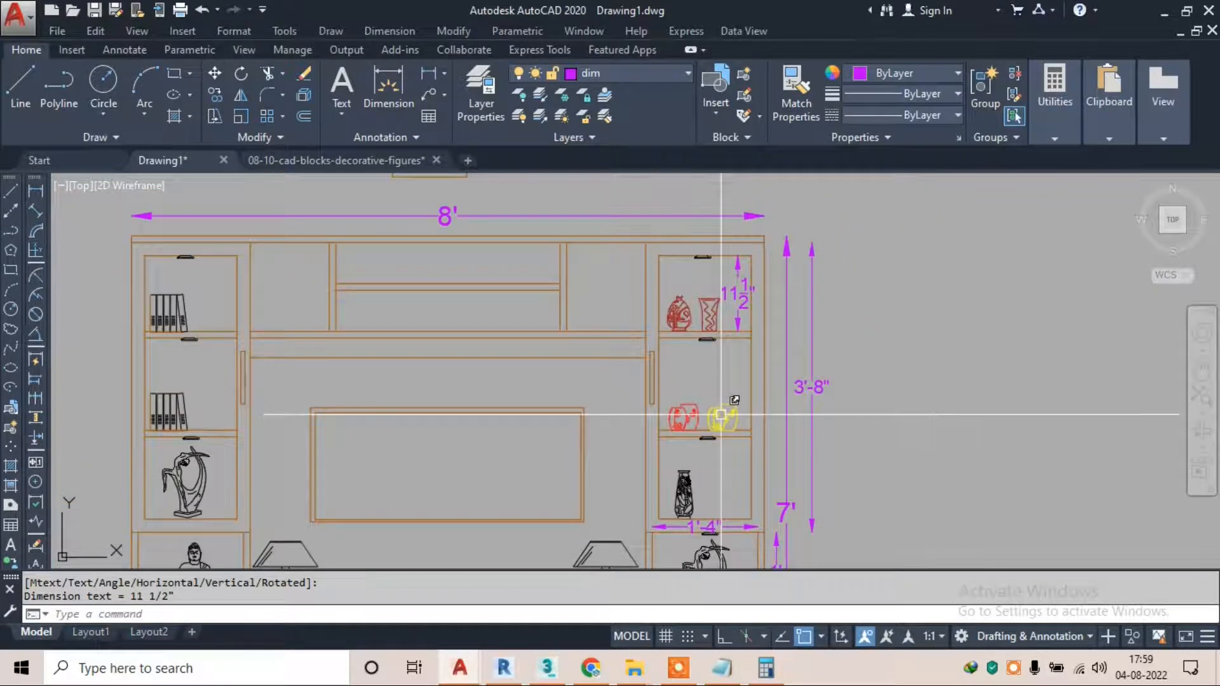
Dimension the inner width of the left display cabinet's topmost compartment, above the books
middle_drag(645, 269, 871, 302)
scroll(371, 296, up, 4)
key(Return)
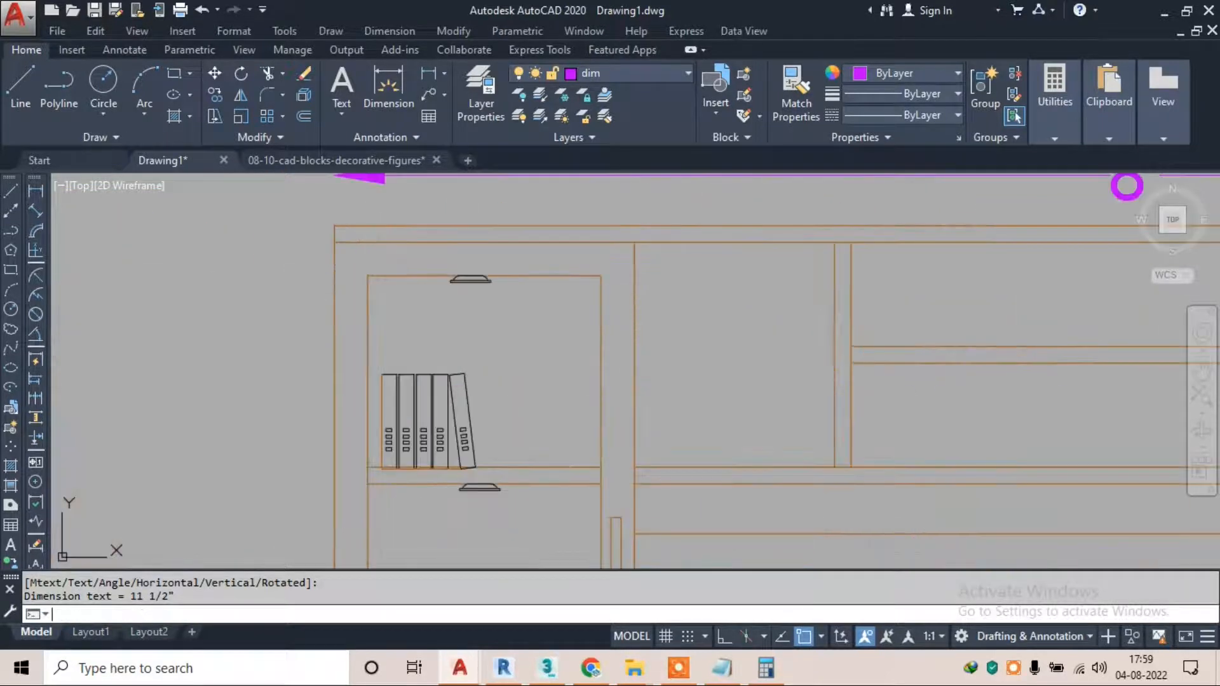
click(368, 275)
click(600, 275)
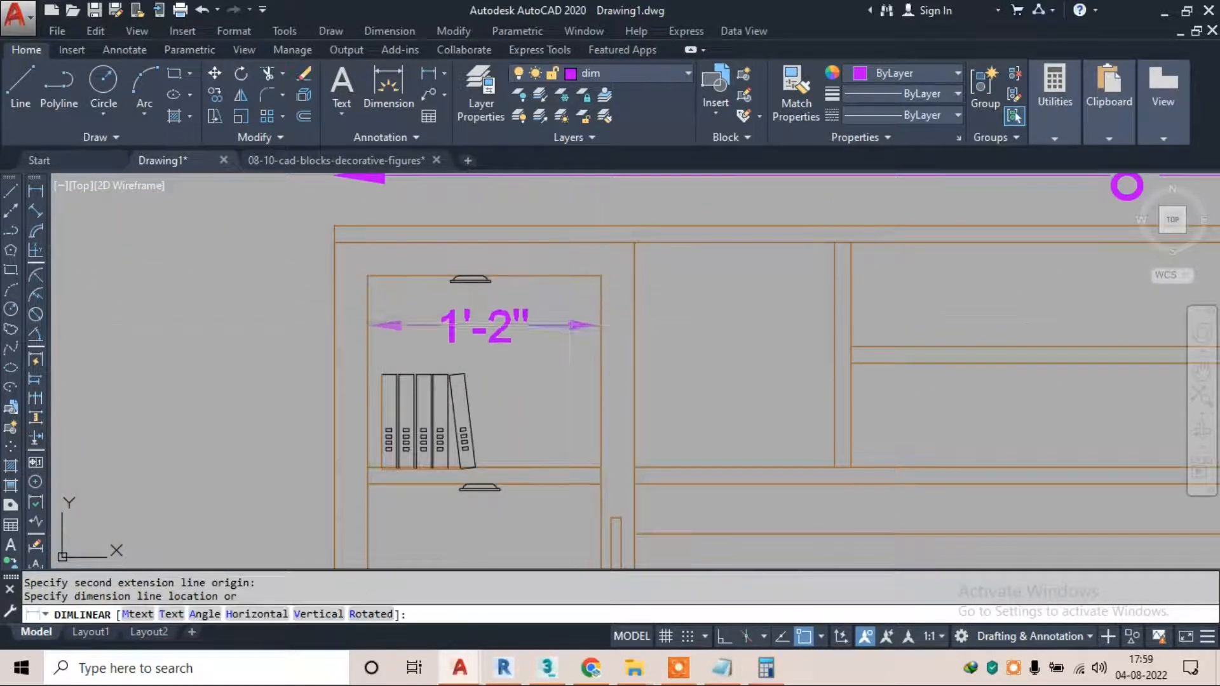
click(597, 323)
scroll(564, 312, down, 4)
scroll(564, 311, up, 2)
key(Escape)
Dimension the width of the upper open compartment between the left display cabinet and the first divider
key(Return)
click(554, 273)
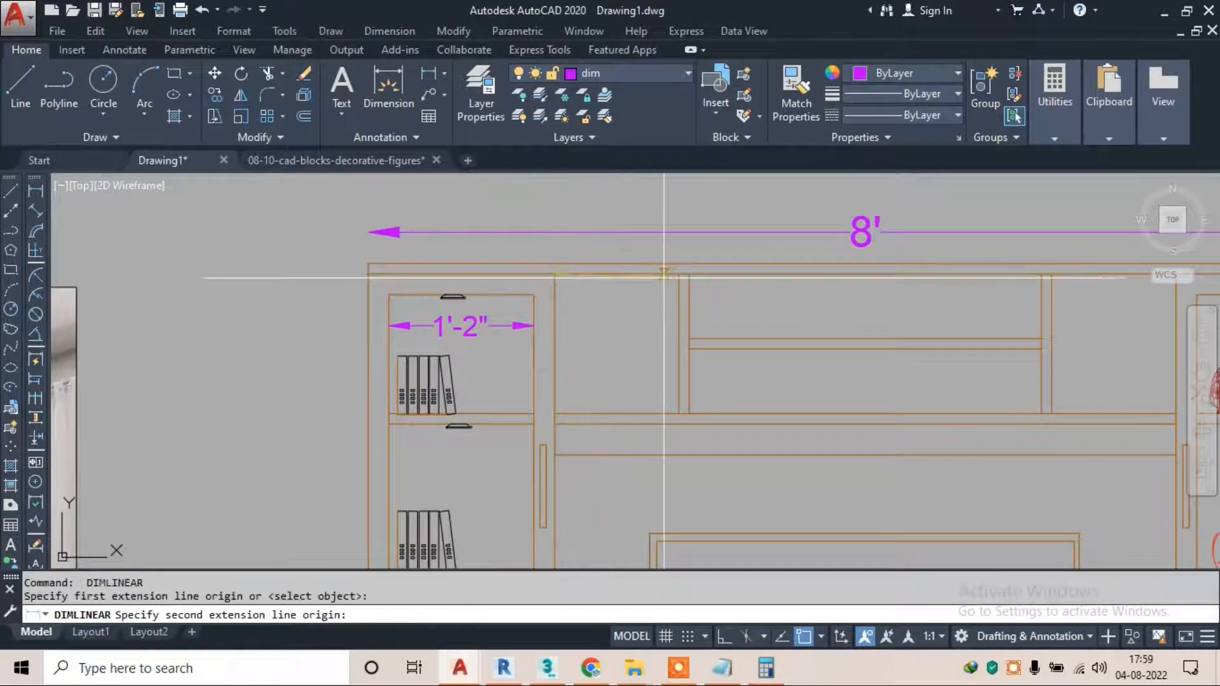
click(679, 274)
click(572, 321)
scroll(546, 299, up, 2)
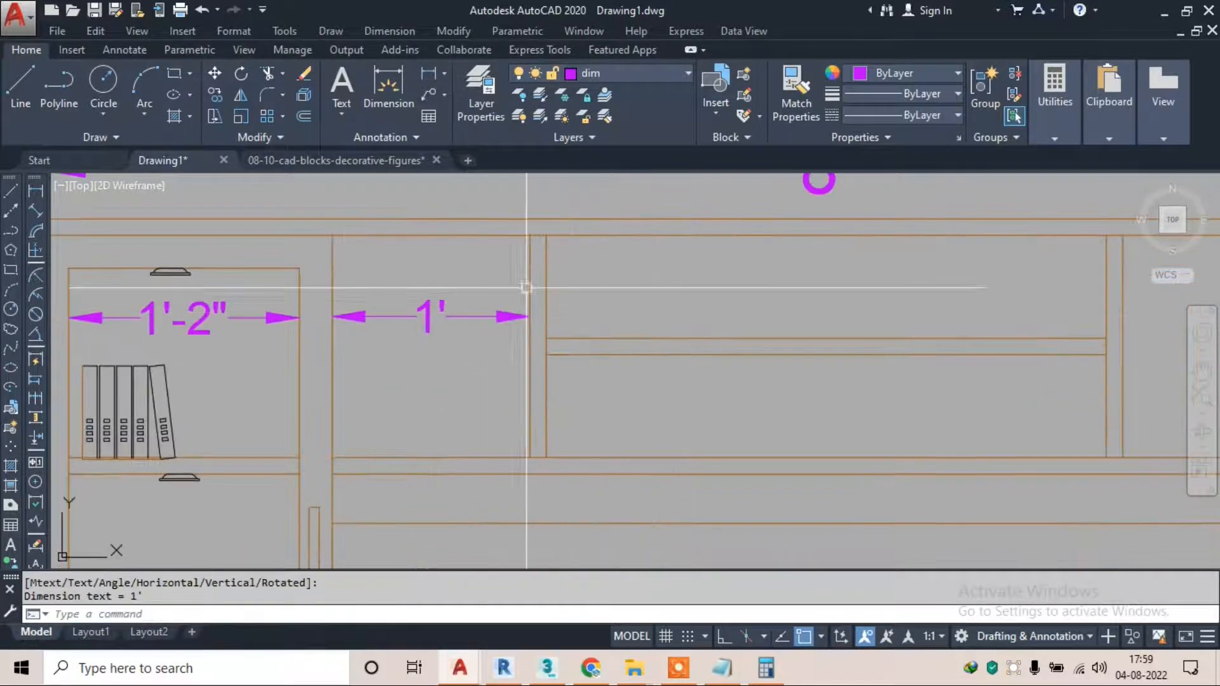
key(Escape)
Dimension the width of the central upper compartment between the two dividers, in line with the neighbouring dimensions
key(Return)
click(546, 242)
scroll(547, 243, down, 2)
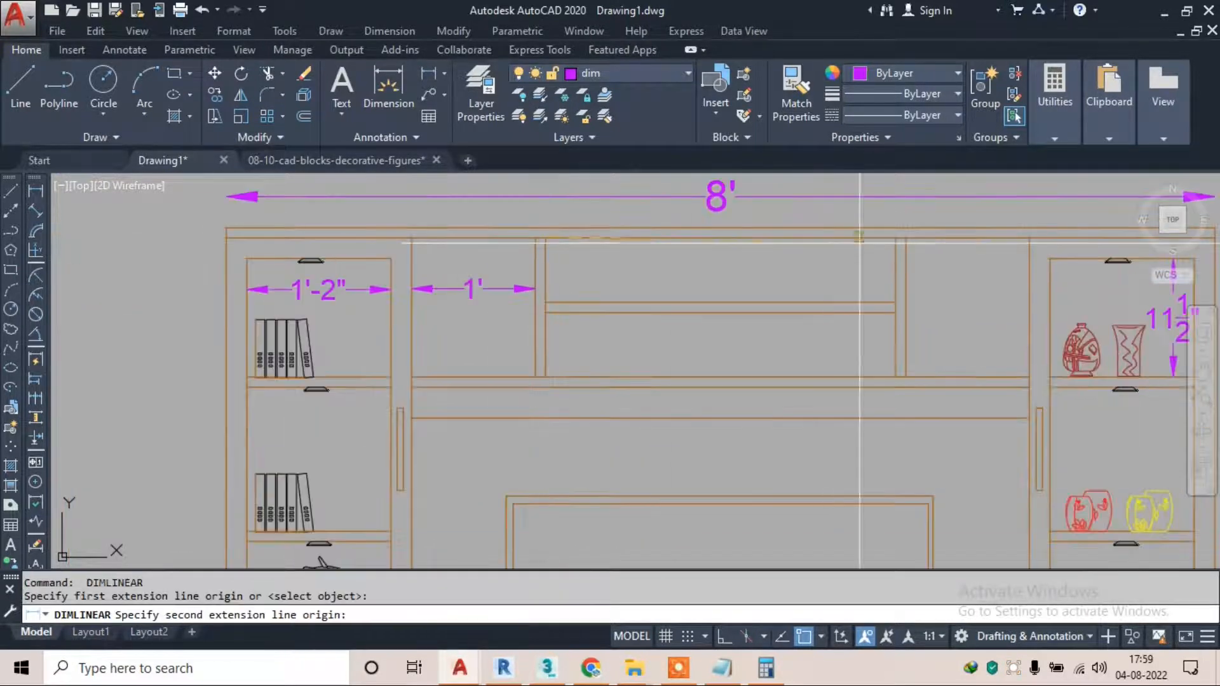
click(894, 240)
click(947, 291)
scroll(723, 284, down, 3)
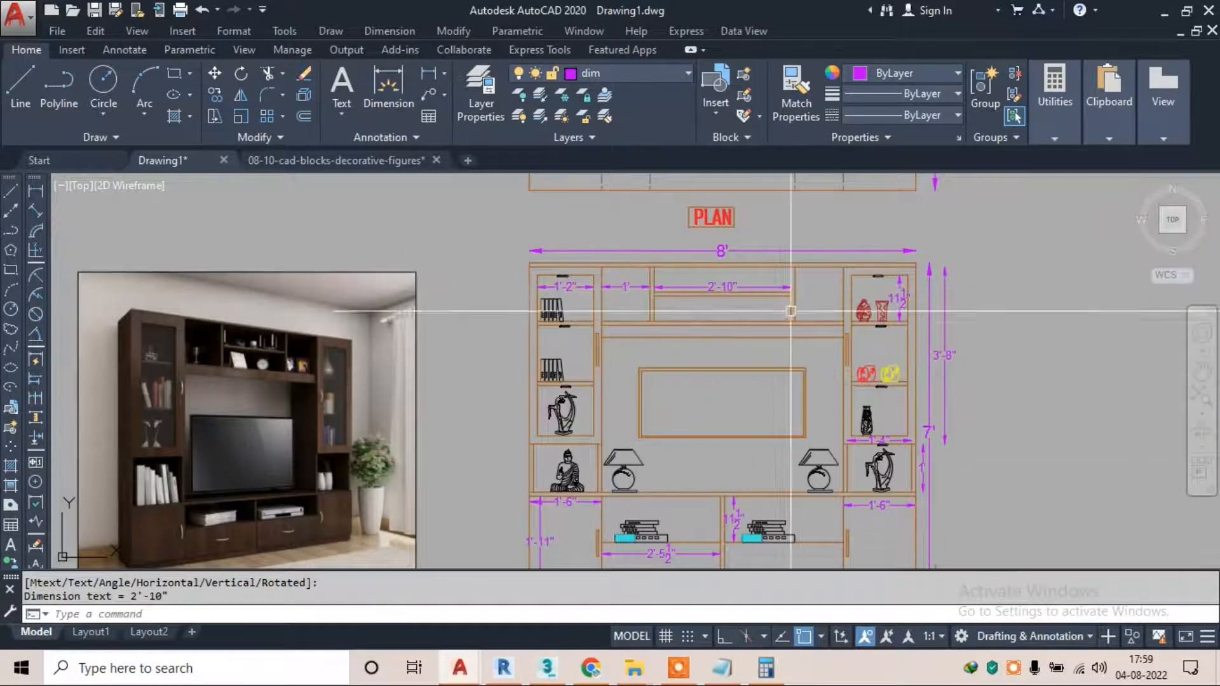
Dimension the horizontal gap between the TV's left edge and the left display cabinet
scroll(665, 373, up, 3)
key(Escape)
key(Return)
click(602, 361)
click(509, 360)
click(623, 368)
key(Escape)
Dimension the vertical gap between the TV's upper edge and the underside of the upper shelf
key(Return)
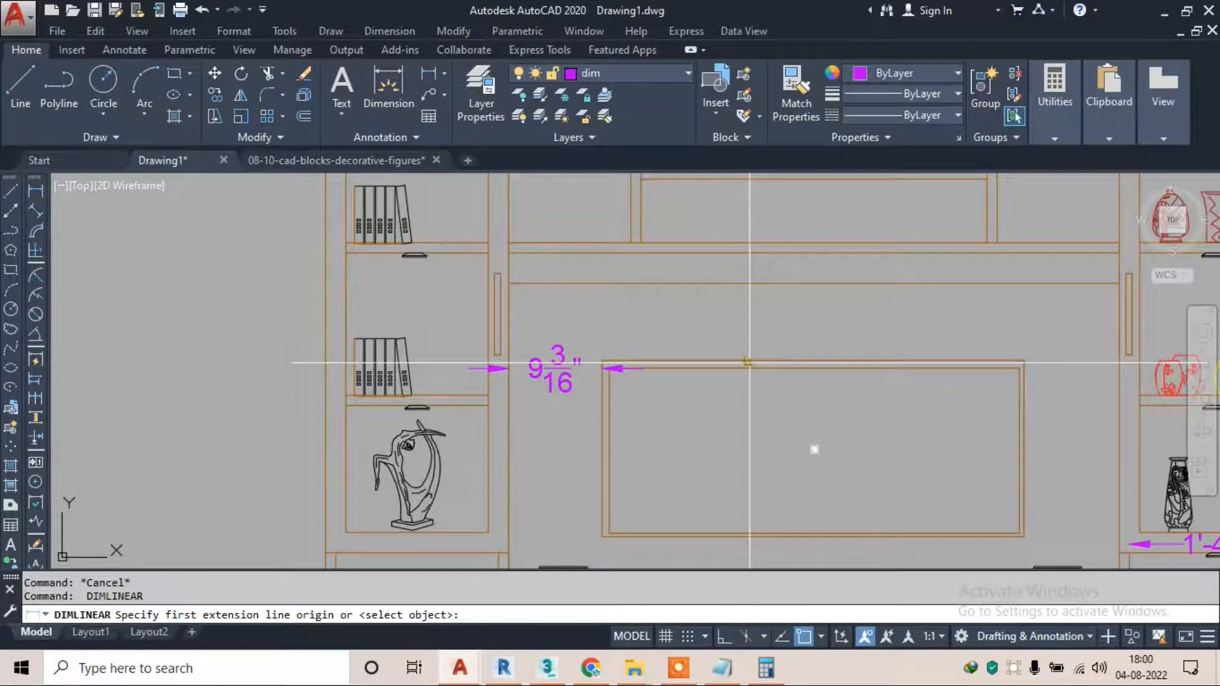
click(749, 283)
click(750, 255)
click(771, 312)
scroll(781, 318, down, 2)
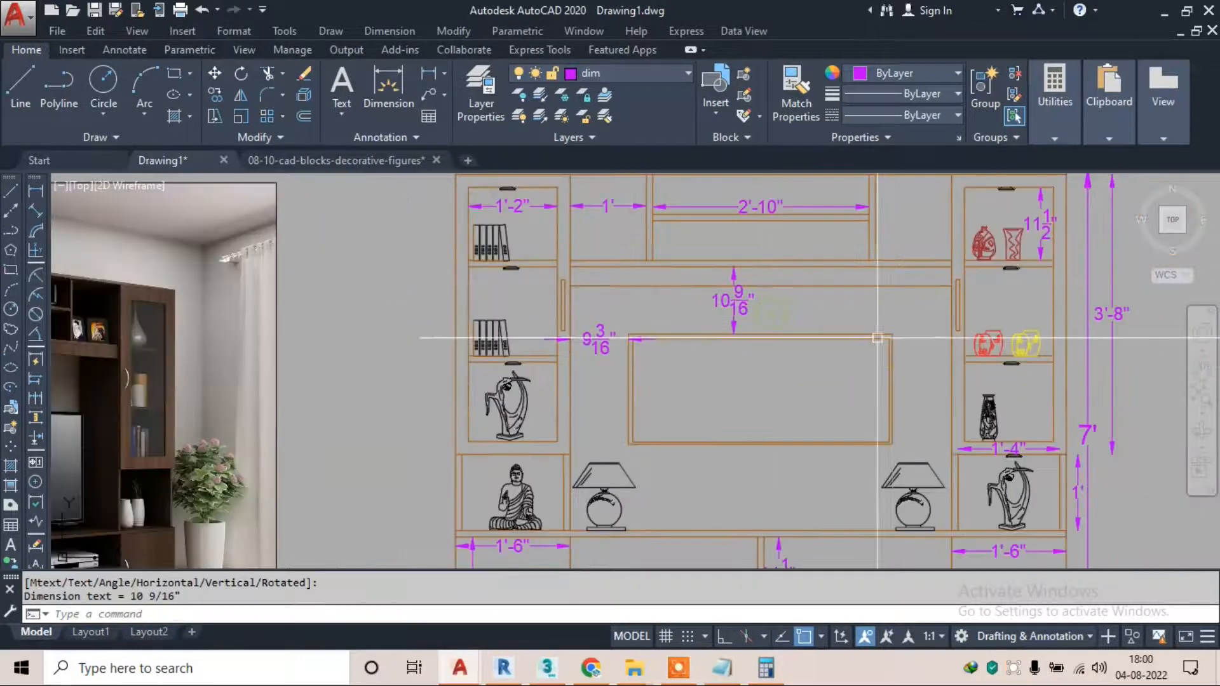
Dimension the horizontal gap between the TV's right edge and the right display cabinet
middle_drag(893, 337, 845, 305)
key(Return)
click(844, 344)
click(904, 344)
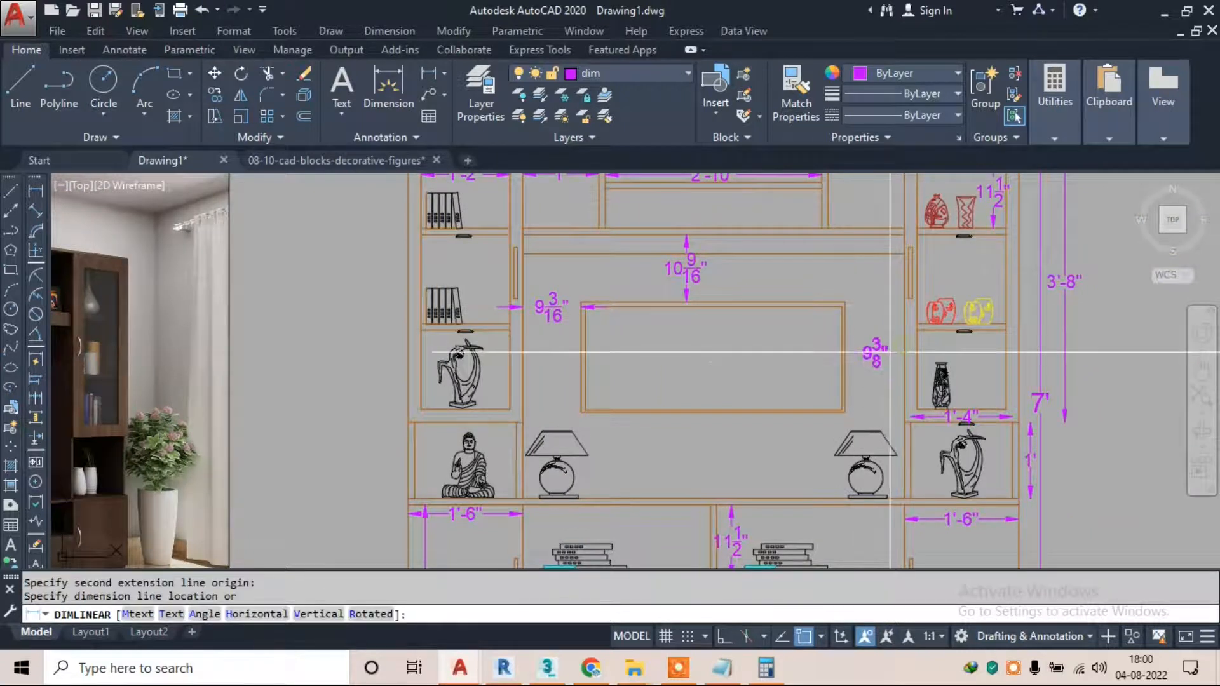
click(892, 352)
key(Escape)
Dimension the vertical gap between the TV's lower edge and the countertop below it
middle_drag(691, 413, 698, 362)
key(Return)
click(698, 360)
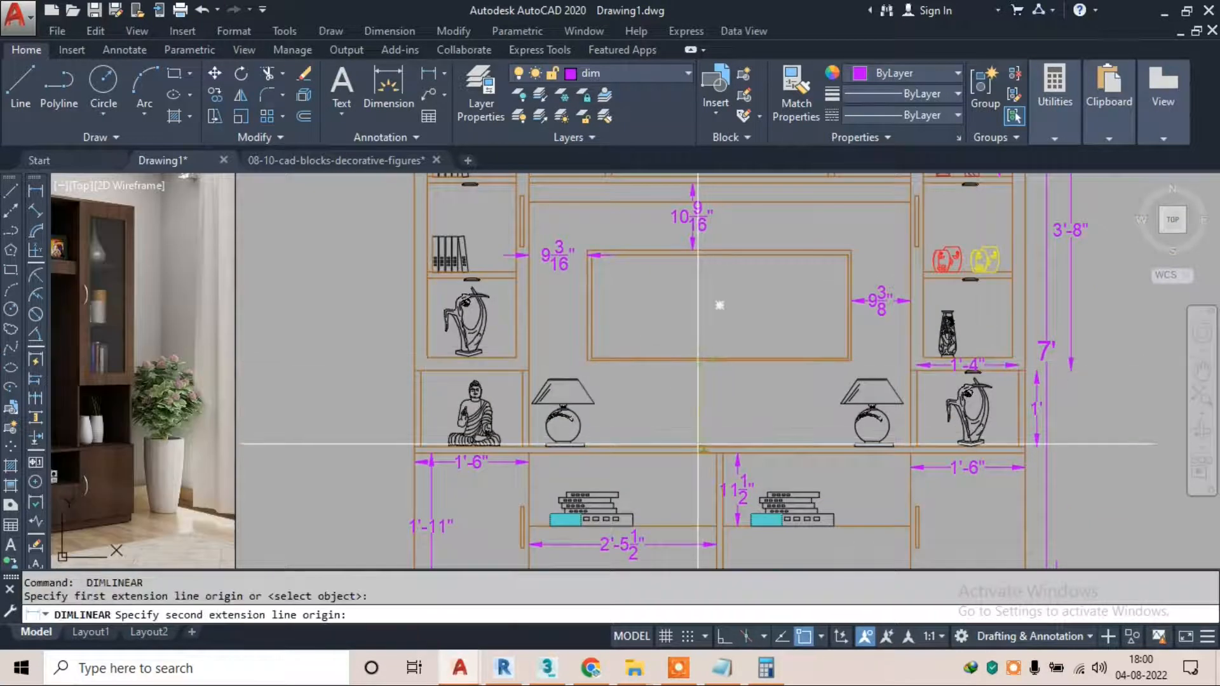
click(698, 443)
scroll(698, 443, down, 2)
click(672, 407)
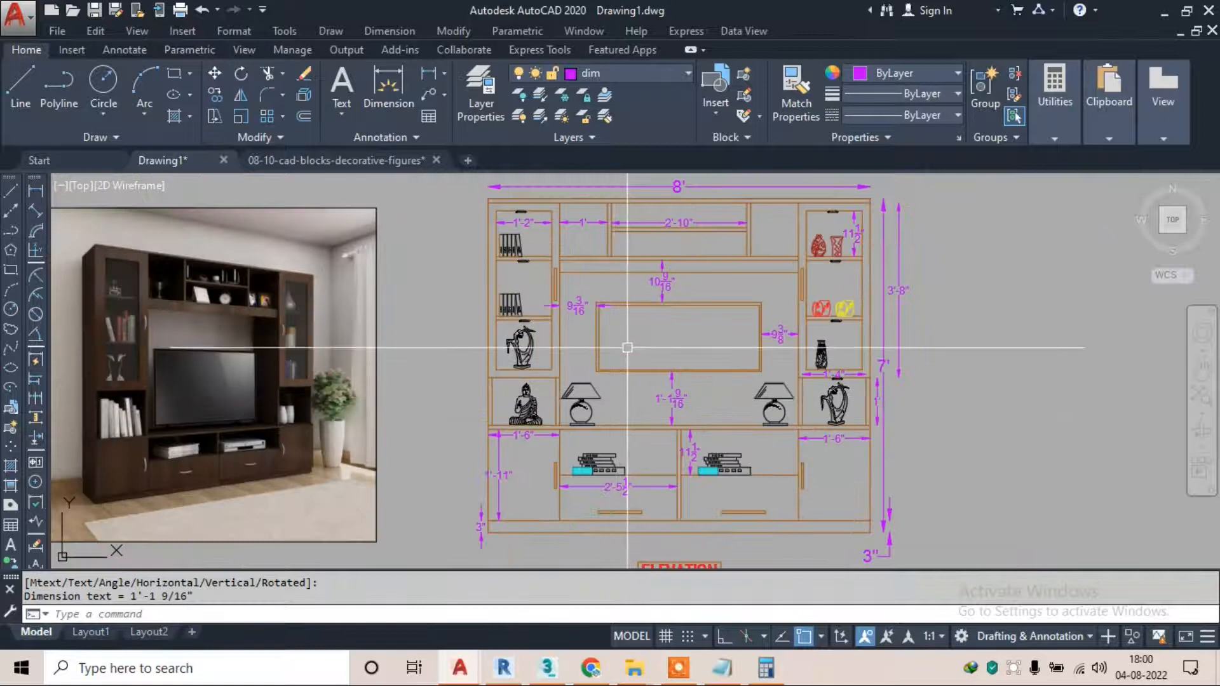
scroll(629, 343, up, 2)
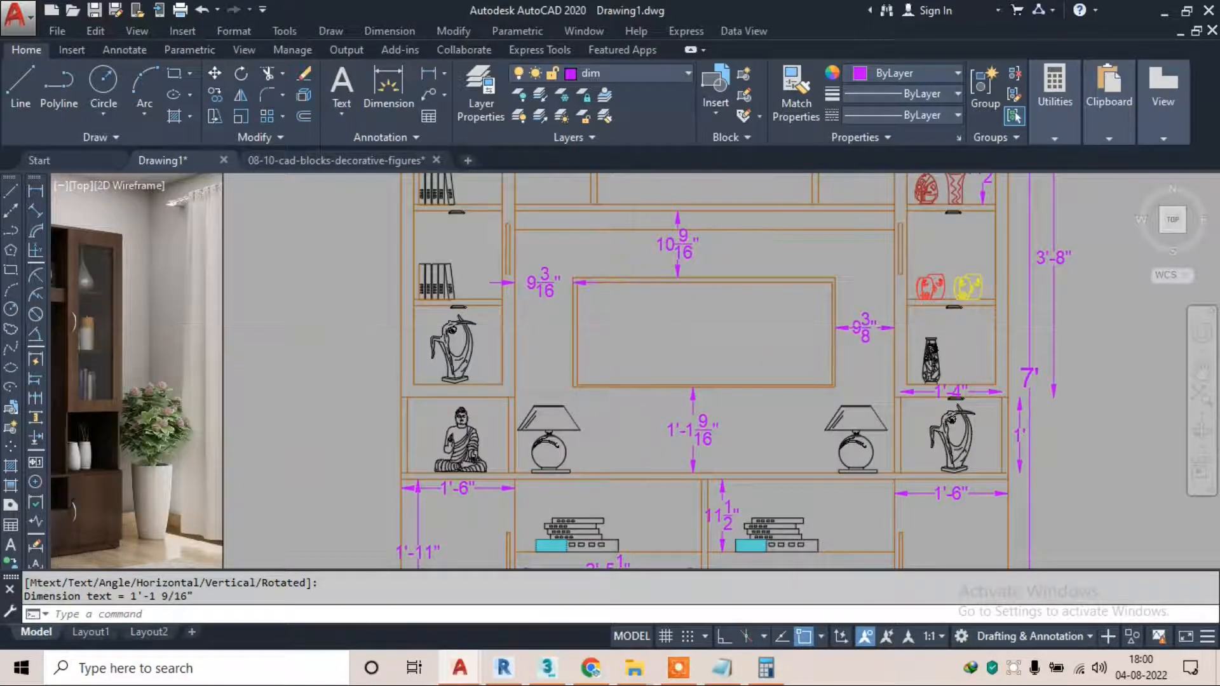
scroll(587, 356, down, 2)
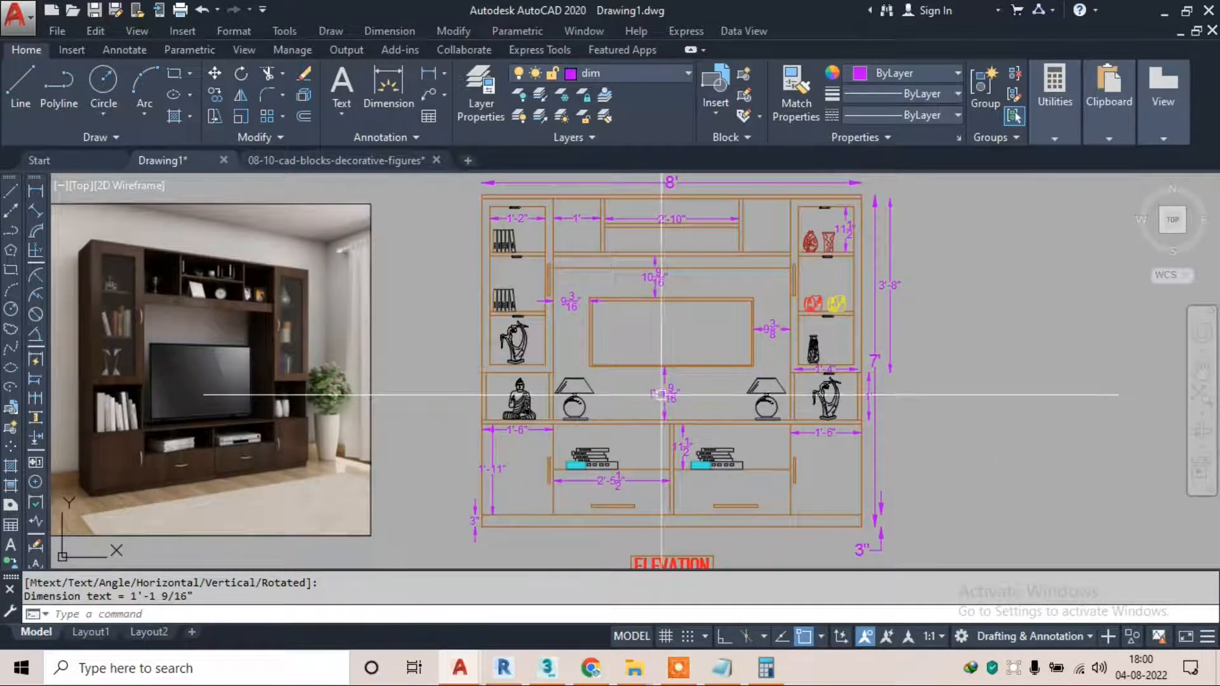
Dimension the thickness of the unit's top panel at its right end, between the overall and the cabinet height dimensions
scroll(786, 261, up, 4)
key(space)
click(814, 272)
click(813, 298)
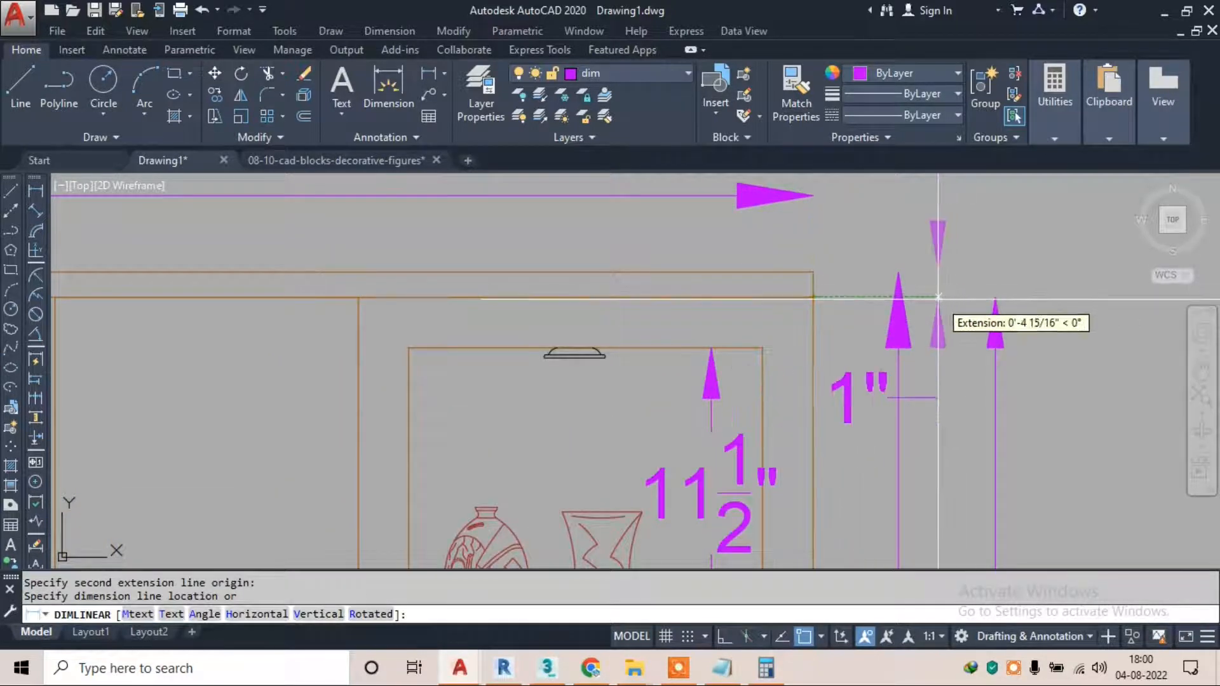
click(938, 264)
scroll(764, 321, down, 5)
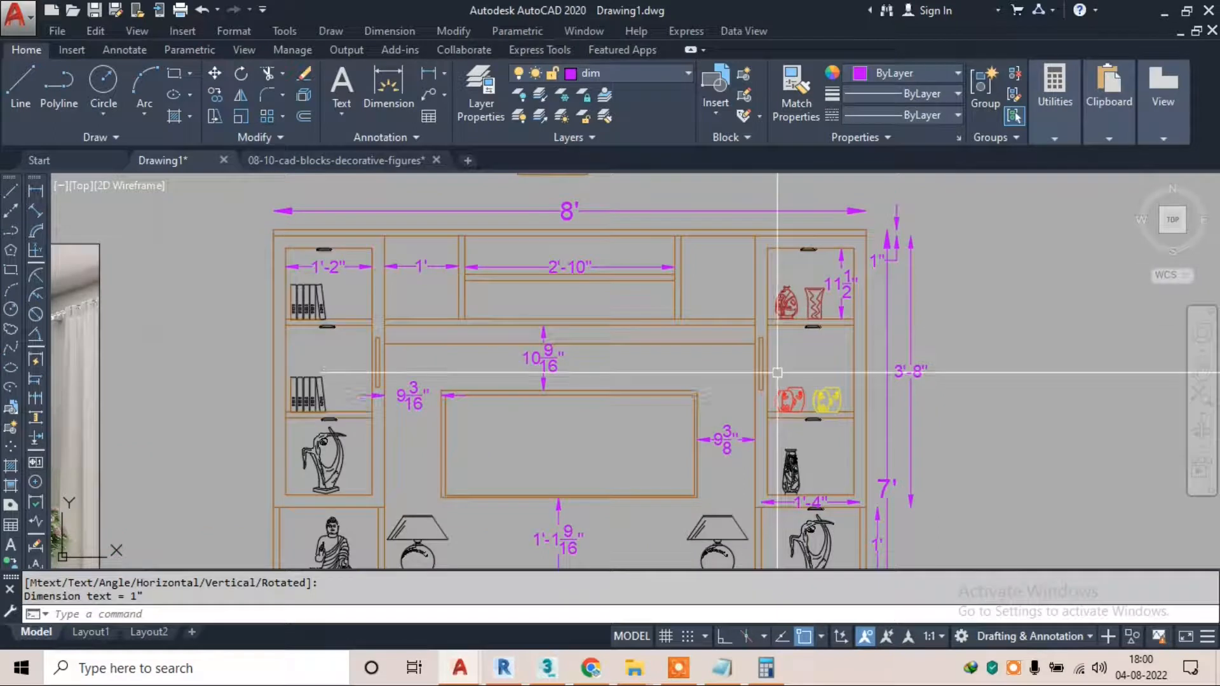
Dimension the vertical distance from the right display cabinet's upper opening edge to the underside of the top panel
scroll(762, 245, up, 6)
key(space)
click(780, 268)
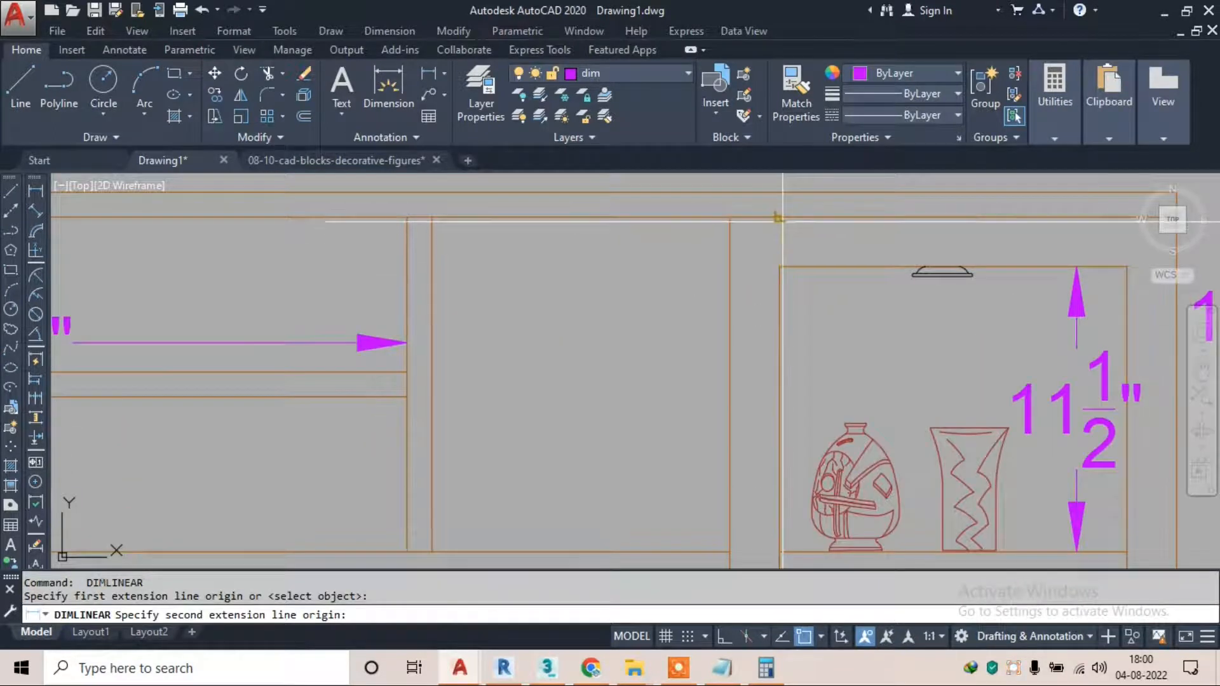
click(780, 219)
click(684, 241)
scroll(743, 266, down, 4)
scroll(662, 370, down, 6)
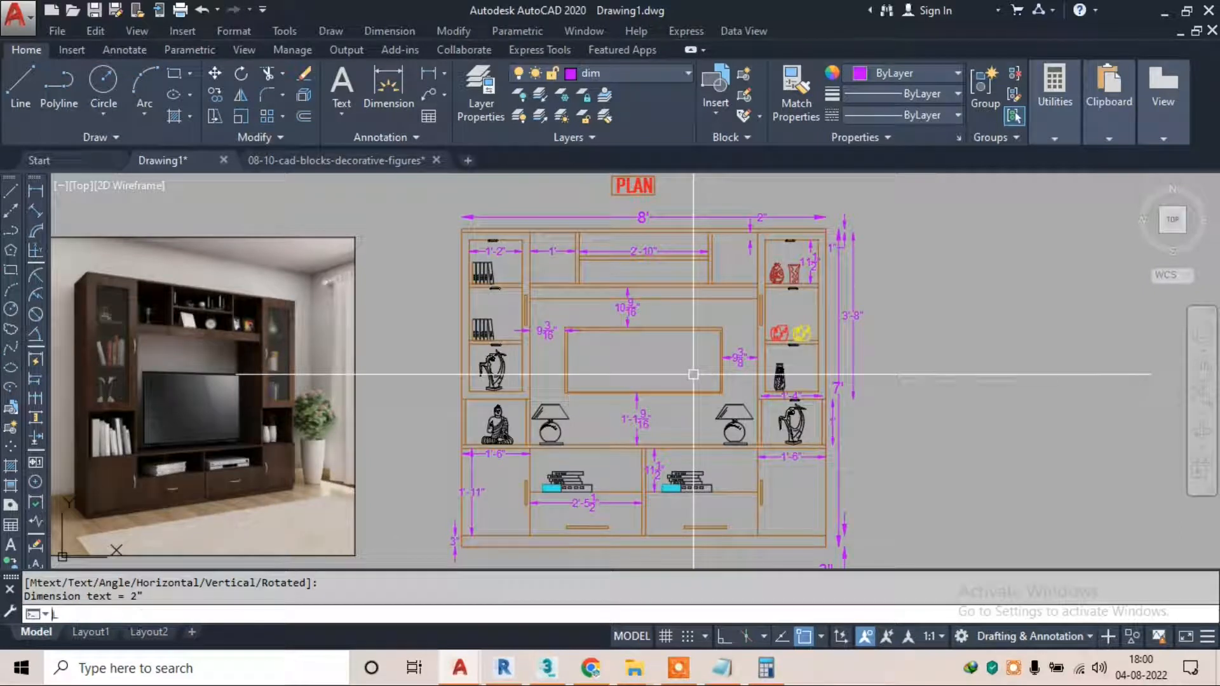
Set the dim layer's colour to index 40 and inspect the dimensions in the elevation
text(LA)
key(Return)
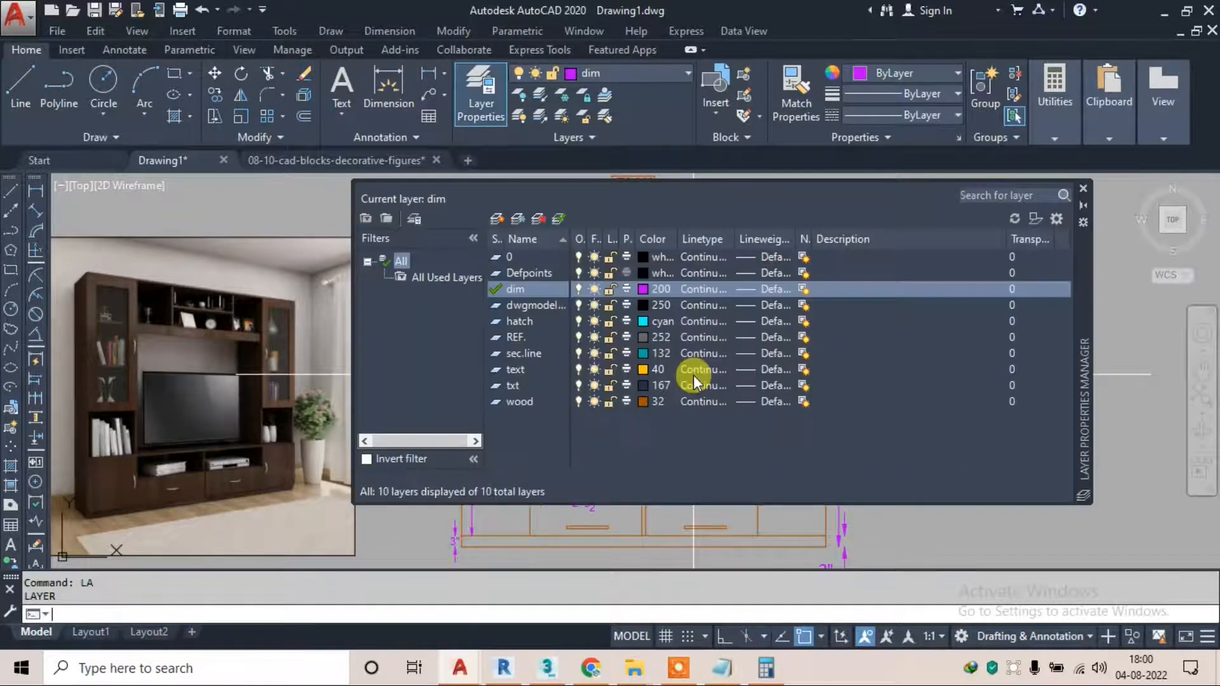
click(644, 288)
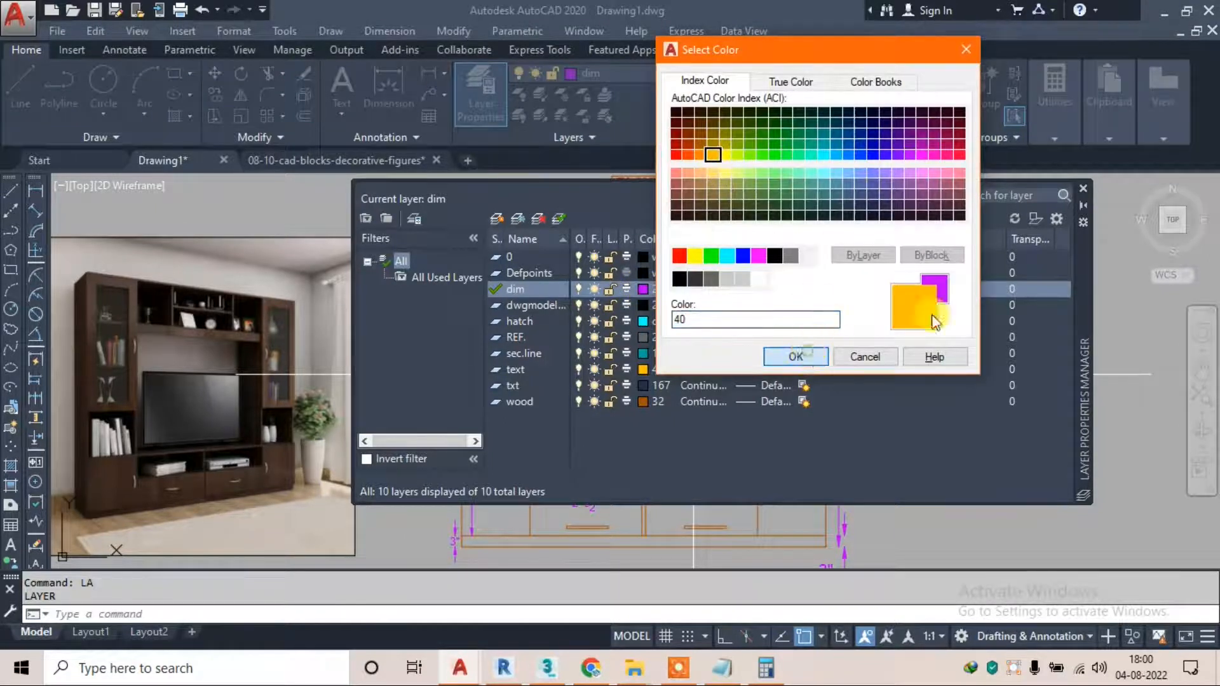
click(795, 357)
drag(1081, 255, 1034, 375)
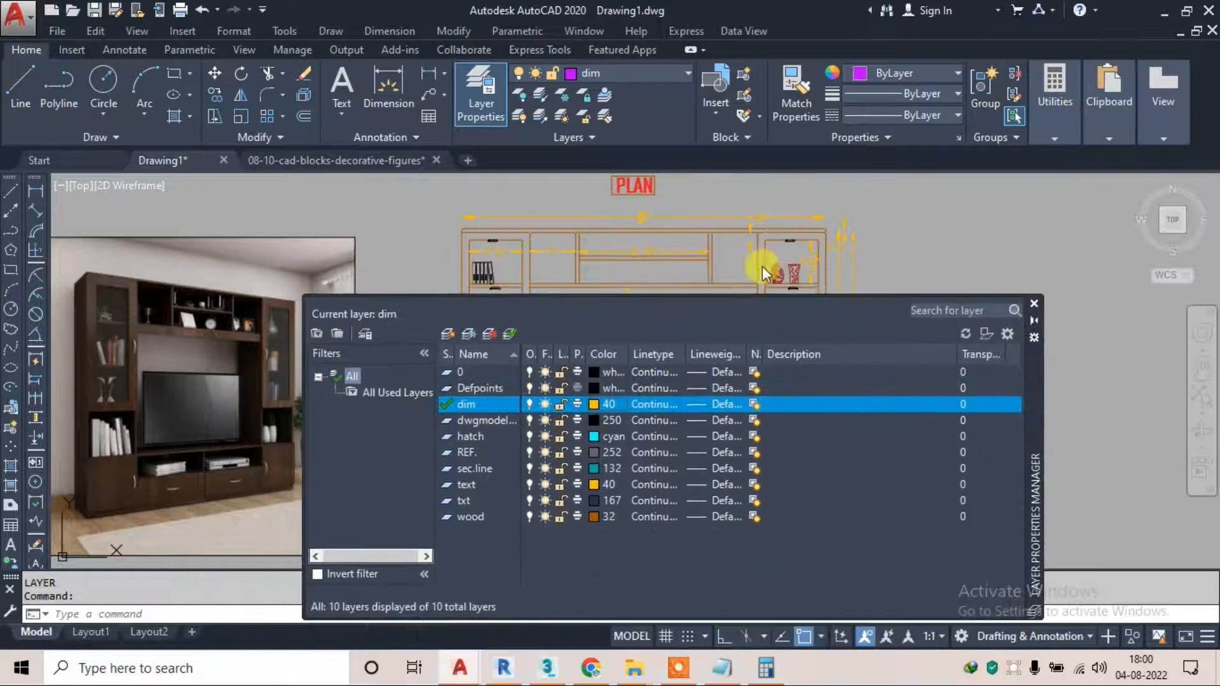
scroll(667, 235, up, 4)
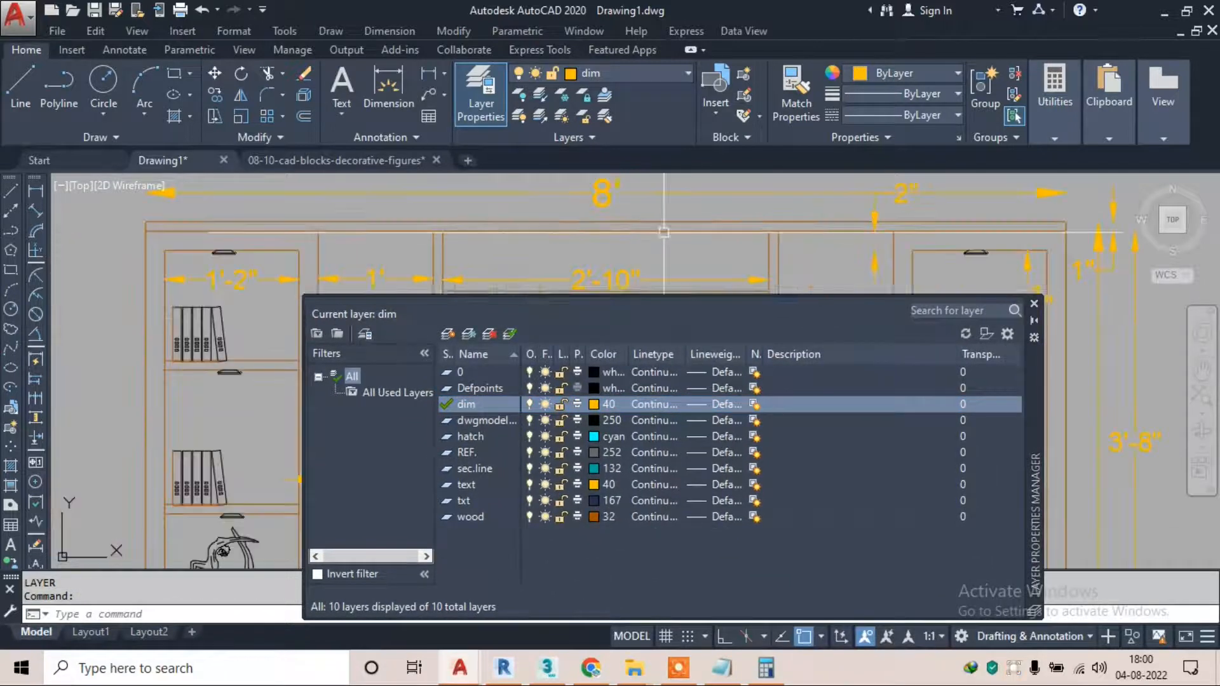
Set the dim layer's colour to index 212 and close the layer manager
click(601, 404)
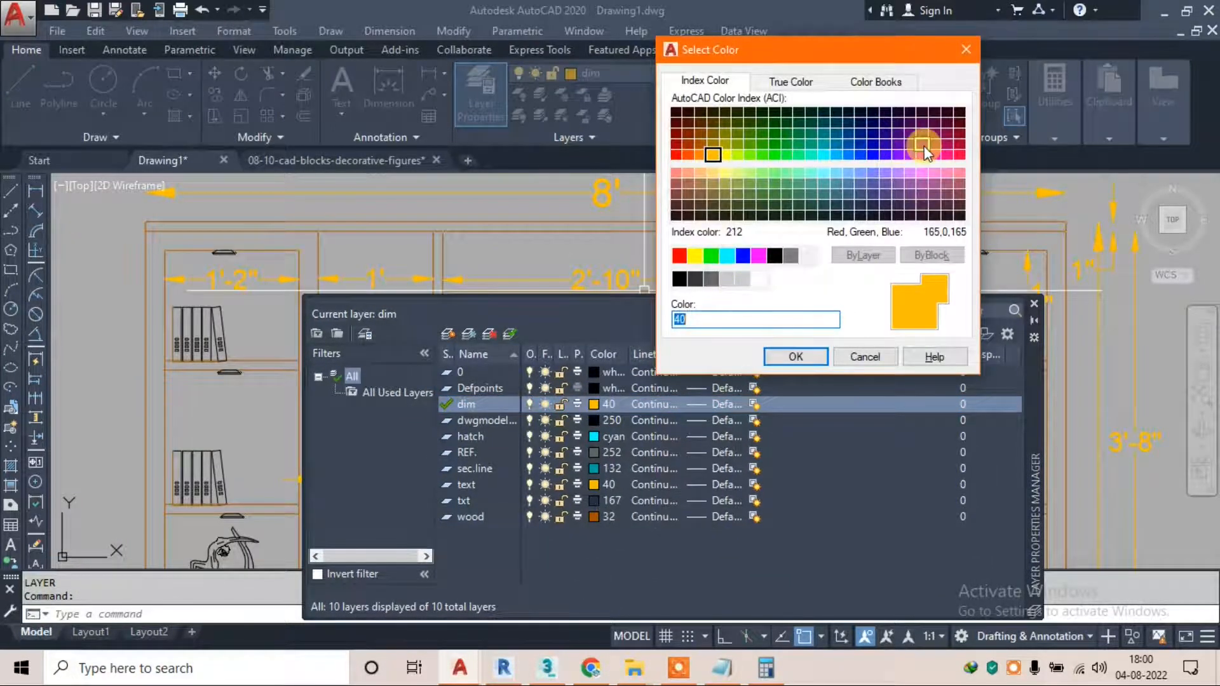
click(924, 146)
click(807, 357)
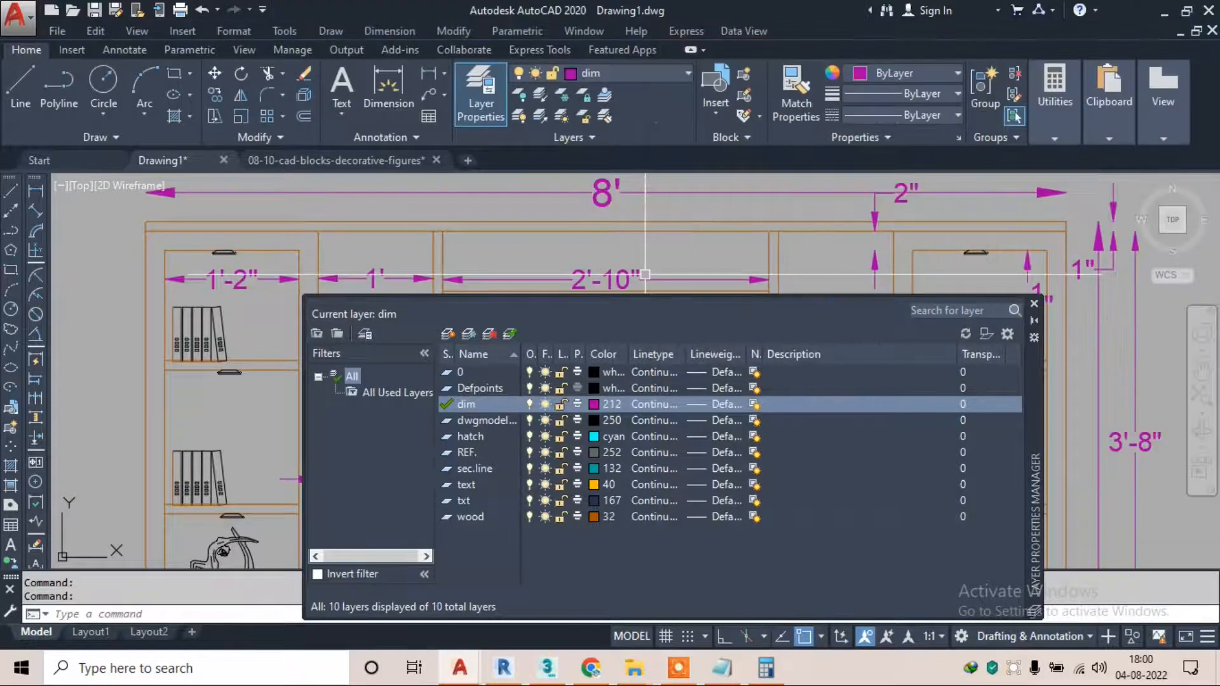
scroll(644, 275, down, 2)
key(Escape)
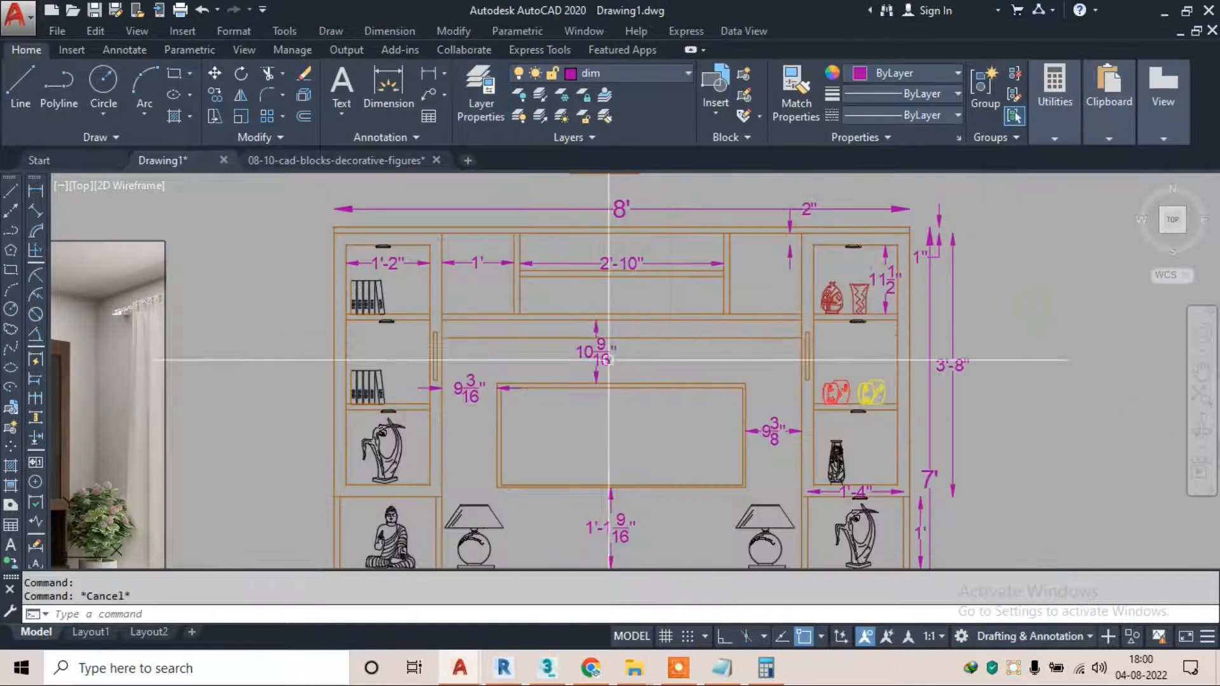
middle_drag(618, 359, 629, 282)
scroll(644, 283, down, 2)
scroll(640, 224, up, 2)
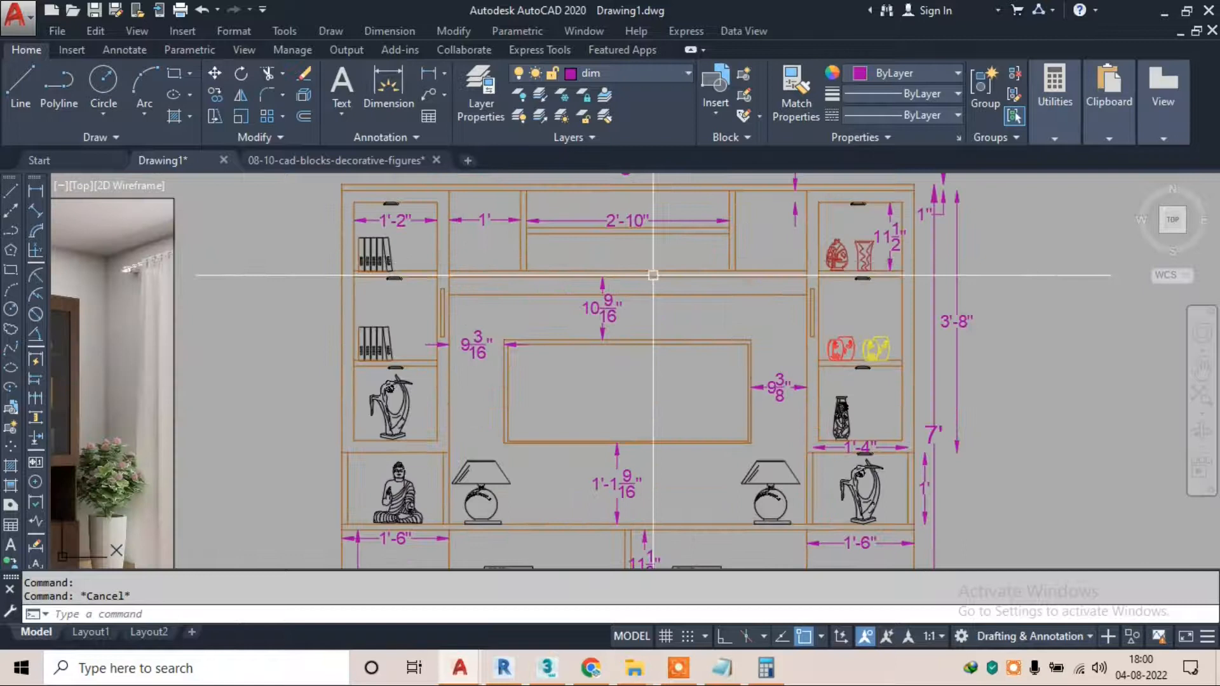
scroll(653, 275, down, 2)
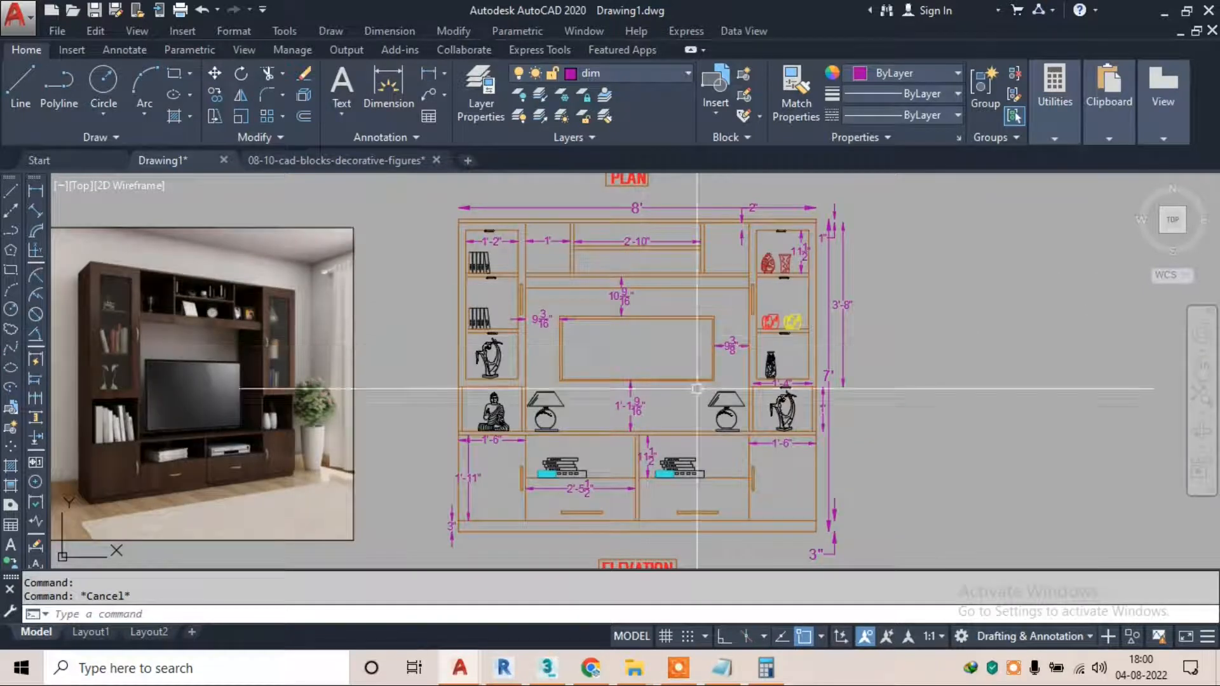
scroll(613, 345, up, 2)
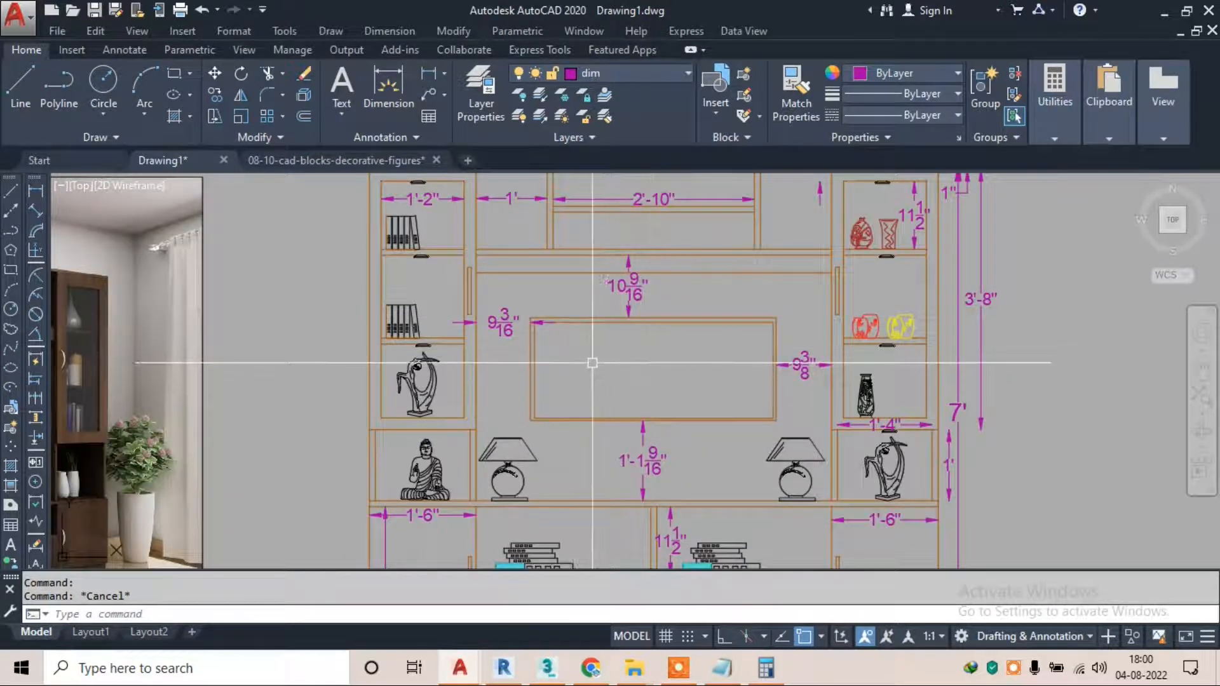
Add multiline text "SONY" inside the TV screen near its lower right corner
scroll(635, 372, up, 4)
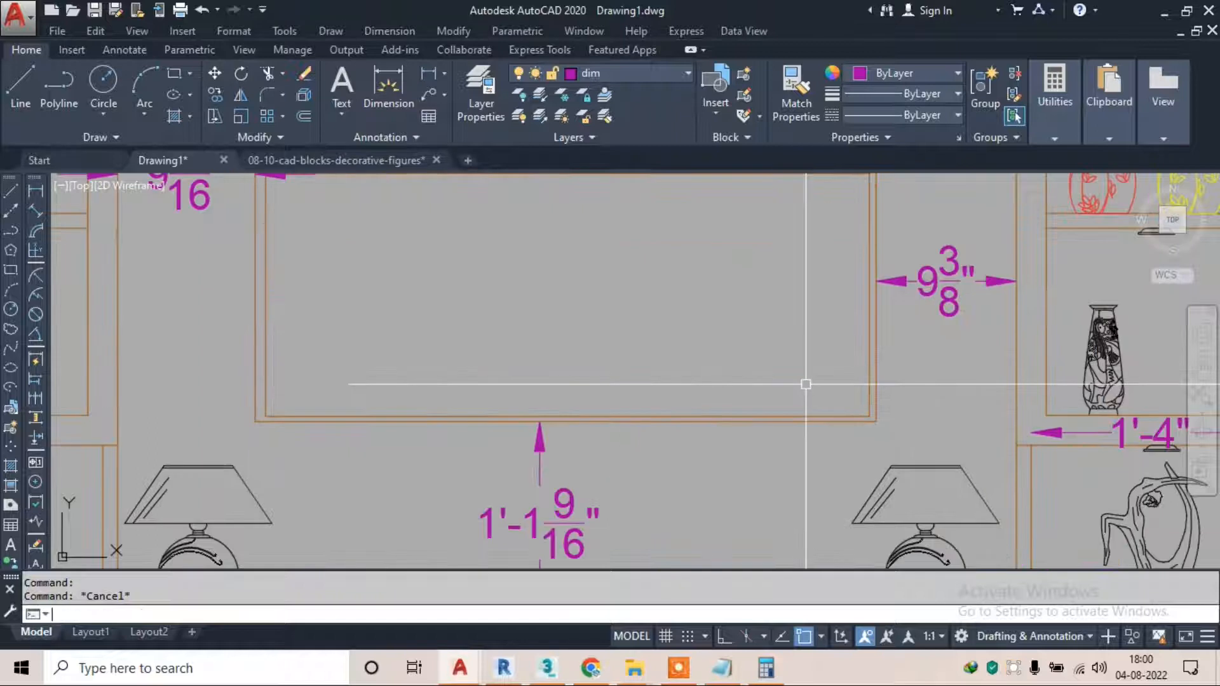
scroll(805, 383, up, 1)
click(725, 374)
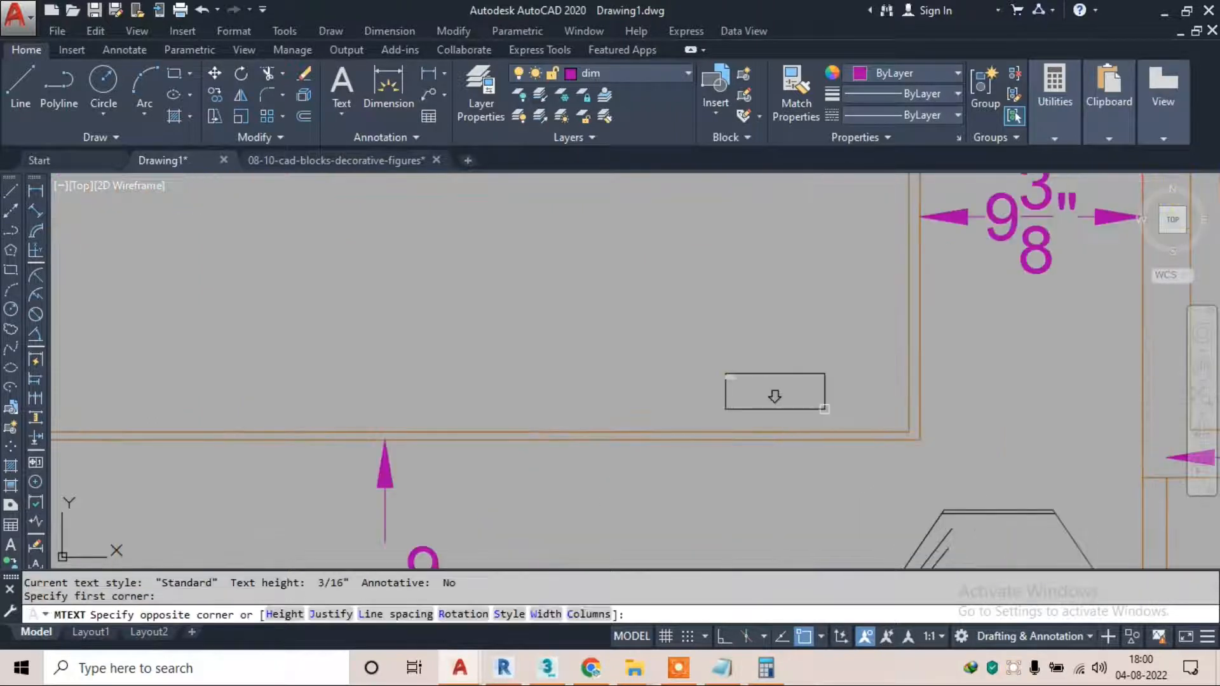
click(825, 410)
text(SONY)
Set the height of the "SONY" text to 0.5 inch and finish editing it
key(ctrl+a)
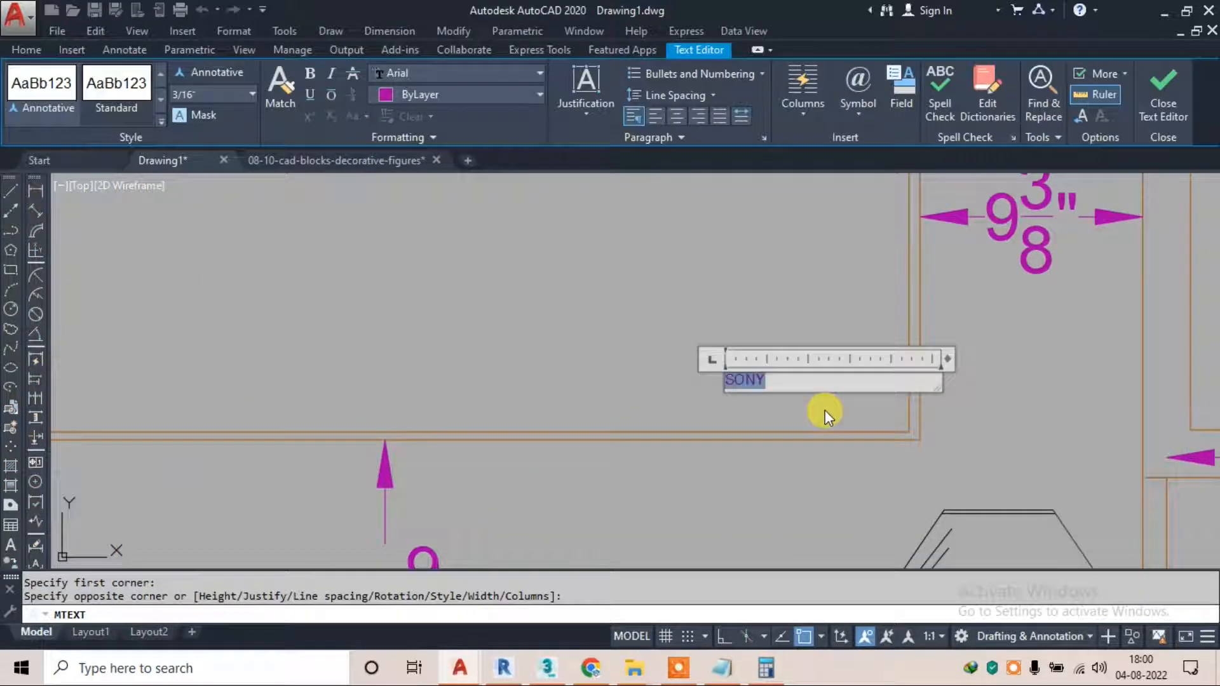
click(211, 94)
text(1)
key(Return)
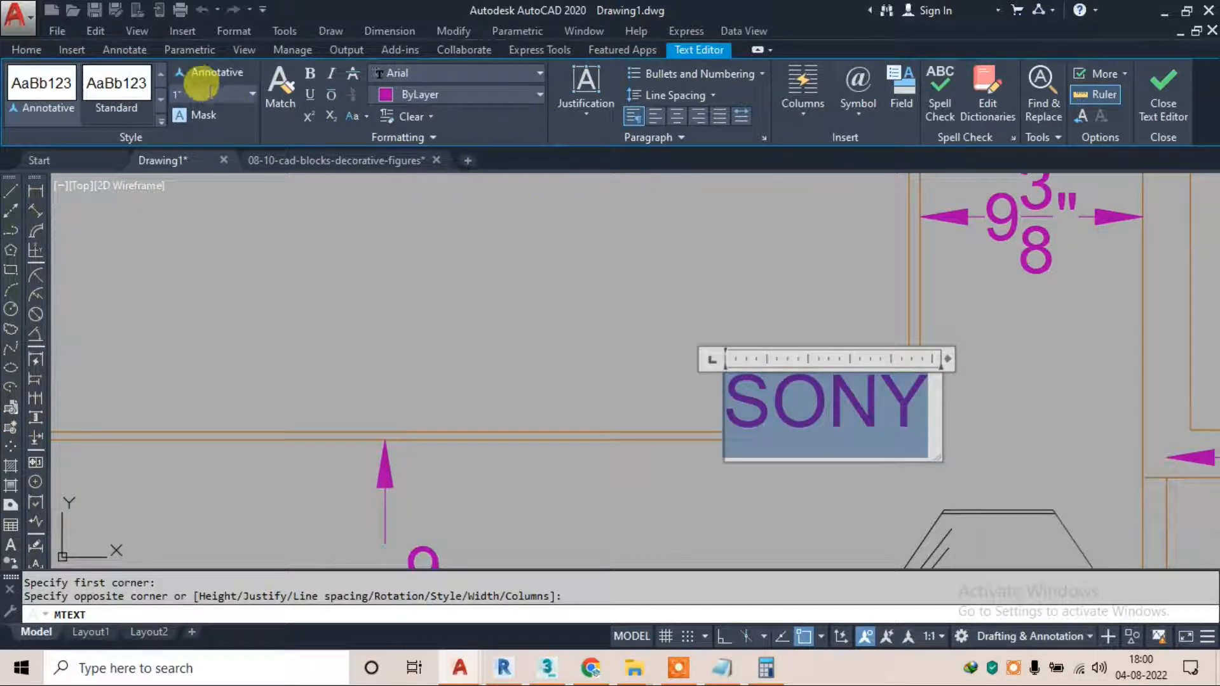
drag(211, 93, 158, 92)
text(0.5)
key(Return)
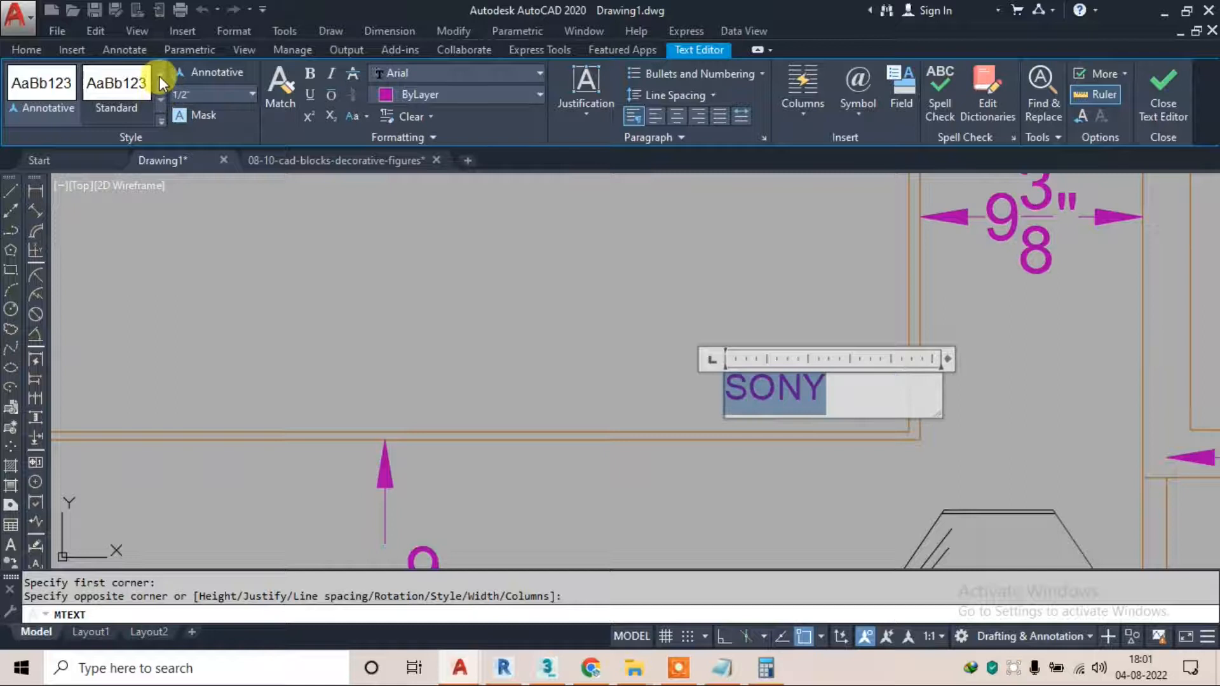
click(1163, 89)
Move the "SONY" text closer to the TV screen's lower right corner
click(813, 348)
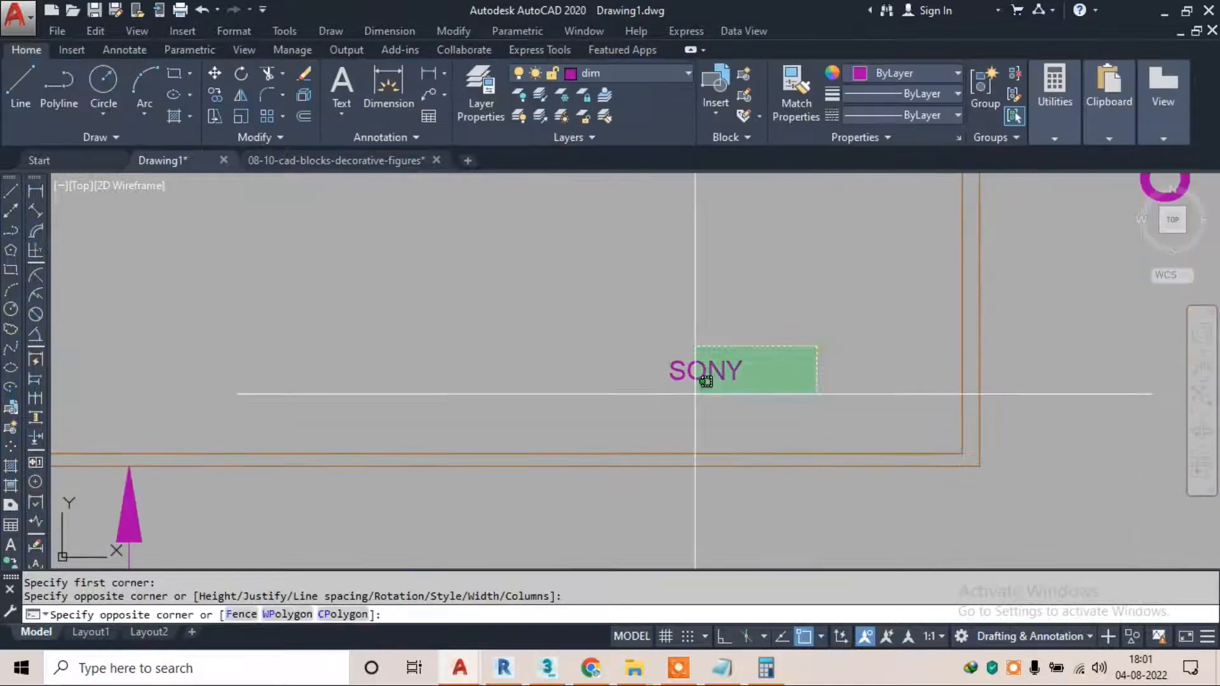
click(702, 391)
text(m)
key(Return)
click(708, 367)
click(913, 404)
key(Escape)
click(175, 75)
scroll(885, 409, up, 4)
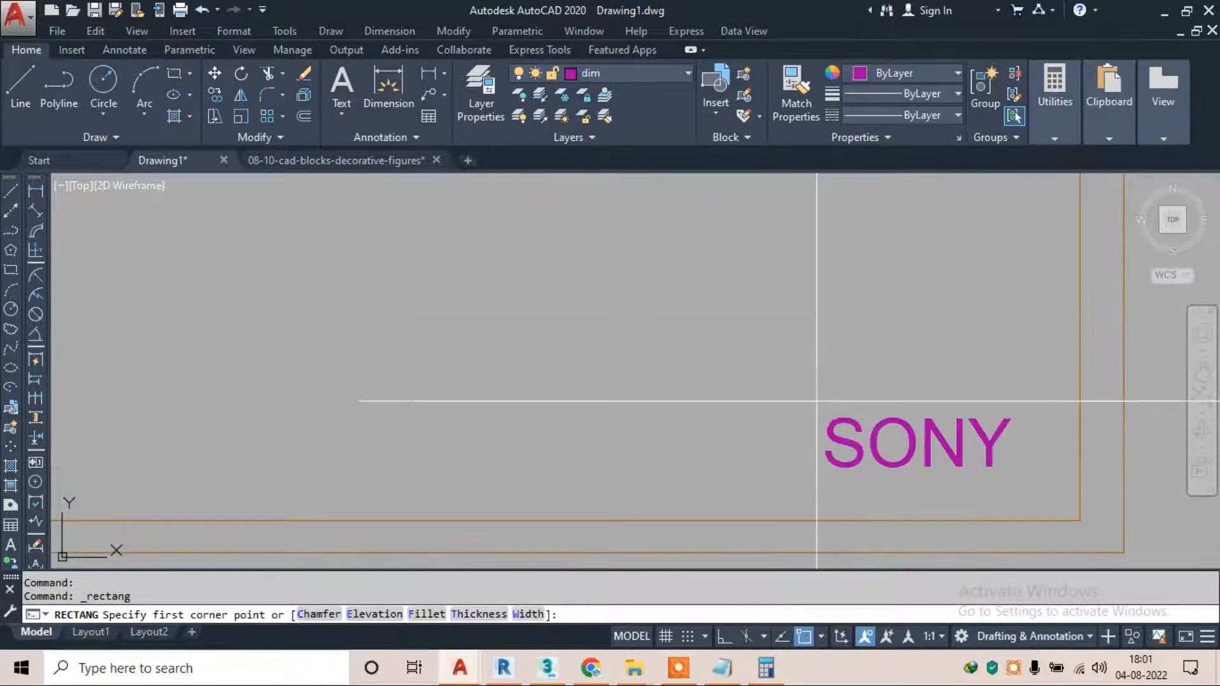
click(810, 400)
click(826, 468)
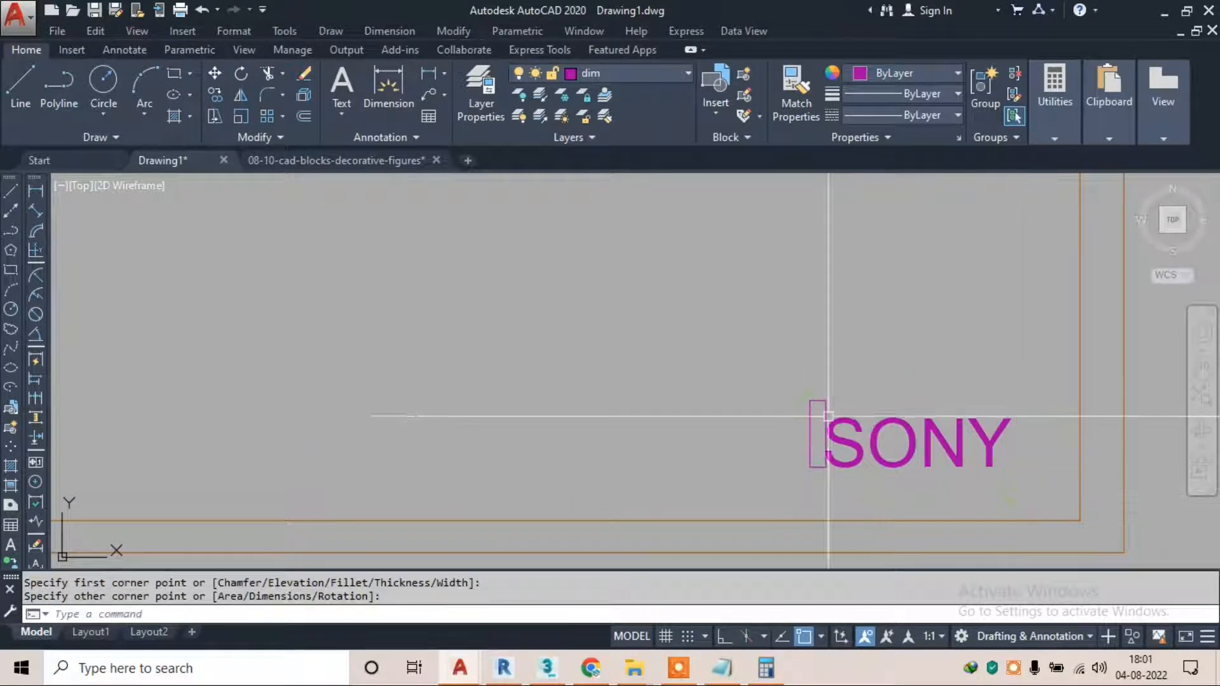
text(e)
key(Return)
Draw a rectangle as a frame around the "SONY" text on the TV
text(rec)
key(Return)
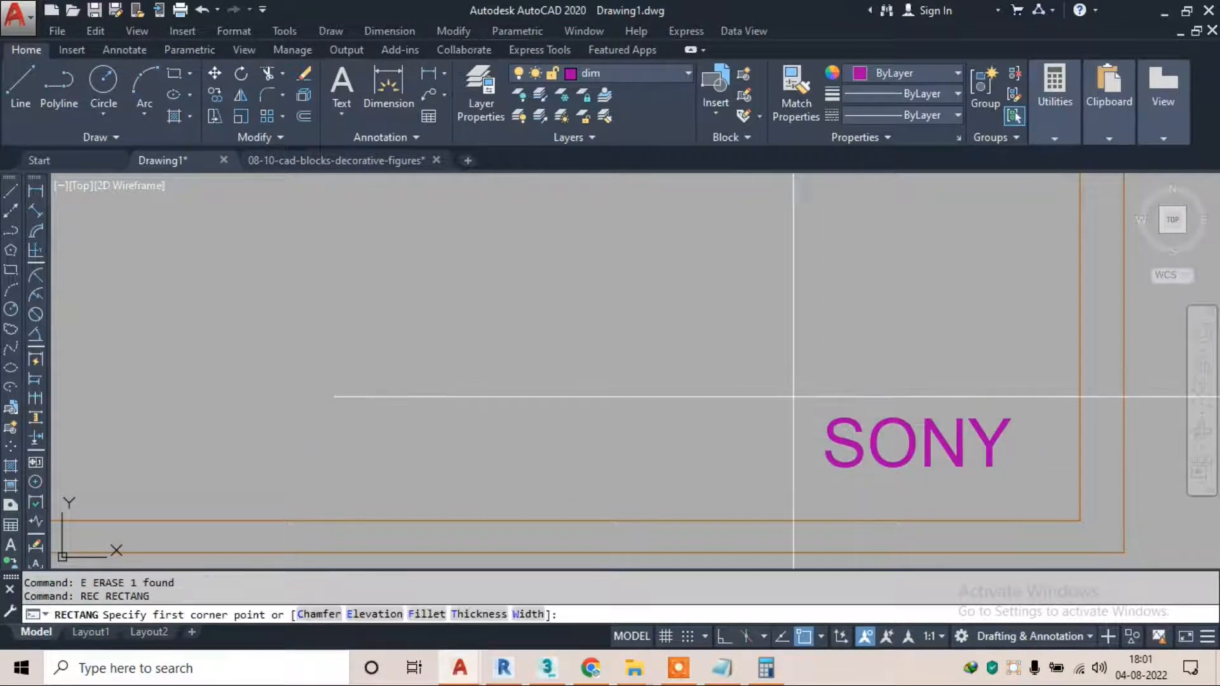
click(793, 397)
click(1029, 492)
scroll(830, 464, down, 5)
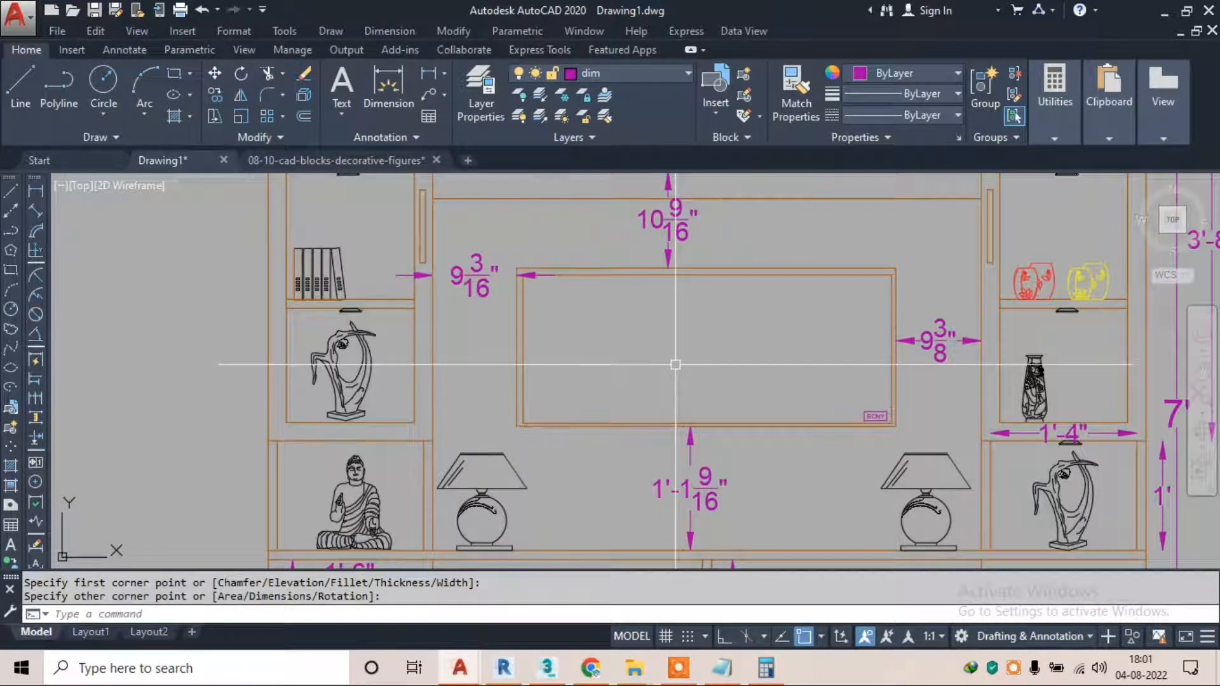
scroll(609, 298, down, 5)
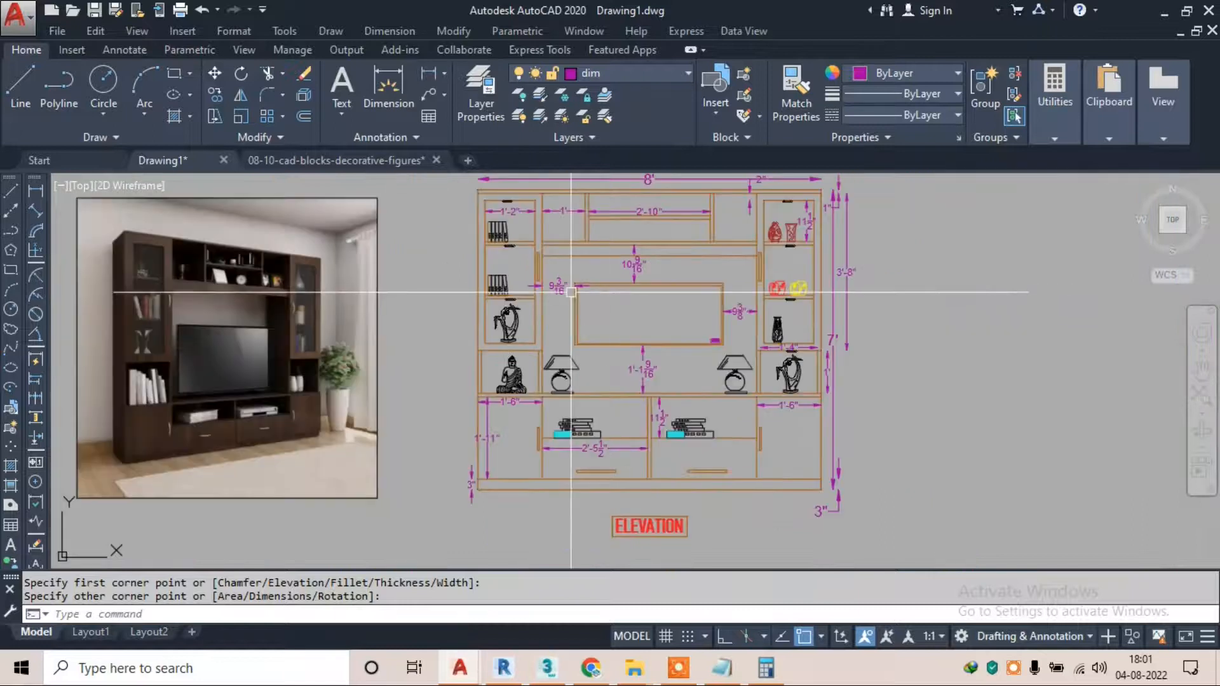
middle_drag(580, 292, 655, 293)
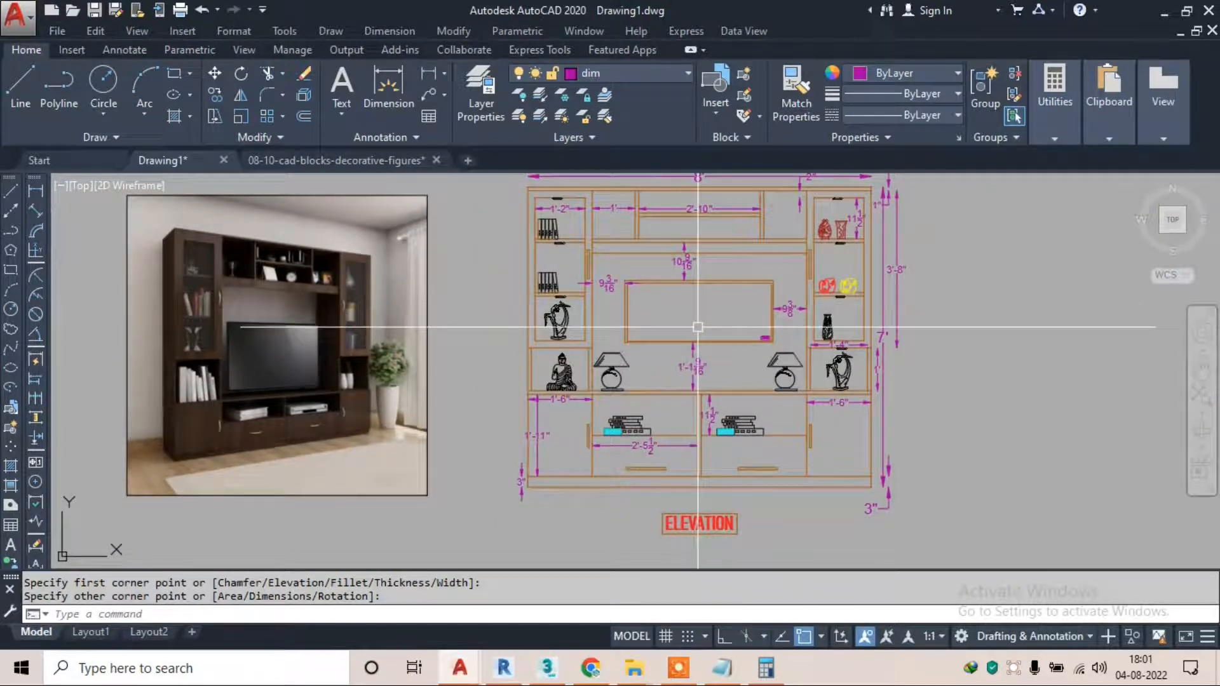
middle_drag(703, 365, 669, 425)
scroll(669, 424, down, 2)
scroll(700, 362, up, 2)
middle_drag(729, 397, 721, 352)
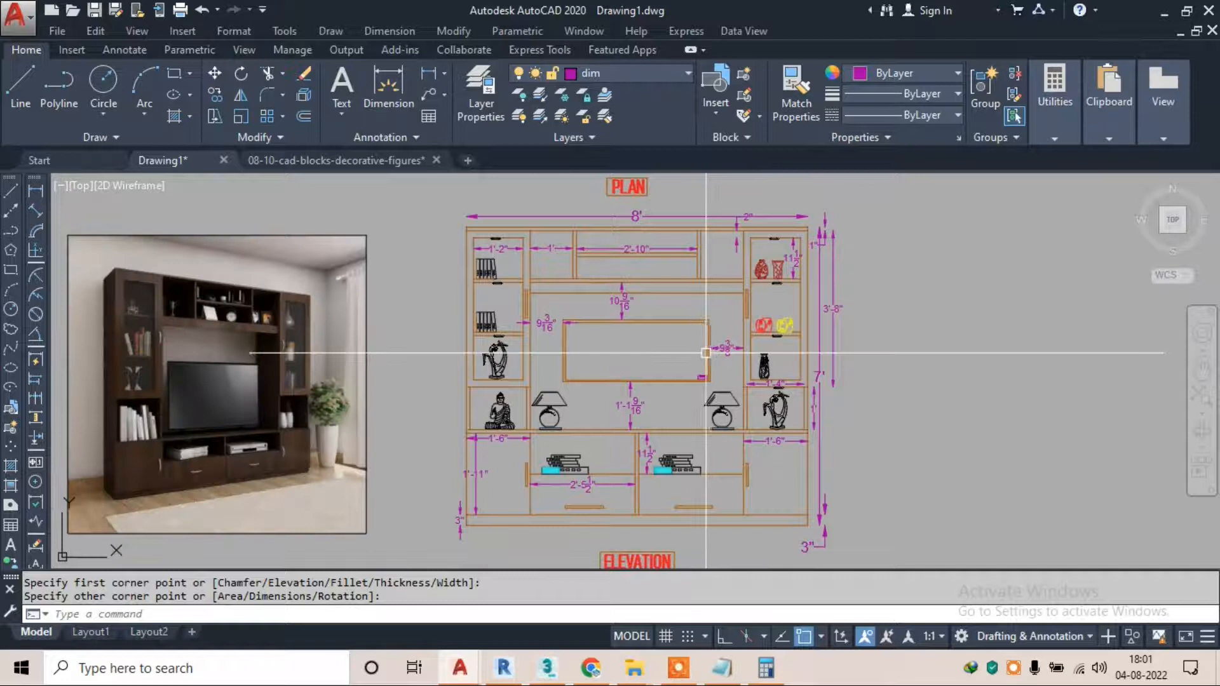
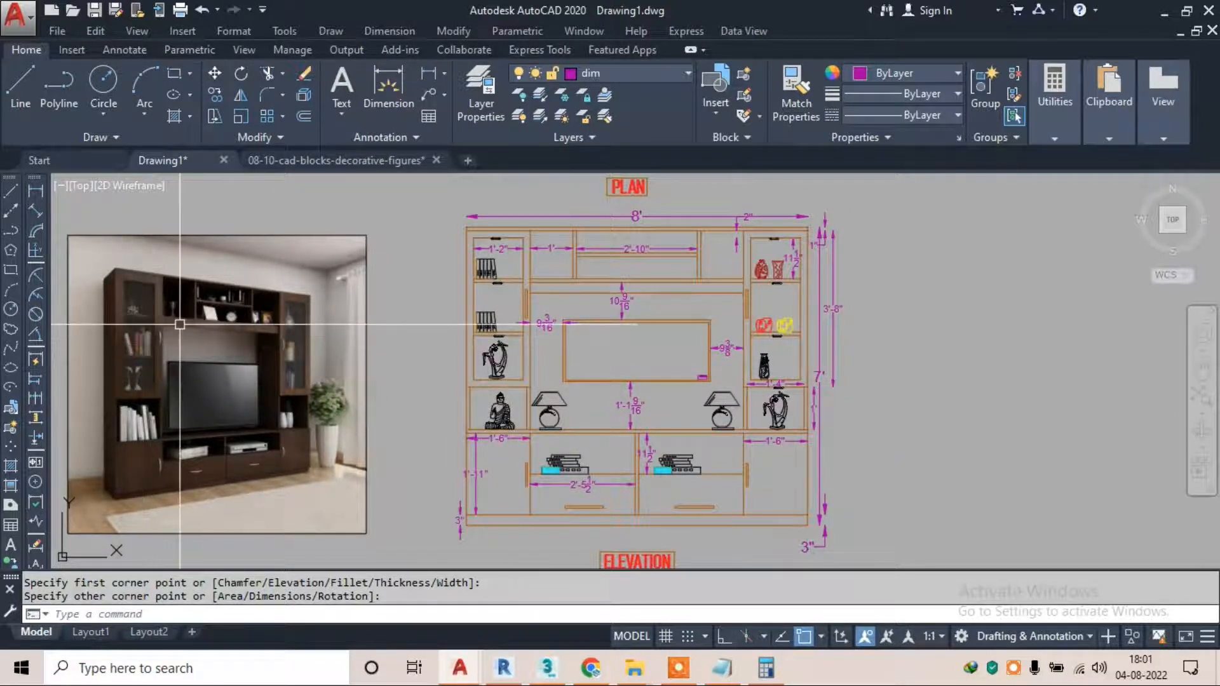
click(680, 670)
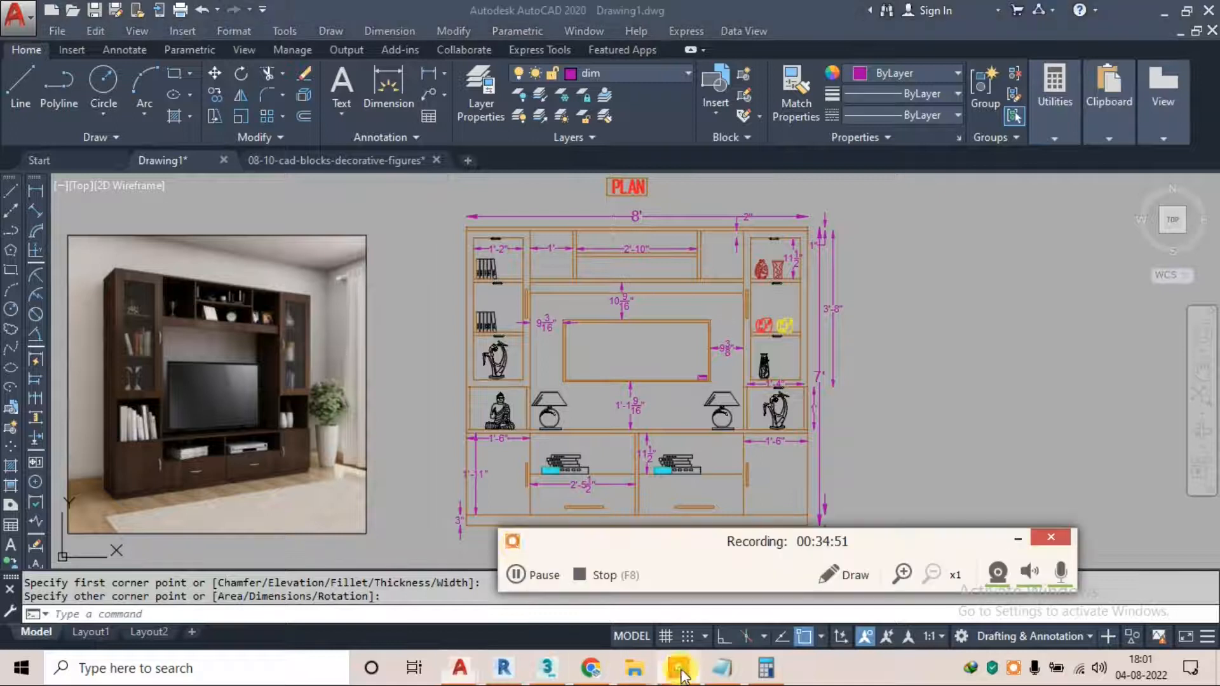
click(530, 575)
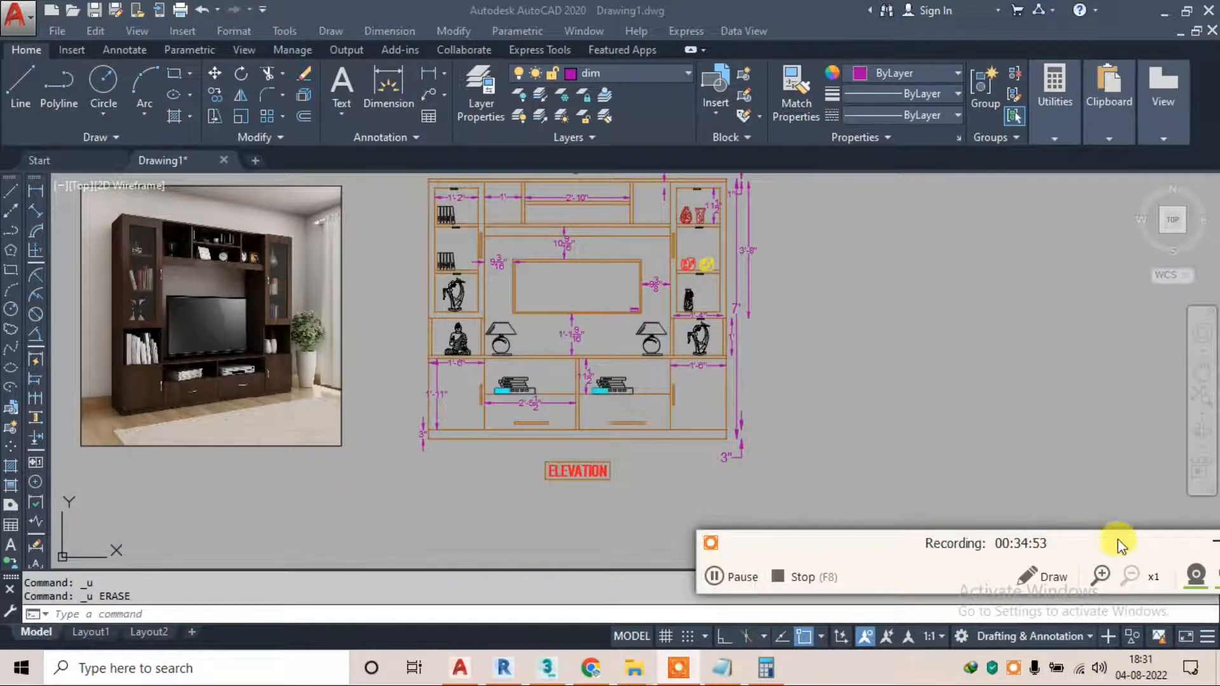
drag(1120, 546, 1020, 573)
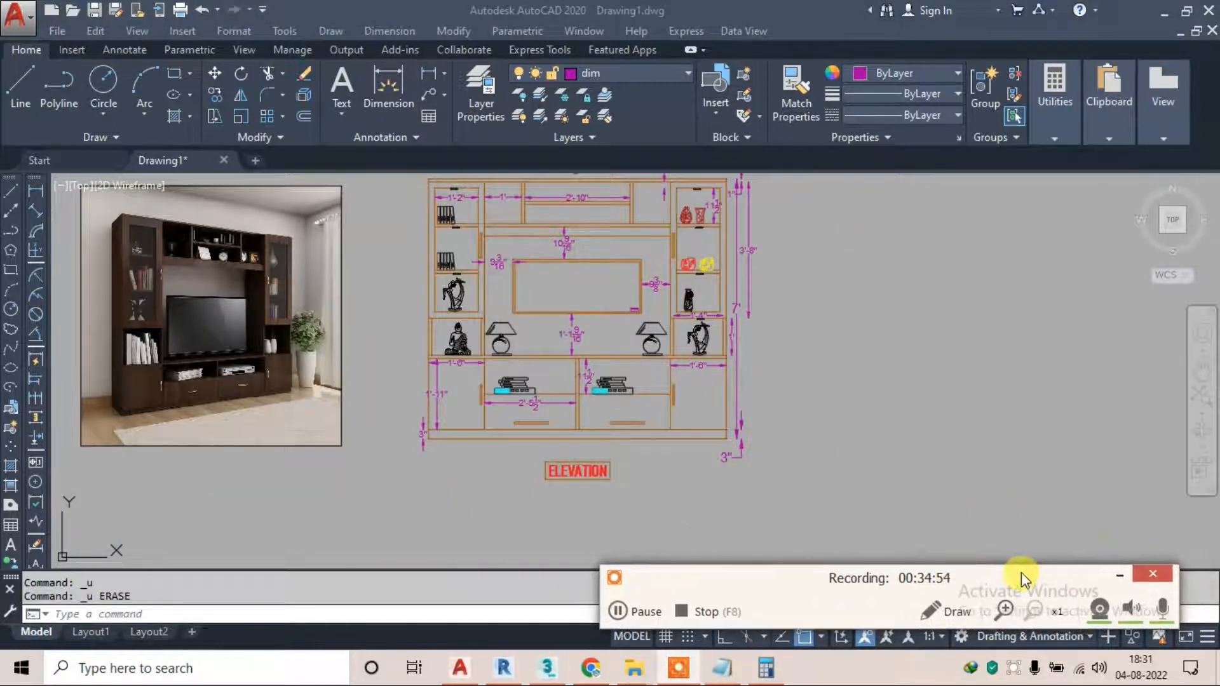
Draw a rectangular border around the plan and the elevation together with their dimensions and titles
scroll(852, 458, down, 4)
click(1119, 574)
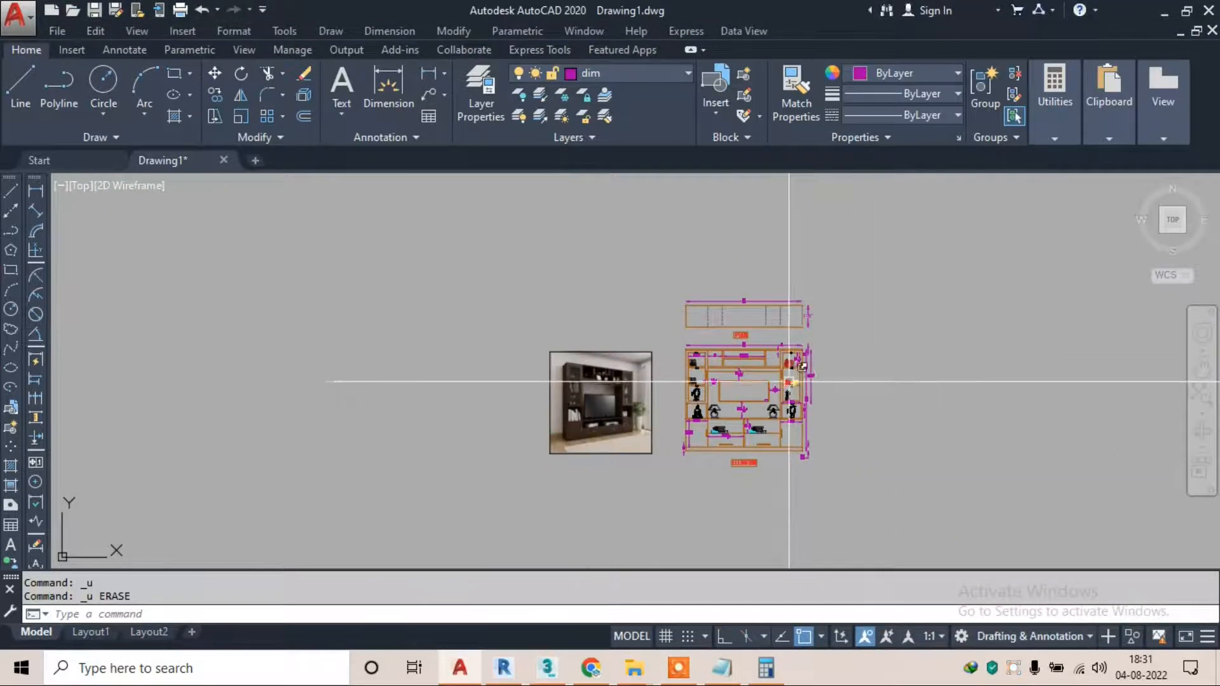
scroll(790, 375, up, 2)
mouse_move(723, 353)
middle_down()
mouse_move(595, 296)
mouse_move(551, 293)
middle_up()
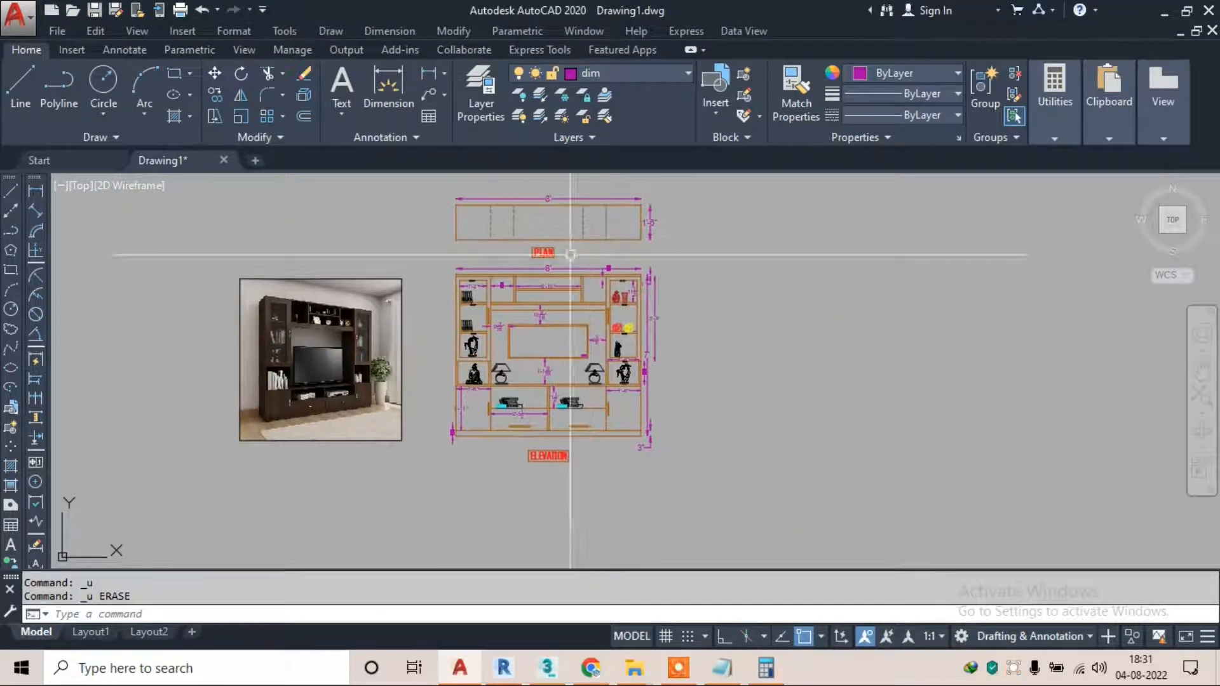
click(171, 78)
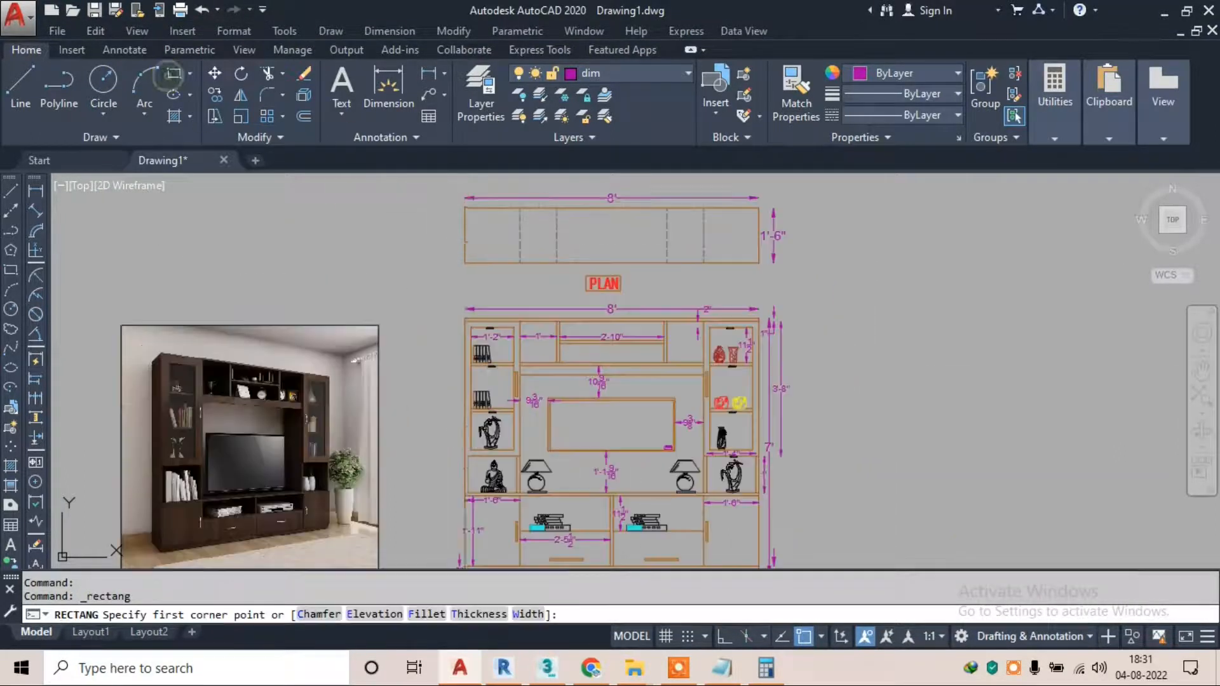
scroll(433, 184, down, 2)
click(434, 190)
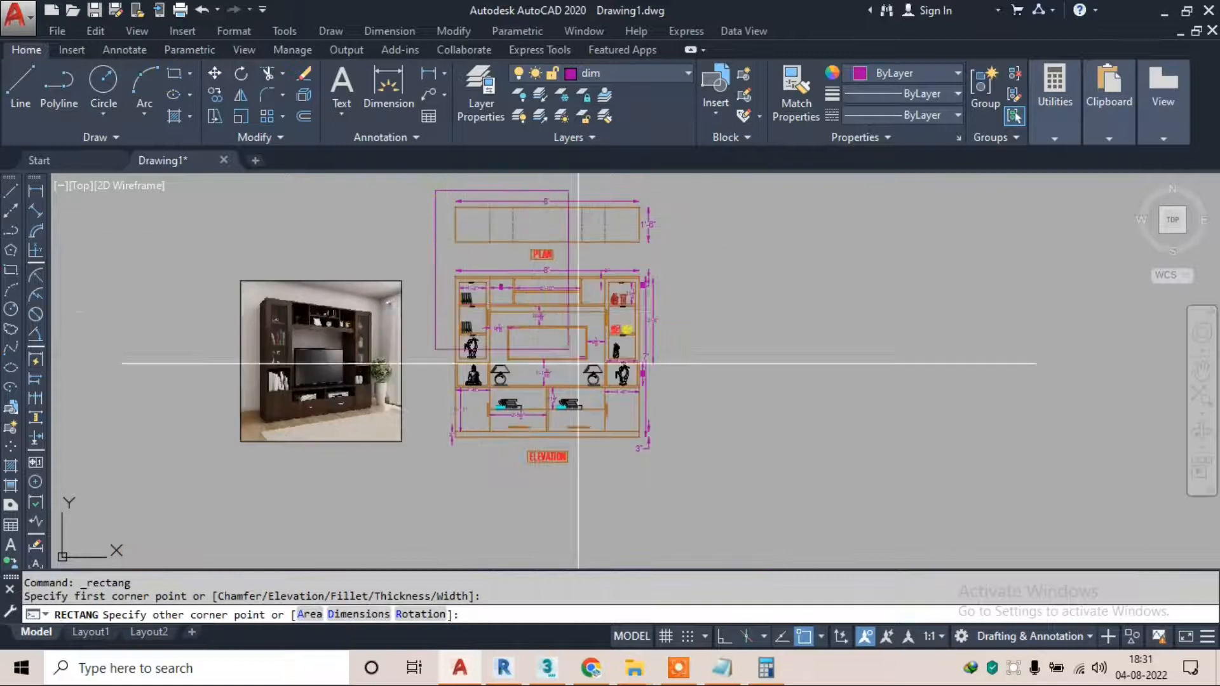
click(675, 473)
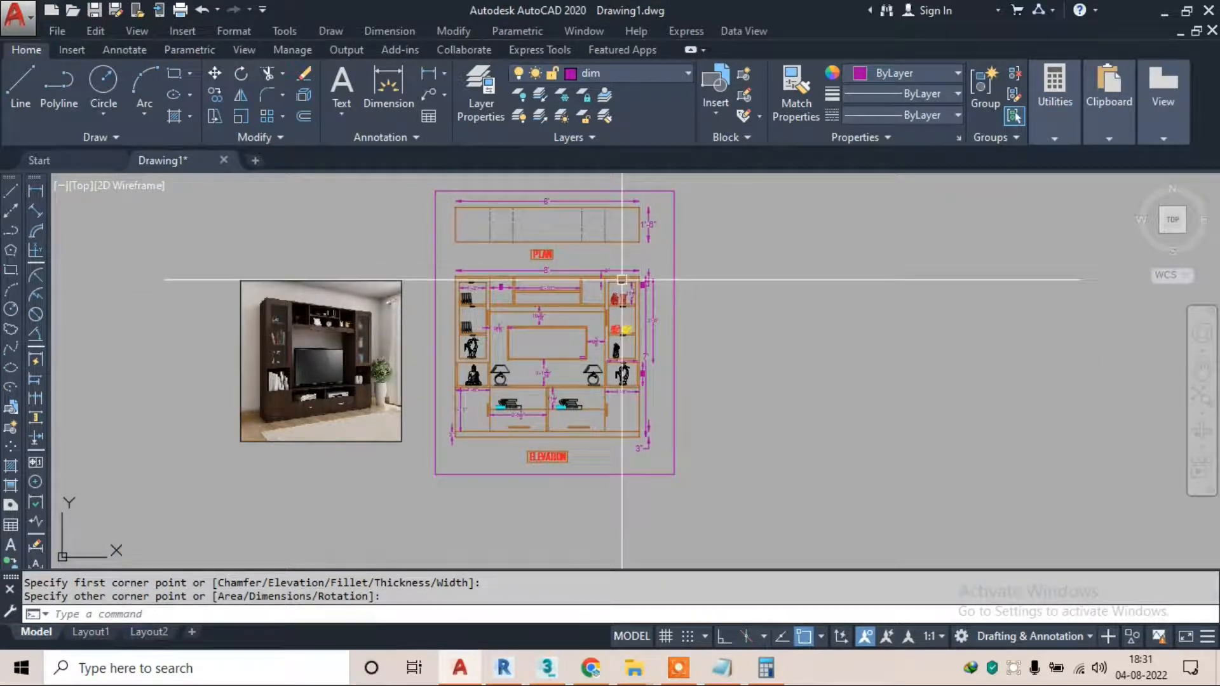
Copy the bordered plan and elevation sheet to the empty space directly right of the original
click(718, 178)
click(424, 517)
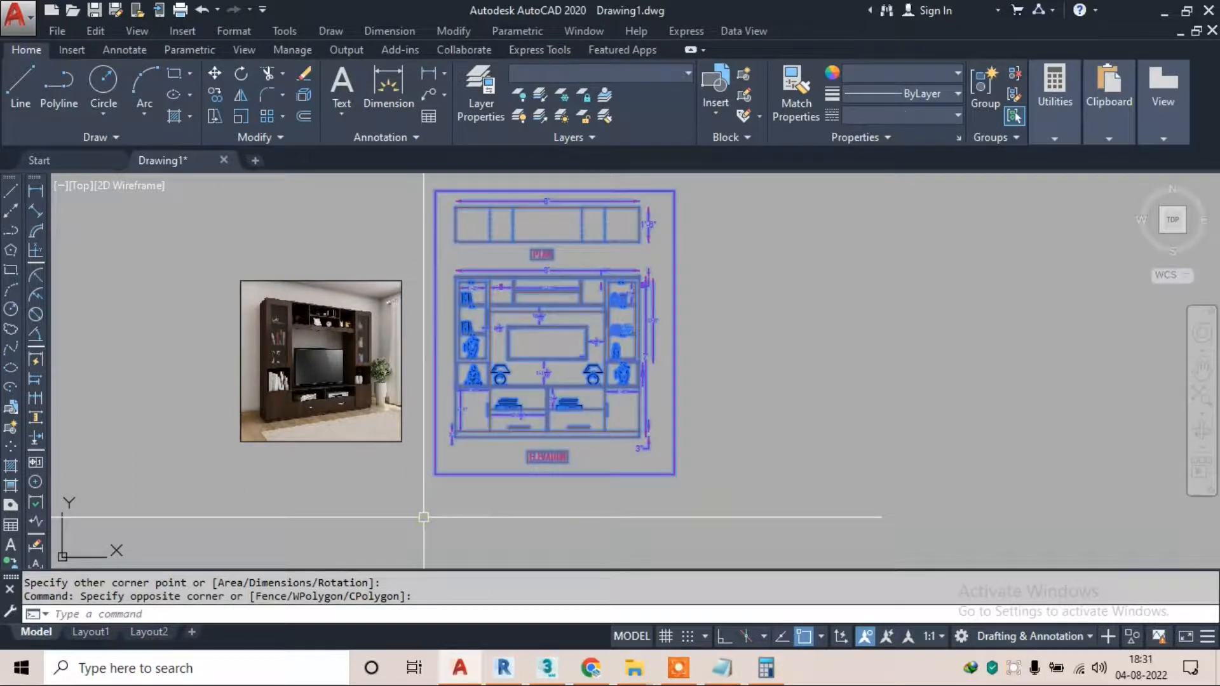
key(Return)
click(511, 365)
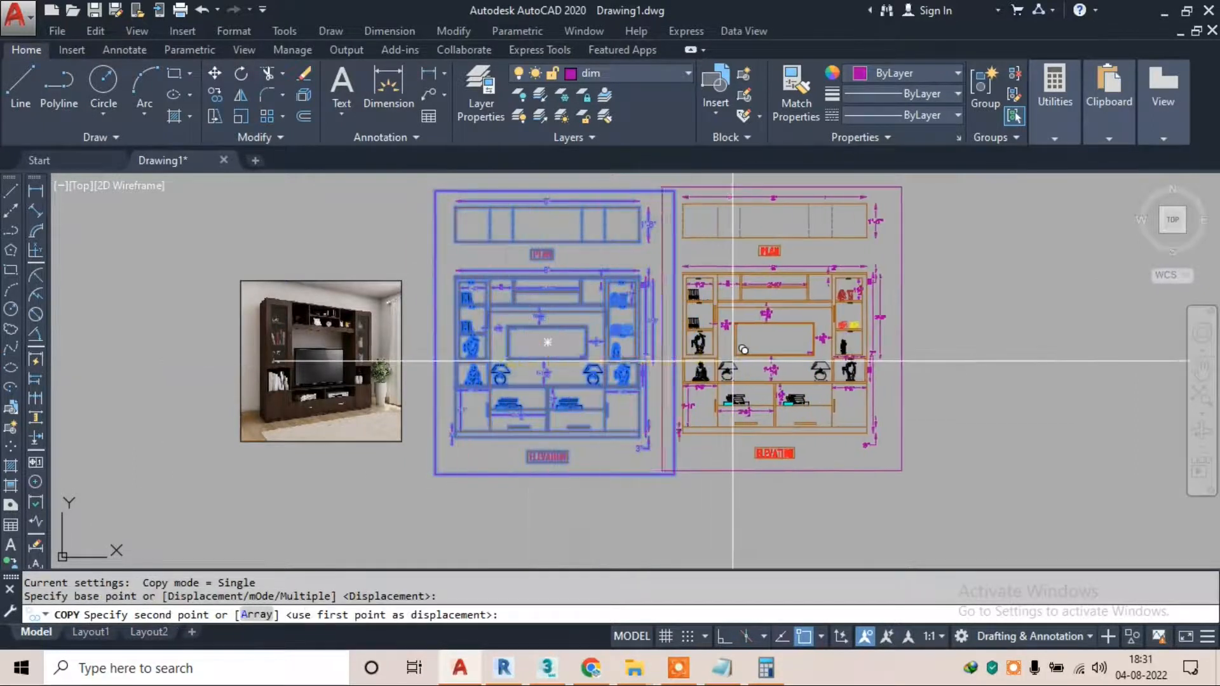
click(781, 364)
key(Escape)
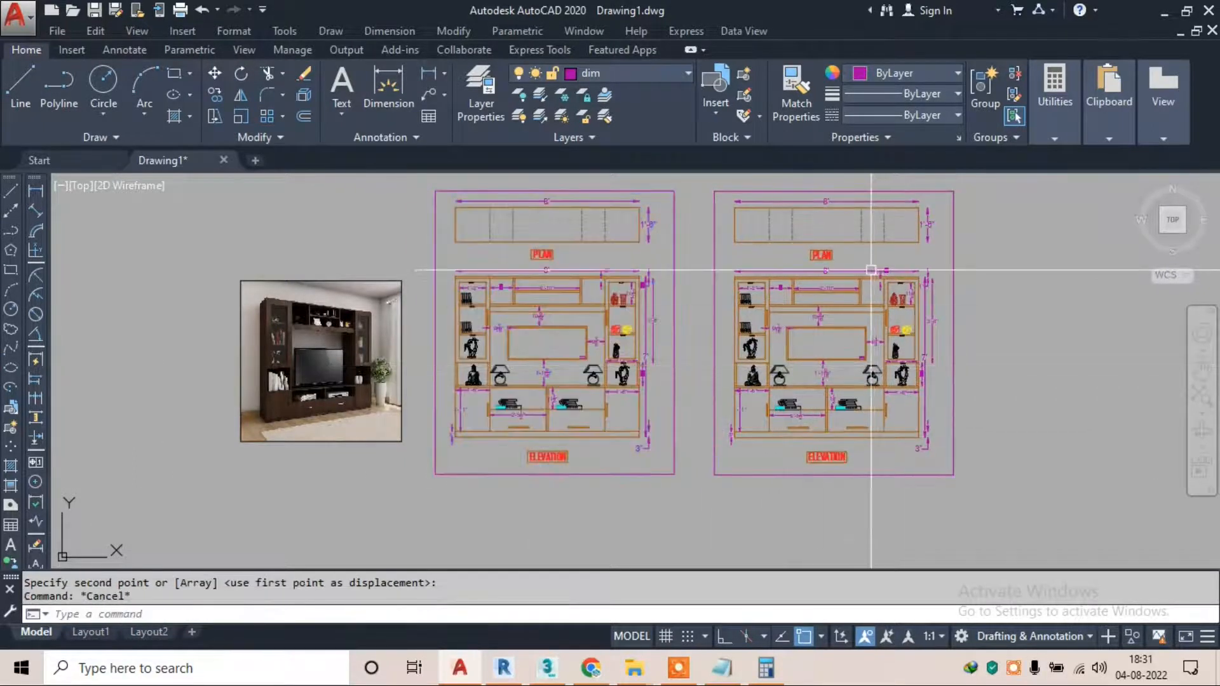
Change the "ELEVATION" title under the copied front view to "SECTION"
scroll(838, 455, up, 2)
middle_drag(789, 554, 714, 417)
scroll(713, 456, up, 4)
click(735, 379)
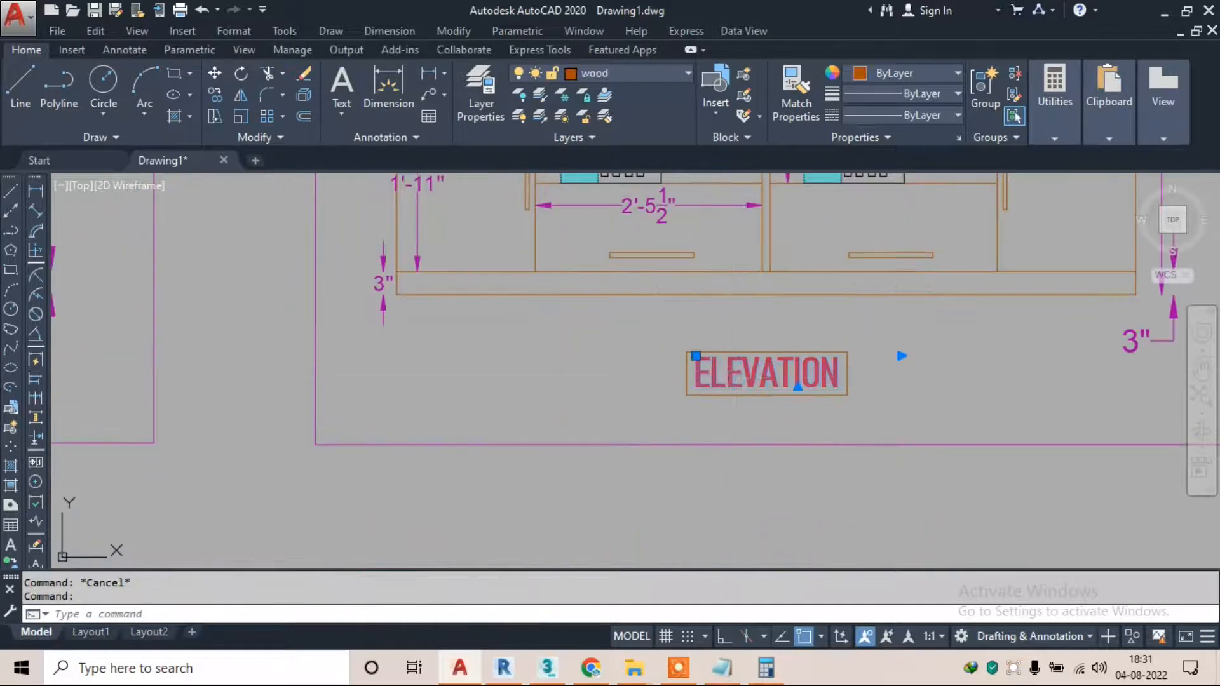
double_click(730, 381)
text(SEC)
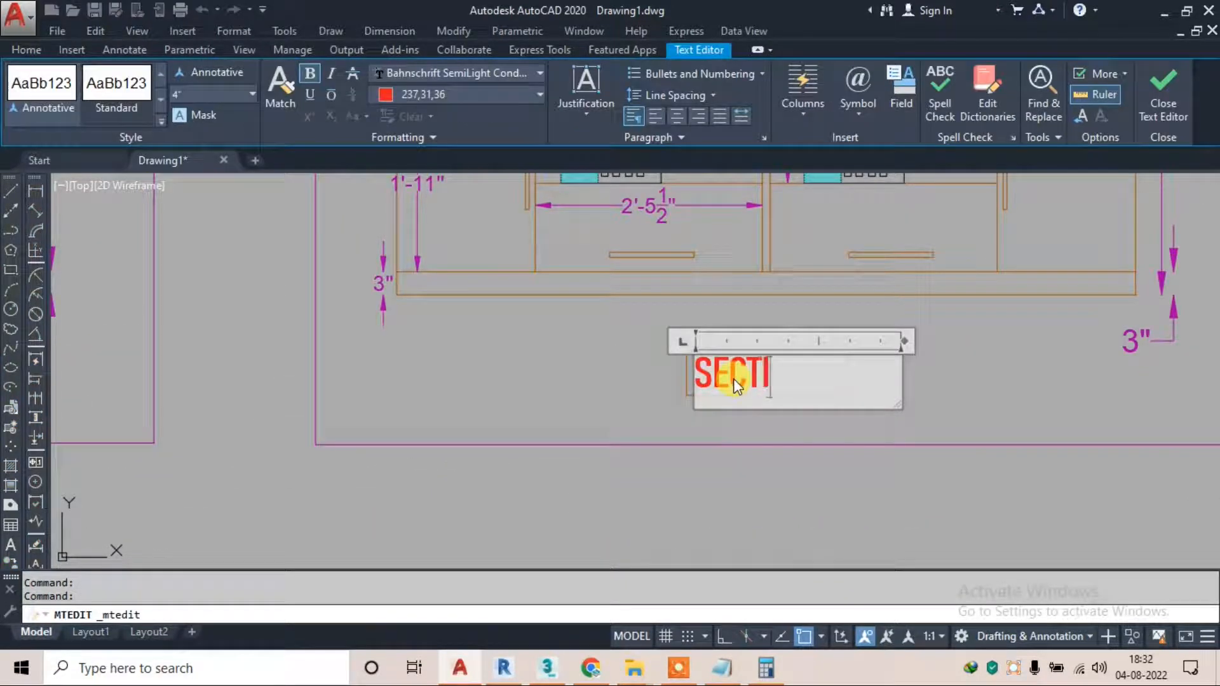
click(630, 379)
scroll(804, 373, up, 2)
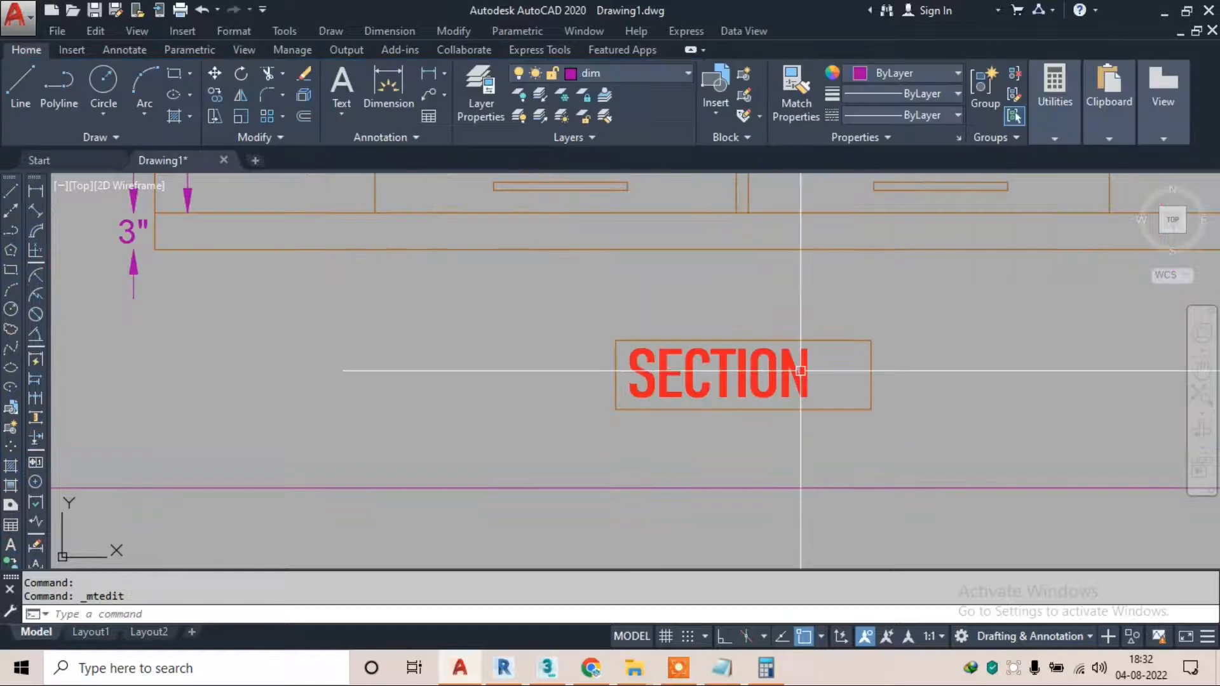
Move the copied plan and its dimensions, without the "PLAN" title, up and to the right outside the copied border
scroll(729, 364, down, 8)
scroll(699, 317, up, 3)
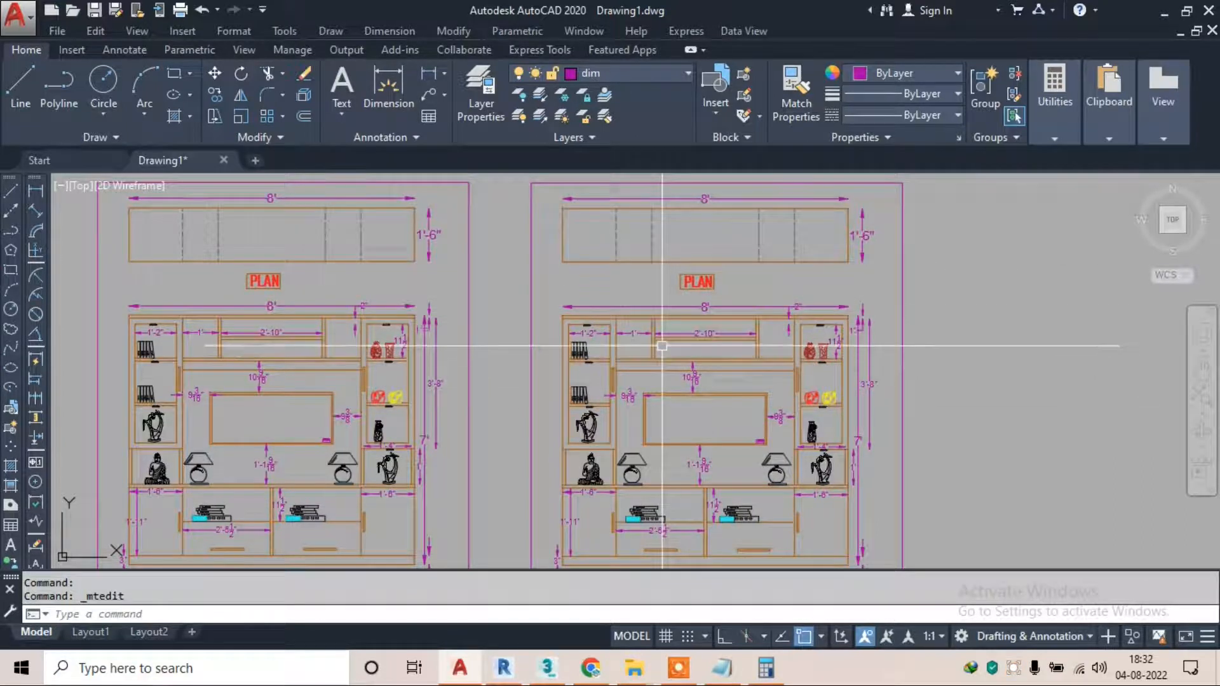
scroll(661, 346, down, 2)
scroll(756, 254, up, 4)
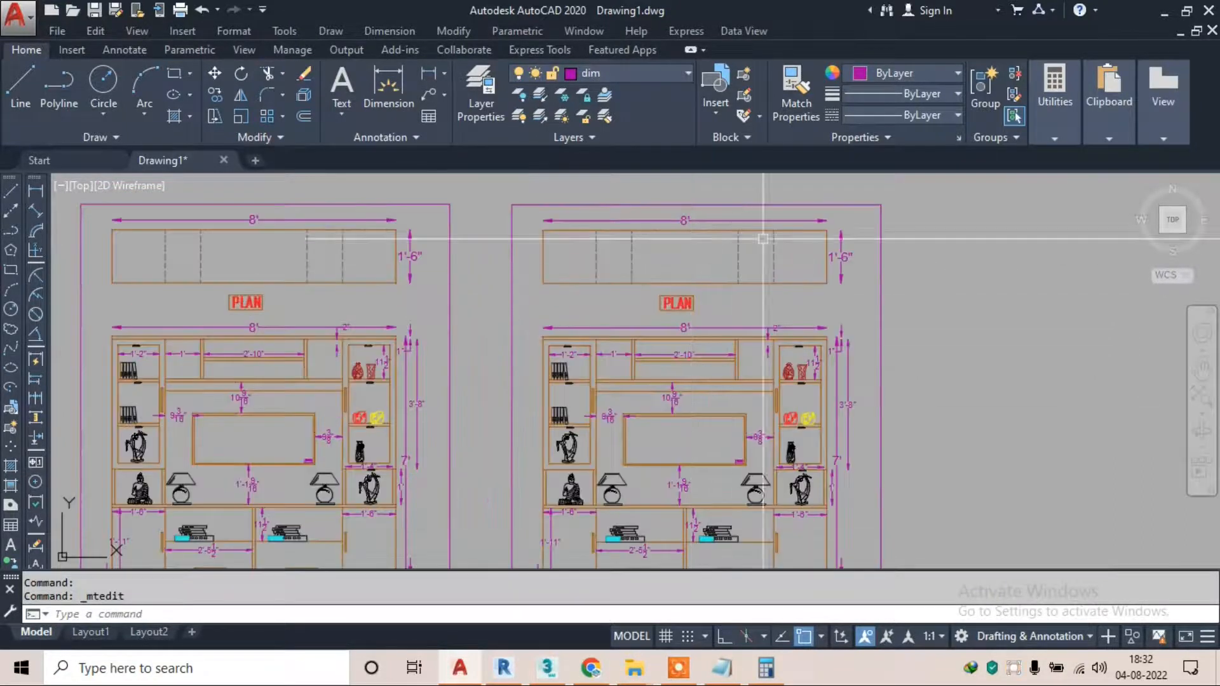
click(931, 209)
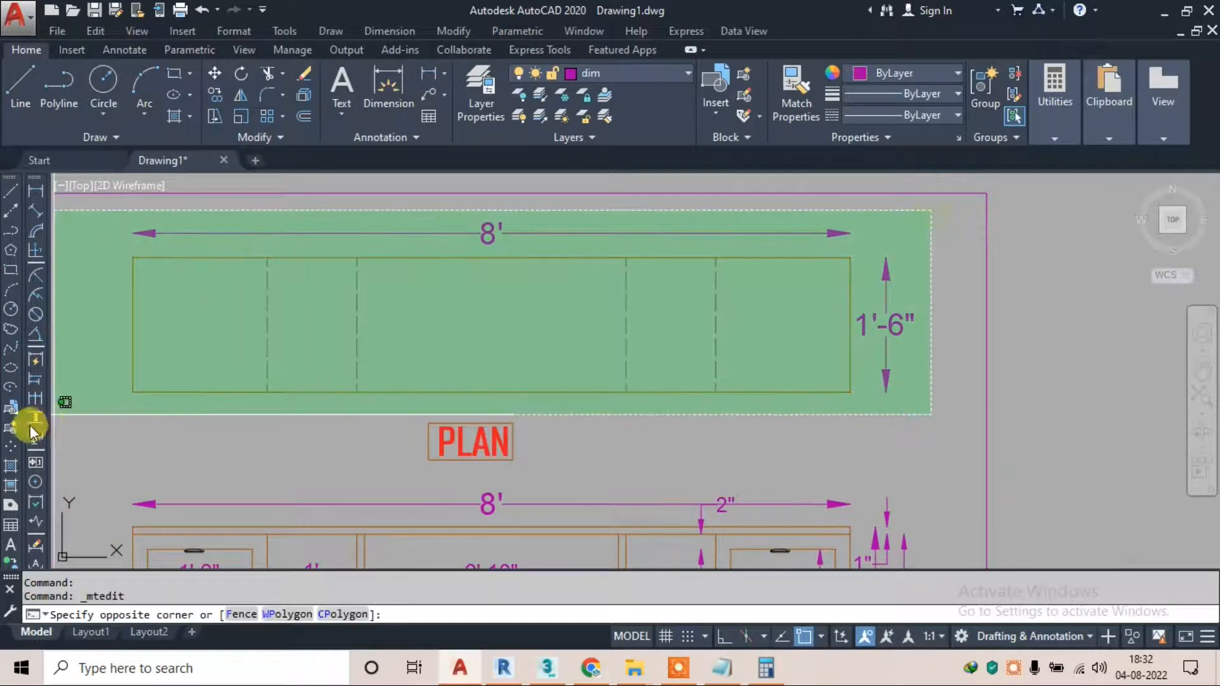
click(102, 407)
text(m)
key(Return)
scroll(408, 357, down, 4)
click(409, 357)
click(687, 234)
key(Escape)
Erase the overall width and depth dimensions from the moved plan copy
scroll(780, 183, up, 4)
click(613, 248)
text(e)
key(Return)
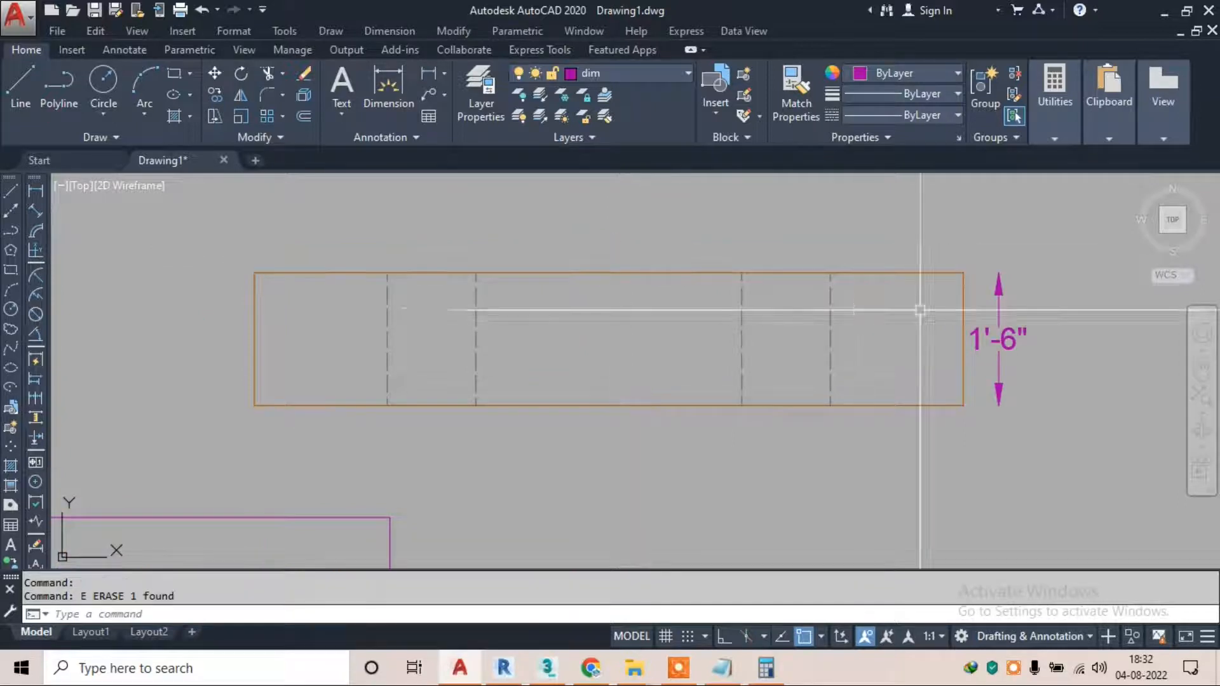
click(1004, 335)
text(e)
key(Return)
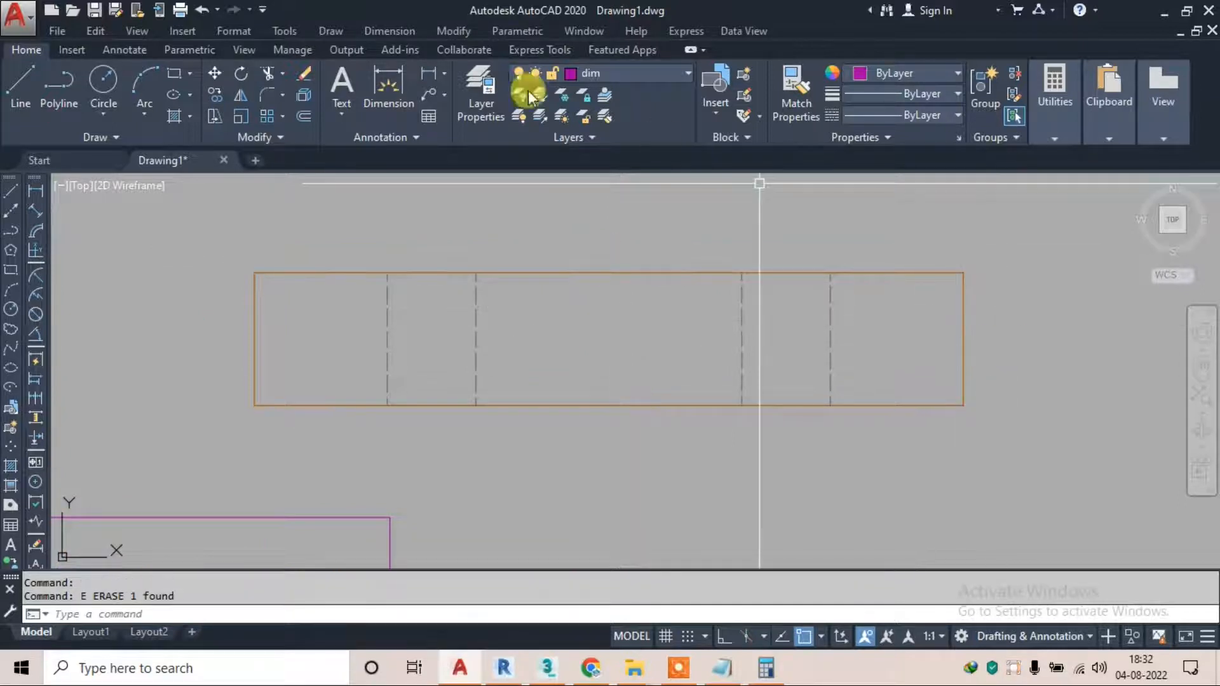
With ortho mode on, draw a vertical section line through the plan just right of its centre, with both short ends turned right
click(26, 83)
click(683, 205)
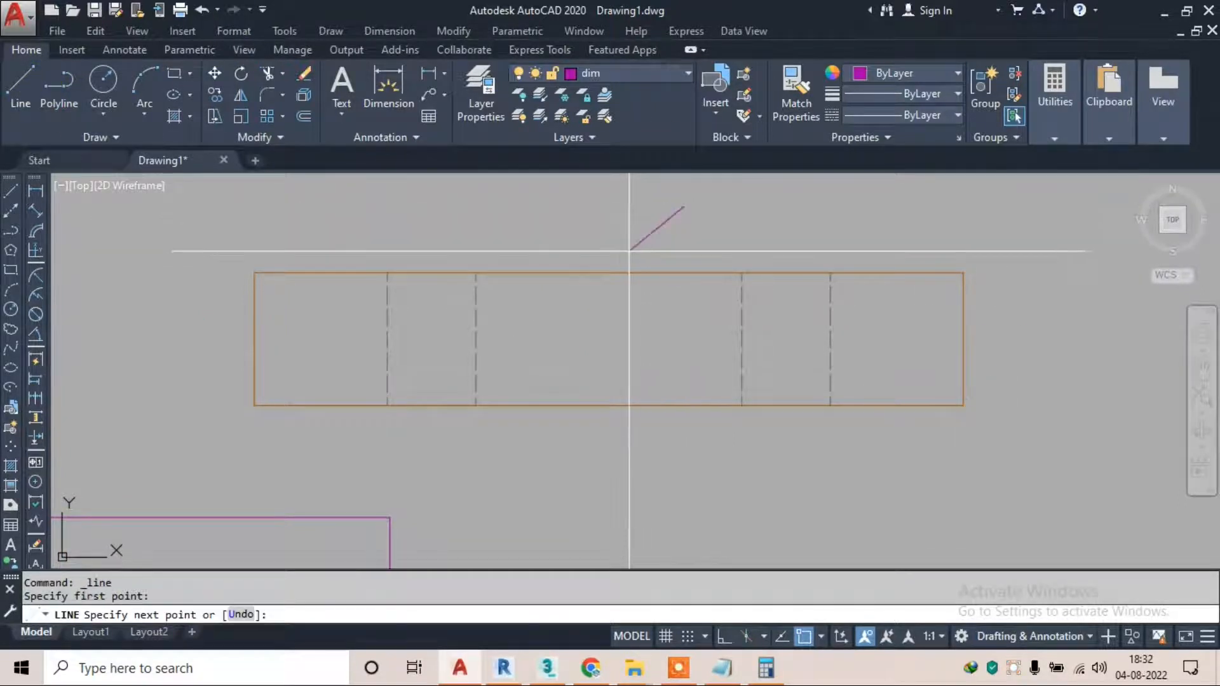
click(724, 637)
click(637, 207)
click(637, 493)
key(Escape)
Draw a horizontal section line across the upper half of the plan, extending past both sides with short ends turned upward
scroll(594, 334, down, 2)
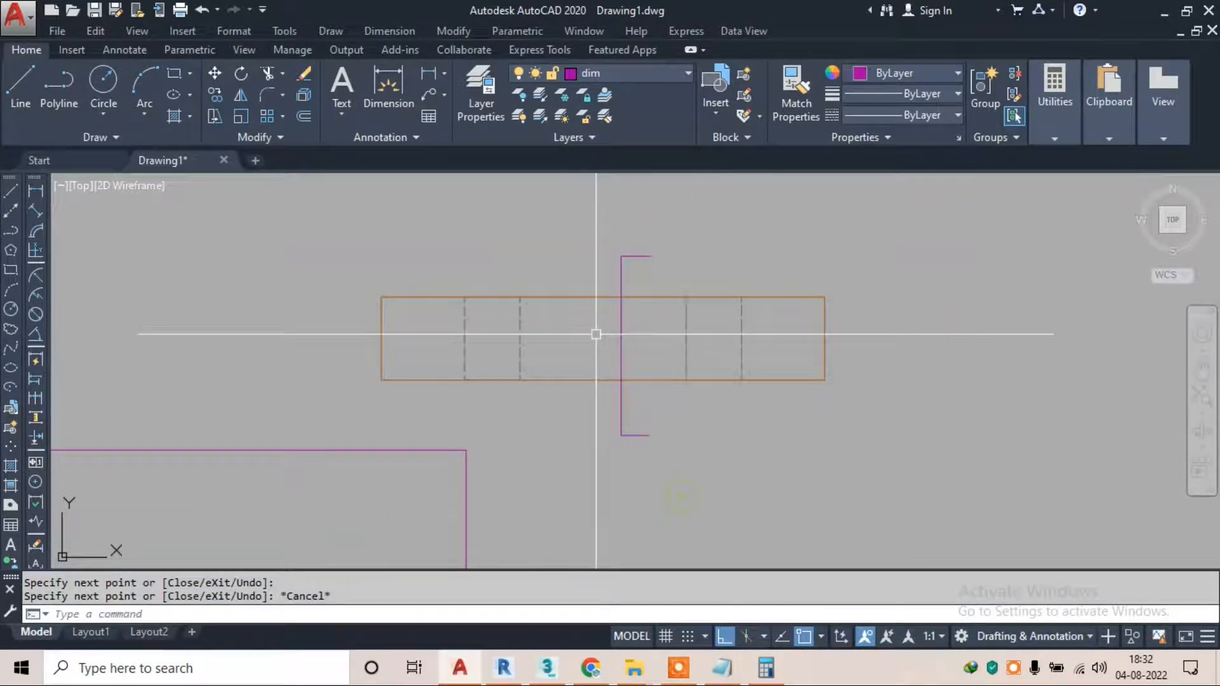
key(Return)
click(336, 301)
click(337, 330)
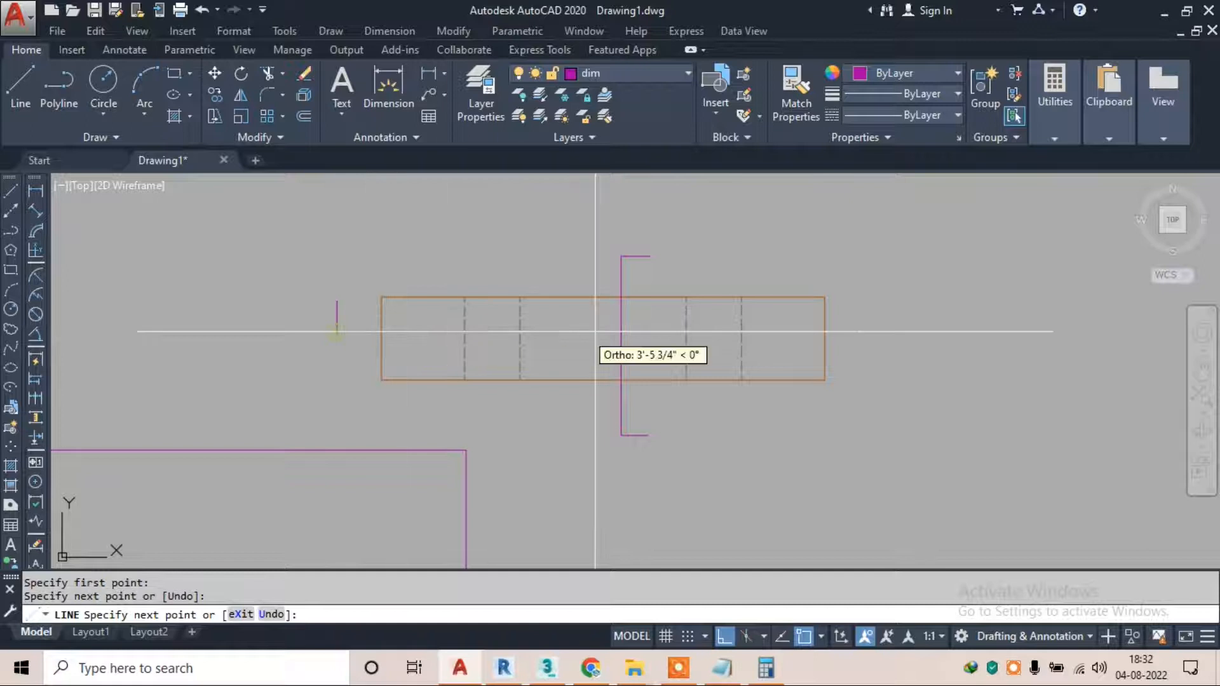
click(871, 331)
click(871, 295)
key(Escape)
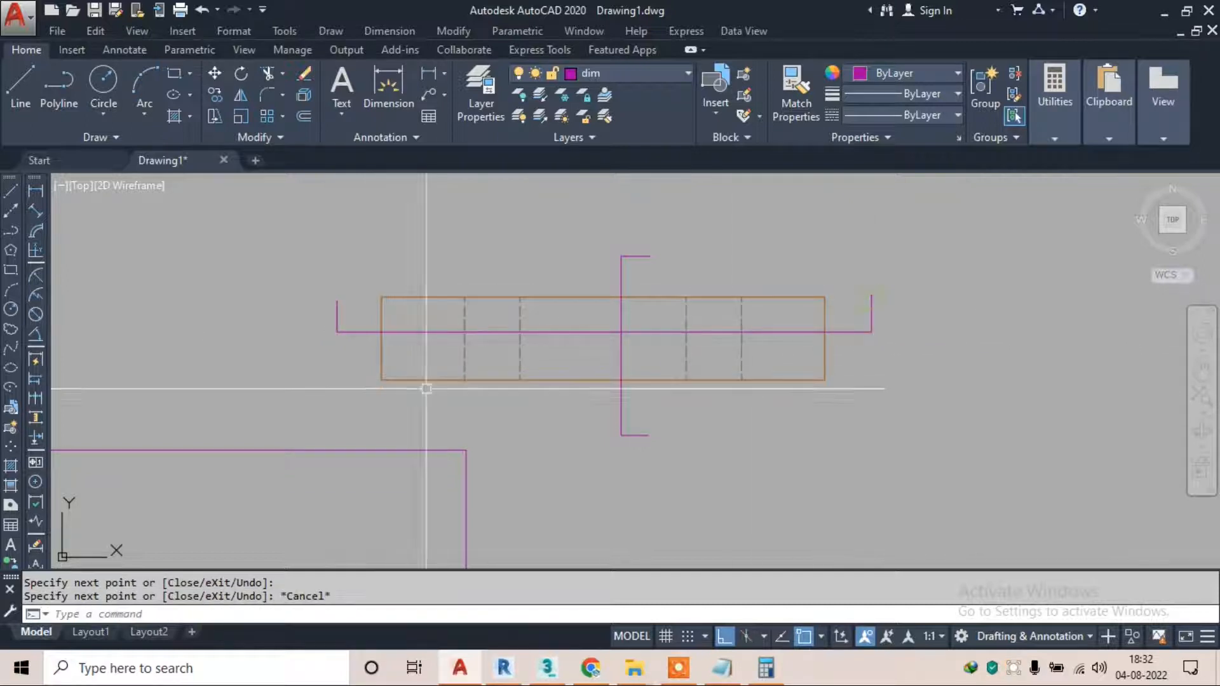
Draw a second horizontal section line across the plan's lower half, with short ends turned downward beyond both sides
key(Return)
click(351, 397)
click(351, 360)
click(865, 360)
click(870, 382)
key(Escape)
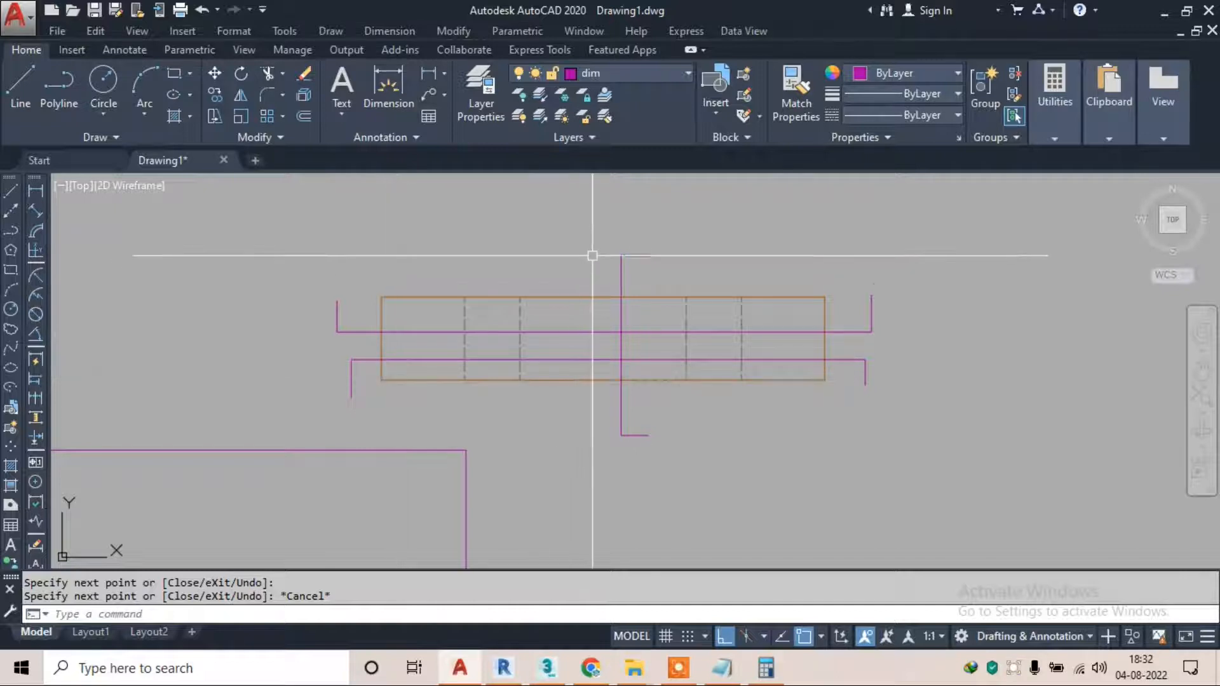
Draw a second vertical section line through the plan, left of the first one, with both short ends turned left
click(38, 70)
click(536, 251)
click(561, 251)
click(561, 419)
click(547, 419)
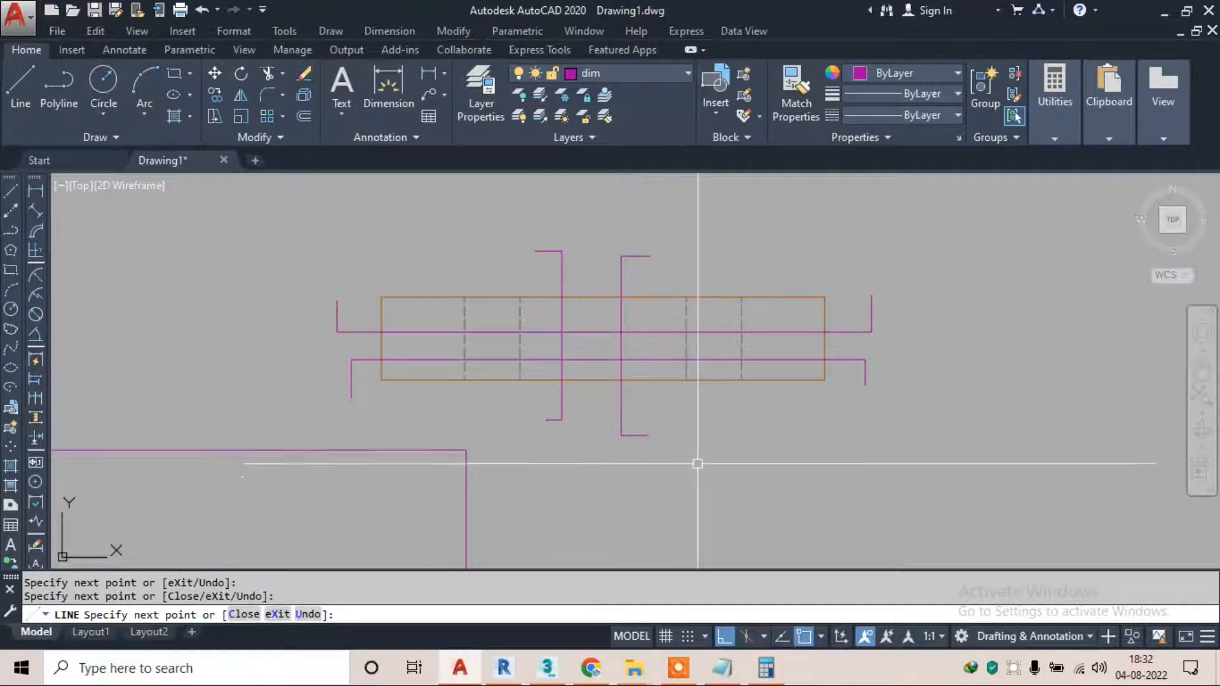
key(Escape)
Examine the section lines on the plan and compare them with the framed elevation and section drawings
scroll(696, 340, down, 3)
scroll(686, 322, up, 4)
scroll(662, 266, down, 5)
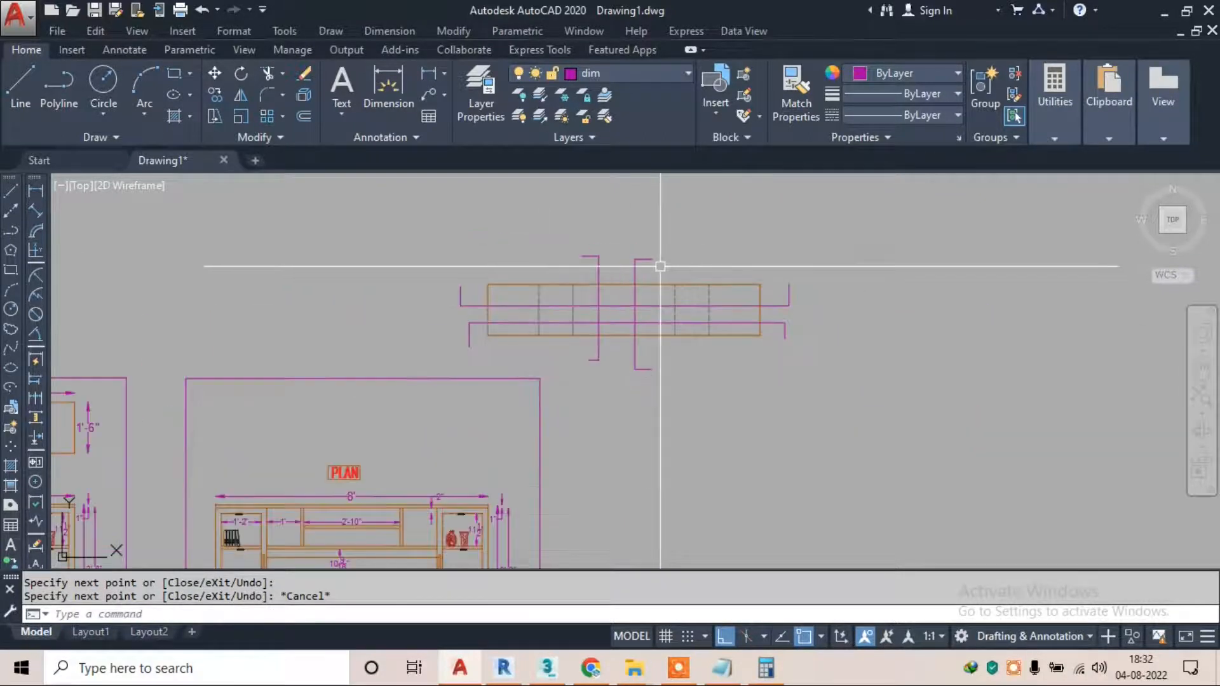
scroll(602, 329, up, 2)
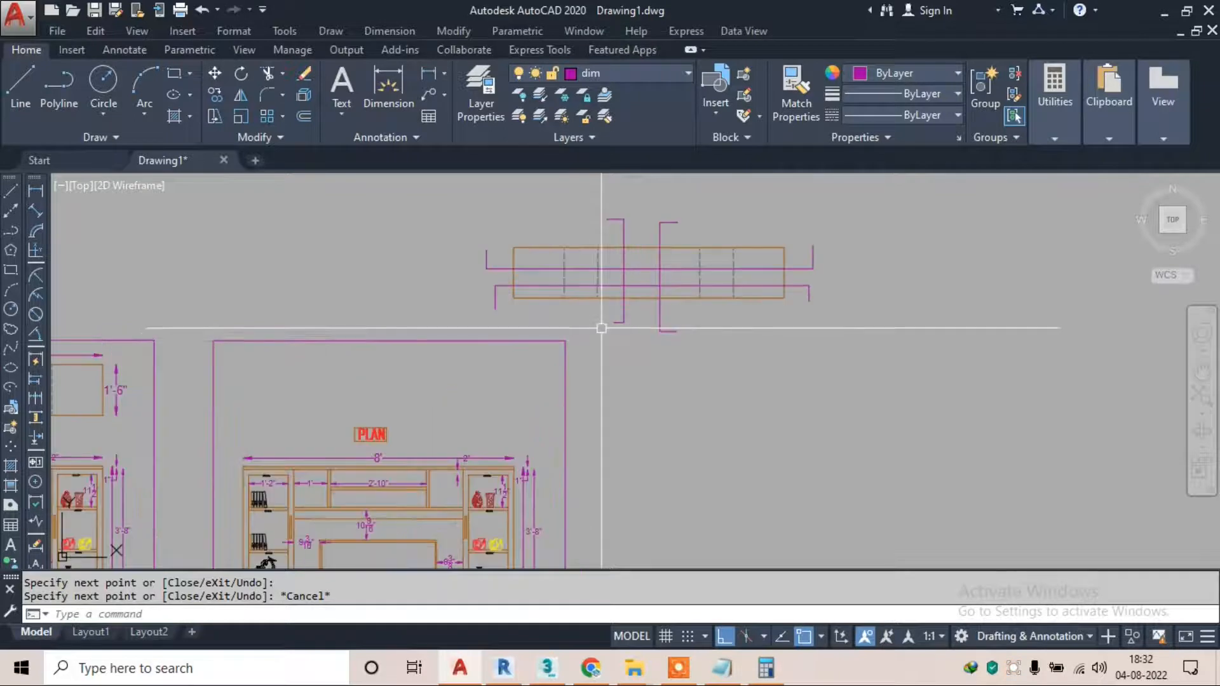
scroll(636, 255, up, 2)
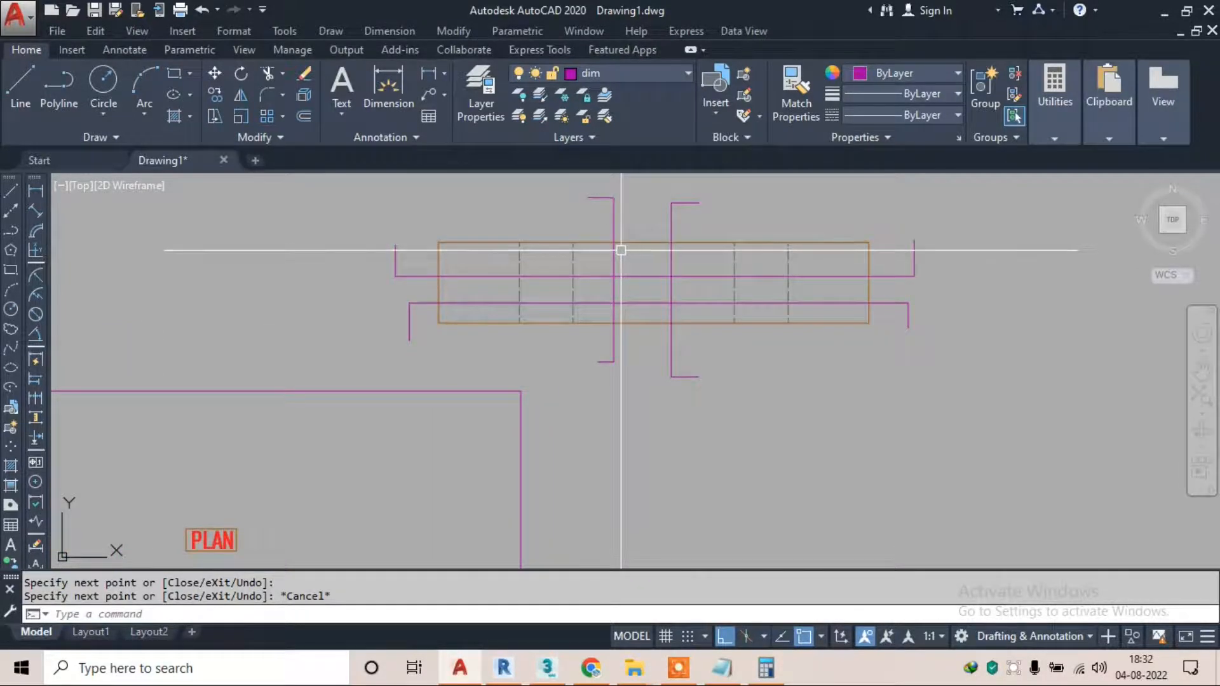
scroll(623, 251, down, 3)
scroll(502, 298, up, 2)
scroll(490, 347, up, 1)
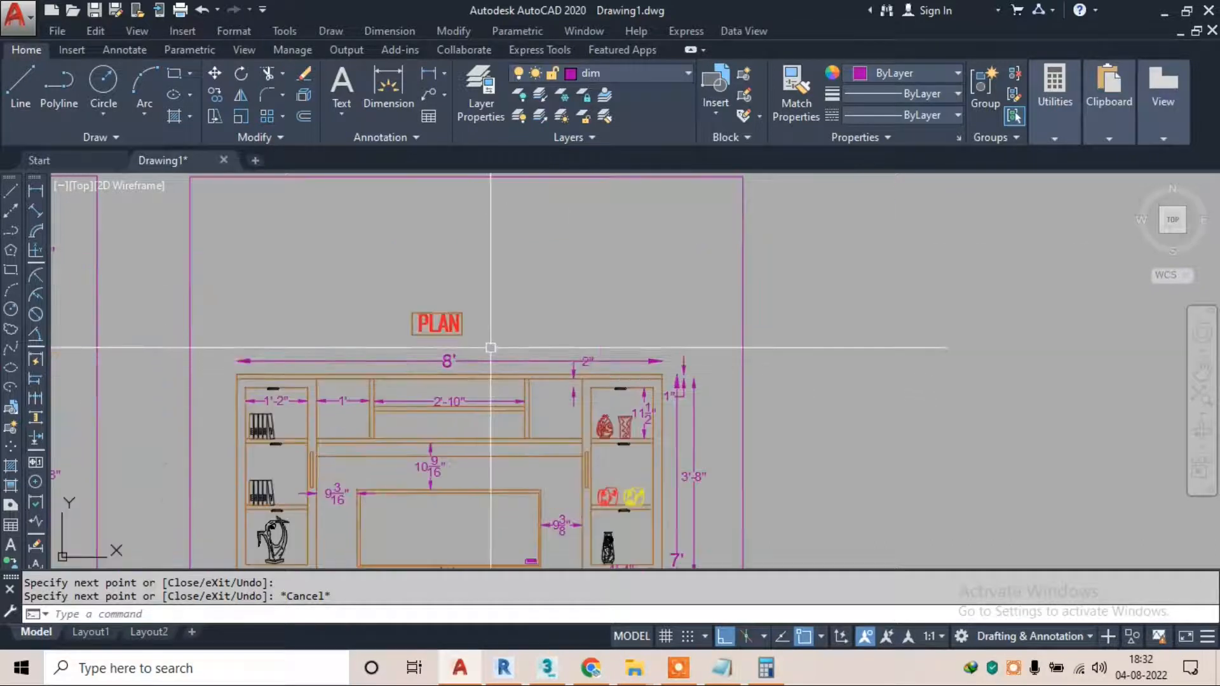
scroll(489, 338, down, 3)
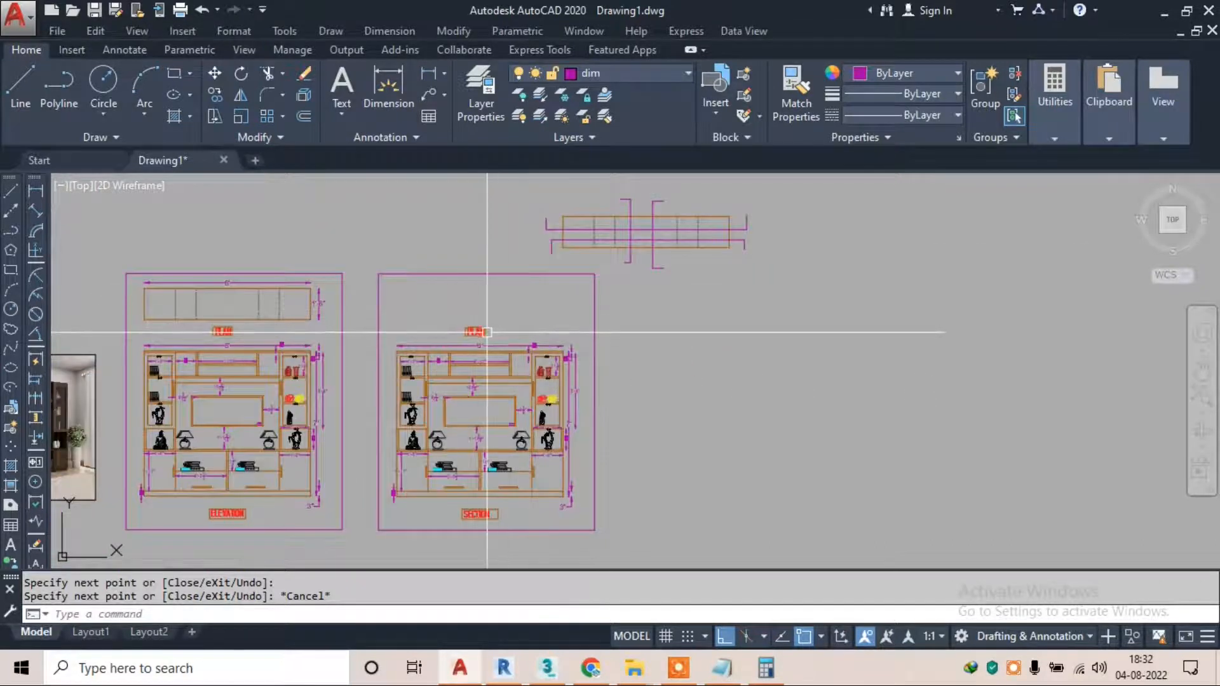
scroll(486, 332, up, 2)
middle_drag(637, 278, 594, 399)
scroll(569, 292, up, 2)
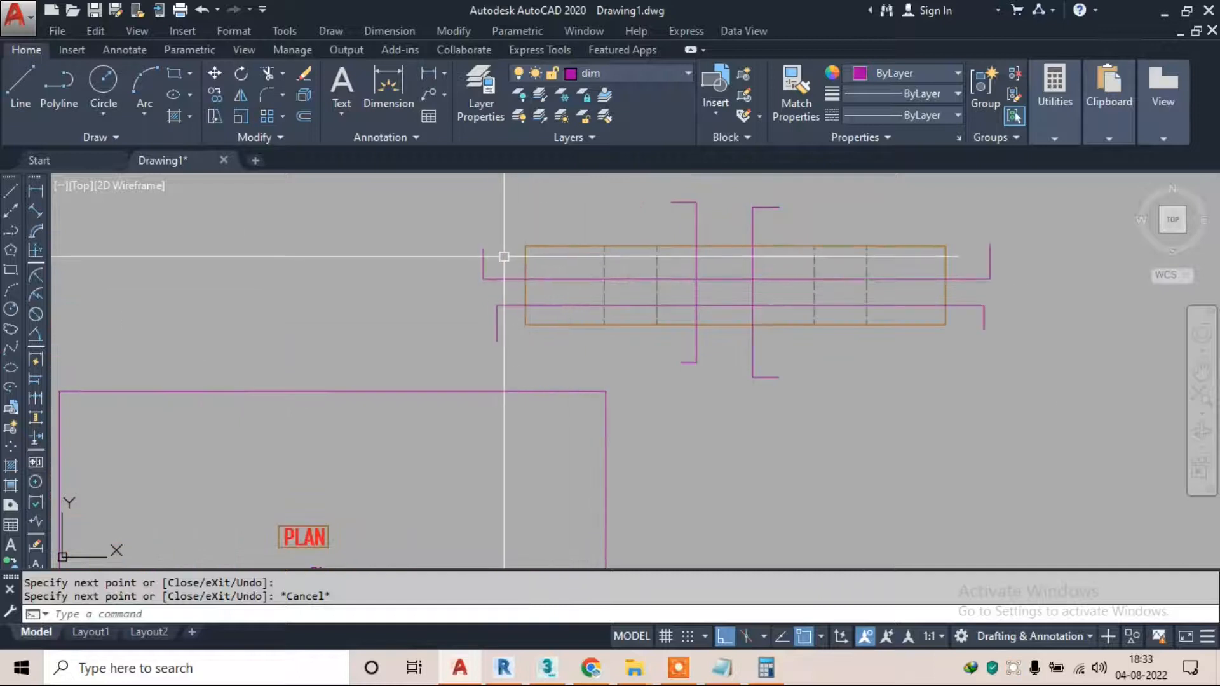
scroll(496, 254, up, 2)
middle_drag(469, 250, 368, 264)
scroll(544, 291, down, 6)
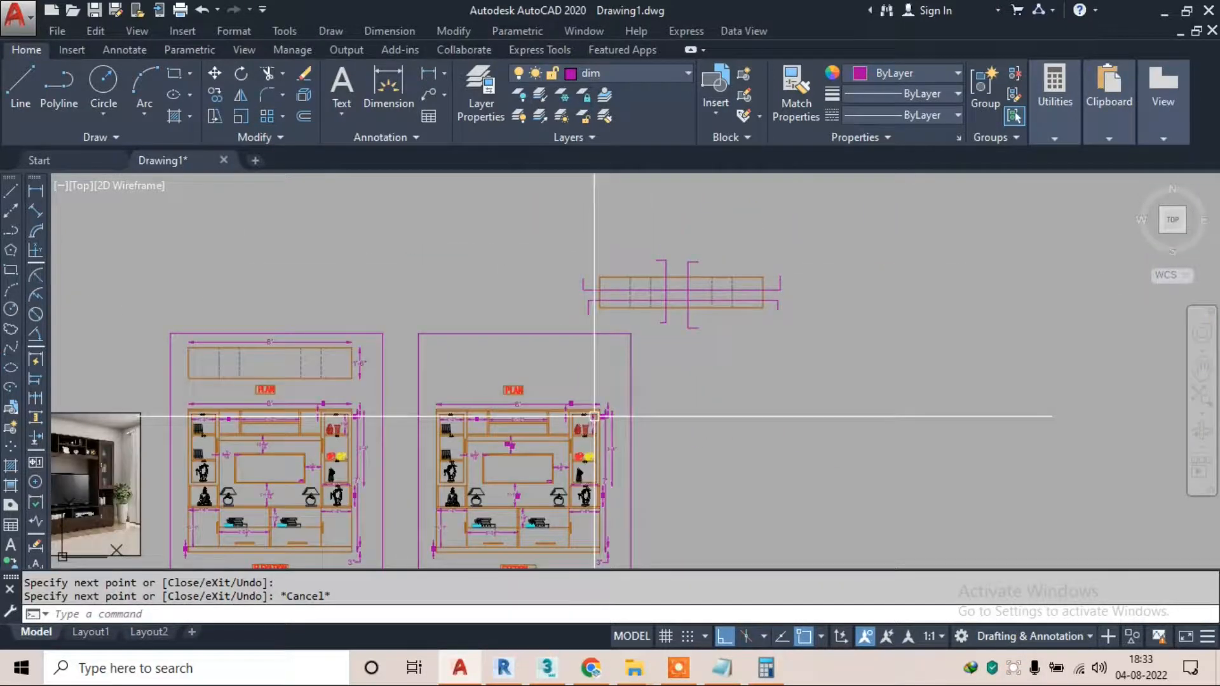
Copy the PLAN label from the framed drawing to just above the left end of the upper horizontal section line
scroll(486, 385, up, 6)
click(485, 385)
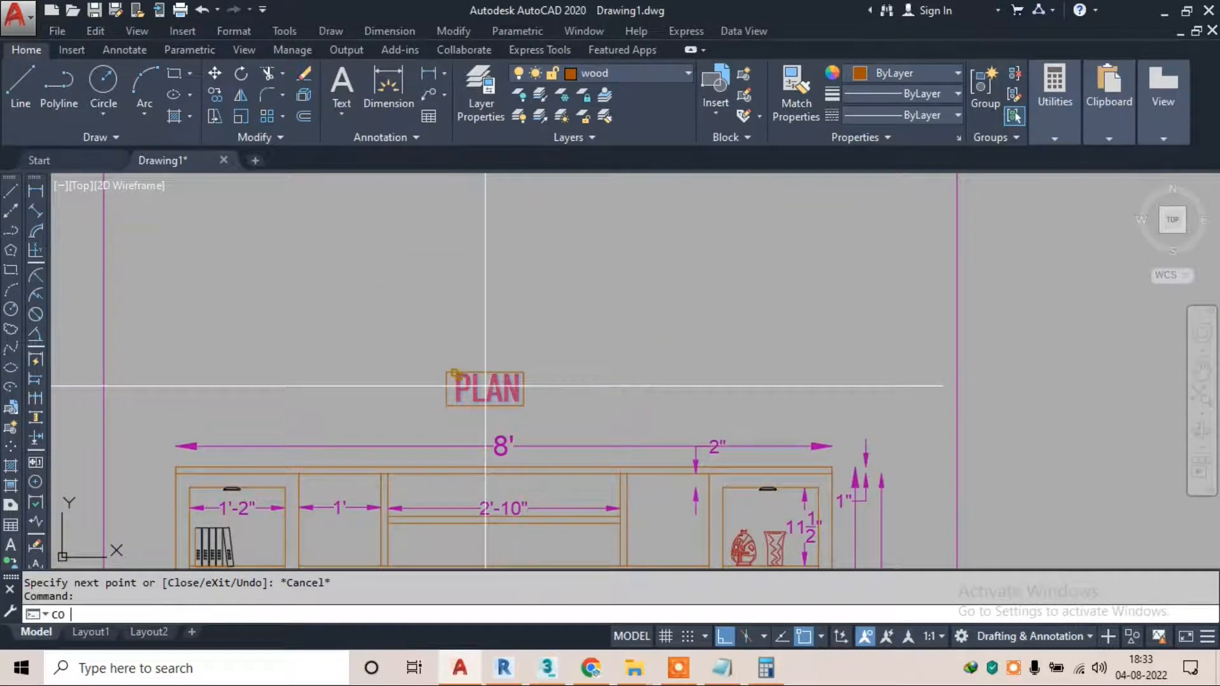
text(co)
key(Return)
click(486, 386)
scroll(668, 267, down, 3)
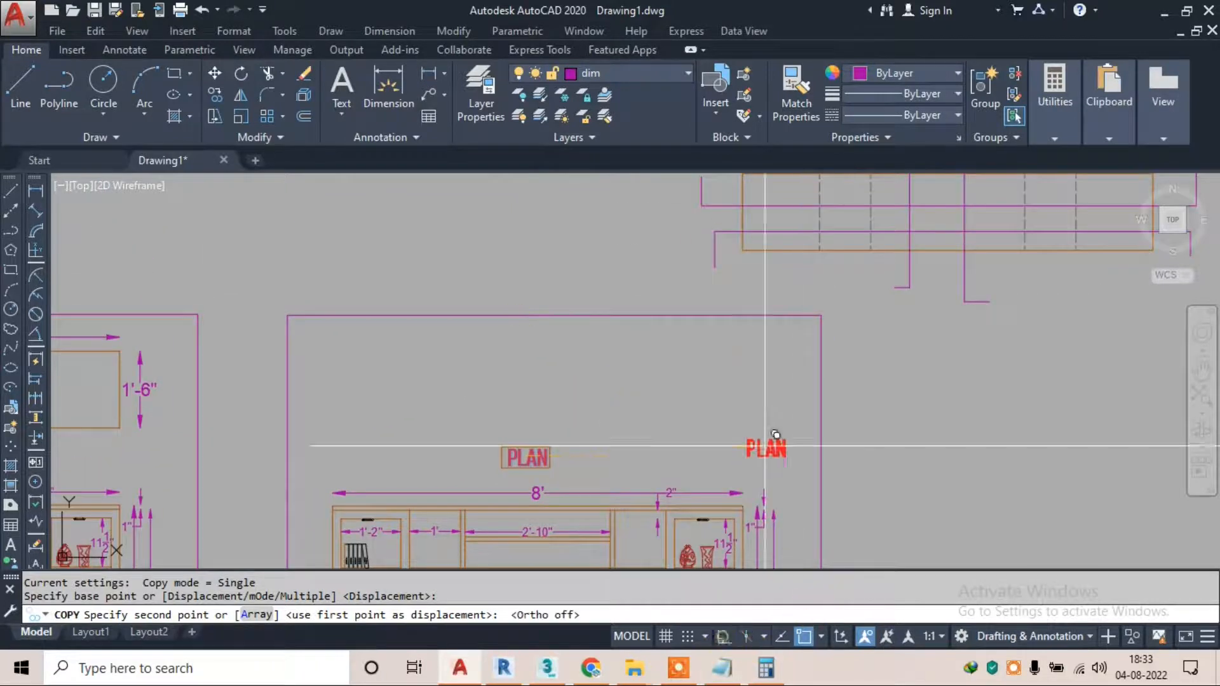
middle_drag(704, 190, 616, 303)
scroll(613, 246, up, 4)
key(Escape)
click(608, 325)
key(Escape)
scroll(592, 334, down, 5)
scroll(507, 397, up, 5)
key(Return)
click(507, 397)
scroll(664, 245, down, 4)
scroll(599, 294, up, 6)
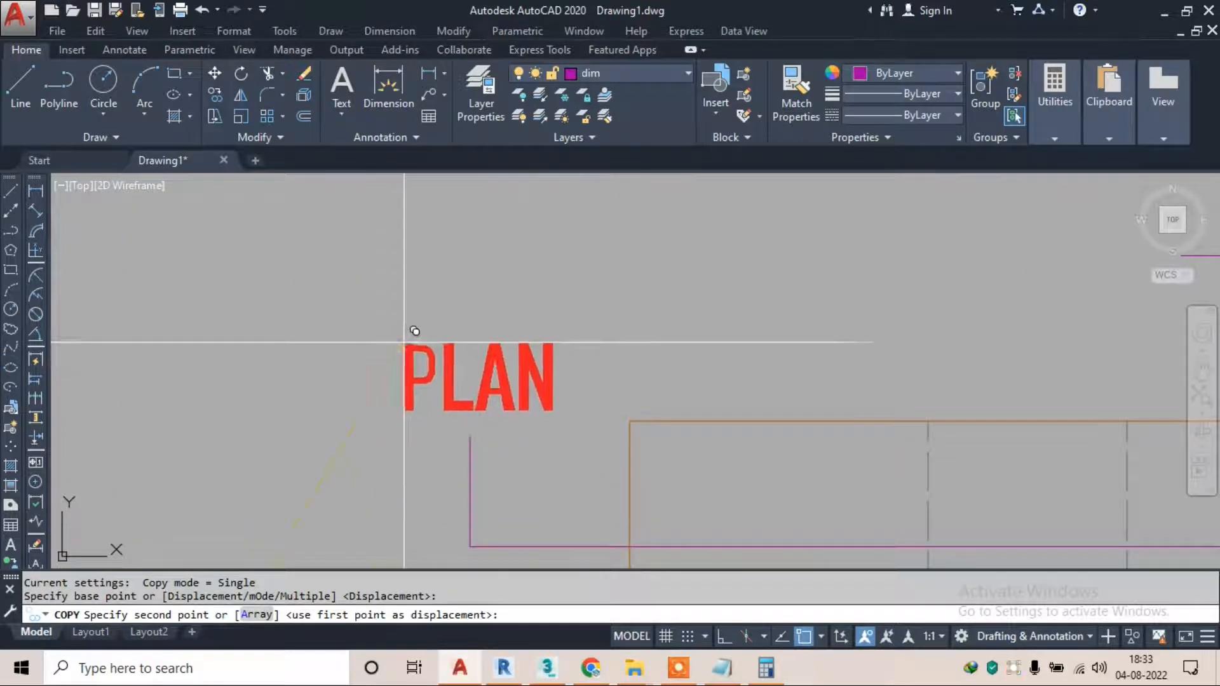
key(Escape)
Change the copied PLAN label at the section line's left end to A
double_click(479, 378)
text(A)
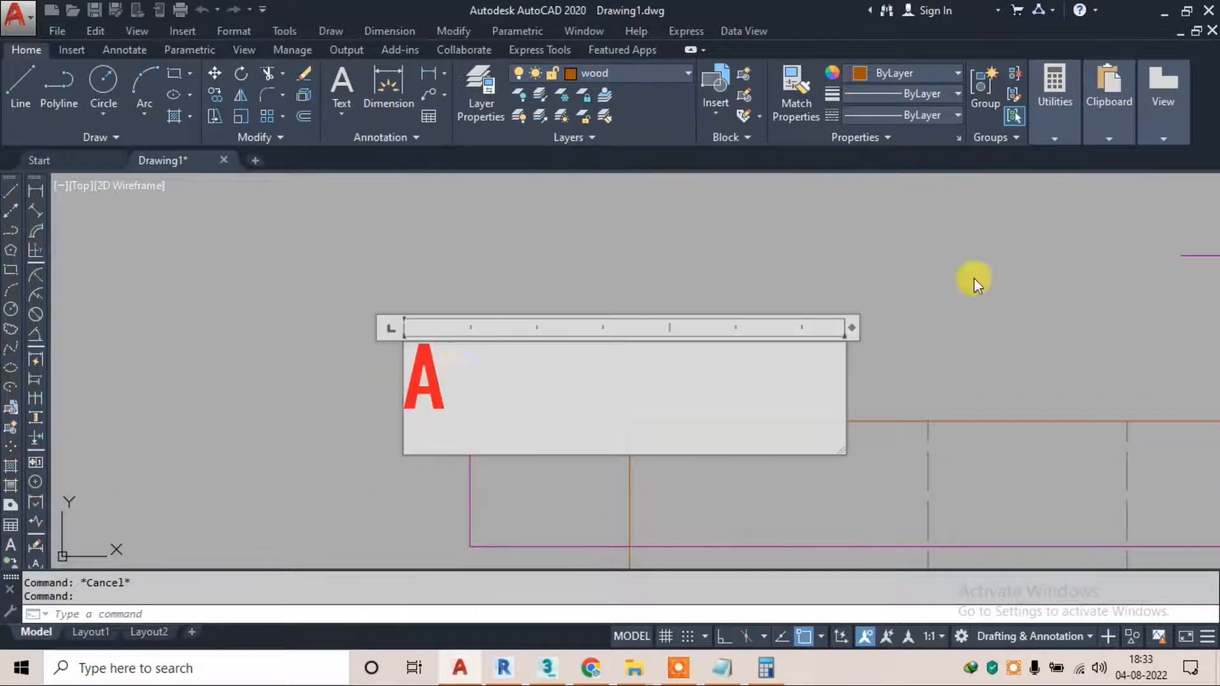
click(1173, 89)
key(Escape)
Move the A label so it sits directly above the left end of the upper horizontal section line
click(440, 346)
click(359, 407)
text(m)
key(Return)
click(404, 408)
click(455, 399)
key(Escape)
Copy the A label to the right end of the upper horizontal section line and change the copy to A'
click(563, 335)
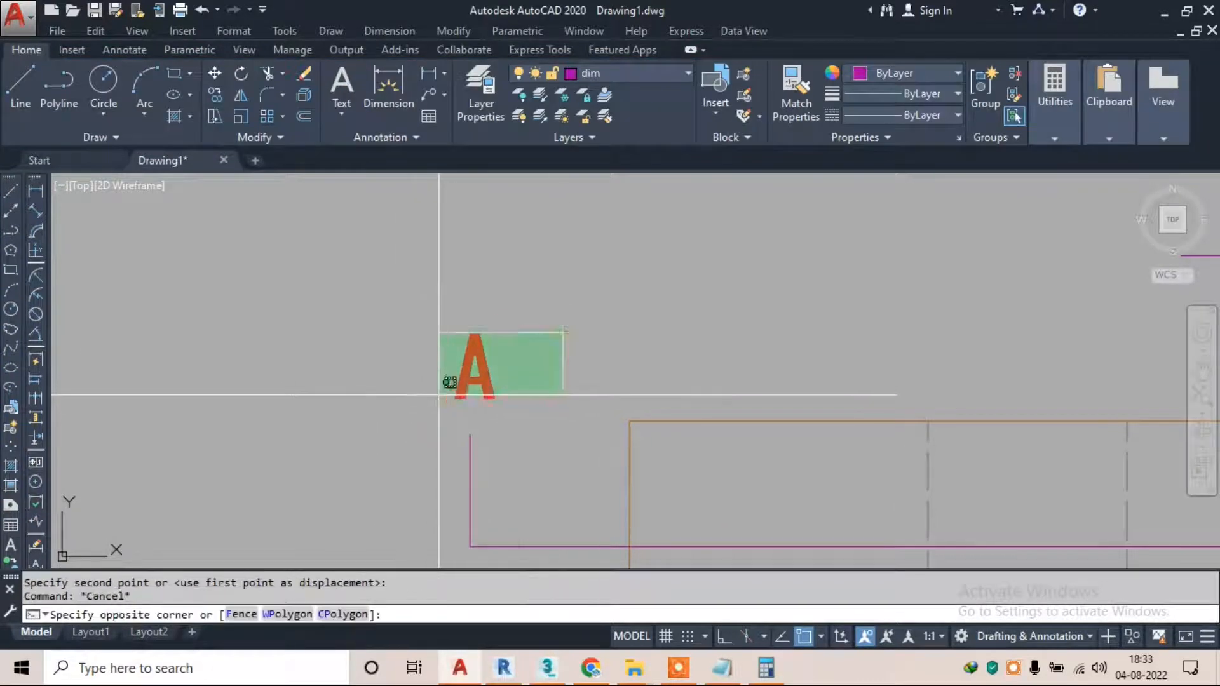
click(439, 395)
text(co)
key(Return)
click(455, 399)
scroll(287, 315, down, 8)
scroll(602, 338, up, 6)
key(Escape)
scroll(625, 298, up, 3)
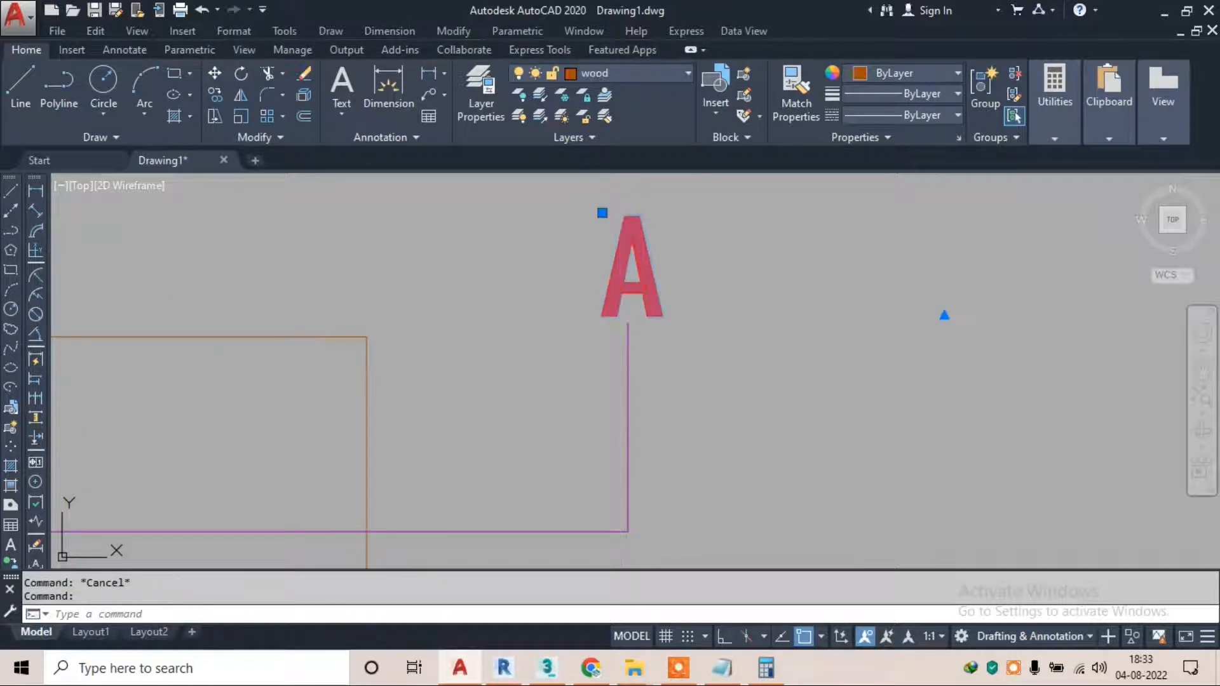
double_click(689, 263)
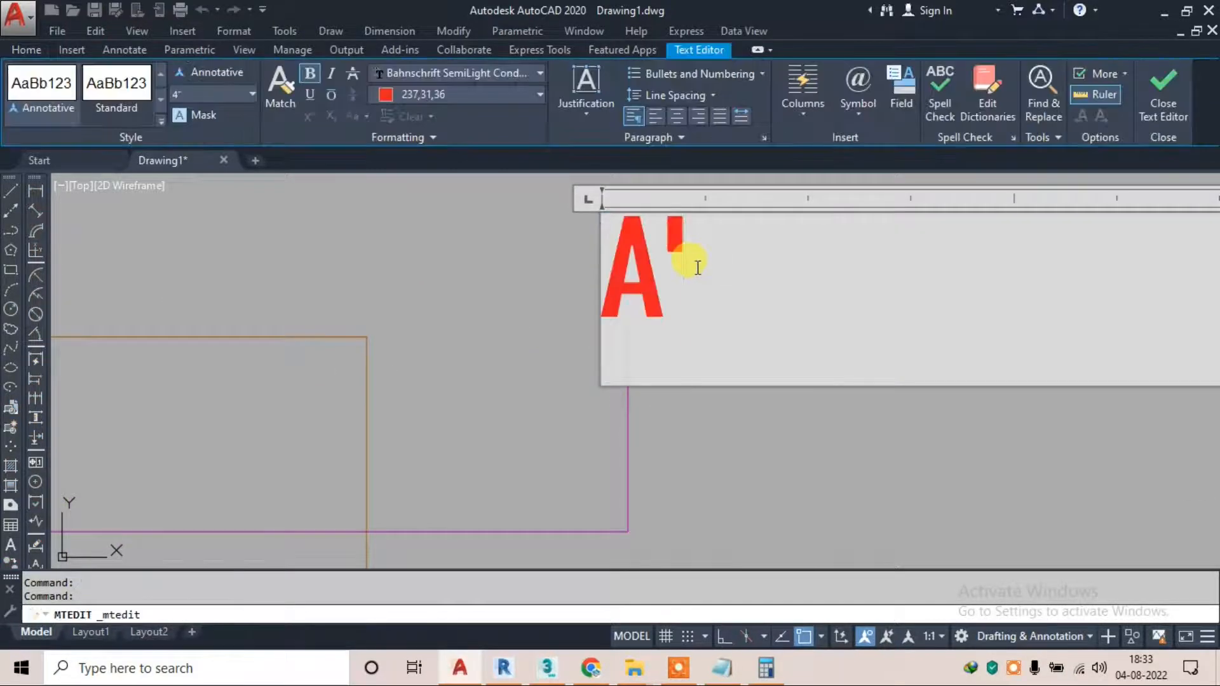
Copy the A and A' labels together down to the ends of the lower horizontal section line
scroll(861, 241, down, 8)
scroll(357, 274, up, 2)
click(343, 248)
click(1059, 247)
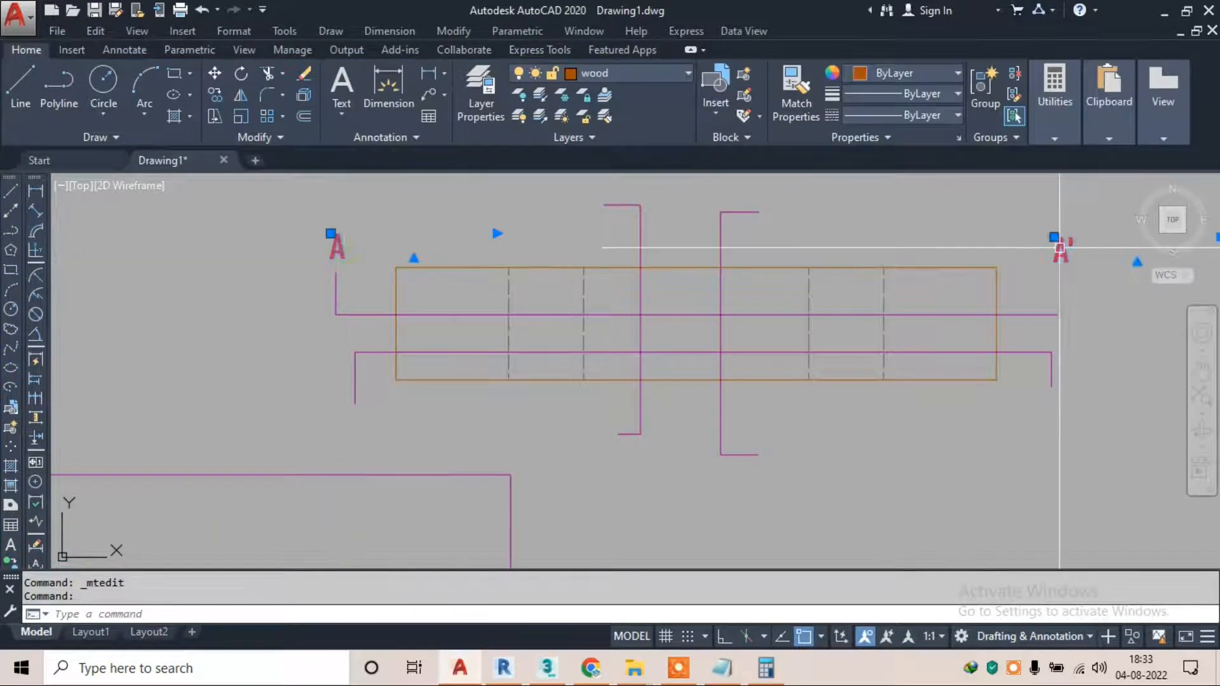
text(co)
key(Return)
click(1059, 237)
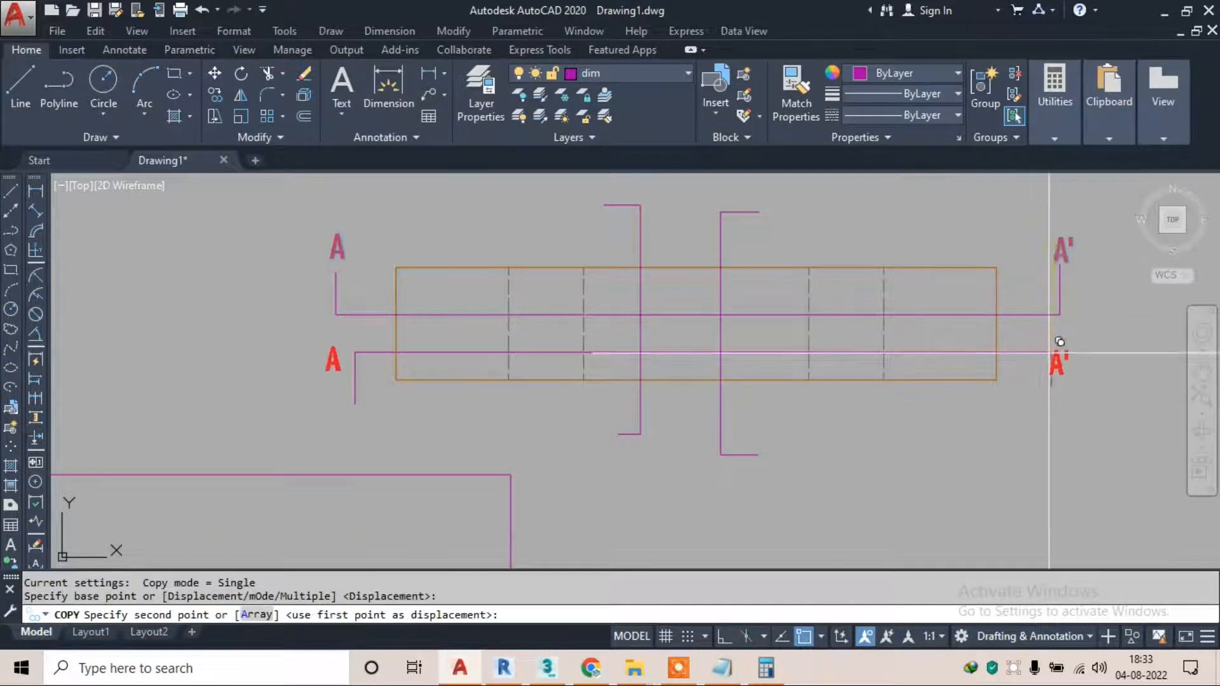
key(Escape)
Change the label at the lower horizontal section line's left end to B
scroll(311, 417, up, 4)
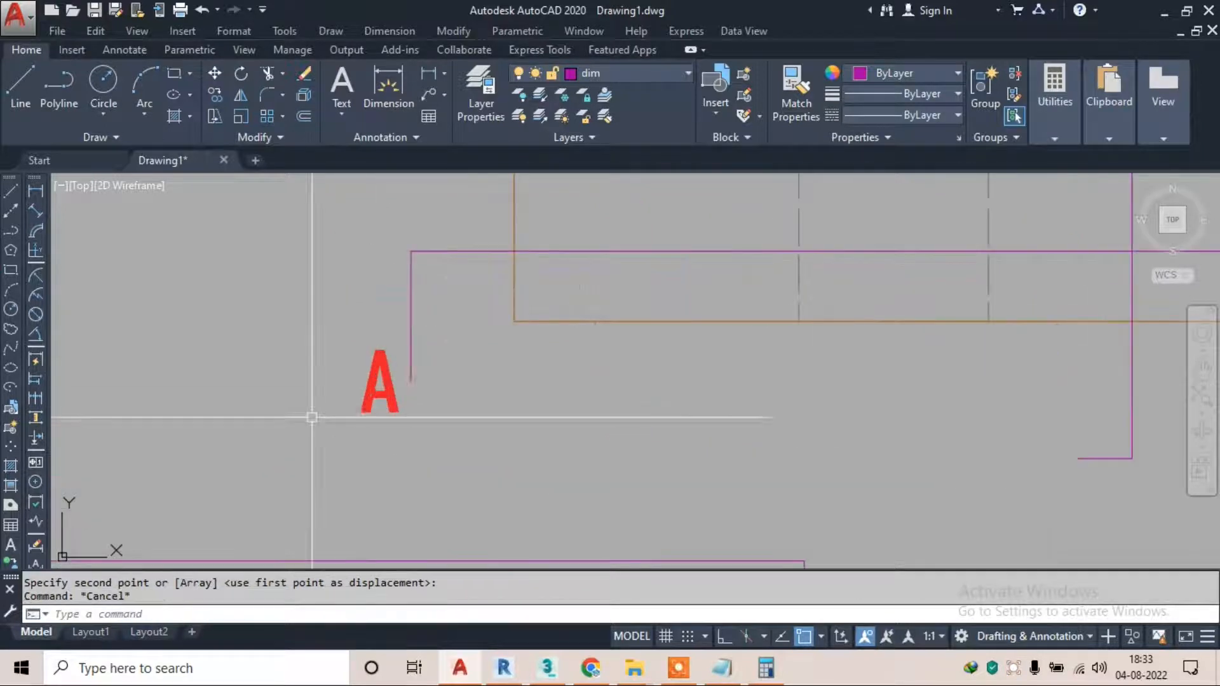
click(359, 392)
key(Escape)
double_click(367, 389)
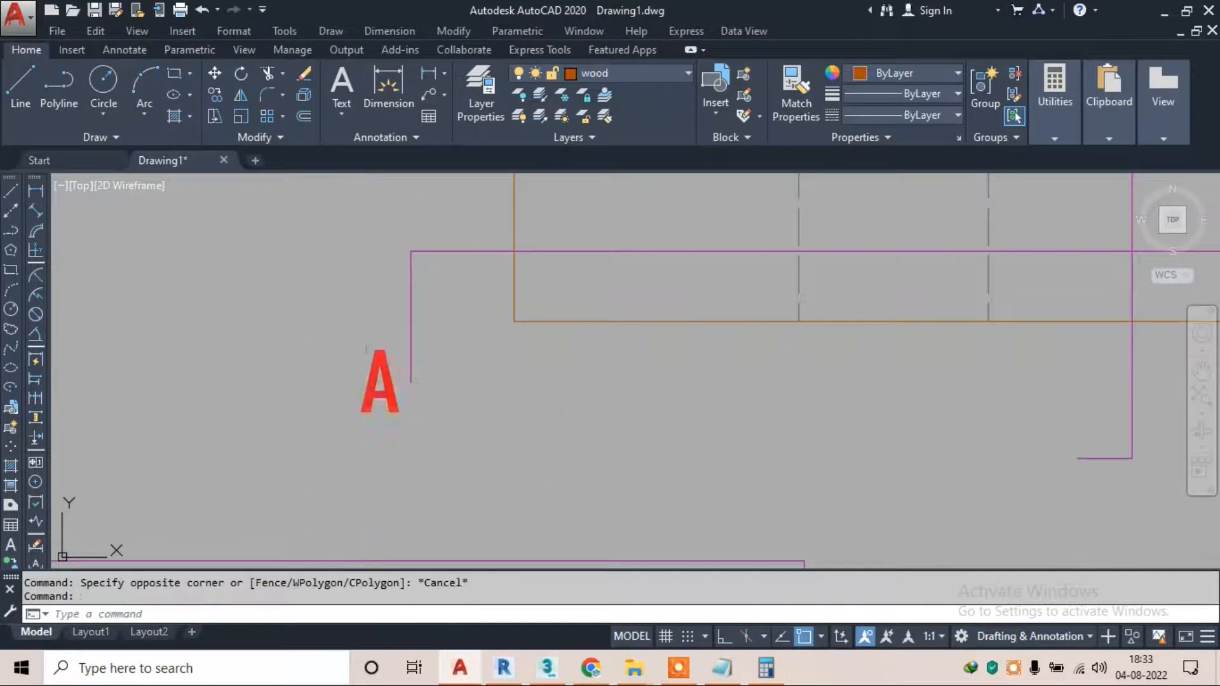
drag(451, 383, 278, 382)
text(B)
click(912, 391)
Change the label at the lower horizontal section line's right end to B'
scroll(418, 330, down, 5)
middle_drag(907, 327, 523, 324)
scroll(733, 337, up, 6)
double_click(734, 396)
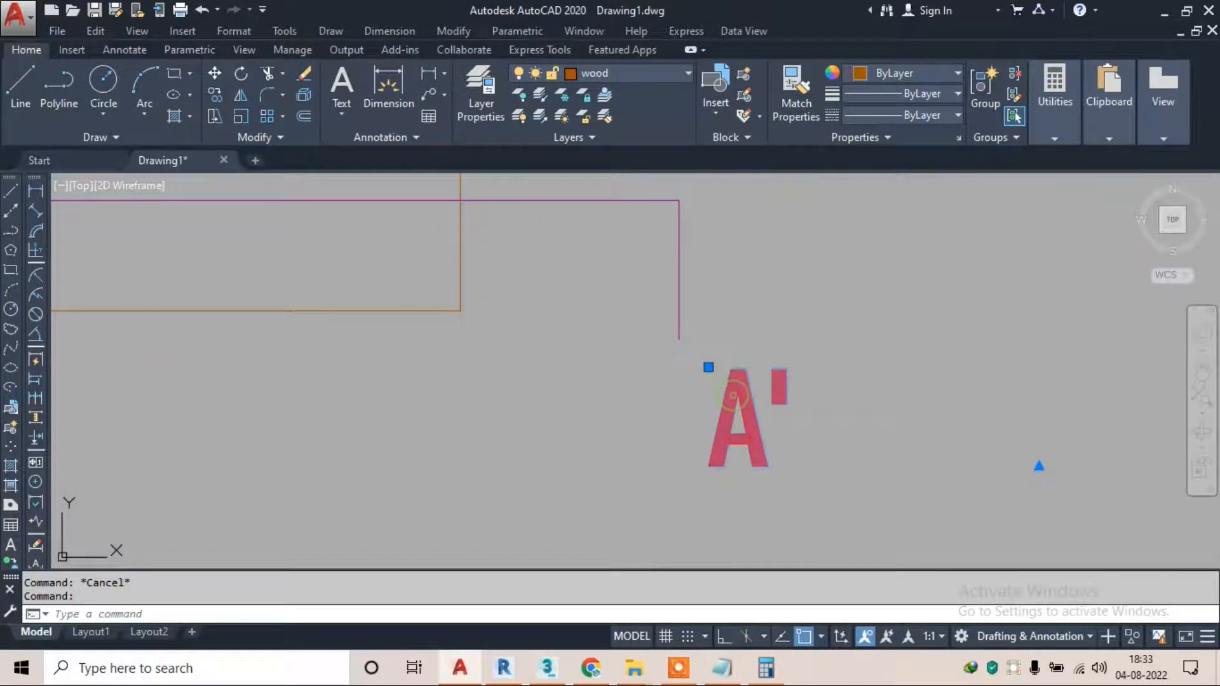
drag(765, 400, 674, 418)
text(B)
click(781, 293)
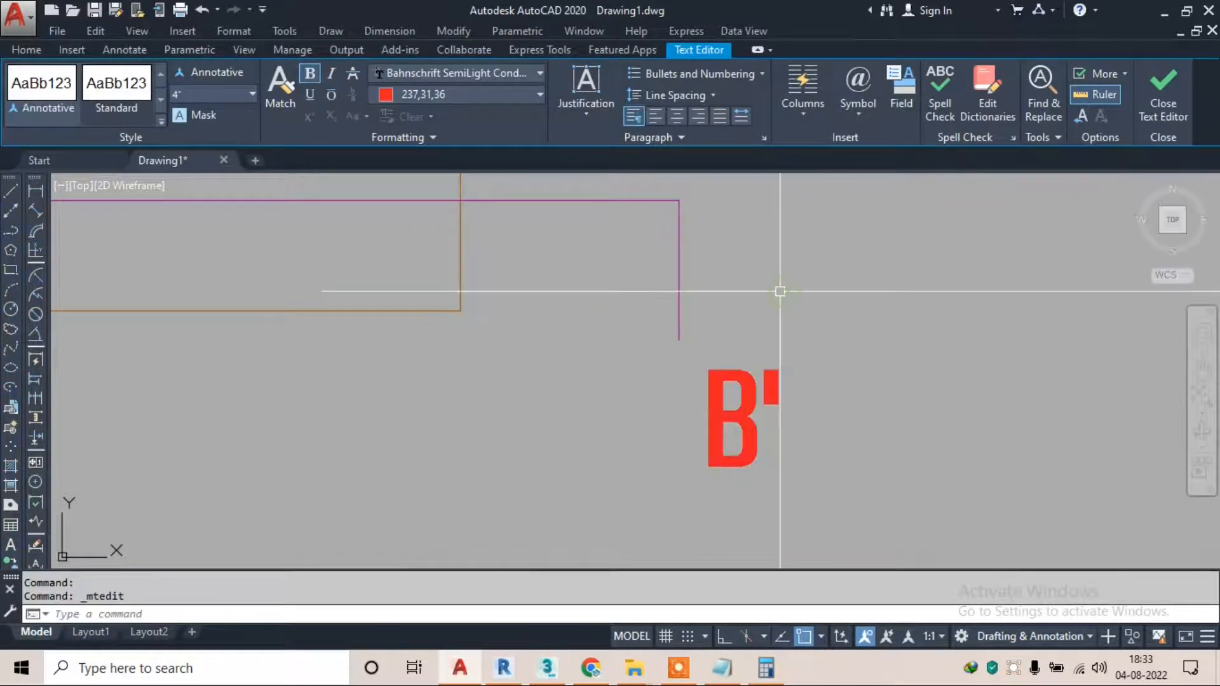
Copy the A' label to the upper end of the right-hand vertical section line
scroll(780, 292, down, 6)
scroll(331, 311, up, 3)
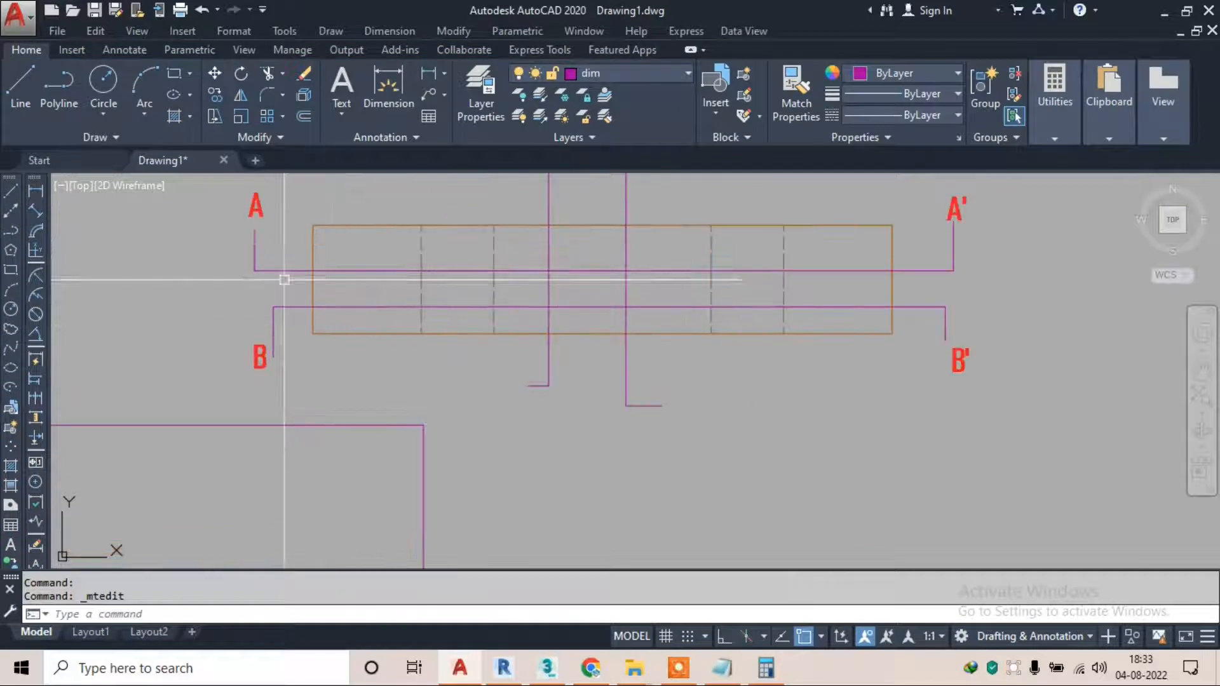
middle_drag(539, 275, 540, 288)
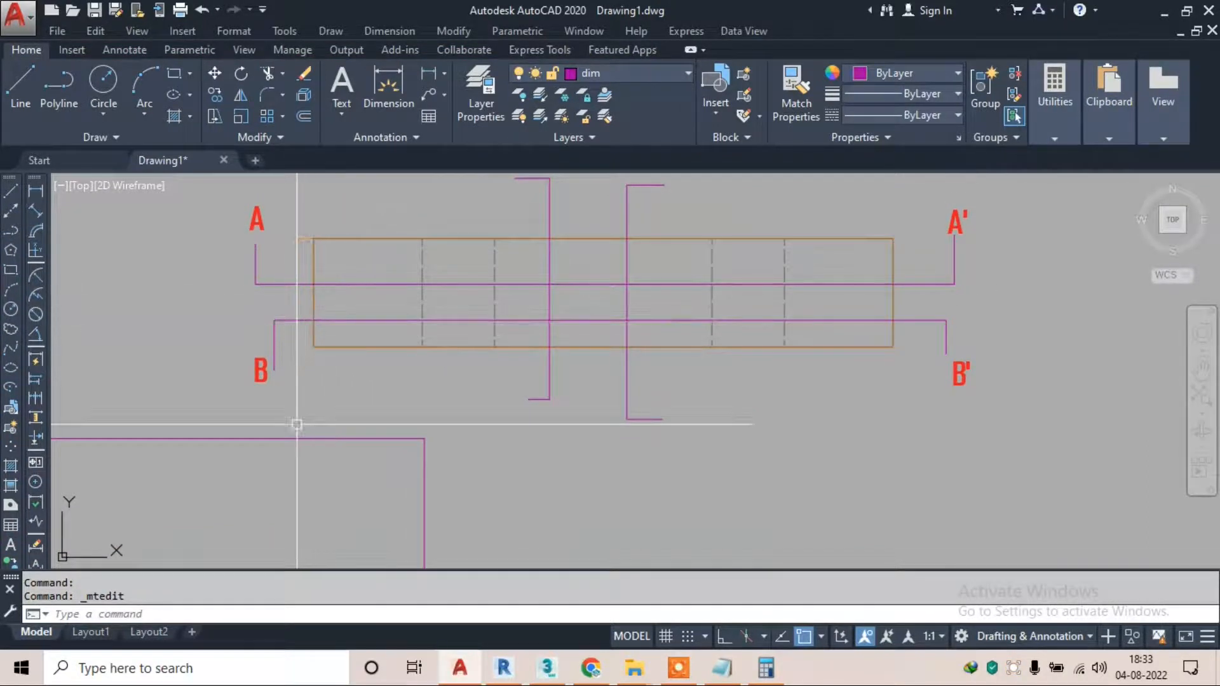
scroll(979, 203, up, 2)
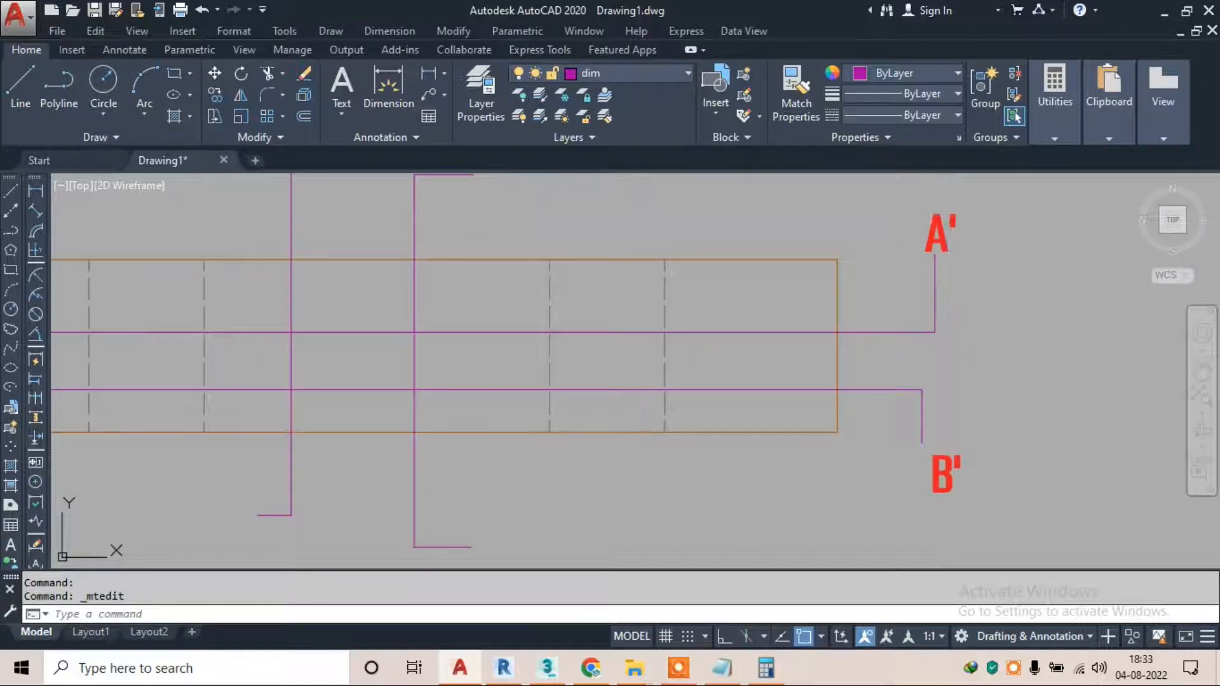
text(o)
key(Return)
click(926, 213)
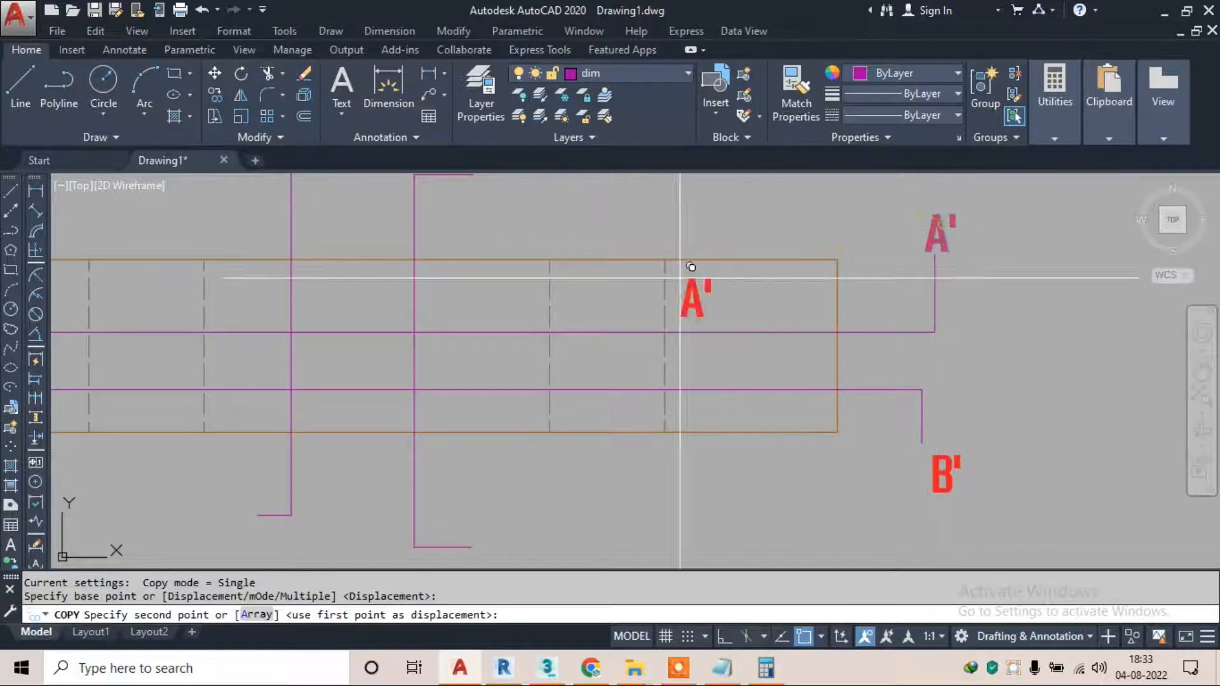
scroll(681, 272, down, 2)
scroll(655, 218, up, 2)
click(639, 215)
key(Escape)
Copy the label at the top of the right-hand vertical section line down to the line's lower end
click(645, 231)
key(Return)
click(645, 231)
middle_drag(636, 405, 639, 282)
click(644, 480)
key(Escape)
Change the label at the upper end of the right-hand vertical section line to C'
scroll(644, 480, down, 2)
scroll(635, 210, up, 2)
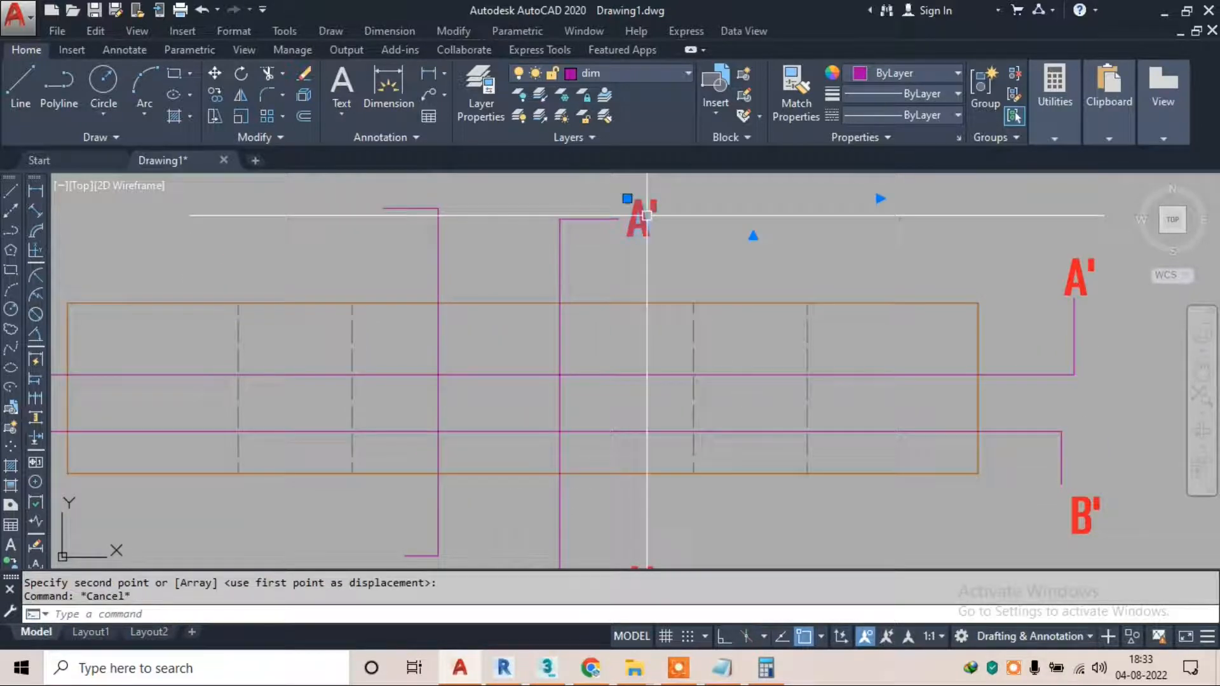
double_click(642, 216)
drag(644, 214, 623, 213)
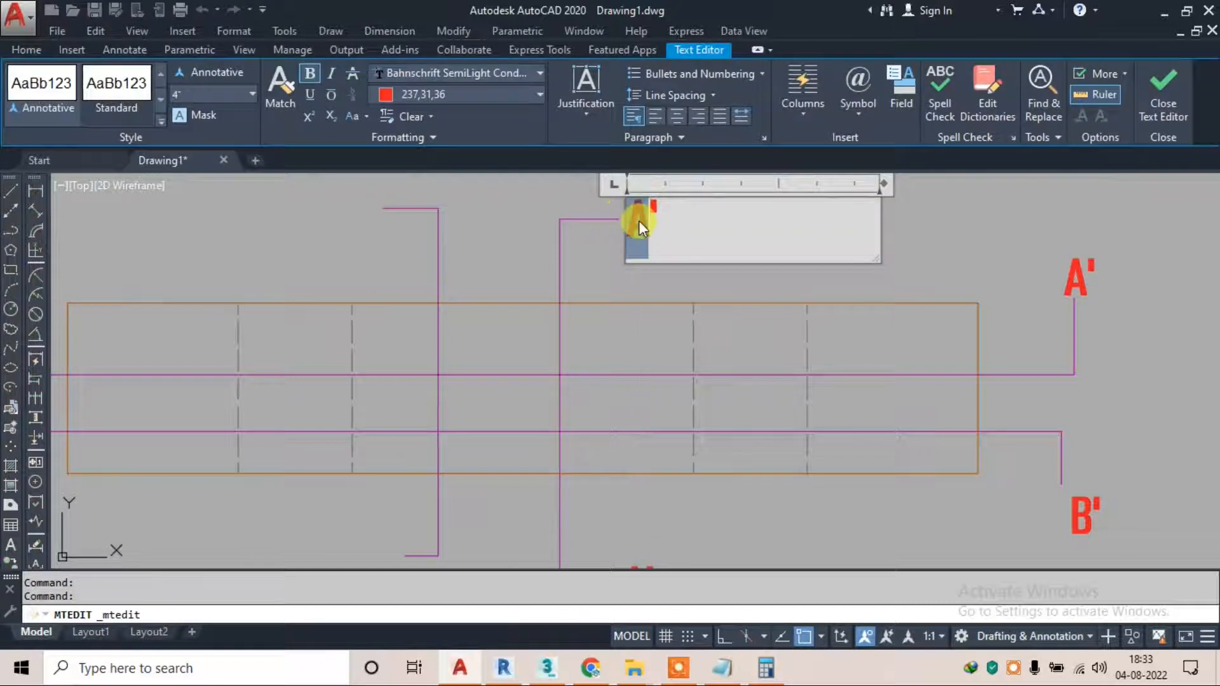
click(1156, 102)
Change the label at the lower end of the right-hand vertical section line to C'
scroll(659, 426, down, 3)
scroll(658, 448, up, 5)
click(673, 394)
double_click(645, 361)
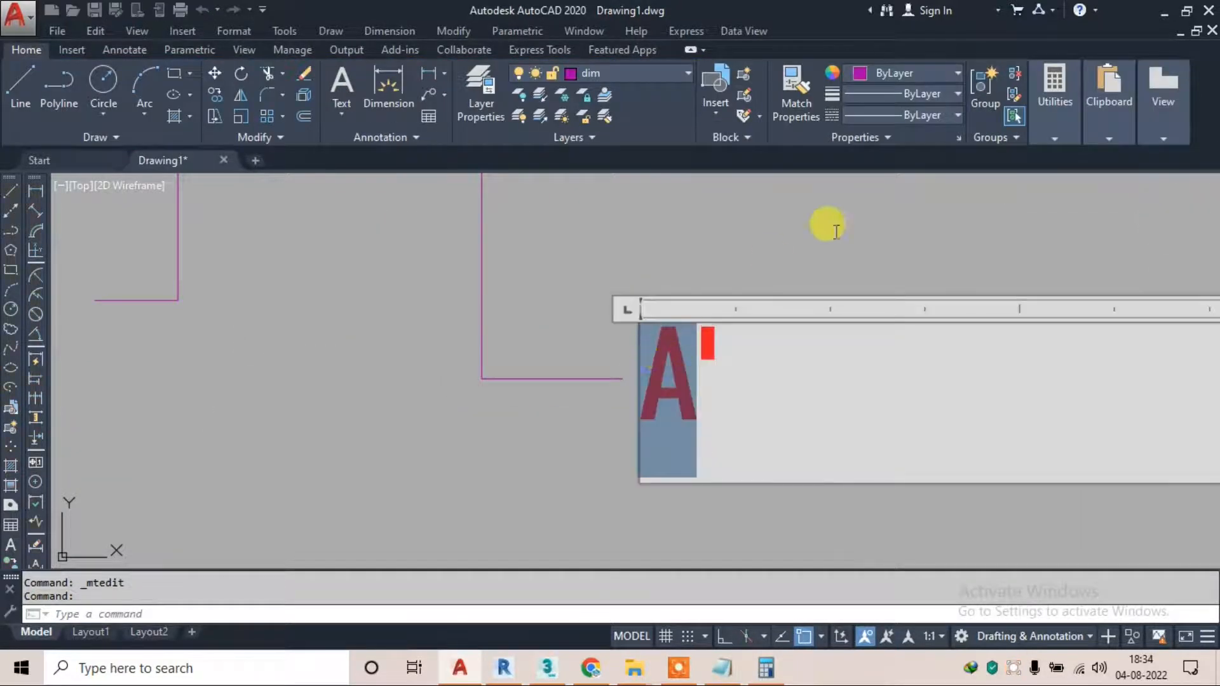
text(C')
click(1173, 66)
scroll(763, 299, down, 5)
middle_drag(710, 274, 662, 331)
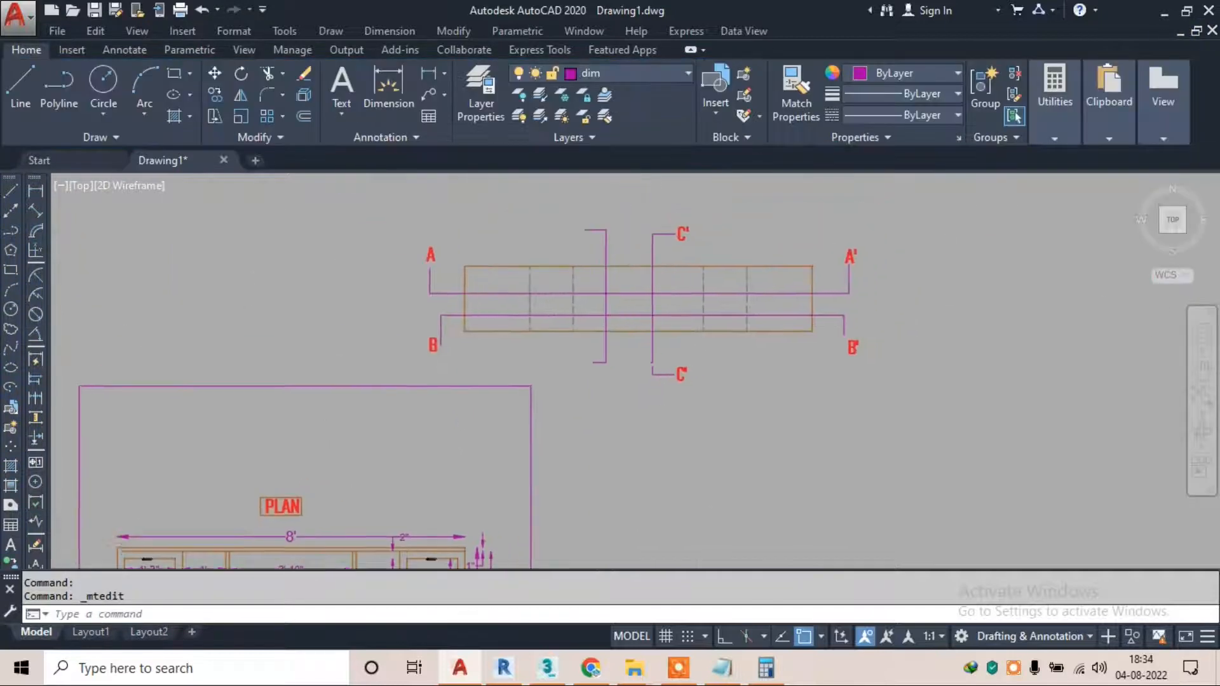
scroll(636, 299, up, 2)
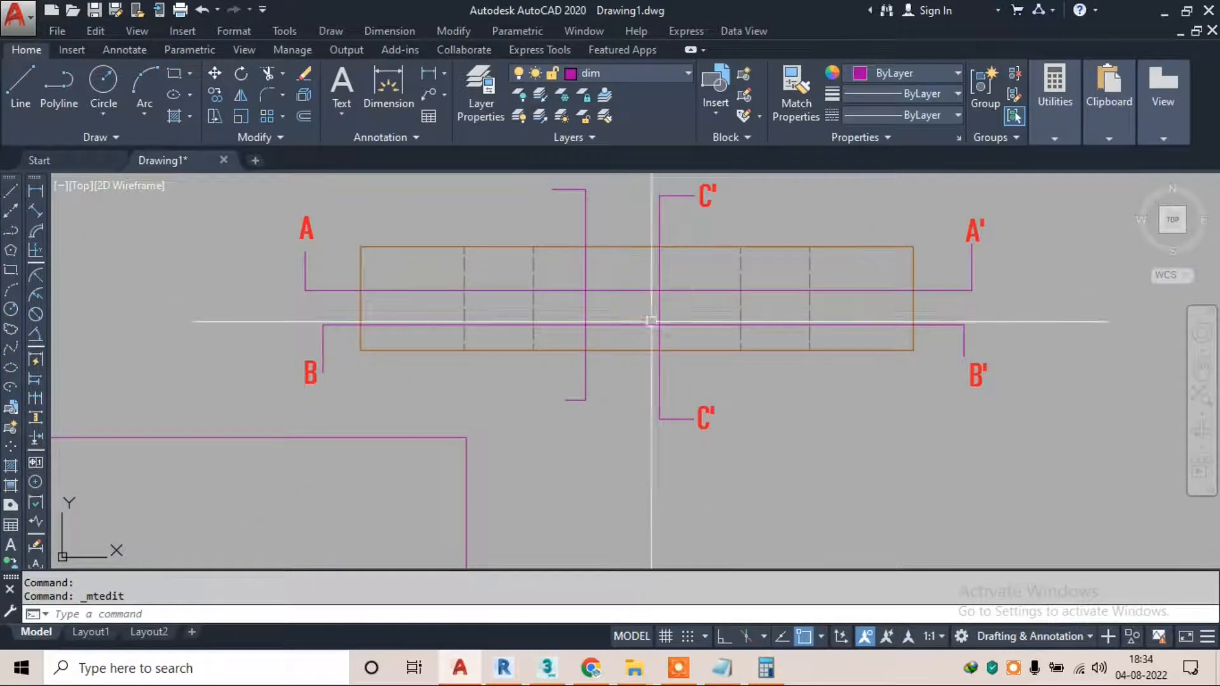
Change the label at the lower end of the C' vertical section line to C
scroll(707, 403, up, 4)
double_click(704, 425)
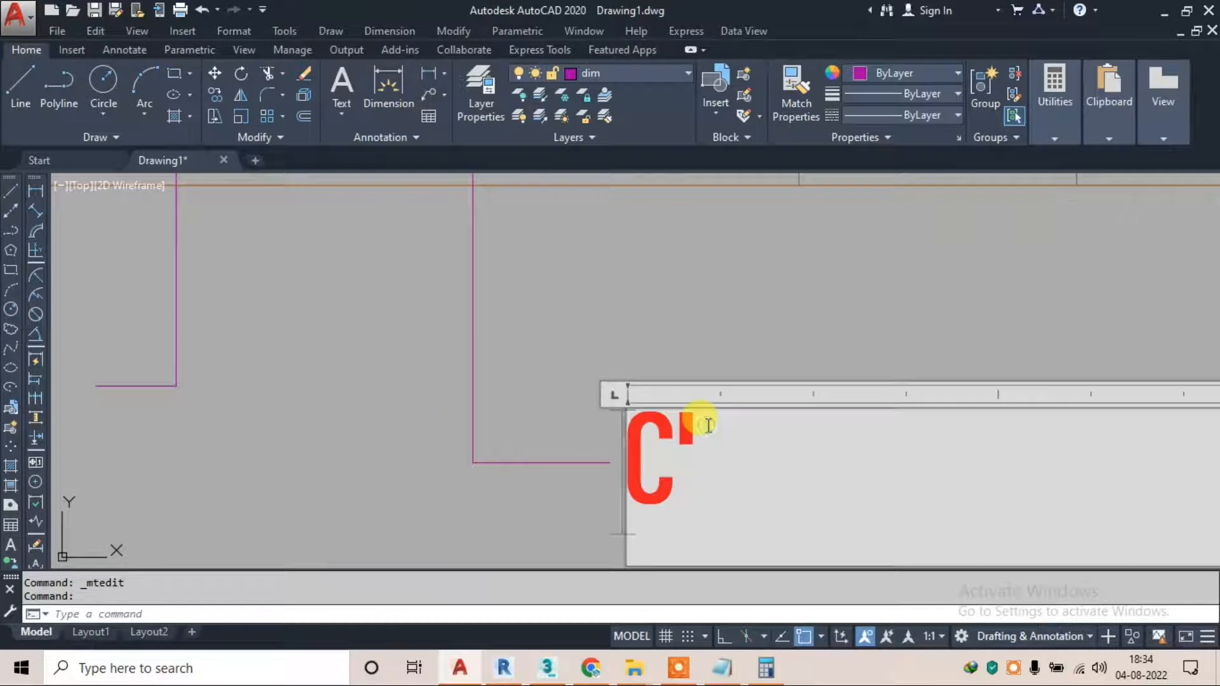
key(BackSpace)
click(1178, 80)
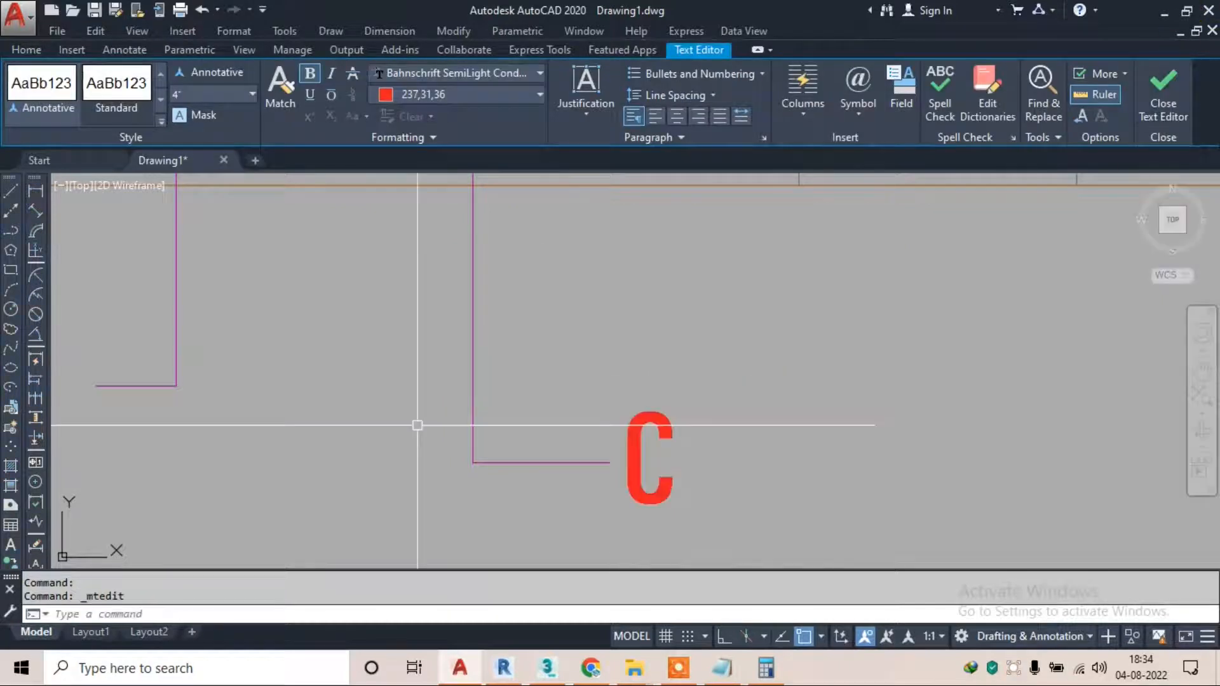
scroll(558, 357, down, 4)
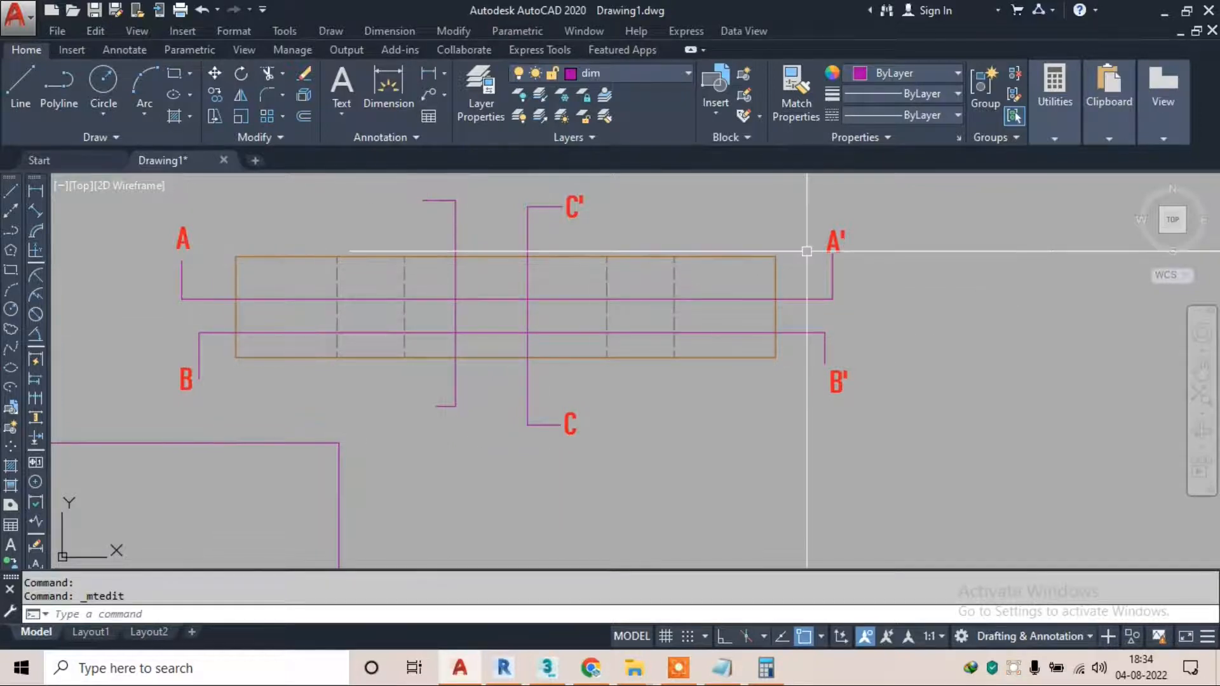
Draw a trial vertical cut line with short end ticks through the TV unit above the SECTION title
scroll(807, 251, down, 5)
scroll(537, 414, up, 3)
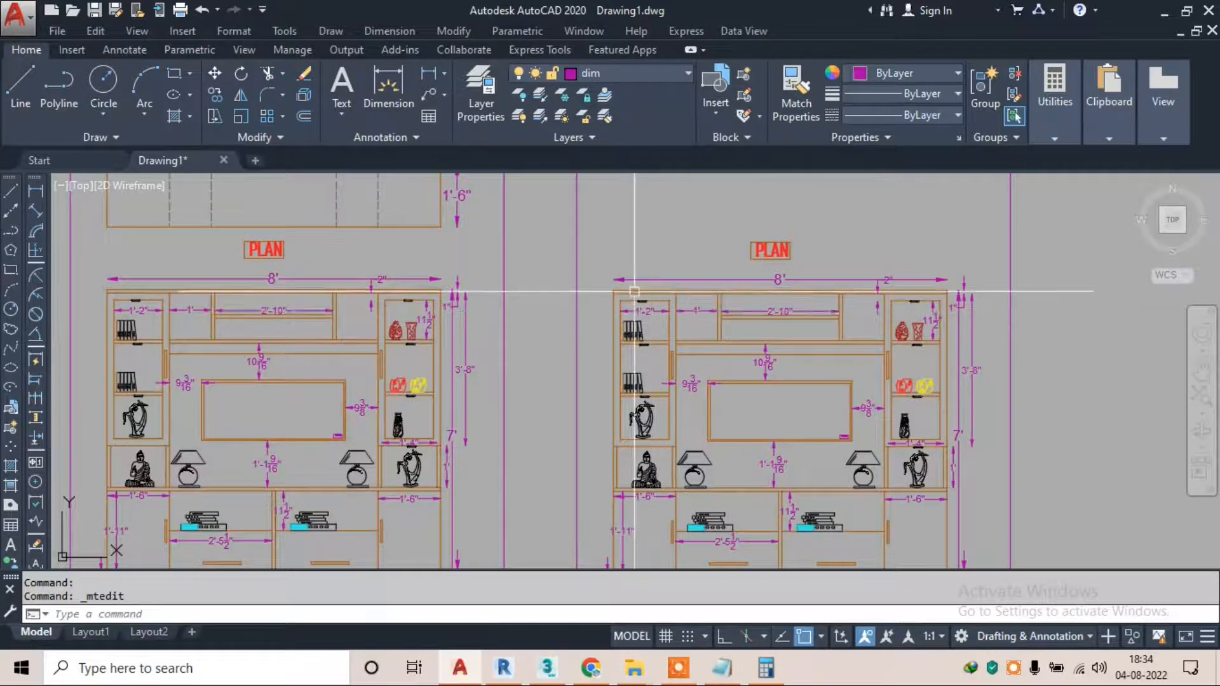
scroll(826, 291, down, 4)
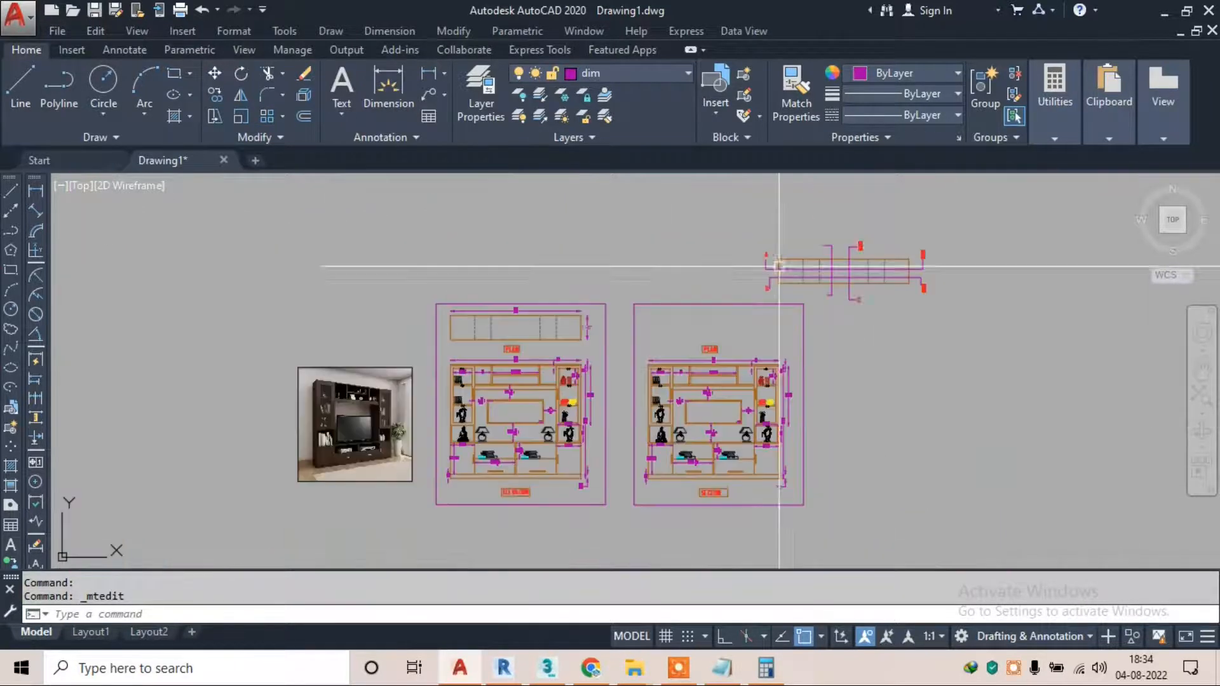
scroll(836, 261, up, 4)
scroll(708, 261, down, 2)
middle_drag(588, 417, 616, 219)
scroll(602, 227, up, 2)
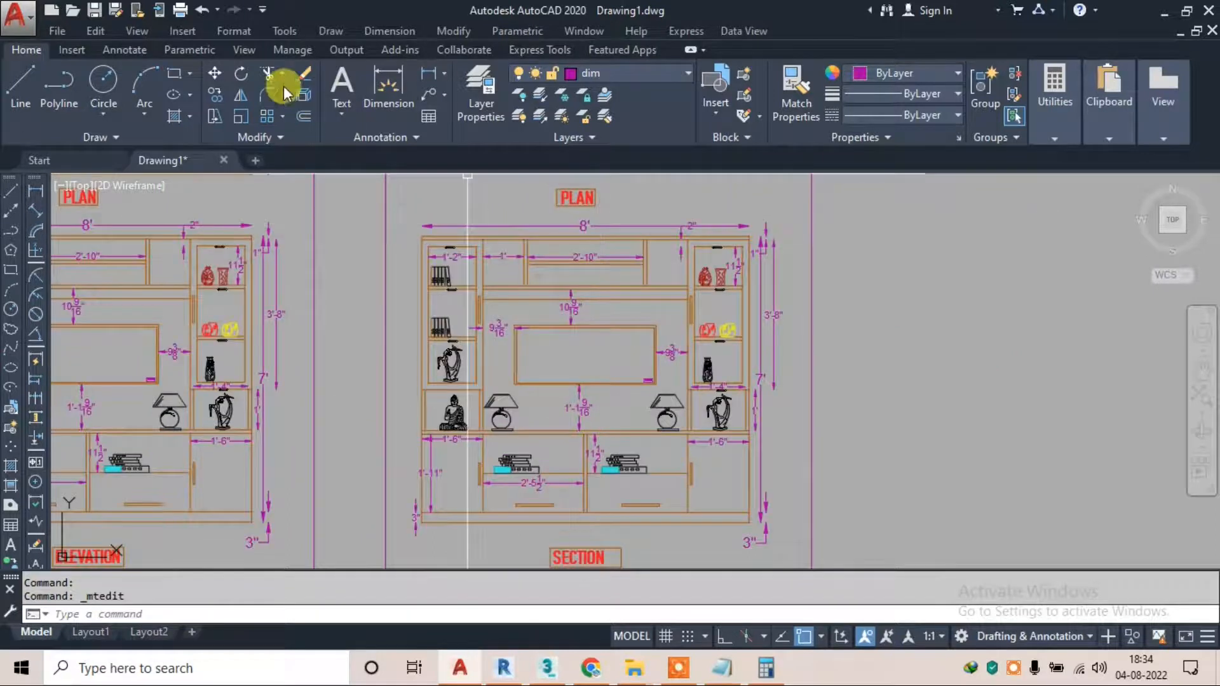
click(26, 83)
scroll(577, 219, up, 3)
click(613, 205)
scroll(599, 197, down, 3)
middle_drag(591, 428, 563, 332)
click(725, 636)
middle_drag(627, 485, 602, 365)
click(549, 469)
click(587, 471)
scroll(584, 480, down, 5)
key(Escape)
Erase the trial vertical cut line and its upper tick from the drawing above the SECTION title
scroll(653, 377, up, 2)
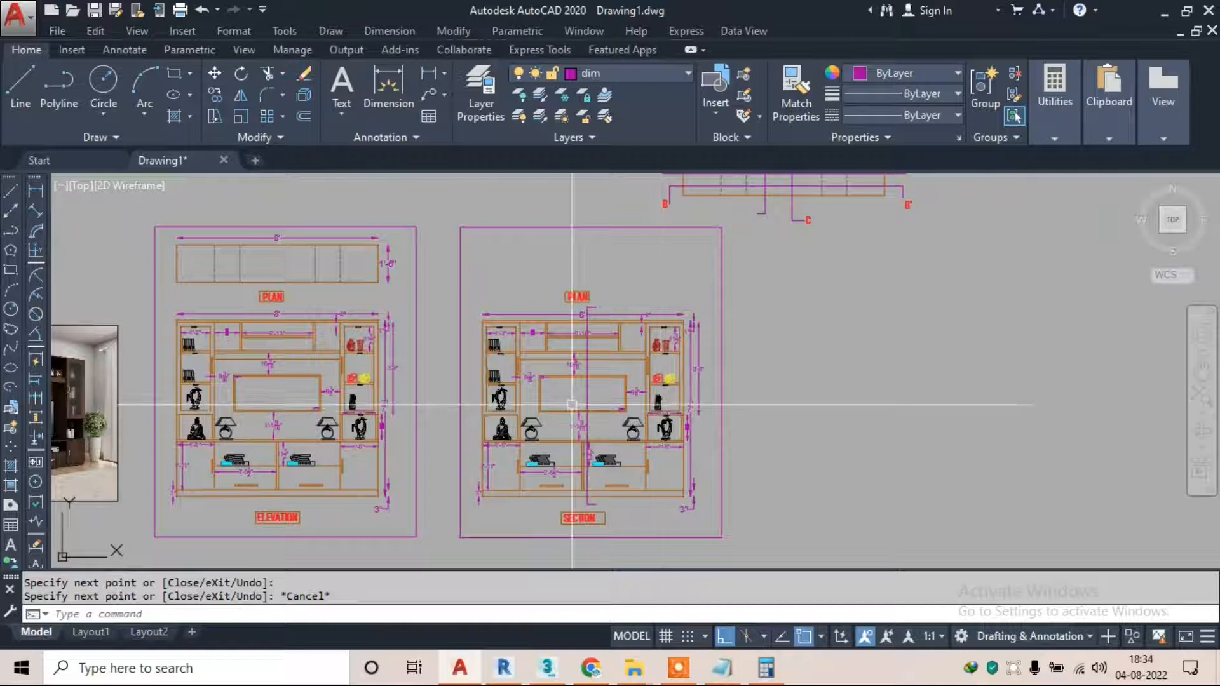
scroll(585, 341, up, 5)
key(Escape)
click(514, 362)
text(e)
key(space)
click(493, 361)
text(e)
key(space)
Examine the section drawing, the plan's section lines and the reference photo of the TV unit
scroll(543, 273, down, 5)
middle_drag(549, 423, 566, 242)
scroll(567, 242, down, 5)
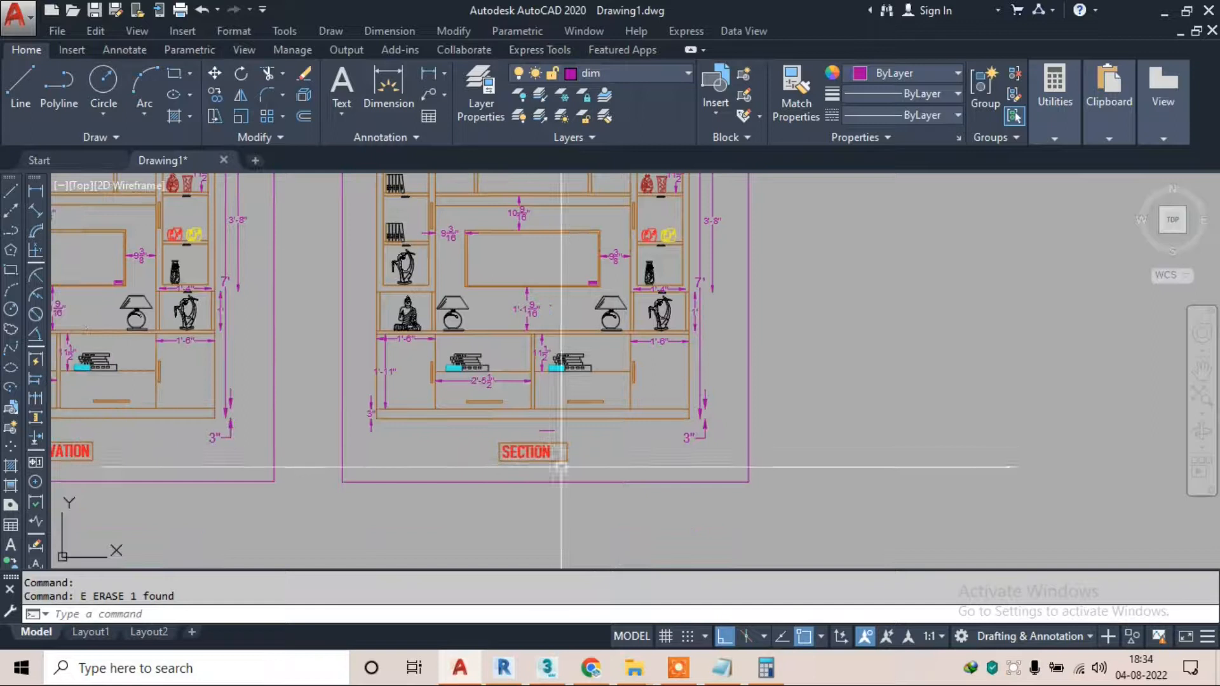
middle_drag(572, 293, 593, 498)
scroll(644, 376, up, 5)
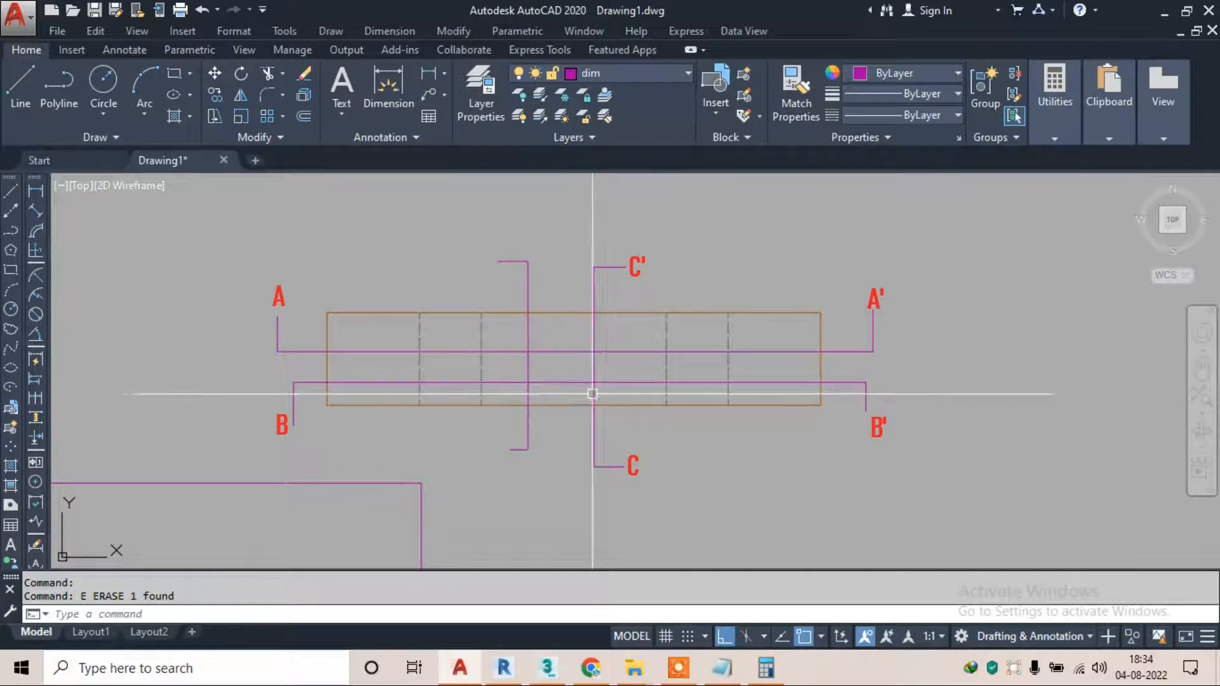
scroll(678, 306, down, 4)
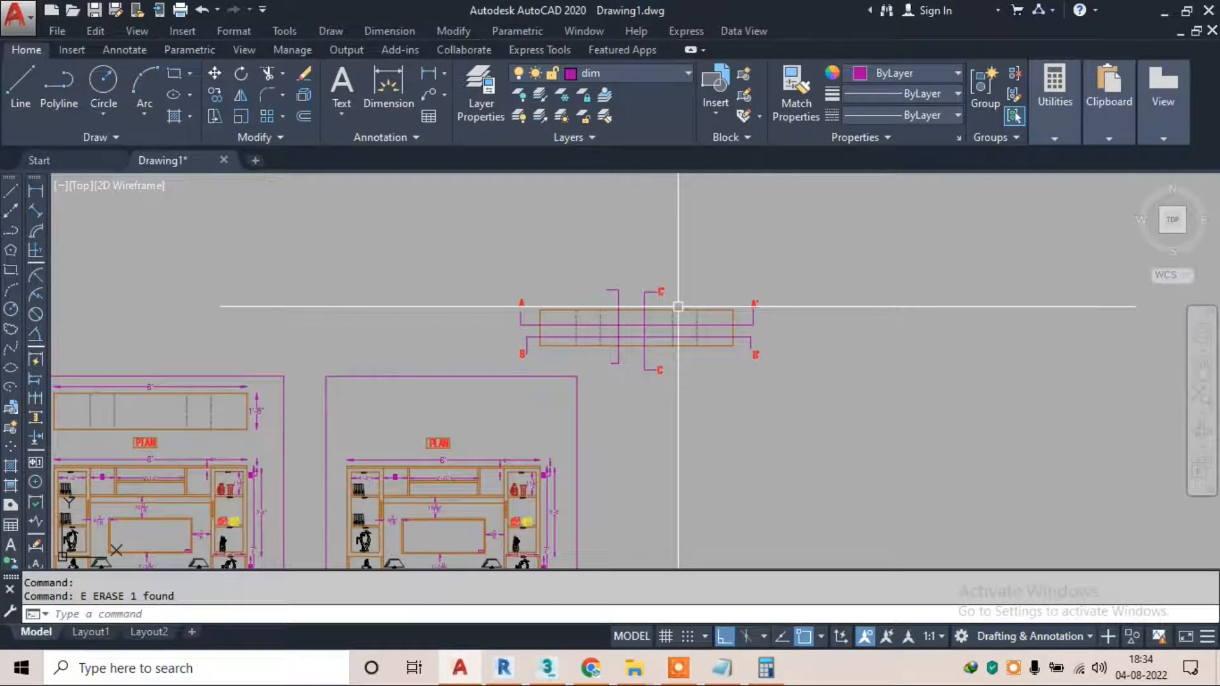
scroll(659, 286, down, 2)
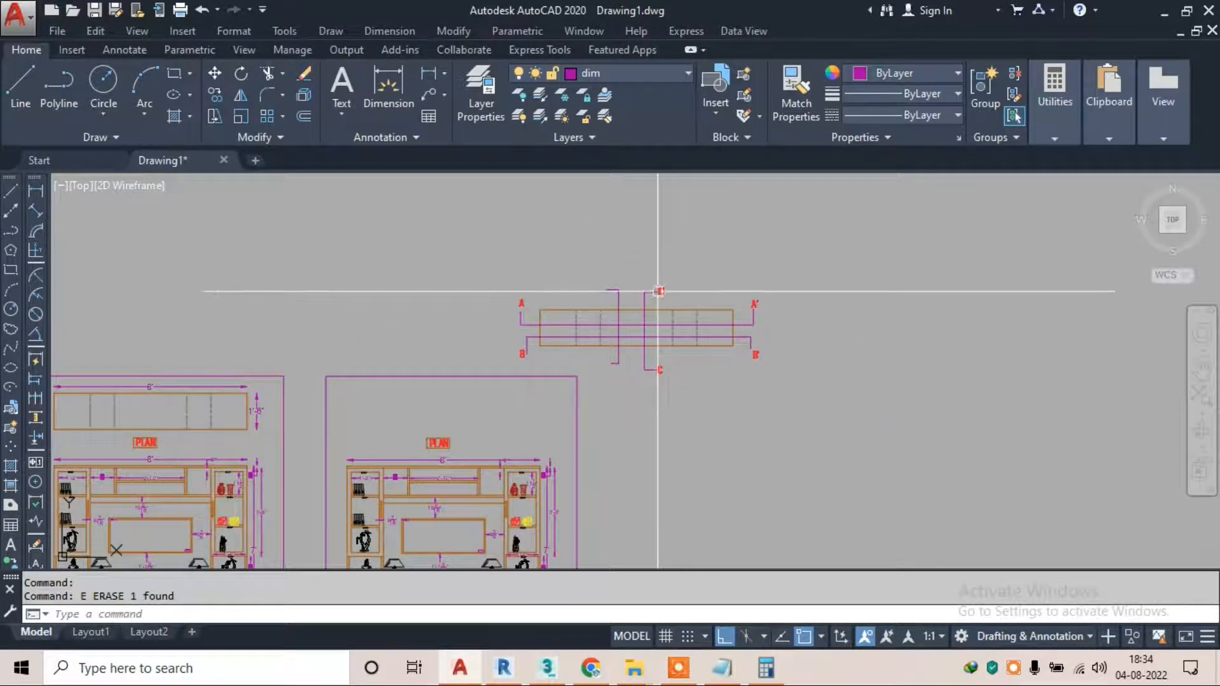
scroll(449, 422, up, 4)
mouse_move(633, 374)
middle_down()
mouse_move(561, 310)
mouse_move(735, 318)
middle_up()
scroll(599, 322, up, 2)
scroll(599, 321, down, 2)
scroll(735, 319, down, 2)
scroll(651, 337, down, 2)
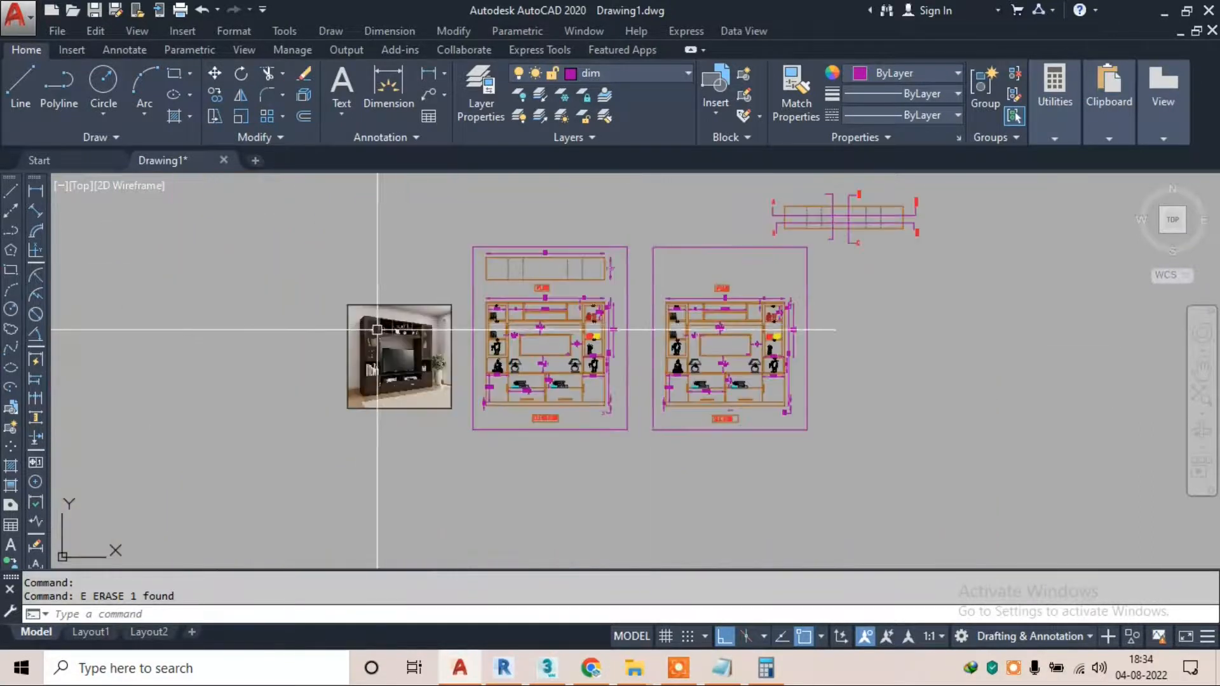
scroll(413, 311, up, 4)
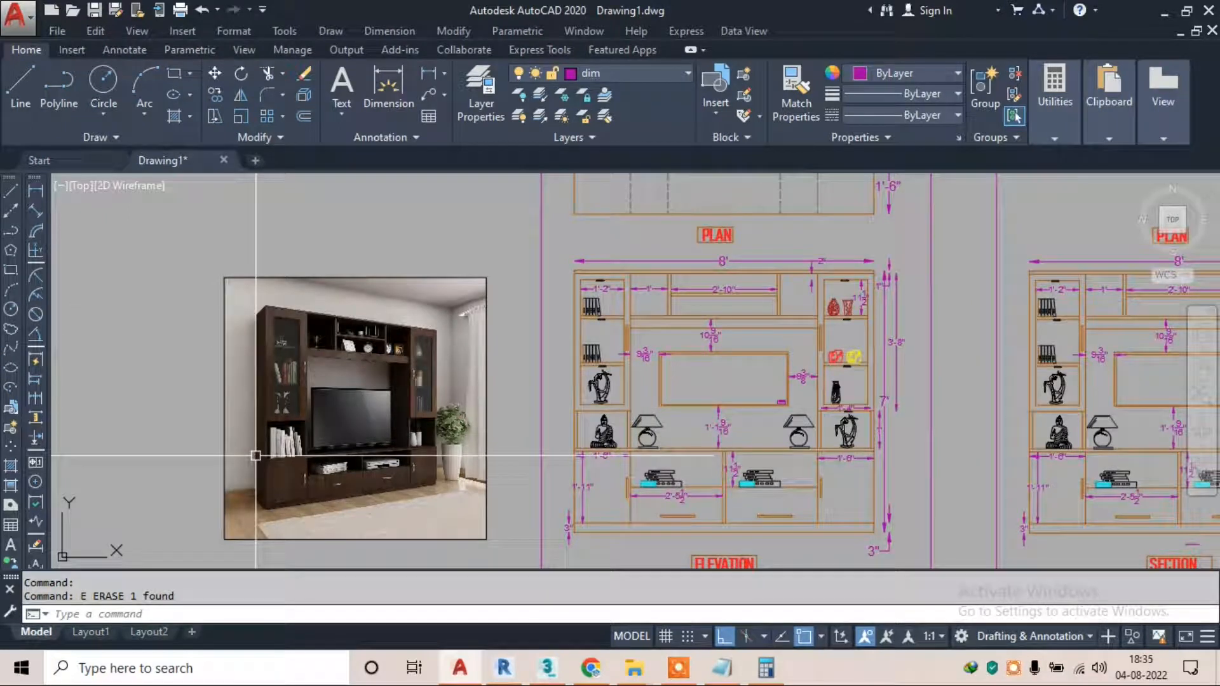
scroll(256, 336, down, 2)
mouse_move(809, 343)
middle_down()
mouse_move(574, 405)
mouse_move(539, 444)
middle_up()
scroll(756, 235, up, 2)
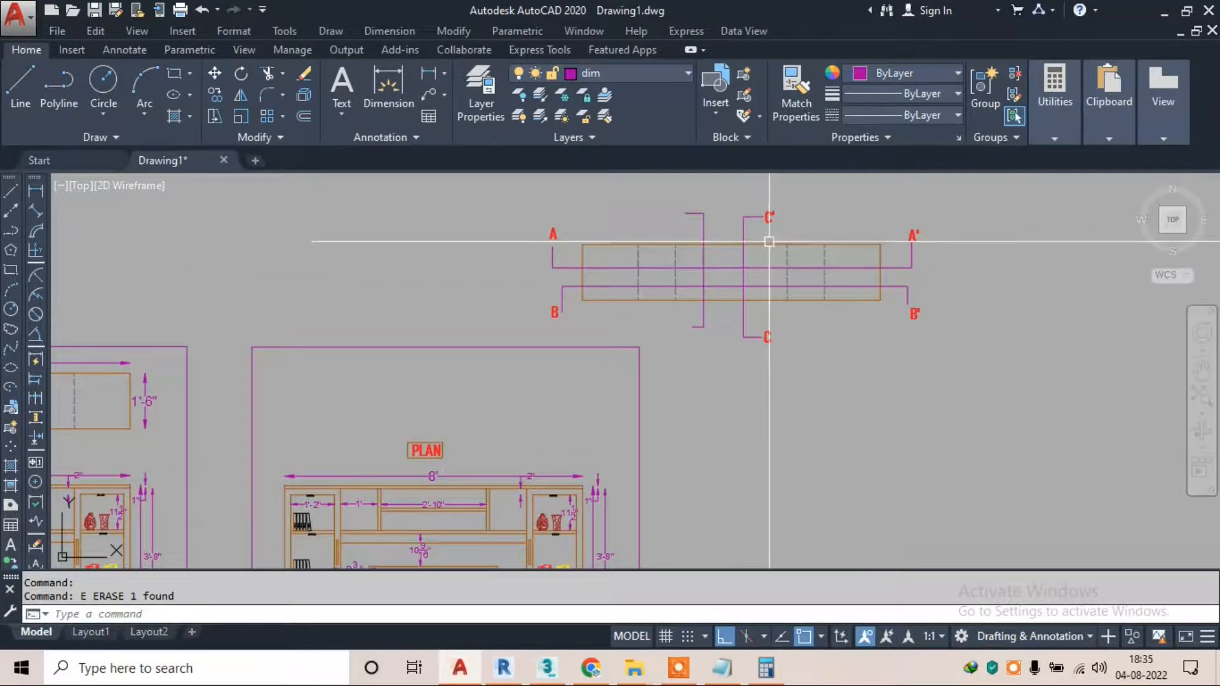
Erase the unlabelled vertical section line and its upper tick from the plan
scroll(765, 237, down, 3)
scroll(762, 235, up, 3)
key(Escape)
click(713, 218)
click(642, 237)
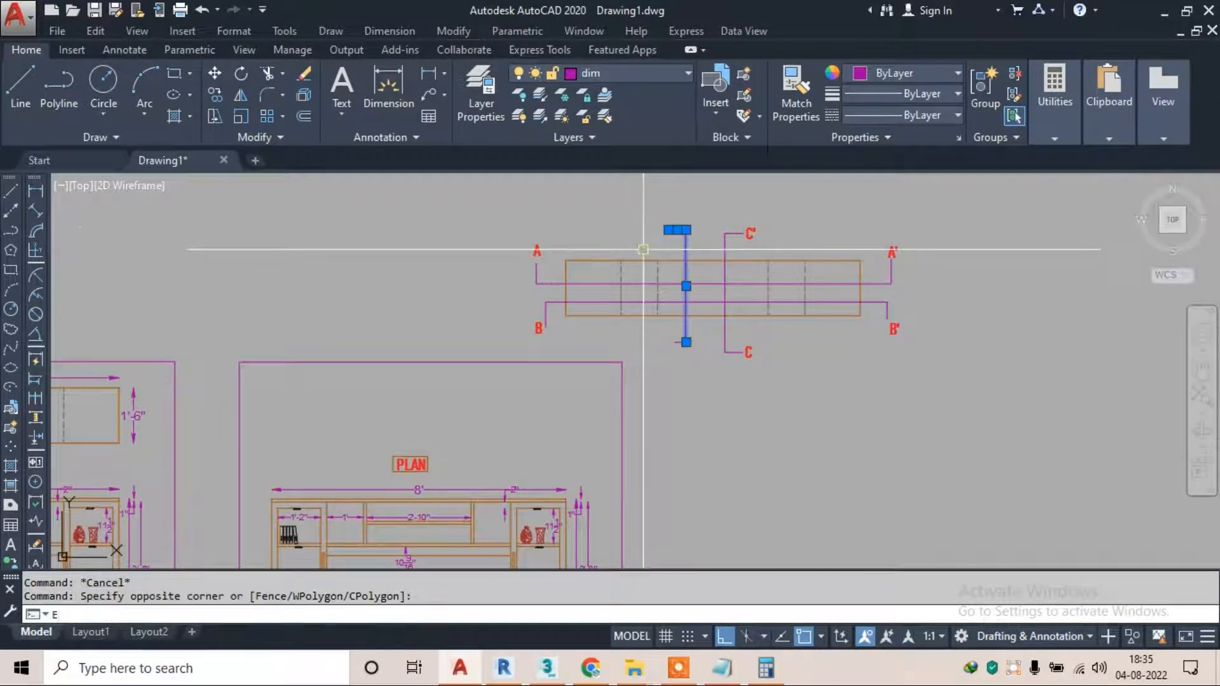
text(e)
key(Return)
Erase the A and B labels and their section line pieces at the plan's left side
click(534, 226)
click(500, 334)
text(e)
key(Return)
scroll(552, 307, up, 2)
click(547, 283)
click(493, 322)
text(e)
key(Return)
scroll(493, 324, down, 2)
Erase the A' and B' labels, the remaining horizontal section line pieces and the leftover lower tick of the unlabelled line
click(662, 347)
click(939, 240)
click(858, 338)
text(e)
key(Return)
scroll(755, 250, down, 2)
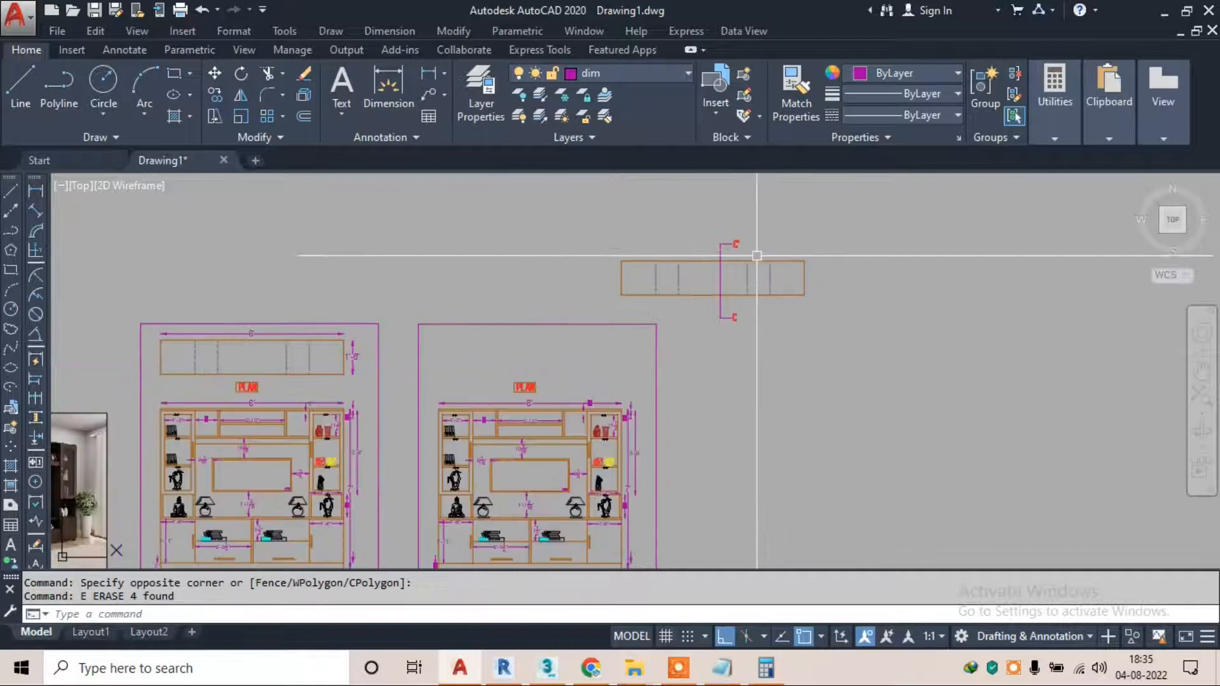
Move the plan with its C-C' section line into the right-hand frame, above the PLAN title
key(Escape)
click(851, 190)
click(583, 307)
text(m)
key(Return)
key(Escape)
click(907, 185)
click(566, 272)
click(811, 340)
click(695, 226)
text(m)
key(Return)
click(720, 280)
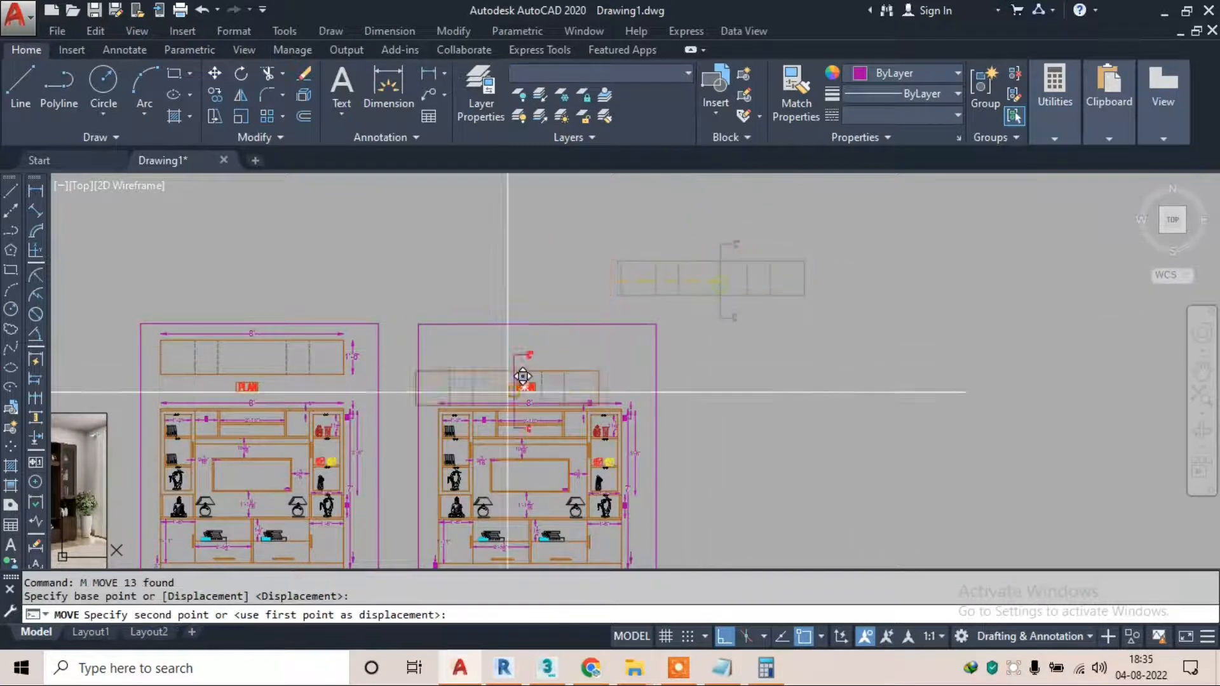
scroll(541, 358, up, 2)
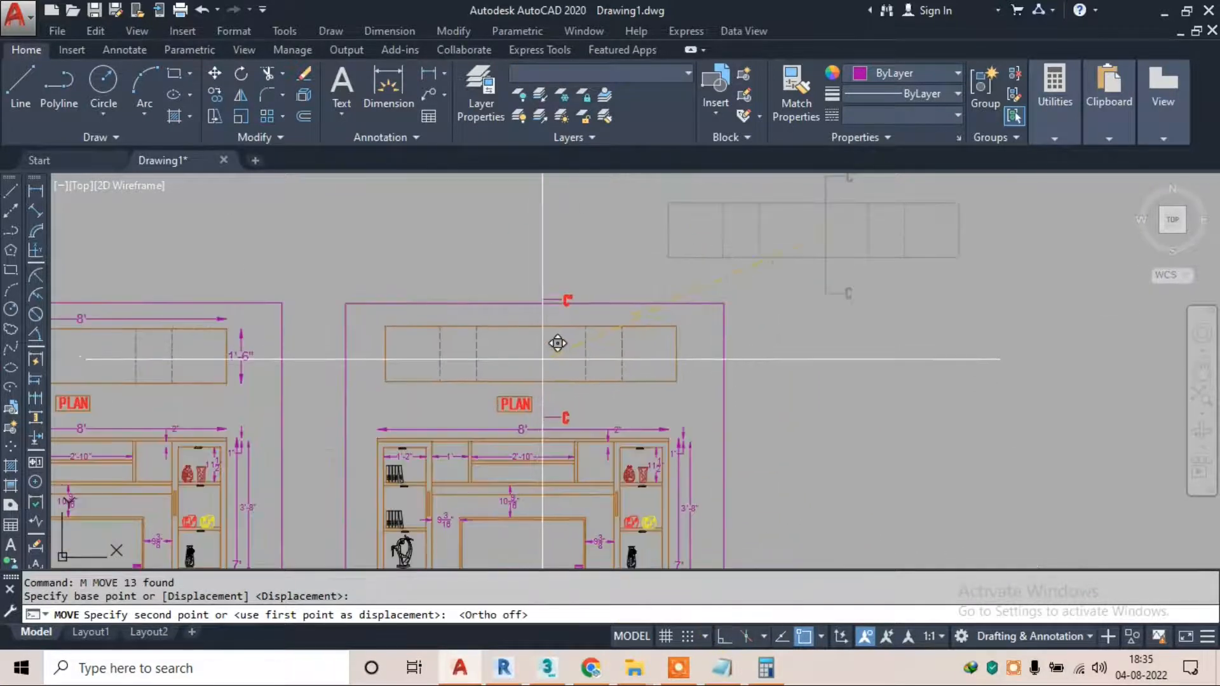
click(541, 359)
key(Escape)
Stretch the upper edge of the right-hand frame upward to enclose the C-C' section line
click(602, 303)
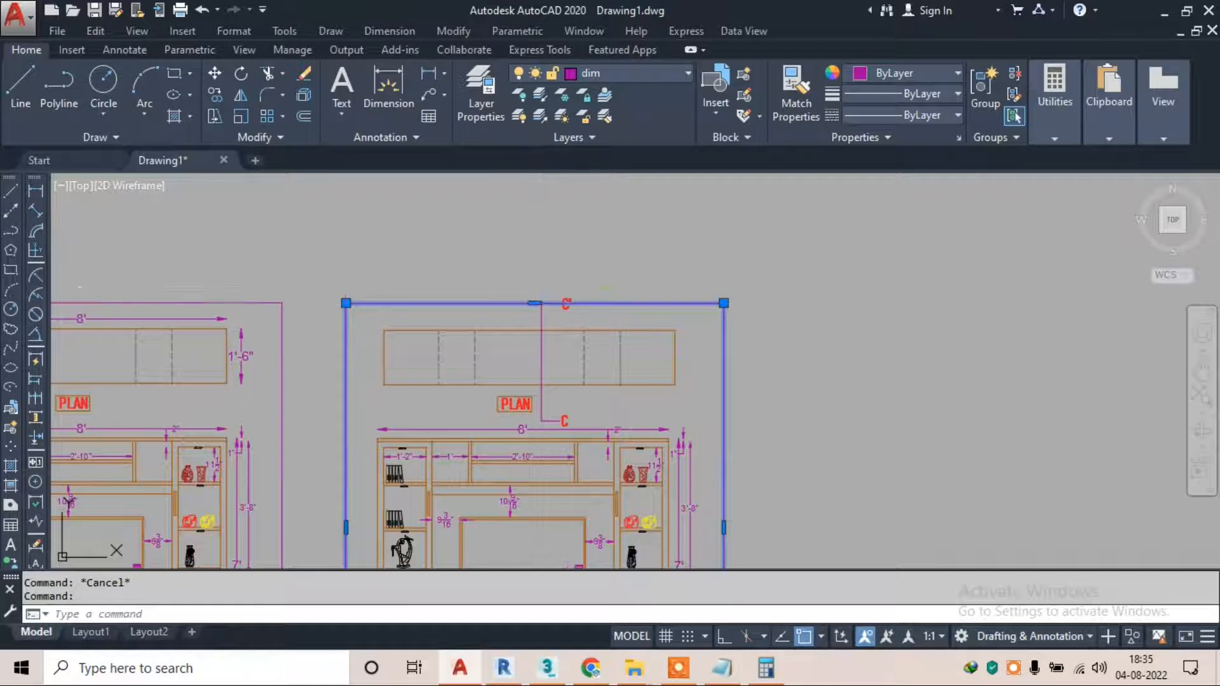
key(Escape)
scroll(578, 318, down, 3)
scroll(588, 394, up, 3)
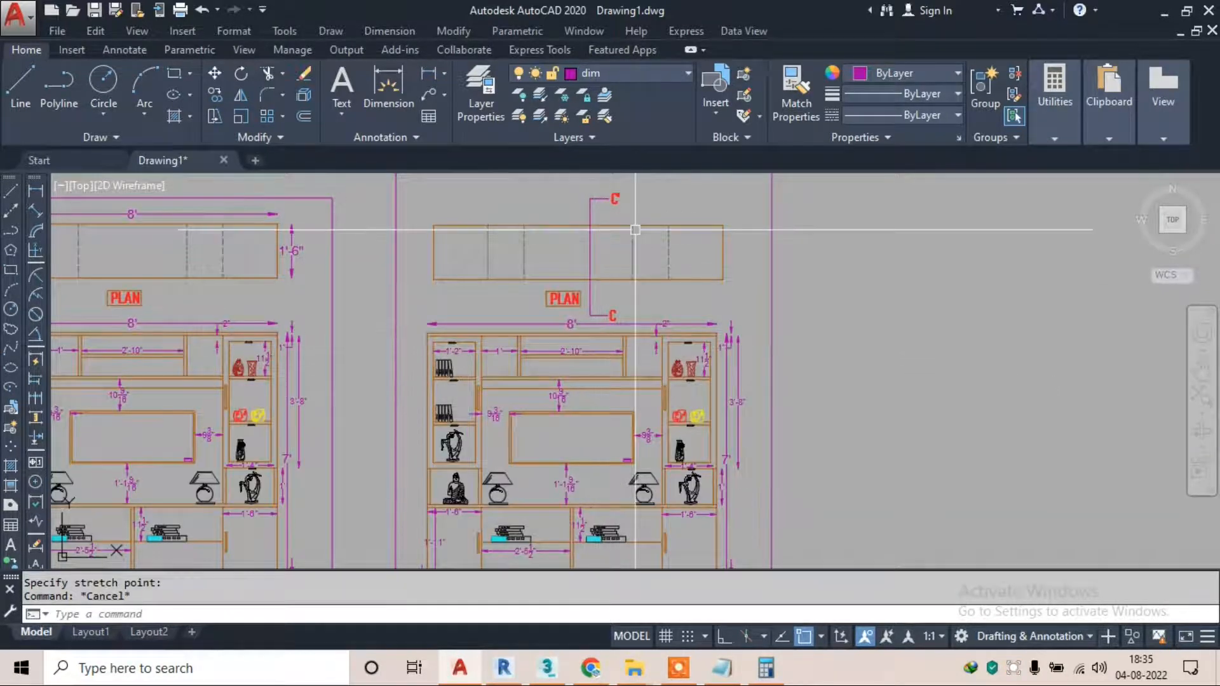
Move the dimensioned TV unit drawing and its SECTION title straight down, away from the plan's C label
mouse_move(587, 329)
middle_down()
mouse_move(599, 307)
mouse_move(566, 278)
mouse_move(570, 249)
middle_up()
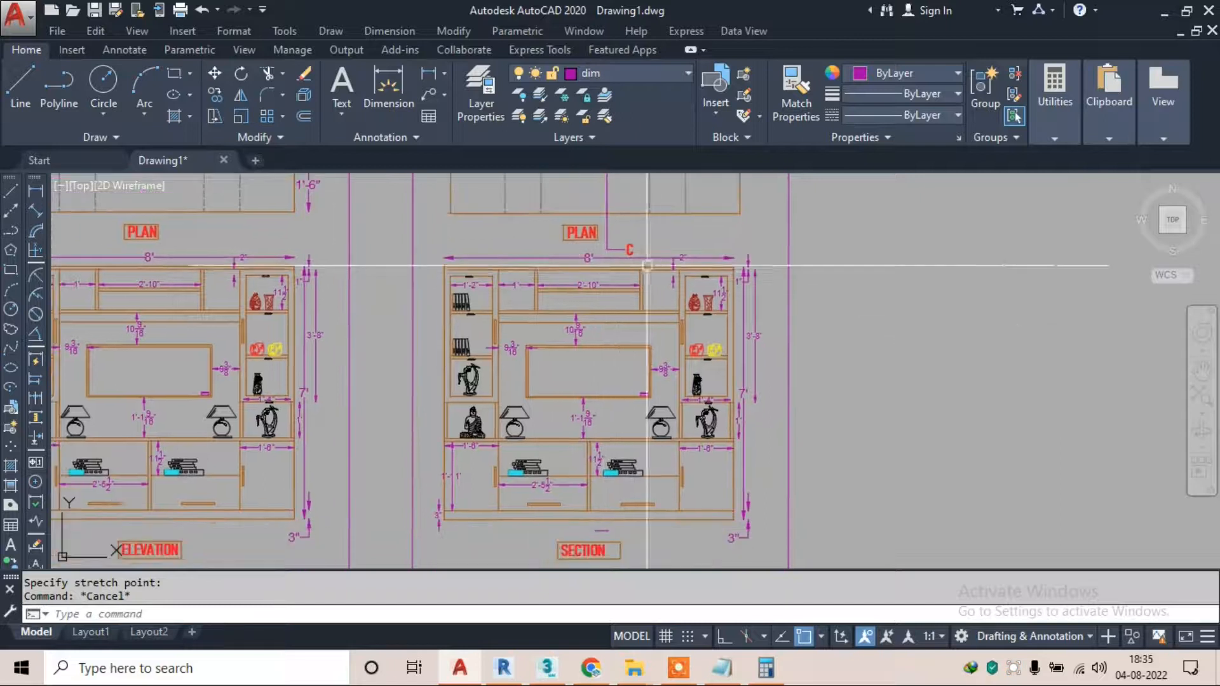
scroll(653, 265, up, 3)
click(661, 258)
click(825, 266)
middle_drag(481, 467, 515, 301)
click(323, 539)
scroll(437, 427, down, 2)
scroll(504, 527, up, 4)
click(637, 462)
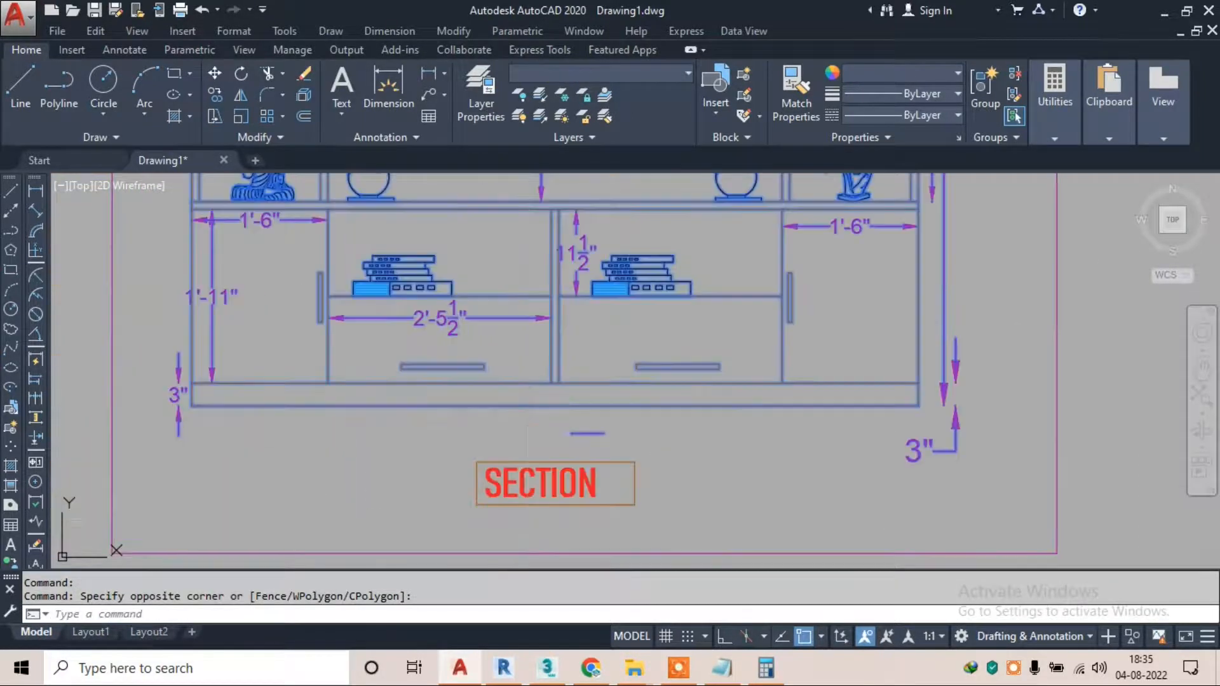
click(462, 509)
scroll(521, 390, down, 2)
text(M)
key(Return)
scroll(576, 445, up, 2)
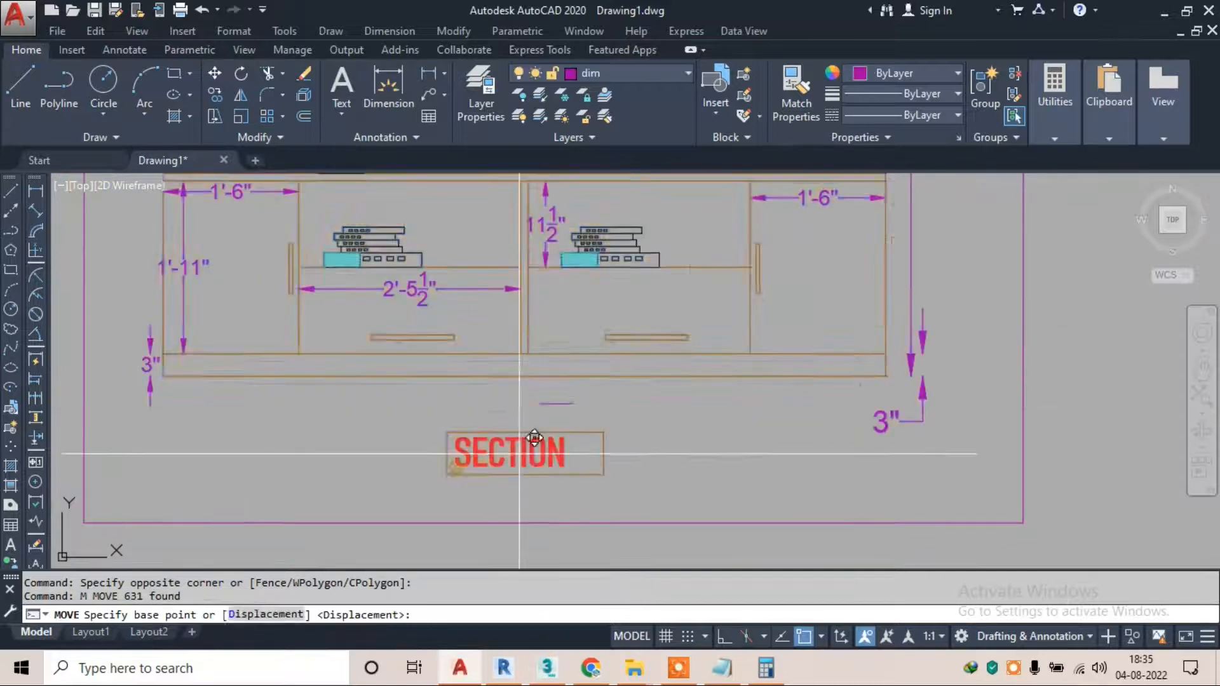
click(456, 469)
click(724, 642)
click(450, 541)
key(Escape)
Stretch the lower edge of the right-hand frame down below the SECTION title
middle_drag(622, 520, 630, 319)
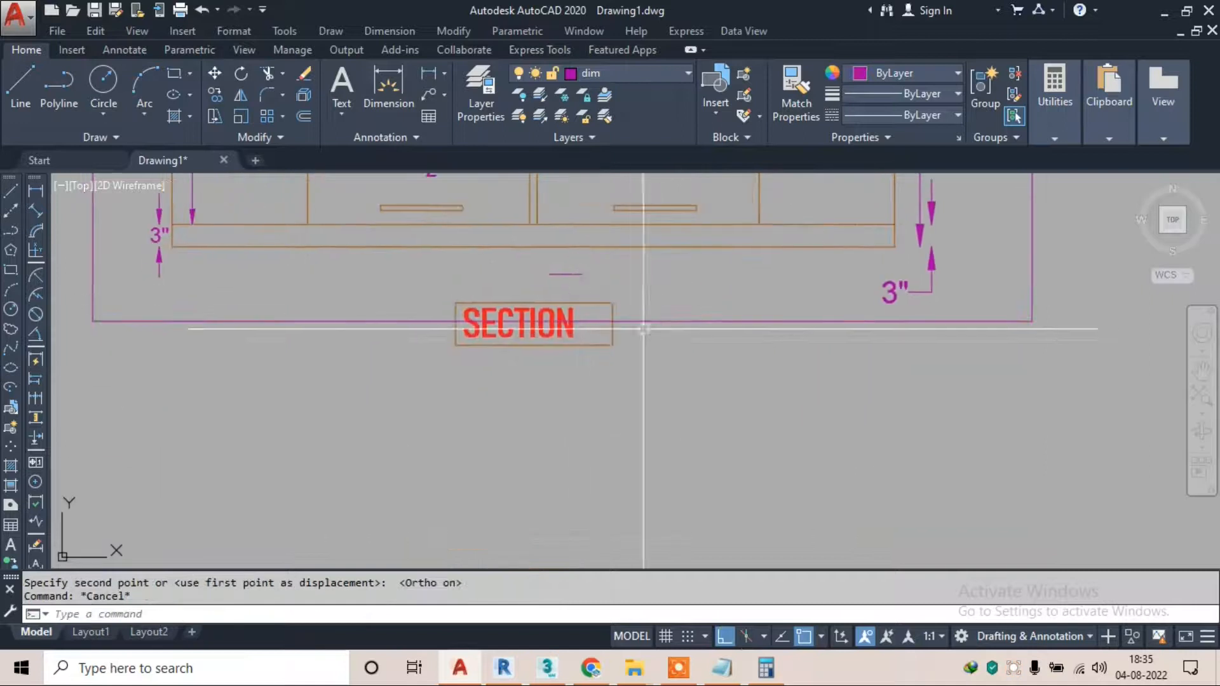
click(661, 321)
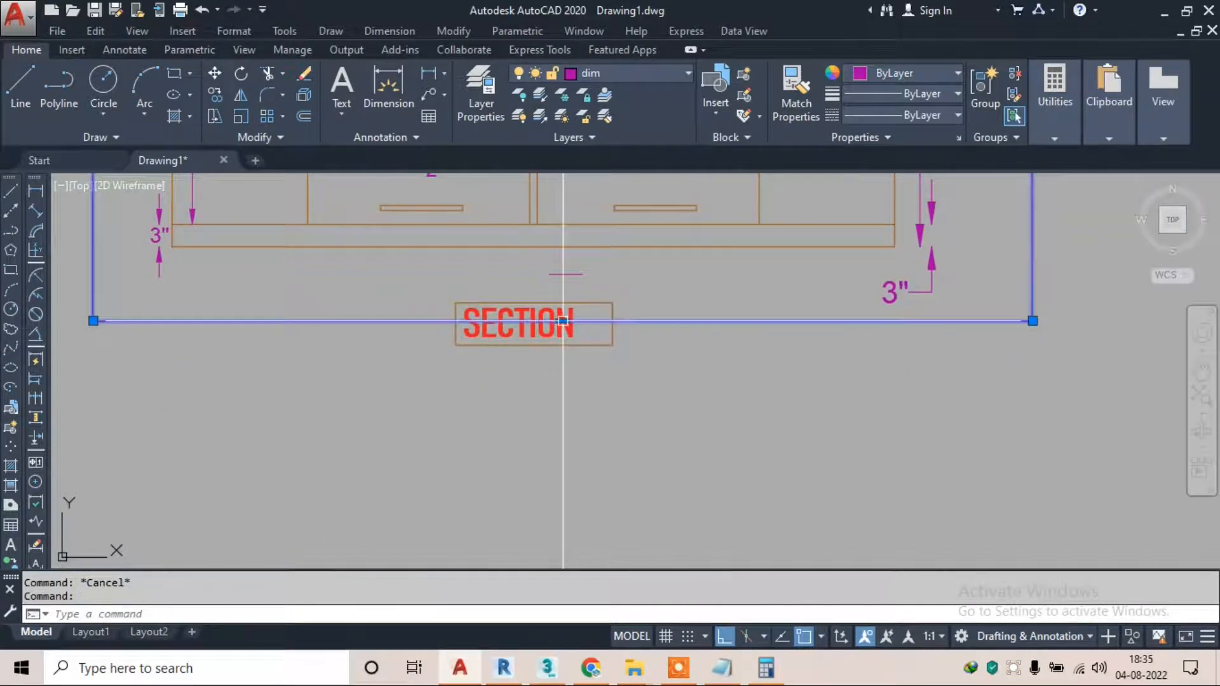
click(563, 321)
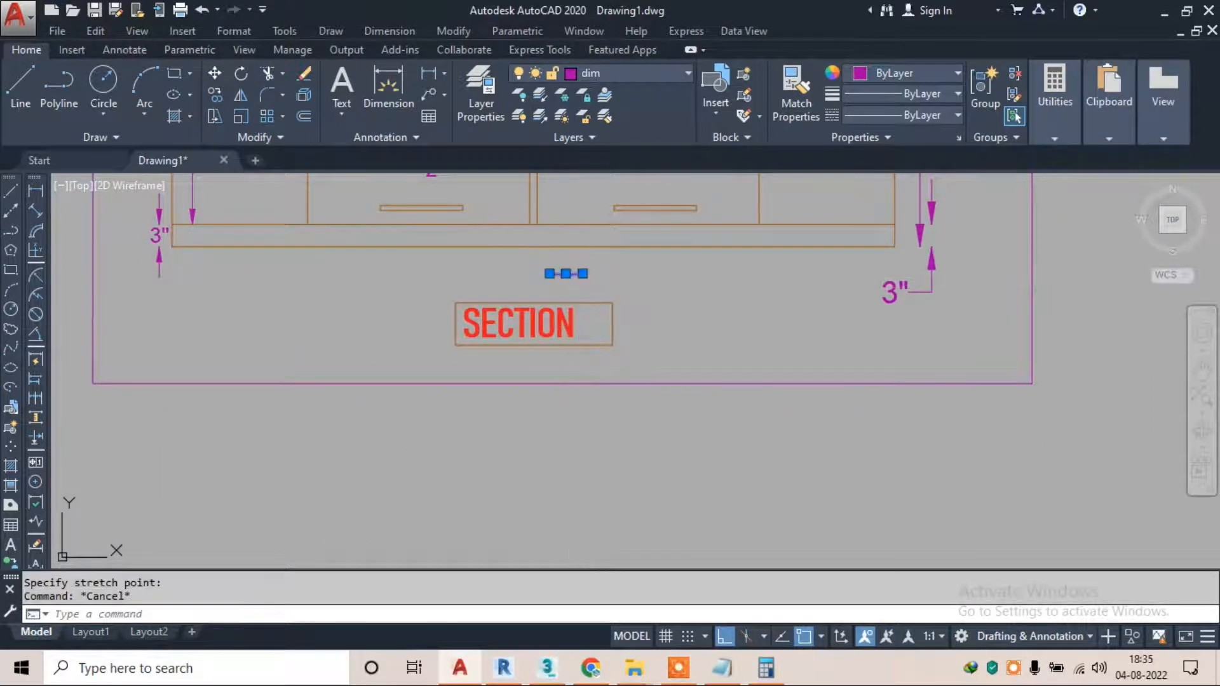
Erase the short leftover tick above the SECTION title
text(e)
key(Return)
scroll(581, 317, down, 5)
key(Escape)
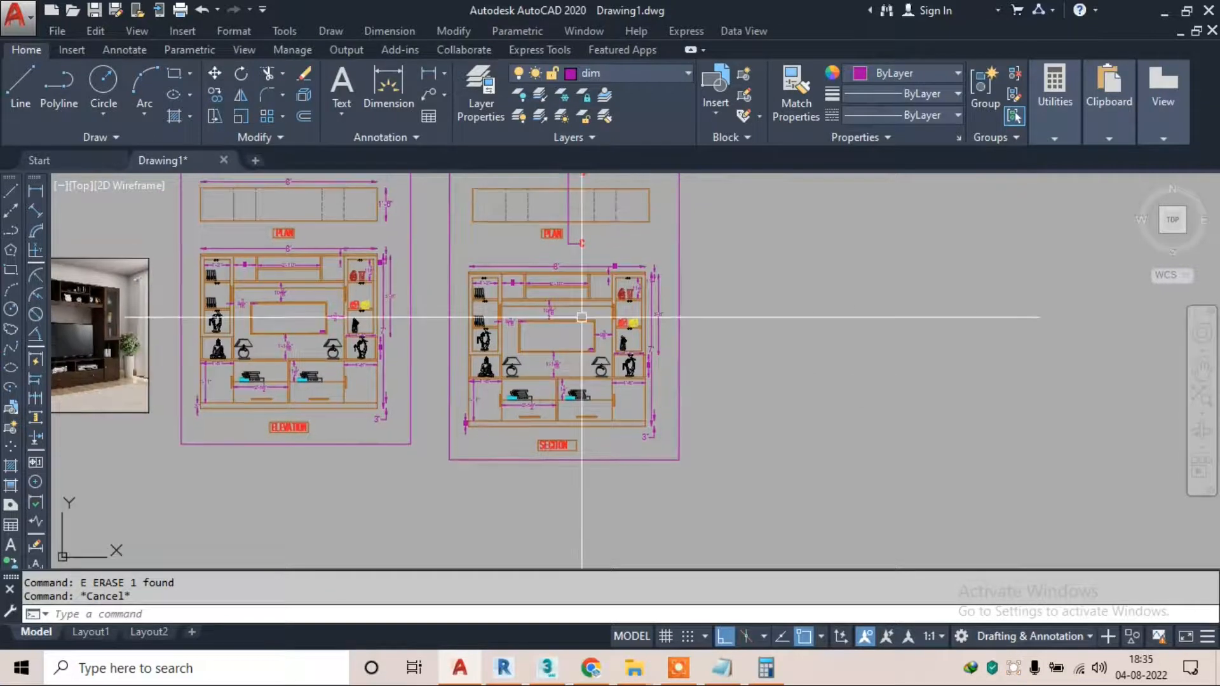
Draw a vertical cut line through the middle of the section drawing with a short horizontal tick at each end
scroll(558, 302, up, 2)
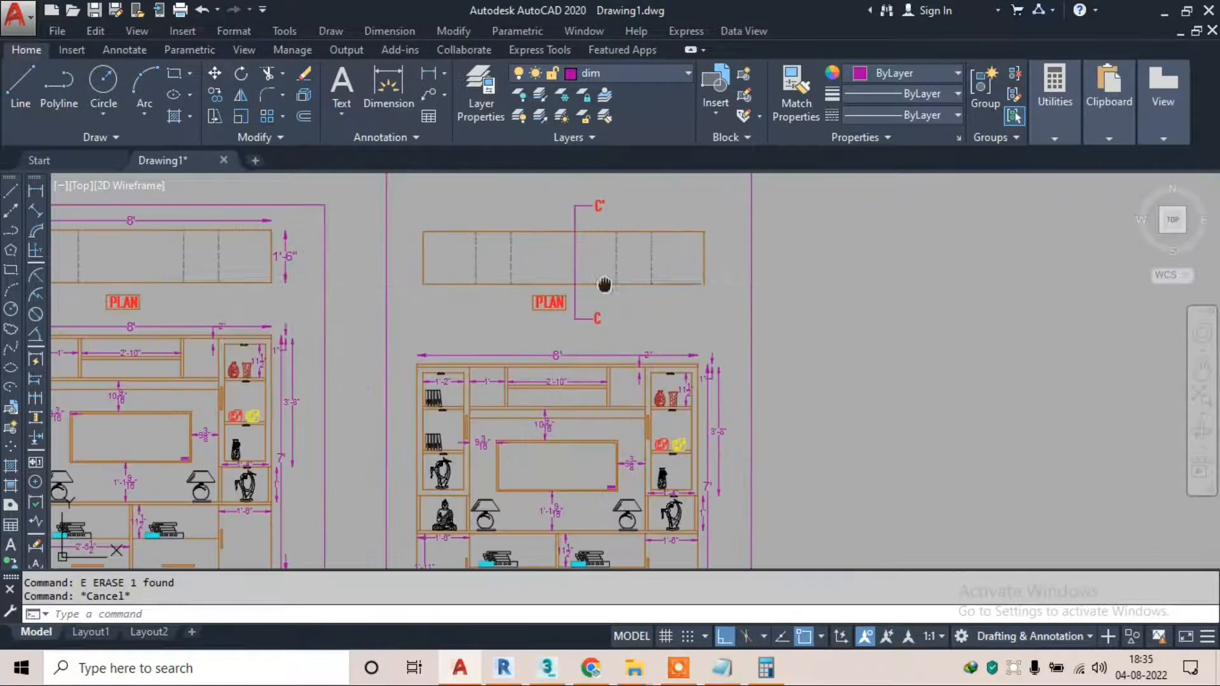
middle_drag(605, 284, 601, 237)
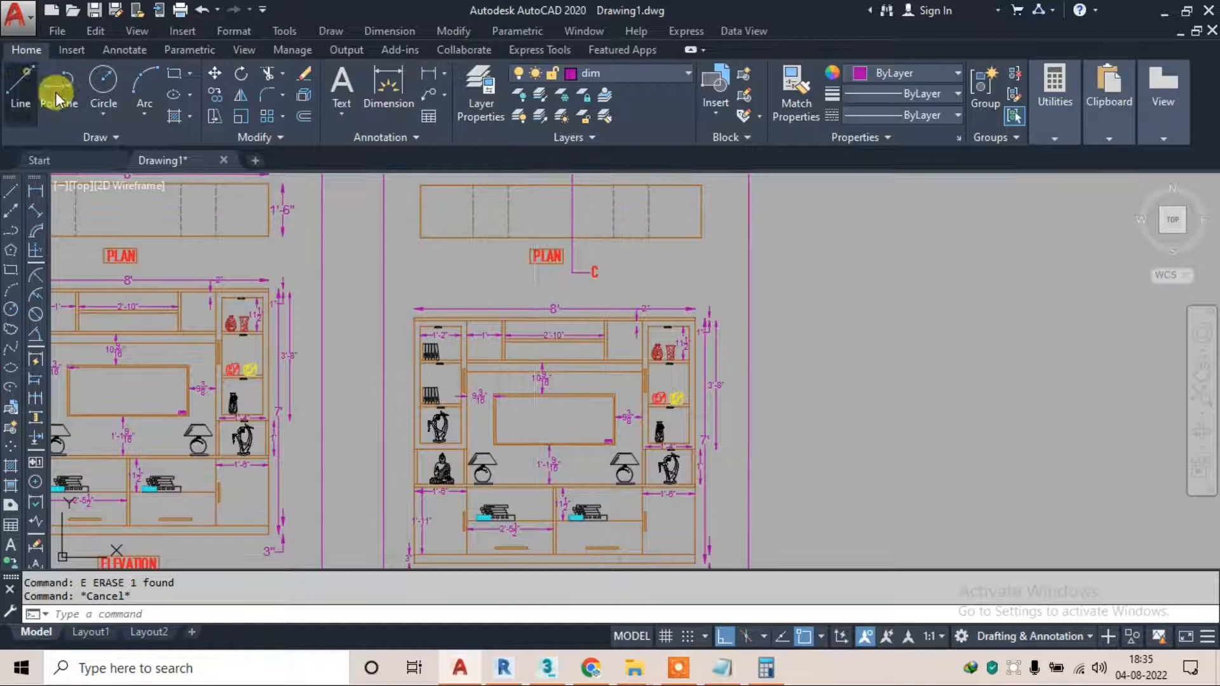
click(559, 293)
middle_drag(557, 445, 548, 285)
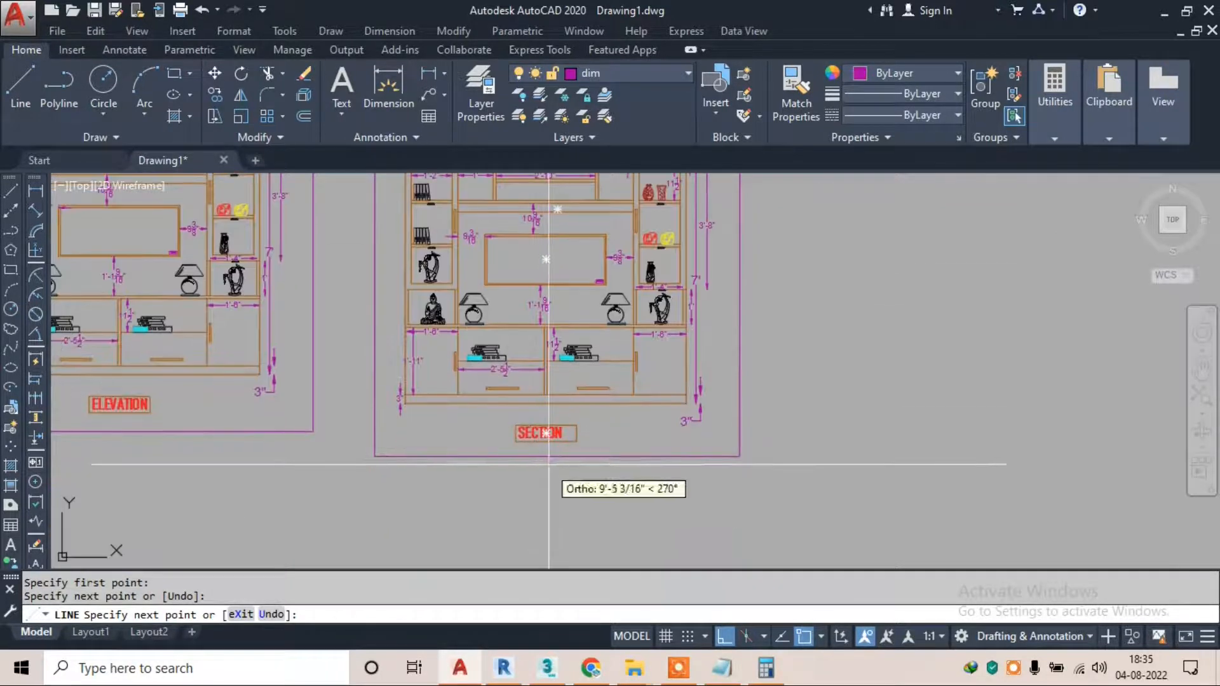
scroll(548, 417, up, 5)
key(Escape)
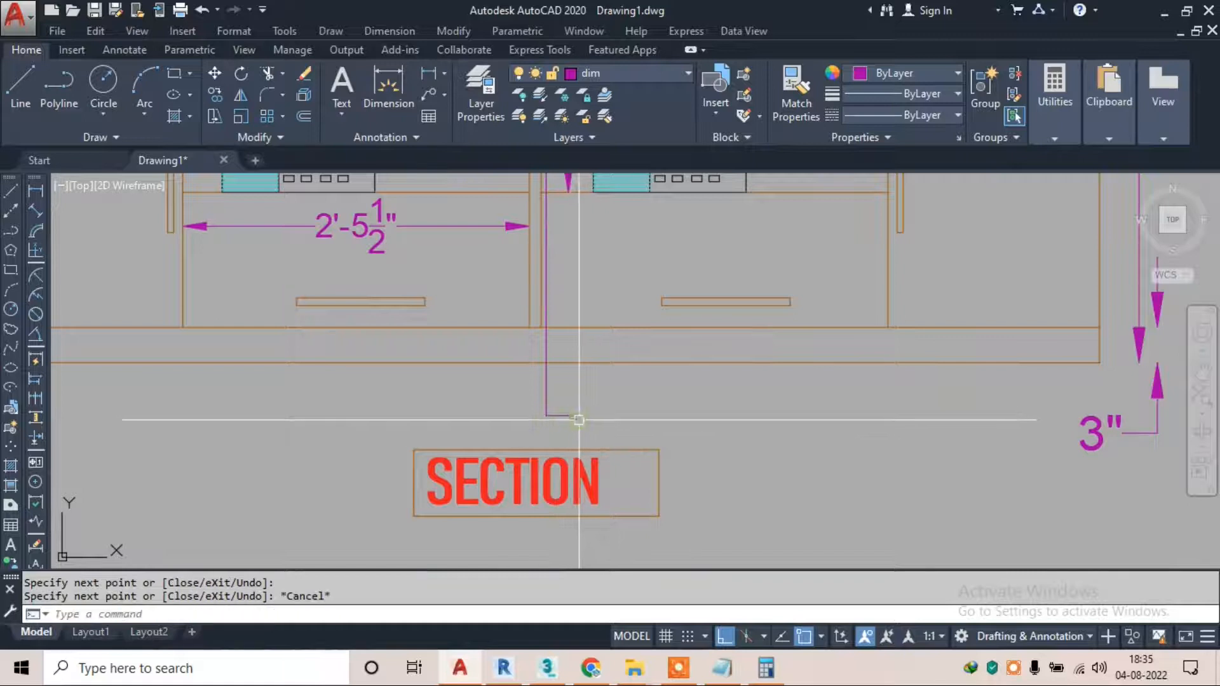
Change the linetype of the vertical cut line and its two end ticks to the dashed ACAD_ISO type
scroll(573, 416, down, 4)
middle_drag(644, 378, 618, 475)
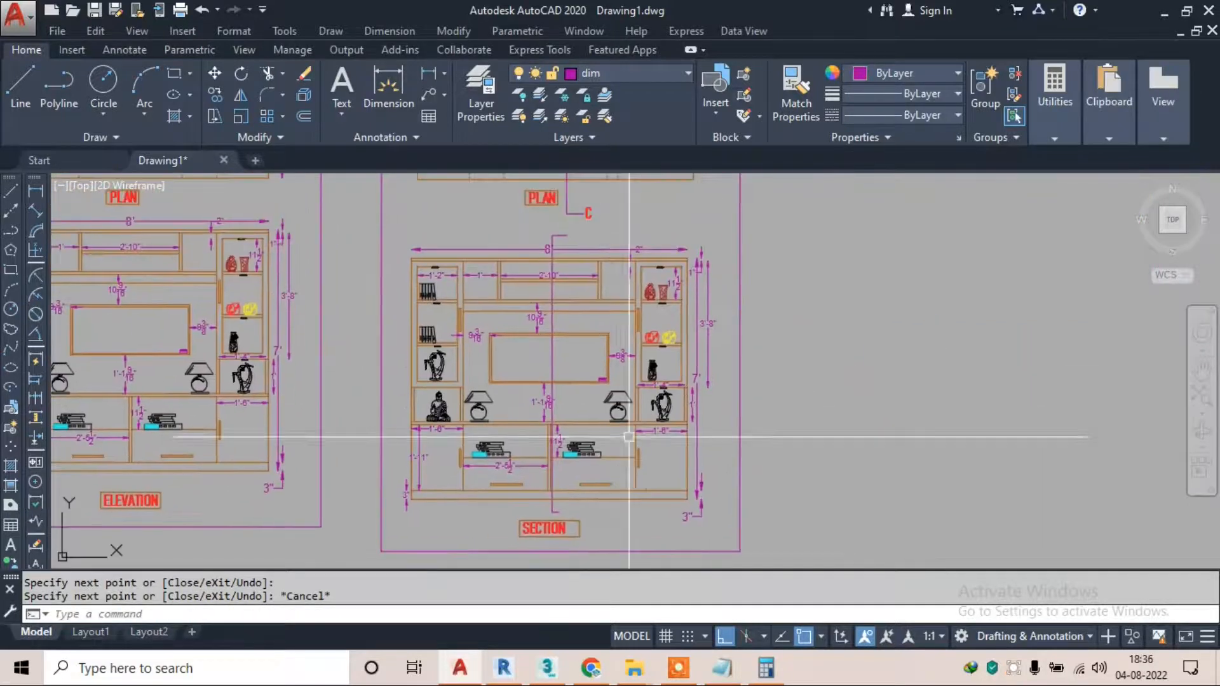
scroll(564, 232, up, 4)
click(554, 236)
click(537, 301)
mouse_move(553, 448)
middle_down()
mouse_move(537, 363)
mouse_move(545, 203)
middle_up()
middle_drag(502, 515, 512, 291)
scroll(533, 462, up, 4)
click(573, 486)
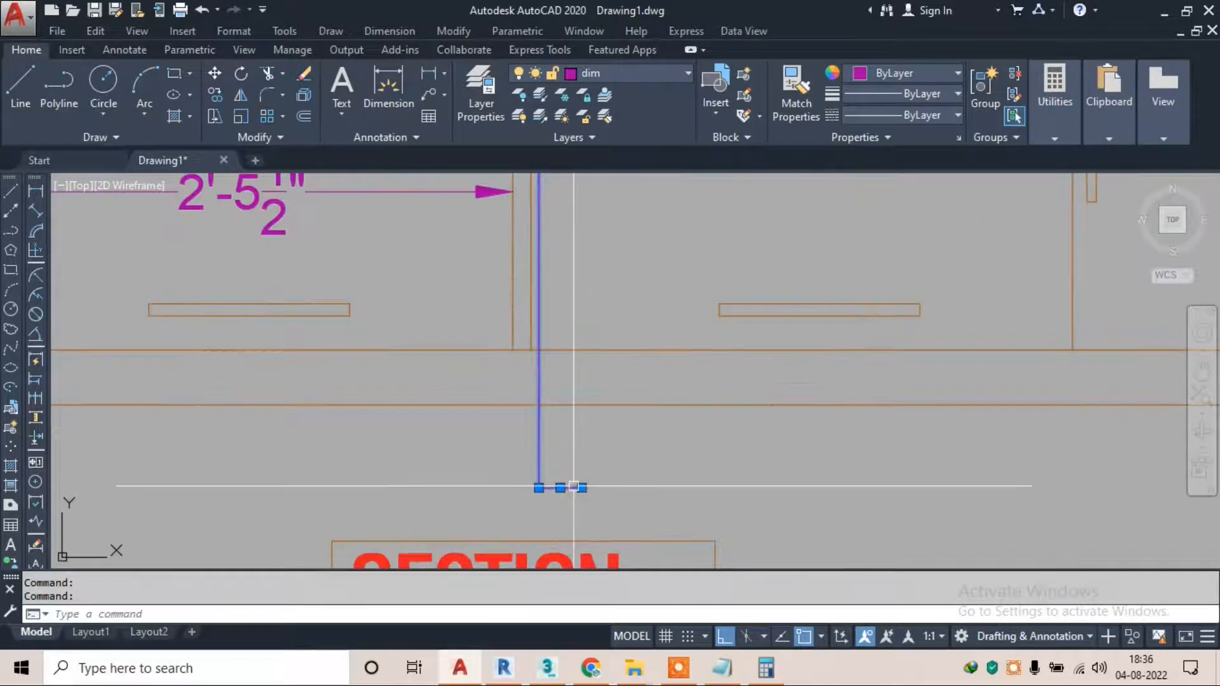
click(901, 116)
click(898, 197)
Set the linetype scale of the dashed cut line and its two end ticks to 0.2
scroll(621, 376, down, 8)
middle_drag(664, 242, 621, 296)
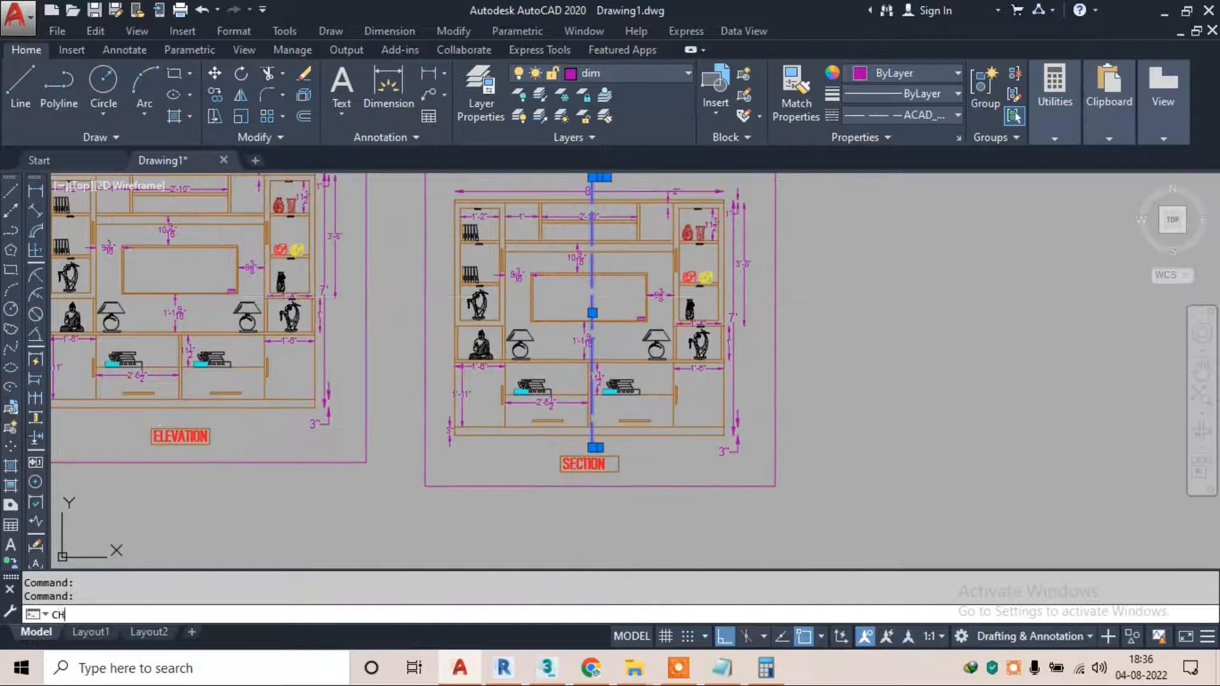
key(Return)
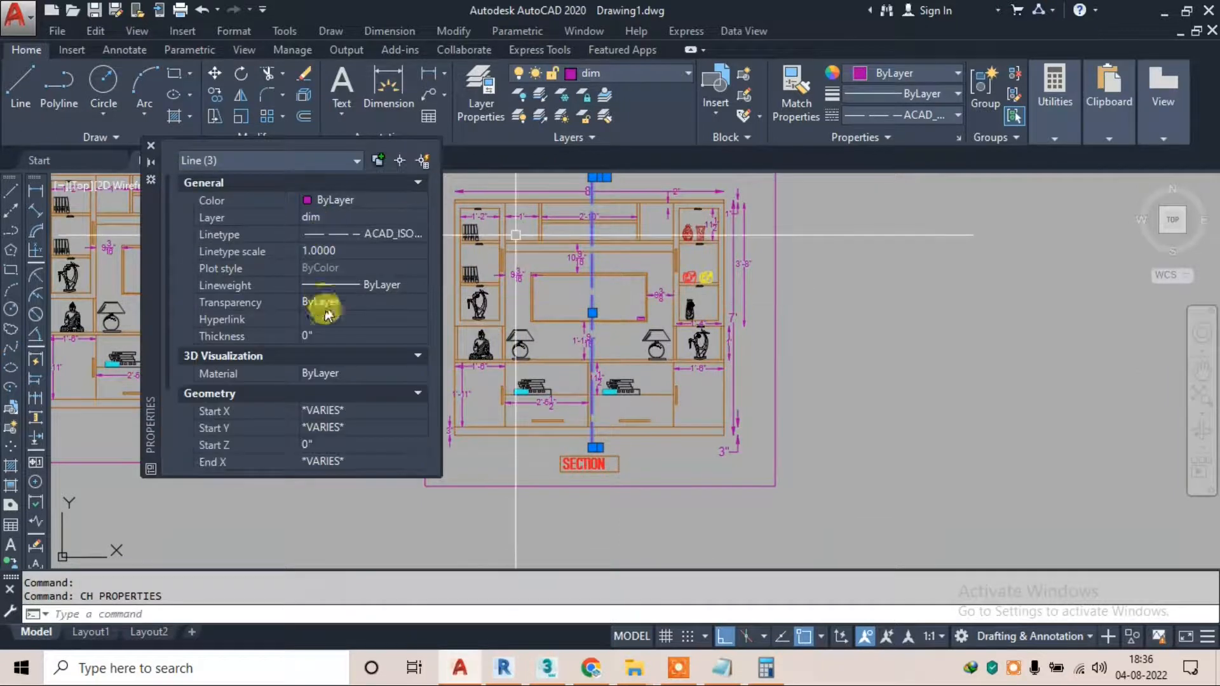
click(320, 253)
text(0.)
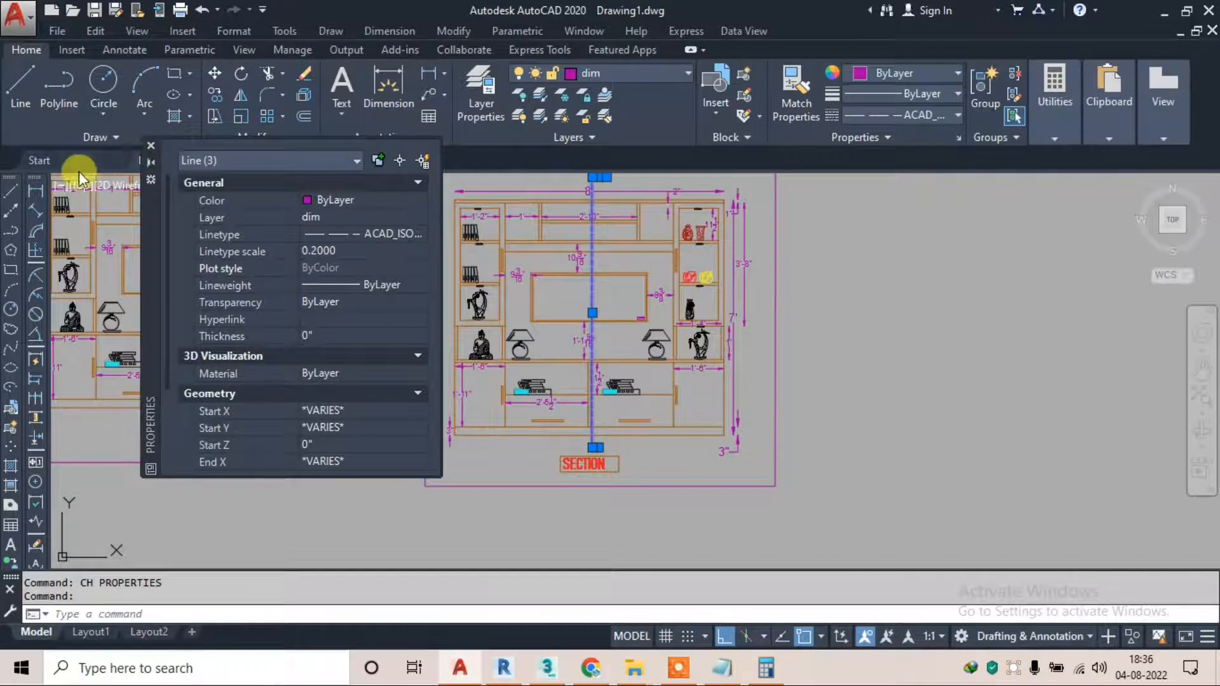
click(151, 146)
Change the colour of the cut line and its end ticks to dark green 19,103,52
click(895, 75)
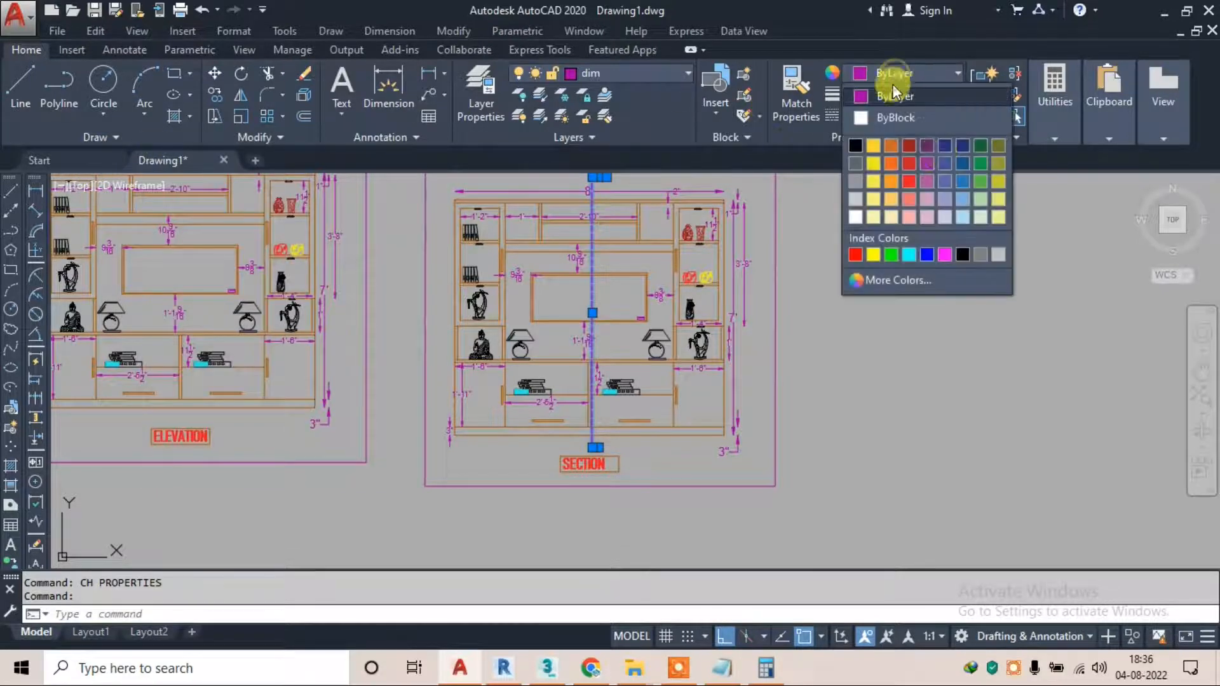
key(Escape)
key(Escape)
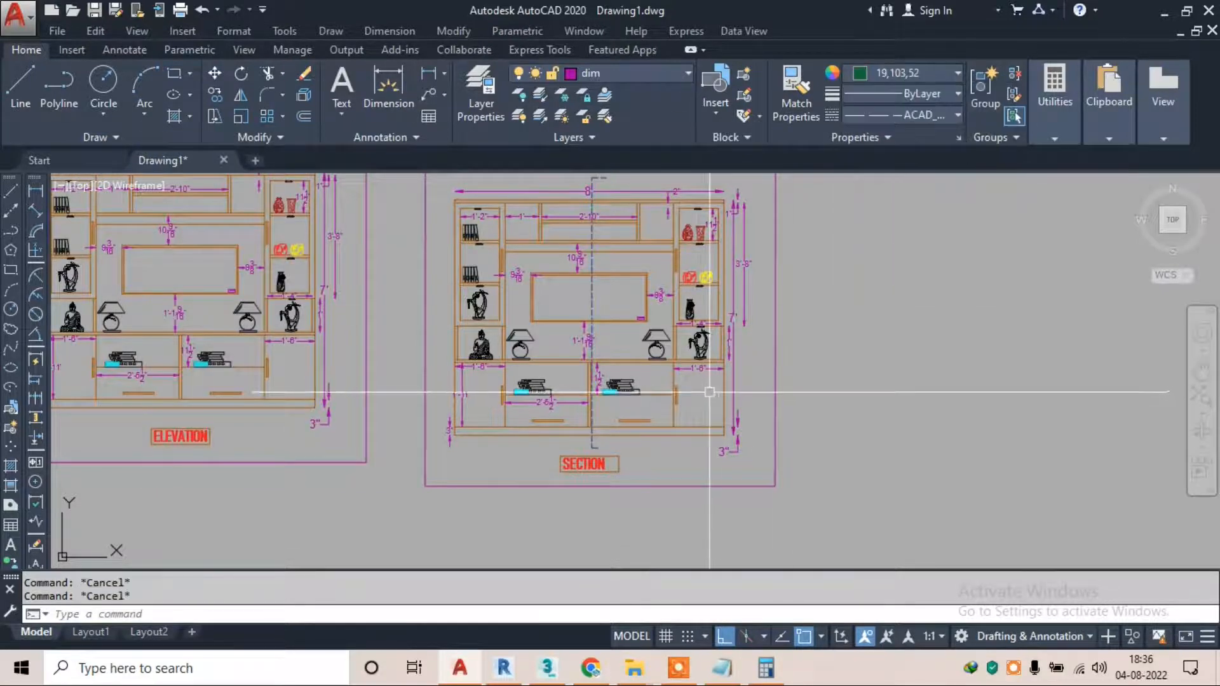
Draw a right-pointing triangular arrowhead from lines at the end of the cut line's upper tick, using a horizontal guide line for its tip
scroll(619, 198, up, 4)
middle_drag(619, 199, 567, 233)
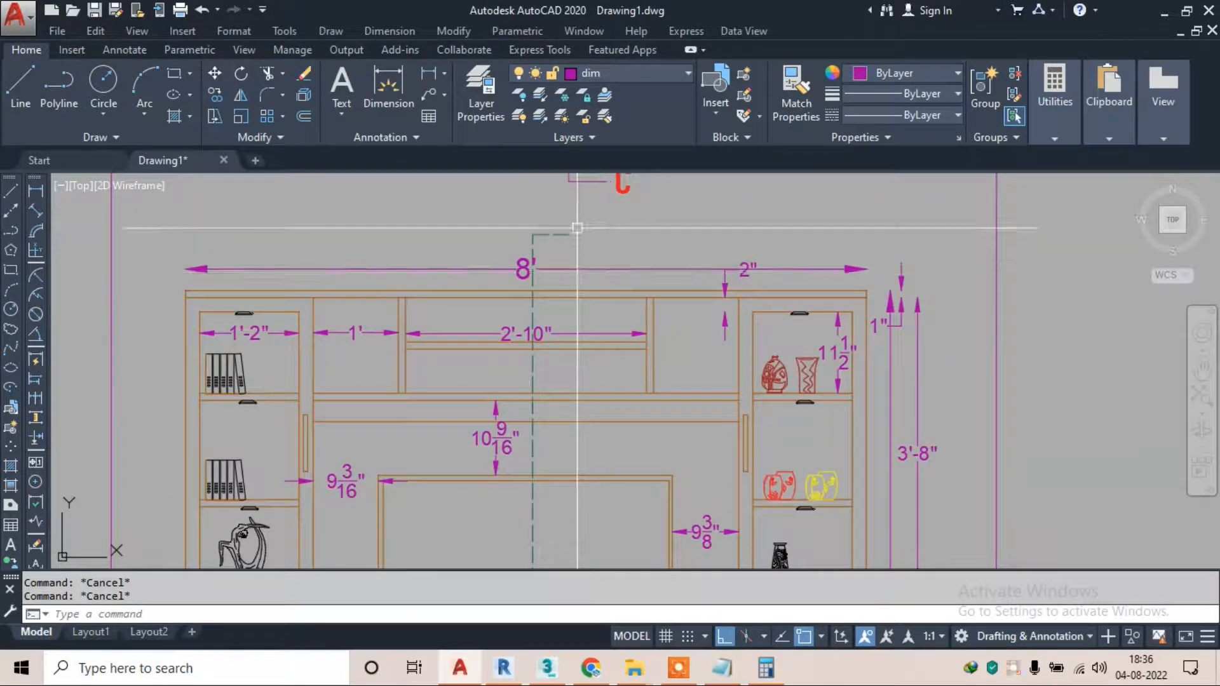
scroll(565, 233, up, 3)
click(19, 86)
scroll(485, 213, up, 3)
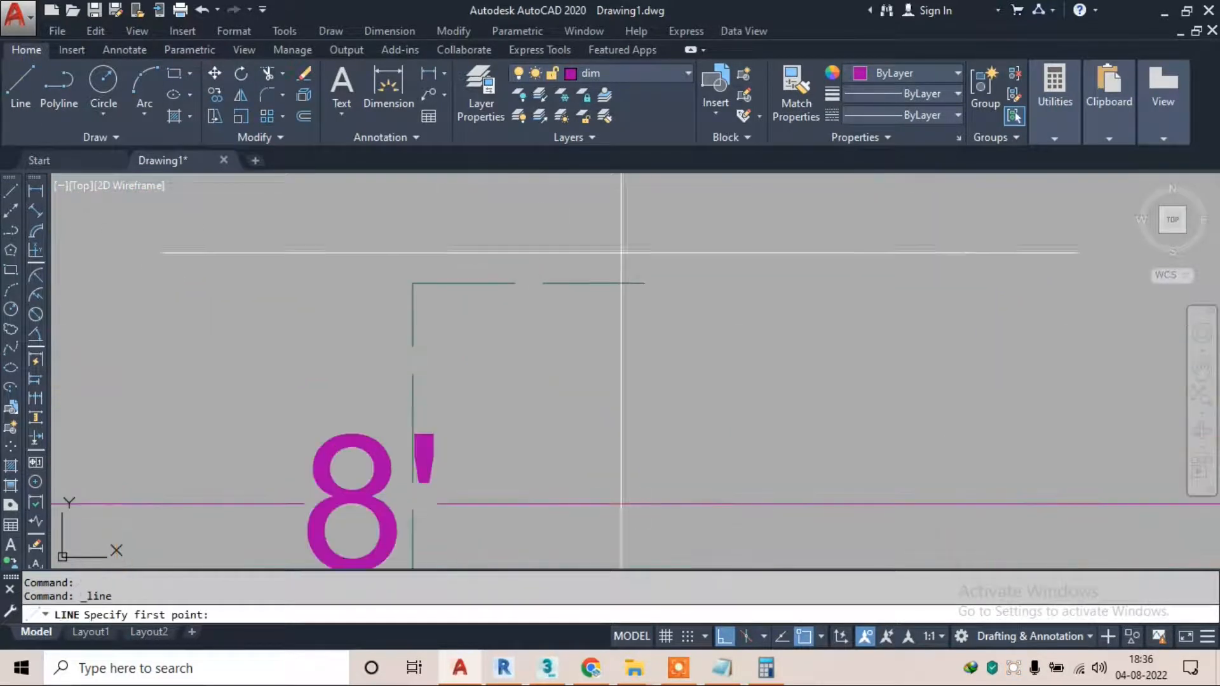
click(643, 219)
click(652, 339)
key(Escape)
key(Return)
click(642, 283)
click(756, 283)
click(643, 219)
key(Escape)
key(Return)
click(756, 283)
click(642, 339)
key(Escape)
Erase the horizontal guide line inside the triangular arrowhead
text(tr)
key(Return)
key(Return)
key(Escape)
click(667, 283)
text(e)
key(Return)
Copy the triangular arrowhead from the upper tick to beside the cut line's lower tick, above the SECTION title
drag(601, 190, 790, 370)
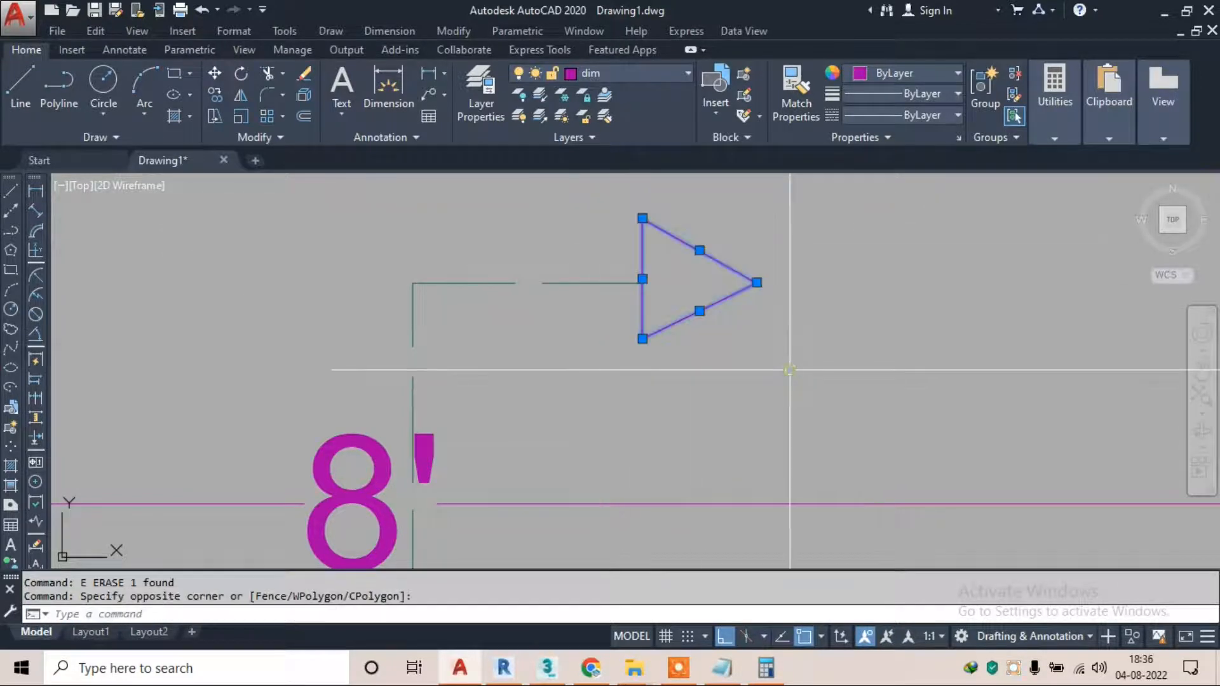
text(co)
key(Return)
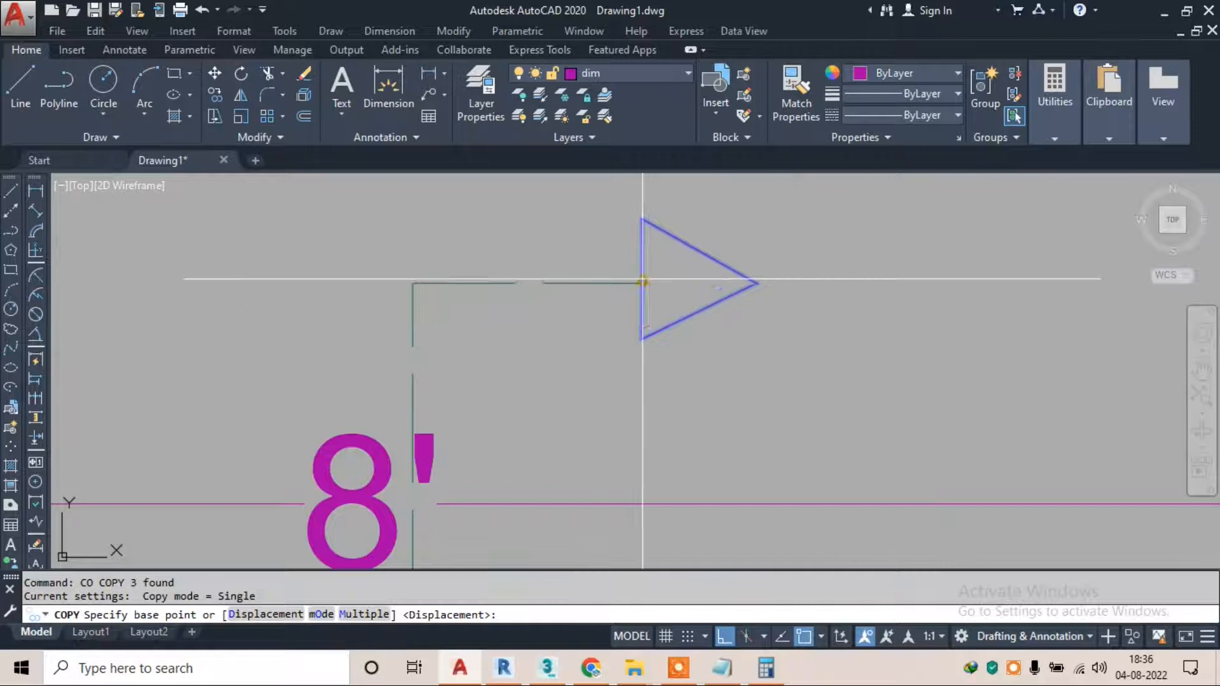
click(642, 281)
scroll(642, 280, down, 8)
scroll(618, 343, up, 6)
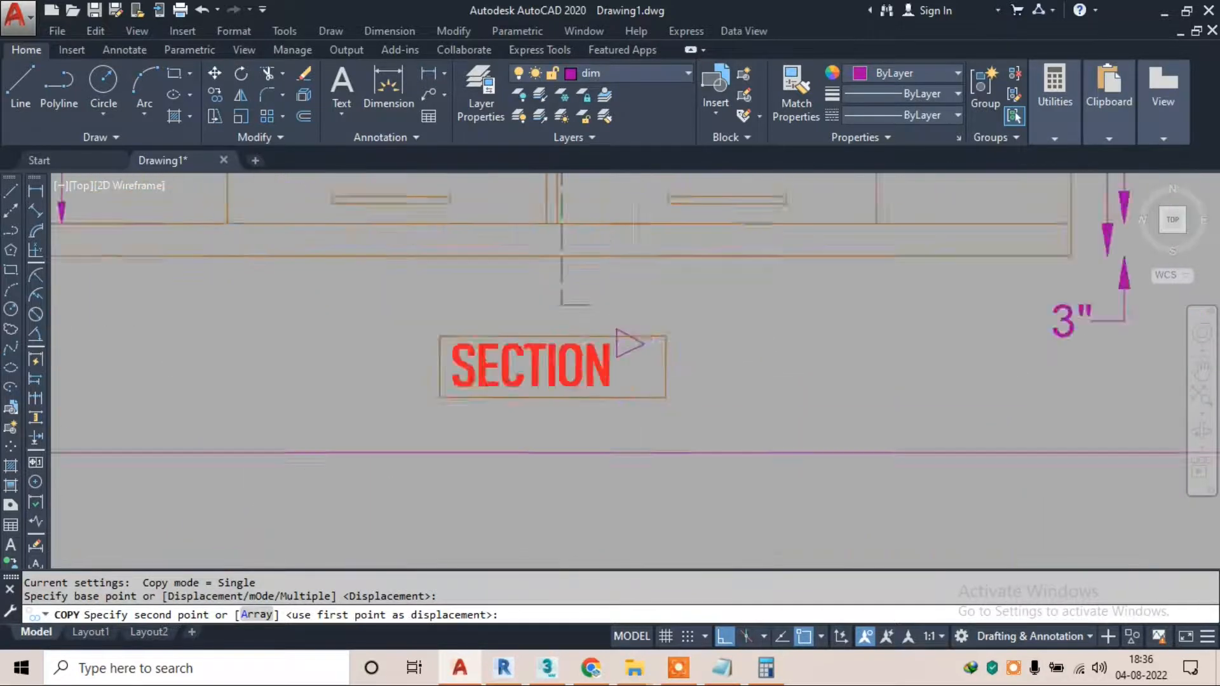
scroll(619, 331, up, 4)
click(535, 286)
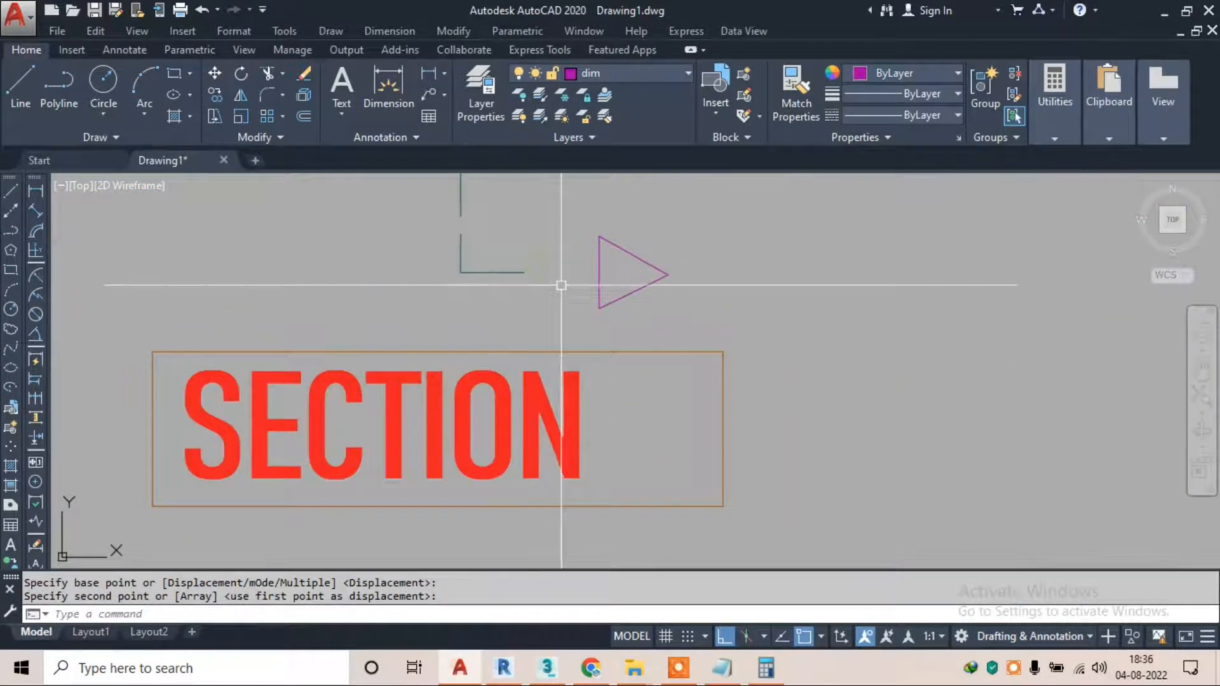
Move the copied arrowhead so the middle of its base meets the end of the lower tick
click(564, 215)
click(692, 318)
text(m)
key(Return)
click(599, 274)
click(524, 272)
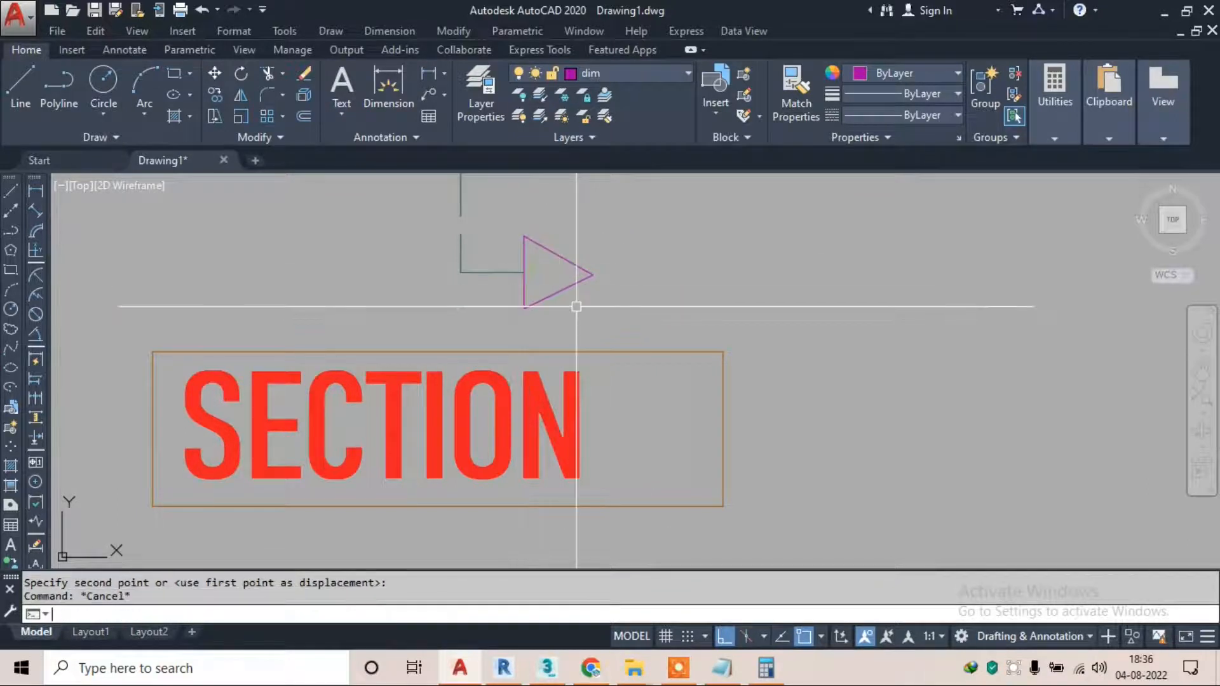
Match the properties of the green lower tick onto both the lower and upper arrowheads
click(493, 273)
click(611, 248)
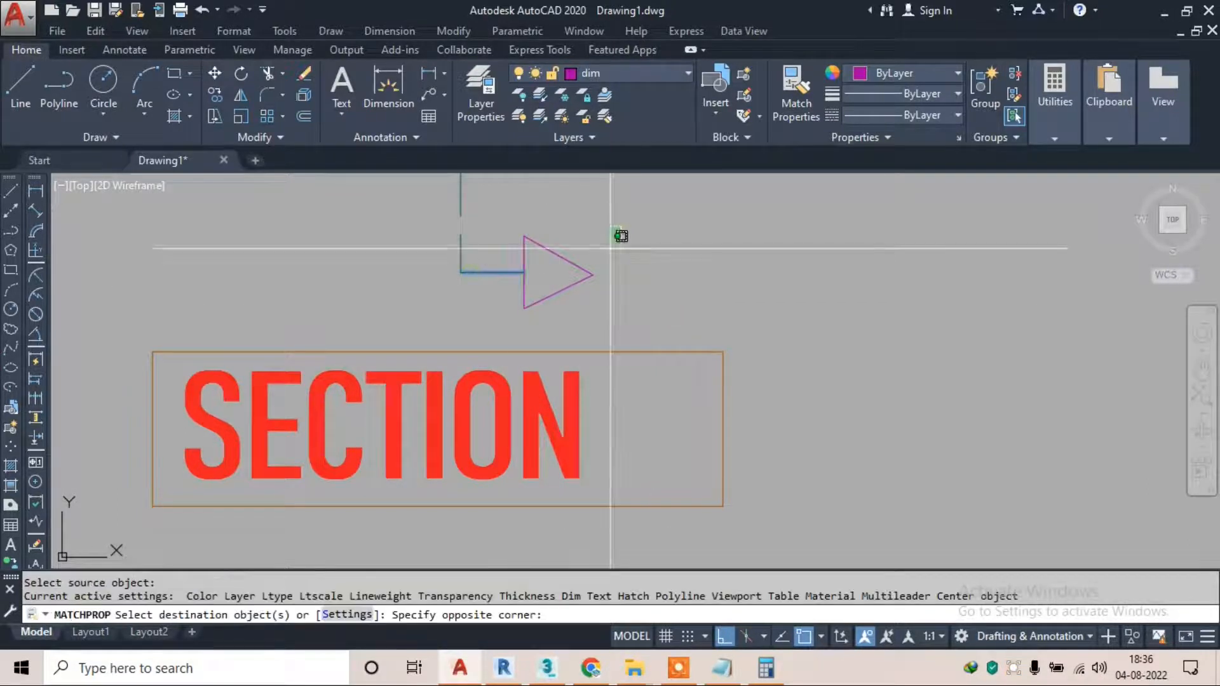
click(516, 297)
scroll(635, 293, down, 9)
middle_drag(656, 245, 578, 452)
scroll(550, 231, up, 5)
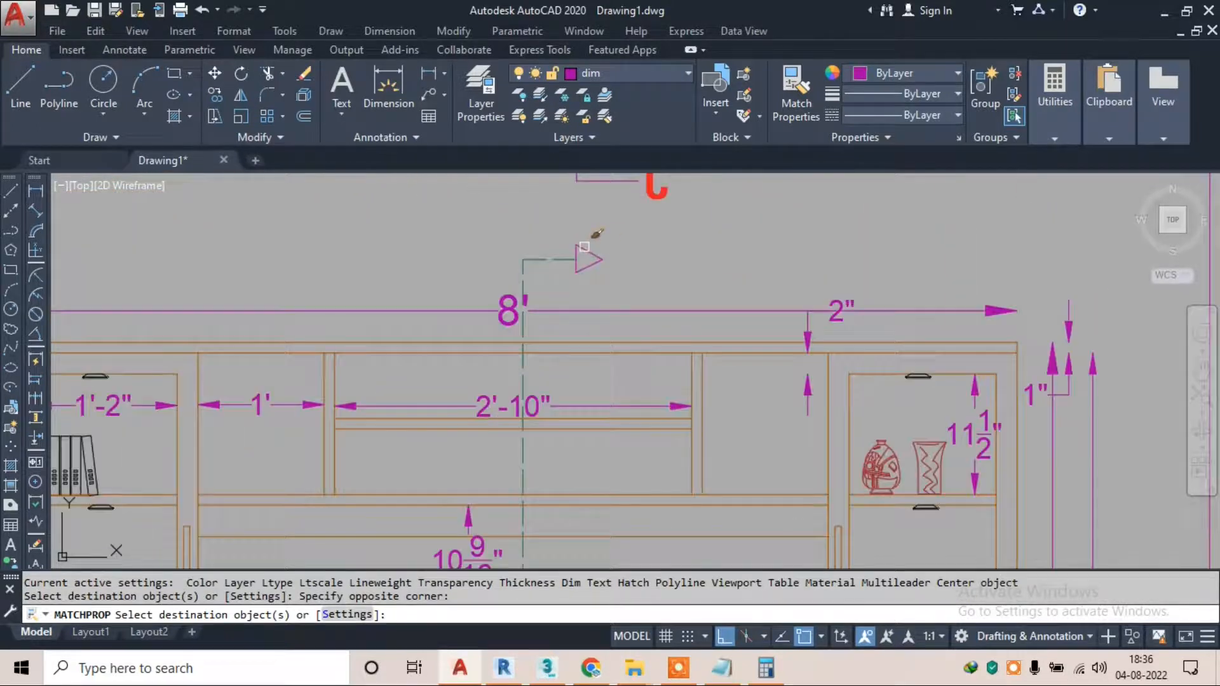
click(565, 281)
scroll(574, 237, down, 5)
scroll(610, 330, down, 2)
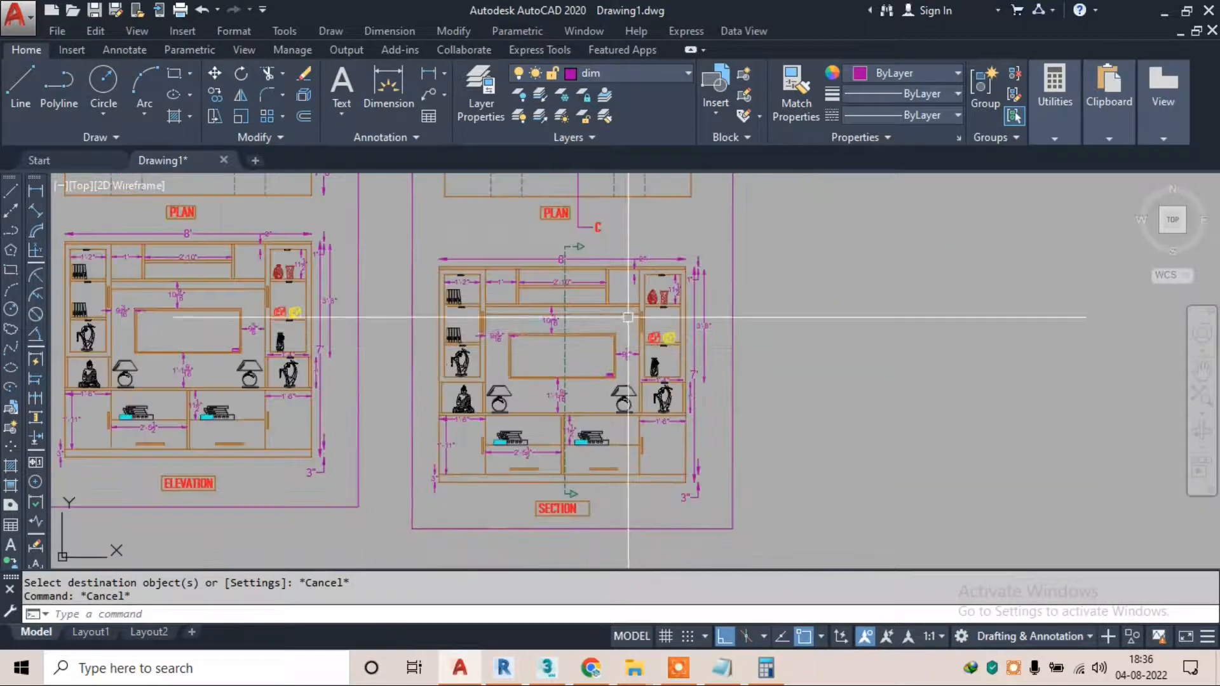
Copy the upper green arrowhead to the C end of the plan's section line
scroll(580, 242, up, 5)
click(518, 359)
click(622, 432)
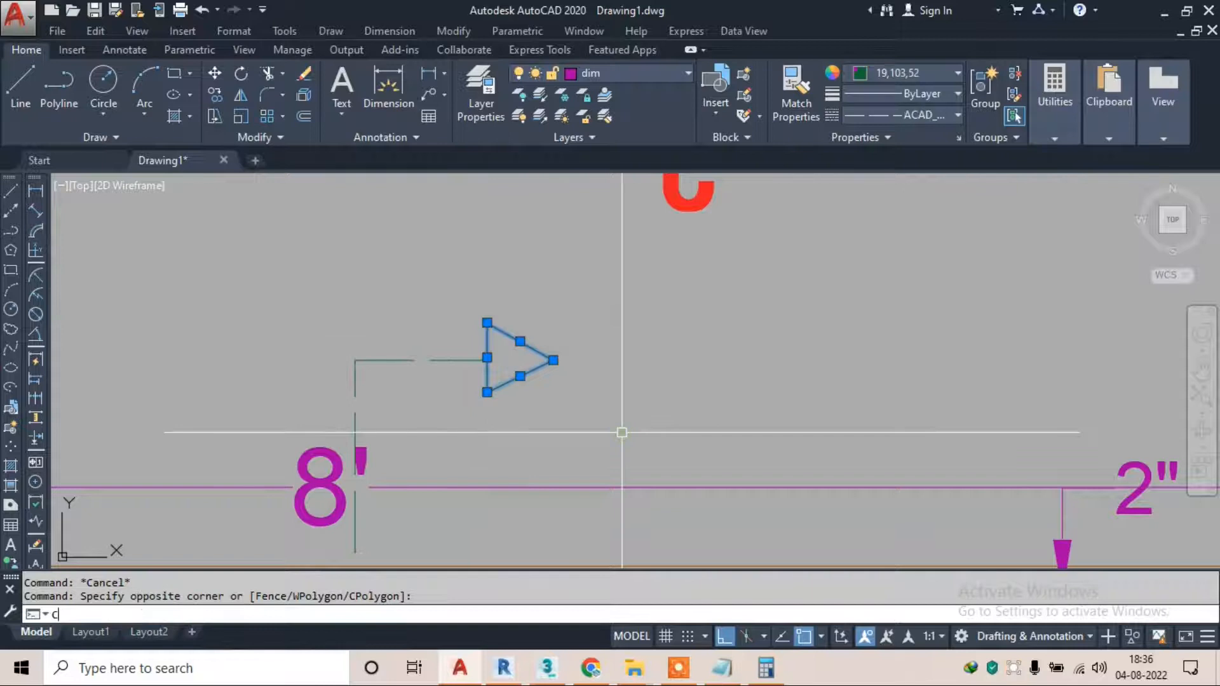
text(o)
key(Return)
click(487, 357)
scroll(578, 381, down, 3)
scroll(604, 305, up, 5)
click(612, 307)
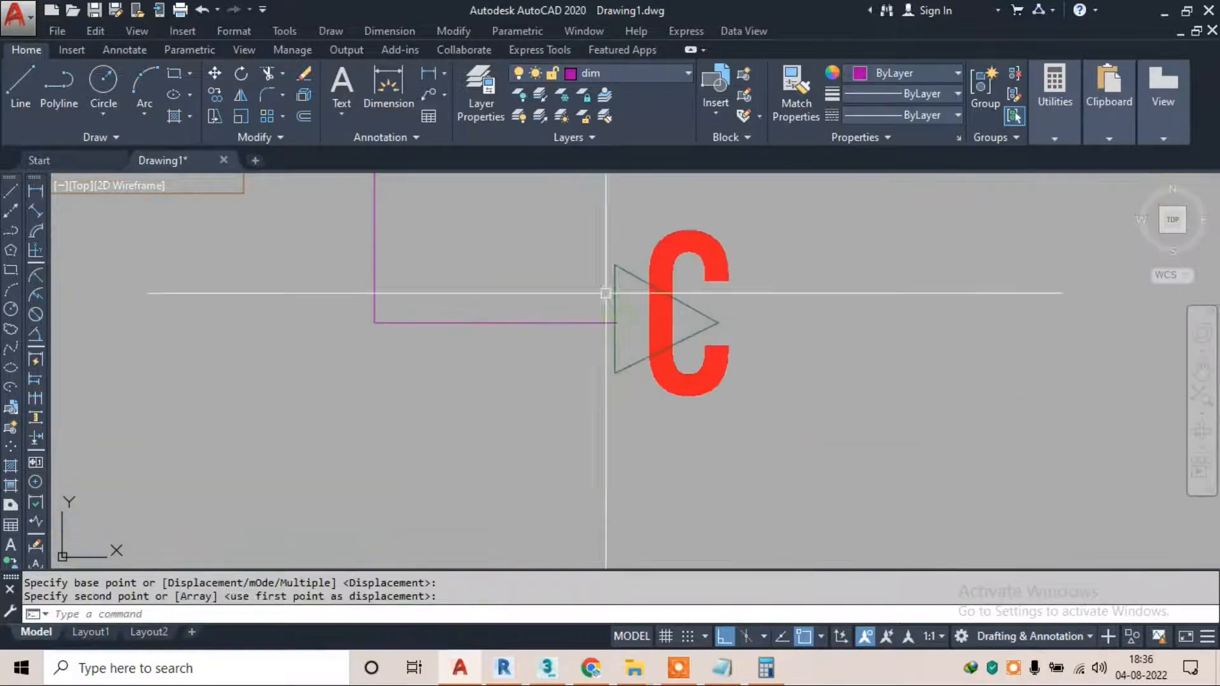
Move the C label horizontally to the right, clear of the arrowhead's tip
key(Escape)
click(686, 233)
text(m)
key(Return)
click(696, 252)
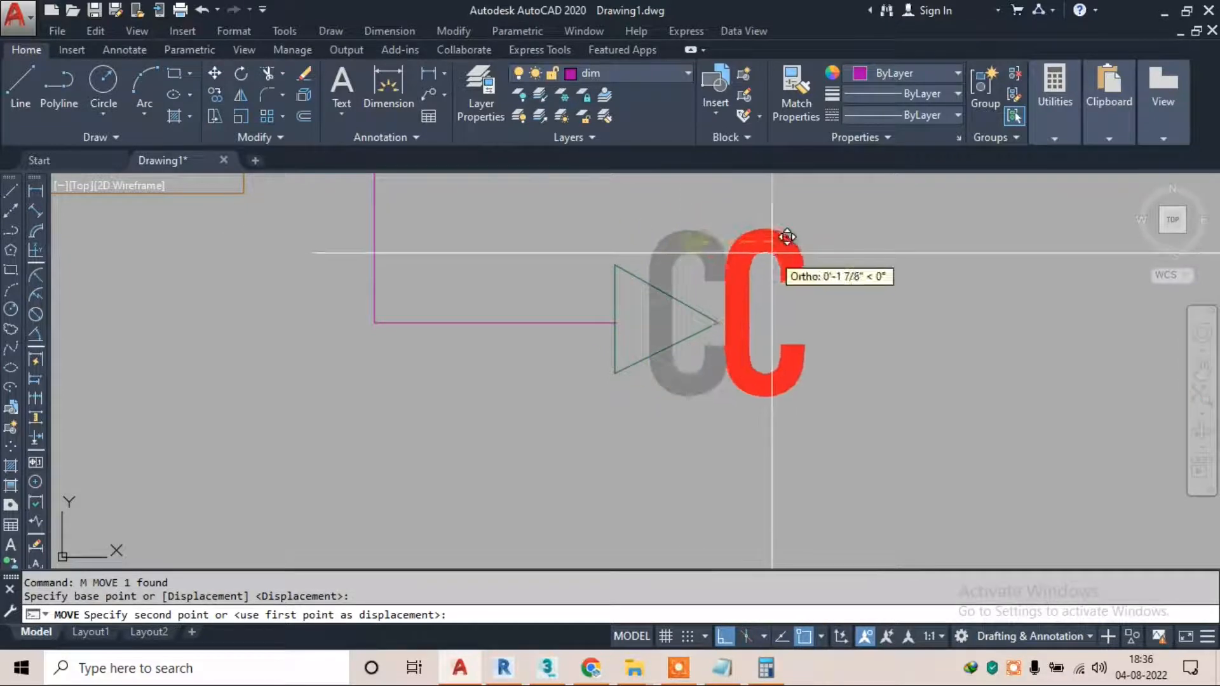
click(791, 238)
Match the properties of the plan's magenta section line onto the arrowhead beside the C label
key(Escape)
text(MA)
key(Return)
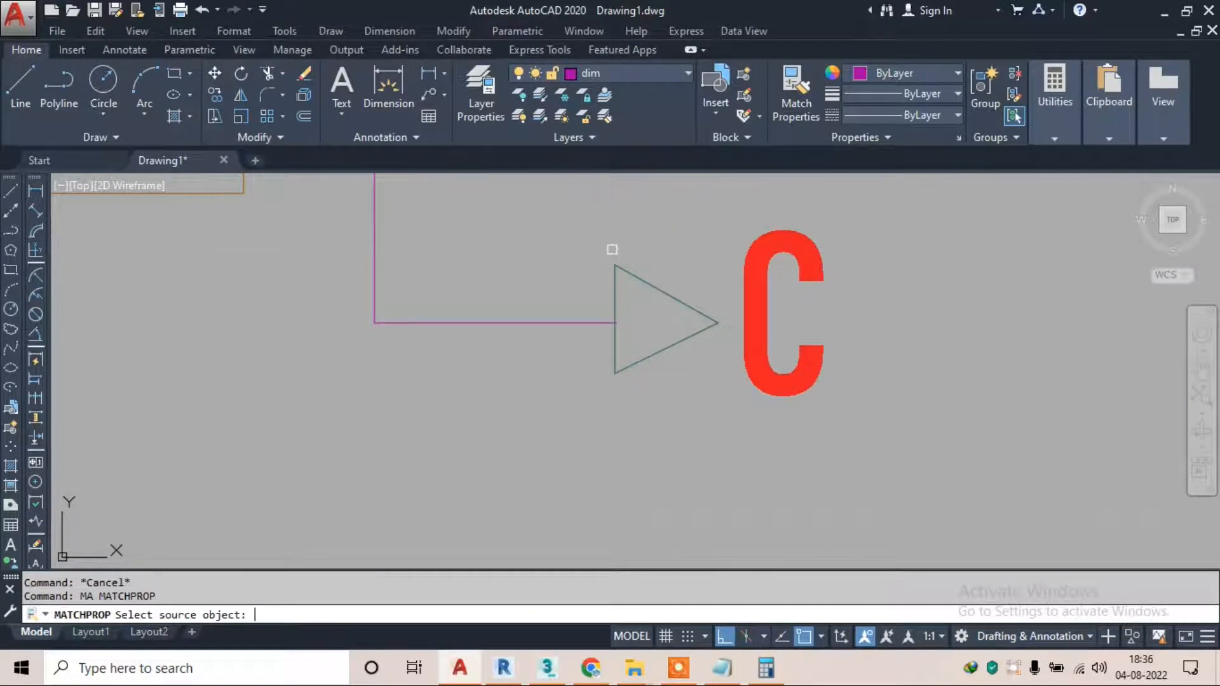
click(593, 323)
key(Escape)
Copy the magenta arrowhead from the C end to the C' end of the plan's section line
click(566, 237)
click(726, 429)
text(co)
key(Return)
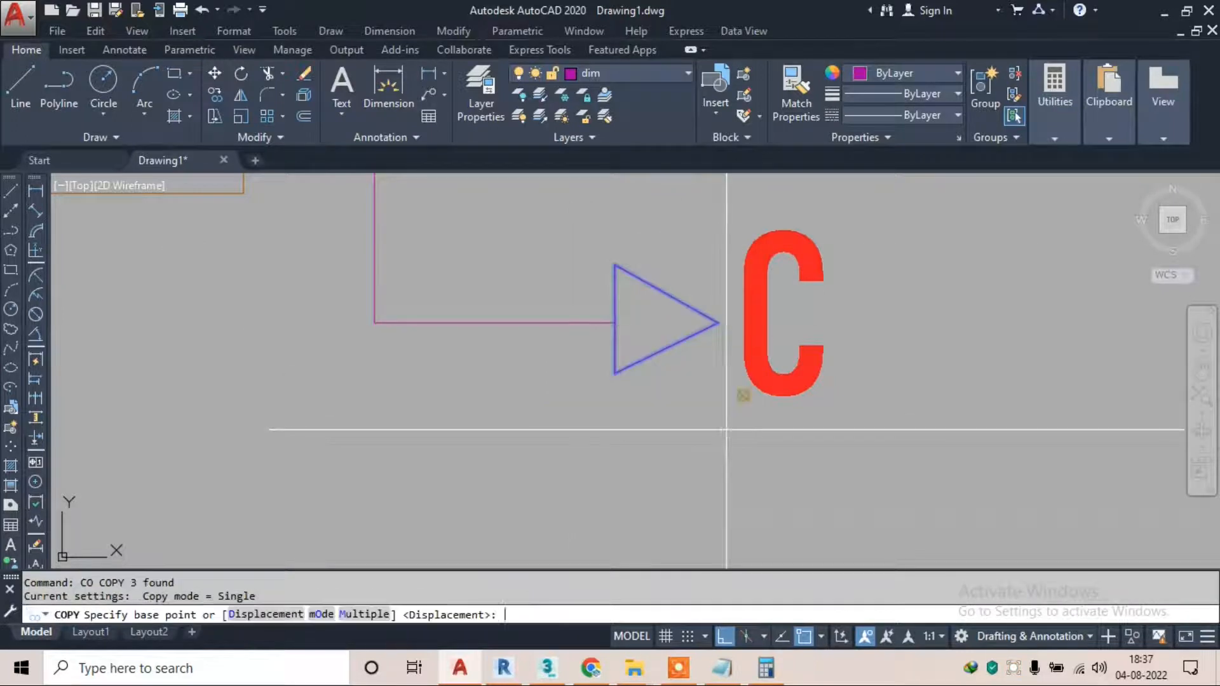
click(614, 319)
scroll(680, 380, down, 7)
scroll(638, 254, up, 6)
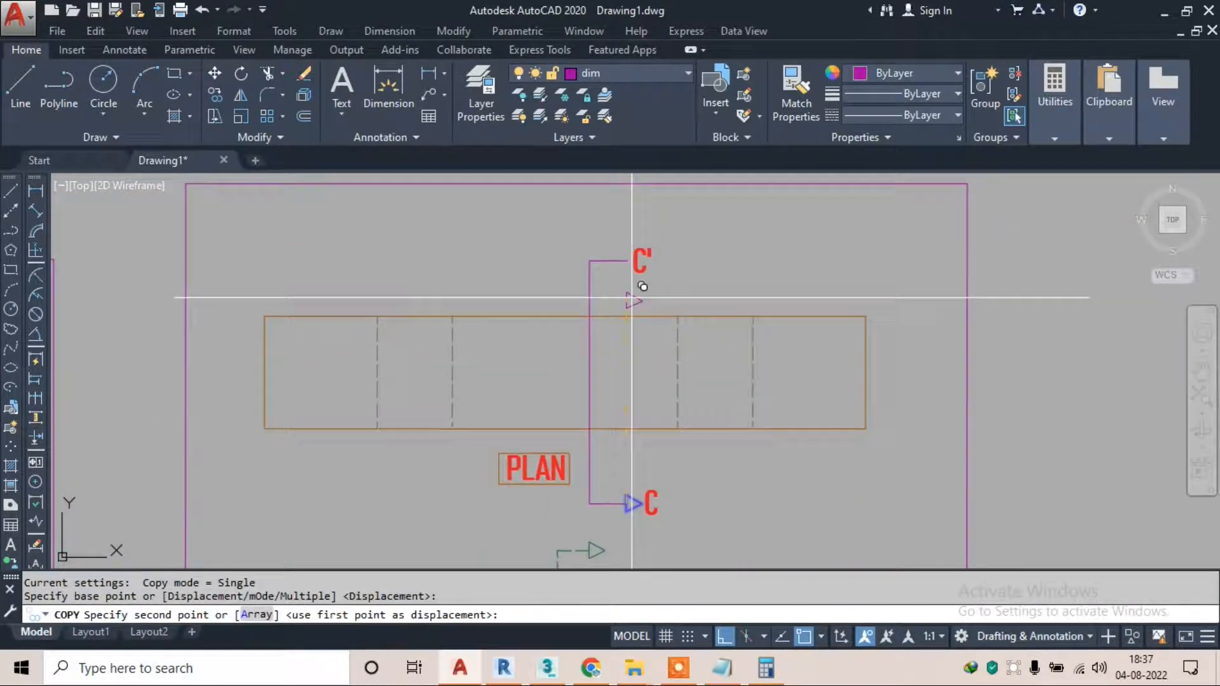
click(598, 268)
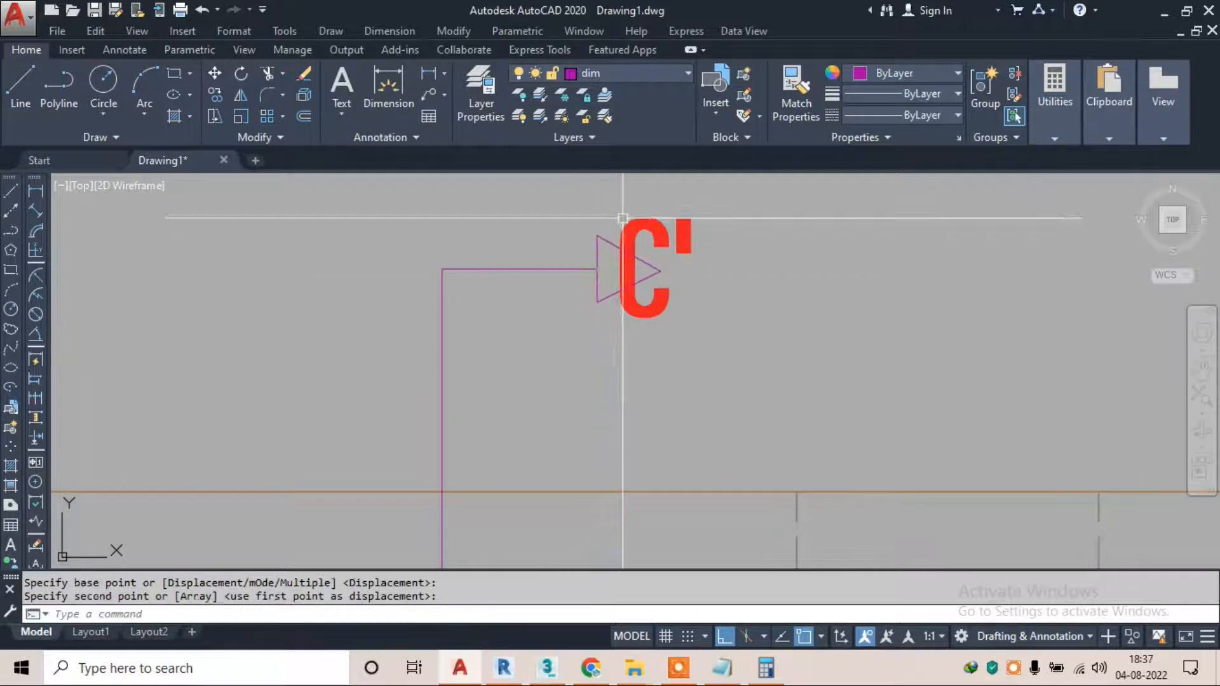
Move the C' label to the right of its arrowhead with Ortho switched off
key(Escape)
click(609, 200)
key(Escape)
click(670, 235)
key(Return)
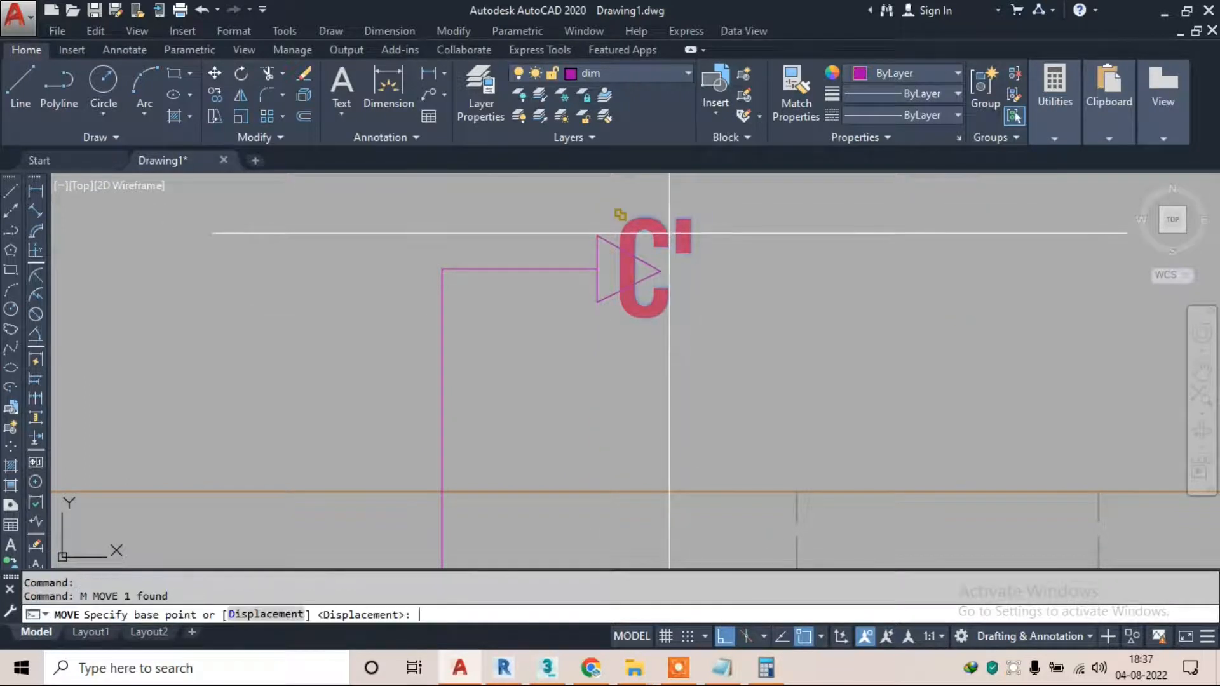
click(685, 217)
click(685, 223)
click(693, 222)
click(640, 218)
text(m)
key(Return)
click(620, 216)
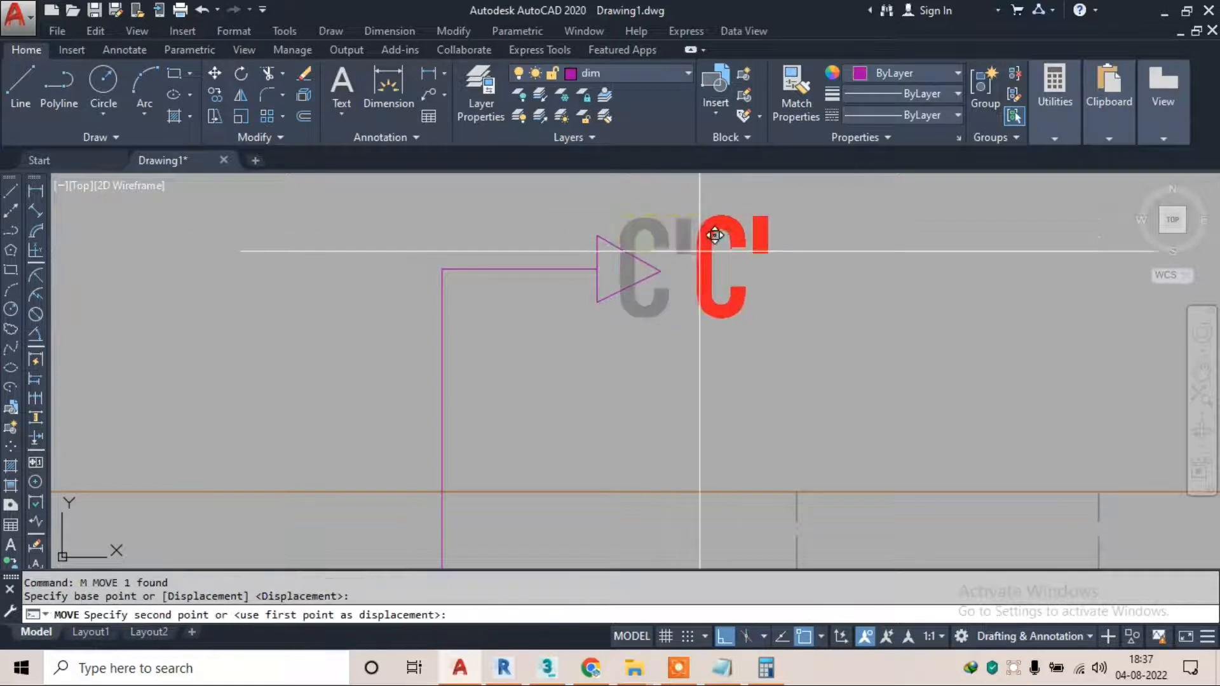
click(728, 640)
click(679, 217)
scroll(643, 343, down, 3)
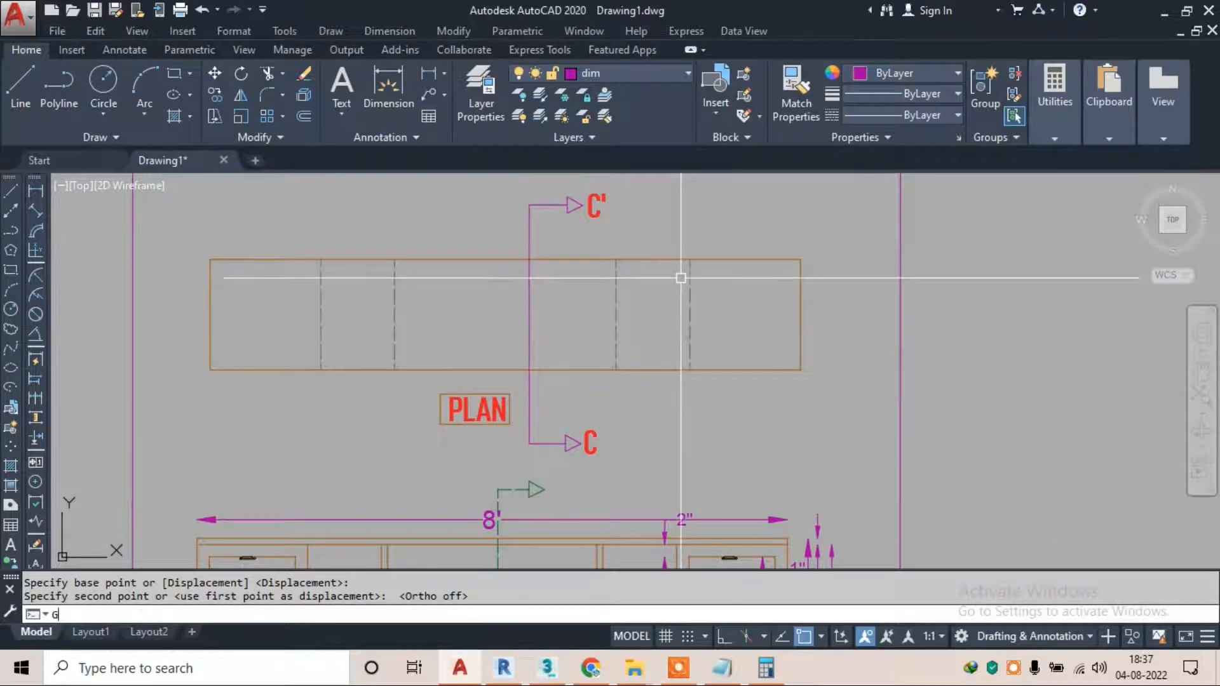
text(G)
key(Return)
key(Escape)
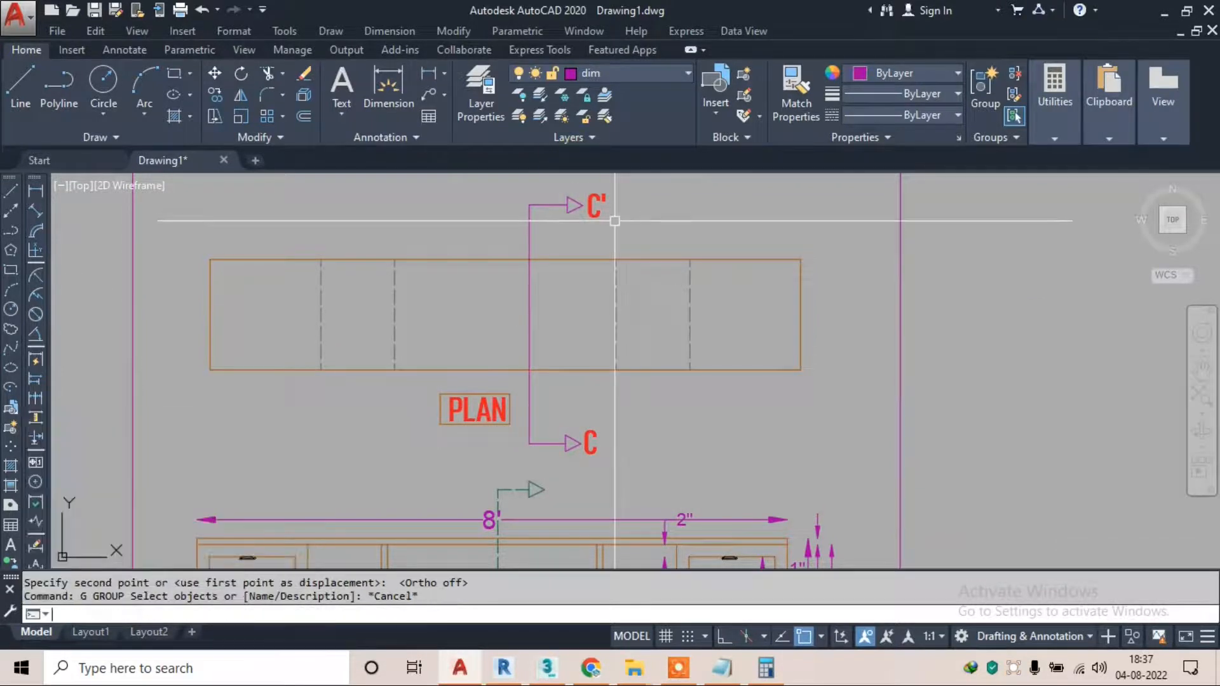
Start a gradient fill with both gradient colours set to grey 99,100,102
text(GD)
key(Return)
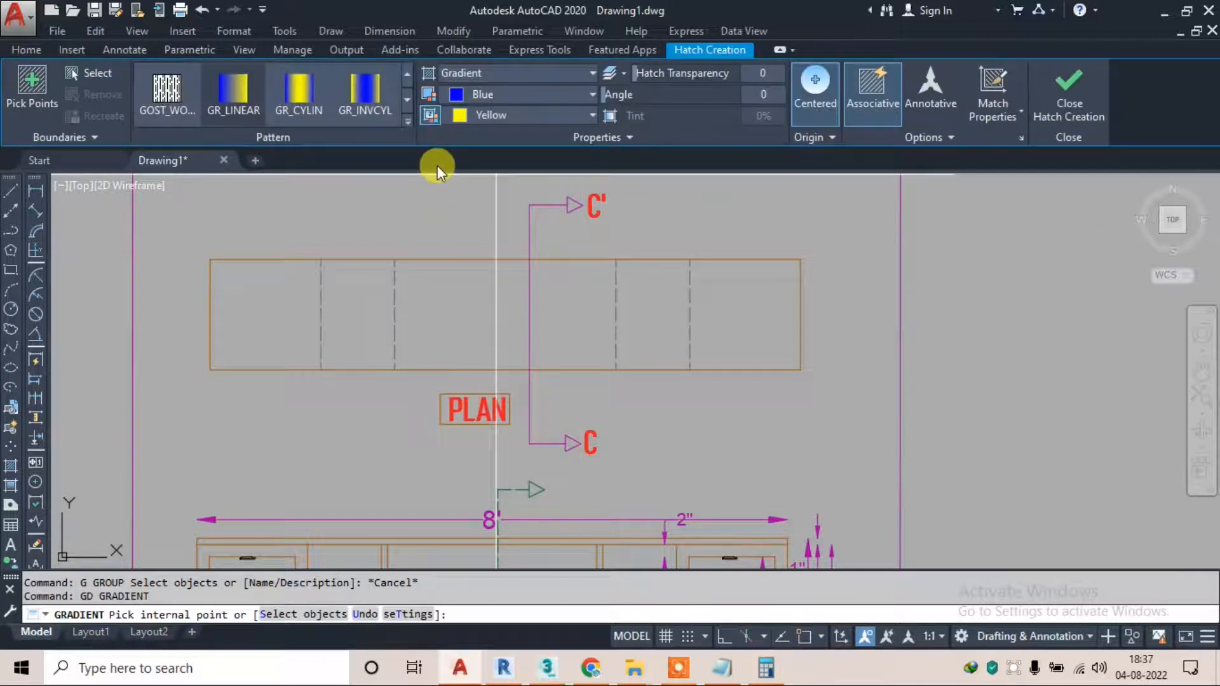
click(478, 94)
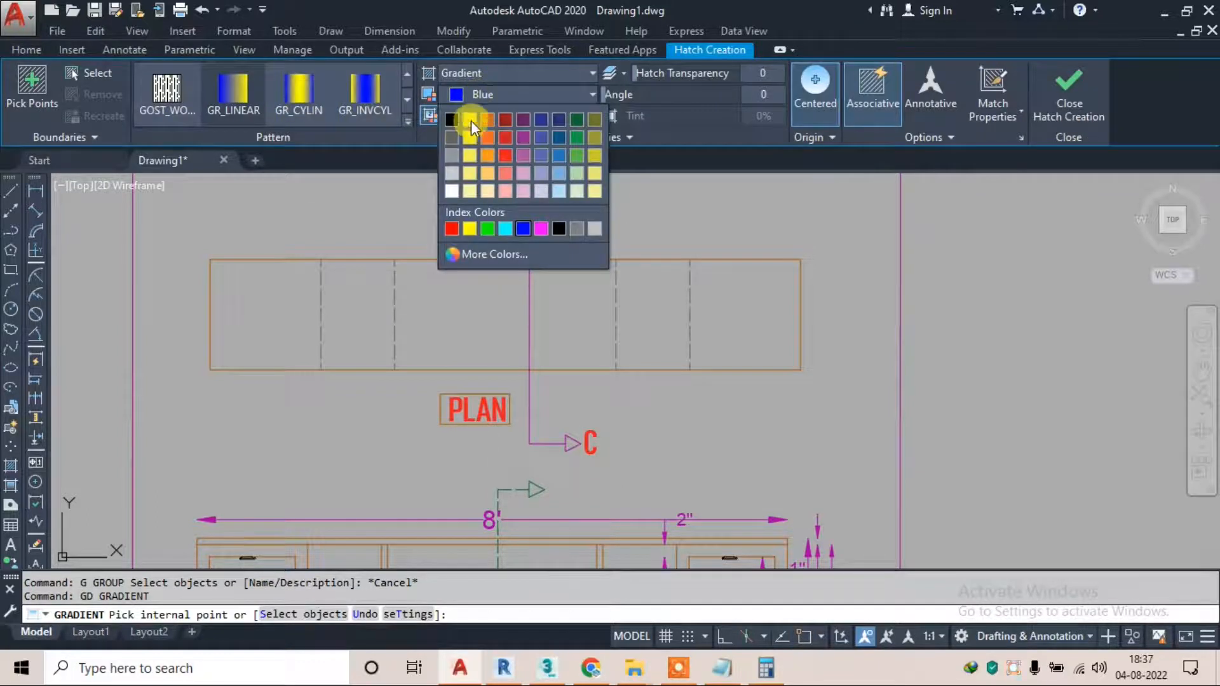
click(455, 141)
click(516, 117)
click(458, 157)
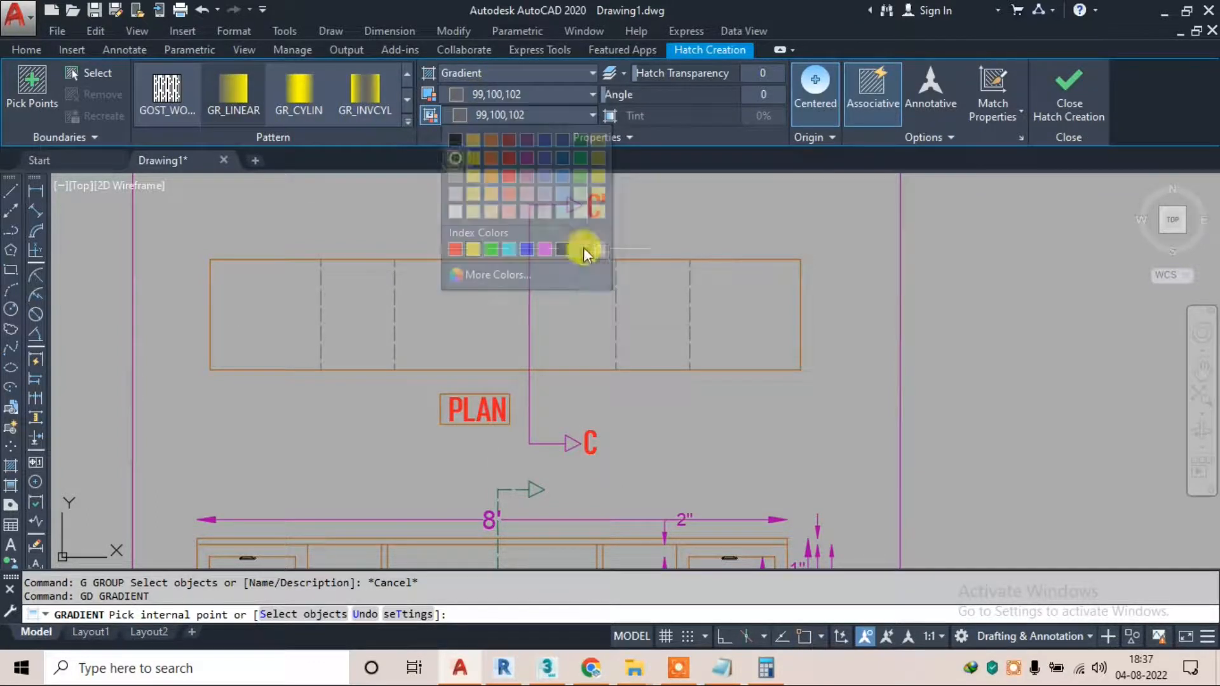
Fill the arrowheads at the C' and C ends of the plan's section line with the grey gradient
scroll(601, 256, up, 4)
middle_drag(541, 216, 558, 357)
click(545, 266)
scroll(541, 381, down, 2)
middle_drag(535, 496, 533, 258)
scroll(563, 451, up, 4)
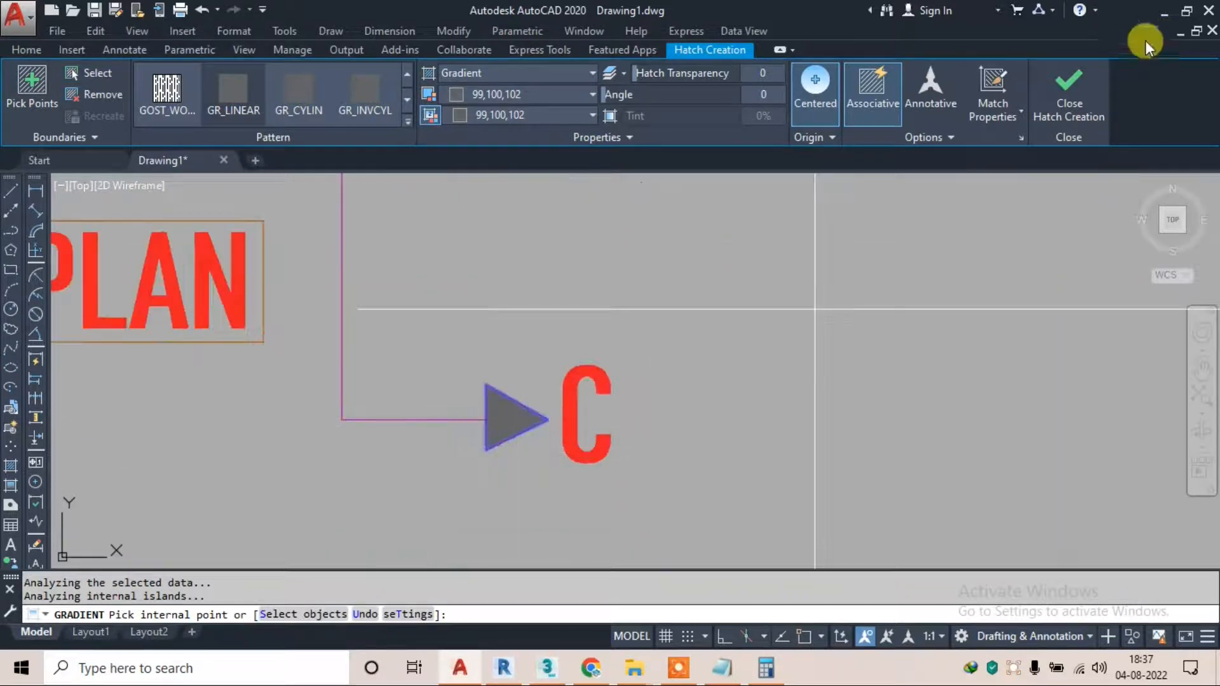
click(1095, 92)
Fill the upper and lower arrowheads of the section drawing's dashed cut line with the grey gradient
scroll(572, 375, down, 3)
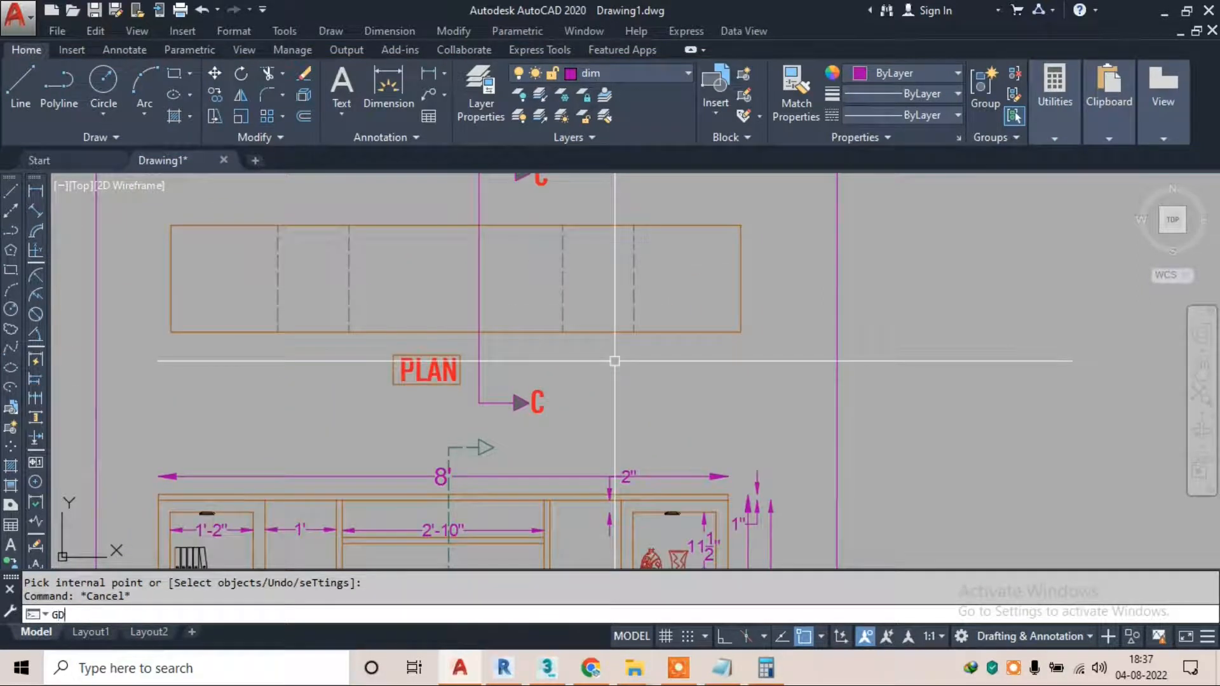
key(Return)
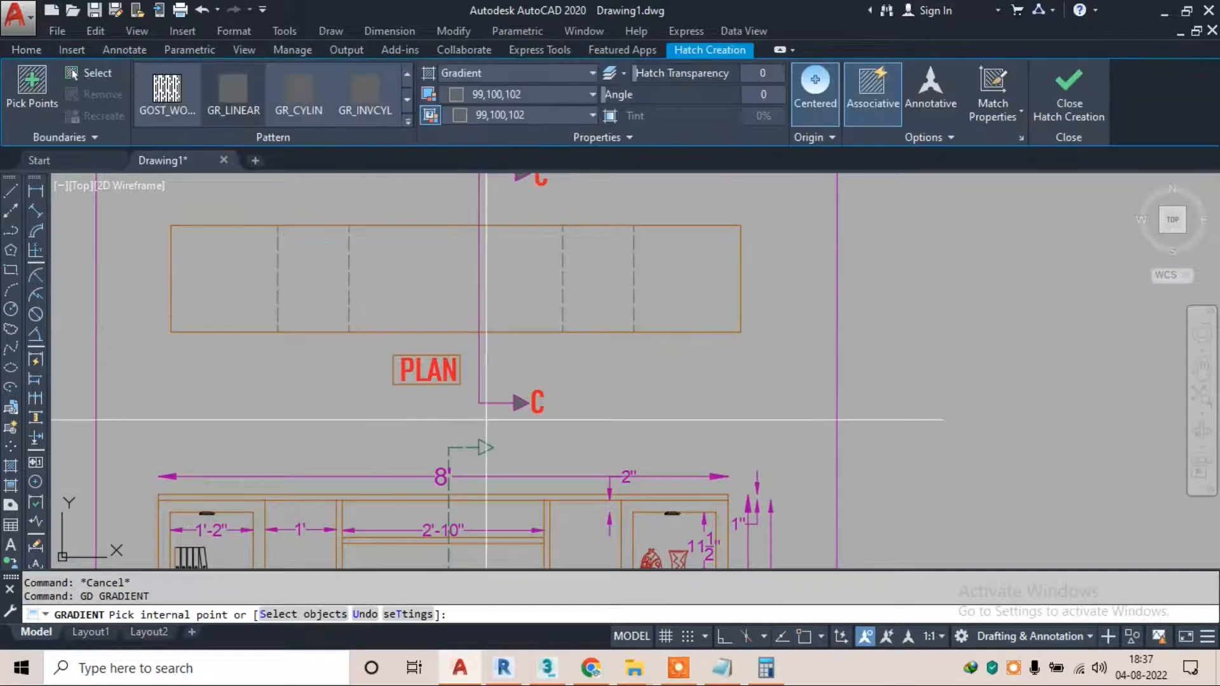
scroll(475, 449, up, 2)
click(489, 443)
scroll(558, 280, down, 4)
middle_drag(531, 466, 533, 234)
scroll(525, 471, up, 5)
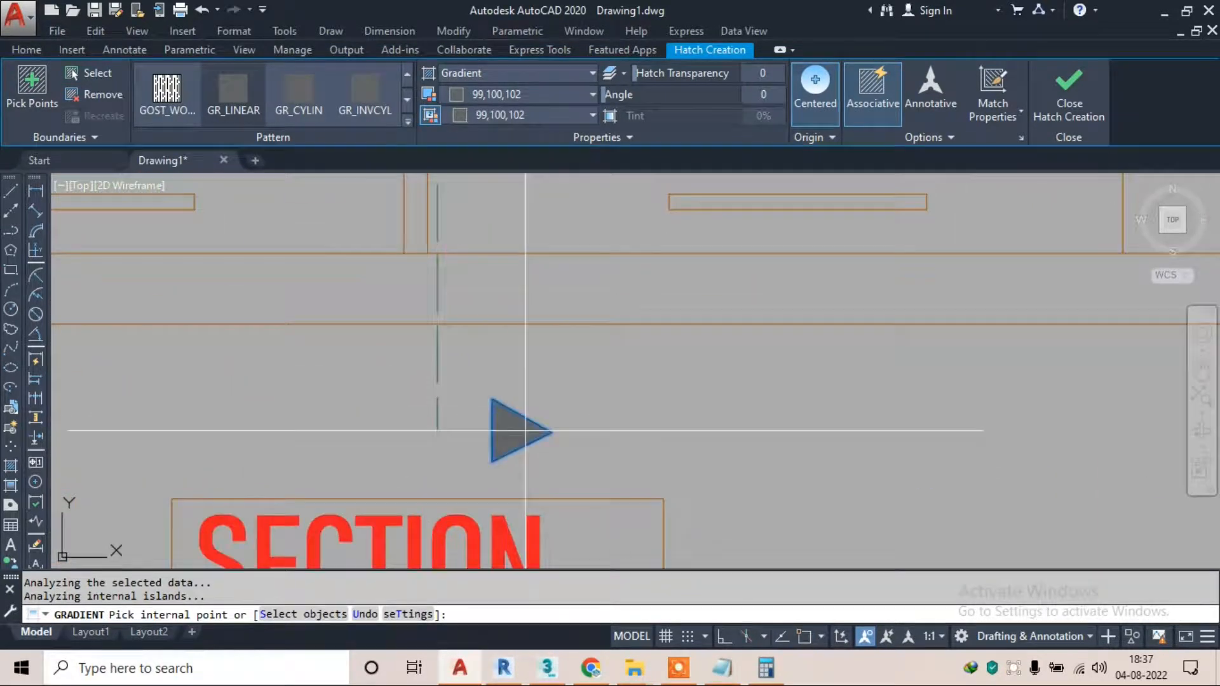
click(1057, 105)
scroll(631, 356, down, 6)
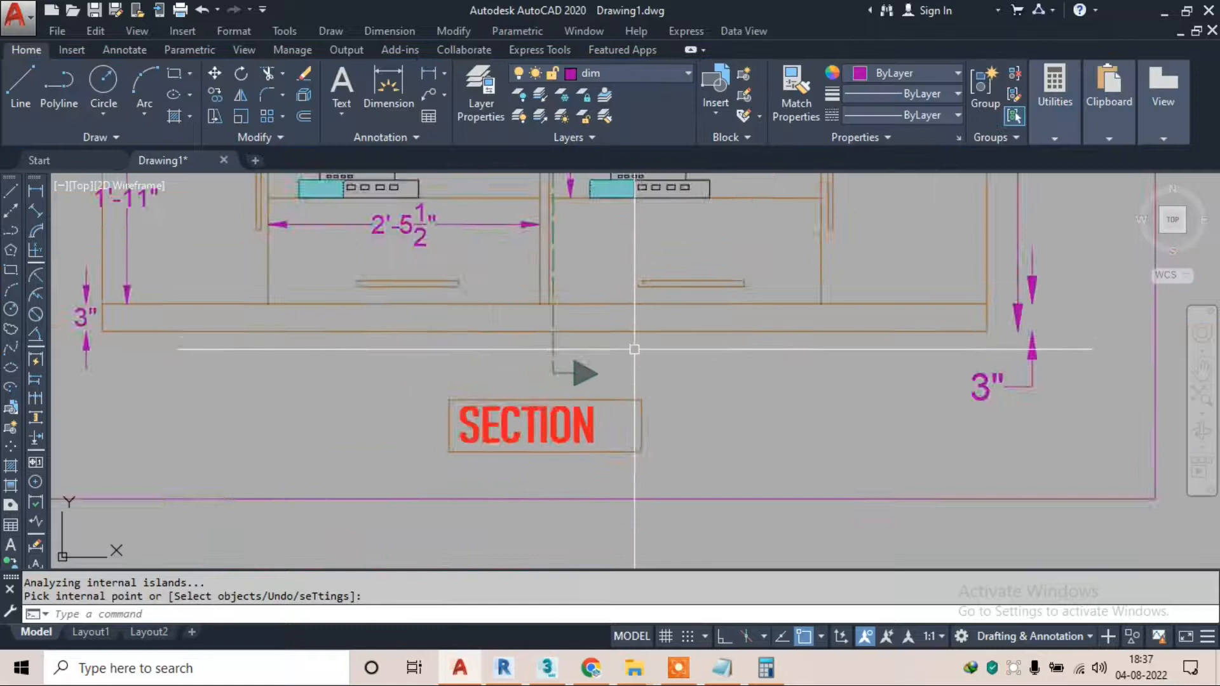
middle_drag(582, 325, 574, 369)
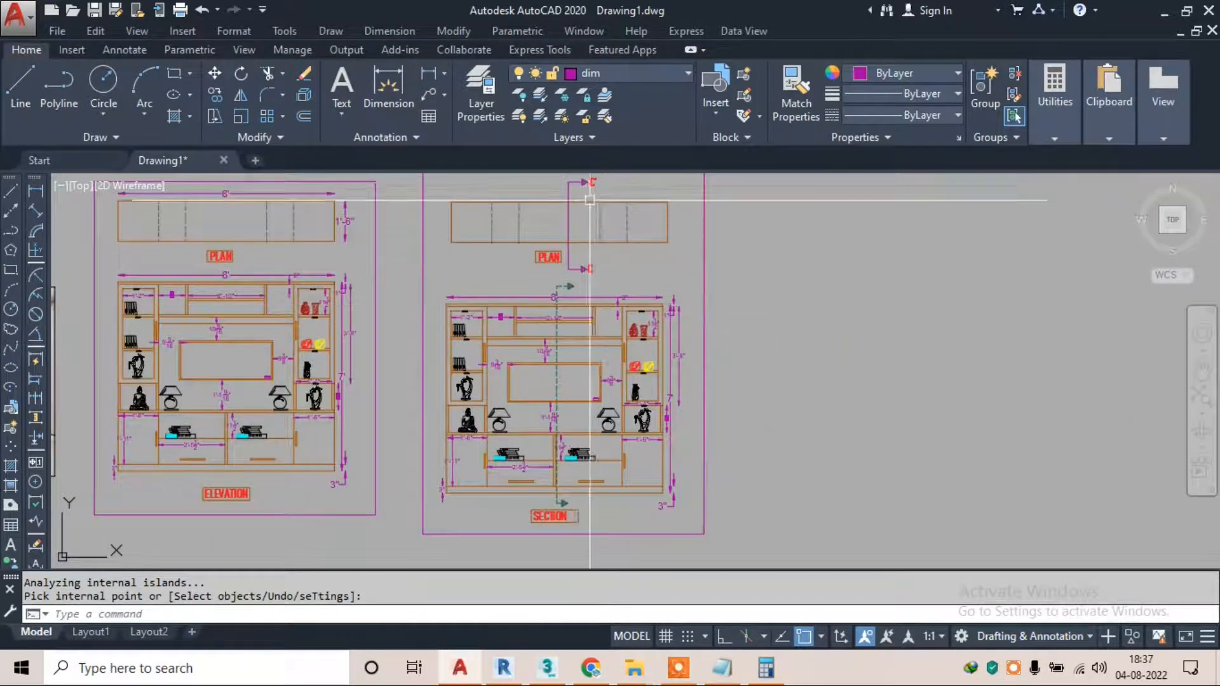
Copy the complete framed sheet with the plan and SECTION drawing to the empty space on its right
scroll(589, 276, down, 2)
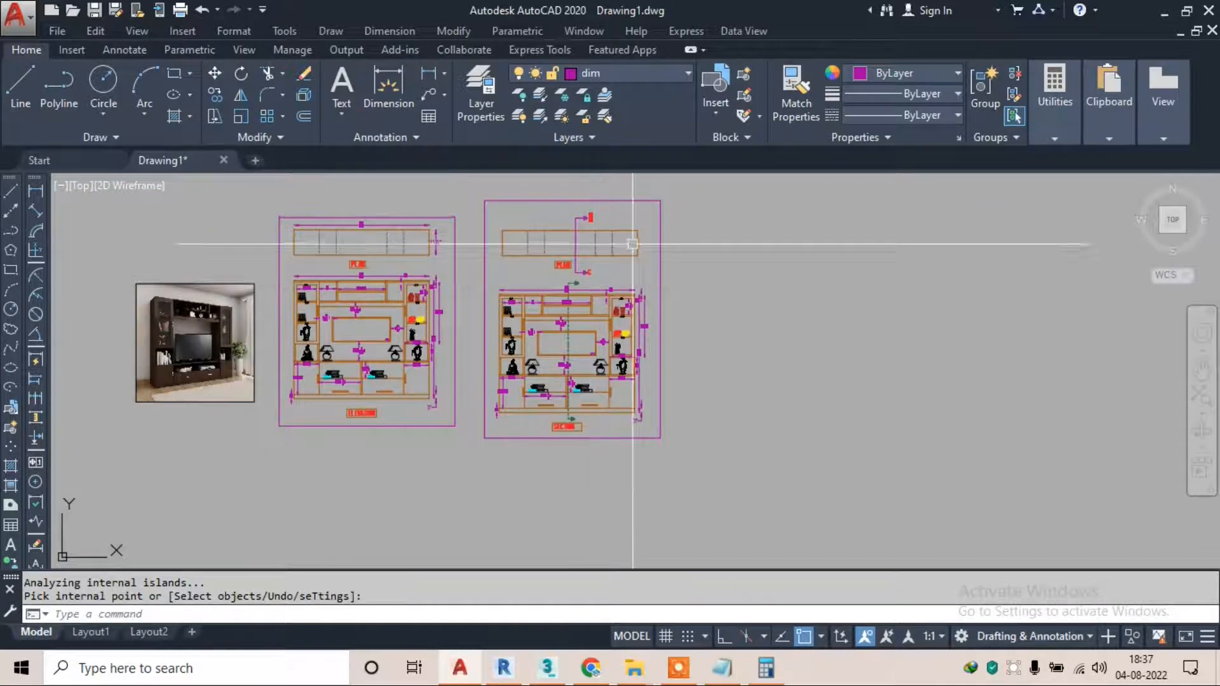
click(695, 189)
click(470, 480)
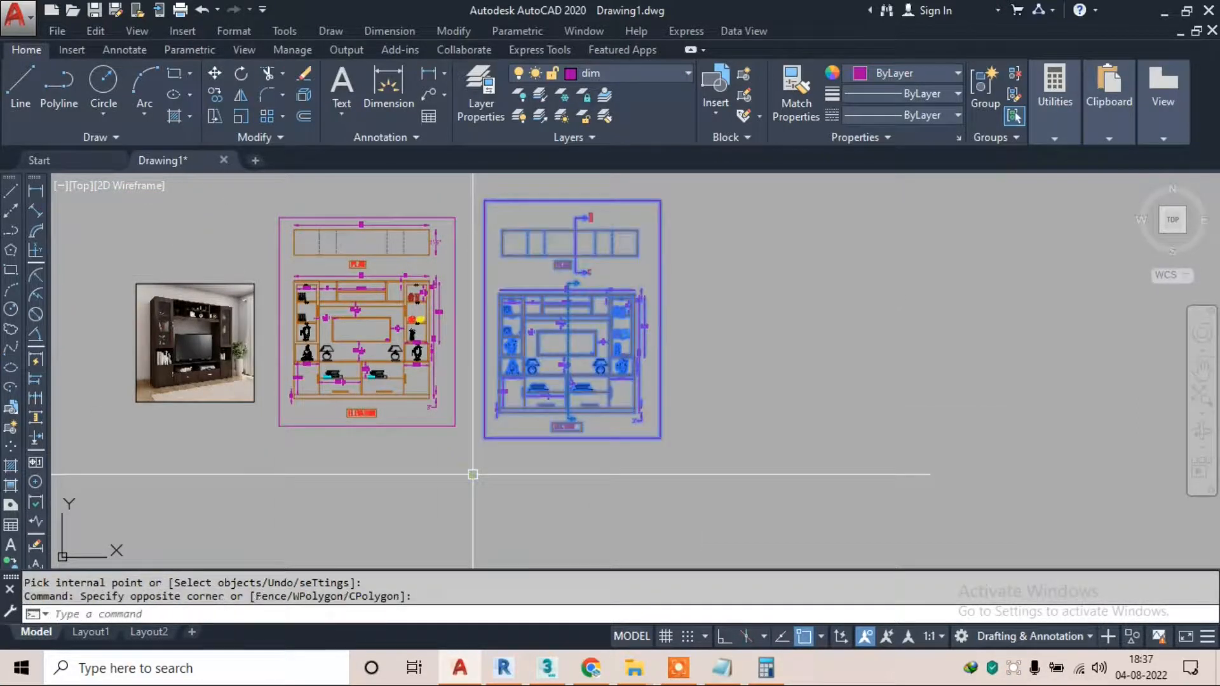
text(co)
key(Return)
click(567, 332)
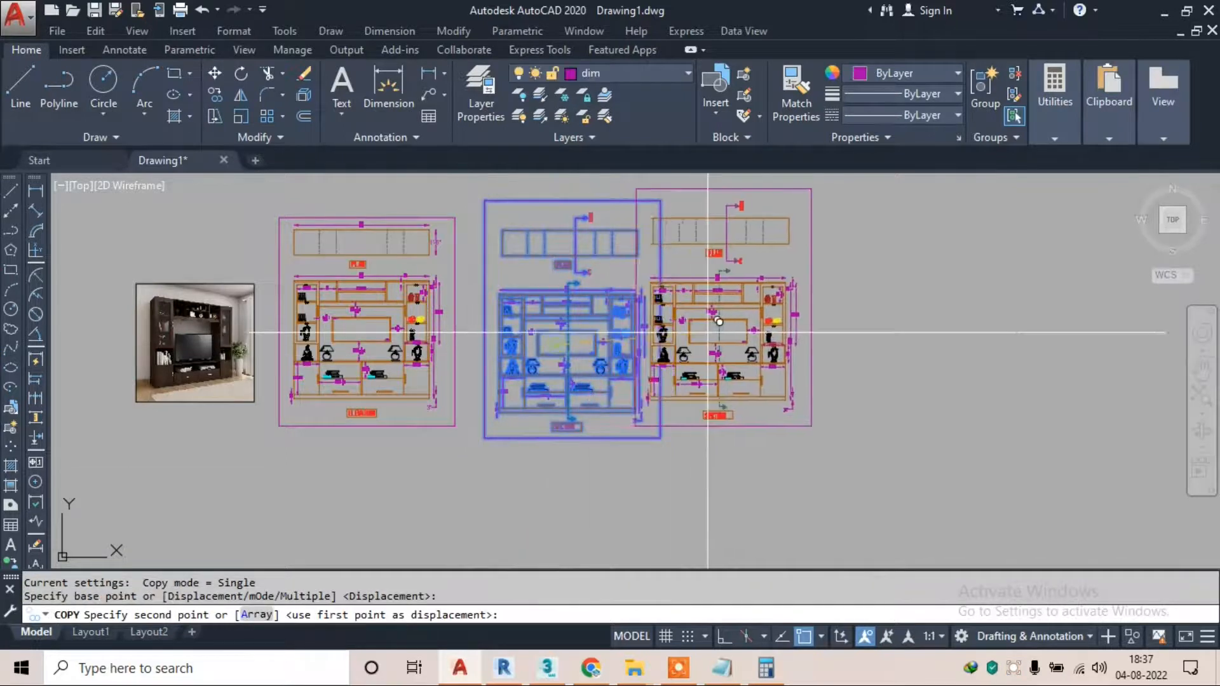
click(768, 332)
key(Escape)
key(Escape)
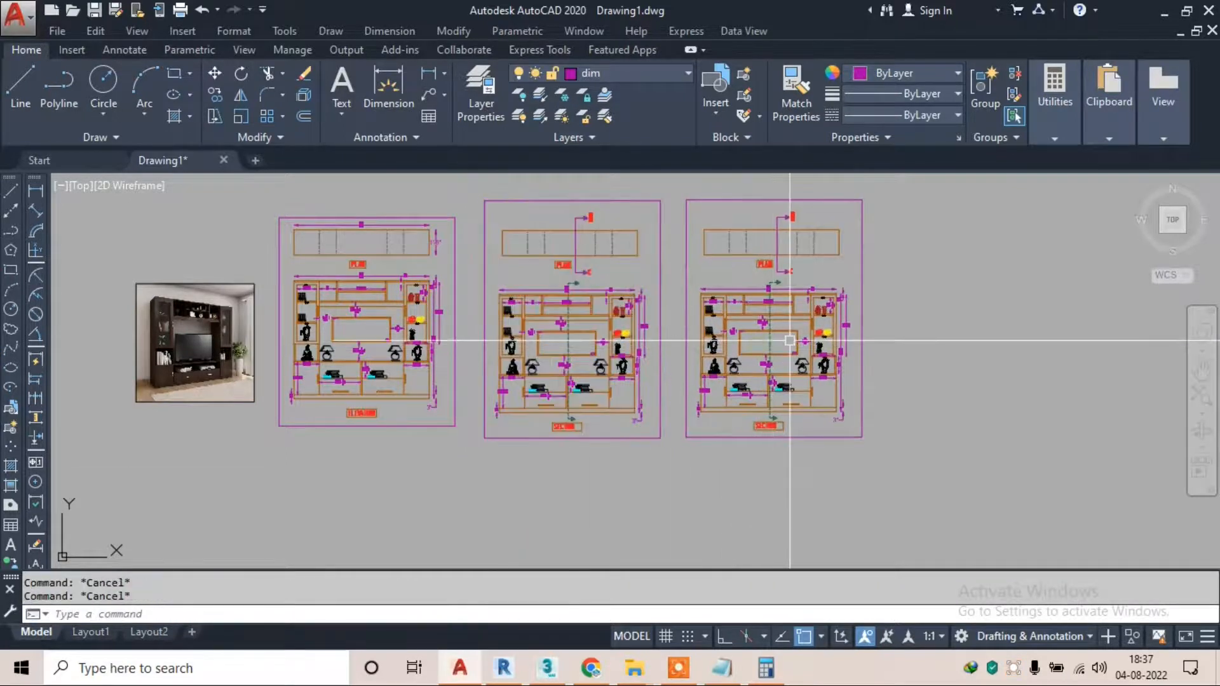
Erase the upper cabinets, dimensions and leftover cut-line parts of the copied section elevation below the plan
scroll(823, 254, up, 4)
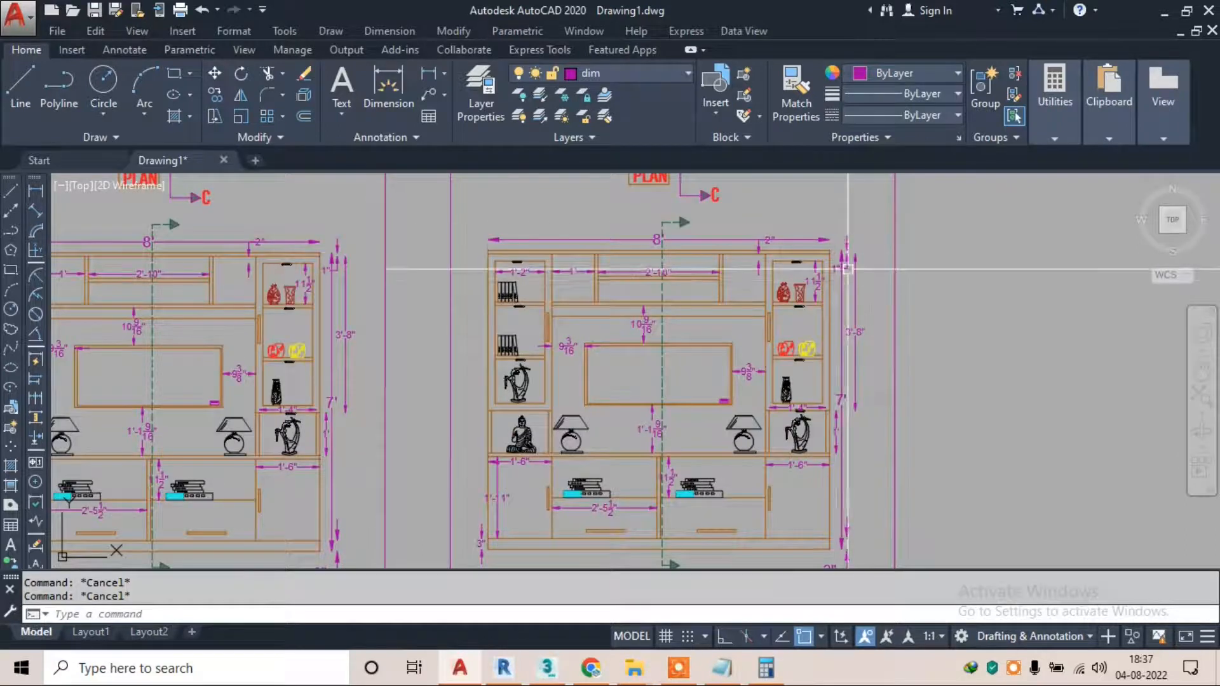
click(876, 222)
click(485, 386)
text(e)
key(Return)
scroll(677, 409, down, 2)
middle_drag(676, 409, 675, 269)
middle_drag(694, 191, 662, 335)
scroll(658, 295, up, 6)
click(656, 270)
click(508, 322)
text(e)
key(Return)
Erase the remaining lower part of the copied section elevation together with its SECTION title
scroll(702, 216, down, 6)
middle_drag(711, 387, 698, 277)
scroll(765, 334, up, 4)
click(775, 210)
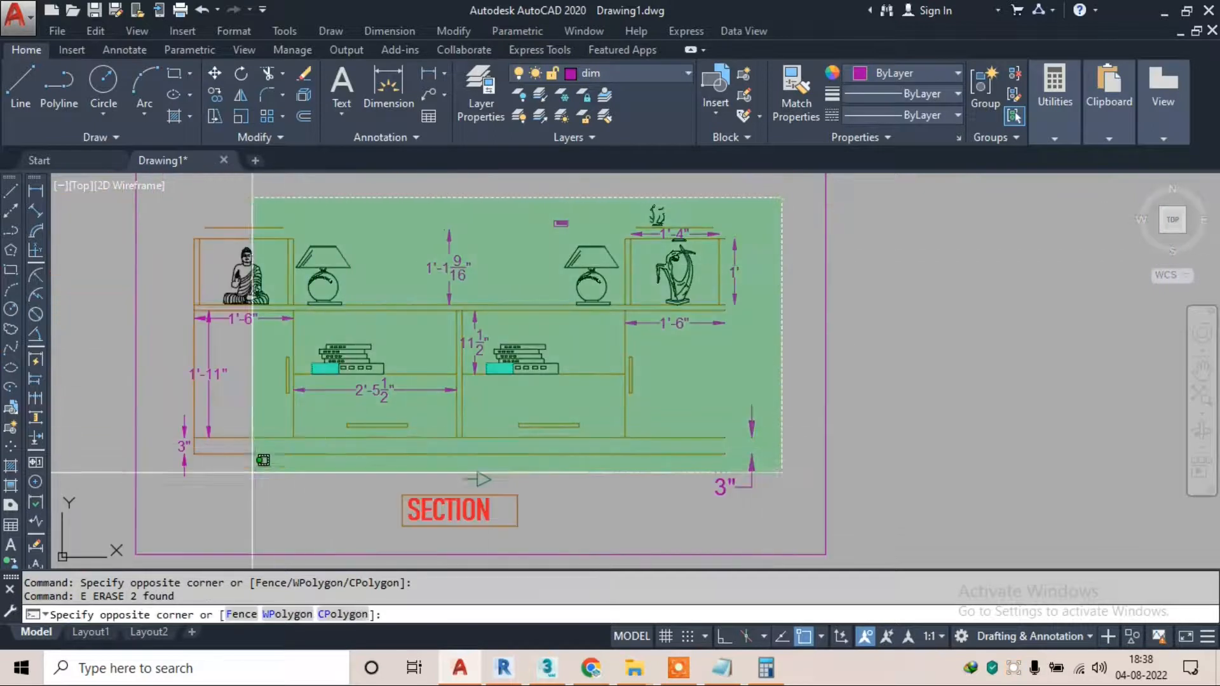
click(184, 512)
text(e)
key(Return)
click(599, 422)
scroll(489, 459, down, 4)
key(Escape)
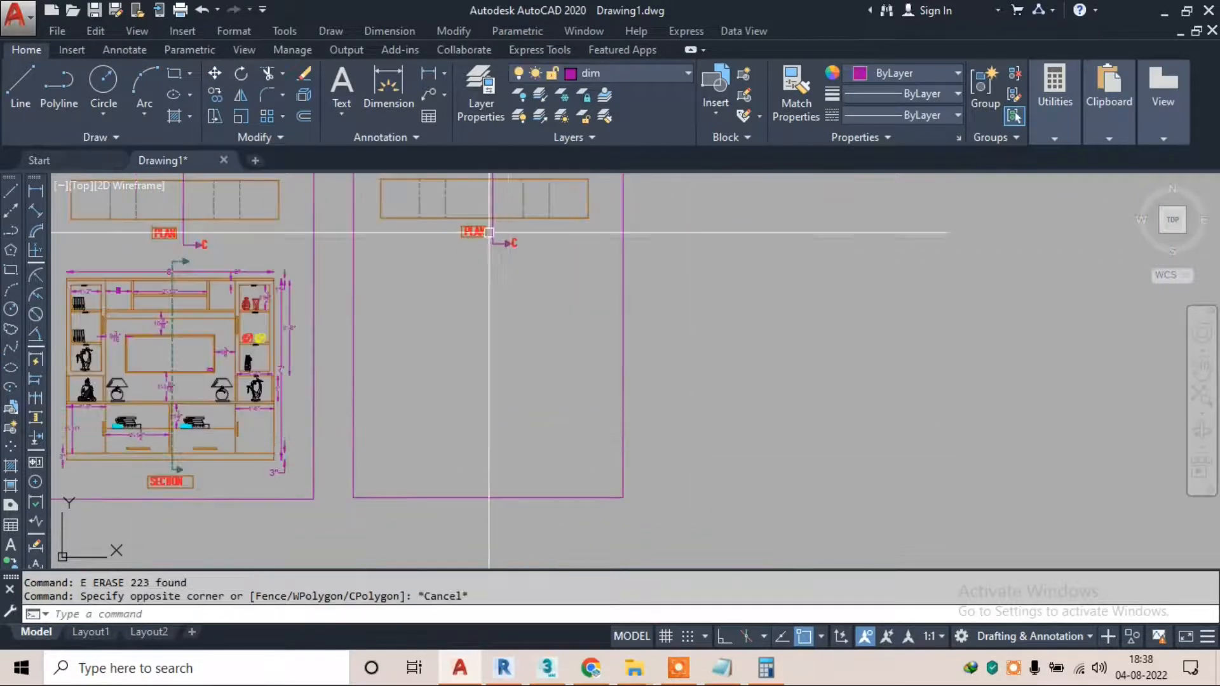
Erase the rectangular frame around the copied plan
middle_drag(494, 206, 588, 343)
text(e)
key(Return)
key(Escape)
click(681, 269)
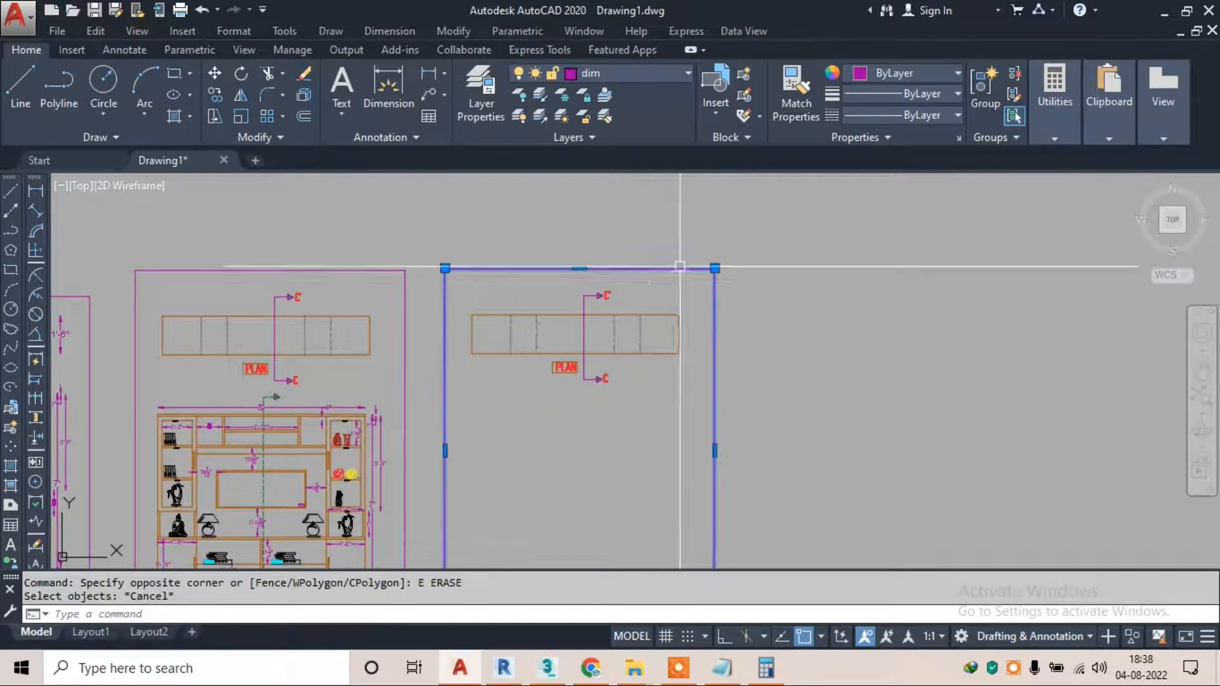
text(e)
key(Return)
key(Escape)
Rotate the copied plan 90 degrees counterclockwise about its upper-right corner with Ortho on
click(748, 242)
click(442, 405)
text(R)
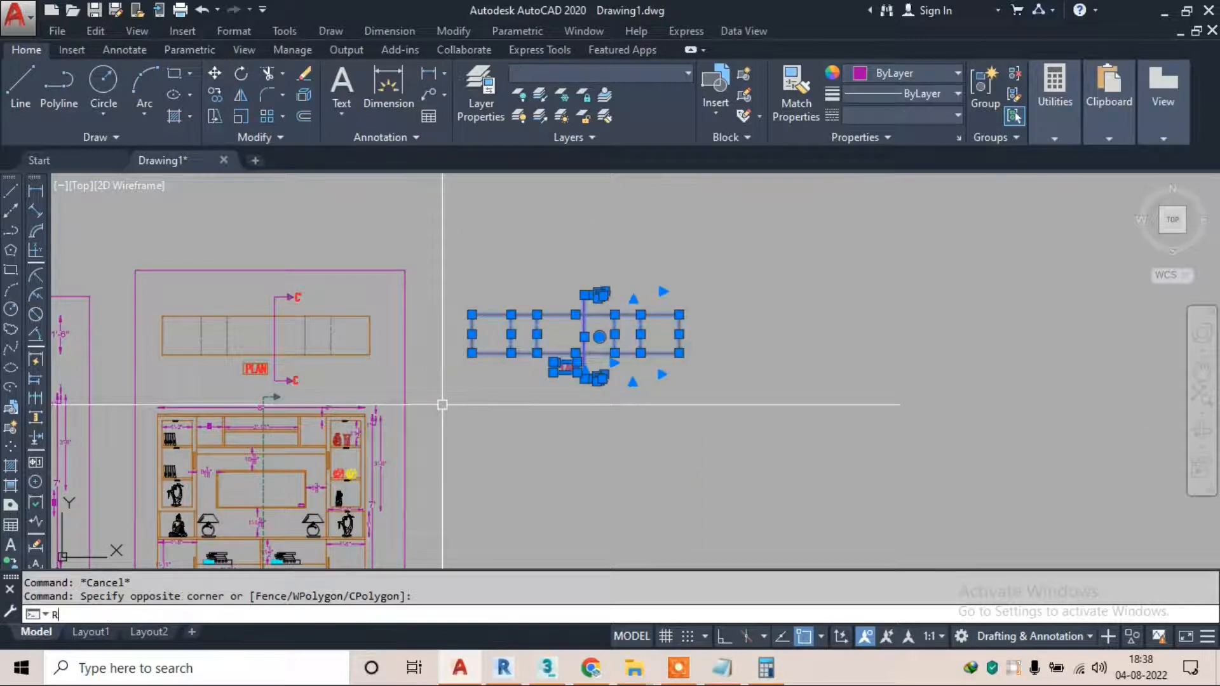
text(o)
key(Return)
click(678, 315)
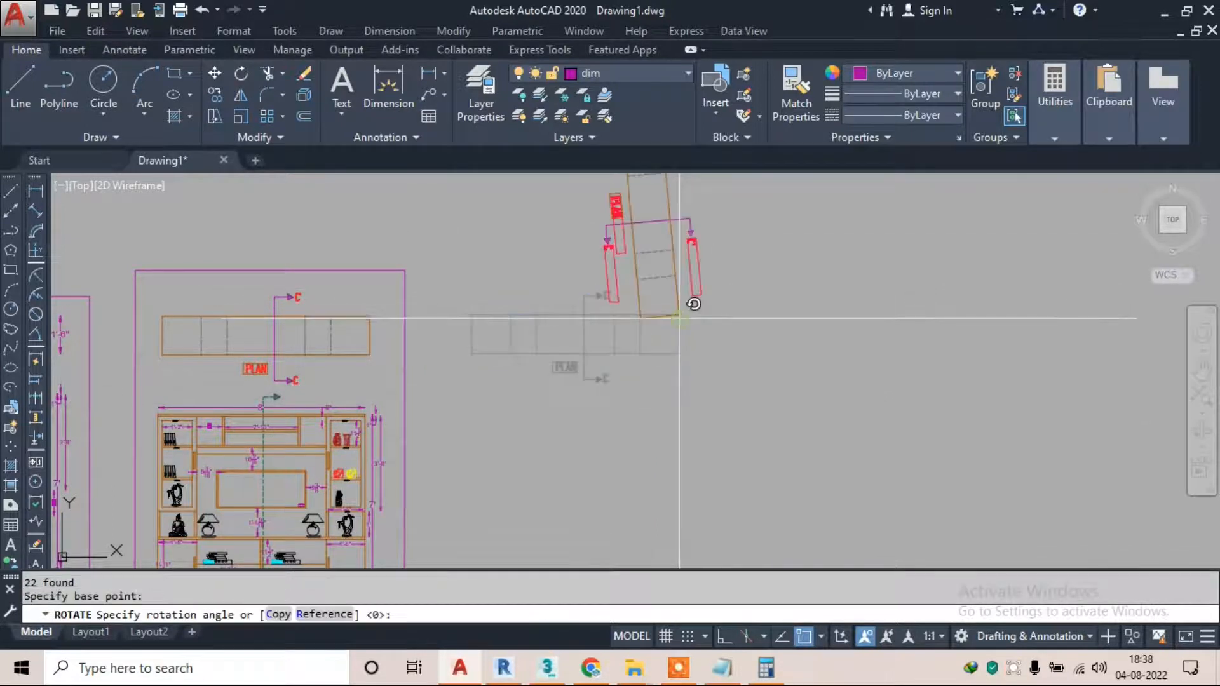
click(722, 637)
click(654, 210)
key(Escape)
Move the rotated plan up and to the left, closer to the original sheet
click(839, 259)
click(668, 502)
text(m)
key(Return)
click(703, 432)
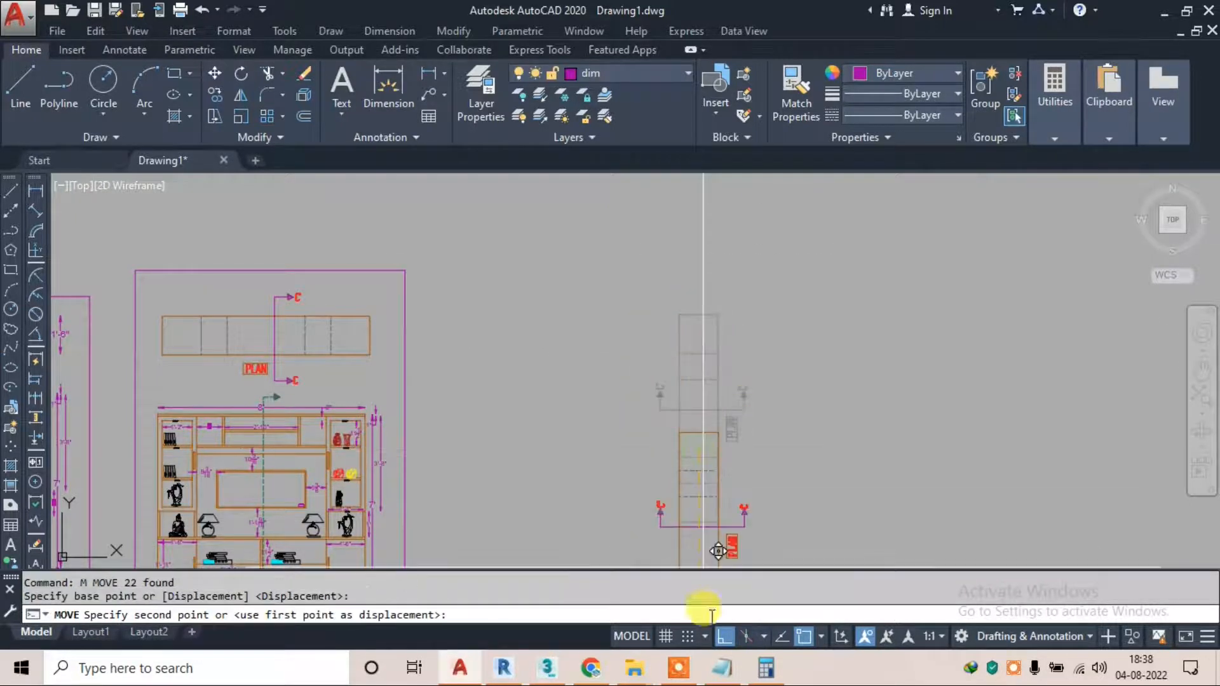
click(615, 344)
key(Escape)
key(Escape)
middle_drag(663, 374, 663, 339)
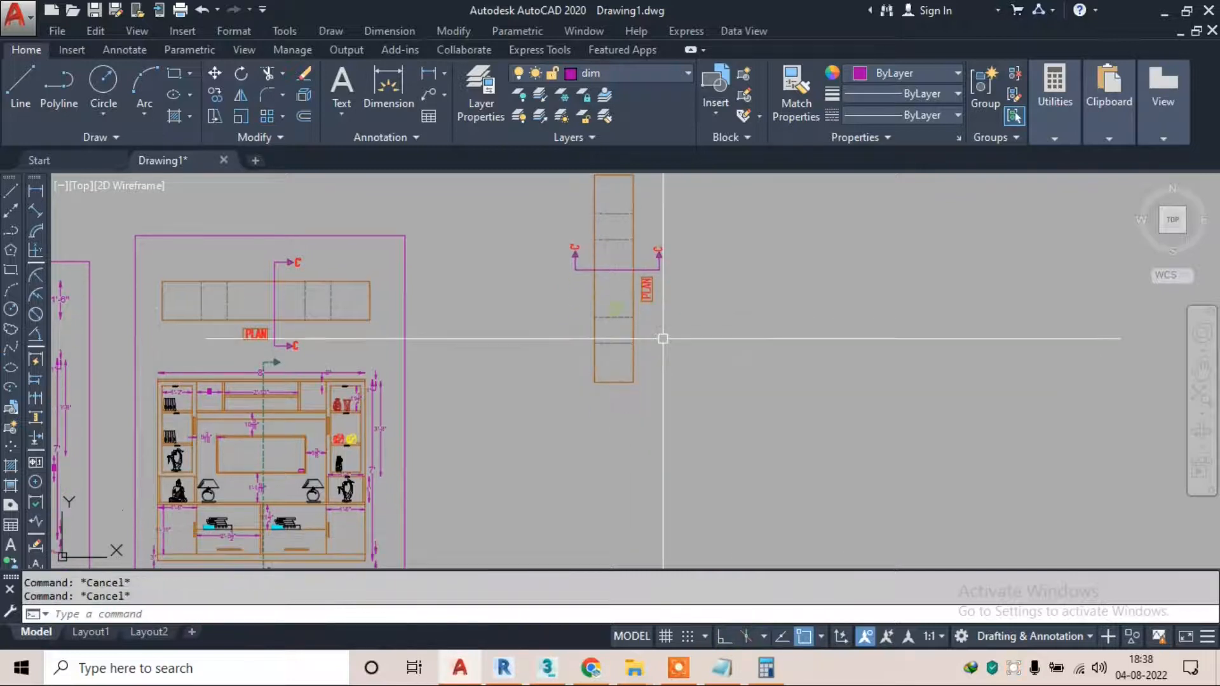
Draw vertical construction lines through the lower-left and lower-right corners of the rotated plan with Ortho on
text(xl)
key(Return)
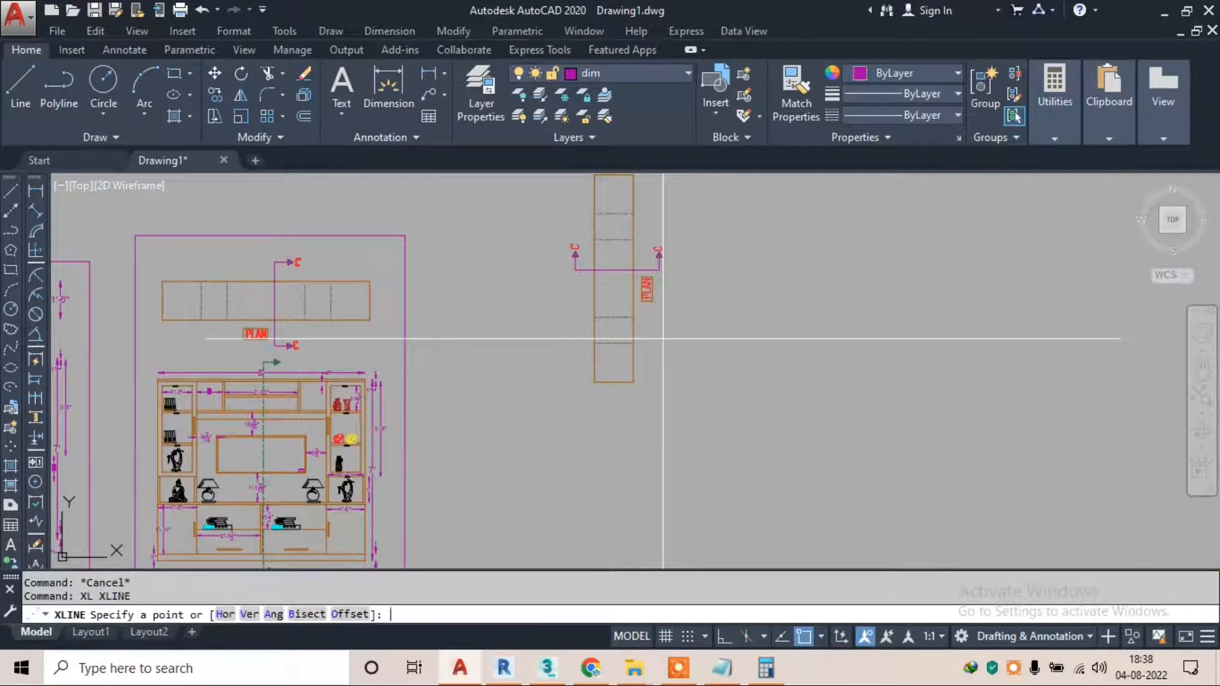
click(594, 381)
key(Escape)
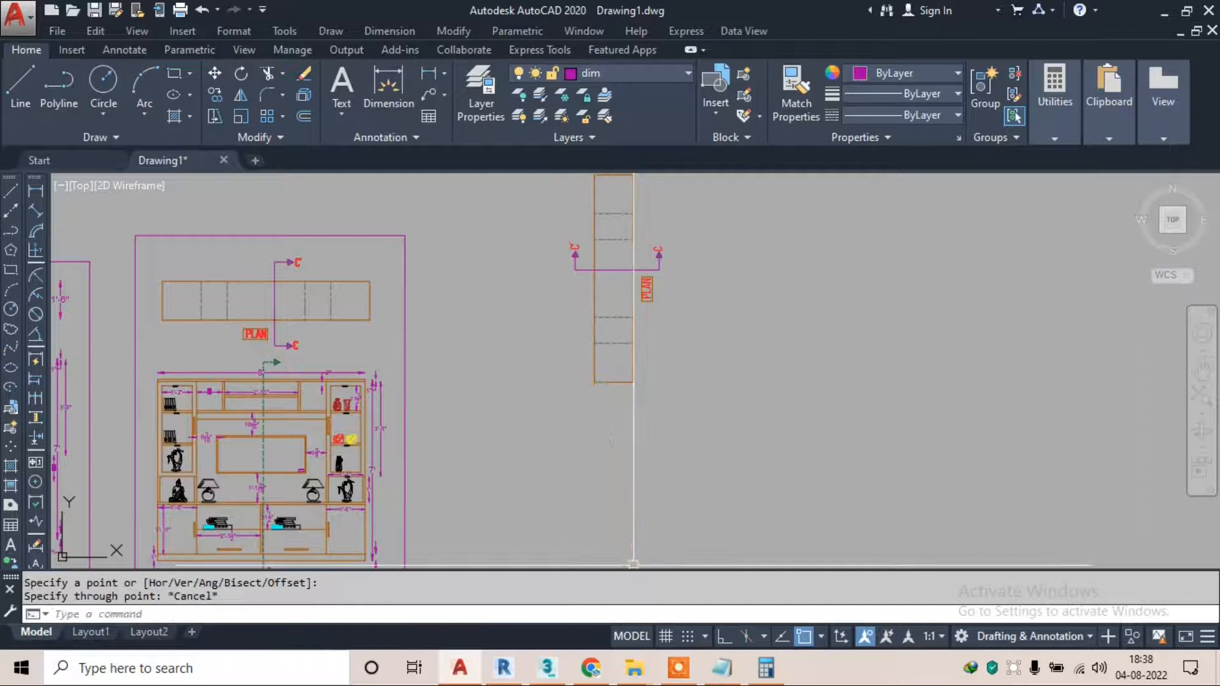
key(Return)
click(594, 381)
click(724, 636)
key(Escape)
key(Return)
click(632, 382)
key(Escape)
Assign the two vertical construction lines to the wood layer
click(707, 432)
click(560, 466)
click(630, 71)
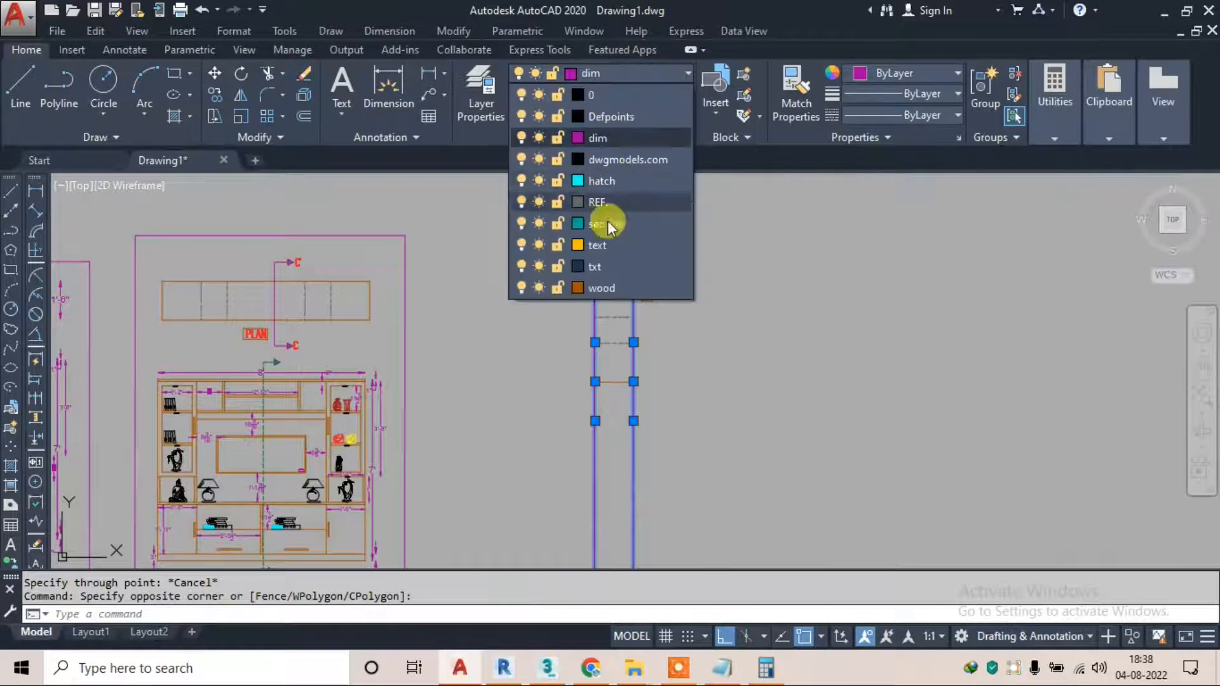
click(600, 287)
key(Escape)
key(Escape)
Move the rotated plan with its section marks and title straight up along the vertical construction lines
mouse_move(657, 419)
middle_down()
mouse_move(660, 355)
mouse_move(663, 435)
middle_up()
click(709, 429)
key(Escape)
middle_drag(601, 314, 616, 370)
click(565, 185)
click(750, 461)
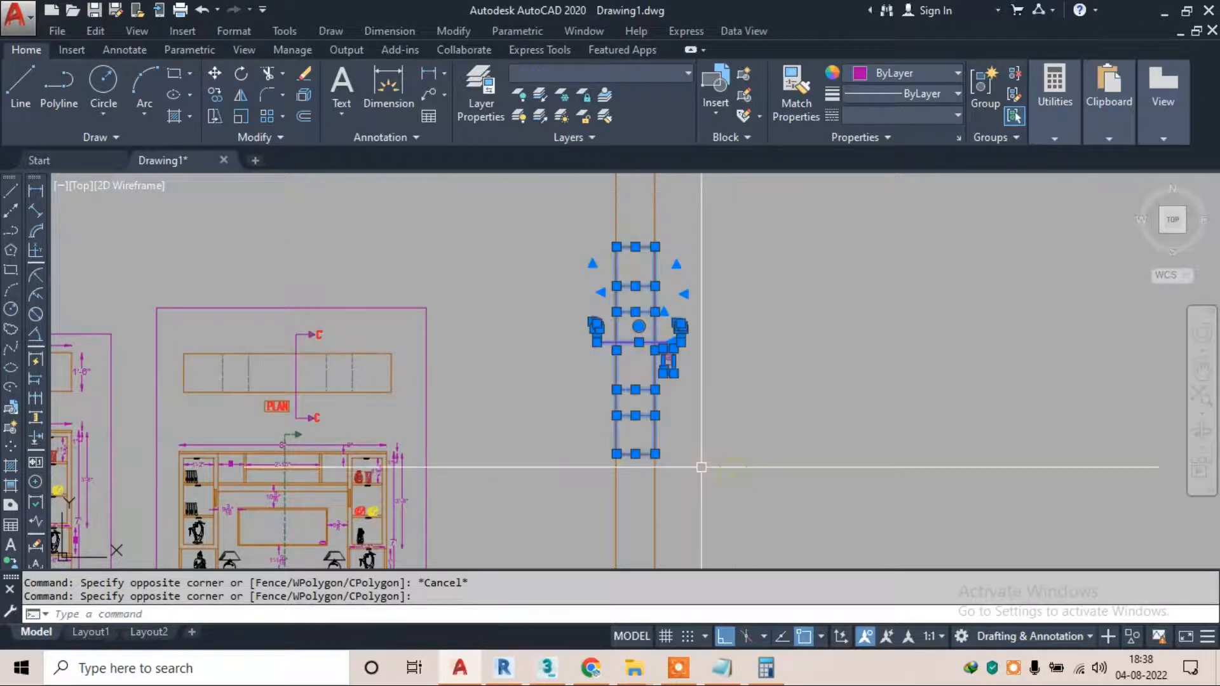
text(m)
key(Return)
click(654, 454)
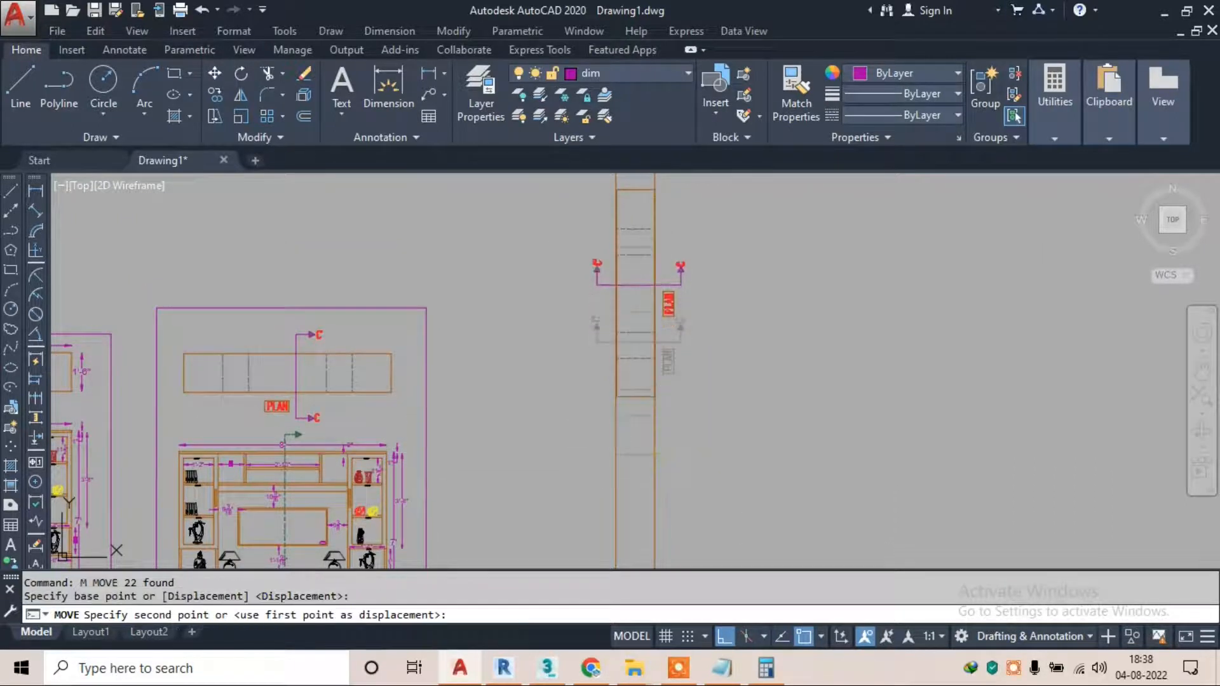
click(654, 397)
key(Escape)
Draw horizontal construction lines along the upper and lower edges of the section elevation's top board
mouse_move(508, 460)
middle_down()
mouse_move(572, 313)
mouse_move(559, 374)
middle_up()
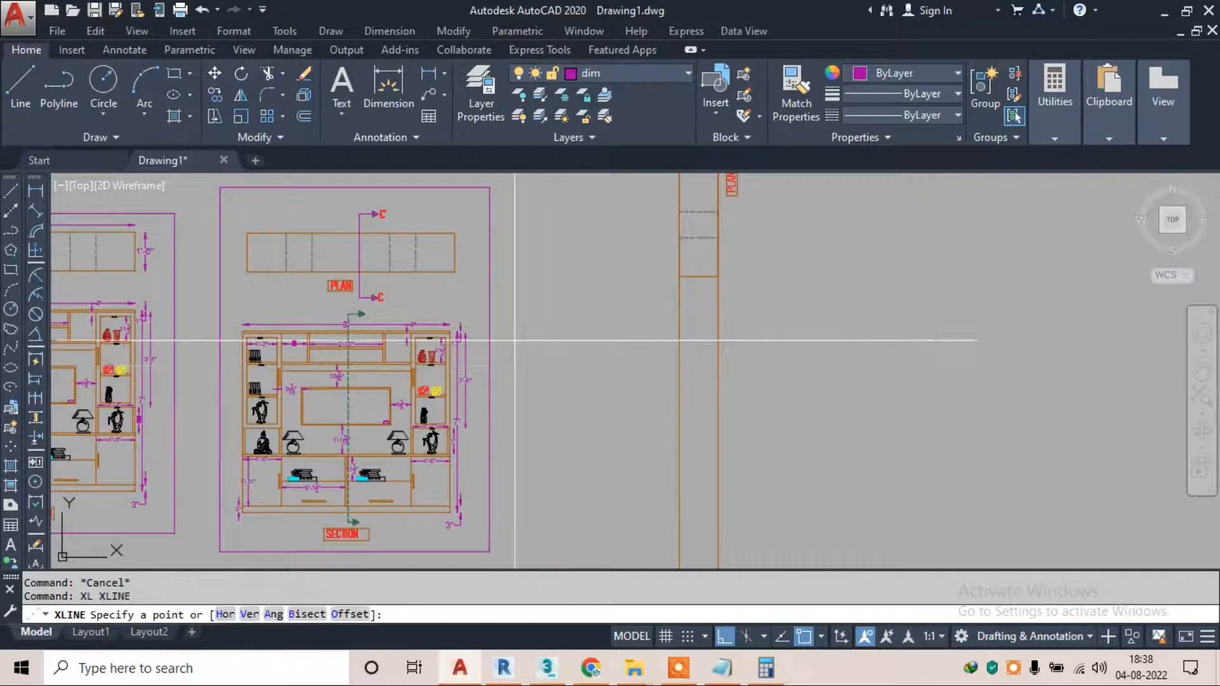
scroll(450, 332, up, 6)
click(425, 319)
scroll(416, 317, down, 2)
click(960, 312)
key(Escape)
key(Return)
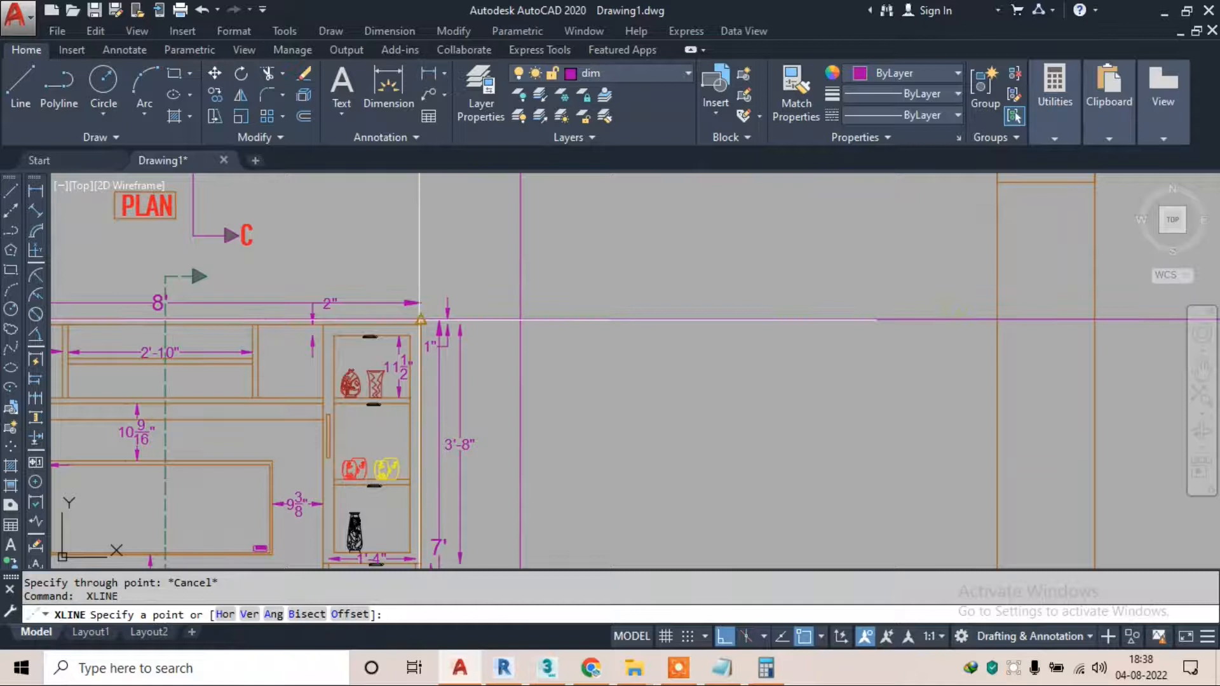
click(768, 337)
key(Escape)
scroll(612, 306, down, 2)
scroll(456, 355, up, 2)
scroll(571, 346, down, 6)
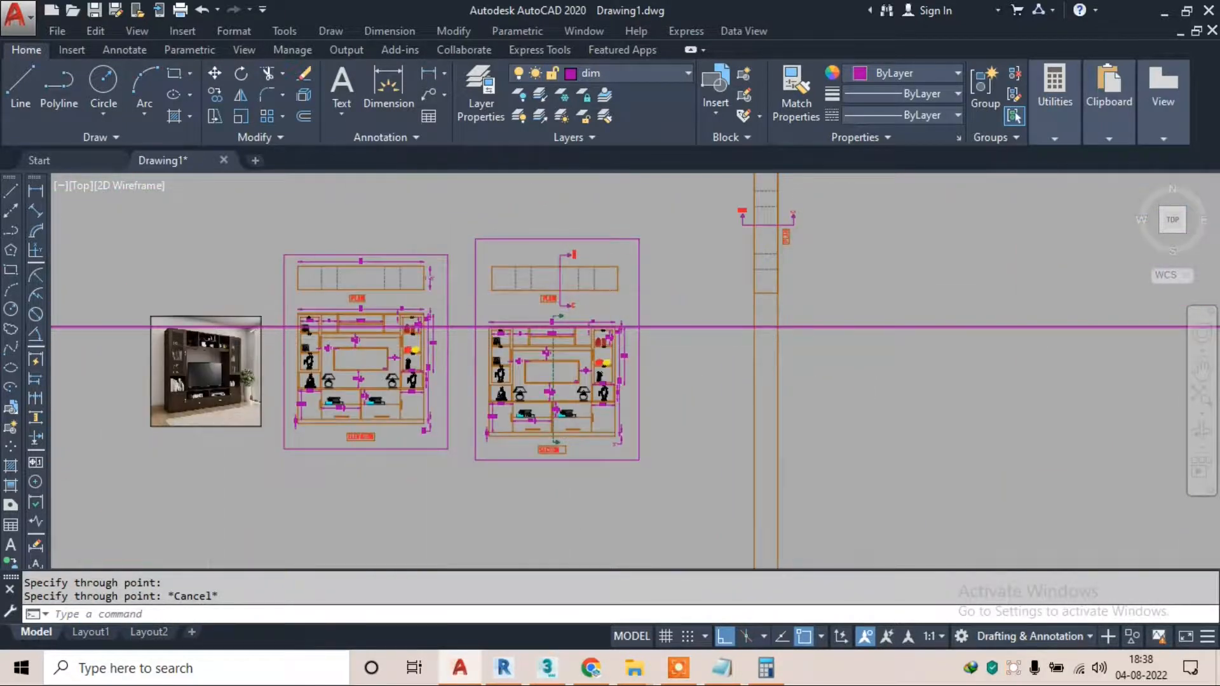
Draw horizontal construction lines along both edges of the thin shelf below the 2'-10" dimension in the ELEVATION drawing
scroll(217, 333, up, 6)
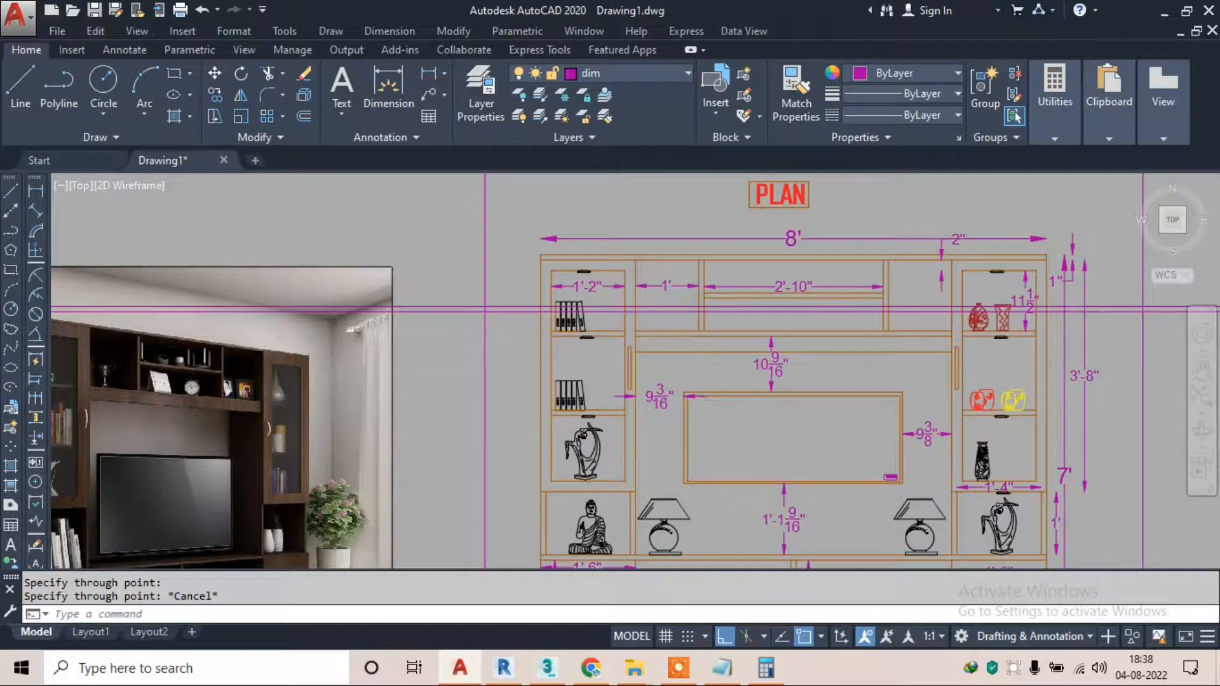
scroll(99, 343, down, 1)
scroll(101, 354, up, 3)
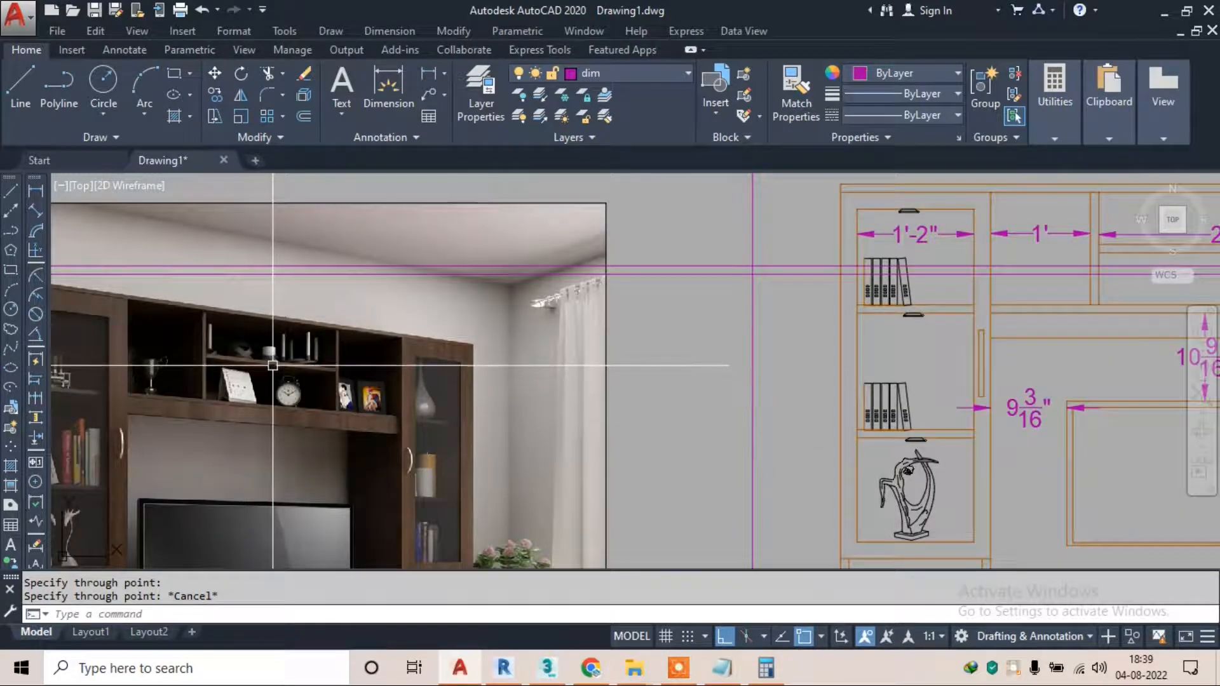
scroll(268, 369, down, 4)
scroll(408, 318, up, 4)
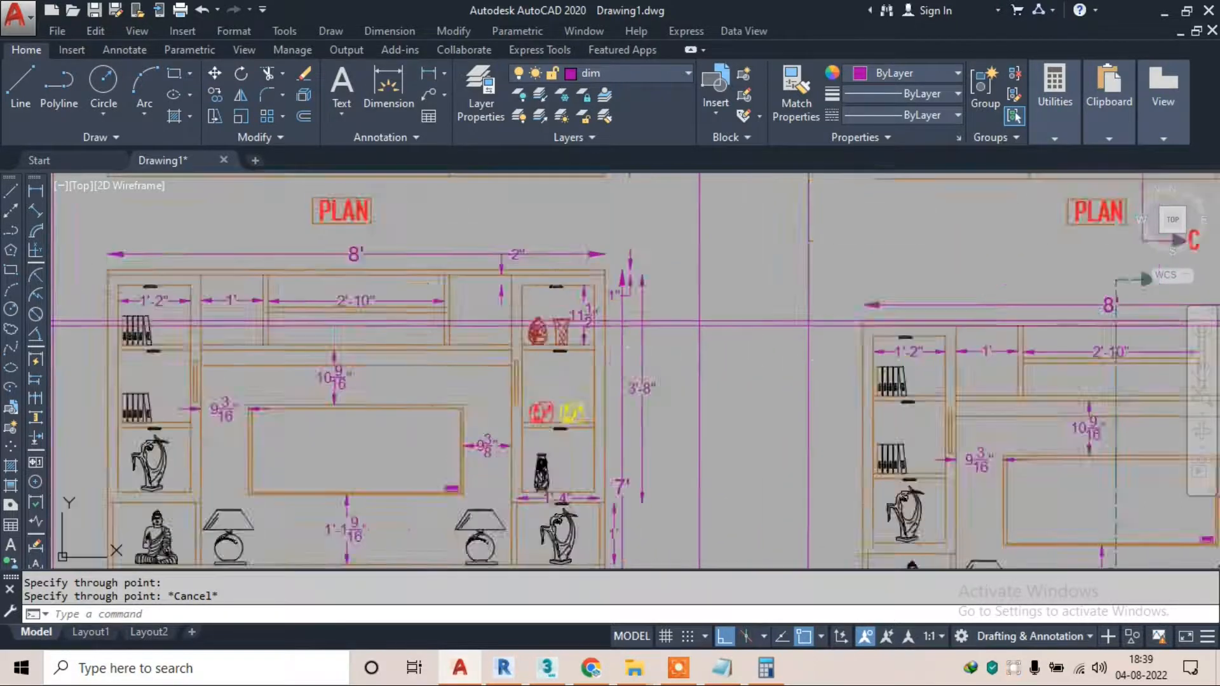
scroll(345, 316, up, 4)
key(Escape)
key(Return)
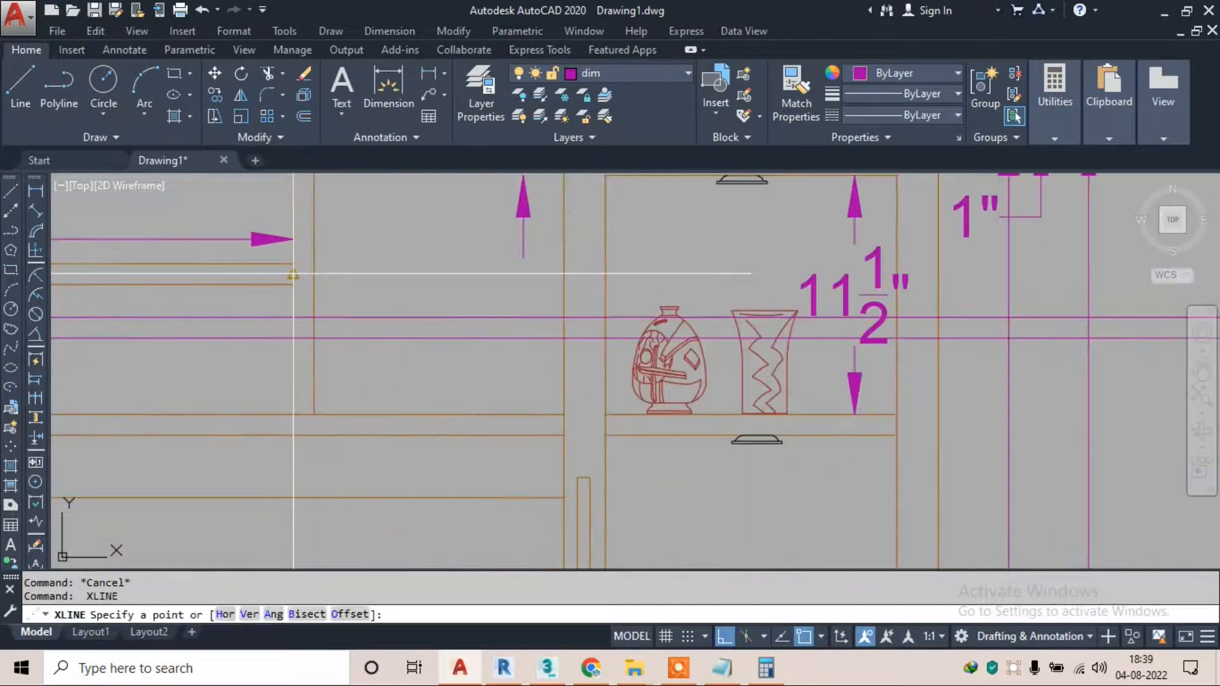
click(293, 263)
click(454, 270)
key(Escape)
key(Return)
click(293, 284)
click(432, 279)
key(Escape)
scroll(432, 279, down, 4)
Erase the two horizontal construction lines running along the section elevation's top board
middle_drag(877, 345, 592, 365)
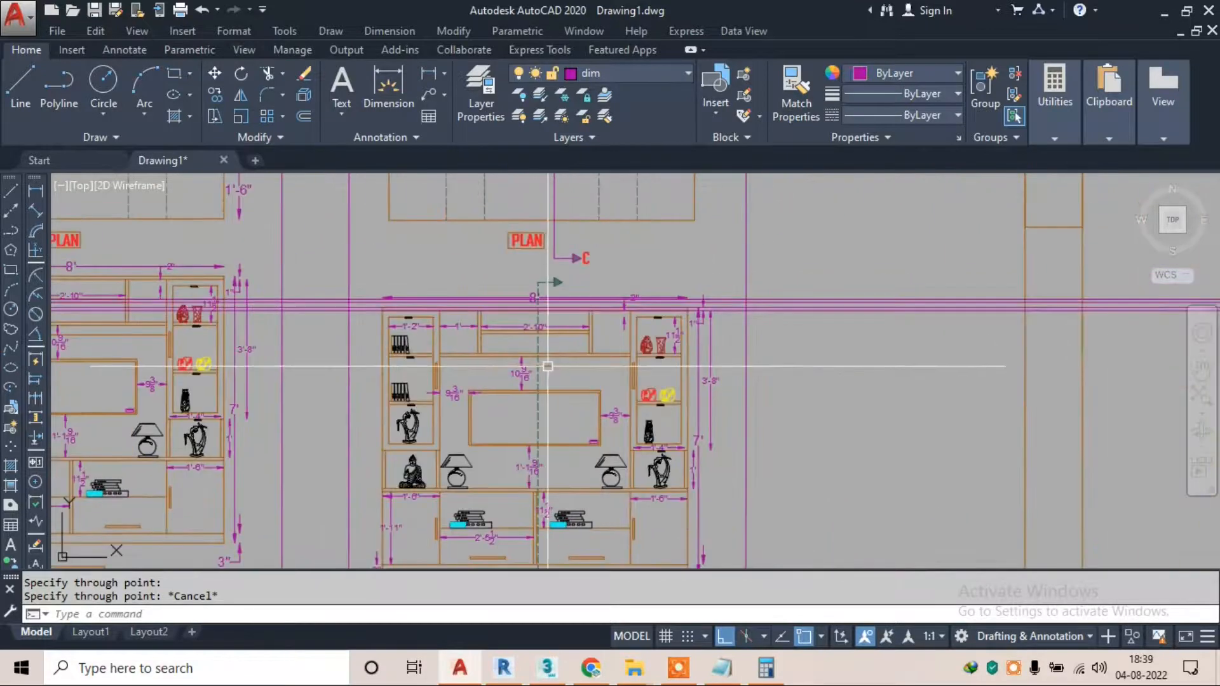
scroll(1024, 314, up, 4)
scroll(1048, 311, down, 4)
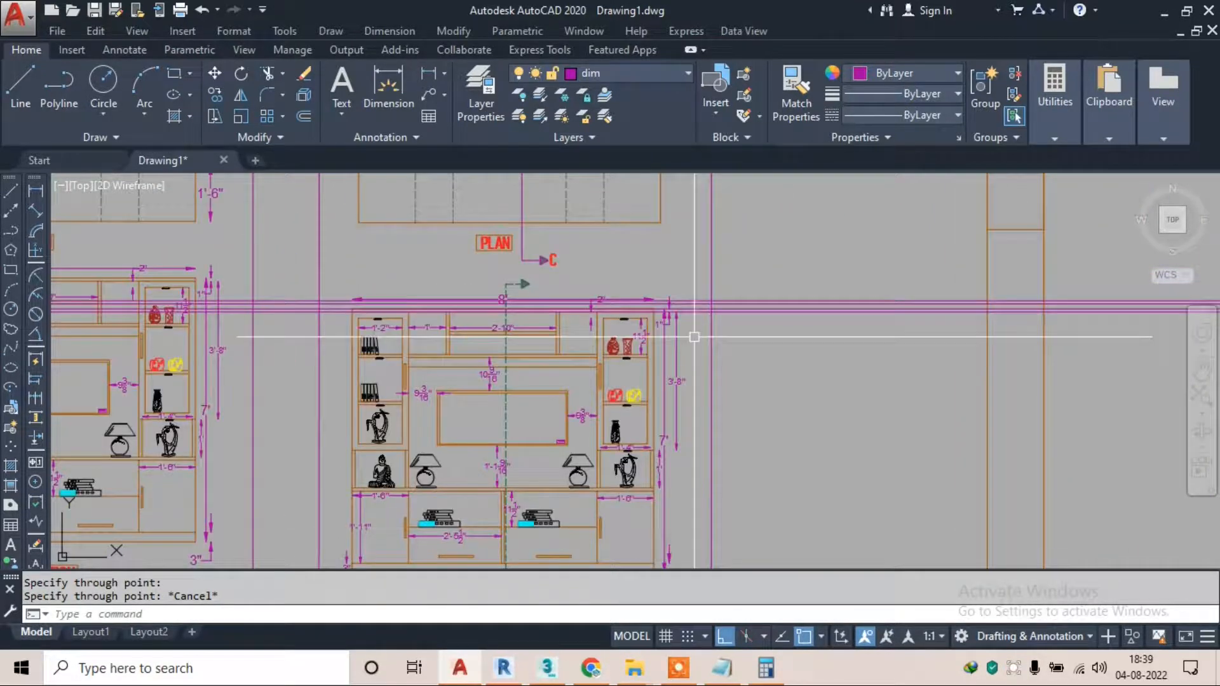
scroll(524, 330, up, 4)
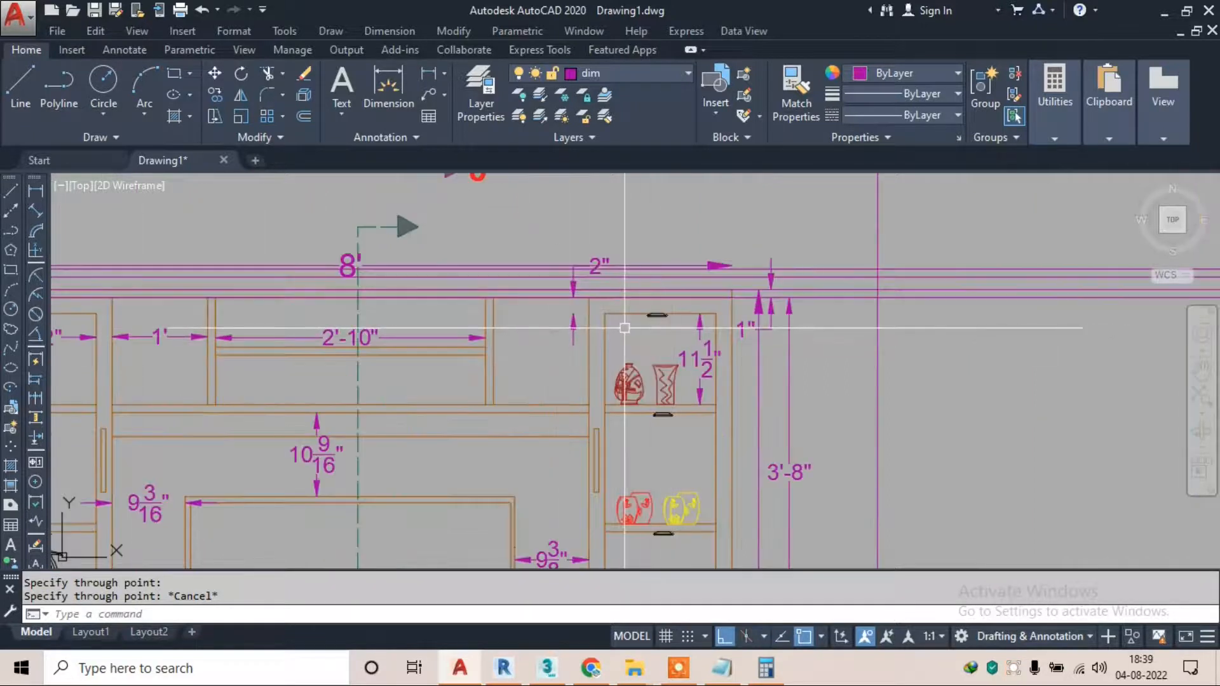
scroll(798, 266, up, 2)
key(Escape)
click(797, 266)
click(763, 340)
text(e)
key(Return)
scroll(702, 262, down, 2)
scroll(541, 288, down, 2)
middle_drag(464, 291, 594, 281)
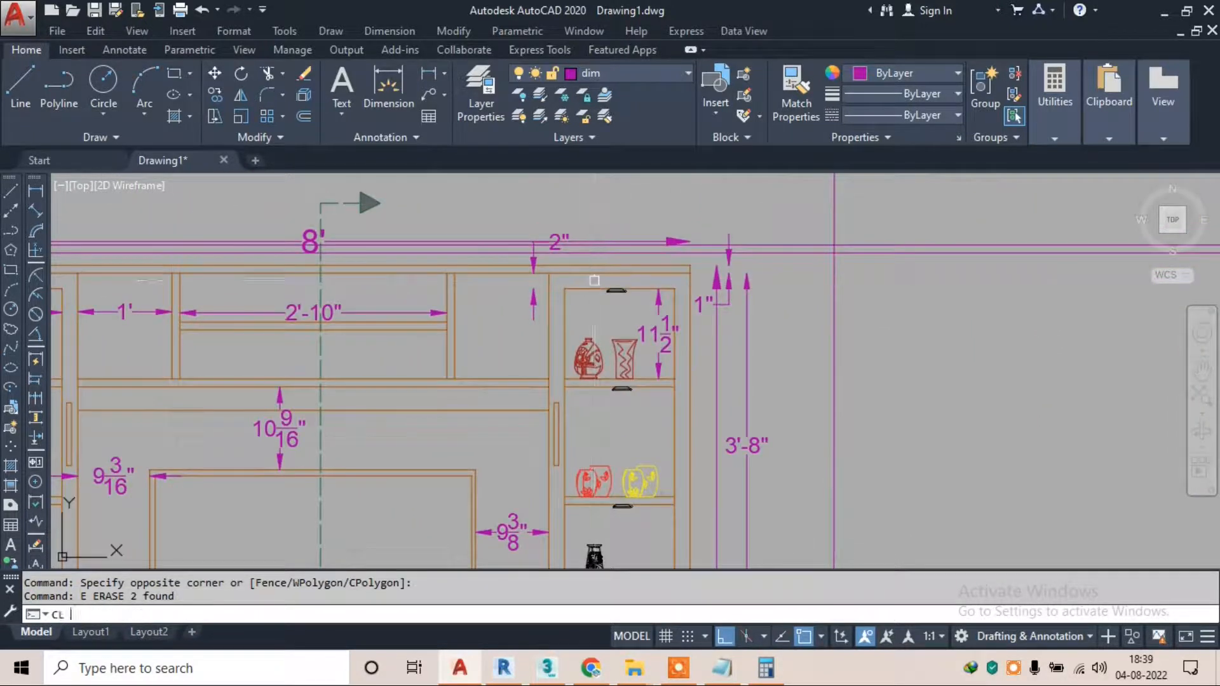
Draw horizontal construction lines along both edges of the thin shelf below the 2'-10" dimension in the SECTION drawing
scroll(391, 328, up, 2)
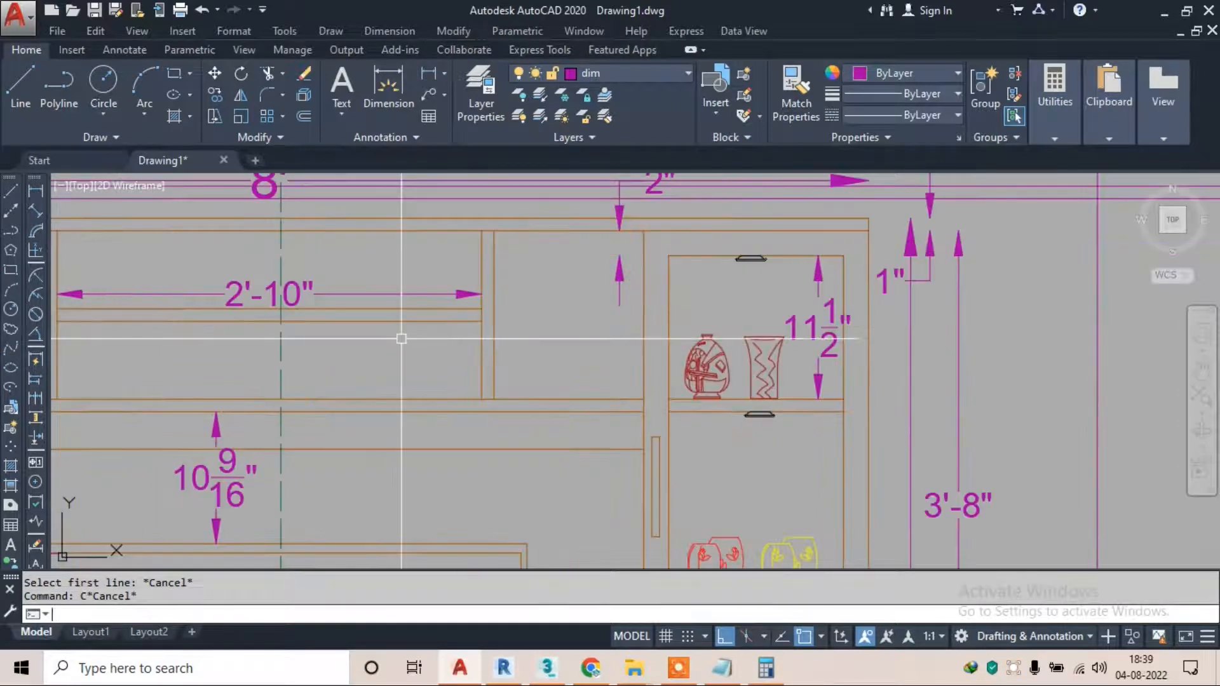
key(Return)
click(481, 309)
click(572, 324)
key(Return)
key(Return)
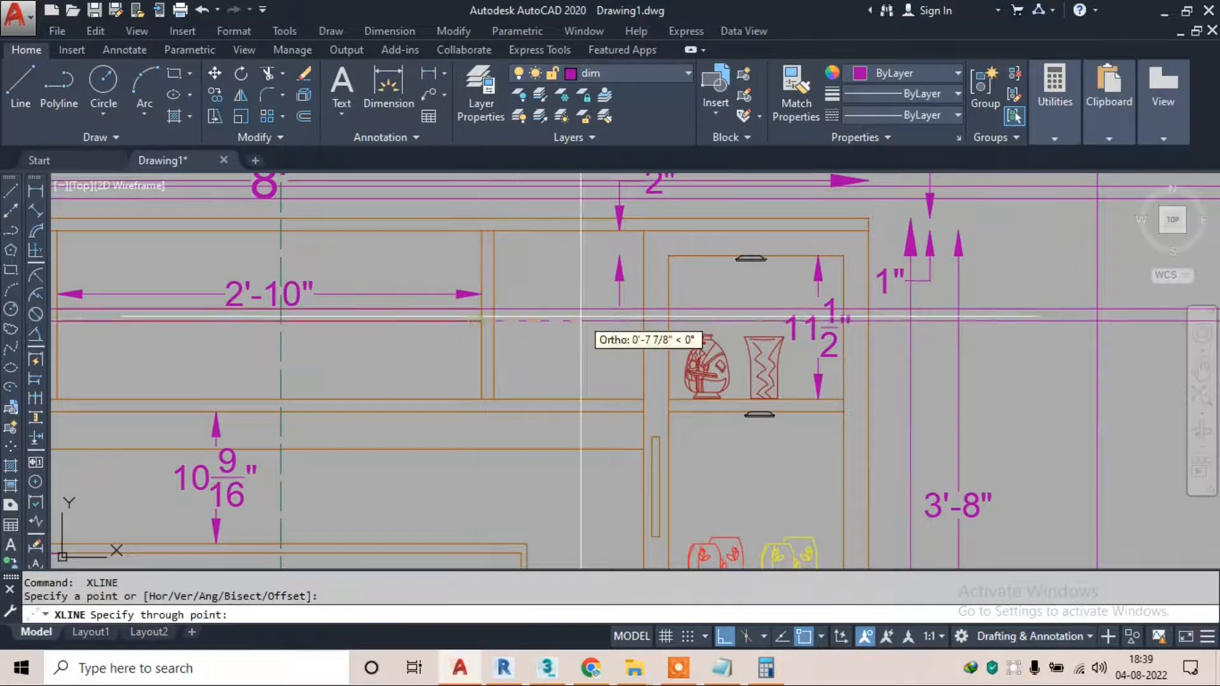
key(Escape)
Compare the upper shelves in the reference photo with the shelf lines in the ELEVATION drawing
scroll(558, 304, down, 6)
middle_drag(297, 336, 675, 350)
middle_drag(407, 340, 648, 336)
scroll(375, 321, up, 4)
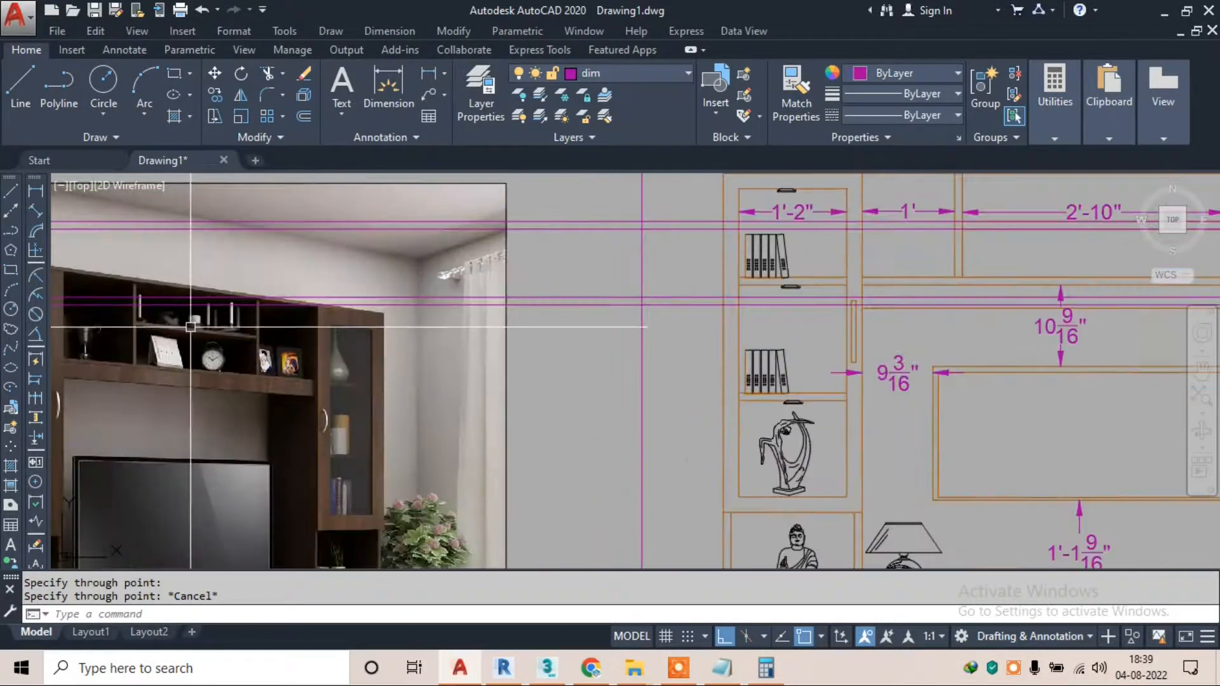
scroll(194, 326, down, 2)
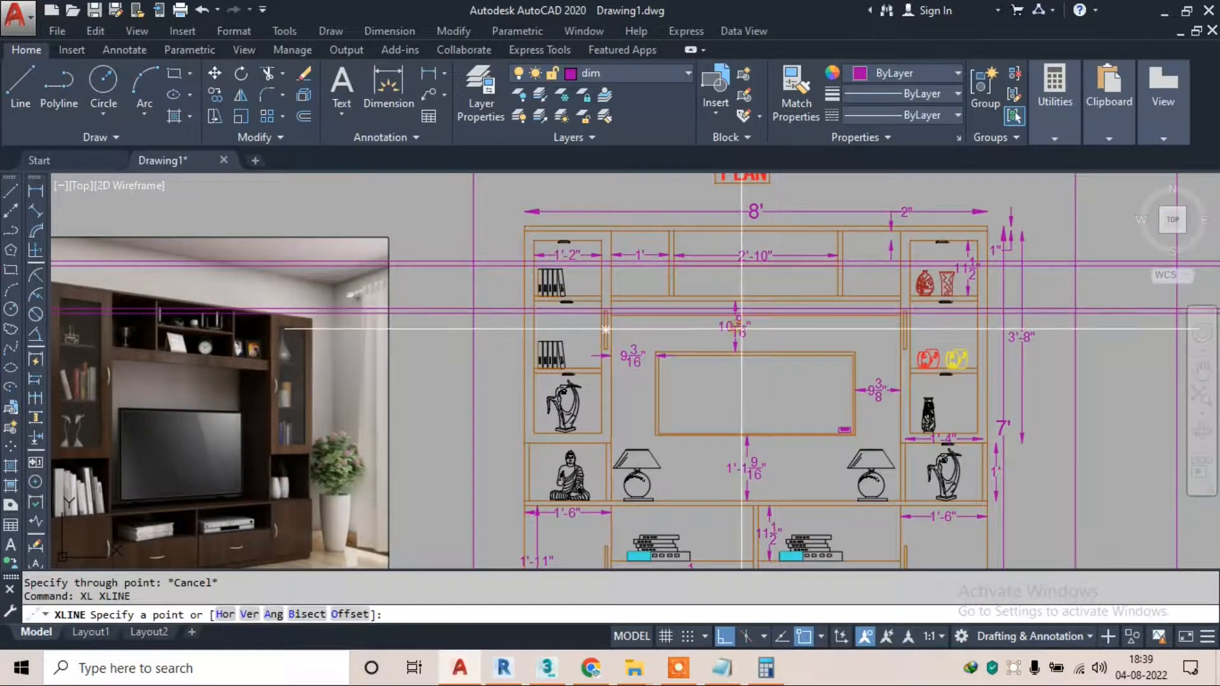
scroll(794, 312, up, 4)
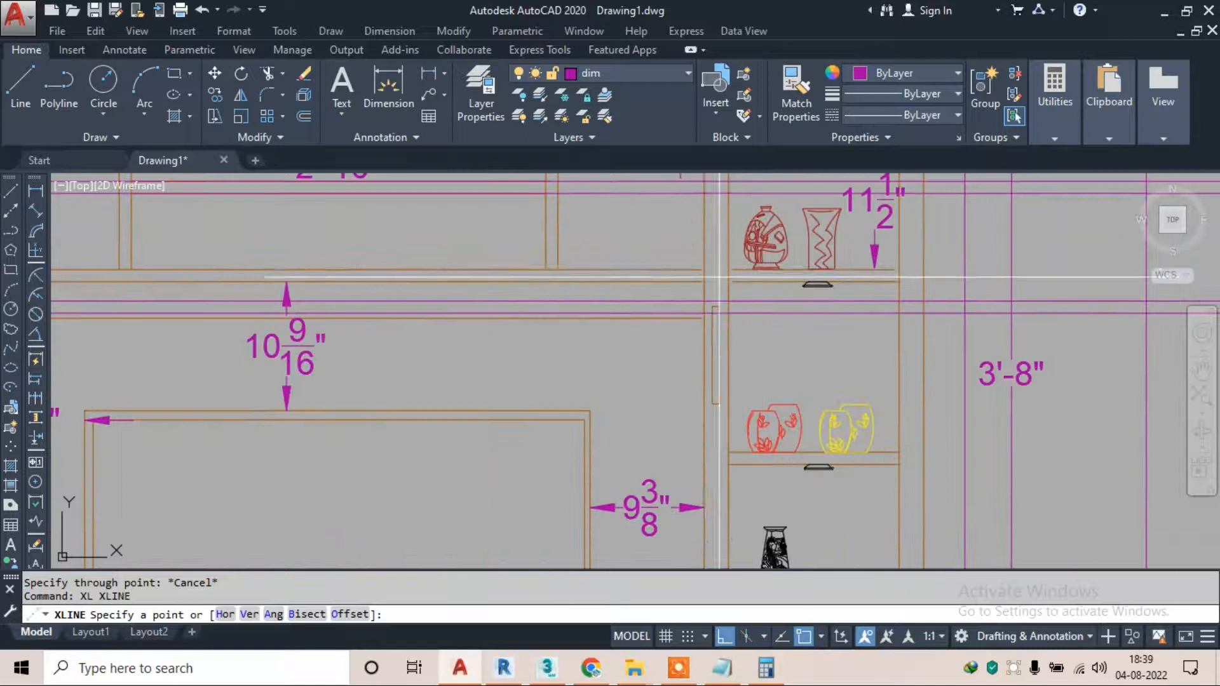
scroll(705, 269, down, 4)
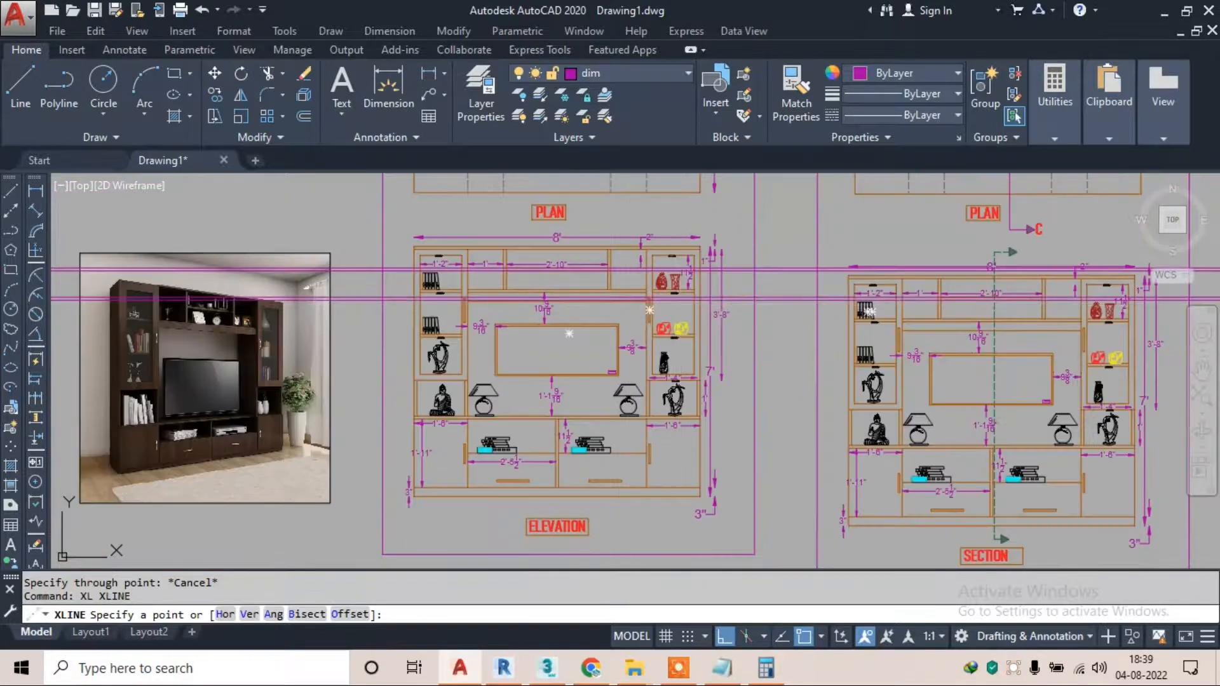
Draw horizontal construction lines in the SECTION drawing along both edges of the long shelf above the TV and the panel line beneath it
scroll(649, 310, up, 4)
scroll(487, 366, up, 2)
click(664, 329)
click(1042, 336)
key(Escape)
key(space)
click(648, 339)
click(1039, 365)
key(Escape)
key(Escape)
key(space)
click(648, 374)
key(Escape)
scroll(772, 338, down, 5)
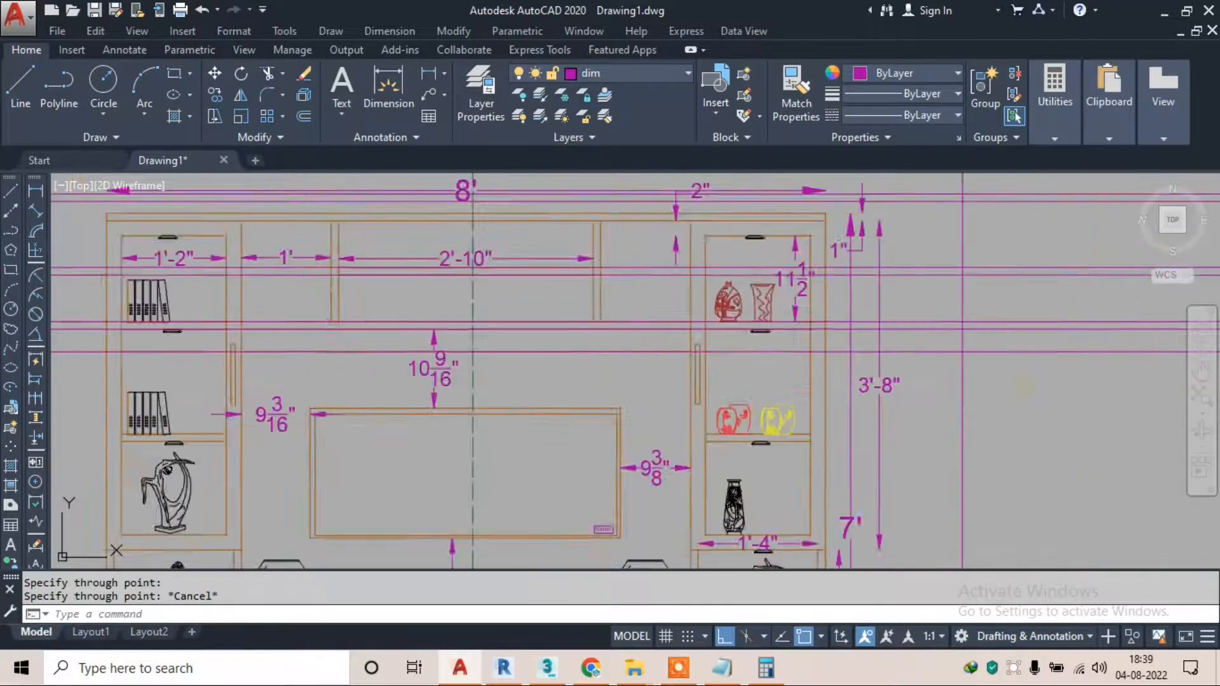
Examine the upper shelves, the TV counter board and the lower drawer units in the reference photo
scroll(721, 355, down, 3)
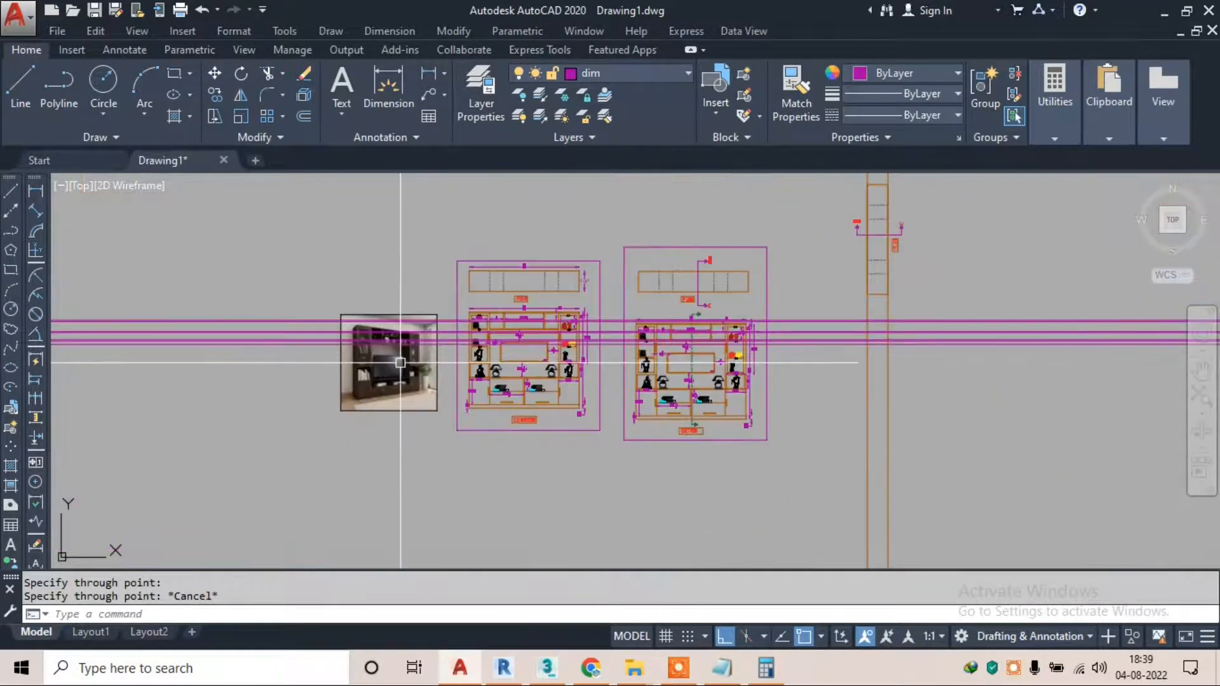
scroll(400, 362, up, 8)
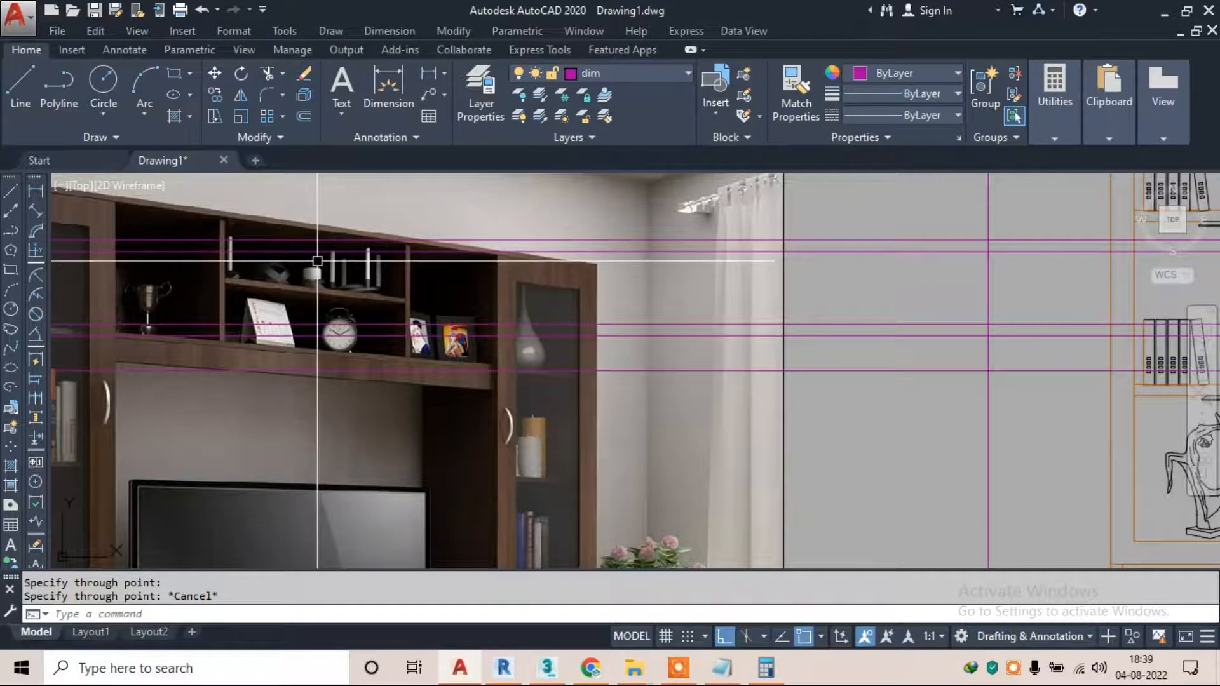
scroll(425, 274, down, 5)
scroll(374, 427, up, 2)
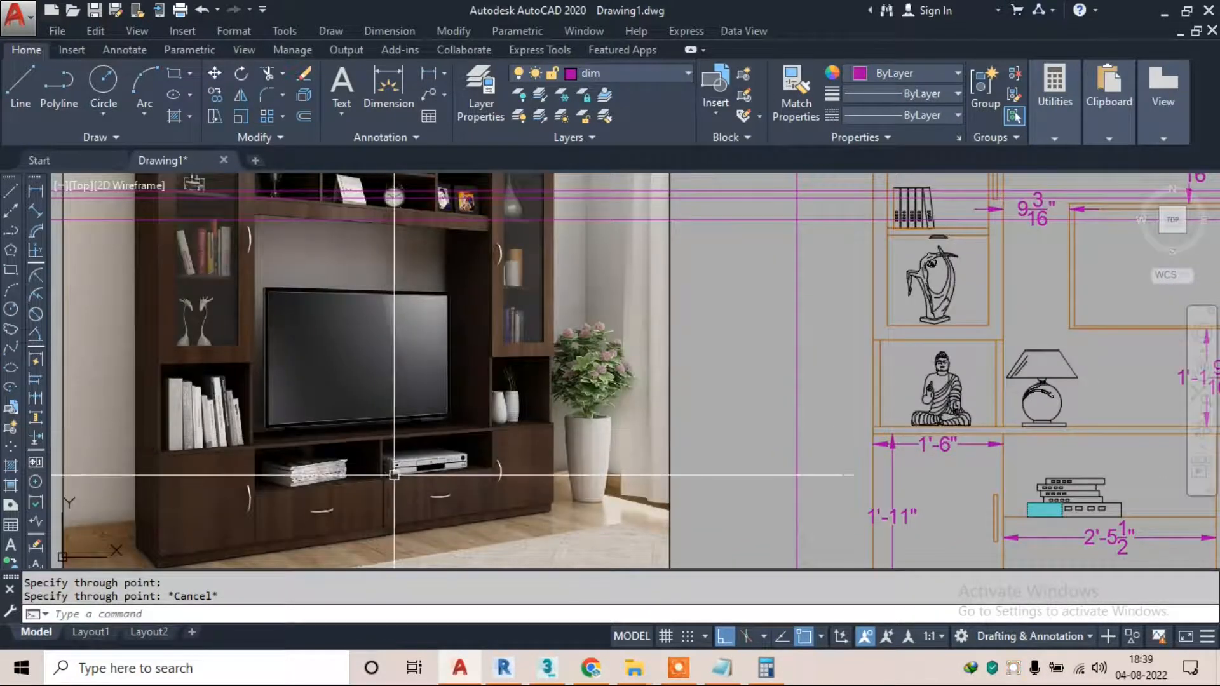
scroll(394, 474, up, 4)
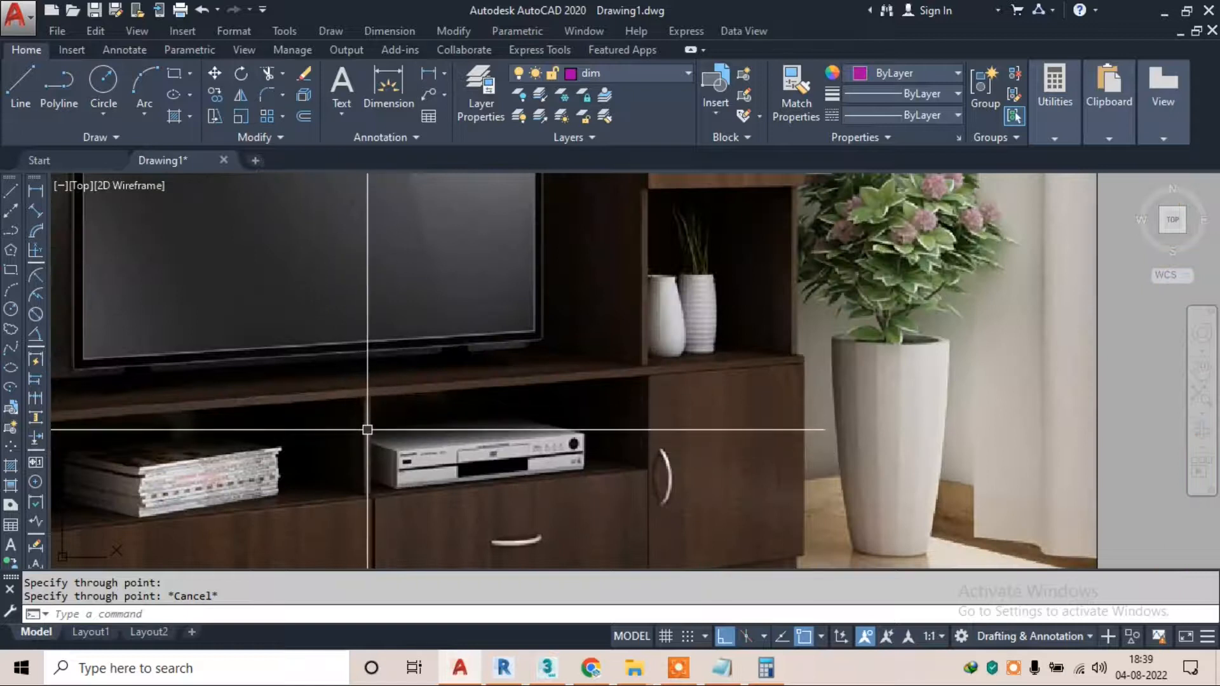
scroll(367, 430, down, 4)
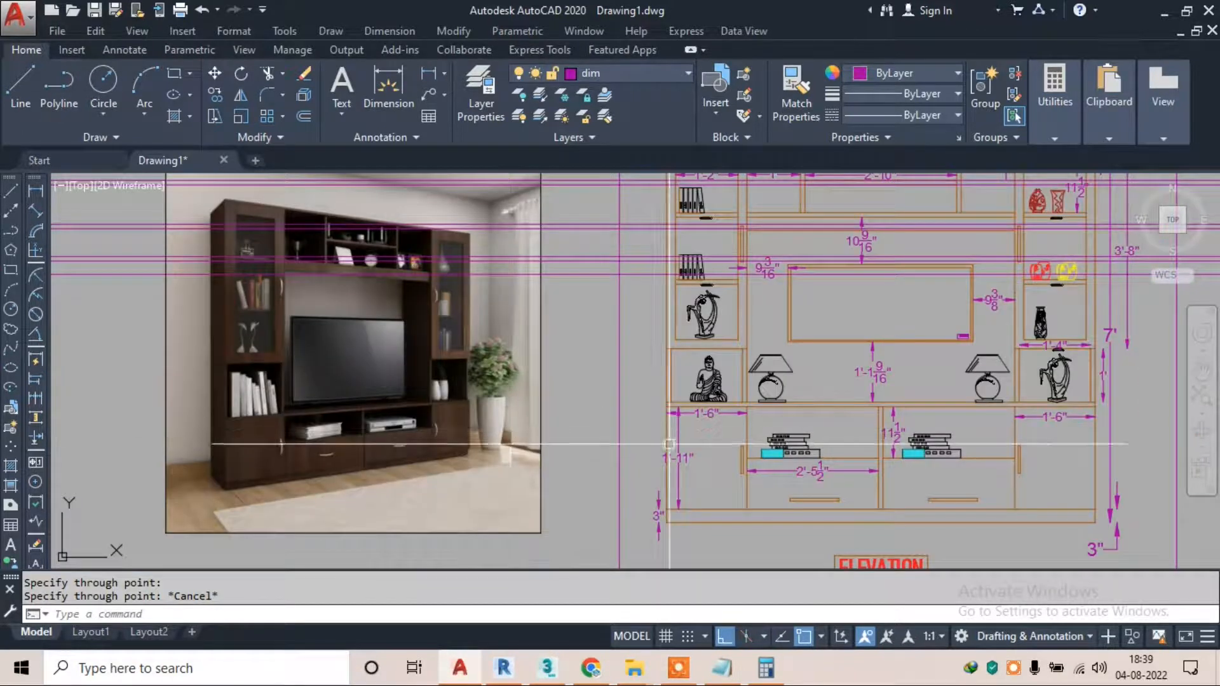
scroll(405, 443, up, 4)
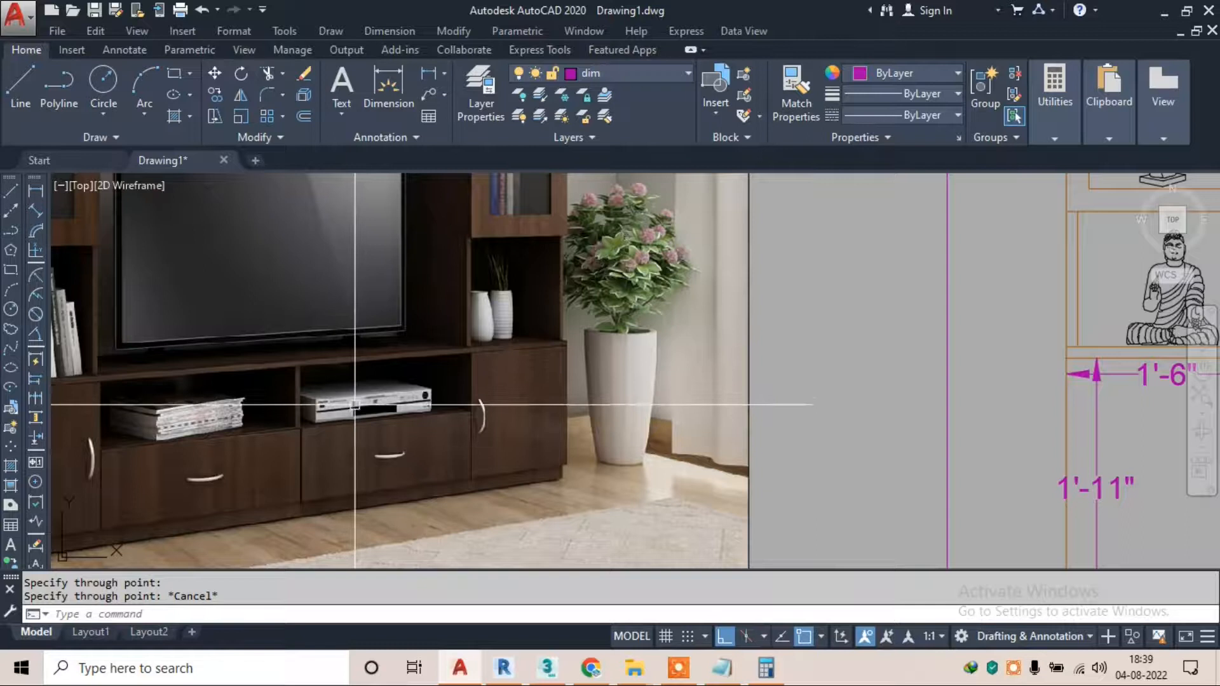
scroll(394, 425, down, 4)
Draw horizontal construction lines along both edges of the counter board below the TV in the ELEVATION drawing
middle_drag(793, 437, 682, 424)
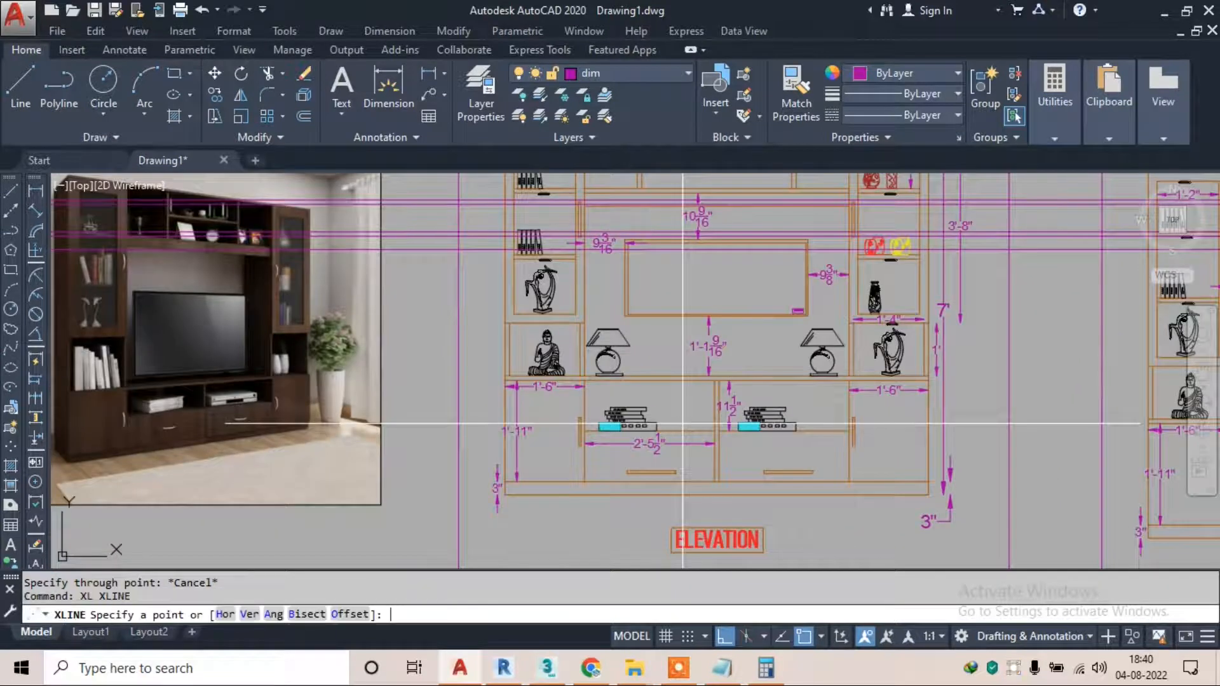
scroll(919, 382, up, 4)
click(943, 373)
click(943, 374)
key(Escape)
key(Return)
click(938, 383)
key(Escape)
scroll(1016, 406, down, 6)
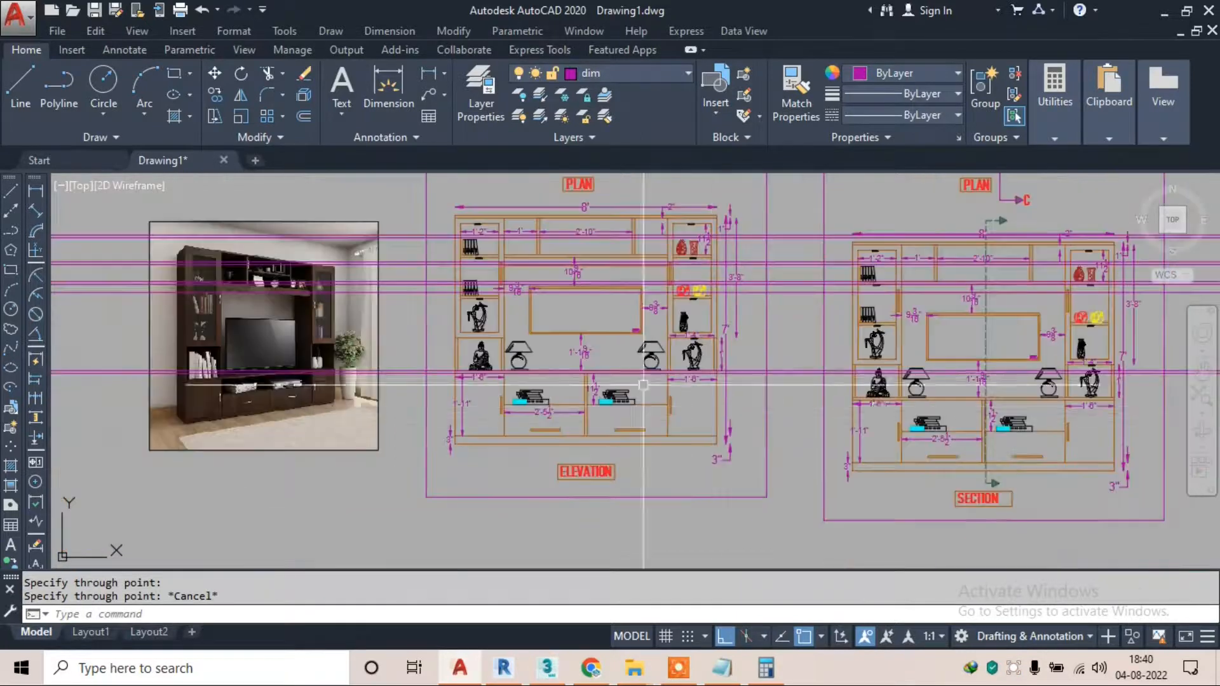
Erase the two construction lines running along the counter board of the ELEVATION drawing
key(Escape)
click(1132, 353)
click(1093, 392)
text(e)
key(space)
key(Escape)
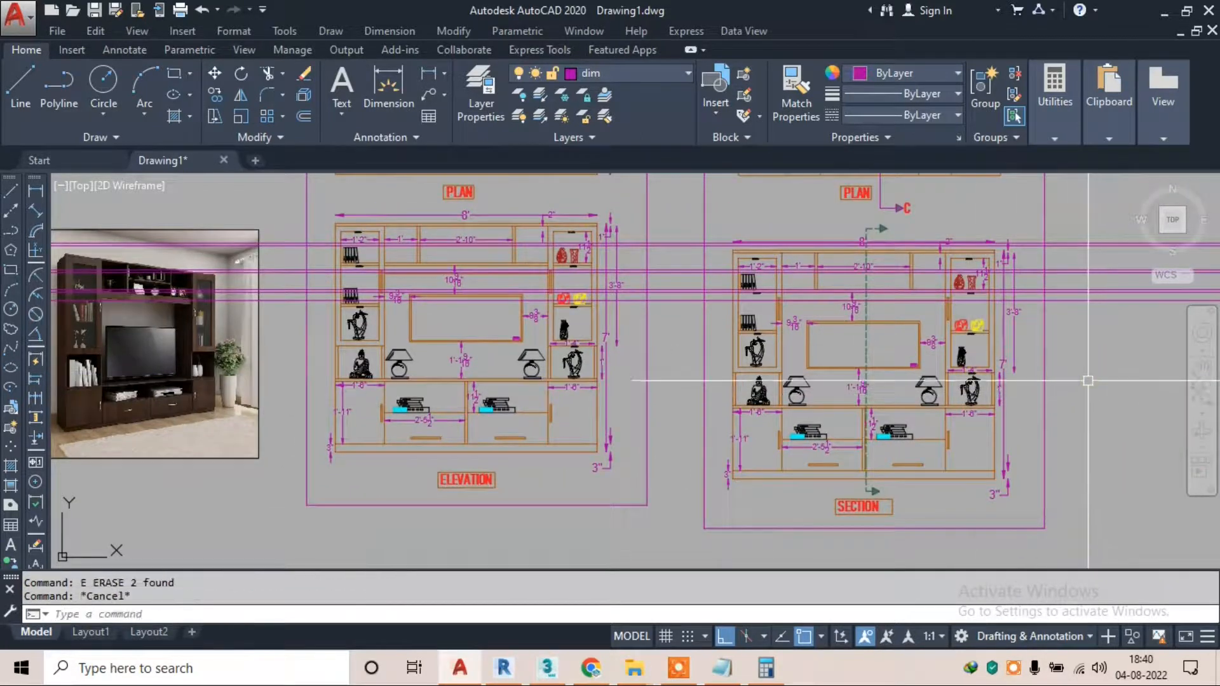
Draw horizontal construction lines along both edges of the counter board below the TV in the SECTION drawing
text(XL)
key(Return)
middle_drag(939, 418, 784, 348)
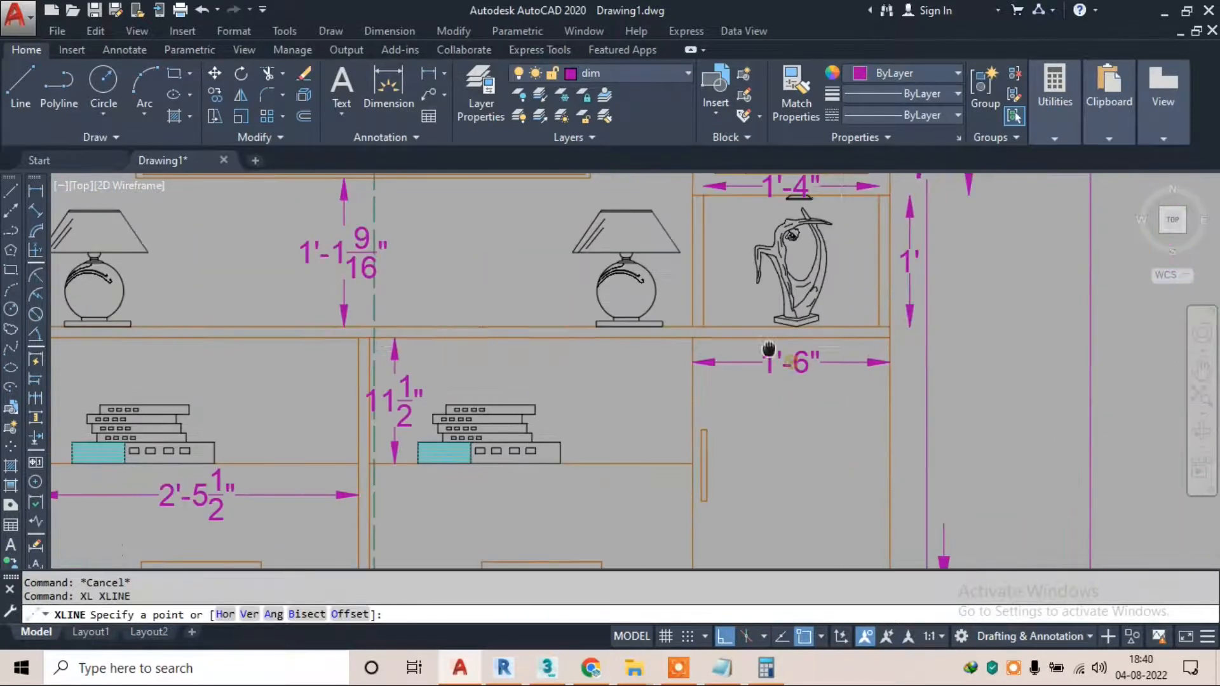
click(986, 330)
key(Escape)
key(space)
click(890, 337)
click(988, 350)
key(Escape)
Draw a horizontal construction line along the shelf line under the book stacks in the SECTION drawing
scroll(908, 340, down, 4)
scroll(689, 405, up, 2)
key(Escape)
key(space)
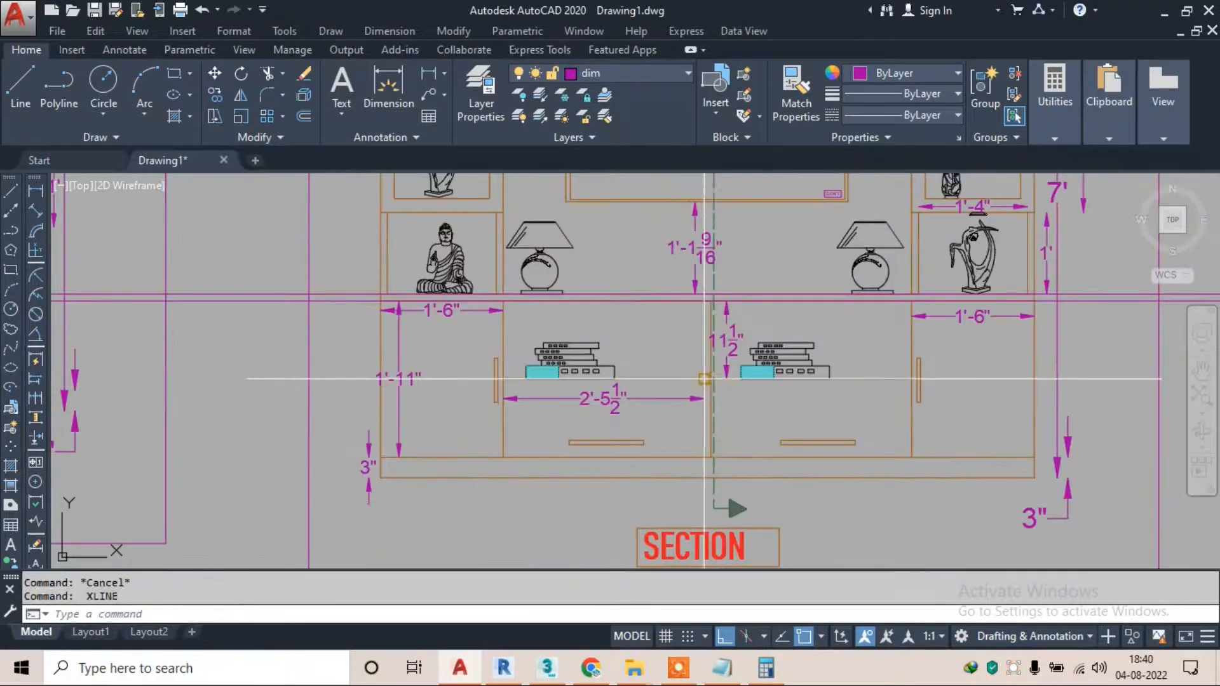
click(710, 379)
scroll(655, 379, down, 2)
click(941, 384)
key(Escape)
Trim the horizontal construction lines on the far side of the side section's outer vertical edge
middle_drag(422, 443, 841, 431)
scroll(841, 431, down, 2)
scroll(334, 363, up, 4)
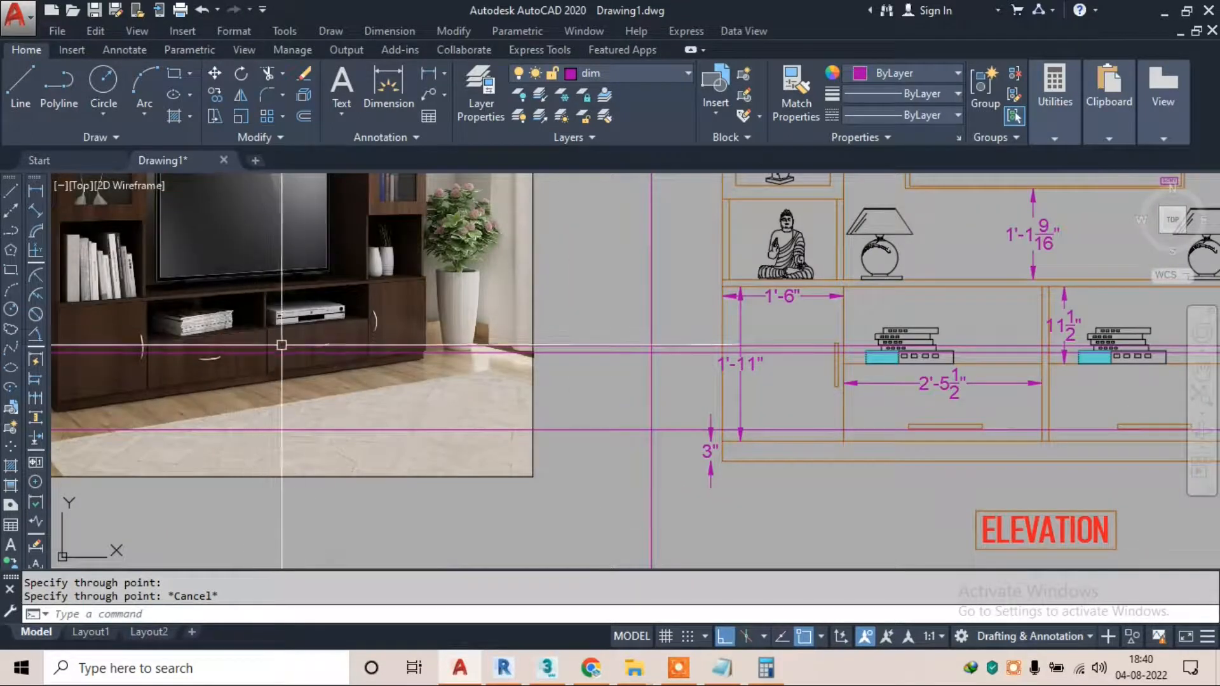
scroll(283, 345, down, 4)
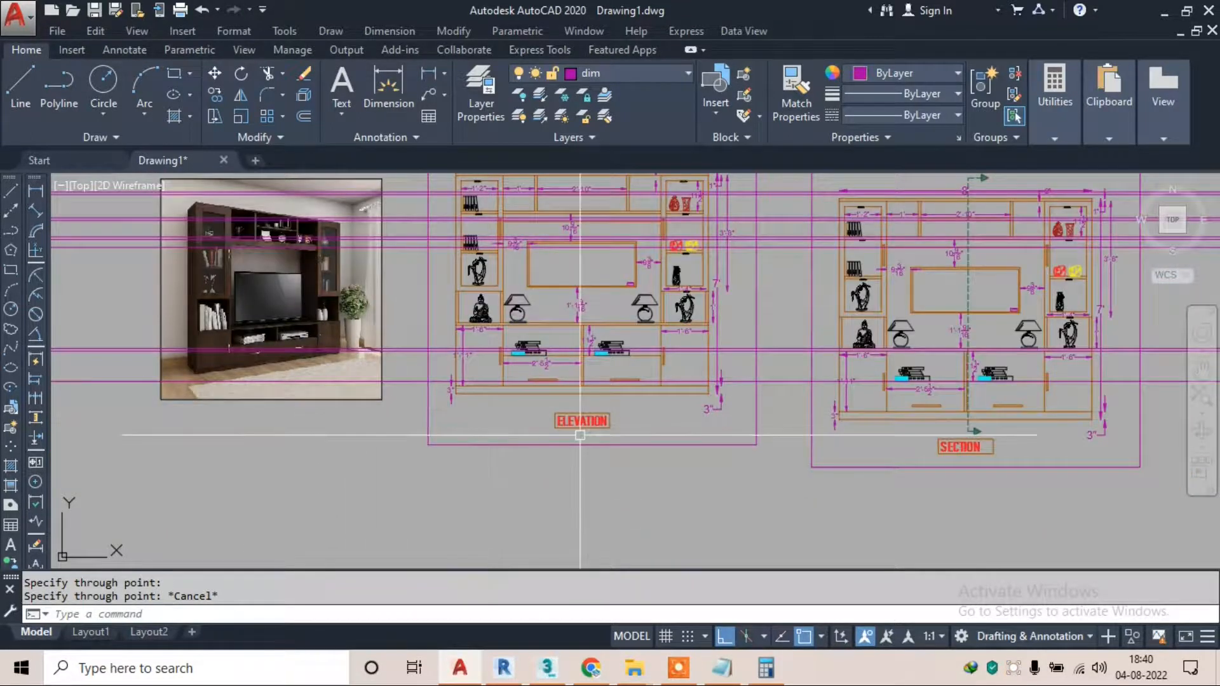
mouse_move(774, 329)
middle_down()
mouse_move(452, 384)
mouse_move(252, 384)
middle_up()
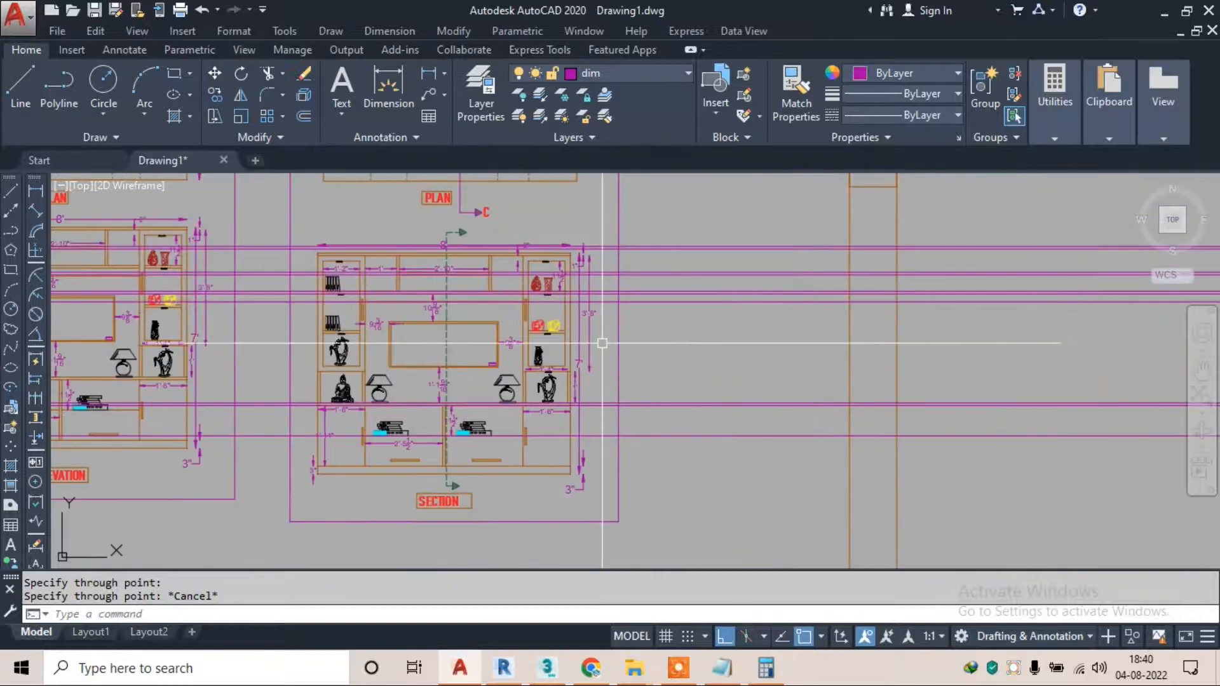
text(r)
key(Return)
click(1011, 219)
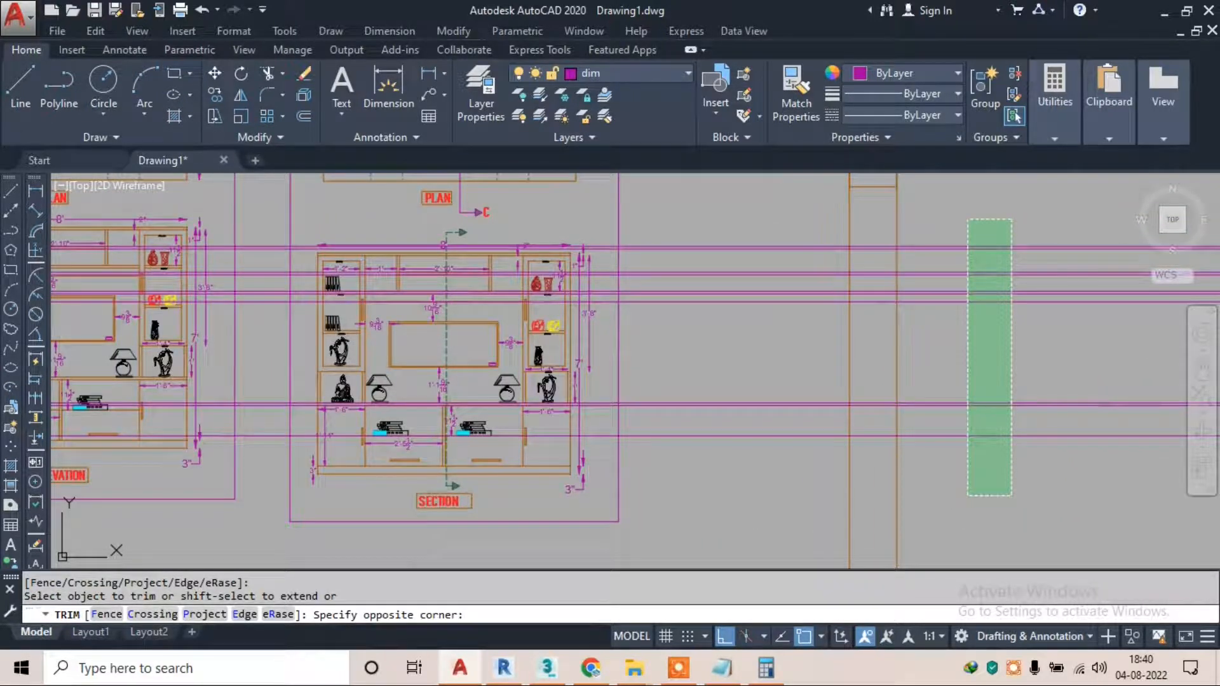
click(967, 495)
Trim the horizontal construction lines between the SECTION sheet border and the side section's near vertical edge
scroll(762, 260, down, 1)
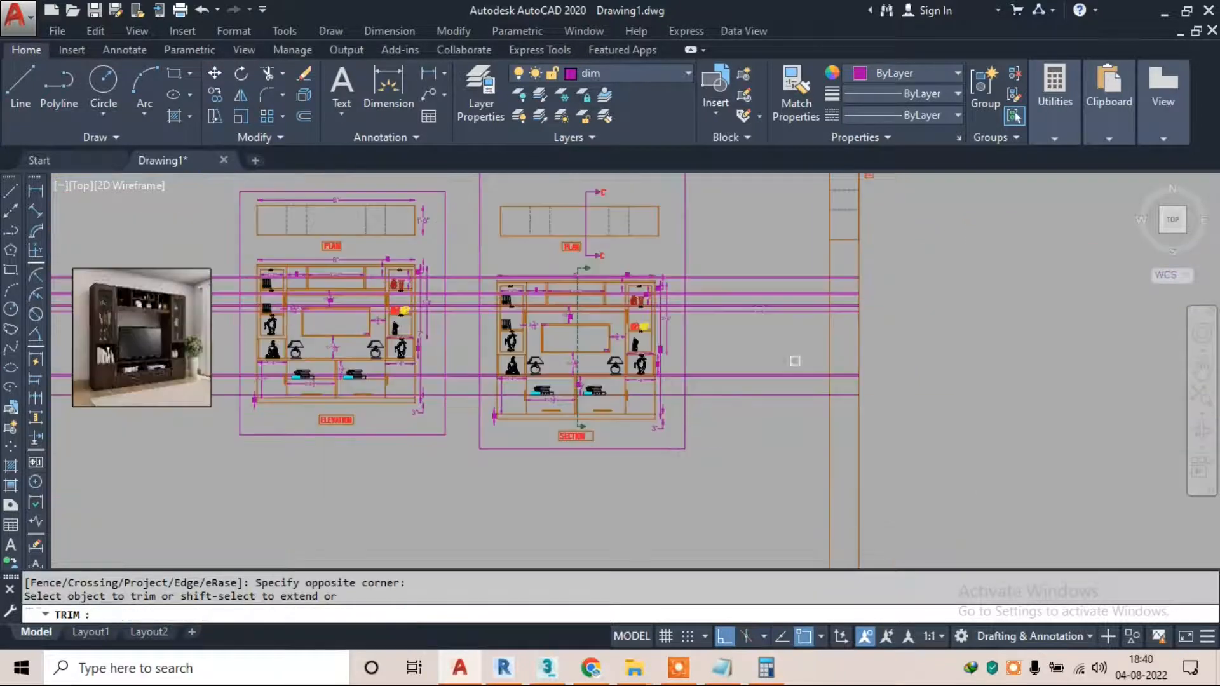
scroll(775, 247, up, 1)
click(803, 242)
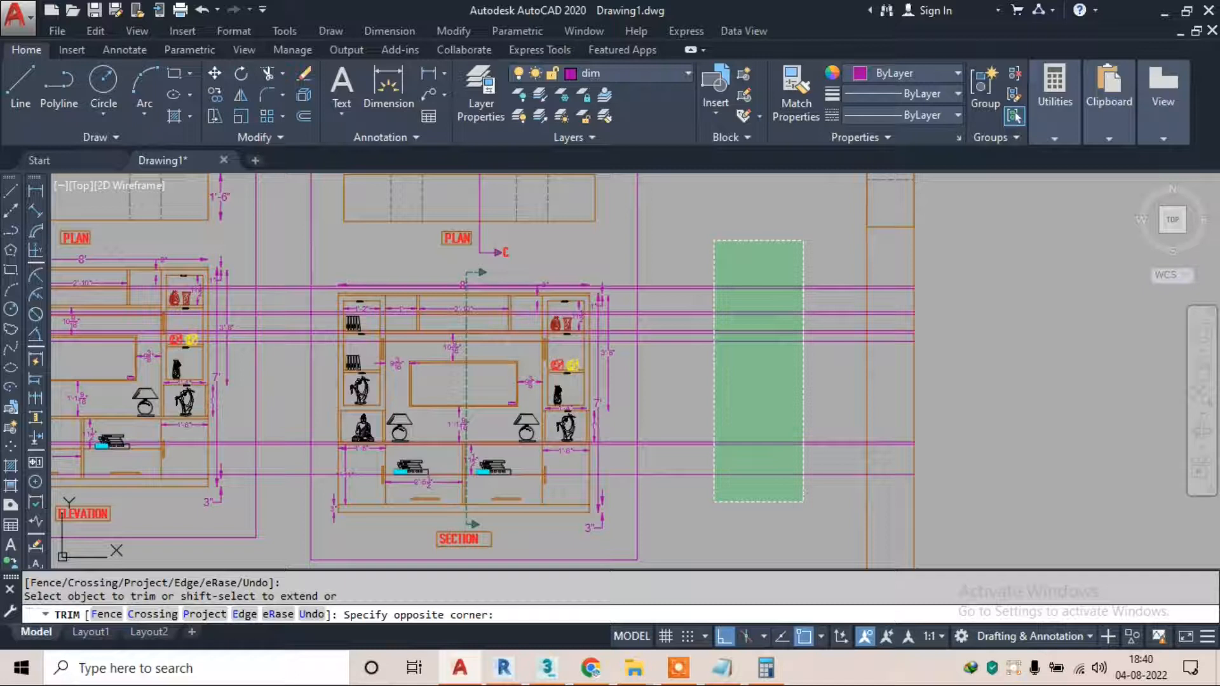
click(714, 501)
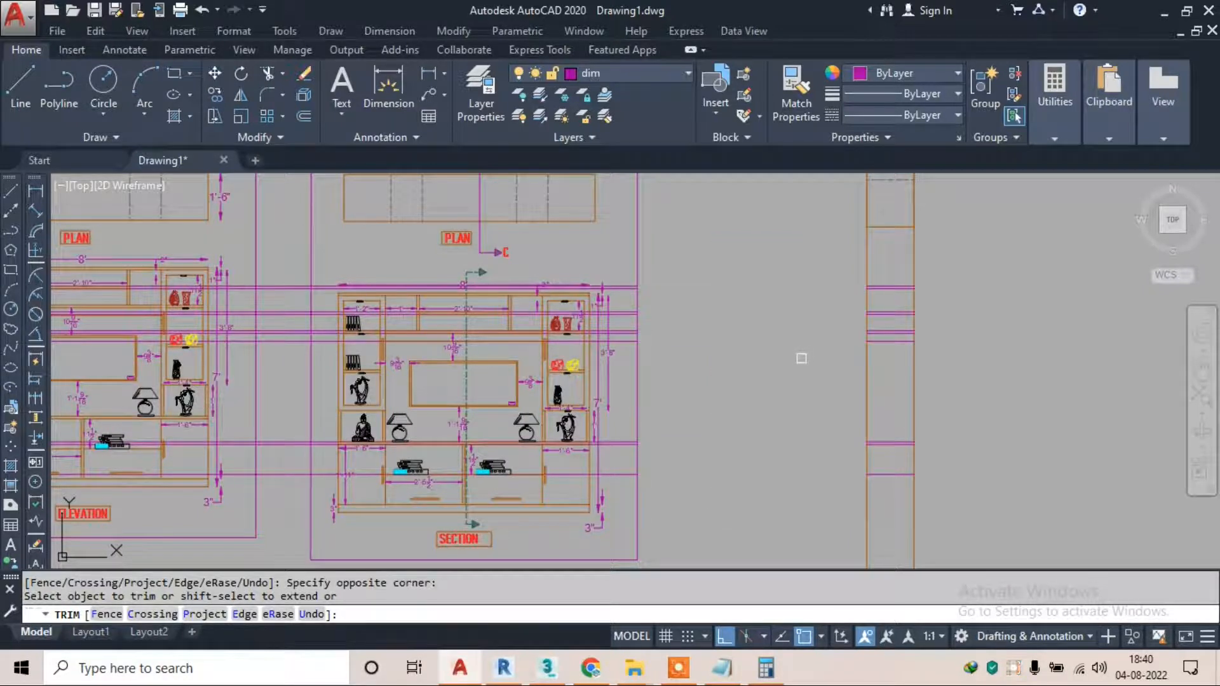
Erase the leftover horizontal lines running across the reference photo and the ELEVATION and SECTION drawings
scroll(787, 273, down, 2)
middle_drag(787, 273, 1021, 274)
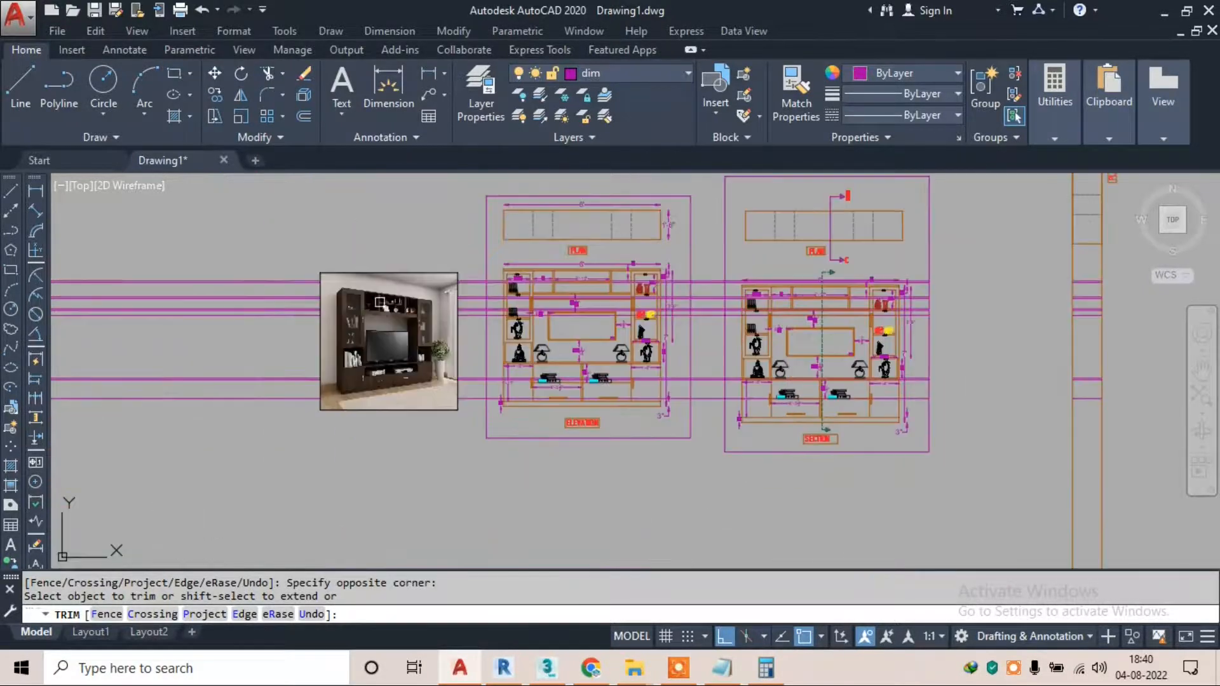
key(Escape)
click(230, 261)
click(169, 438)
text(e)
key(Return)
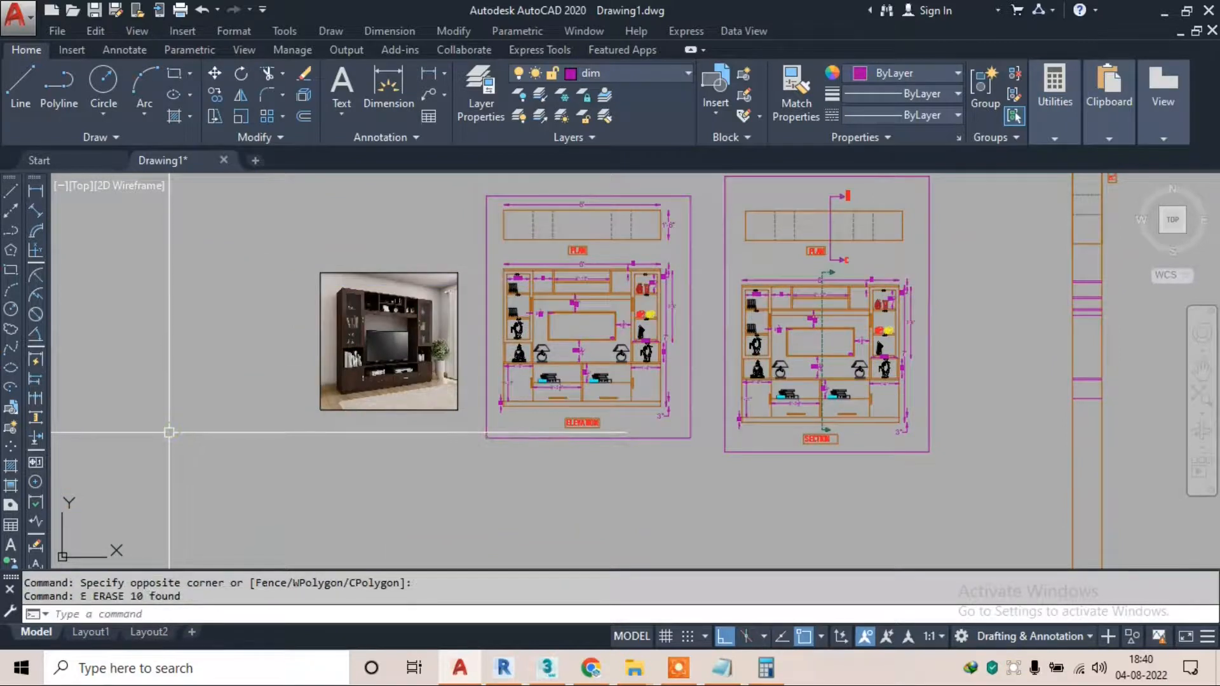
Trim the side section's vertical edges below its lowest horizontal line and above its topmost one
middle_drag(1085, 363, 810, 364)
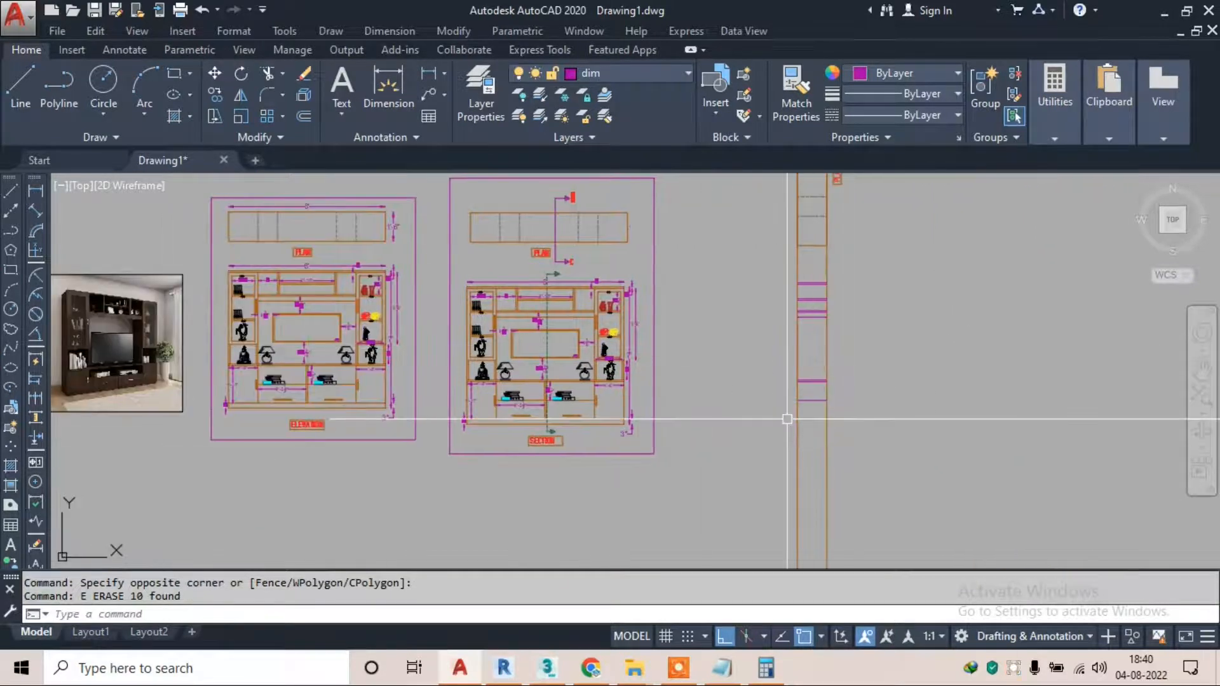
key(Return)
key(Return)
click(917, 433)
click(775, 465)
scroll(836, 259, up, 4)
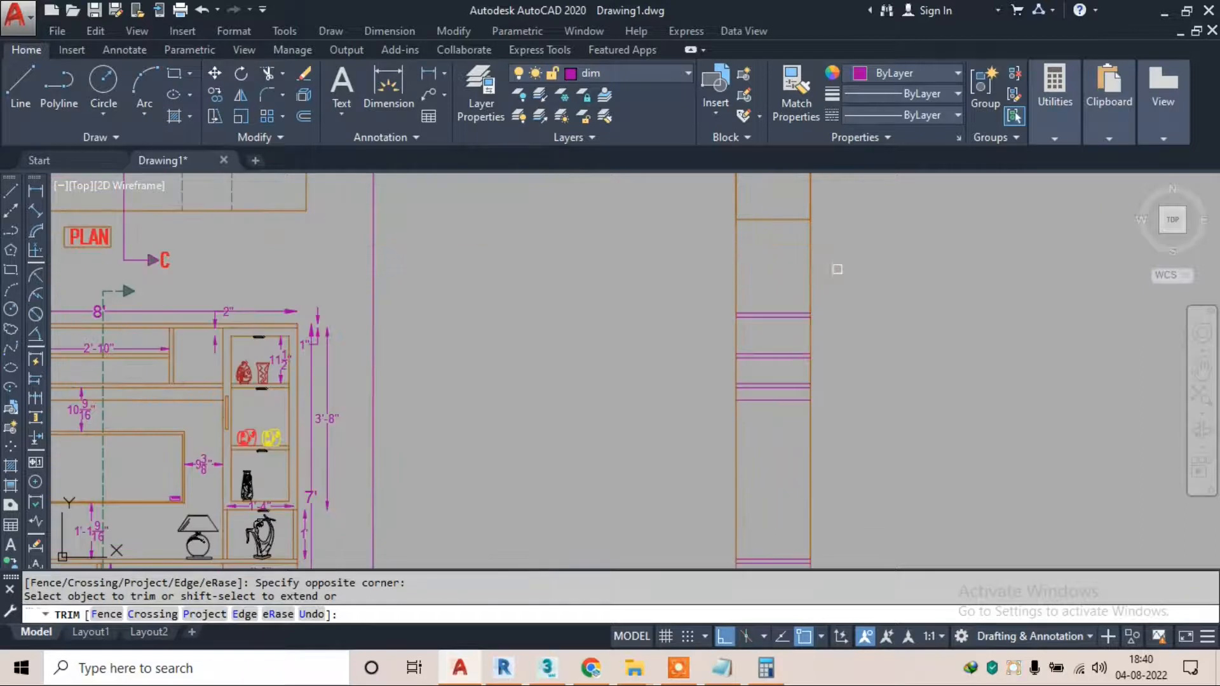
click(634, 285)
scroll(768, 331, down, 2)
scroll(773, 377, up, 2)
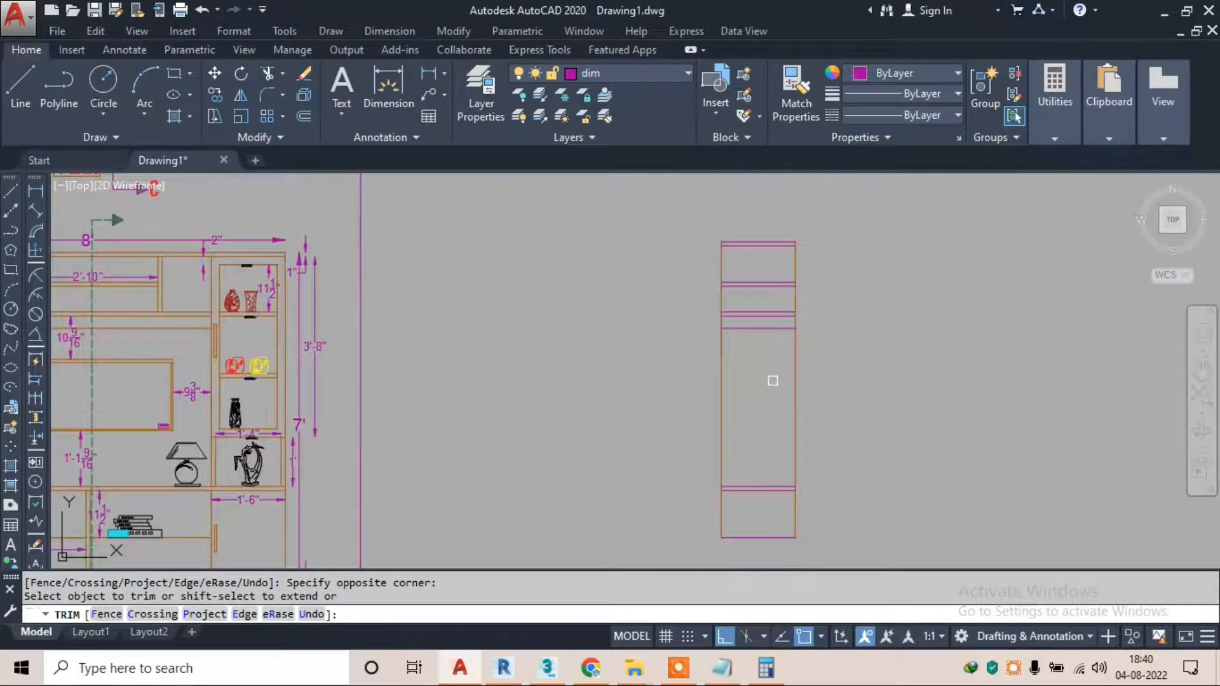
Move the reference photo horizontally to just beside the side section
scroll(772, 380, down, 4)
key(Escape)
click(130, 305)
click(118, 335)
text(m)
key(Return)
click(142, 327)
scroll(893, 341, up, 3)
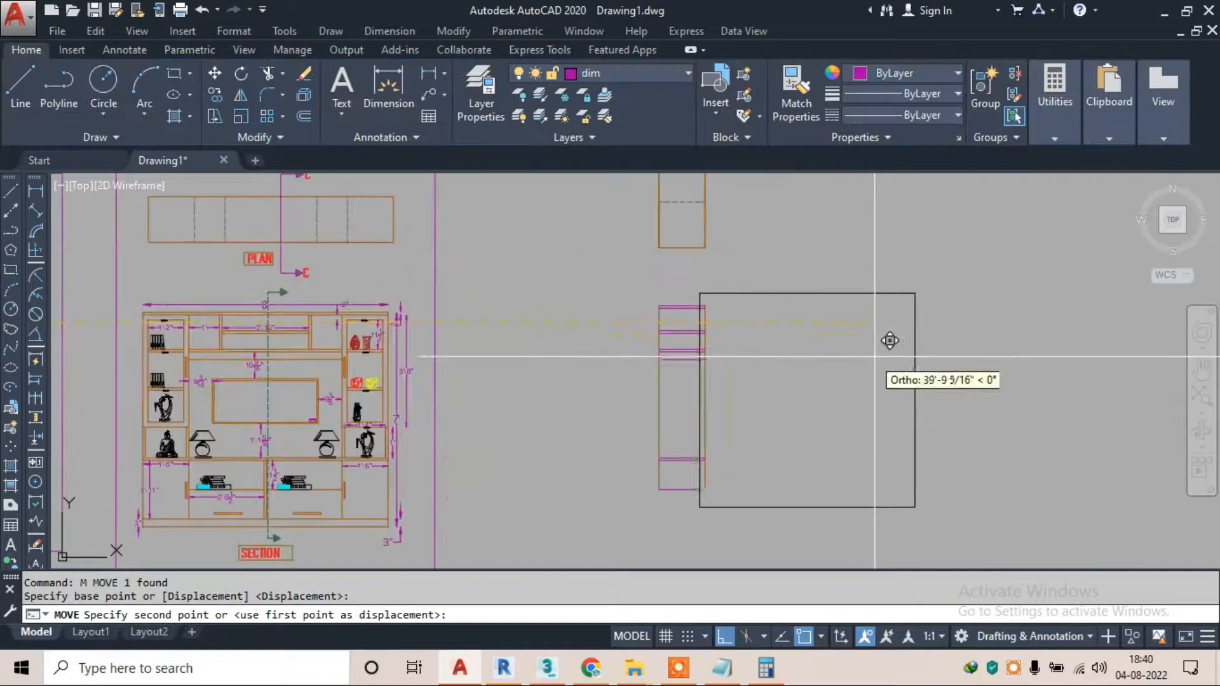
click(850, 345)
Hatch the top board of the side section with the ANSI31 pattern at scale 10
scroll(775, 350, up, 4)
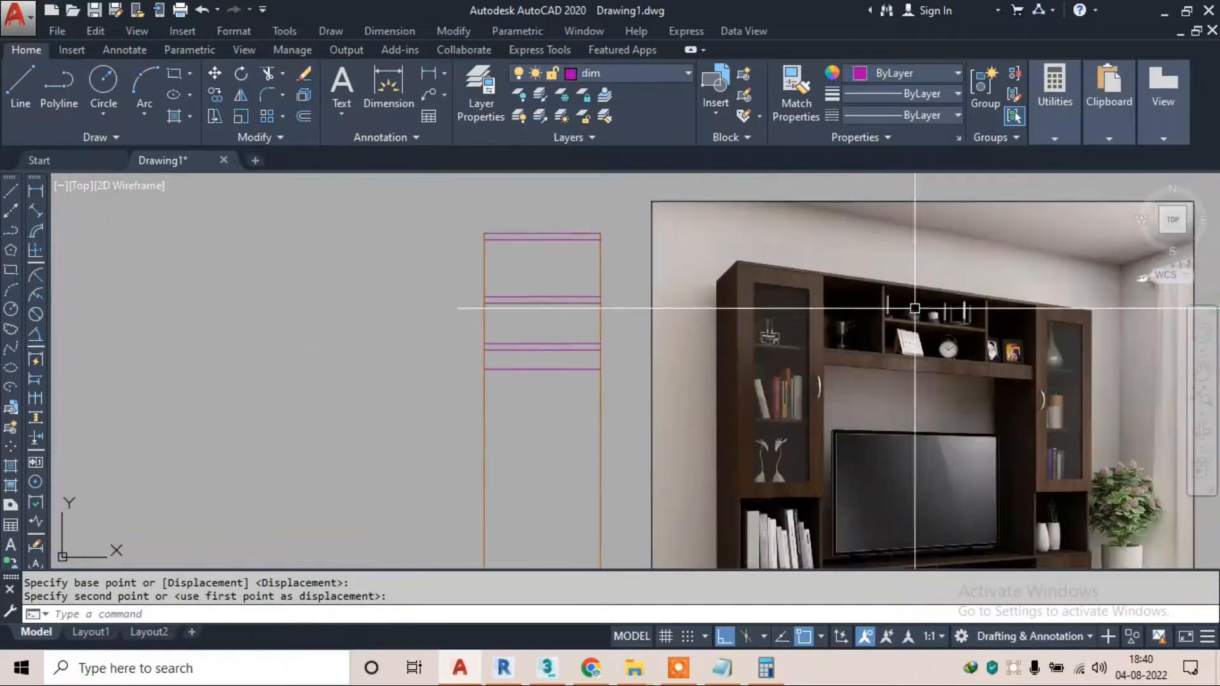
scroll(931, 350, up, 2)
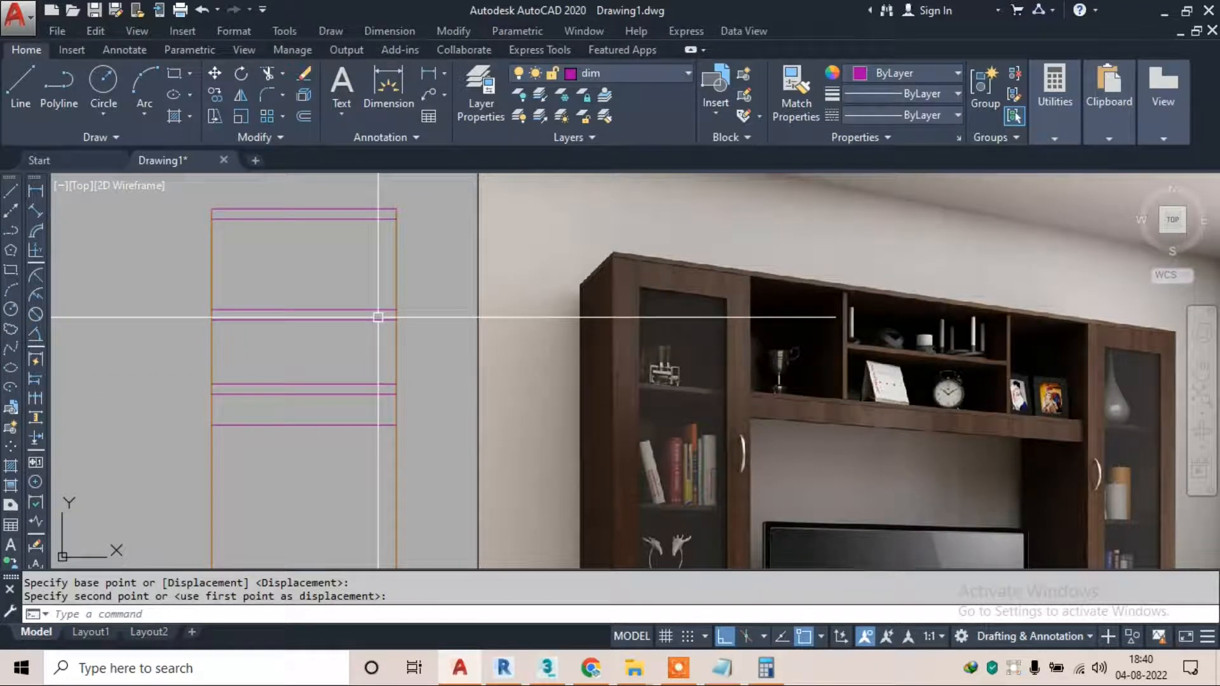
text(h)
key(Return)
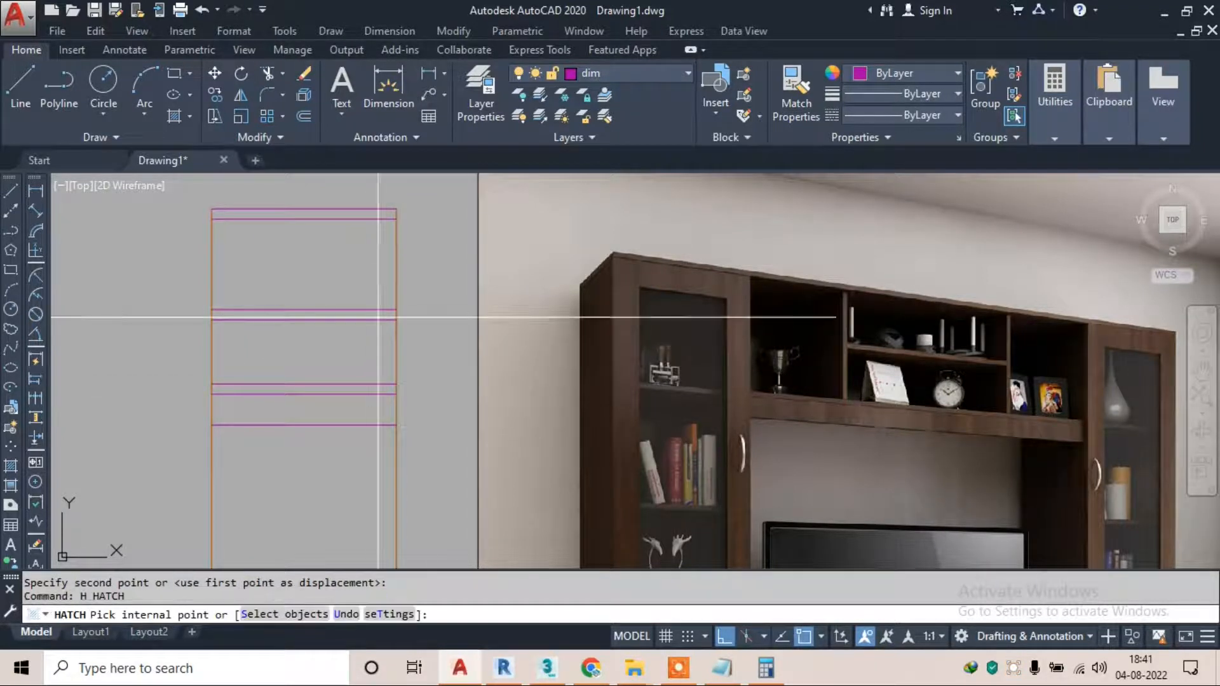
click(324, 112)
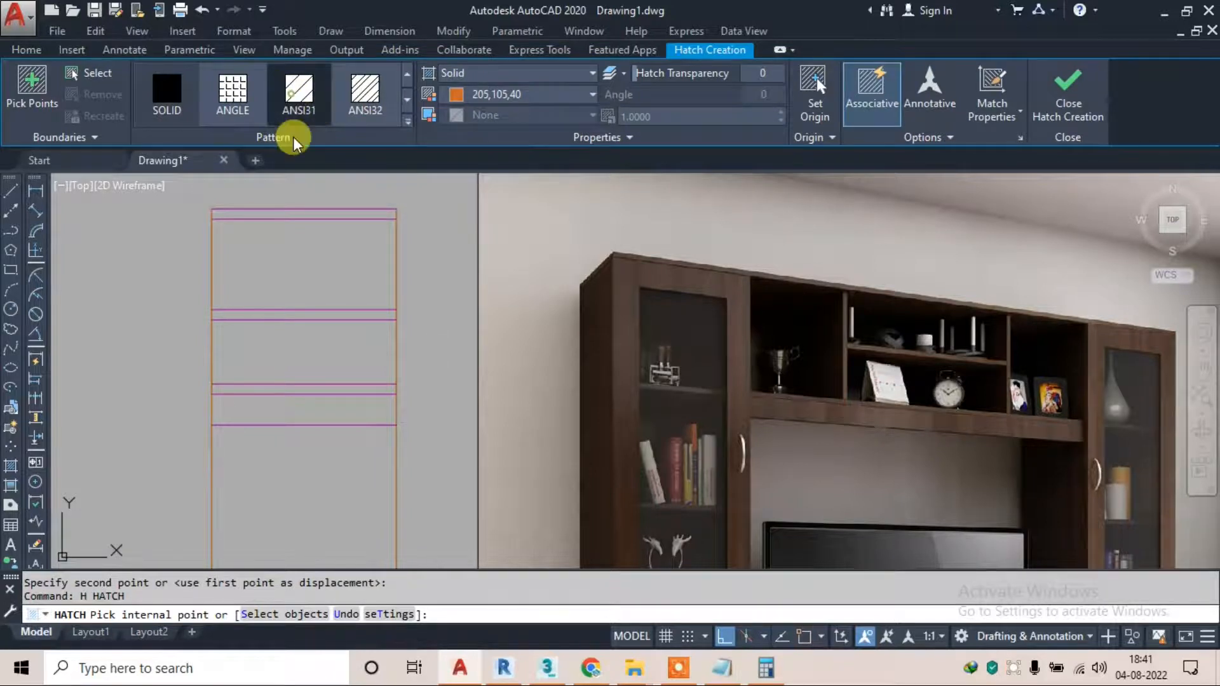
scroll(296, 213, up, 2)
click(299, 225)
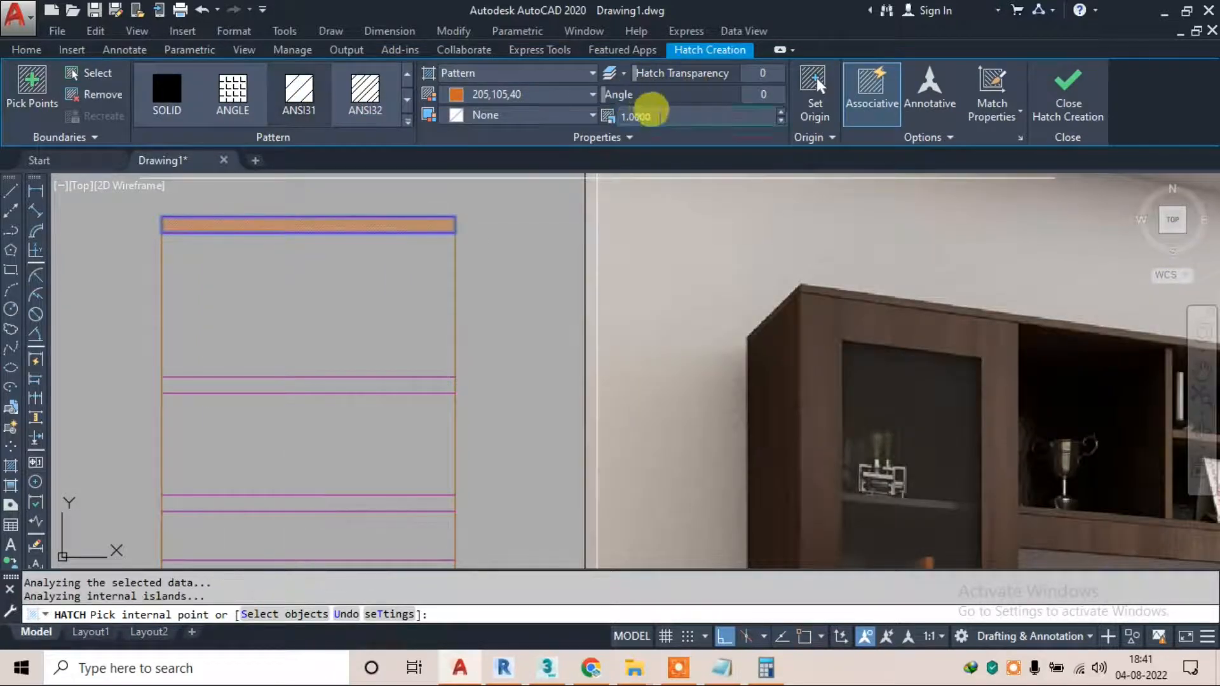
text(10)
key(Return)
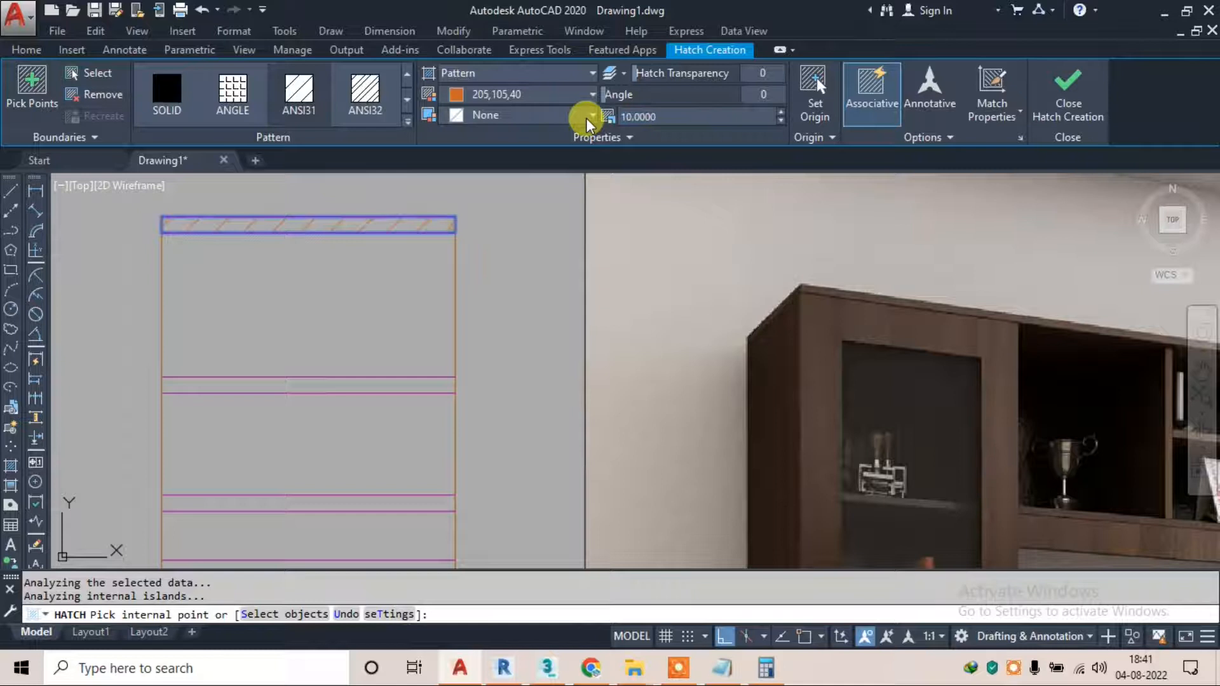
Hatch the thin upper shelf, the long shelf and the counter board of the side section, and finish the hatch
click(432, 382)
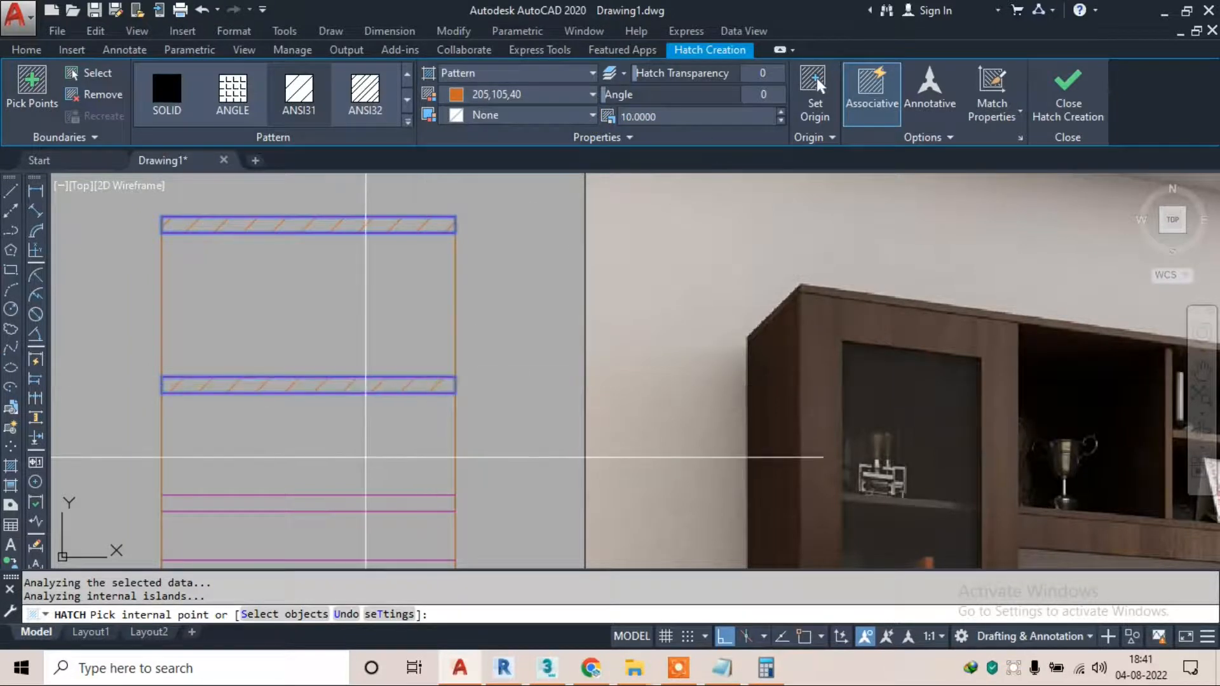
middle_drag(385, 525, 474, 292)
click(486, 270)
scroll(468, 260, down, 6)
scroll(471, 419, up, 4)
click(473, 459)
scroll(505, 327, down, 6)
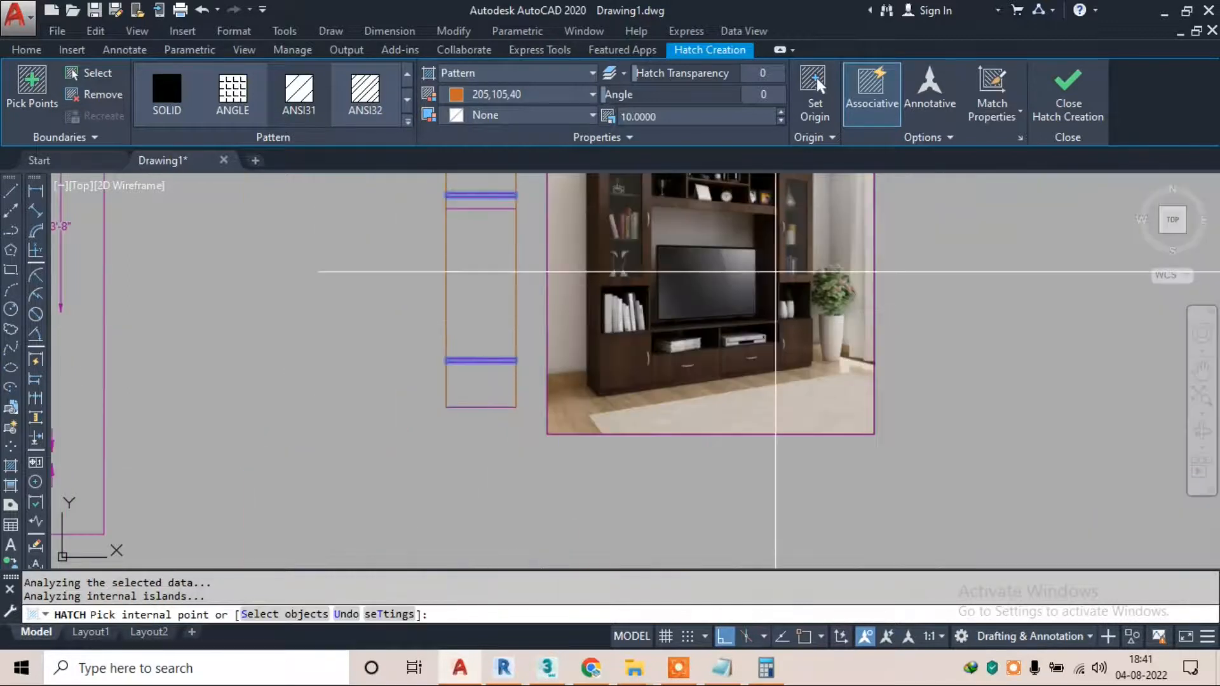
click(1057, 108)
Project a horizontal construction line from the plinth's top edge in the section view across to the side section
scroll(619, 344, down, 6)
scroll(390, 387, up, 4)
scroll(422, 387, up, 2)
text(x)
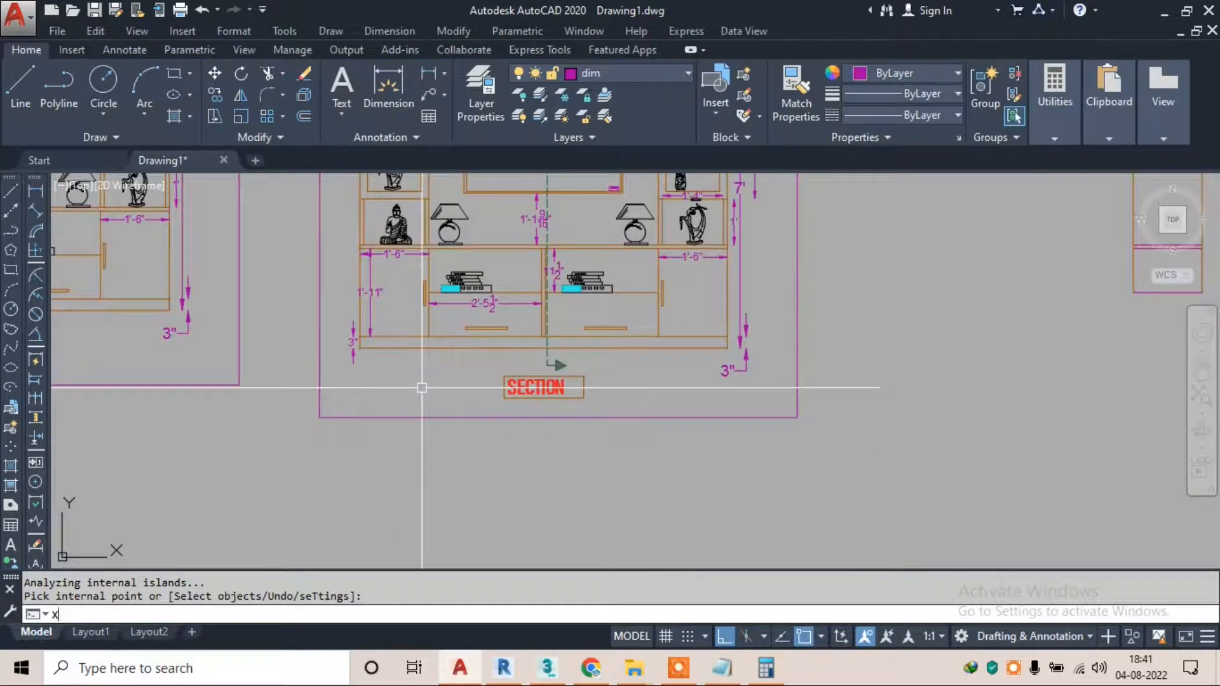
text(l)
key(Return)
middle_drag(795, 344, 531, 410)
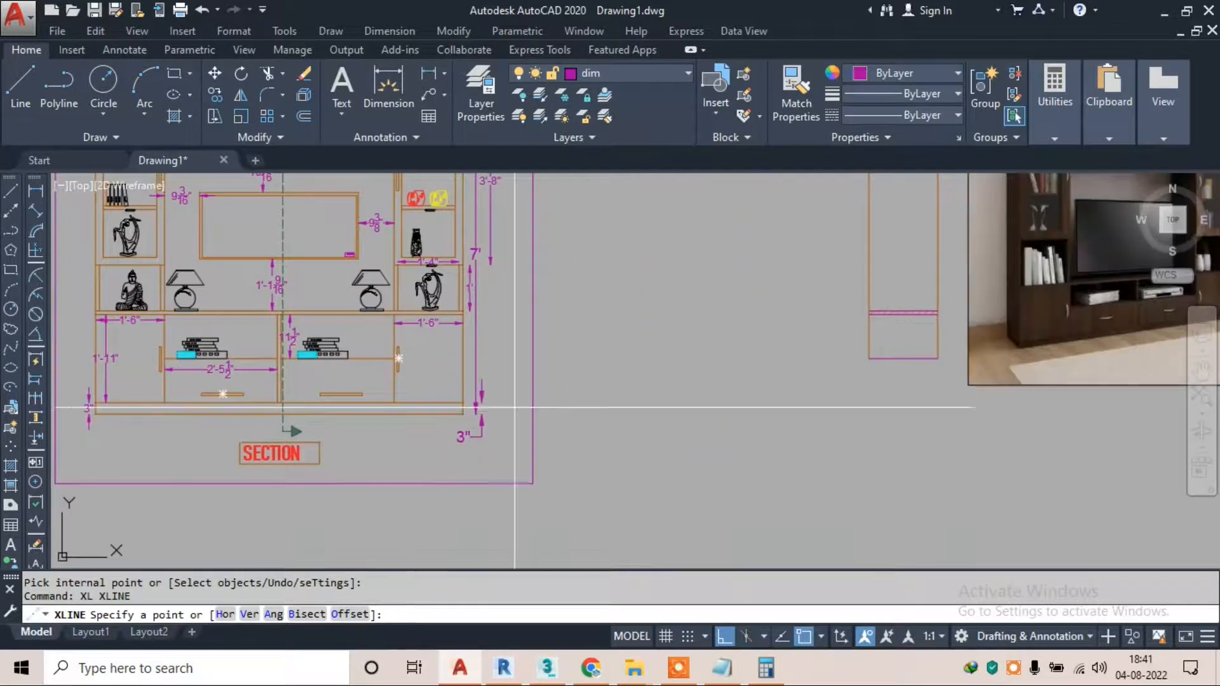
scroll(604, 392, down, 2)
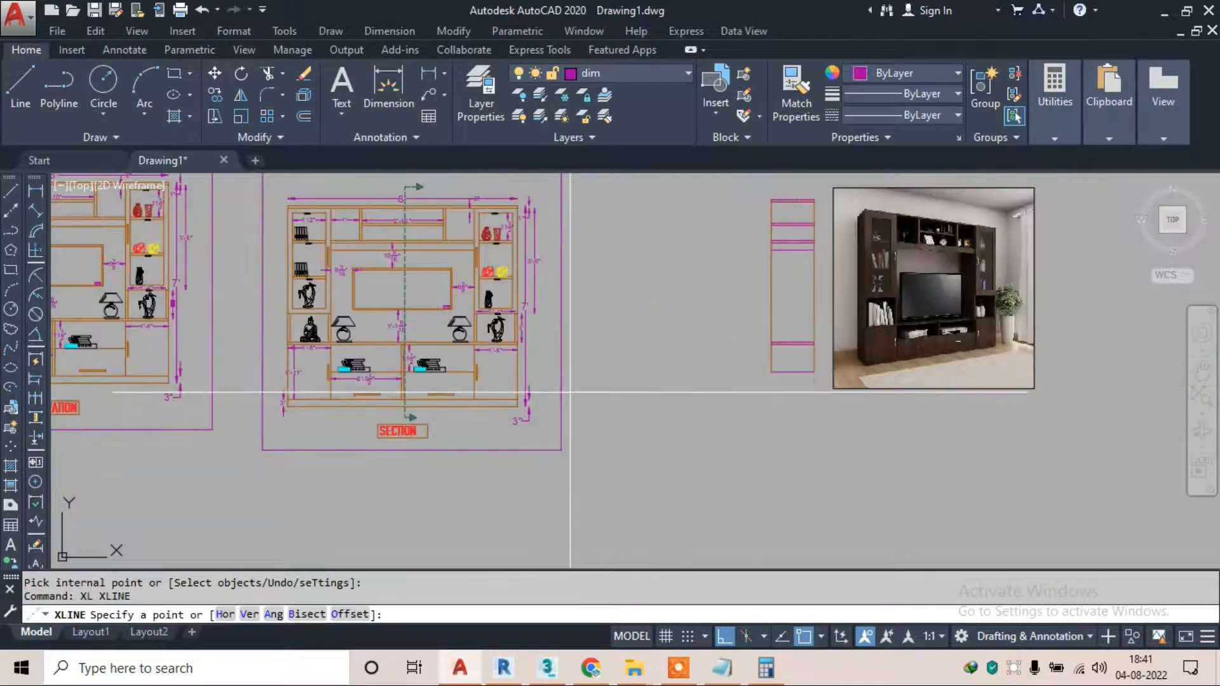
scroll(570, 392, up, 2)
key(Escape)
key(Return)
click(488, 403)
click(873, 410)
key(Escape)
Project a horizontal construction line from the plinth's base edge in the section view past the side section
key(Return)
click(486, 415)
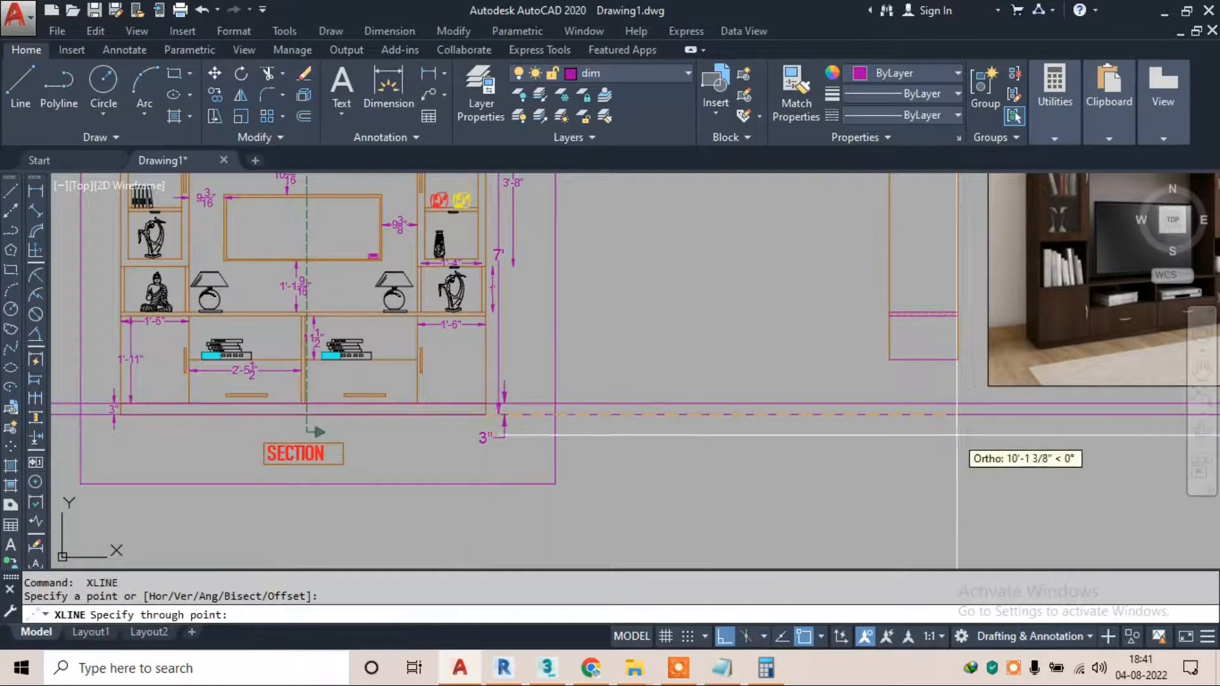
click(981, 457)
key(Escape)
key(Return)
click(486, 312)
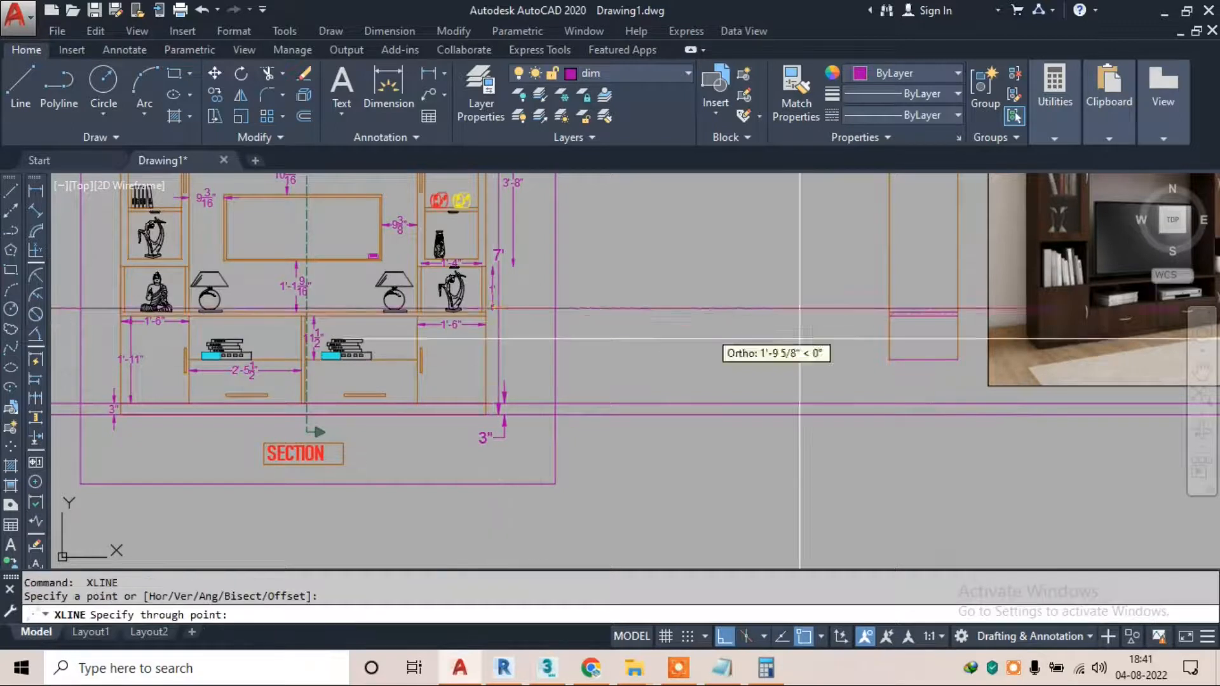
scroll(502, 322, up, 6)
key(Escape)
key(Return)
click(439, 279)
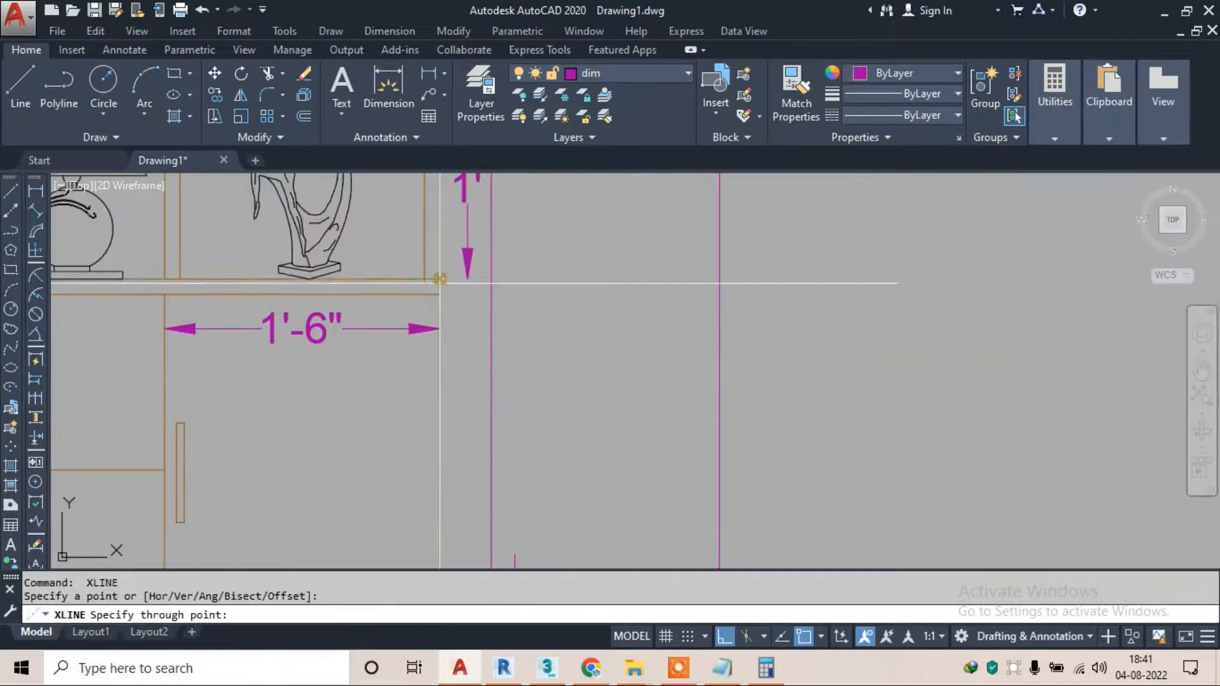
scroll(437, 294, down, 4)
key(Escape)
Erase the side section's lowest line and extend both vertical edges down to the plinth-top construction line
scroll(524, 361, down, 4)
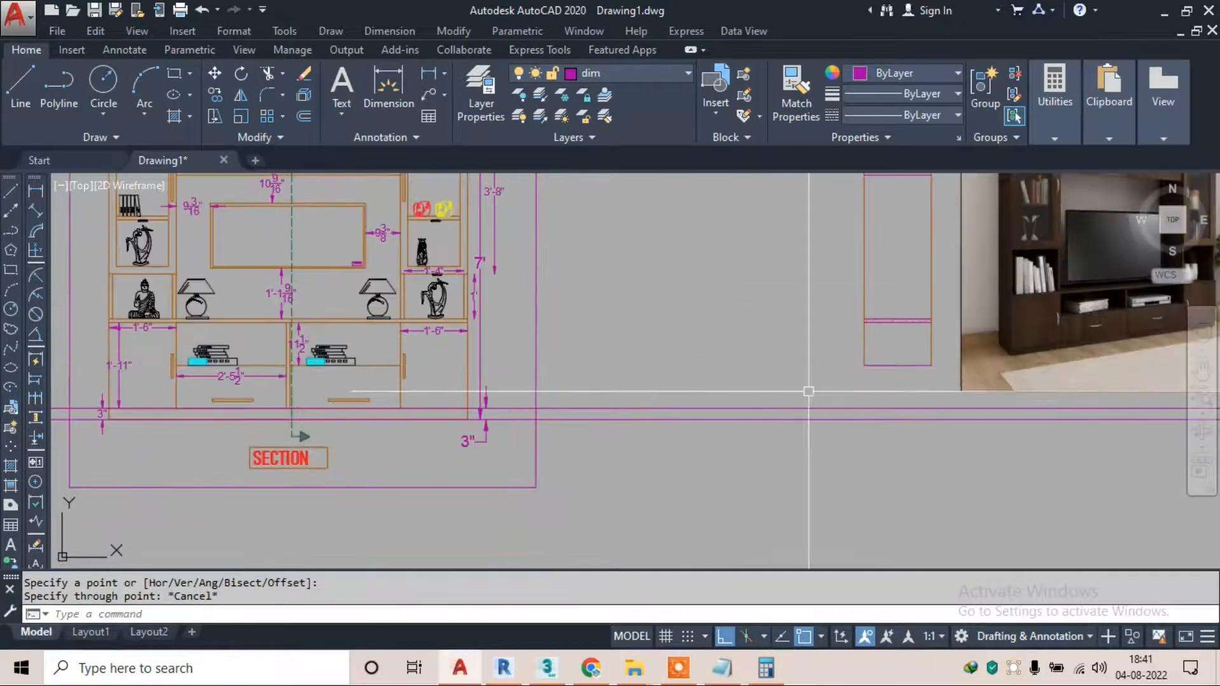
key(Escape)
key(Escape)
text(ex)
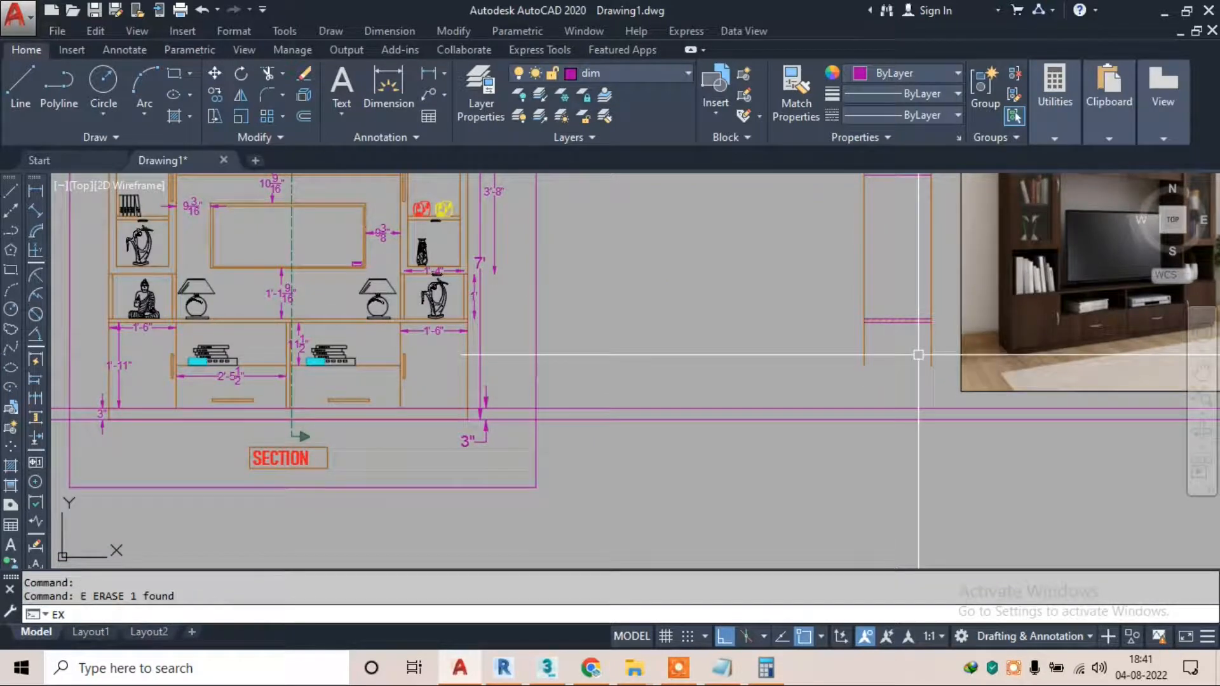
key(Return)
key(Return)
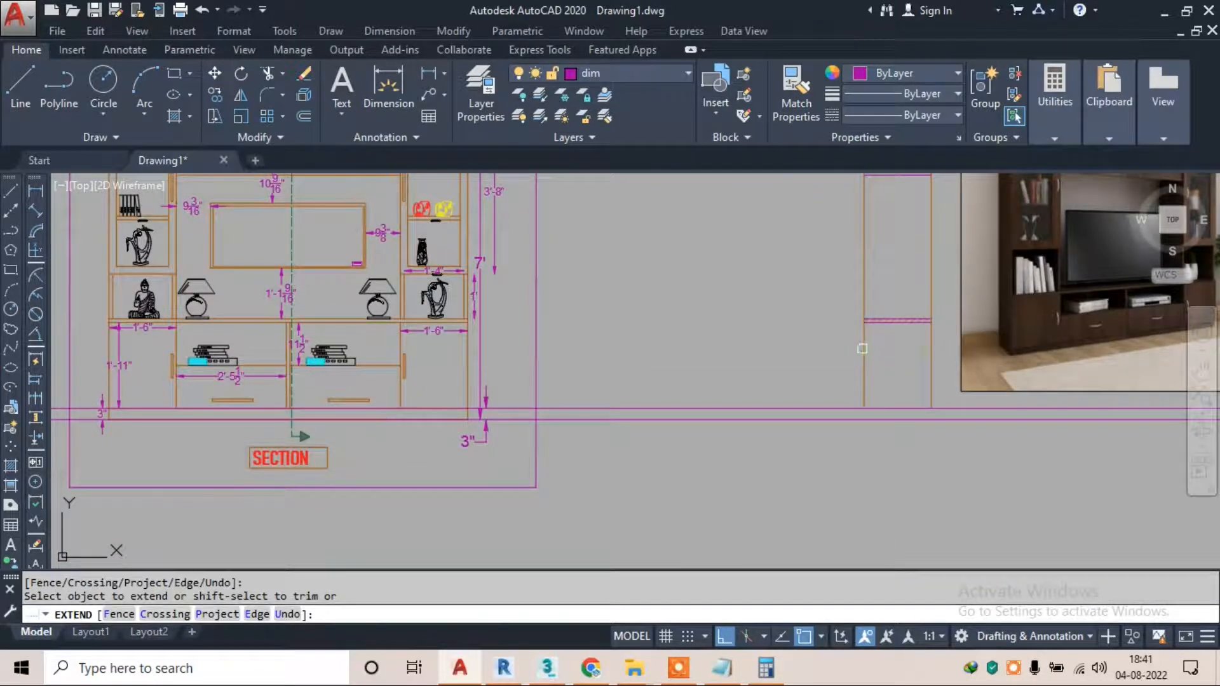
Trim the plinth construction lines on both sides of the side section
key(Escape)
text(tr)
key(Return)
key(Return)
click(774, 366)
click(737, 477)
scroll(967, 410, up, 2)
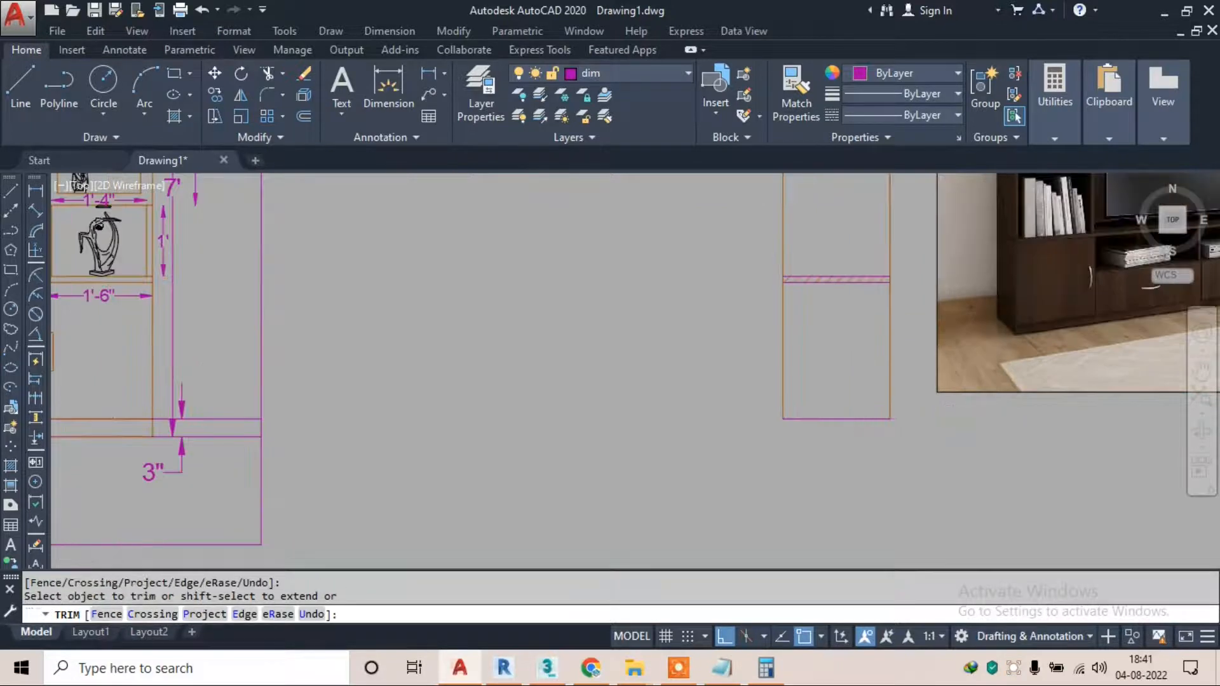
click(892, 418)
Erase the two leftover construction line pieces running through the elevation and section views
scroll(857, 422, down, 8)
key(Escape)
click(140, 489)
key(Escape)
click(244, 404)
click(188, 453)
click(789, 223)
text(e)
key(Return)
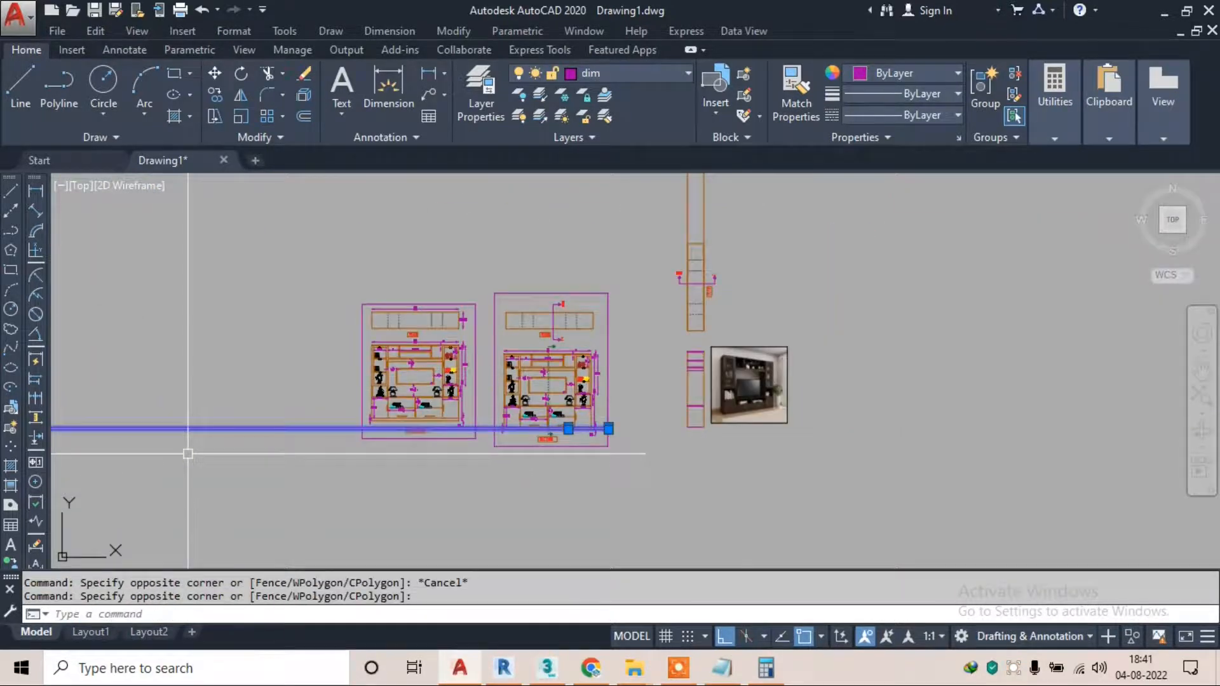
Draw a new horizontal construction line from the plinth's base in the section view beneath the side section
scroll(705, 398, up, 5)
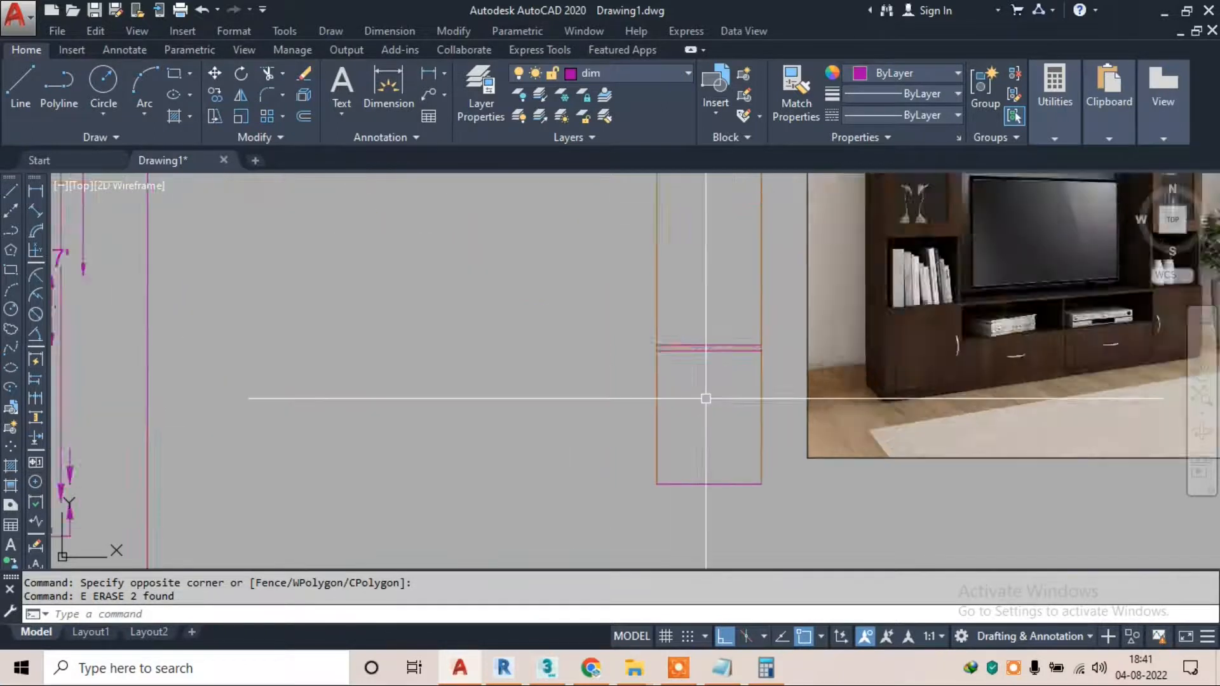
scroll(706, 398, down, 2)
scroll(248, 450, up, 2)
text(xl)
key(Return)
click(337, 472)
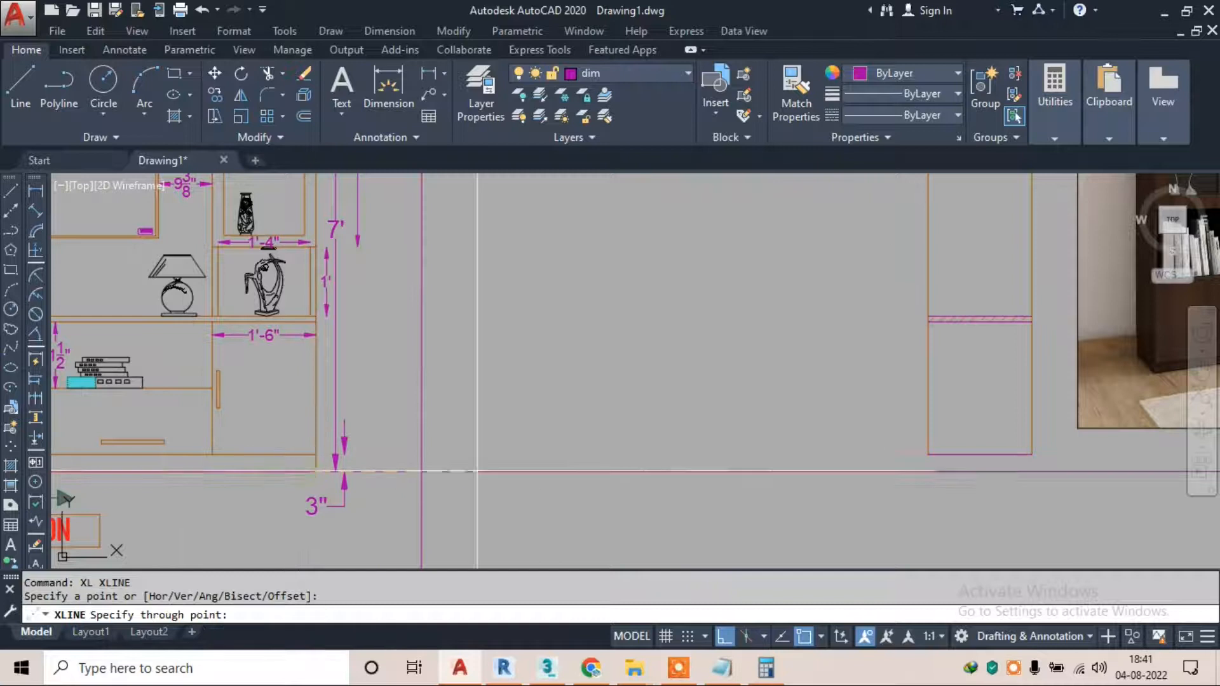
click(915, 472)
key(Escape)
Extend the side section's two vertical edges down to the base construction line
text(ex)
key(Return)
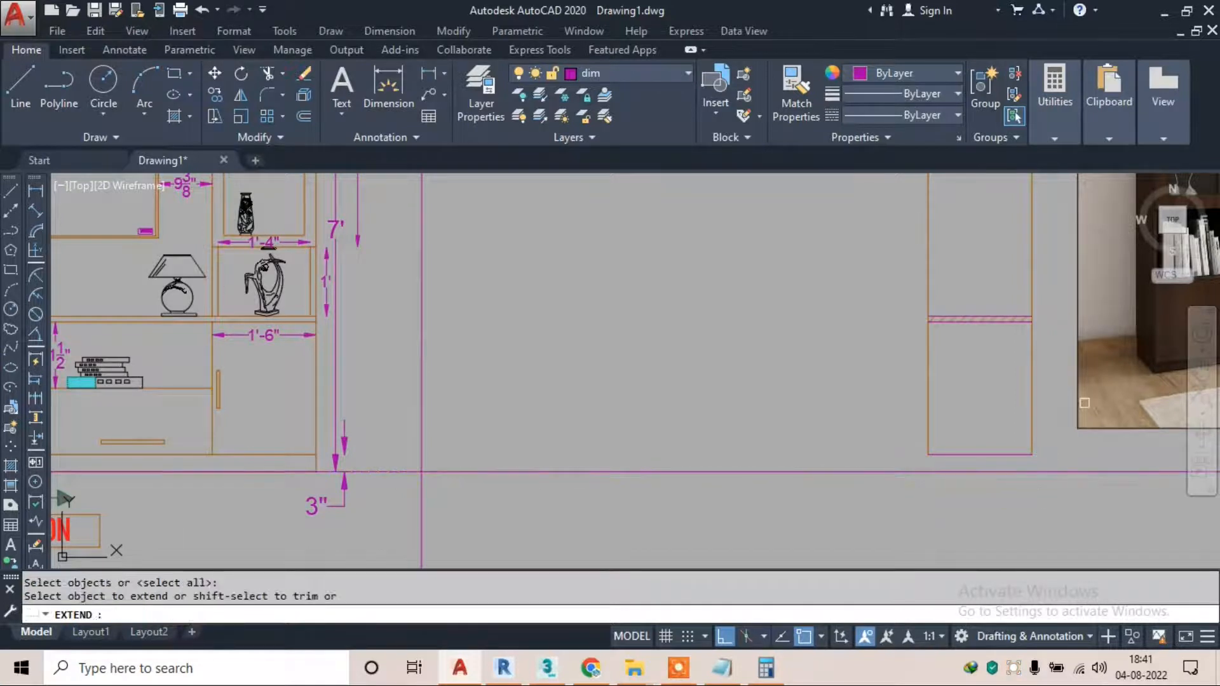
click(886, 430)
key(Escape)
Trim the base construction line to the width of the side section
text(te co)
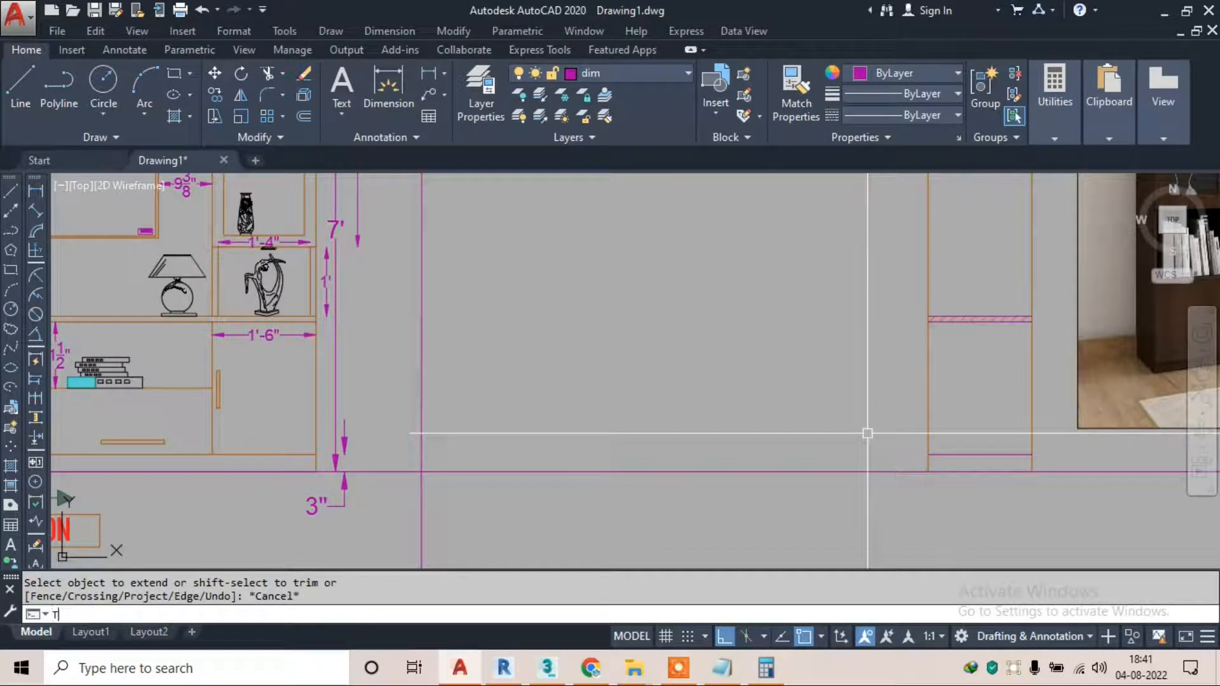
text(r)
key(Return)
click(833, 424)
key(Escape)
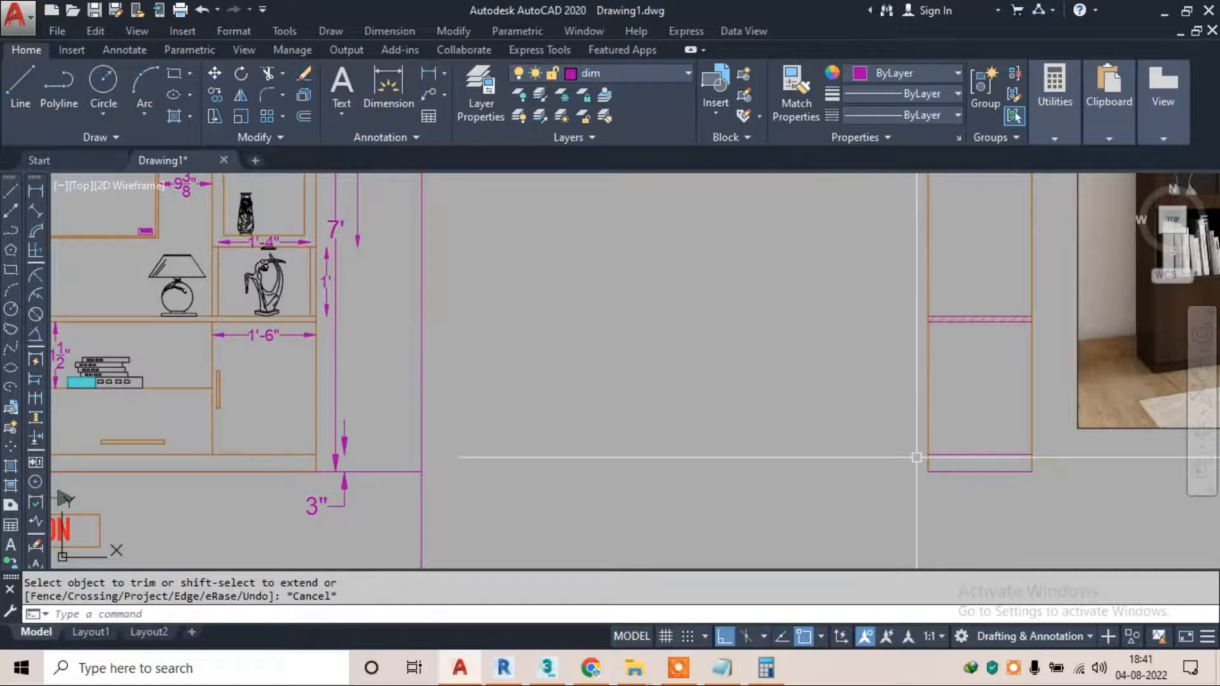
Hatch the plinth band at the base of the side section and finish the hatch
text(H)
key(Return)
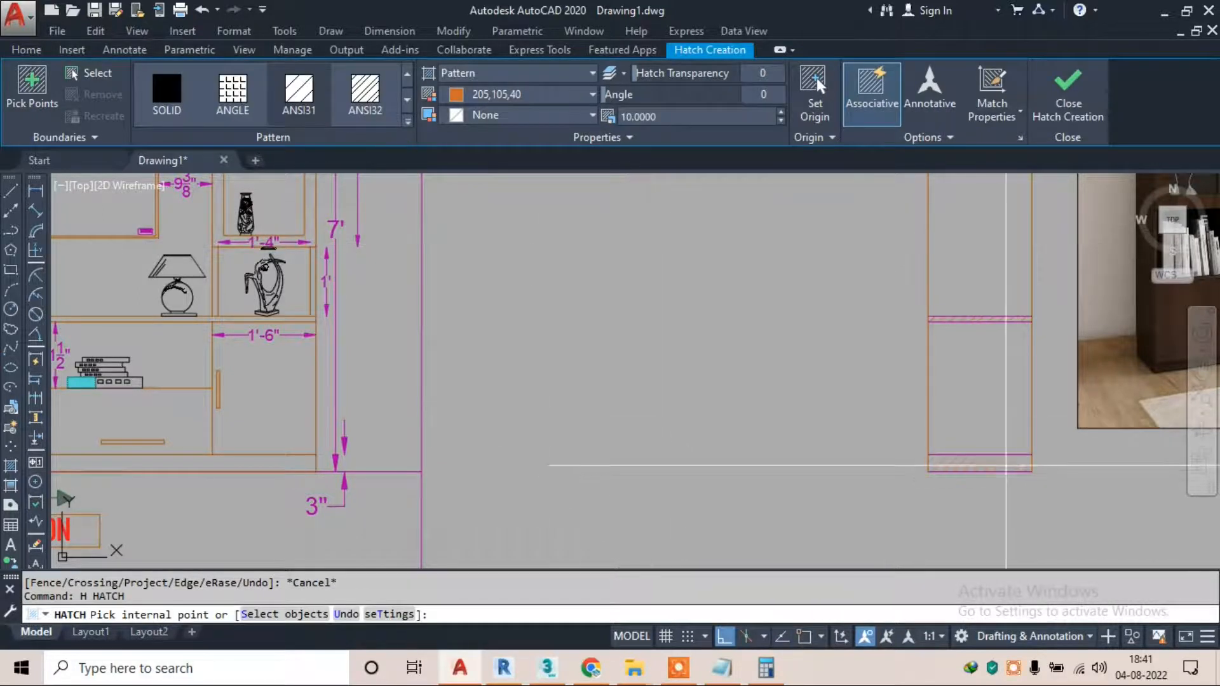
click(1004, 463)
scroll(617, 405, down, 6)
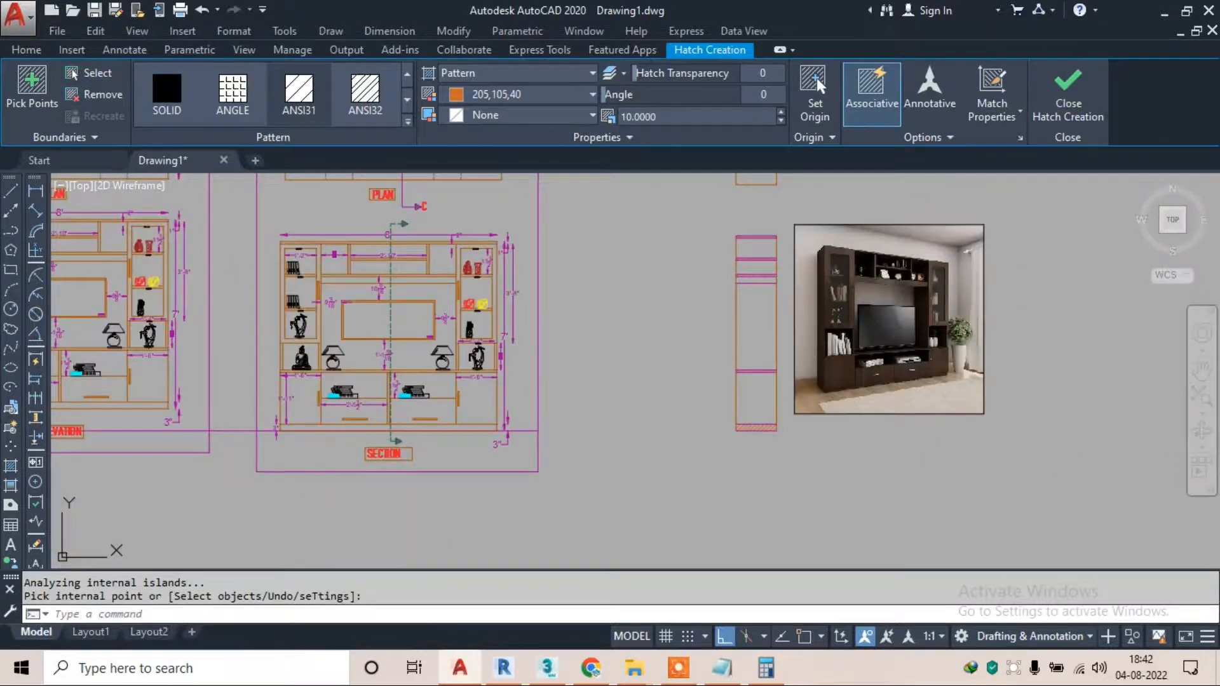
key(Return)
Offset both vertical edges of the side section outward by 1" to form the front and back boards
scroll(826, 285, up, 5)
scroll(904, 239, up, 2)
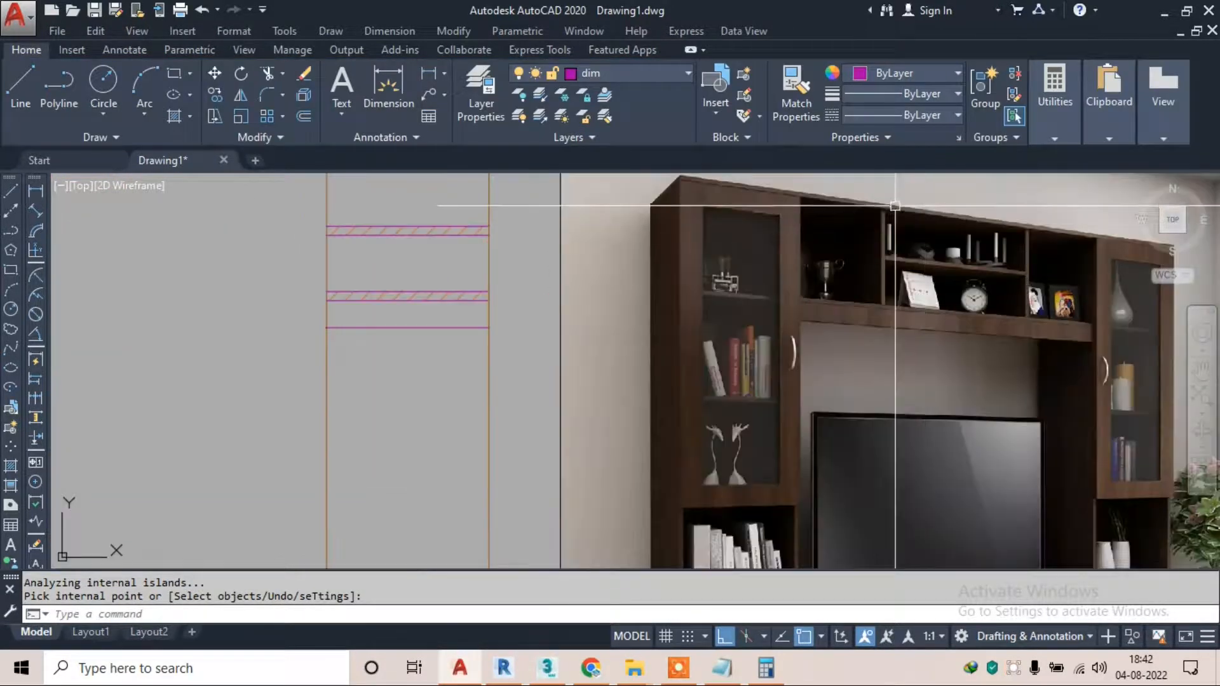
scroll(904, 209, down, 5)
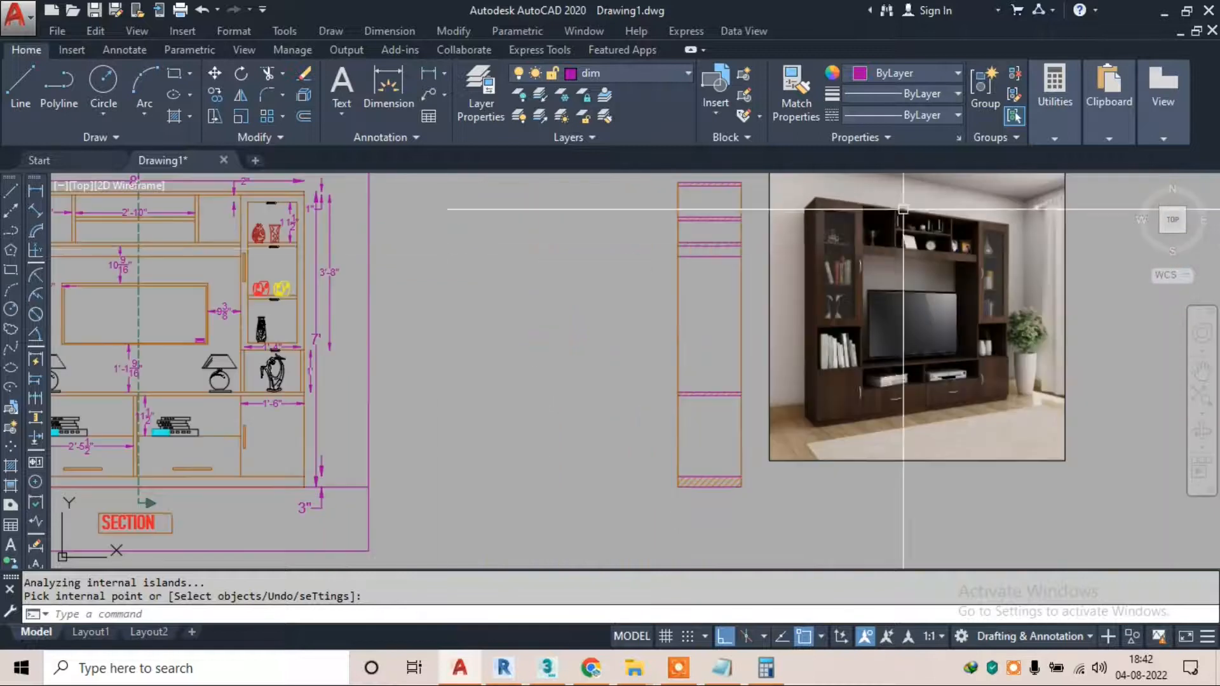
key(Escape)
text(o)
key(Return)
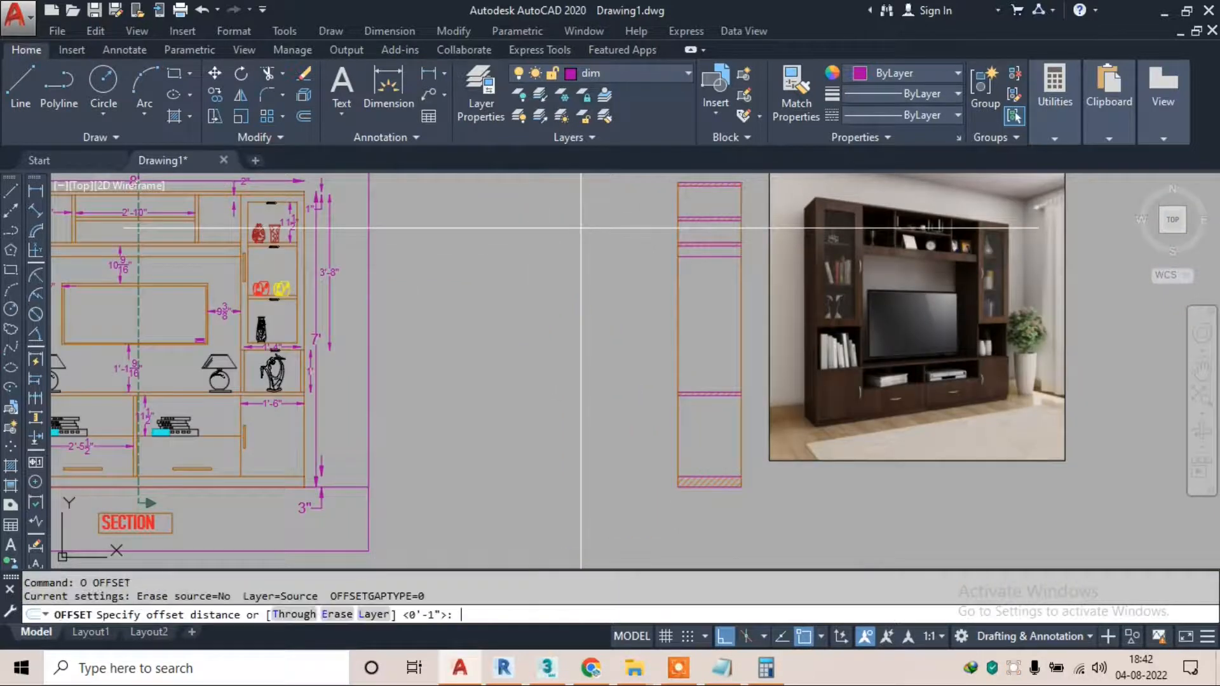
text(1")
key(Return)
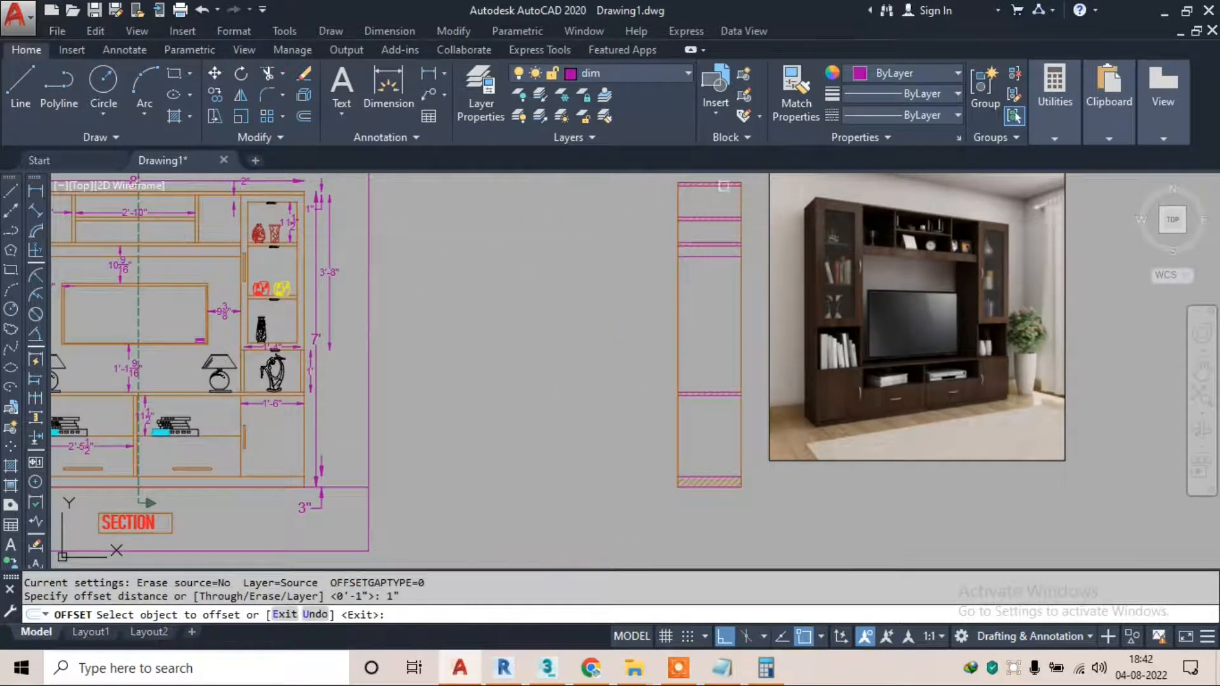
scroll(725, 187, up, 5)
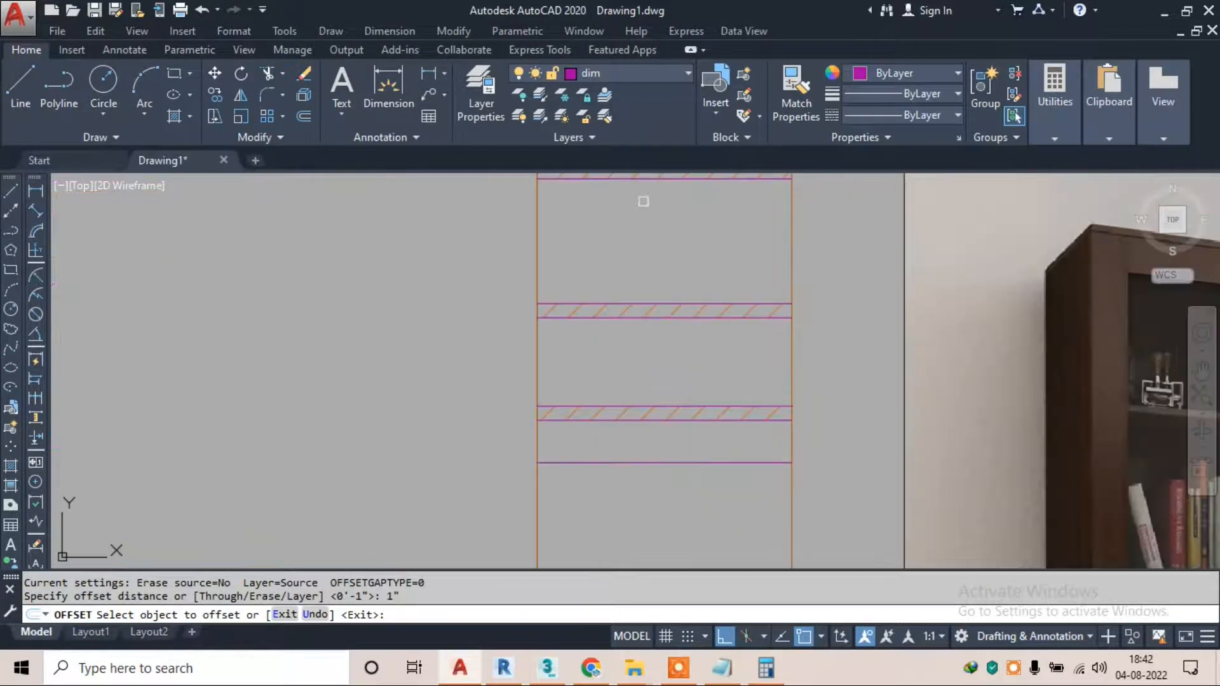
click(540, 243)
click(788, 262)
click(672, 264)
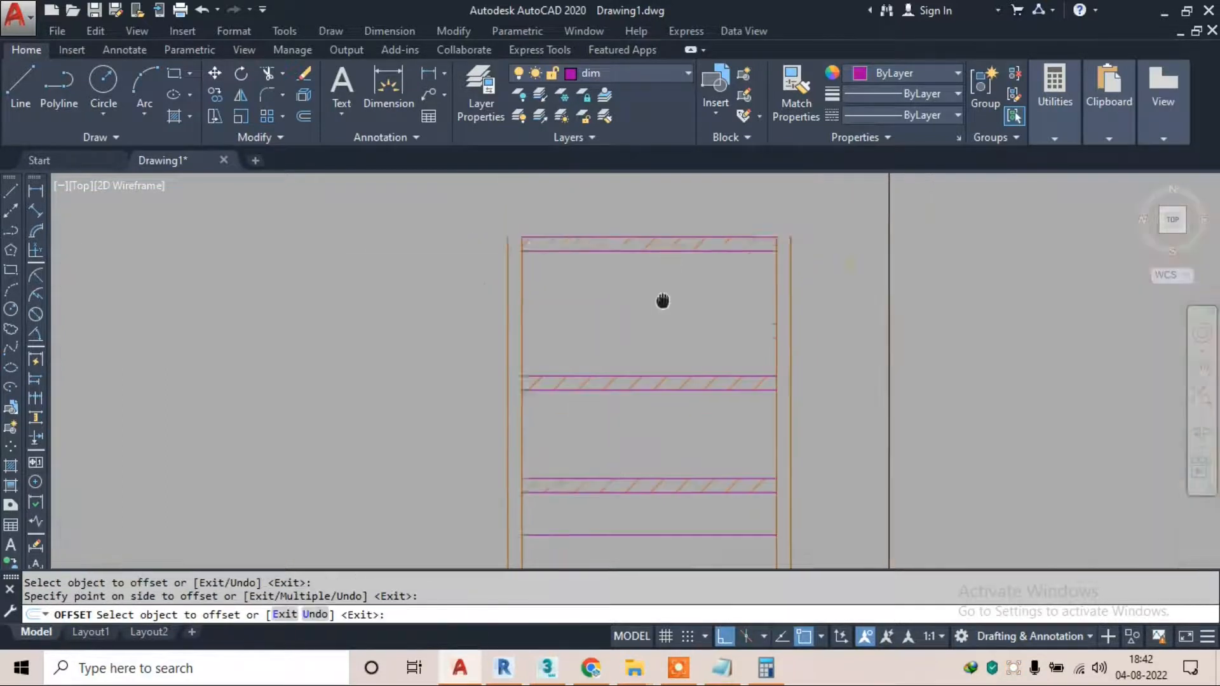
key(Escape)
Extend the topmost line of the side section to both outer vertical edges
scroll(504, 290, up, 4)
text(EX)
key(Return)
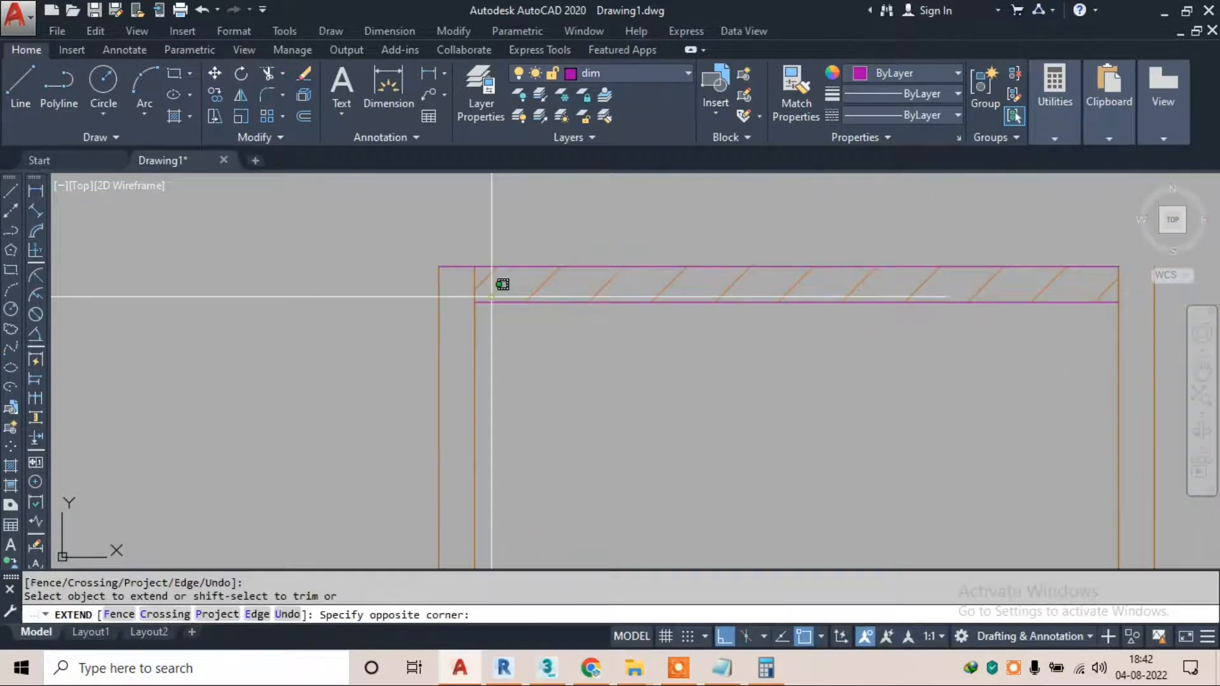
click(541, 316)
click(1058, 267)
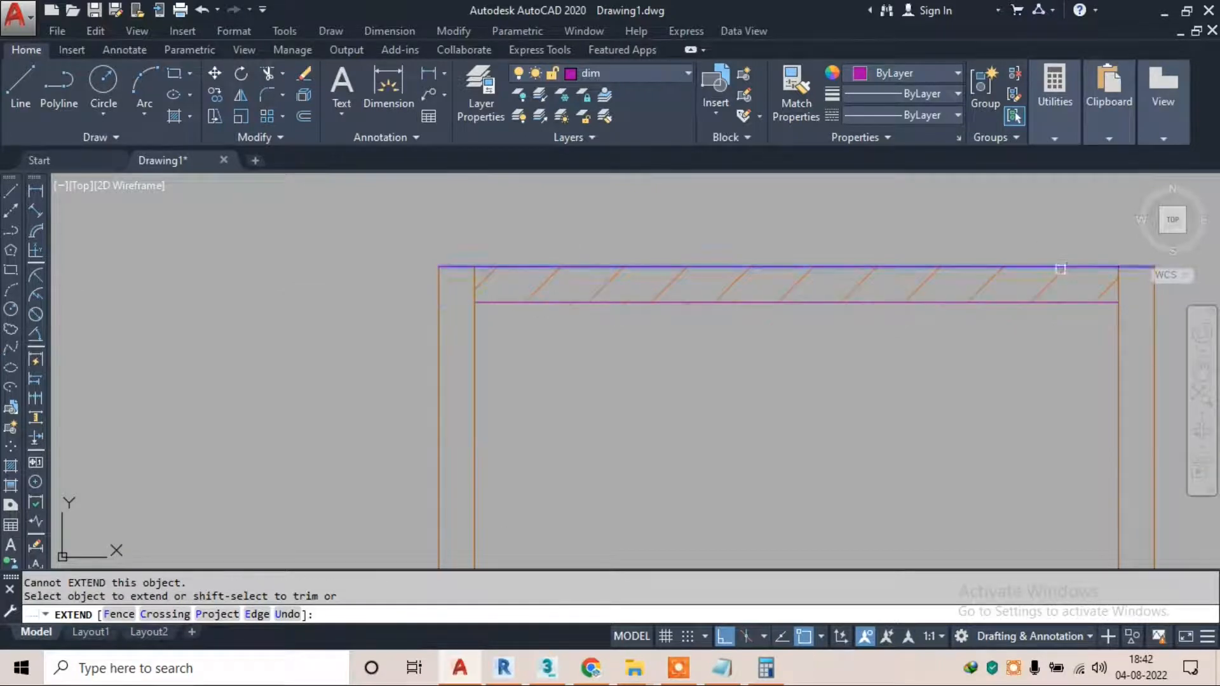
click(1086, 268)
Extend the plinth's upper and lower lines to both outer vertical edges of the side section
scroll(786, 222, down, 3)
scroll(763, 252, down, 4)
middle_drag(723, 413, 641, 181)
scroll(665, 454, up, 4)
click(663, 453)
scroll(665, 454, up, 2)
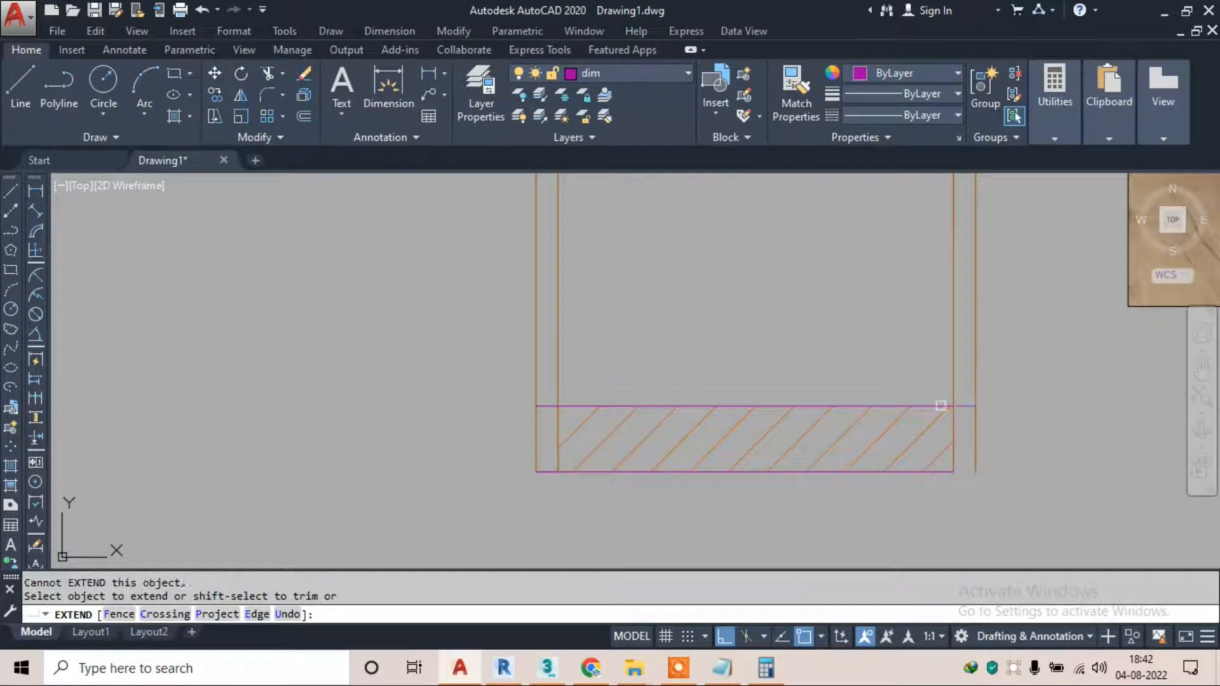
scroll(805, 445, down, 2)
key(Escape)
key(Escape)
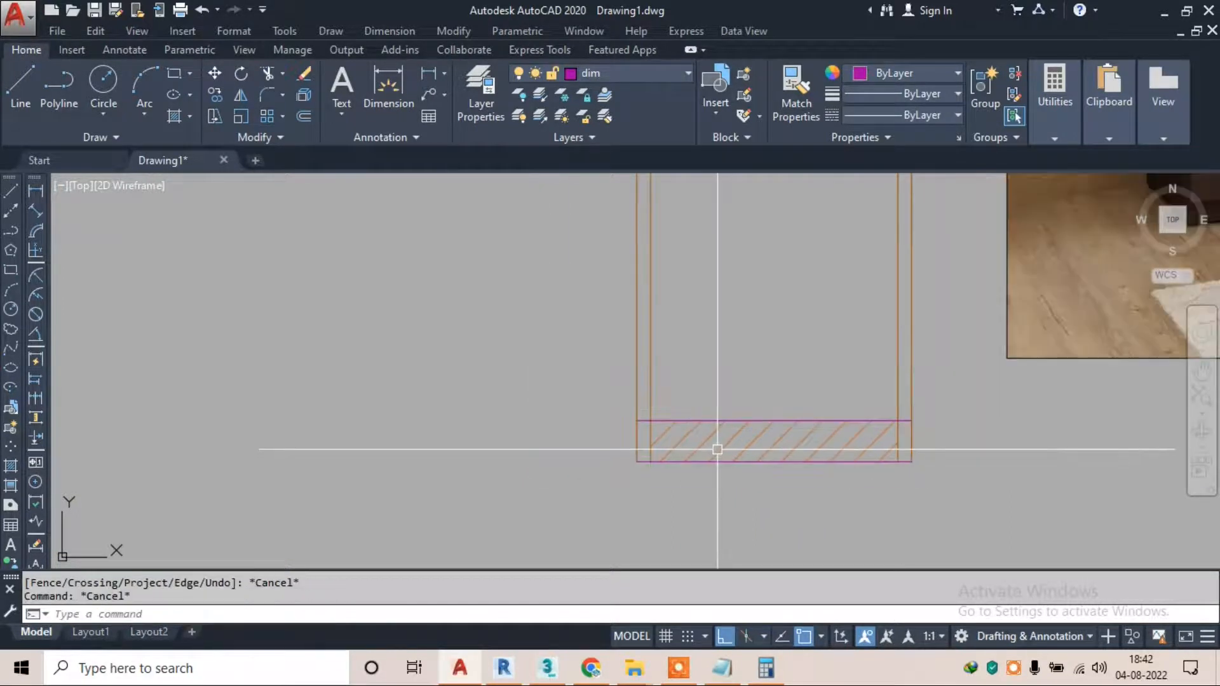
Hatch the two narrow plinth ends between the inner and outer vertical edges of the side section
text(h)
key(Return)
scroll(610, 438, up, 2)
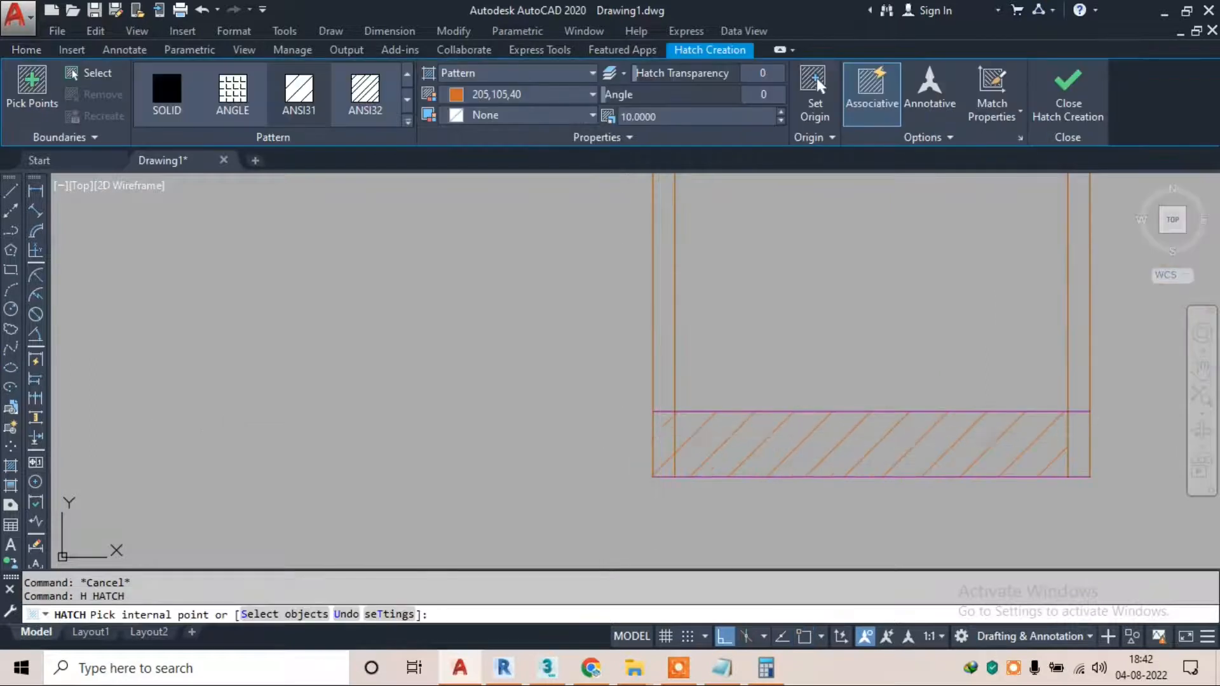
click(1080, 439)
scroll(791, 446, down, 3)
Hatch the two full-height vertical boards of the side section and finish the hatch
mouse_move(769, 298)
middle_down()
mouse_move(706, 386)
mouse_move(658, 540)
middle_up()
scroll(654, 251, up, 4)
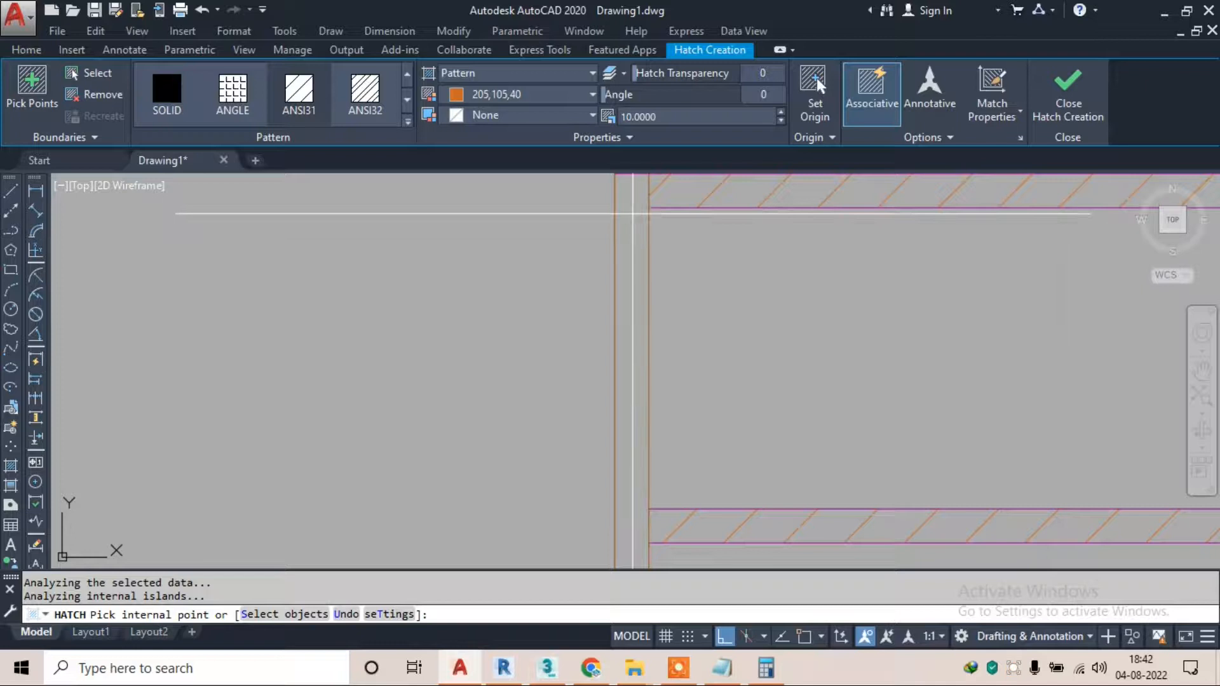
click(634, 214)
scroll(593, 233, down, 3)
click(604, 242)
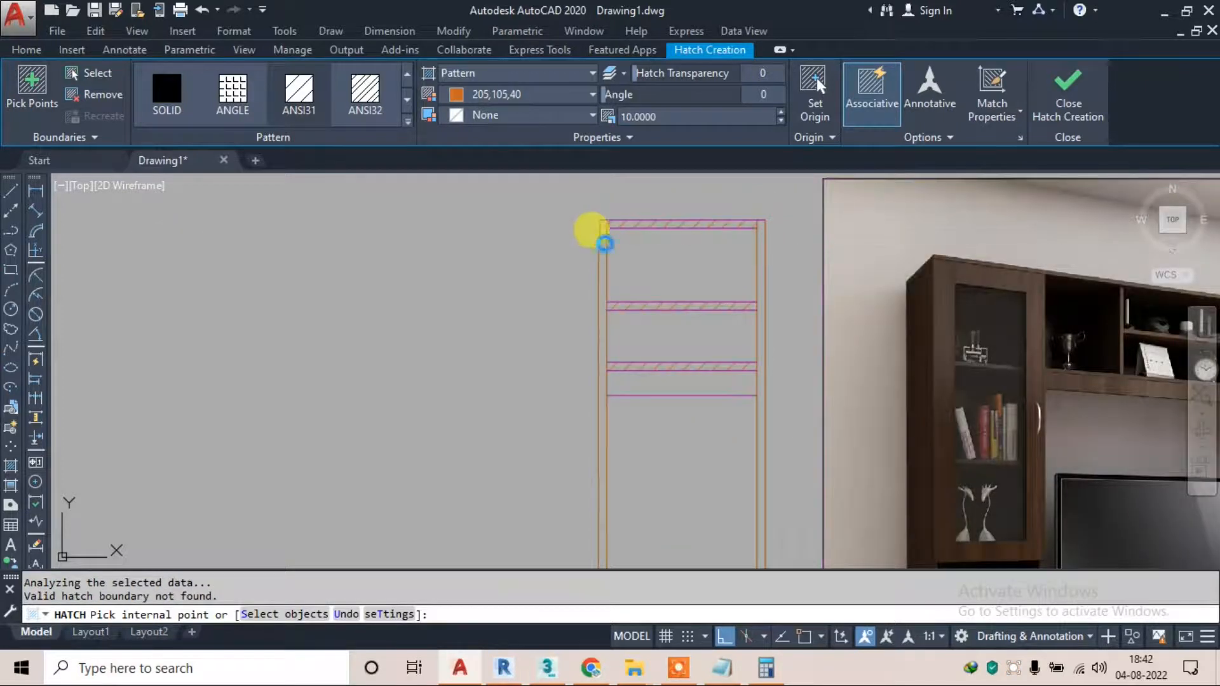
scroll(755, 253, up, 2)
click(763, 250)
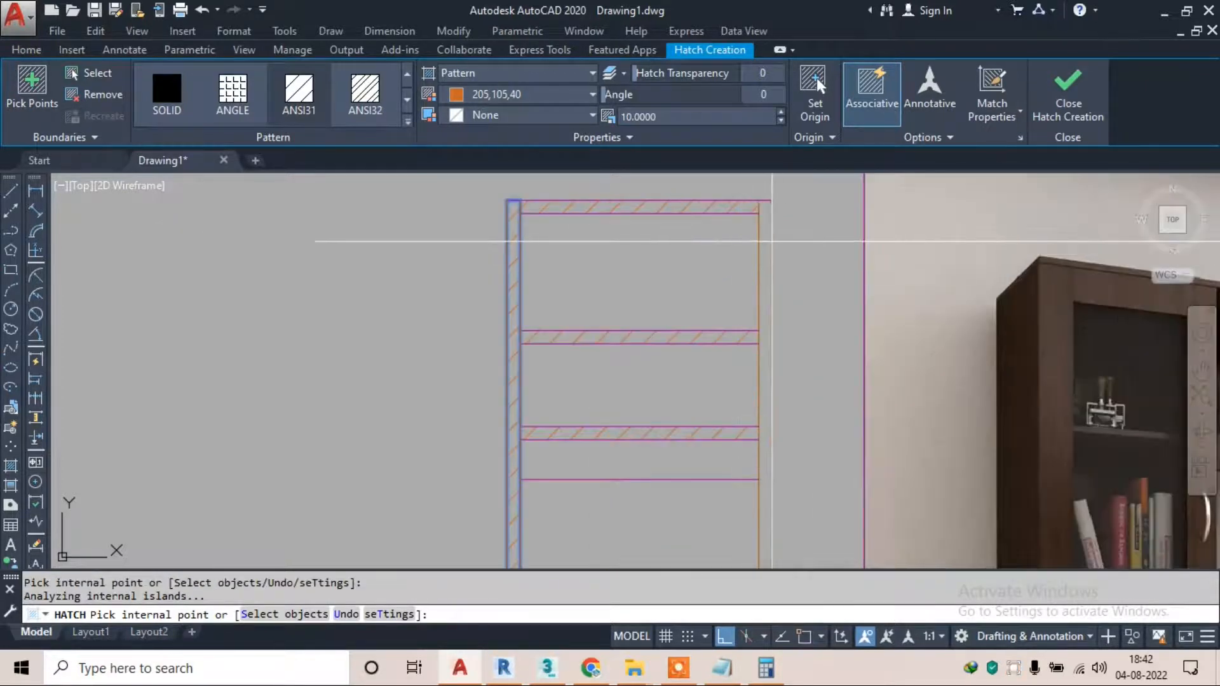
scroll(436, 229, down, 6)
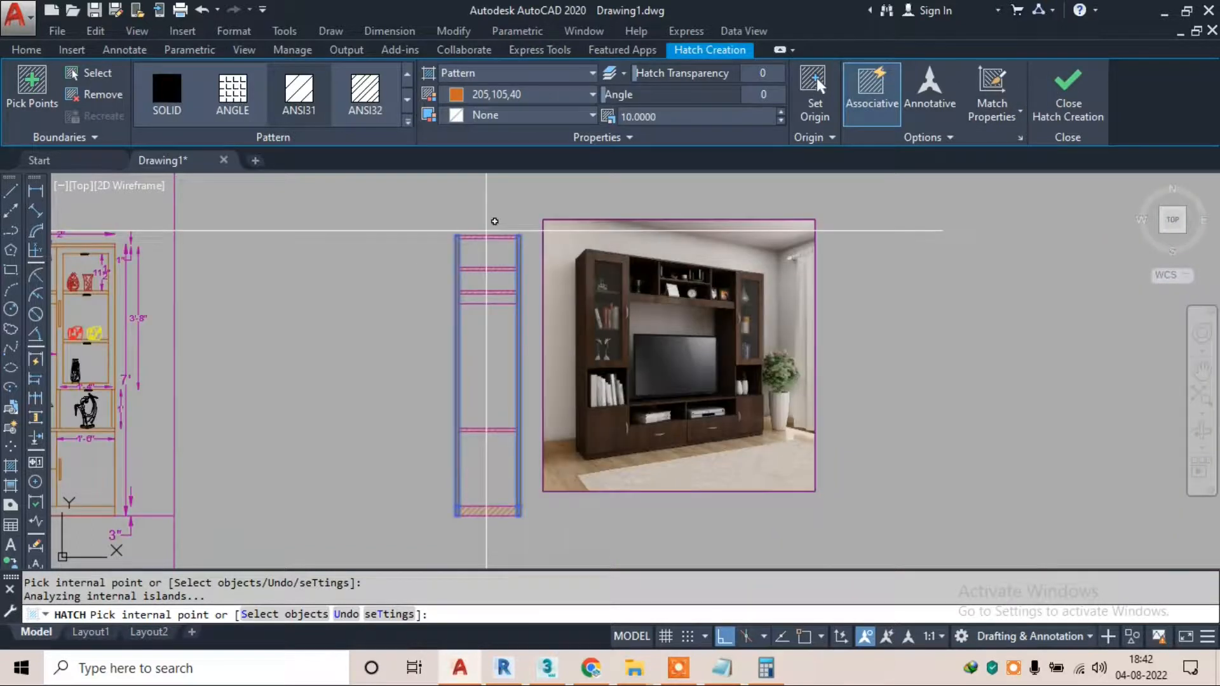
scroll(483, 280, up, 2)
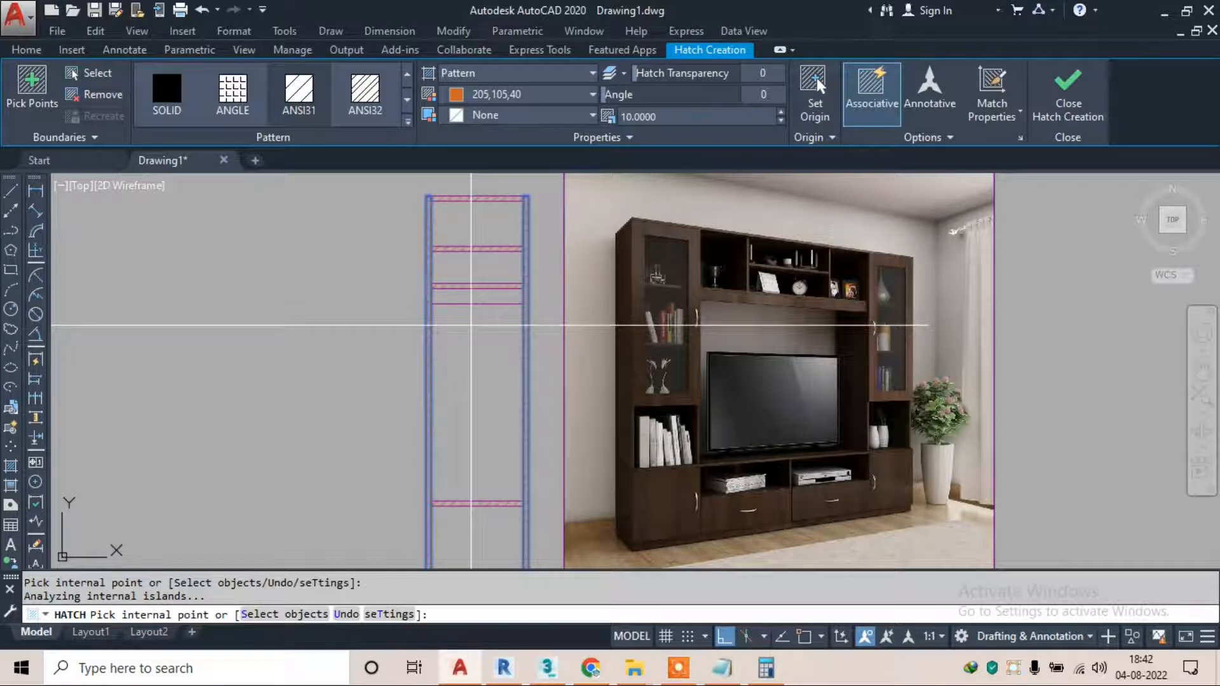
scroll(471, 325, down, 2)
click(771, 299)
key(Escape)
key(Escape)
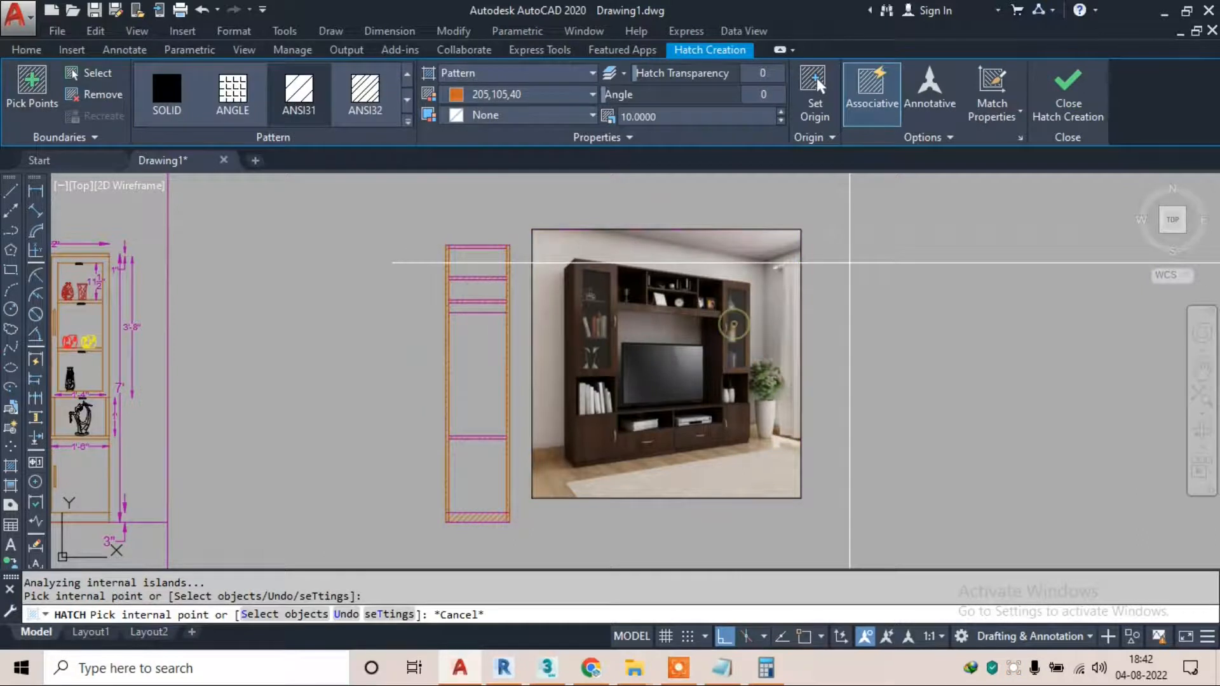
Move the reference photo from beside the side section to the empty area left of the first plan and elevation sheet
click(737, 321)
text(m)
key(space)
click(678, 321)
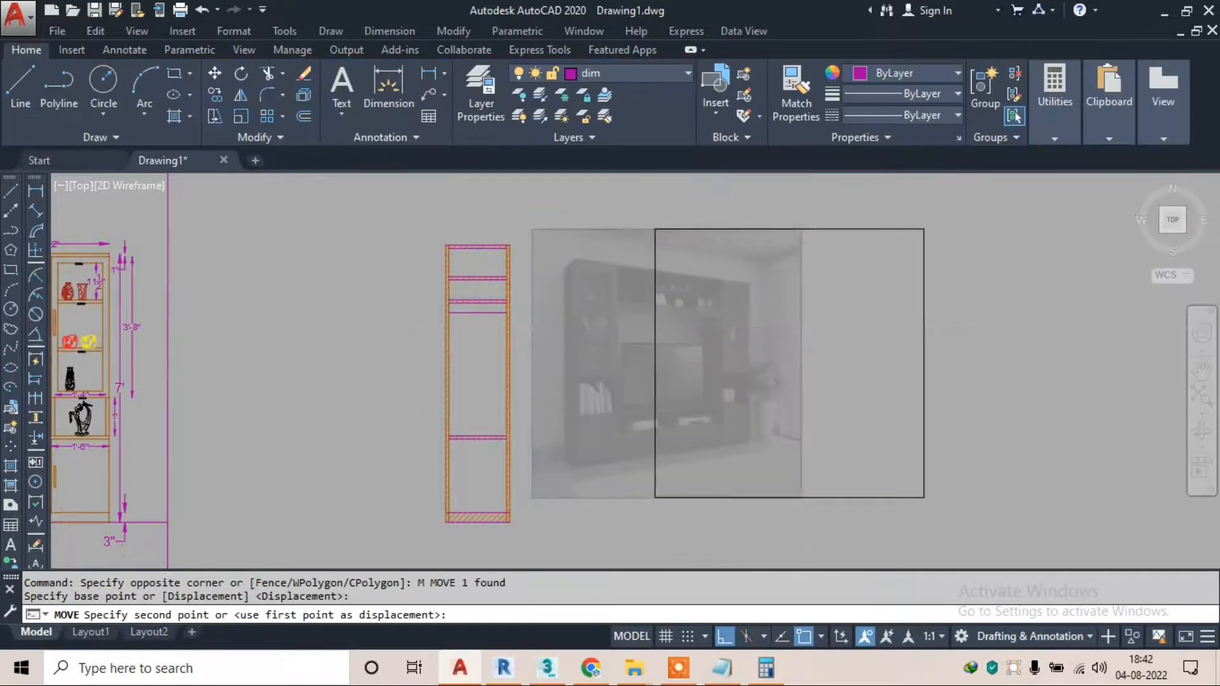
scroll(807, 329, down, 4)
scroll(742, 331, up, 2)
middle_drag(314, 347, 718, 362)
scroll(718, 362, down, 2)
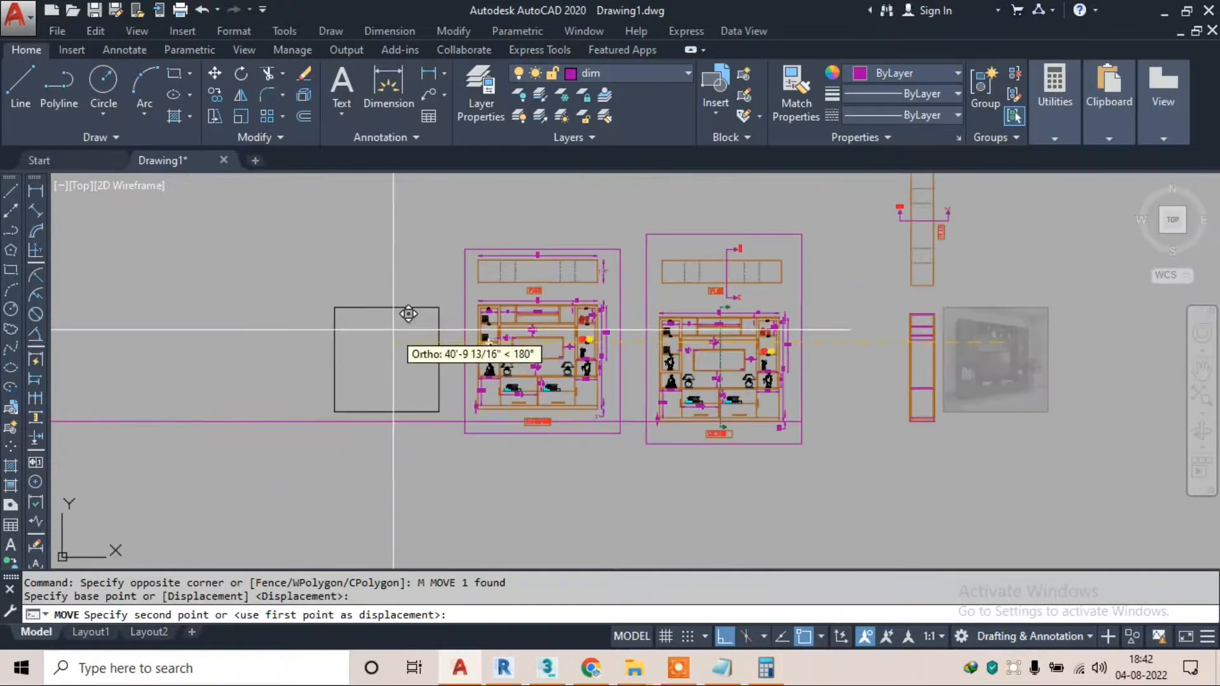
click(389, 333)
key(Escape)
Draw a rectangular sheet frame around the rotated plan and the side section
scroll(911, 323, up, 2)
scroll(944, 305, up, 1)
scroll(889, 292, down, 2)
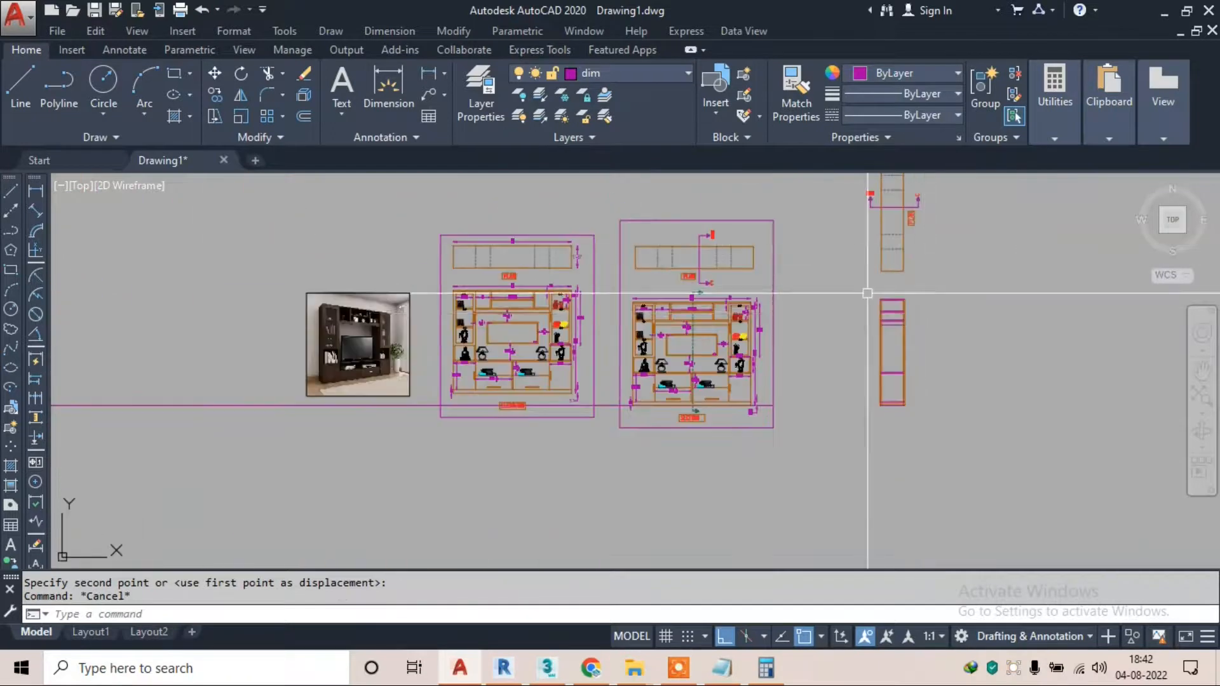
middle_drag(875, 270, 690, 332)
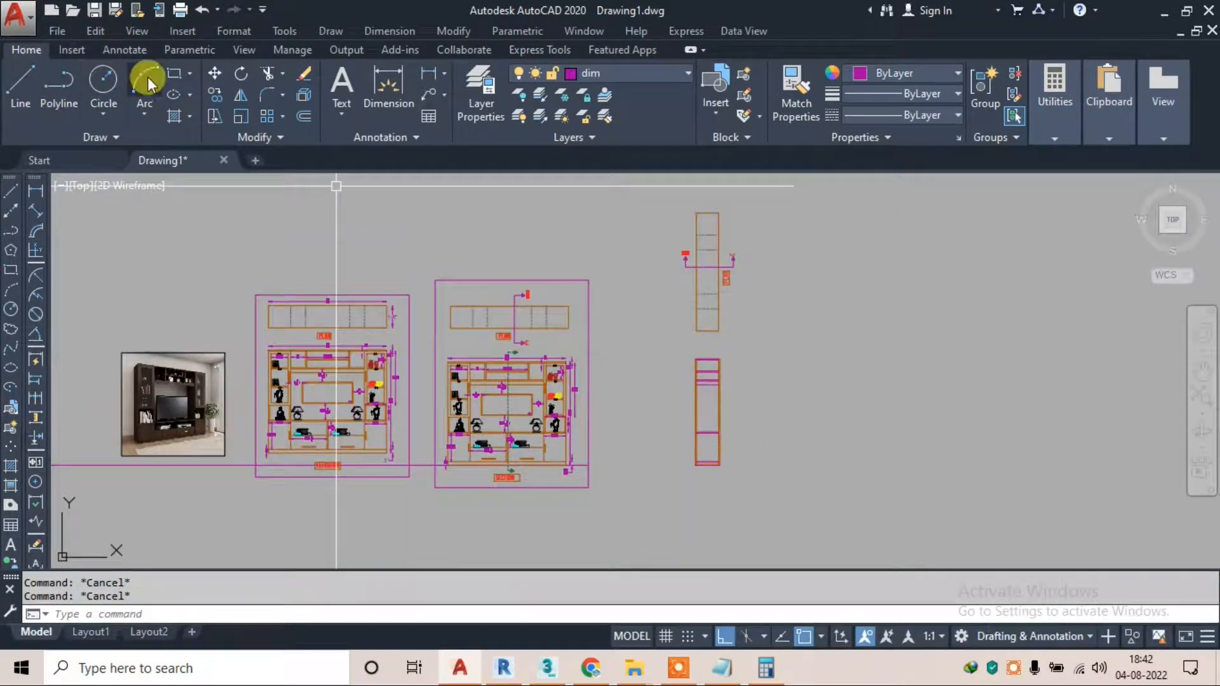
click(170, 74)
click(651, 202)
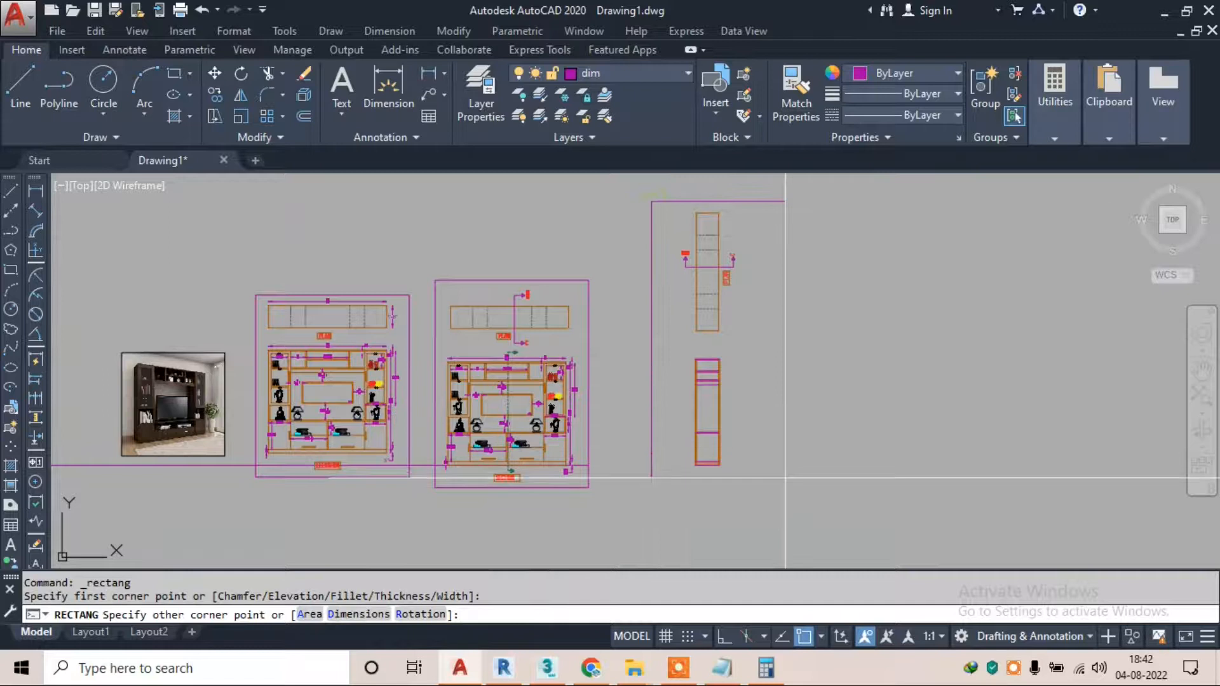
key(Escape)
Copy the boxed SECTION label from the second sheet to below the side section
scroll(513, 478, up, 5)
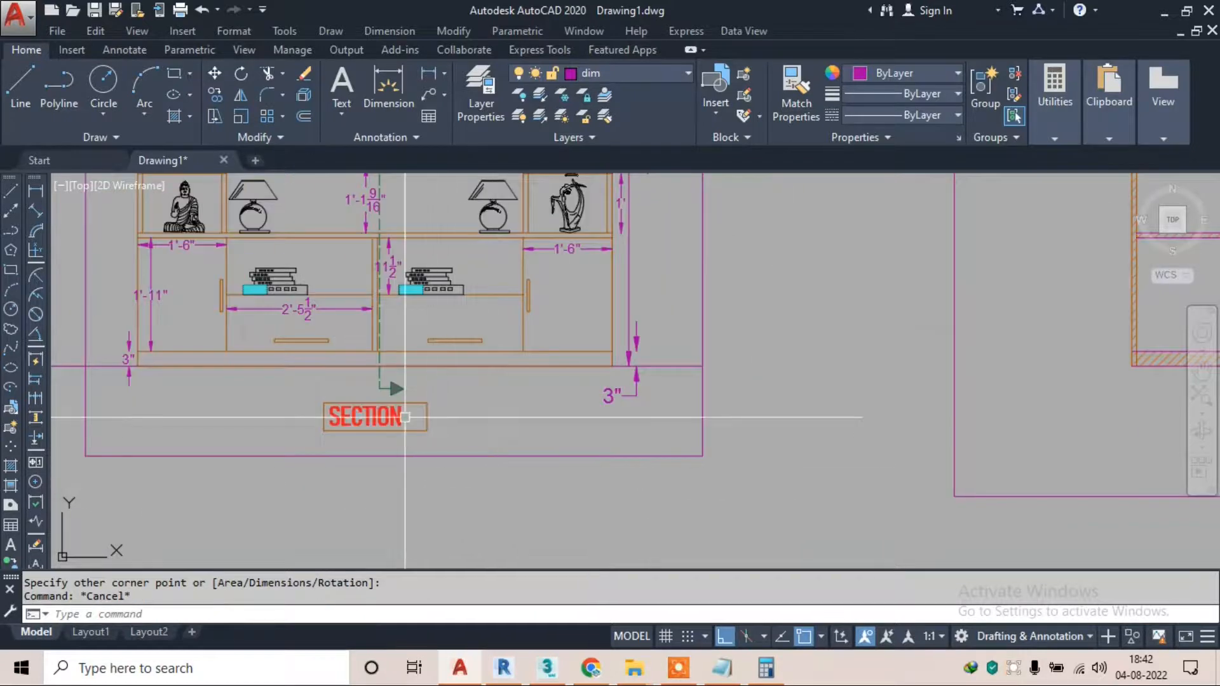
scroll(404, 417, down, 4)
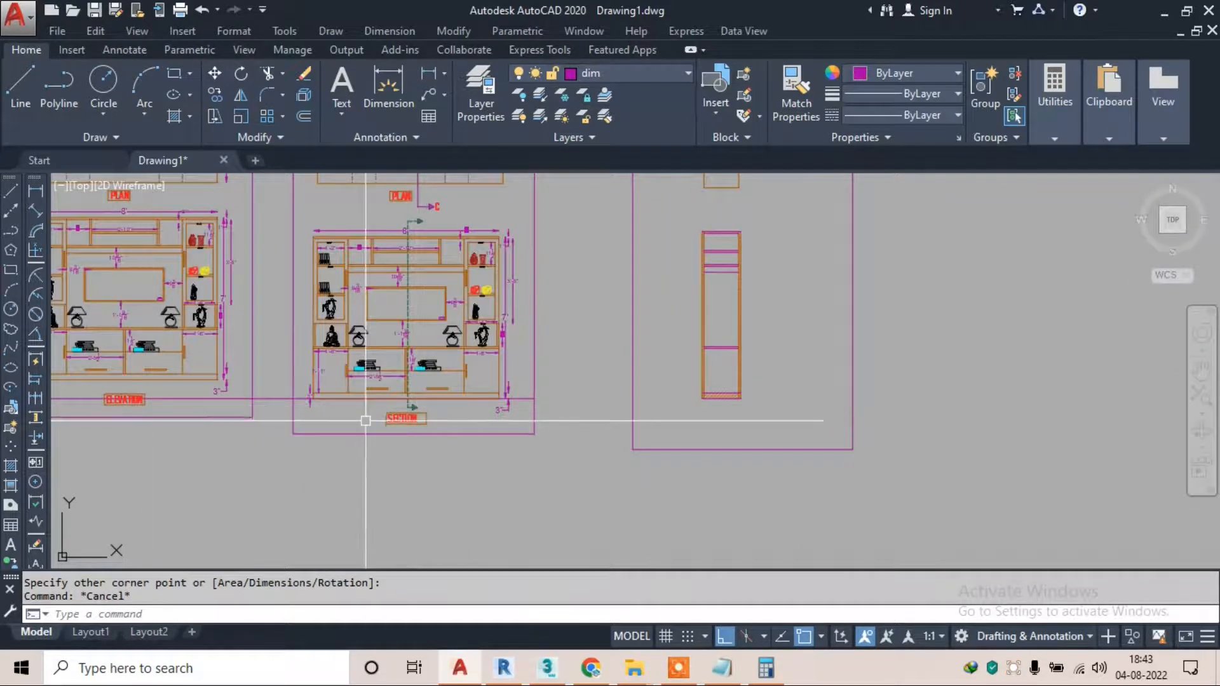
middle_drag(417, 357, 598, 379)
scroll(319, 416, up, 2)
scroll(710, 449, down, 2)
scroll(756, 445, up, 5)
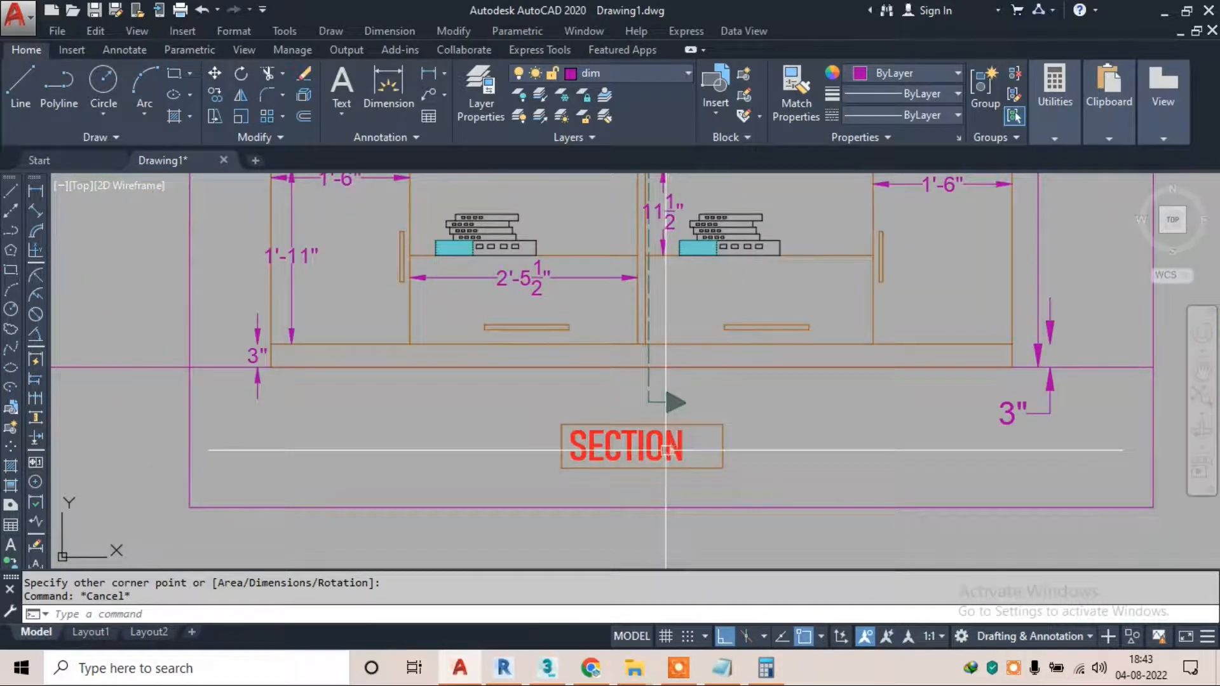
click(625, 469)
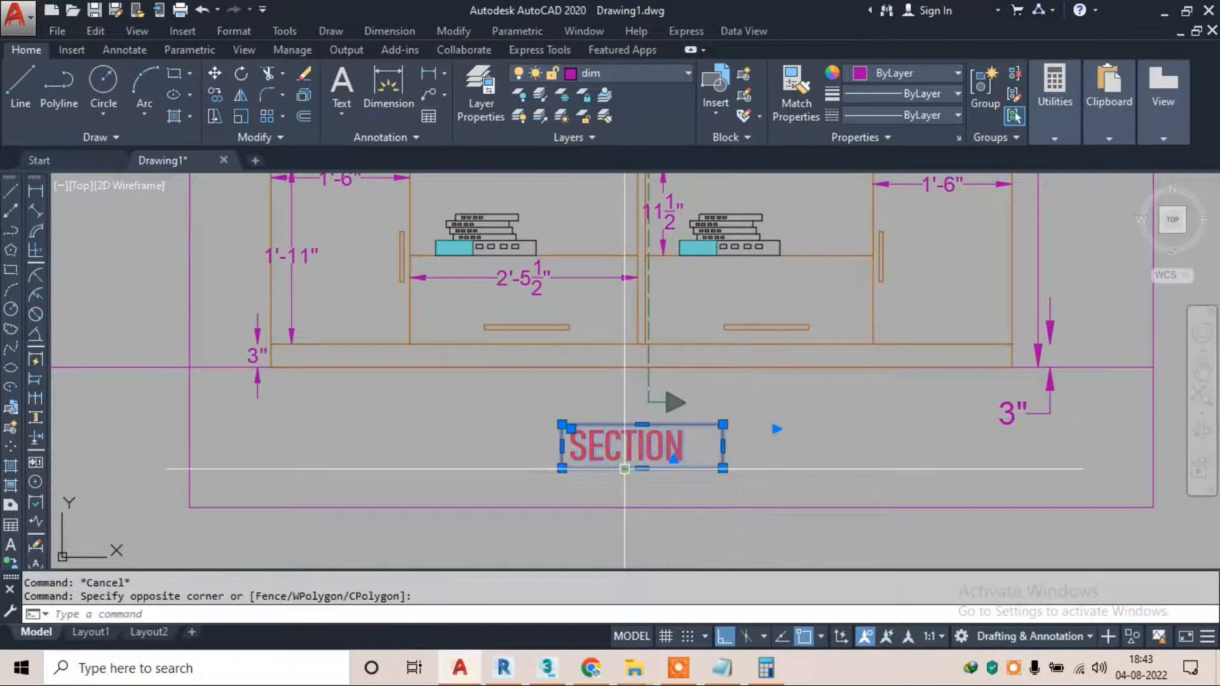
key(Return)
click(603, 445)
scroll(603, 445, down, 4)
scroll(972, 428, up, 4)
key(Escape)
scroll(784, 413, down, 5)
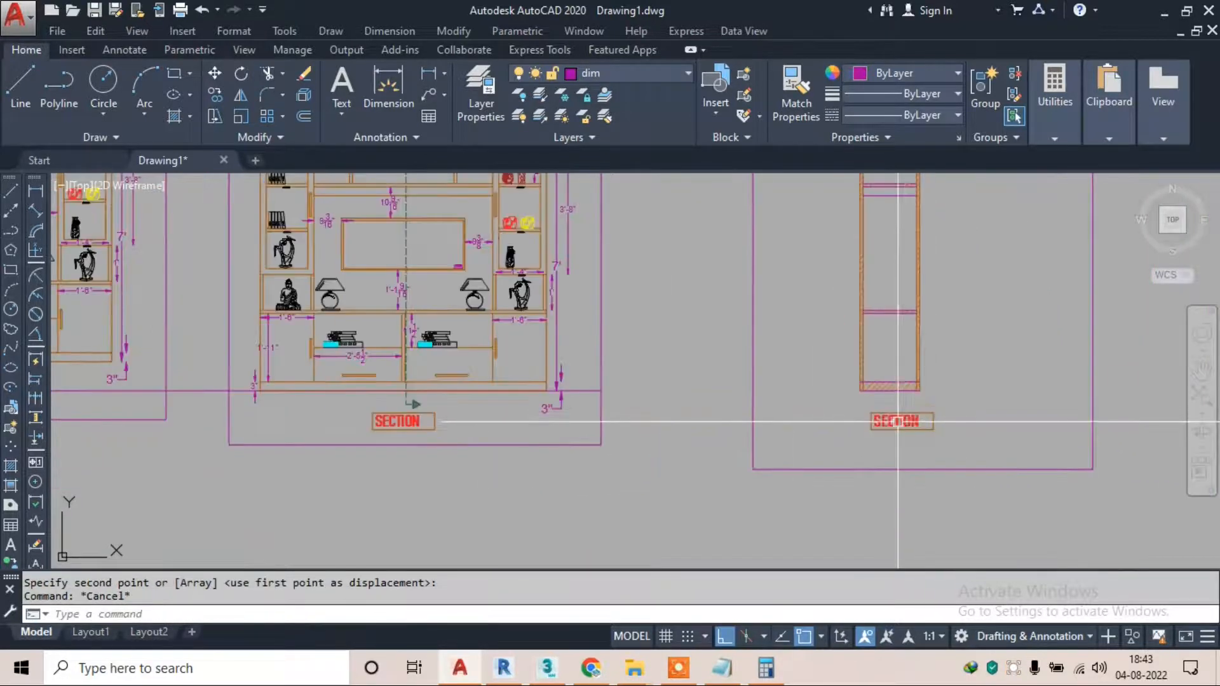
Rename the label below the side section as SECTION-B
scroll(905, 419, up, 5)
double_click(924, 419)
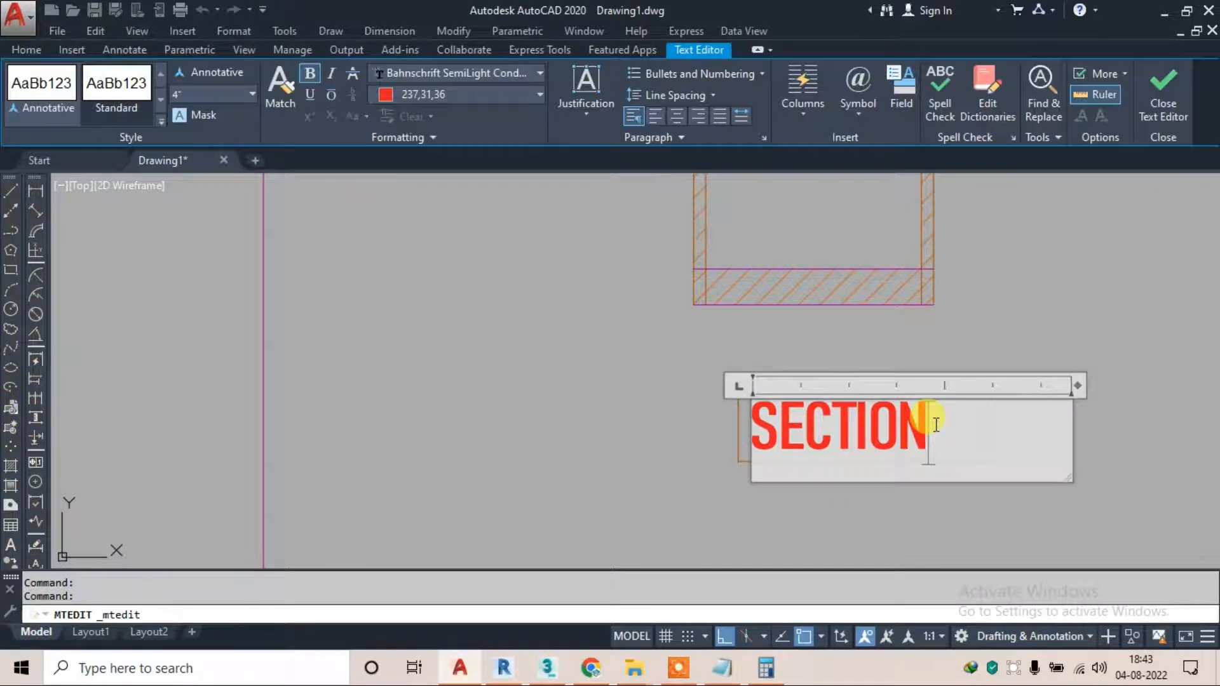
click(1179, 89)
Rename the label below the second sheet's front view as SECTION-A
scroll(764, 391, down, 4)
scroll(445, 391, up, 6)
double_click(403, 401)
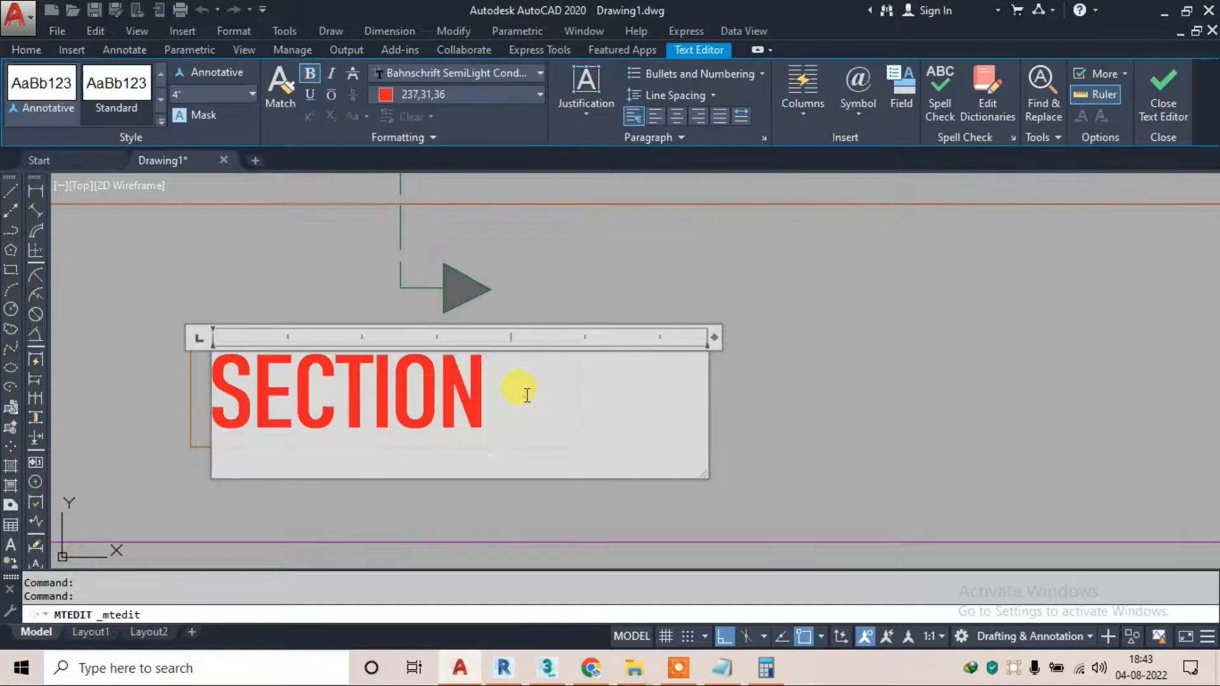
click(1162, 96)
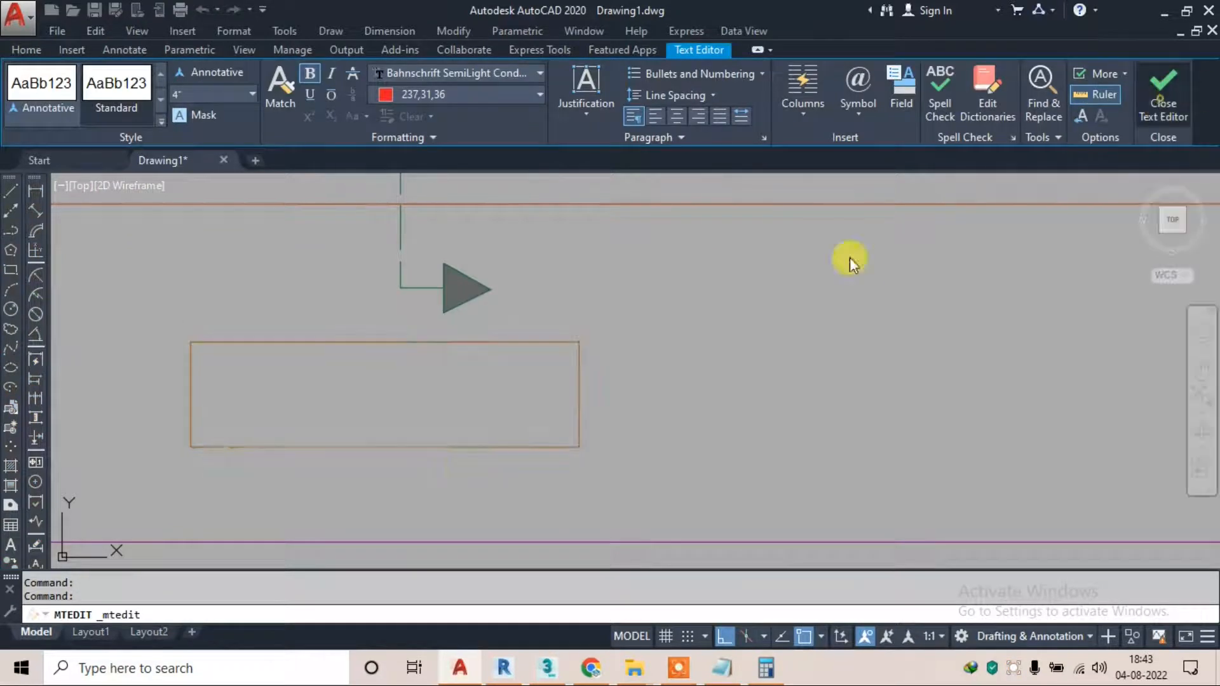
Copy the plan's C' label to the upper arrow of the section line in the second sheet's front view
scroll(484, 451, down, 4)
scroll(484, 451, down, 3)
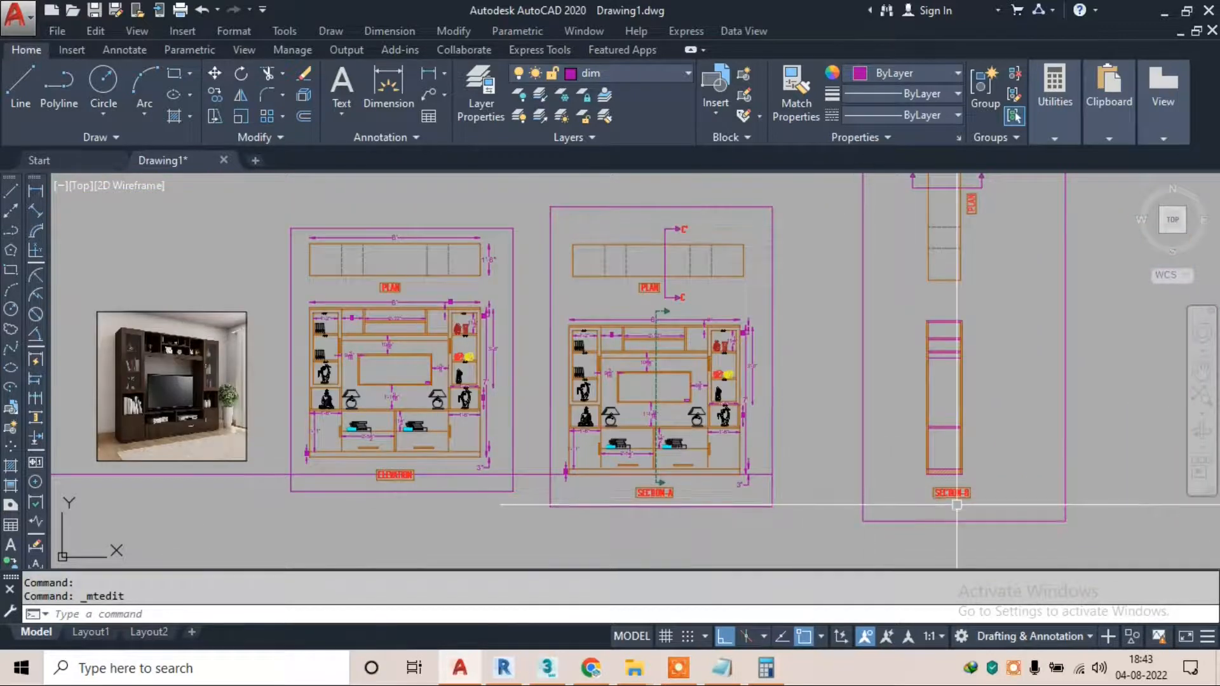
scroll(664, 497, up, 6)
scroll(653, 484, down, 3)
middle_drag(632, 286, 583, 485)
scroll(619, 399, down, 2)
scroll(618, 276, up, 4)
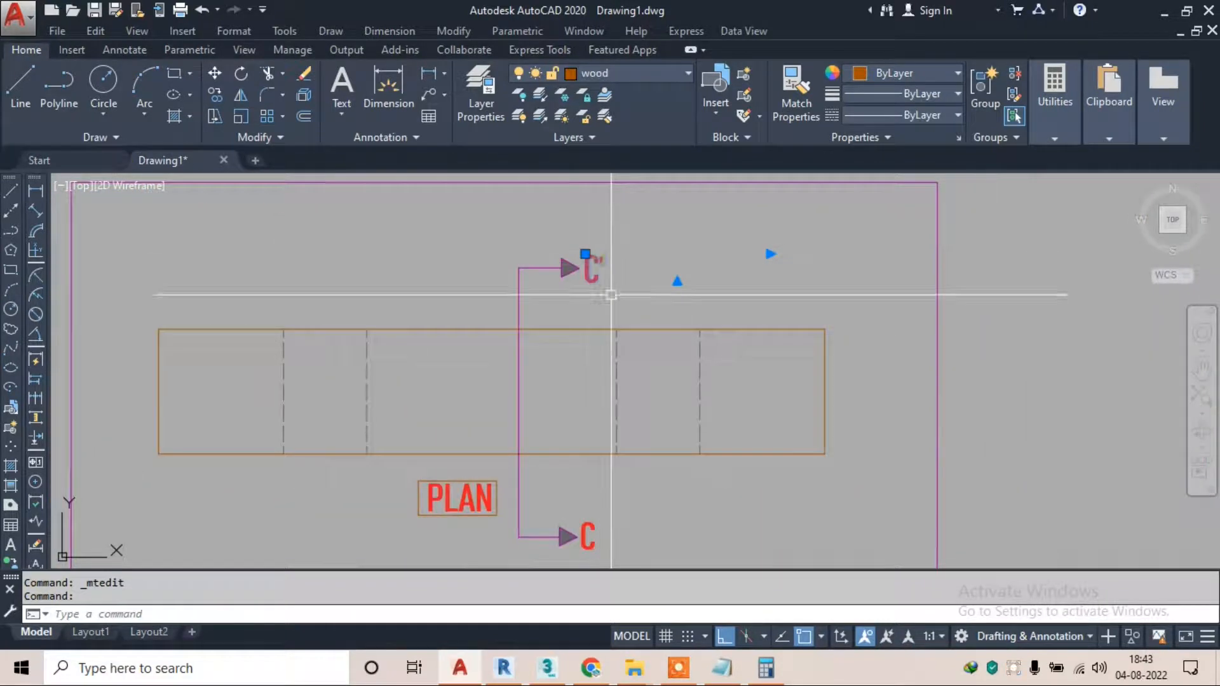
key(Return)
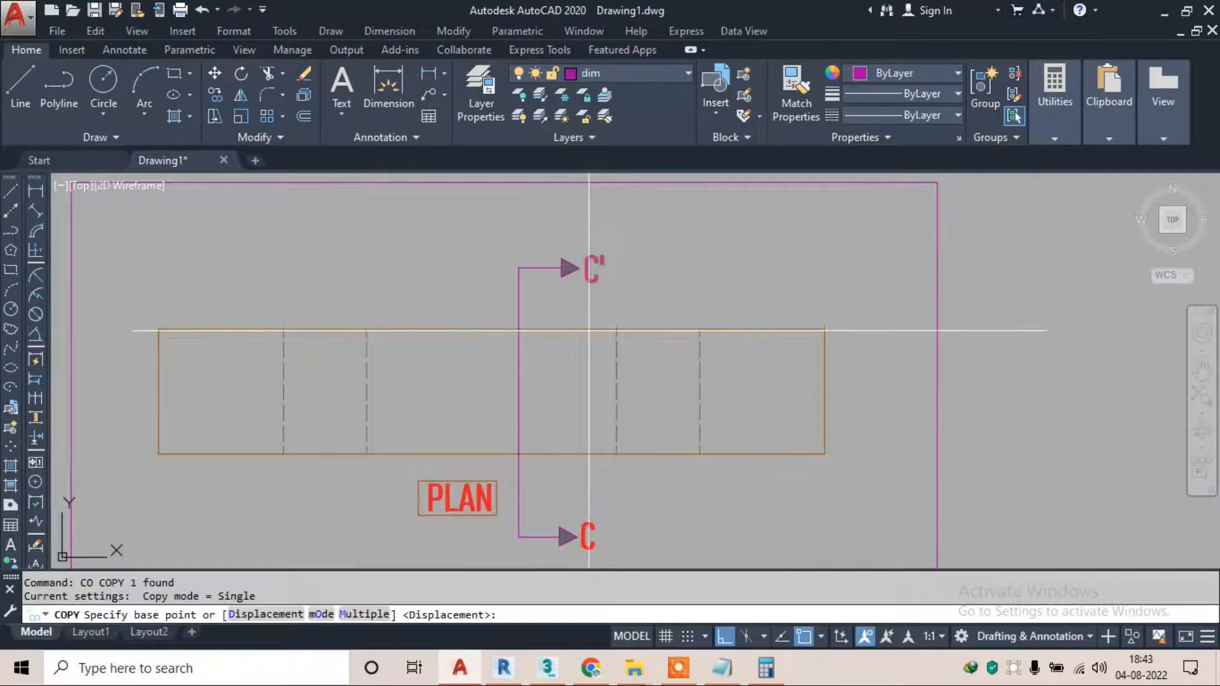
click(607, 246)
scroll(607, 245, down, 3)
scroll(563, 360, up, 5)
click(724, 636)
key(Escape)
Copy the C label from the plan to the area near the lower section arrow above the SECTION-A label
text(co)
key(Return)
click(696, 226)
scroll(697, 226, down, 4)
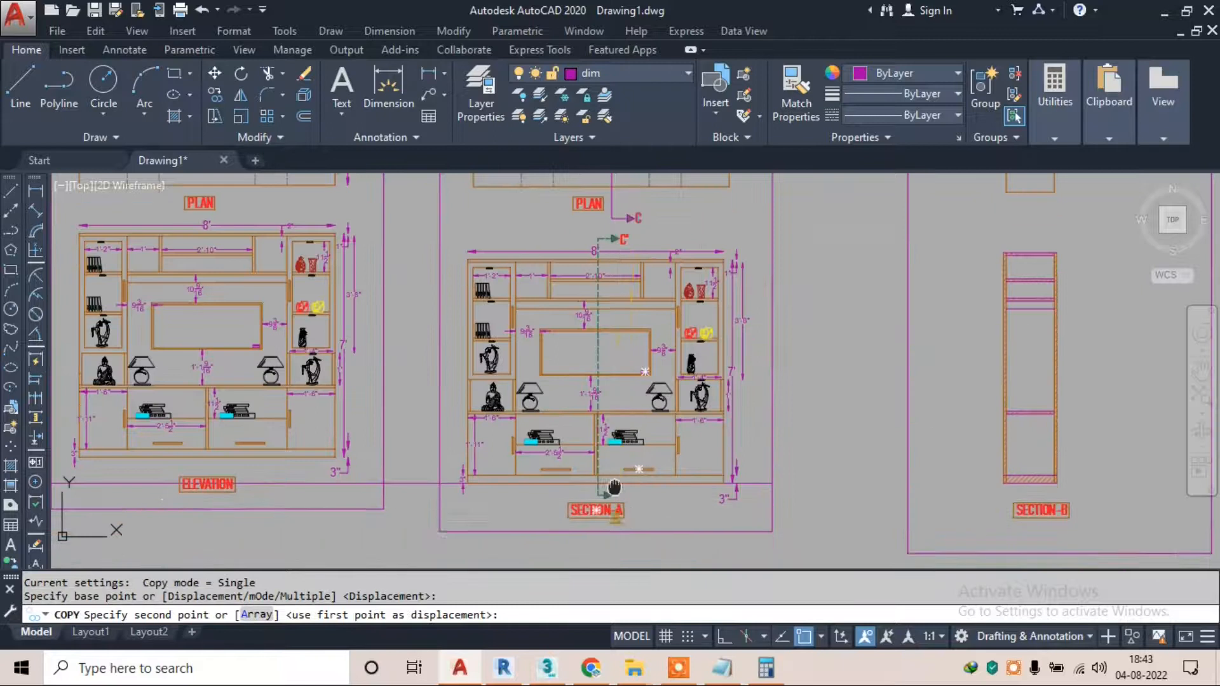
scroll(639, 417, up, 5)
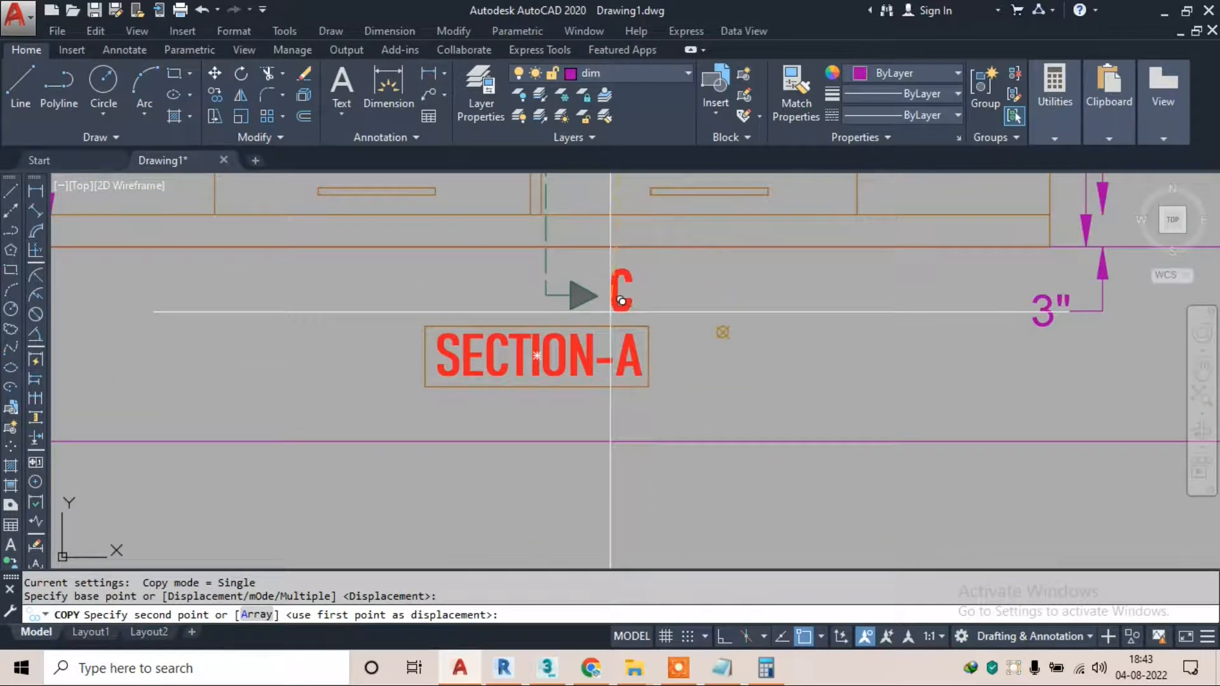
scroll(621, 301, up, 5)
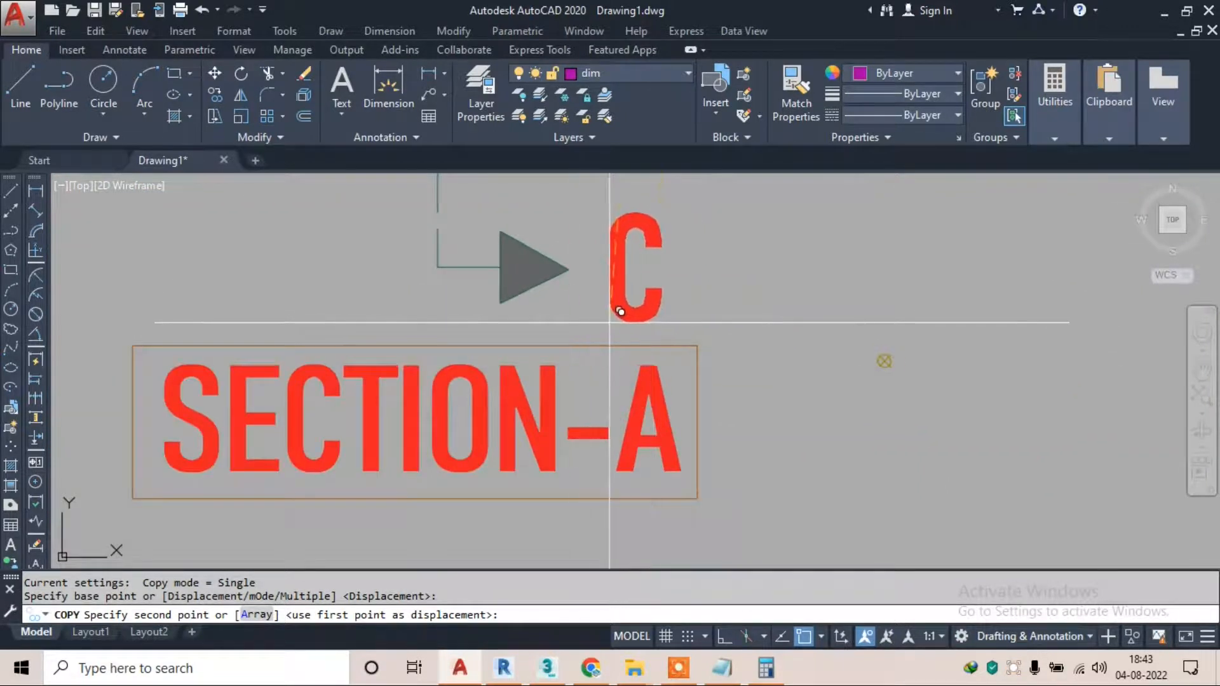
click(881, 362)
scroll(512, 330, down, 4)
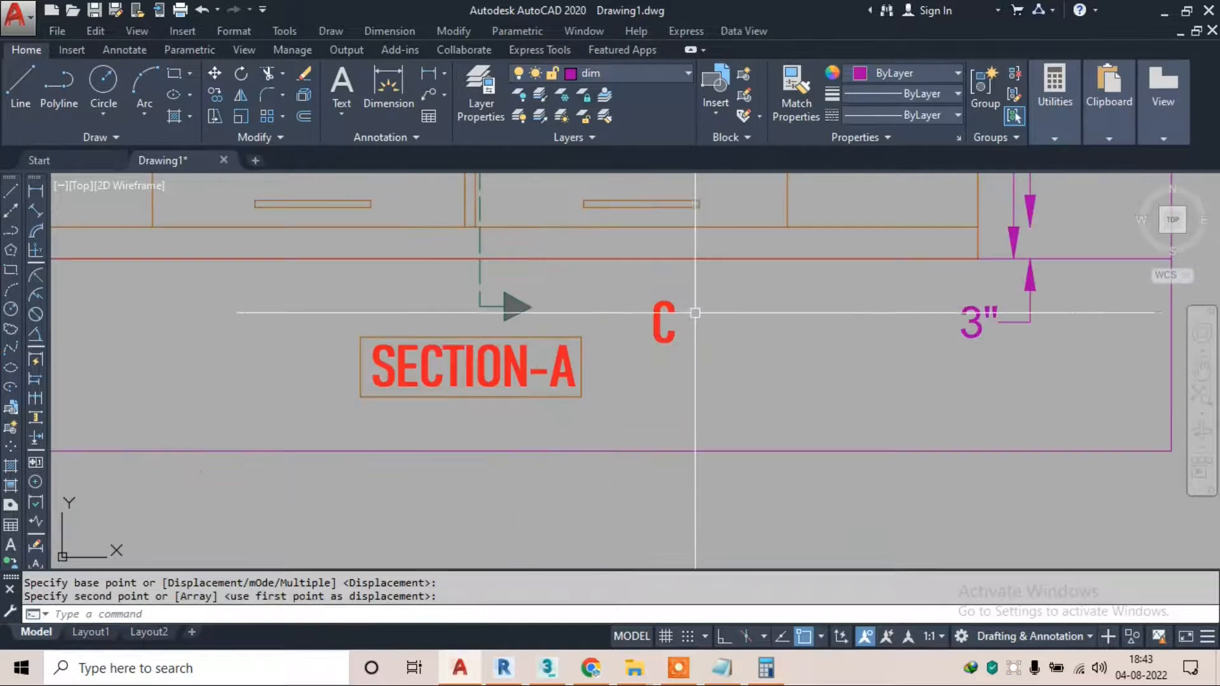
Move the copied C label right beside the lower arrow of the front view's section line
scroll(698, 310, up, 2)
click(679, 299)
click(622, 337)
text(m)
key(Return)
click(635, 292)
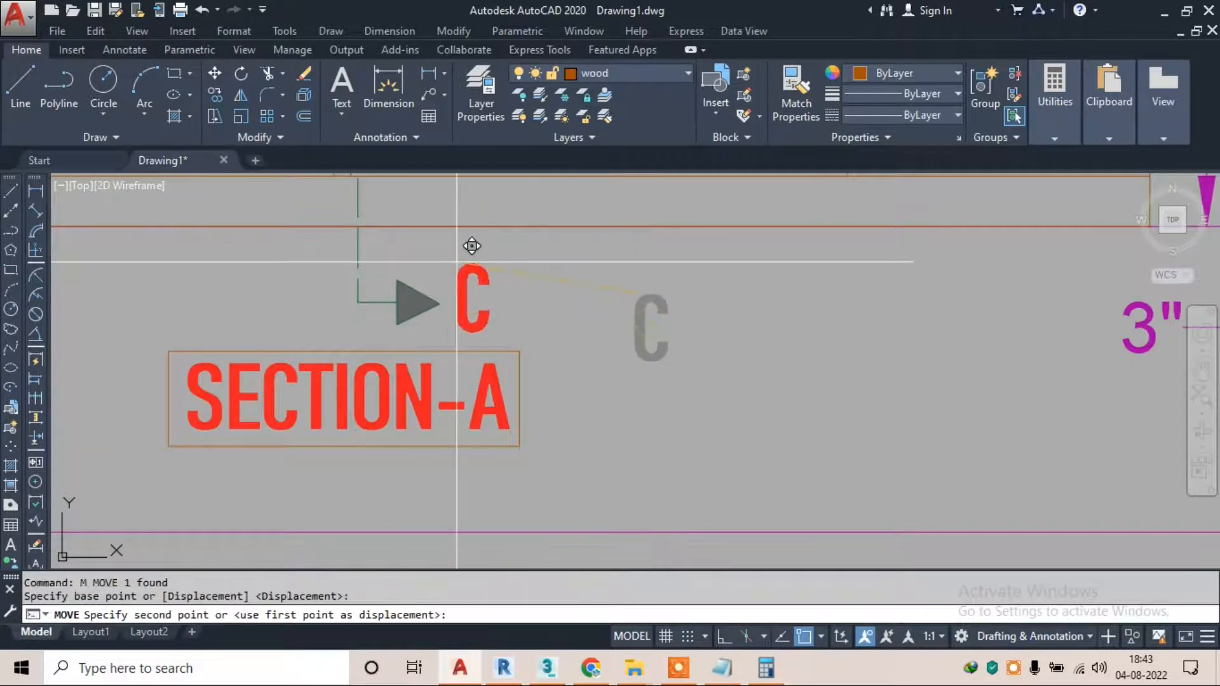
click(463, 246)
Change the SECTION-A label text to ELEVATION-A
scroll(547, 359, down, 8)
middle_drag(588, 305, 569, 362)
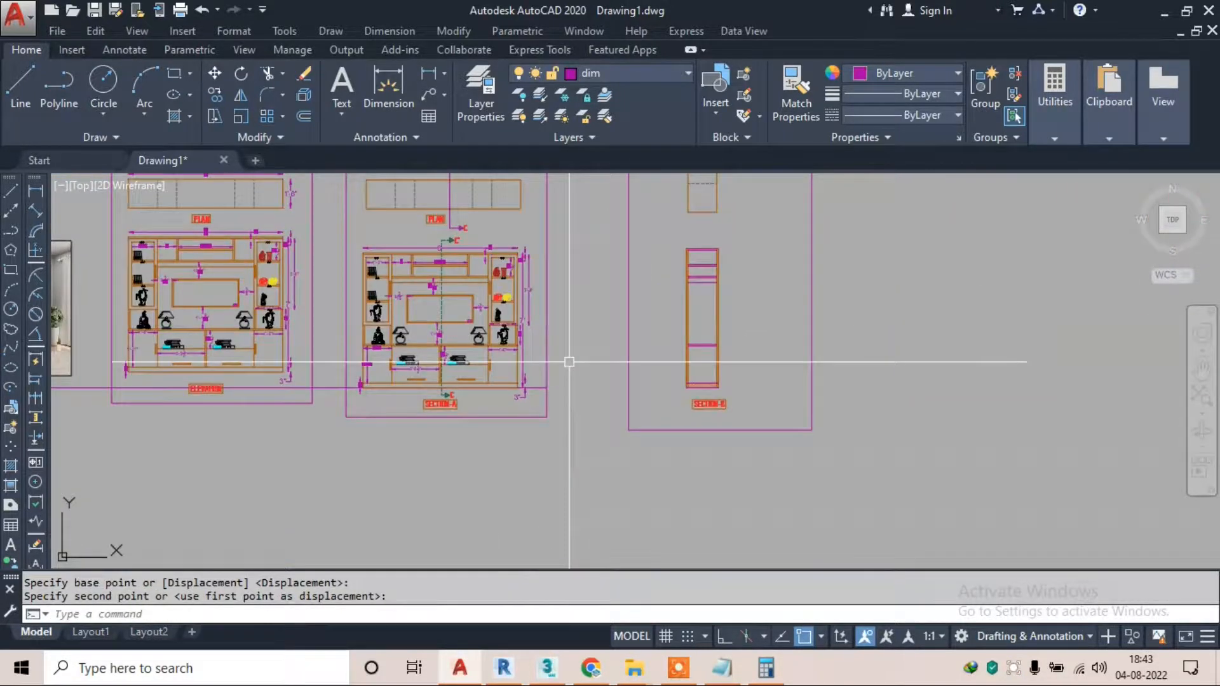
scroll(429, 406, up, 8)
click(438, 395)
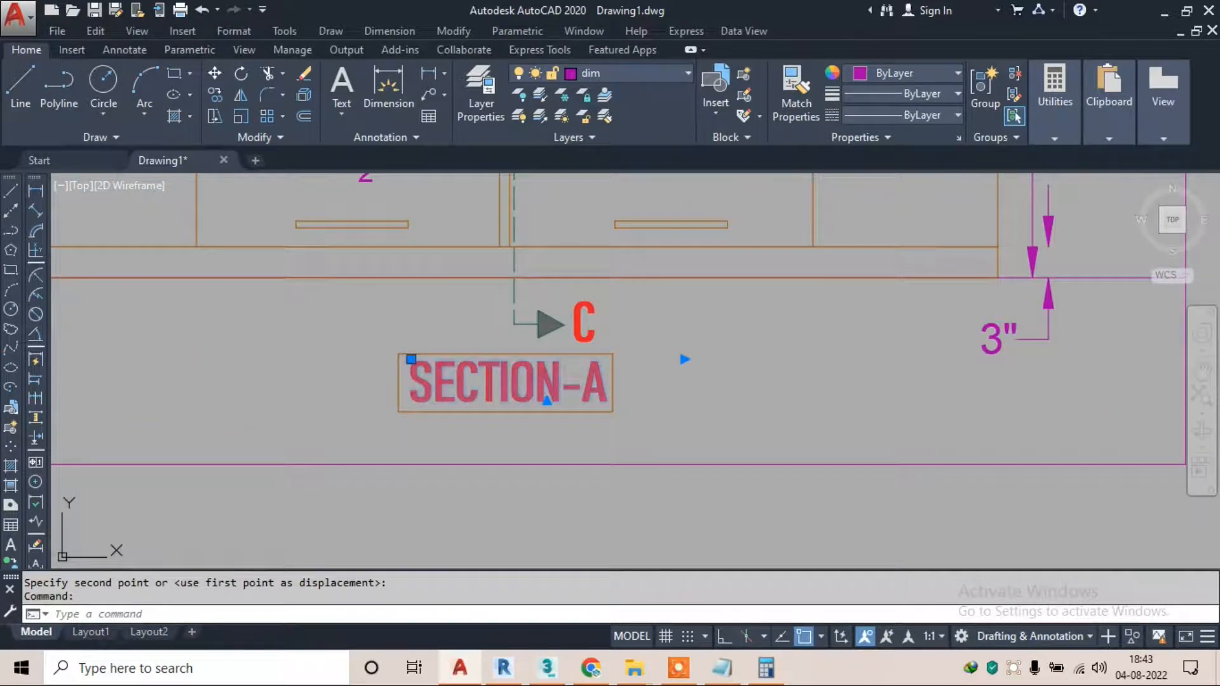
double_click(559, 381)
drag(560, 381, 375, 367)
text(ELEV)
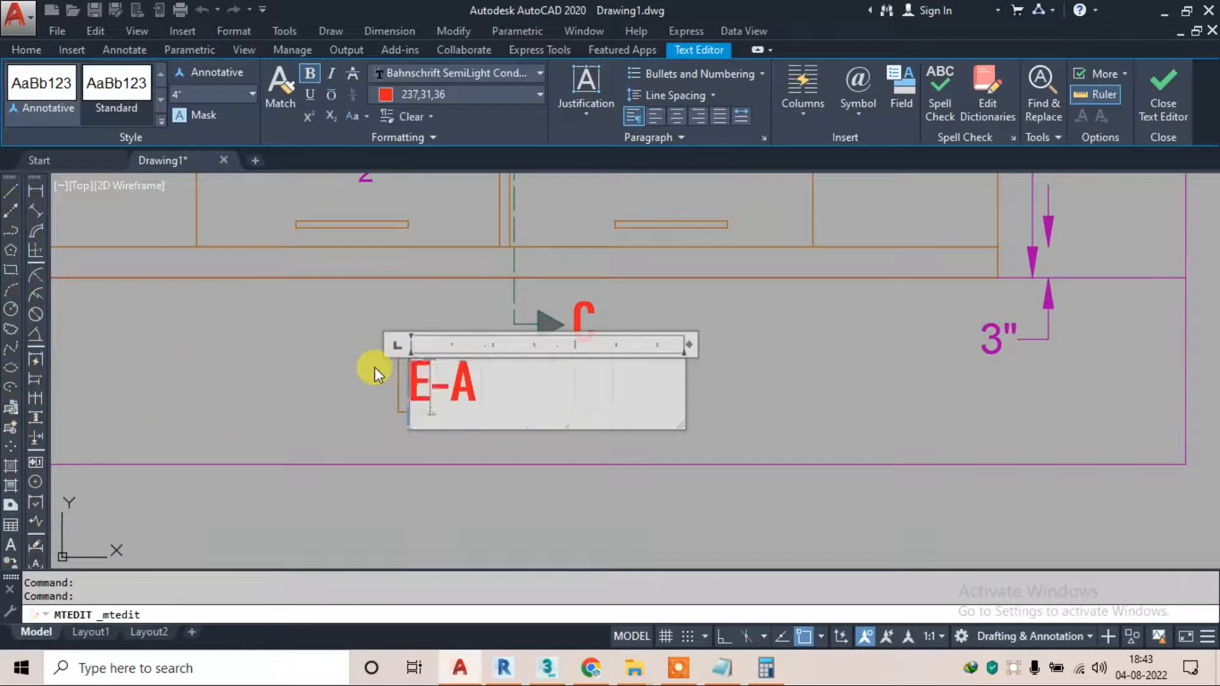
text(ATION)
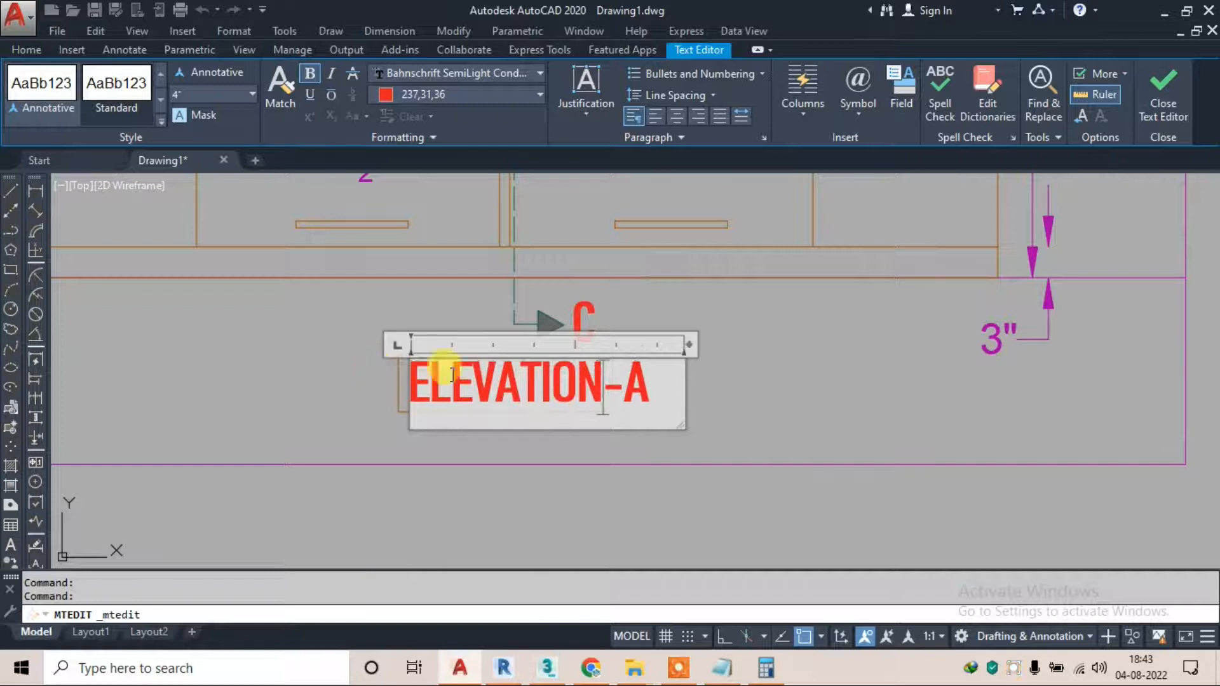
click(1166, 96)
Erase the old box around the ELEVATION-A label and move the label slightly lower
click(424, 363)
text(E)
key(Return)
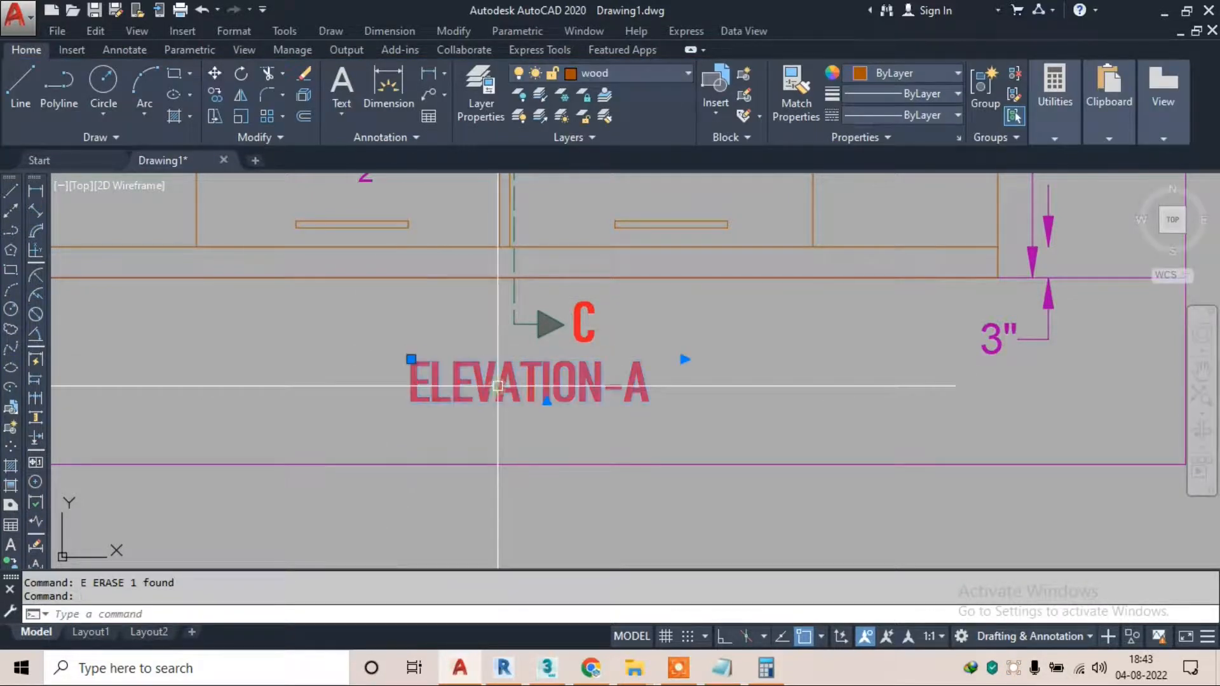
text(M)
key(Return)
click(498, 386)
click(509, 418)
key(Escape)
key(Escape)
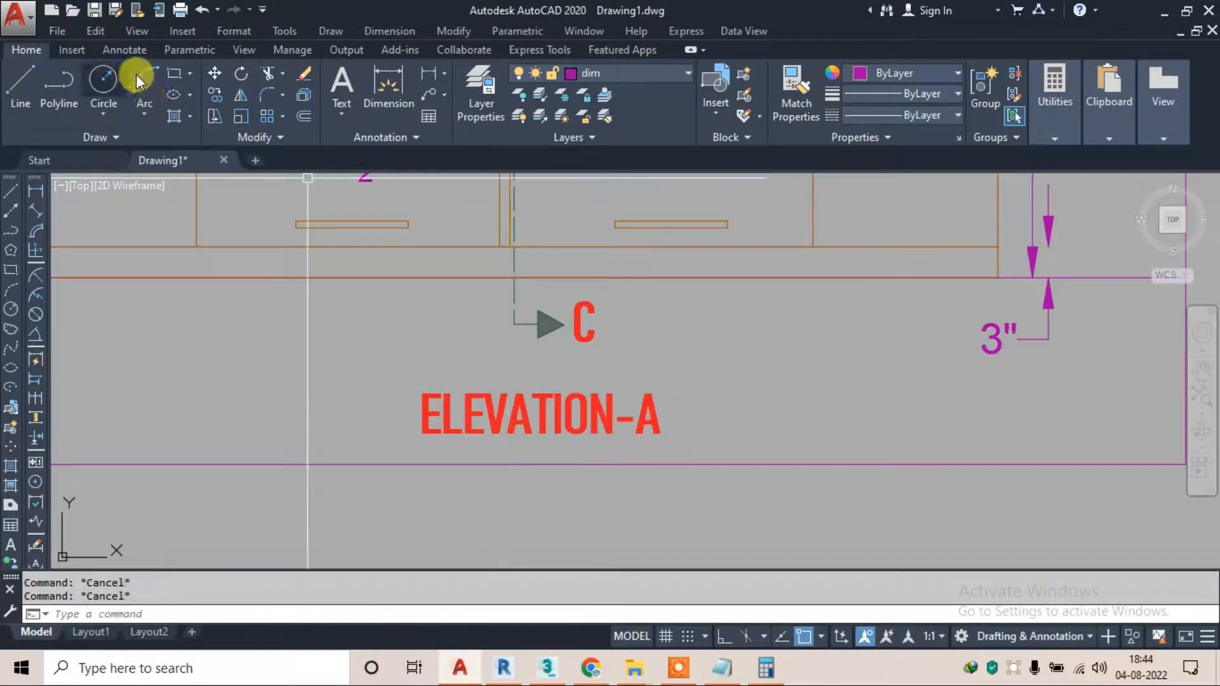
Draw a new rectangle around the ELEVATION-A label
scroll(442, 471, up, 2)
click(370, 332)
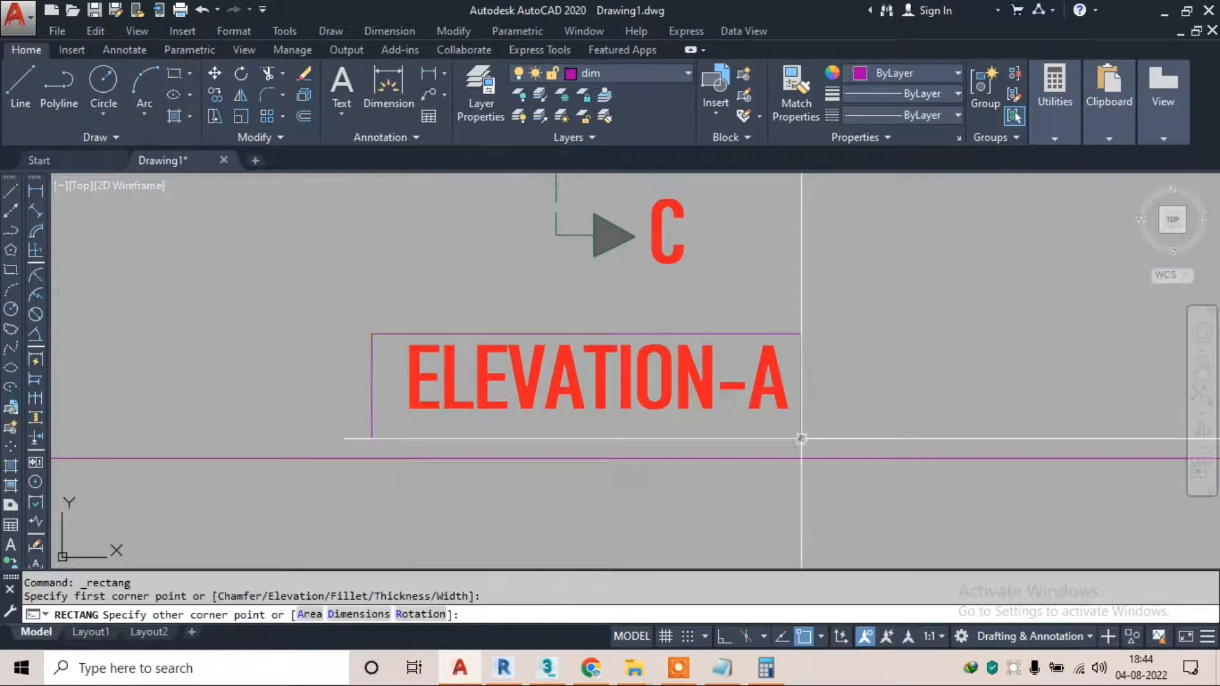
click(801, 439)
scroll(409, 405, down, 6)
scroll(559, 391, down, 3)
scroll(681, 373, up, 6)
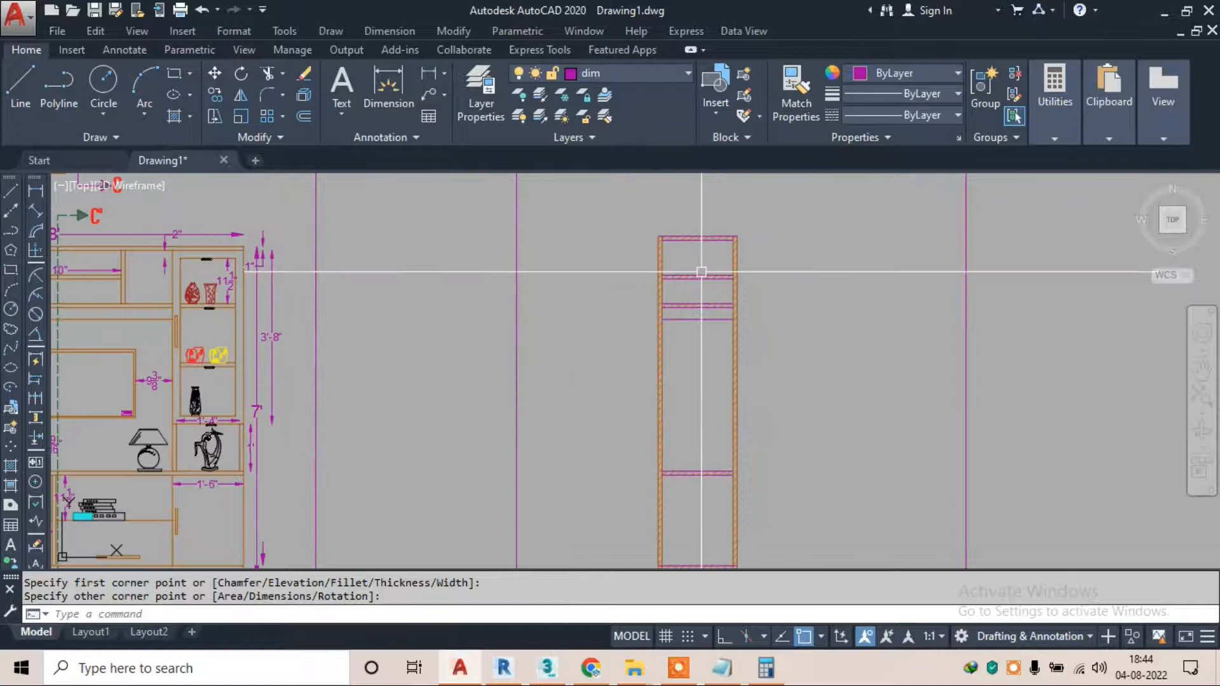
key(Escape)
click(383, 26)
click(382, 26)
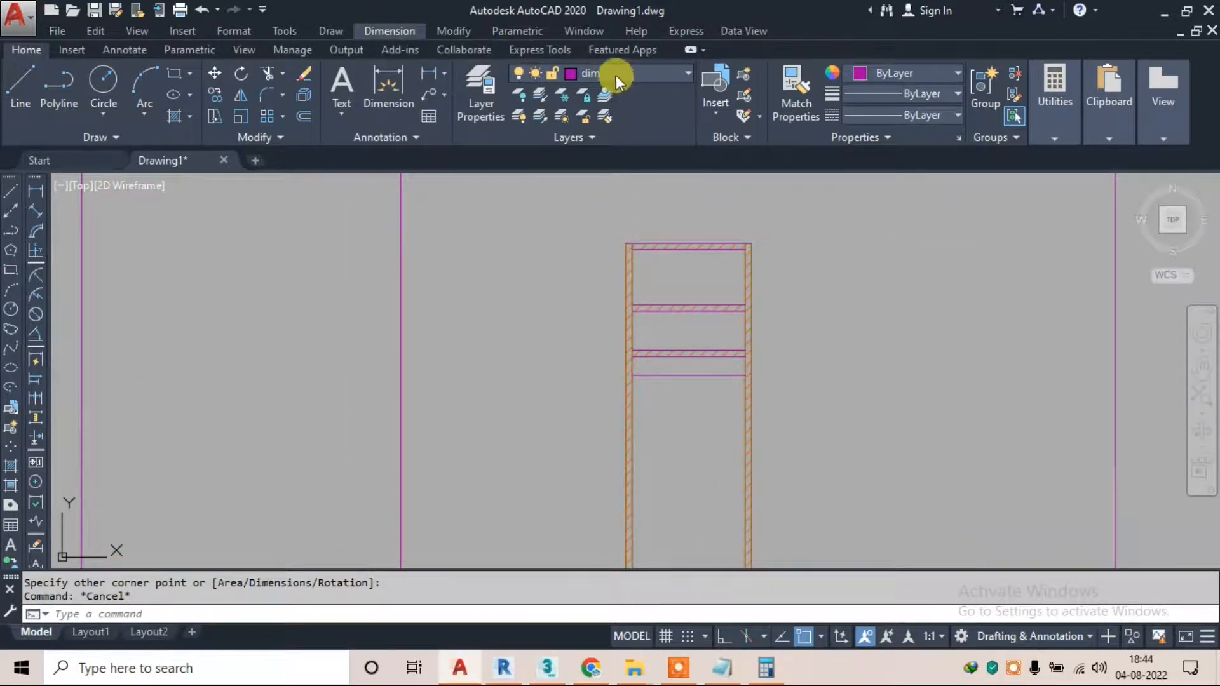
click(379, 31)
click(665, 187)
click(691, 198)
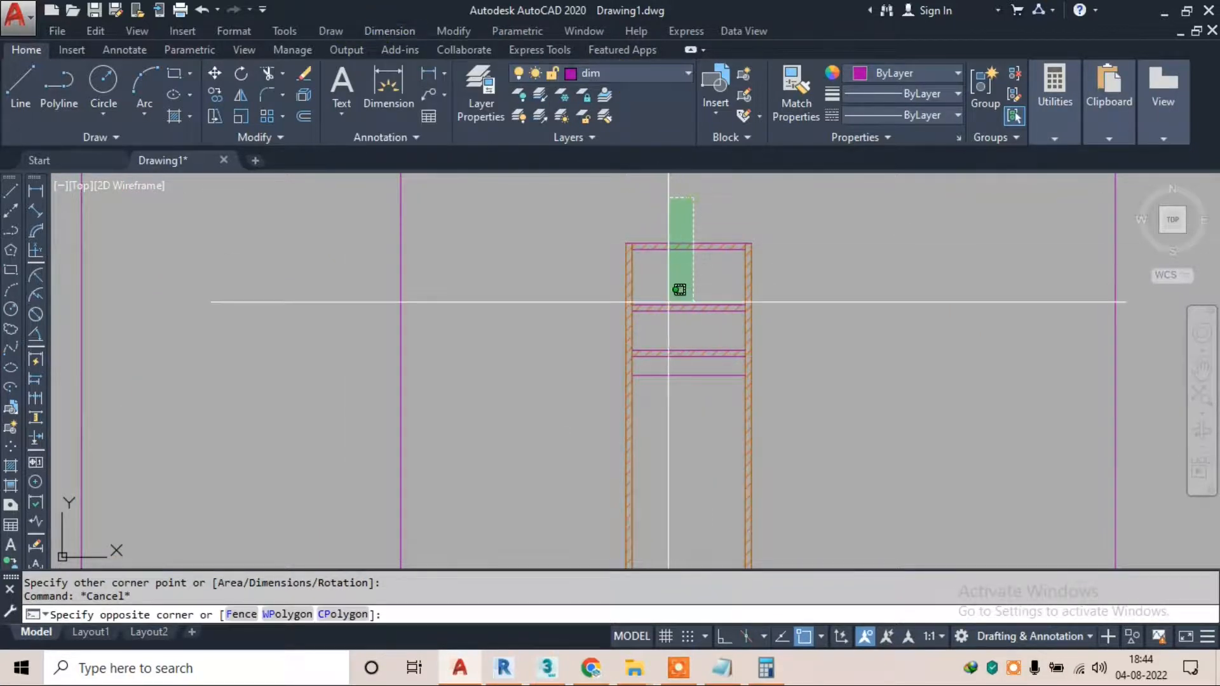
scroll(660, 297, down, 4)
key(Escape)
Assign all linework of the side section to the wood layer
click(605, 240)
click(731, 505)
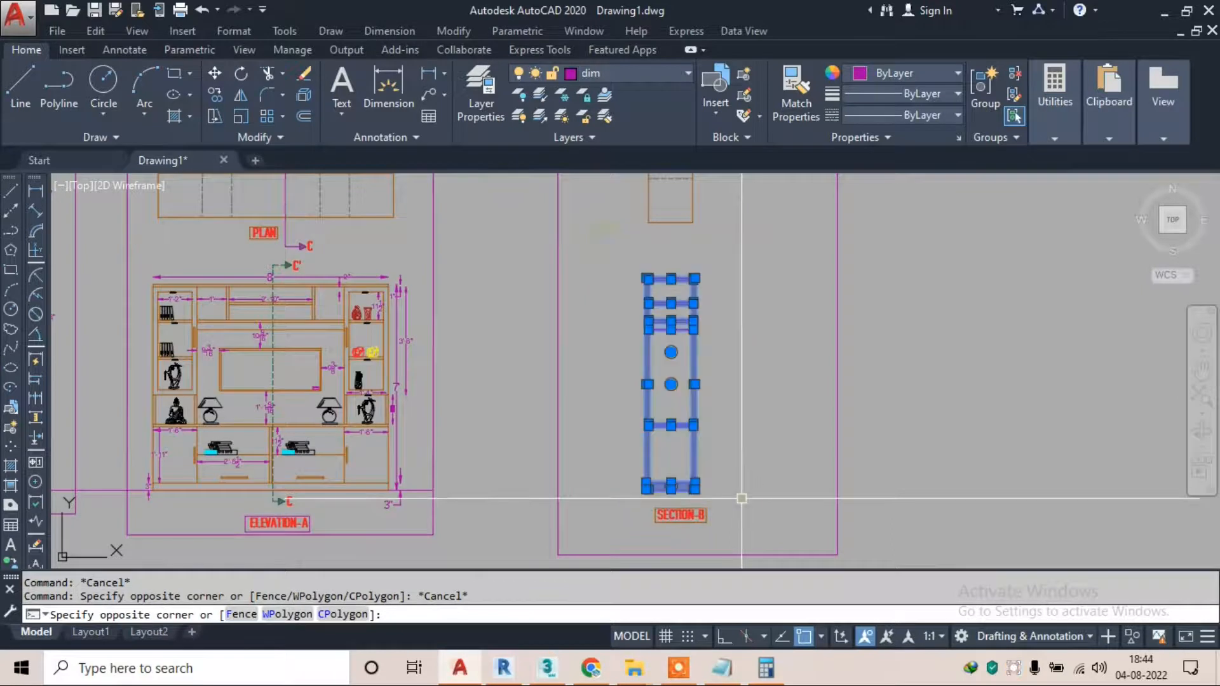
click(651, 72)
click(593, 280)
key(Escape)
key(Escape)
Set the hatch color of the side section's horizontal boards to black and close the hatch editor
scroll(675, 282, up, 5)
scroll(676, 282, up, 3)
click(637, 267)
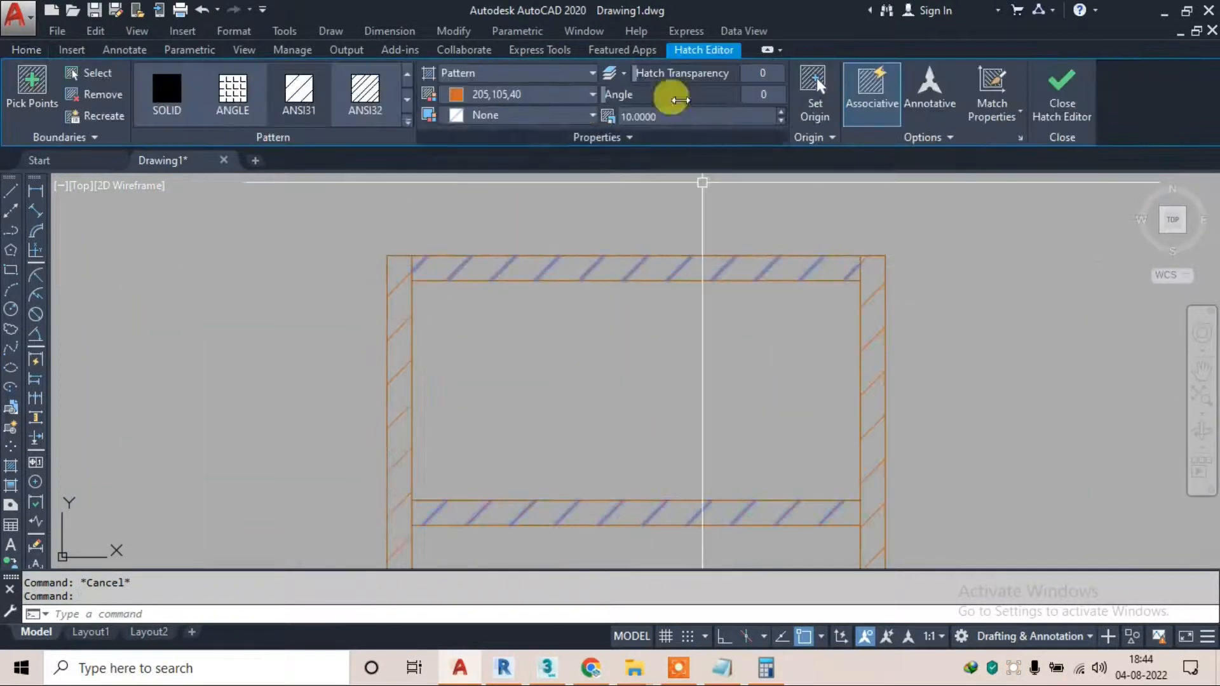
click(498, 94)
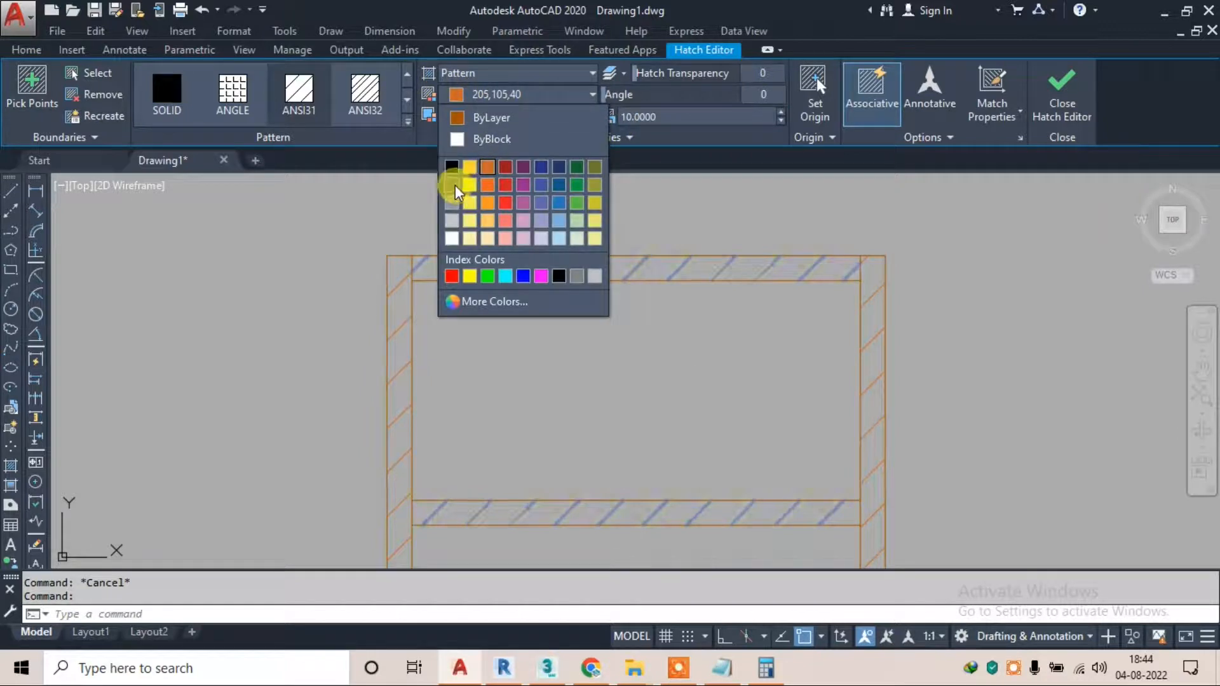
click(559, 277)
click(1062, 86)
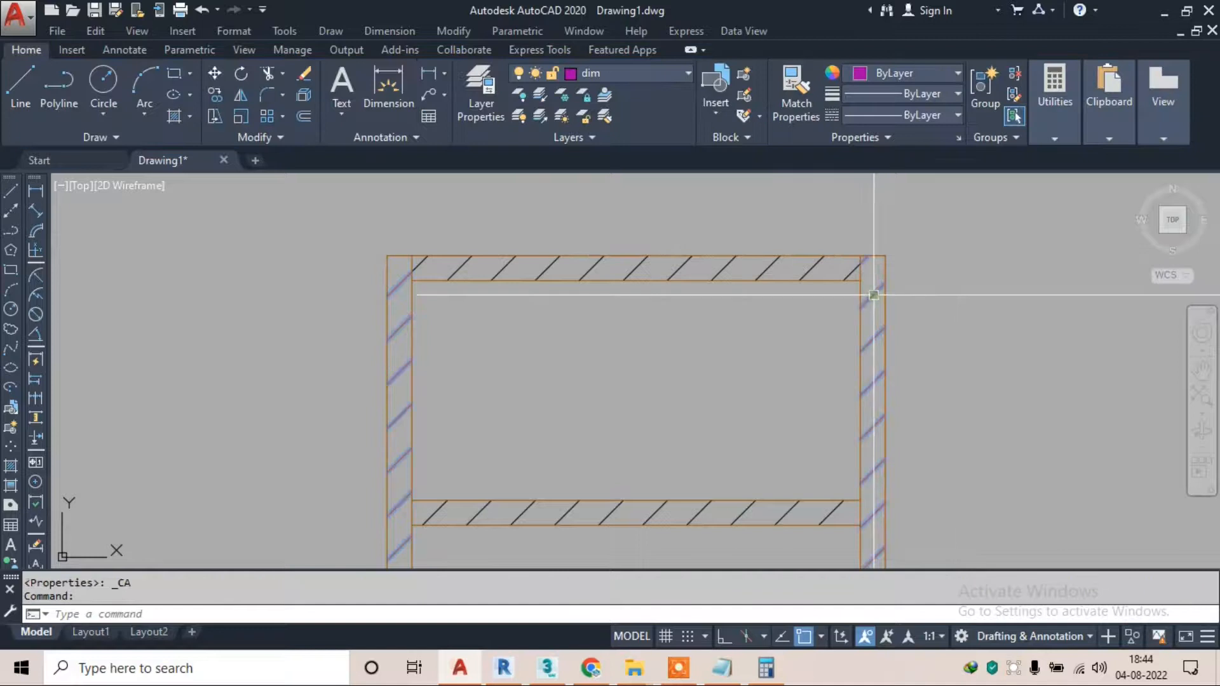
Set the background color of the section's vertical board hatch to black
click(874, 295)
click(518, 115)
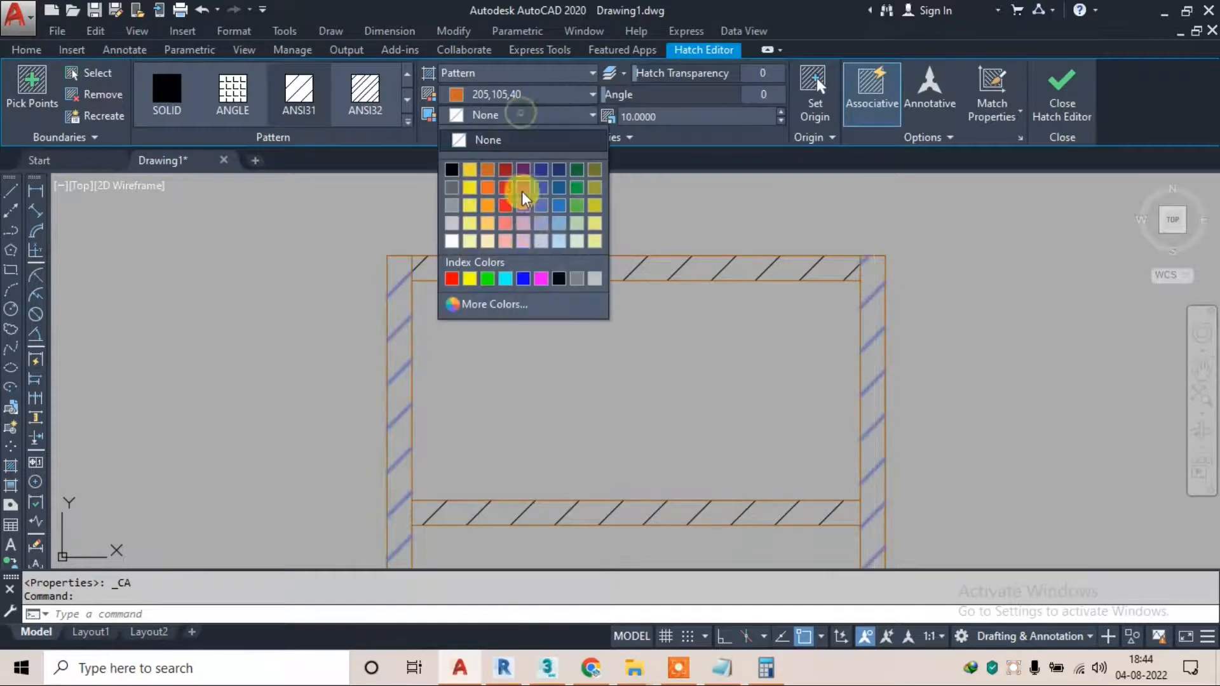
click(557, 283)
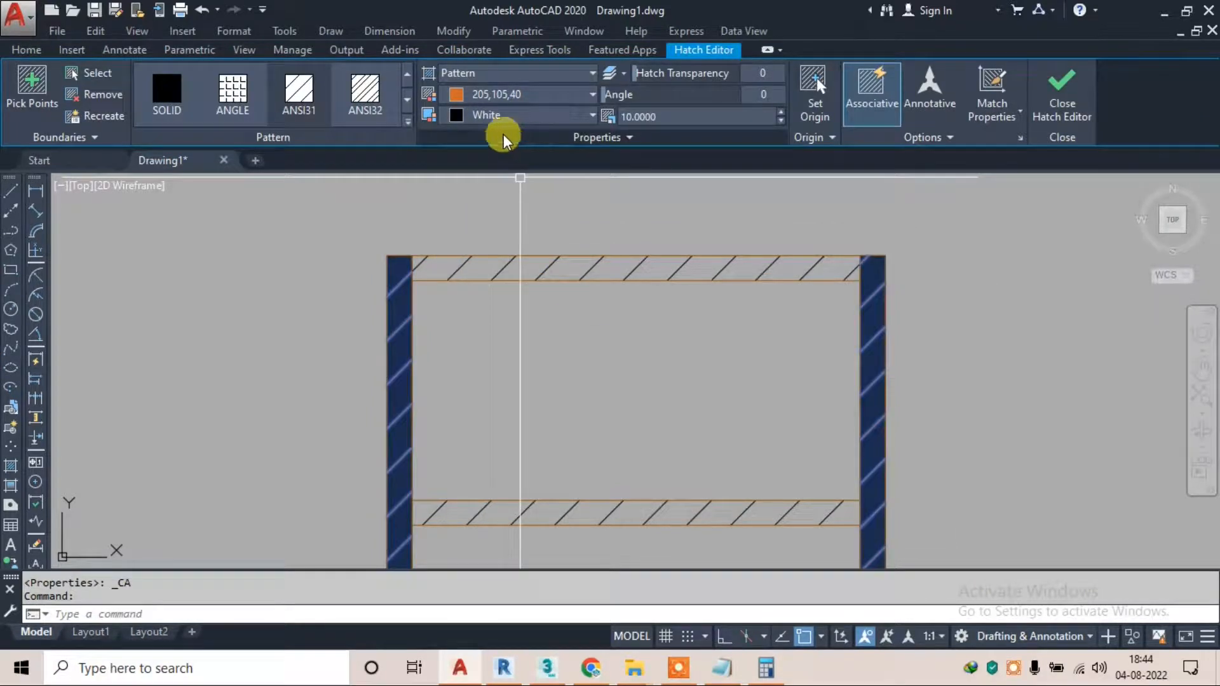
click(504, 115)
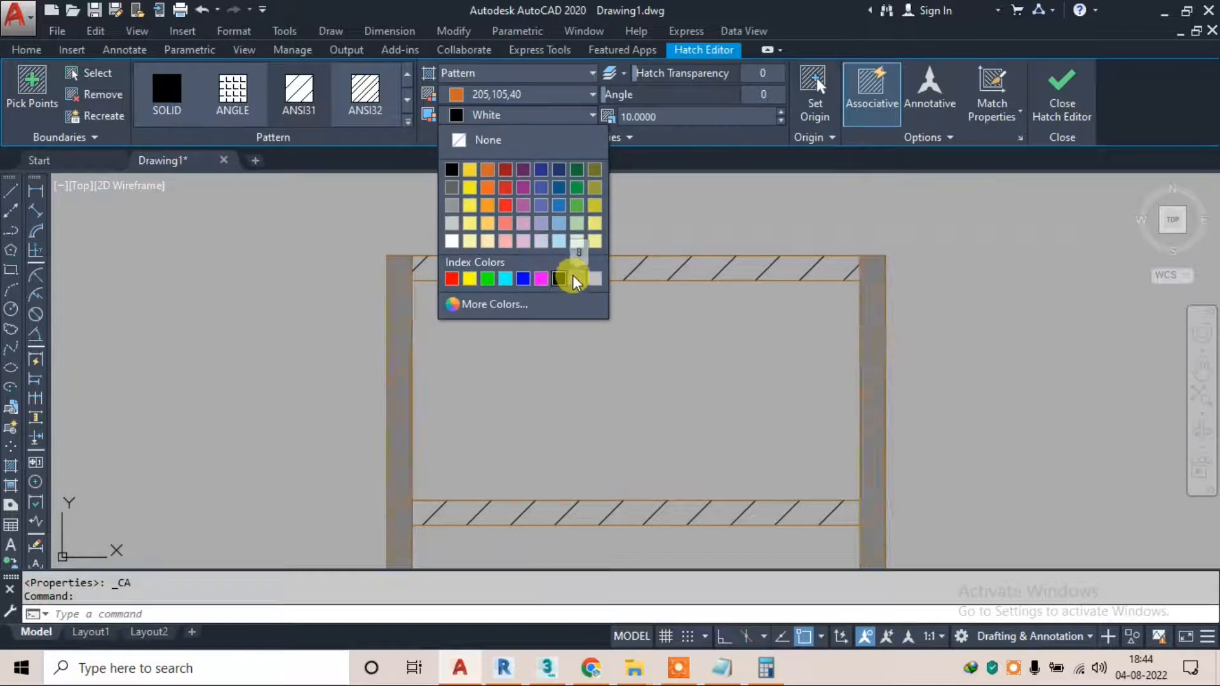
key(Escape)
key(Escape)
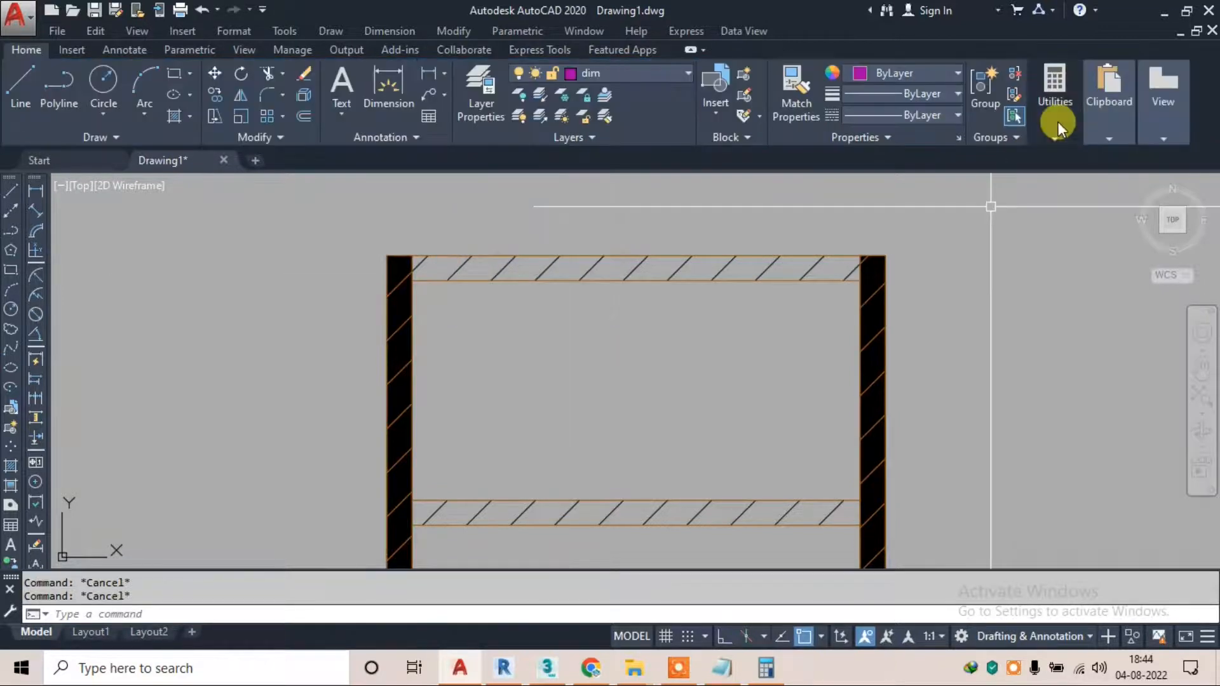
Set the vertical boards' hatch background to None and the hatch color to black, and close the hatch editor
scroll(858, 287, up, 4)
click(888, 252)
click(889, 252)
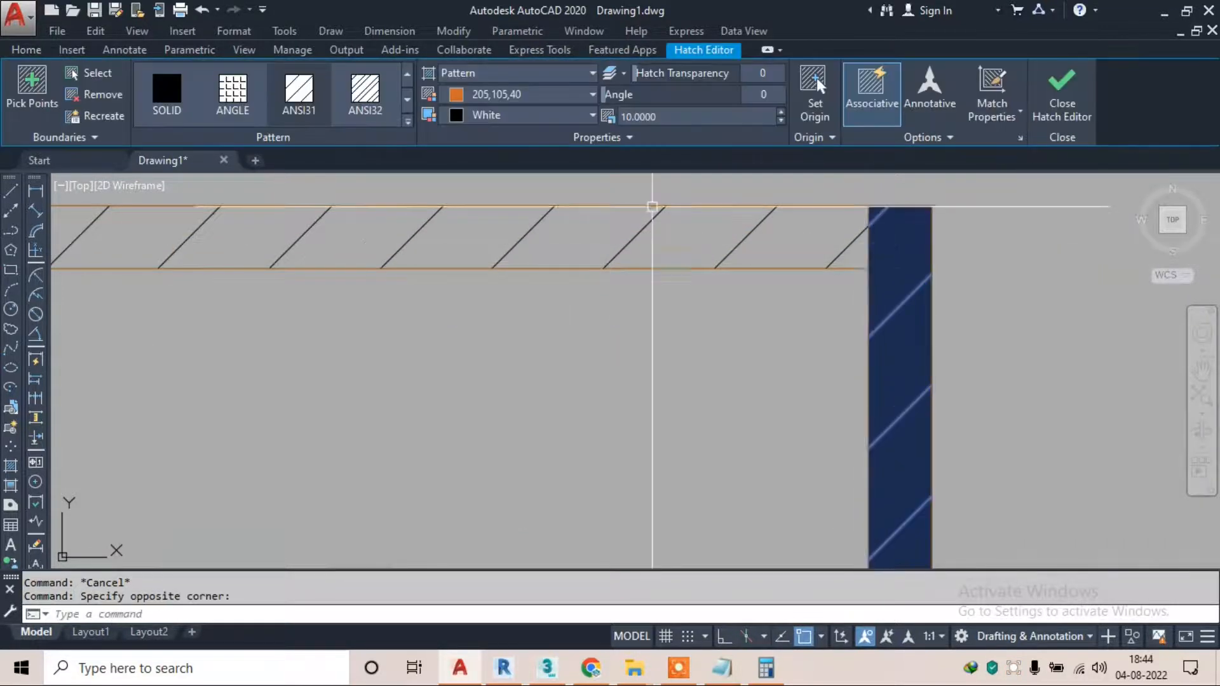
scroll(652, 207, down, 2)
click(489, 115)
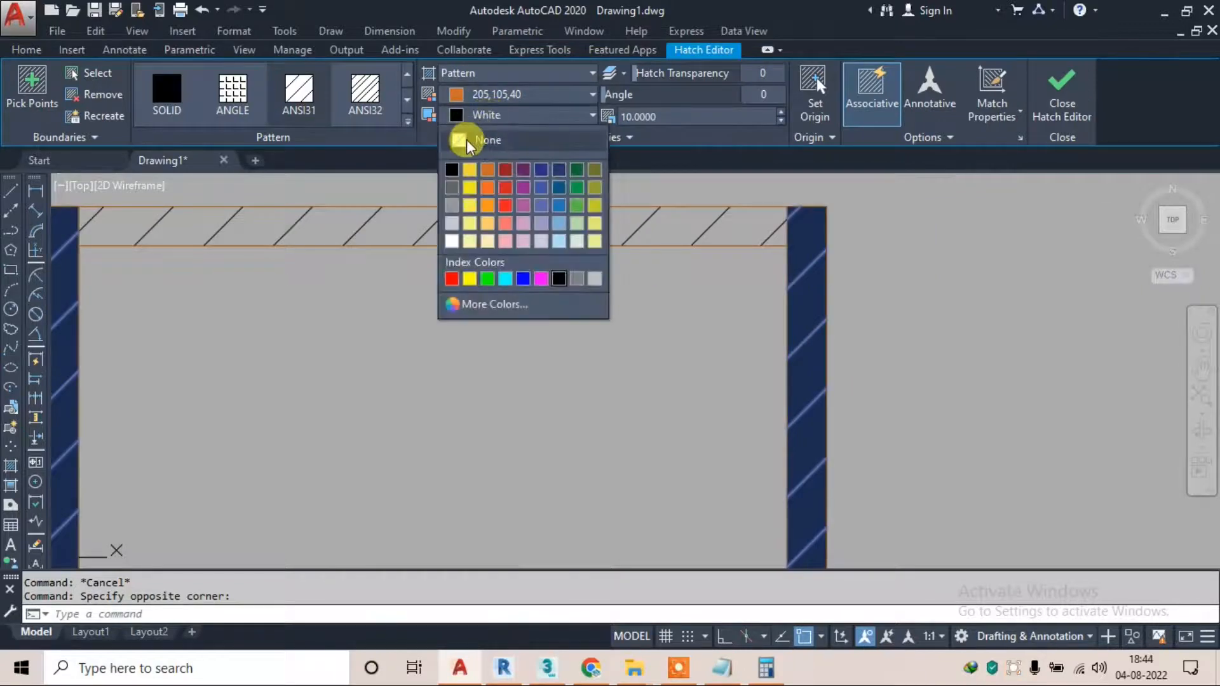
click(488, 142)
click(508, 116)
click(516, 96)
click(516, 96)
click(558, 275)
click(1061, 96)
Set the hatch color of the section's bottom skirting to black and close the hatch editor
scroll(695, 233, down, 2)
scroll(695, 233, down, 4)
scroll(635, 372, up, 6)
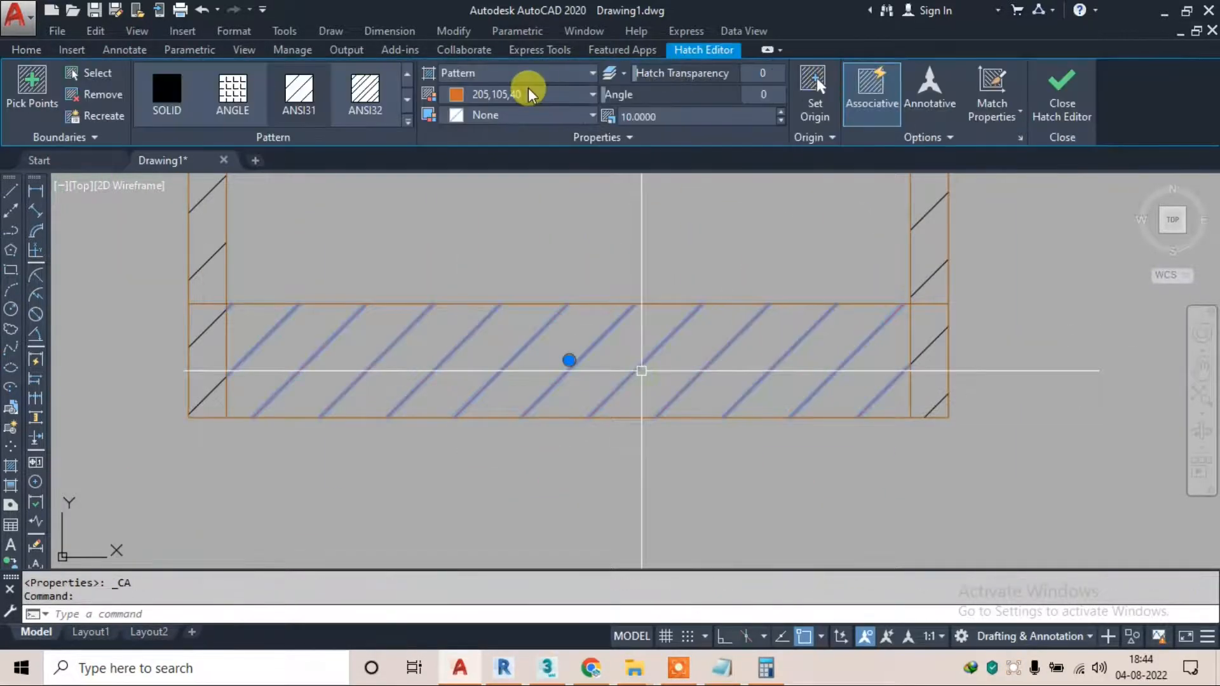
click(521, 95)
click(558, 275)
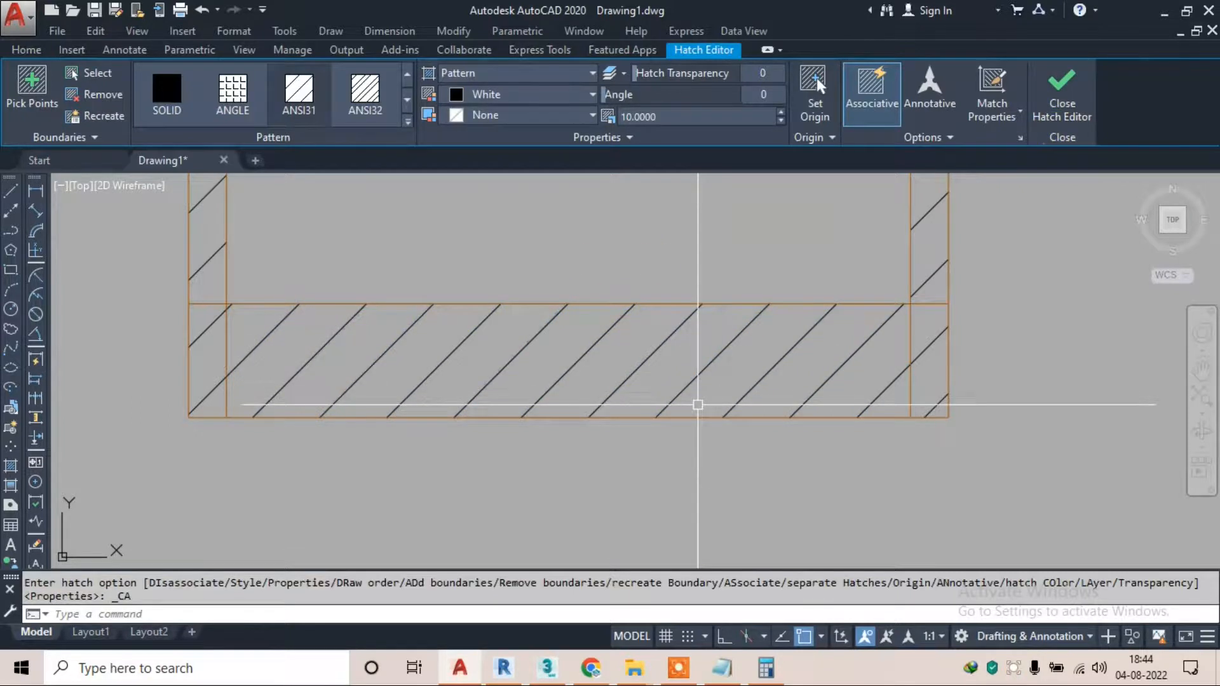
click(1061, 96)
Add a linear dimension for the overall width above the top of the side section
scroll(662, 370, down, 4)
scroll(613, 259, up, 2)
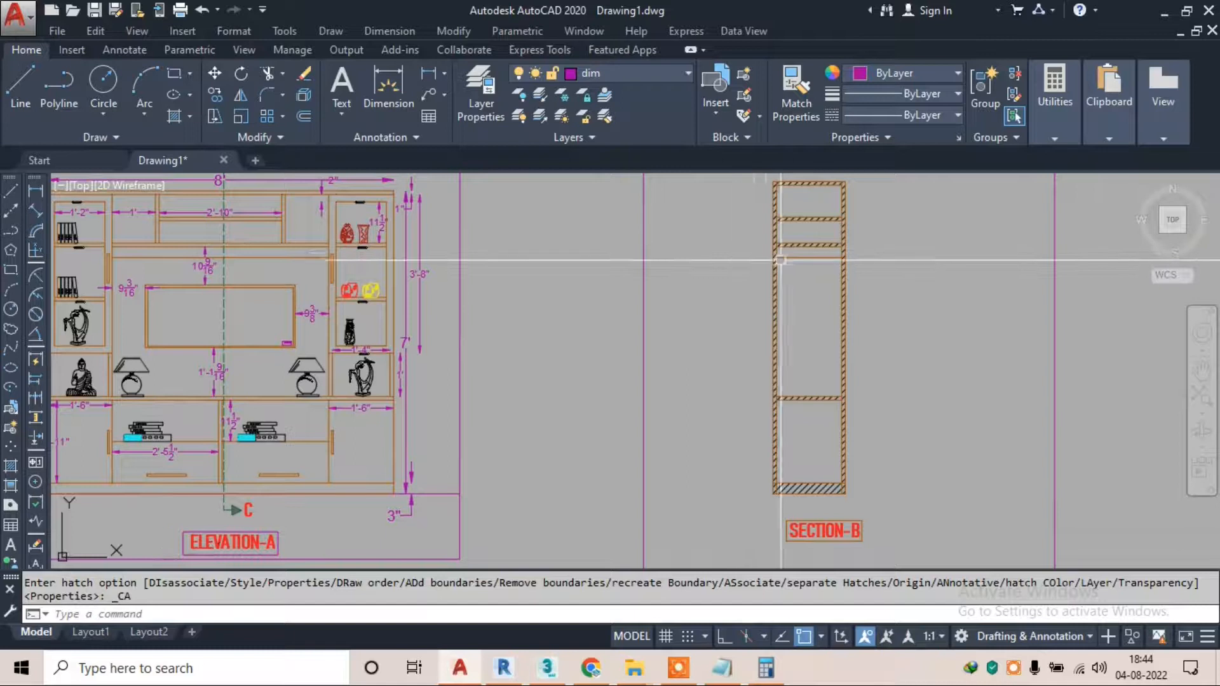
middle_drag(635, 261, 524, 302)
scroll(642, 231, up, 2)
click(389, 33)
click(397, 61)
scroll(654, 222, up, 3)
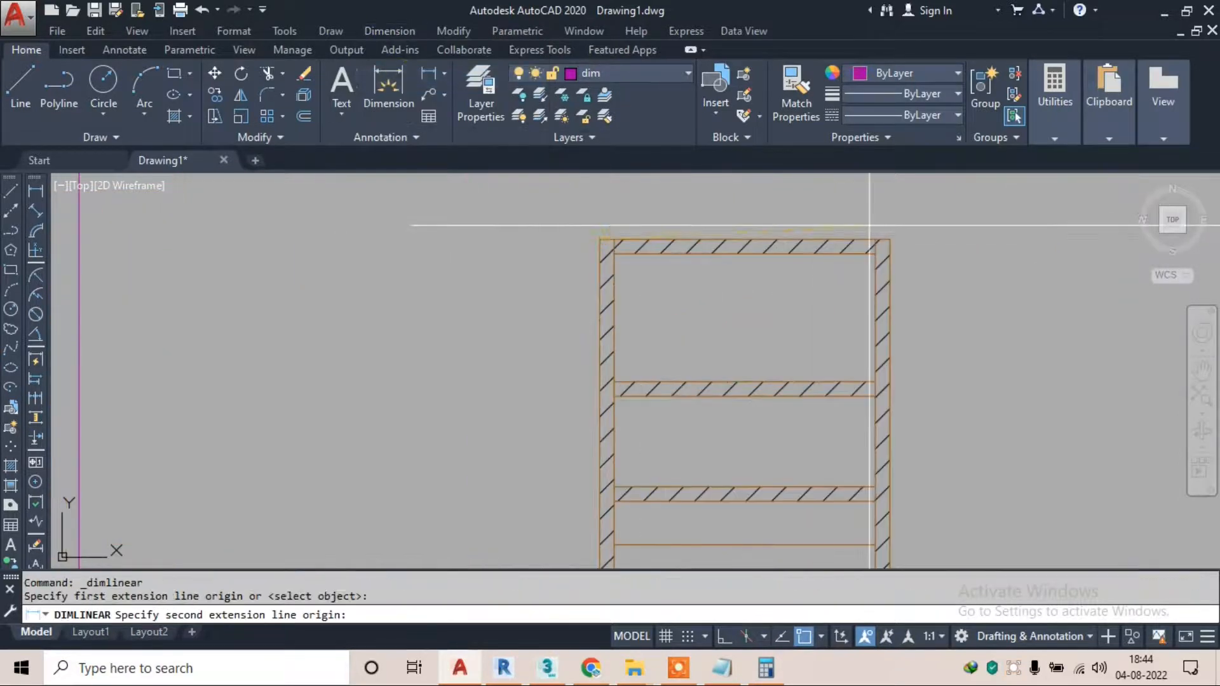
click(890, 239)
click(892, 208)
key(Escape)
Add a vertical linear dimension for the section's overall height, placed outside its right edge
key(Return)
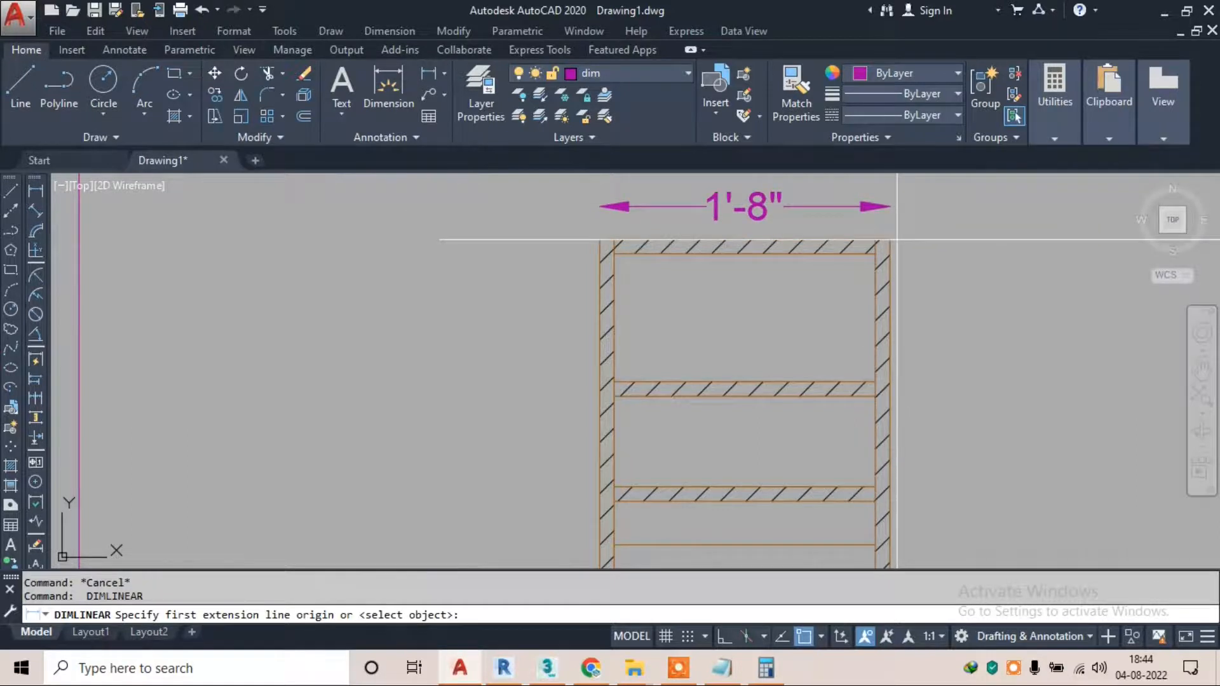
click(890, 240)
scroll(739, 229, down, 3)
scroll(735, 413, up, 3)
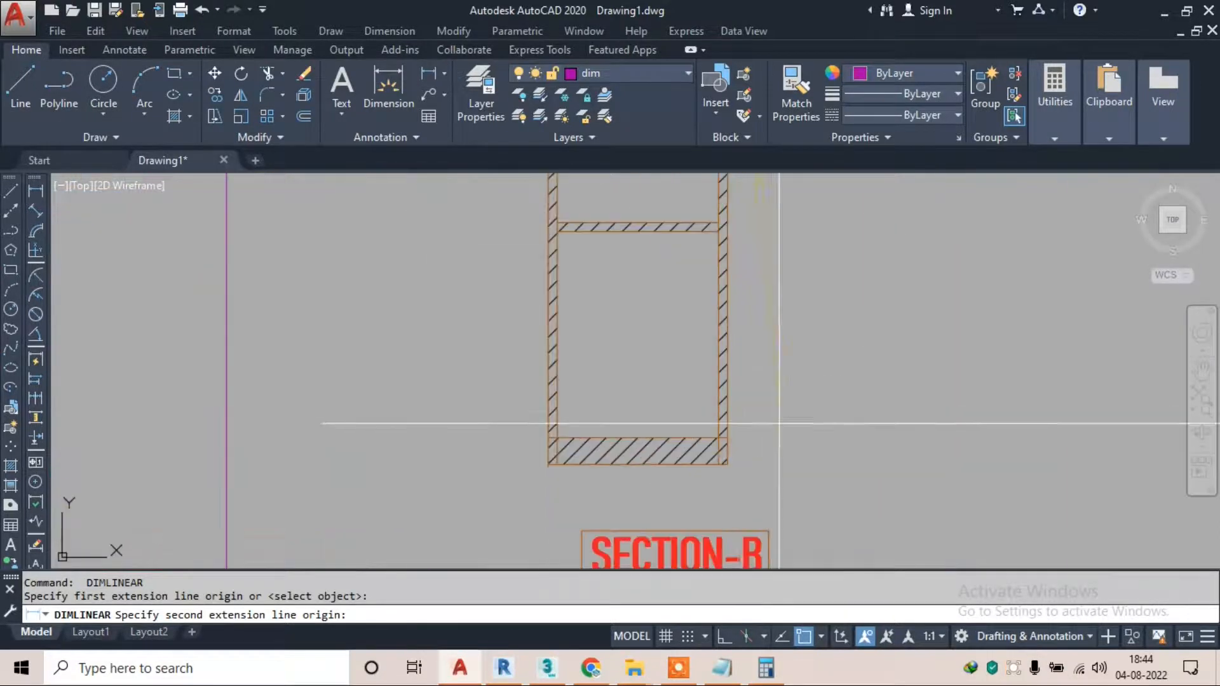
click(727, 464)
scroll(730, 407, down, 3)
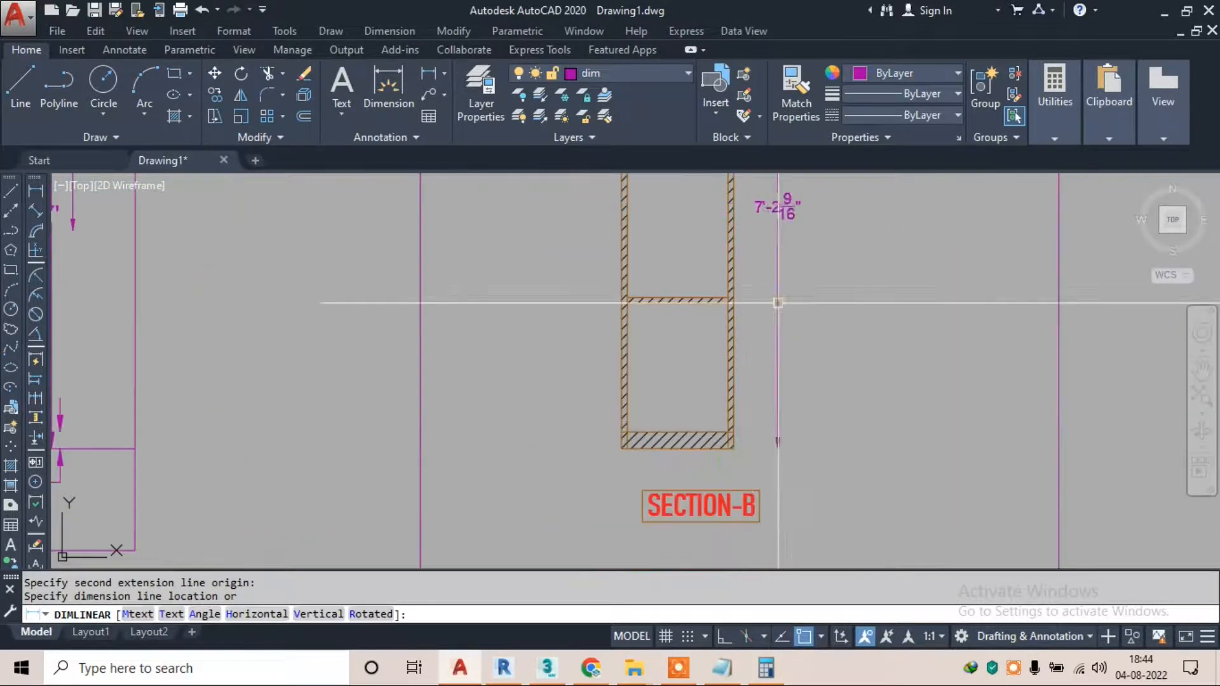
click(776, 300)
scroll(718, 286, up, 3)
key(Escape)
Dimension the clear height and the clear width inside the section's lowest compartment
key(Return)
click(740, 241)
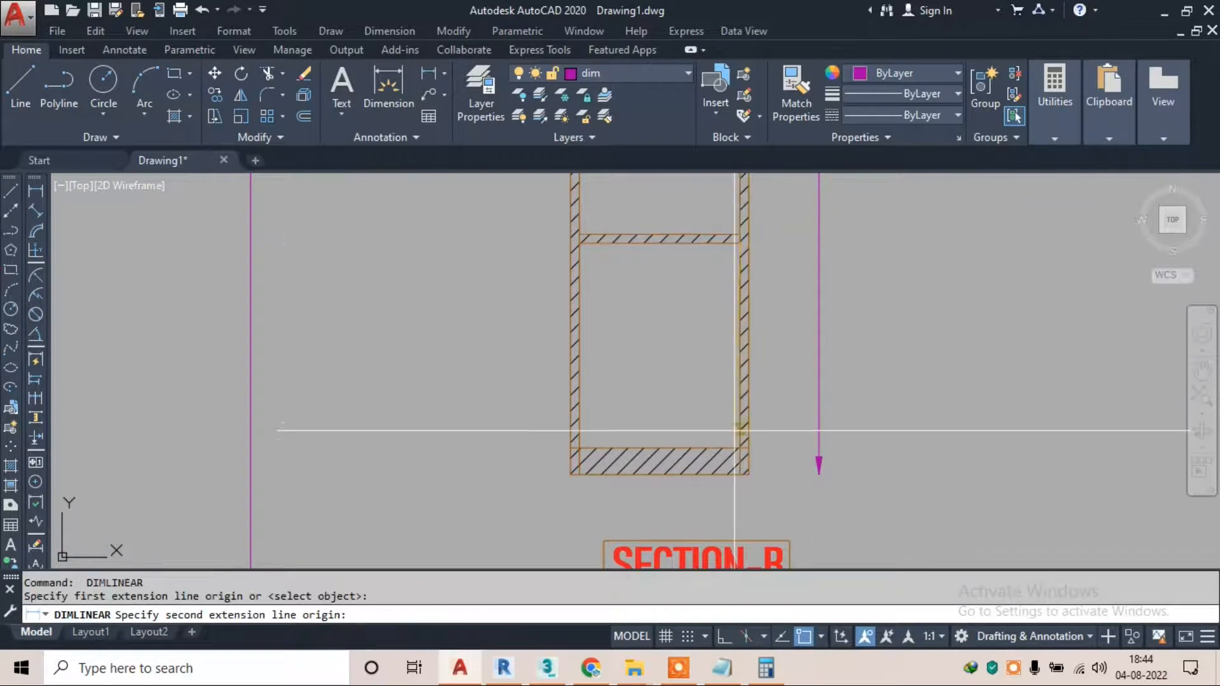
click(737, 448)
click(713, 346)
key(Escape)
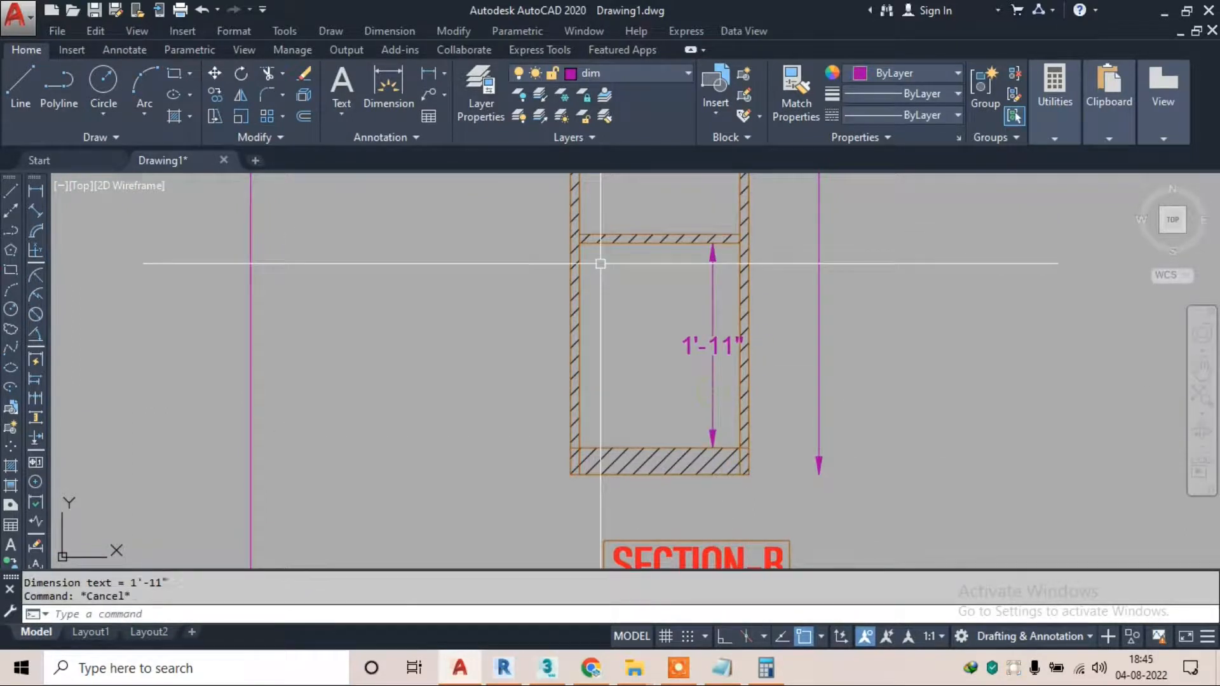
click(579, 242)
click(740, 241)
click(678, 261)
key(Escape)
Dimension the height of the bottom skirting just outside the section's right edge
key(space)
click(748, 448)
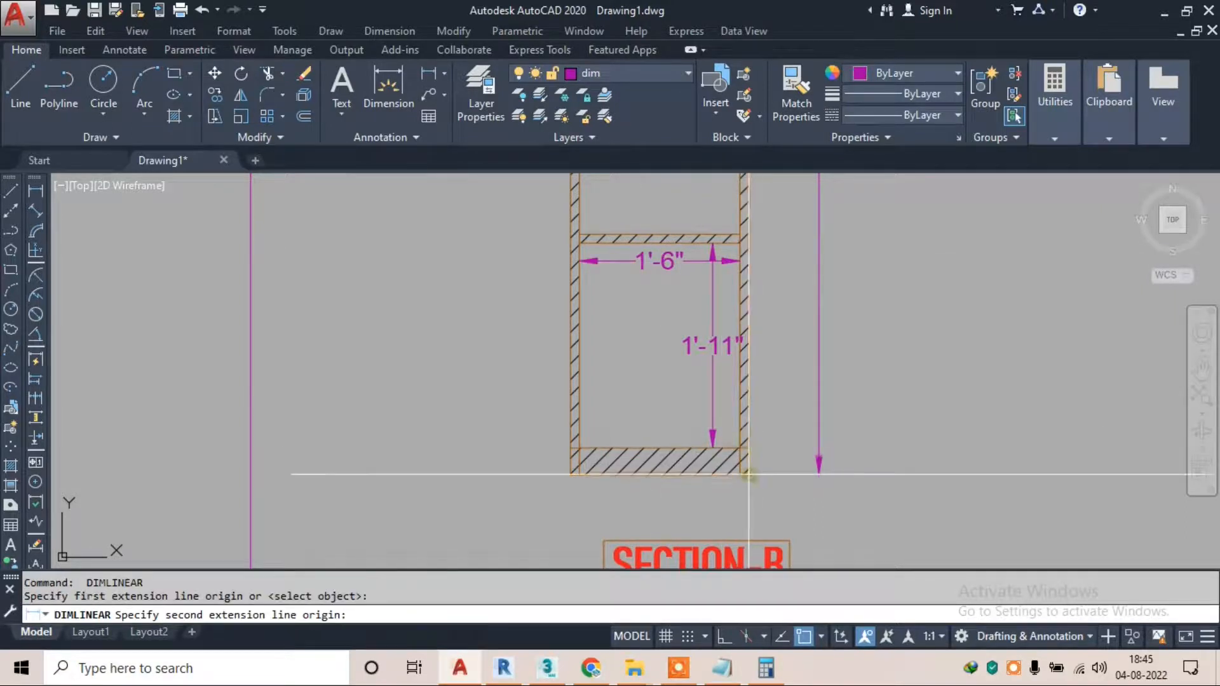
click(748, 474)
click(767, 457)
Dimension the clear height of the tall middle compartment inside the section
scroll(747, 446, down, 2)
middle_drag(723, 273, 702, 381)
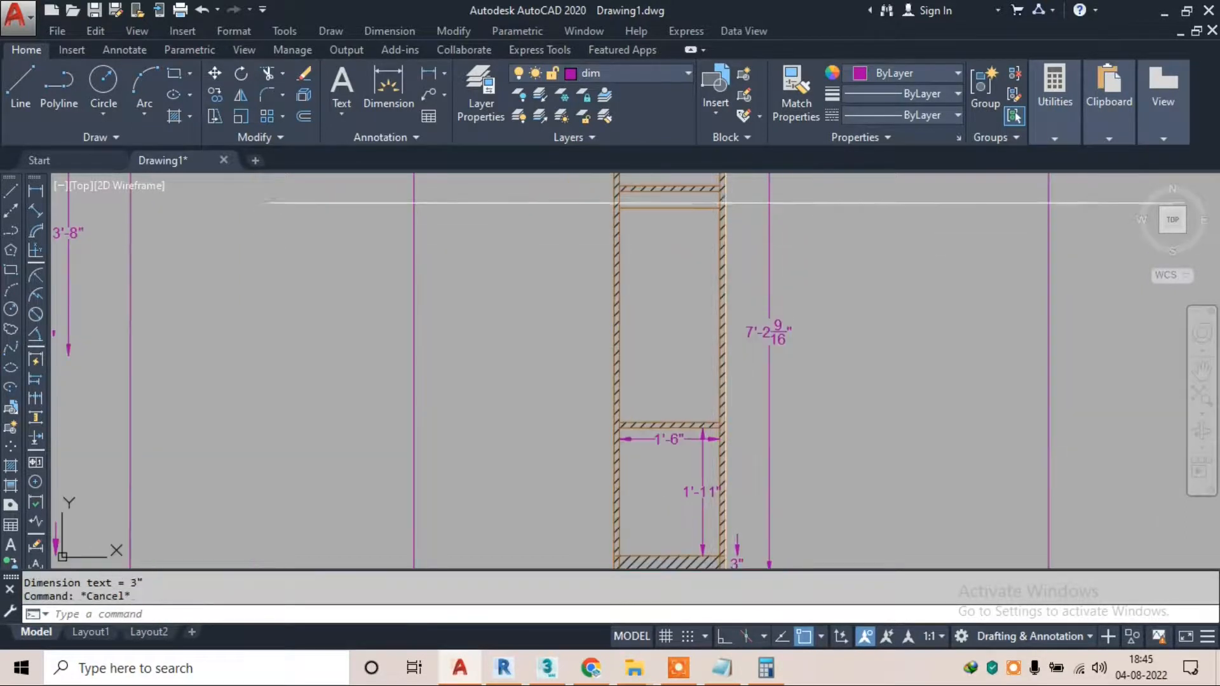
key(space)
click(720, 191)
click(720, 421)
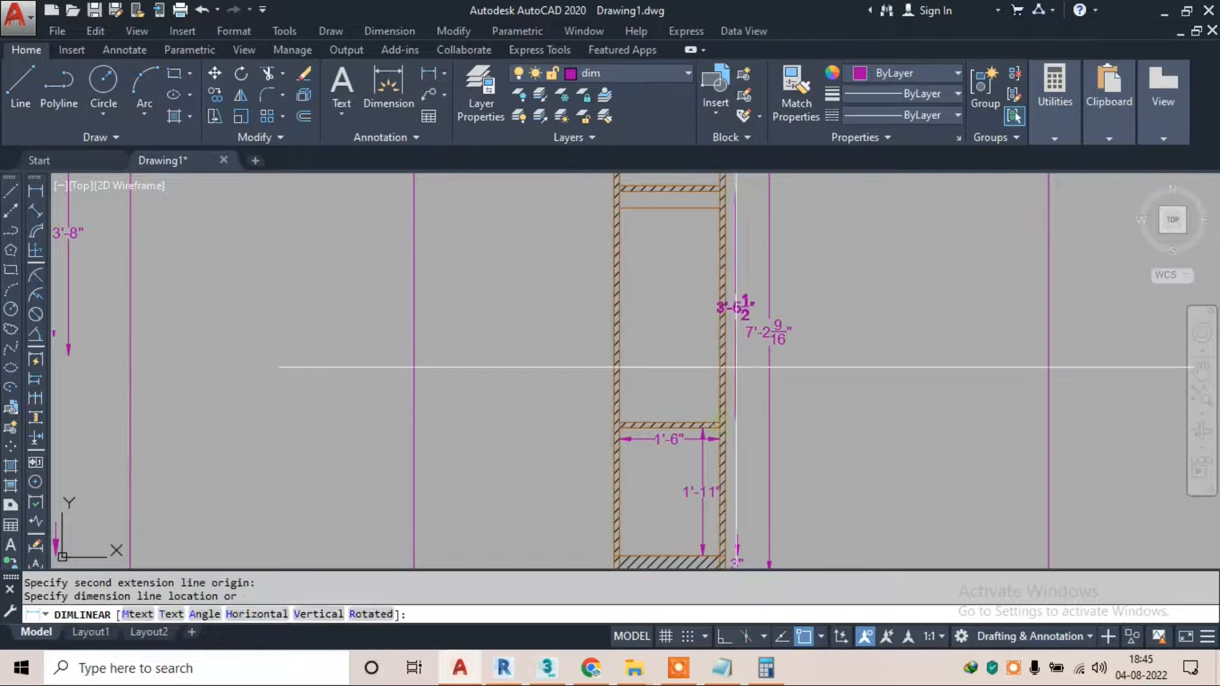
click(701, 349)
Dimension the clear height of the second compartment from the top, between the two upper shelves
middle_drag(659, 205, 634, 314)
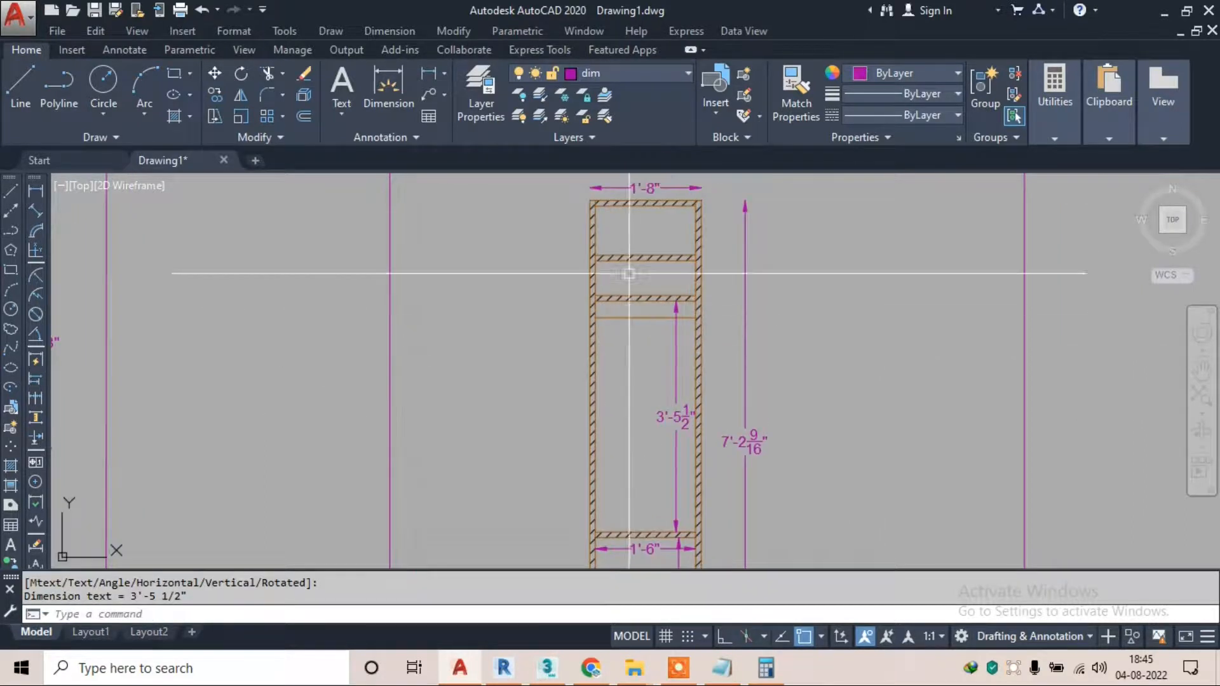
scroll(653, 211, up, 4)
key(Escape)
key(space)
click(749, 362)
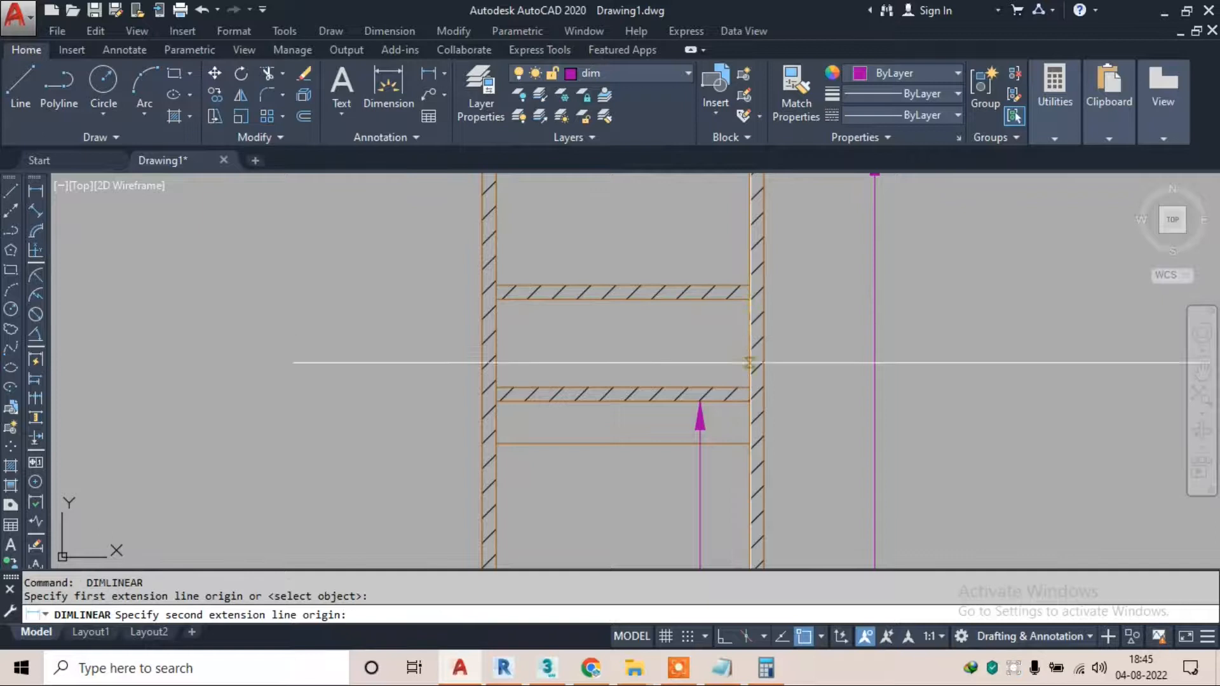
click(748, 381)
click(695, 374)
Dimension the clear height of the section's topmost compartment
middle_drag(662, 259, 638, 391)
key(Escape)
key(space)
click(722, 294)
click(725, 417)
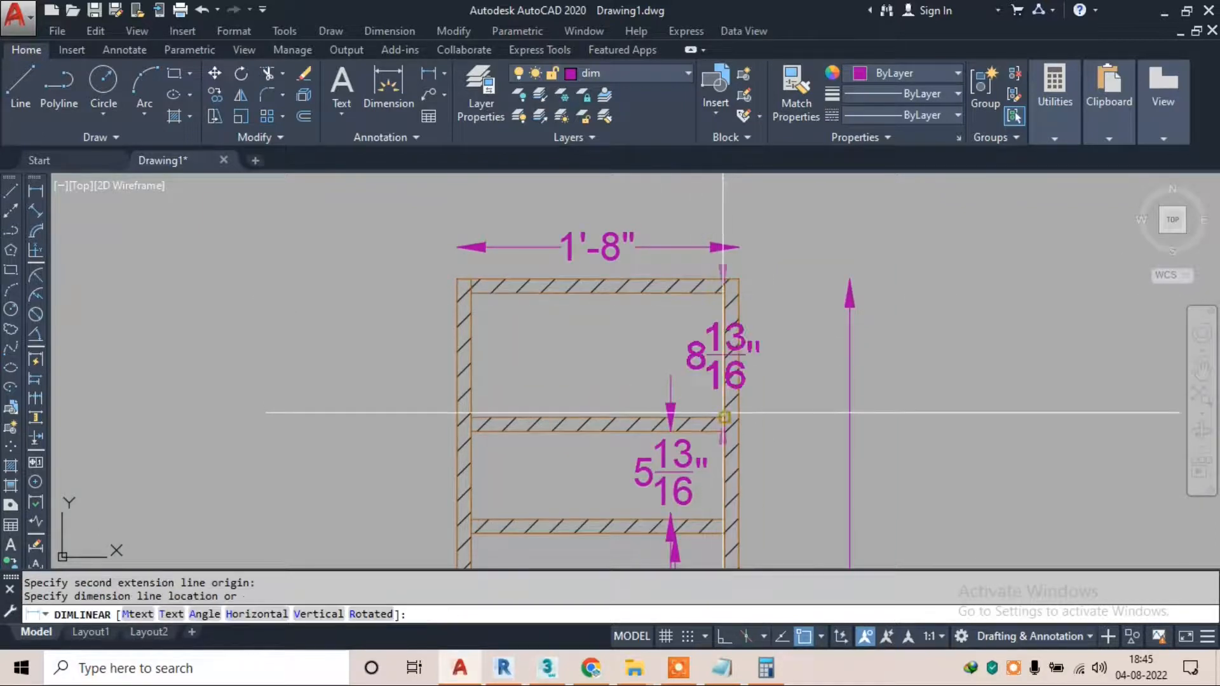
click(670, 356)
Erase the long stray horizontal line running beneath the reference photo and through the elevation sheets
scroll(669, 293, down, 8)
scroll(274, 272, up, 2)
click(268, 289)
click(227, 311)
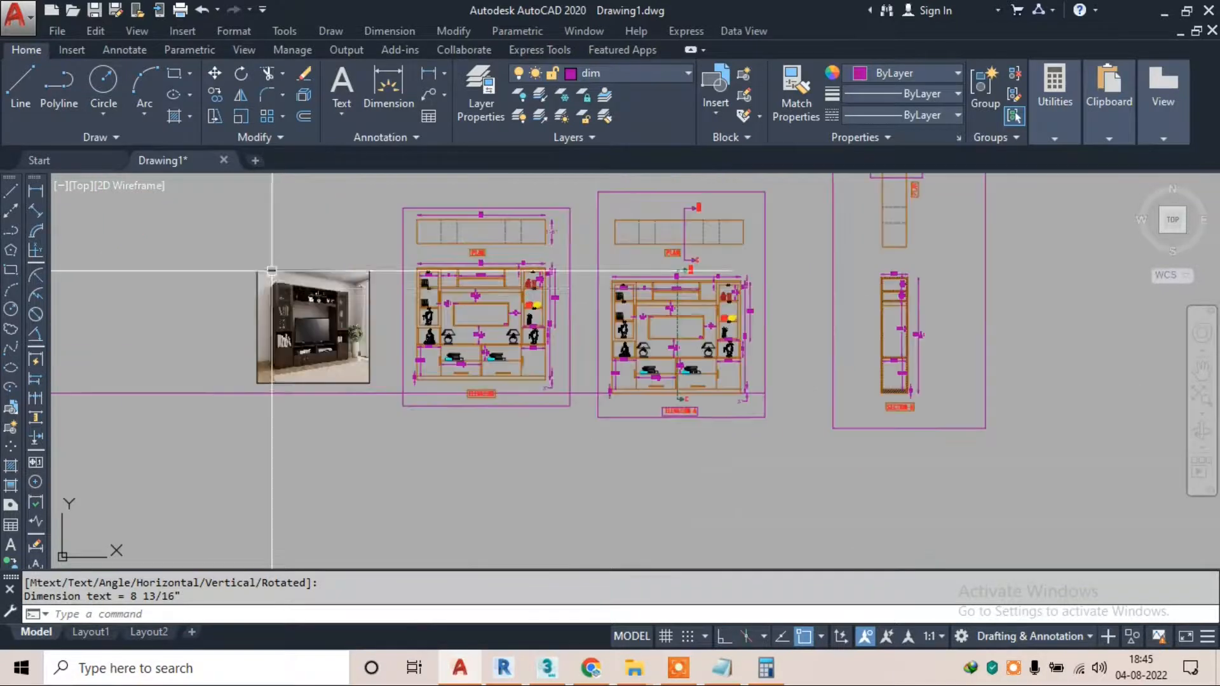
key(Escape)
click(170, 375)
click(160, 395)
text(e)
key(space)
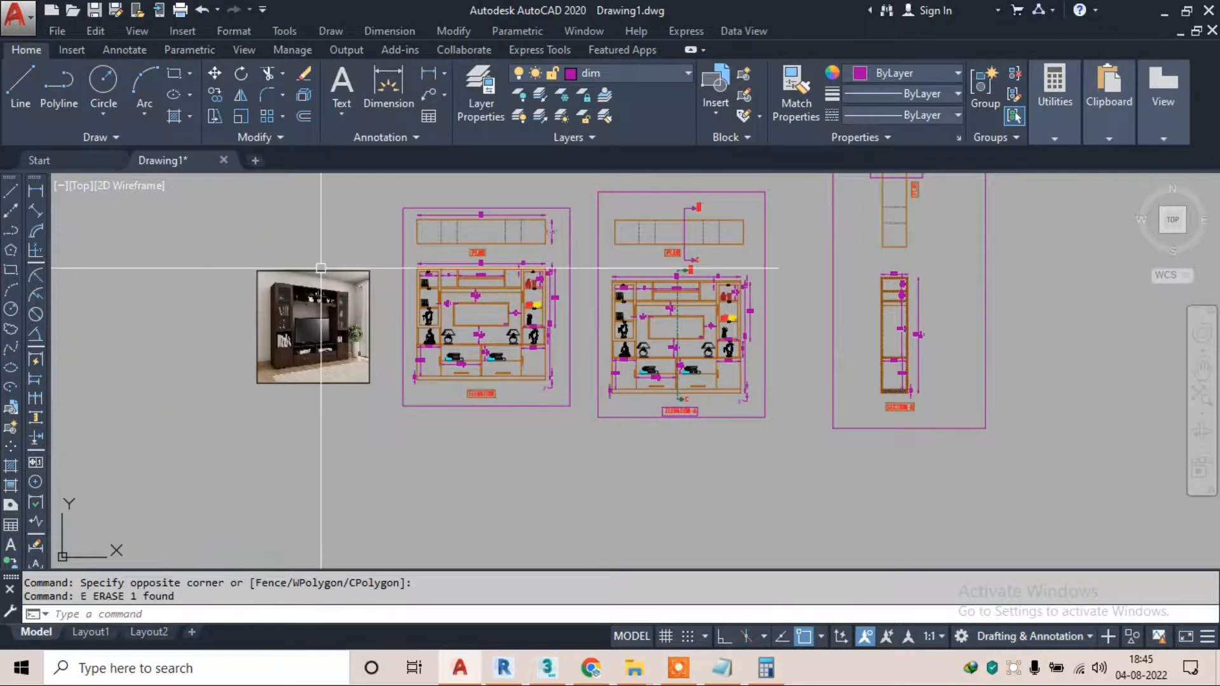
Move the TV unit reference photo next to the right side of the SECTION-B view
key(Escape)
click(324, 262)
click(260, 289)
text(m)
key(space)
click(331, 296)
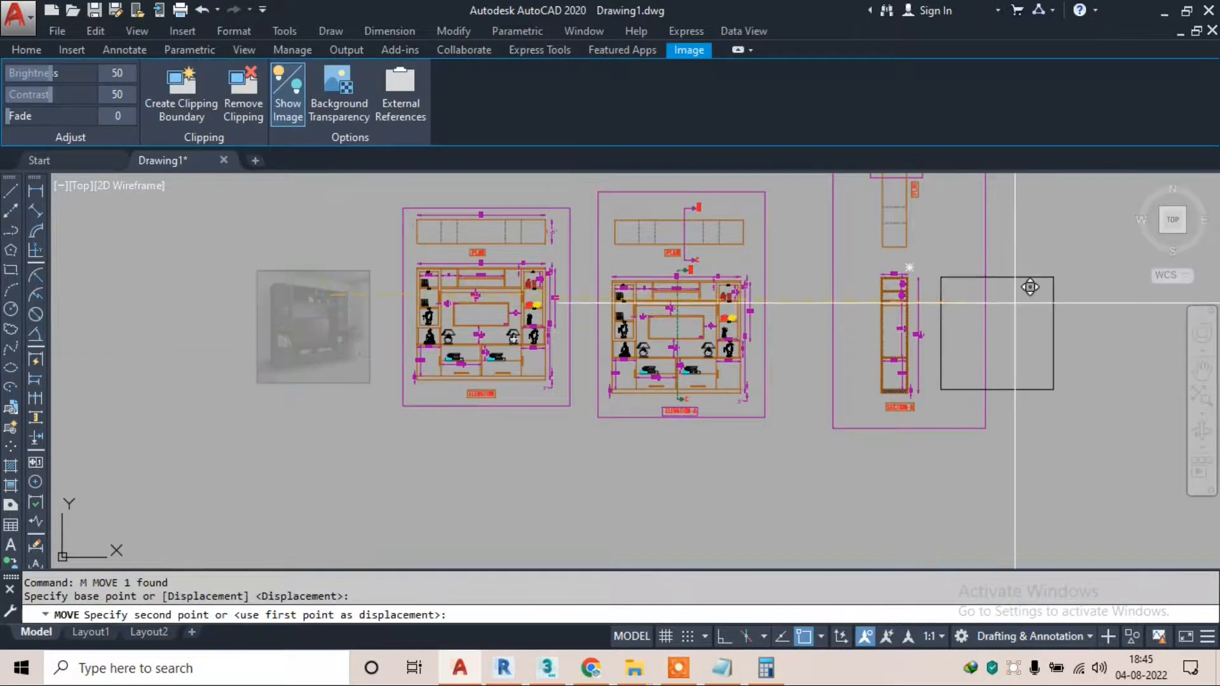
click(1008, 297)
Compare the section's upper shelves and lower cabinet with the TV unit in the reference photo
scroll(946, 291, up, 6)
scroll(946, 291, down, 2)
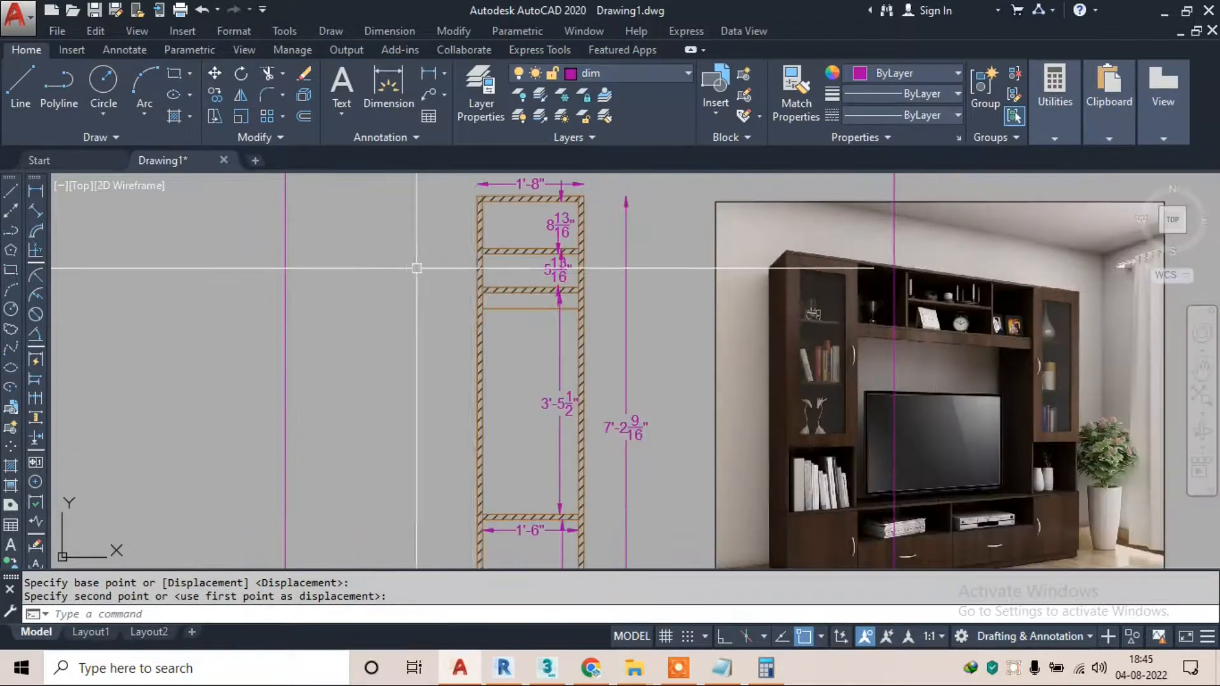
scroll(540, 278, up, 2)
middle_drag(986, 303, 859, 334)
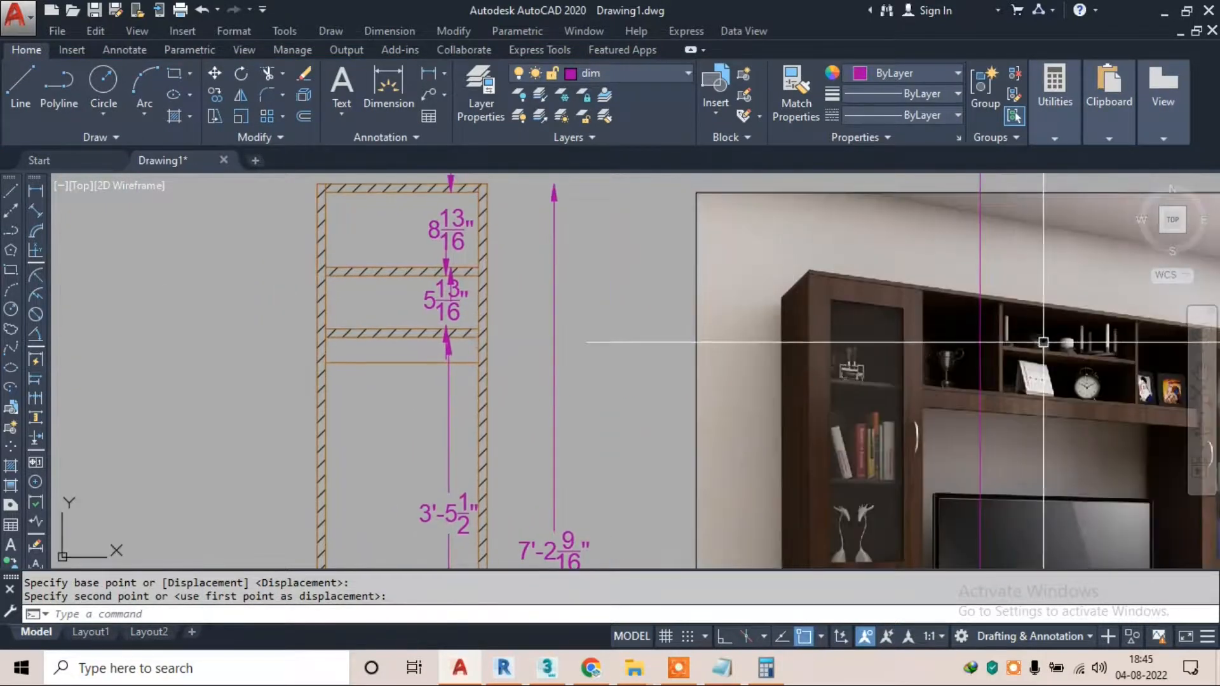
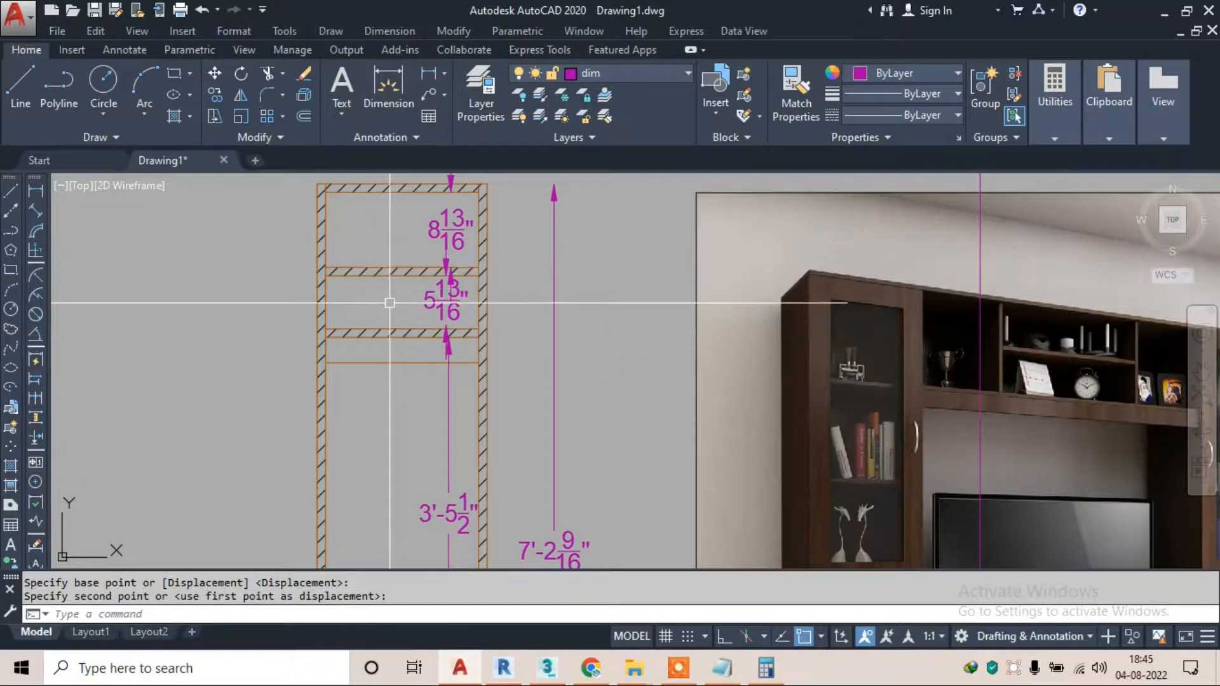
scroll(423, 273, down, 2)
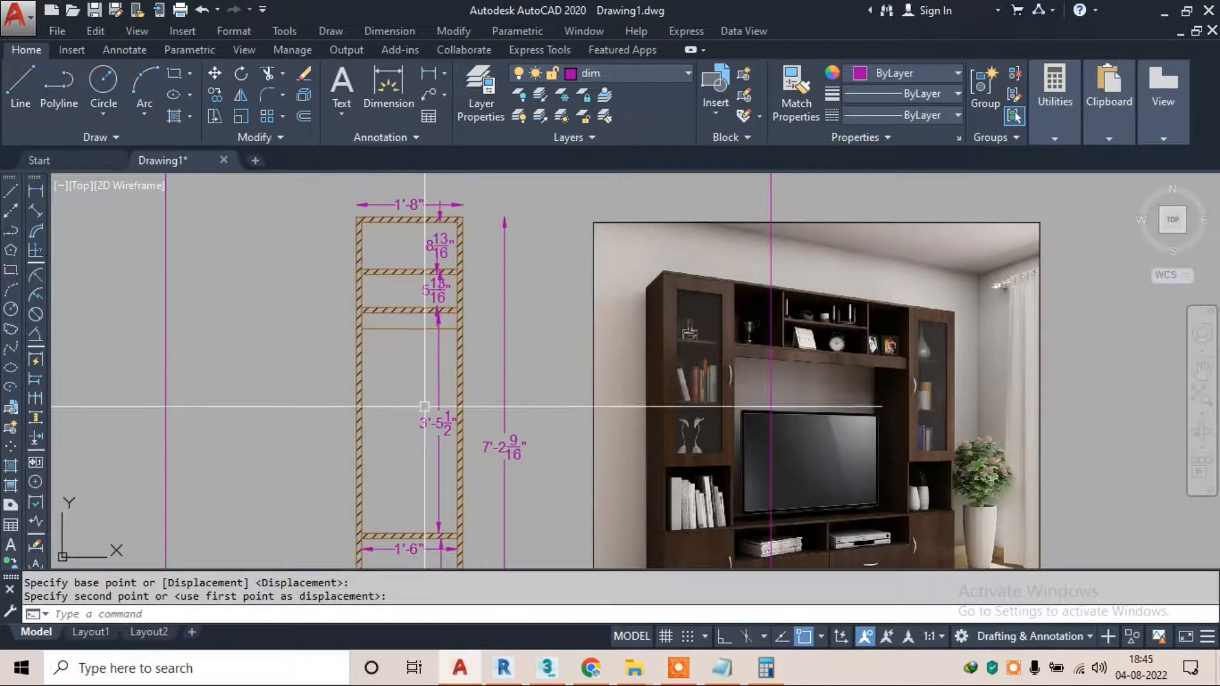
scroll(425, 417, down, 3)
scroll(468, 390, up, 3)
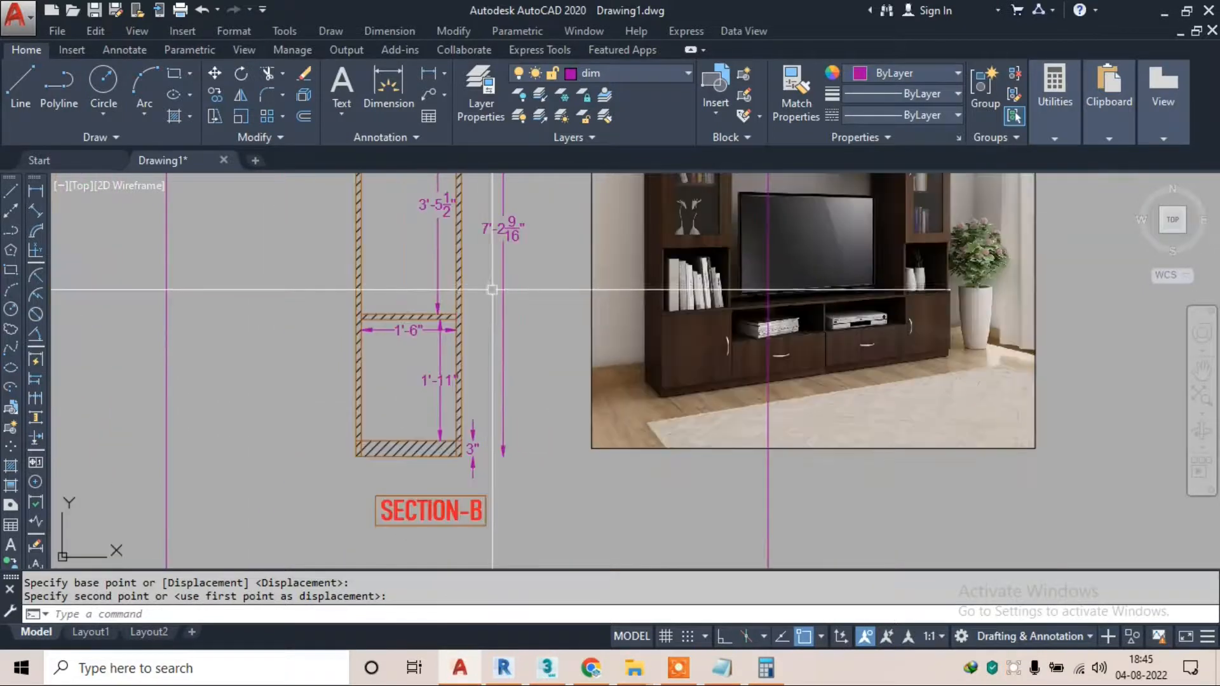
scroll(800, 302, up, 2)
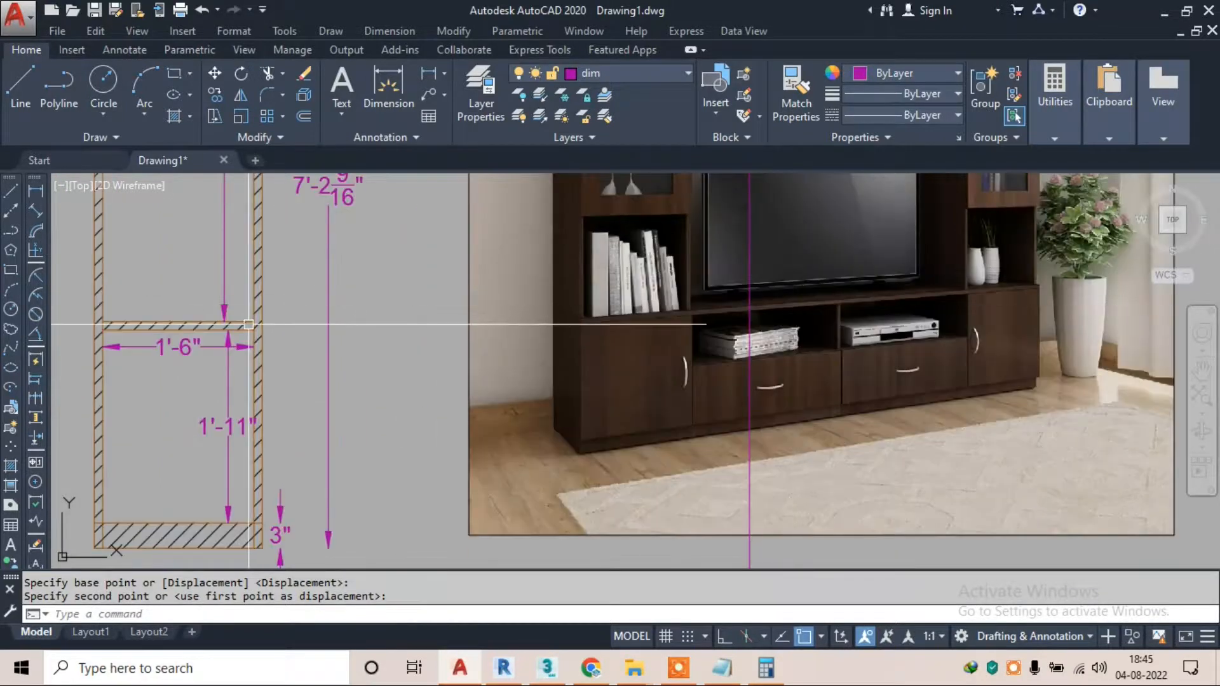
middle_drag(273, 324, 495, 310)
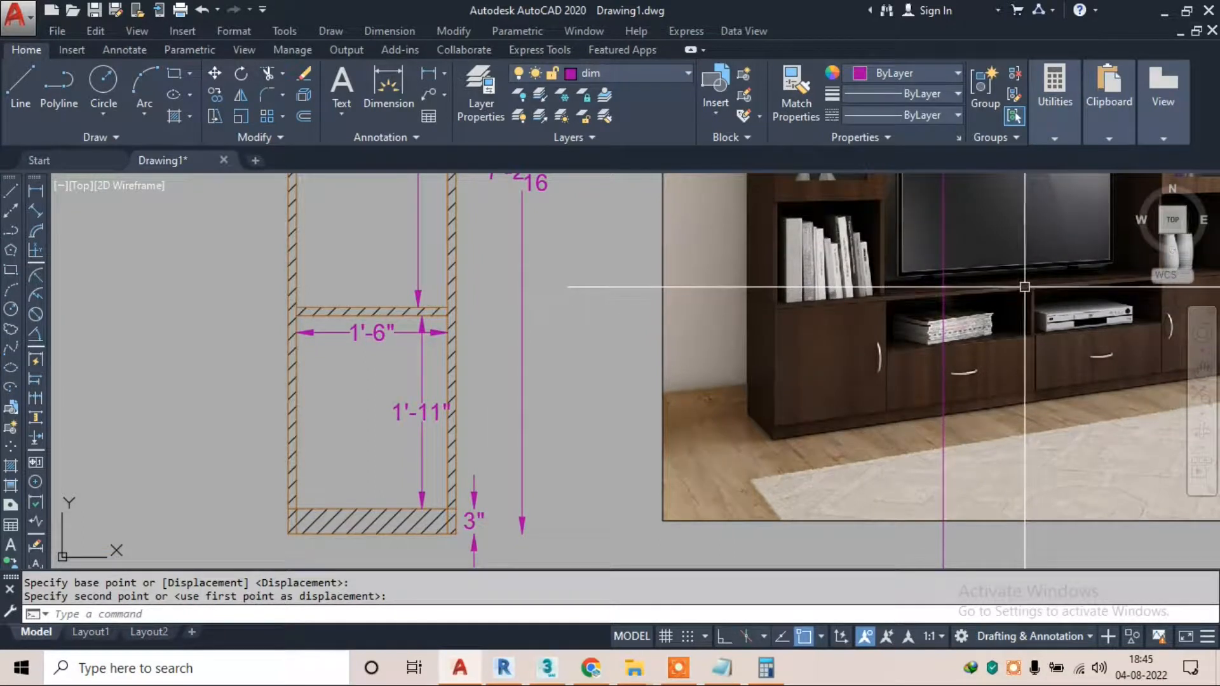
Draw a vertical line through the middle of the lowest compartment, from the shelf's underside to the top of the skirting
text(l)
key(Return)
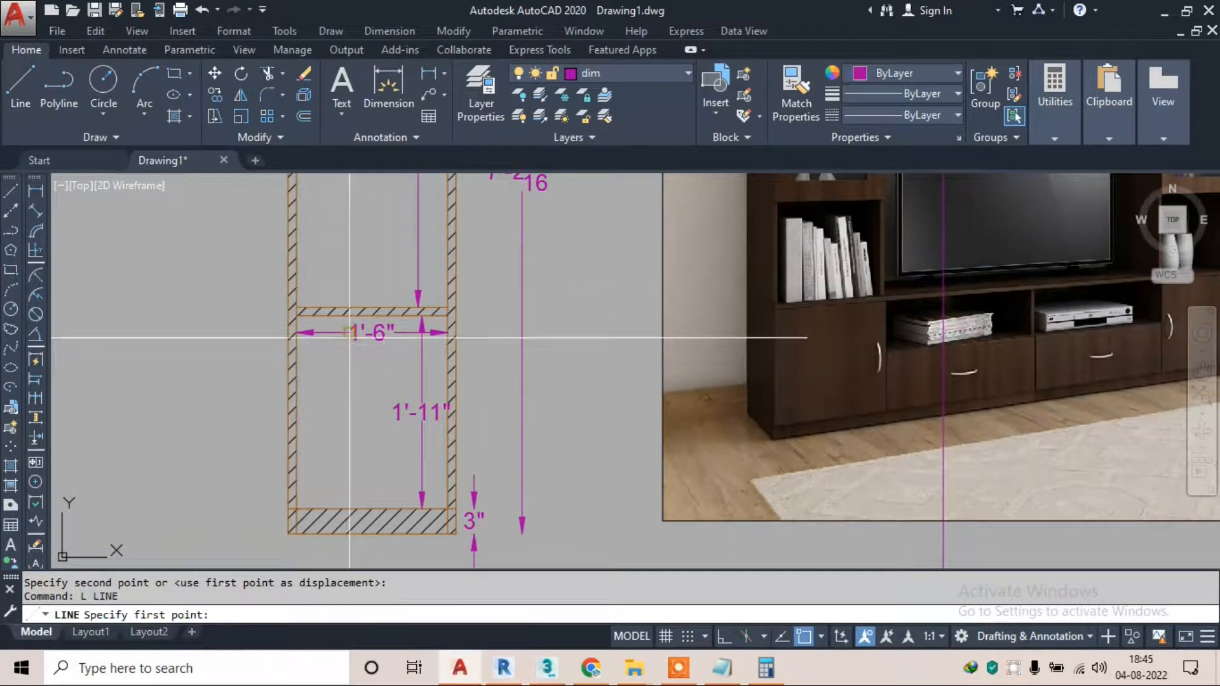
click(377, 318)
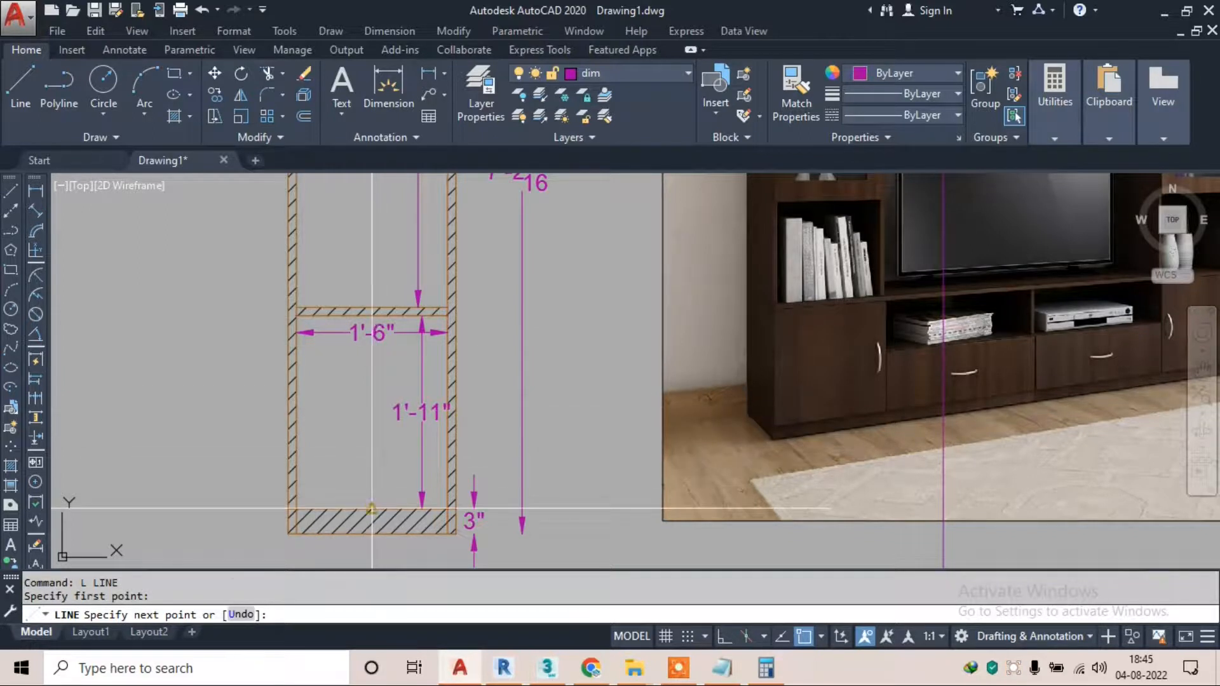
click(372, 508)
key(Escape)
Match the vertical divider line and the 1'-6" dimension in the lowest compartment to the shelf line's properties
scroll(1042, 300, up, 3)
scroll(1041, 294, down, 5)
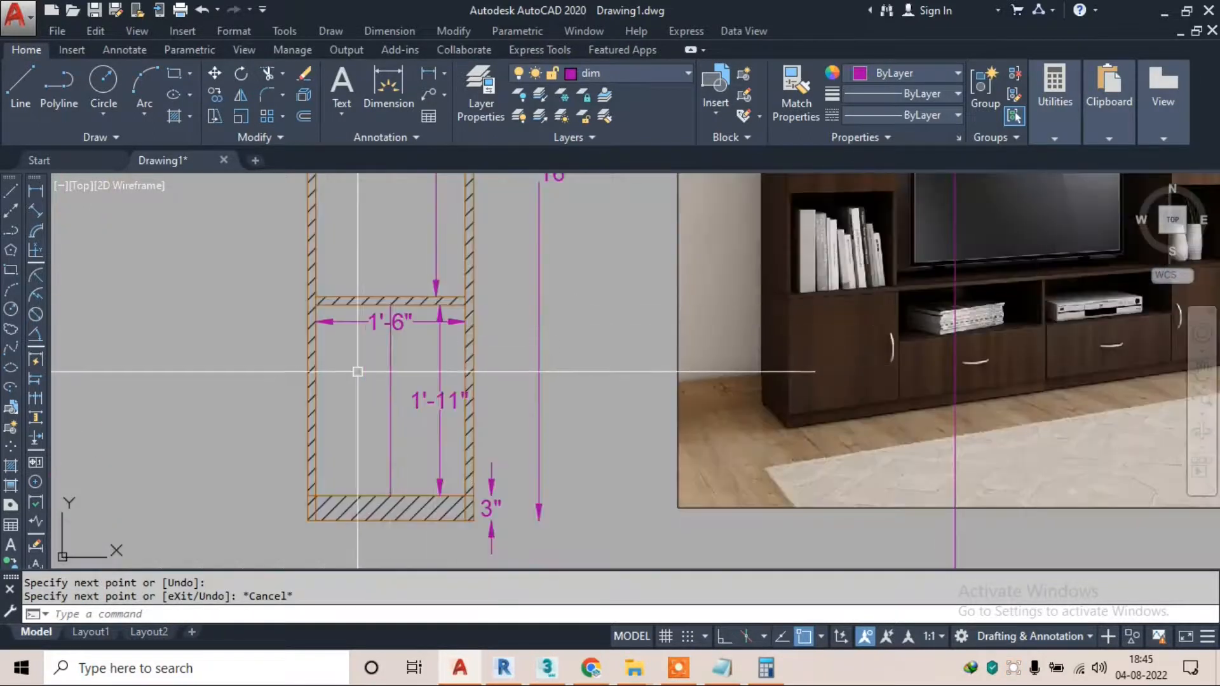
scroll(376, 369, up, 3)
key(Return)
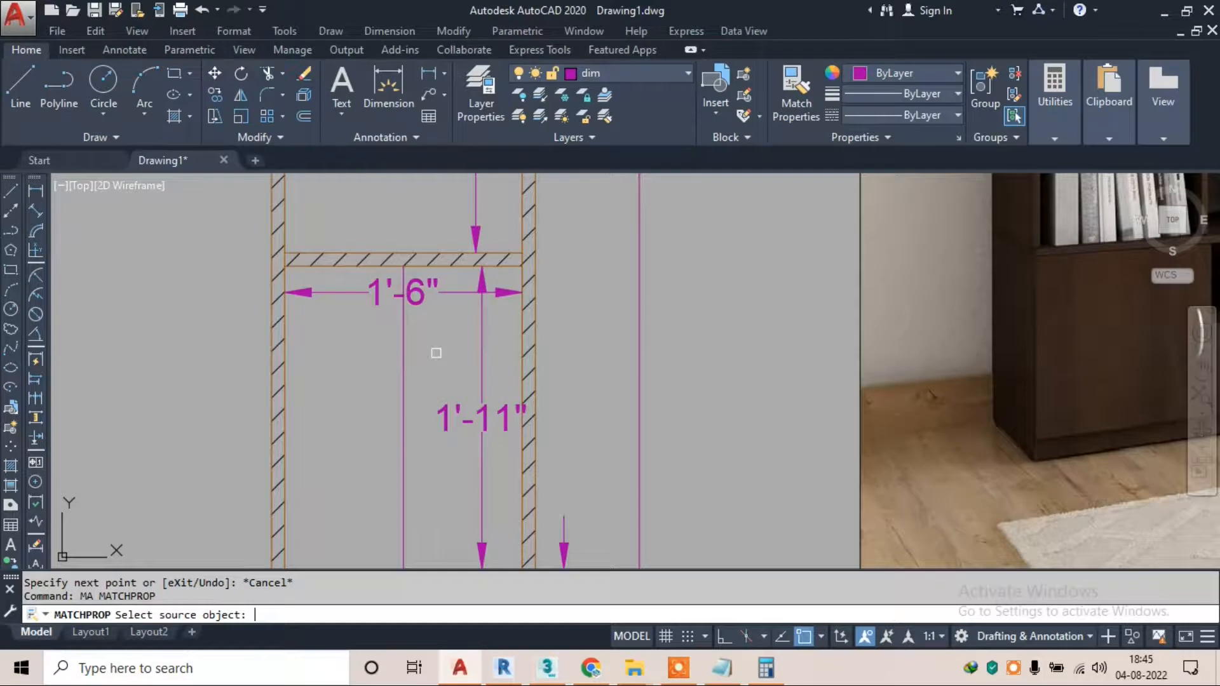
click(406, 252)
click(427, 300)
click(389, 350)
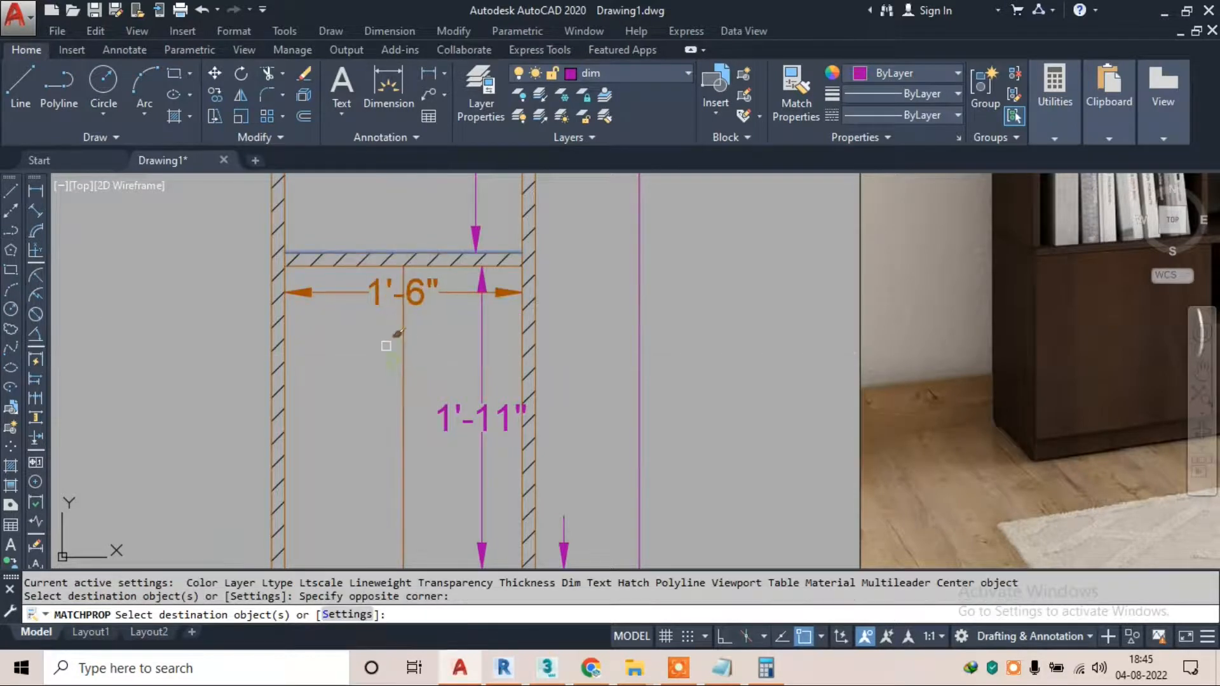
scroll(382, 349, down, 4)
key(Escape)
Match the 1'-6" dimension back to the magenta properties of the 1'-11" dimension
scroll(374, 352, up, 2)
key(Escape)
key(Escape)
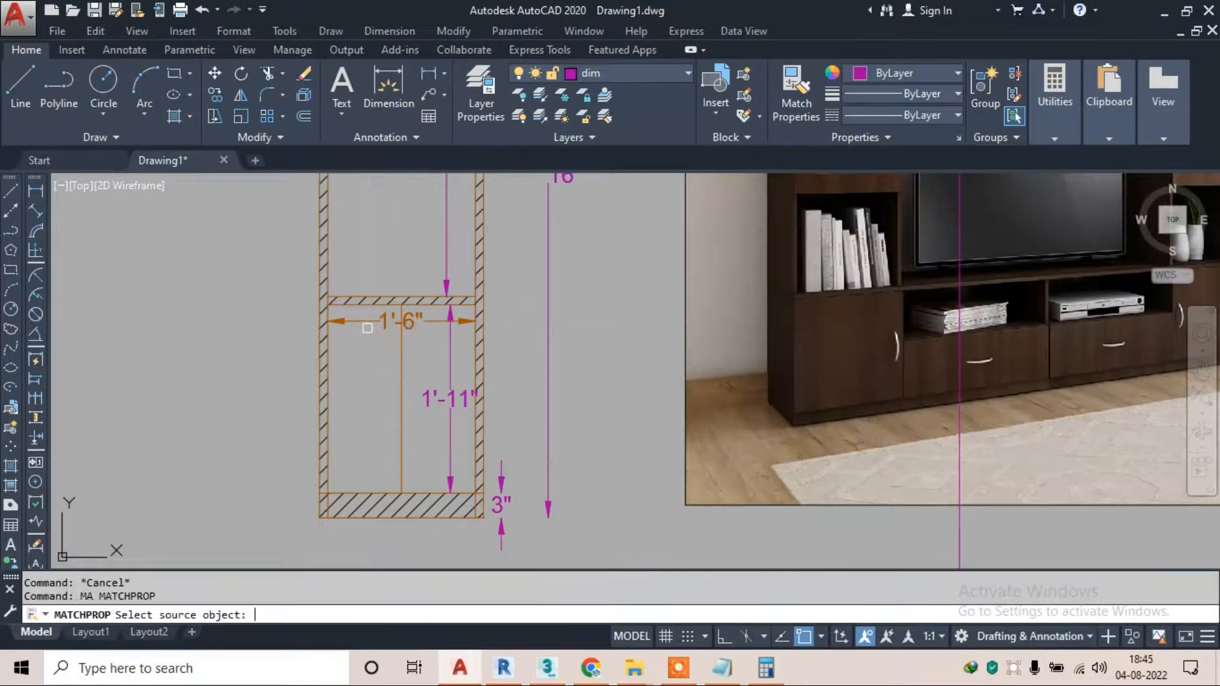
click(465, 398)
key(Escape)
scroll(369, 328, down, 4)
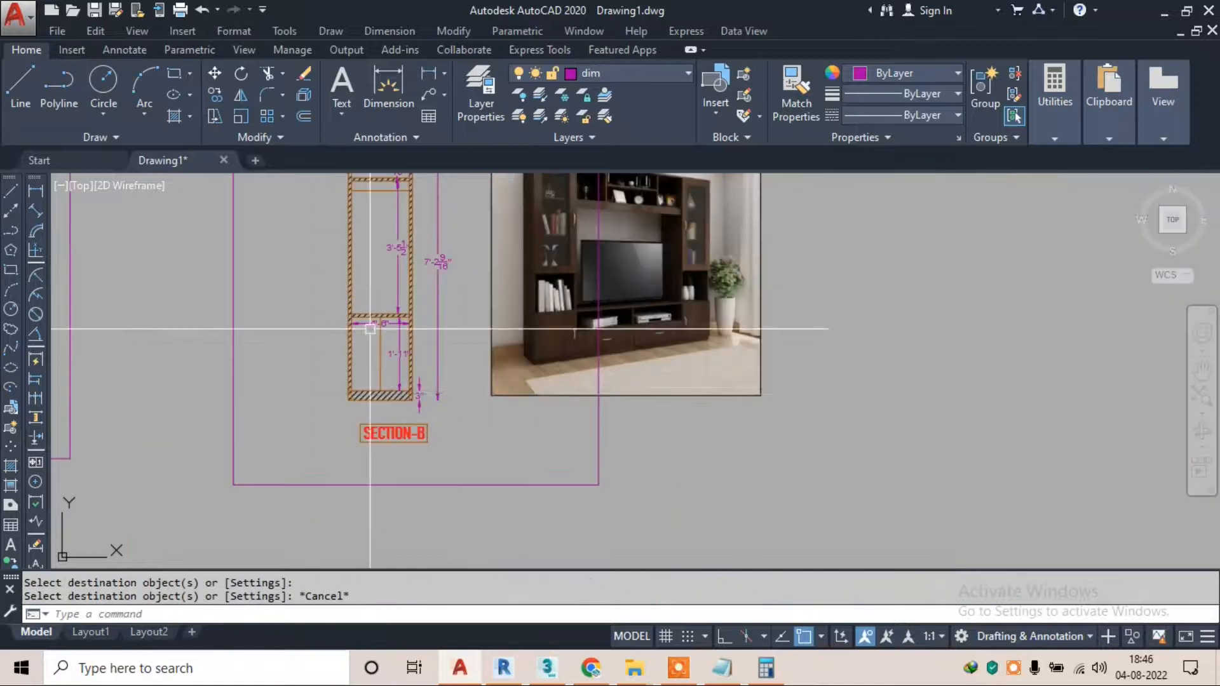
Compare the skirting at the cabinet's base in the reference photo with the 3" skirting band in the section
scroll(542, 322, up, 2)
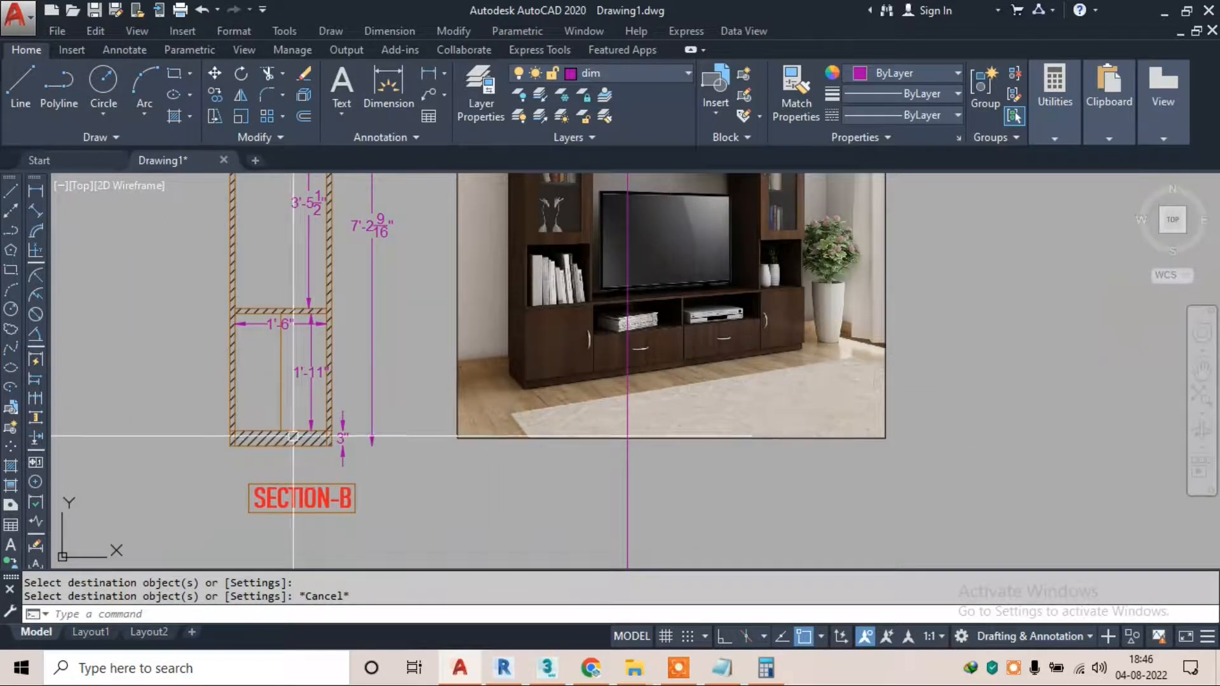
scroll(293, 435, up, 2)
scroll(297, 436, down, 2)
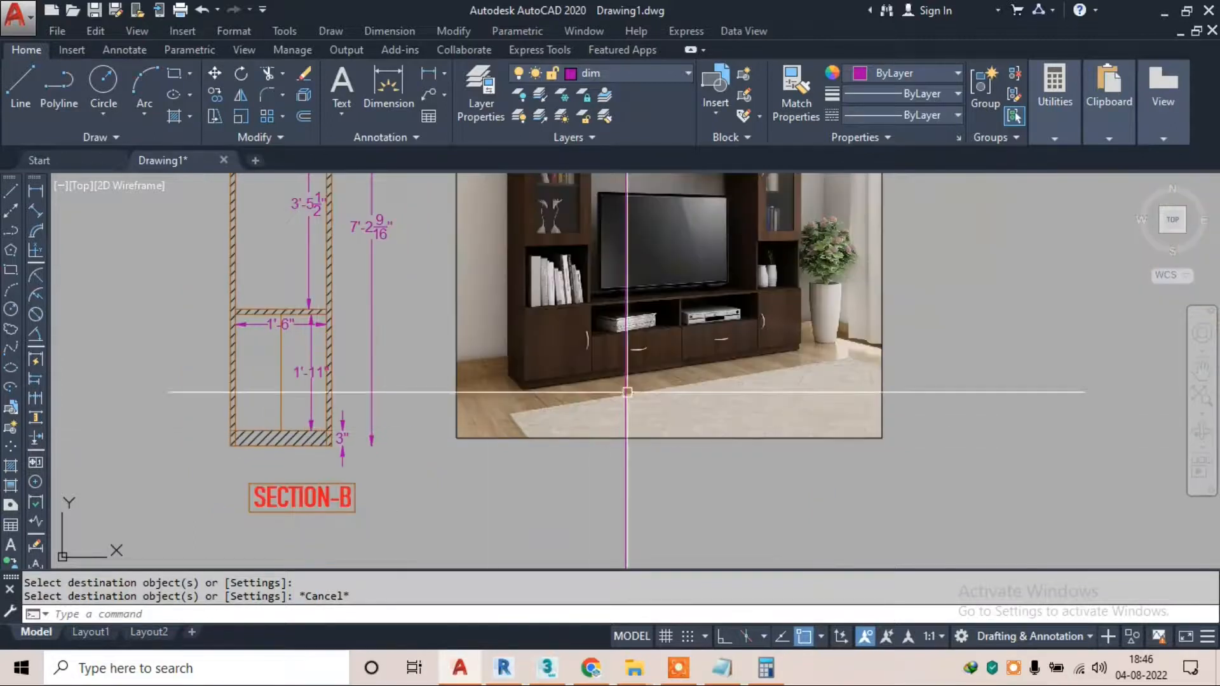
scroll(656, 349, up, 4)
scroll(194, 389, up, 2)
scroll(194, 390, up, 2)
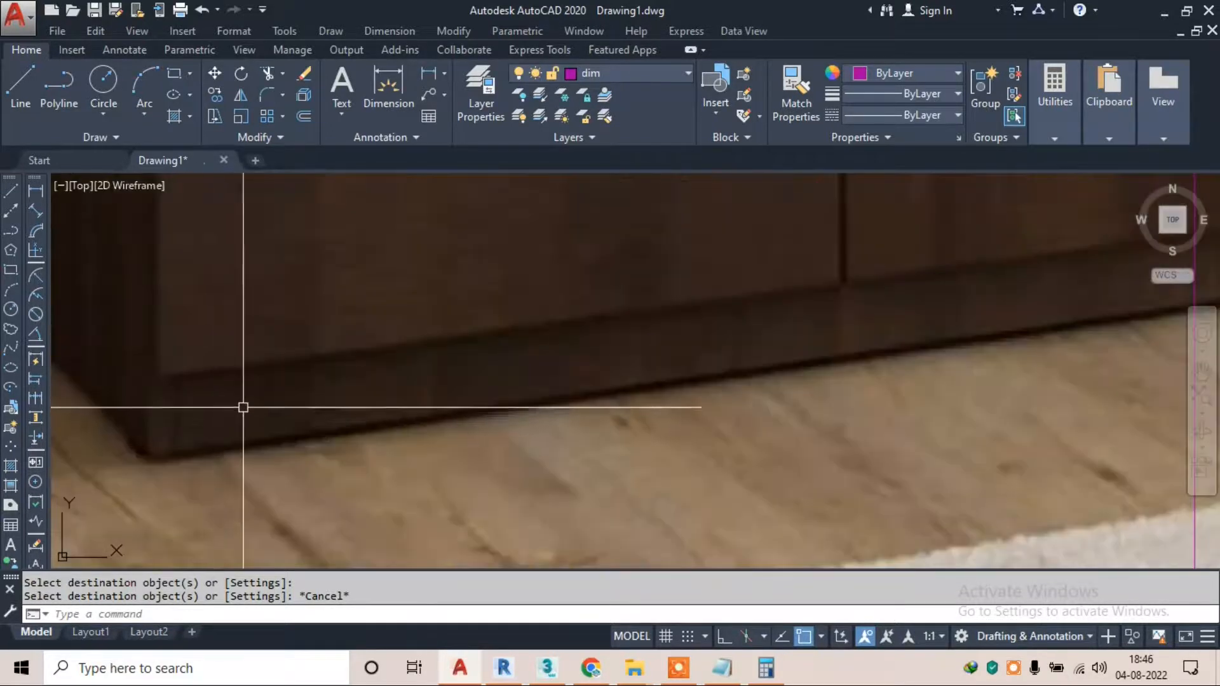
scroll(220, 408, down, 4)
middle_drag(221, 408, 591, 362)
scroll(260, 434, up, 2)
middle_drag(305, 432, 498, 364)
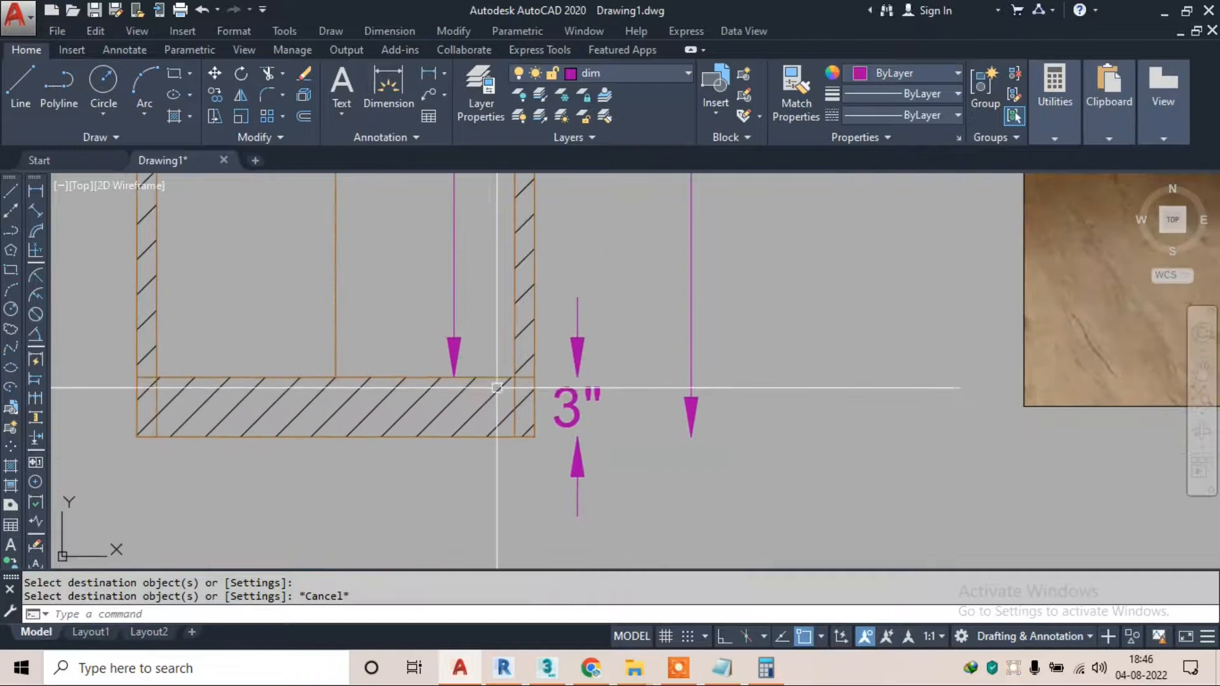
Try erasing the hatch from the 3" skirting band at the base of SECTION-B
click(461, 385)
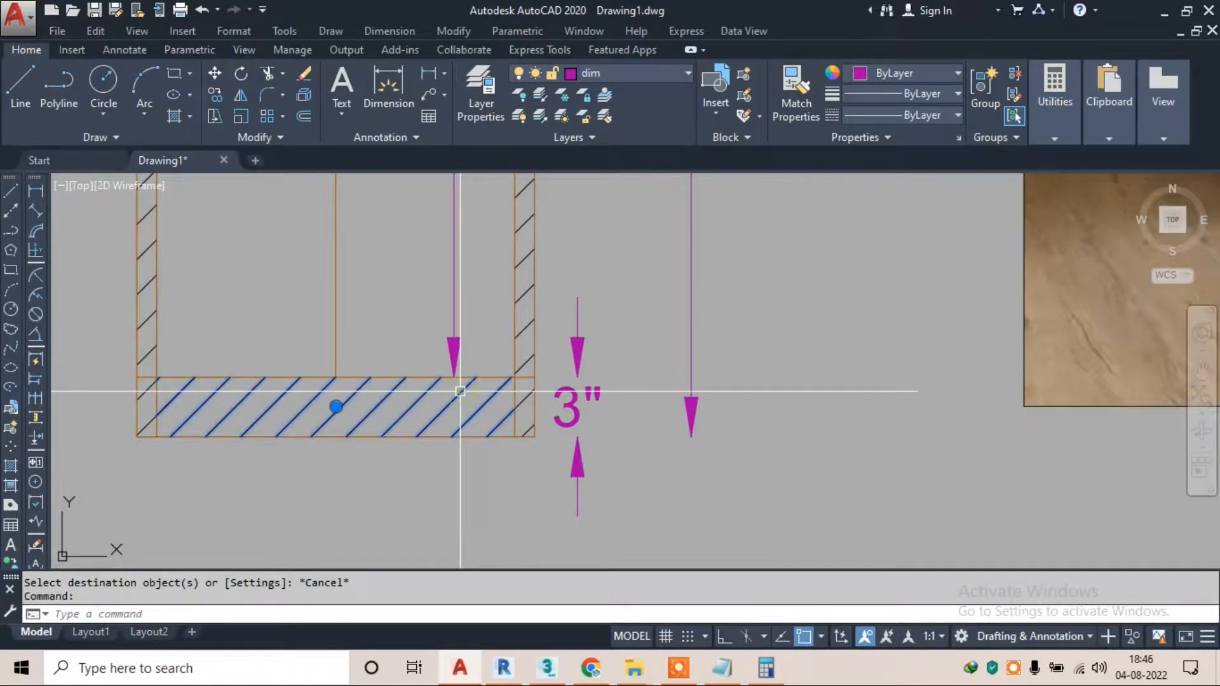
text(e)
key(Return)
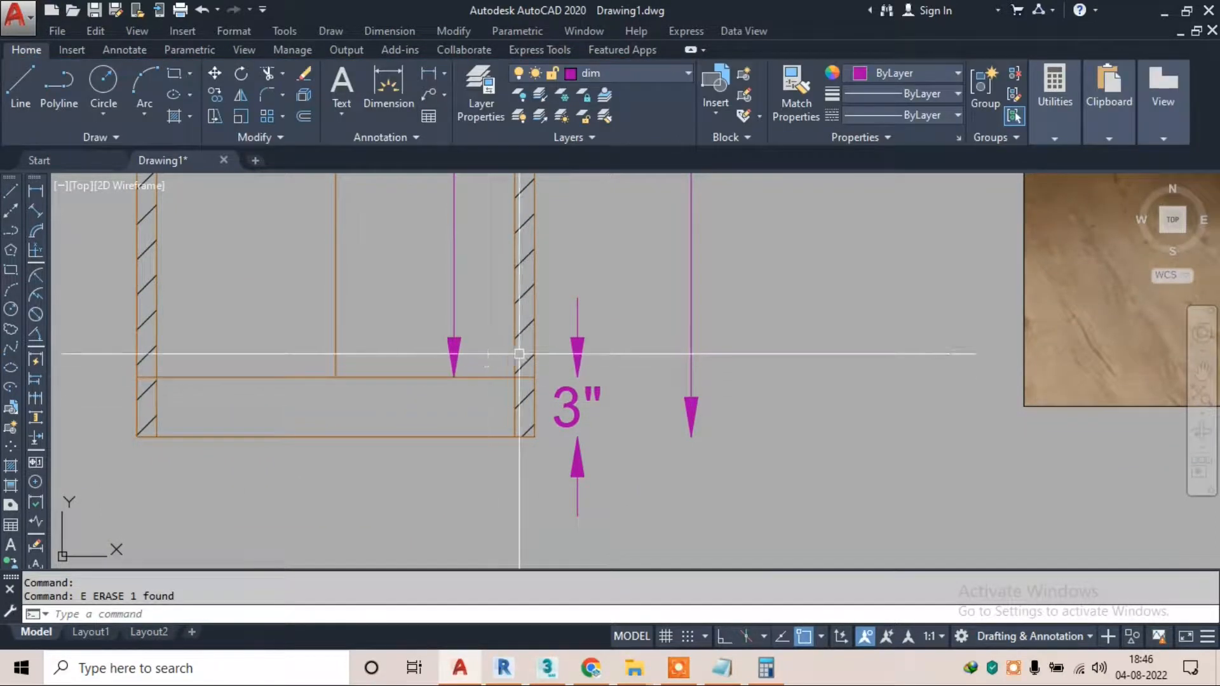
key(ctrl+z)
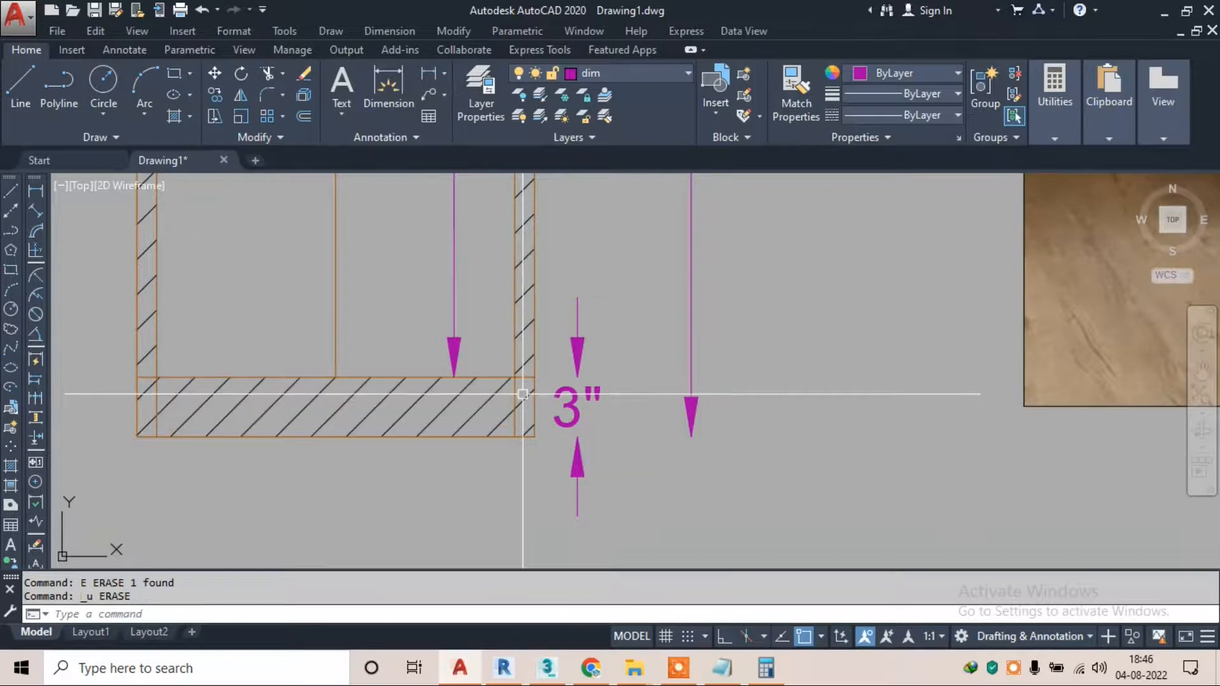
scroll(522, 395, down, 4)
scroll(741, 327, up, 6)
scroll(541, 341, down, 4)
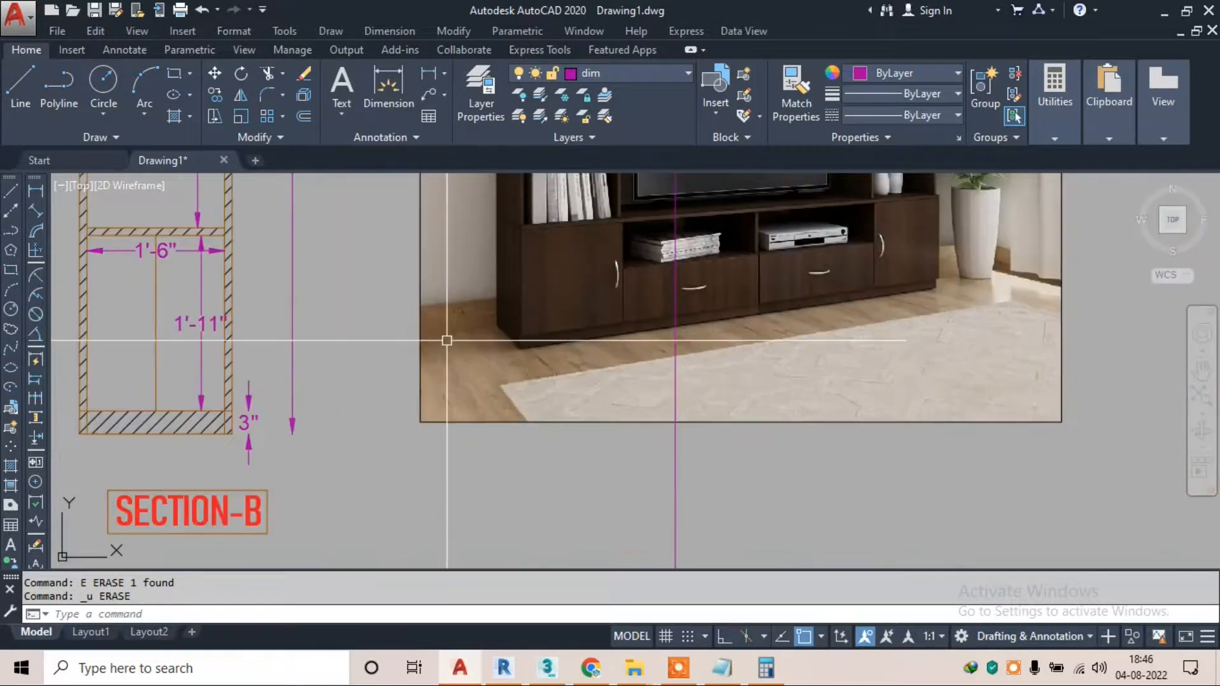
Sketch a stepped skirting profile with lines between SECTION-B and the reference photo
middle_drag(298, 386, 655, 354)
scroll(655, 353, up, 2)
text(l)
key(Return)
click(735, 235)
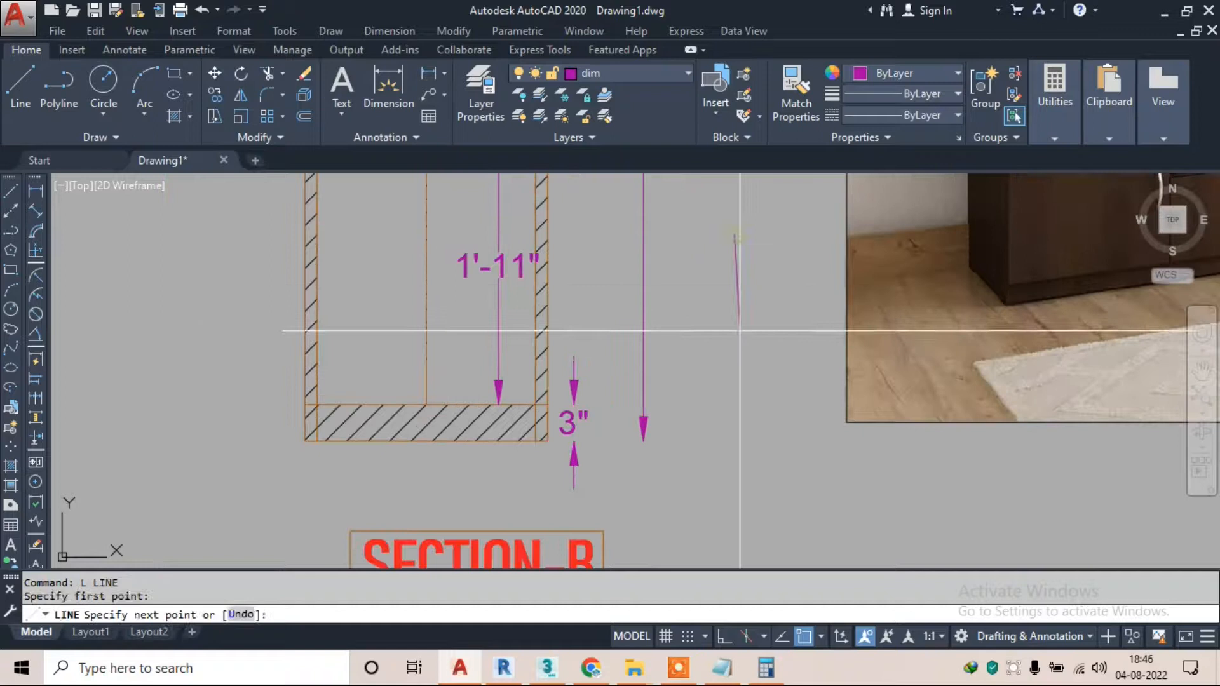
click(725, 634)
click(734, 360)
click(706, 362)
click(706, 379)
click(644, 372)
key(Escape)
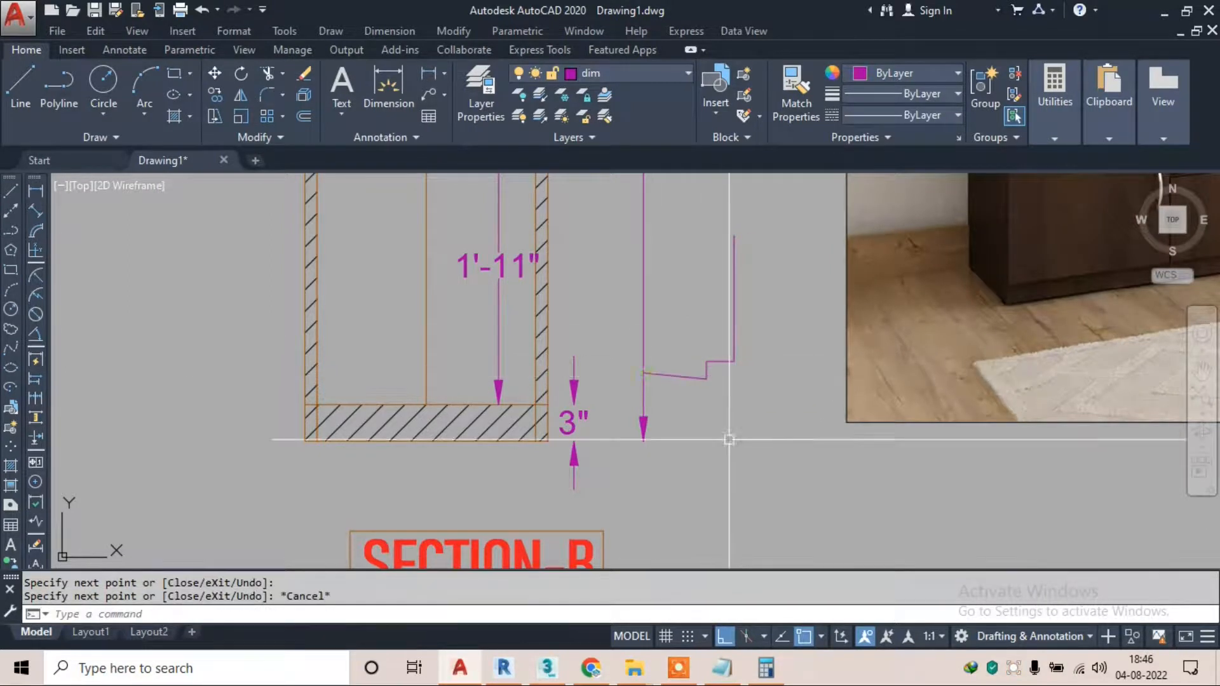
Erase the stepped profile lines sketched beside SECTION-B
text(e)
key(Return)
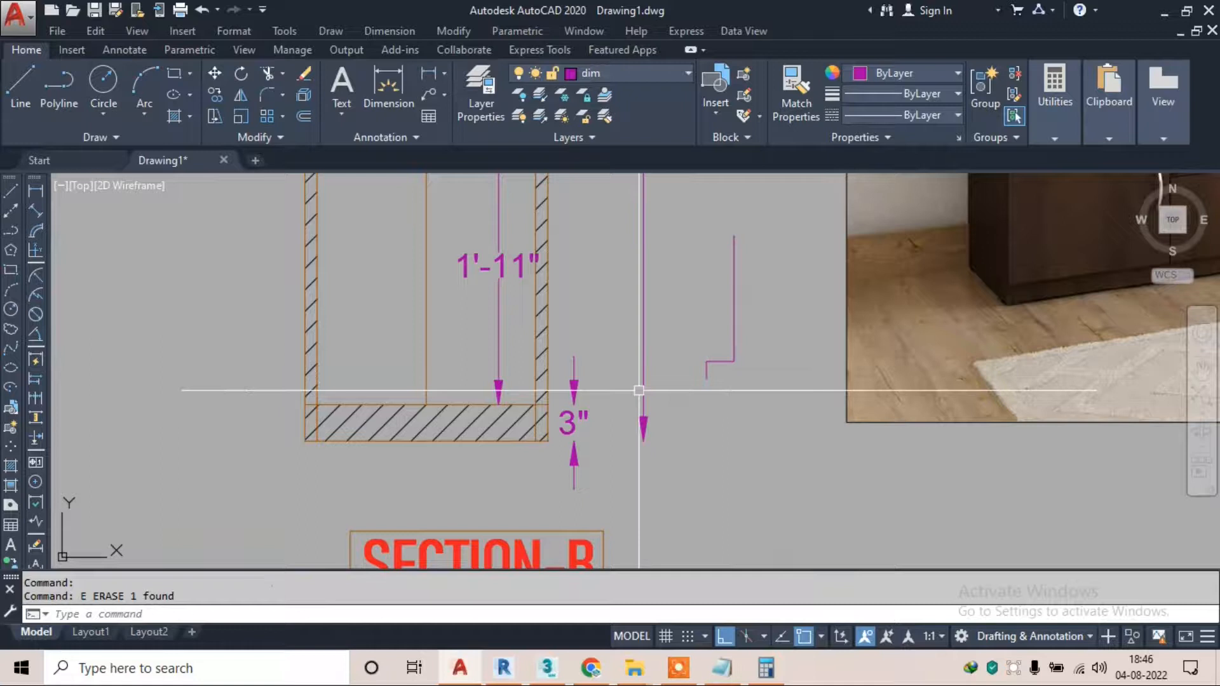
click(741, 286)
click(680, 402)
text(e)
key(Return)
scroll(913, 335, up, 5)
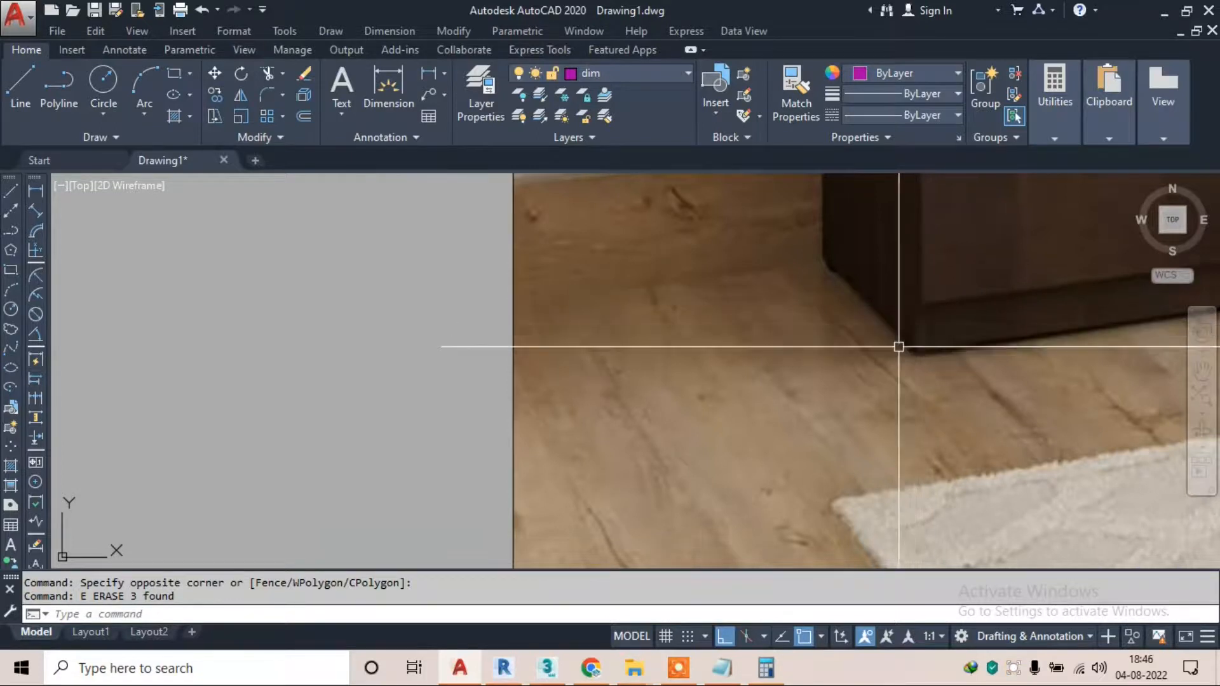
Move the TV unit reference photo to the far left of the plan and elevation sheets
scroll(910, 337, down, 8)
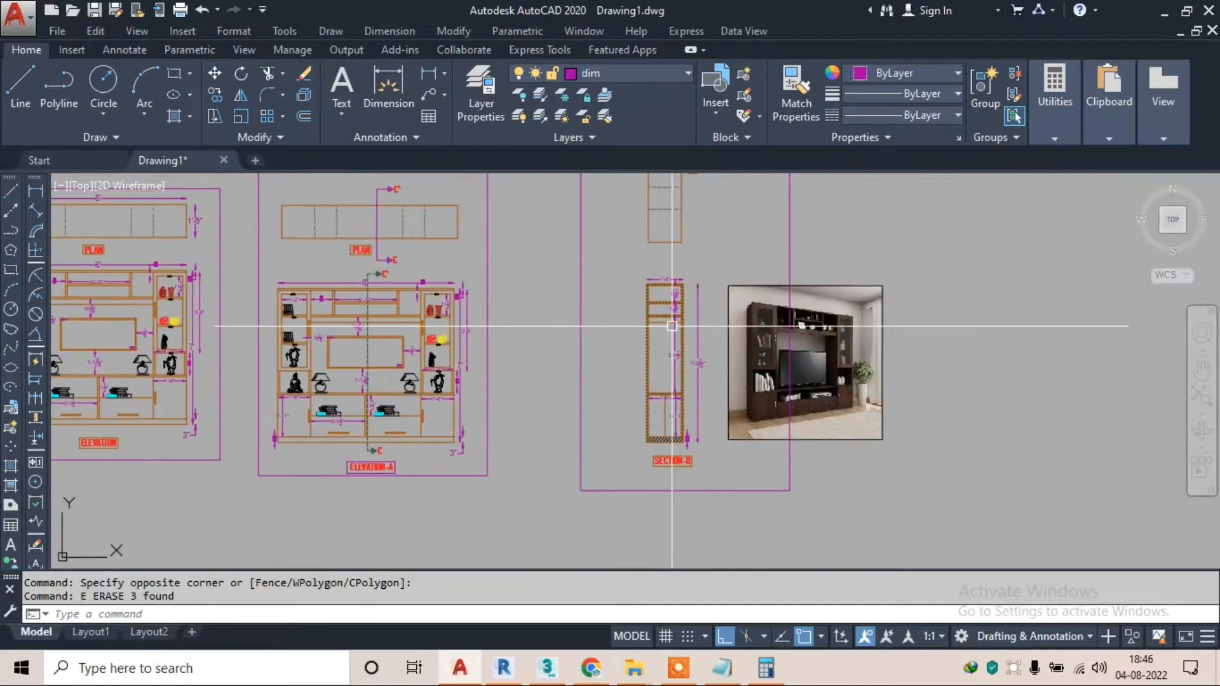
click(903, 336)
click(861, 306)
text(m)
key(Return)
click(848, 316)
scroll(366, 274, down, 4)
middle_drag(366, 273, 587, 314)
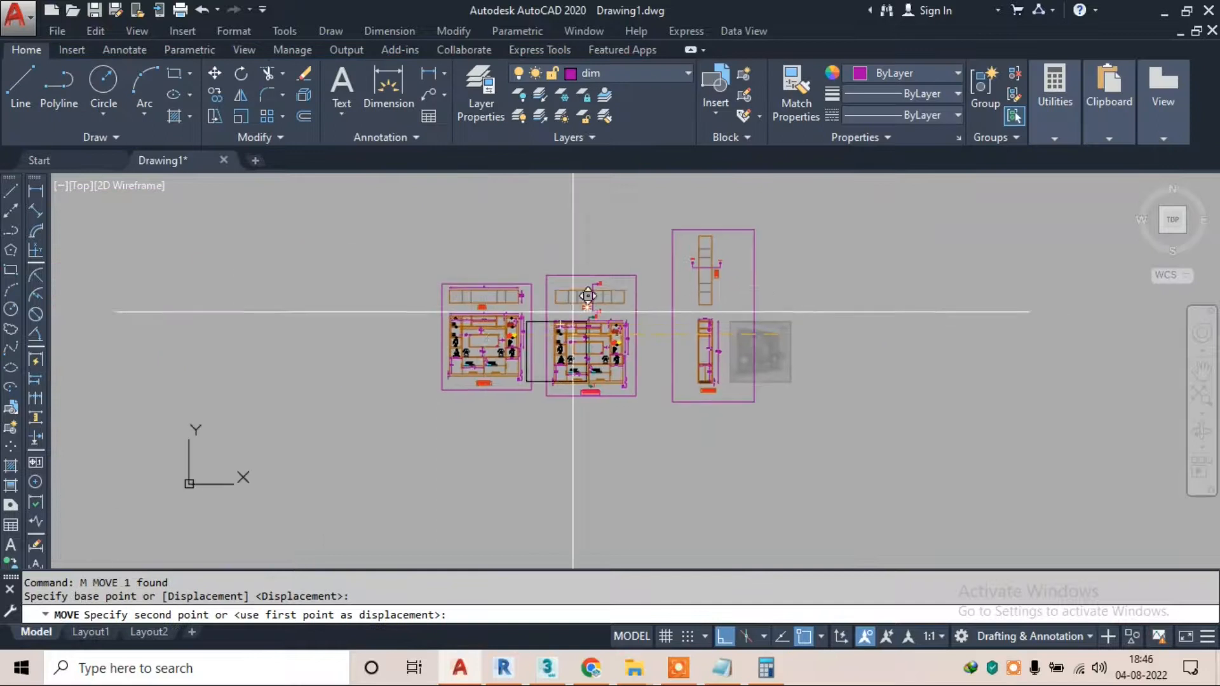
click(382, 302)
key(Escape)
scroll(716, 323, up, 4)
scroll(711, 304, down, 2)
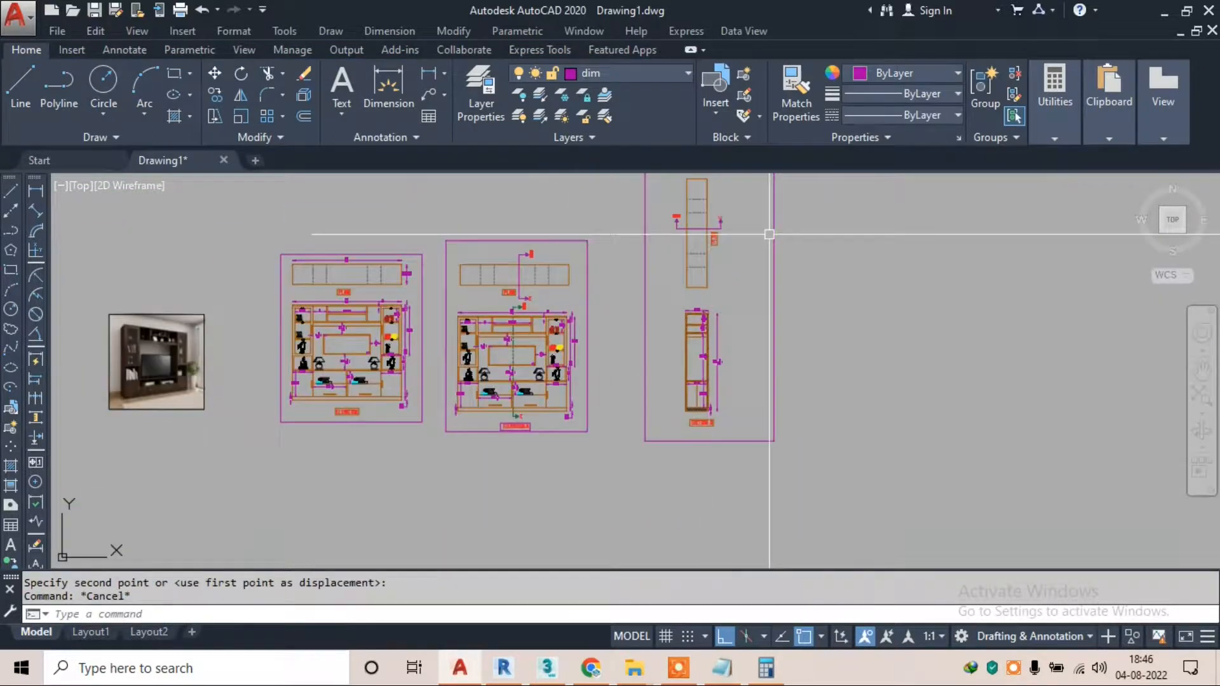
Copy the whole SECTION-B sheet, including its plan and border, horizontally to the right of the original
middle_drag(768, 243, 694, 295)
click(738, 205)
click(556, 511)
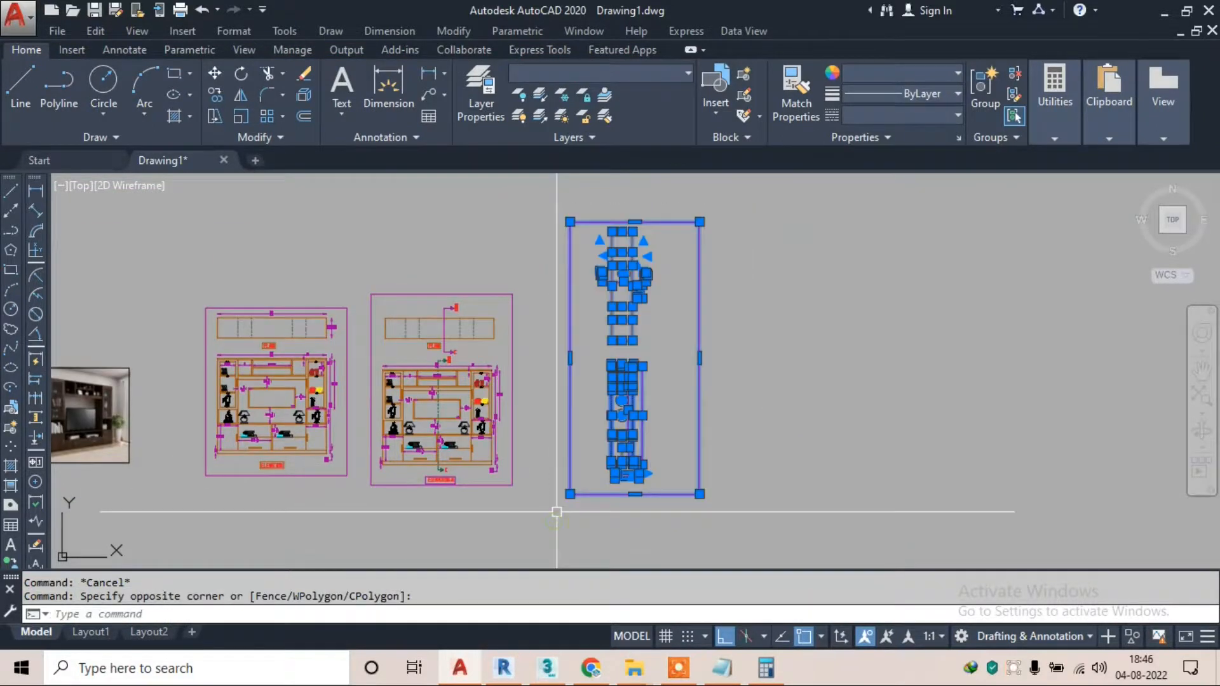
text(co)
key(Return)
click(628, 380)
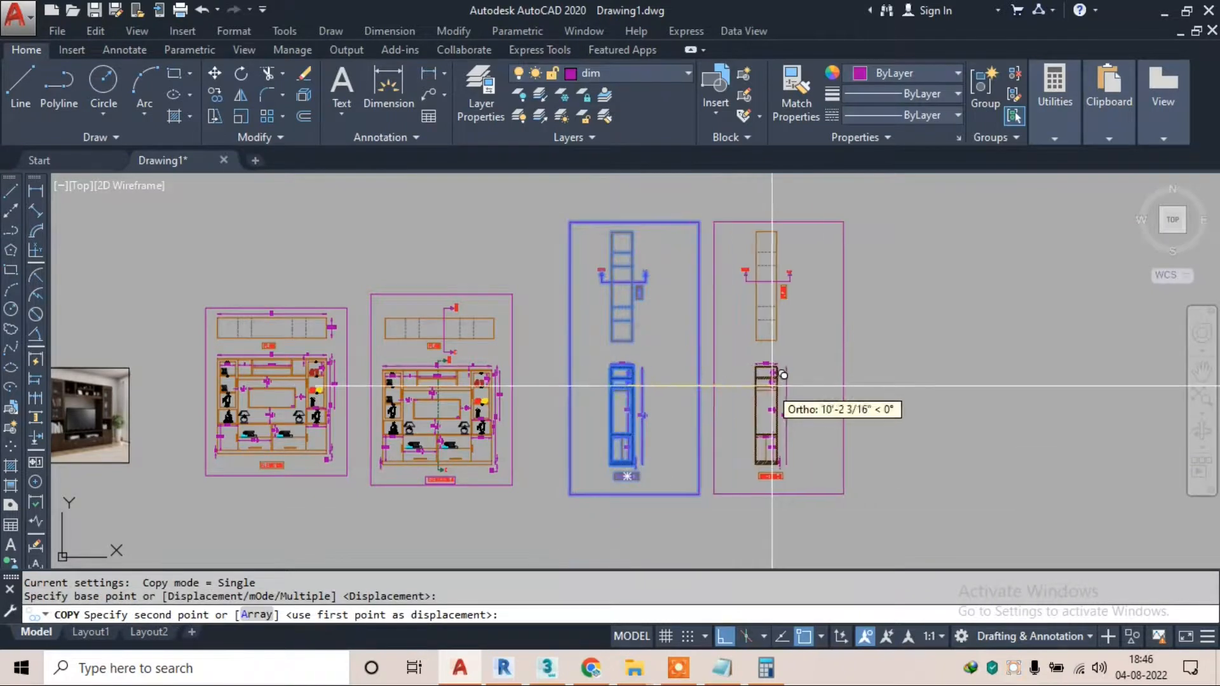
key(Escape)
Erase the C and C' labels, arrows and section cutting line from the copied sheet's plan
scroll(777, 355, up, 8)
click(854, 227)
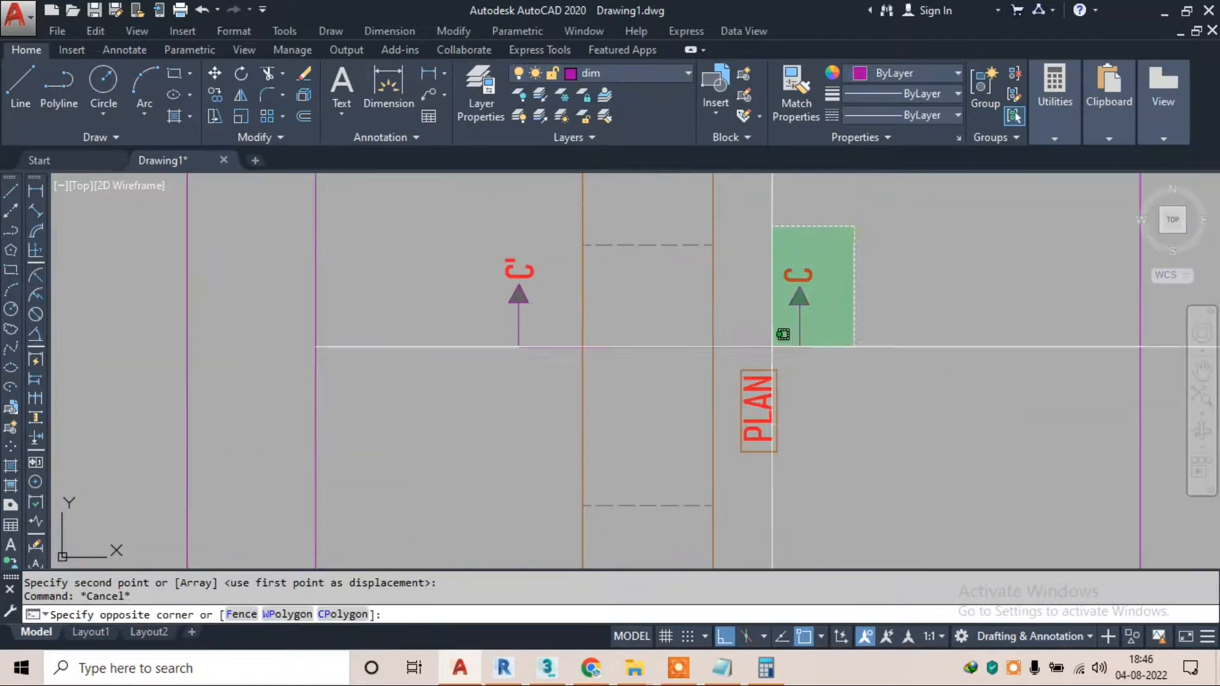
click(772, 338)
text(e)
click(526, 245)
click(433, 403)
text(e)
Erase the hatching from the top panel, shelves and side panels of the copied section
scroll(566, 264, down, 4)
middle_drag(584, 408, 594, 375)
scroll(605, 310, up, 10)
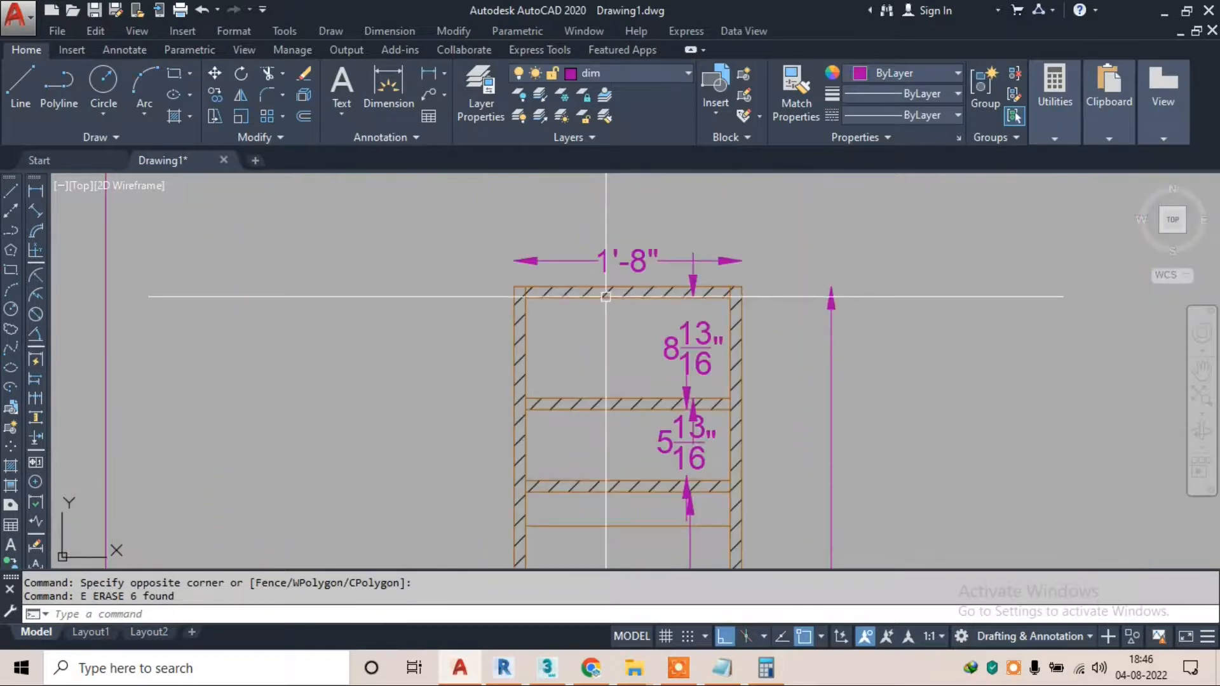
click(606, 286)
scroll(605, 286, down, 3)
text(e)
key(Return)
click(370, 288)
scroll(443, 235, down, 6)
text(e)
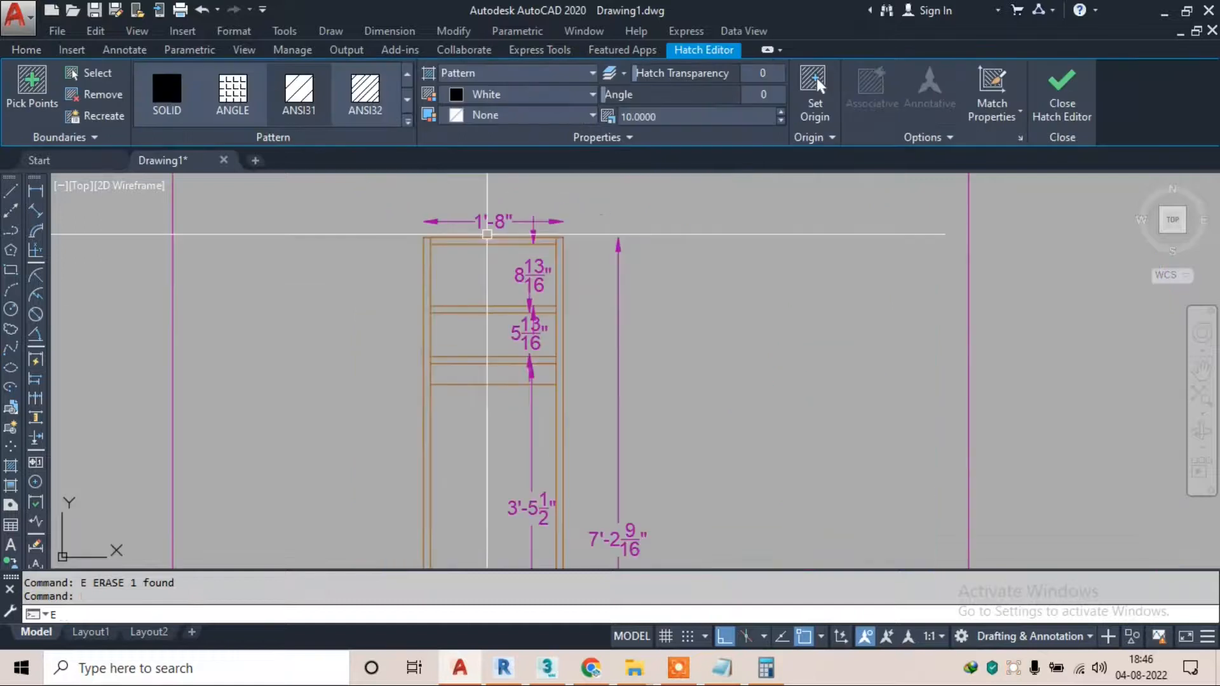
key(Return)
Erase the hatch in the 3" skirting band of the copied section
middle_drag(501, 493, 533, 269)
middle_drag(500, 459, 542, 299)
scroll(543, 318, up, 3)
scroll(559, 406, down, 5)
scroll(553, 346, up, 6)
click(507, 277)
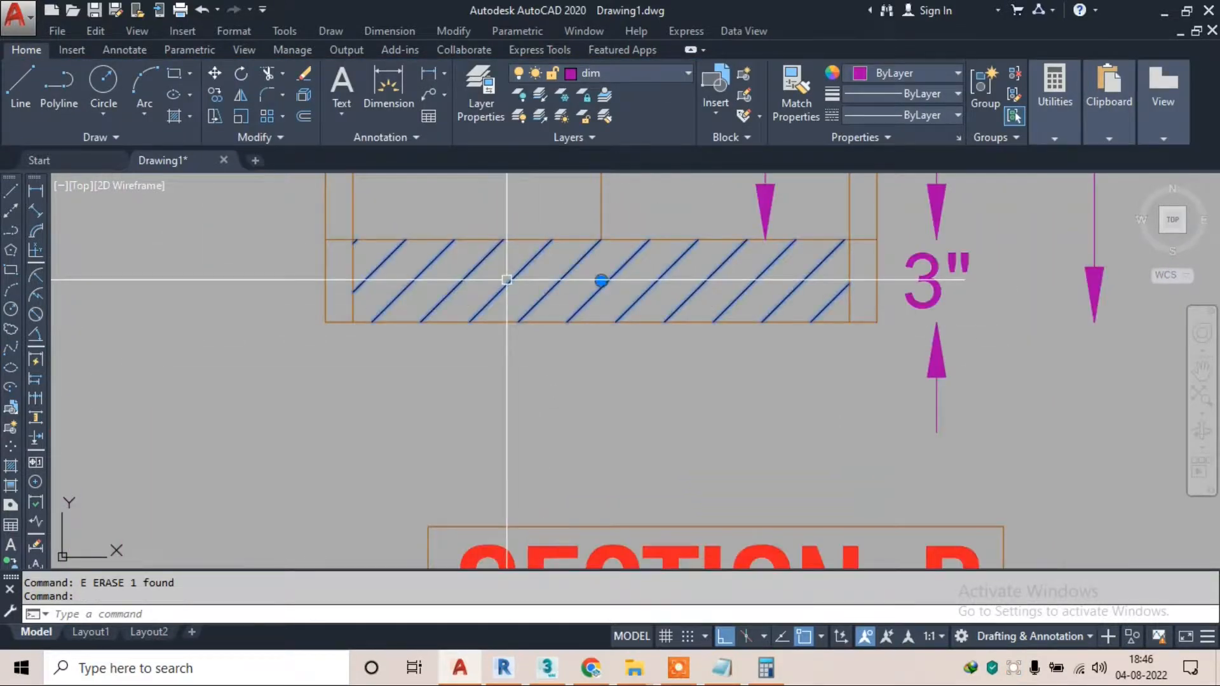
key(Delete)
Trim the ends of the skirting's upper line where they cross both side panels of the copied section
text(tr)
key(Return)
key(Return)
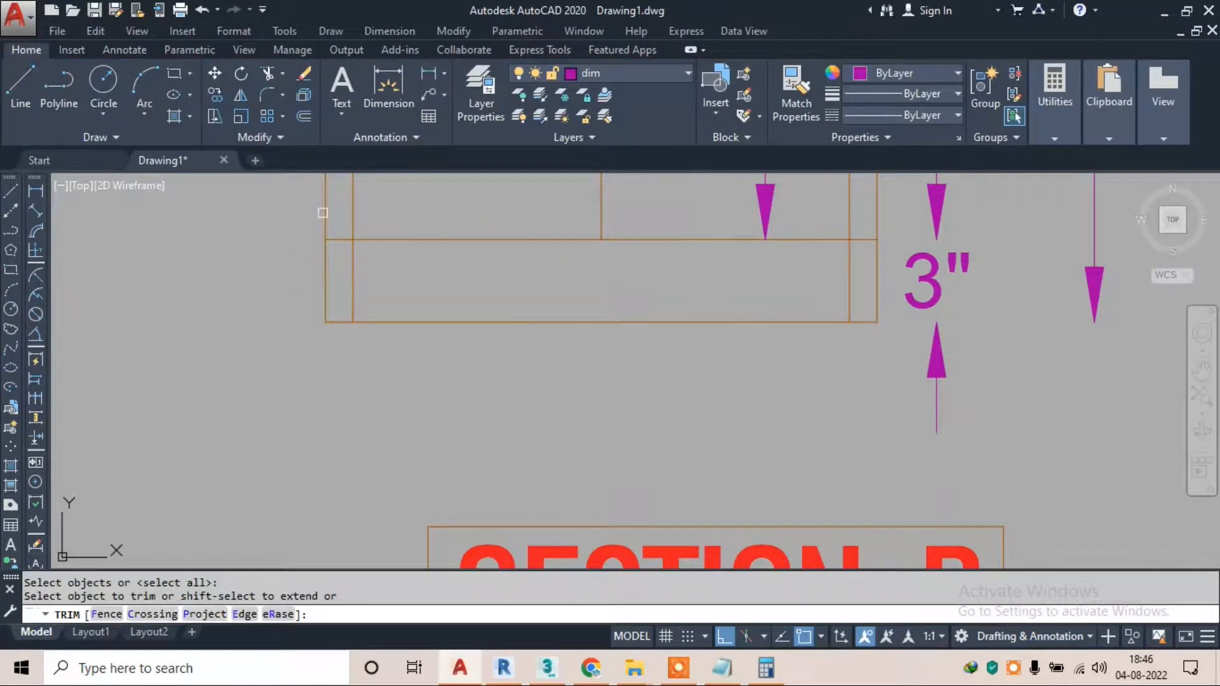
scroll(349, 212, up, 4)
click(343, 287)
scroll(343, 287, down, 4)
scroll(861, 283, up, 1)
click(858, 289)
scroll(762, 296, down, 4)
key(Escape)
Change the copied sheet's SECTION-B title to SIDE VIEW
scroll(717, 380, up, 1)
click(722, 381)
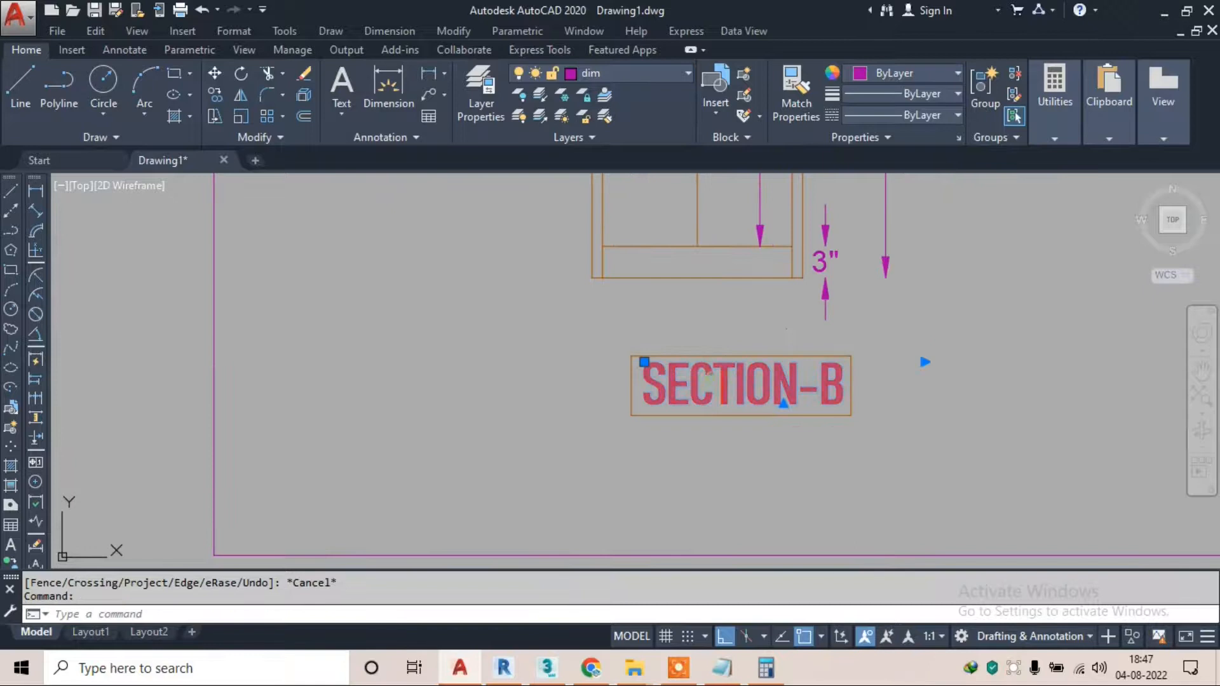
double_click(699, 381)
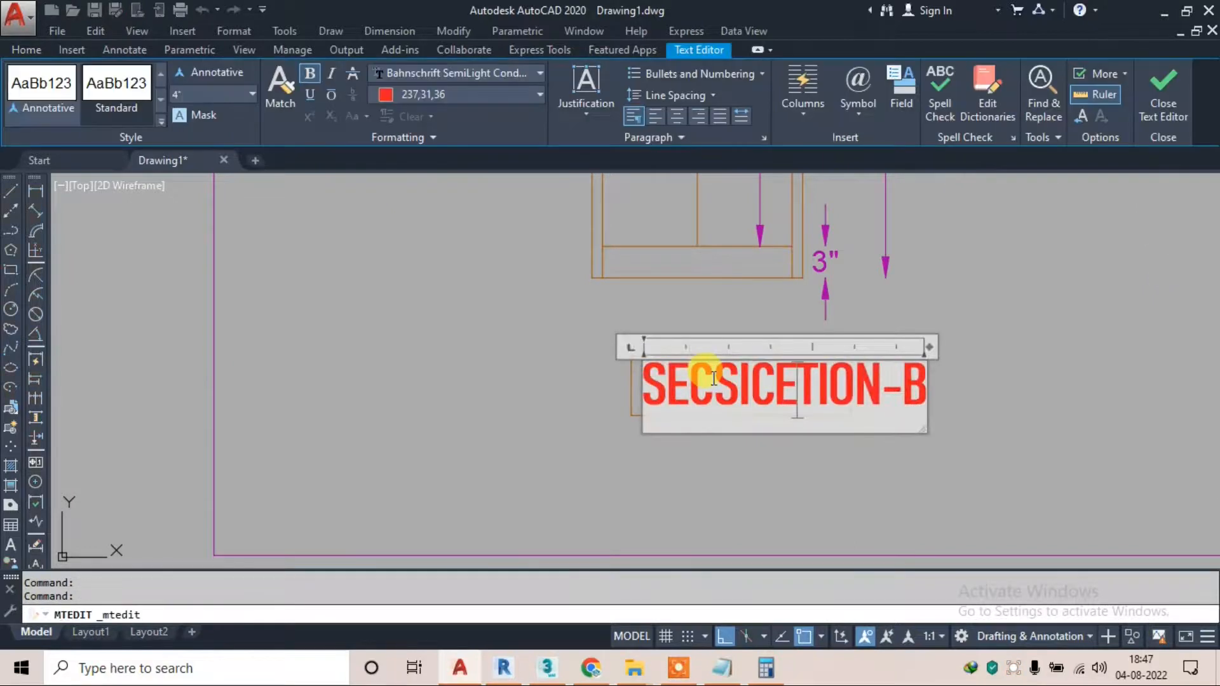
text(DE VIEW)
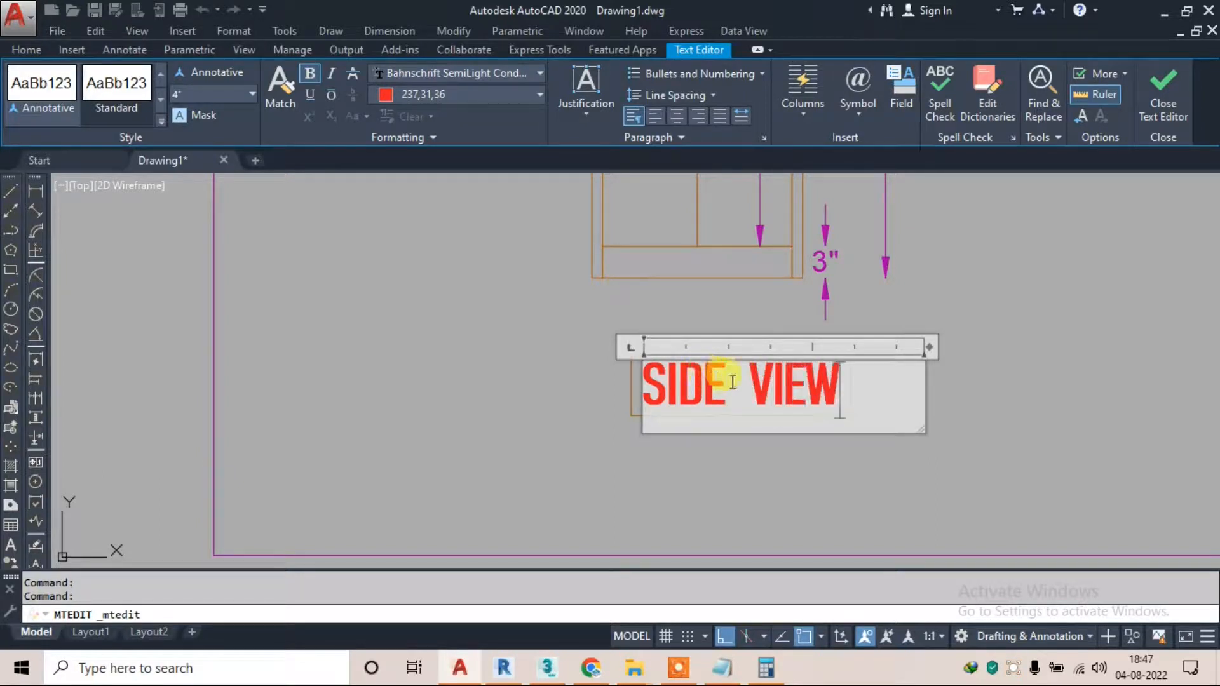
click(1148, 106)
key(Escape)
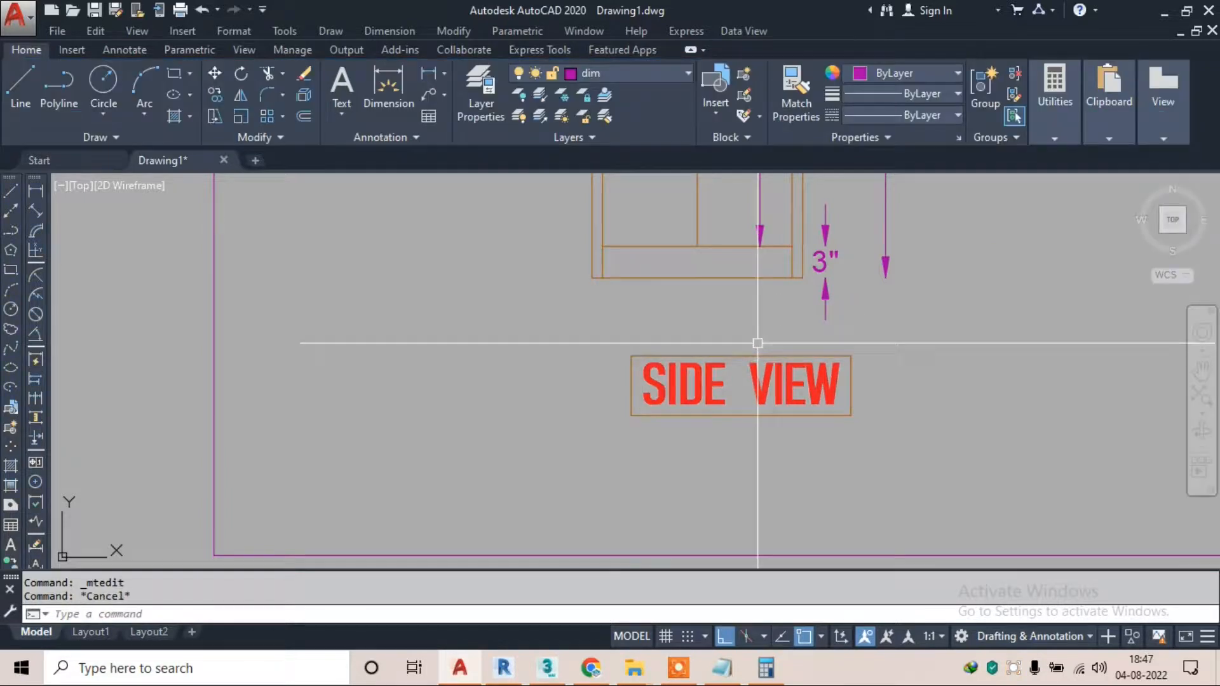
Move the SIDE VIEW title and its frame up and left, closer beneath the side view drawing
click(757, 343)
click(710, 405)
key(Return)
click(720, 375)
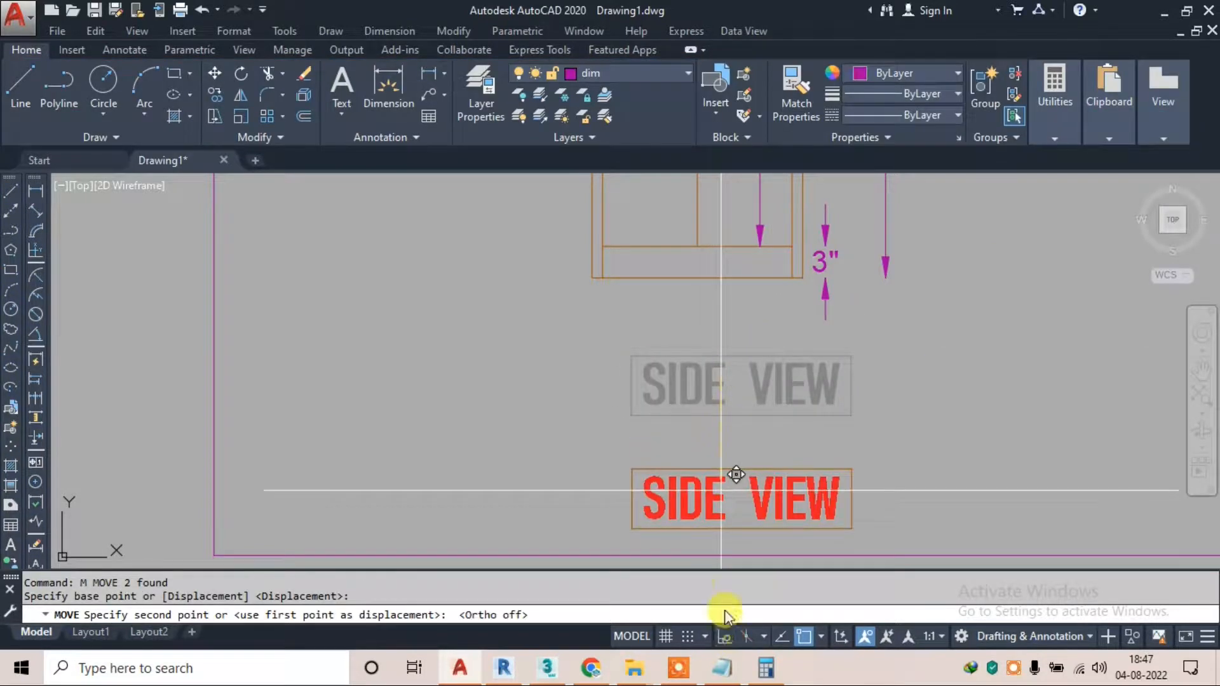
click(663, 318)
Review the reference photo and the plan, elevation, section and side view sheets for completeness
scroll(667, 355, down, 5)
scroll(675, 239, up, 1)
scroll(637, 264, down, 2)
scroll(561, 346, up, 3)
scroll(585, 305, down, 4)
scroll(492, 286, up, 2)
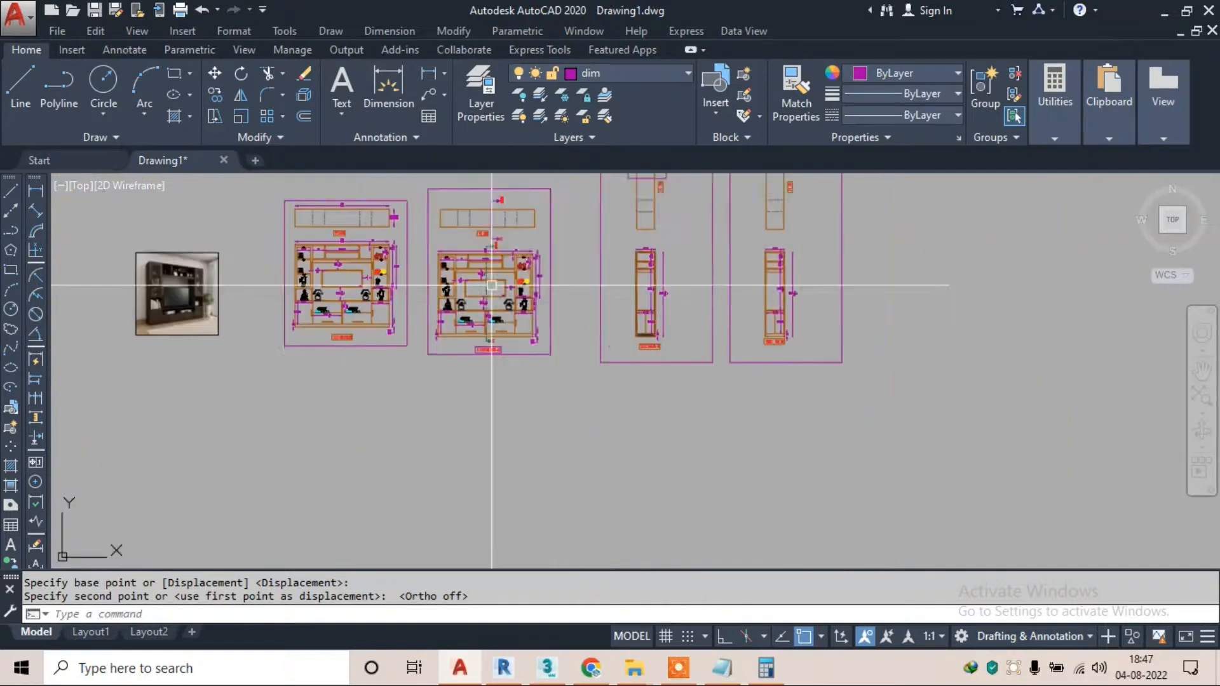
scroll(491, 286, up, 4)
scroll(572, 305, down, 4)
scroll(534, 298, up, 3)
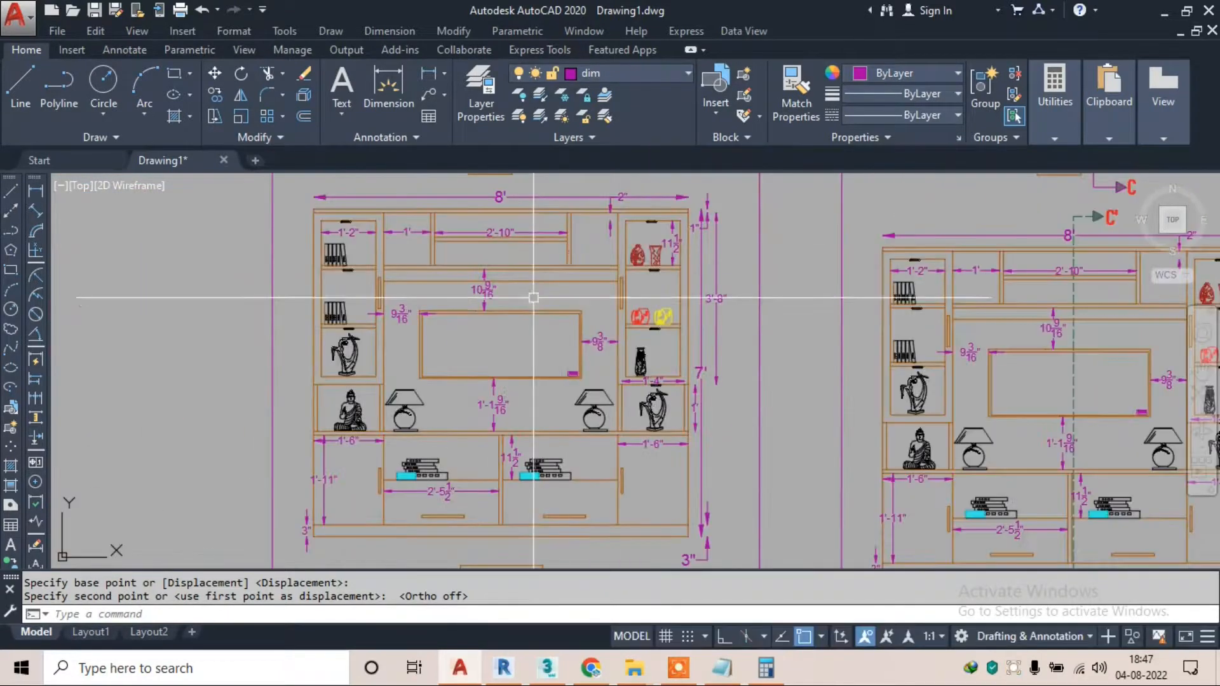
scroll(540, 204, down, 4)
scroll(480, 376, up, 2)
scroll(545, 400, down, 4)
scroll(544, 407, up, 3)
scroll(720, 435, up, 2)
scroll(720, 434, down, 4)
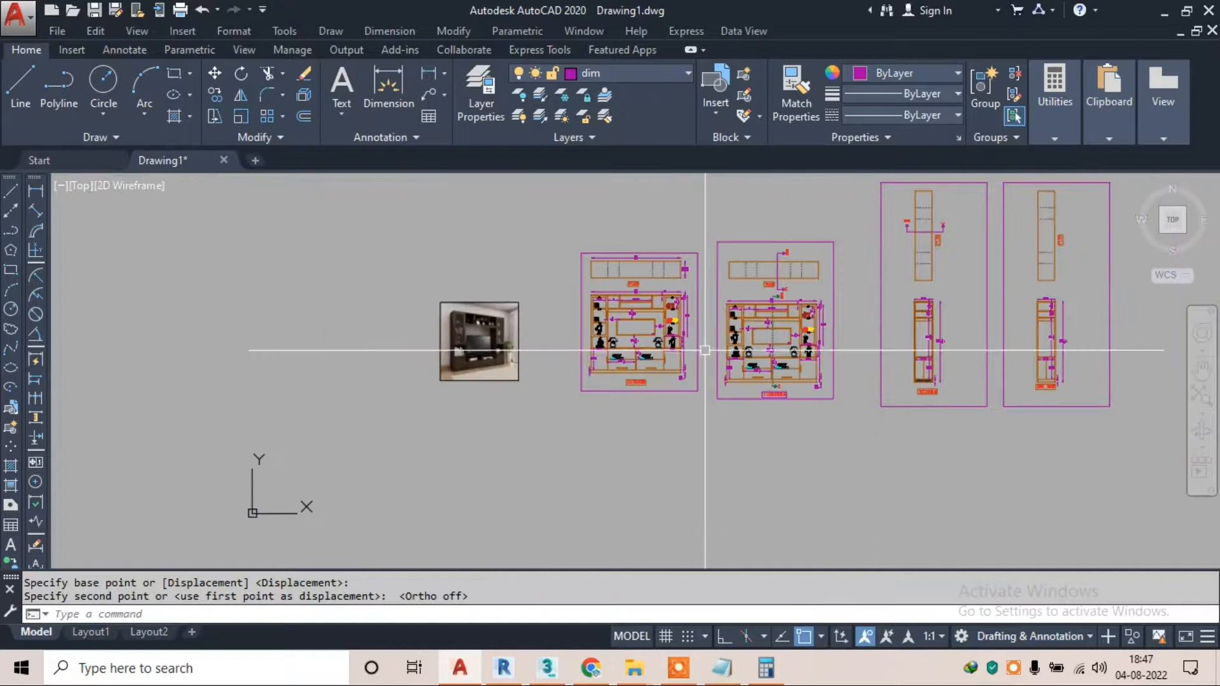
Change the ELEVATION-A title beneath the second elevation to SECTION ELEVATION
scroll(708, 354, up, 3)
scroll(694, 354, down, 1)
scroll(697, 448, up, 1)
scroll(697, 448, up, 10)
click(649, 459)
key(ctrl+a)
key(Escape)
click(650, 408)
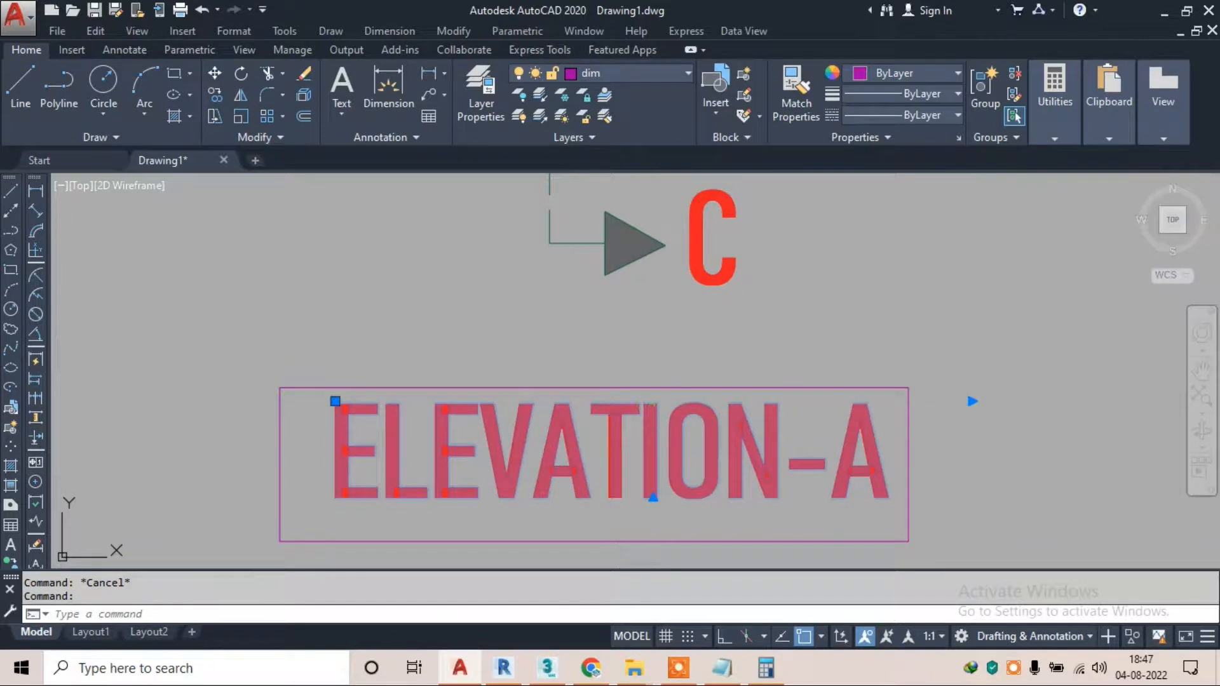
double_click(645, 404)
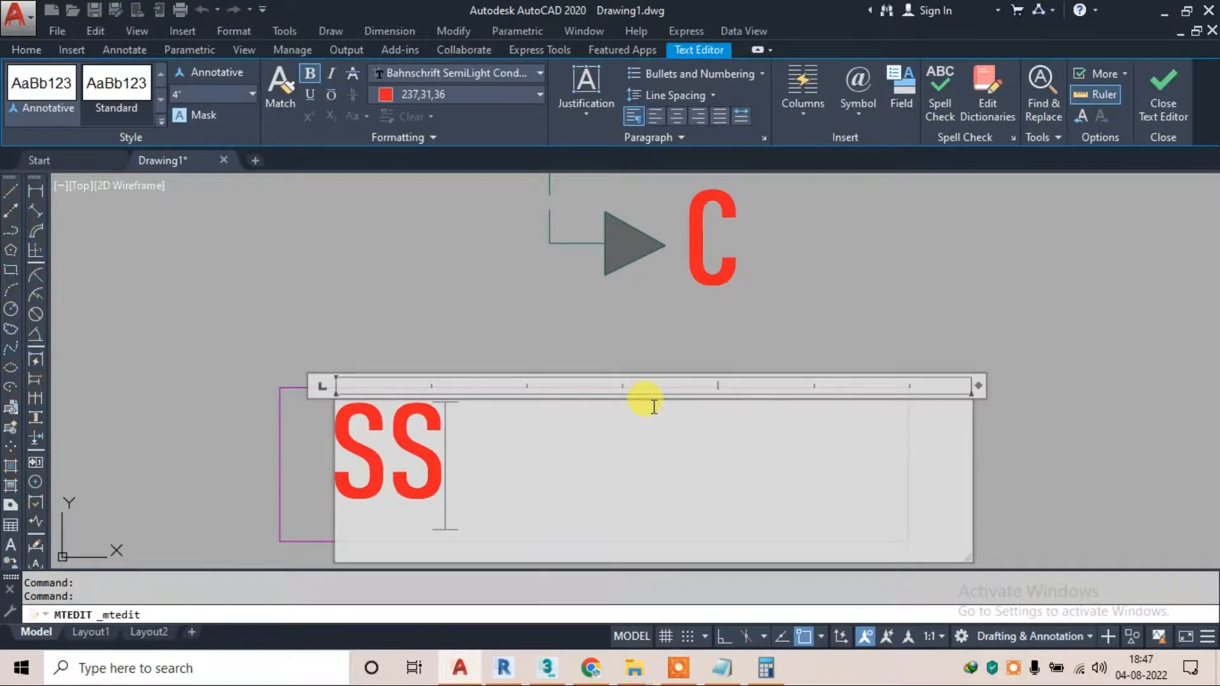
text(SECTION )
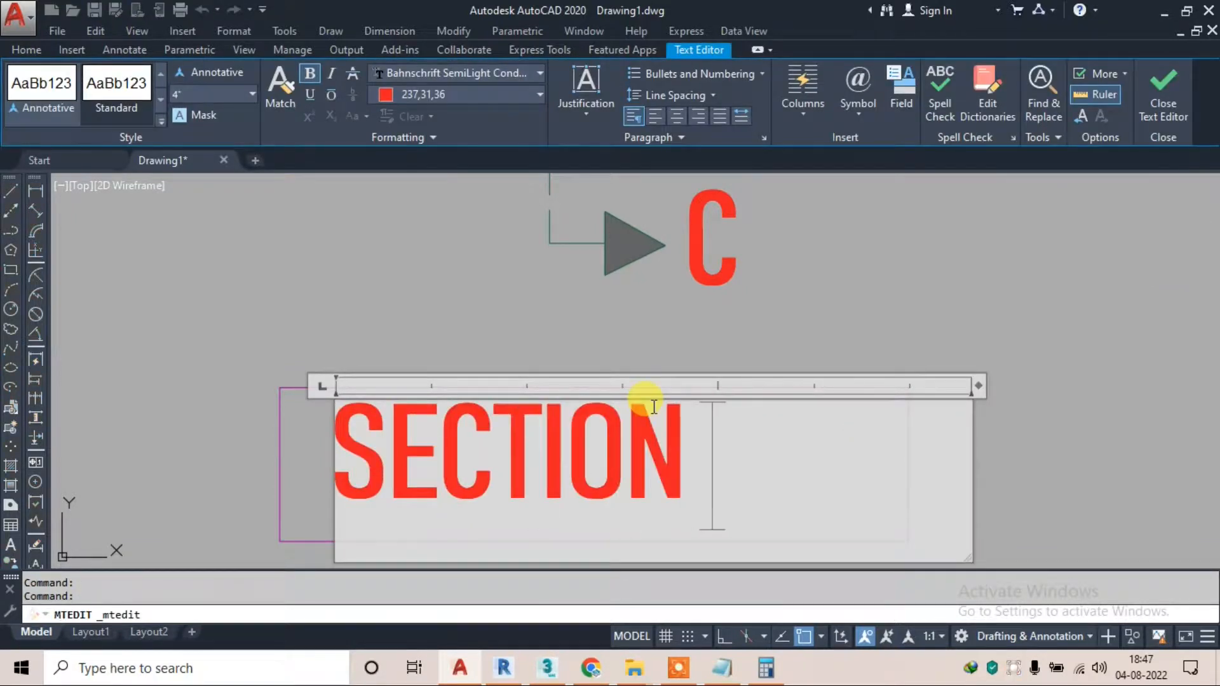
text(ELEVATION)
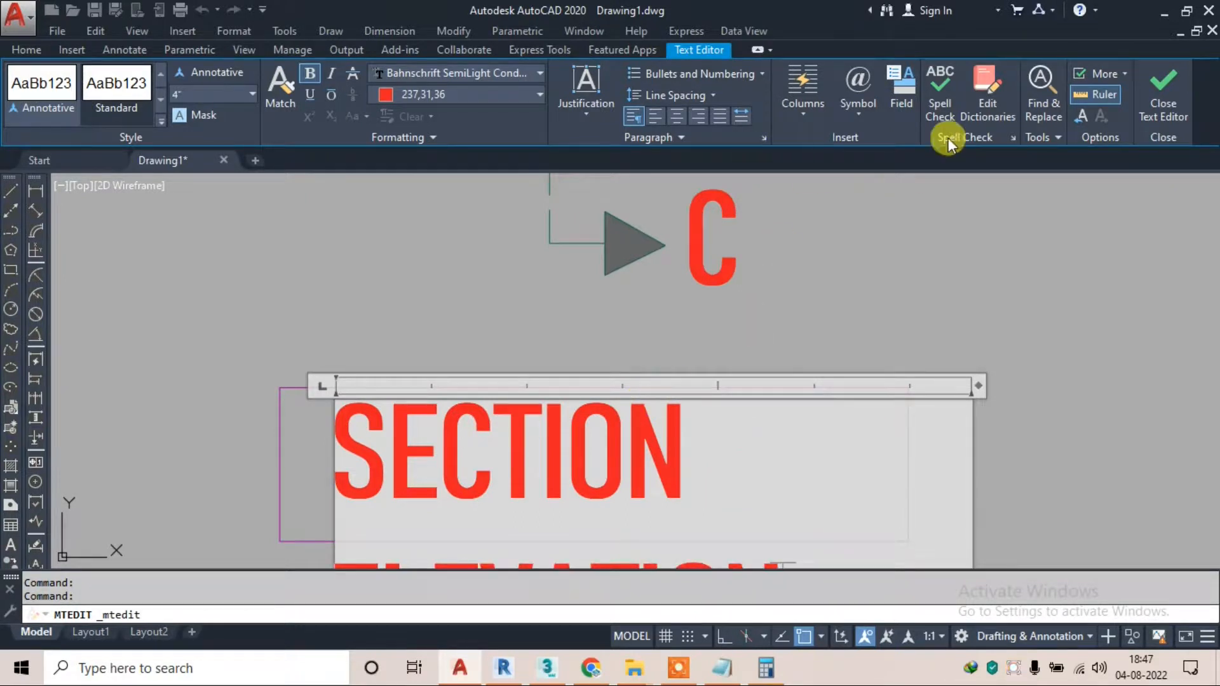
click(1143, 115)
Widen the SECTION ELEVATION title to fit on one line and move it left beneath the drawing, without its old frame
scroll(458, 411, down, 3)
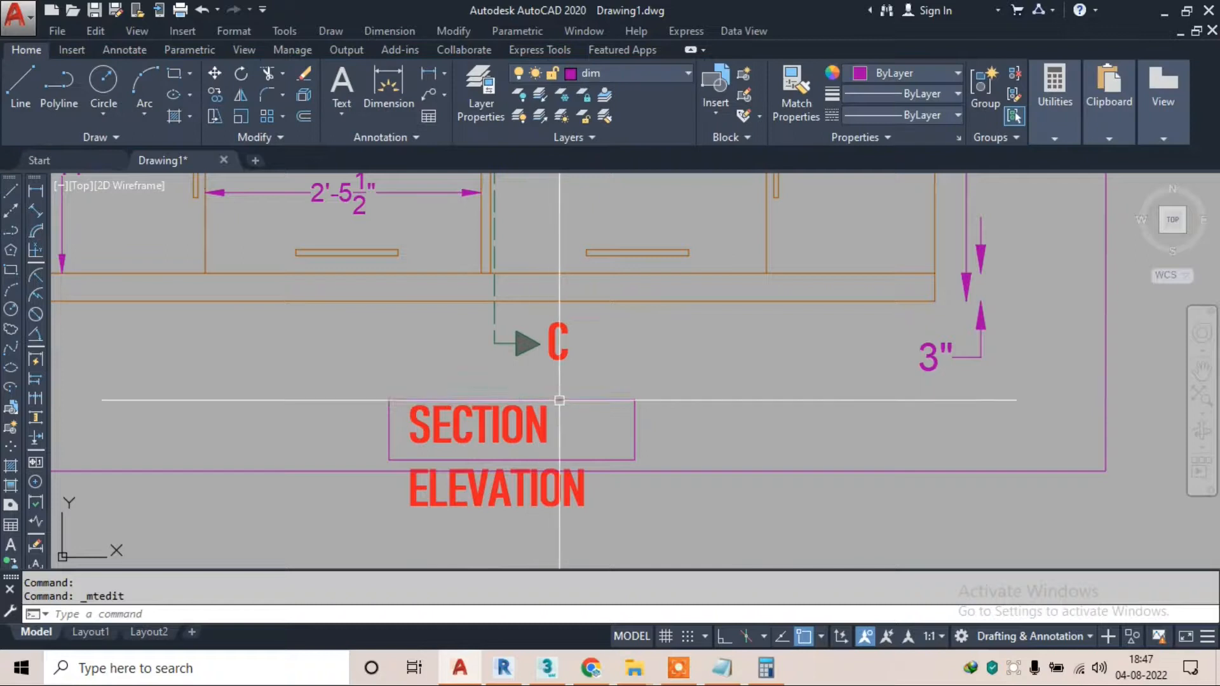
click(520, 411)
click(660, 404)
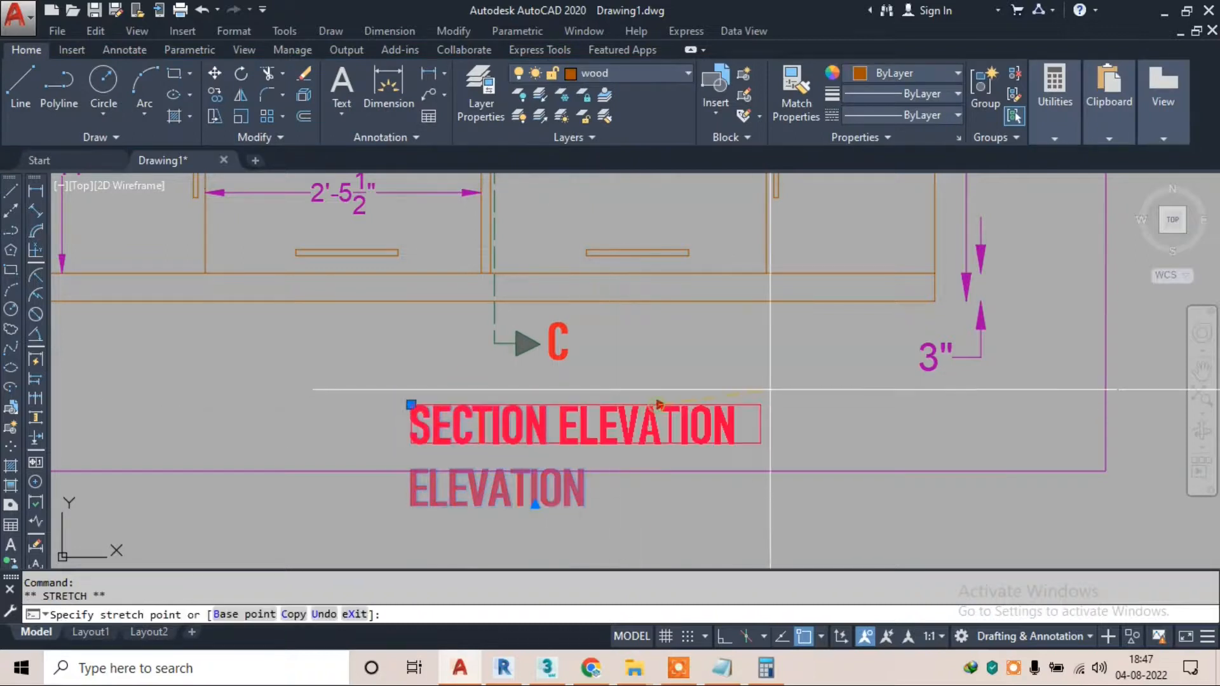
click(545, 421)
click(292, 392)
Draw a rectangular frame around the SECTION ELEVATION title on the dim layer
click(173, 75)
scroll(273, 439, up, 1)
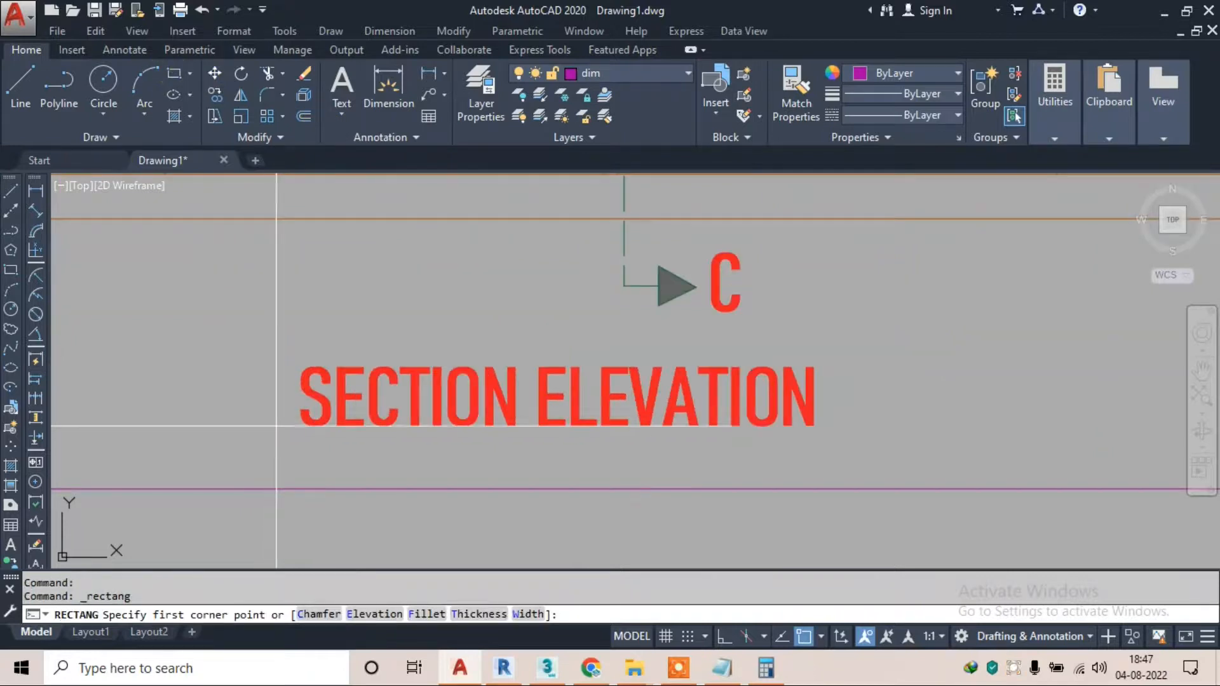
click(276, 346)
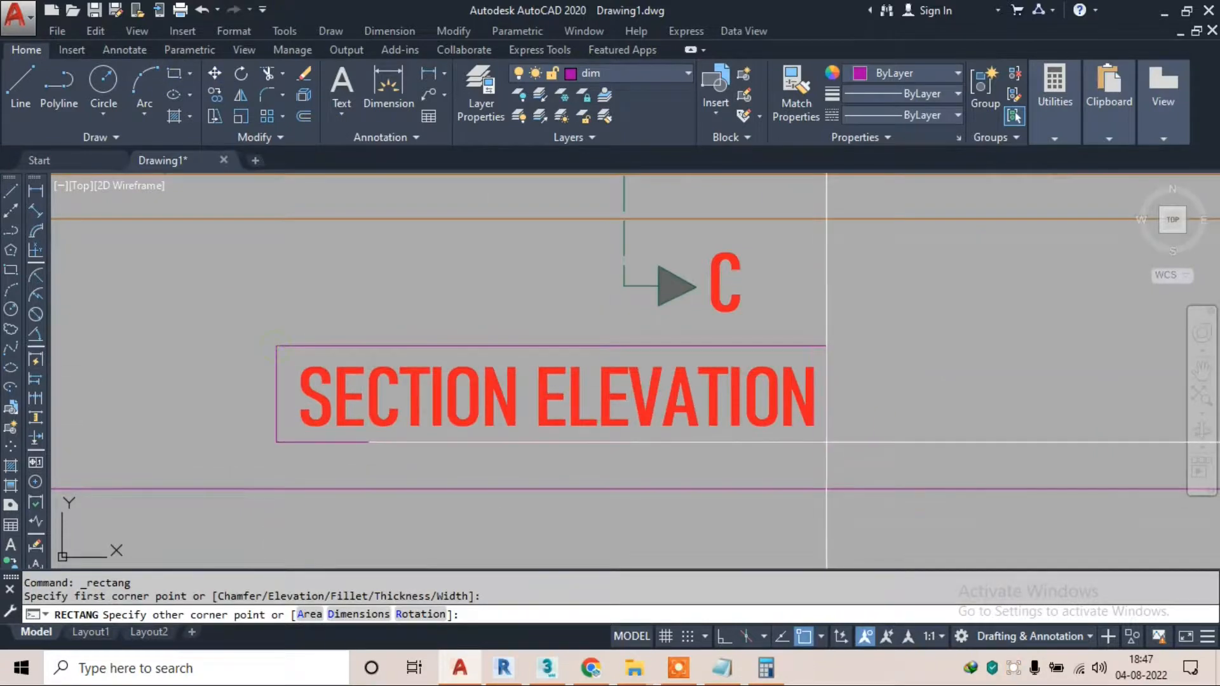
click(825, 442)
scroll(826, 441, down, 1)
scroll(692, 486, down, 2)
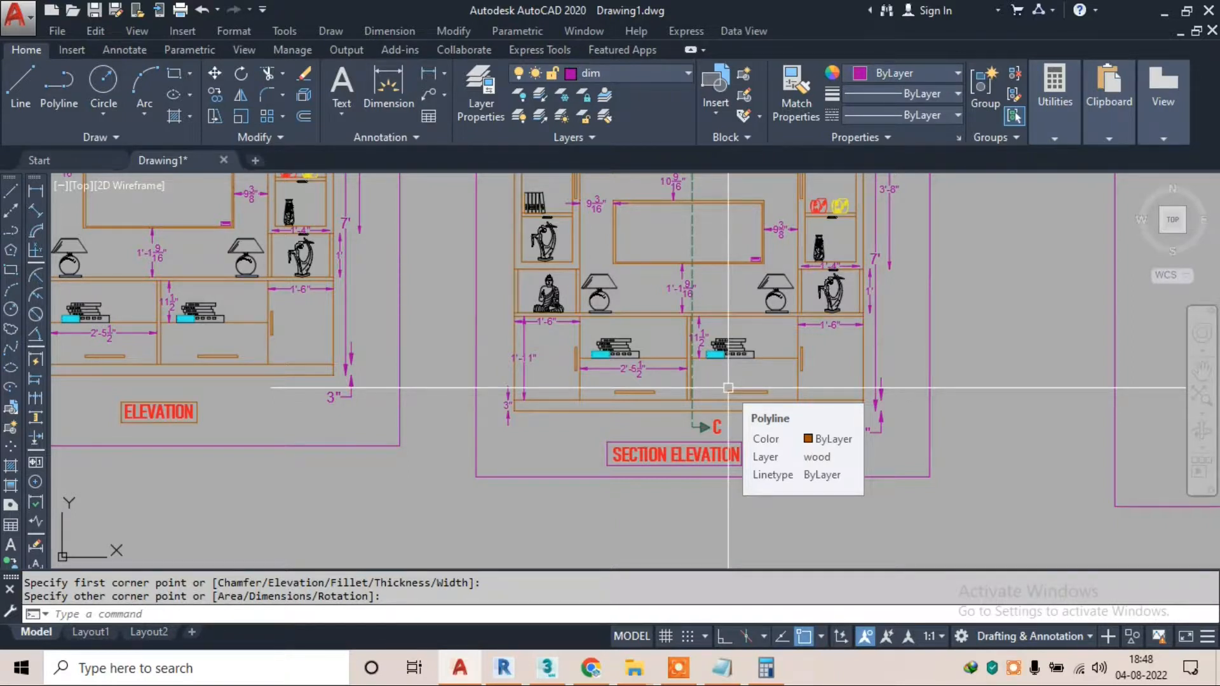
middle_drag(321, 267, 438, 355)
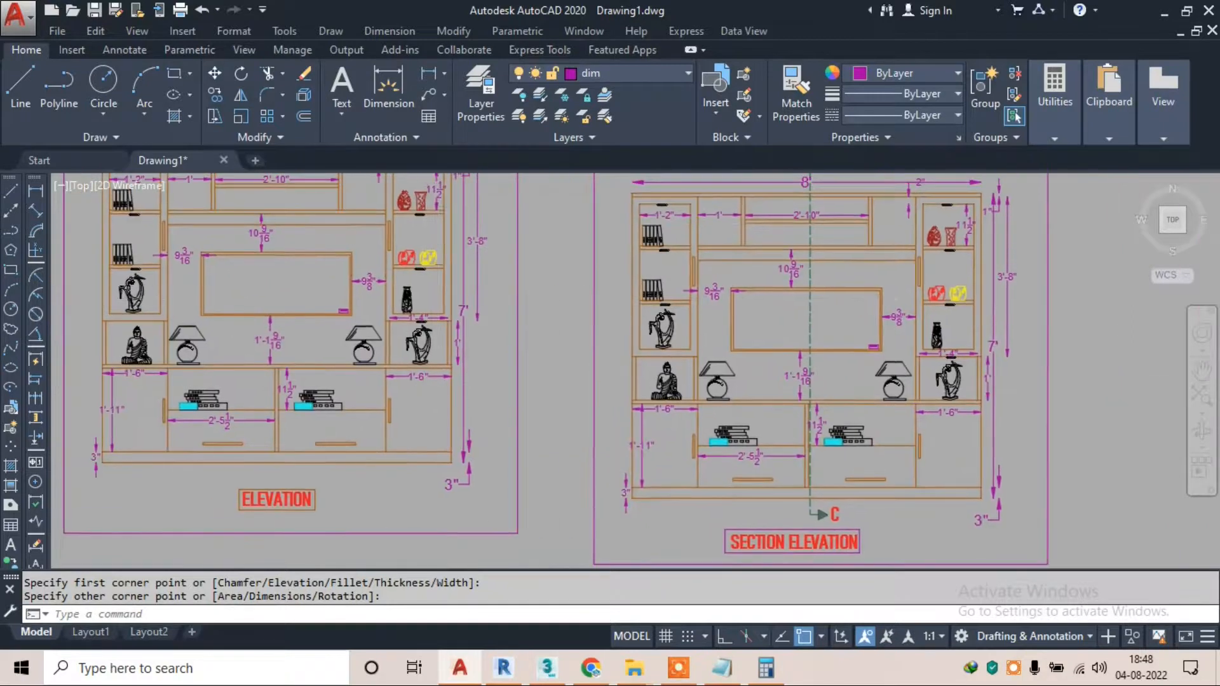
middle_drag(628, 413, 481, 390)
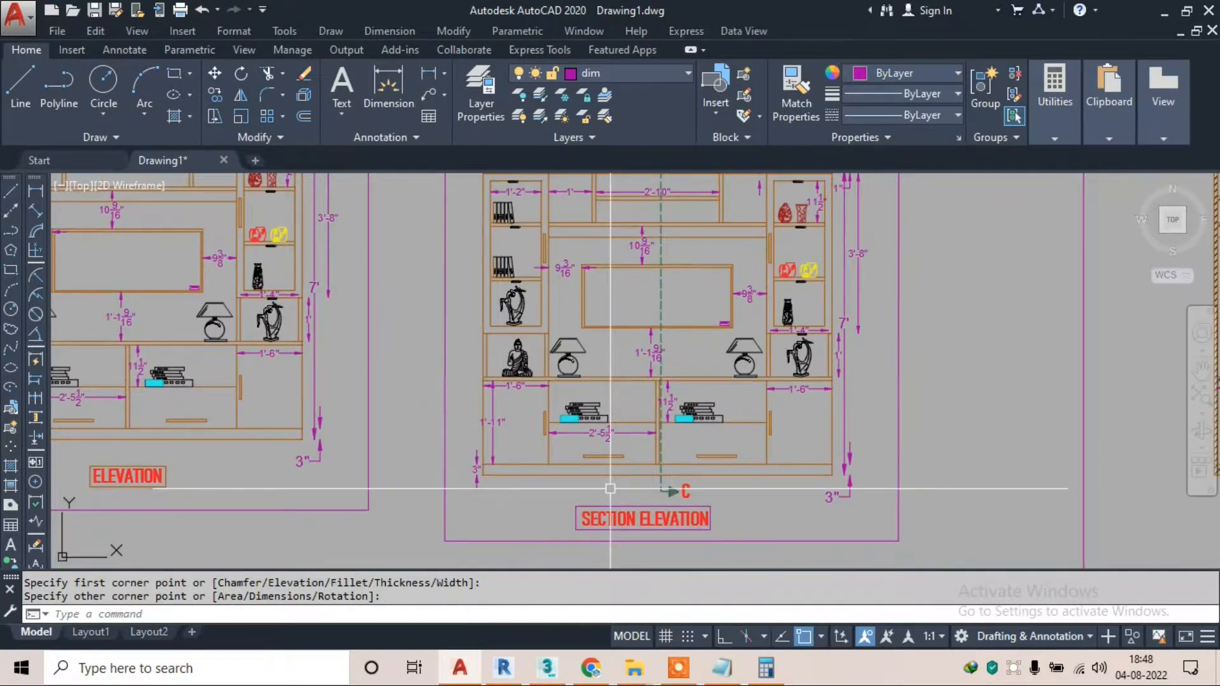
middle_drag(652, 302, 625, 368)
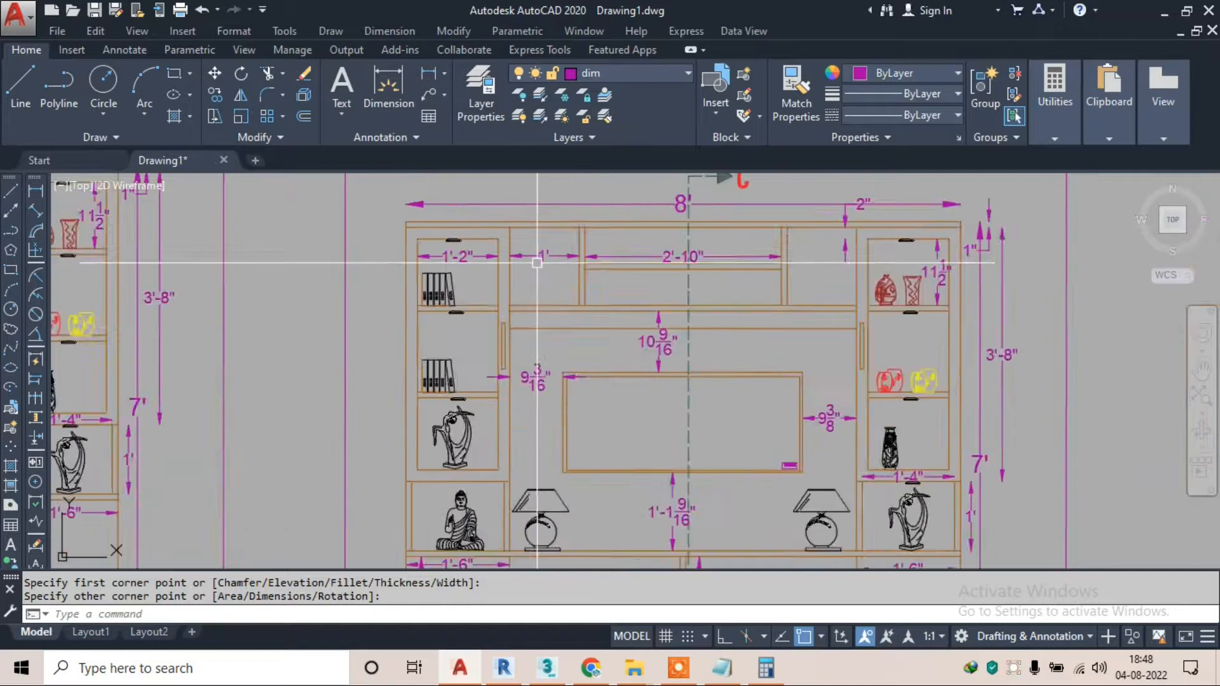
scroll(475, 210, up, 4)
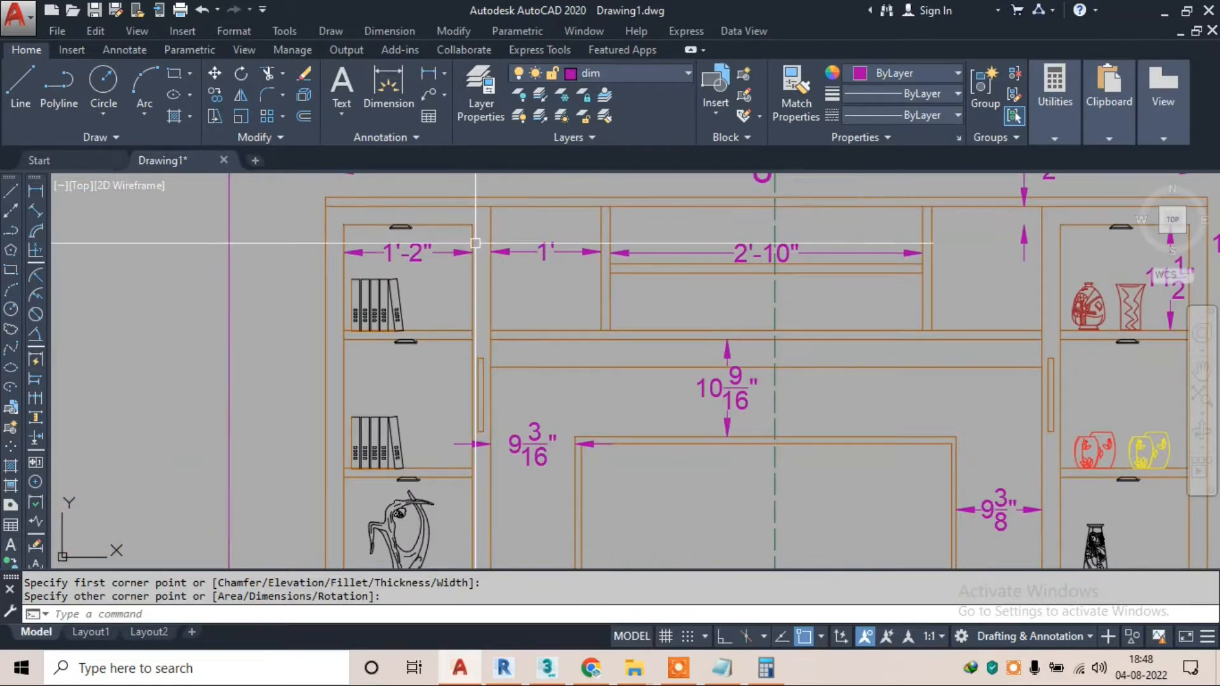
text(h)
key(Return)
scroll(472, 265, down, 2)
key(Escape)
key(Escape)
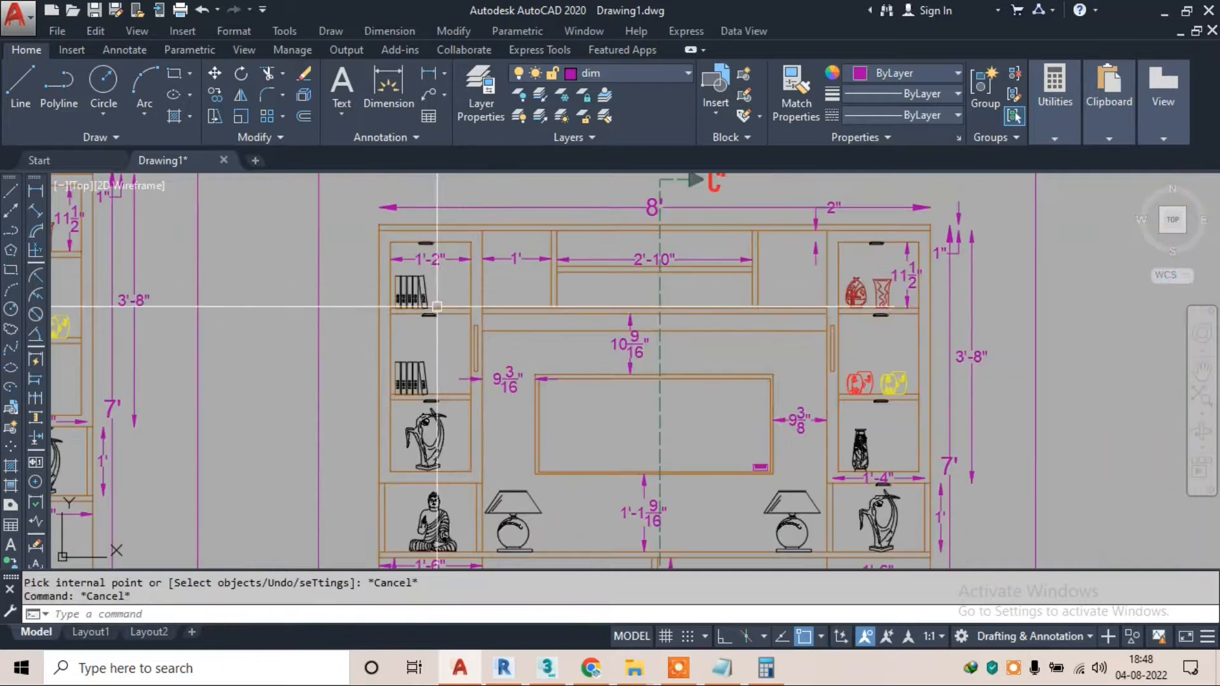
Erase the upper row of books and the shelf details beneath it in the section elevation's left tall cabinet
scroll(439, 289, up, 2)
scroll(452, 286, down, 2)
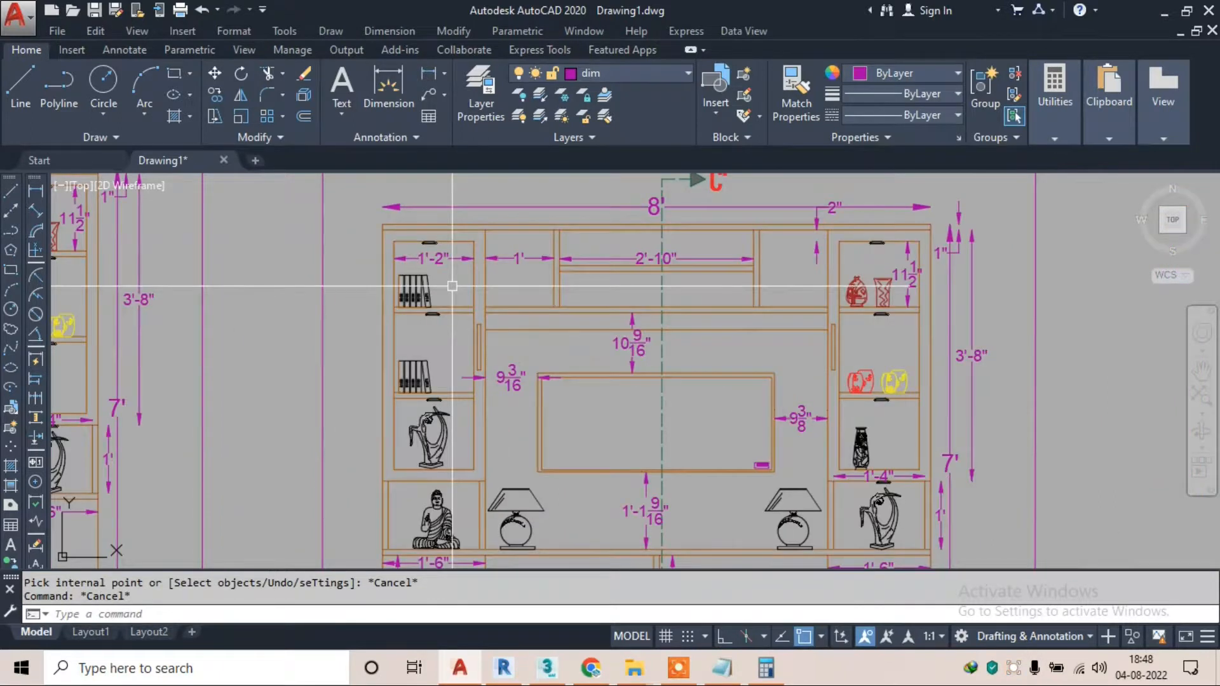
scroll(452, 286, down, 2)
scroll(442, 279, up, 6)
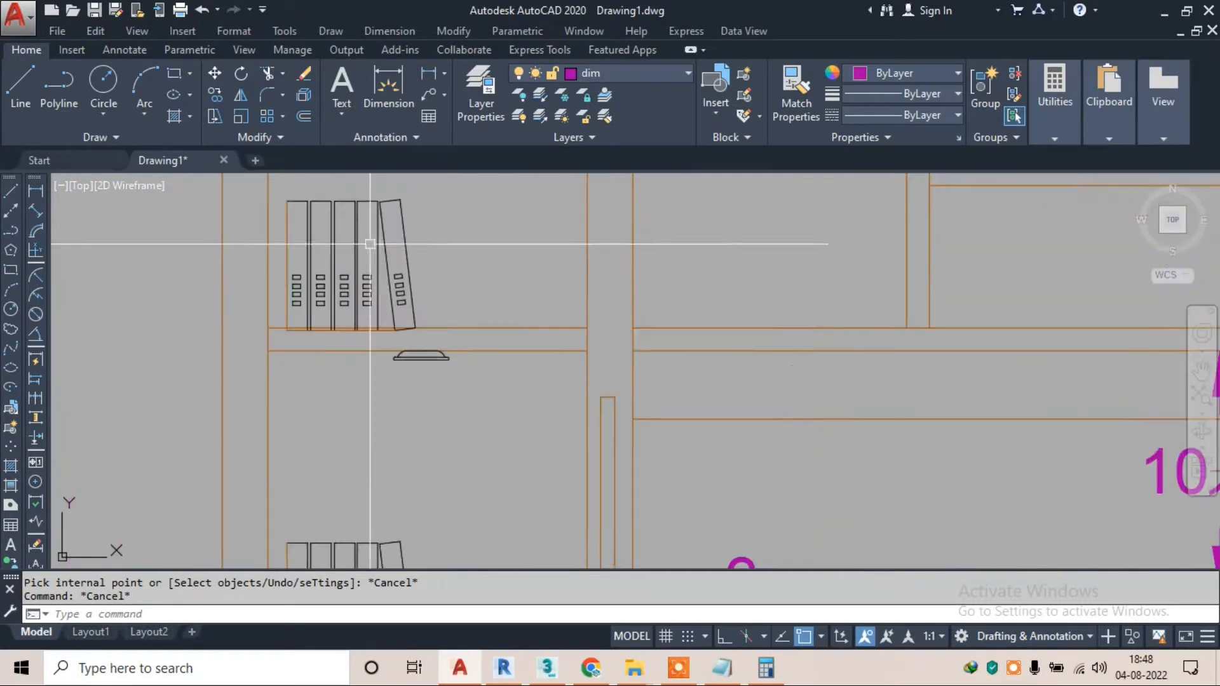
click(599, 249)
click(449, 290)
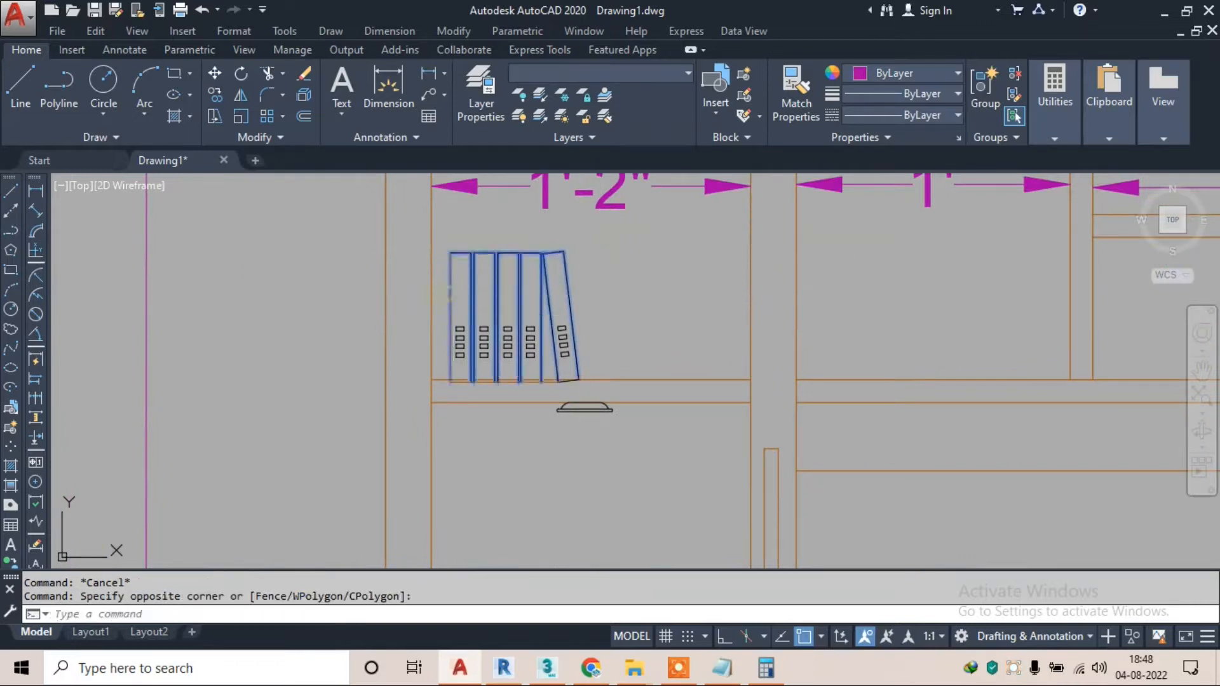
text(e)
key(Return)
click(633, 311)
click(506, 418)
text(e)
key(Return)
scroll(541, 314, down, 5)
Erase the 1'-2" dimension and the remaining upper shelf details inside the left tall cabinet
click(551, 272)
text(e)
key(Return)
key(Escape)
click(542, 266)
key(e)
key(Return)
scroll(523, 323, up, 4)
click(559, 283)
click(481, 356)
key(e)
key(Return)
scroll(546, 356, down, 4)
Erase the lower row of books together with its shelf details in the left tall cabinet
mouse_move(546, 394)
middle_down()
mouse_move(546, 235)
mouse_move(561, 273)
middle_up()
scroll(556, 285, up, 4)
click(620, 172)
key(Escape)
click(631, 212)
click(452, 418)
key(e)
key(Return)
scroll(541, 364, down, 2)
middle_drag(542, 367, 526, 286)
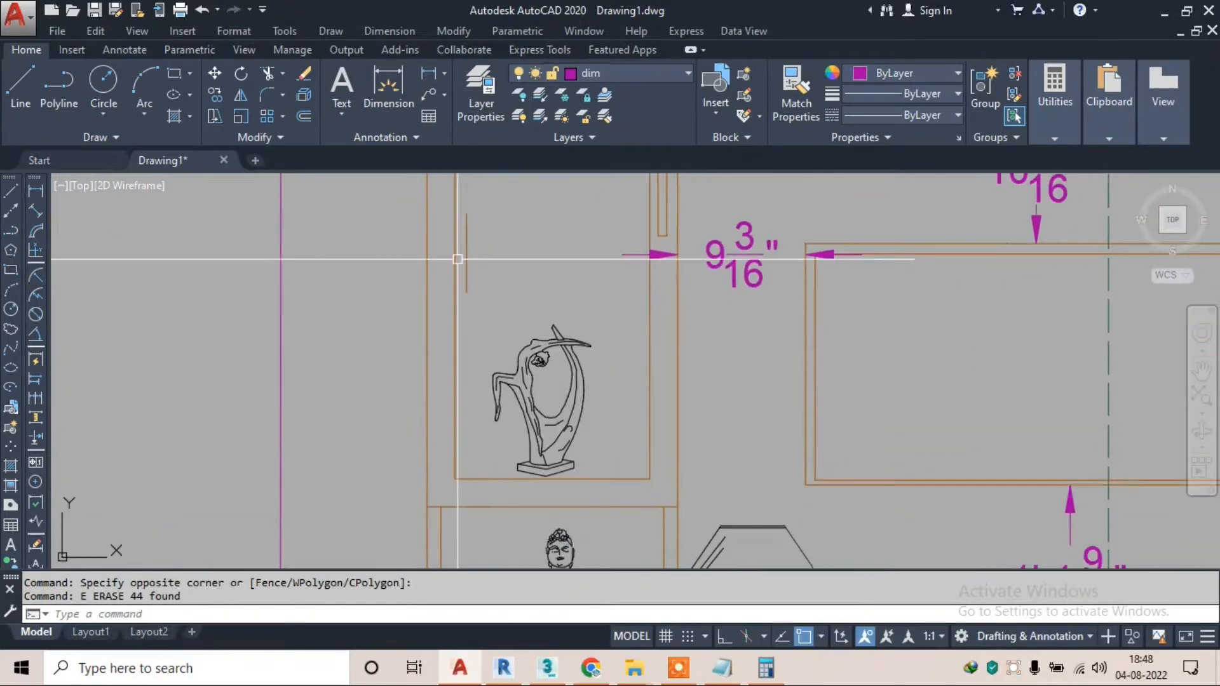
Erase the leftover vertical book line and the bird sculpture from the left tall cabinet
click(466, 266)
key(e)
key(Return)
click(591, 370)
click(516, 375)
key(e)
key(Return)
scroll(517, 375, down, 4)
scroll(554, 327, up, 4)
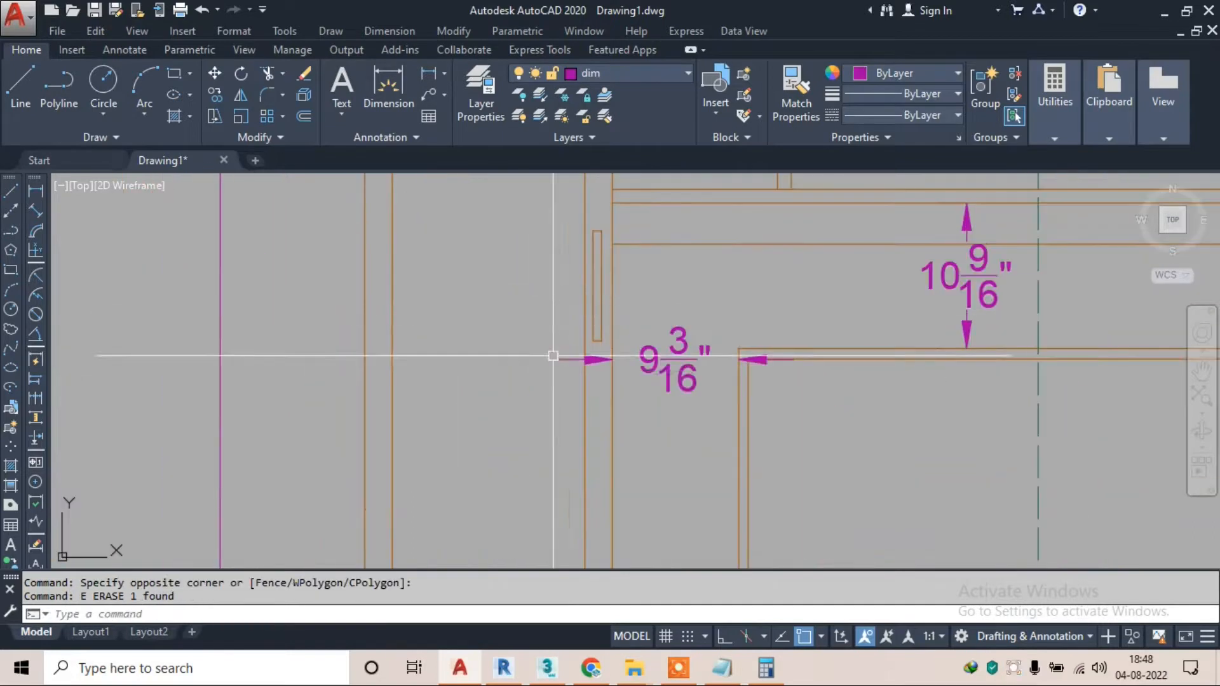
Erase the 9 3/16" dimension and the stray piece beside the left tall cabinet
click(569, 363)
key(e)
key(Return)
scroll(573, 363, down, 2)
key(Escape)
click(575, 363)
key(e)
key(Return)
scroll(545, 209, down, 3)
scroll(545, 241, up, 5)
key(h)
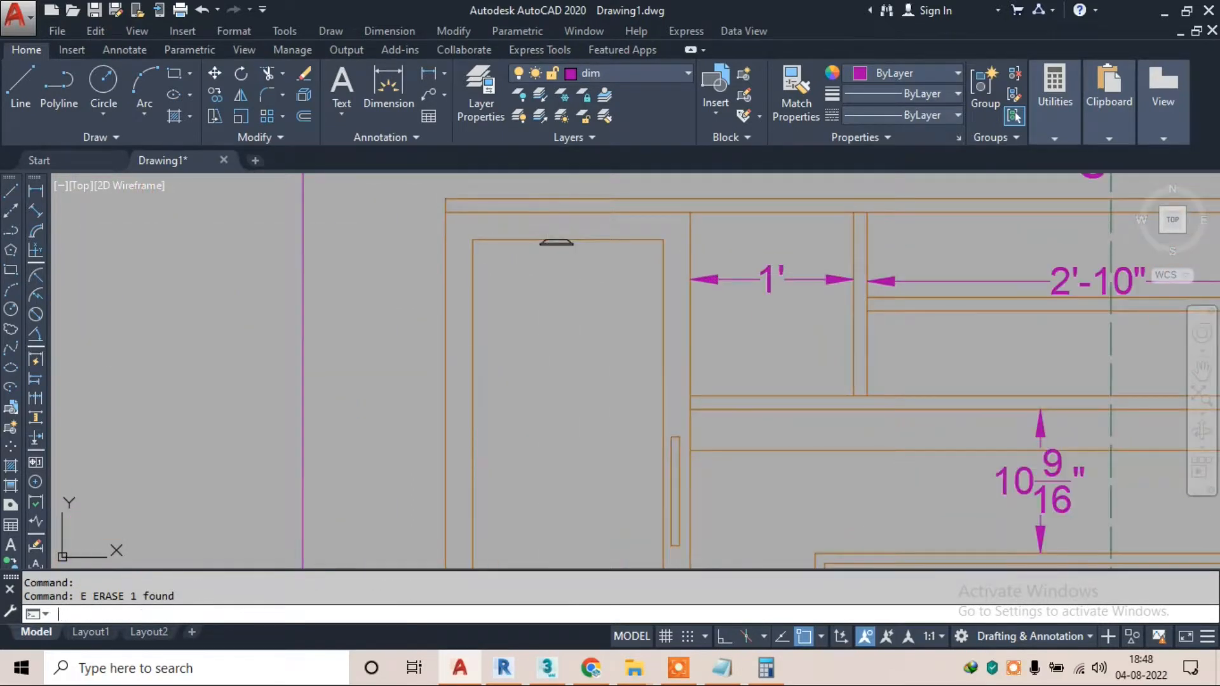
key(Return)
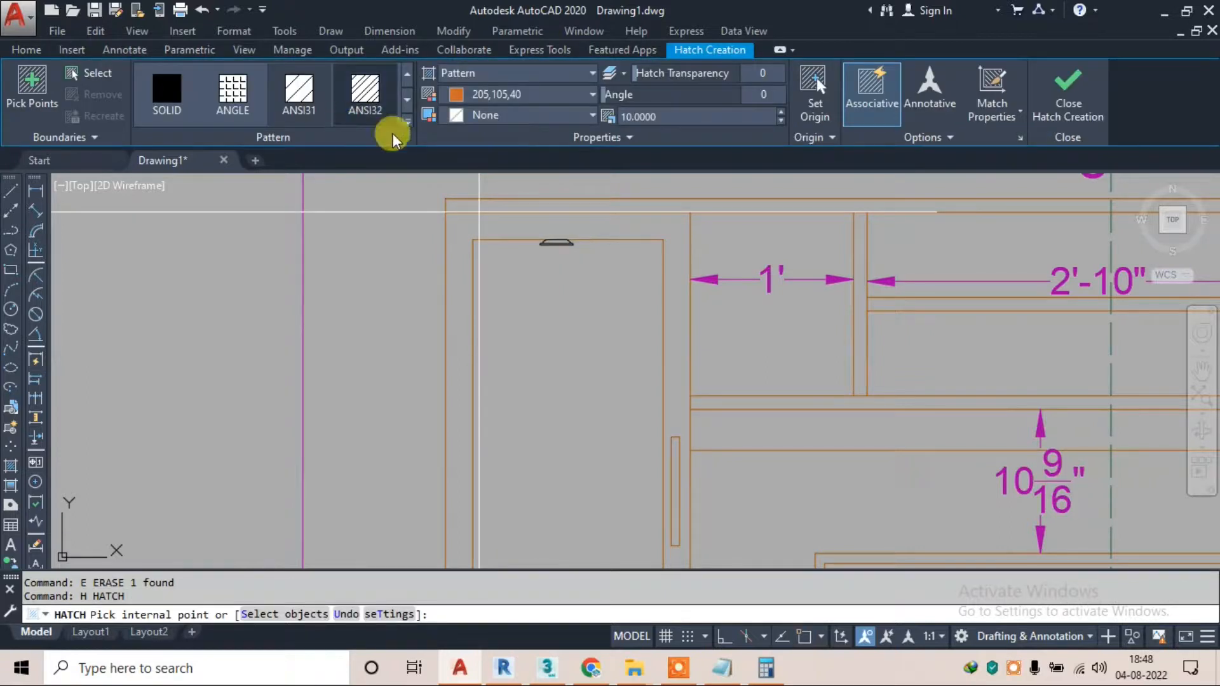
click(517, 98)
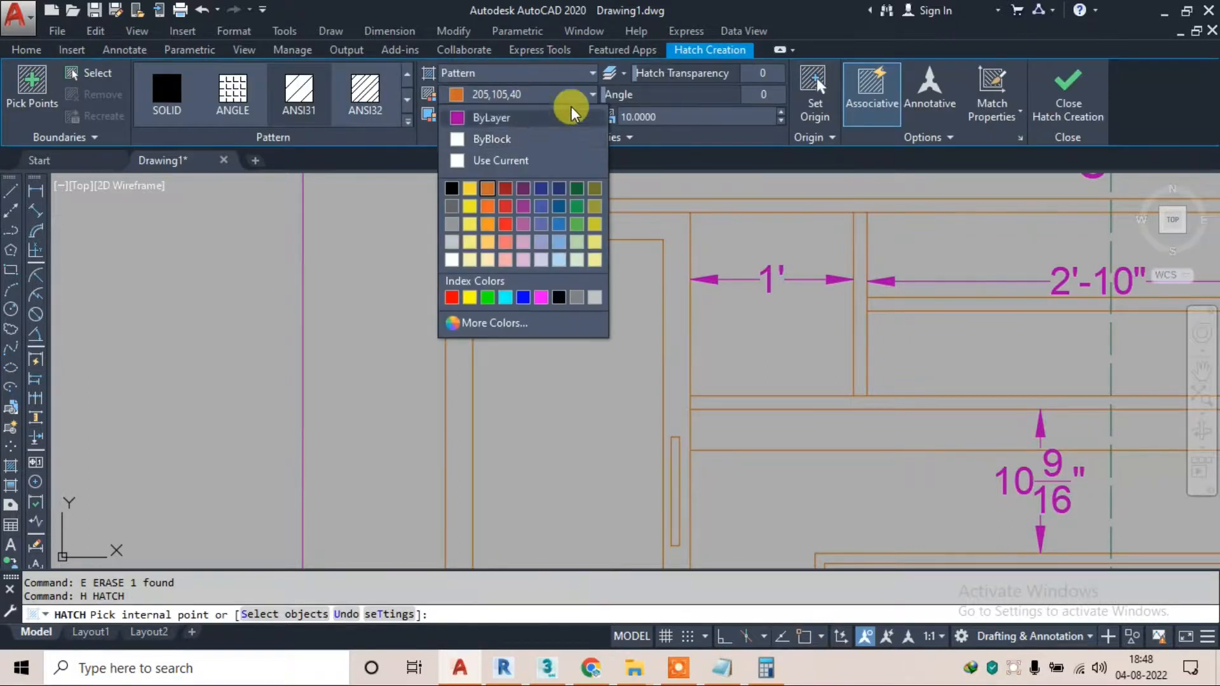
key(Escape)
key(Escape)
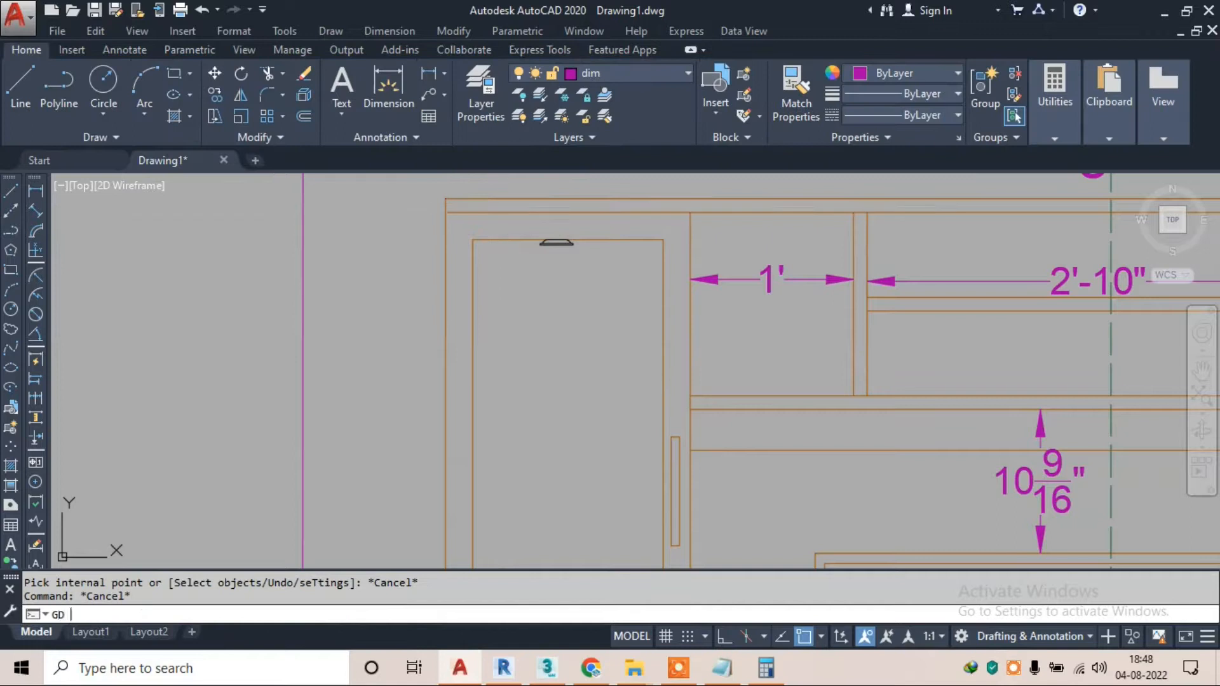
Set up a GR_INVSPH gradient fill with the colours 39,118,187 and 173,221,247
text(GD)
key(Return)
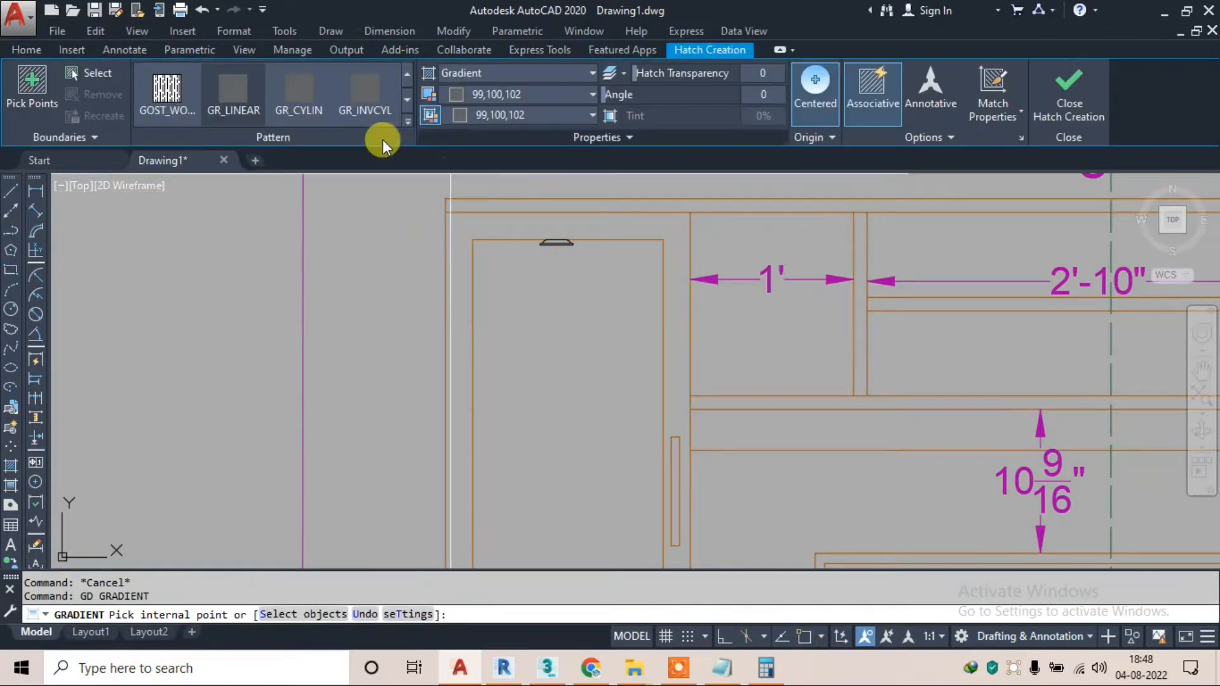
click(505, 95)
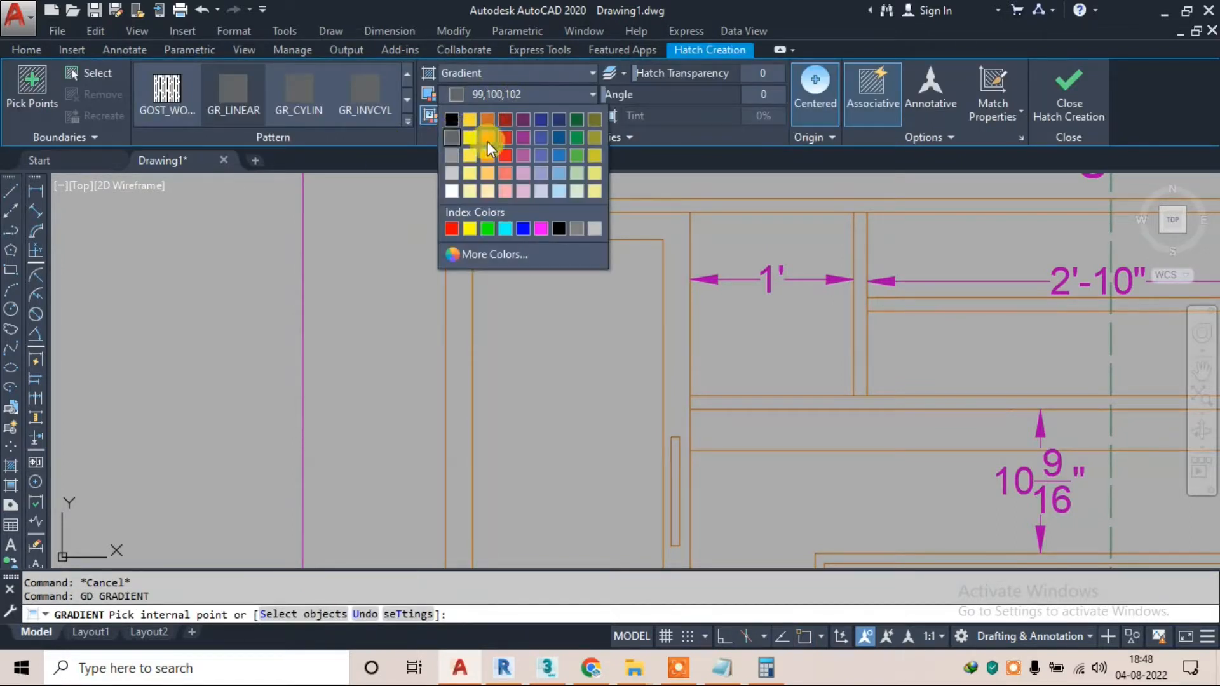
click(559, 159)
click(516, 117)
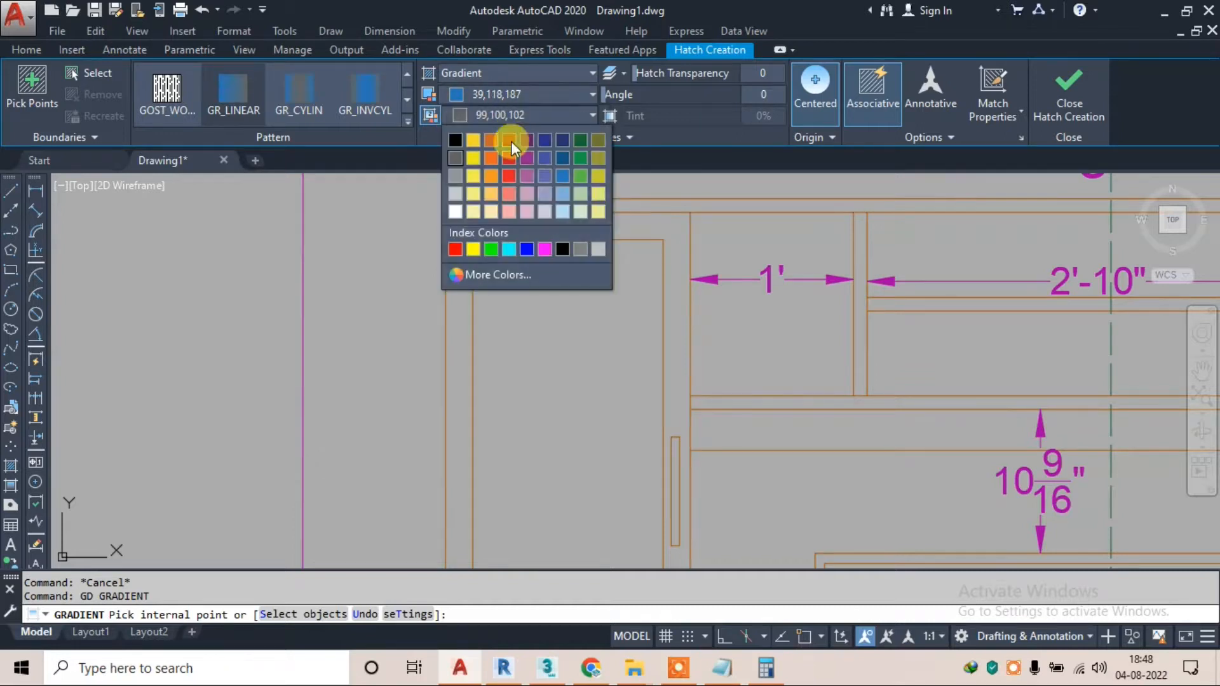
click(561, 198)
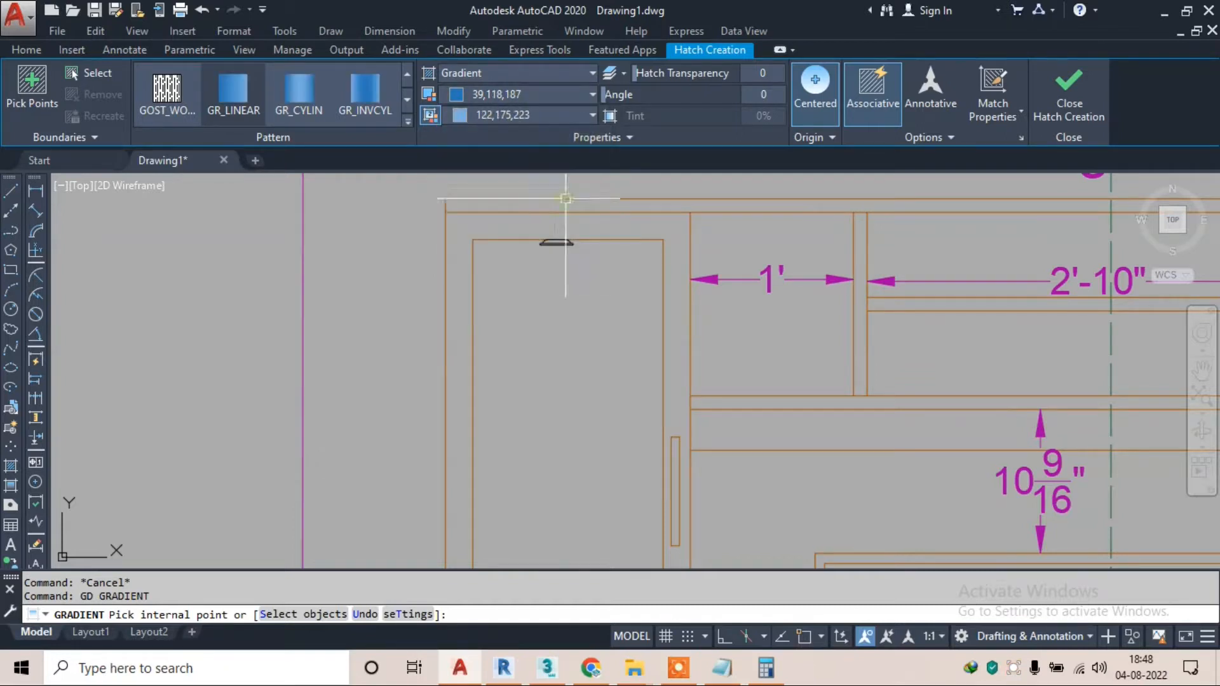
click(523, 115)
click(563, 211)
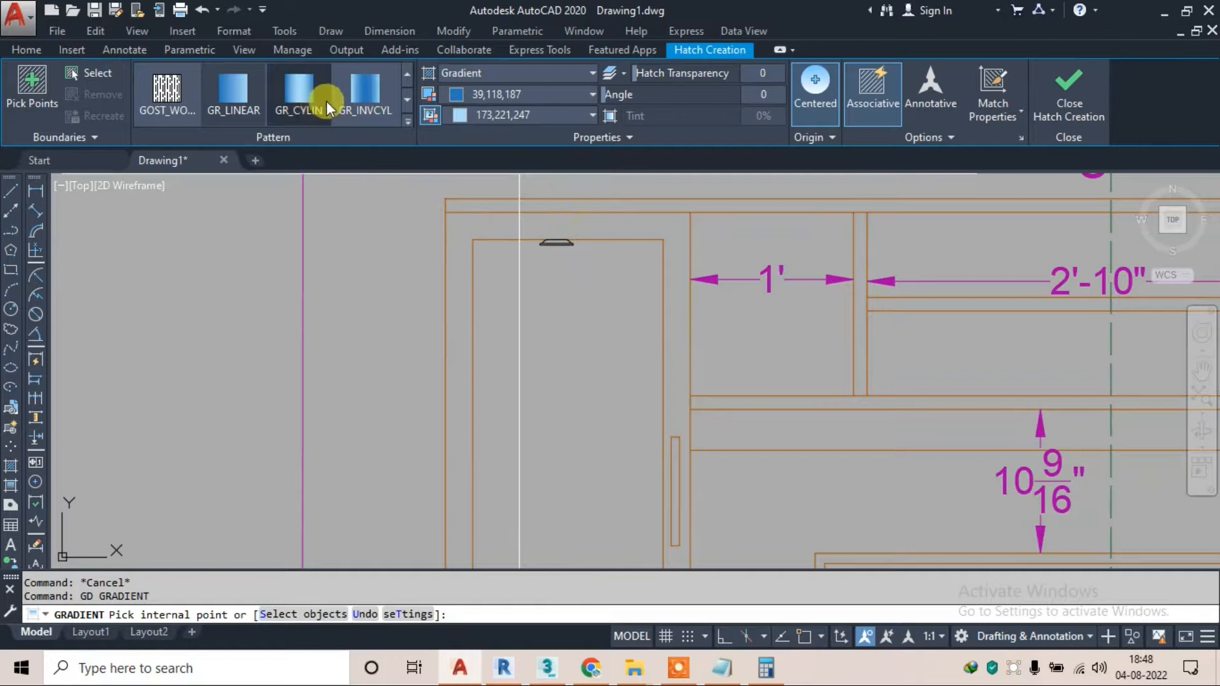
click(407, 121)
click(364, 195)
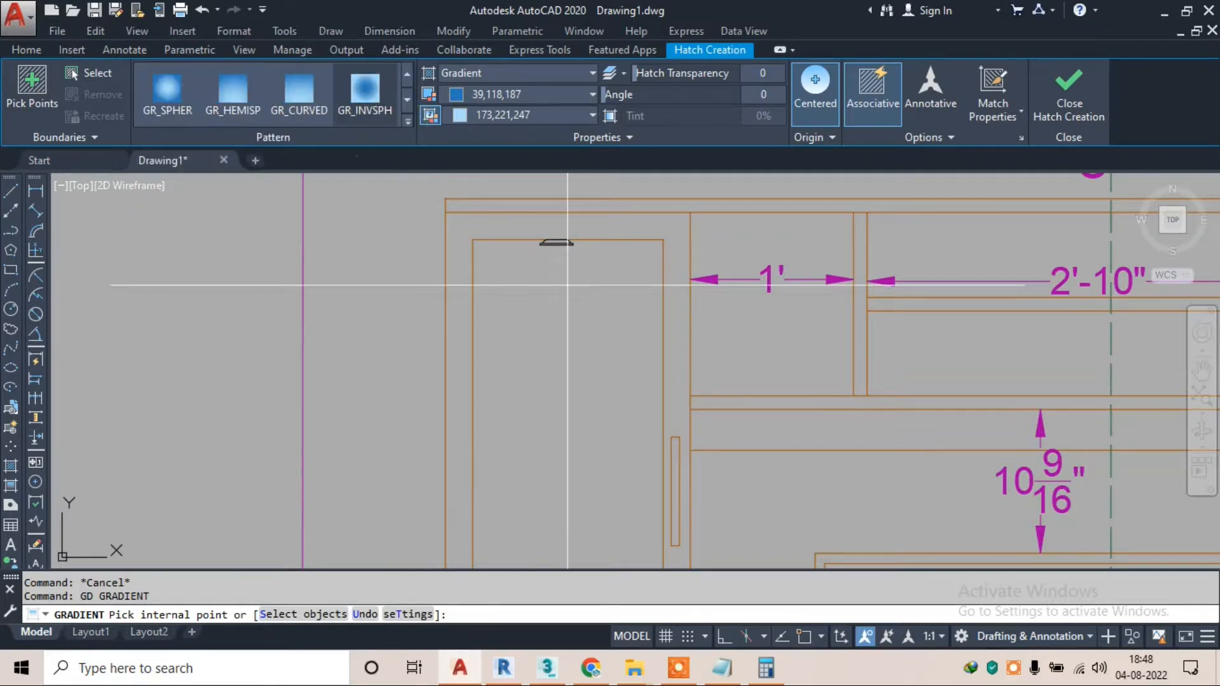
Try to gradient-fill the left tall cabinet's door panel, and erase the misplaced fill
click(611, 272)
scroll(618, 277, down, 5)
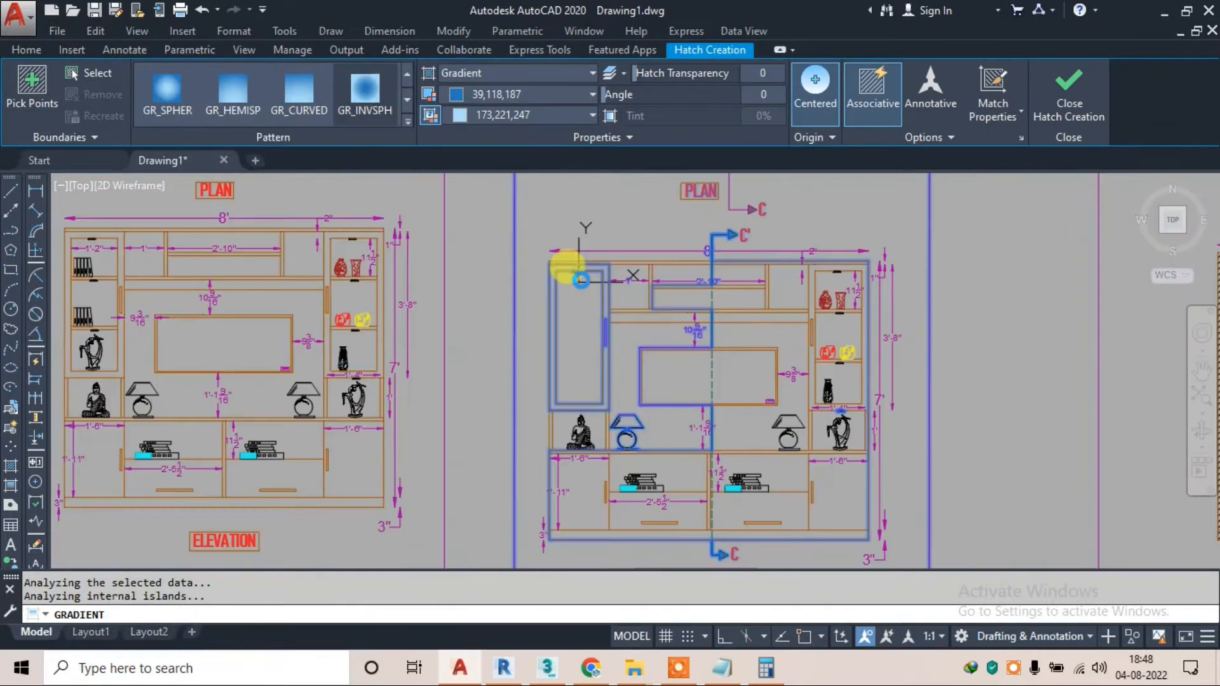
scroll(577, 304, up, 2)
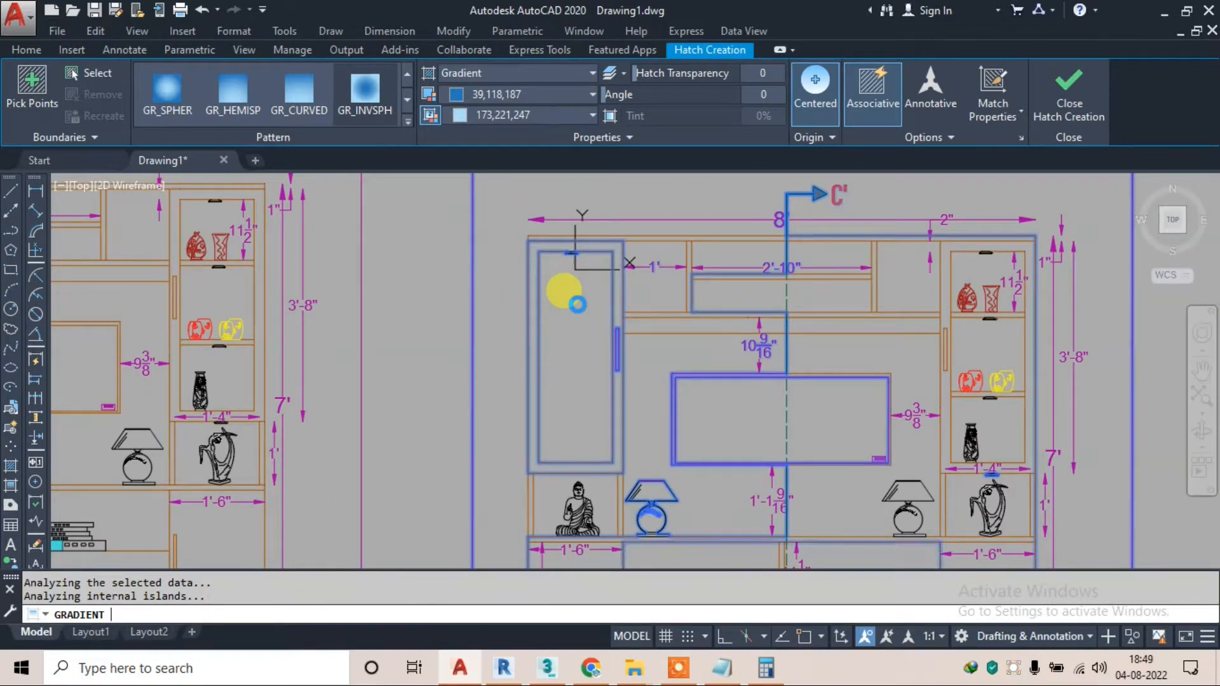
scroll(571, 308, down, 5)
key(Escape)
key(Escape)
click(588, 296)
click(563, 257)
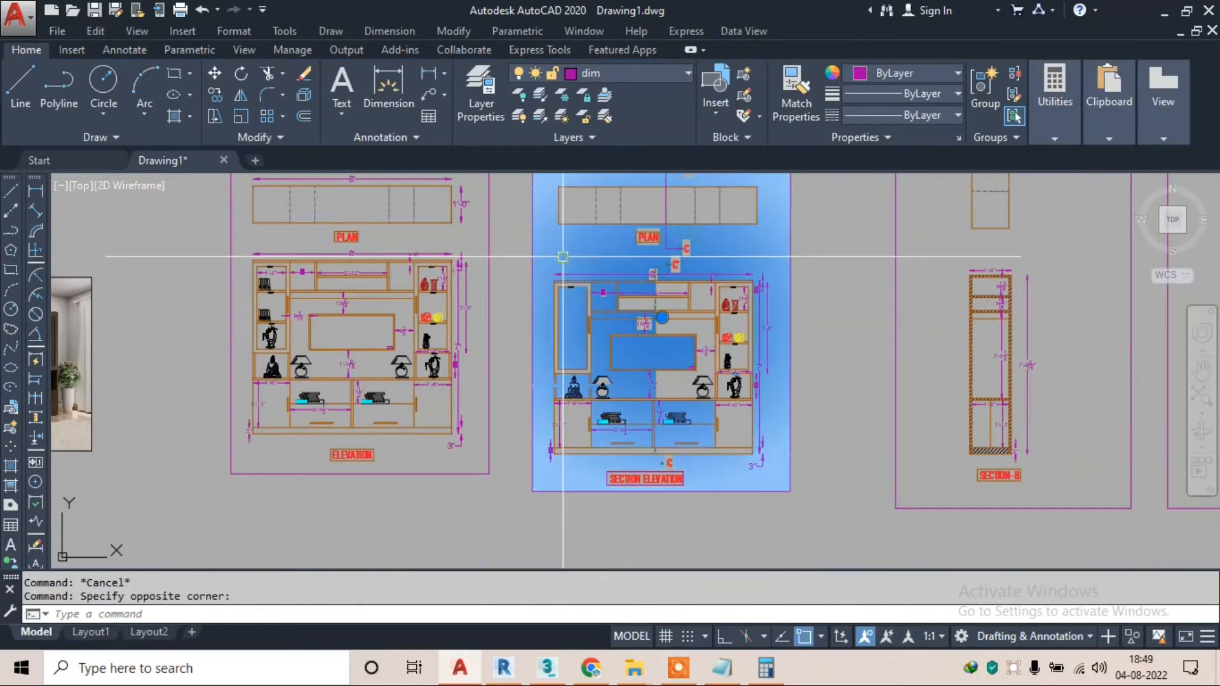
text(e)
key(Return)
Fill the left tall cabinet's door panel in the section elevation with a gradient using colours 39,118,187 and 173,221,247
scroll(561, 292, up, 4)
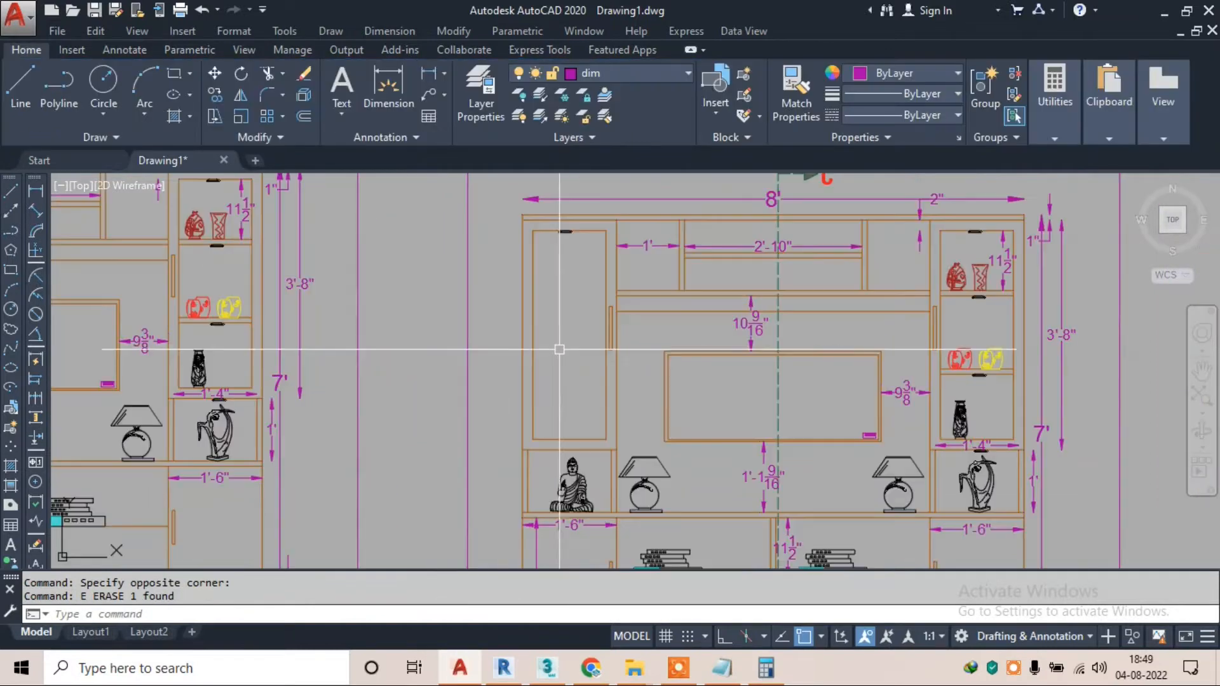
scroll(557, 299, up, 2)
text(h)
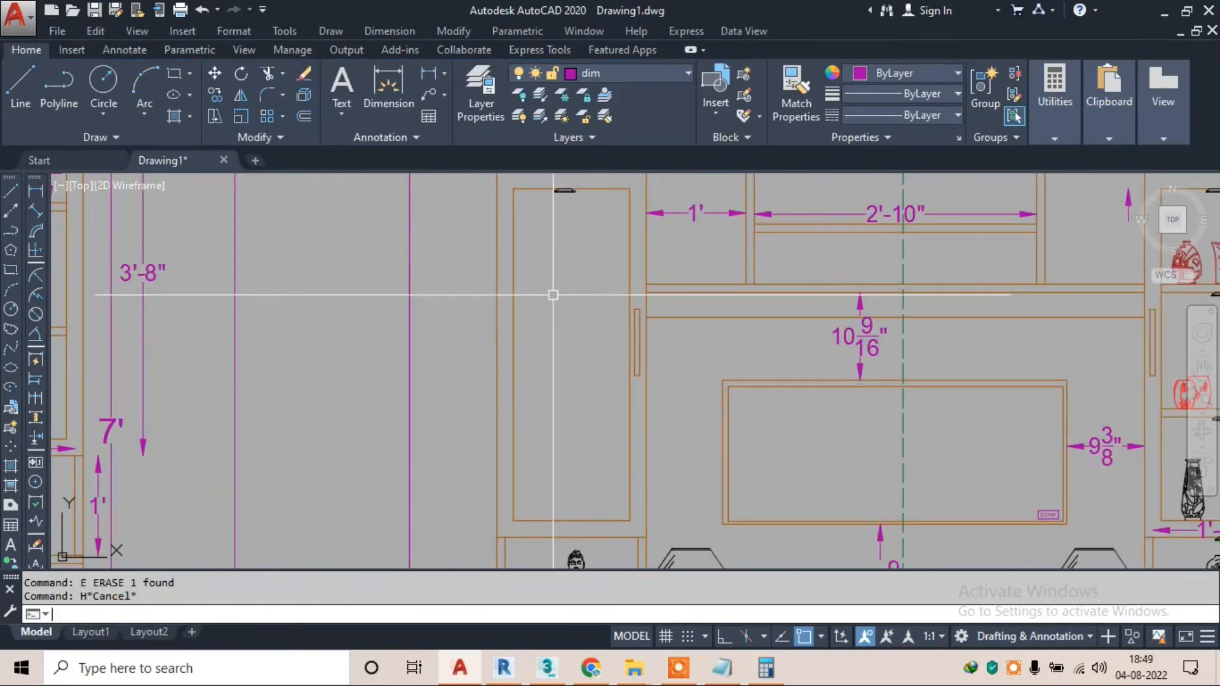
text(gd)
scroll(553, 294, down, 3)
key(Return)
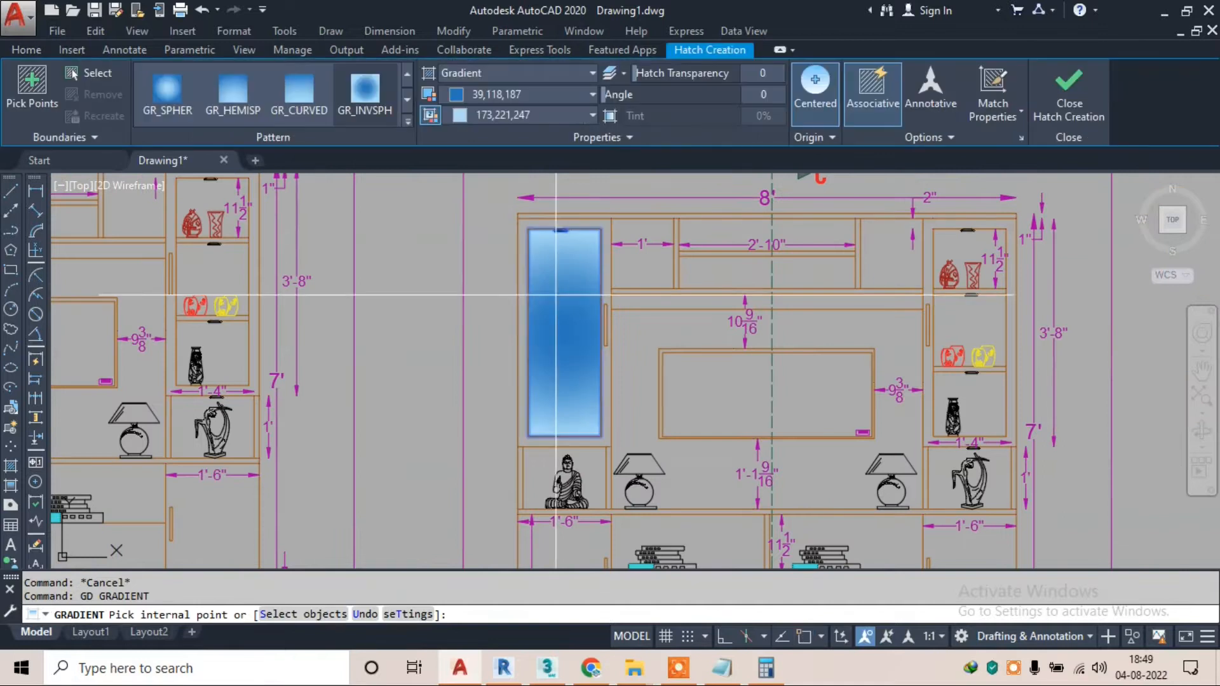
click(1080, 114)
scroll(635, 343, down, 3)
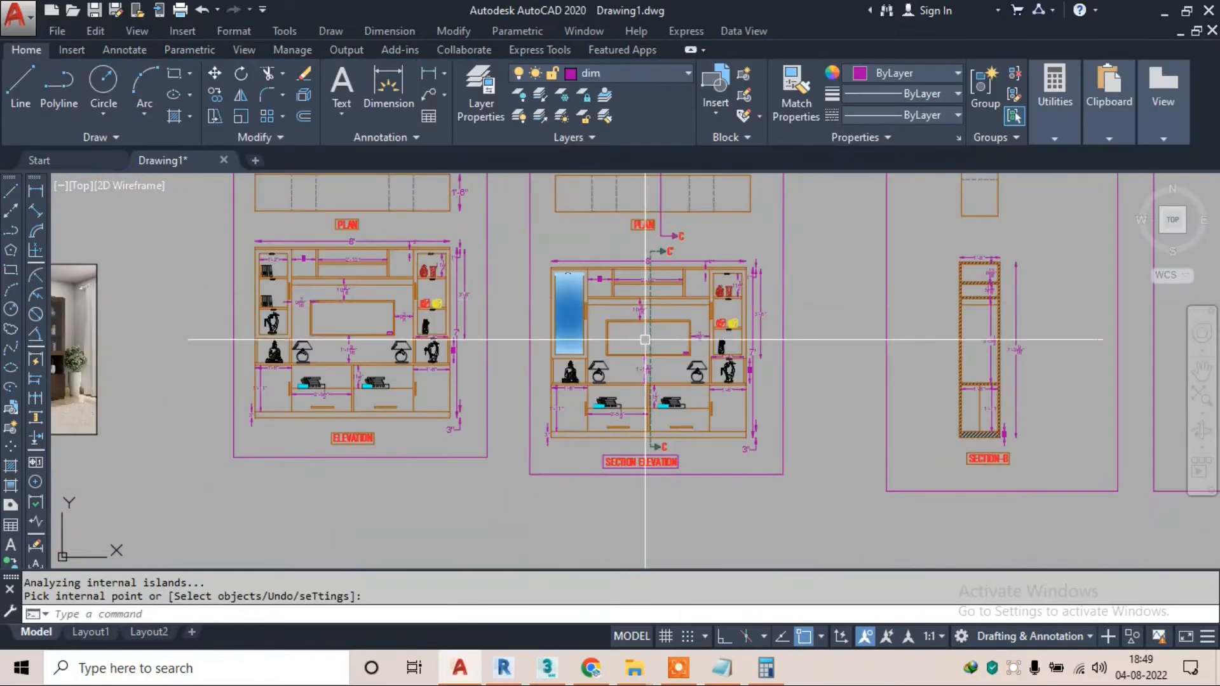
Erase the blue gradient fill from the left tall cabinet's door in the section elevation
scroll(642, 341, up, 1)
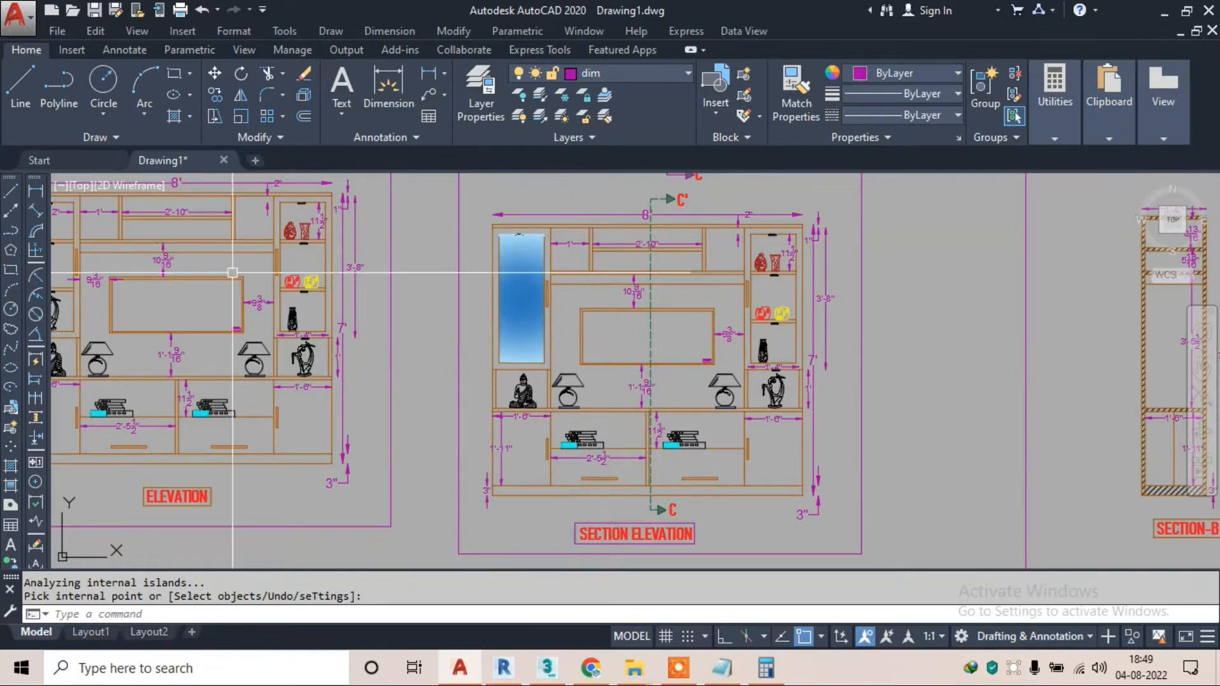
middle_drag(233, 271, 469, 277)
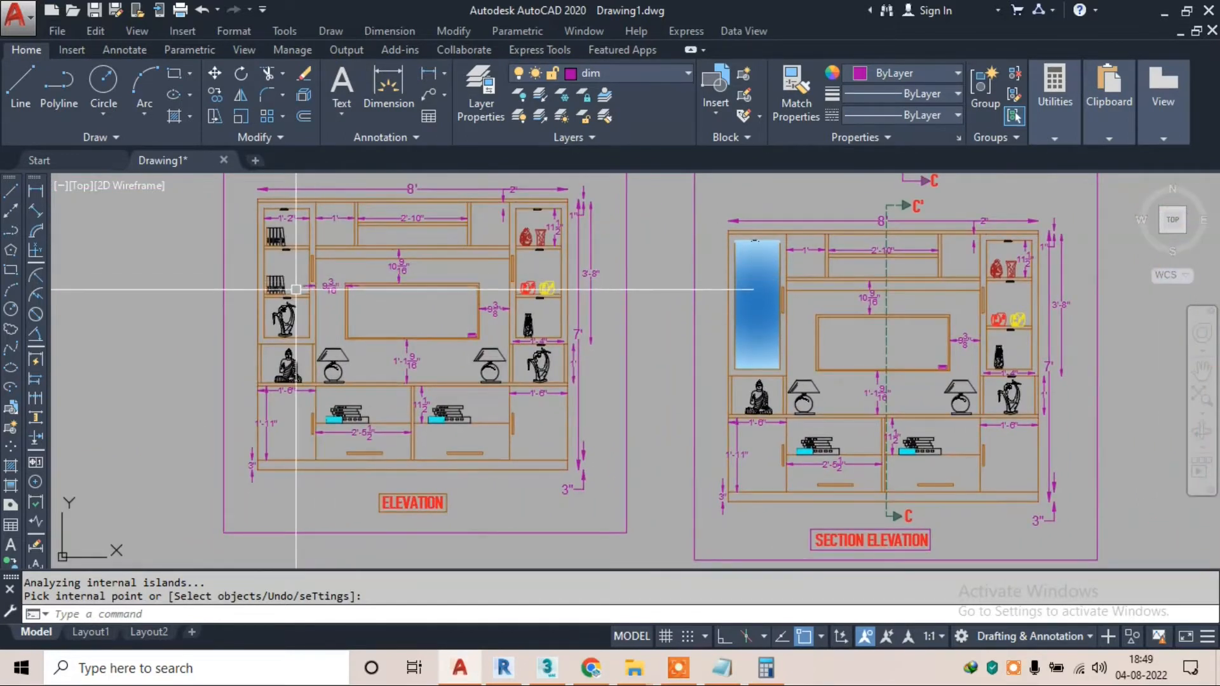
middle_drag(527, 306, 383, 271)
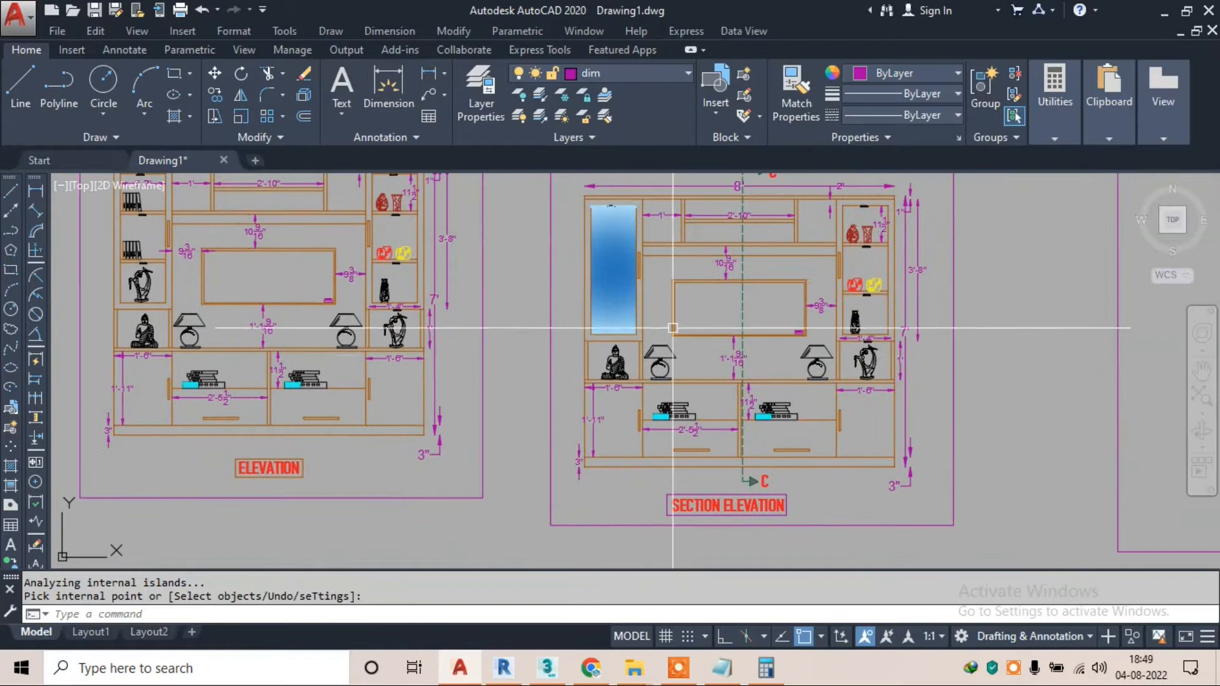
scroll(622, 262, up, 2)
click(614, 254)
click(614, 254)
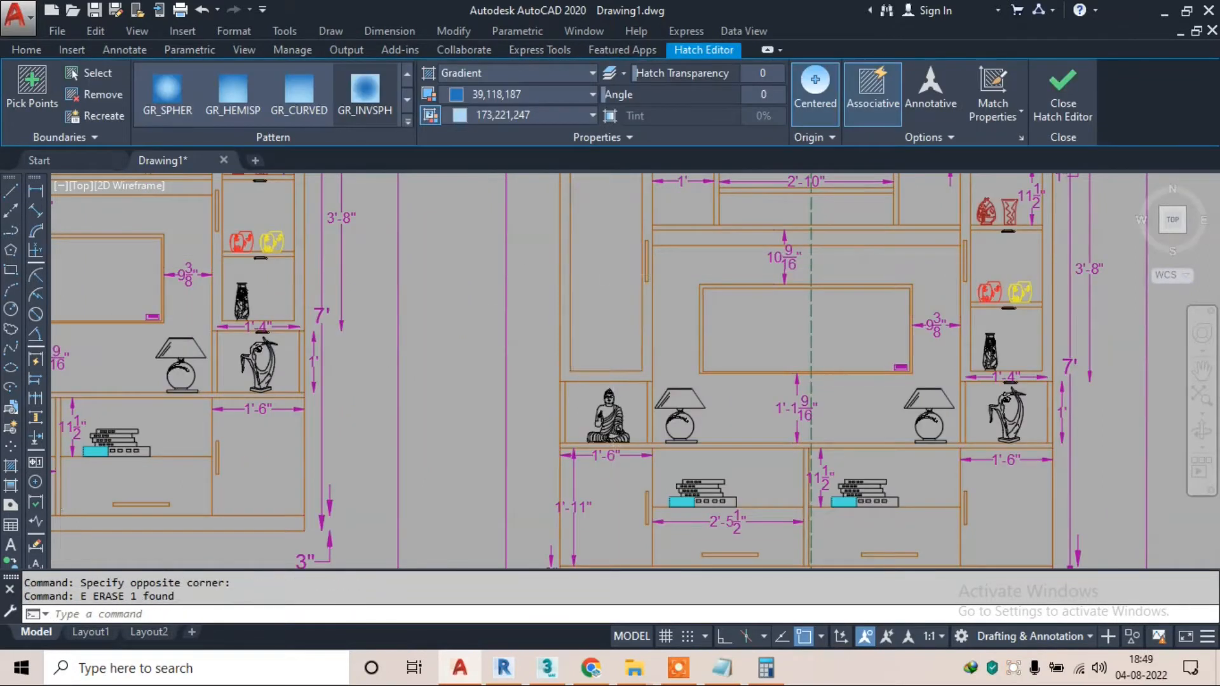
scroll(616, 260, down, 3)
key(e)
key(Return)
mouse_move(621, 272)
middle_down()
mouse_move(705, 331)
mouse_move(456, 273)
middle_up()
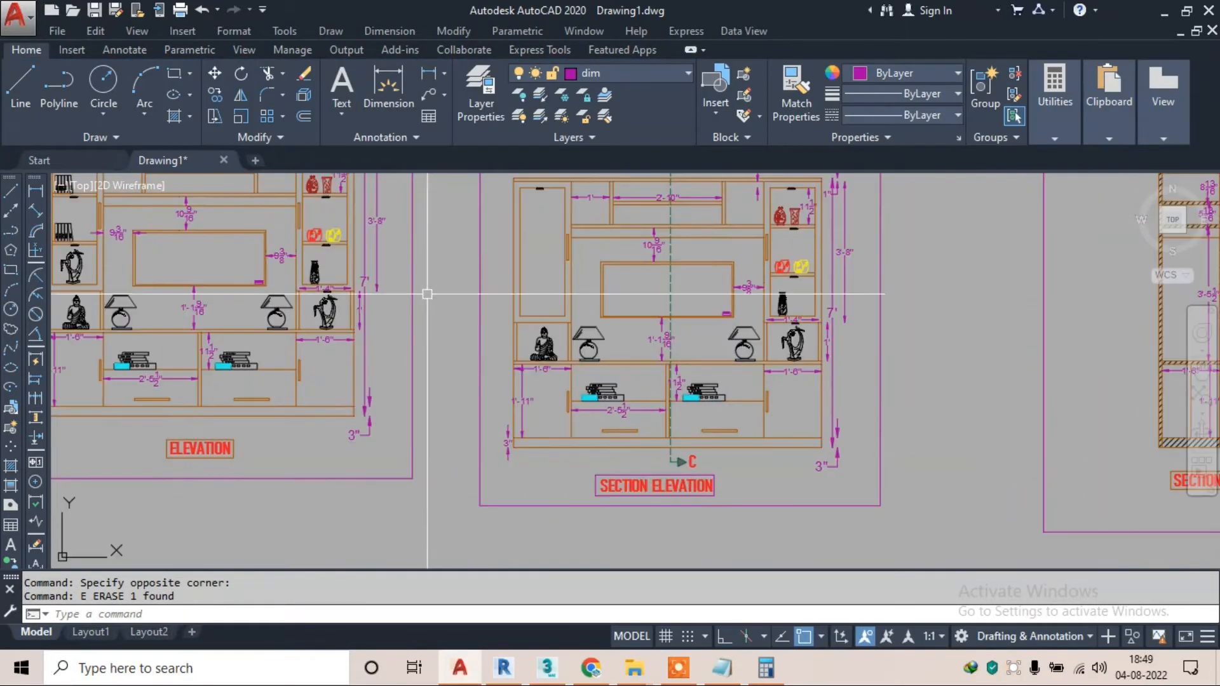
Review the finished drawing set against the reference photo: plans, elevation, section elevation, Section-B and side view
scroll(439, 335, down, 2)
middle_drag(437, 336, 601, 385)
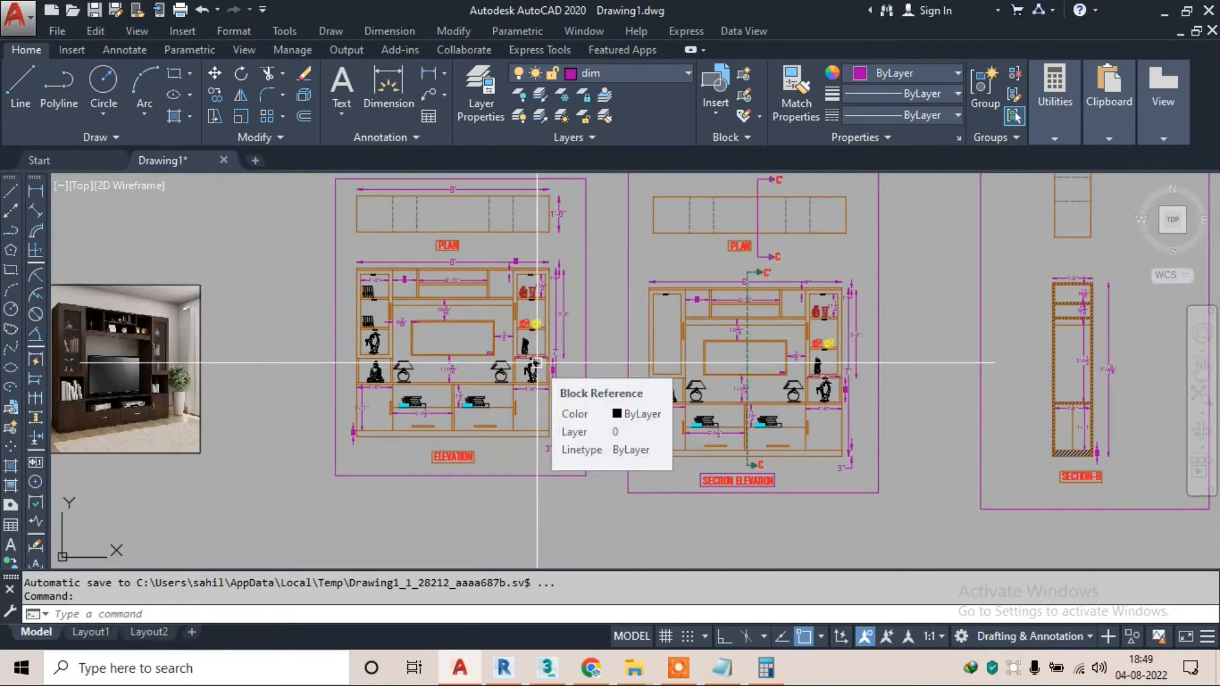
scroll(552, 388, down, 2)
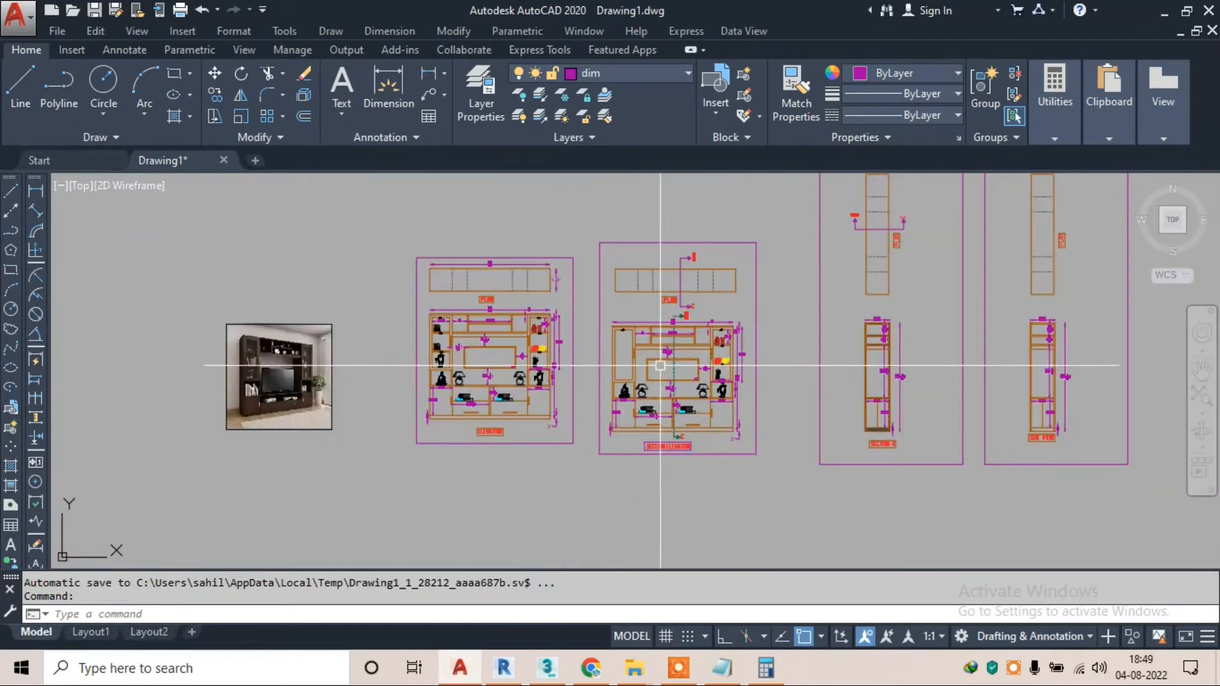
scroll(450, 411, up, 2)
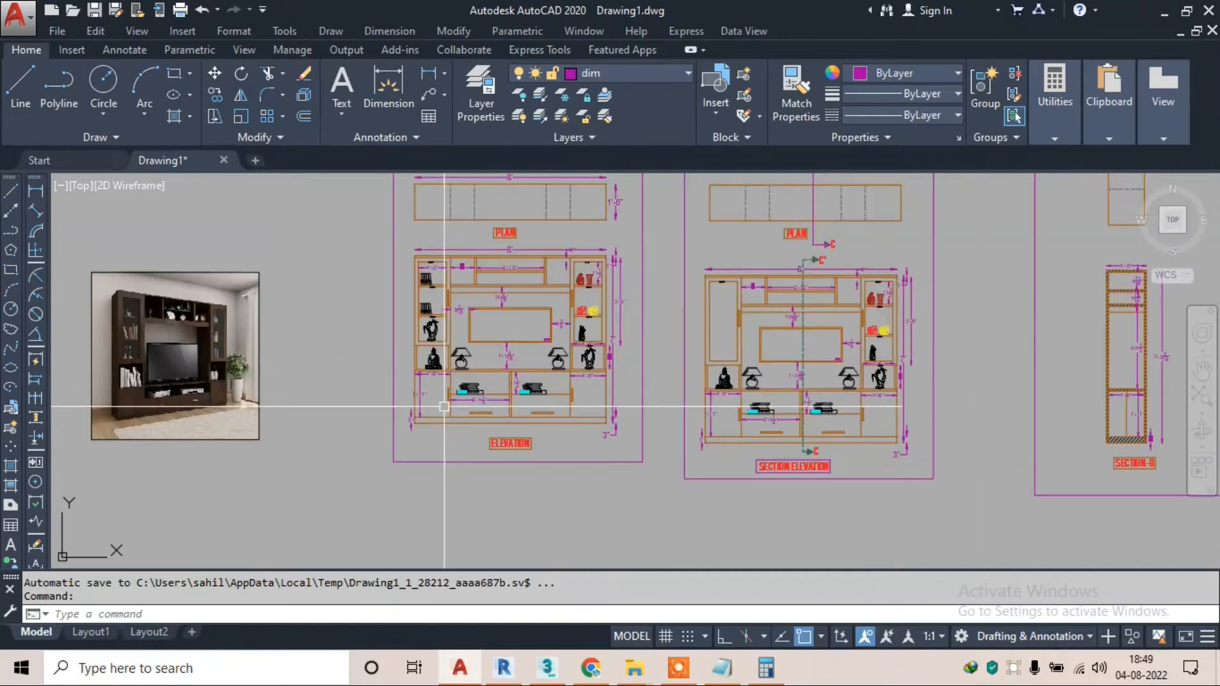
scroll(168, 369, up, 2)
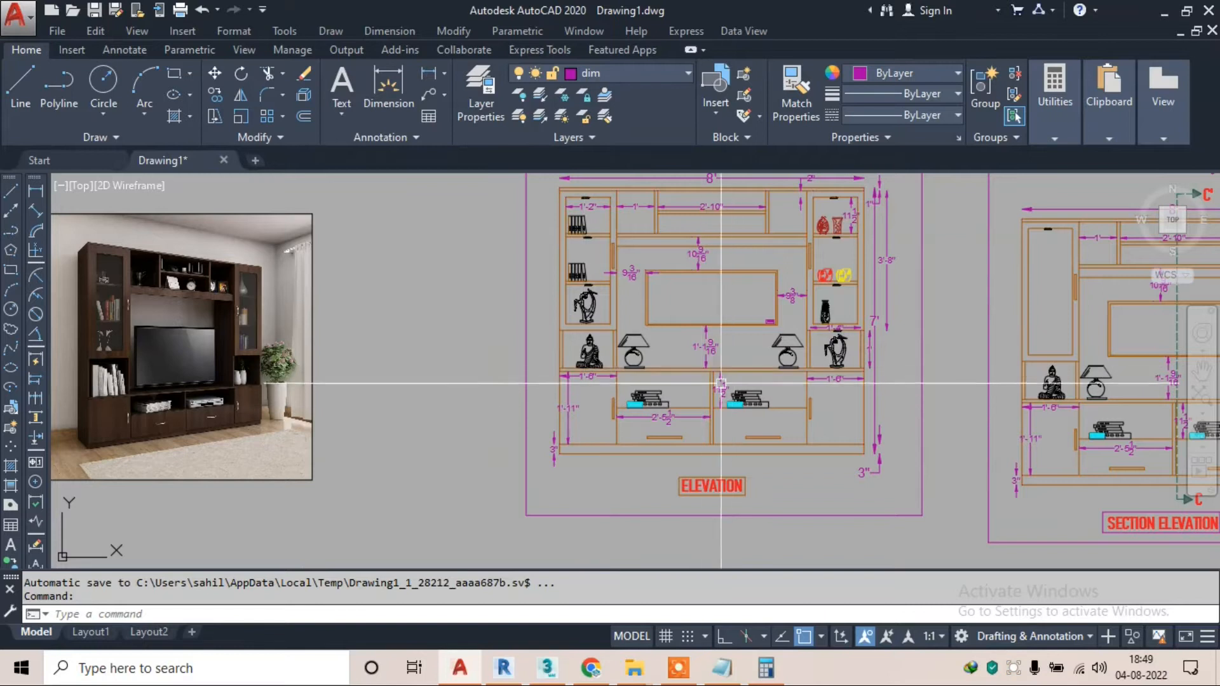
mouse_move(838, 391)
middle_down()
mouse_move(679, 377)
mouse_move(652, 333)
mouse_move(308, 376)
middle_up()
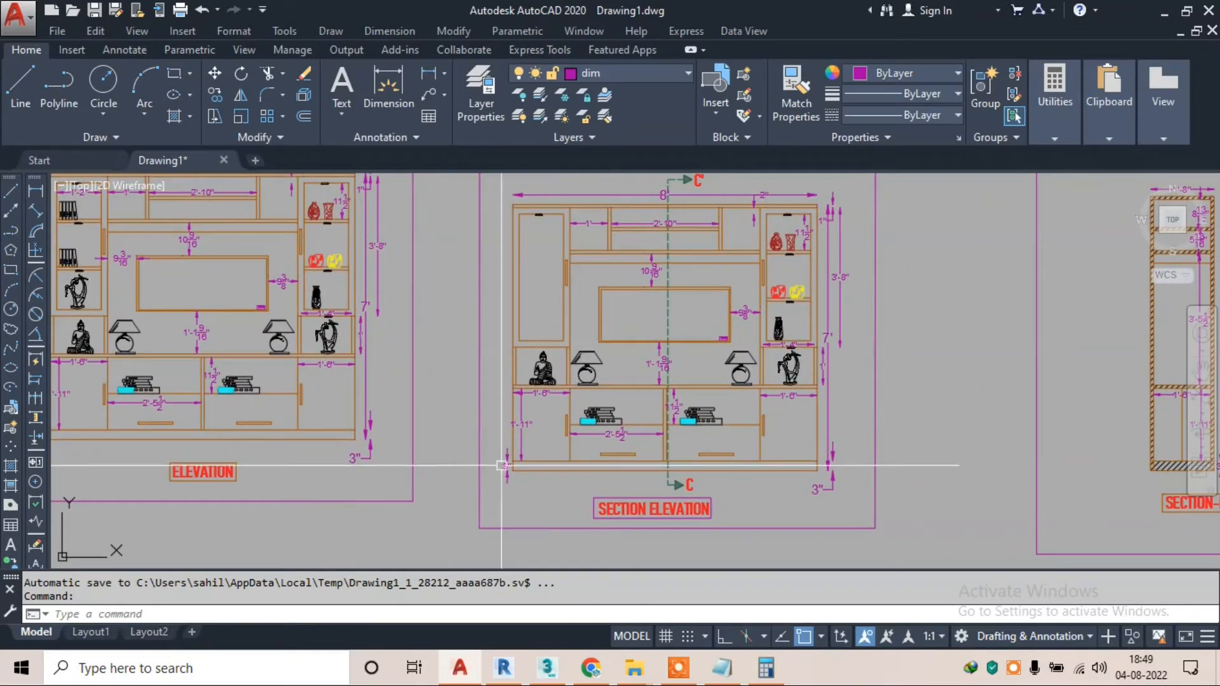
middle_drag(892, 346, 415, 395)
scroll(722, 385, down, 2)
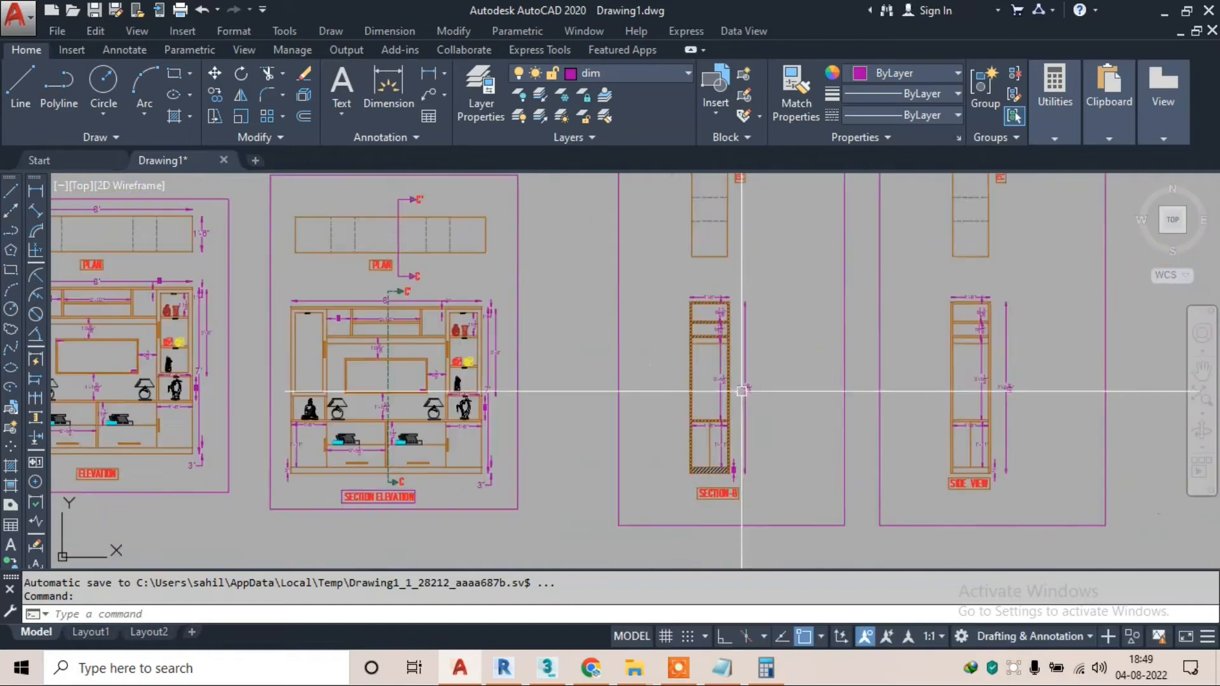
middle_drag(790, 413, 653, 389)
scroll(832, 473, up, 2)
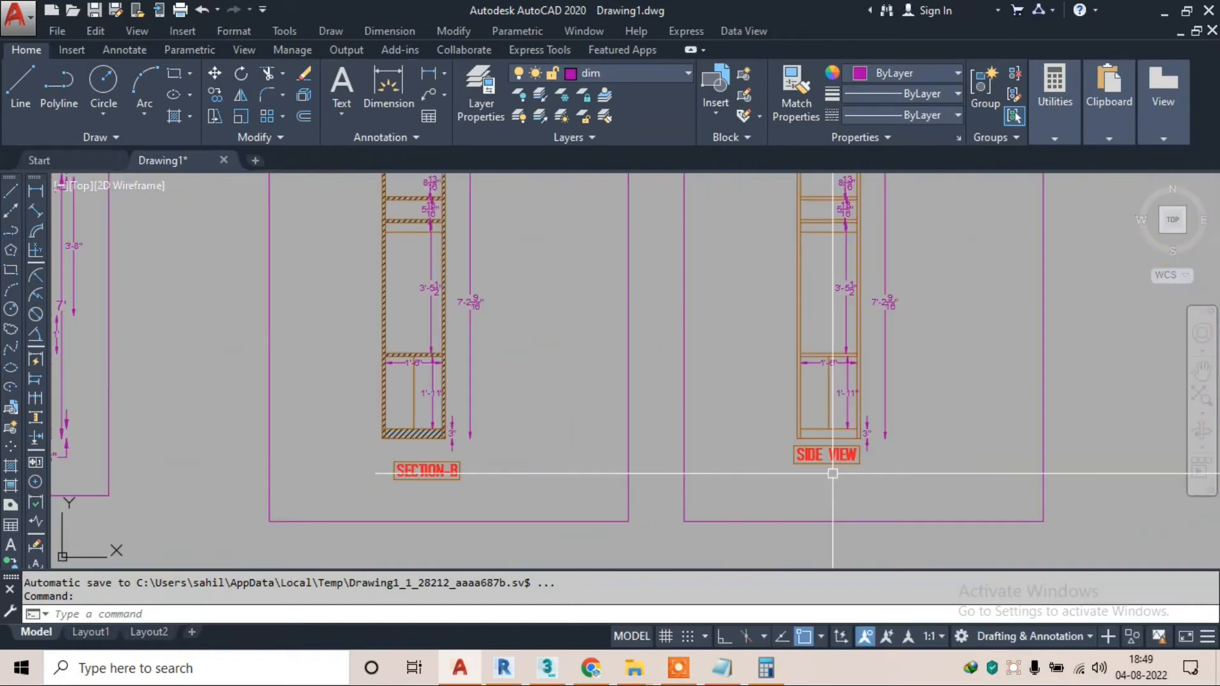
scroll(822, 425, down, 4)
middle_drag(556, 343, 712, 337)
scroll(329, 370, up, 2)
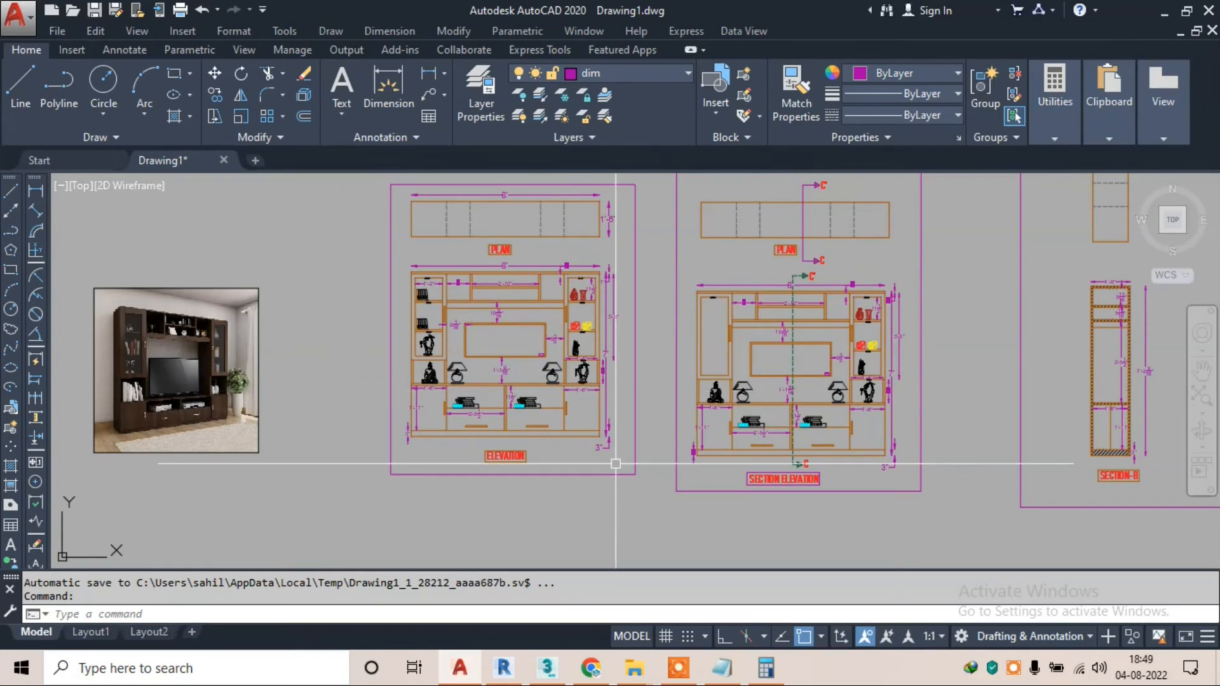
click(680, 666)
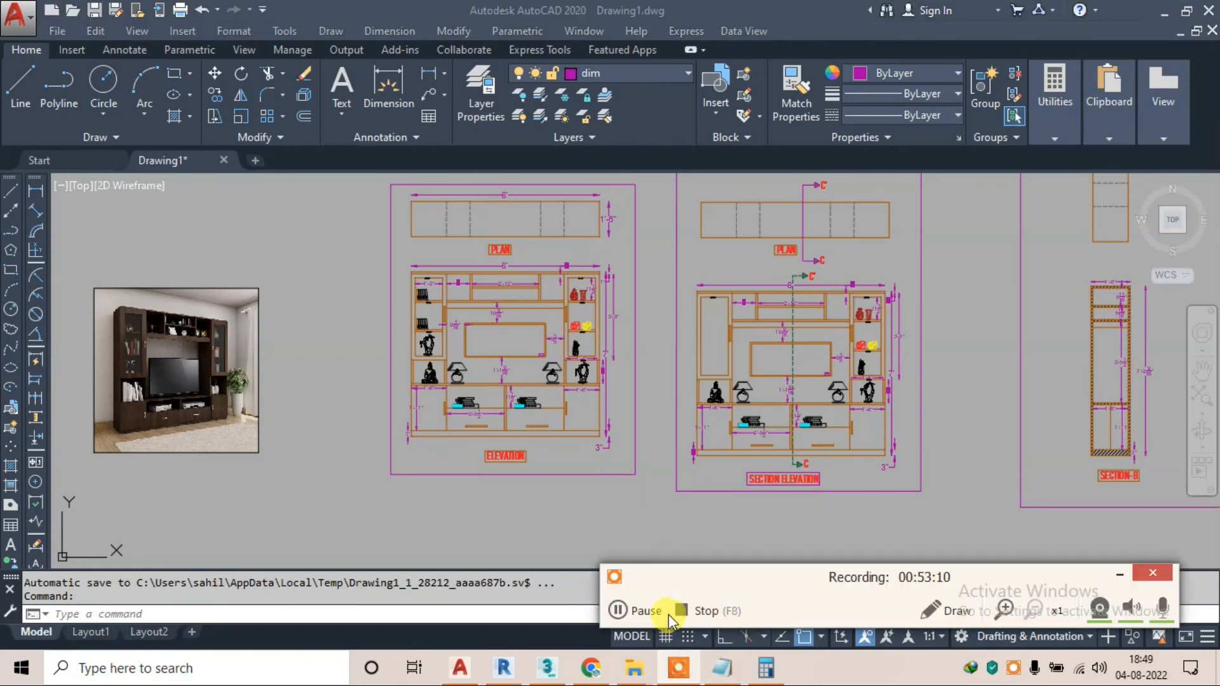